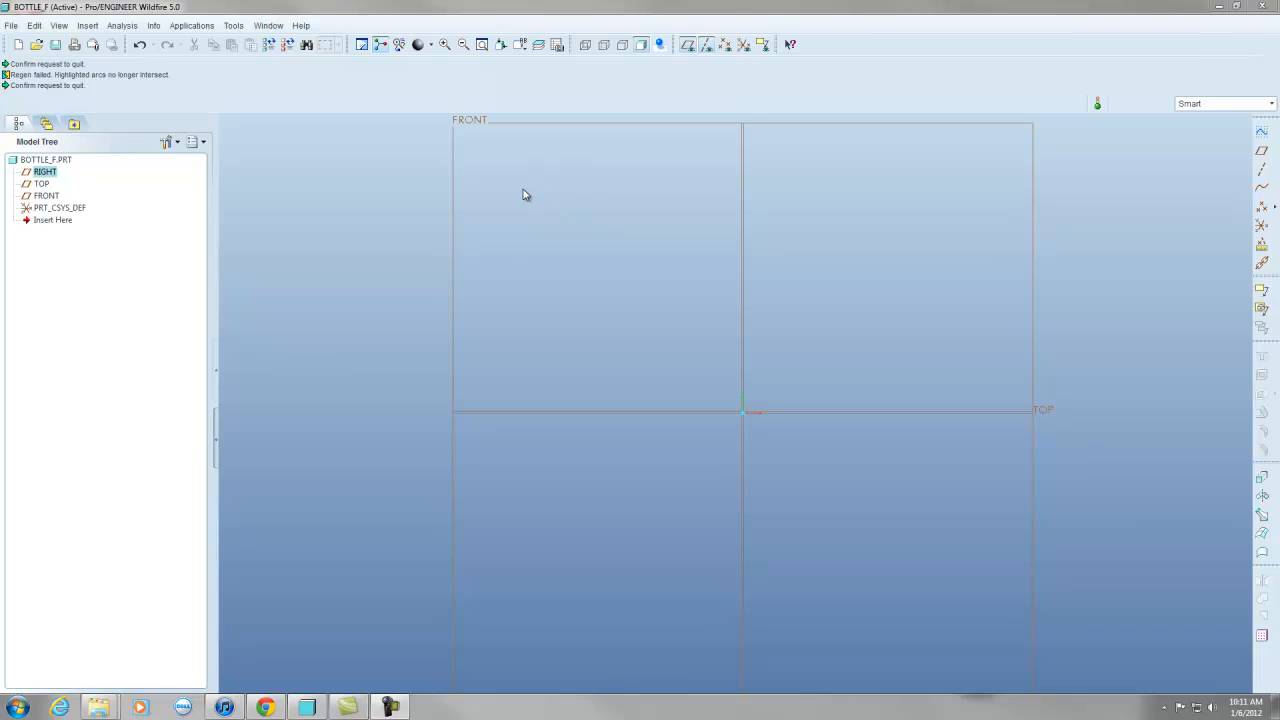
middle_drag(586, 251, 561, 289)
scroll(649, 301, up, 4)
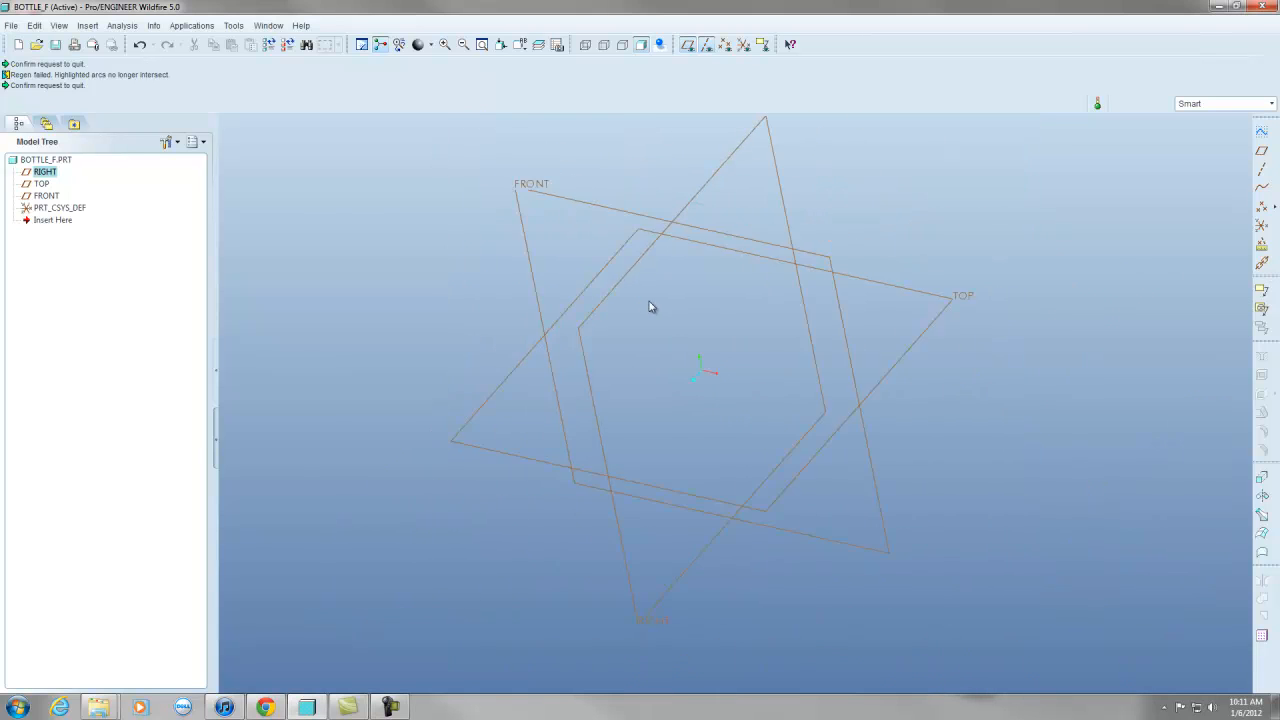
scroll(678, 211, down, 1)
click(635, 211)
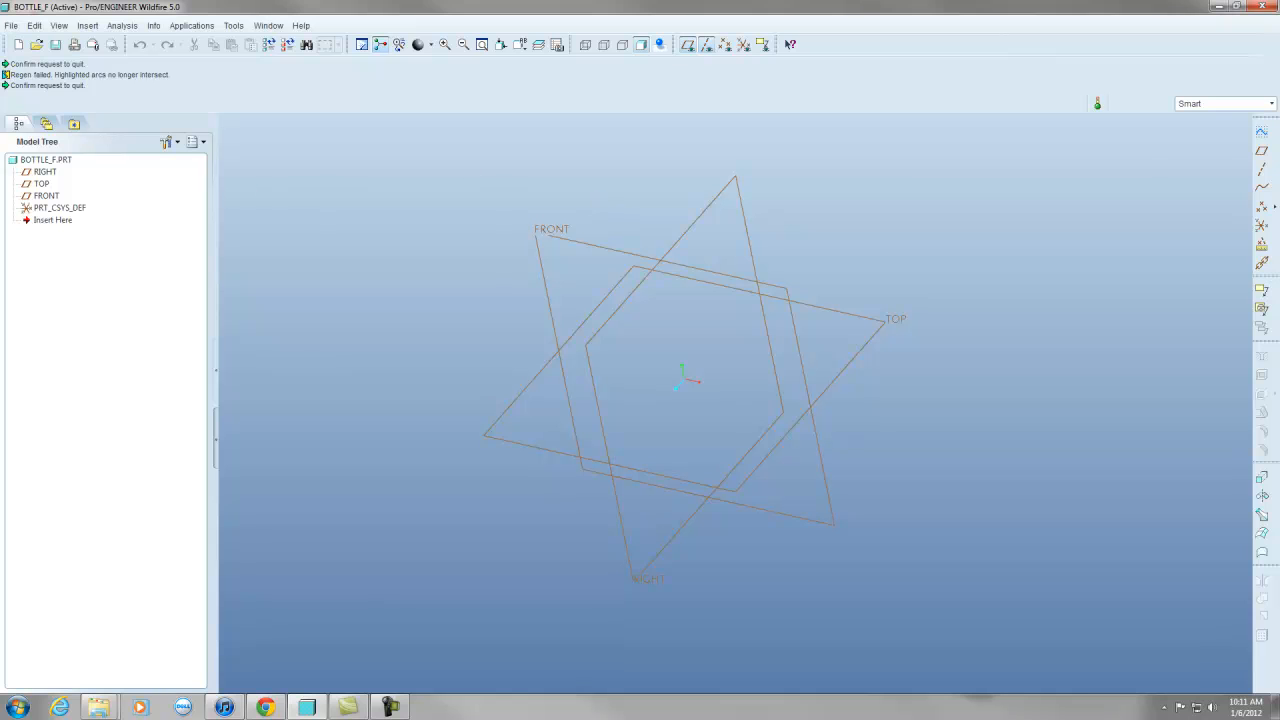
Switch to the photo viewer and examine the reference photos of the plastic bottle's side profile and base.
key(alt+Tab)
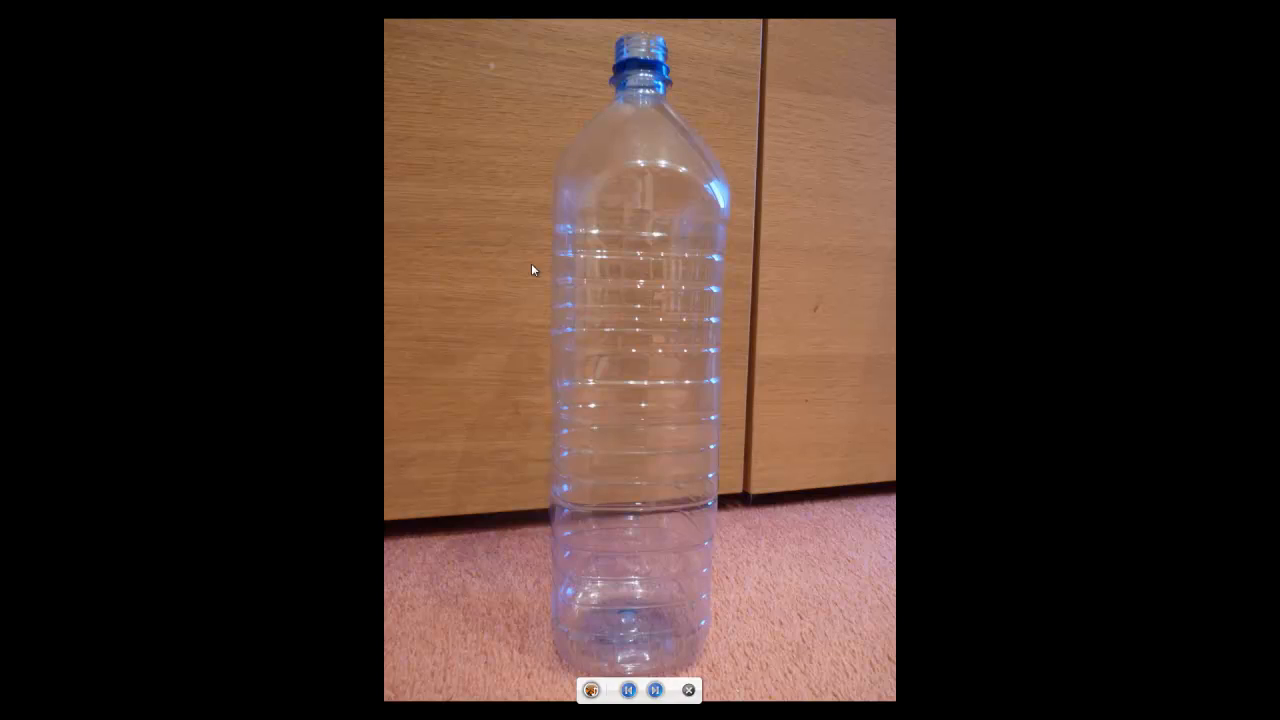
click(688, 691)
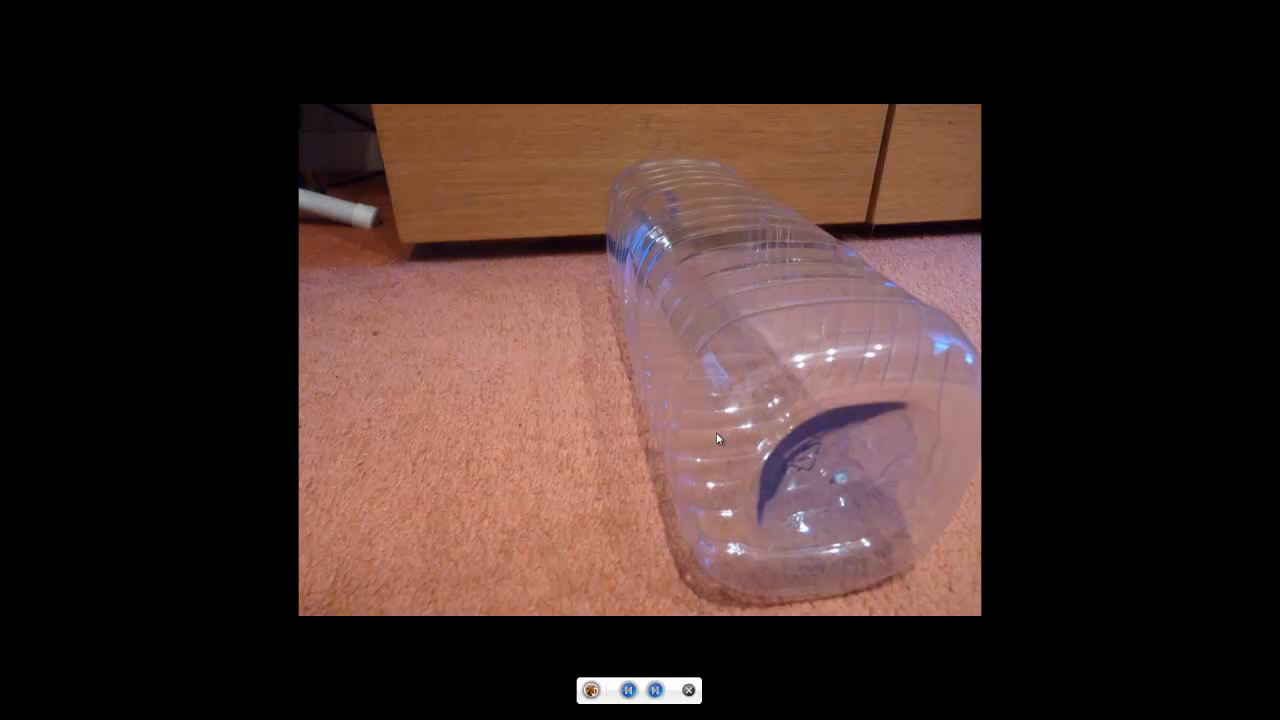
click(688, 691)
Start an Extrude feature and open an internal sketch on the FRONT datum plane.
click(1262, 480)
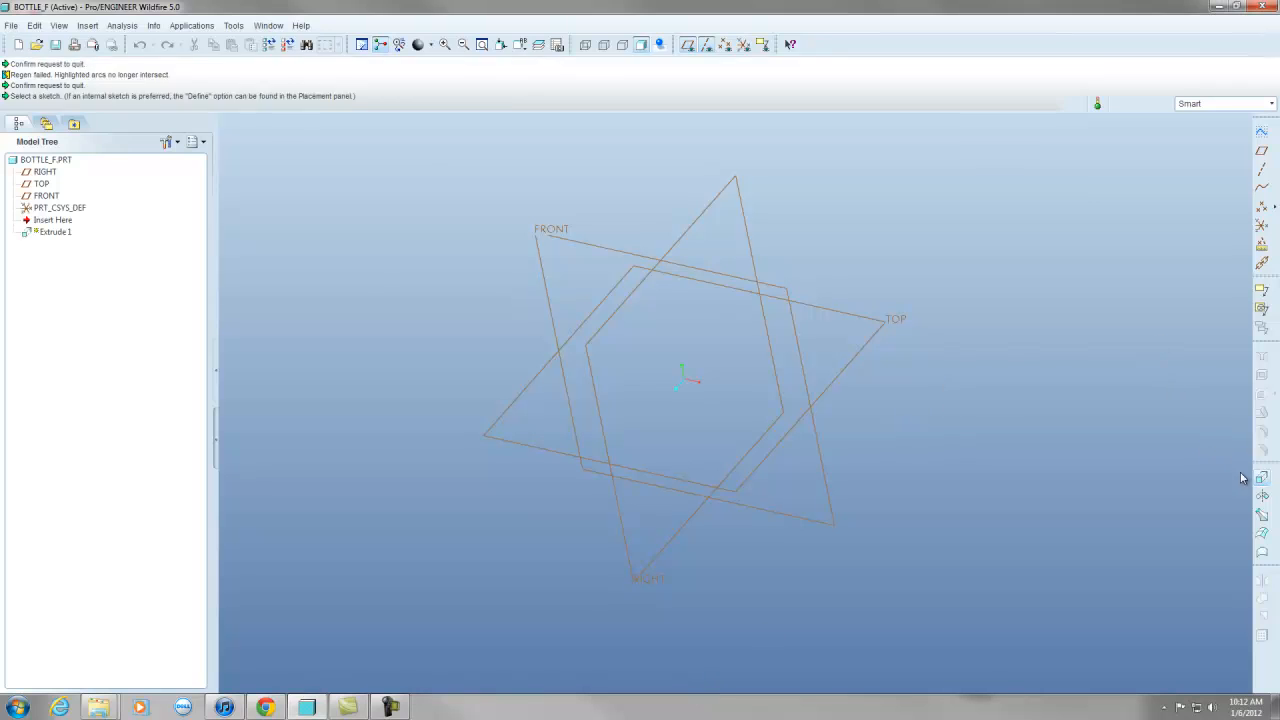
click(52, 103)
click(164, 148)
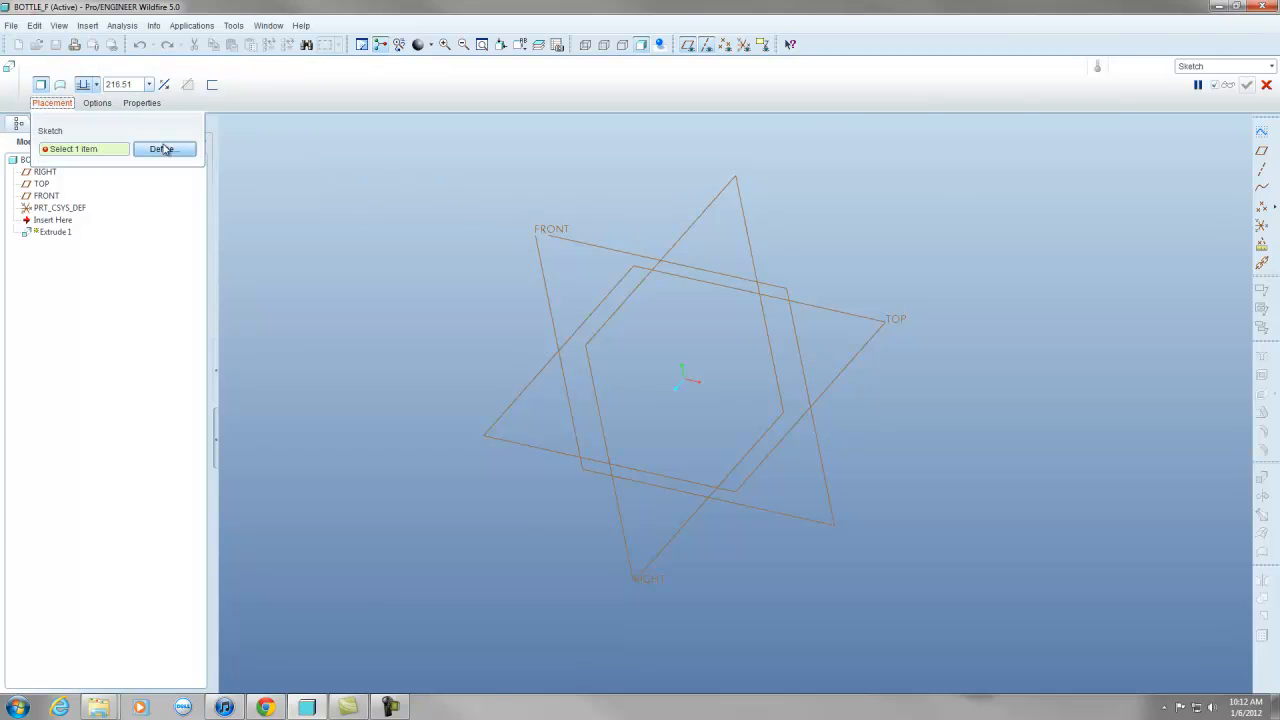
click(593, 252)
click(1215, 291)
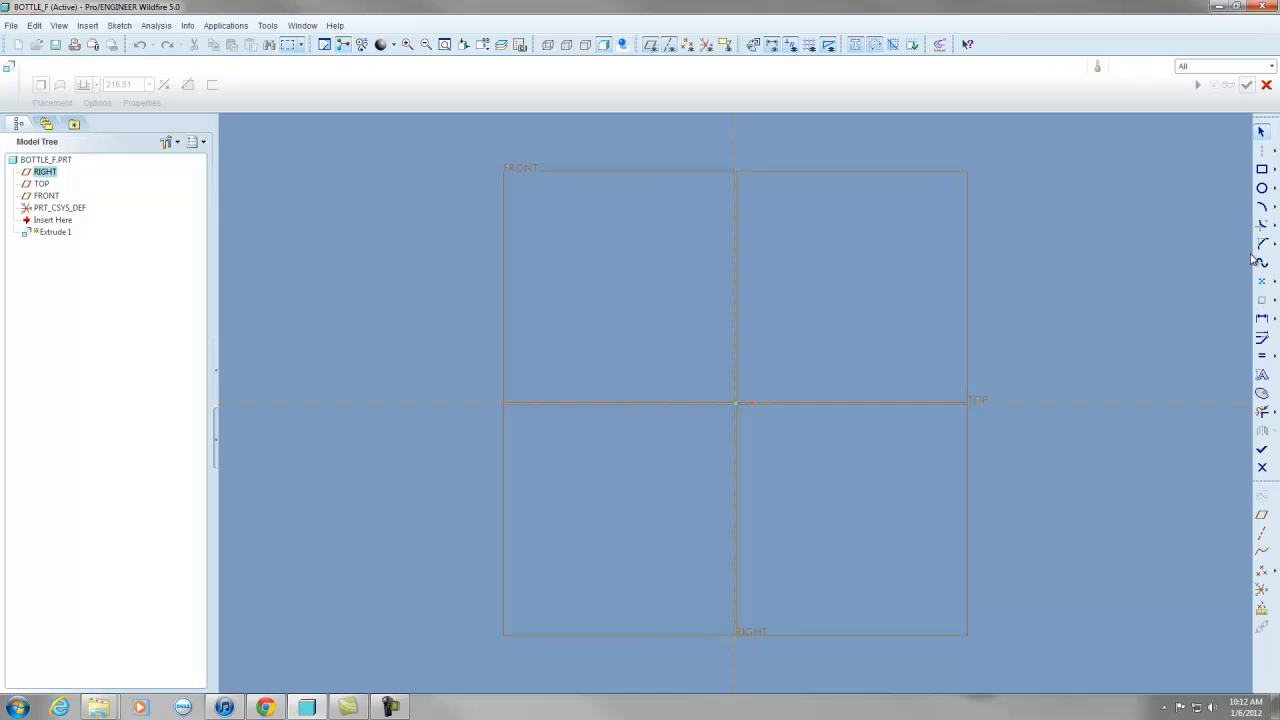
Sketch a rectangle that encloses the origin and crosses both reference axes.
click(1261, 171)
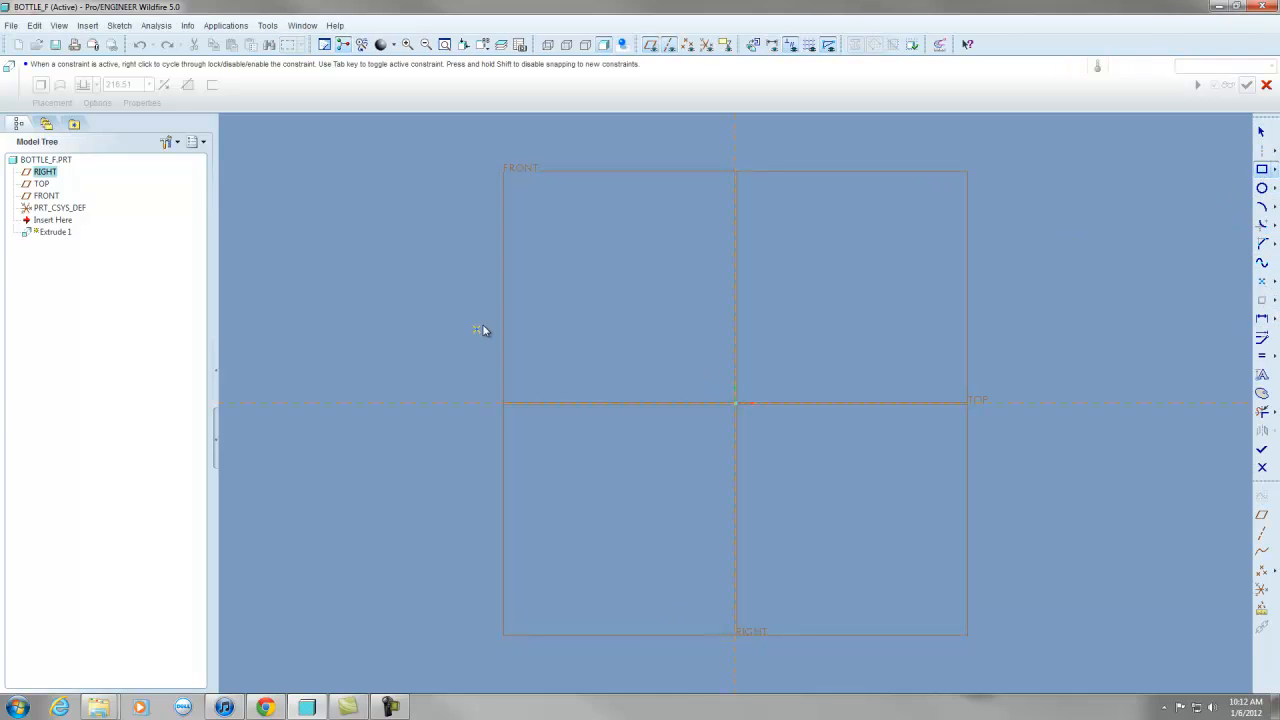
click(628, 296)
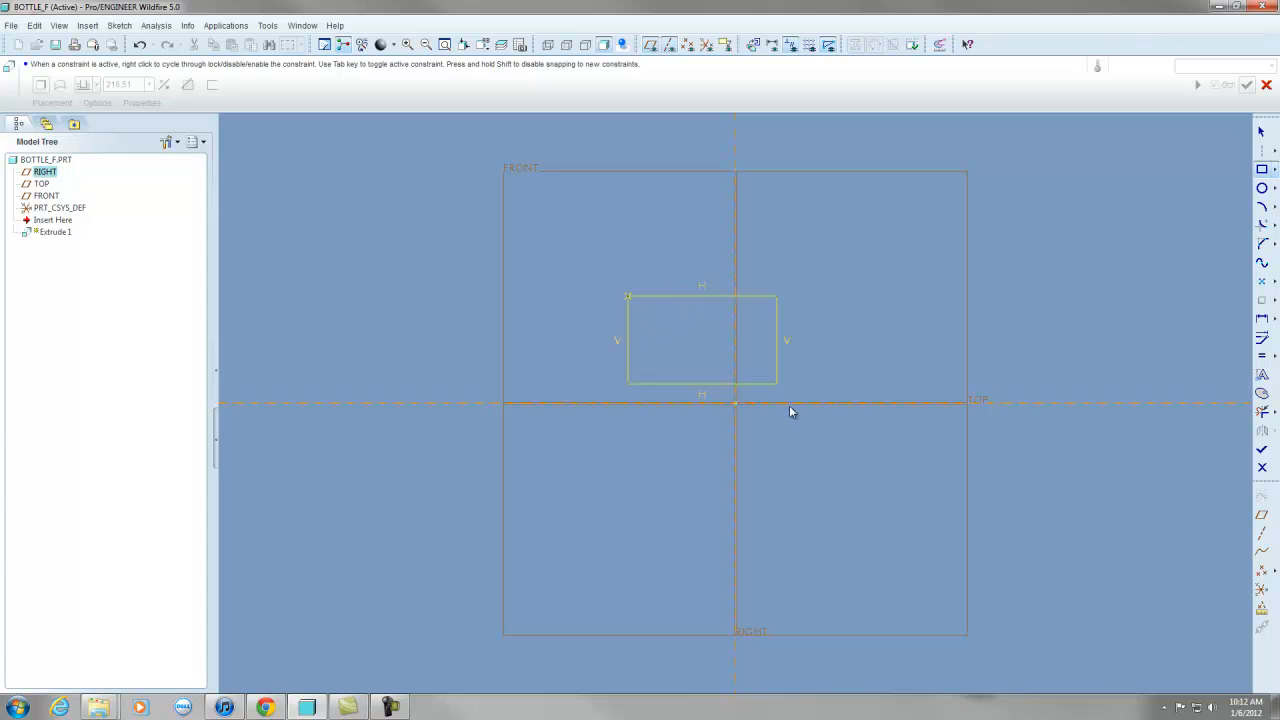
click(899, 545)
click(1264, 129)
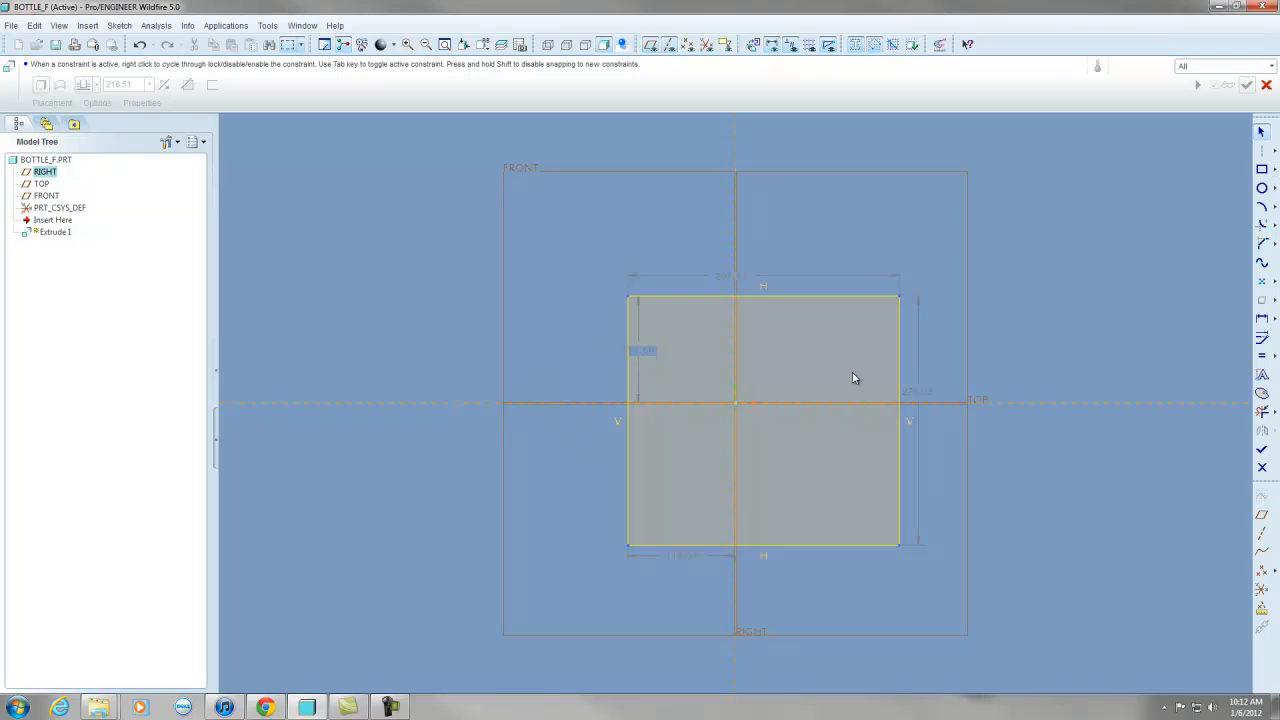
Set the rectangle's width to 100 and the distance from its upper edge to the TOP reference to 50.
double_click(724, 276)
text(100)
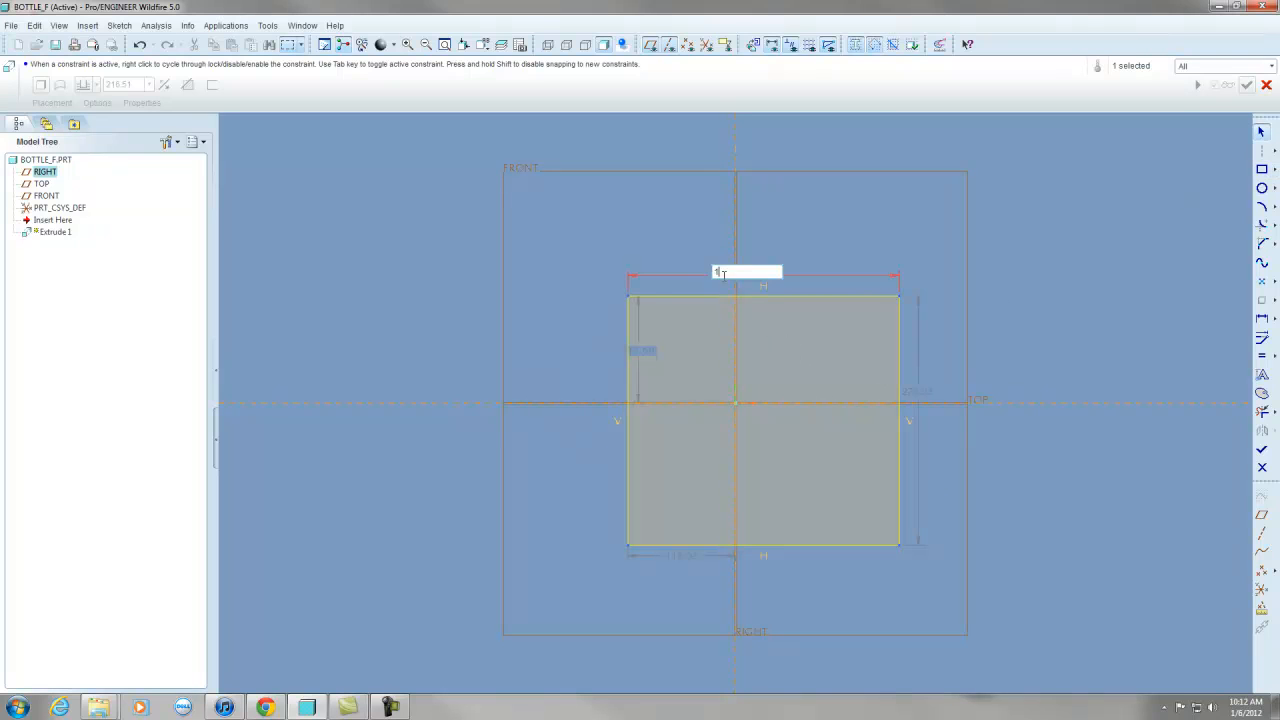
key(Return)
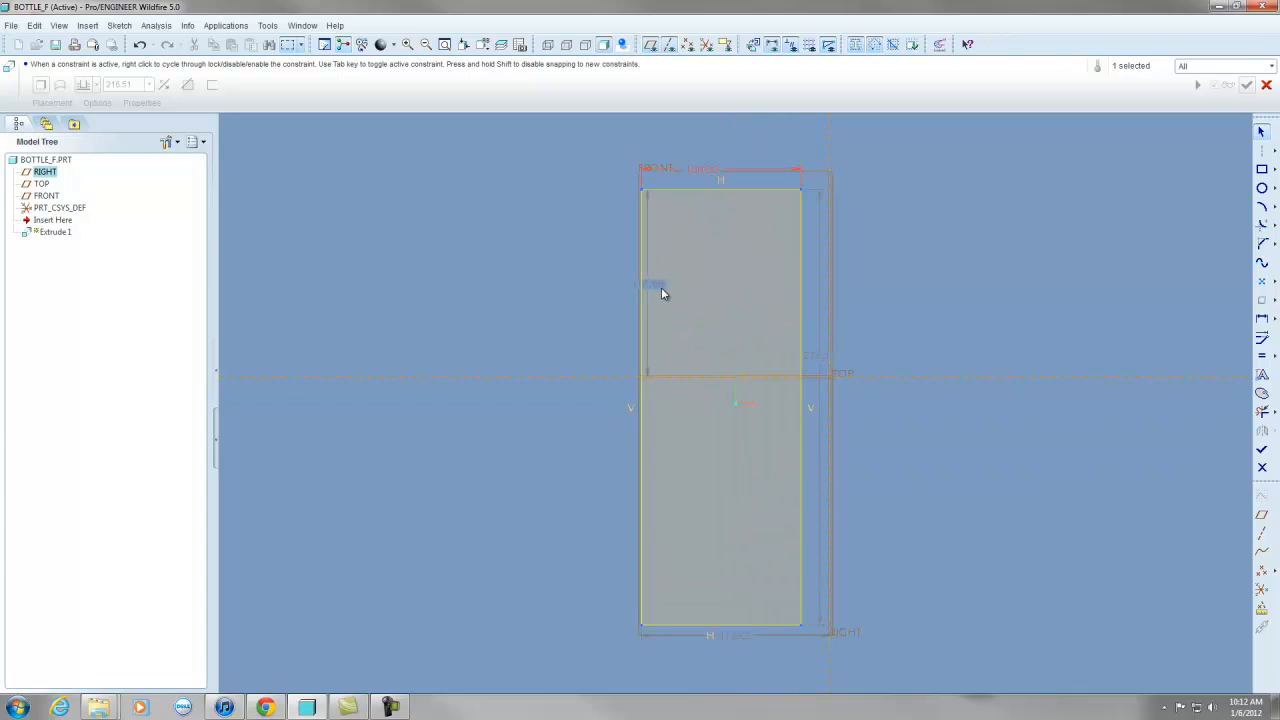
double_click(661, 287)
text(150)
key(Return)
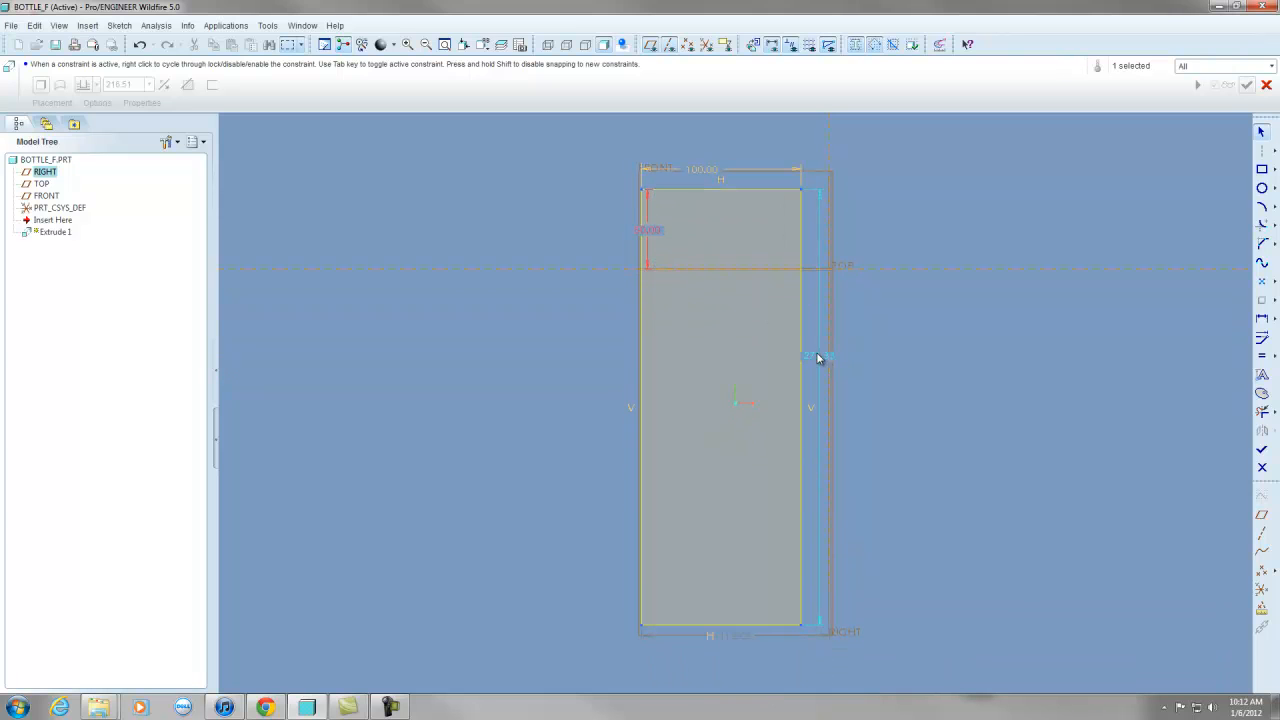
Set the rectangle's height to 100 and the distance from its left edge to the RIGHT reference to 50.
double_click(818, 358)
text(100)
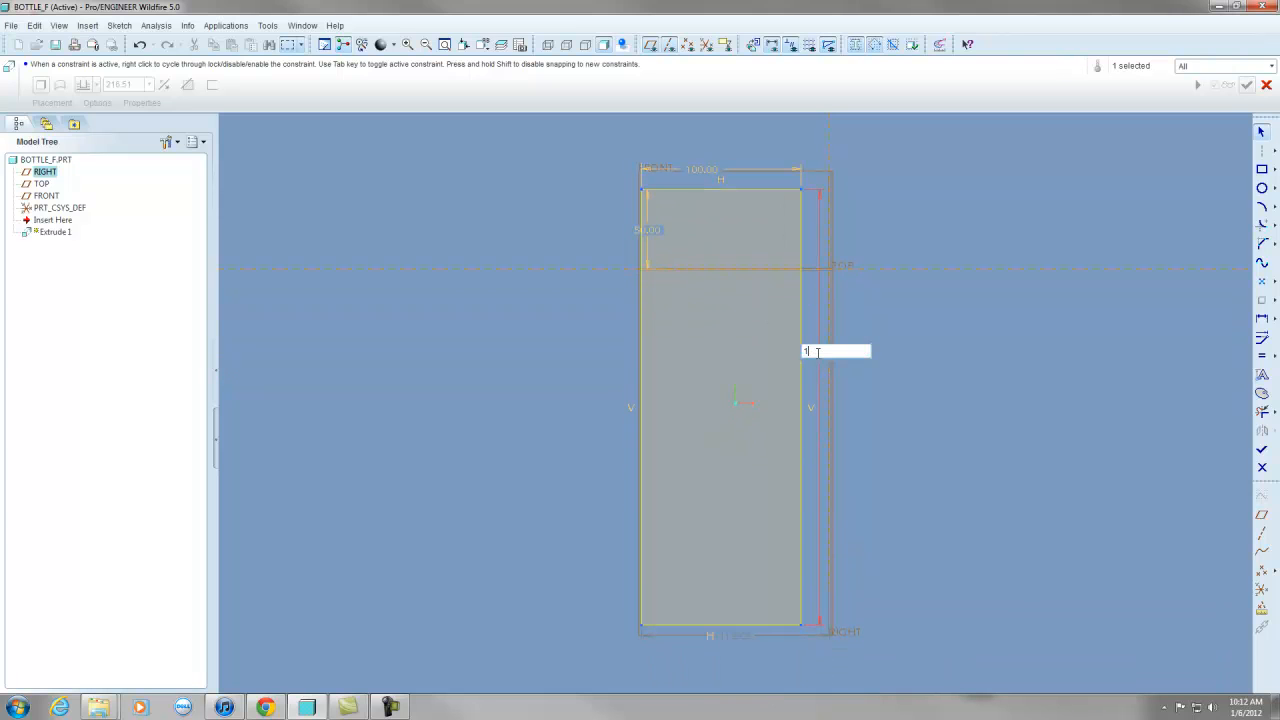
key(Return)
double_click(736, 636)
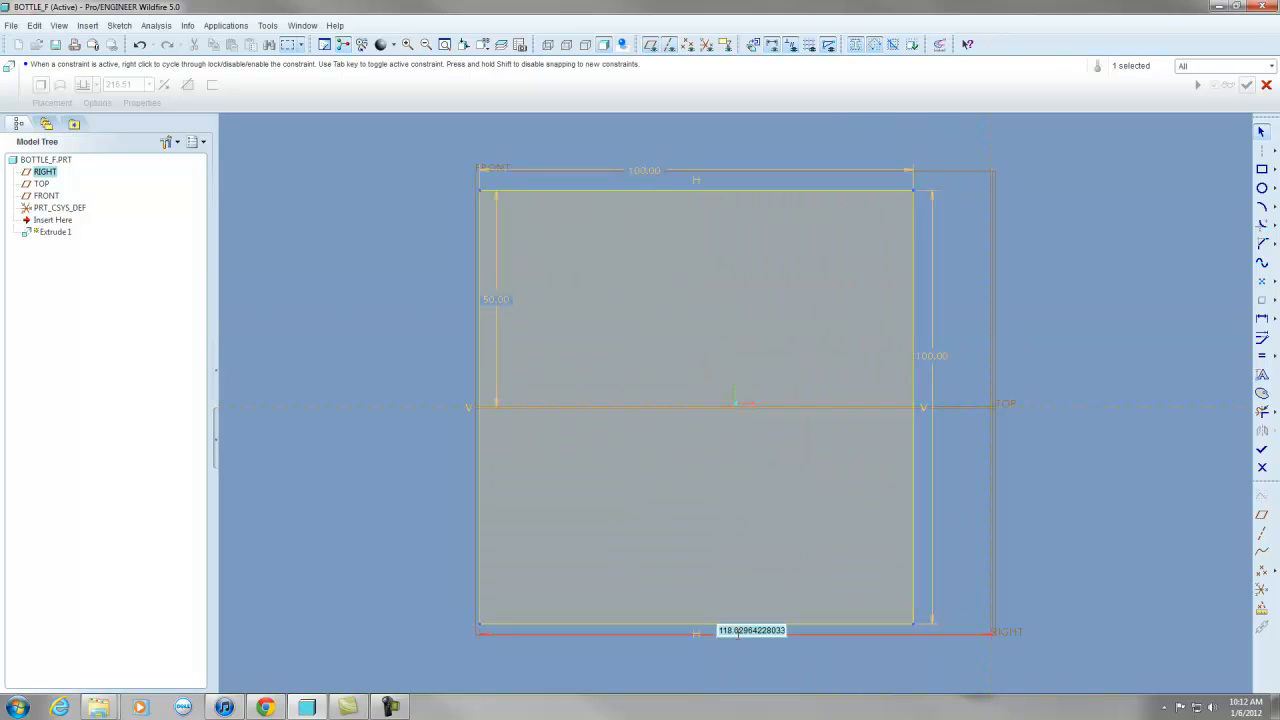
text(1)
text(50)
key(Return)
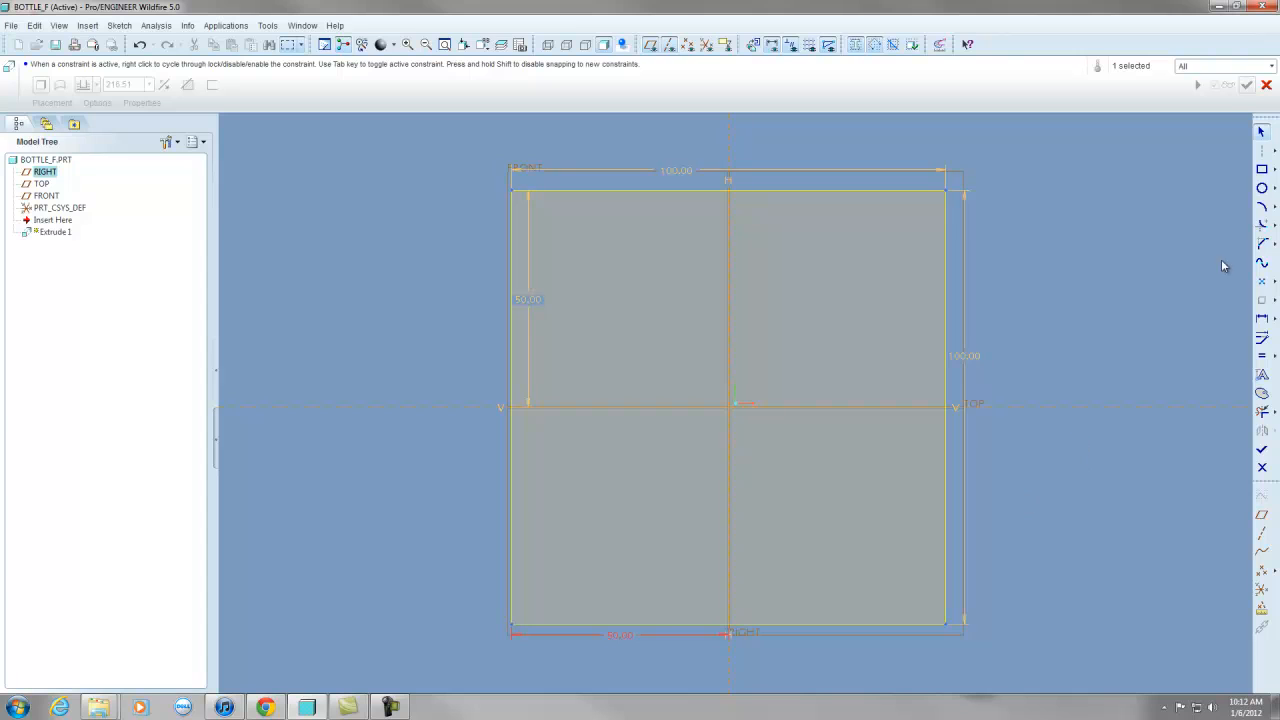
Round all four corners of the rectangle with circular fillets.
click(1262, 224)
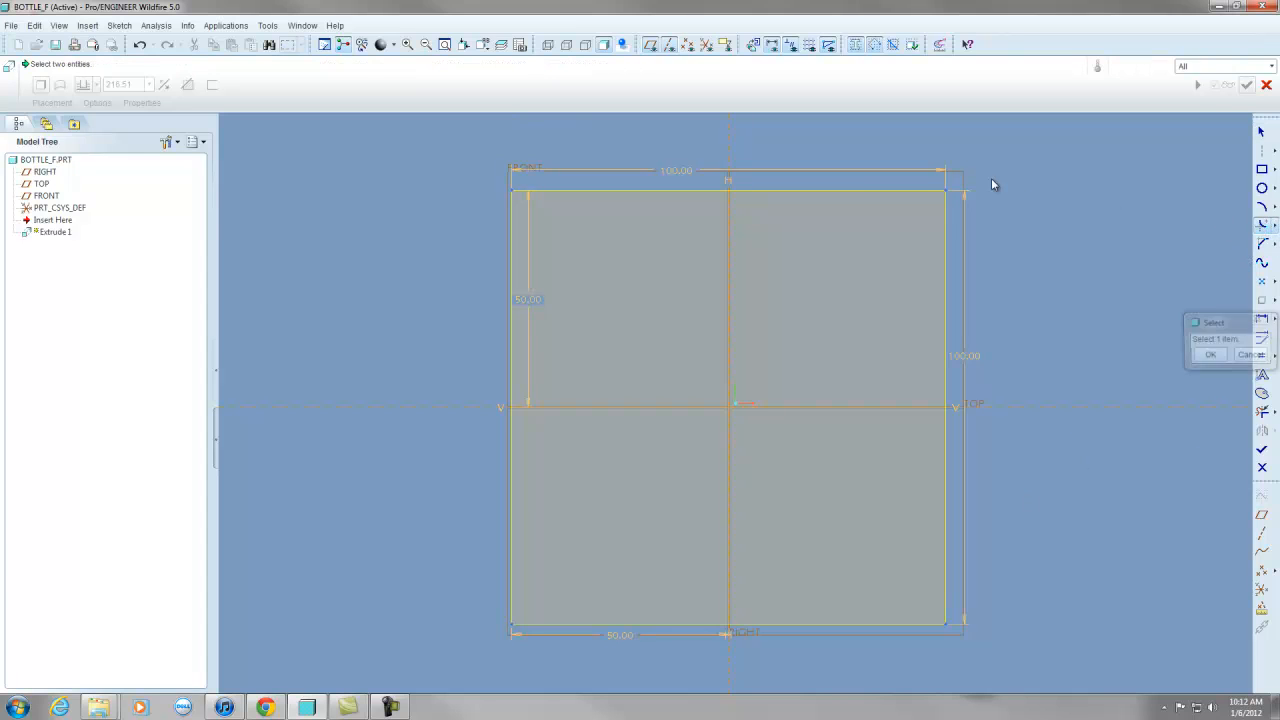
click(925, 190)
click(946, 212)
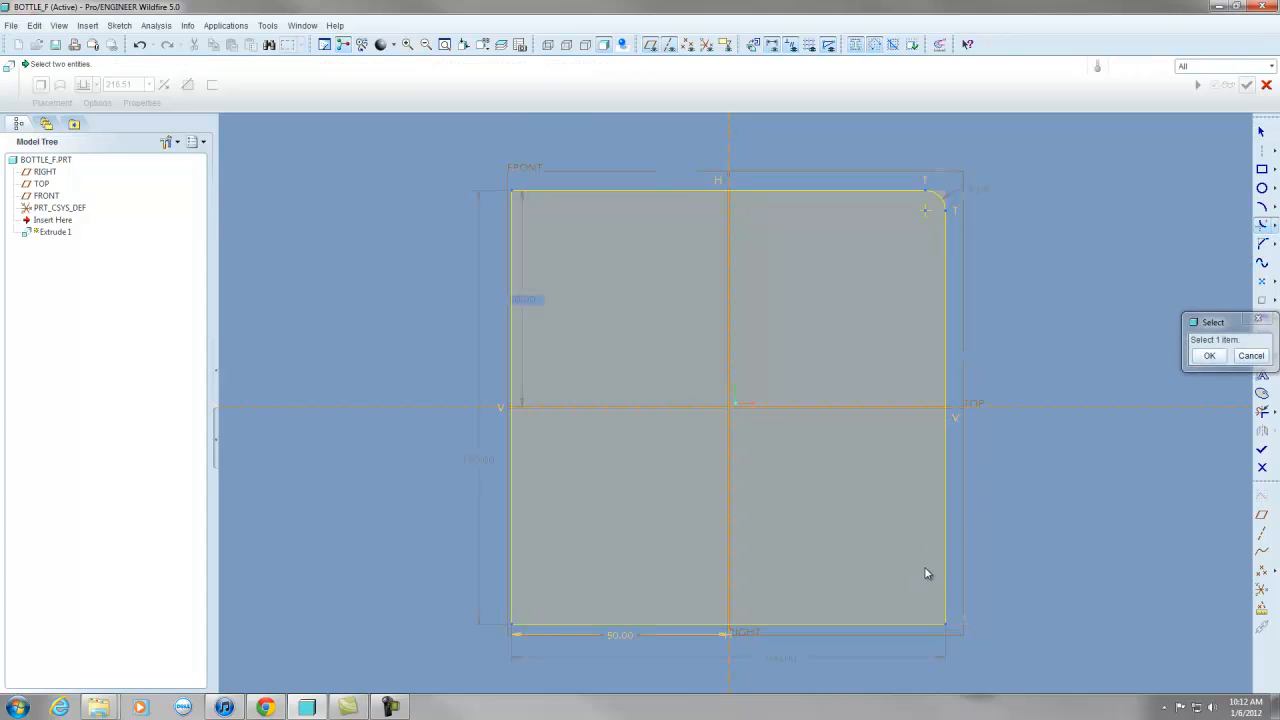
click(944, 590)
click(900, 623)
click(571, 624)
click(511, 562)
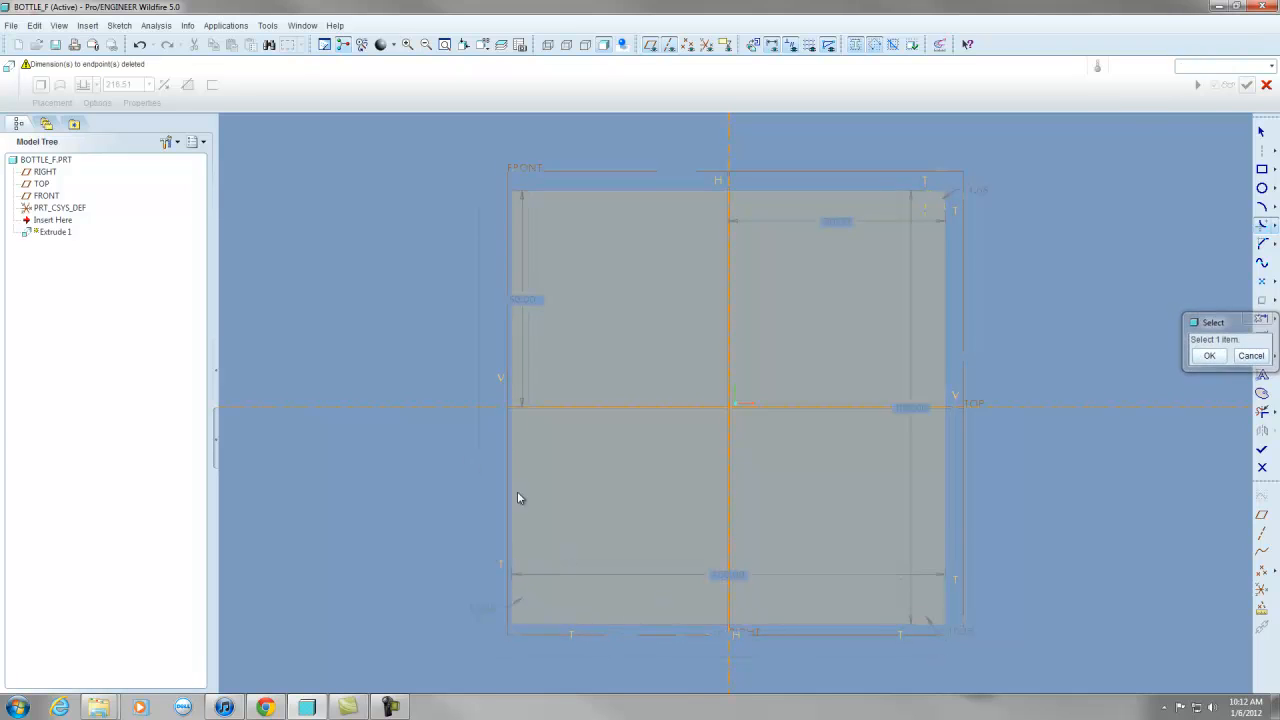
click(512, 228)
click(544, 190)
middle_click(1054, 278)
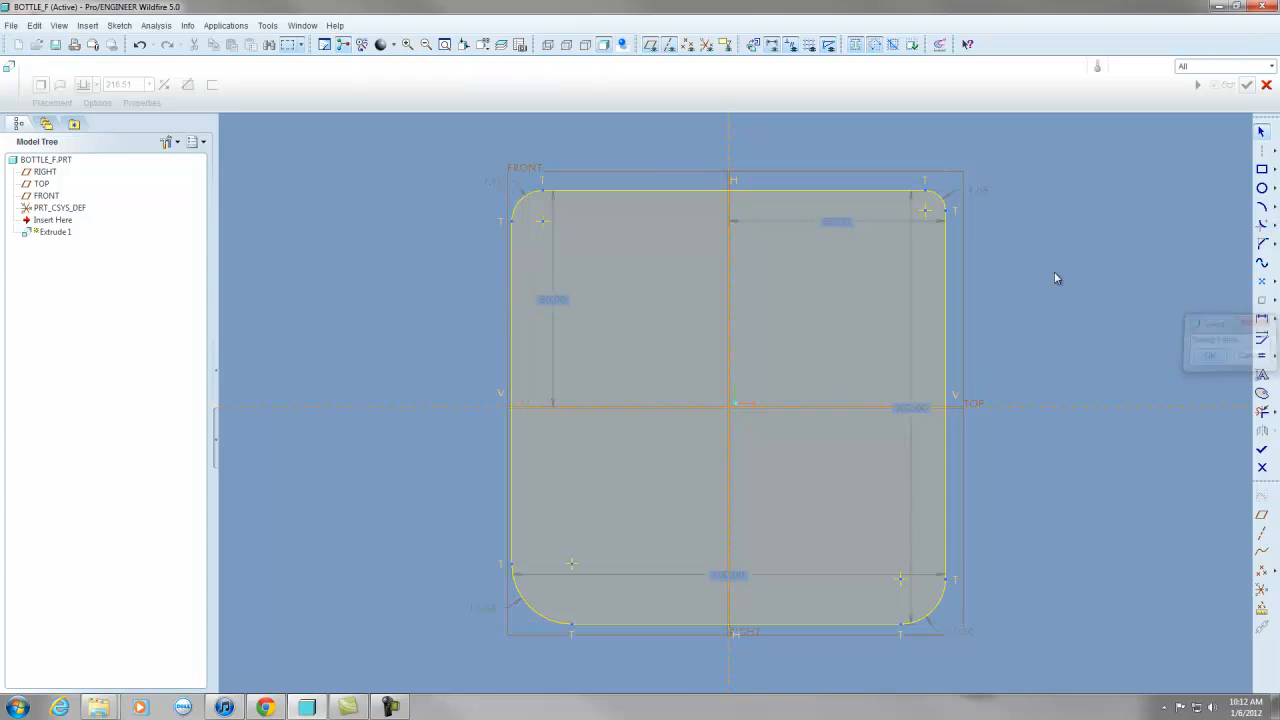
Set the radius of the rectangle's upper-right corner fillet to 10.
double_click(980, 189)
text(10)
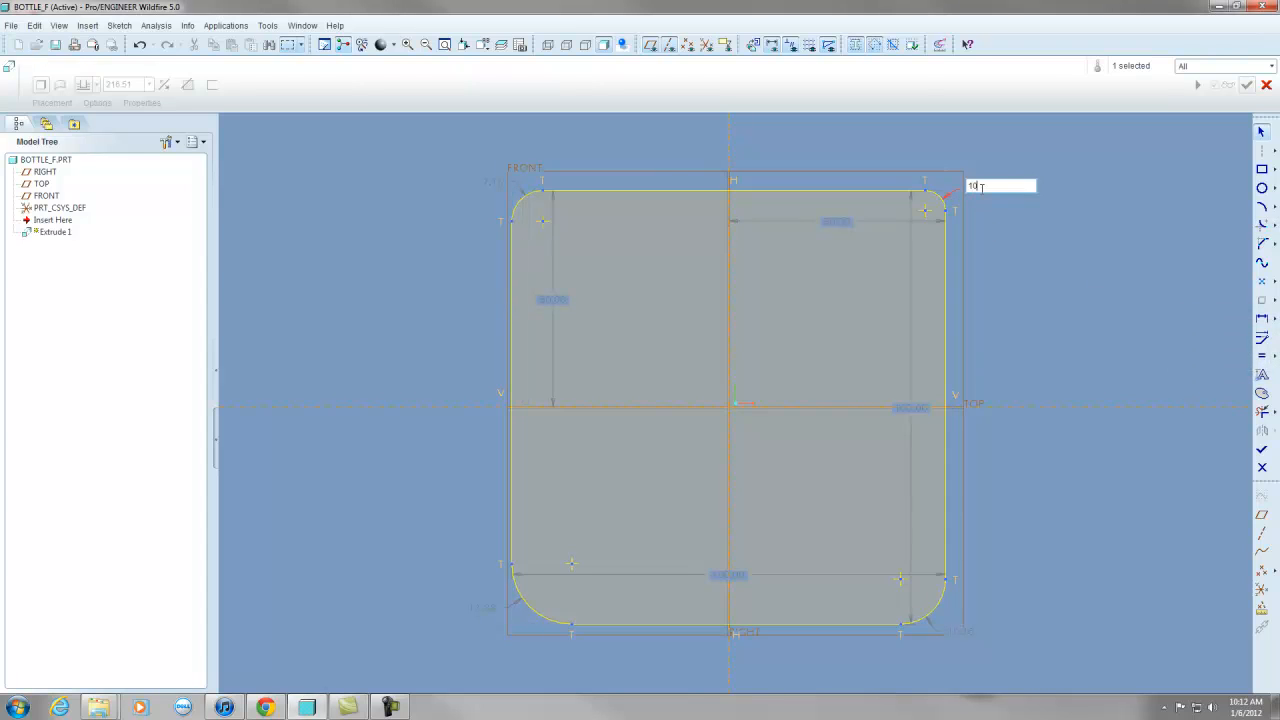
key(Return)
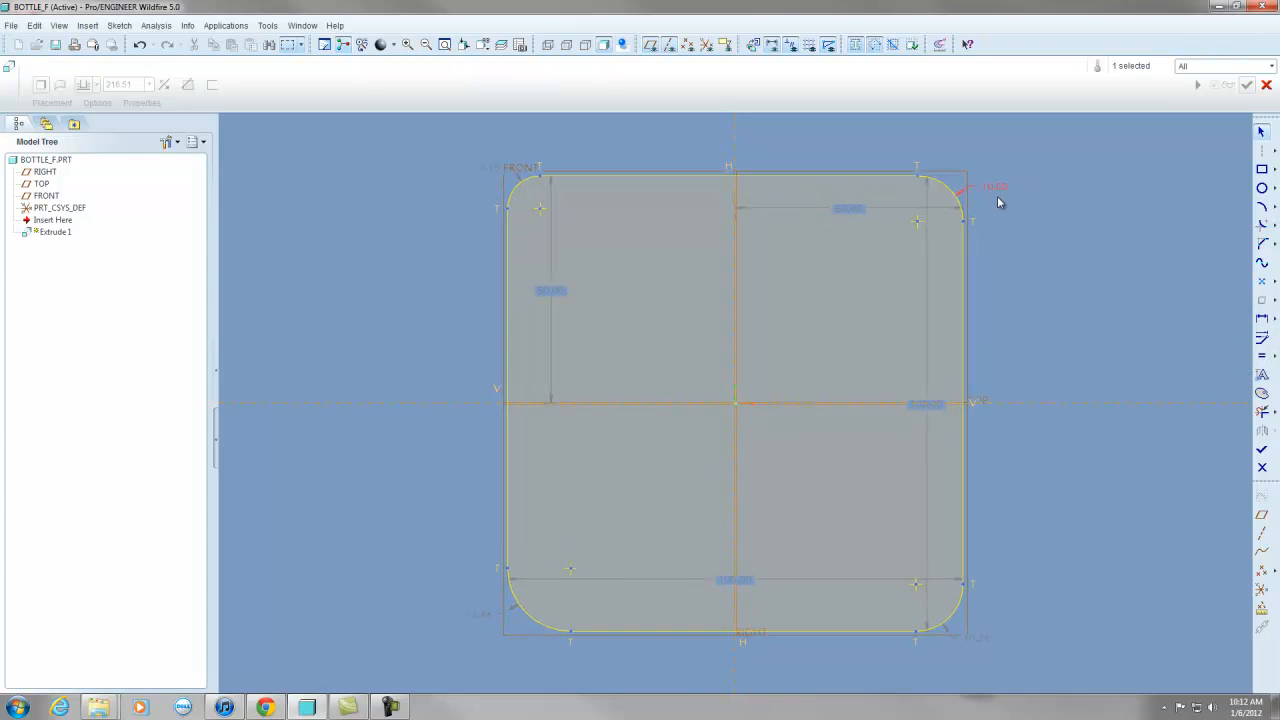
Set the radius of the rectangle's upper-right corner fillet to 15.
double_click(999, 187)
text(15)
key(Return)
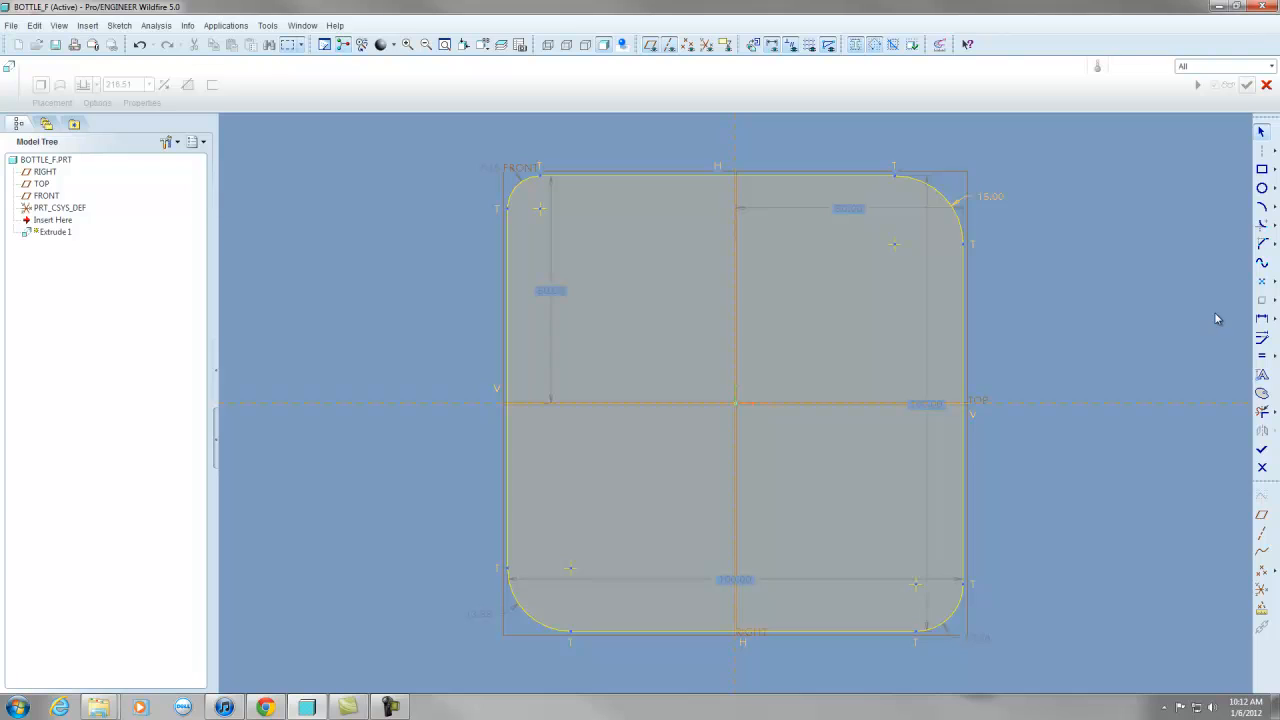
Apply an equal-radius constraint linking the other three corner fillets to the upper-right one.
click(1263, 358)
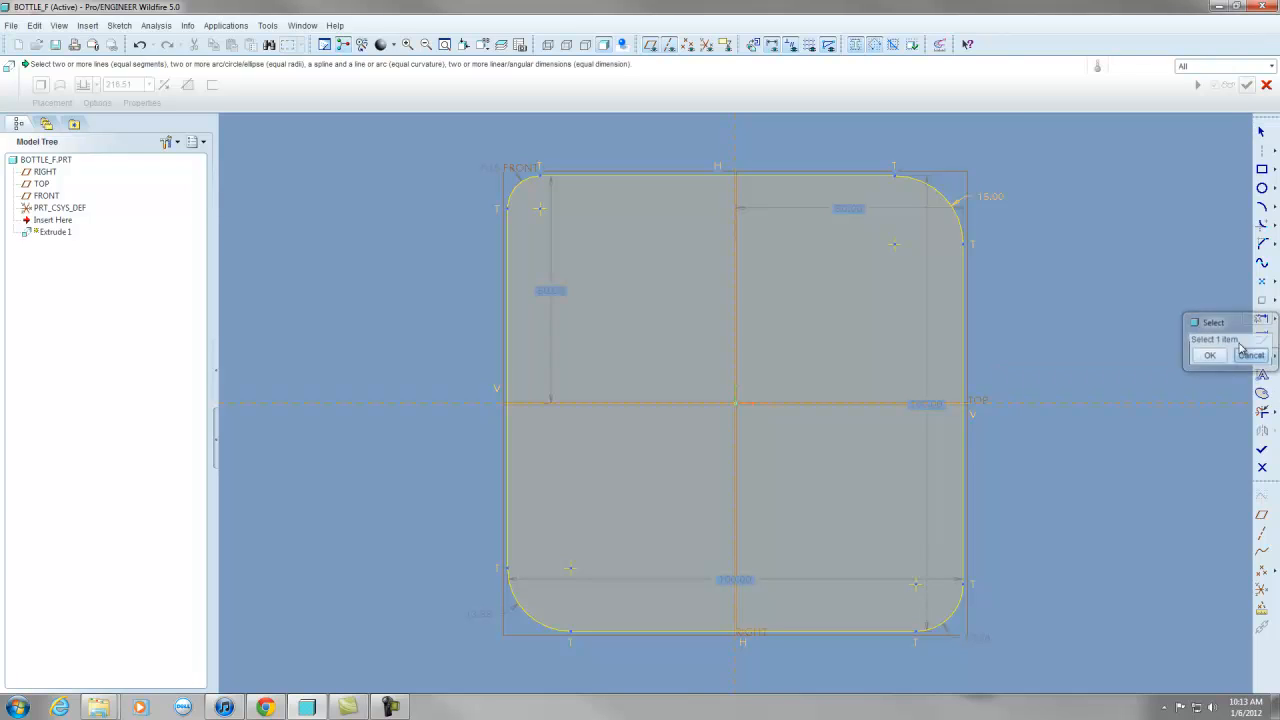
click(961, 225)
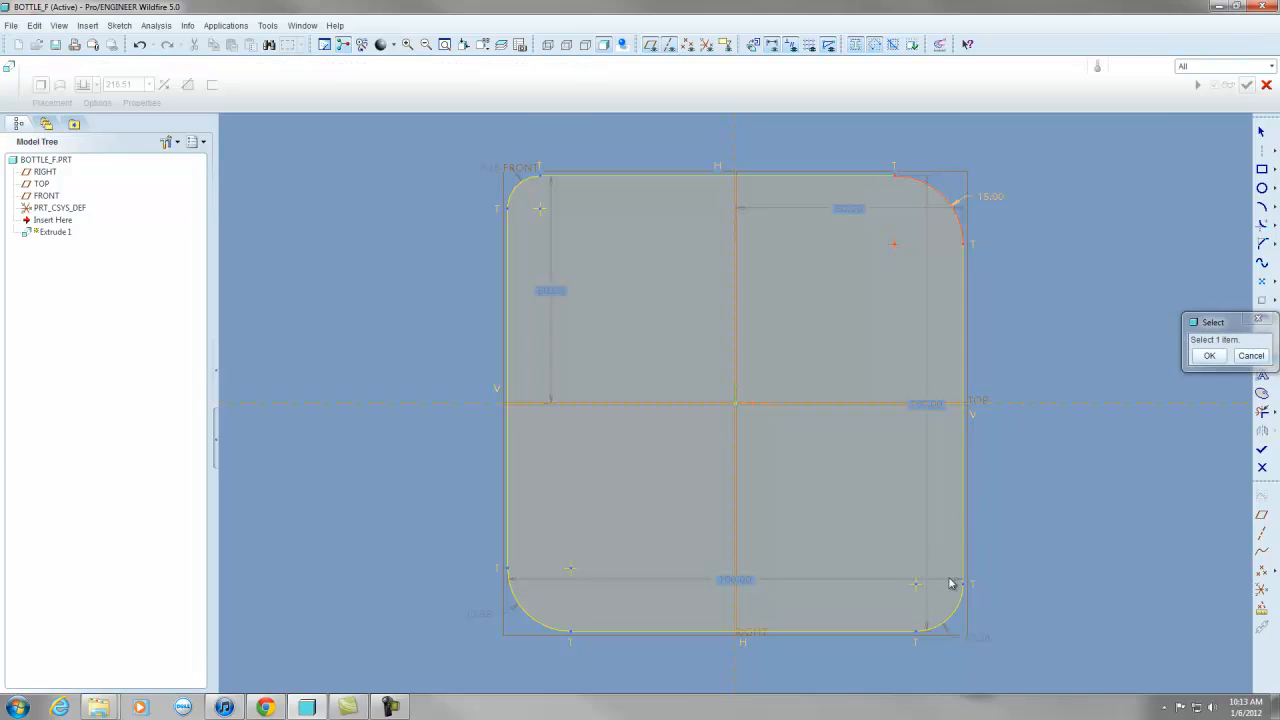
click(949, 617)
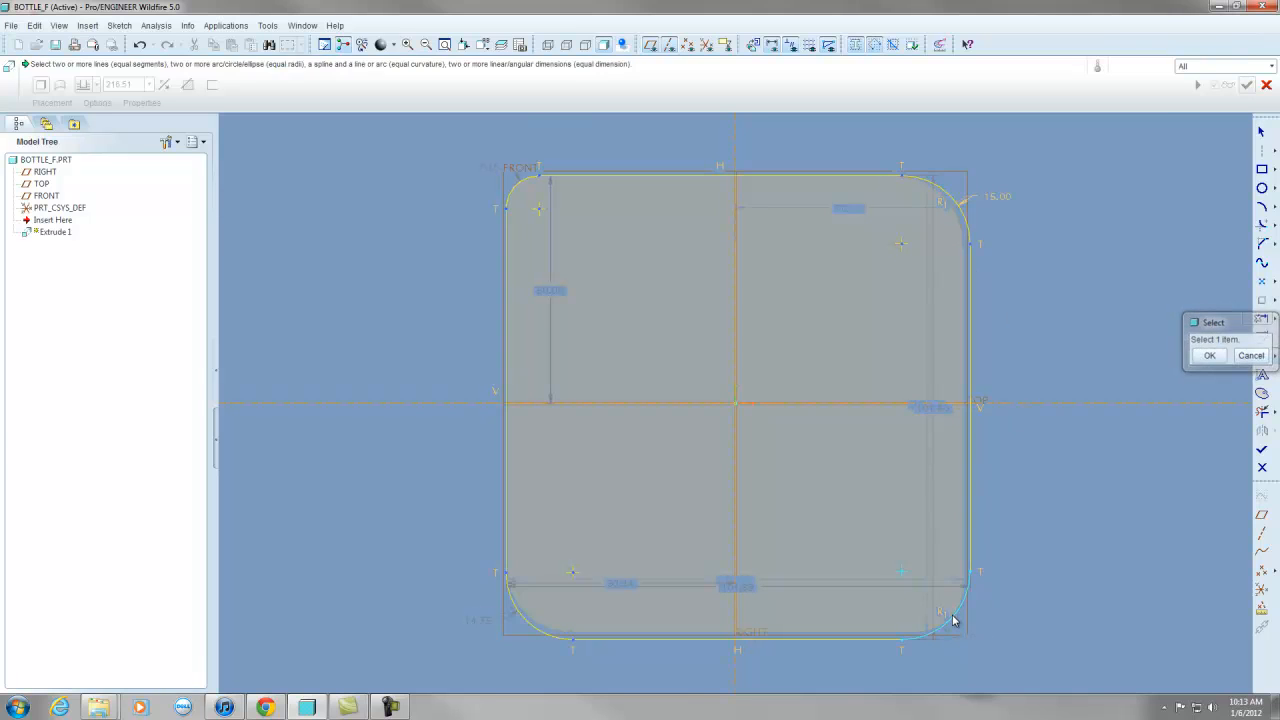
click(513, 611)
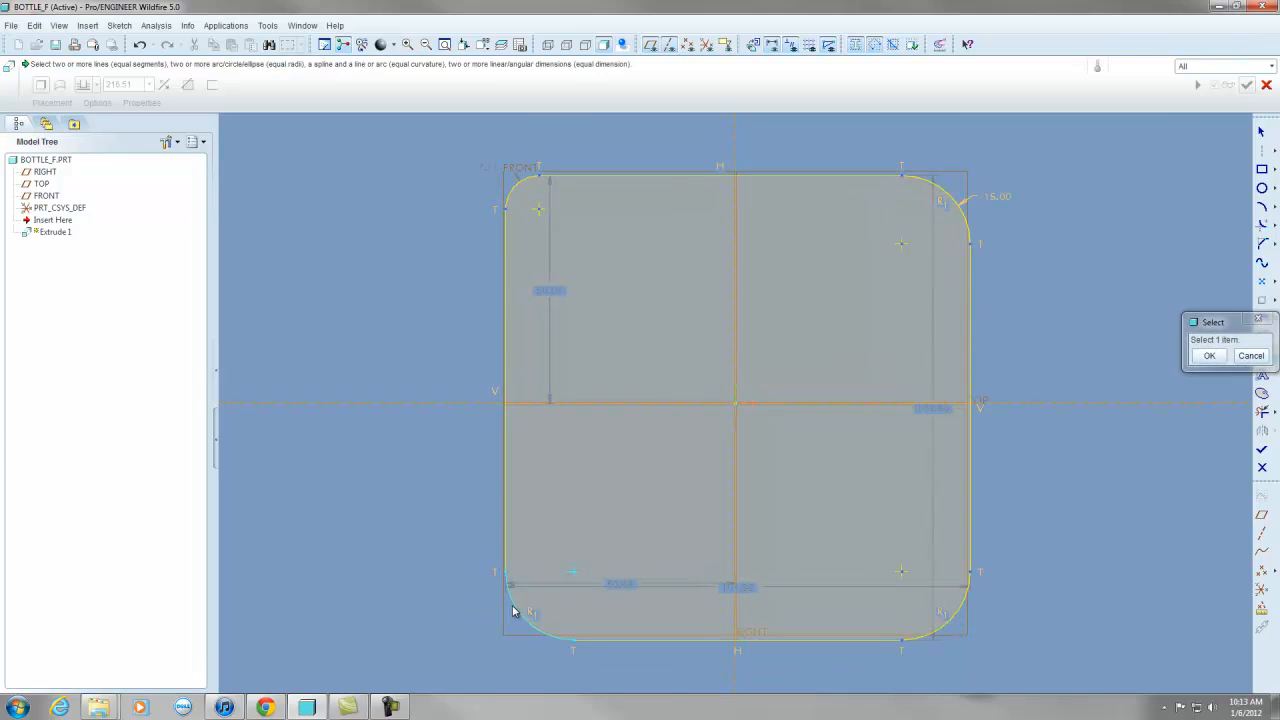
click(516, 189)
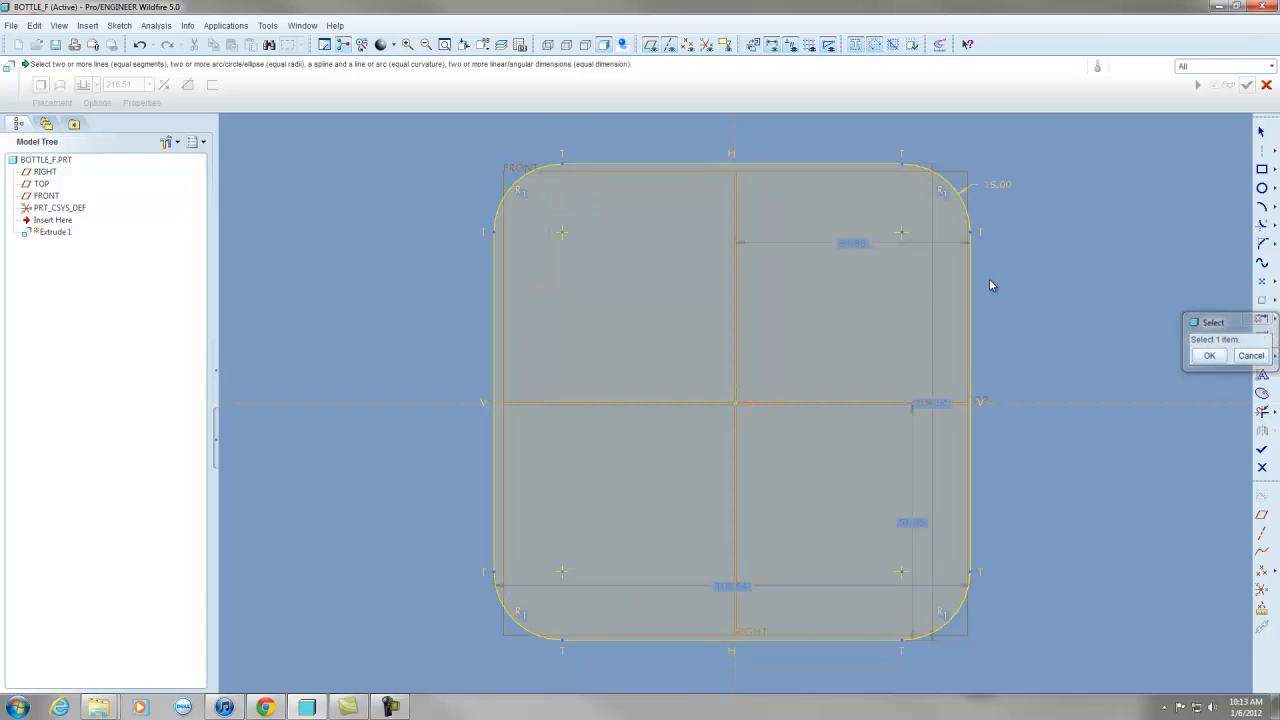
click(1210, 357)
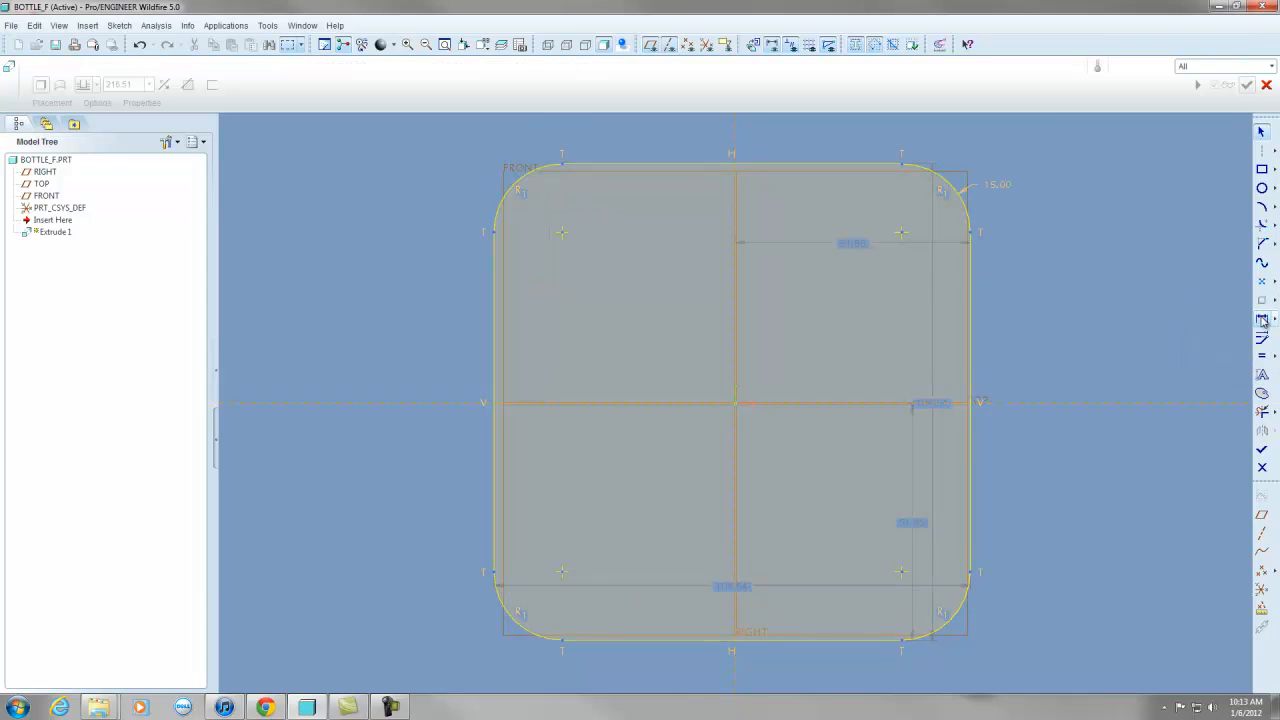
Dimension the rounded profile's overall width between its two vertical sides as 100.
click(1263, 320)
click(971, 306)
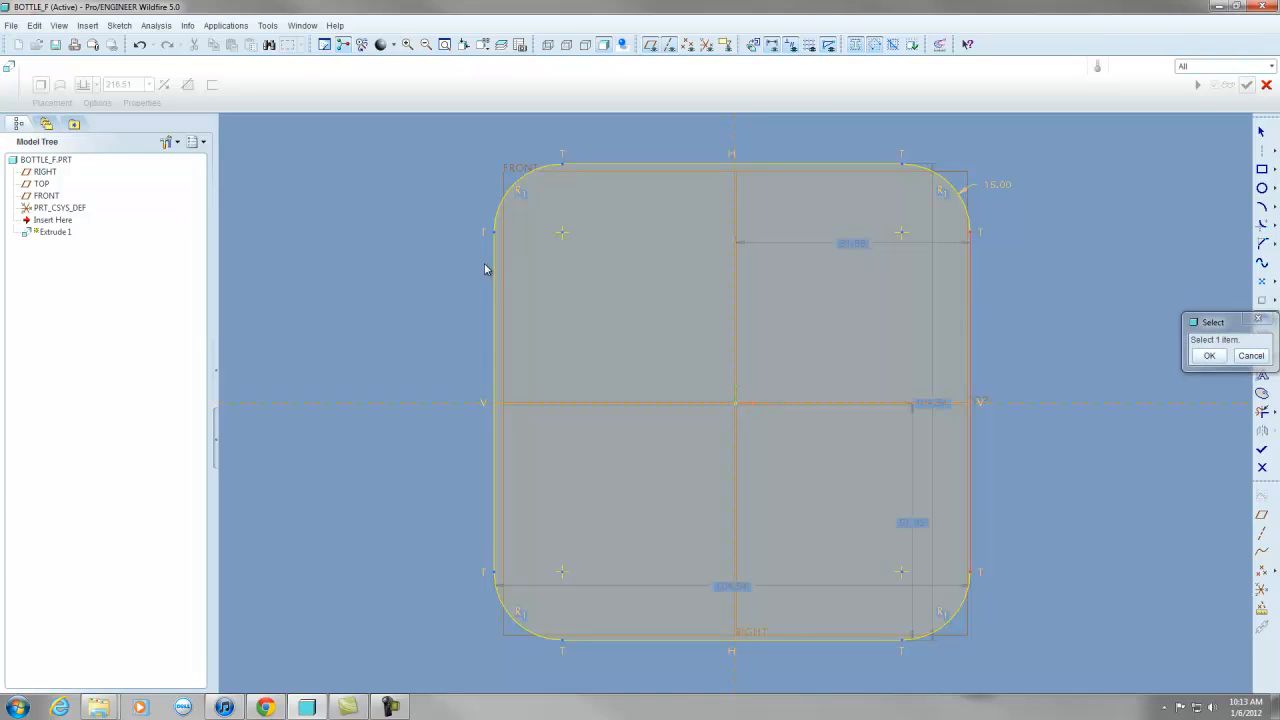
click(494, 271)
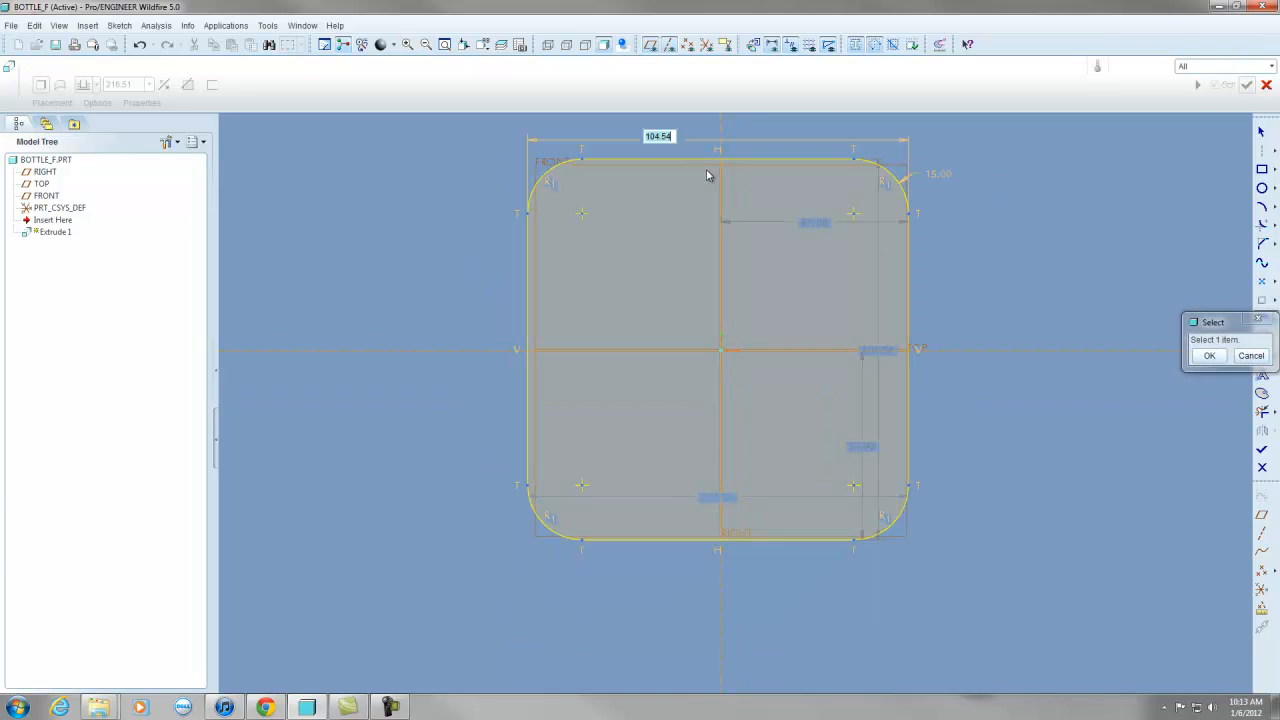
text(100)
key(Return)
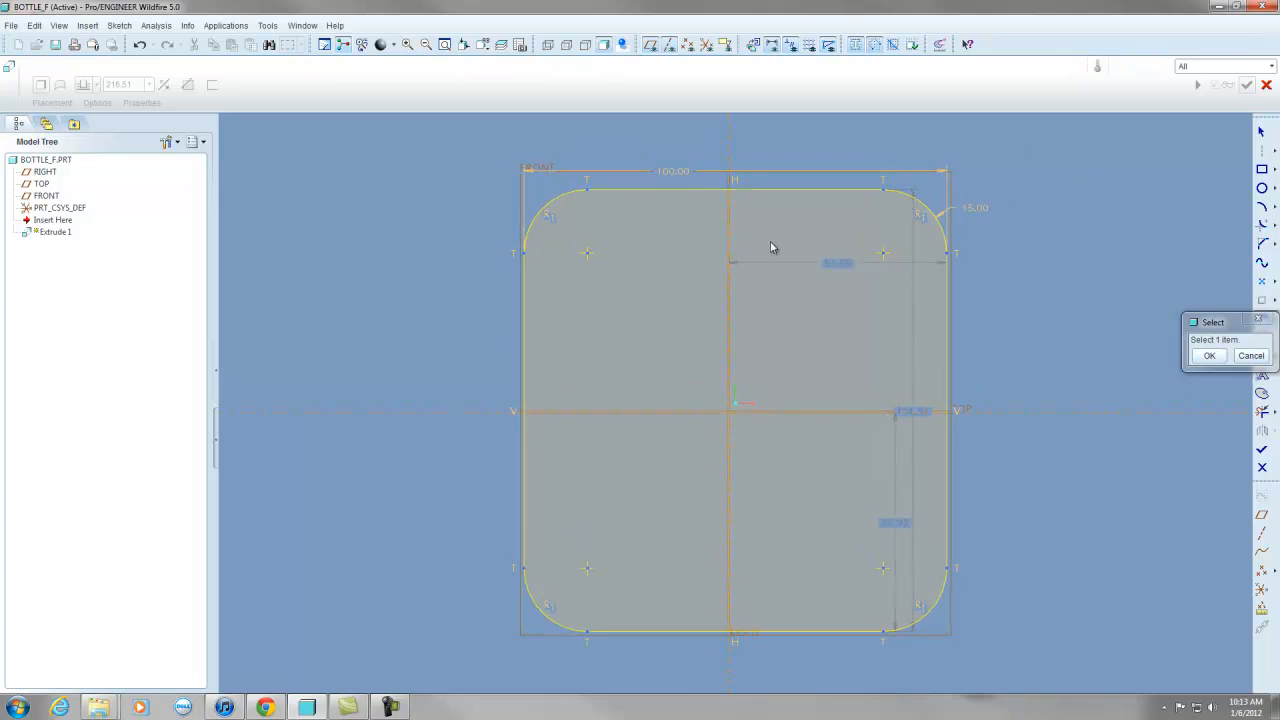
Dimension the distance from the profile's right side to the vertical reference axis as 50.
click(947, 318)
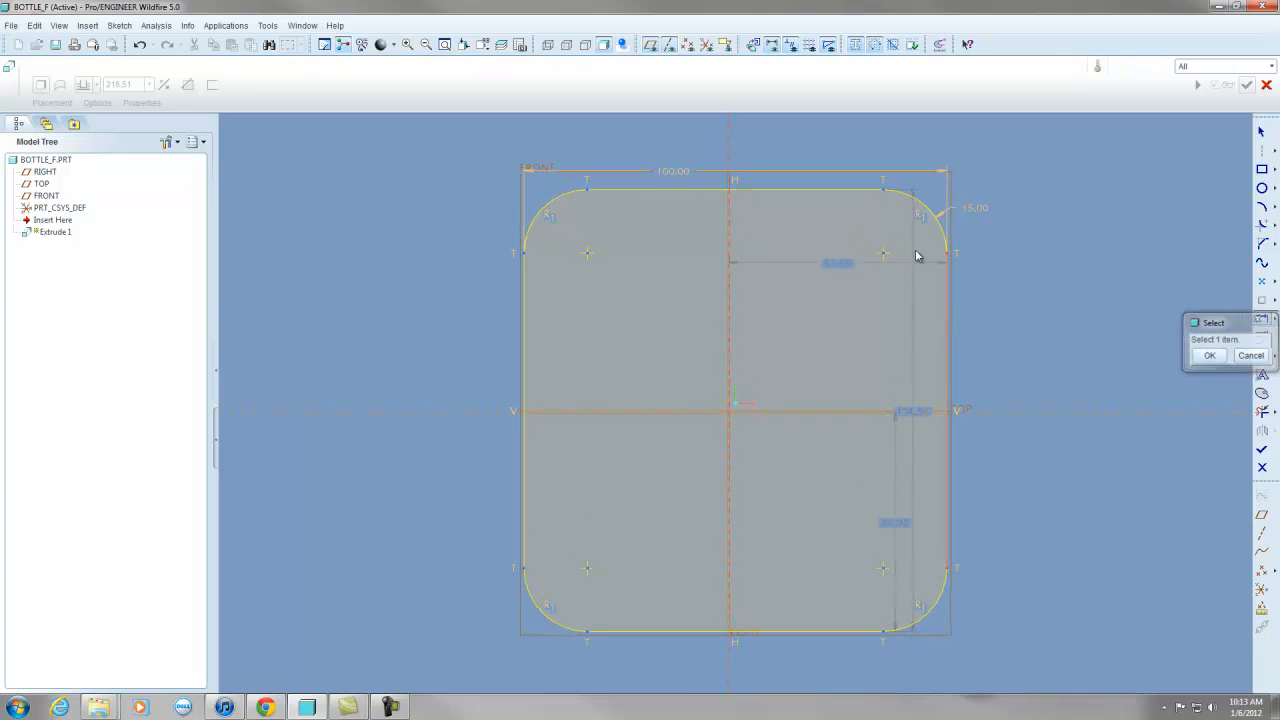
middle_click(844, 222)
text(50)
key(Return)
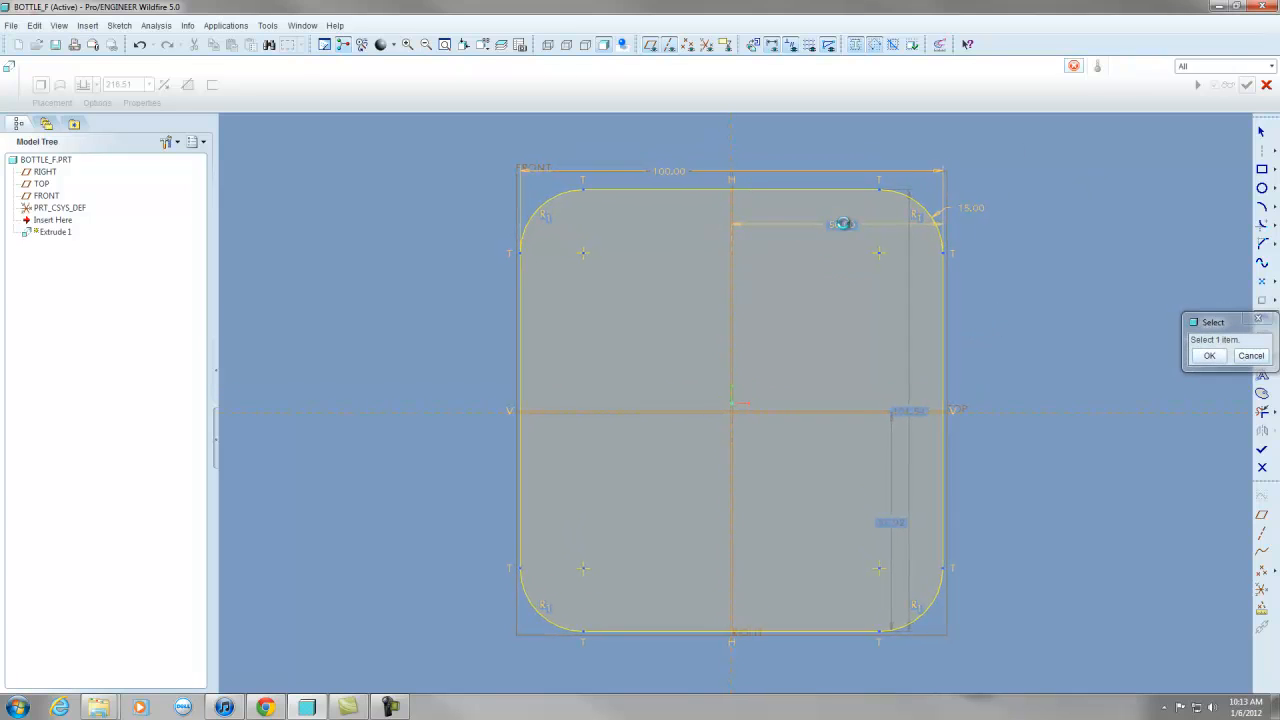
Dimension the distance from the profile's upper side to the horizontal reference axis as 50.
click(851, 190)
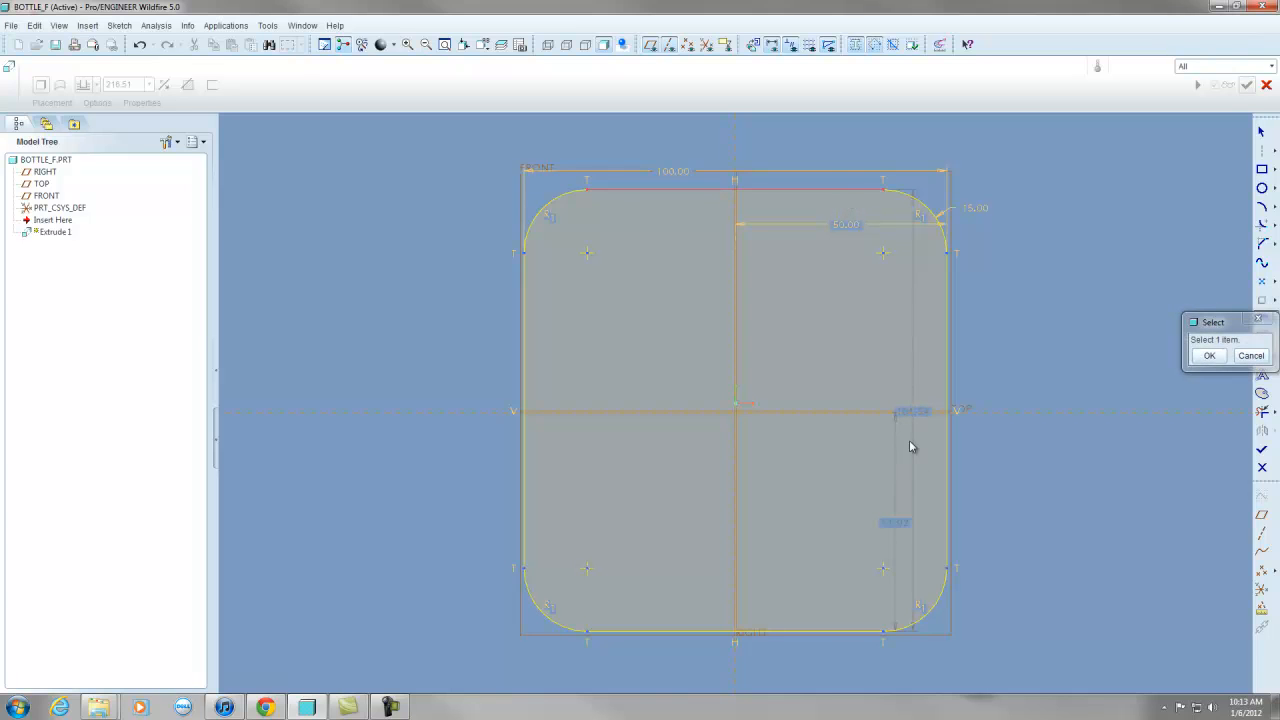
click(907, 413)
middle_click(973, 371)
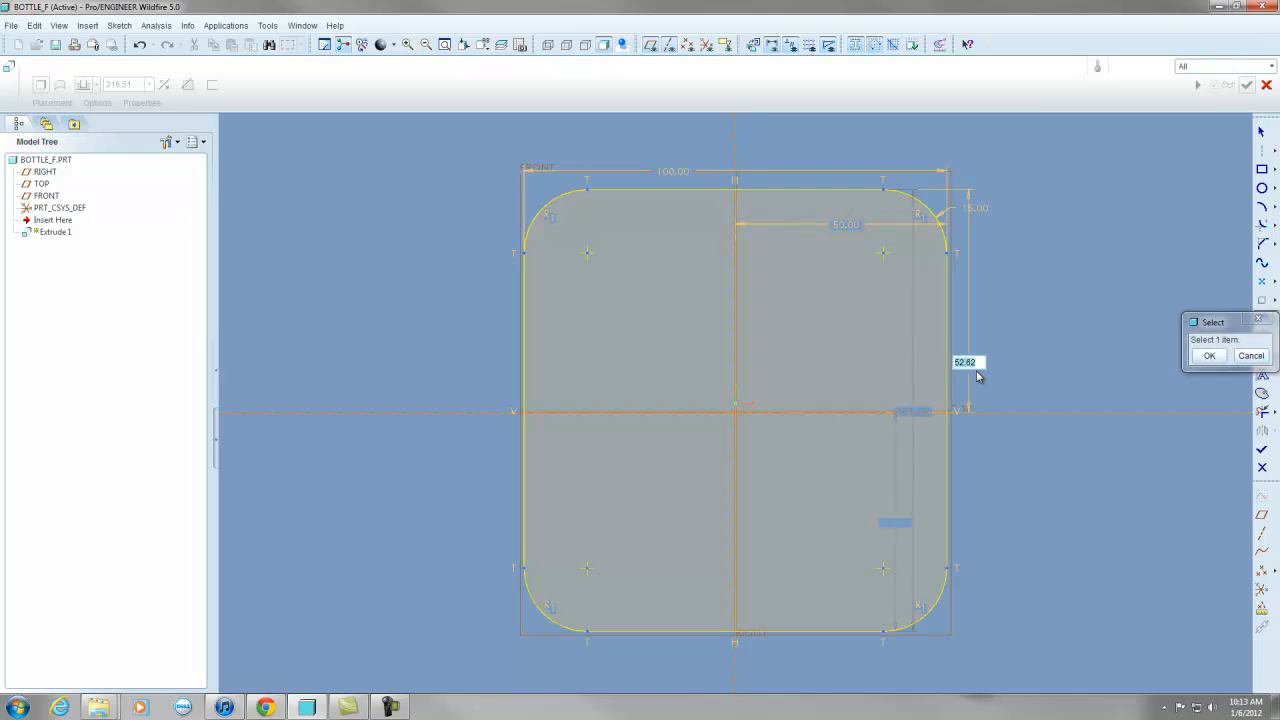
text(50)
key(Return)
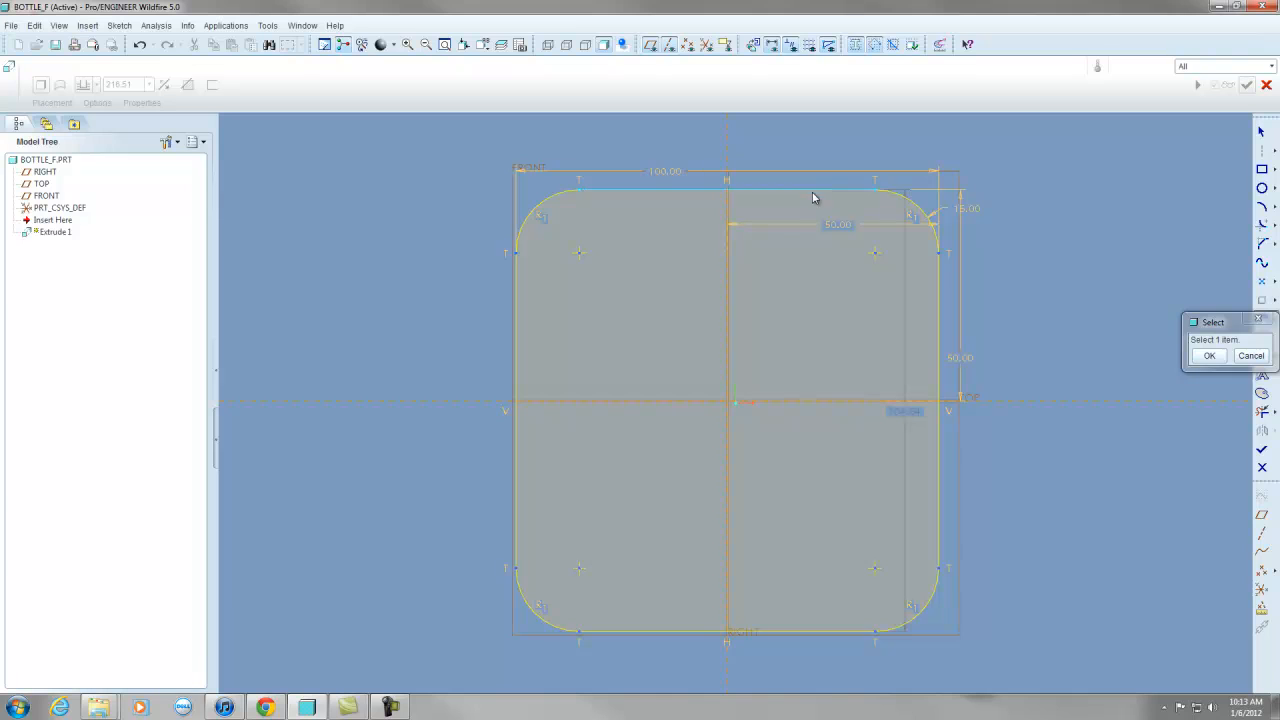
Dimension the profile's overall height between its upper and lower sides as 100 and finish the sketch.
click(815, 191)
click(851, 632)
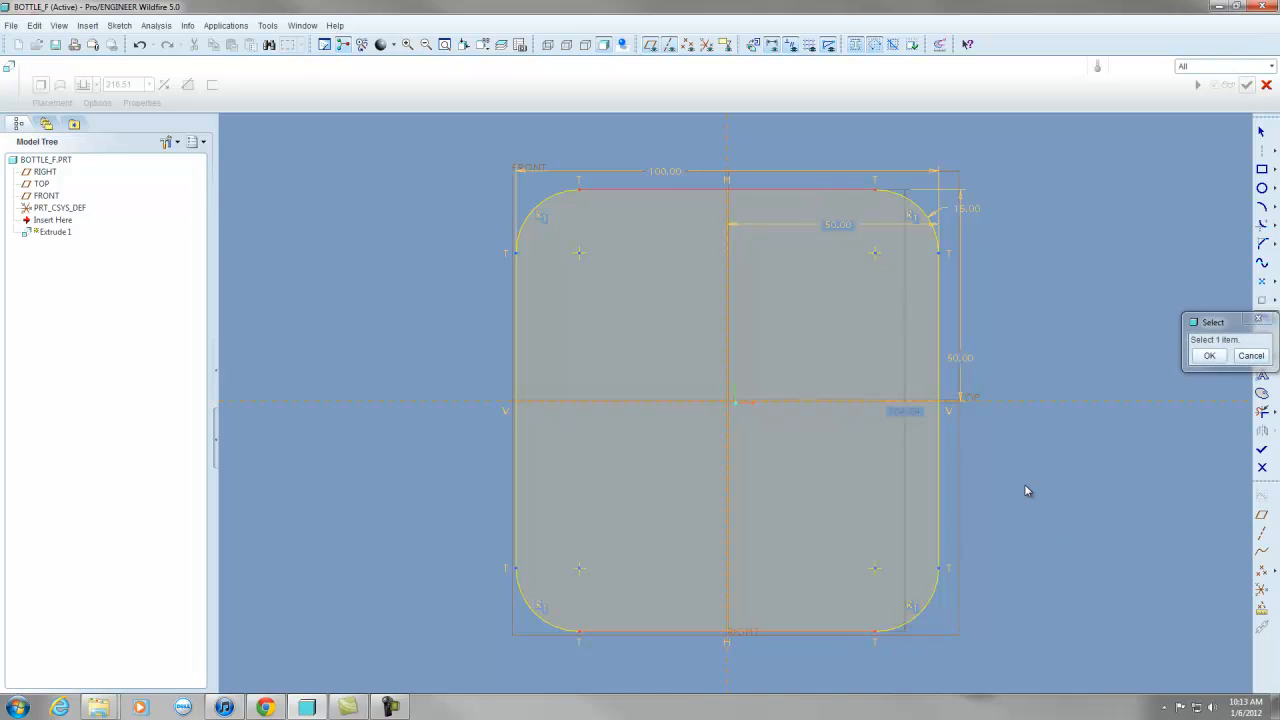
middle_click(1026, 483)
text(100)
key(Return)
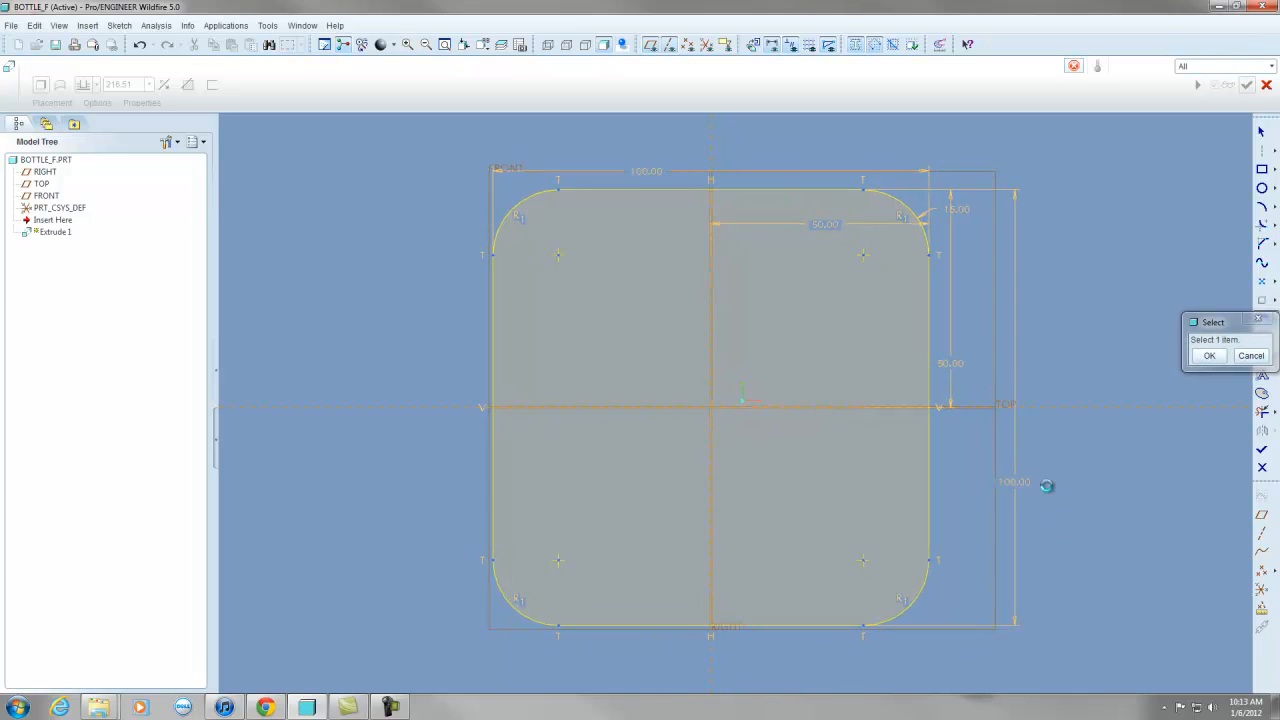
click(1217, 357)
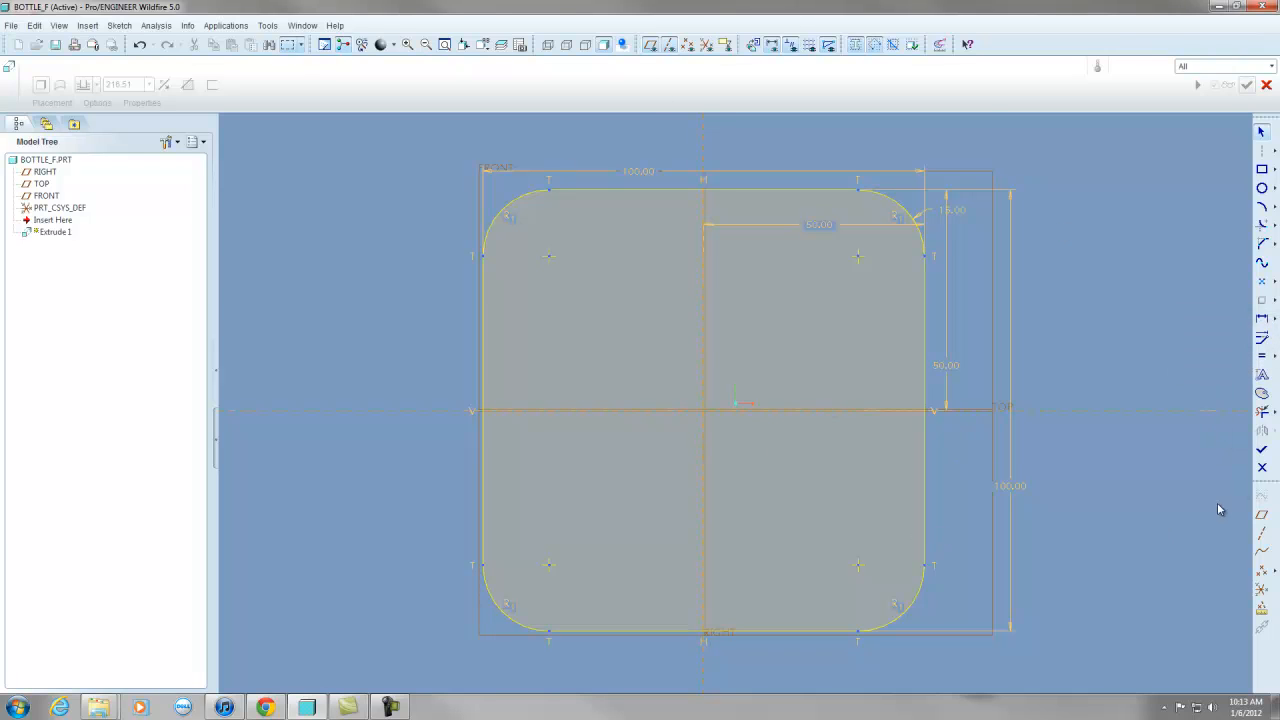
click(1263, 455)
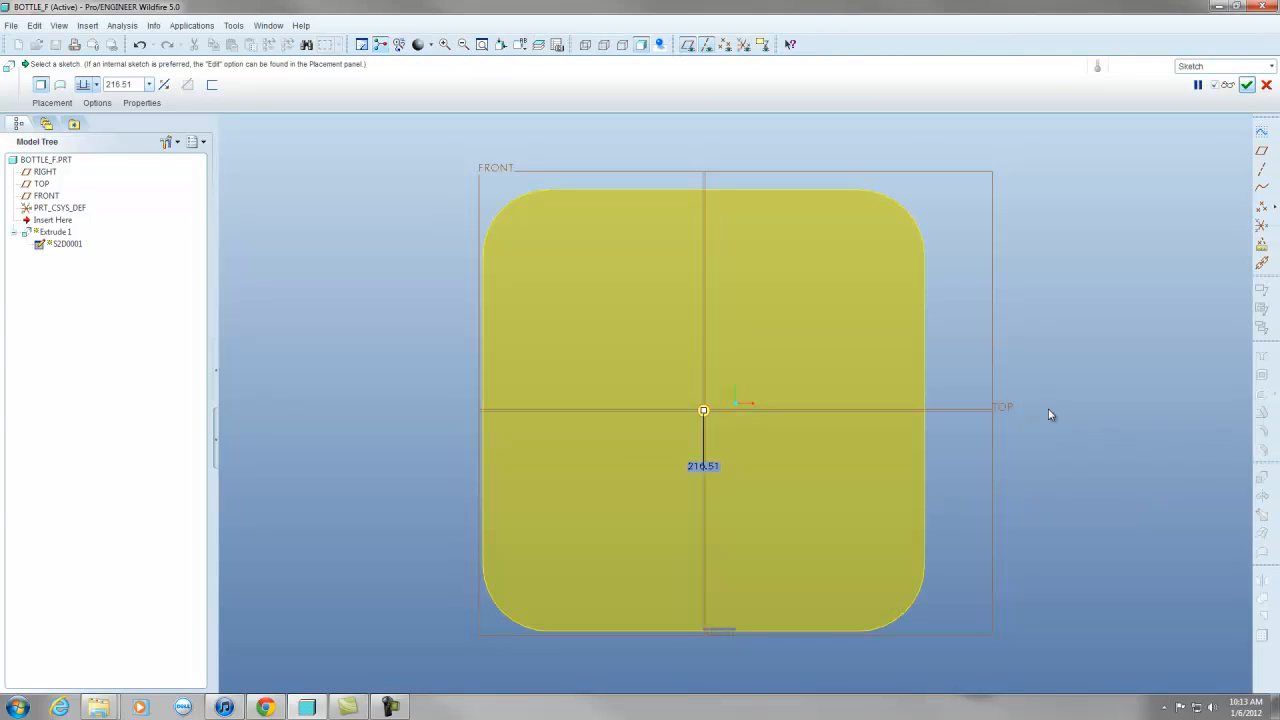
Set the extrusion depth of the rounded-square profile to 350 and complete the Extrude feature.
scroll(912, 379, up, 4)
middle_drag(908, 384, 797, 267)
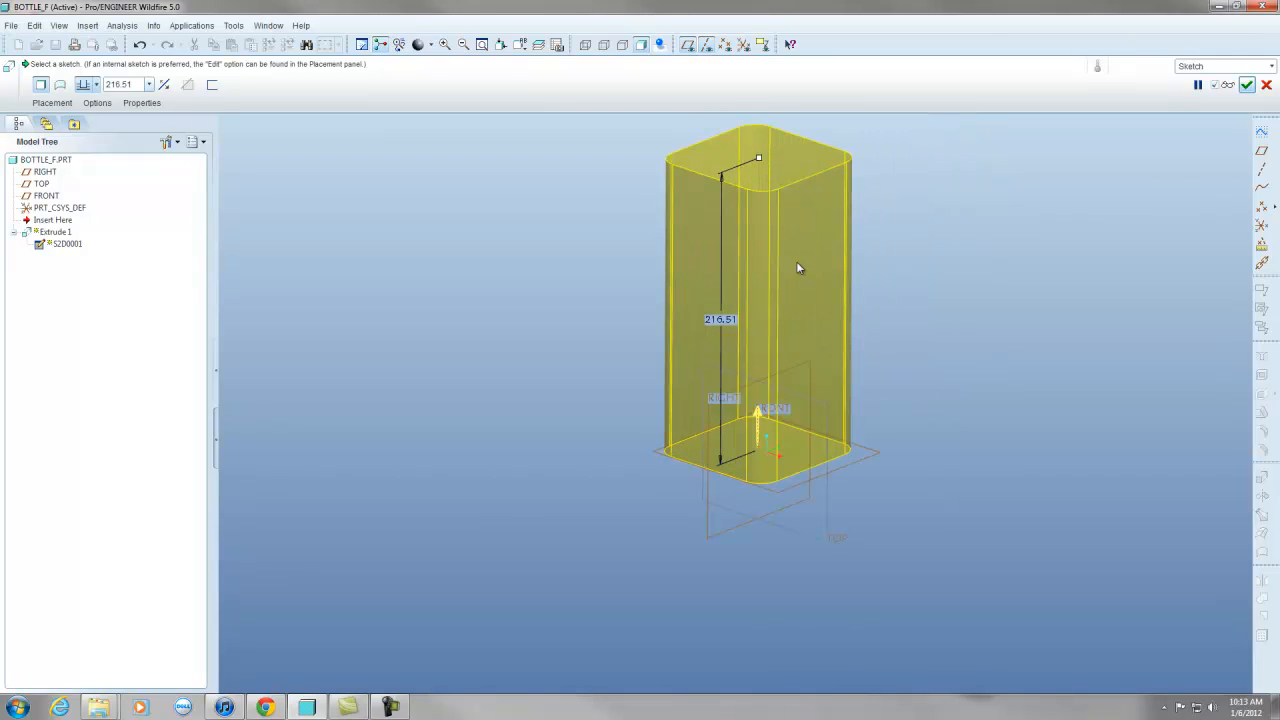
double_click(719, 319)
text(350)
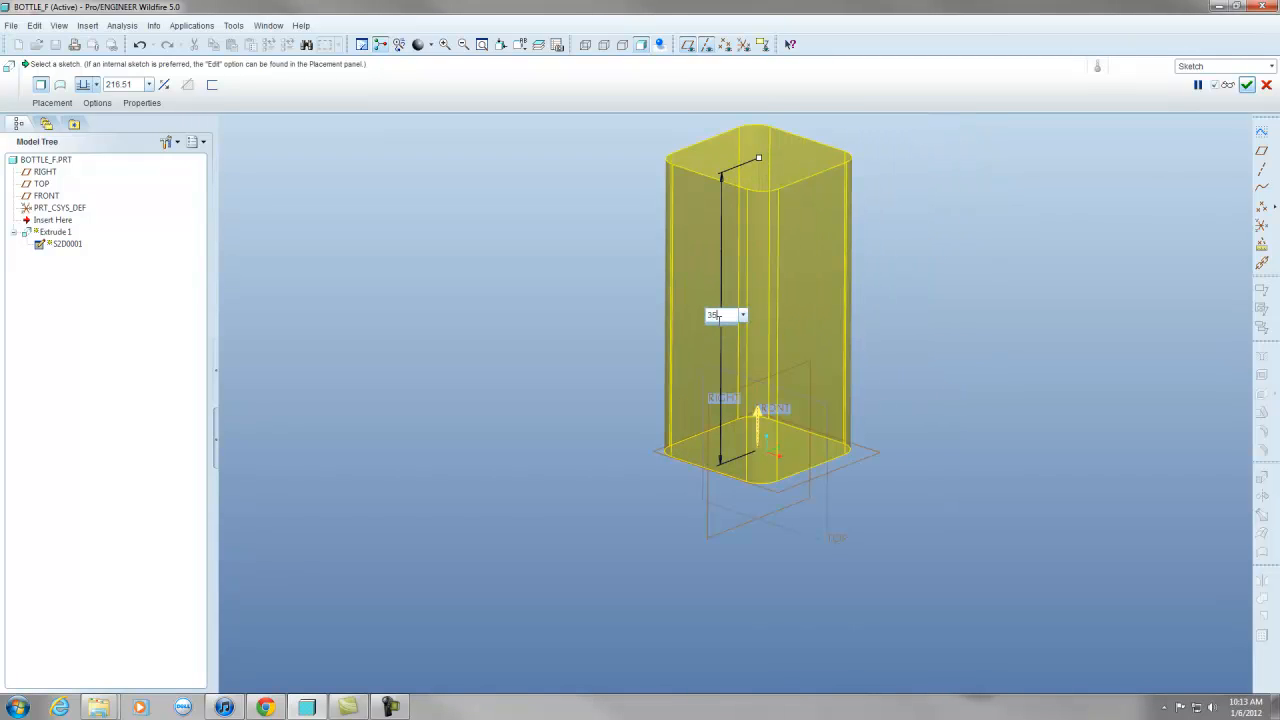
key(Return)
scroll(712, 400, up, 2)
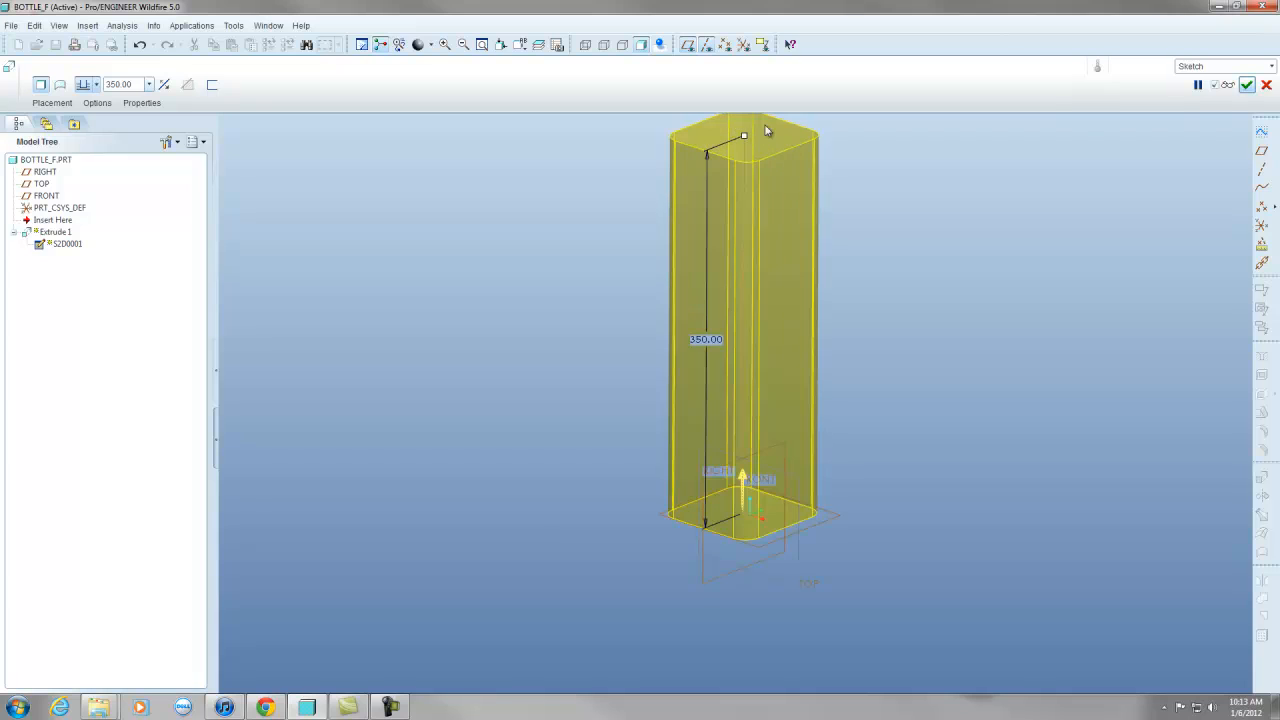
click(1247, 84)
Round the bottom edge loop of the extruded block with a radius of 15.
scroll(776, 310, up, 2)
click(880, 257)
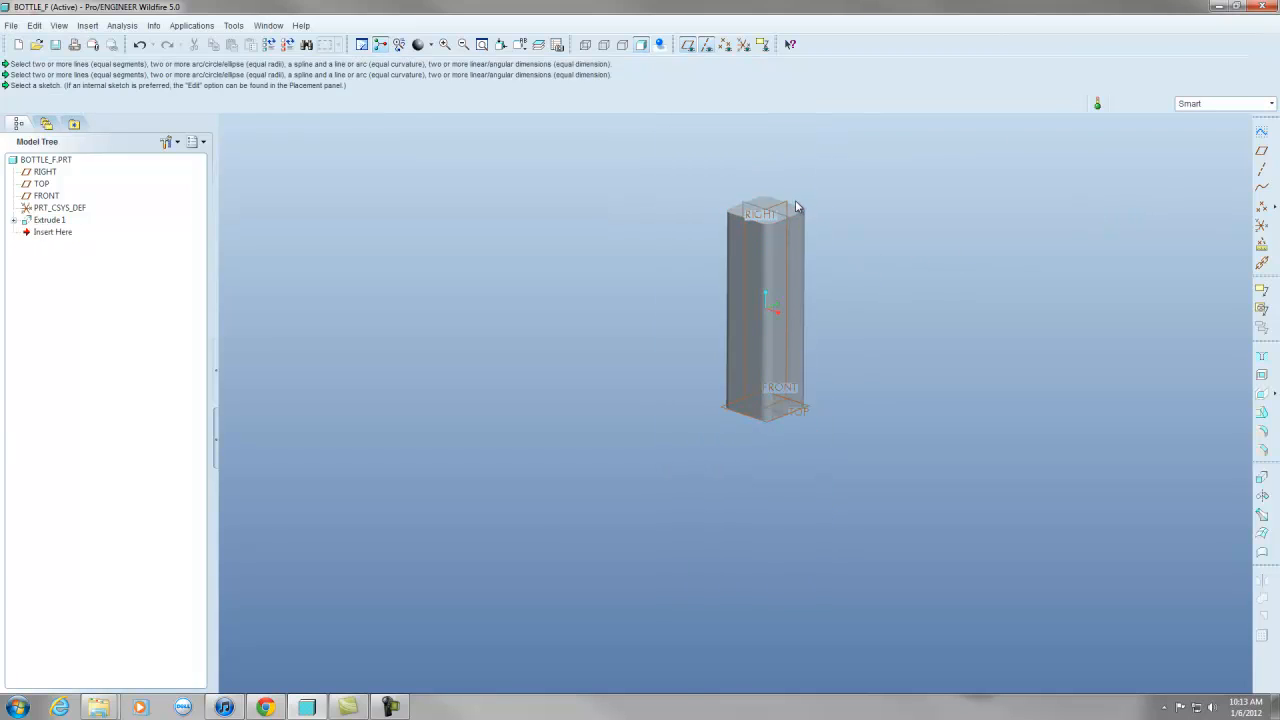
scroll(798, 191, down, 4)
scroll(798, 191, up, 1)
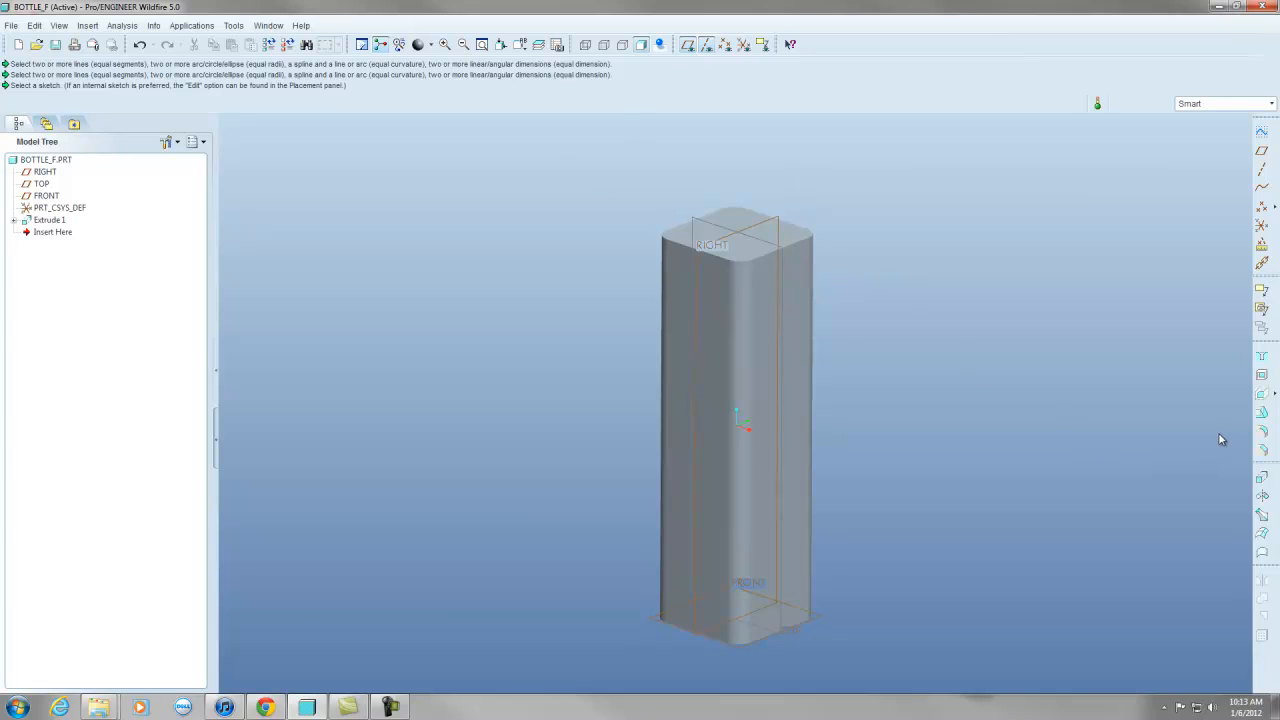
click(1262, 431)
click(808, 622)
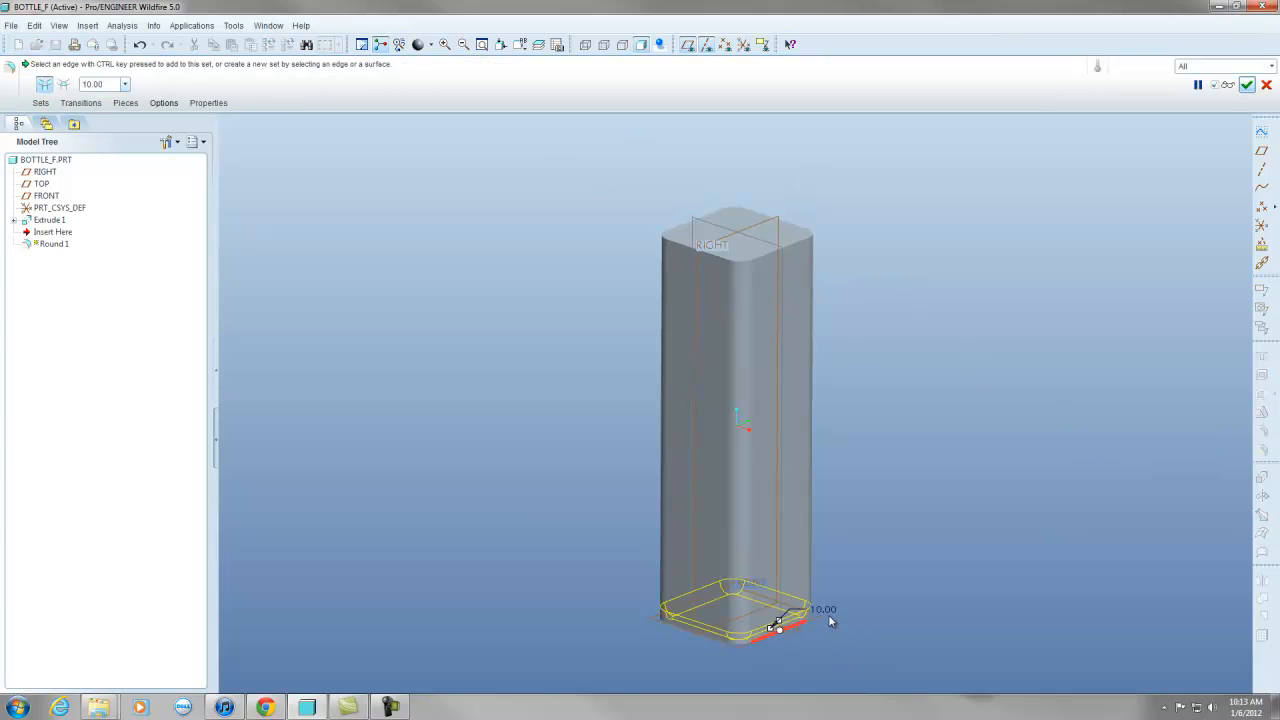
double_click(831, 608)
text(15)
key(Return)
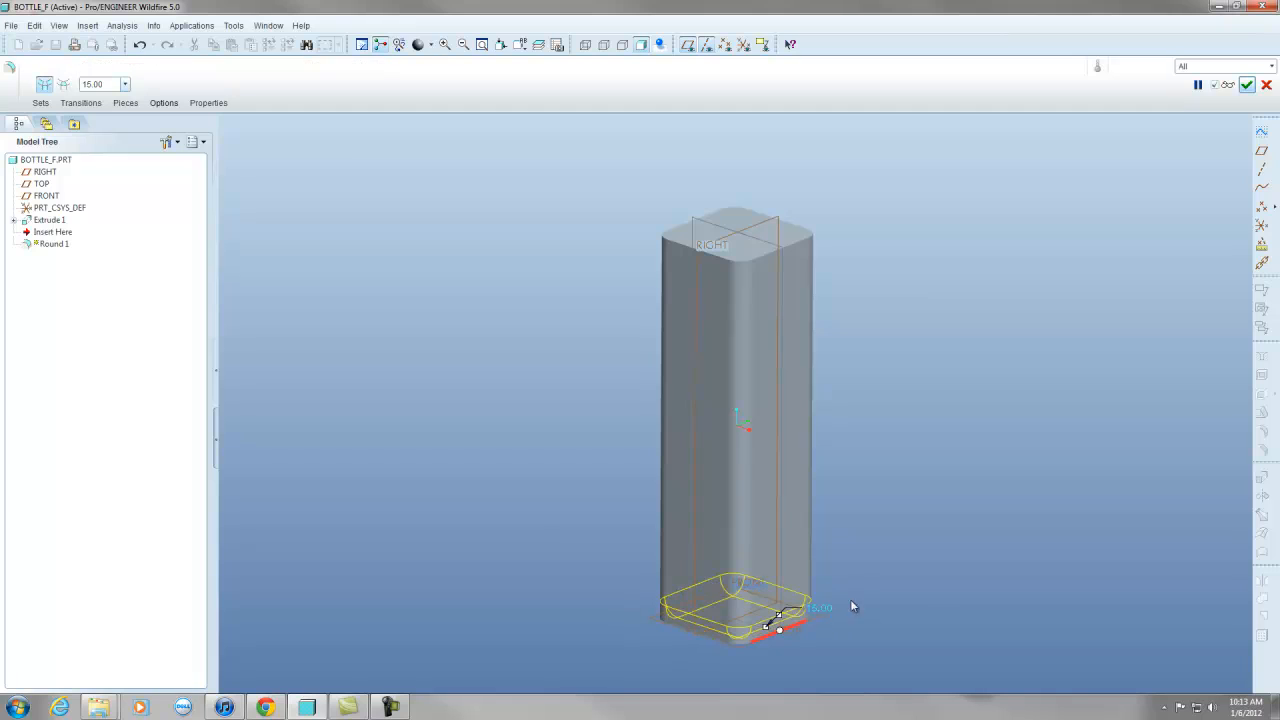
click(1247, 84)
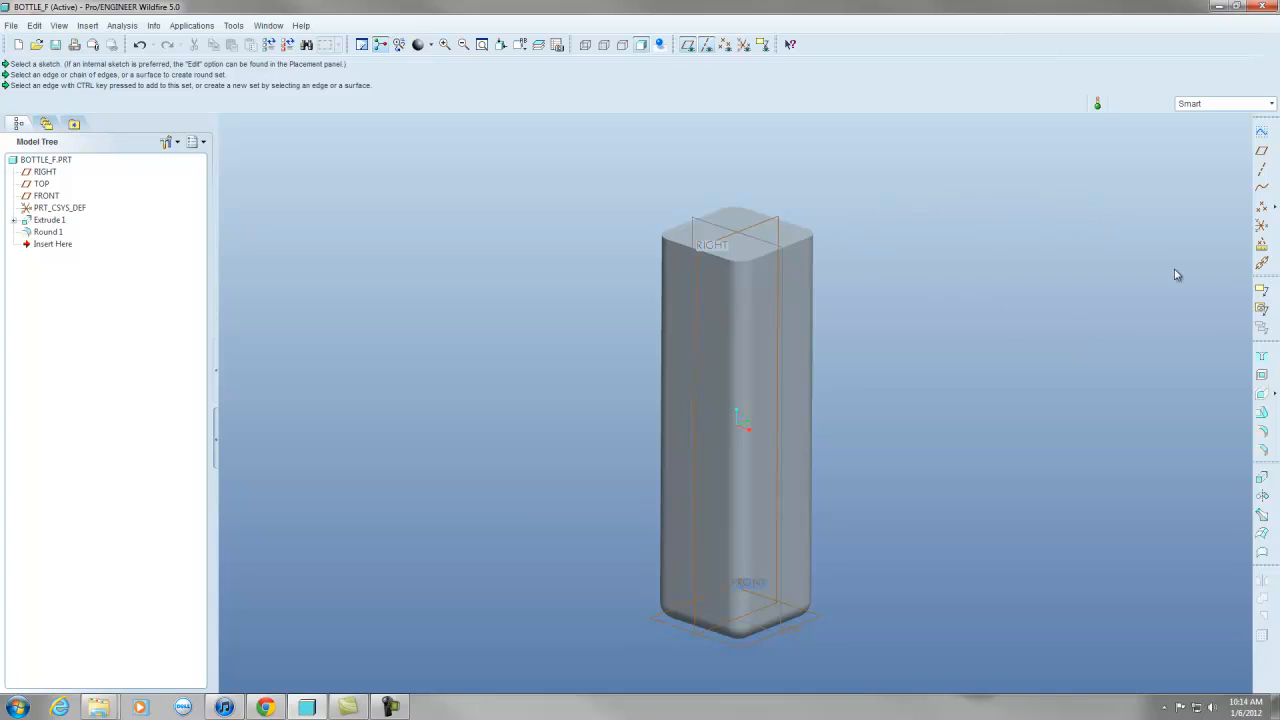
click(1263, 497)
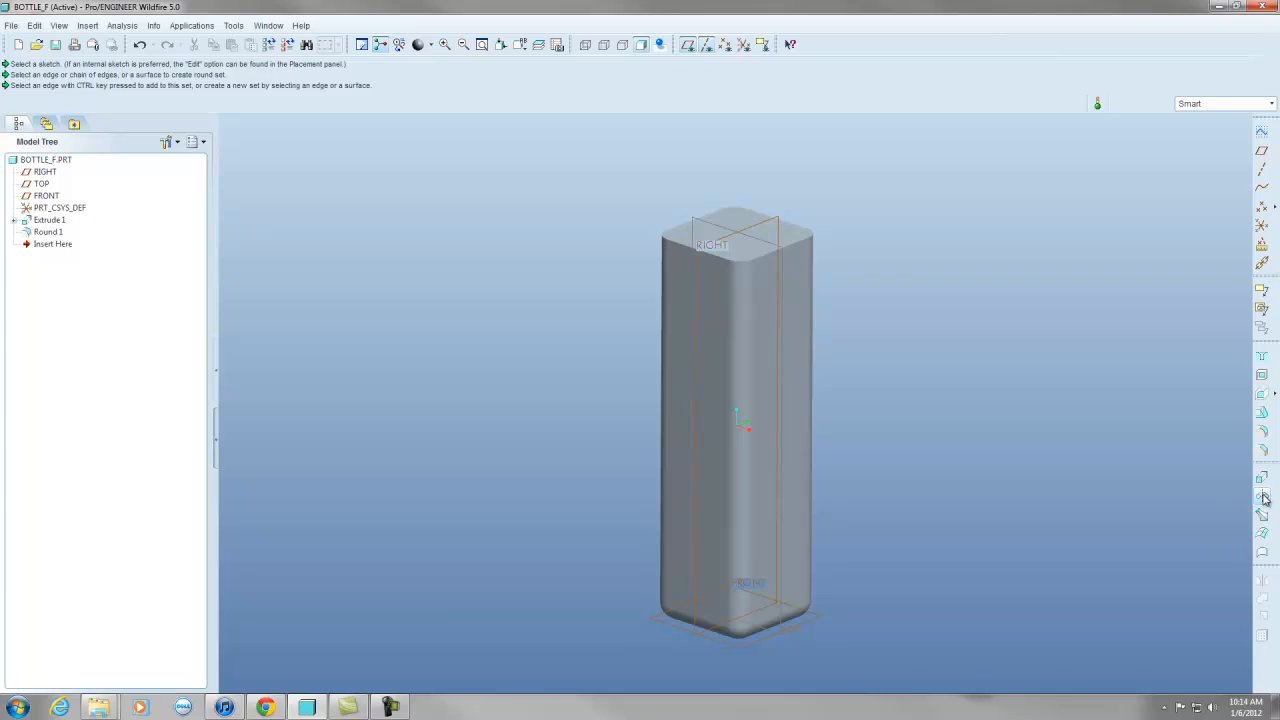
click(52, 103)
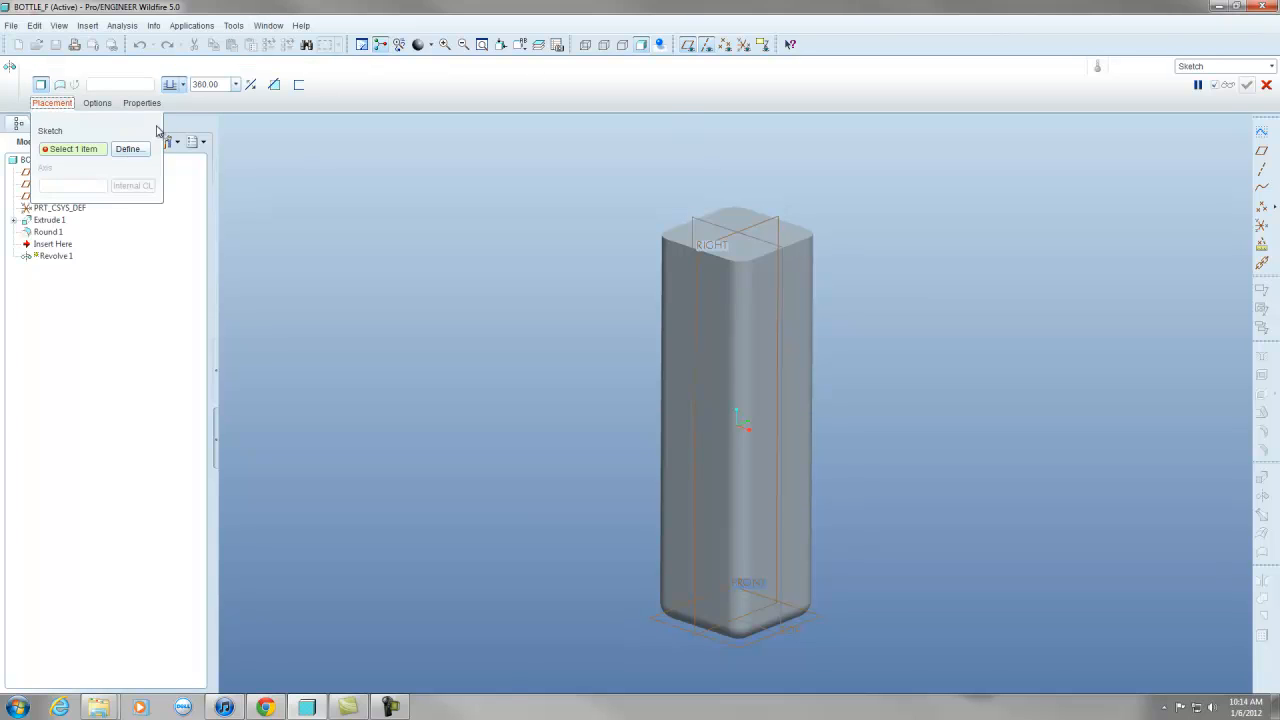
click(131, 151)
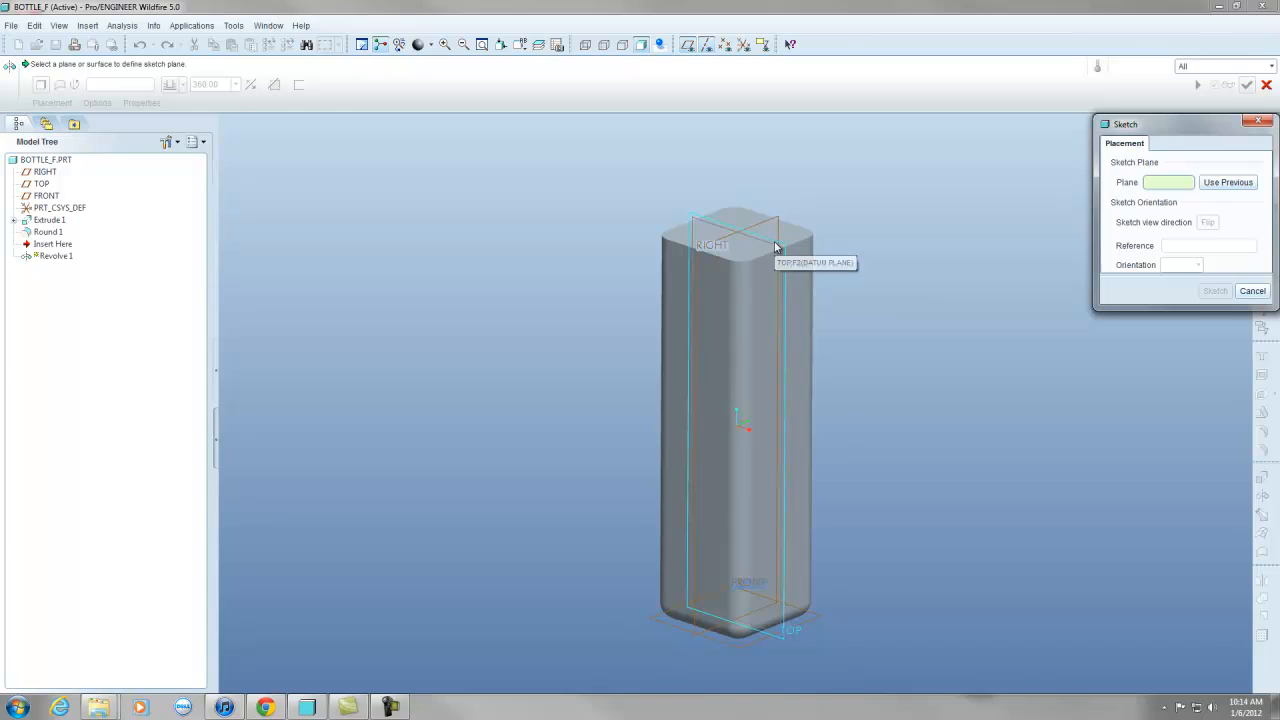
click(1252, 291)
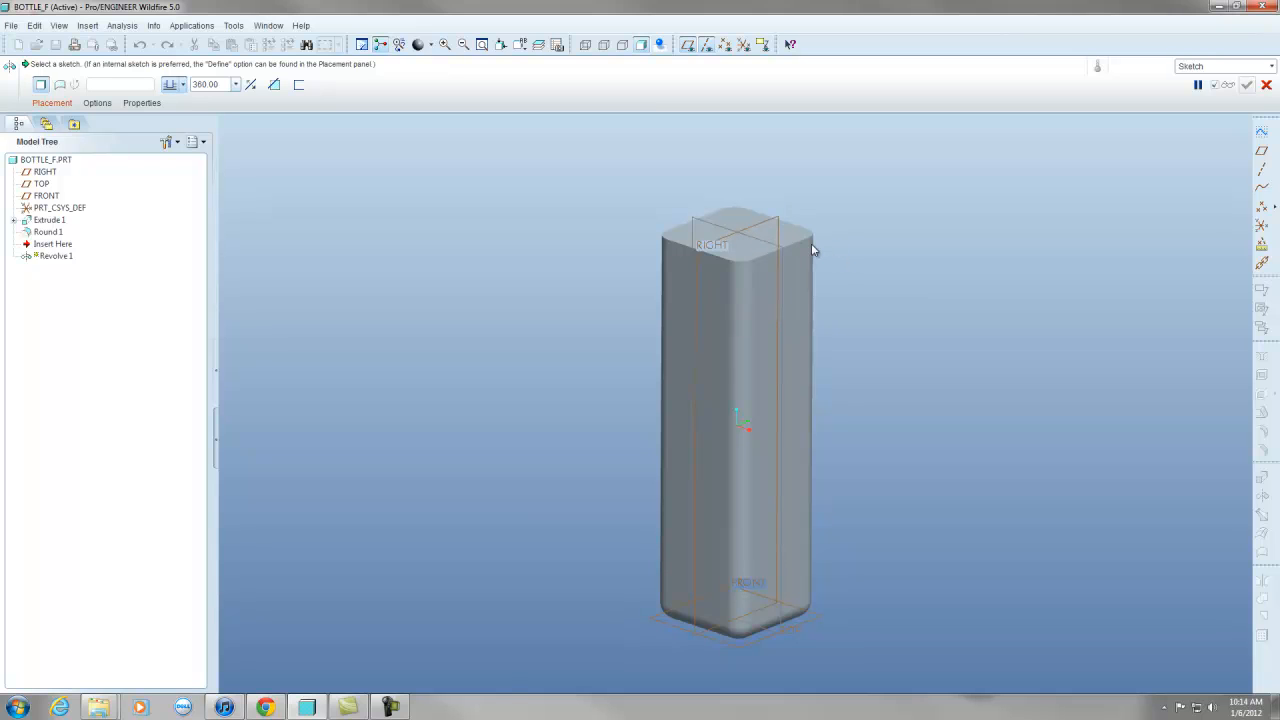
Create a datum axis through the intersection of the TOP and RIGHT datum planes.
middle_drag(733, 252, 729, 337)
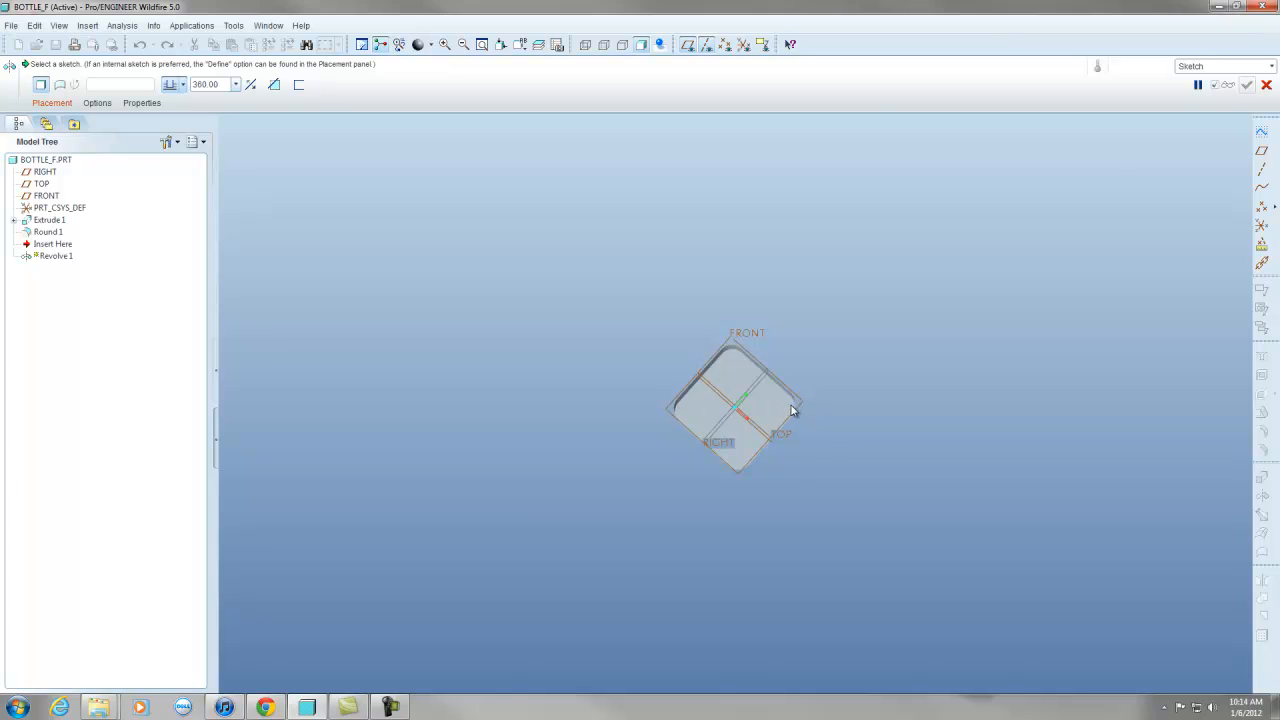
middle_drag(792, 410, 753, 258)
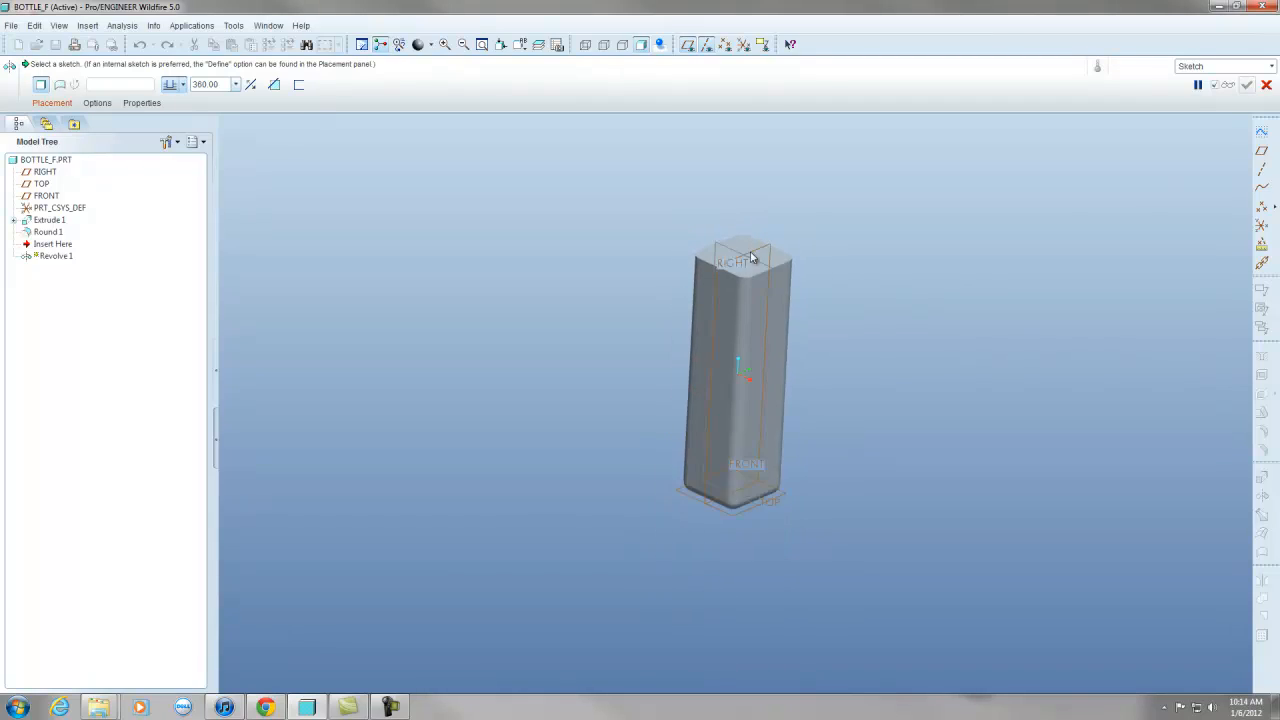
scroll(752, 258, up, 3)
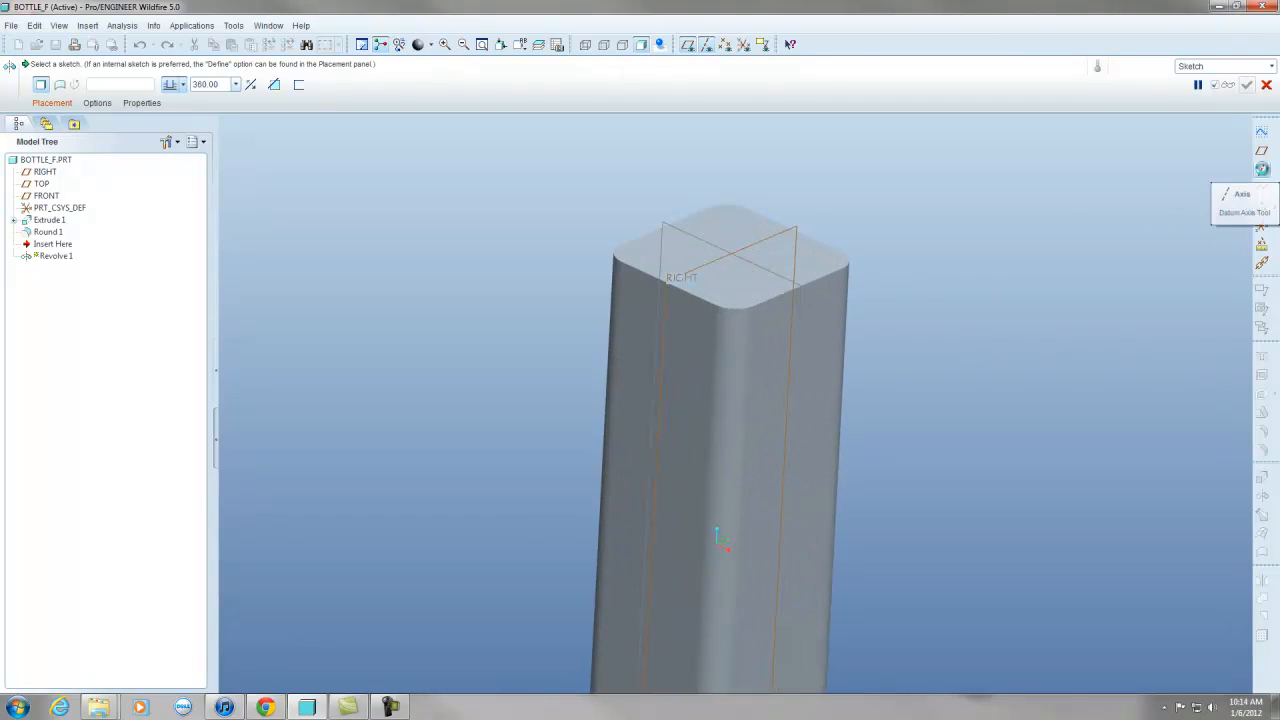
click(1262, 172)
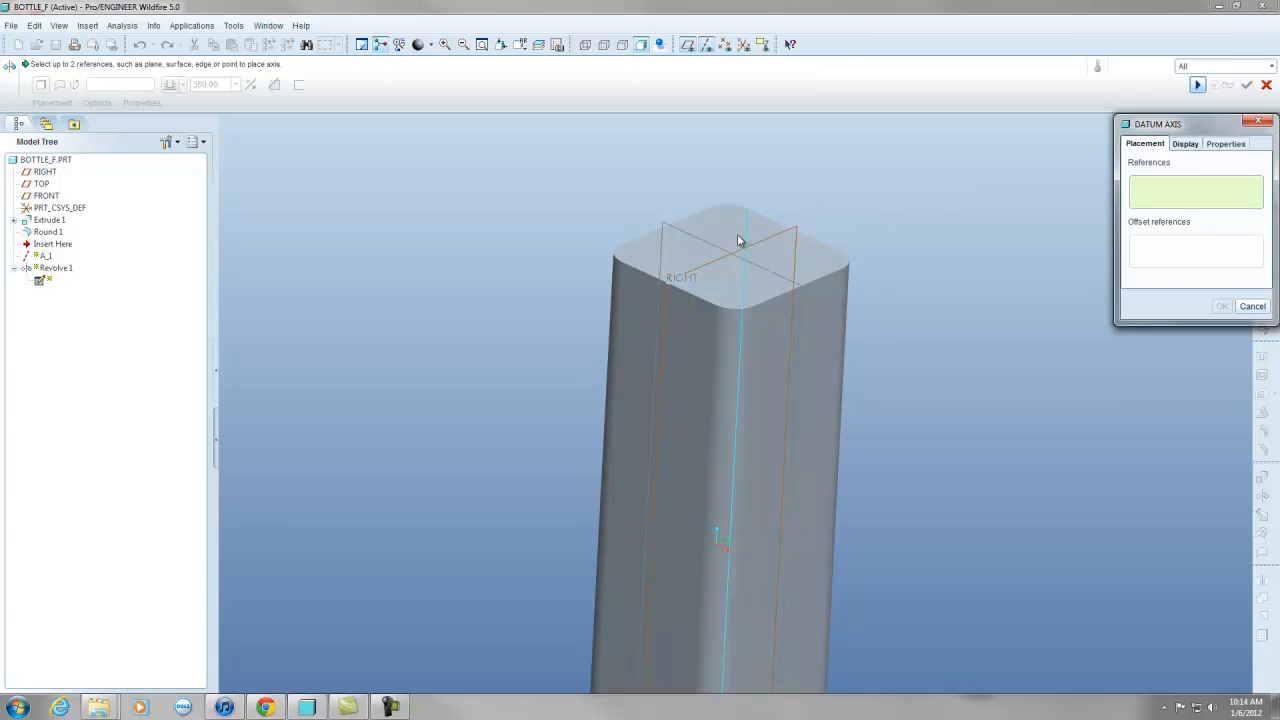
click(691, 236)
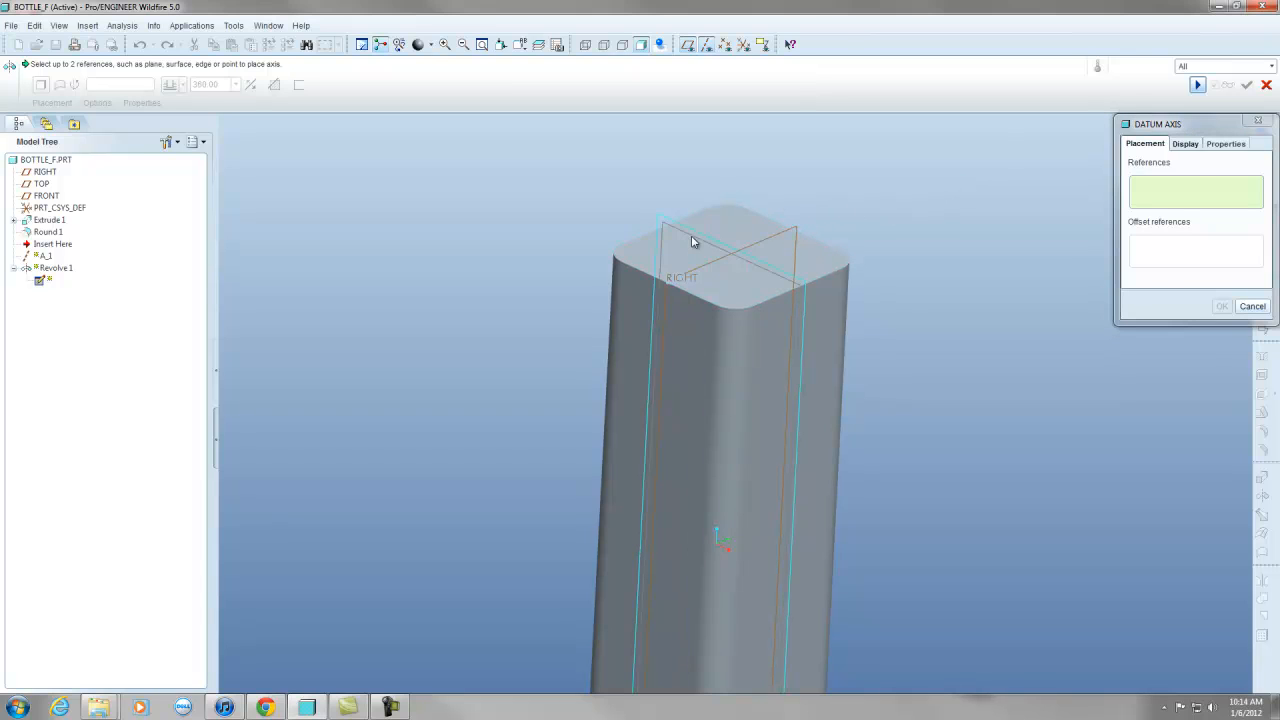
ctrl+click(771, 241)
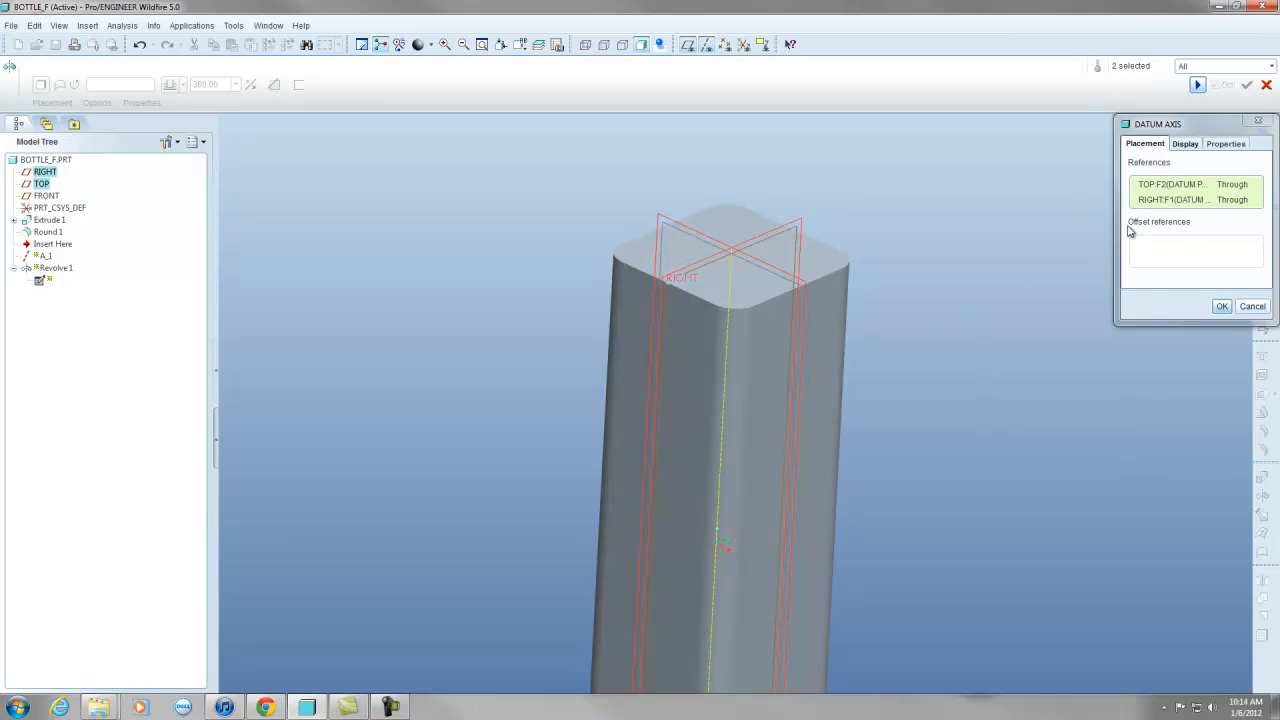
click(1220, 307)
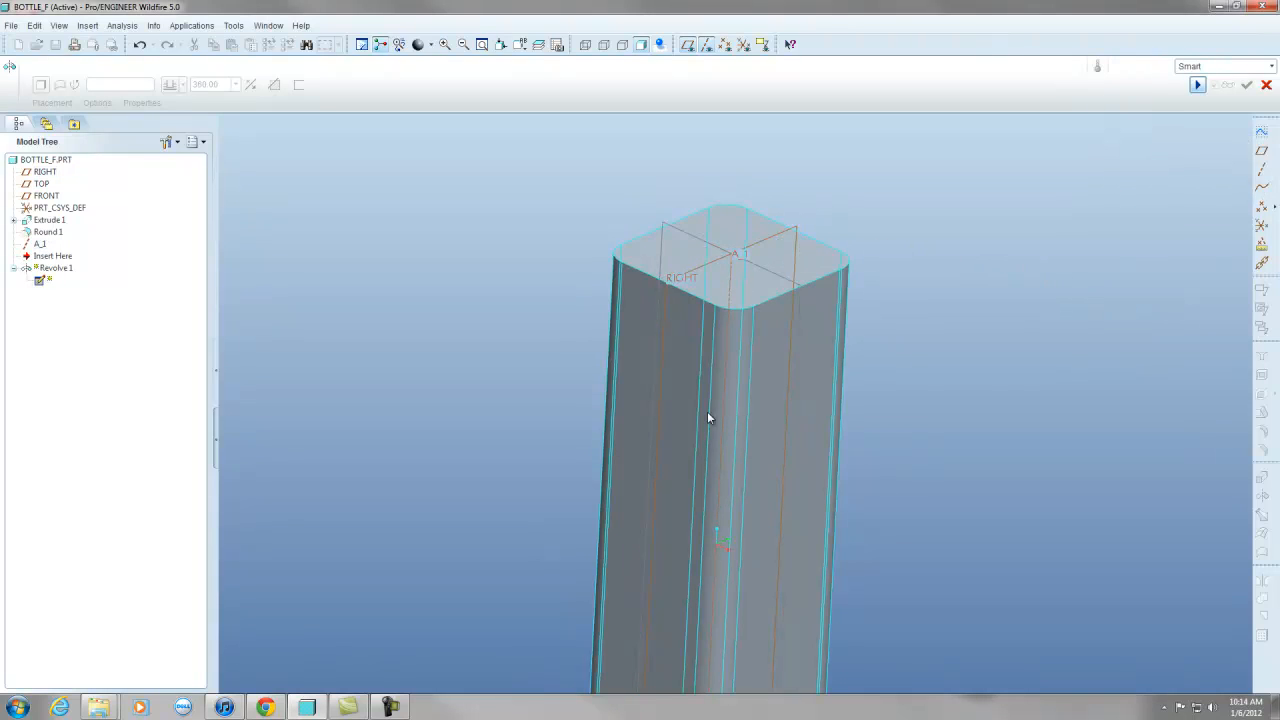
Create a datum plane through axis A_1, rotated 45 degrees from the RIGHT datum plane.
click(1261, 153)
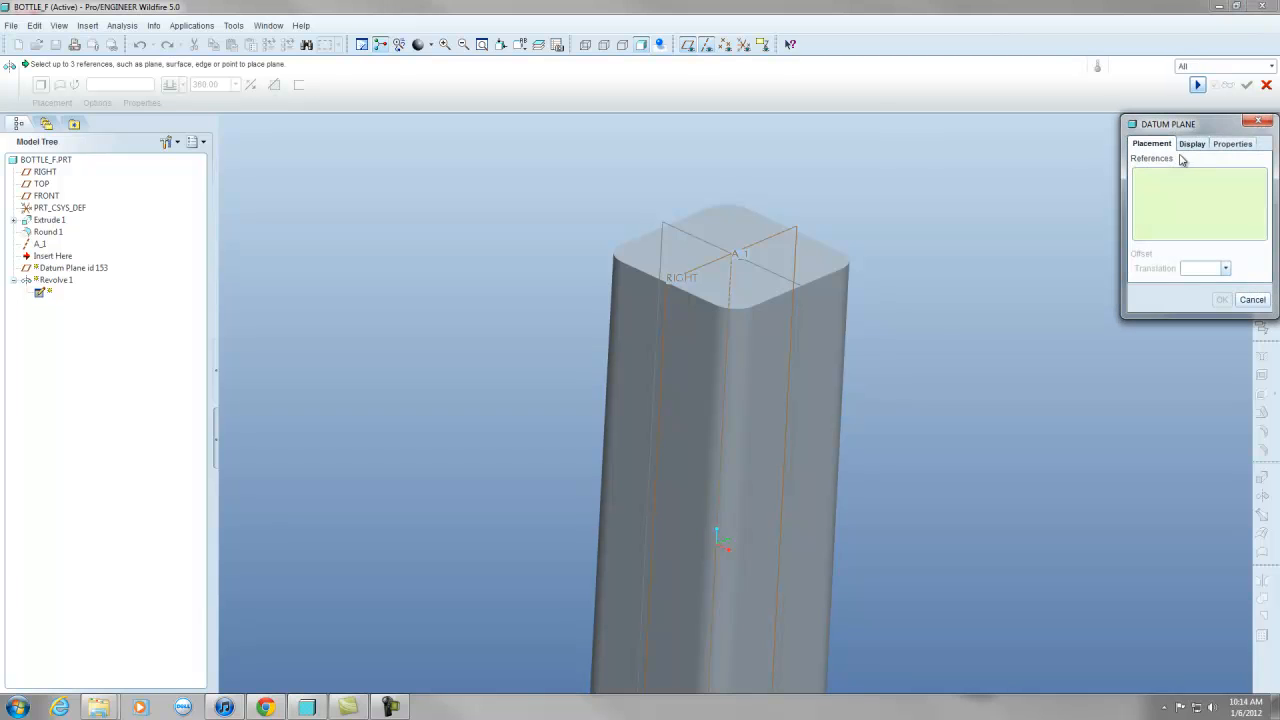
click(731, 286)
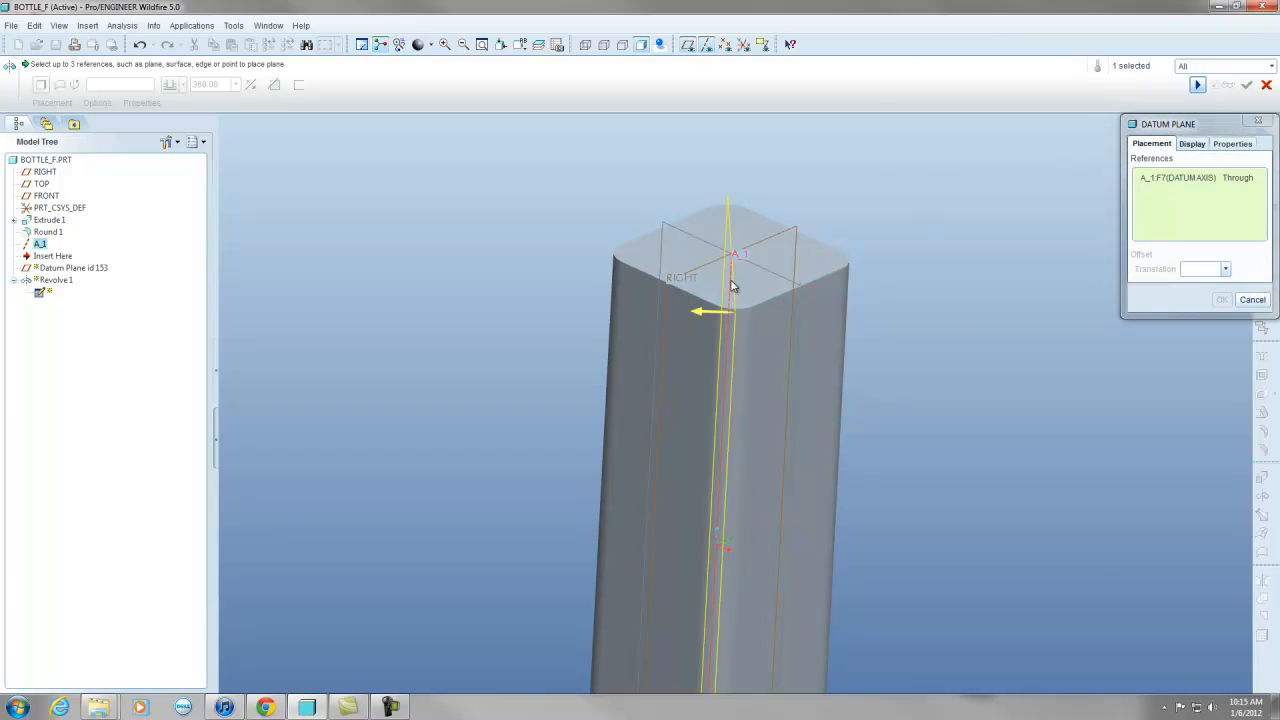
ctrl+click(800, 234)
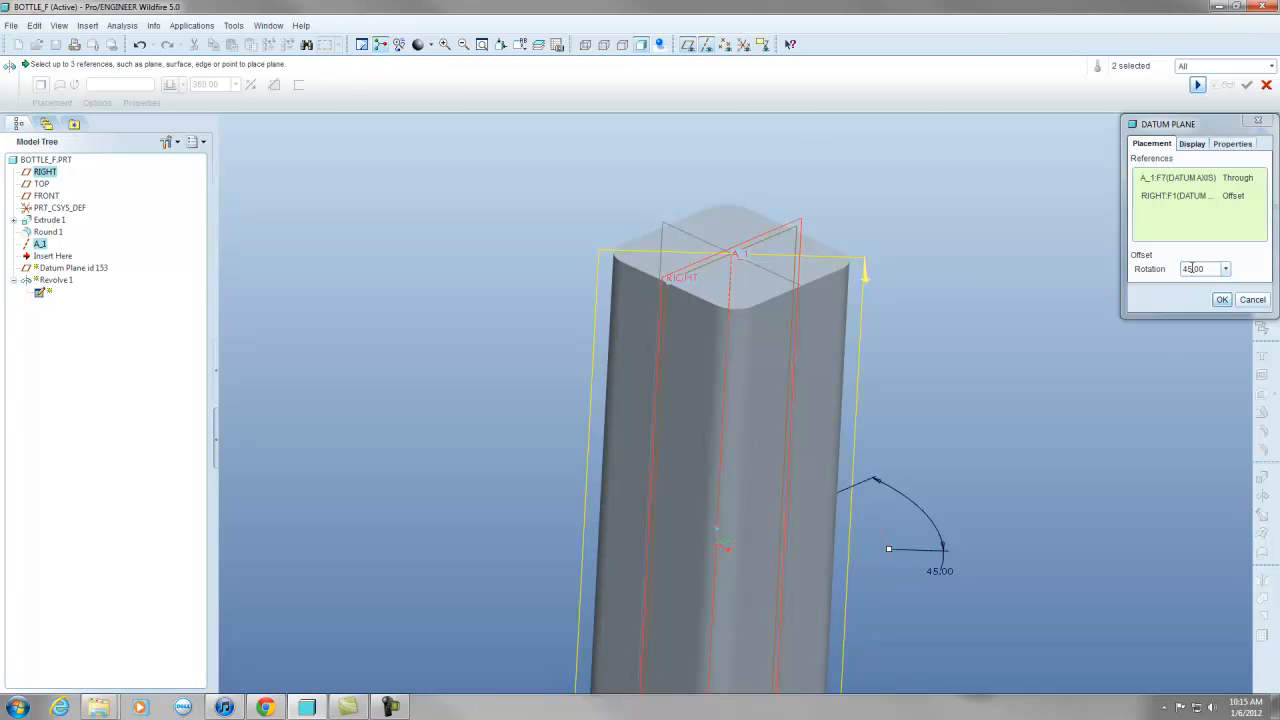
click(1221, 301)
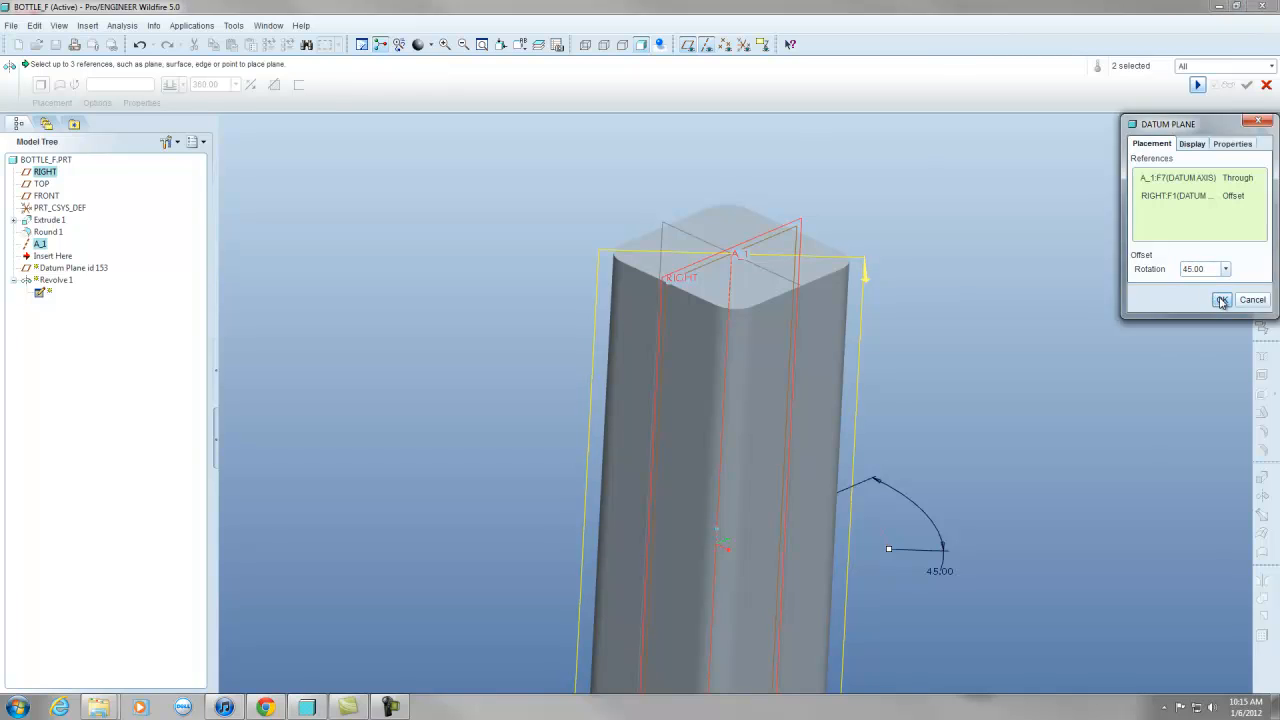
Resume the paused Revolve feature and cancel it.
scroll(885, 272, up, 3)
middle_drag(868, 230, 880, 277)
scroll(875, 285, down, 5)
scroll(869, 294, up, 3)
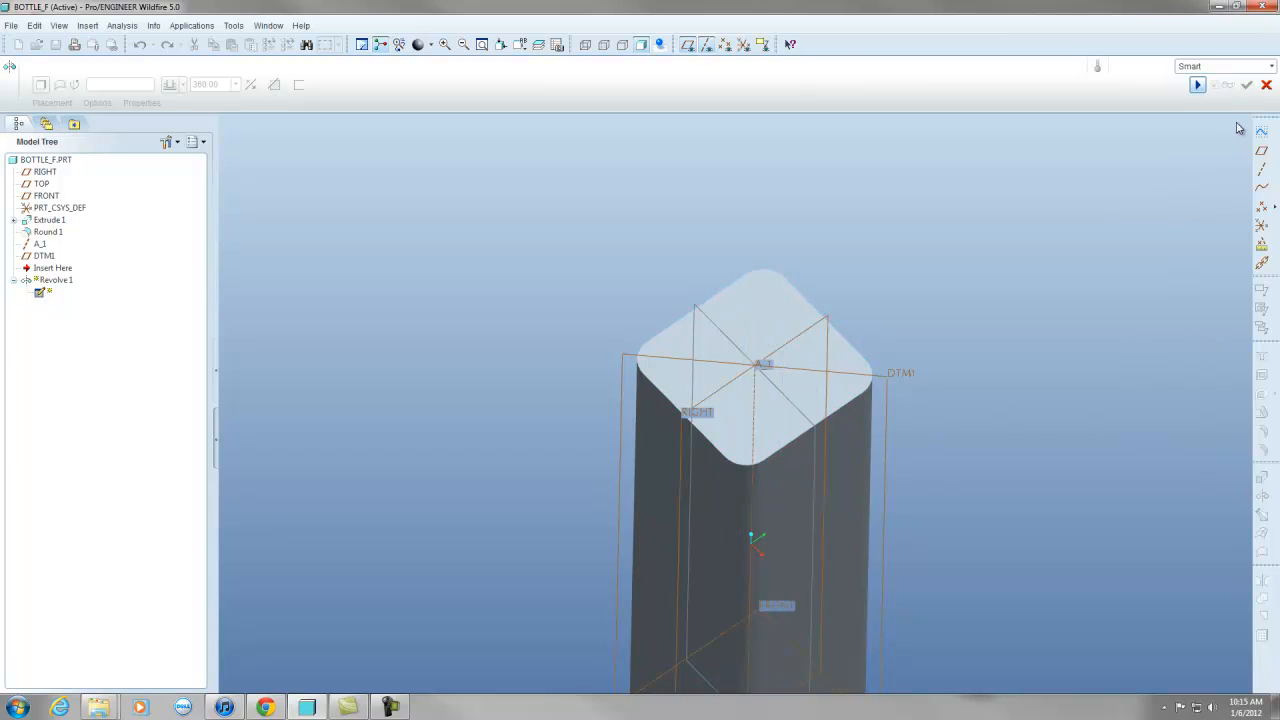
click(1198, 86)
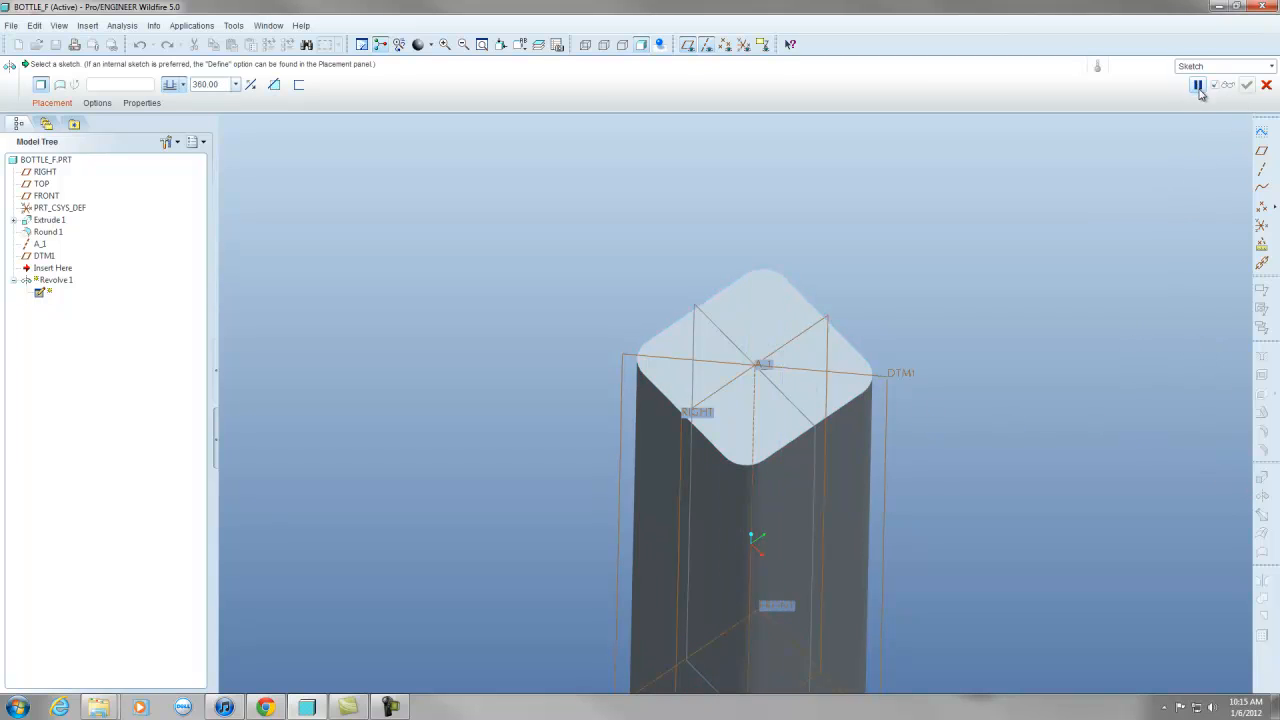
click(1266, 86)
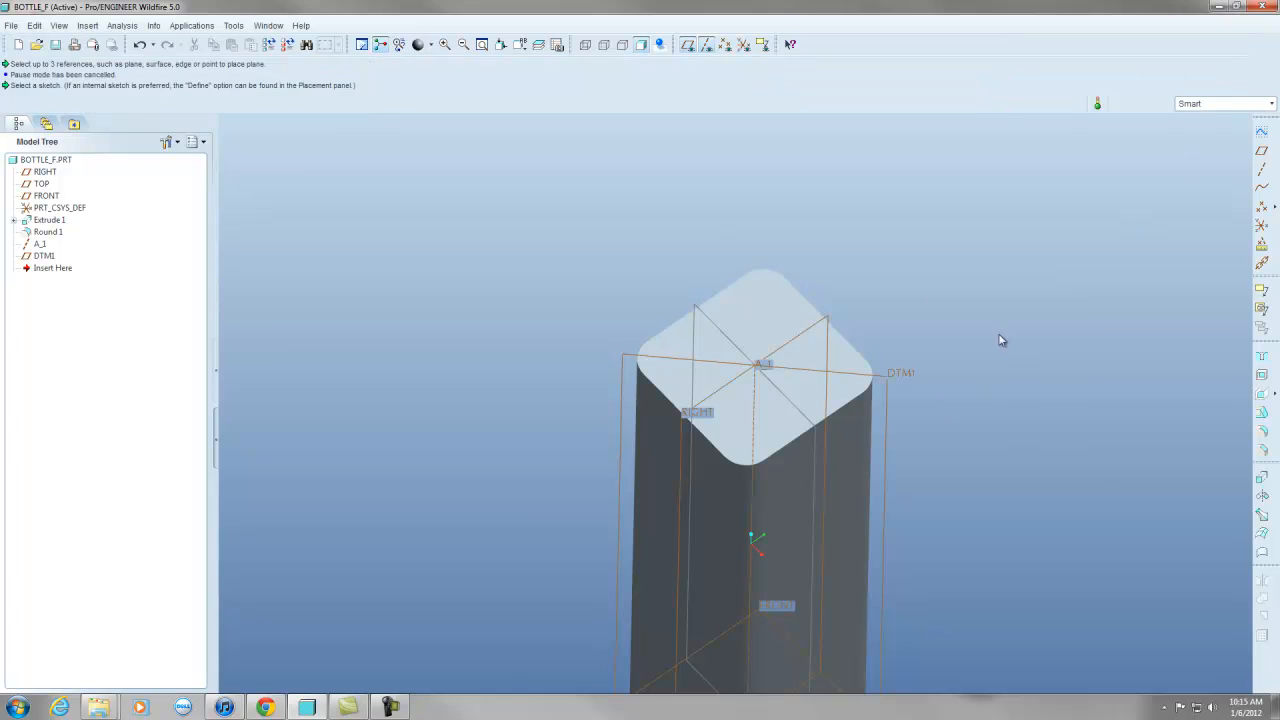
Start a Revolve feature and open its internal sketch on datum plane DTM1.
scroll(717, 277, up, 3)
scroll(768, 321, down, 2)
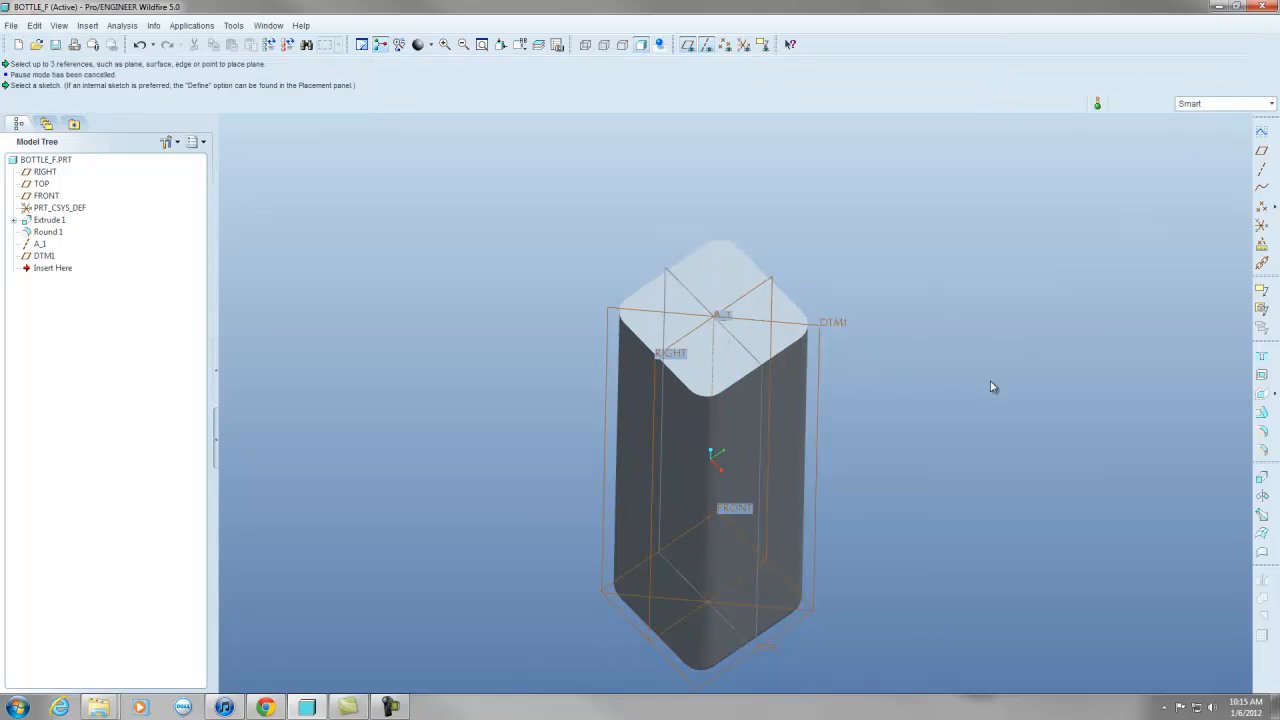
click(1262, 496)
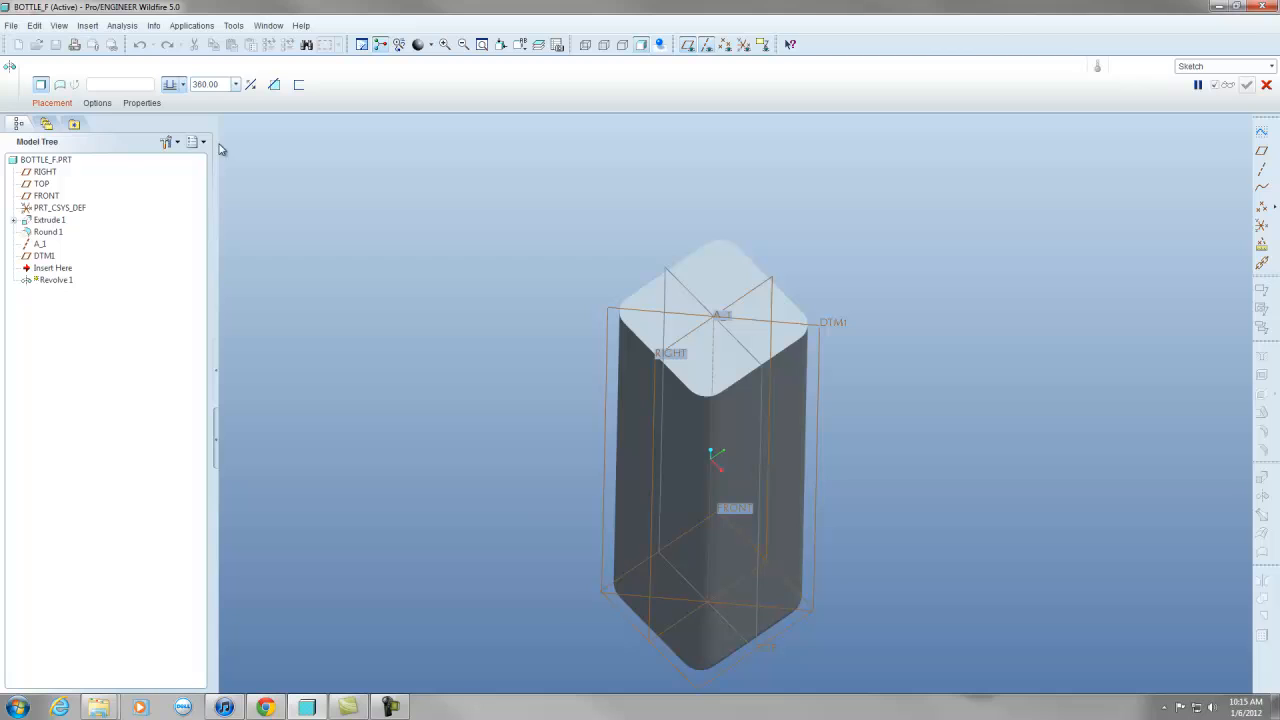
click(52, 103)
click(131, 149)
click(823, 326)
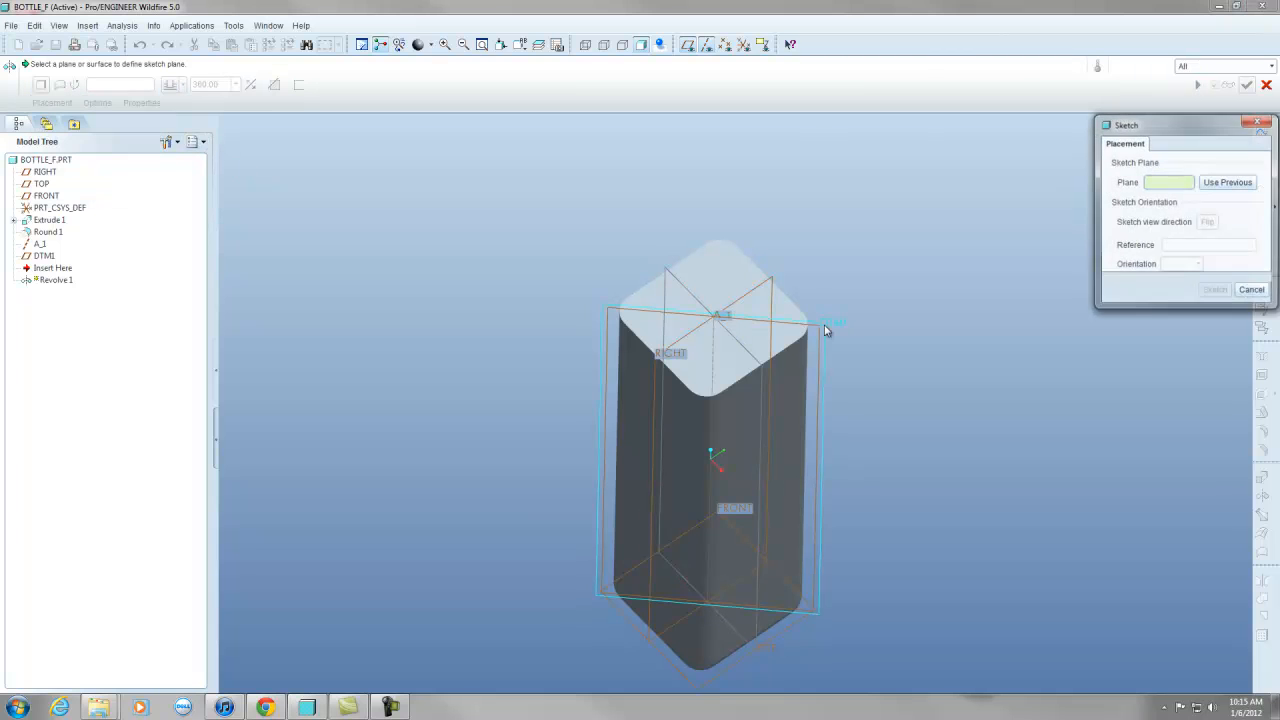
click(1212, 292)
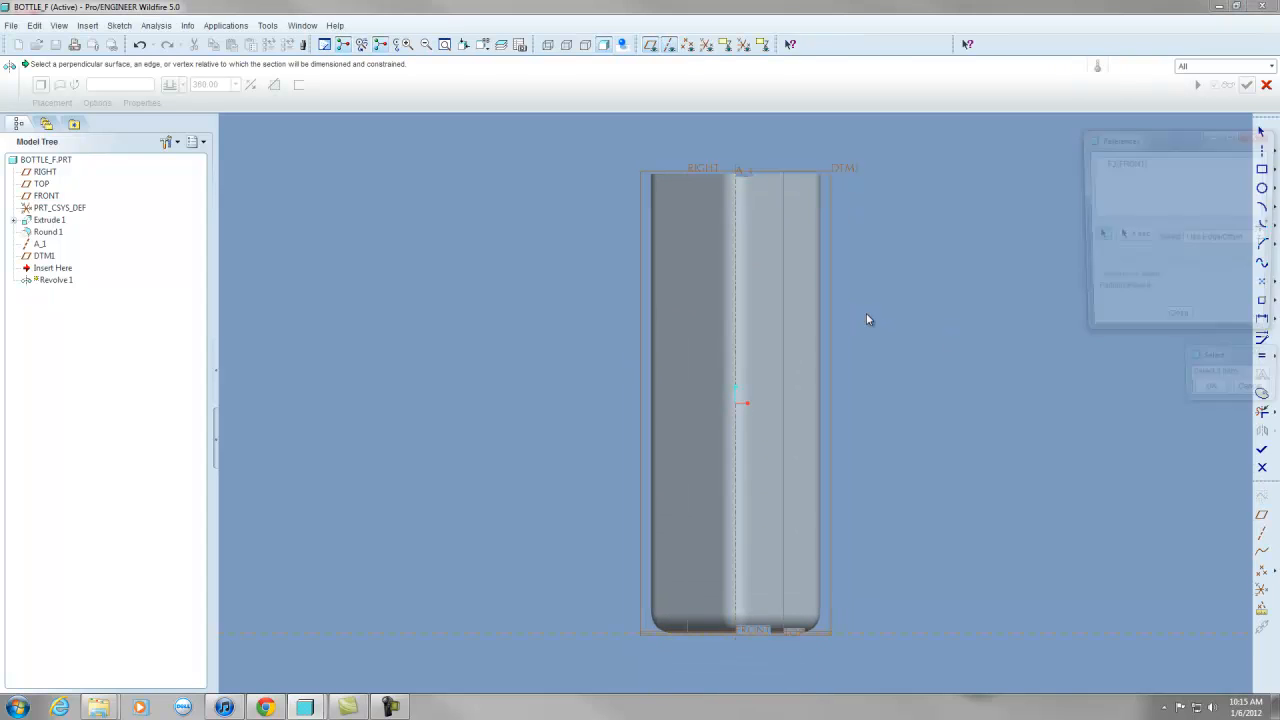
Add axis A_1 and the top face of the extruded body as sketch references.
click(739, 206)
scroll(790, 143, down, 3)
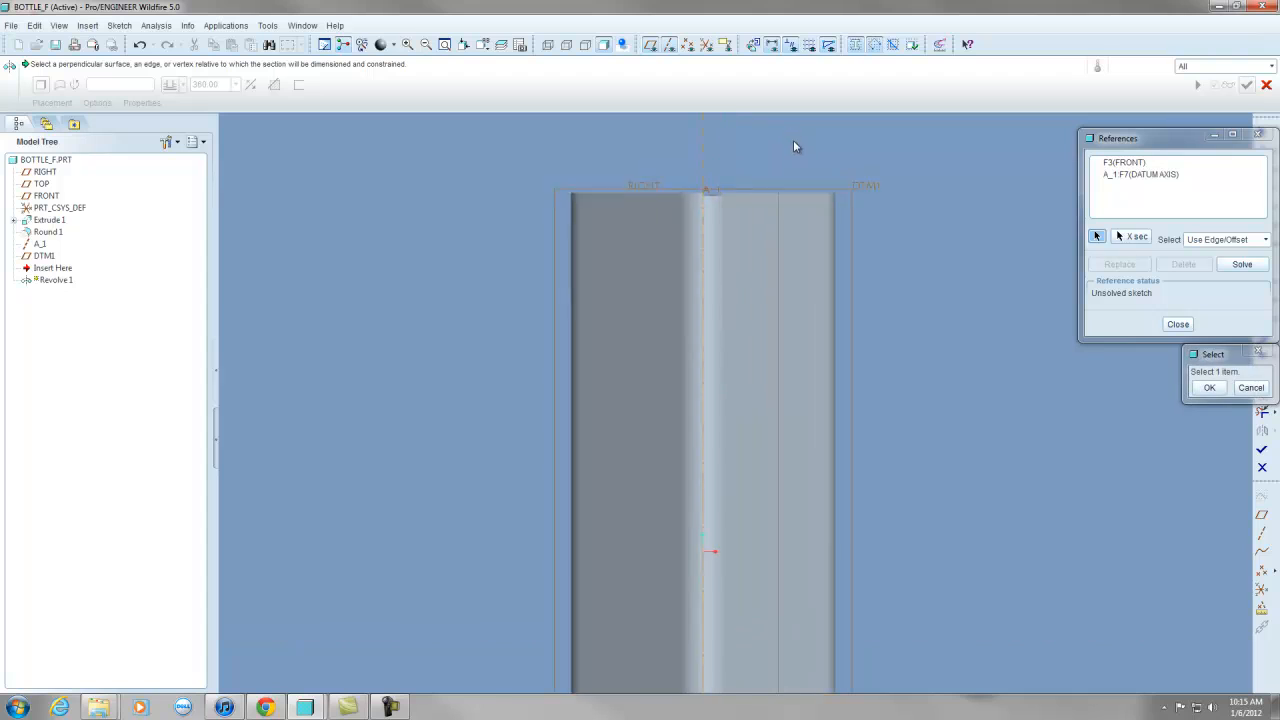
click(748, 210)
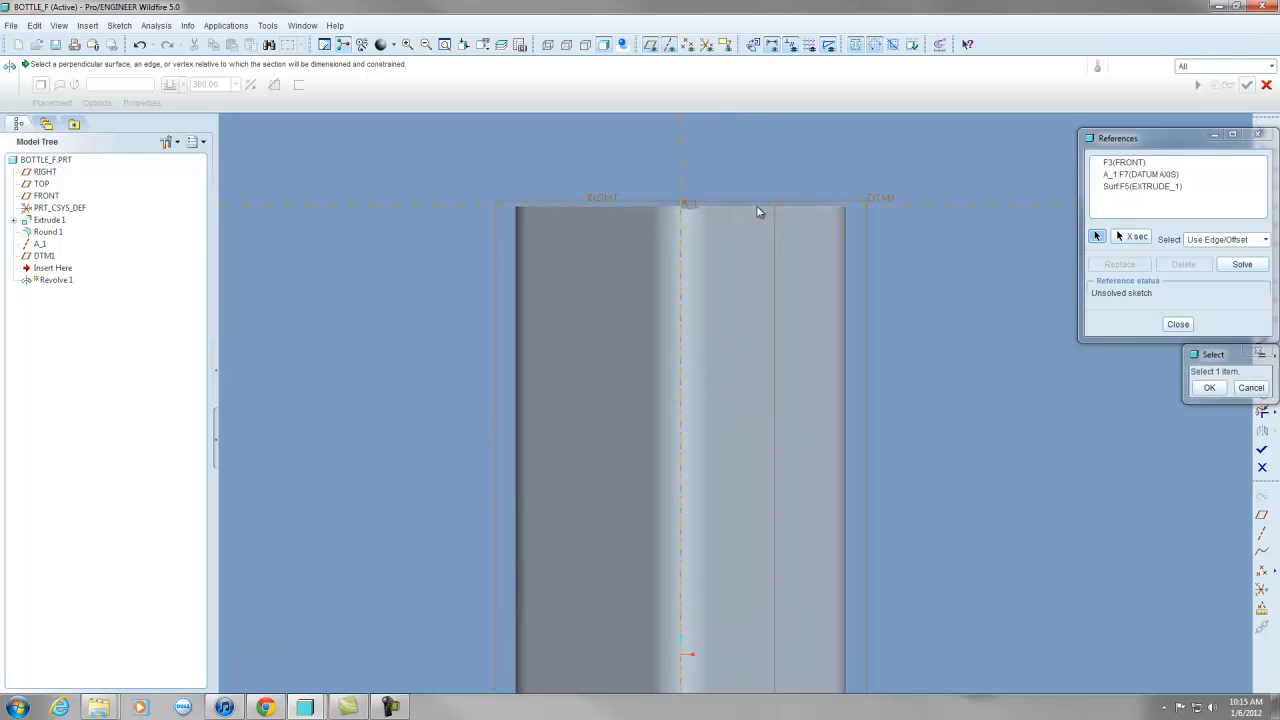
click(1177, 324)
scroll(850, 221, up, 4)
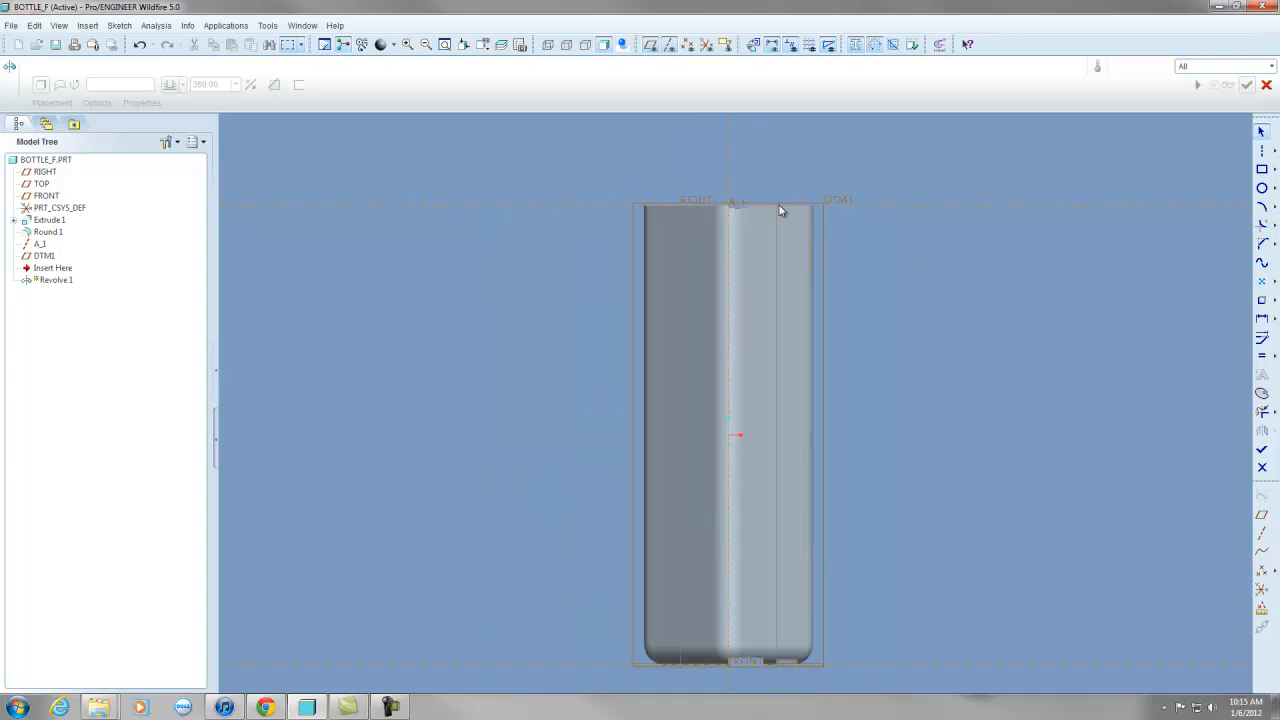
Sketch a closed four-line profile beside the axis, with a horizontal top edge, two vertical sides and a sloping lower edge running outward.
scroll(860, 208, down, 2)
click(1272, 150)
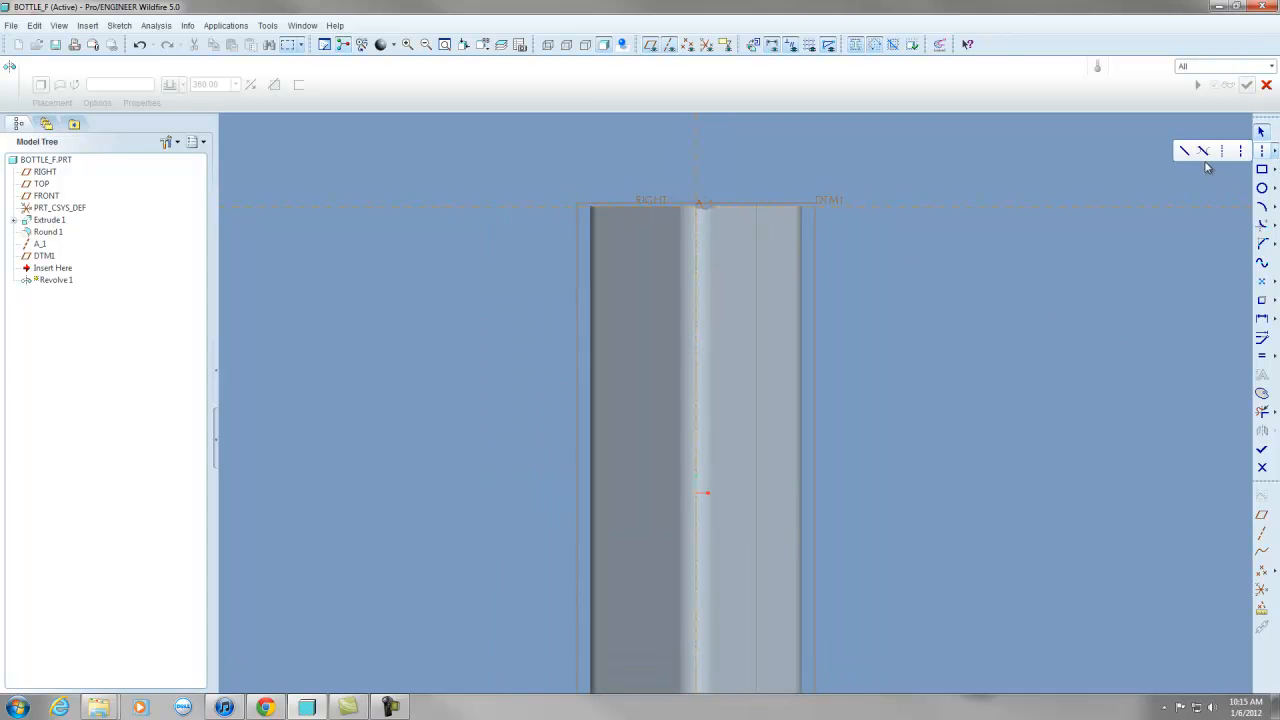
click(1183, 149)
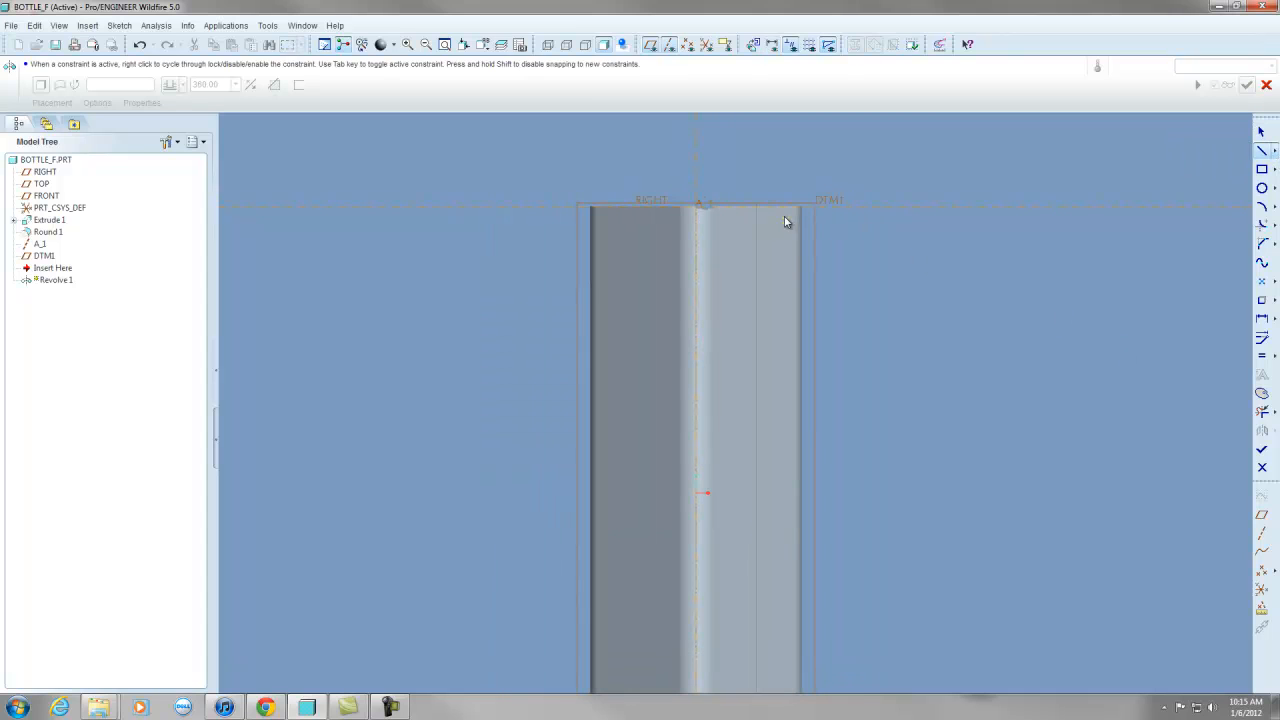
click(721, 206)
click(720, 269)
click(808, 338)
click(808, 206)
click(724, 207)
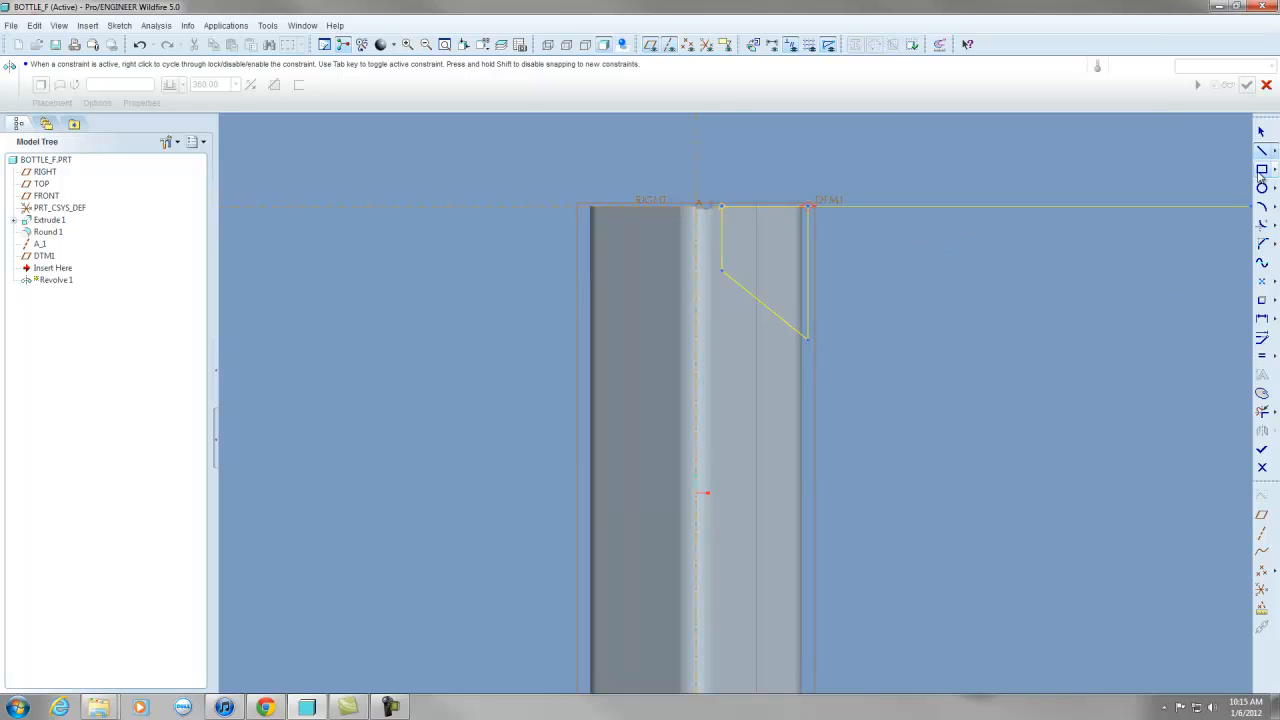
click(1261, 131)
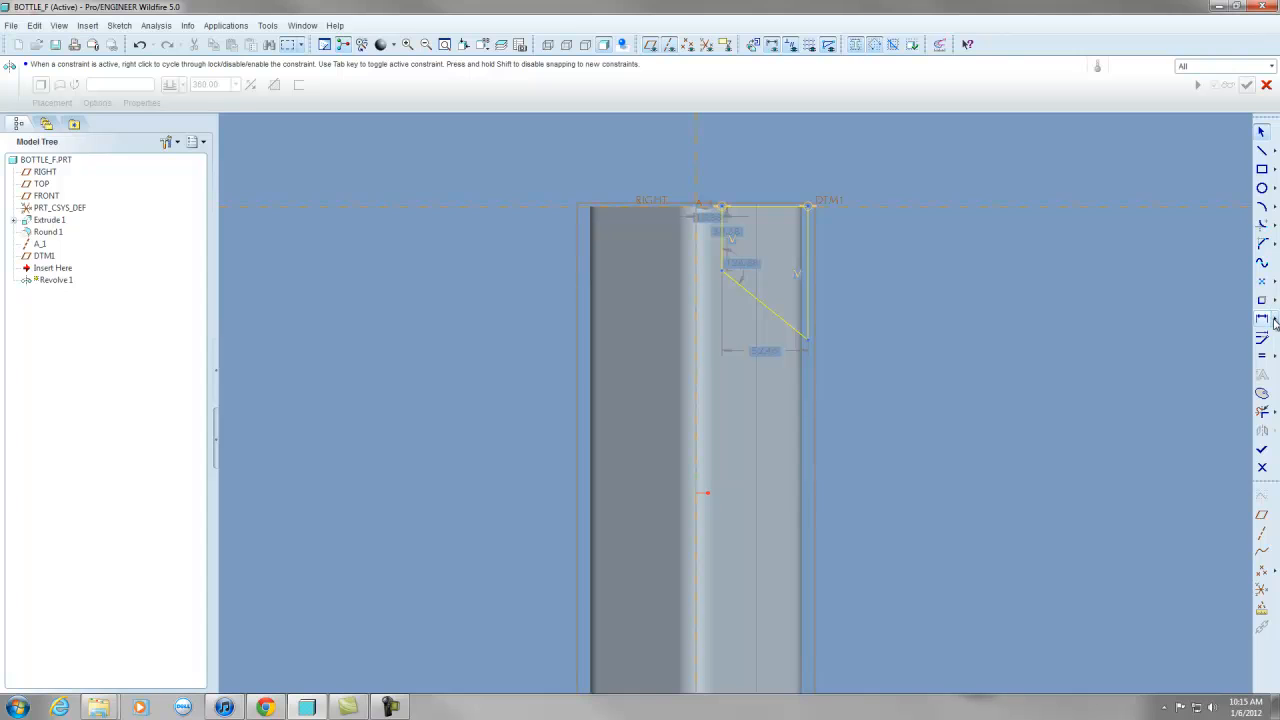
Constrain the profile's outer vertical line to coincide with the body's outer side edge.
click(1273, 356)
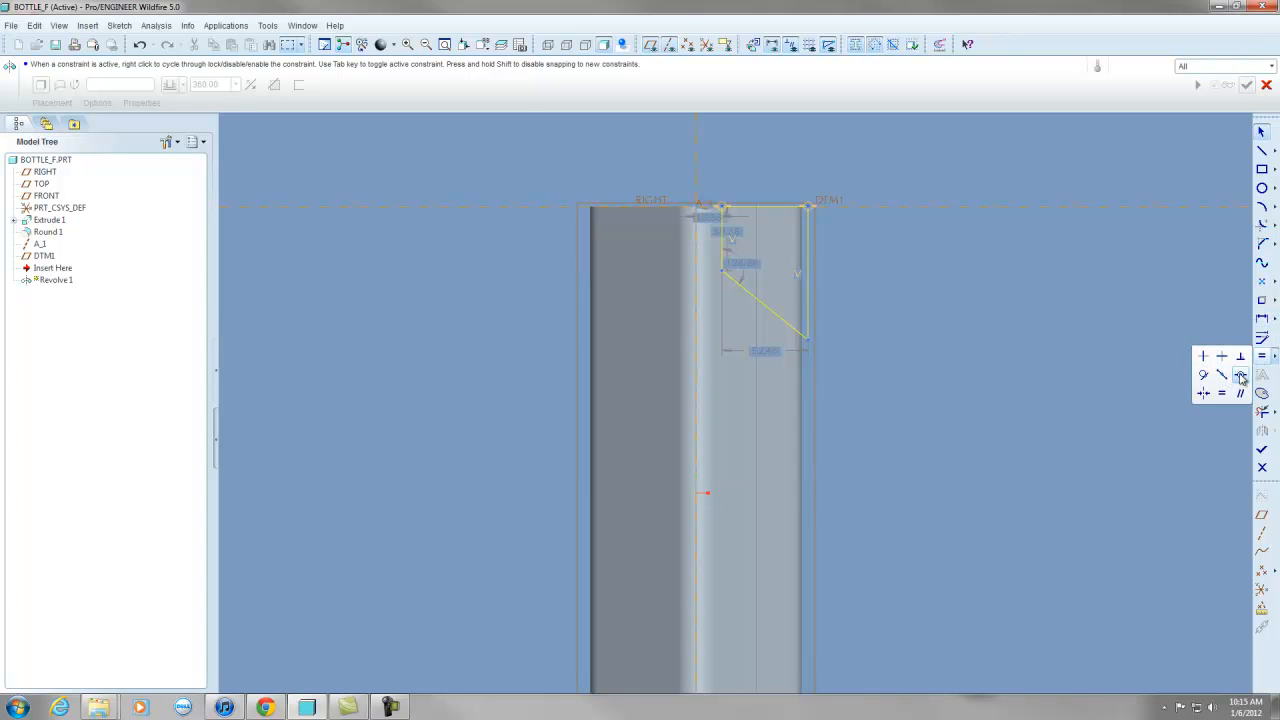
click(1240, 374)
scroll(825, 239, up, 3)
click(822, 244)
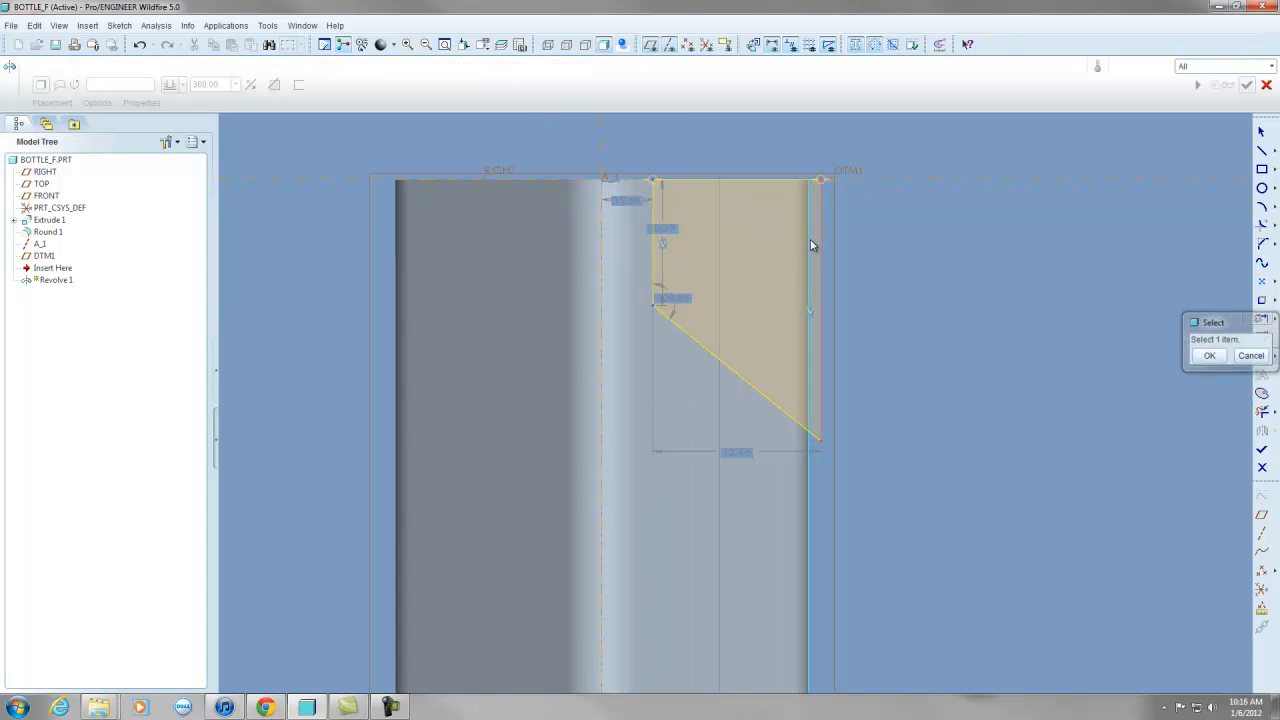
click(810, 245)
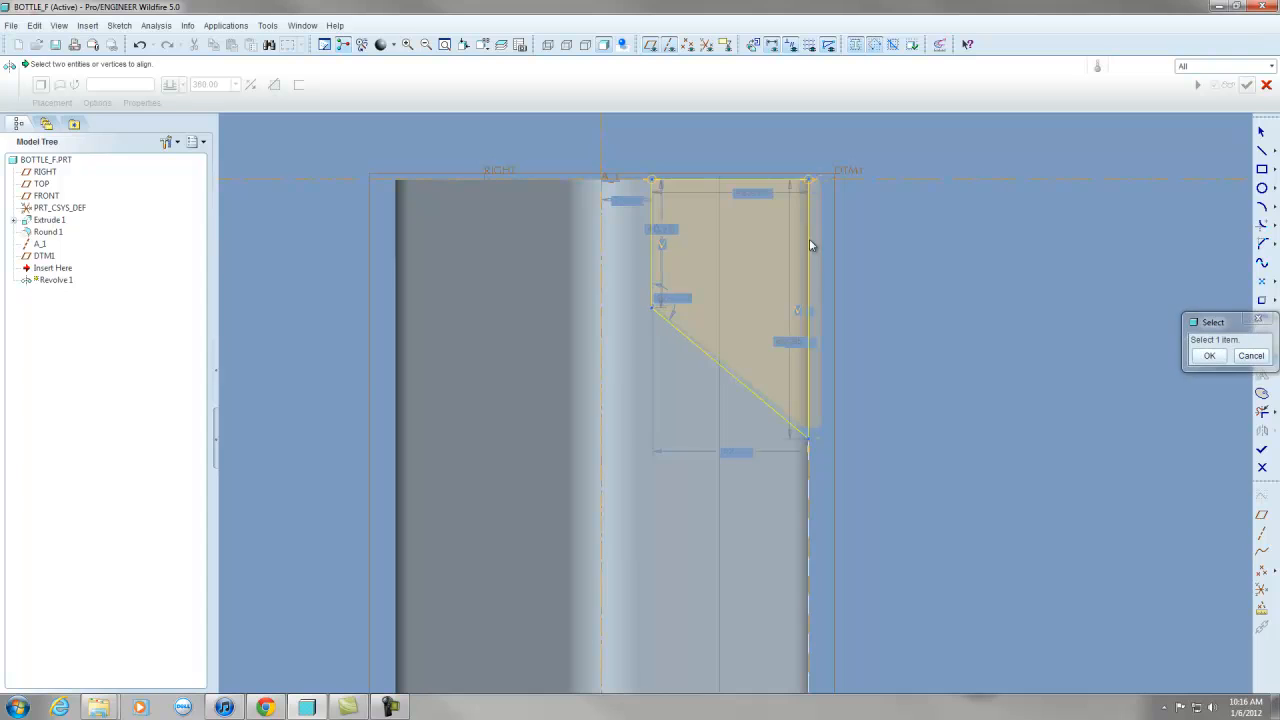
click(1209, 356)
Set the length of the profile's inner vertical line to 50.
double_click(659, 226)
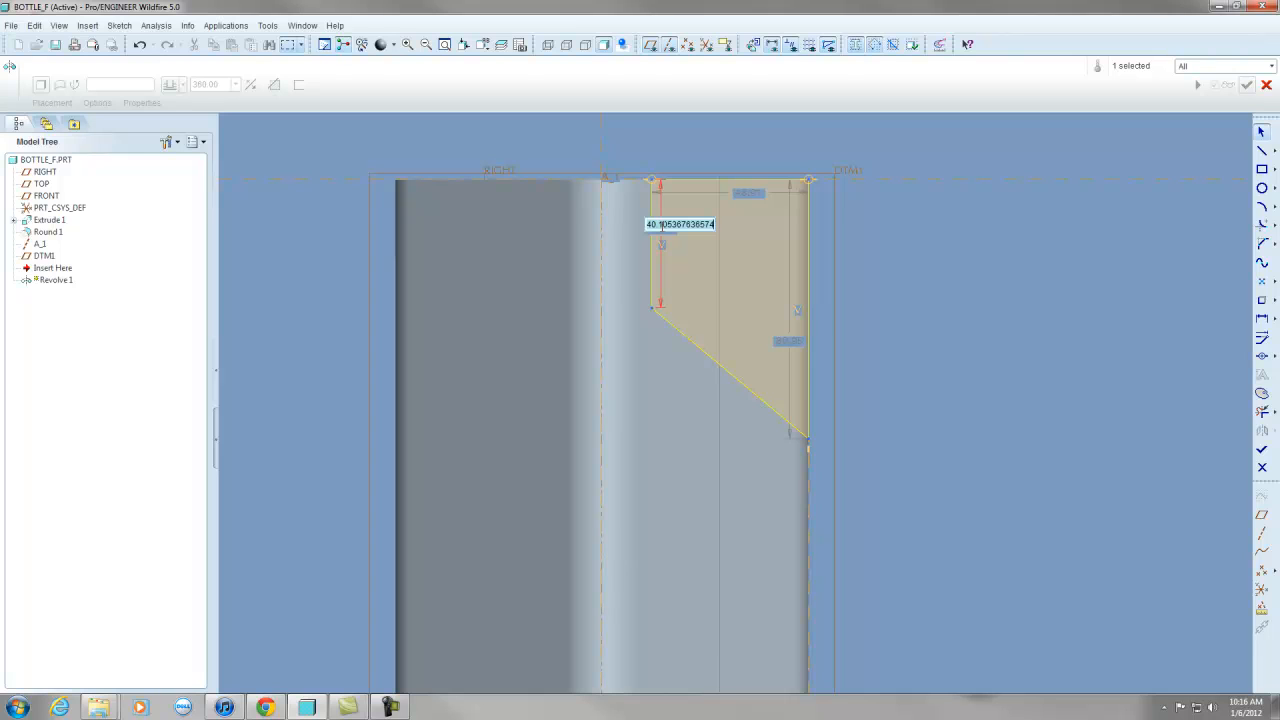
text(50)
key(Return)
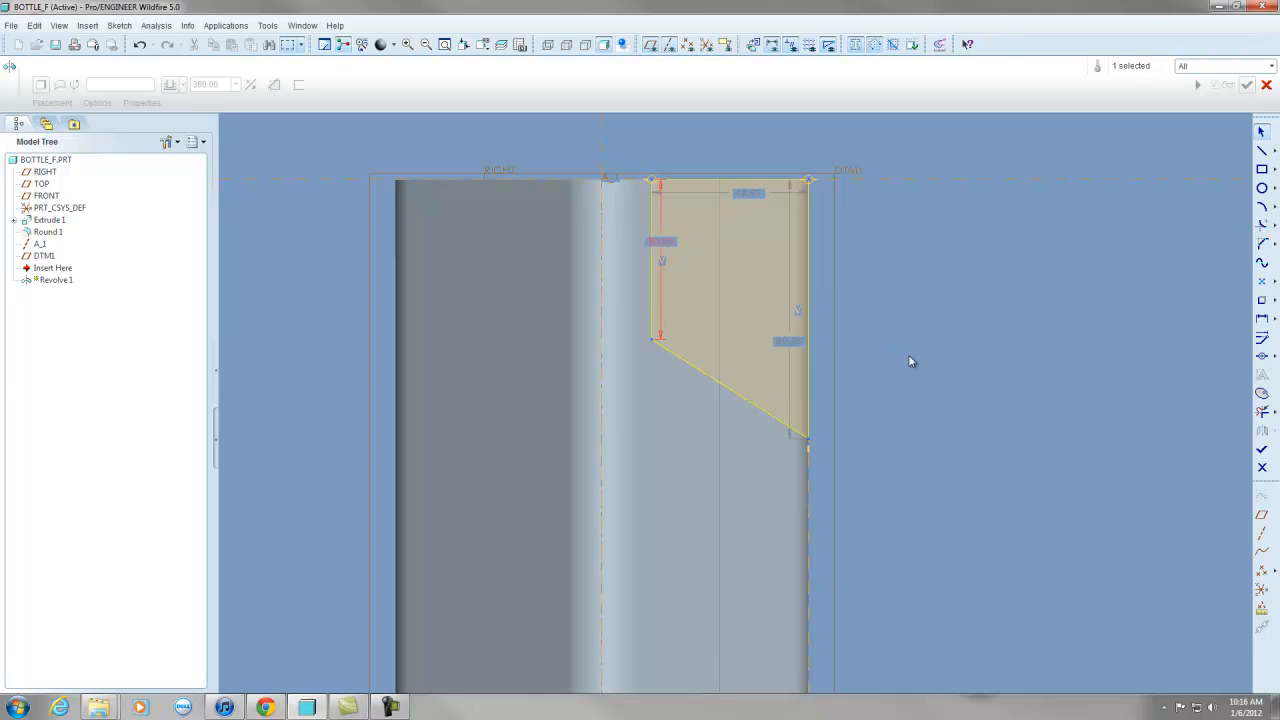
Dimension the angle between the profile's top edge and its sloped line at 70 degrees.
click(1261, 318)
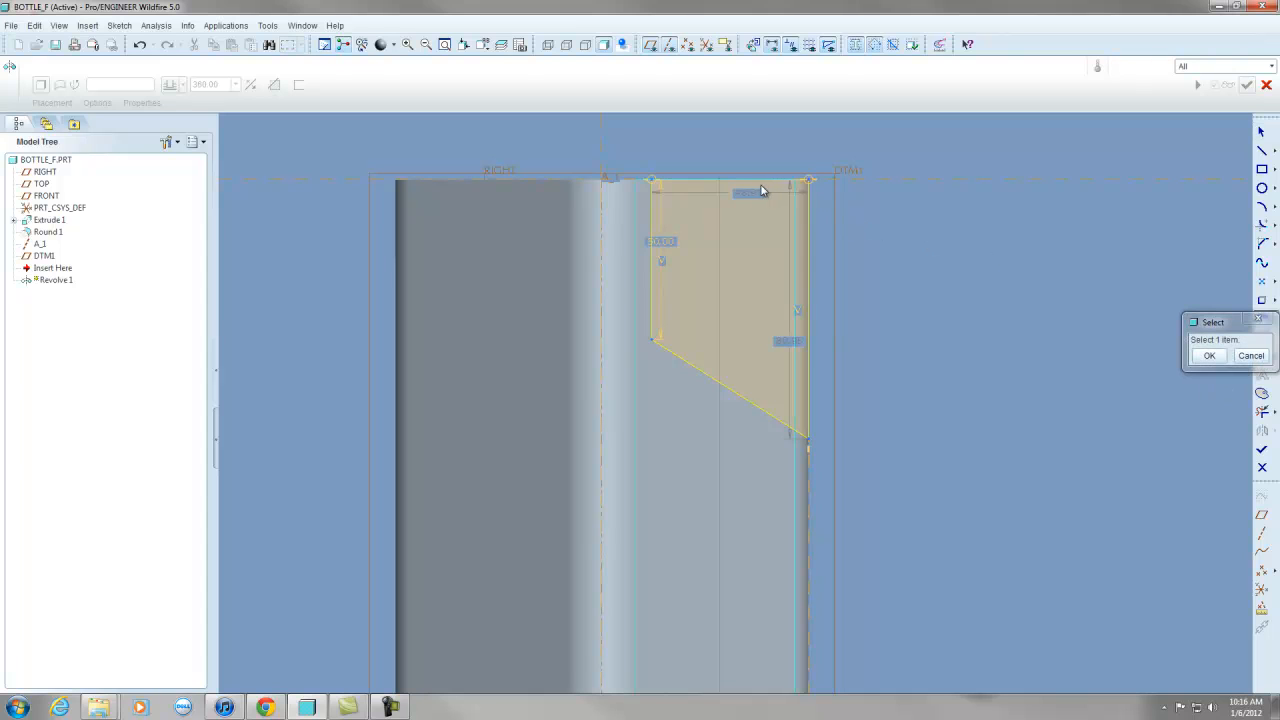
click(748, 399)
middle_click(862, 371)
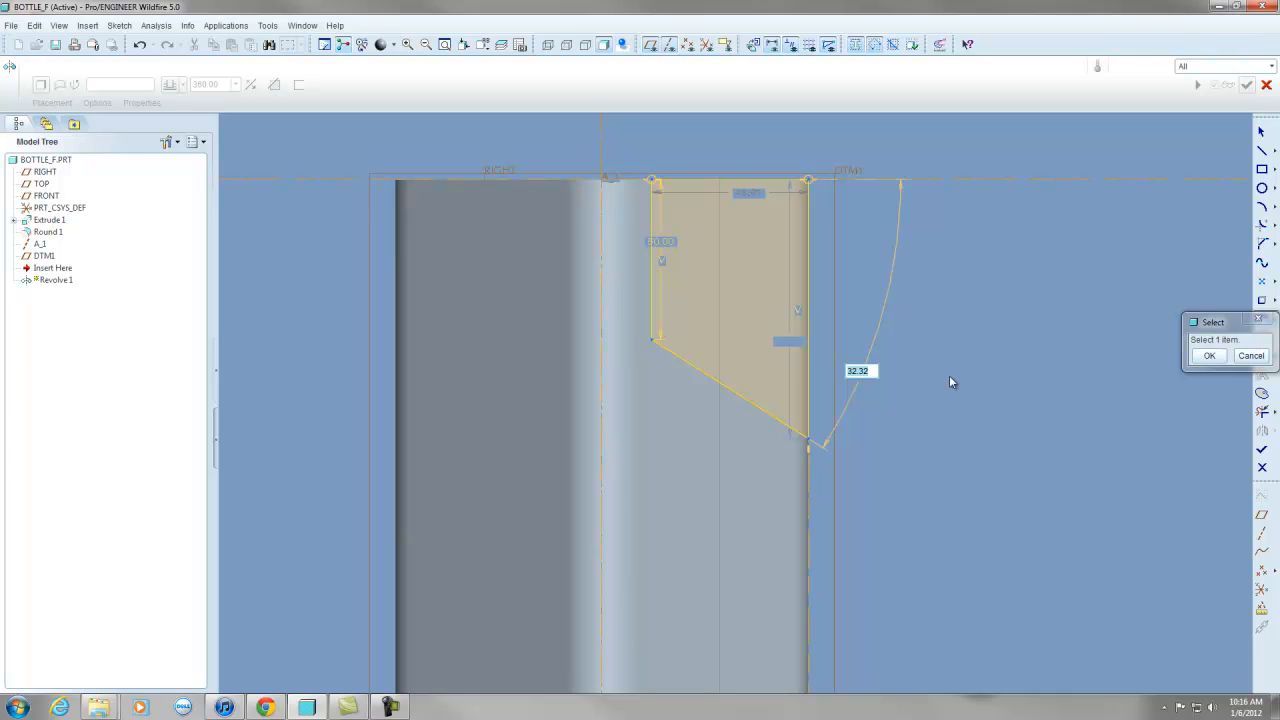
text(70)
key(Return)
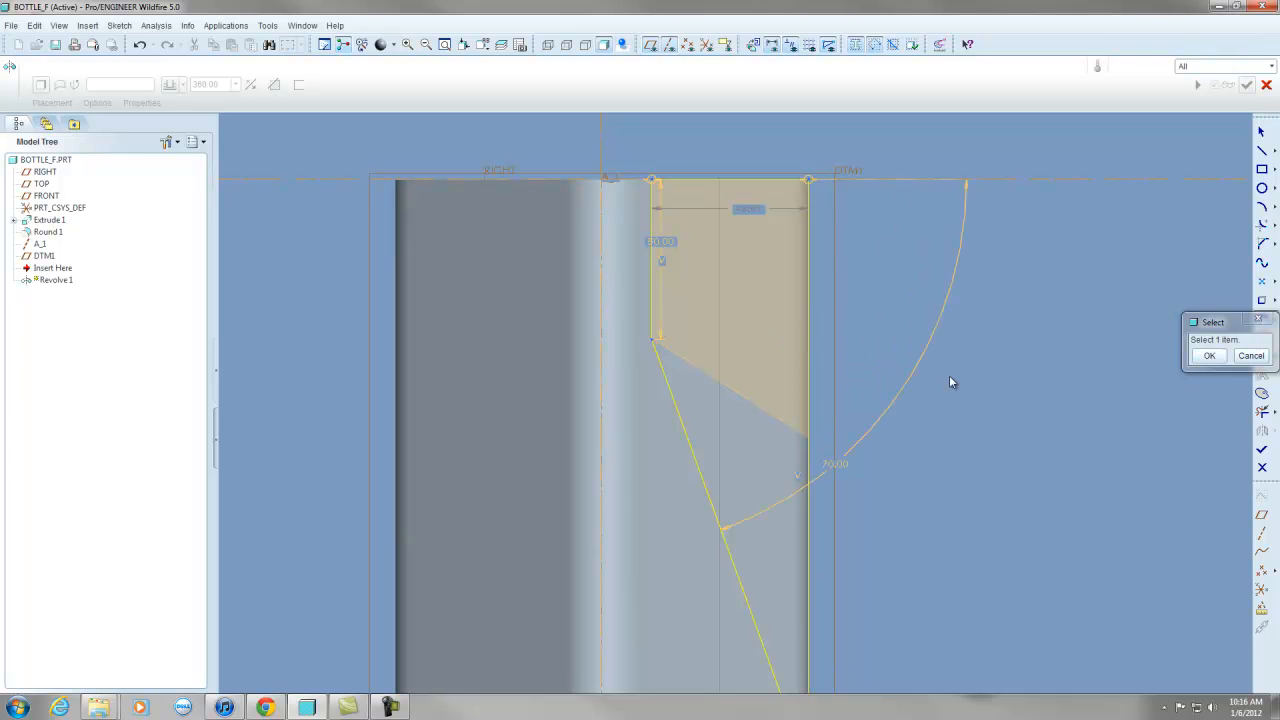
Try the sloped line's angle at 60 and at 50 degrees.
click(838, 463)
click(1209, 355)
double_click(844, 460)
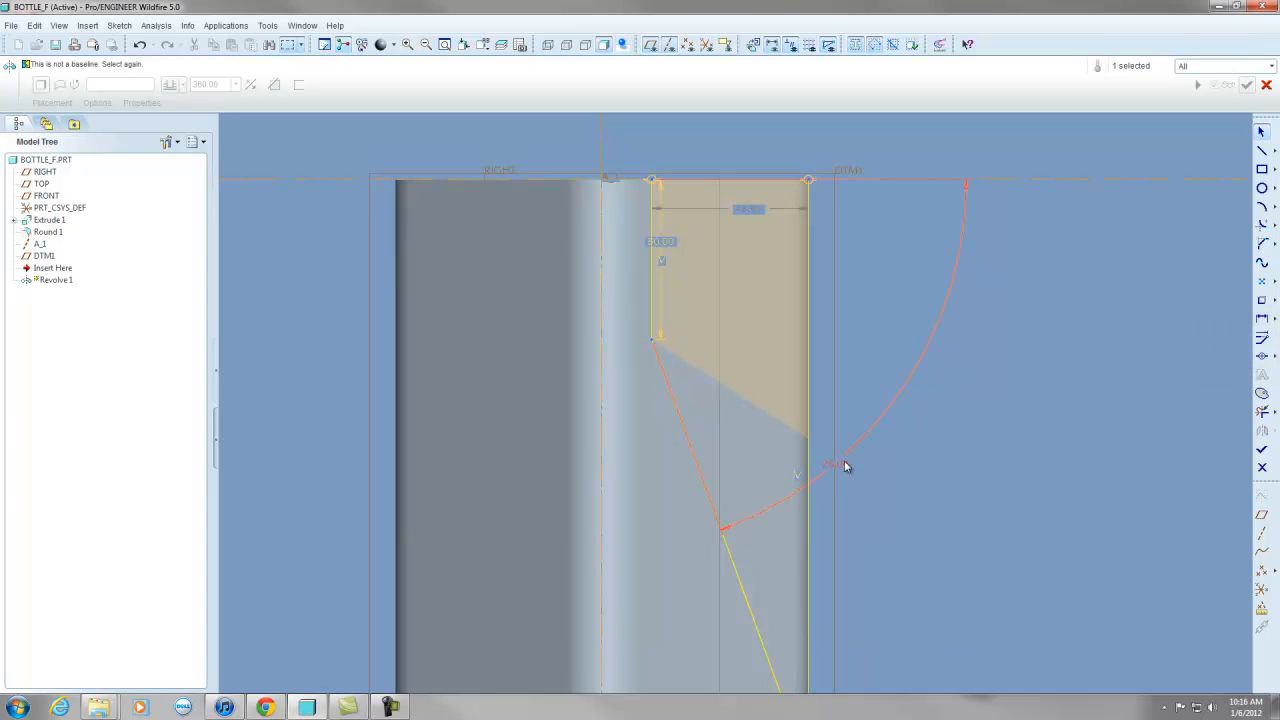
text(60)
key(Return)
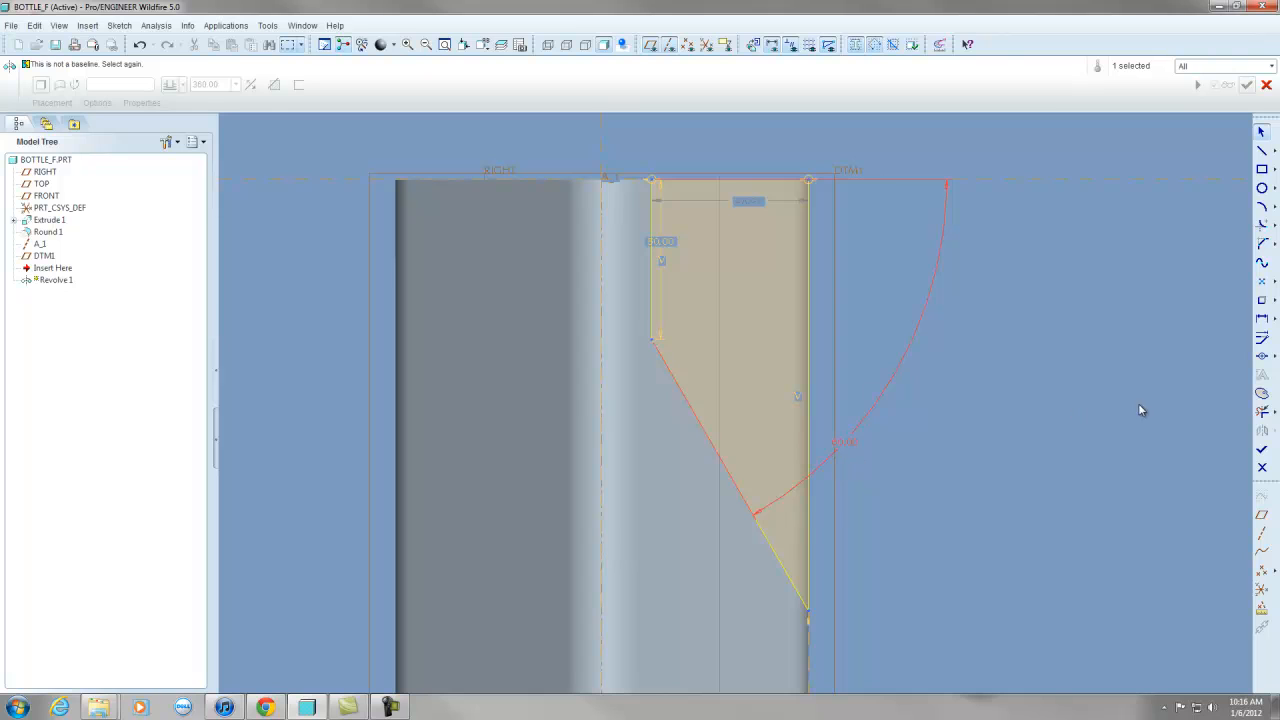
double_click(845, 441)
text(50)
key(Return)
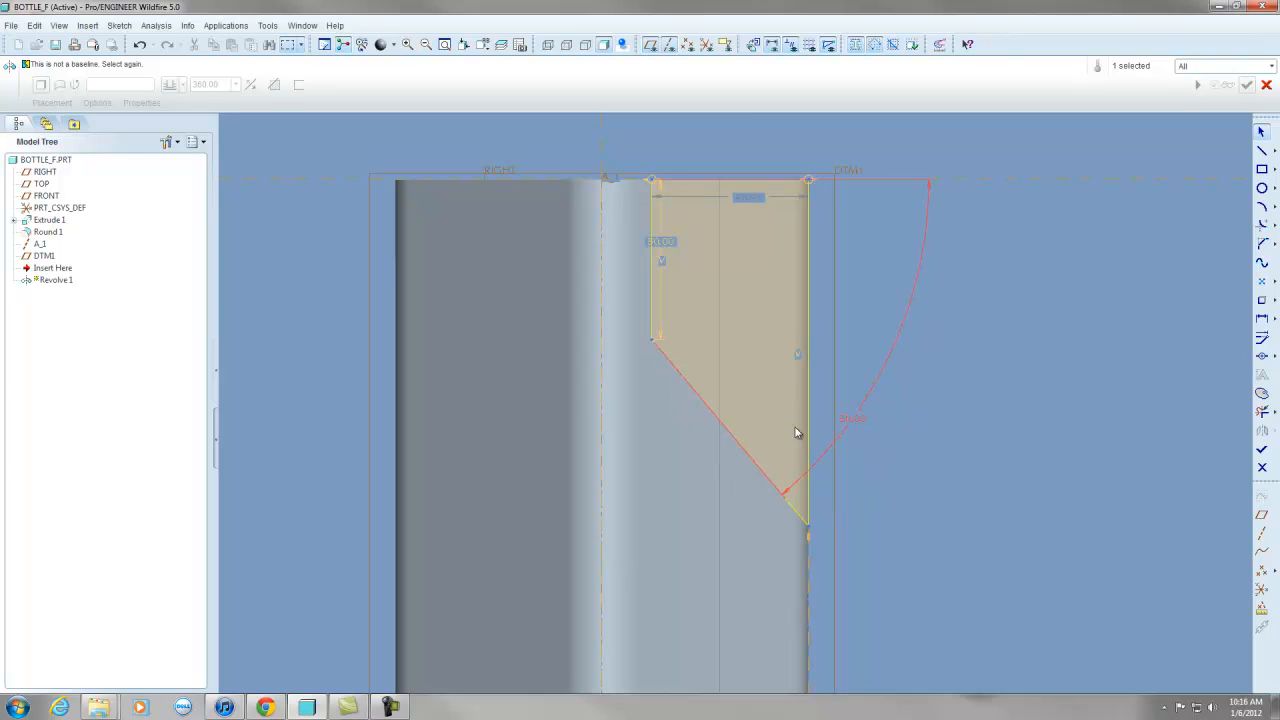
Set the sloped line's angle from the top edge to 40 degrees.
double_click(857, 424)
text(40)
key(Return)
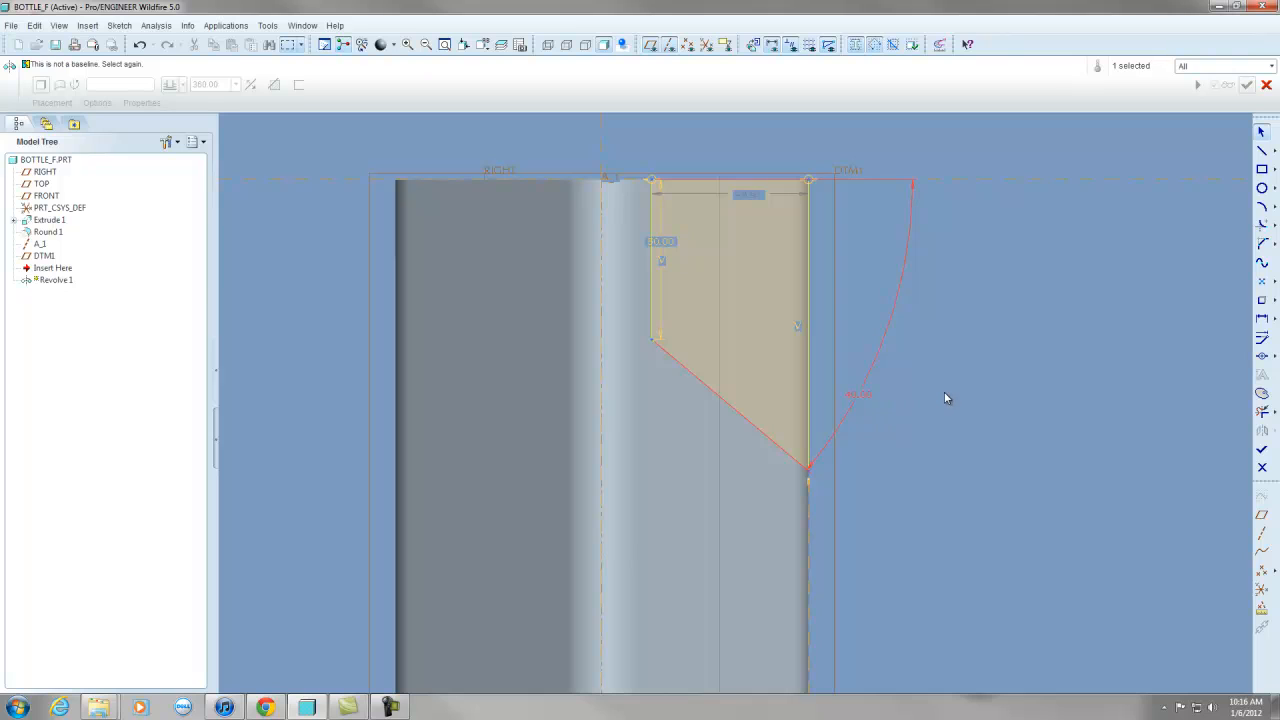
click(1024, 381)
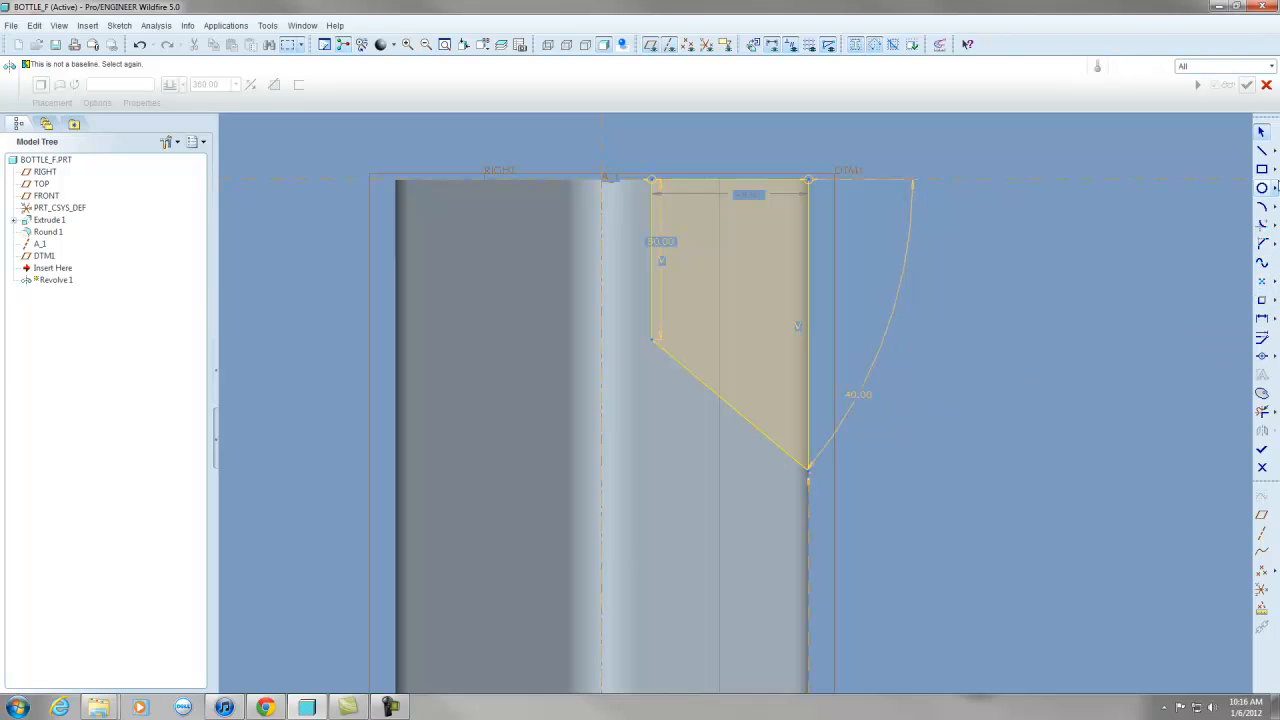
Draw a vertical centerline along axis A_1 to serve as the axis of revolution.
click(1274, 151)
click(1185, 158)
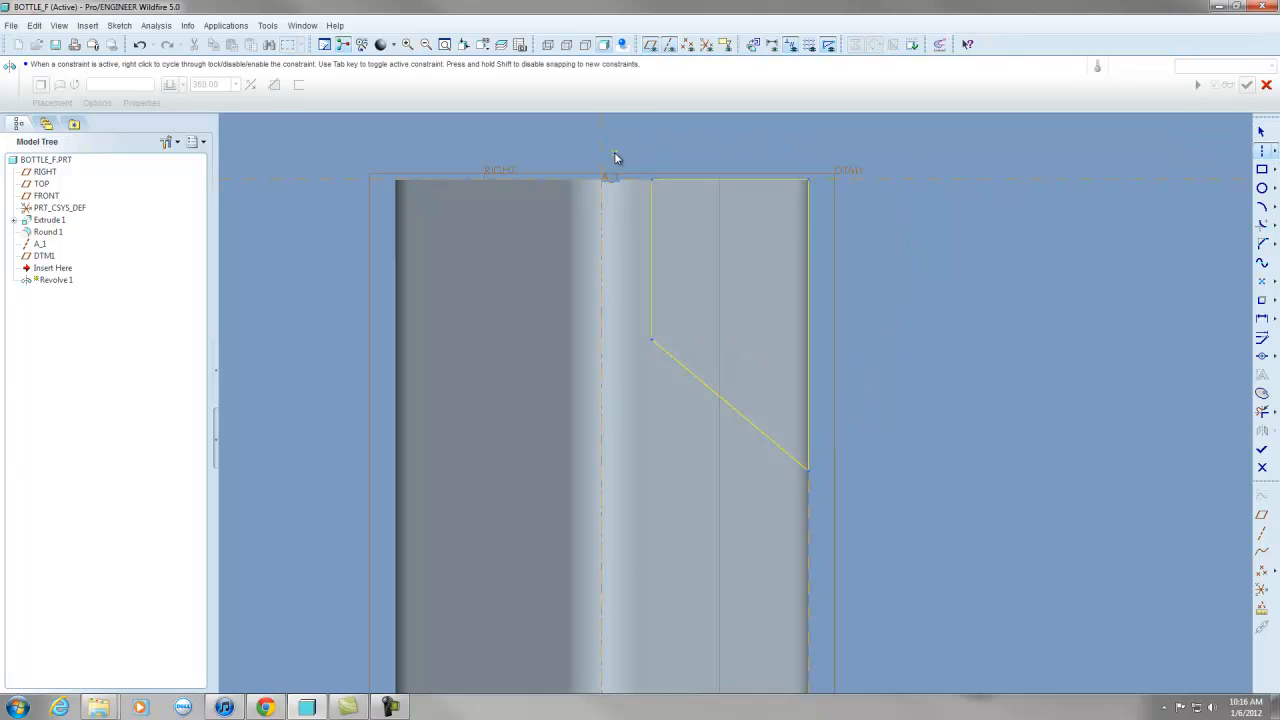
click(601, 201)
click(1261, 131)
Set the neck diameter across the centerline to 25.4.
double_click(606, 189)
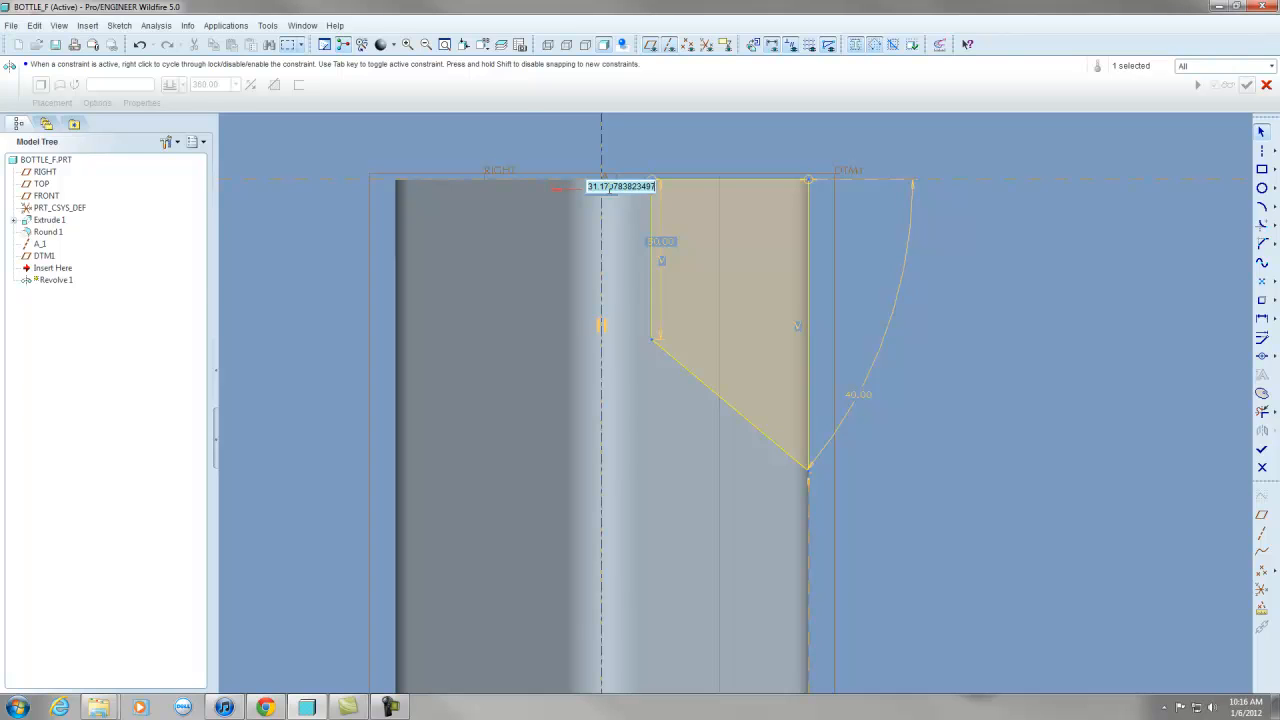
text(25.4)
key(Return)
click(1013, 259)
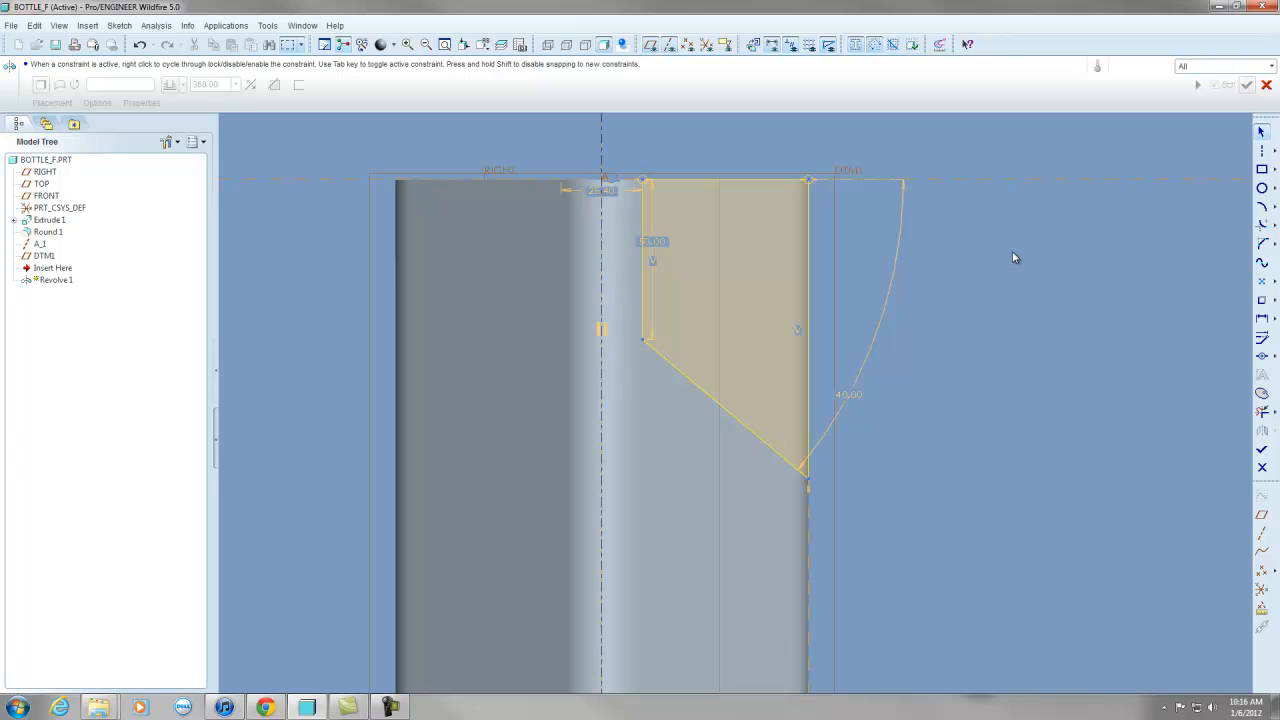
Finish the sketch and revolve it 360 degrees as a material-removing cut to form the bottle's neck and shoulder.
click(1262, 452)
click(274, 84)
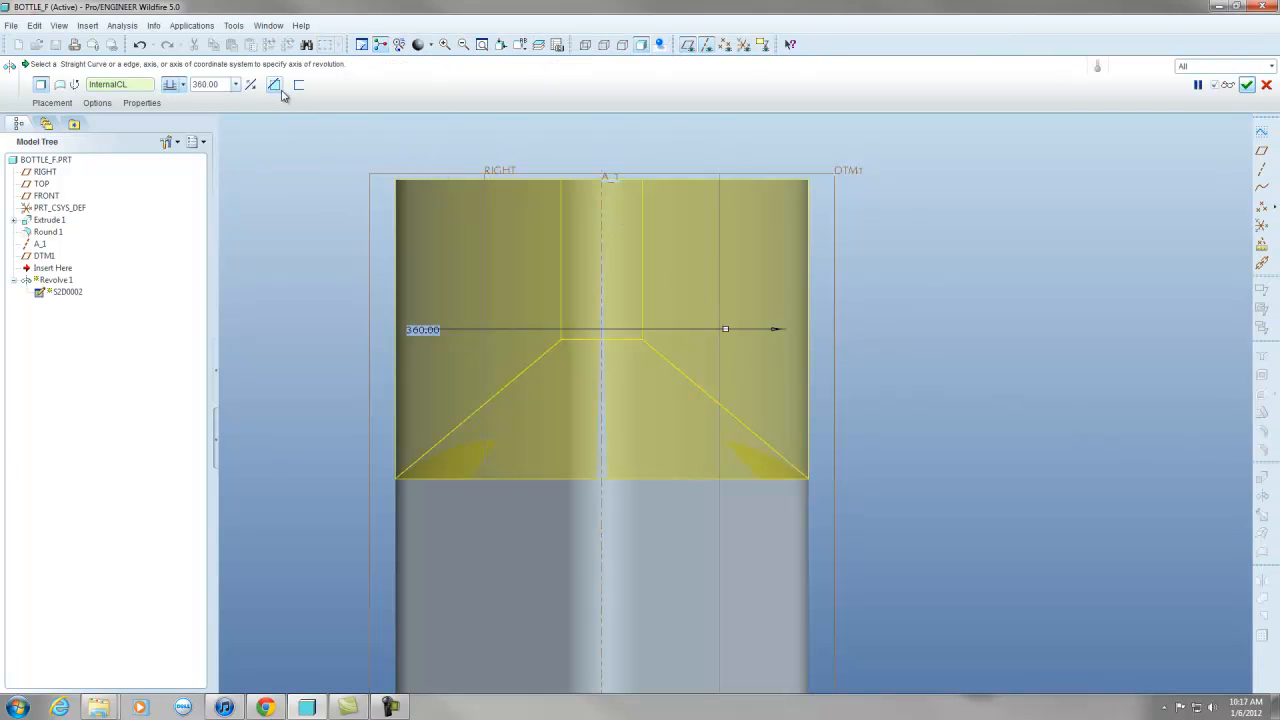
click(1247, 84)
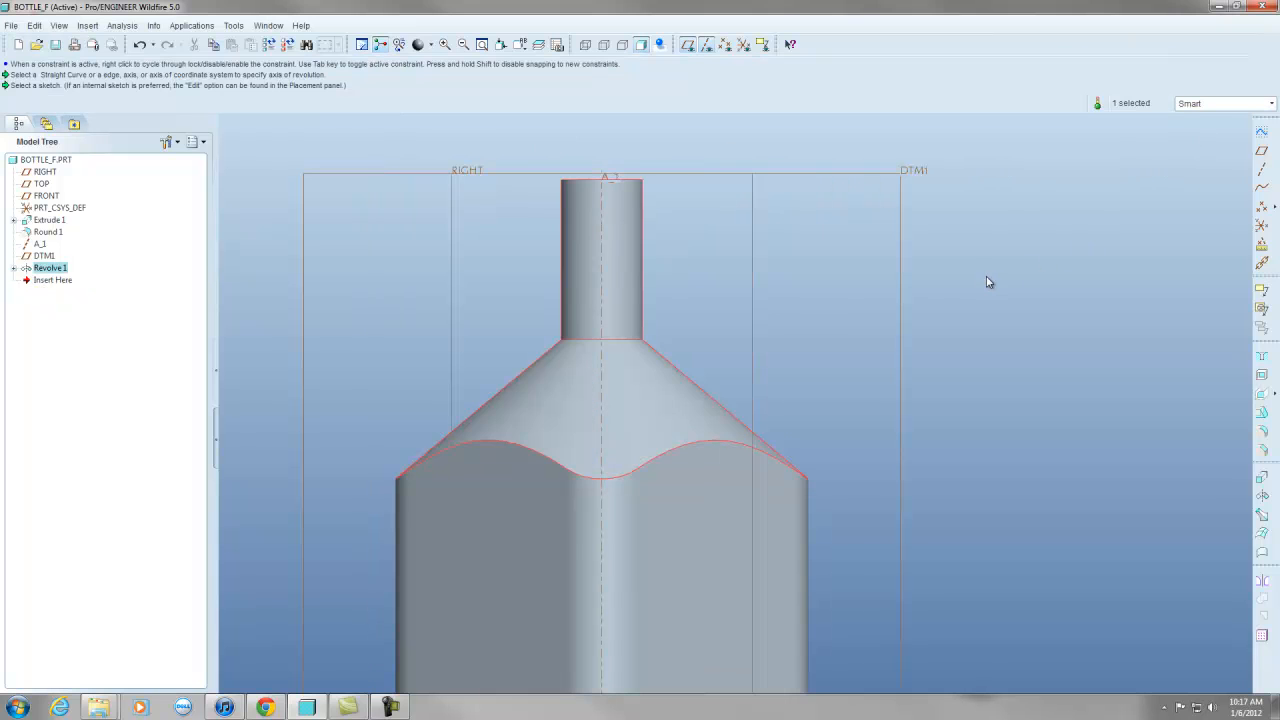
scroll(770, 292, down, 5)
middle_drag(757, 293, 746, 320)
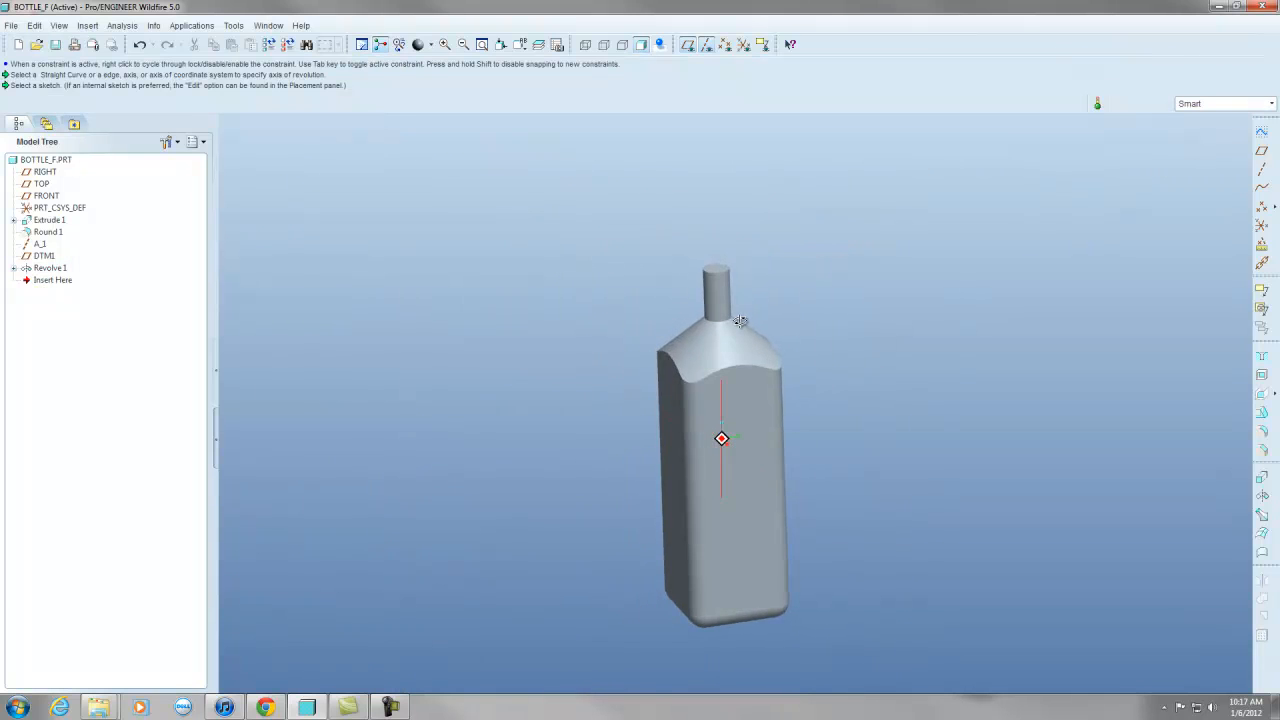
scroll(745, 316, down, 4)
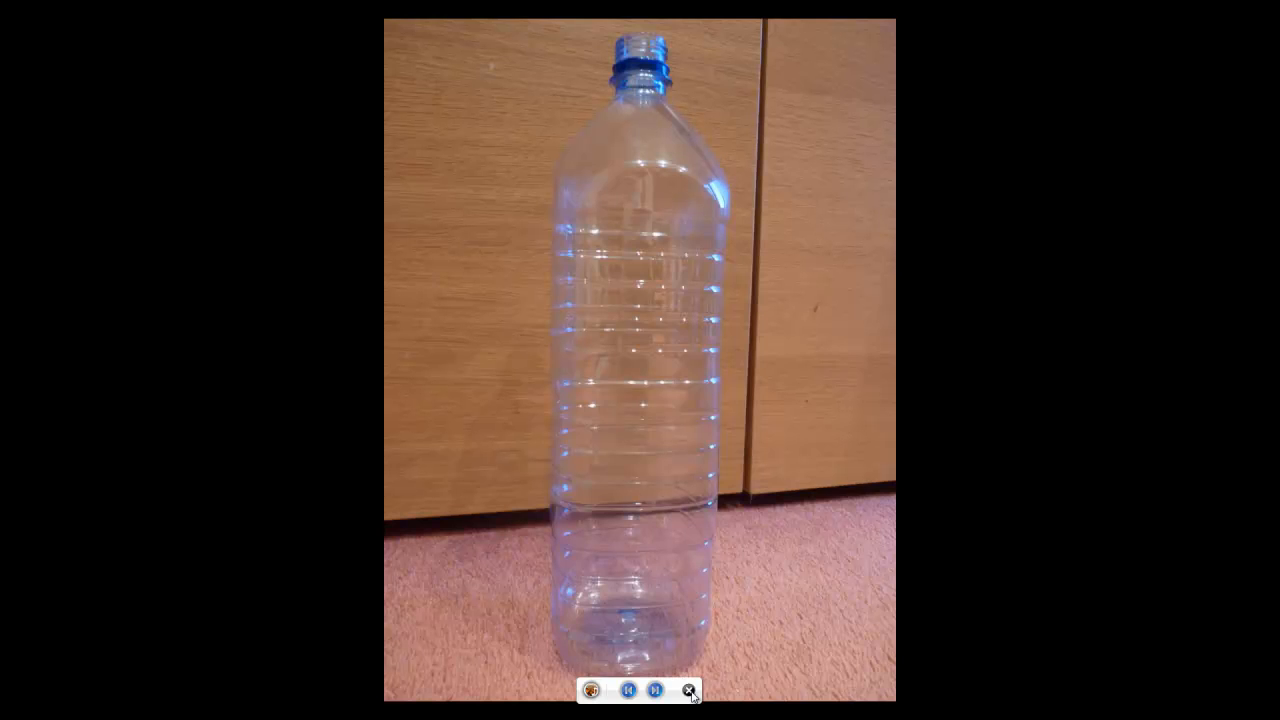
Close the reference photo, set the revolved cut's shoulder angle to 45 degrees and regenerate the model.
click(690, 691)
middle_drag(707, 493, 674, 482)
double_click(752, 386)
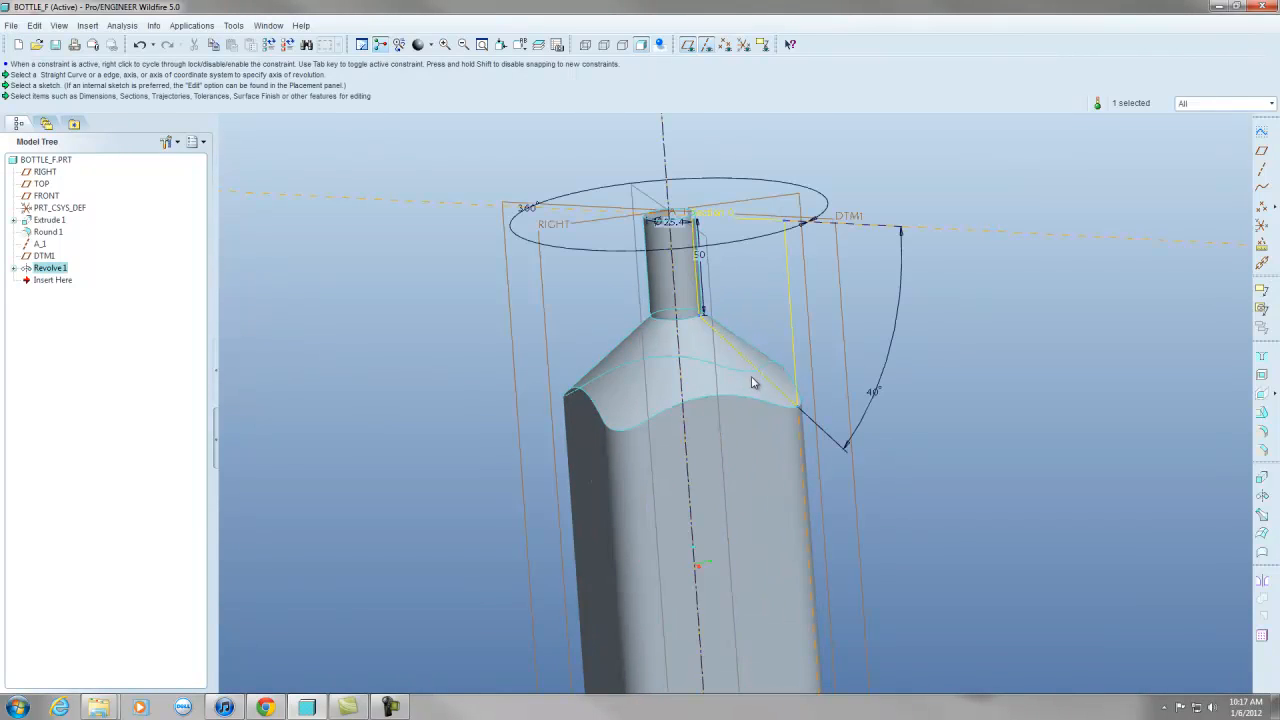
double_click(874, 396)
key(Return)
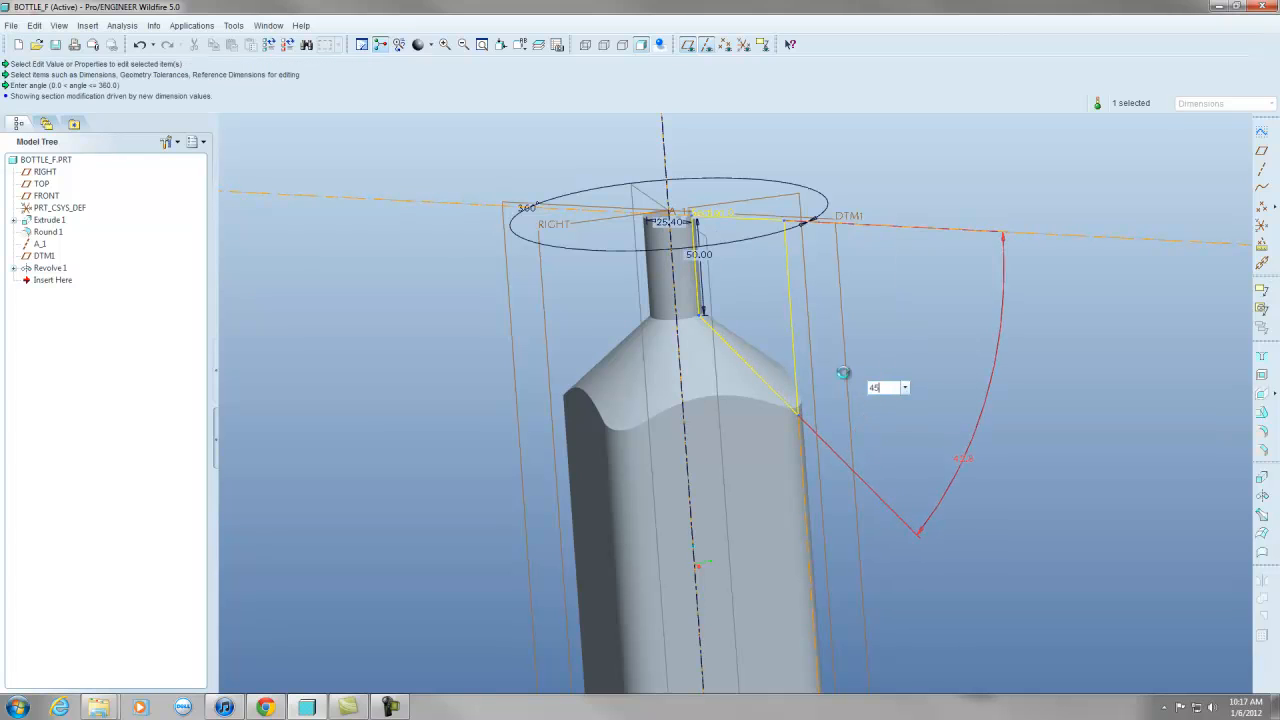
click(288, 45)
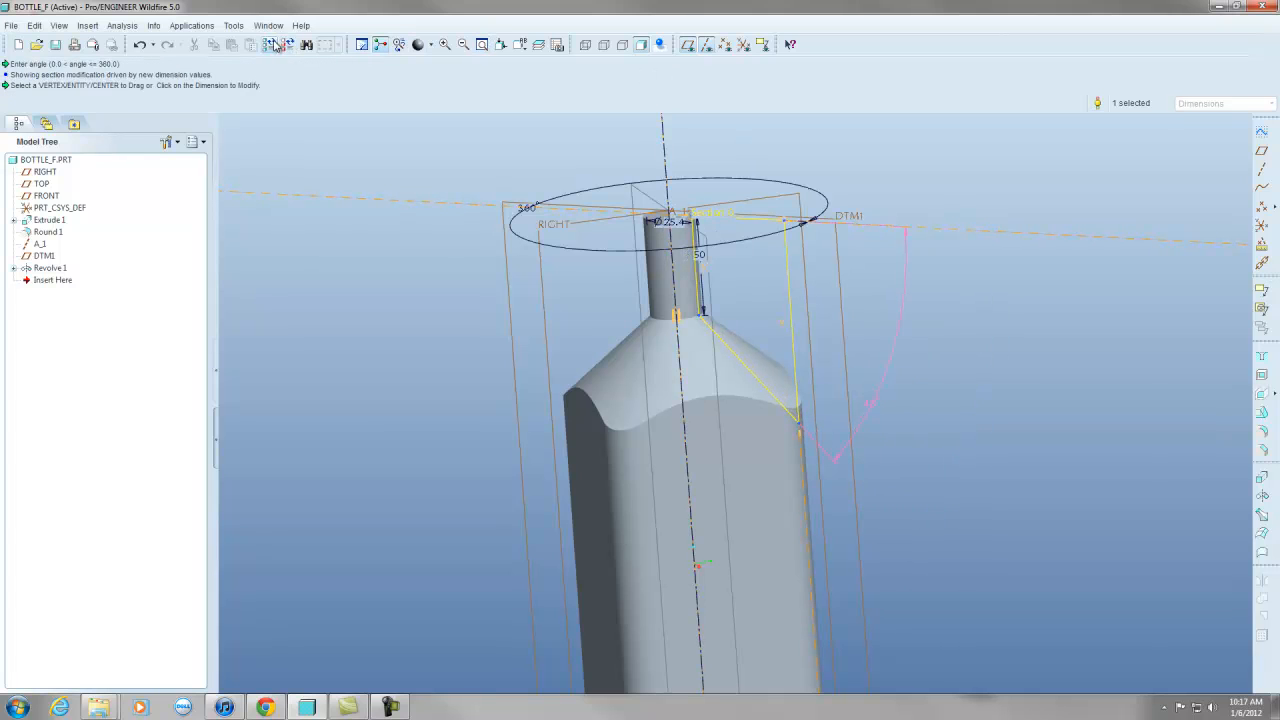
middle_drag(802, 403, 741, 434)
scroll(708, 278, up, 2)
scroll(738, 352, down, 2)
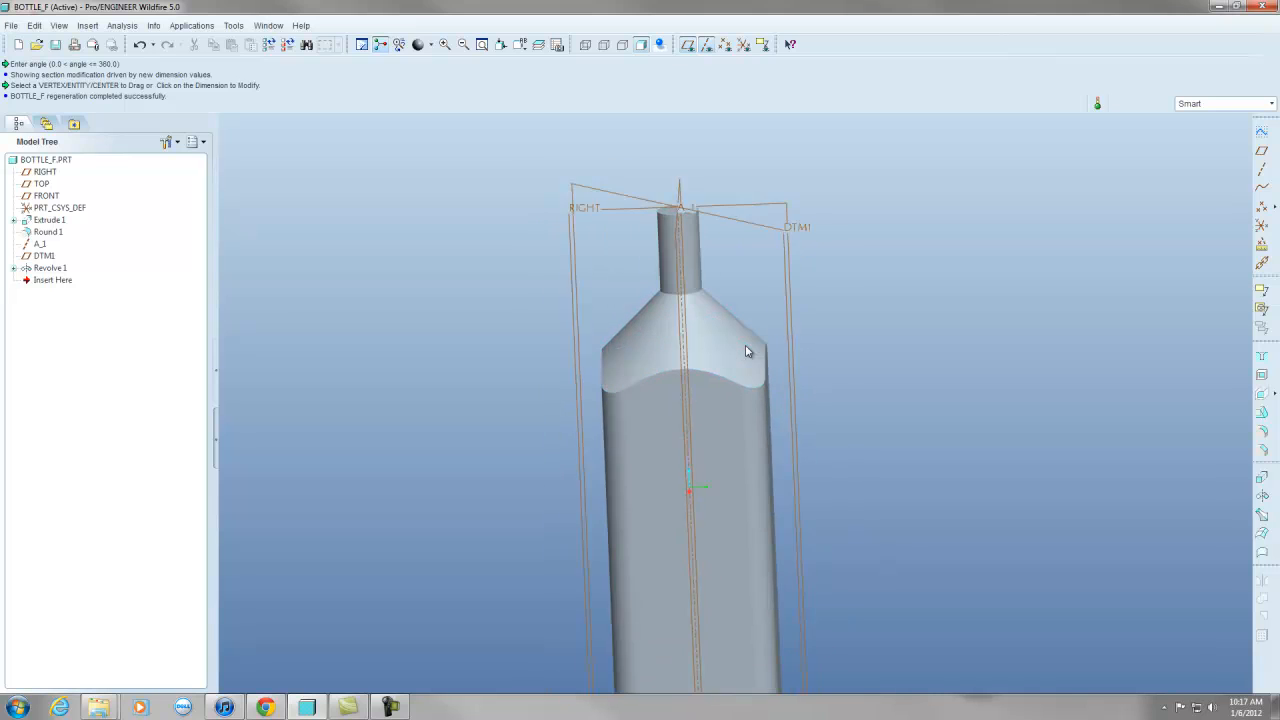
Round the edge between shoulder and body together with the neck's base edge at a 15 mm radius.
click(1262, 431)
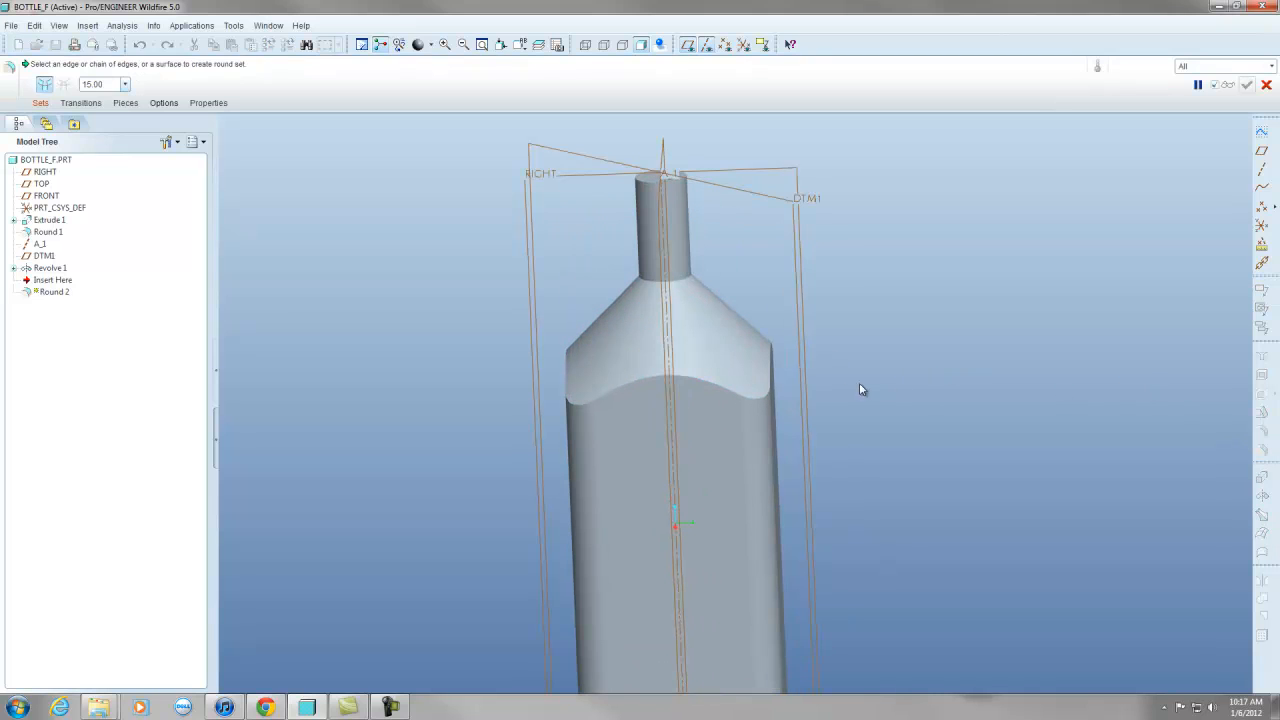
click(766, 393)
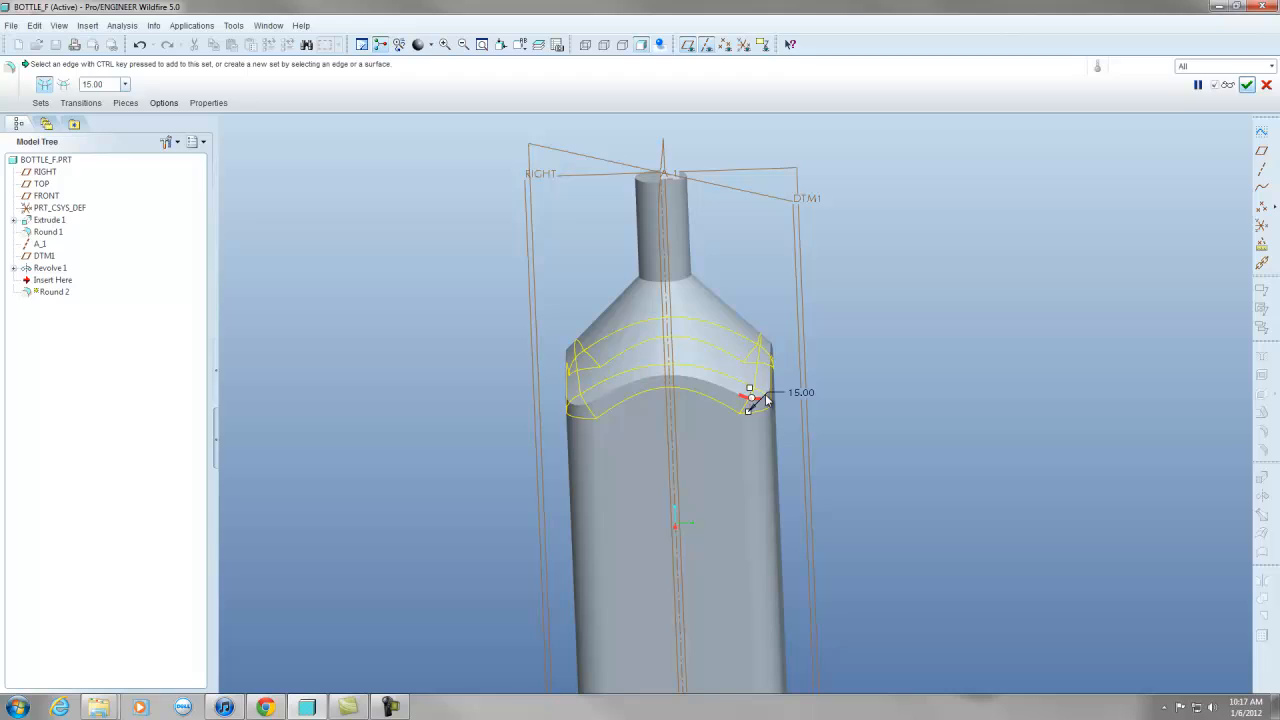
ctrl+click(689, 282)
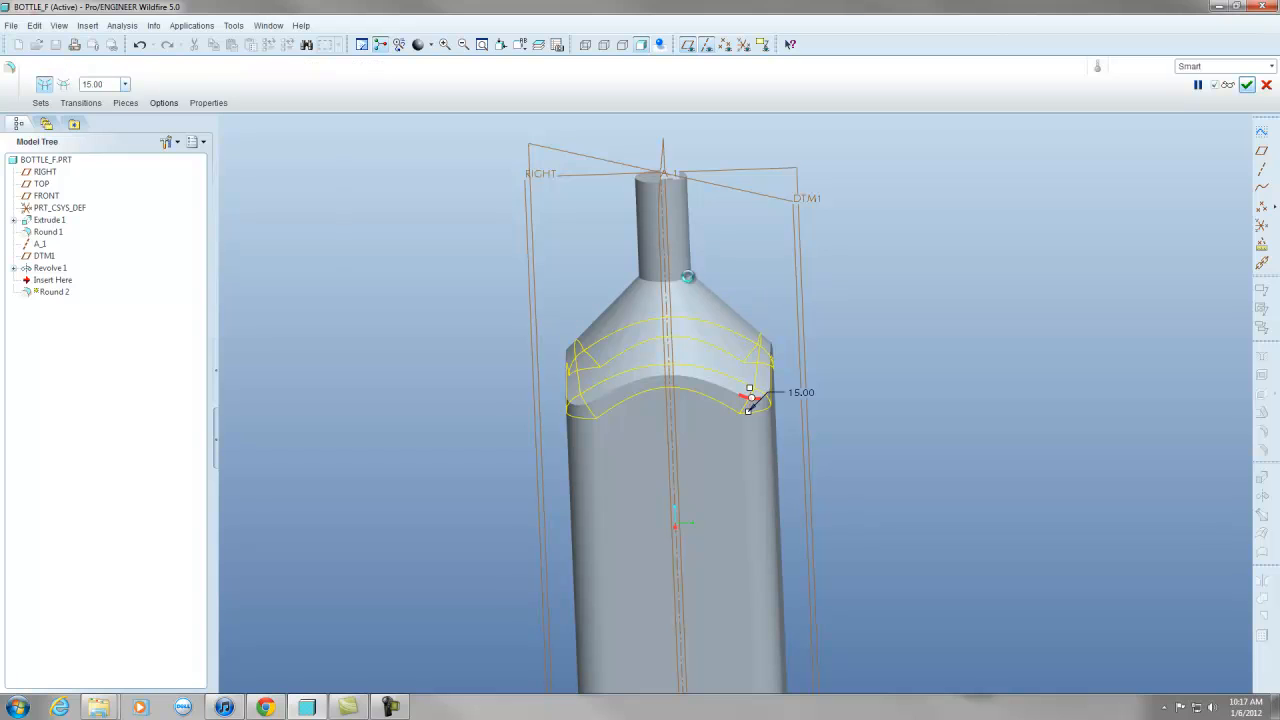
click(1247, 84)
Start an extrude and open its internal sketch on the bottle's flat bottom face, keeping the default RIGHT plane reference.
mouse_move(834, 309)
middle_down()
mouse_move(721, 297)
mouse_move(711, 309)
mouse_move(828, 310)
middle_up()
scroll(686, 208, up, 4)
scroll(727, 379, down, 3)
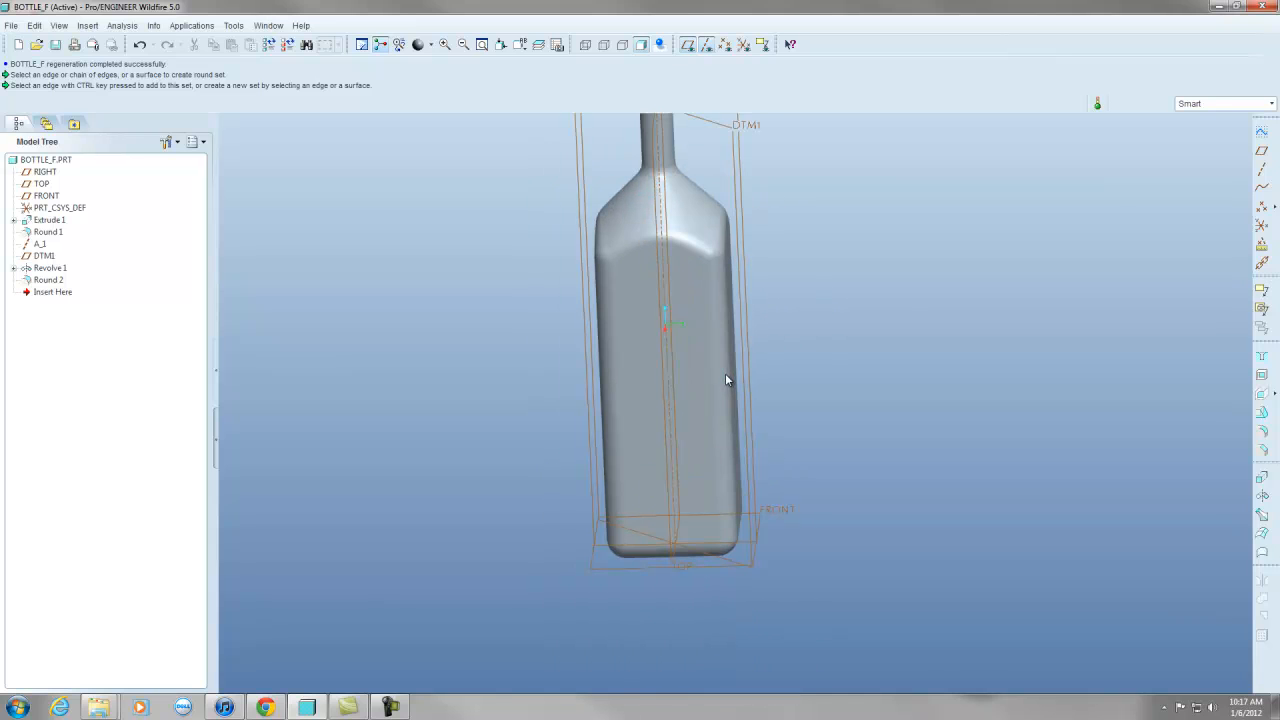
mouse_move(677, 428)
middle_down()
mouse_move(666, 414)
mouse_move(674, 366)
mouse_move(680, 400)
mouse_move(673, 385)
mouse_move(634, 391)
mouse_move(694, 363)
mouse_move(692, 311)
mouse_move(657, 329)
middle_up()
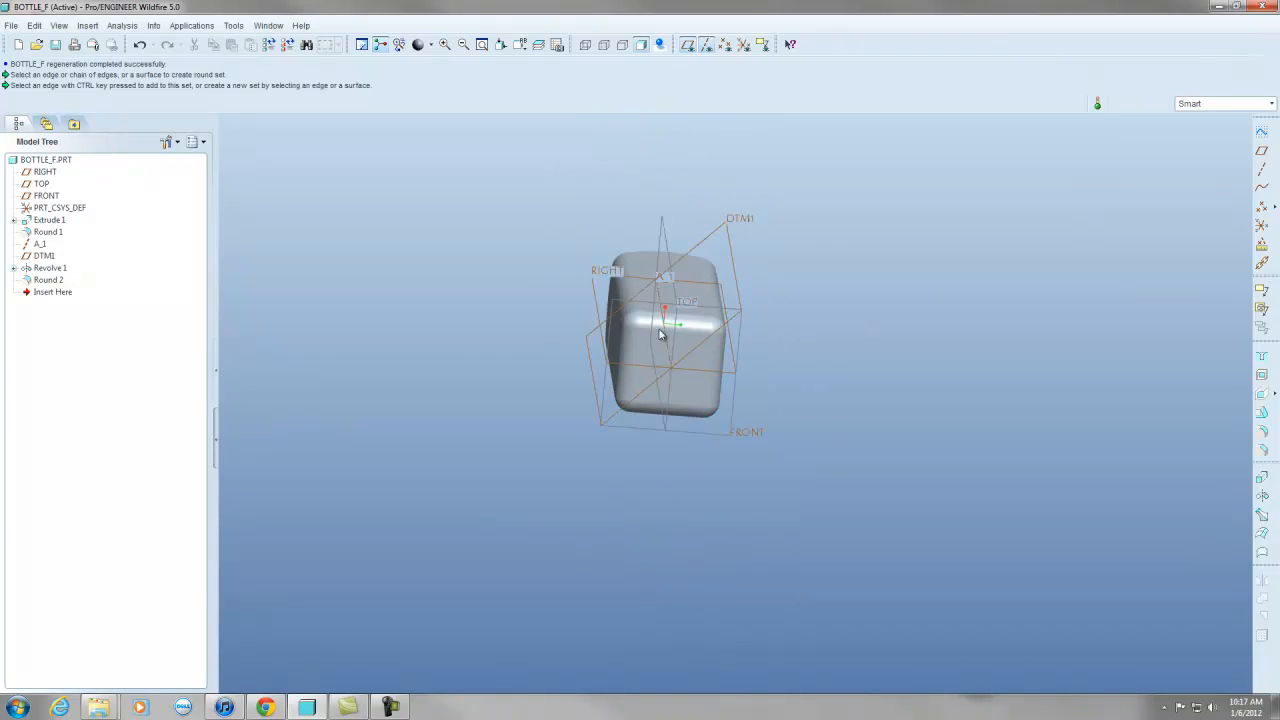
scroll(627, 320, down, 4)
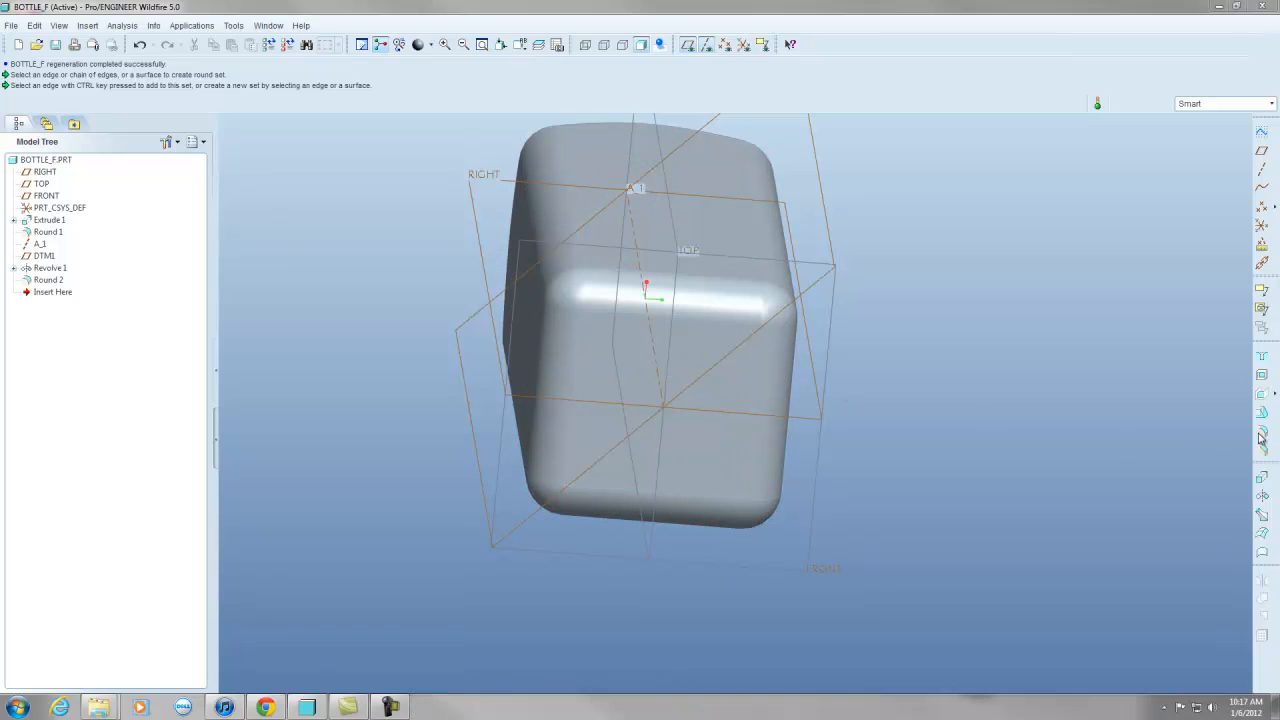
click(1263, 485)
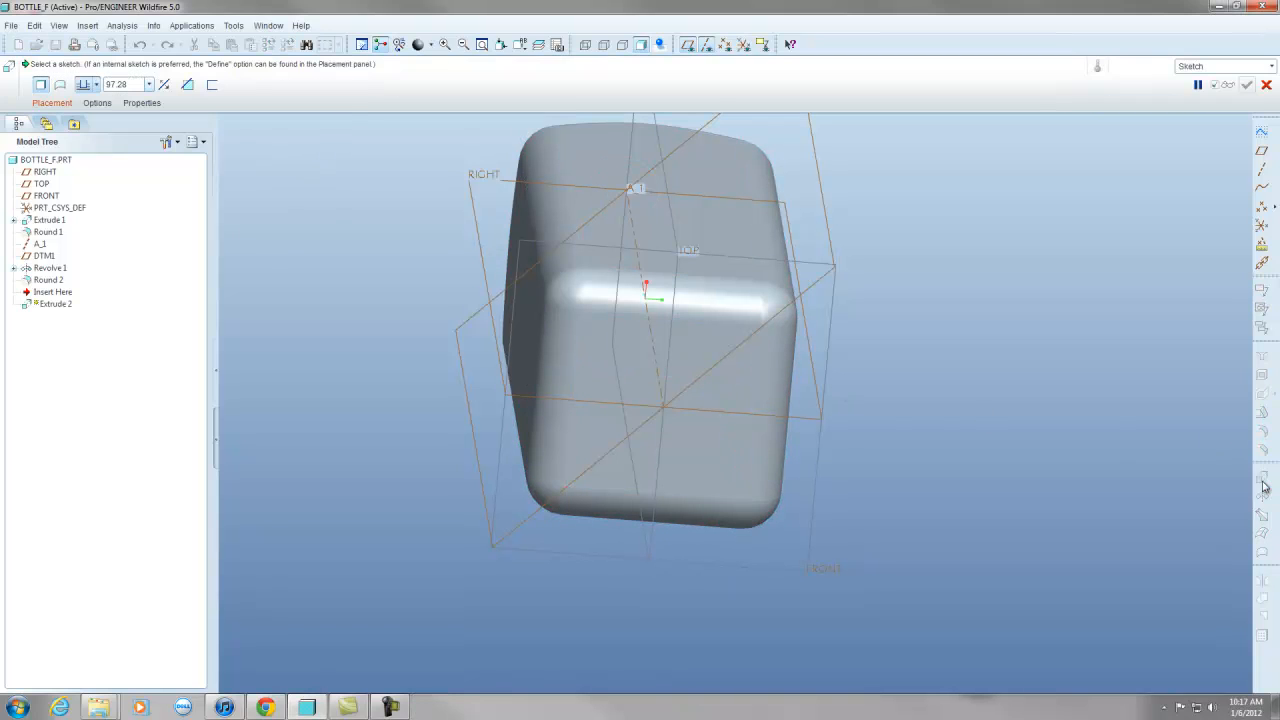
click(52, 103)
click(166, 152)
click(639, 364)
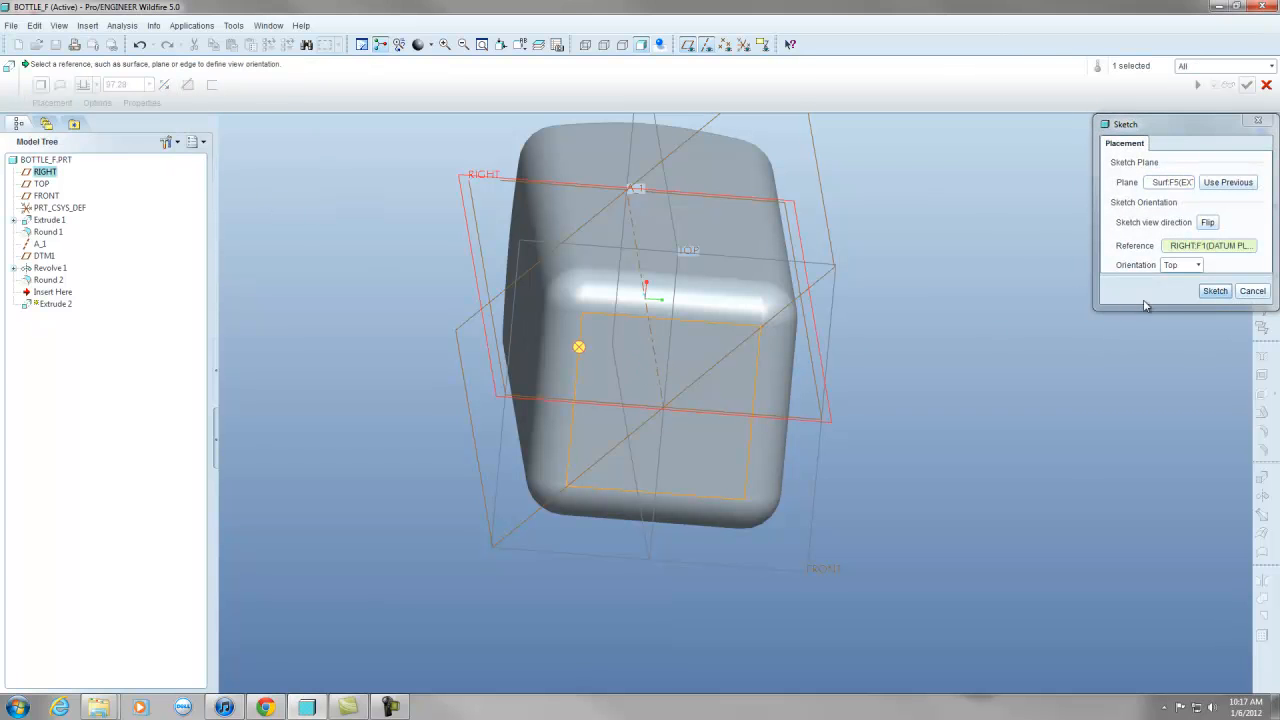
click(1215, 291)
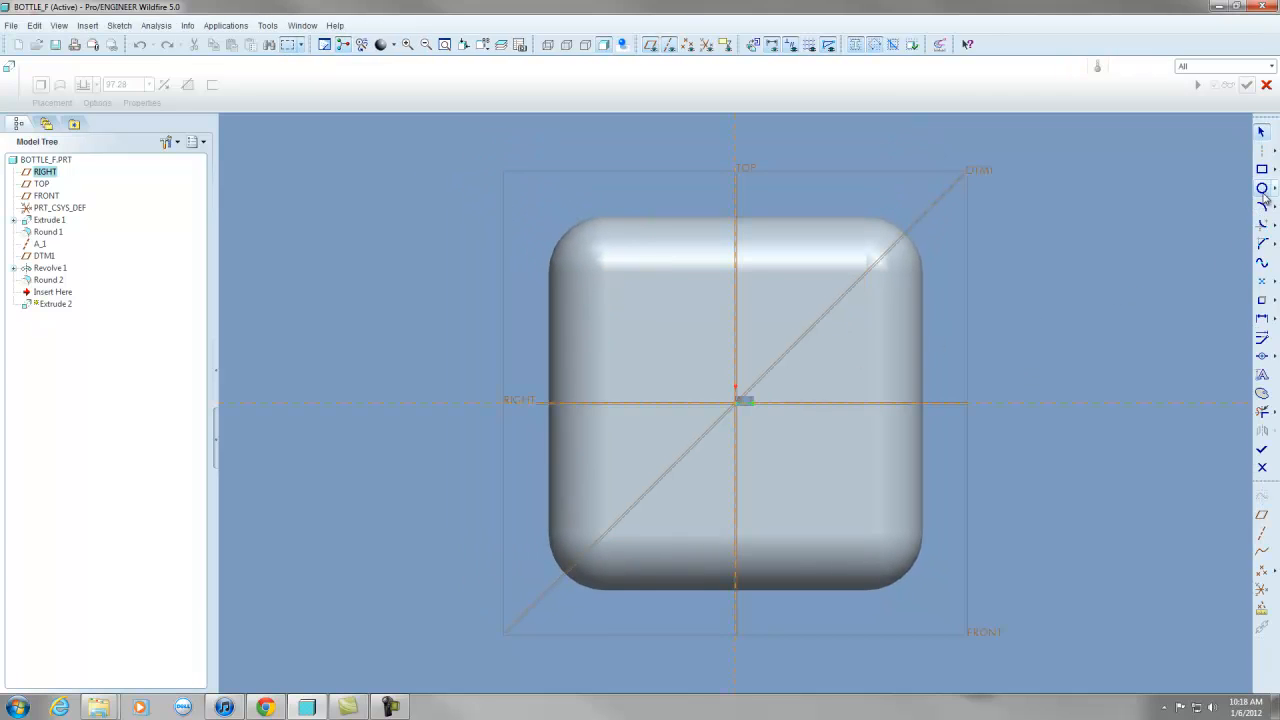
Sketch a rectangle about 57 mm wide around the center of the bottom face and set its width to 60.
click(635, 299)
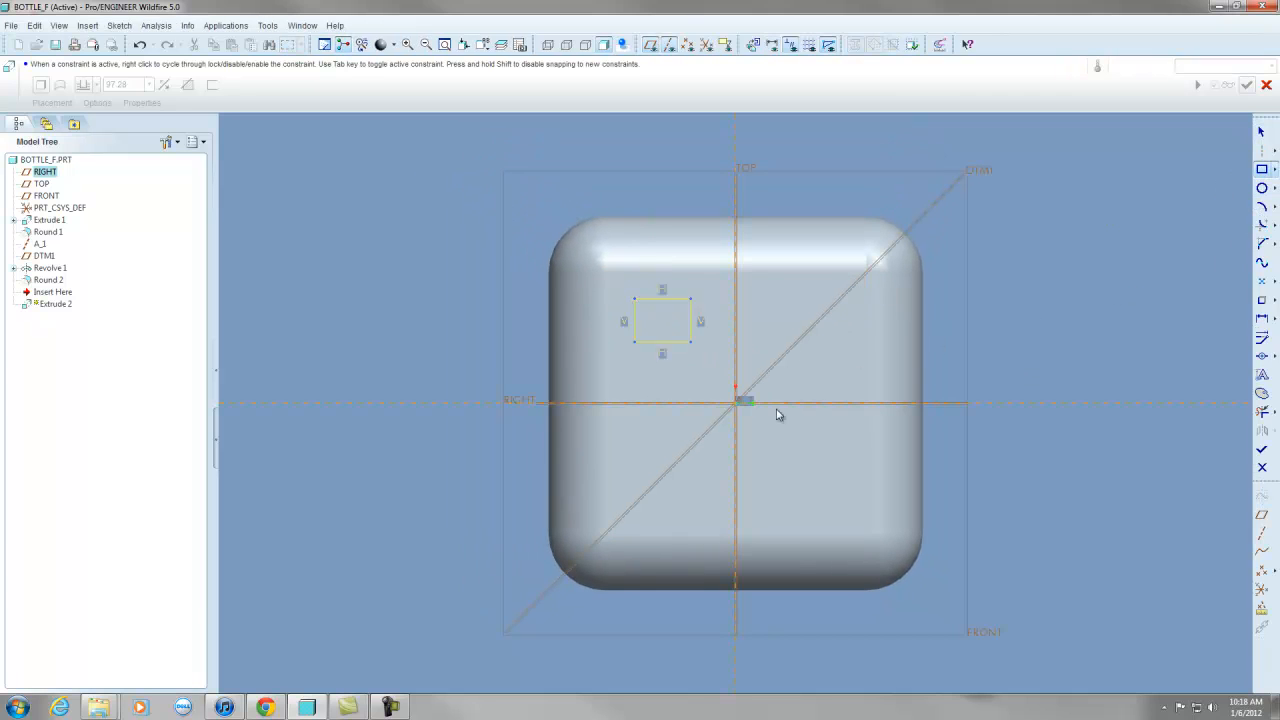
click(847, 495)
click(1261, 131)
double_click(714, 289)
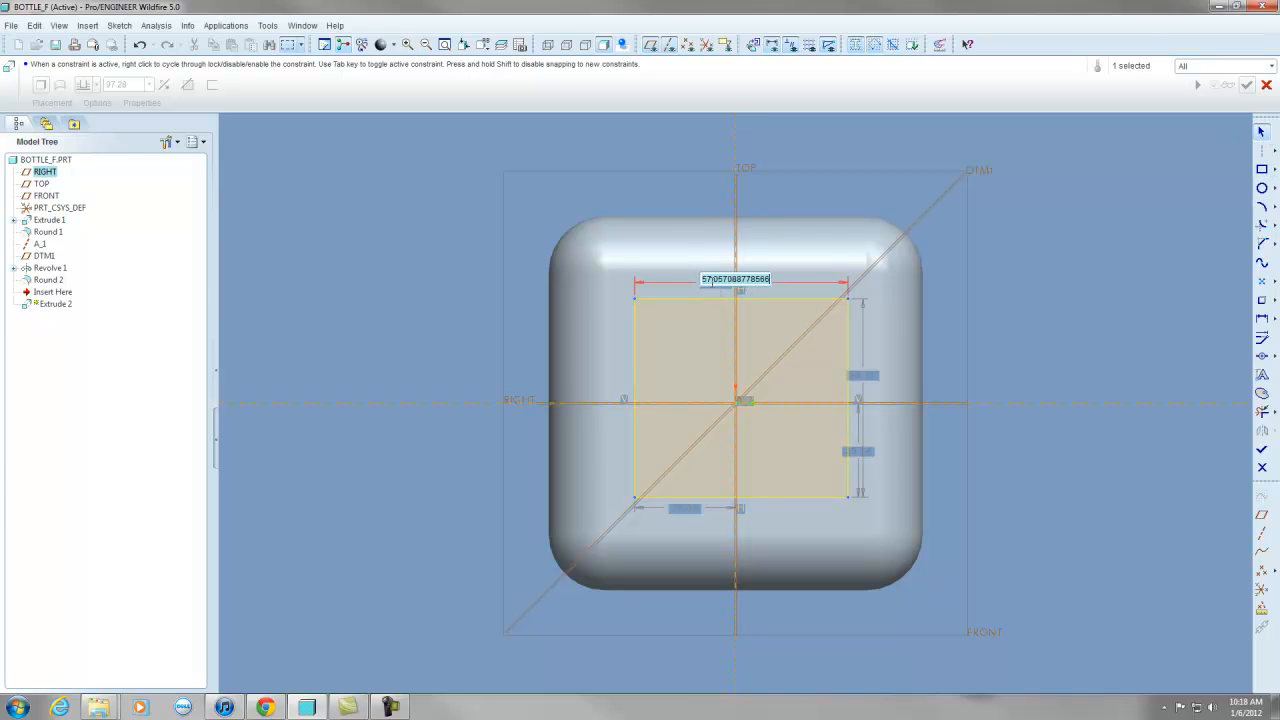
text(60)
key(Return)
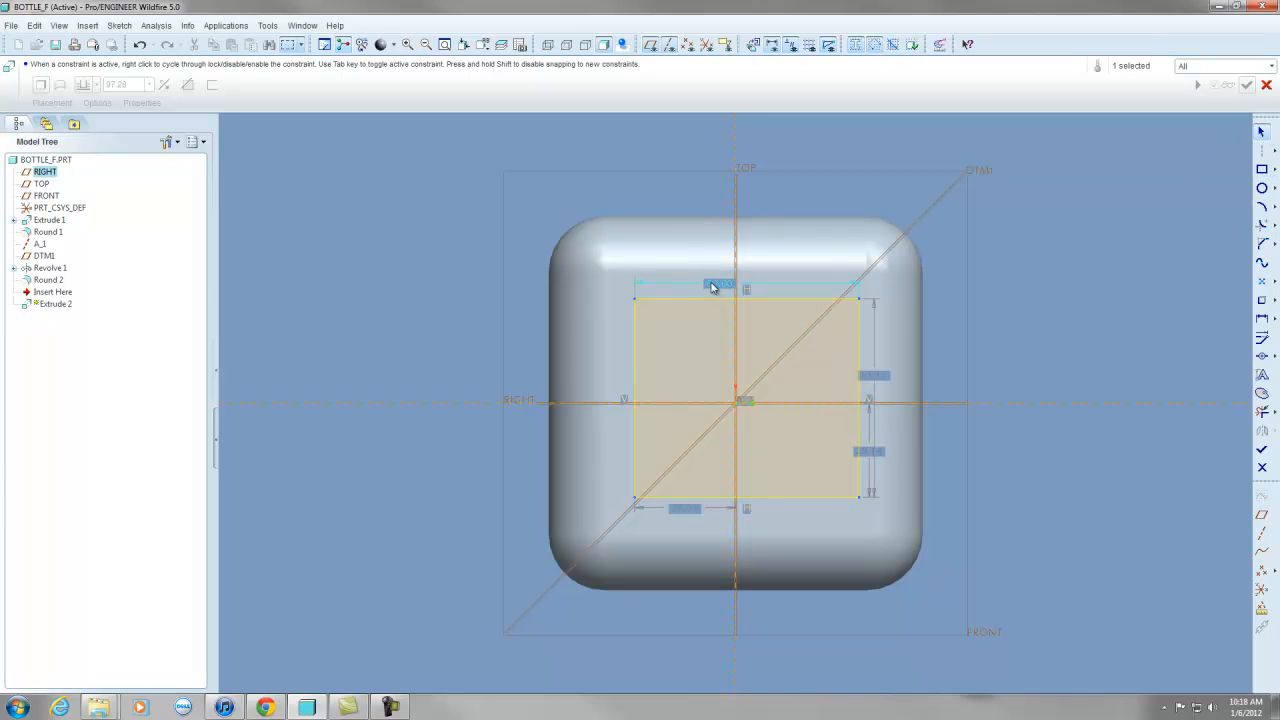
Set both the height and the width of the rectangle to 70.
double_click(878, 379)
text(70)
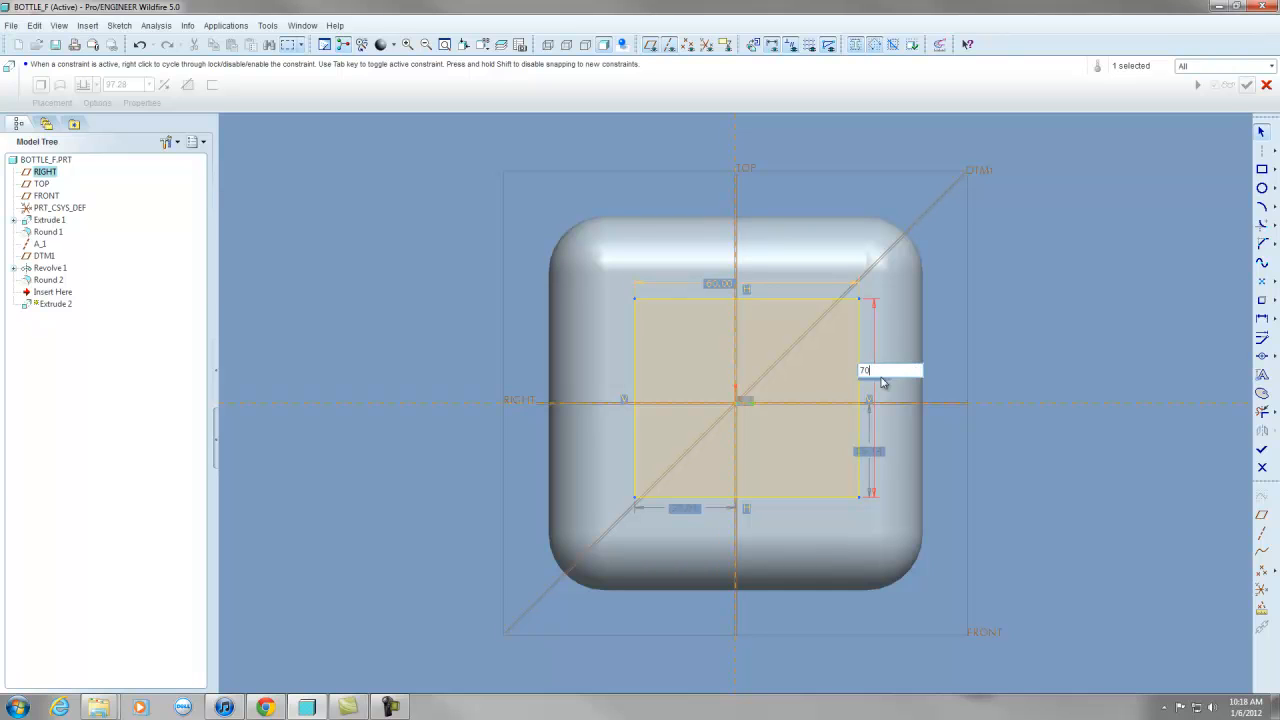
key(Return)
double_click(722, 226)
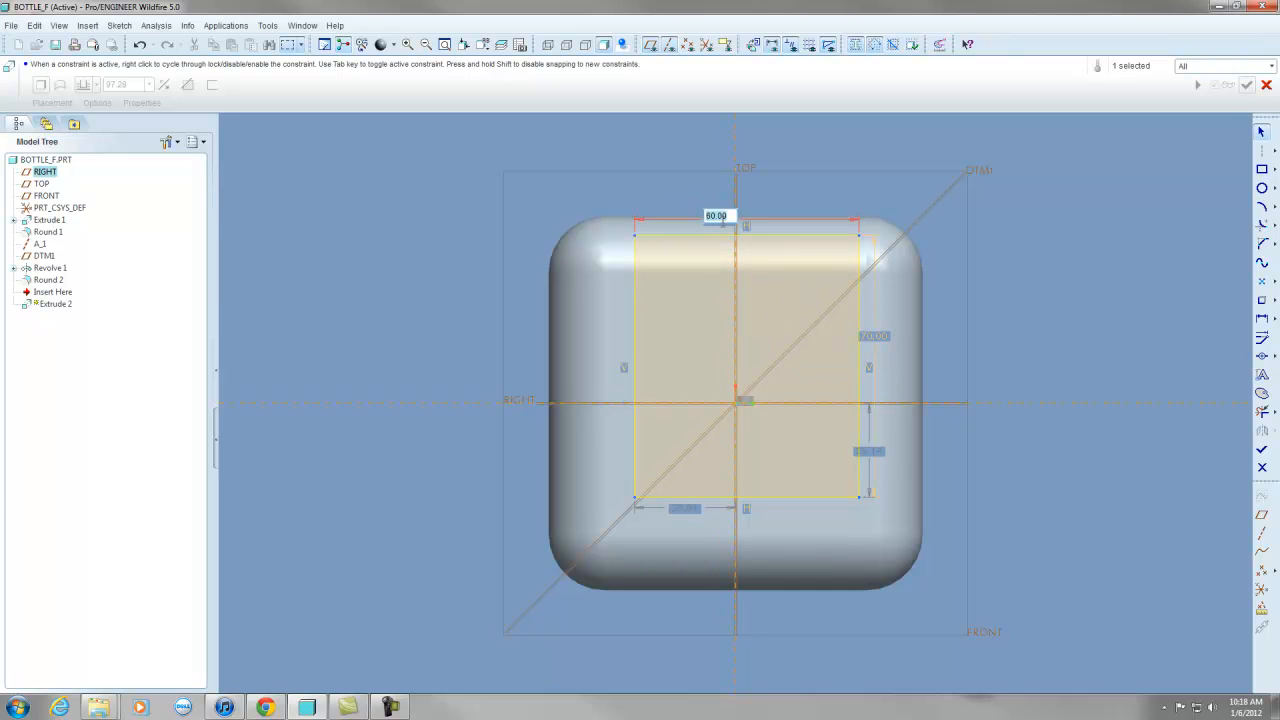
text(70)
key(Return)
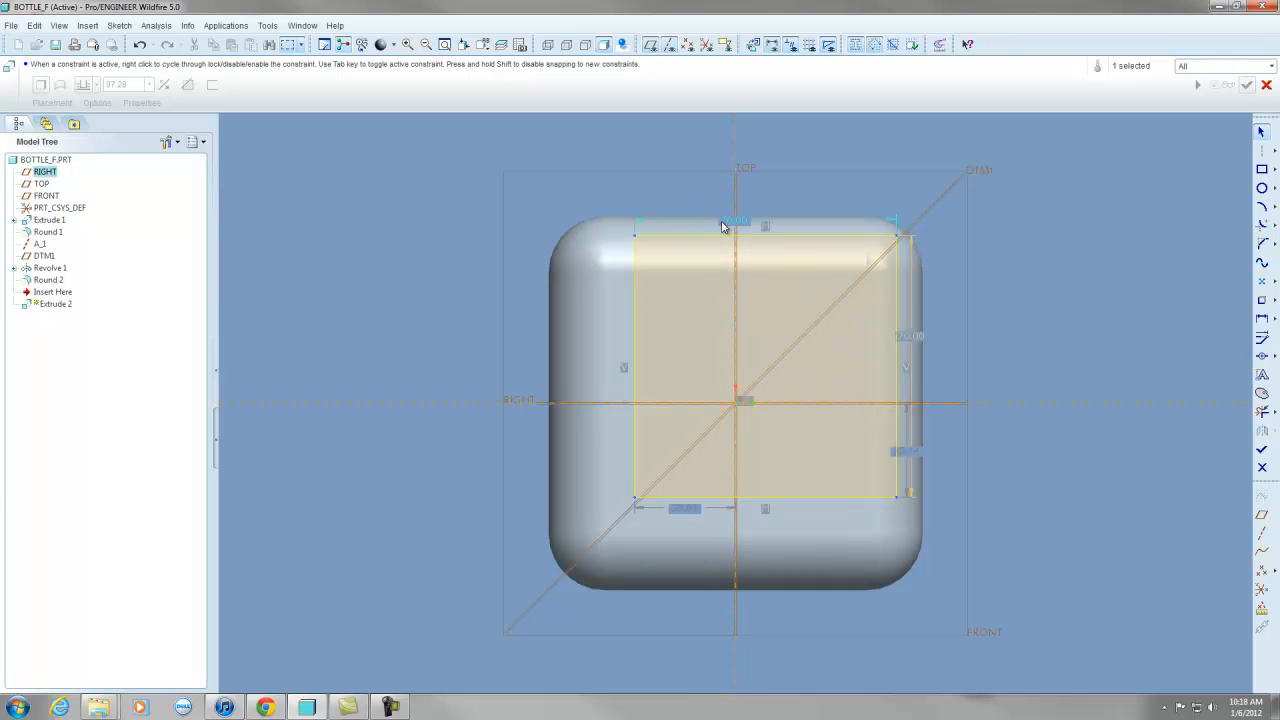
Center the square by setting its side distances from the TOP and RIGHT planes to 70/2 each.
double_click(685, 510)
text(70)
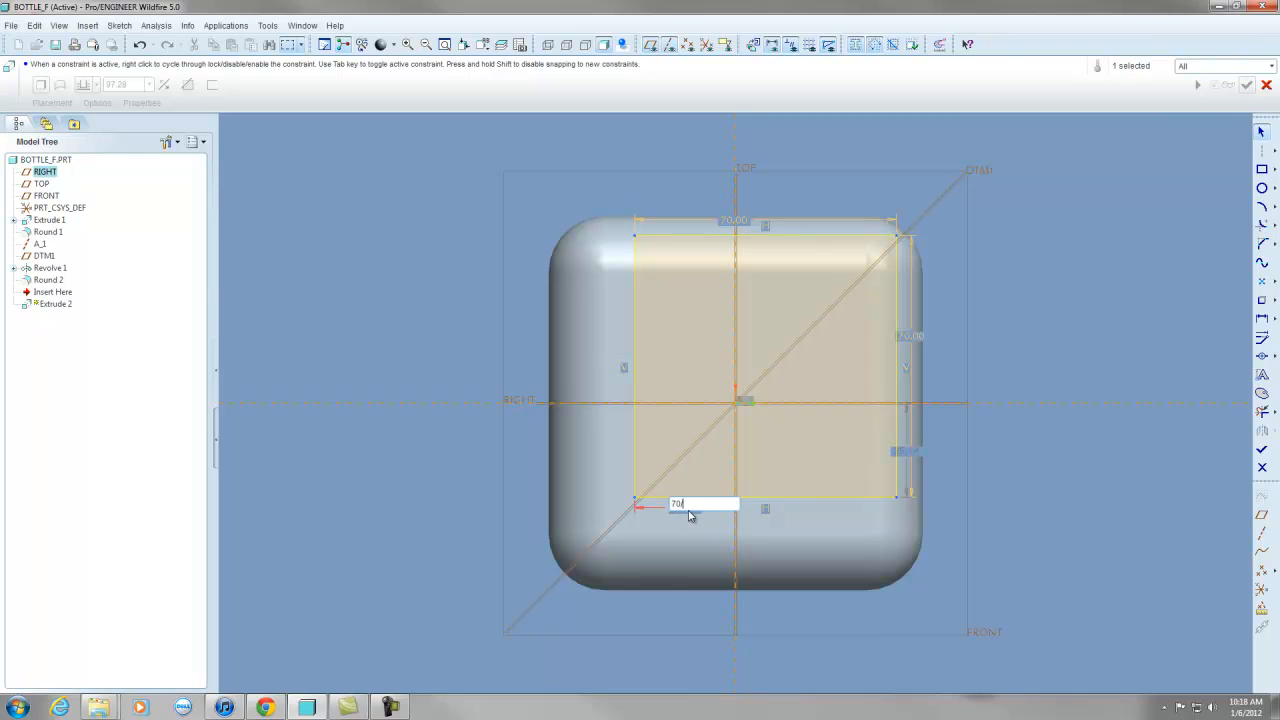
key(Return)
double_click(876, 451)
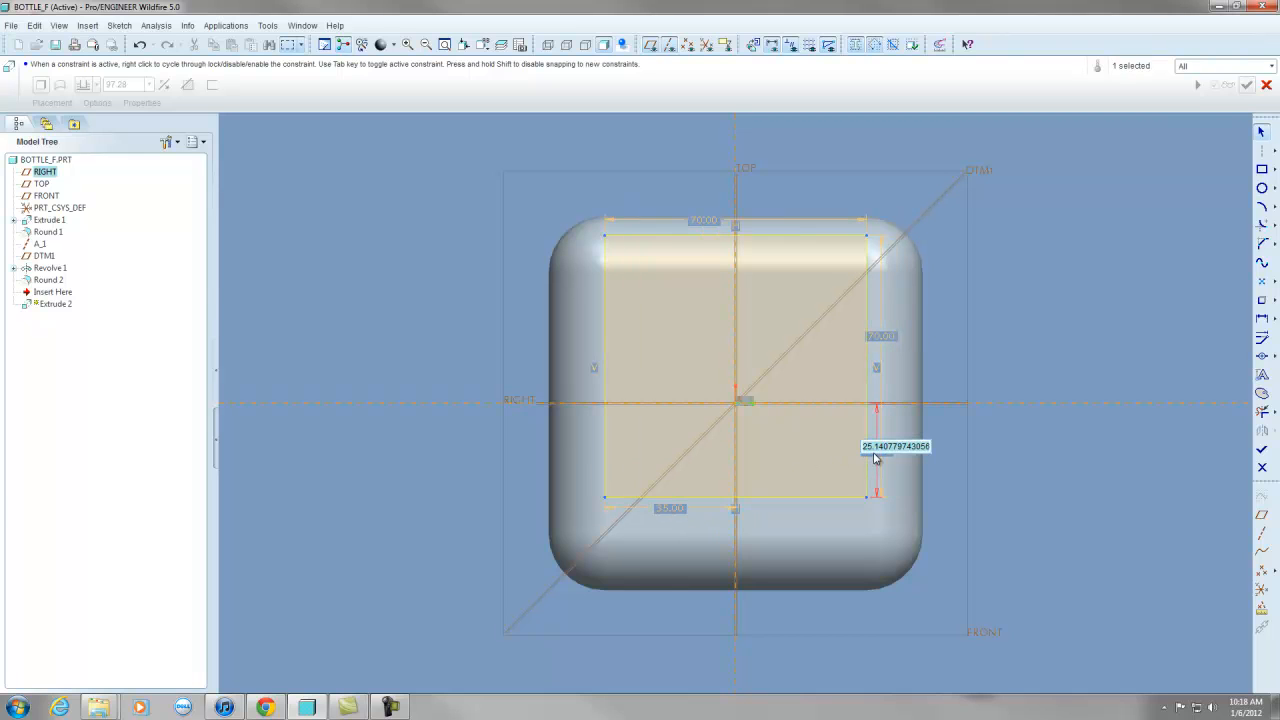
text(70)
key(Return)
click(1185, 396)
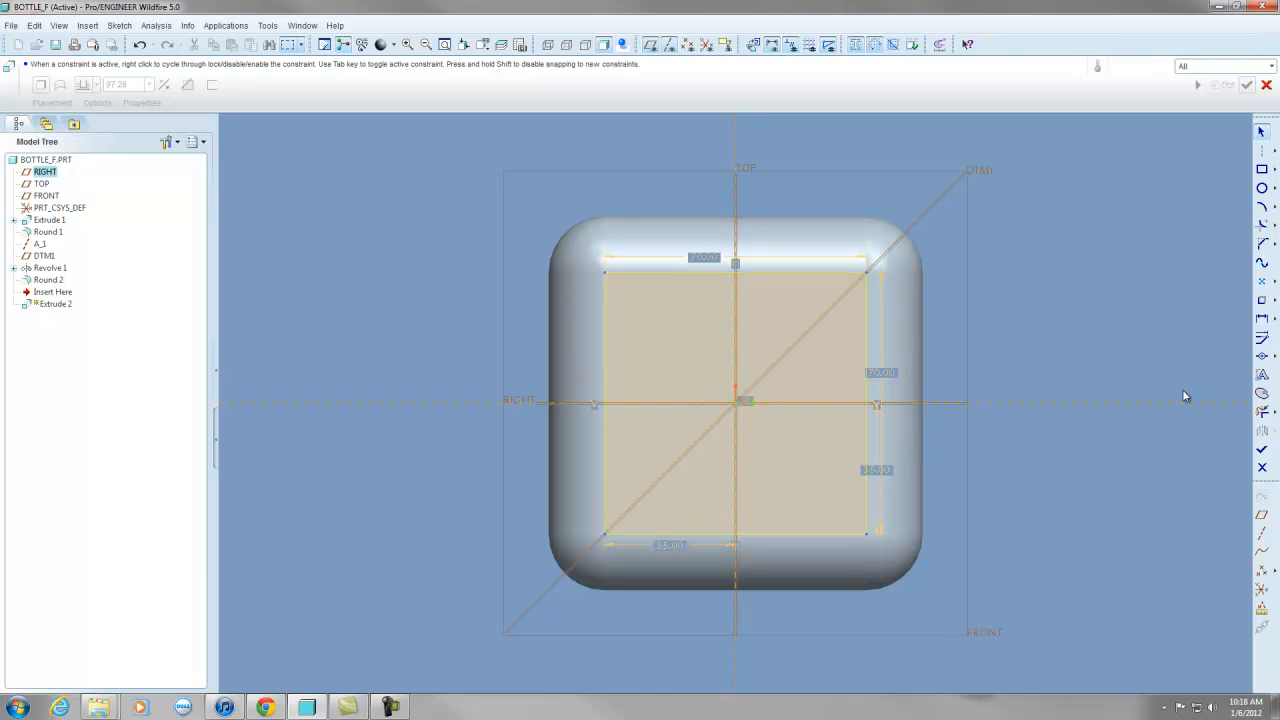
Finish the sketch and extrude the square 15 mm into the bottle's base as a material-removing cut.
click(1262, 449)
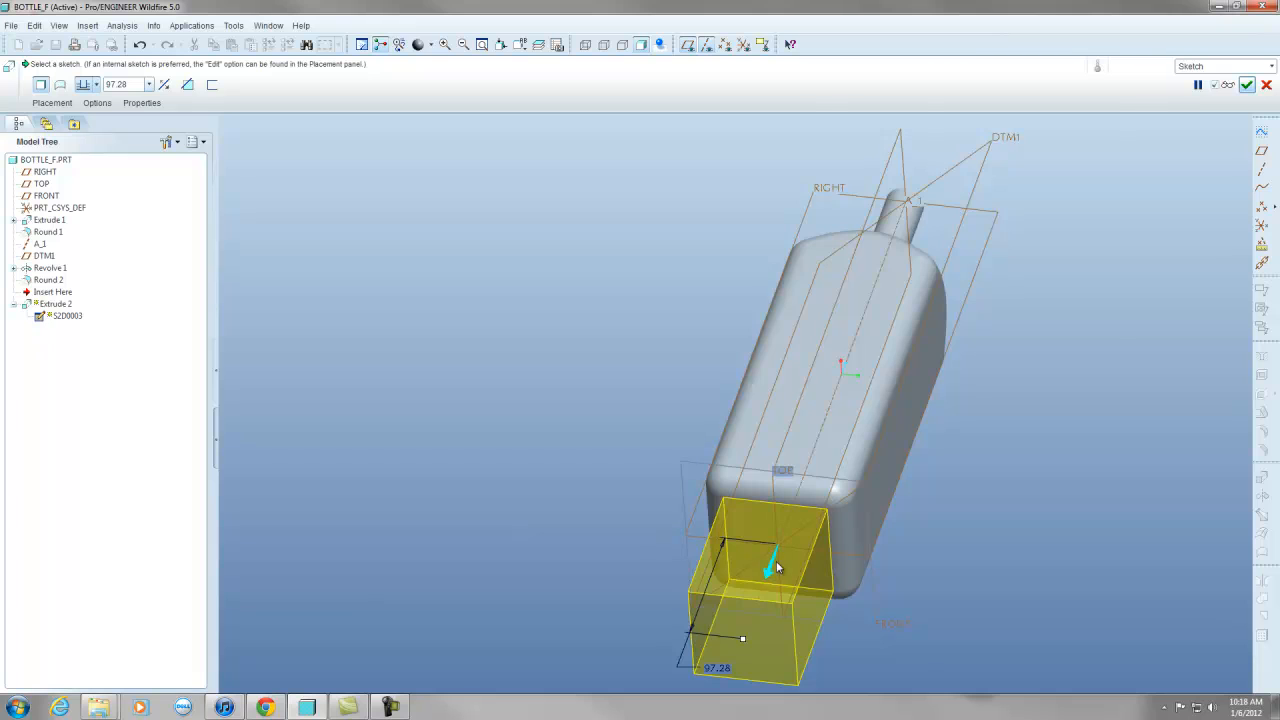
click(777, 567)
middle_drag(778, 565, 791, 562)
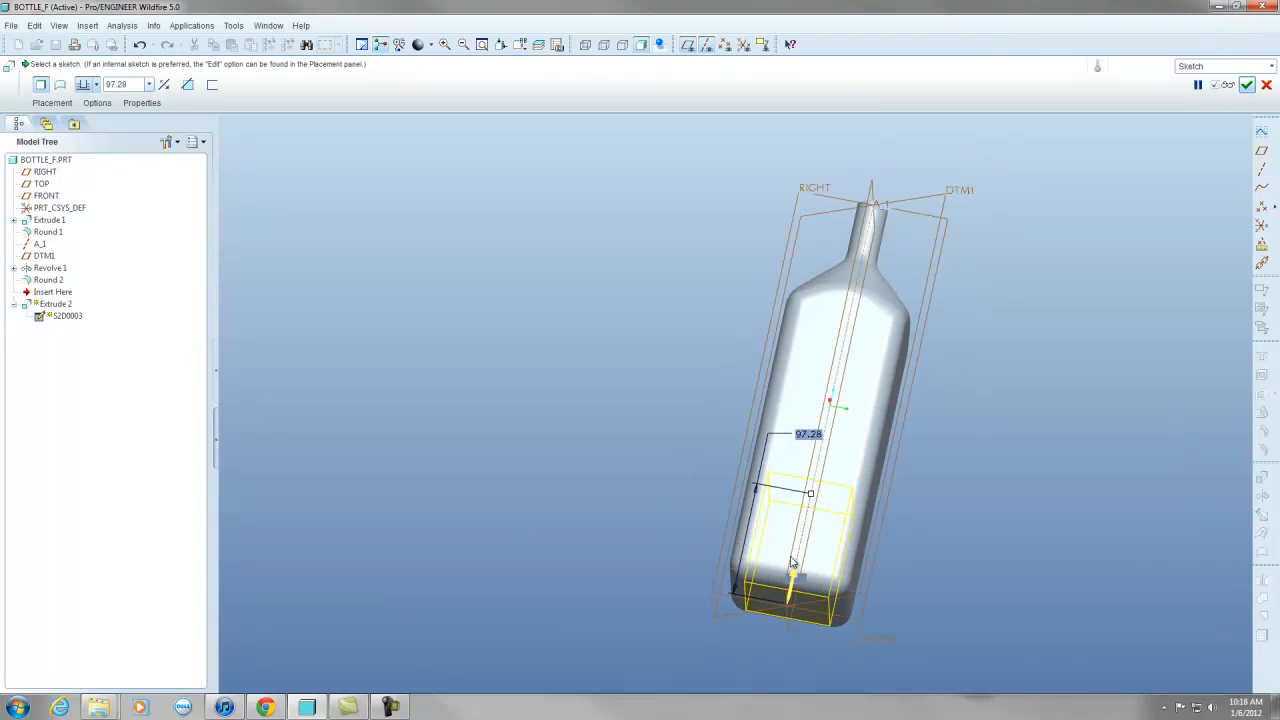
double_click(809, 436)
text(15)
key(Return)
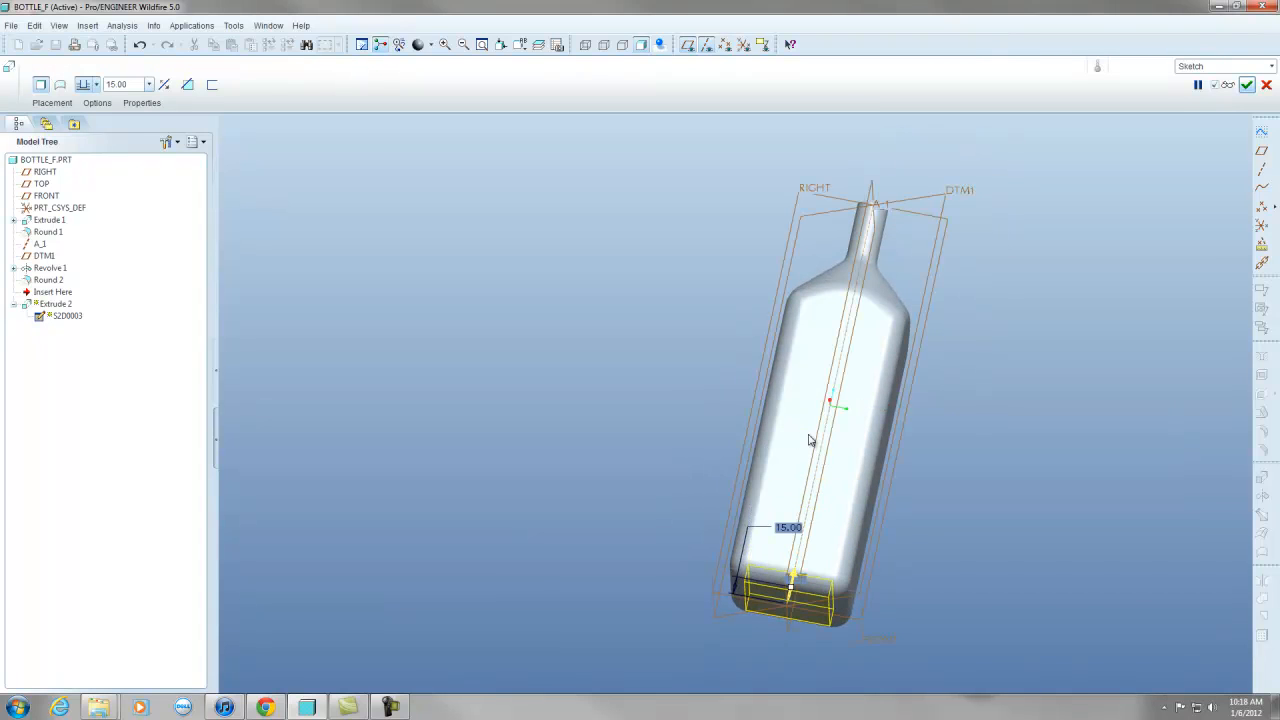
click(187, 84)
click(1247, 84)
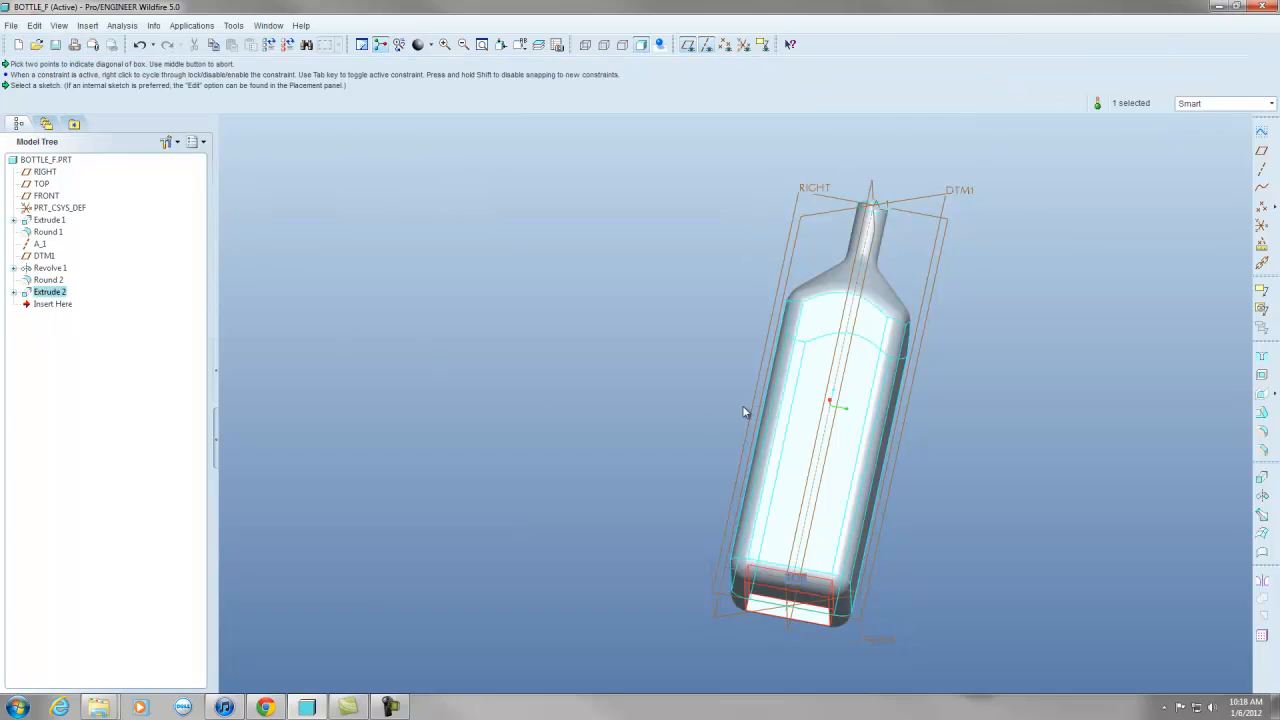
Reduce the depth of the square recess in the bottle's base and regenerate the model.
middle_drag(742, 405, 783, 366)
scroll(906, 331, up, 5)
double_click(717, 340)
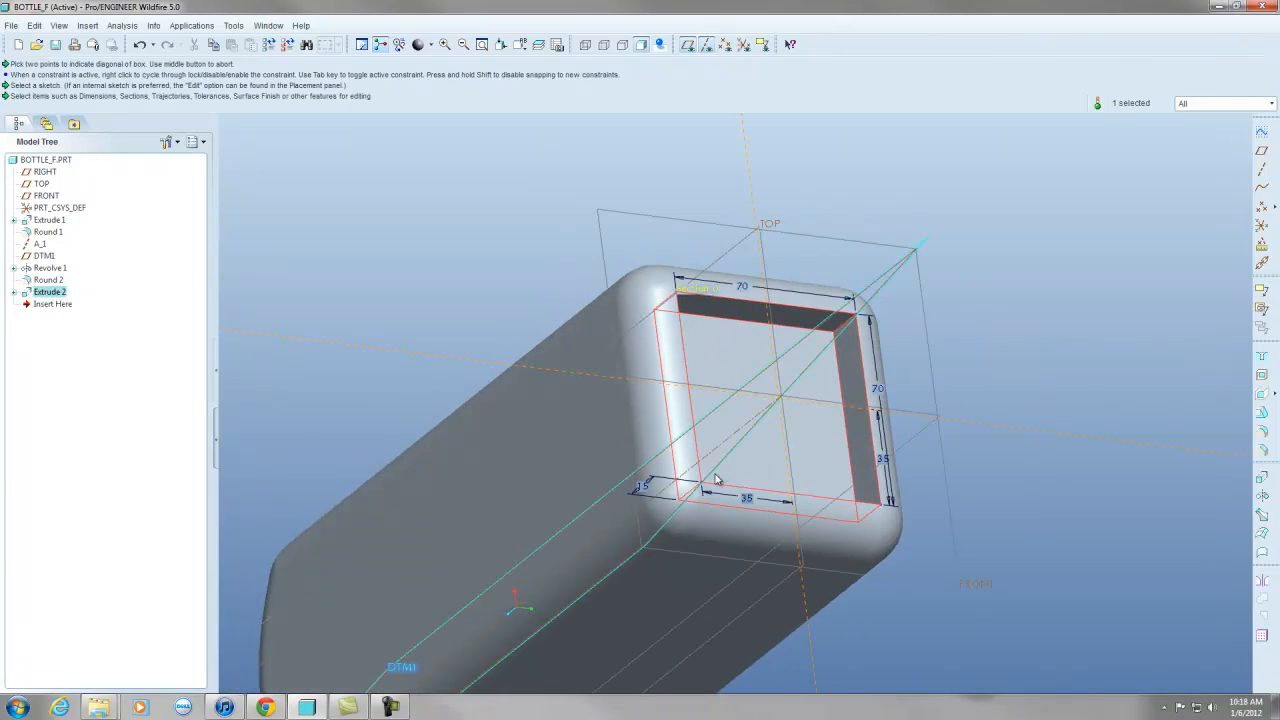
double_click(644, 488)
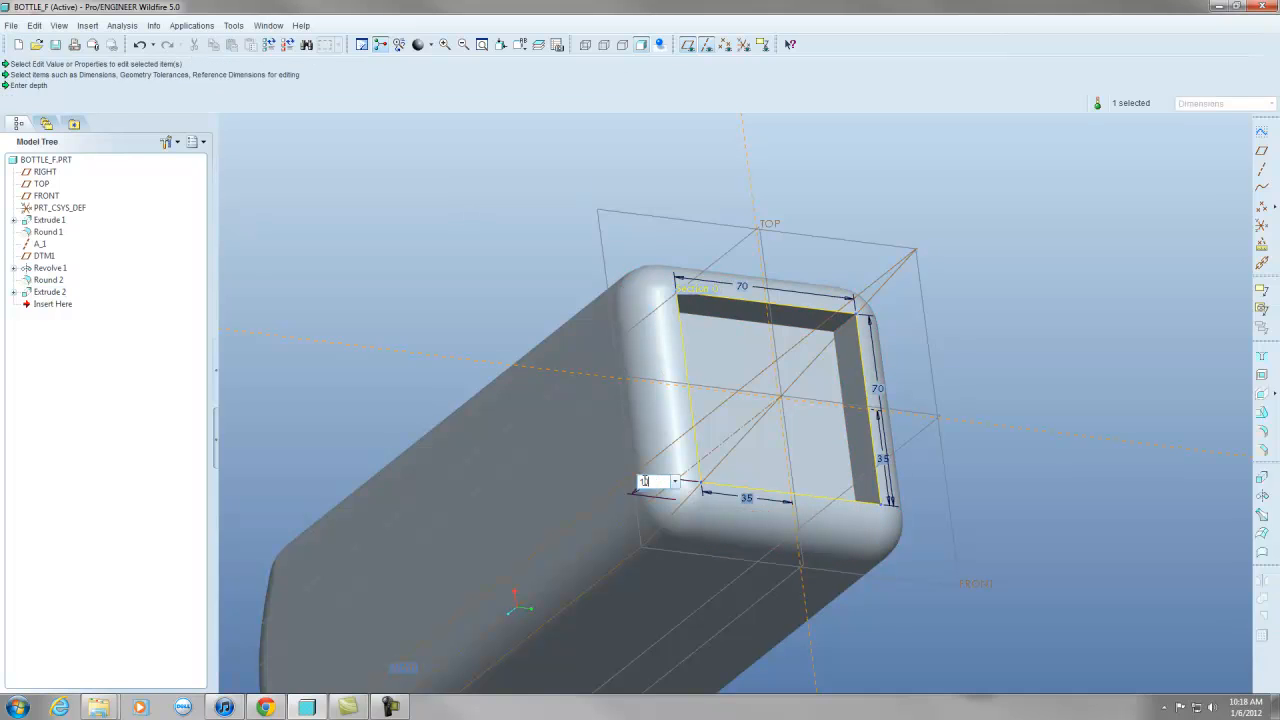
key(Return)
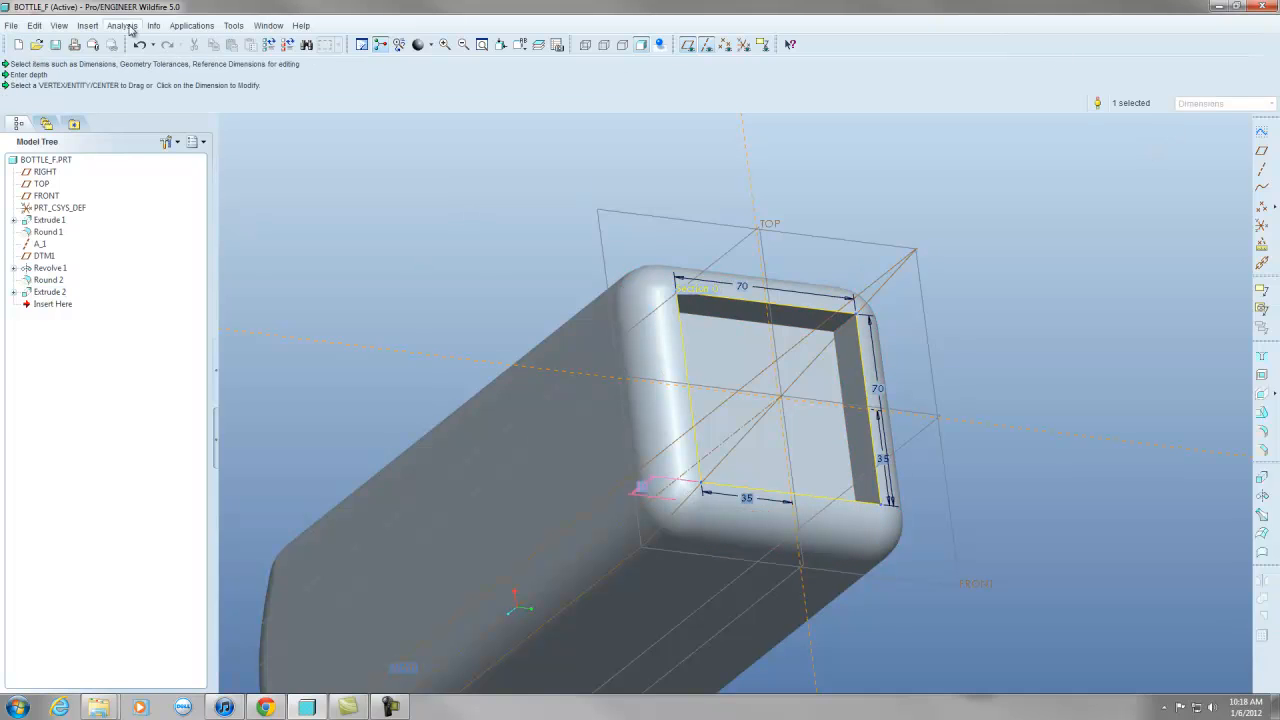
click(268, 44)
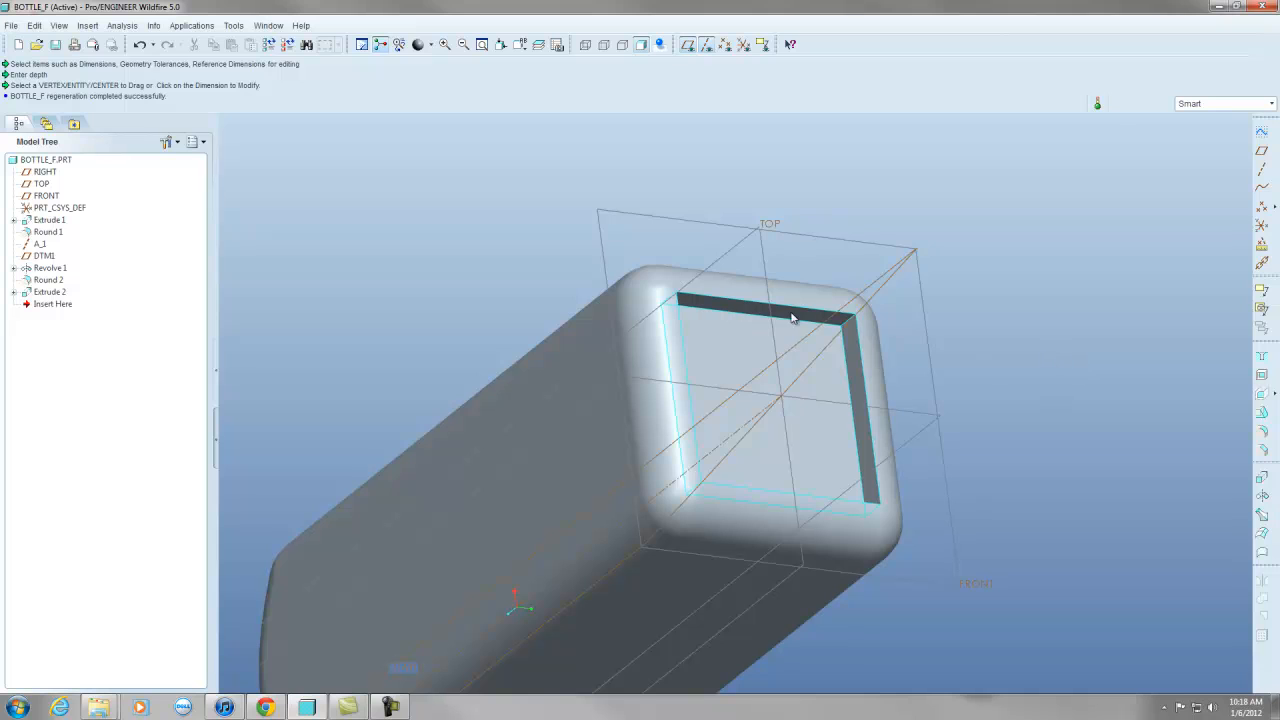
Start a round on two of the vertical corner edges inside the base recess.
click(1262, 452)
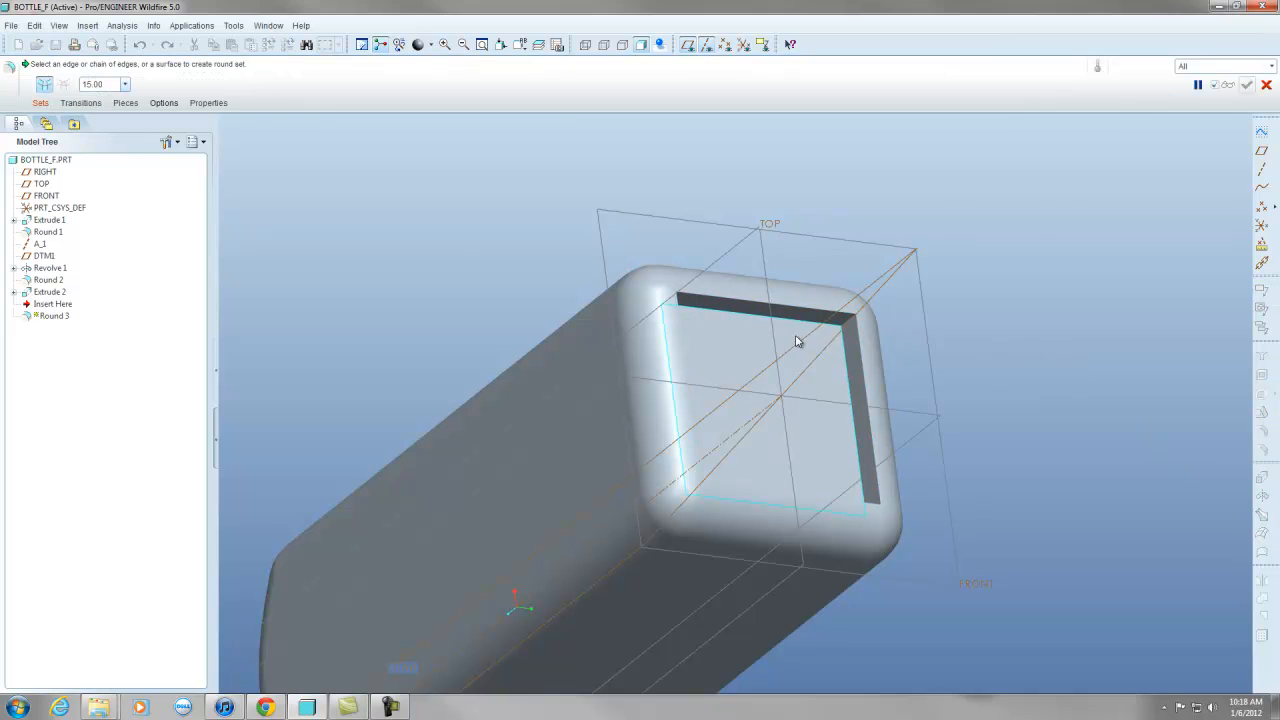
scroll(800, 330, up, 3)
click(853, 297)
scroll(897, 293, down, 5)
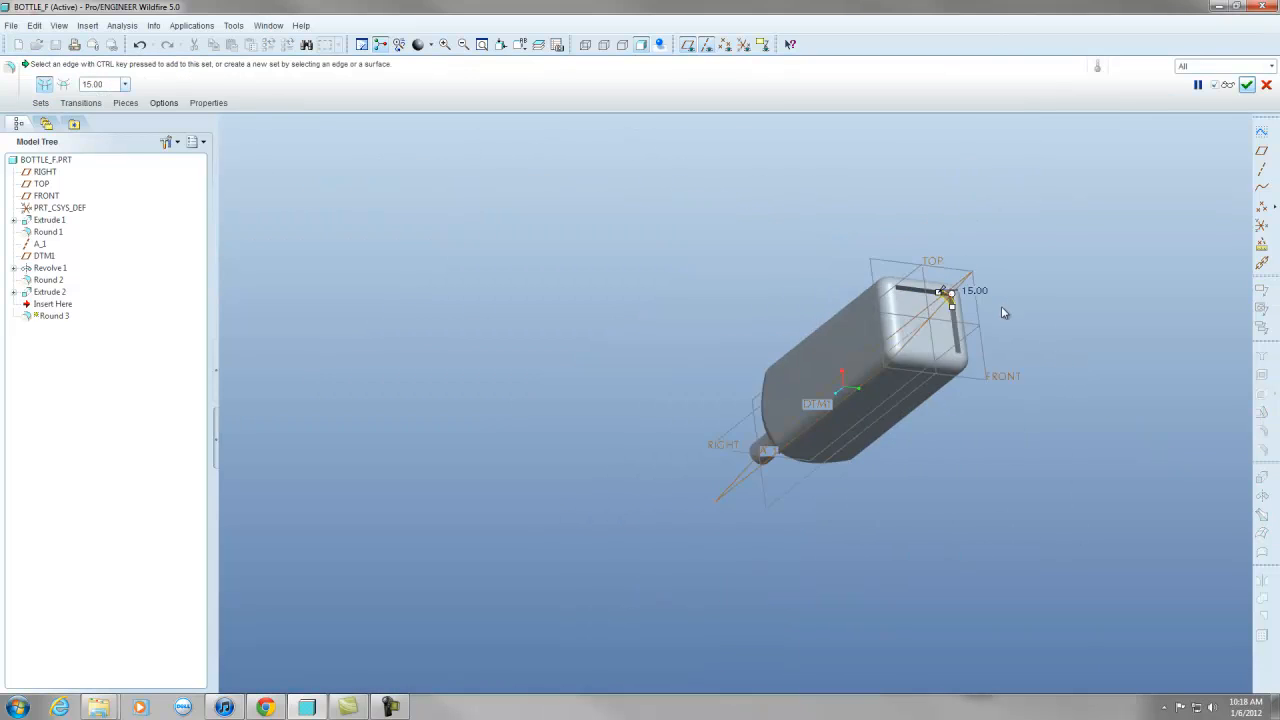
middle_drag(1001, 306, 937, 308)
scroll(826, 306, up, 4)
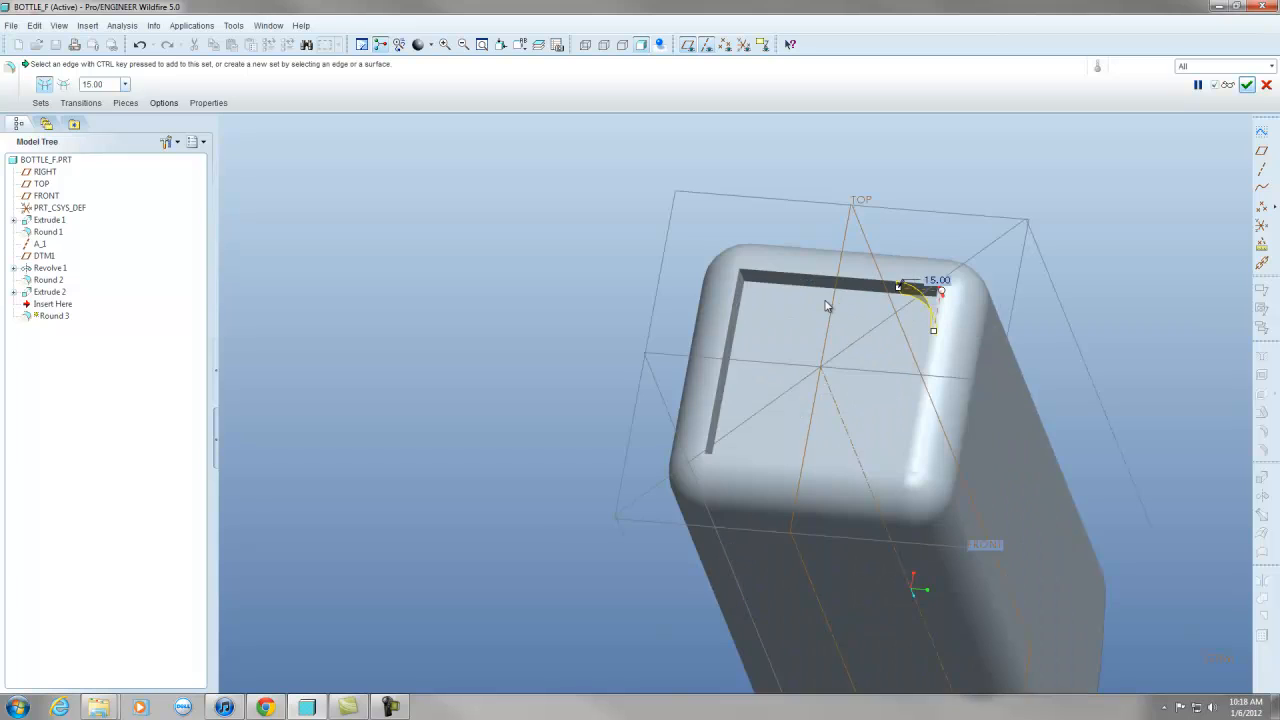
ctrl+click(744, 282)
Add the recess's two remaining vertical corner edges to the same round set.
scroll(812, 281, down, 4)
middle_drag(816, 282, 780, 353)
scroll(738, 435, up, 6)
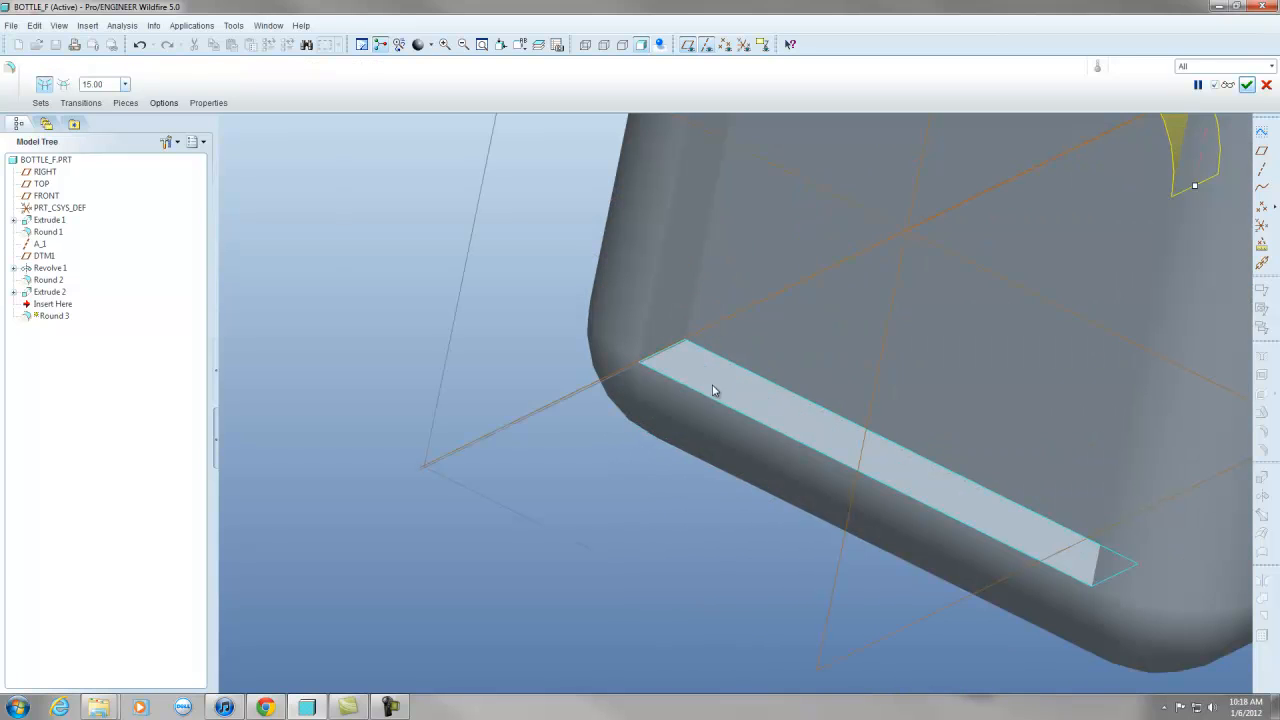
ctrl+click(666, 350)
scroll(607, 357, down, 6)
middle_drag(662, 369, 702, 393)
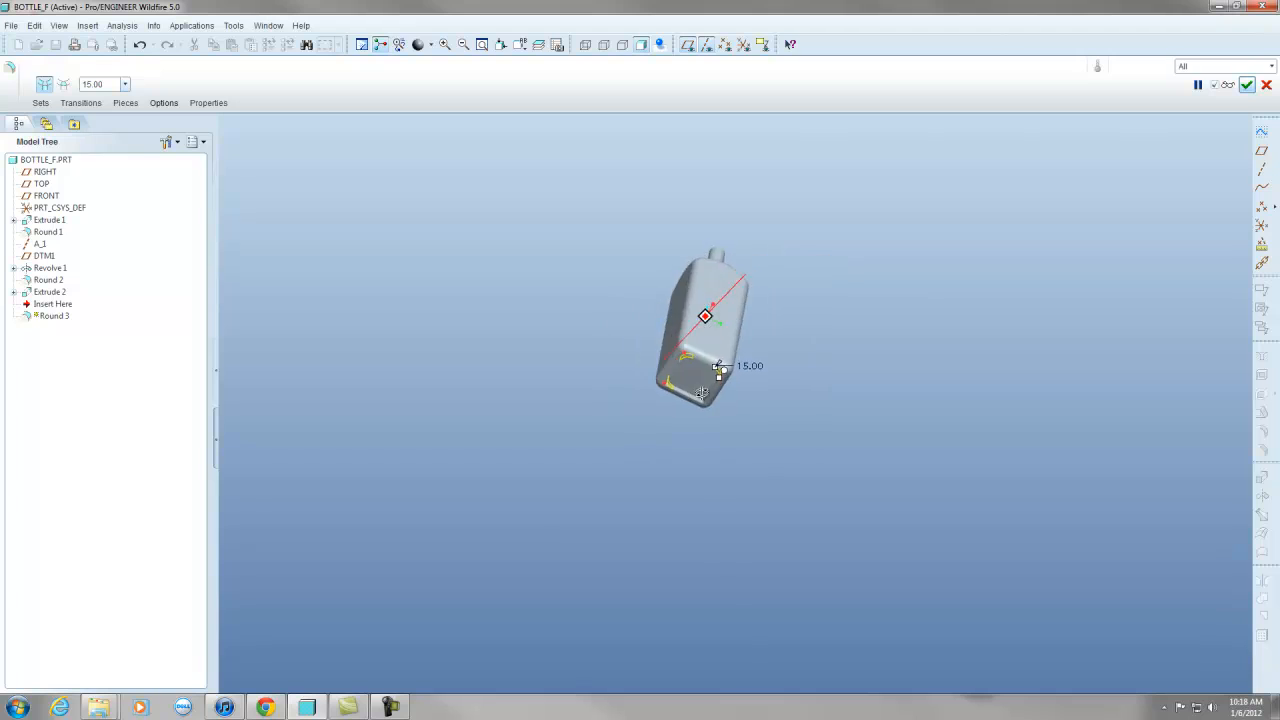
scroll(702, 393, up, 10)
ctrl+click(728, 410)
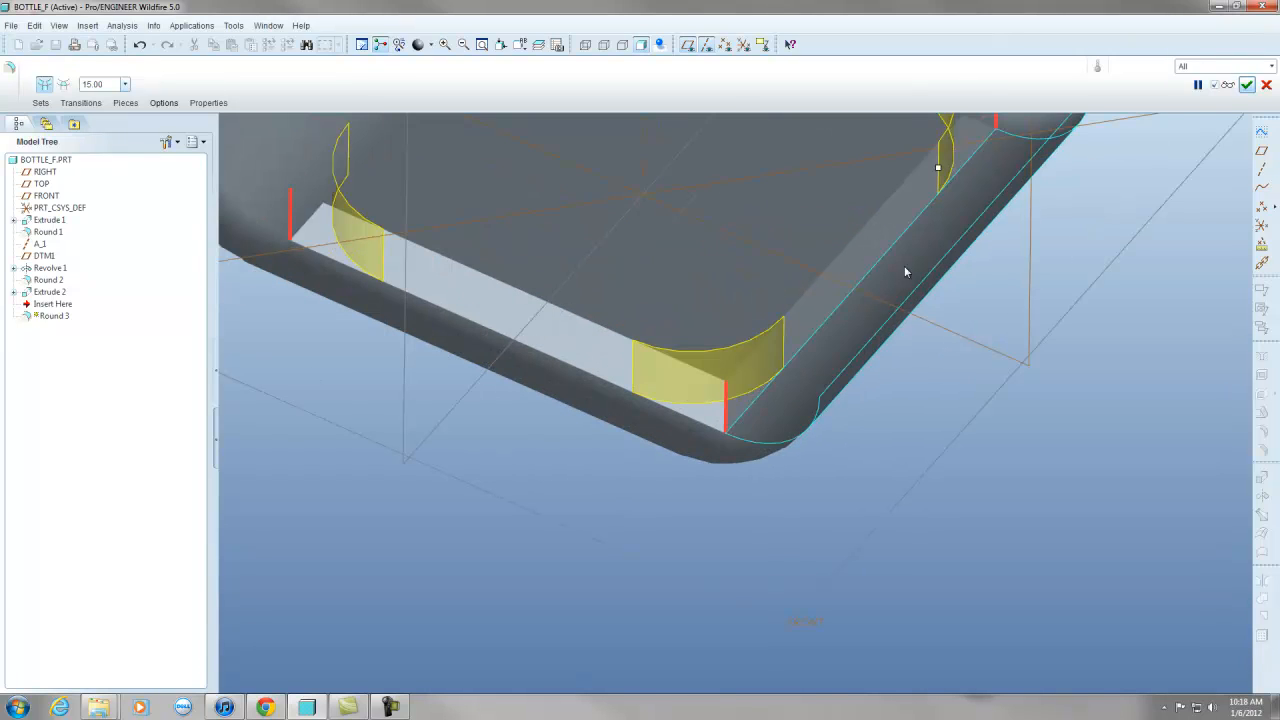
Set the recess corner radius to 20 and complete the round.
scroll(744, 425, down, 5)
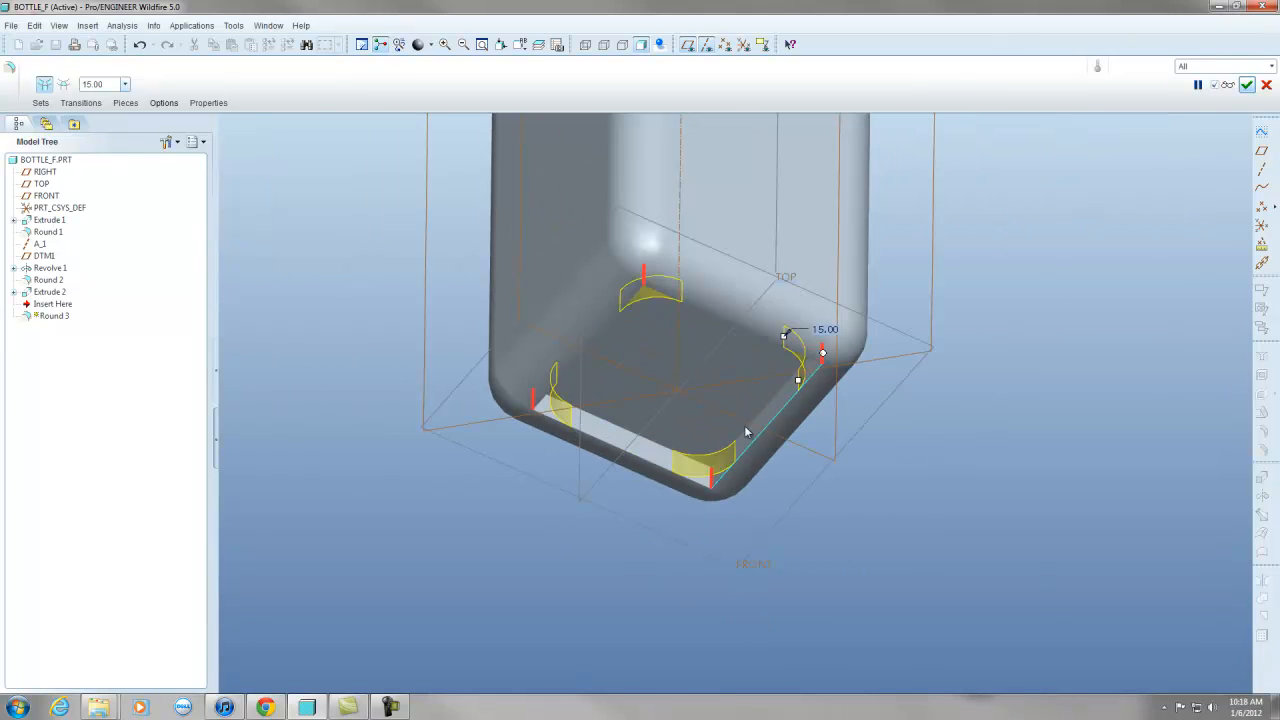
double_click(829, 330)
text(20)
key(Return)
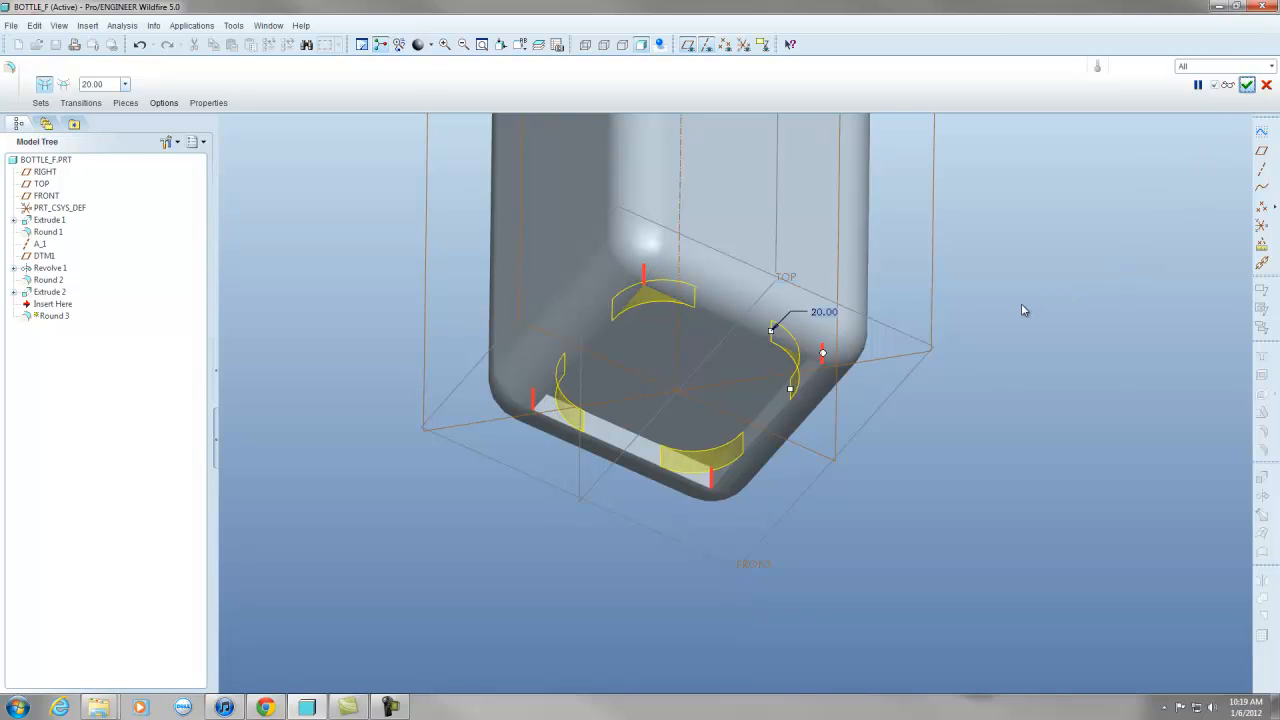
click(1246, 84)
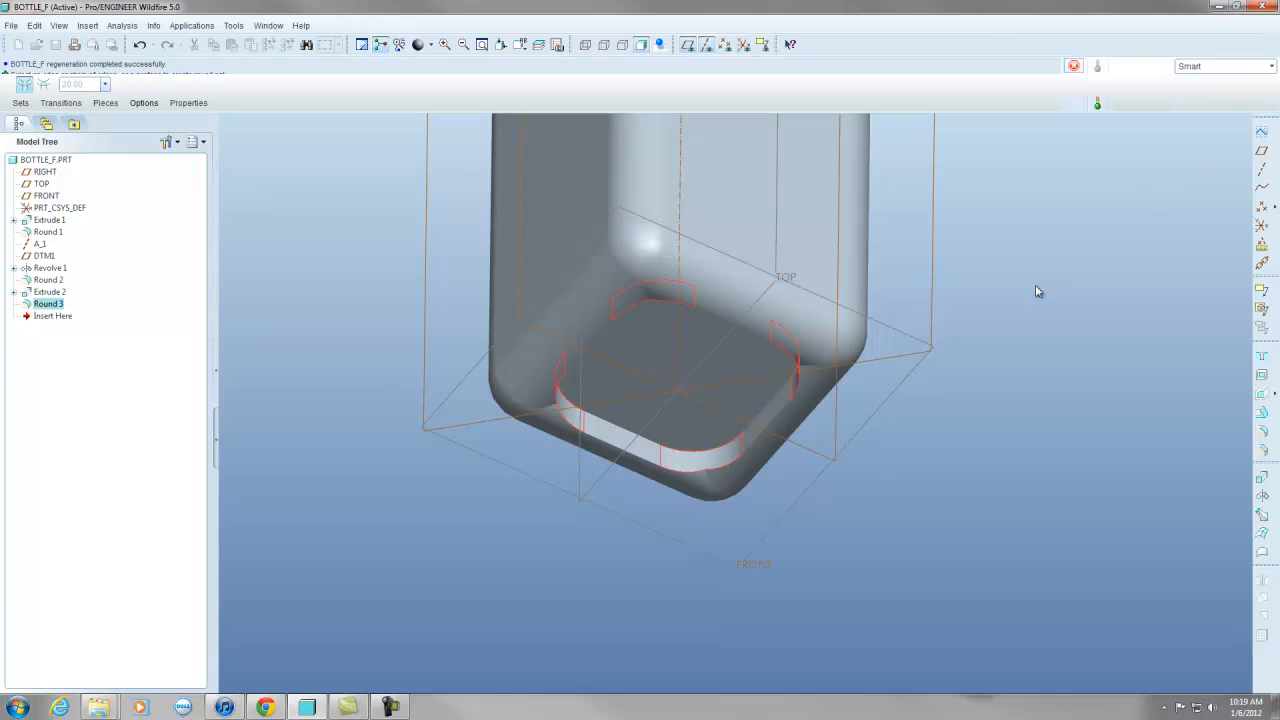
Set the radius of the base recess's vertical corner round to 15 and regenerate the model.
middle_drag(784, 488, 673, 286)
click(862, 321)
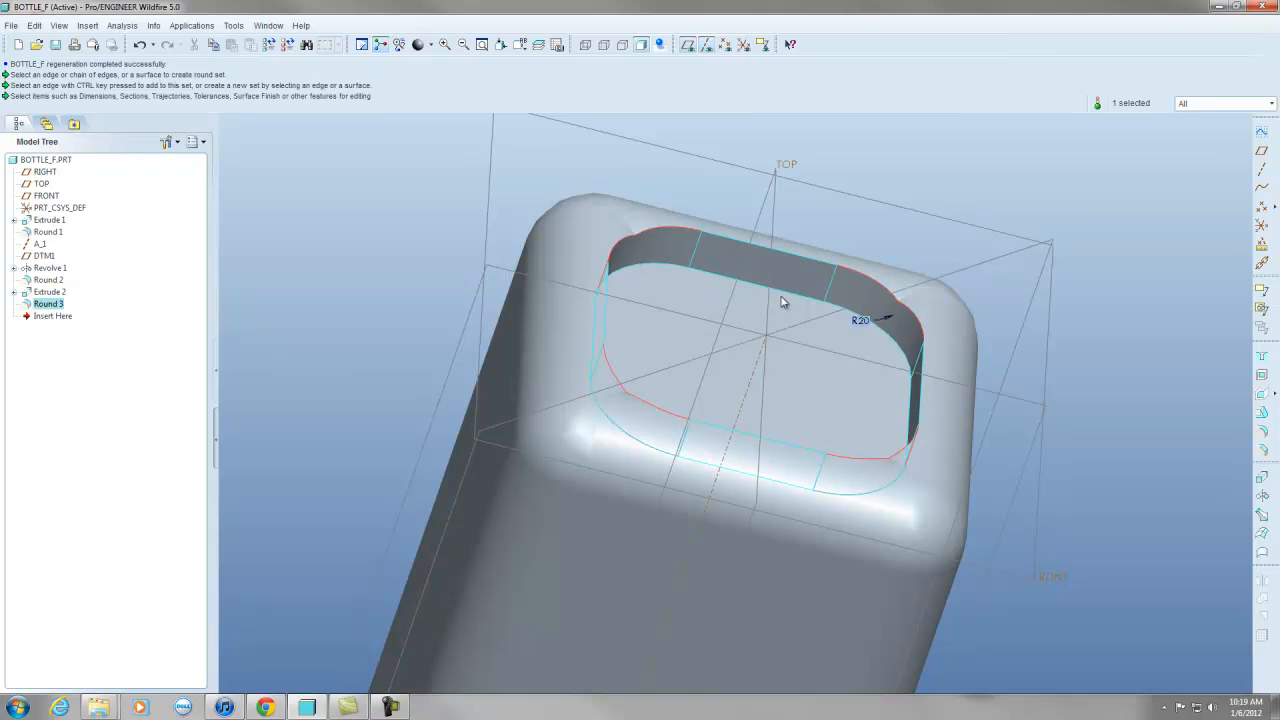
double_click(866, 322)
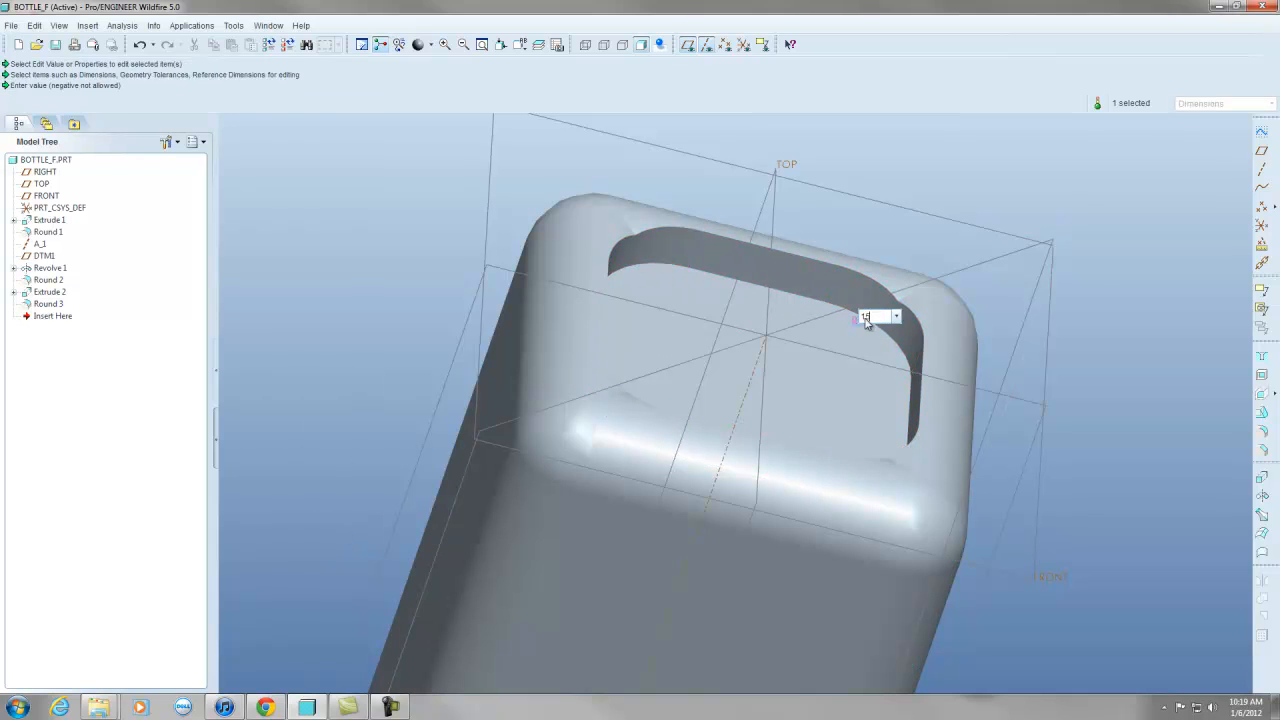
key(Return)
click(269, 45)
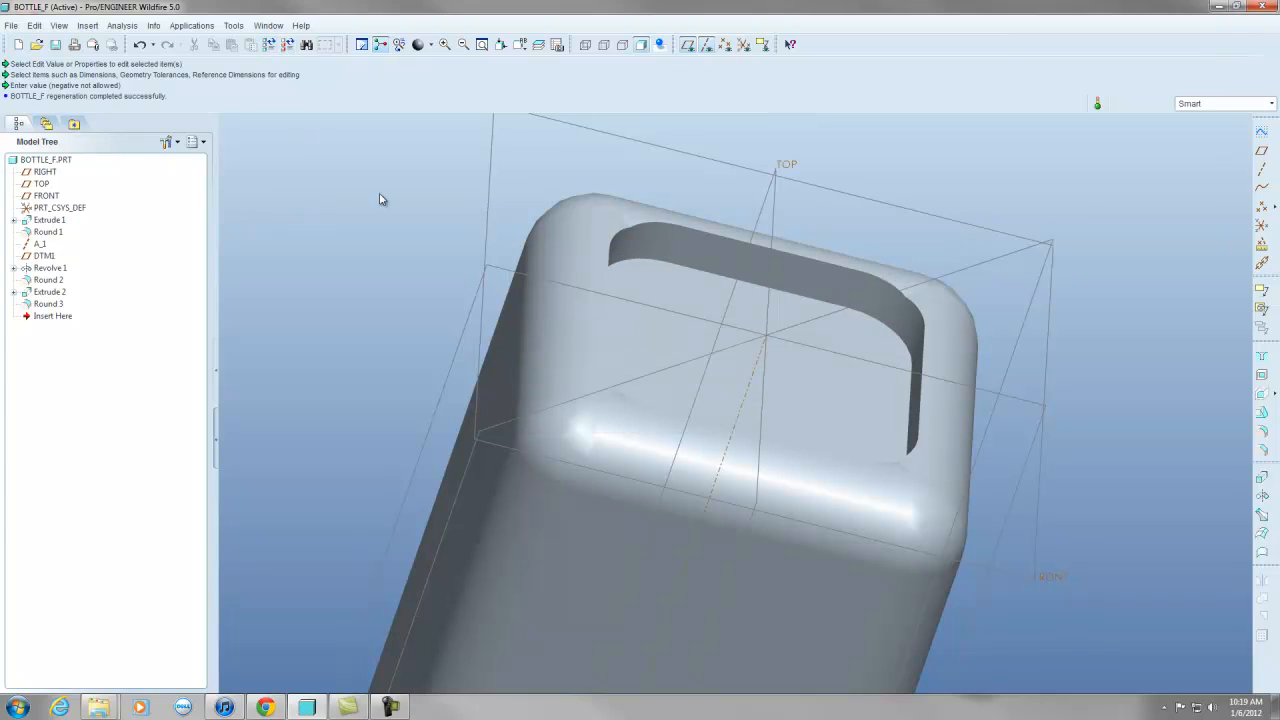
Set the radius of the round along the bottle's outer base edges to 12 and regenerate the model.
double_click(590, 222)
click(790, 217)
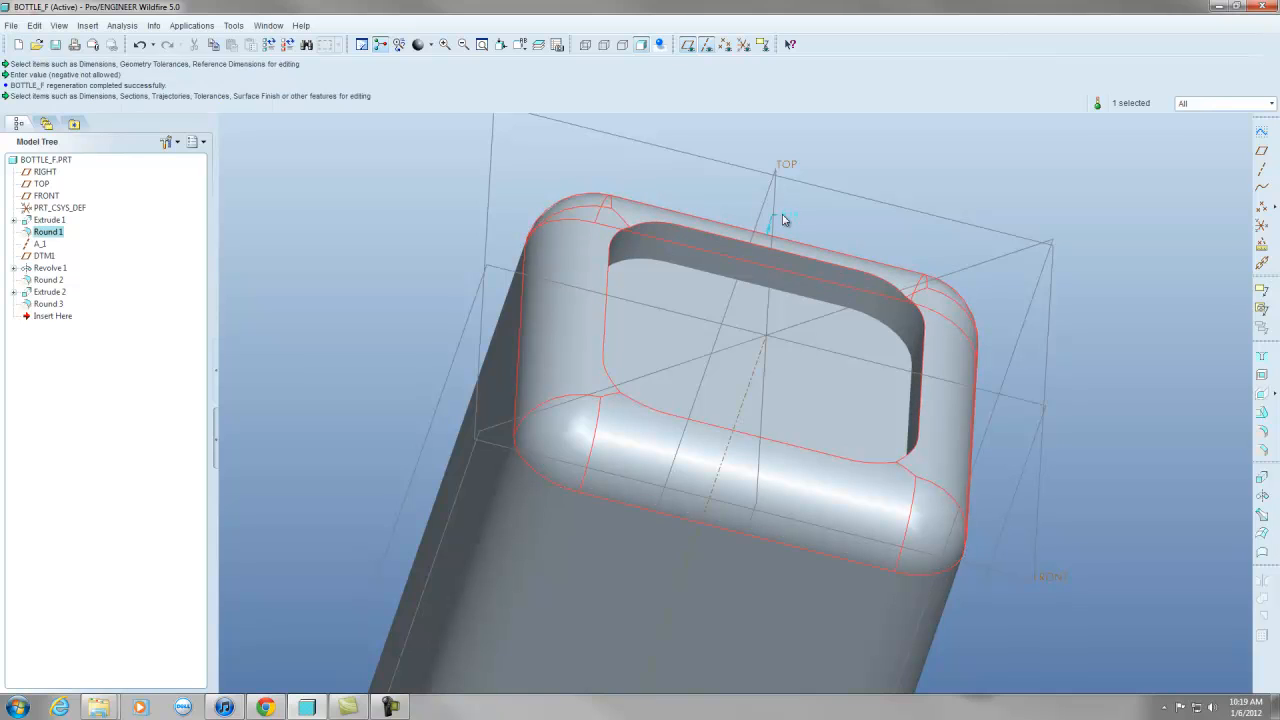
double_click(791, 217)
key(Return)
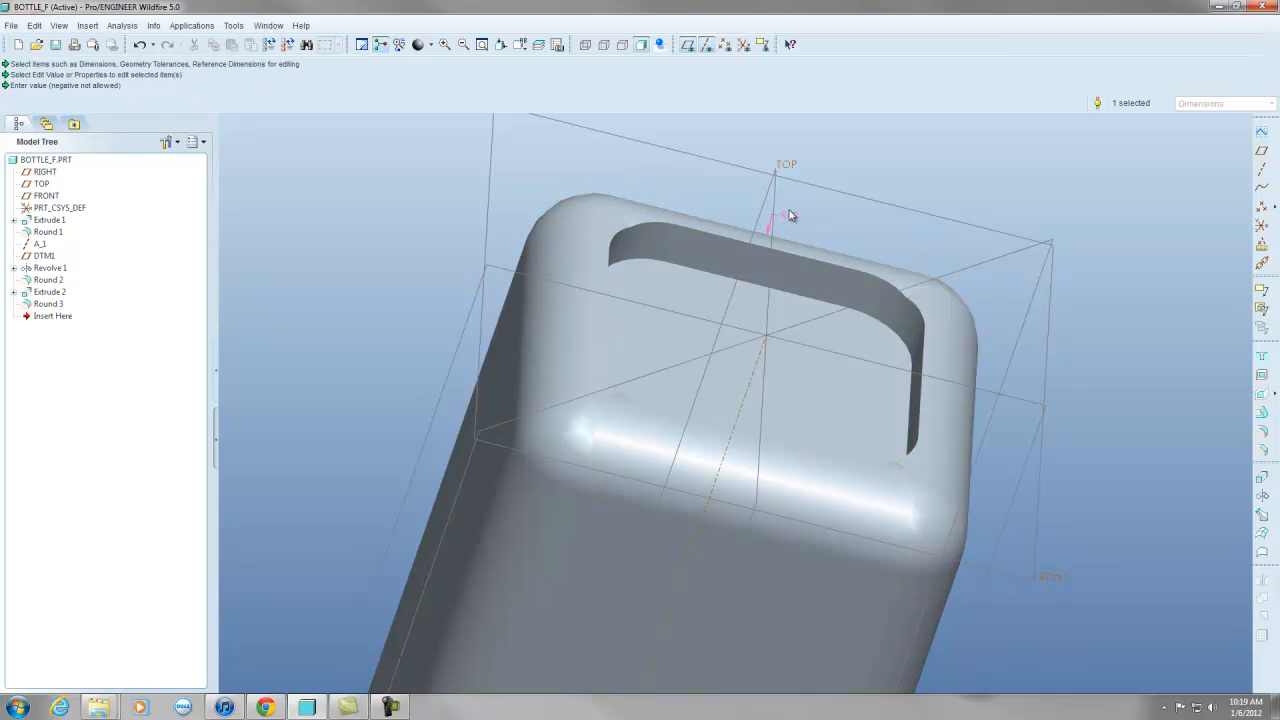
click(271, 46)
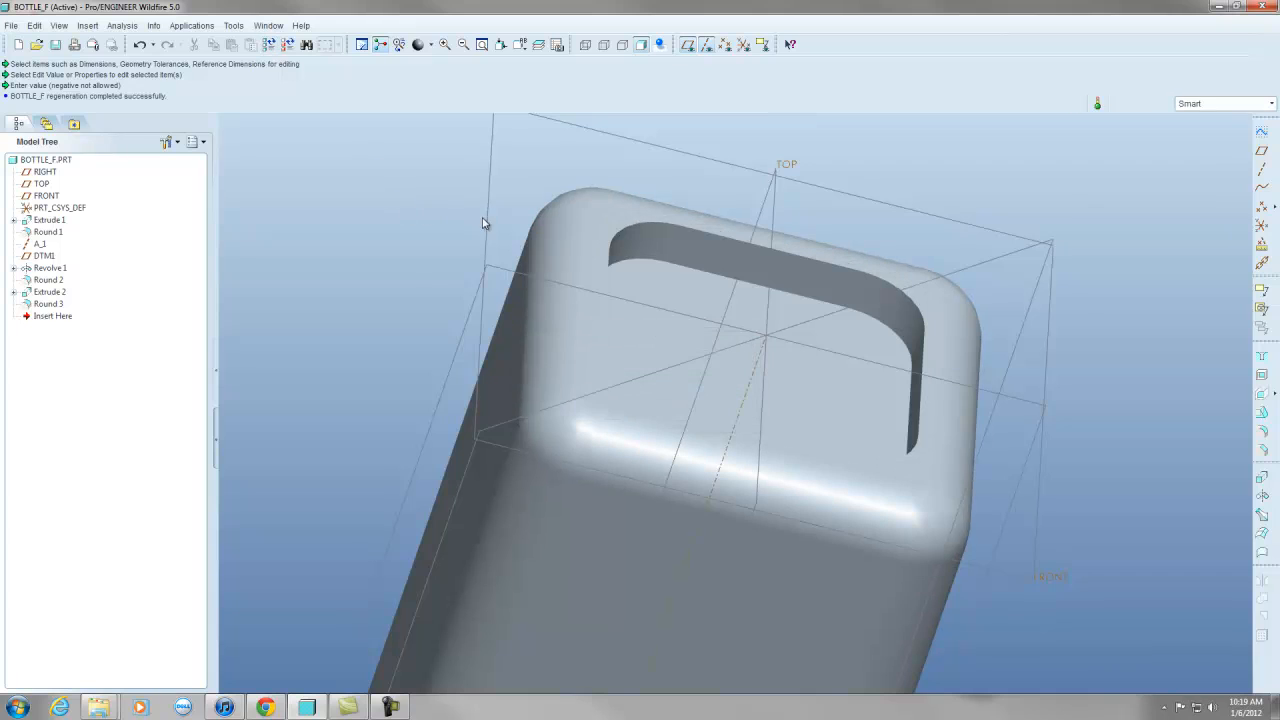
Set the base recess's corner radius back to 20 and regenerate the model.
double_click(651, 237)
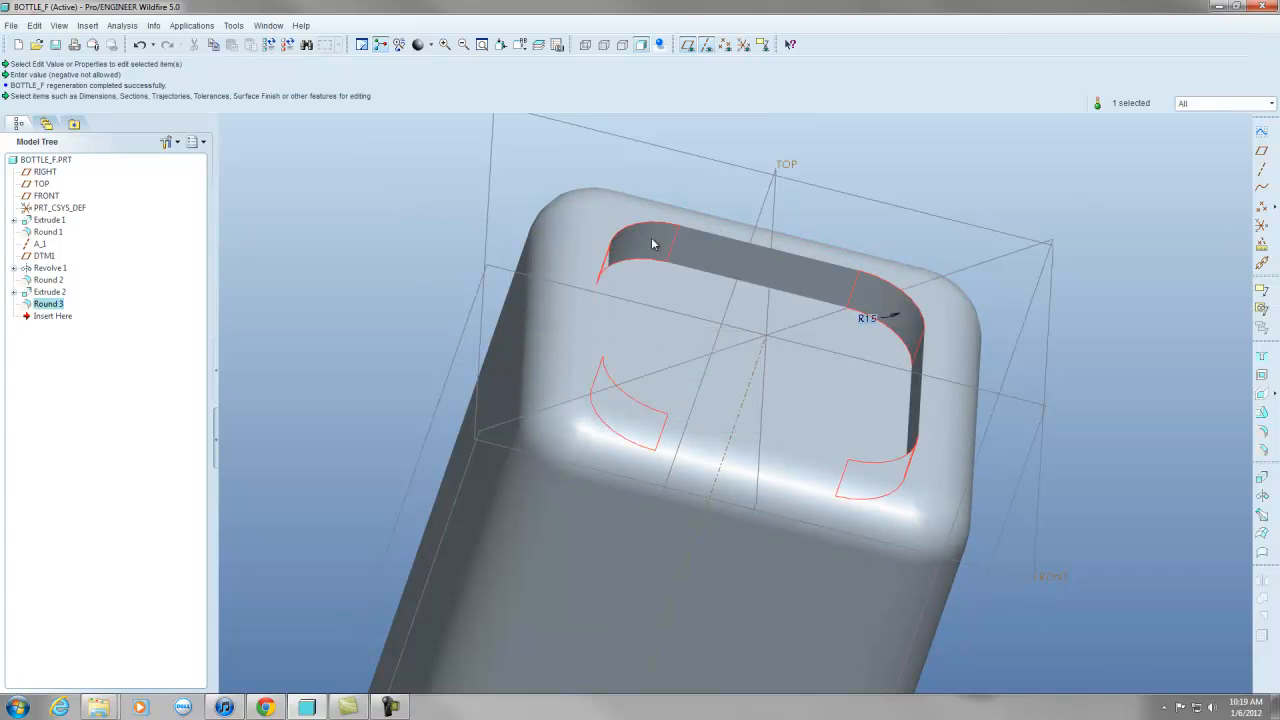
double_click(870, 318)
key(Return)
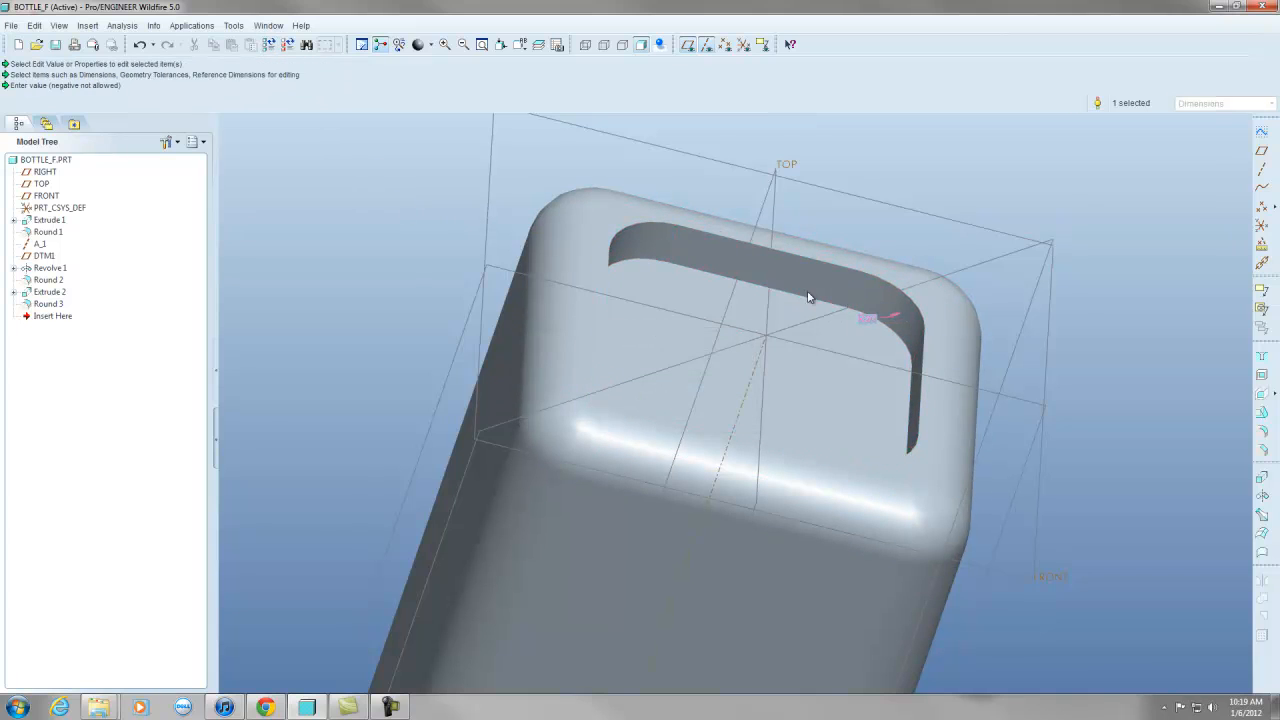
click(268, 45)
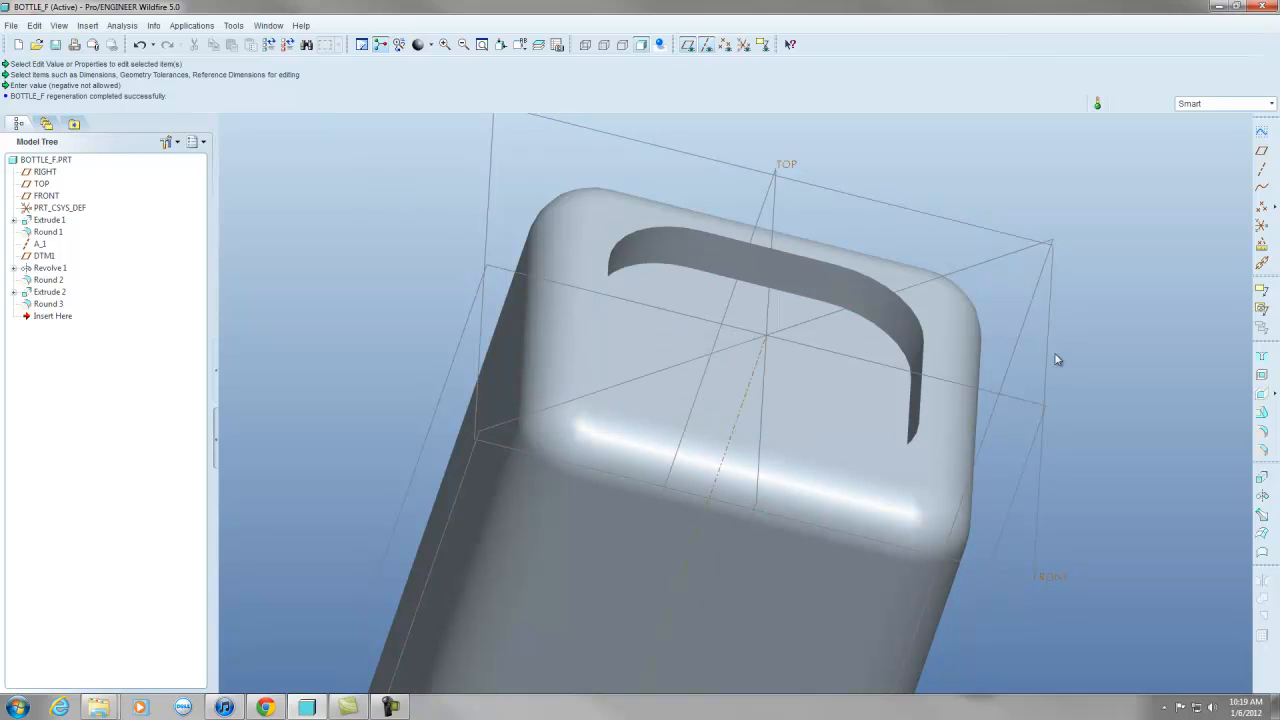
Change the radius of the round along the bottle's outer base edges again and regenerate the model.
double_click(960, 510)
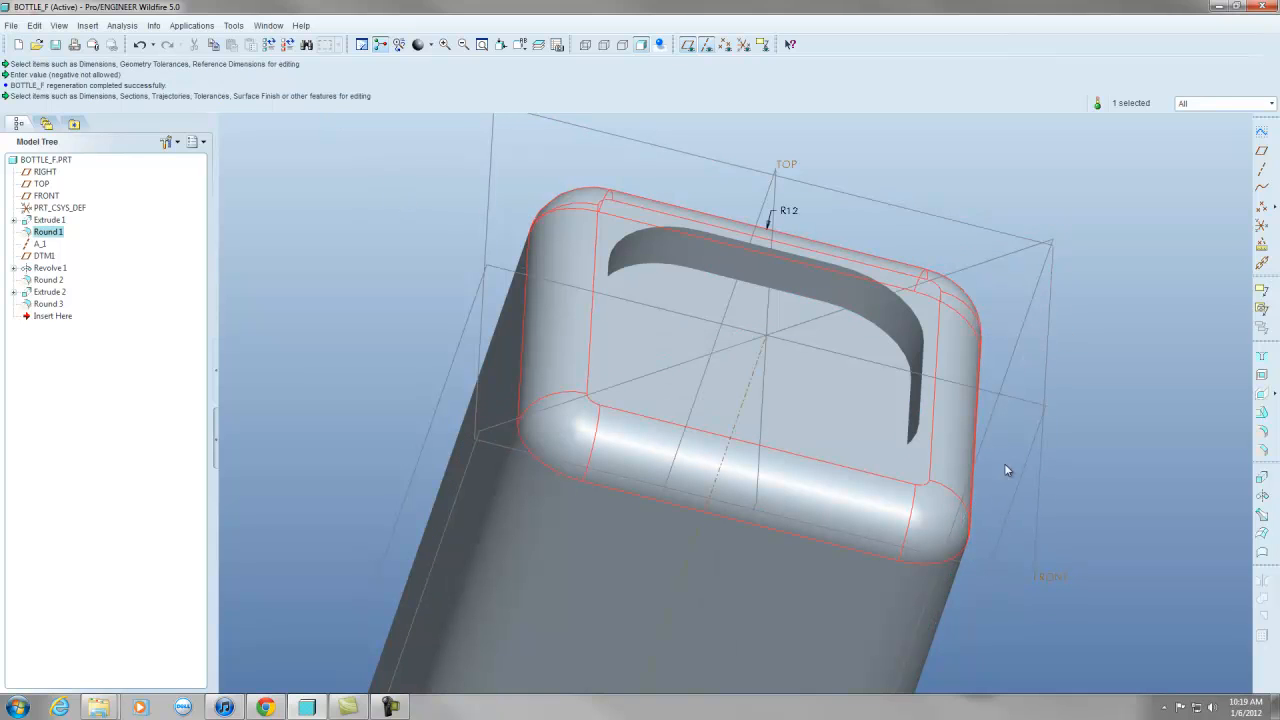
double_click(789, 210)
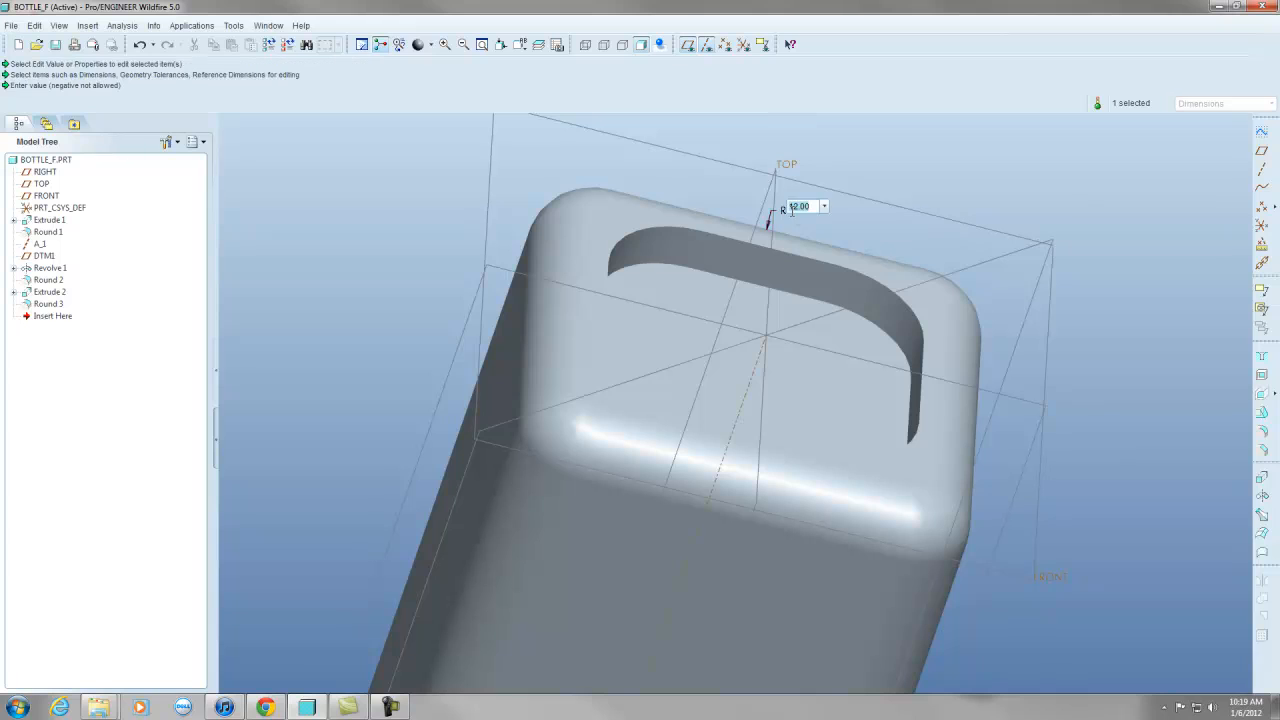
key(Return)
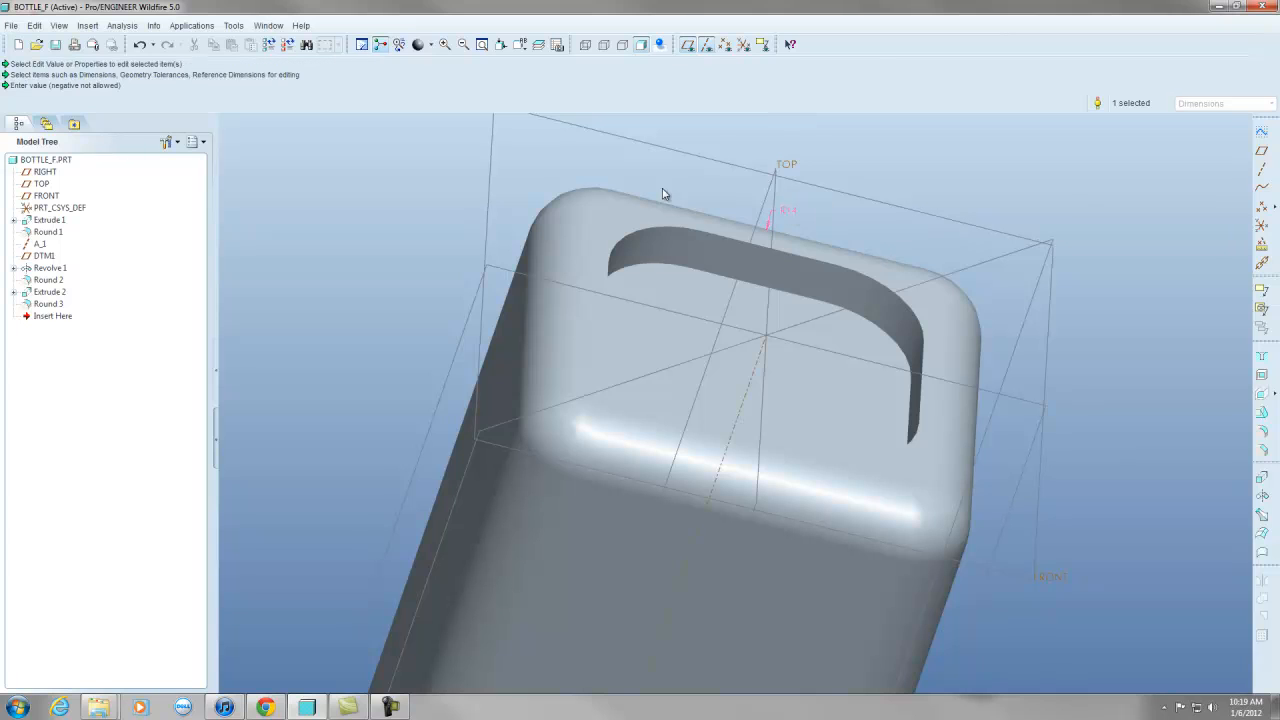
click(271, 45)
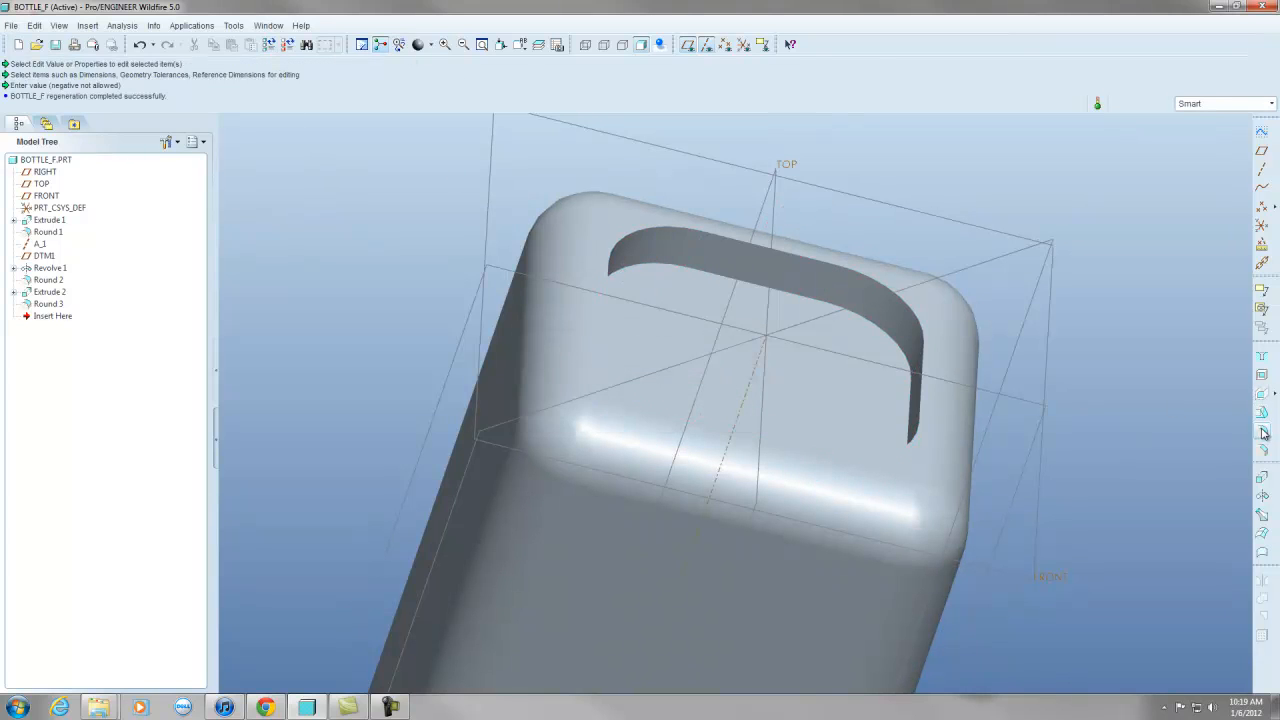
Round the inner floor edge of the base recess with a radius of 15.
click(1263, 432)
click(891, 333)
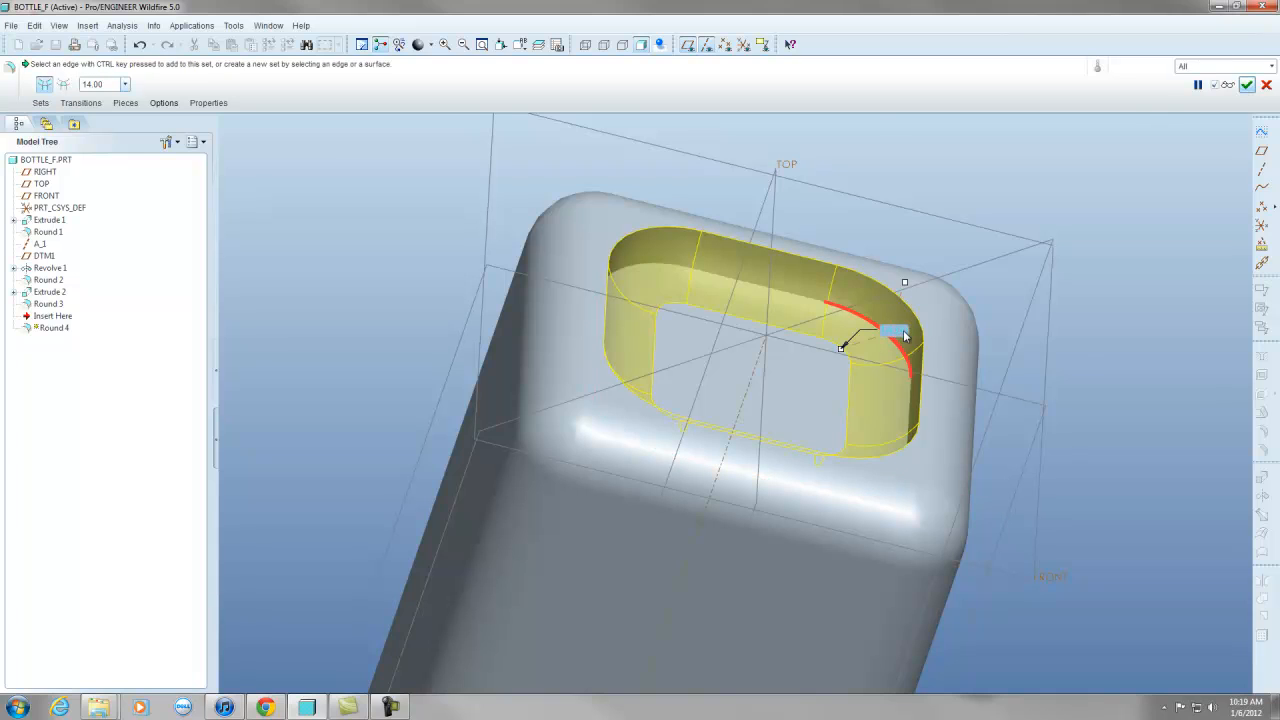
double_click(894, 329)
text(15)
key(Return)
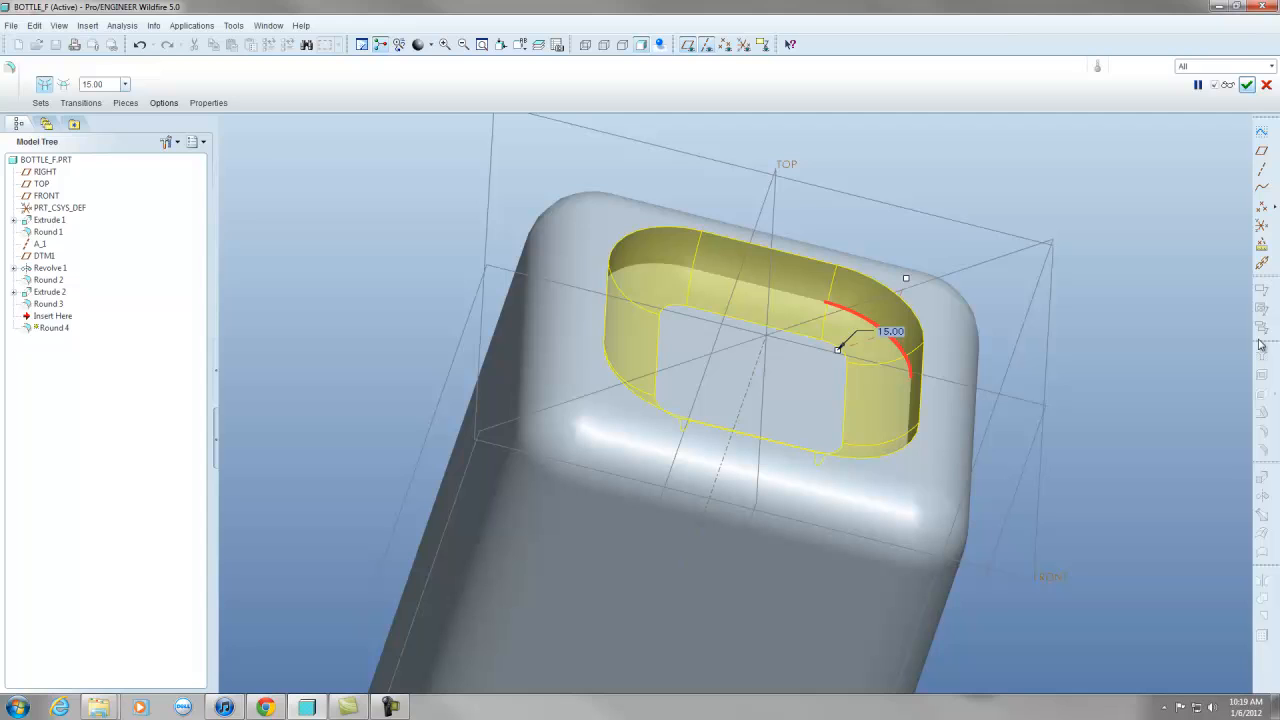
click(1246, 85)
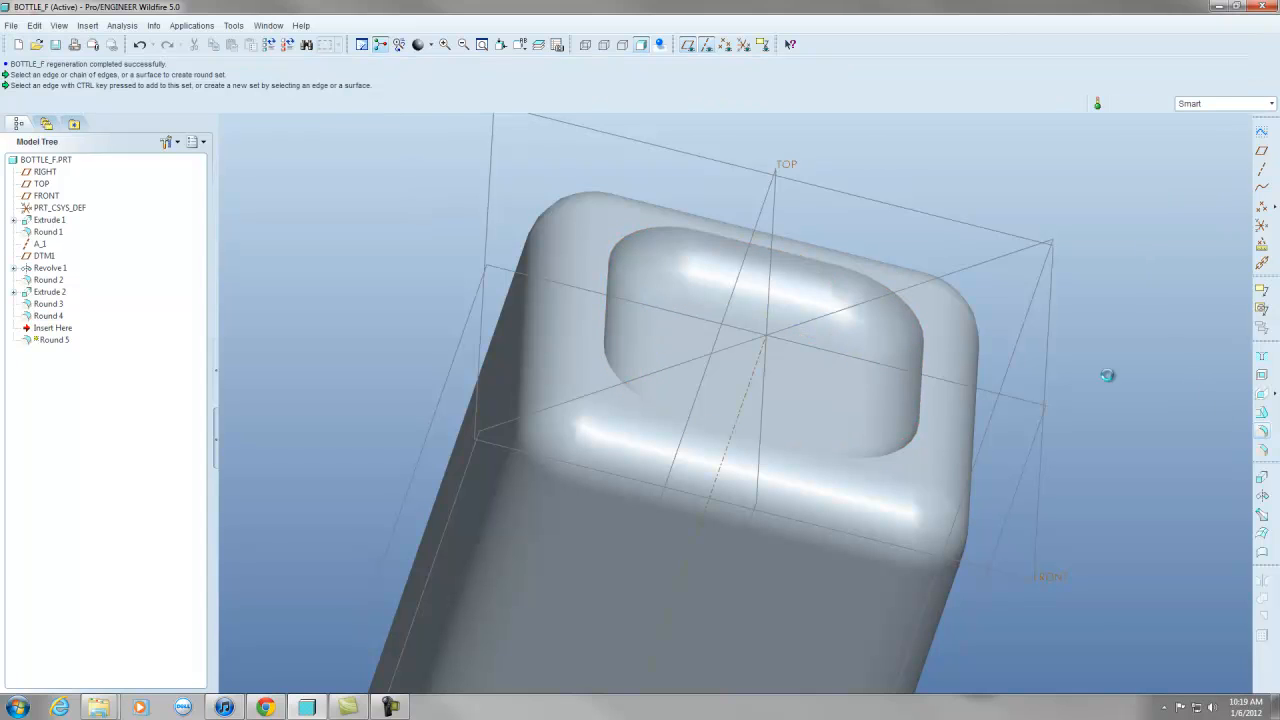
Start a round on the outer rim edge of the base recess with a radius of 3.
click(910, 311)
double_click(988, 265)
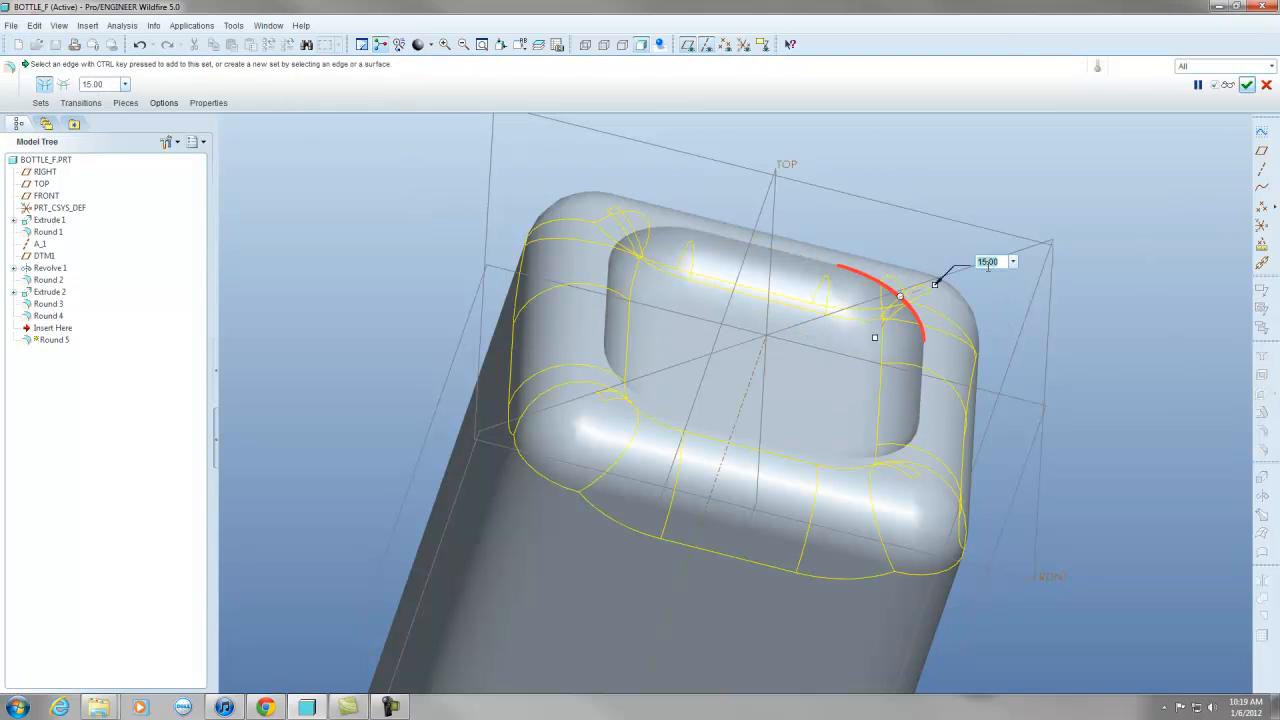
text(3)
key(Return)
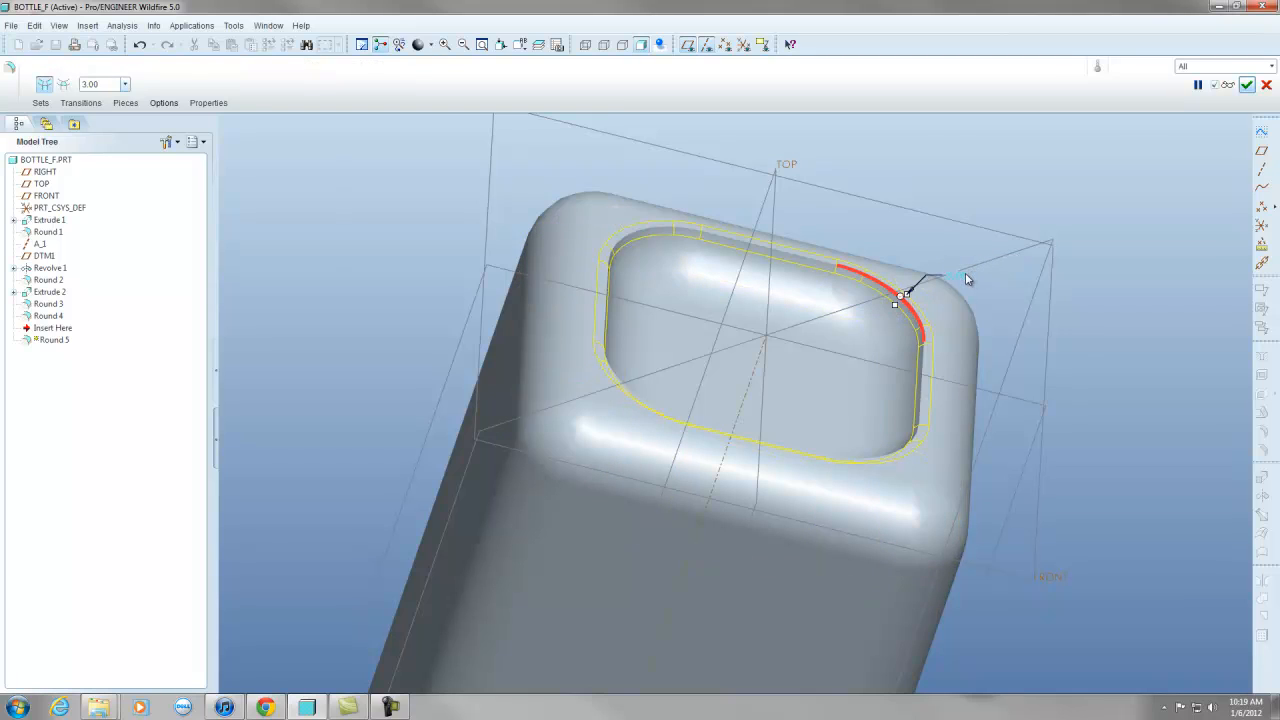
Try radii of 5 and 4 for the recess rim round.
double_click(966, 275)
key(Return)
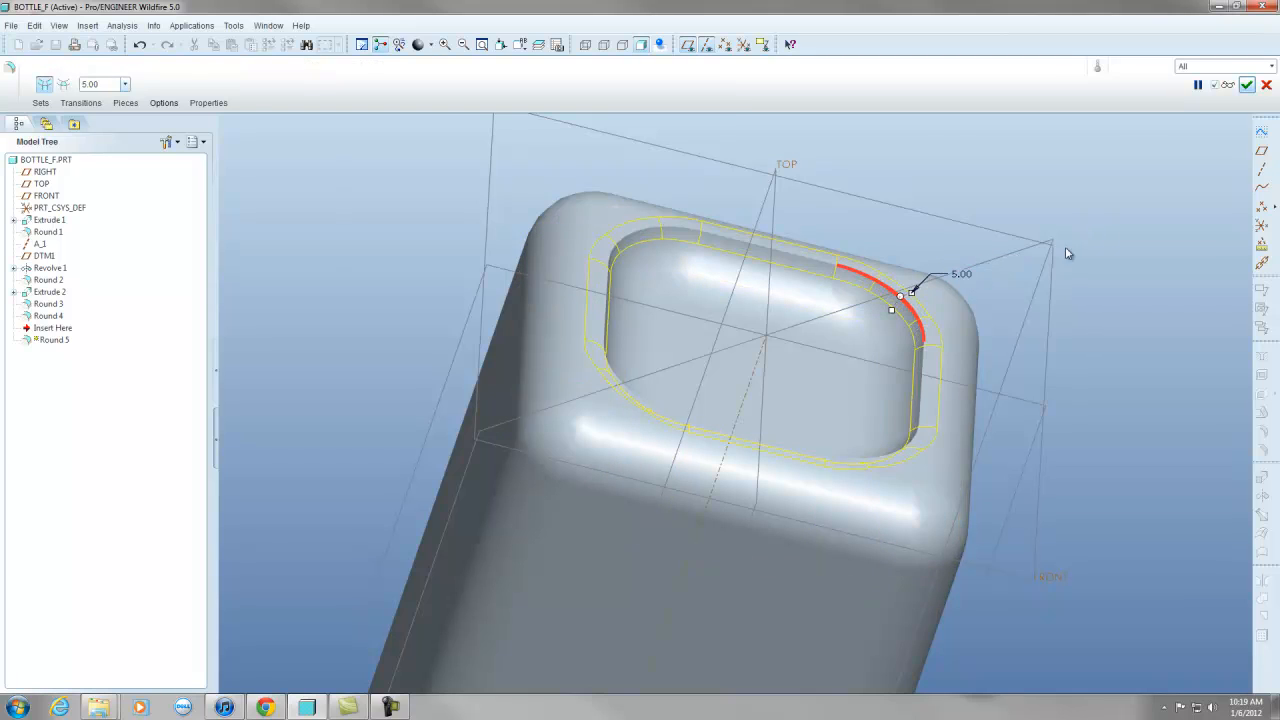
double_click(966, 277)
text(4)
key(Return)
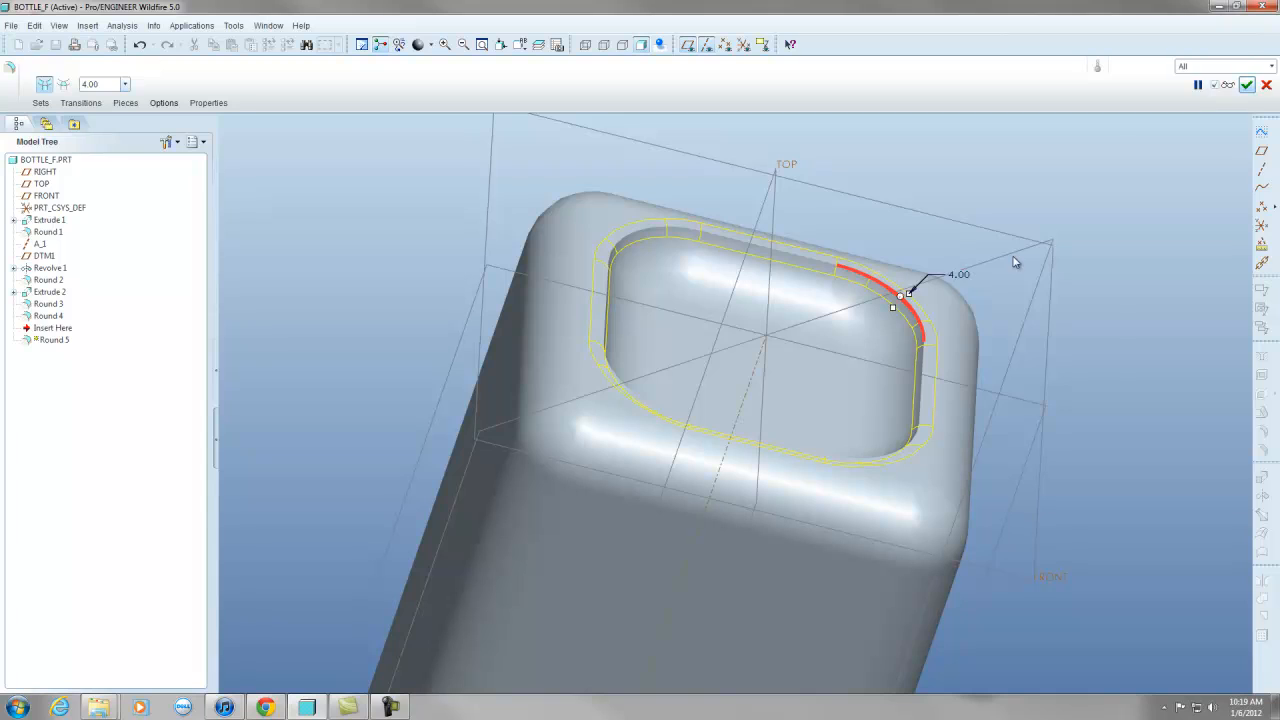
Set the recess rim round's radius to 3 and complete the round.
double_click(966, 279)
text(3)
key(Return)
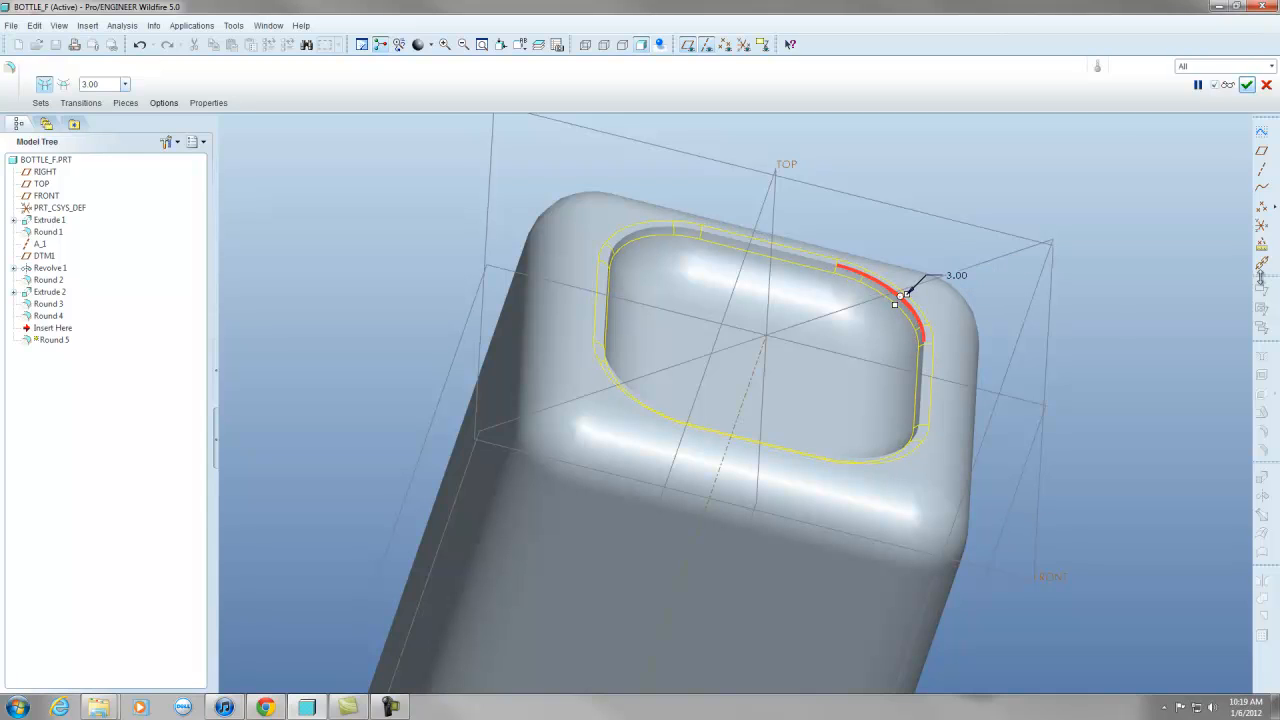
click(1250, 89)
click(1091, 272)
Increase the radius of the finished recess rim round and regenerate the model.
scroll(857, 371, up, 6)
middle_drag(857, 371, 875, 391)
scroll(866, 392, down, 6)
double_click(970, 346)
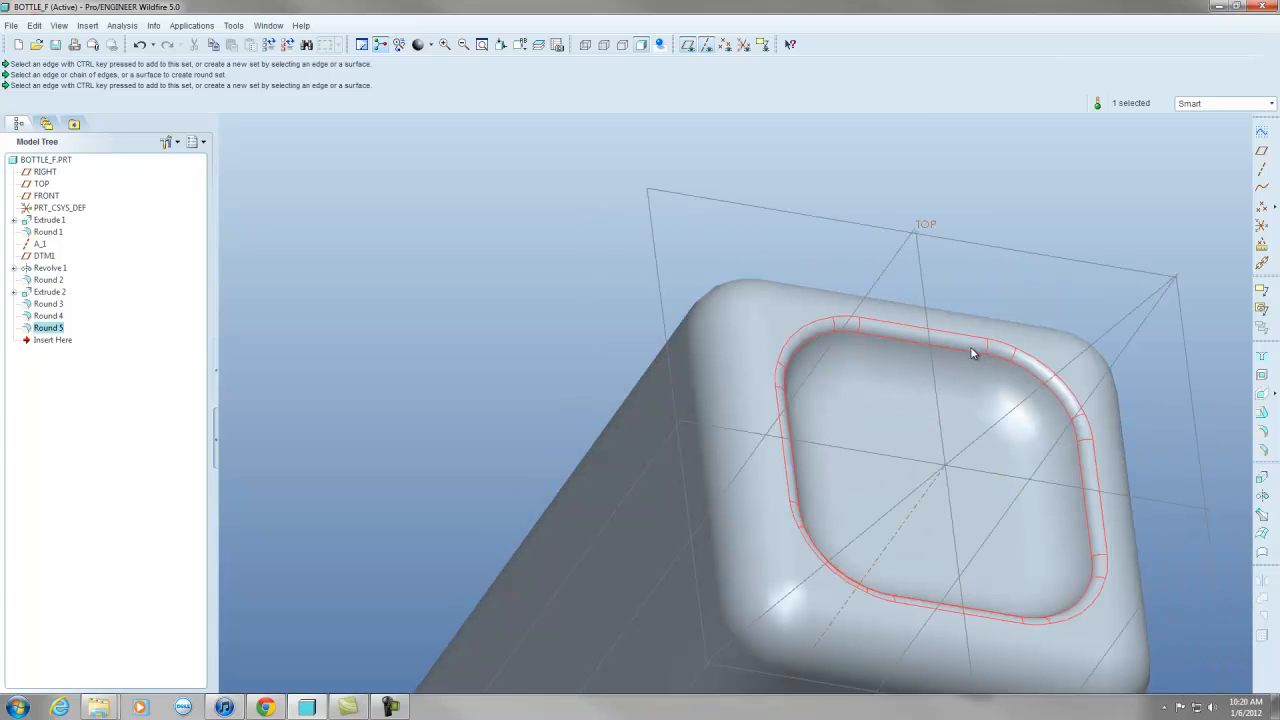
double_click(1037, 376)
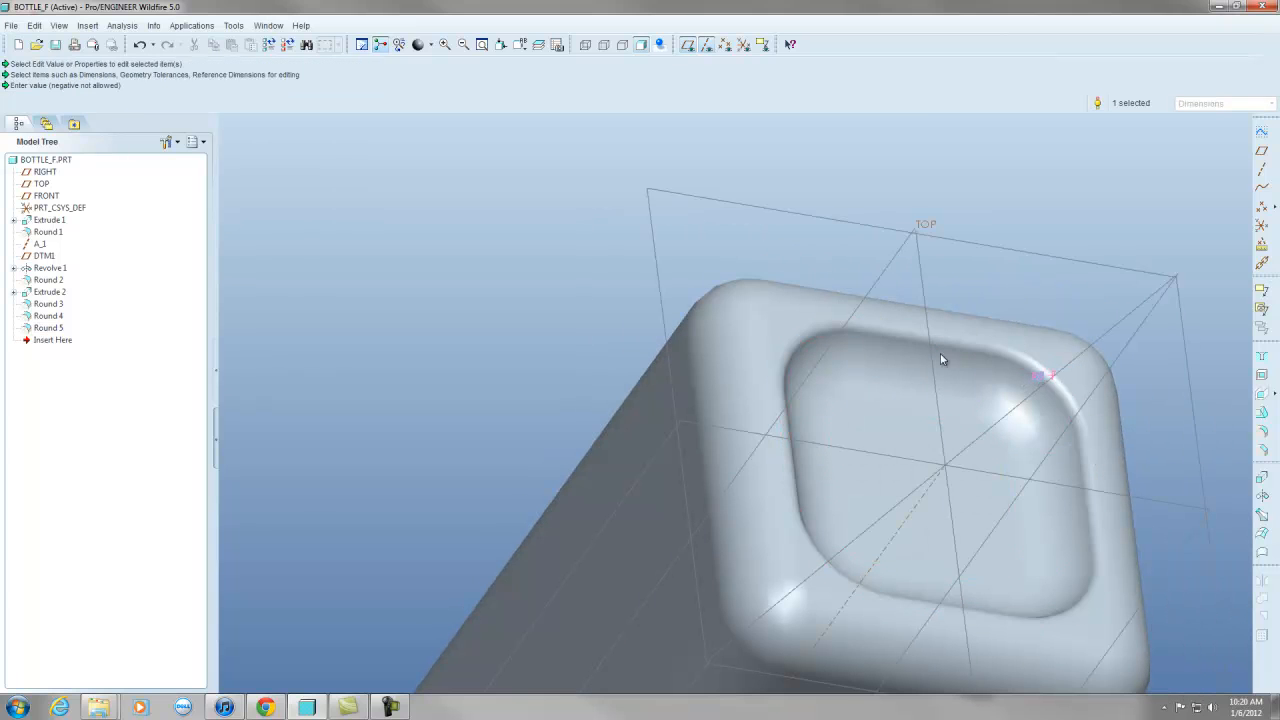
click(268, 44)
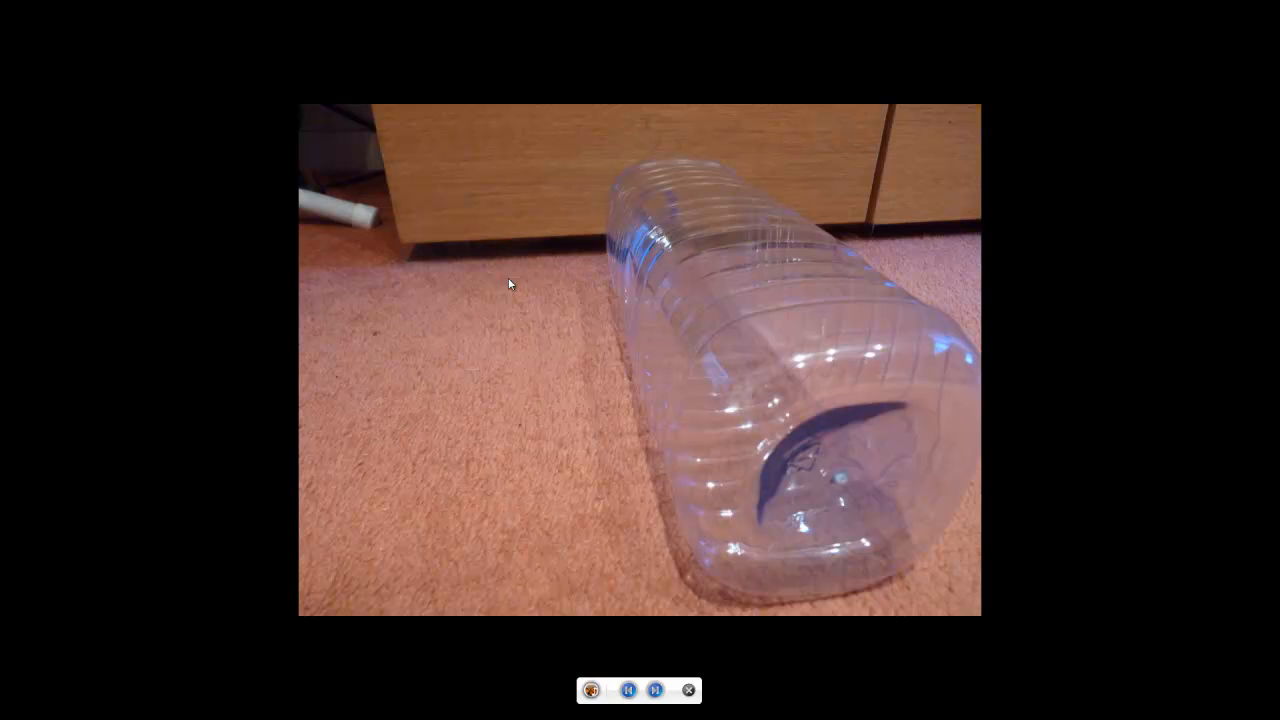
Check the reference photos of the bottle's base and redefine the recess's vertical corner round with a radius of 40.
click(689, 690)
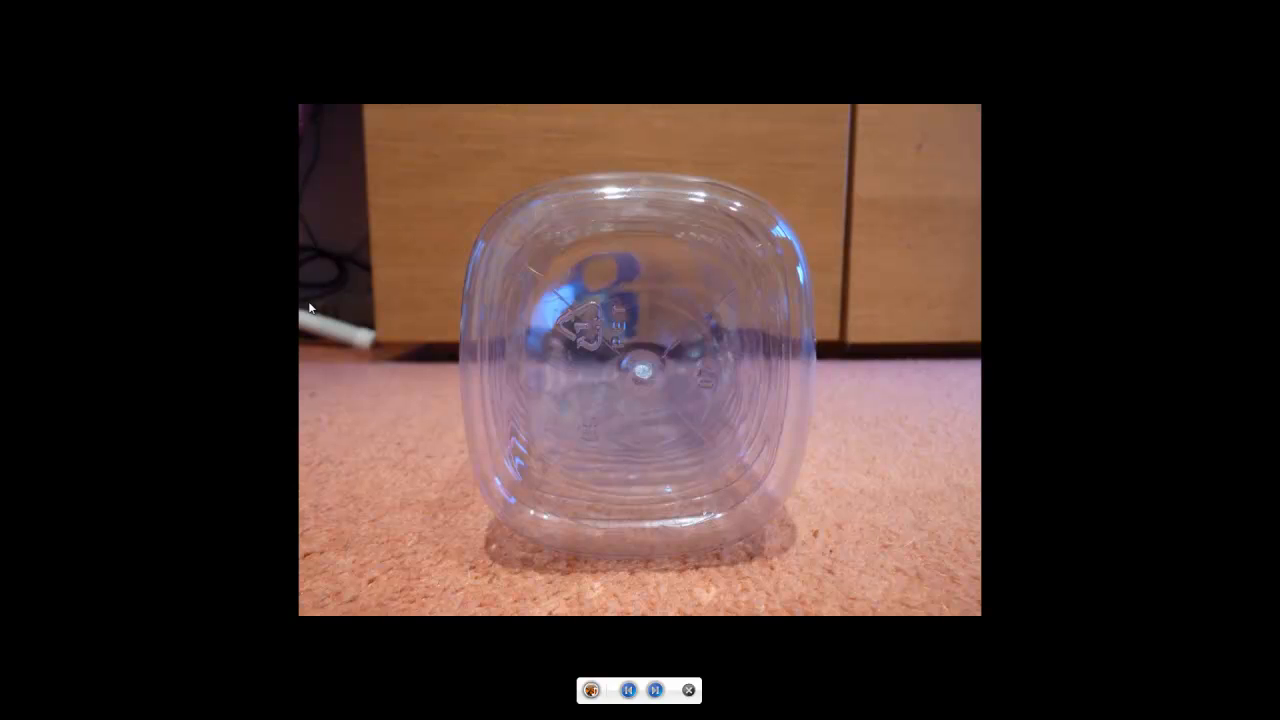
click(689, 690)
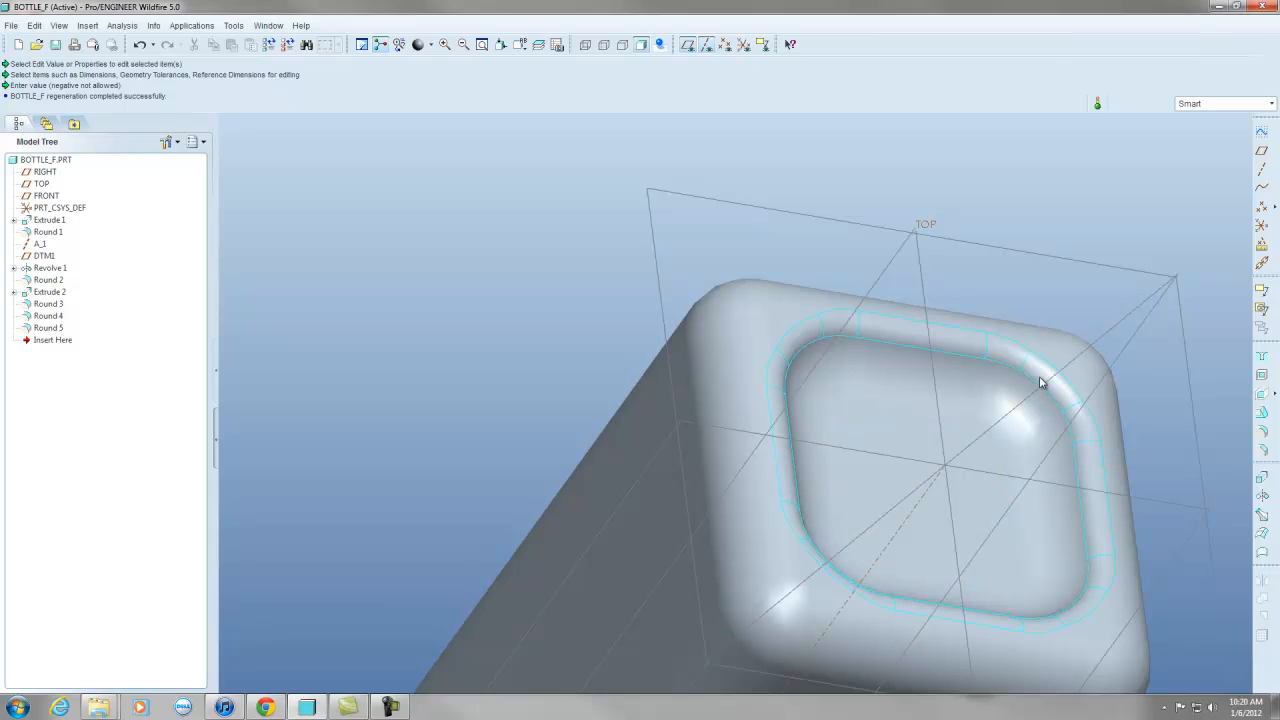
right_click(55, 304)
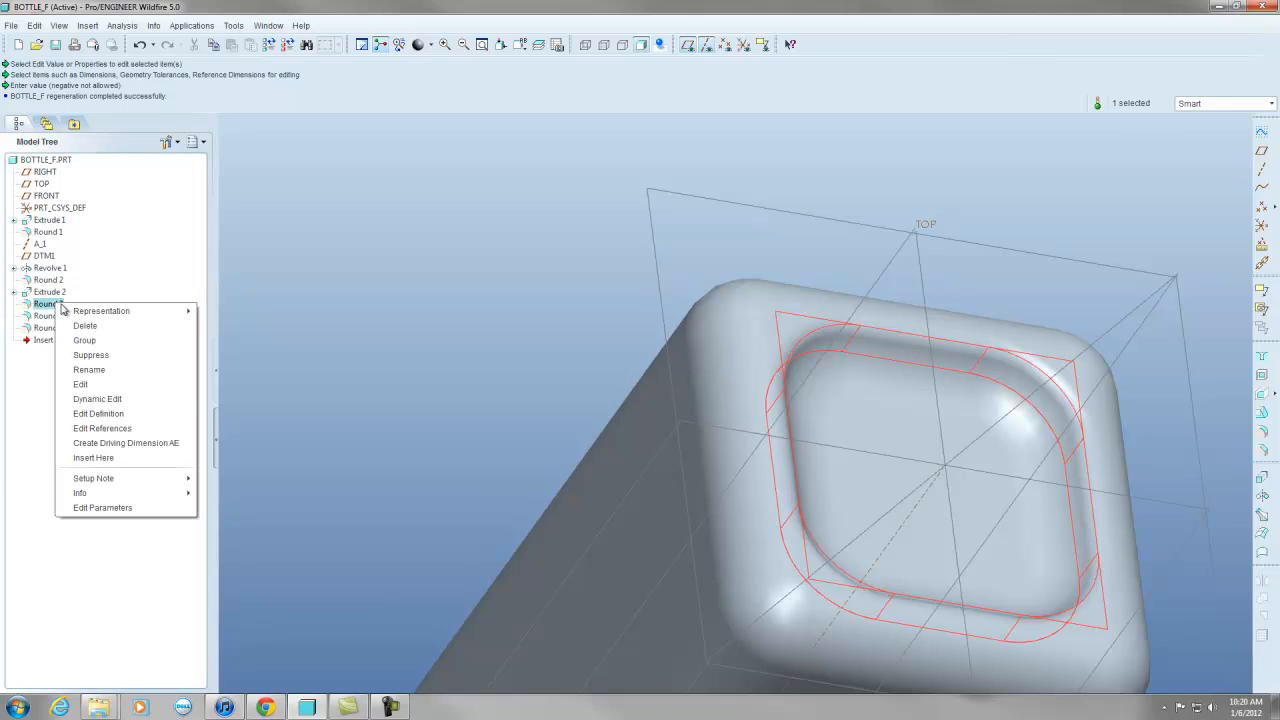
click(106, 413)
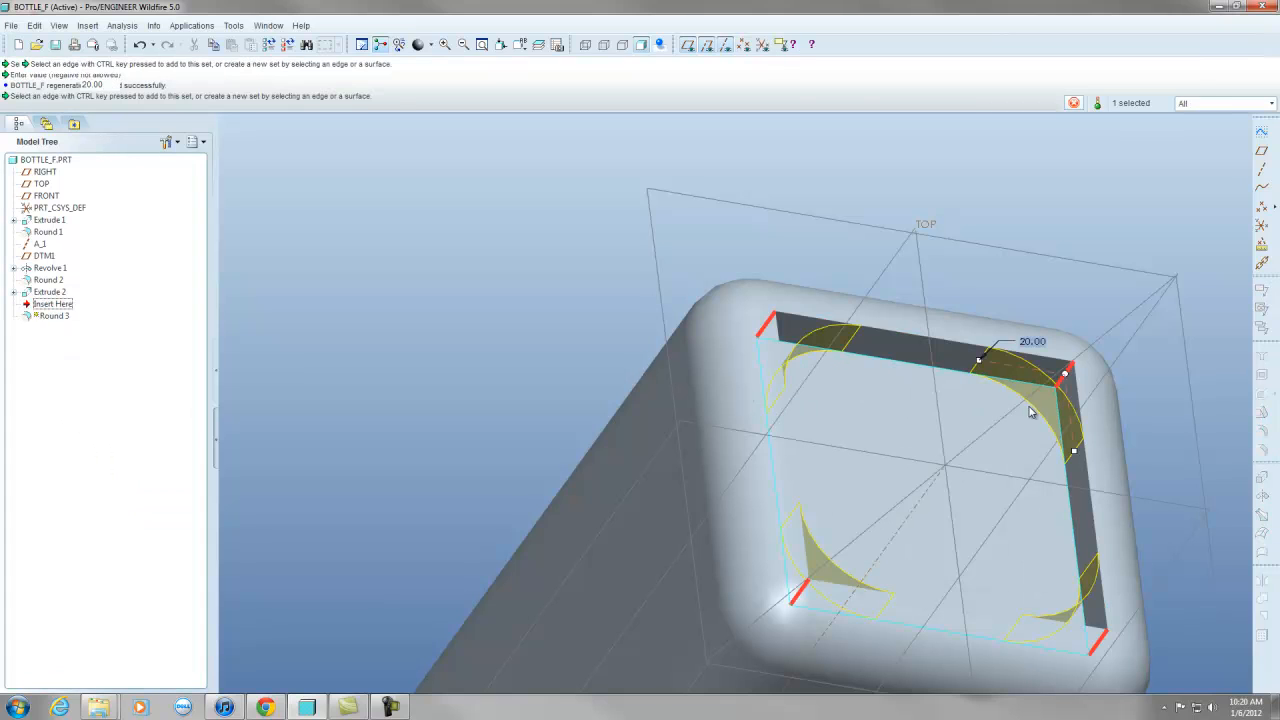
double_click(1029, 343)
text(4)
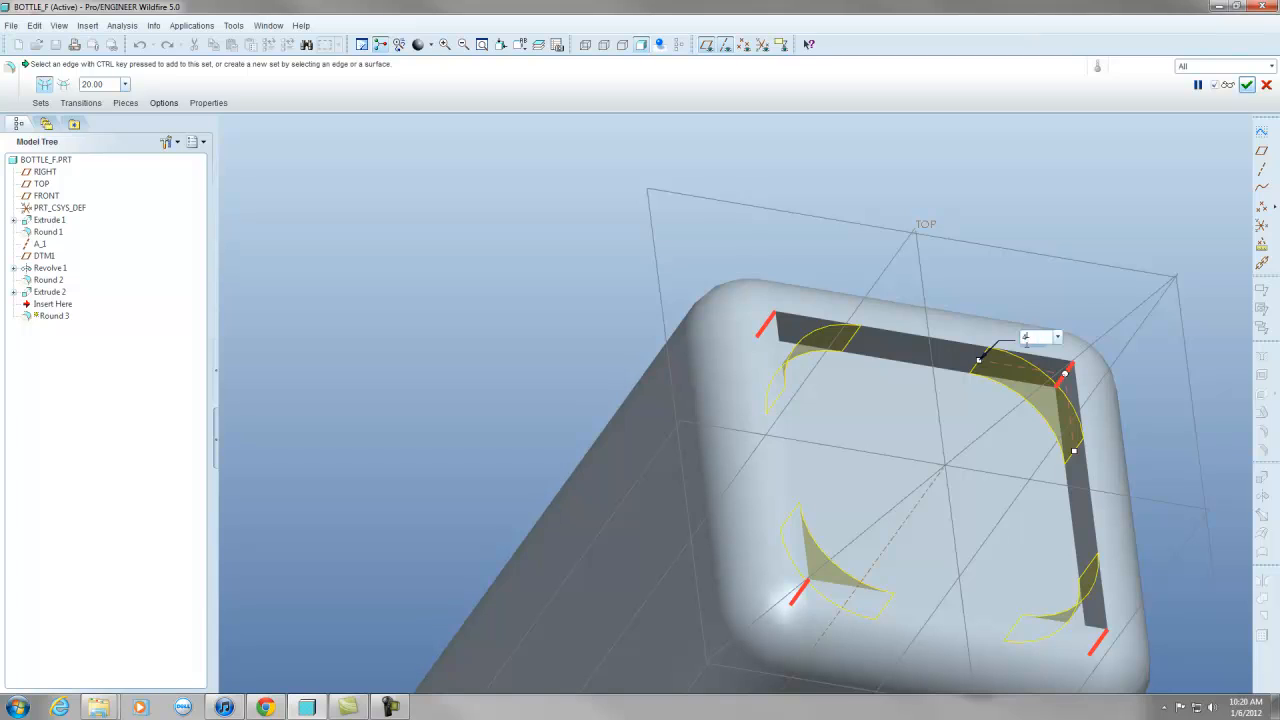
text(0)
key(Return)
Try a recess corner radius of 30, set it to 33 and complete the round's redefinition.
double_click(947, 326)
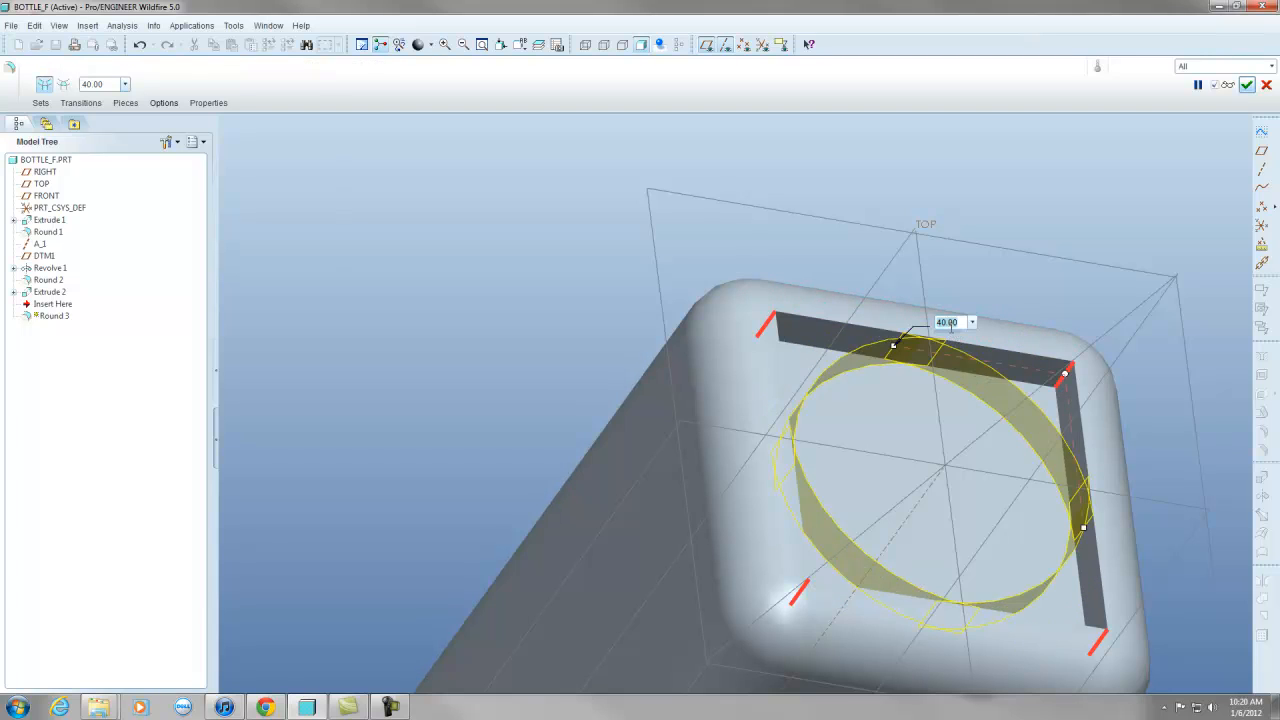
text(30)
key(Return)
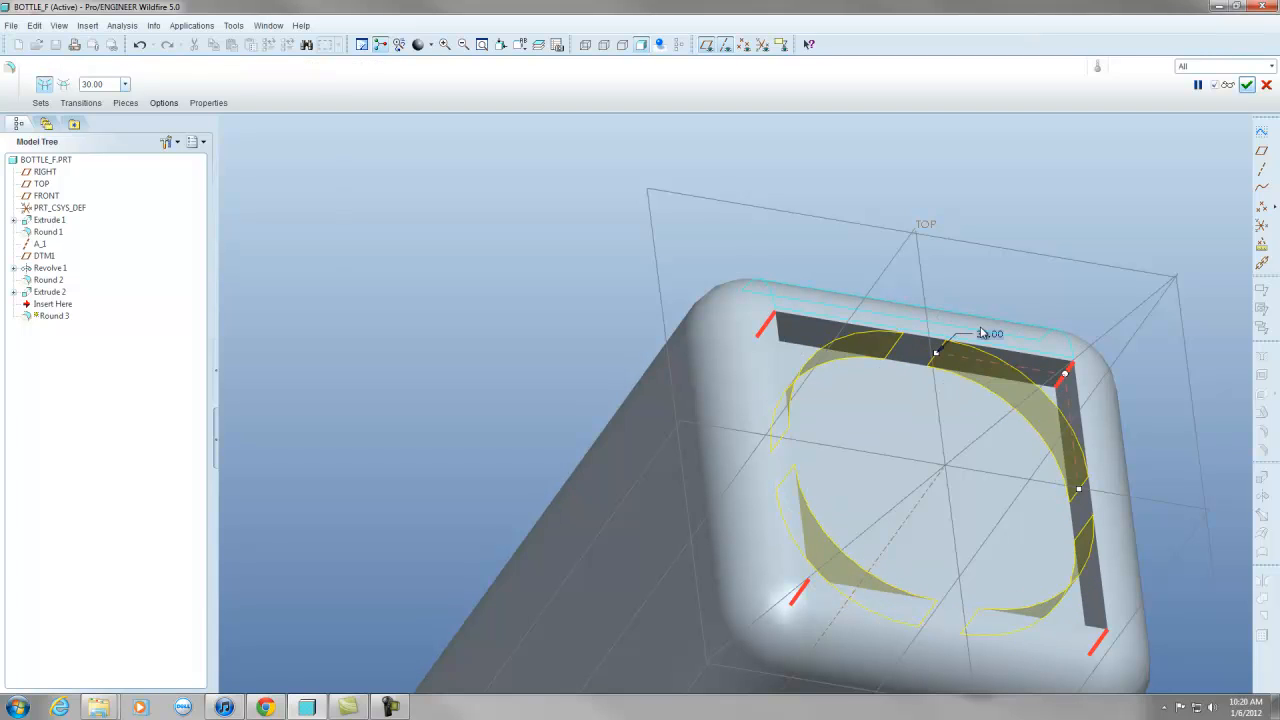
double_click(984, 334)
key(Return)
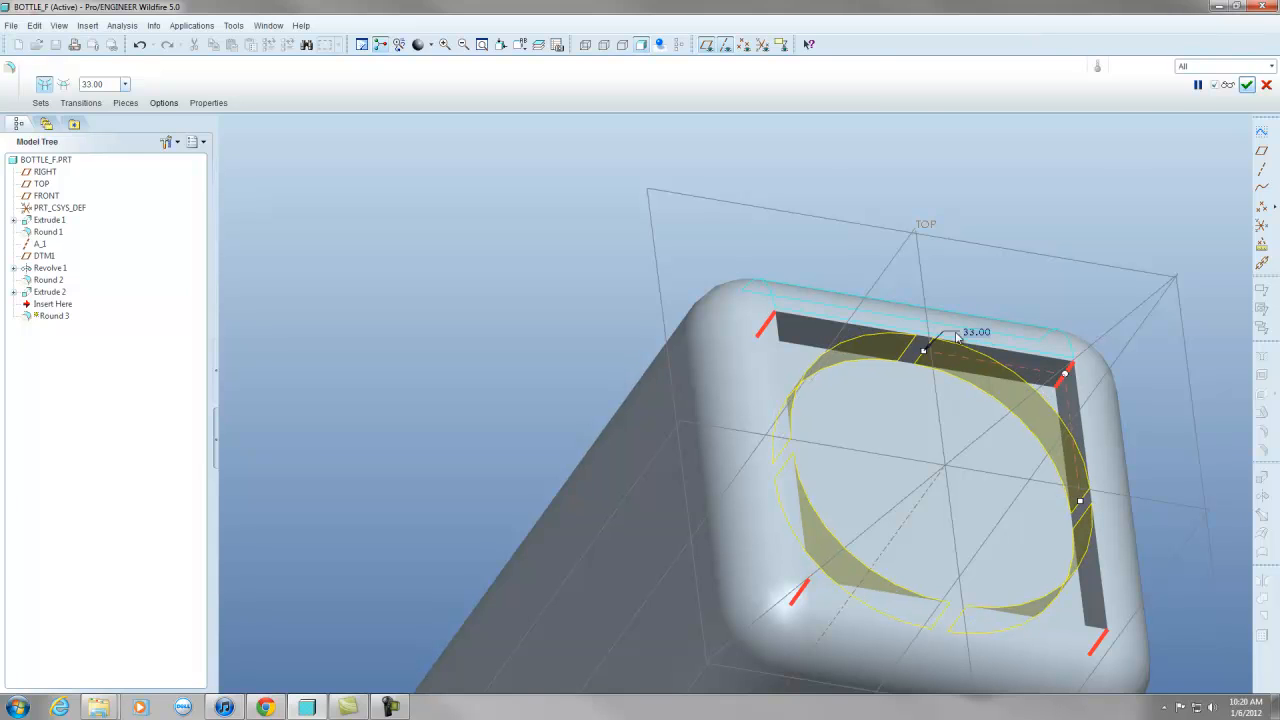
click(1247, 85)
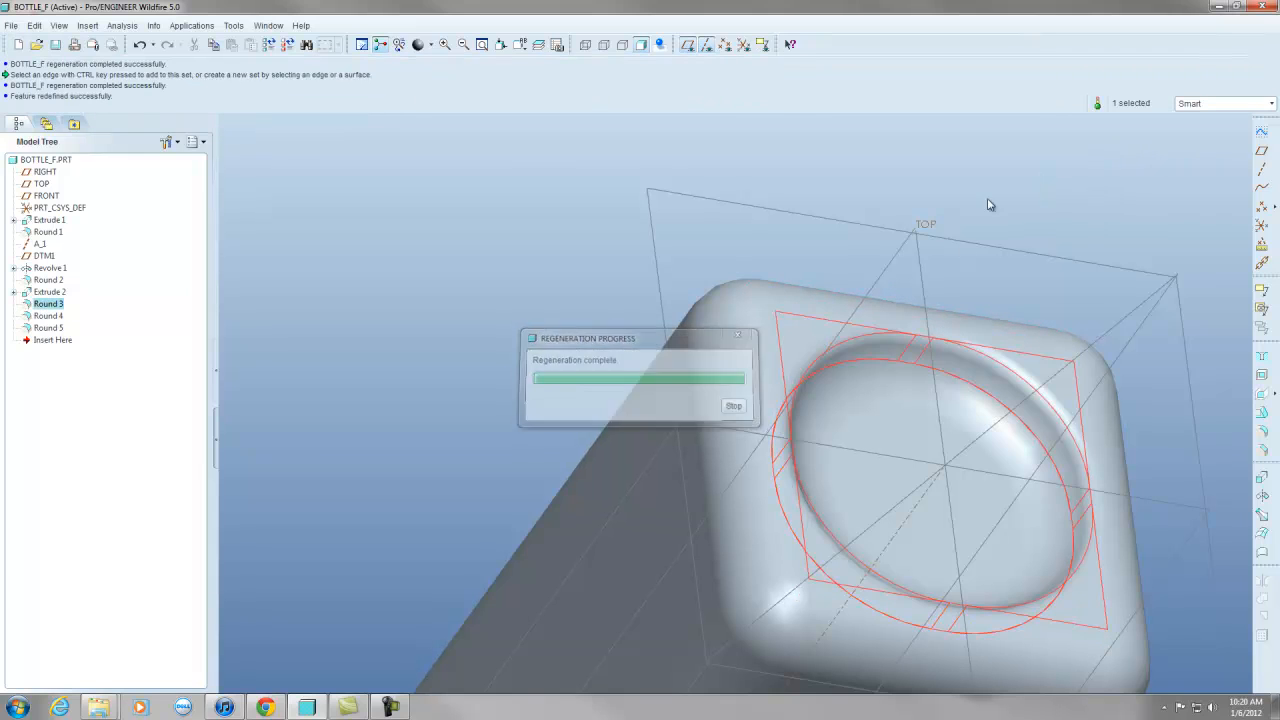
click(922, 217)
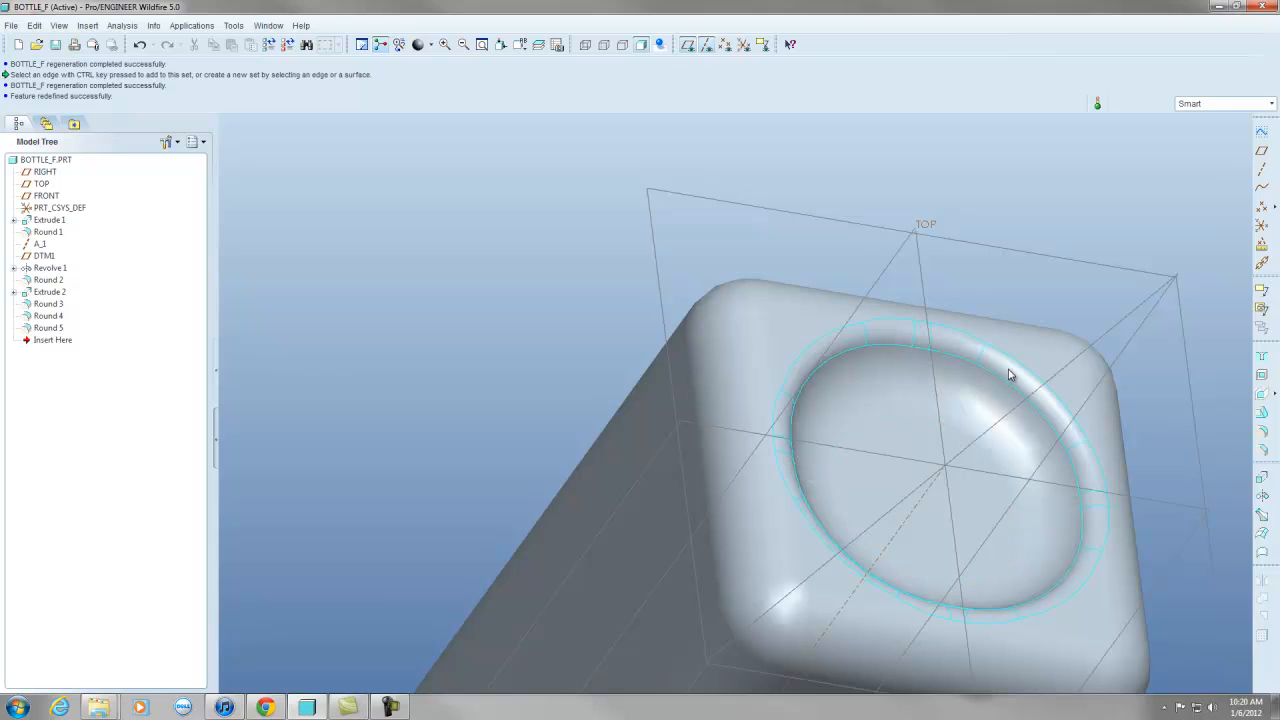
Set the radius of the round around the base recess's floor to 30 and regenerate the model.
double_click(995, 400)
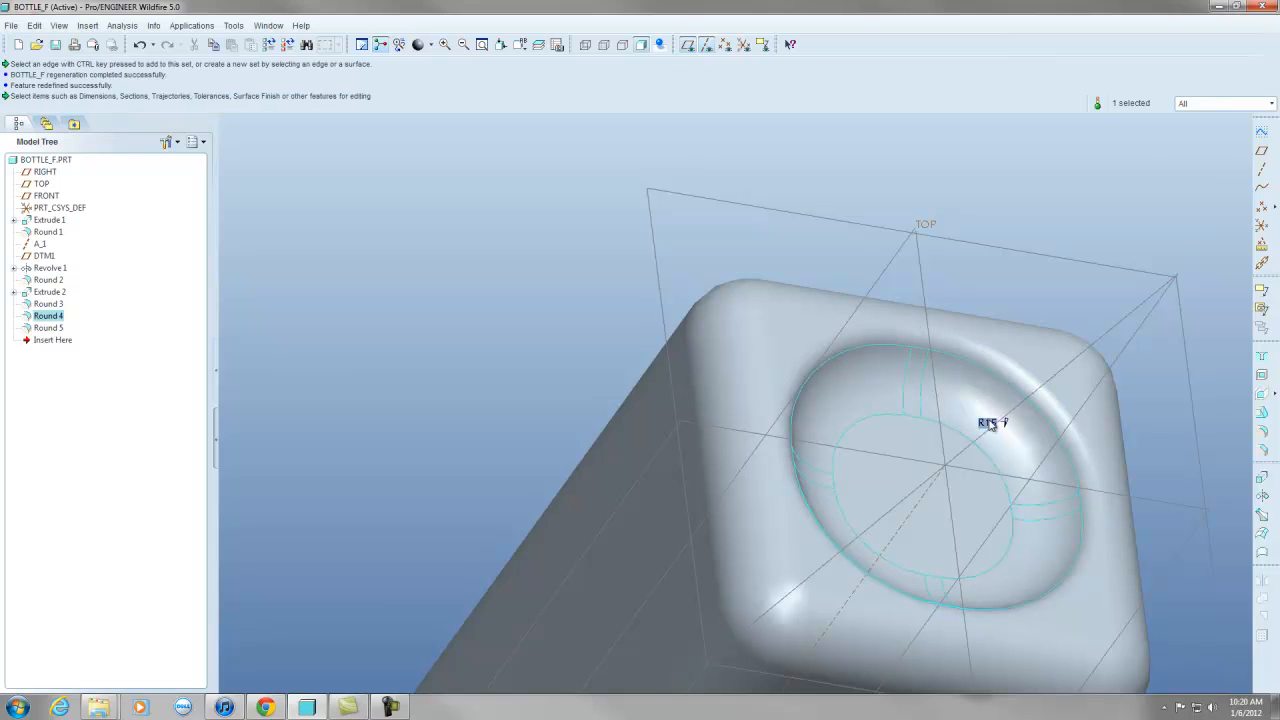
double_click(988, 421)
text(30)
key(Return)
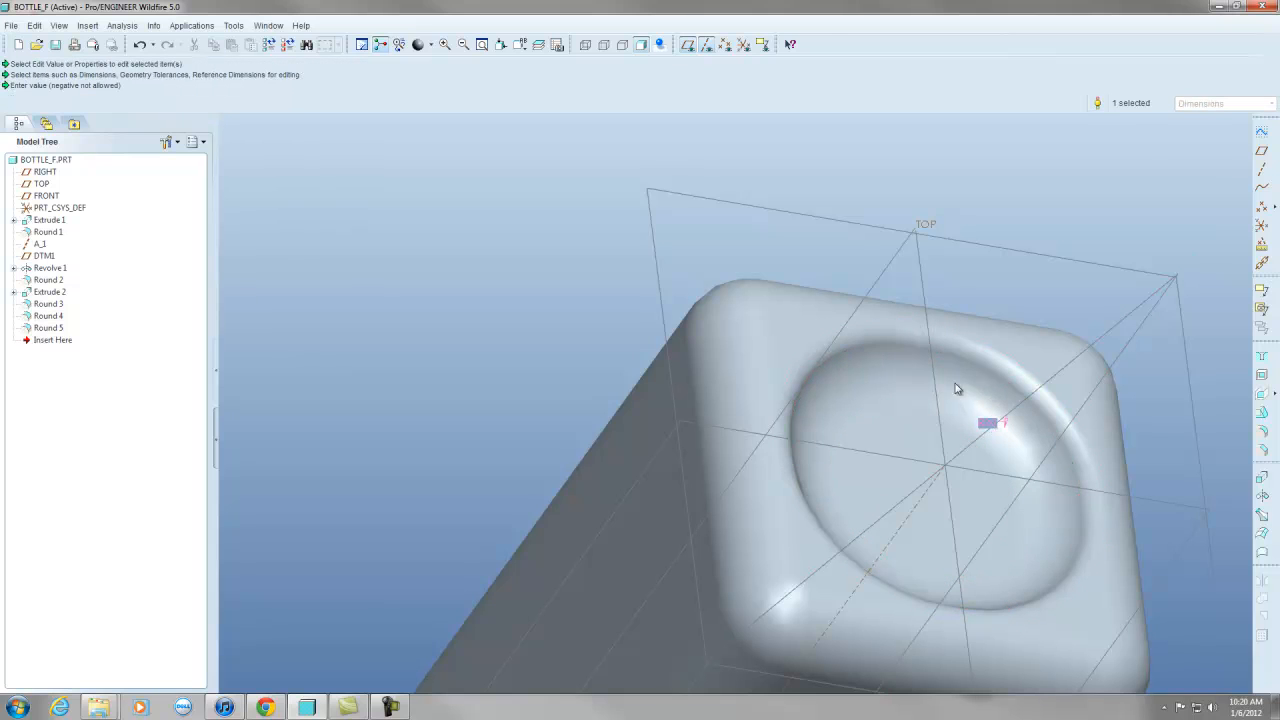
click(287, 44)
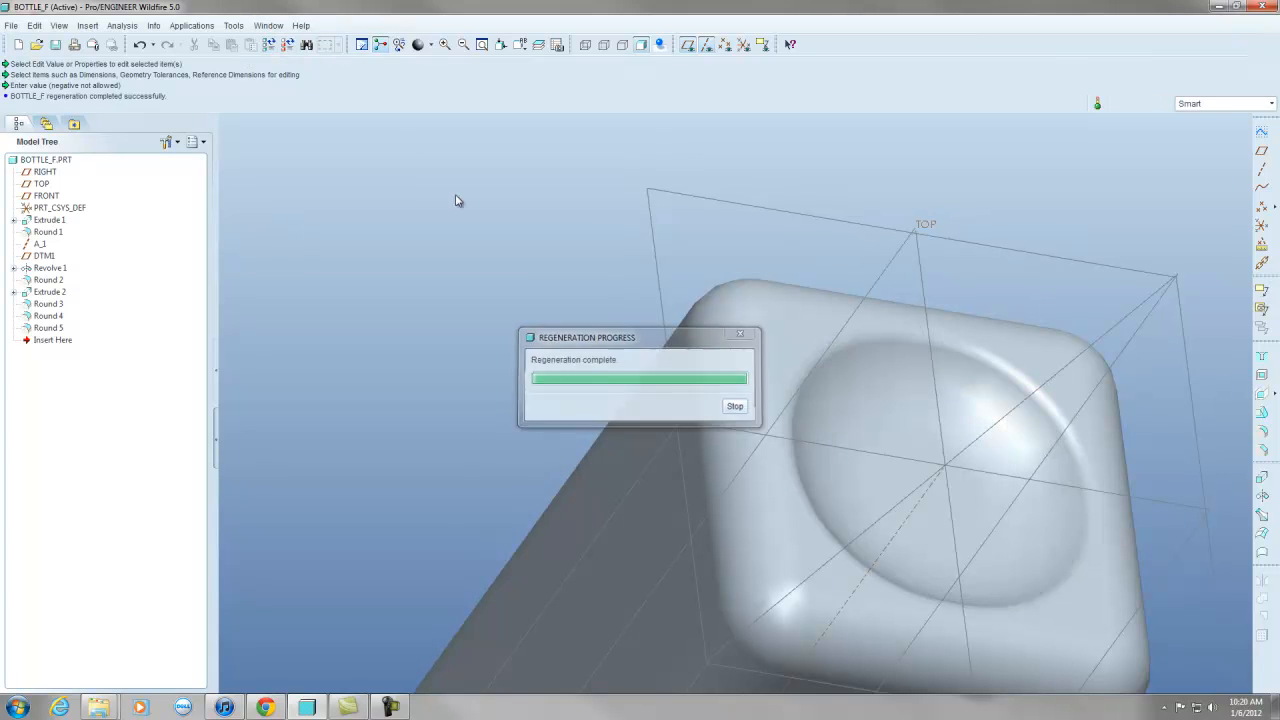
Set the recess rim round's radius to 10 and regenerate the model.
click(905, 337)
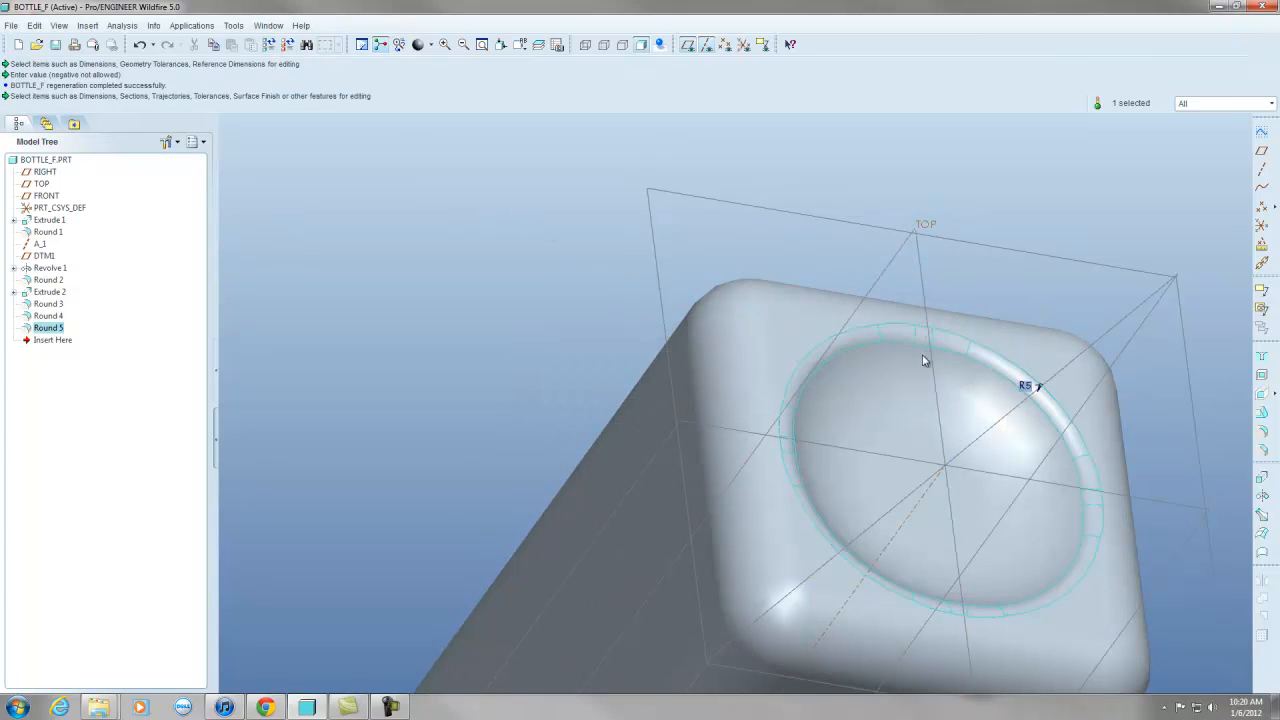
double_click(1027, 388)
double_click(1027, 386)
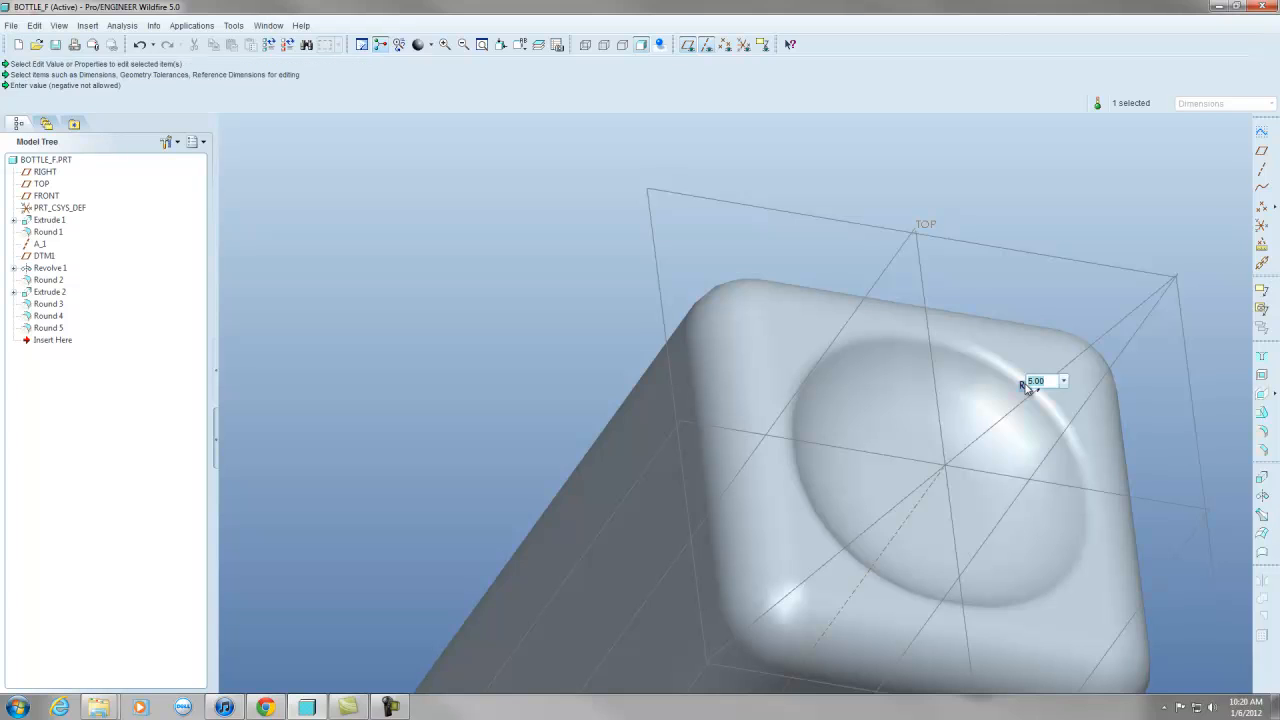
text(10)
key(Return)
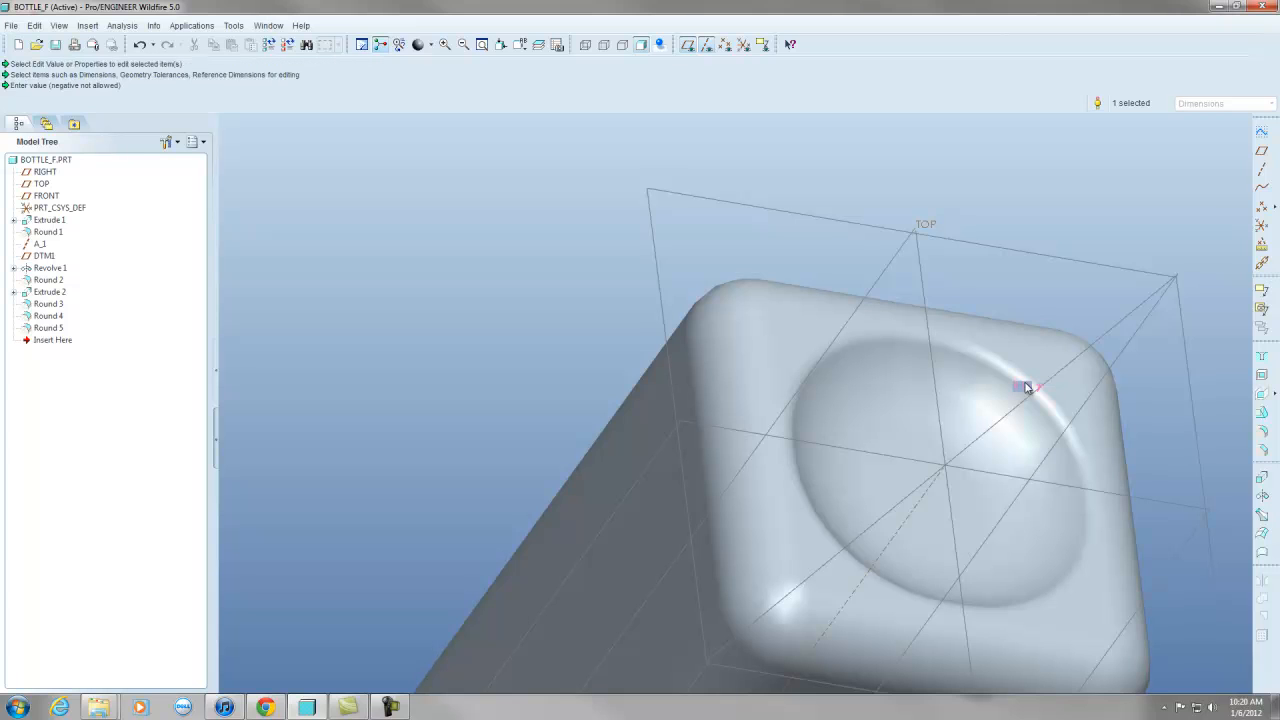
click(287, 44)
Redefine the recess's vertical corner round with a radius of 30 and complete the feature.
middle_drag(557, 228, 729, 272)
scroll(731, 270, down, 1)
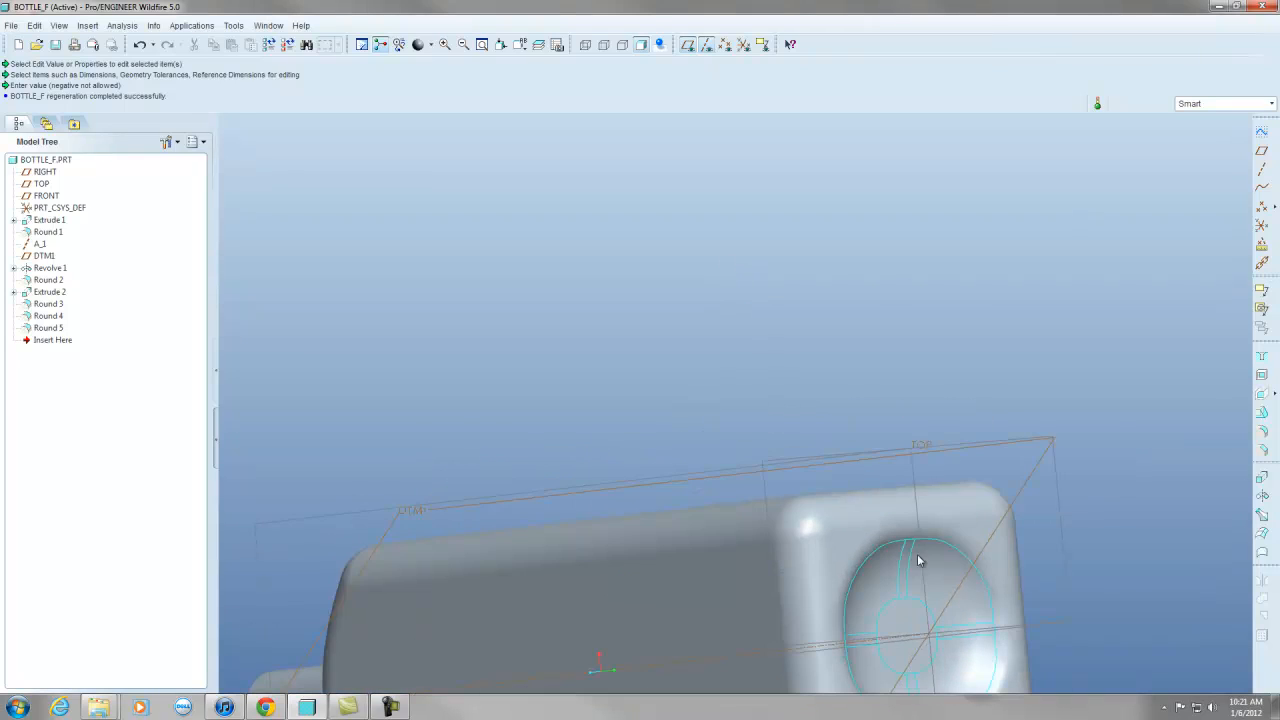
scroll(930, 580, down, 2)
click(60, 302)
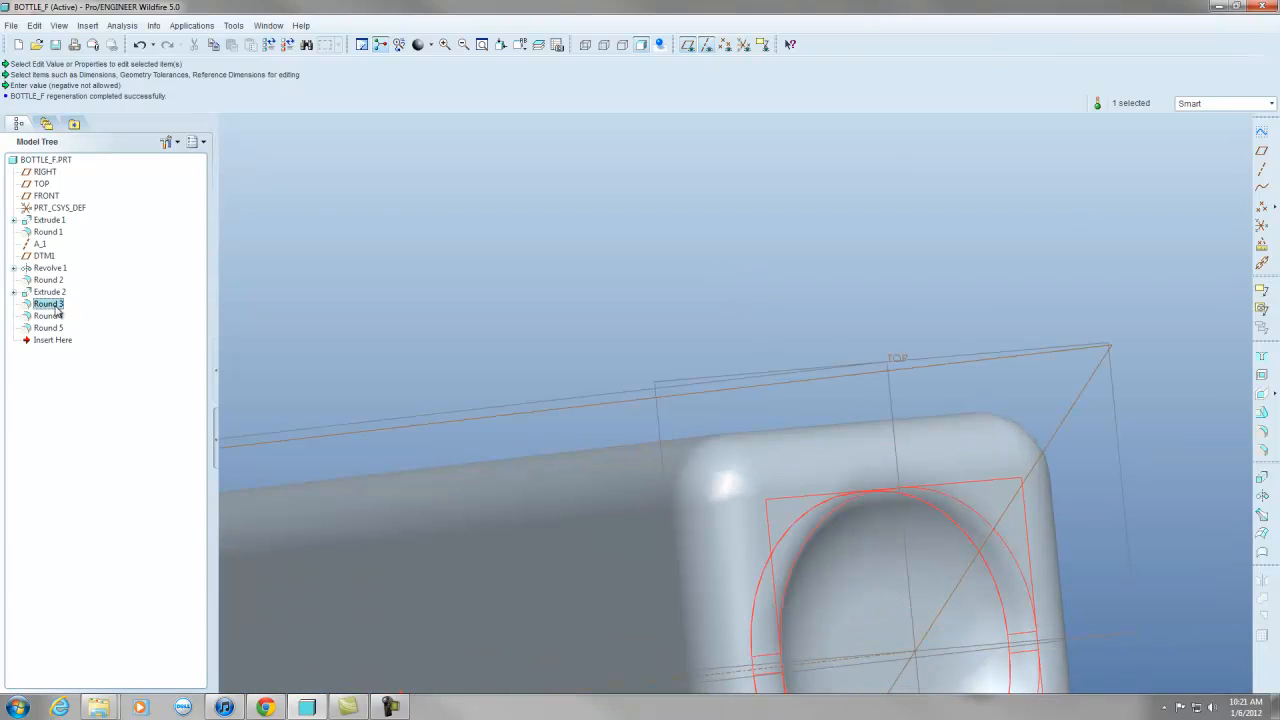
right_click(59, 305)
click(121, 424)
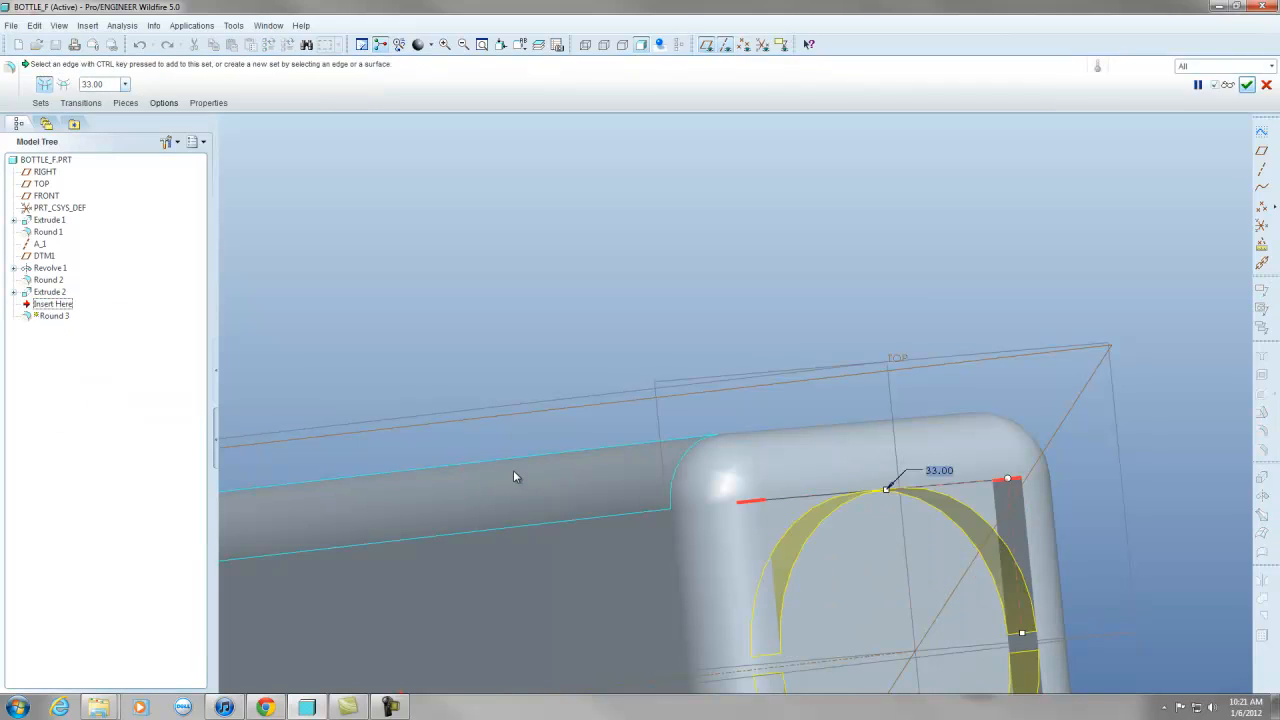
double_click(945, 471)
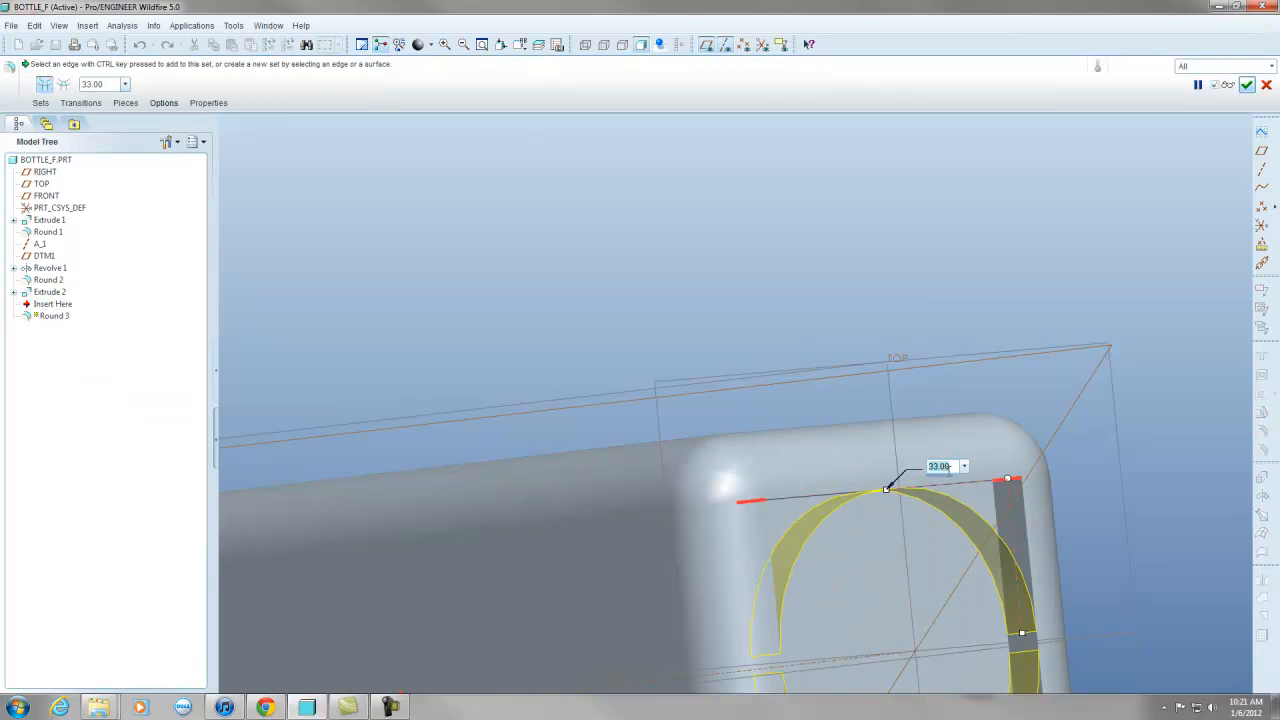
text(30)
key(Return)
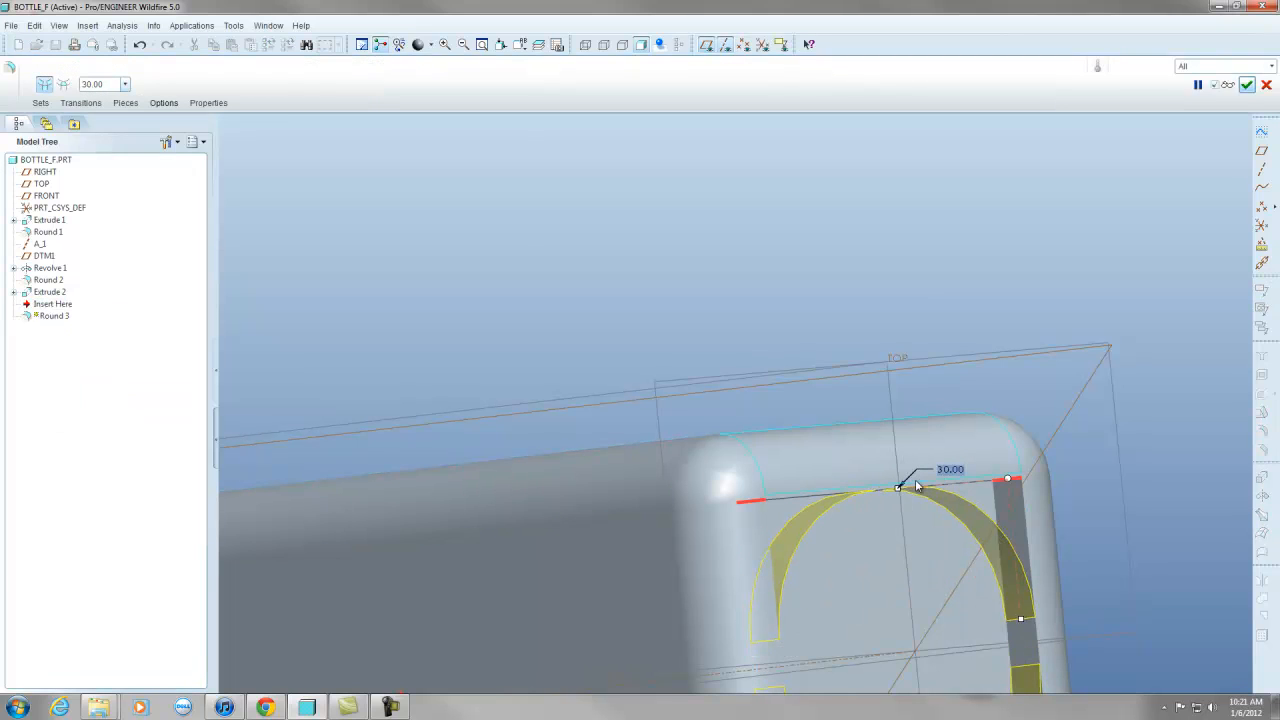
click(1247, 84)
Inspect the bottle's base and check the radii of the recess's corner, floor and rim rounds.
key(ctrl+d)
click(788, 258)
middle_drag(788, 258, 816, 325)
scroll(816, 325, up, 5)
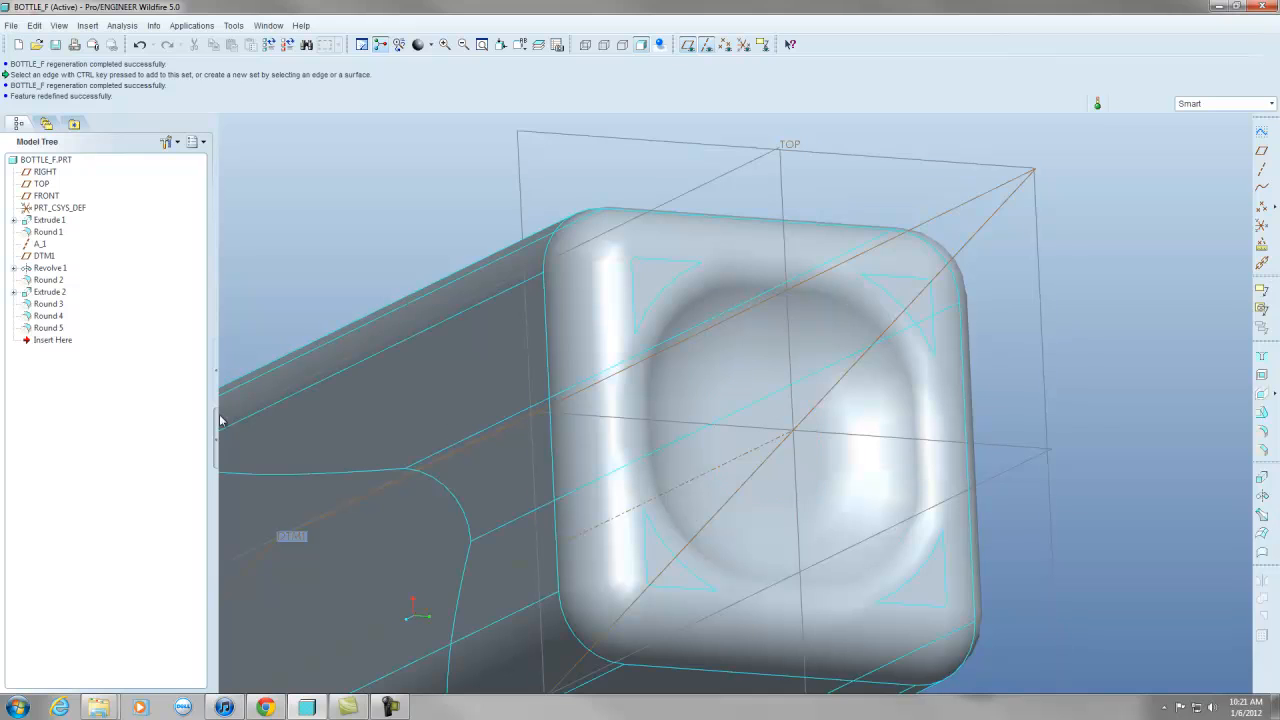
click(43, 310)
right_click(43, 310)
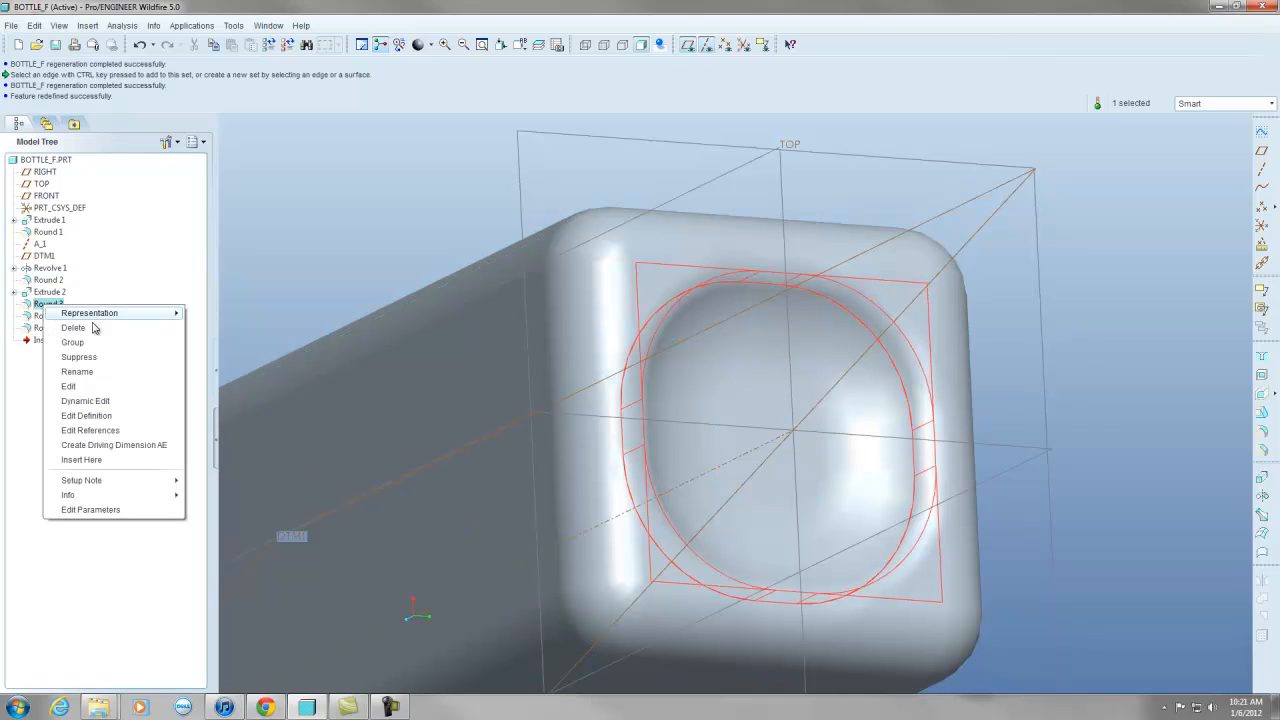
click(95, 491)
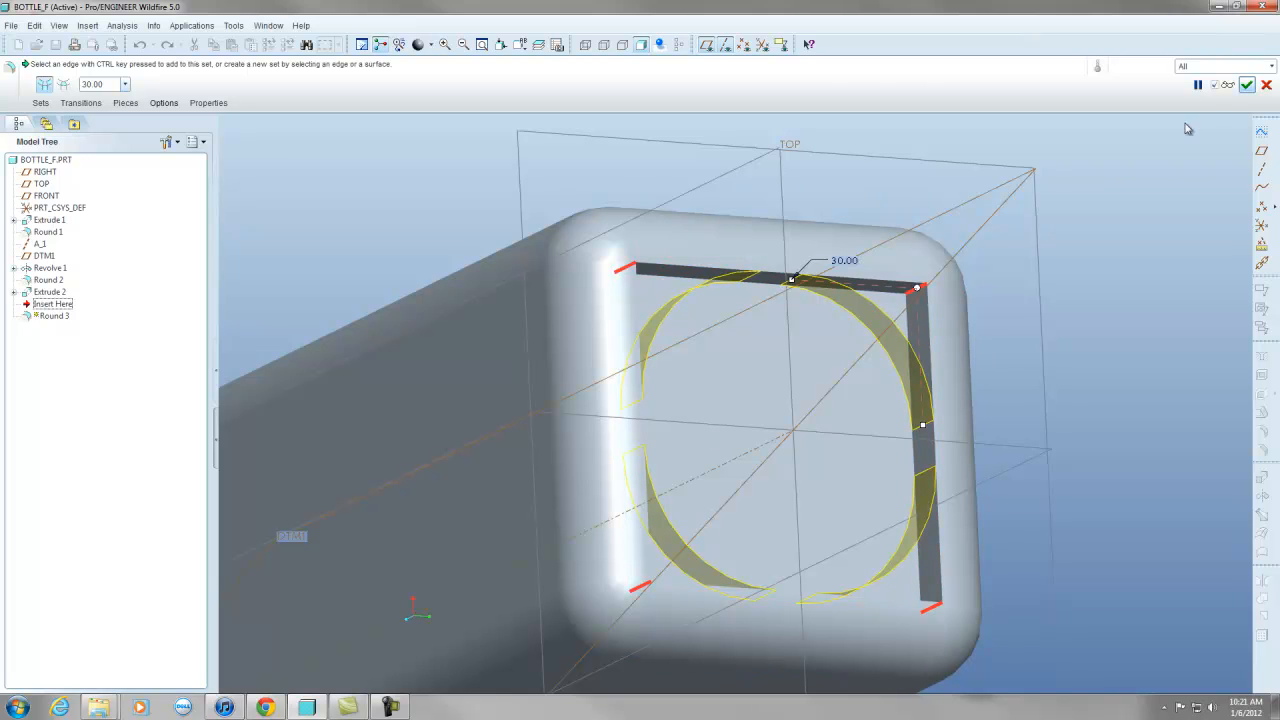
click(1246, 84)
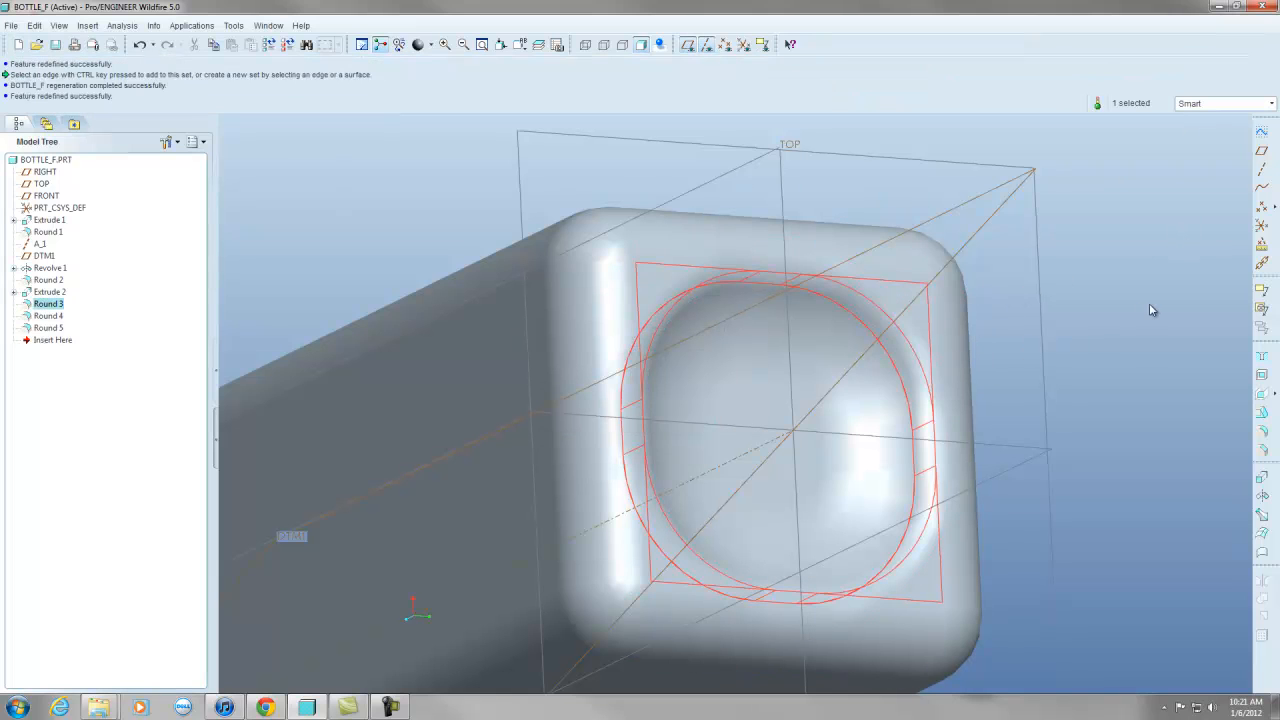
double_click(876, 376)
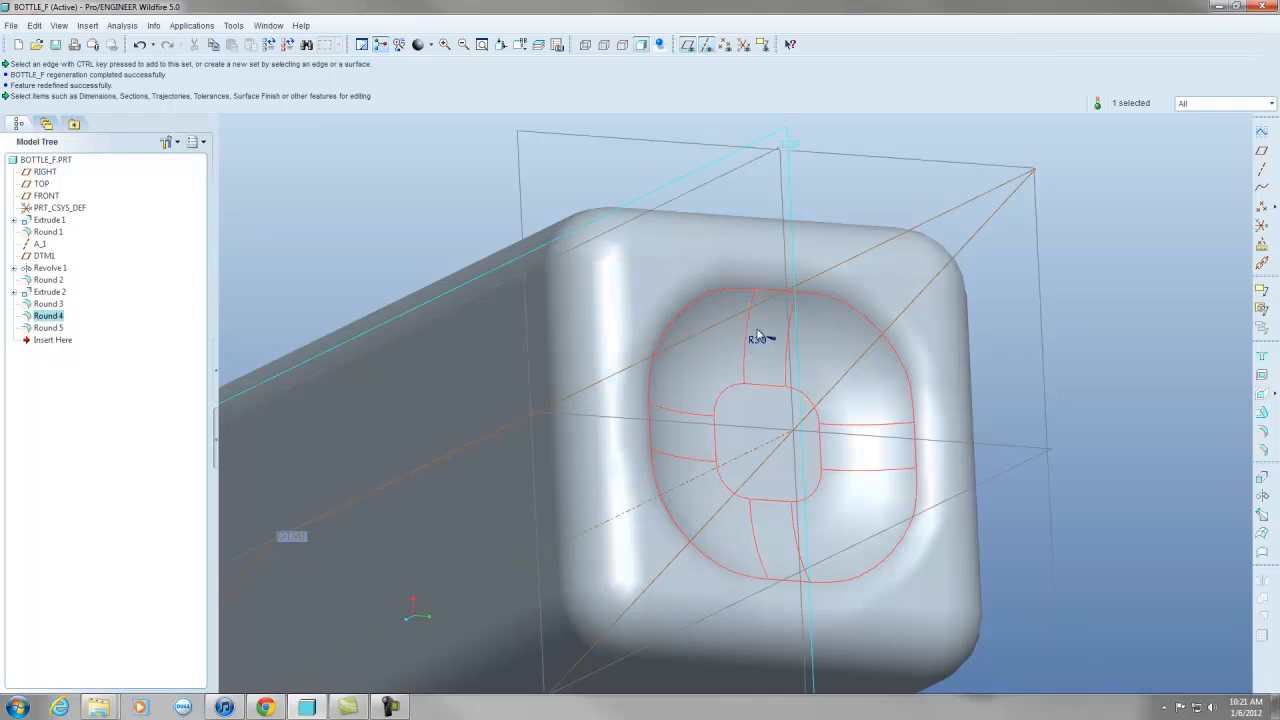
click(1016, 322)
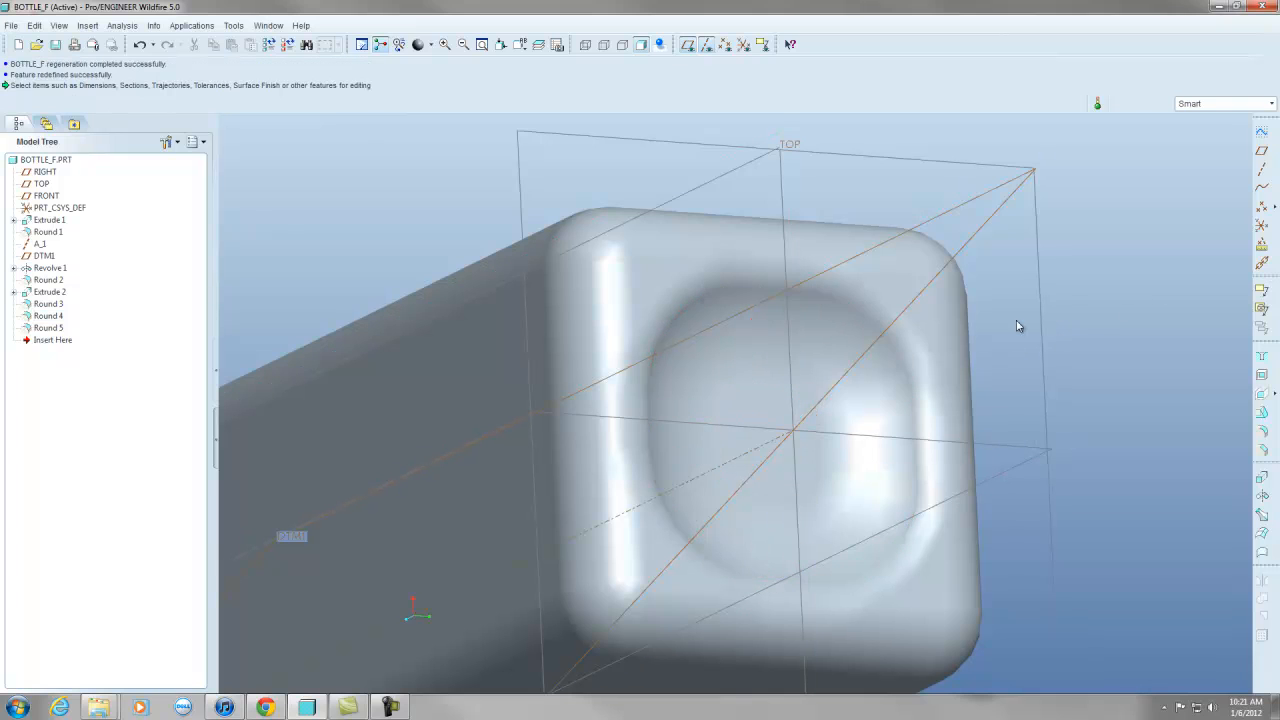
double_click(896, 338)
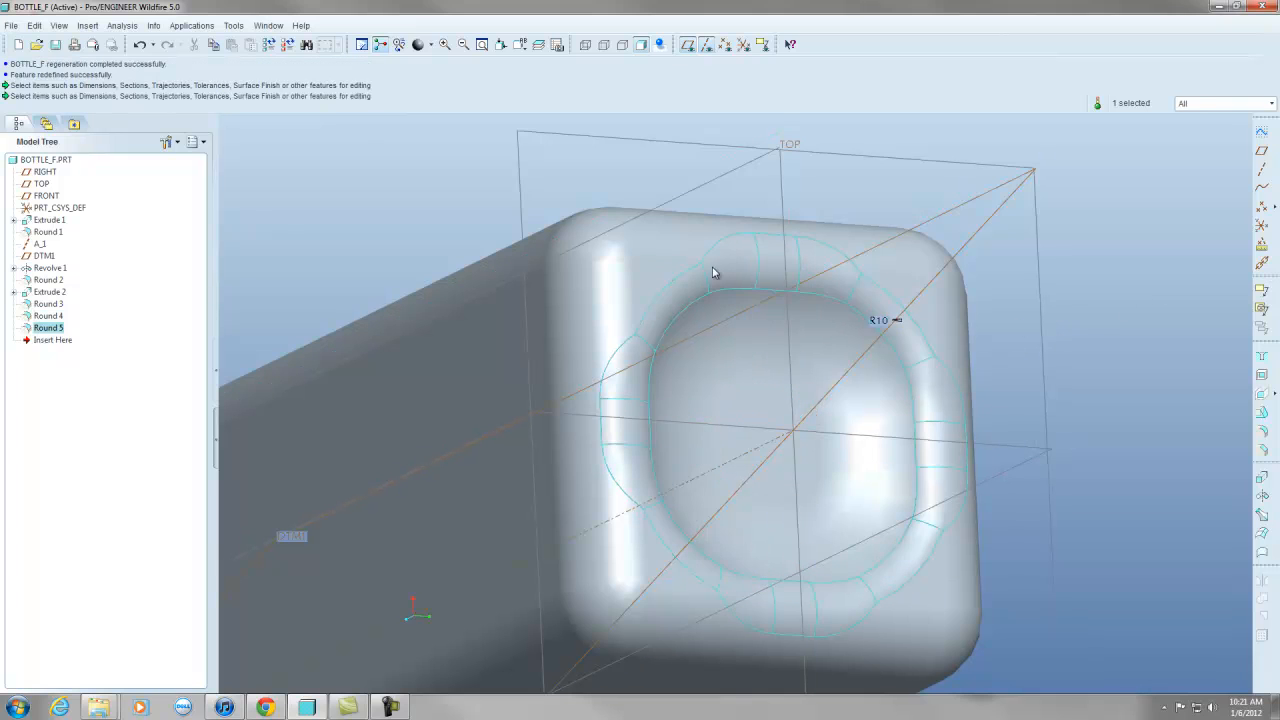
click(1113, 300)
Return to an upright view of the whole bottle and save BOTTLE_F.PRT in the Bottle Tutorial Final folder.
scroll(962, 322, up, 4)
mouse_move(897, 281)
middle_down()
mouse_move(832, 404)
mouse_move(757, 274)
mouse_move(784, 219)
middle_up()
scroll(757, 274, up, 3)
scroll(749, 218, up, 2)
mouse_move(748, 222)
middle_down()
mouse_move(762, 155)
mouse_move(727, 234)
mouse_move(713, 230)
middle_up()
click(57, 45)
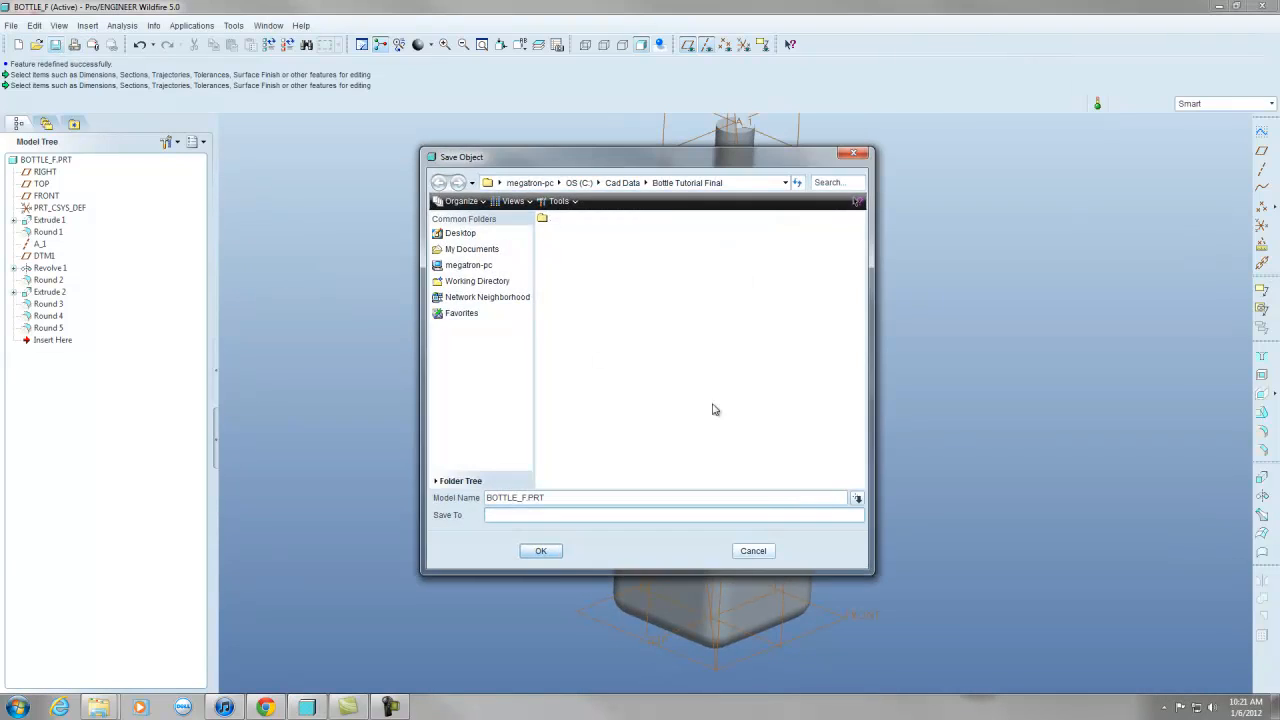
click(538, 549)
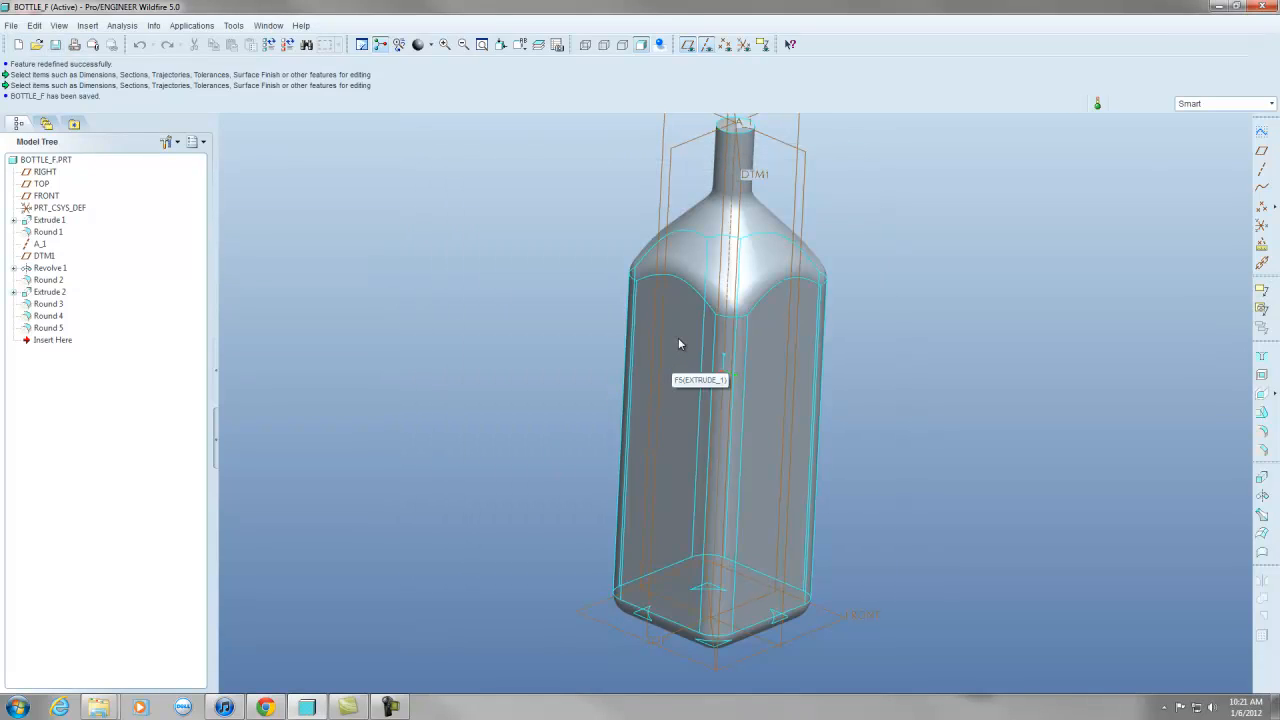
Start a datum plane offset from the neck's top face and place it about 122 below, just under the shoulder.
scroll(653, 416, up, 2)
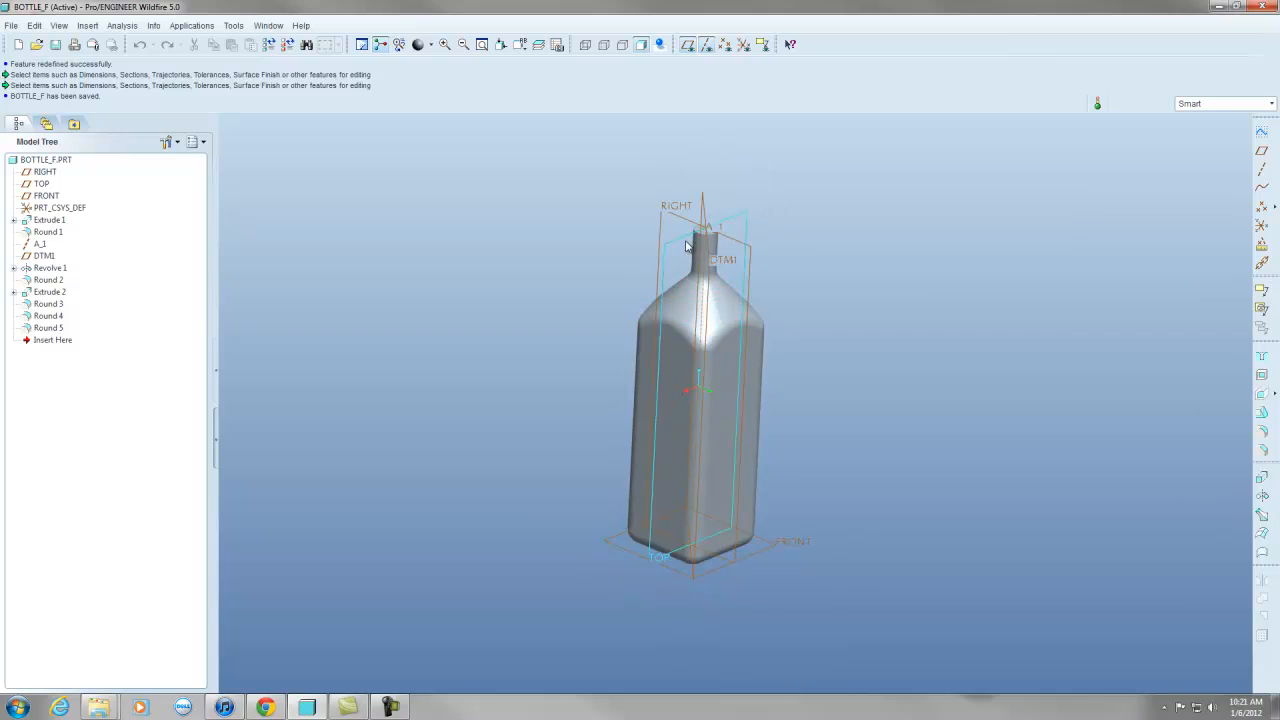
scroll(690, 247, down, 1)
click(1261, 150)
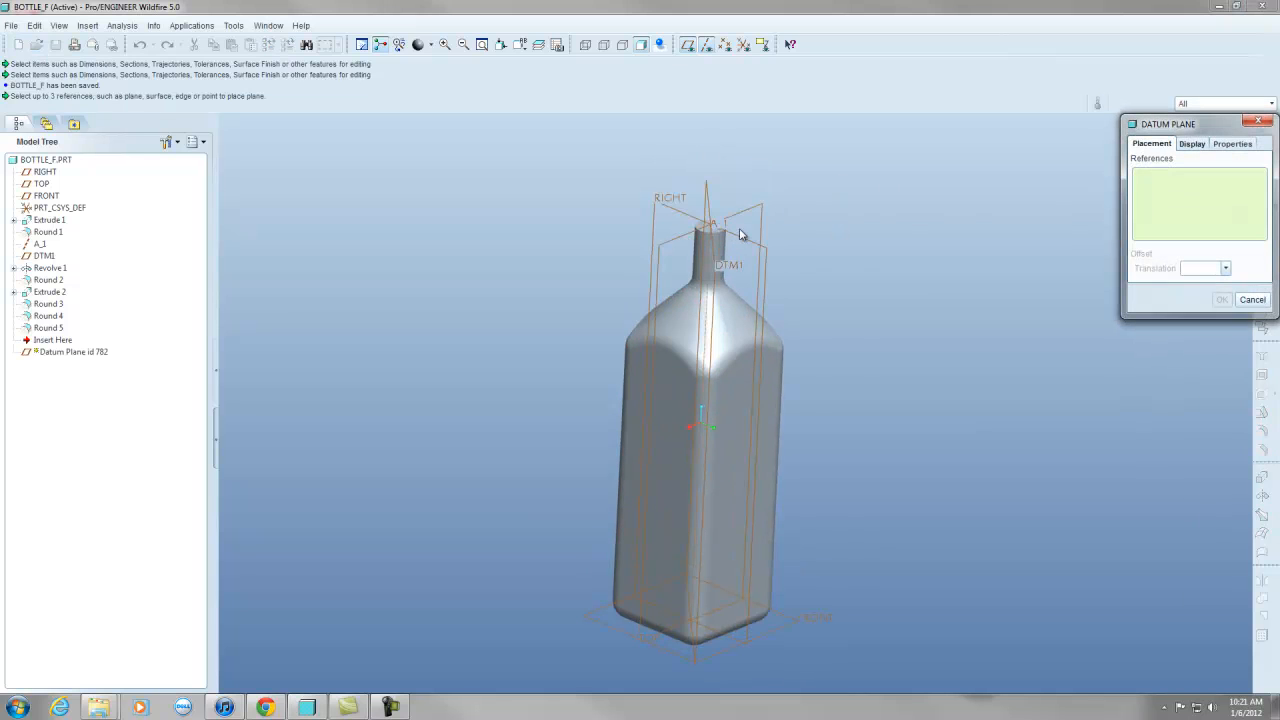
scroll(710, 228, down, 3)
click(700, 222)
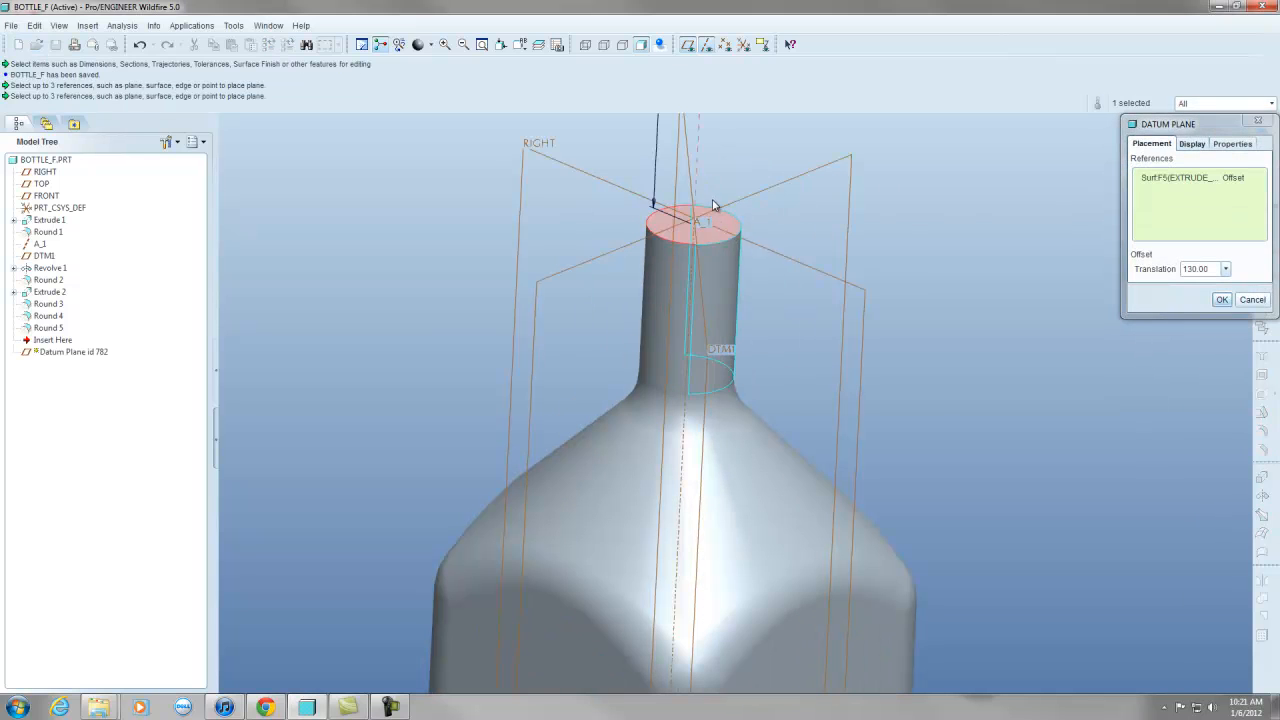
scroll(690, 226, up, 1)
scroll(684, 227, up, 3)
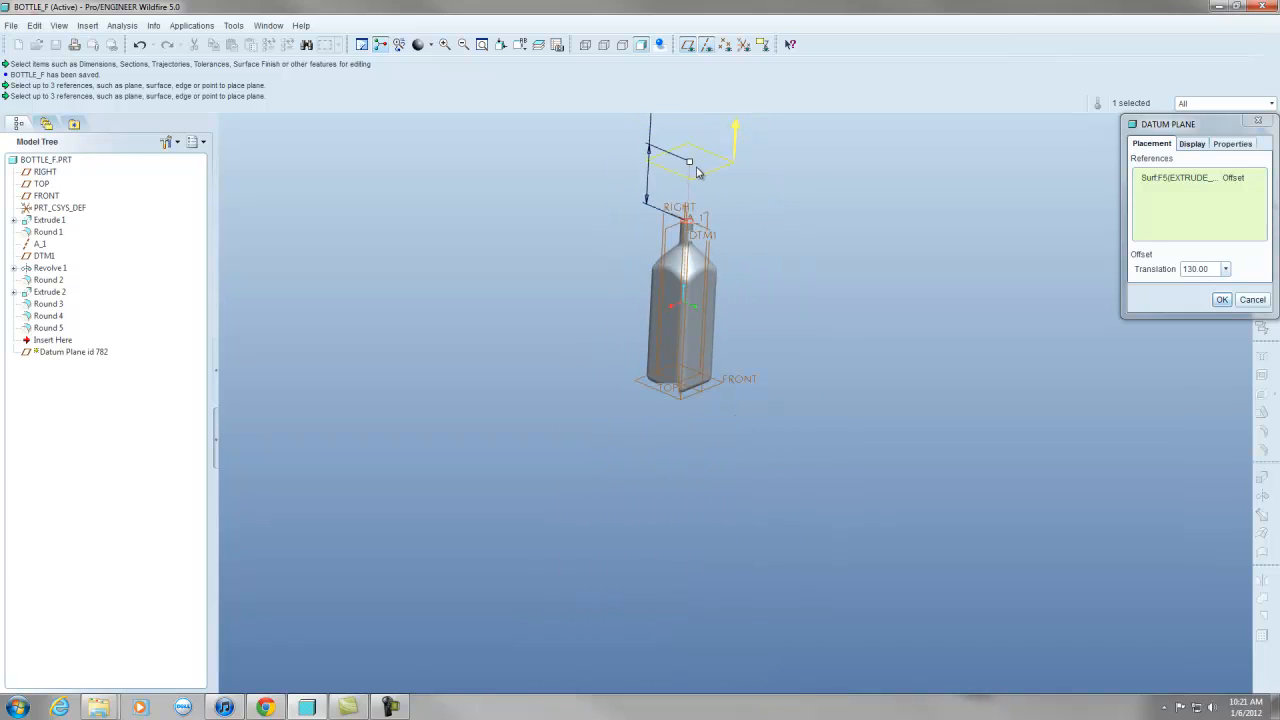
drag(698, 172, 684, 282)
scroll(684, 282, down, 3)
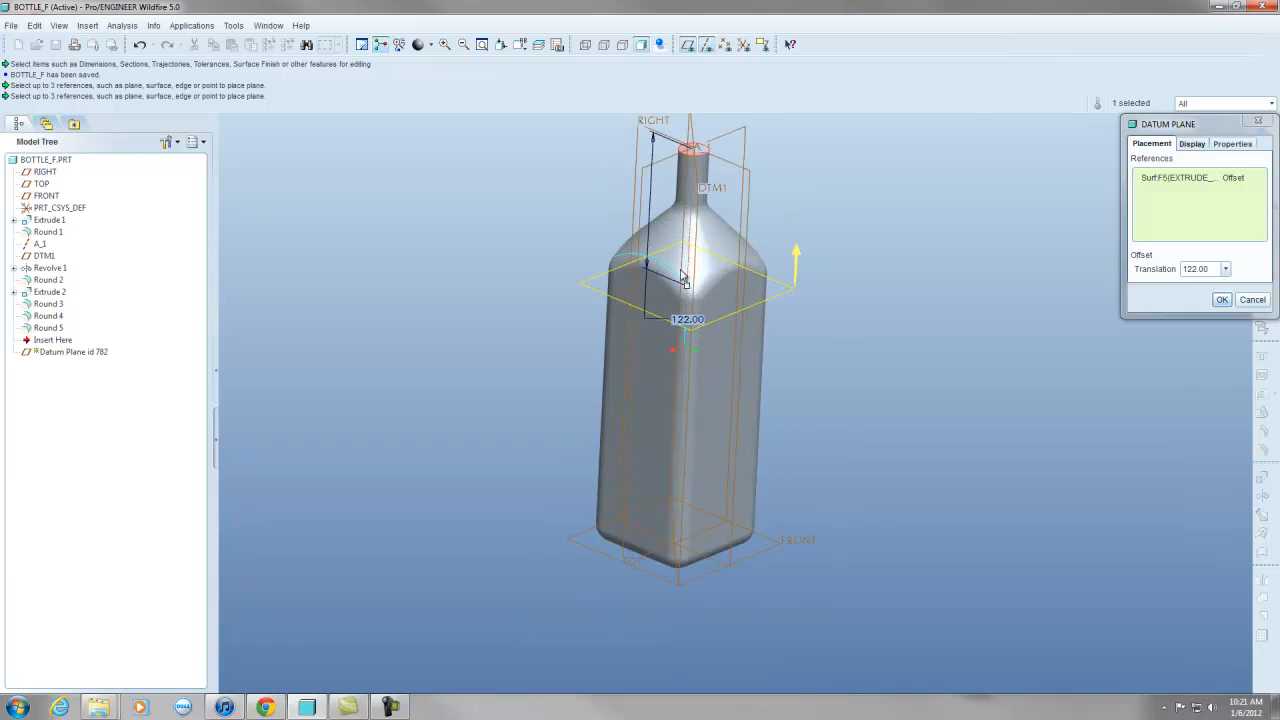
mouse_move(683, 277)
middle_down()
mouse_move(725, 255)
mouse_move(751, 214)
mouse_move(714, 315)
middle_up()
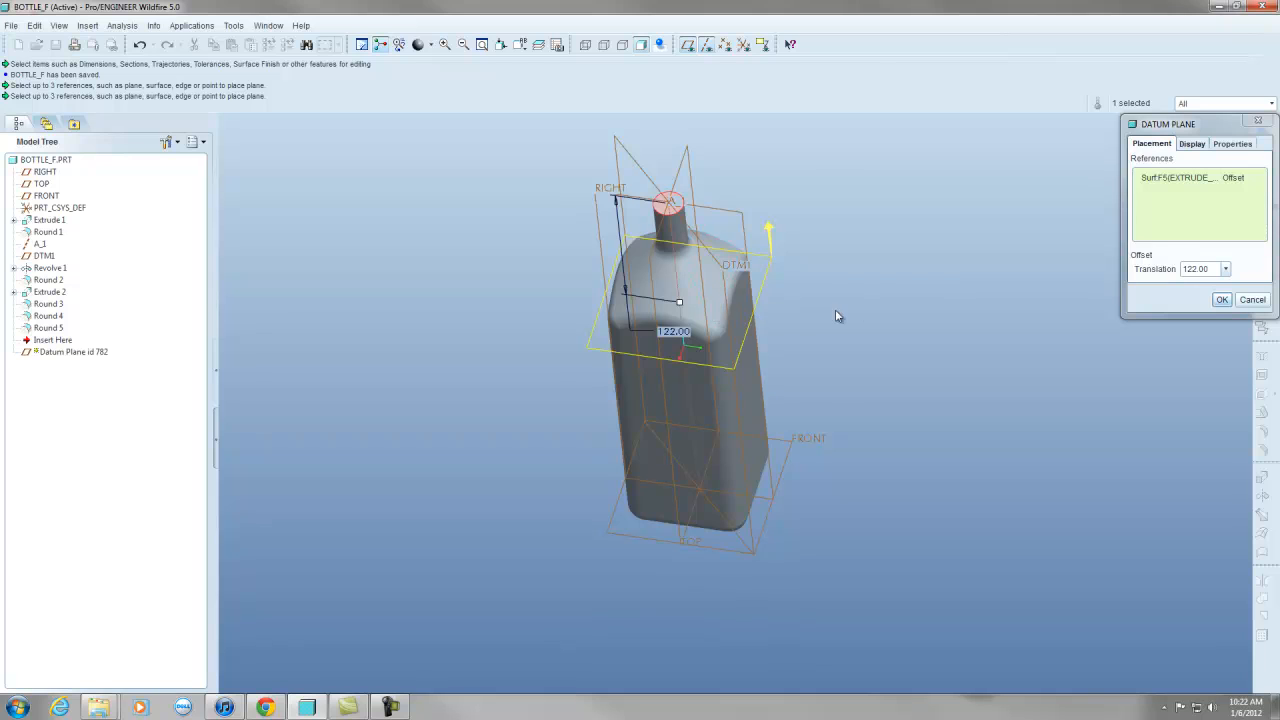
Set the datum plane's offset from the neck's top face to 115 and create the plane.
middle_drag(837, 311, 842, 252)
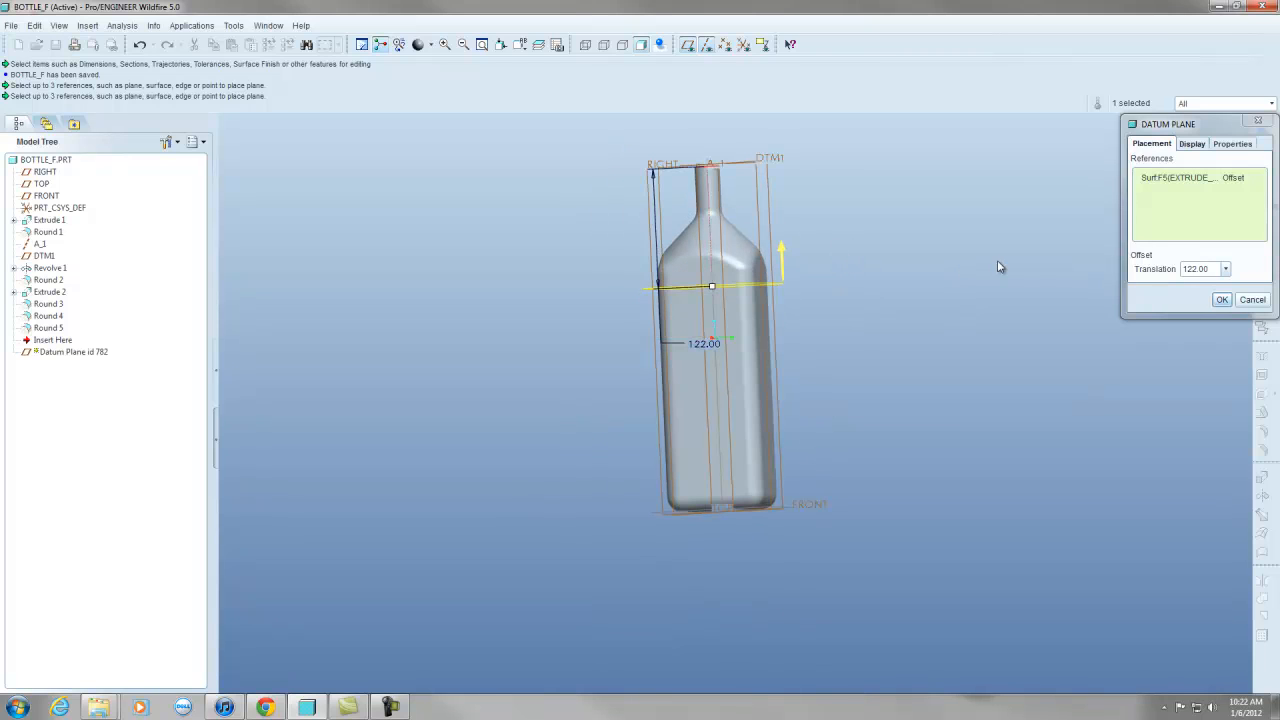
double_click(1197, 269)
text(115)
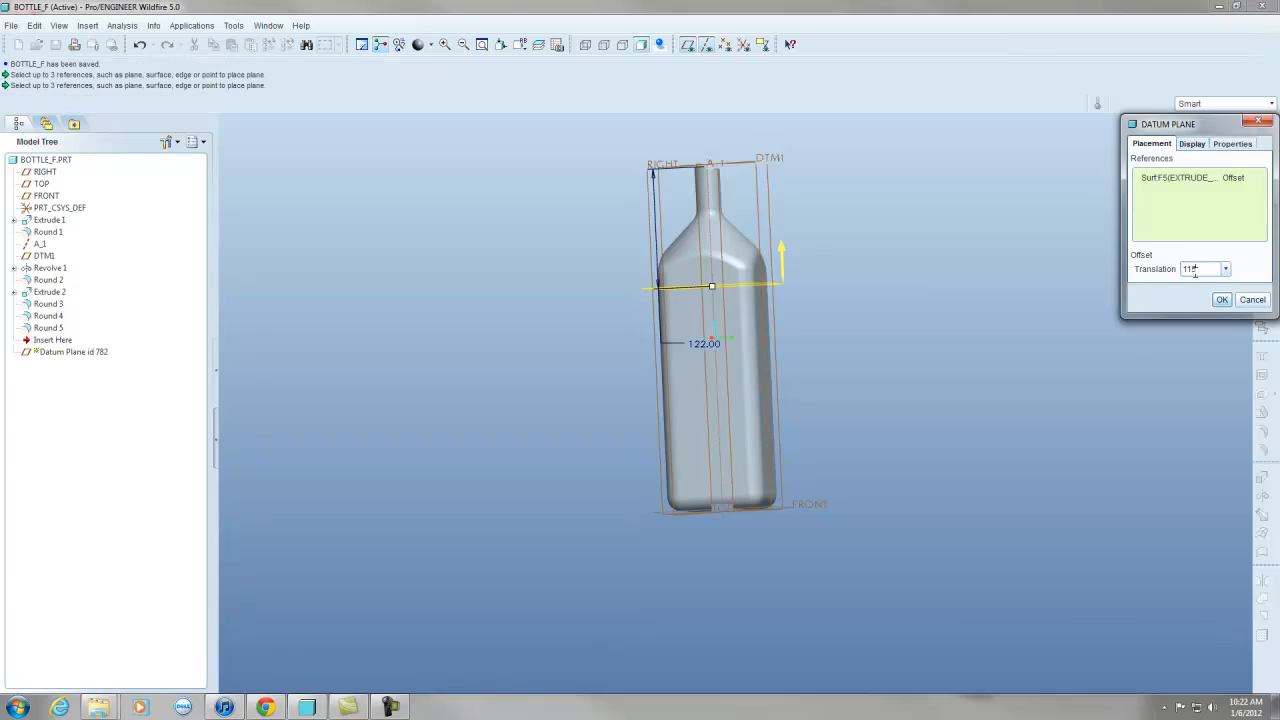
key(Return)
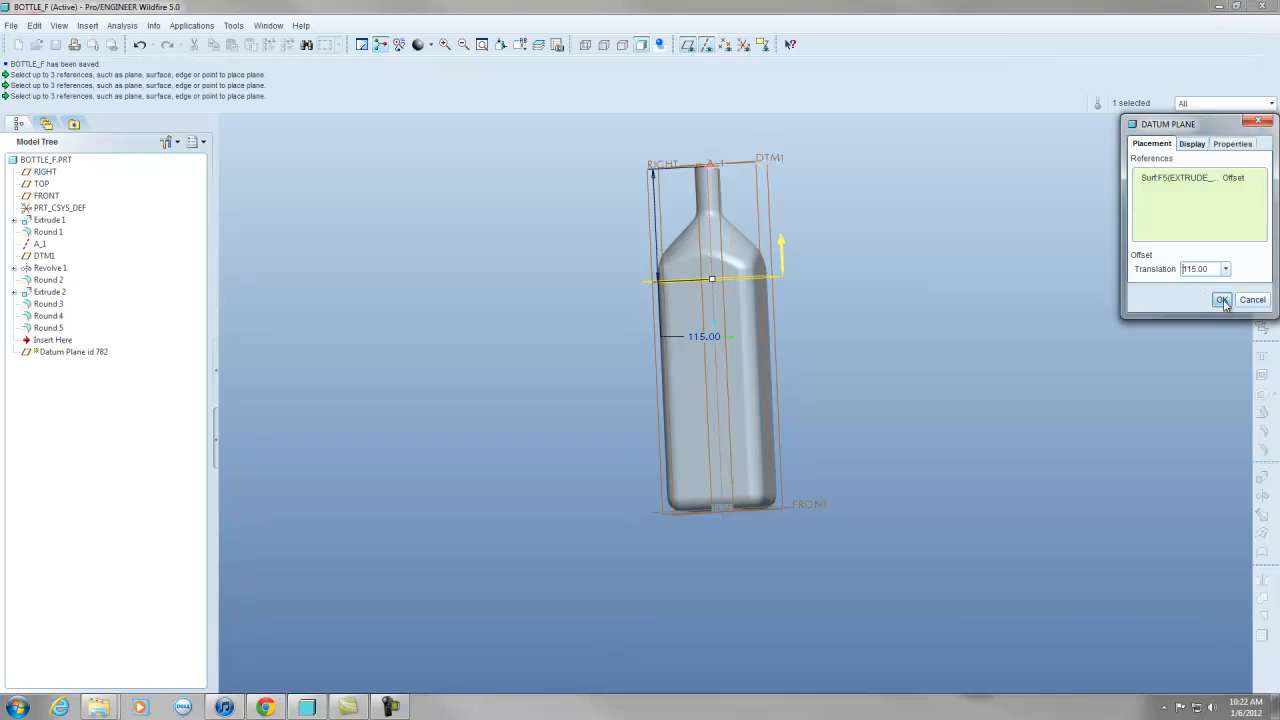
click(1222, 300)
Start an extrusion and open its sketch on the new datum plane, with the RIGHT plane as the bottom orientation reference.
click(1264, 485)
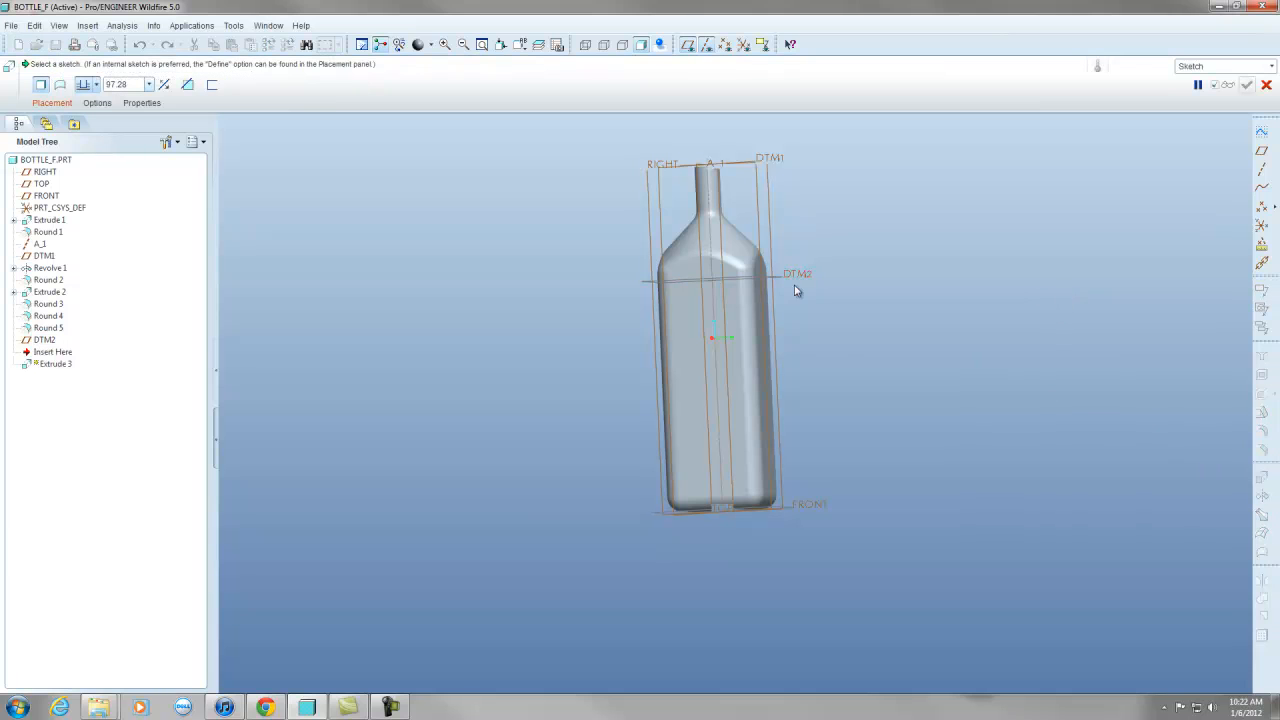
click(52, 102)
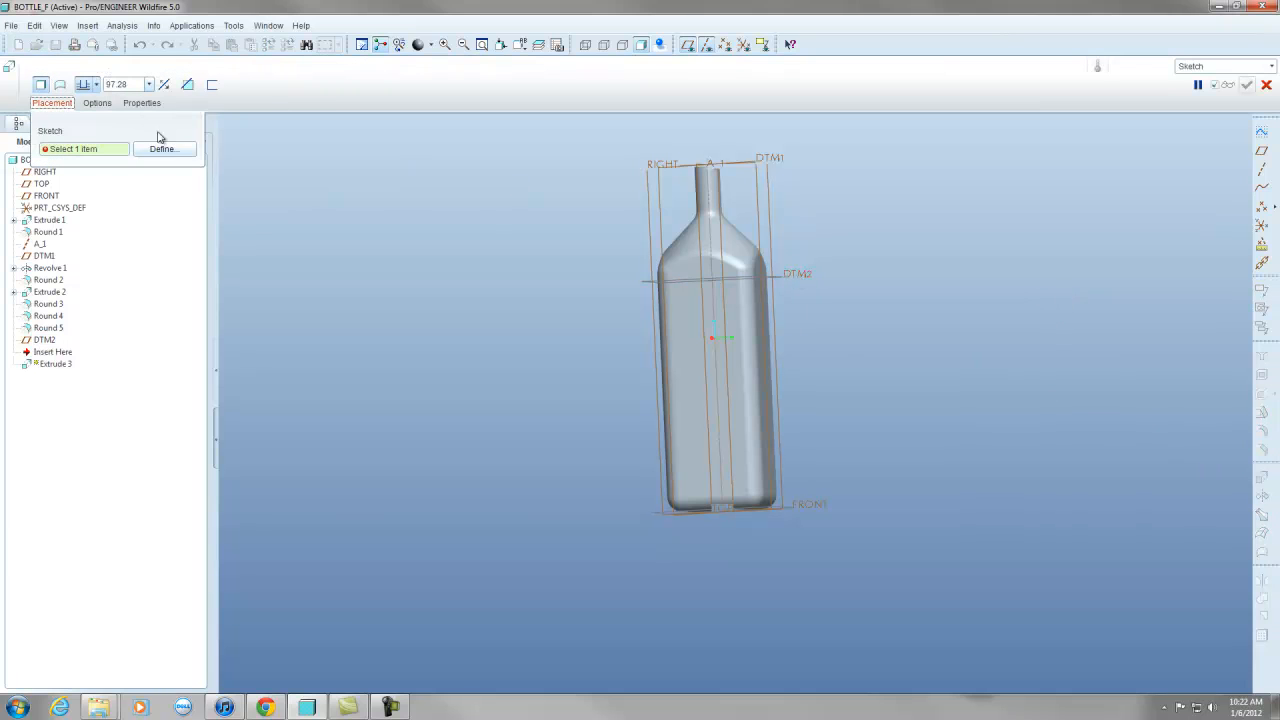
click(160, 144)
click(808, 275)
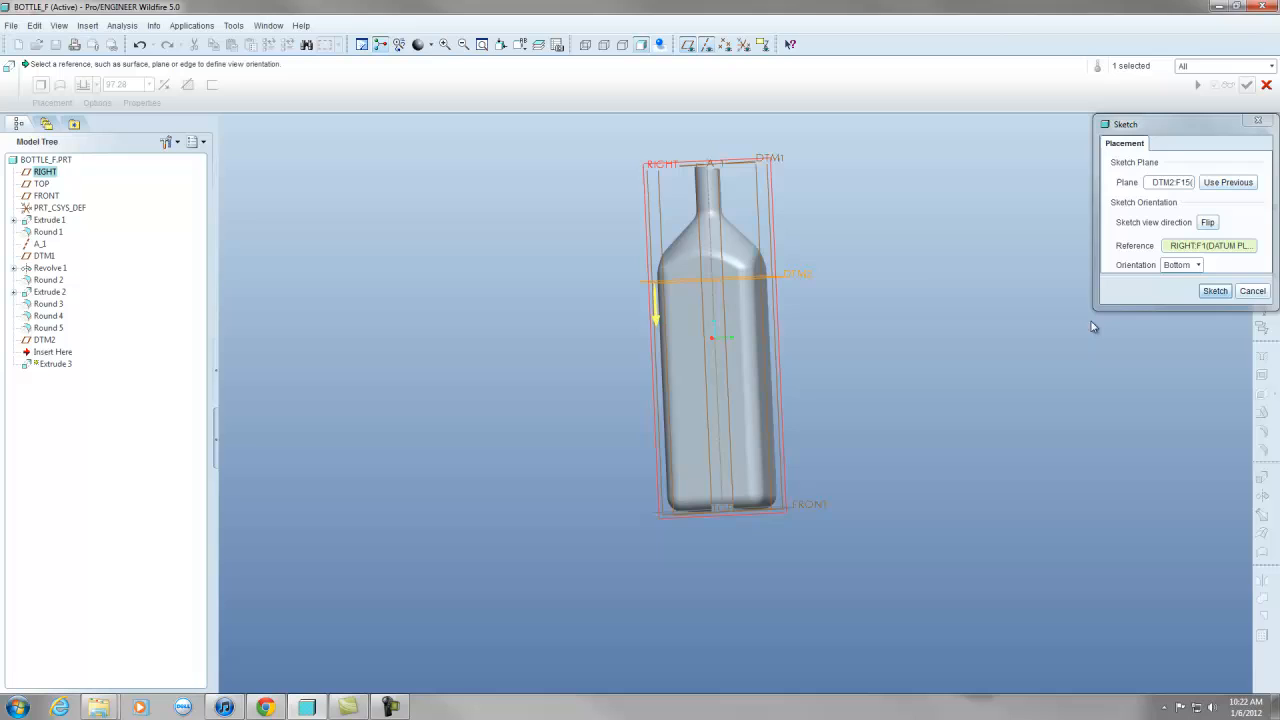
click(1214, 290)
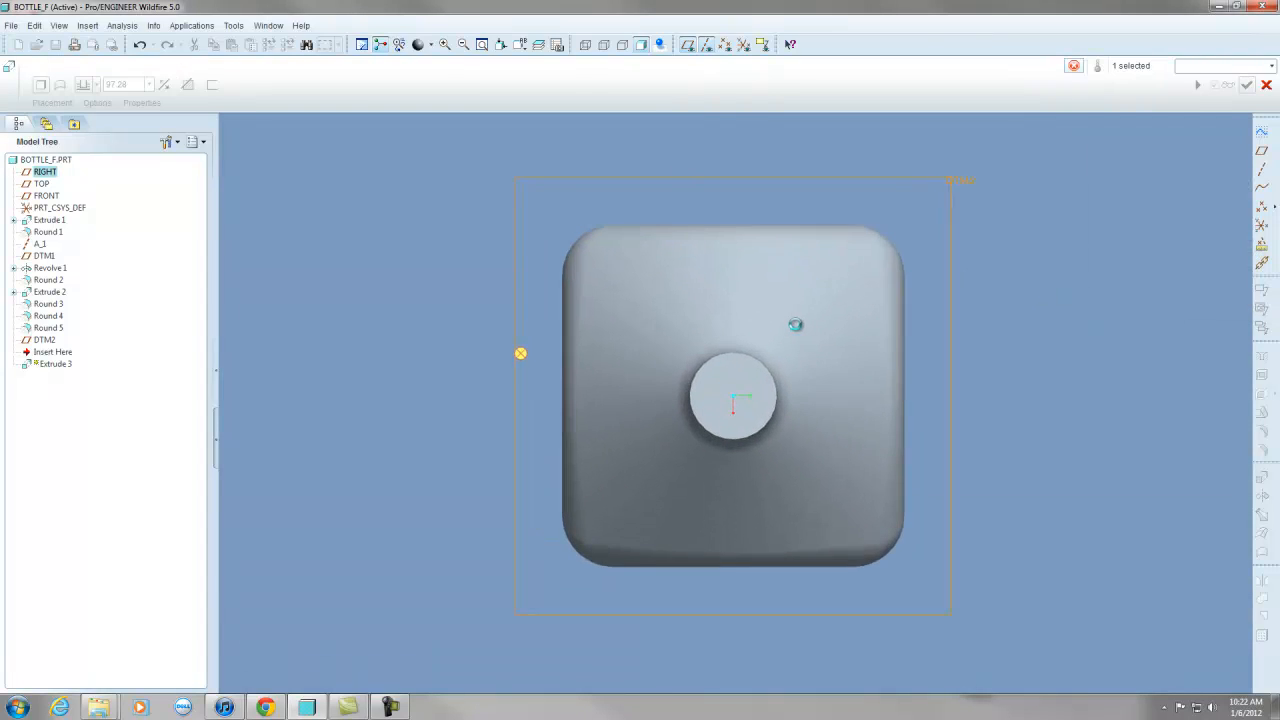
Project the bottle body's outer edges and rounded corners into the sketch as a closed rounded-square outline.
click(1262, 300)
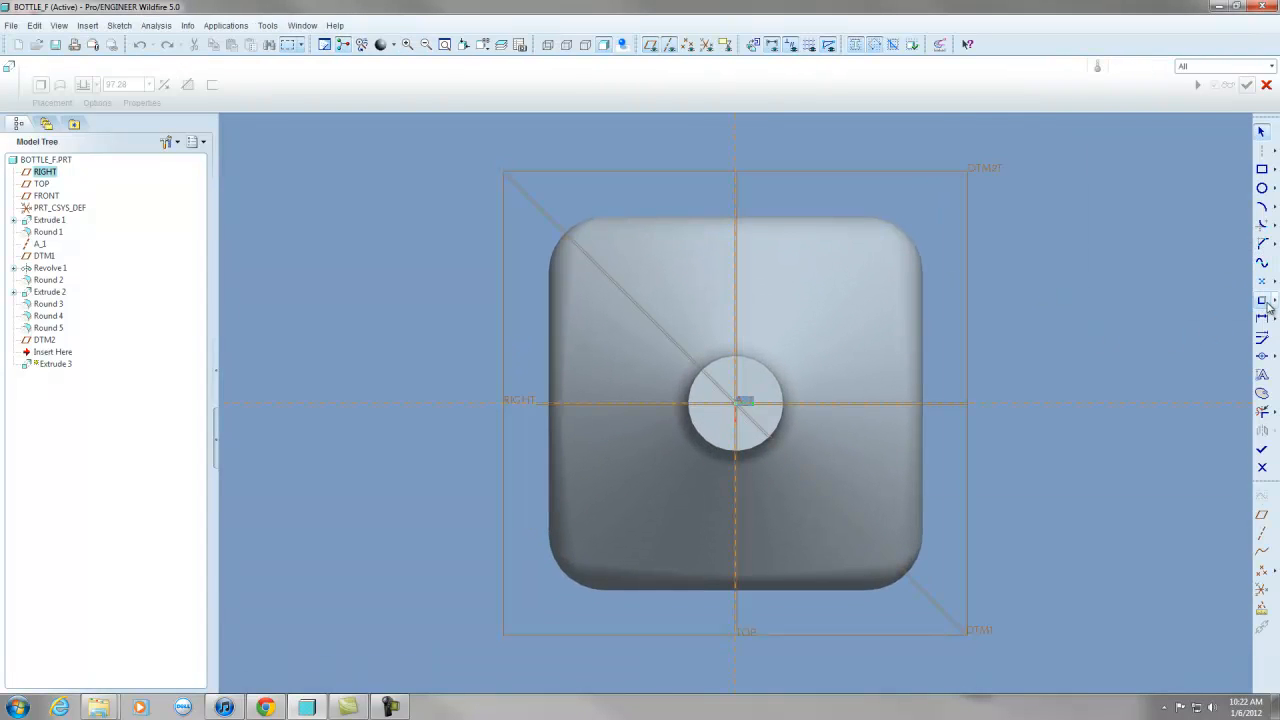
click(893, 222)
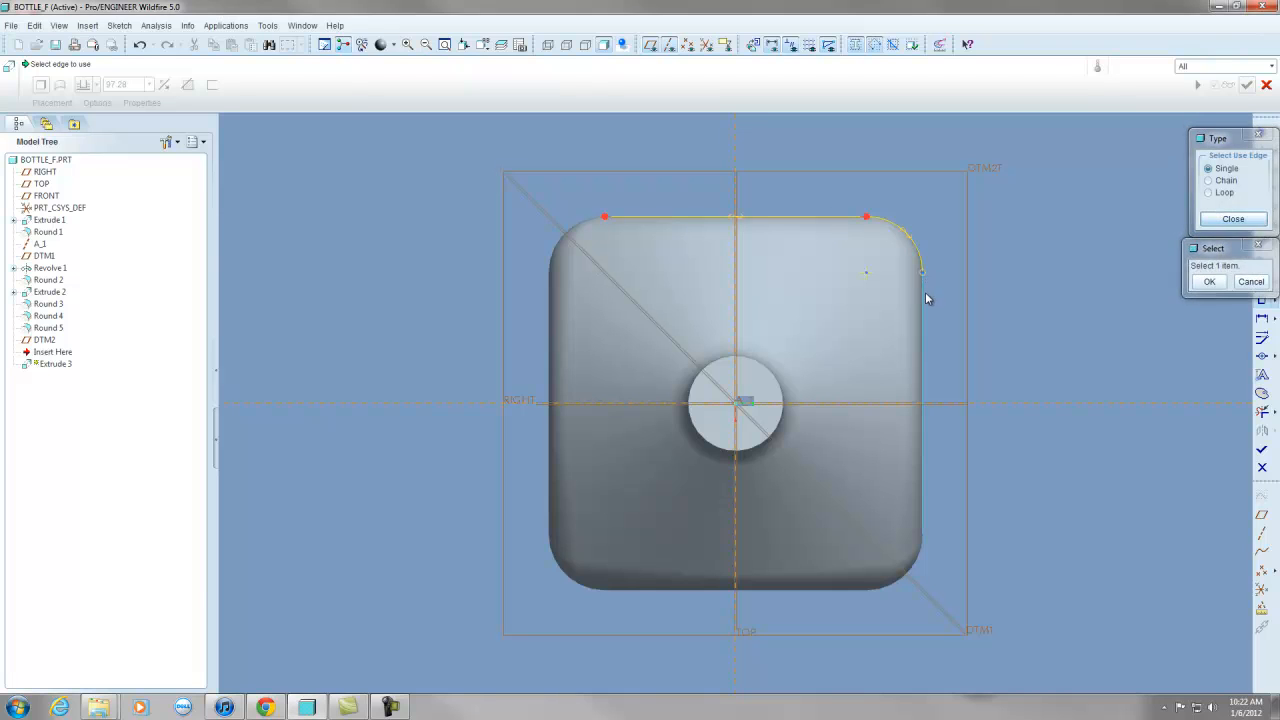
click(923, 292)
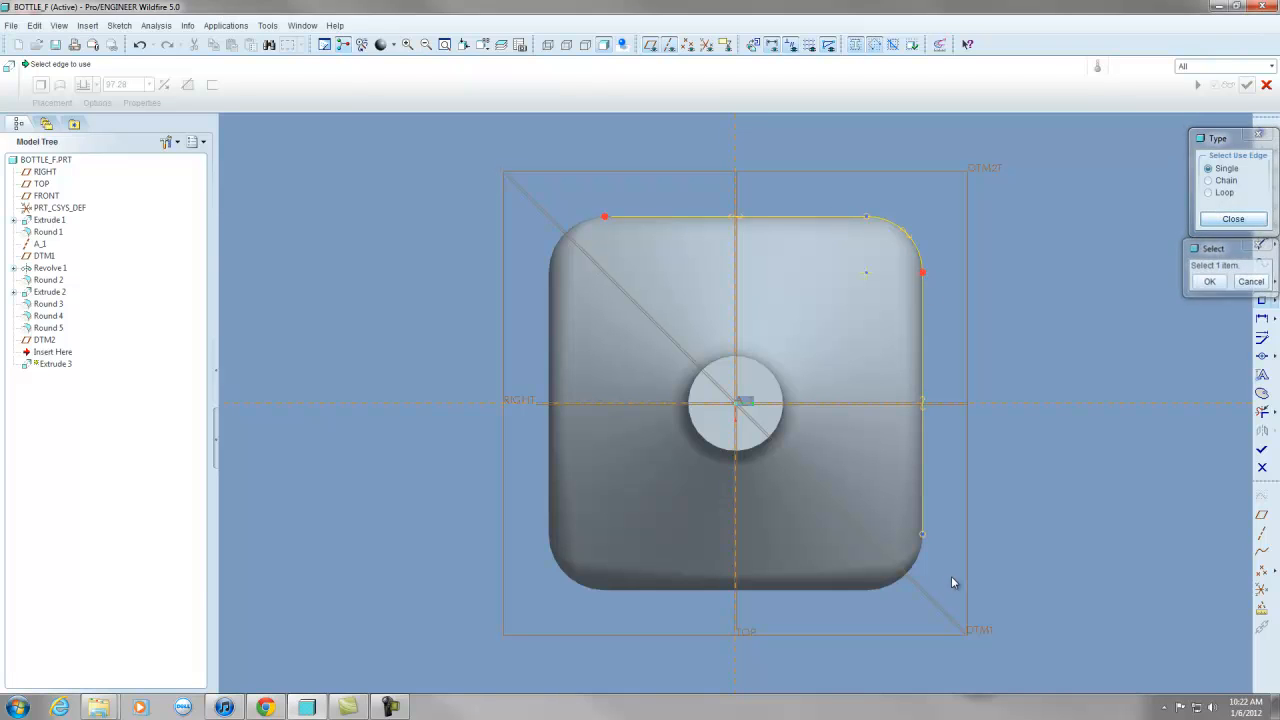
click(826, 594)
click(549, 478)
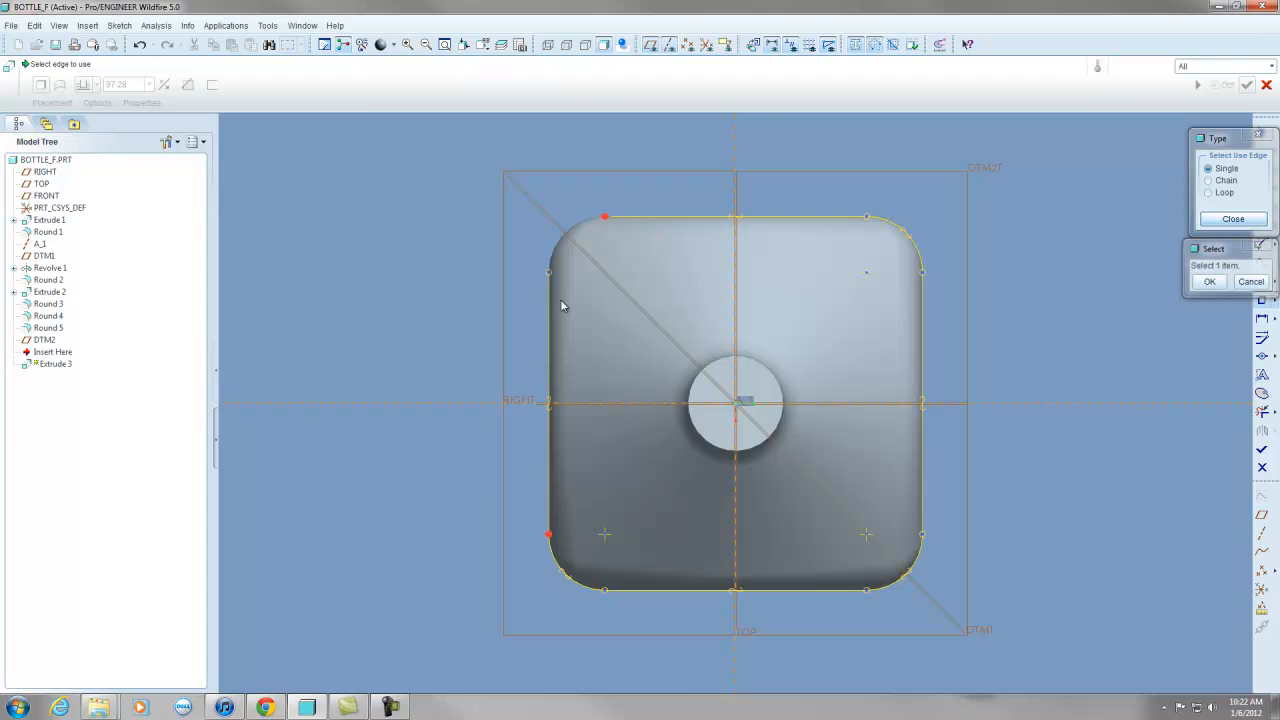
click(566, 241)
click(1207, 286)
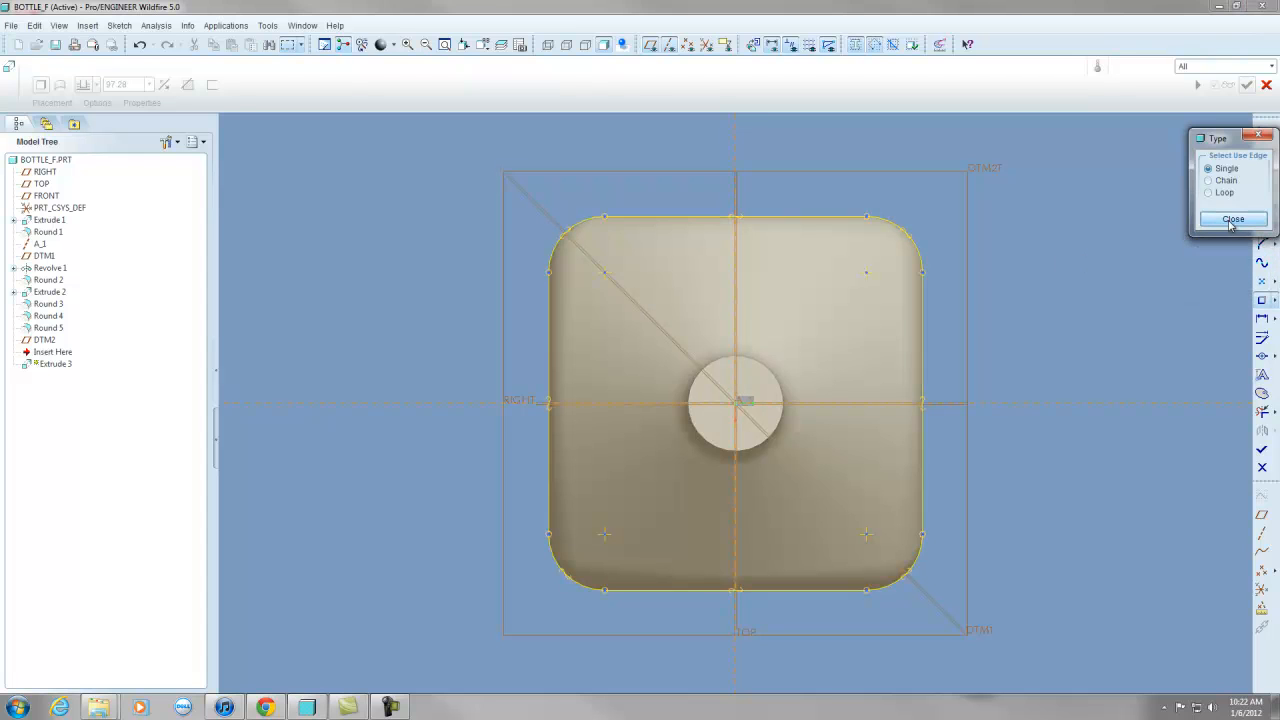
click(1231, 221)
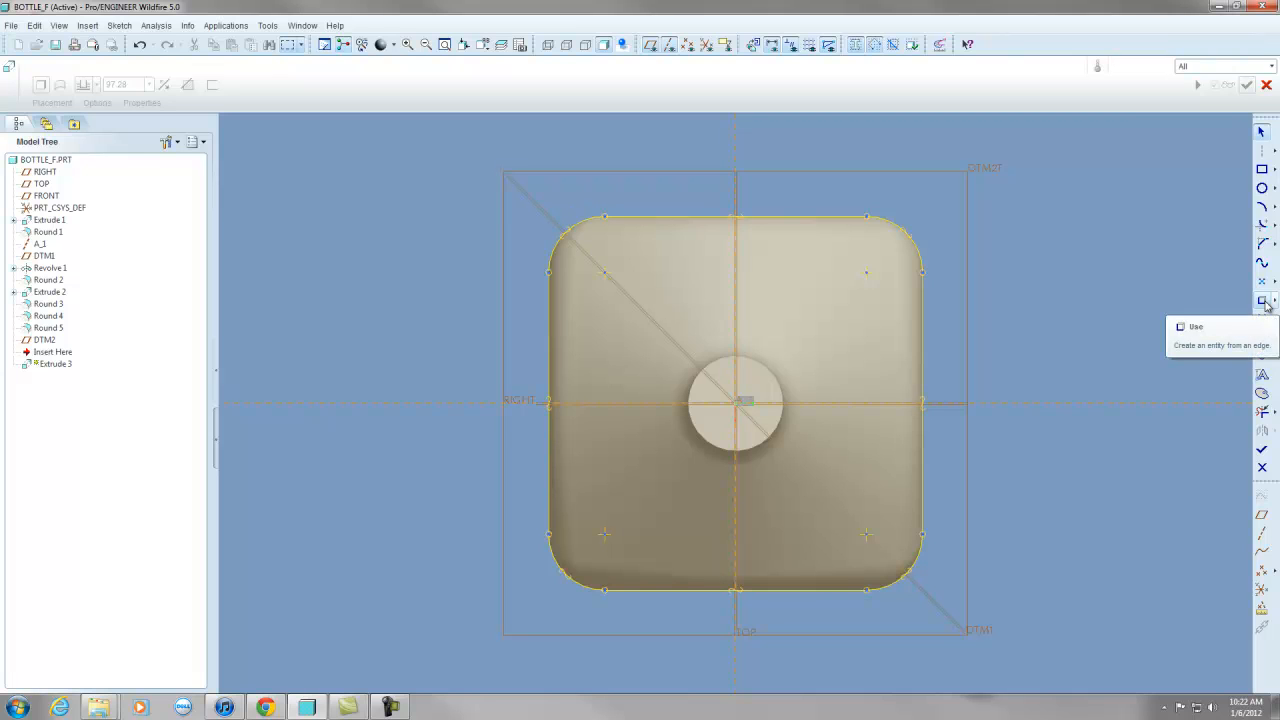
Offset the outline's upper-right corner arc, right edge and lower-right corner arc inward by 2.5.
click(1272, 302)
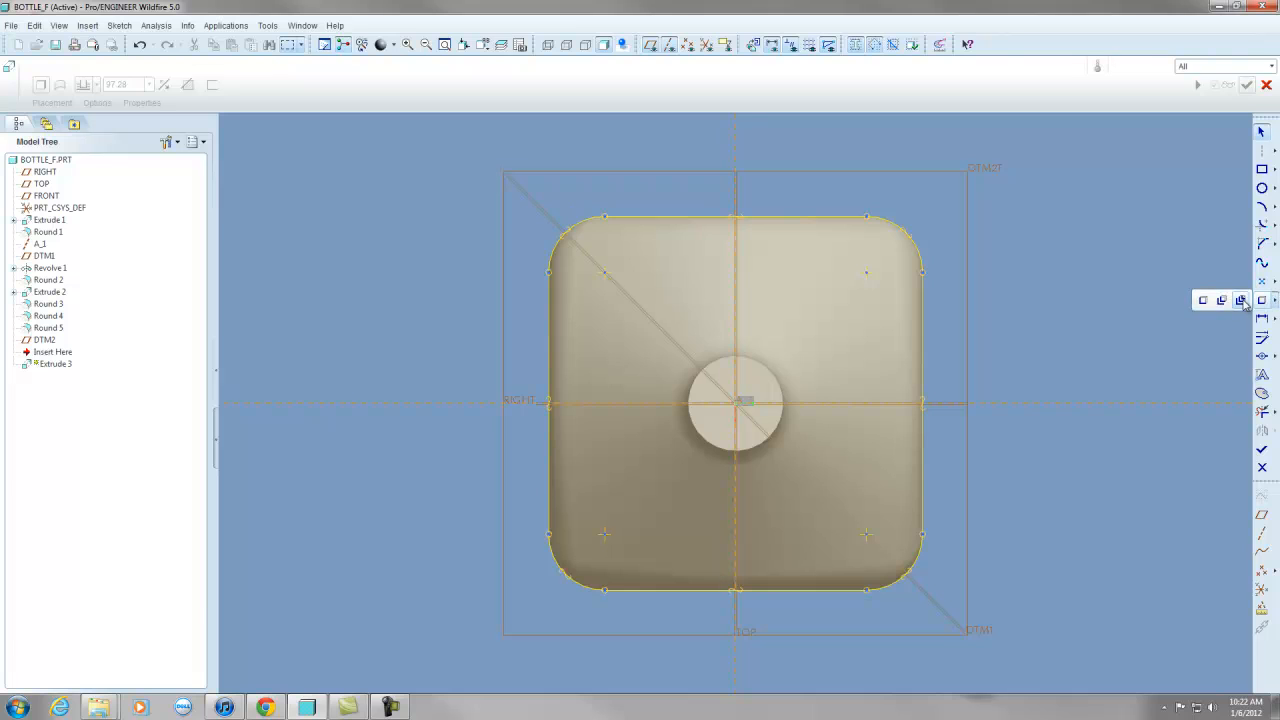
click(1232, 302)
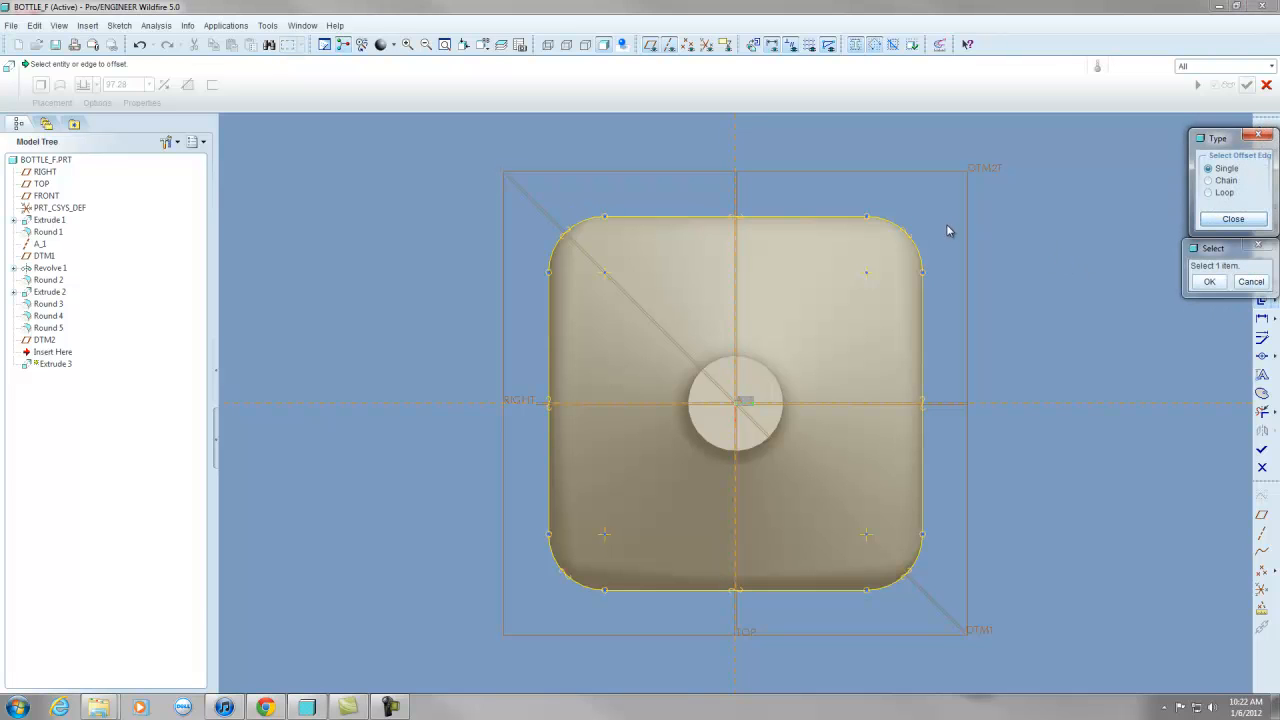
click(897, 226)
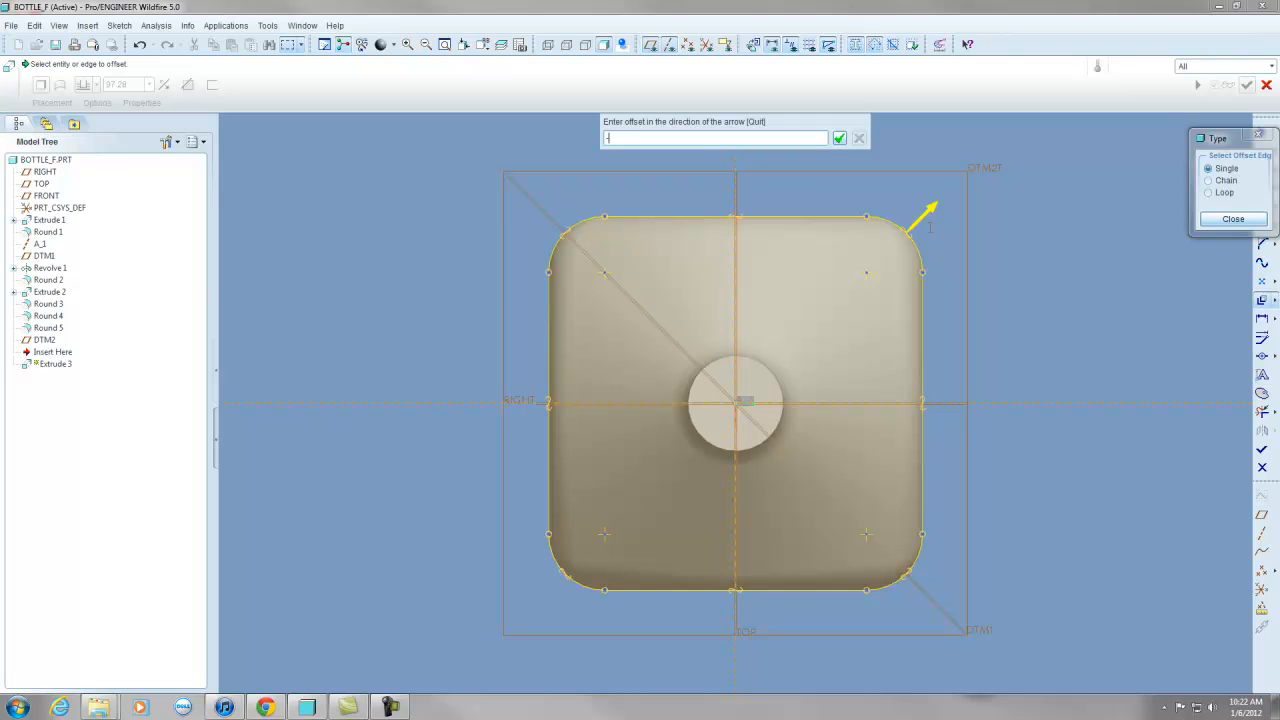
key(Return)
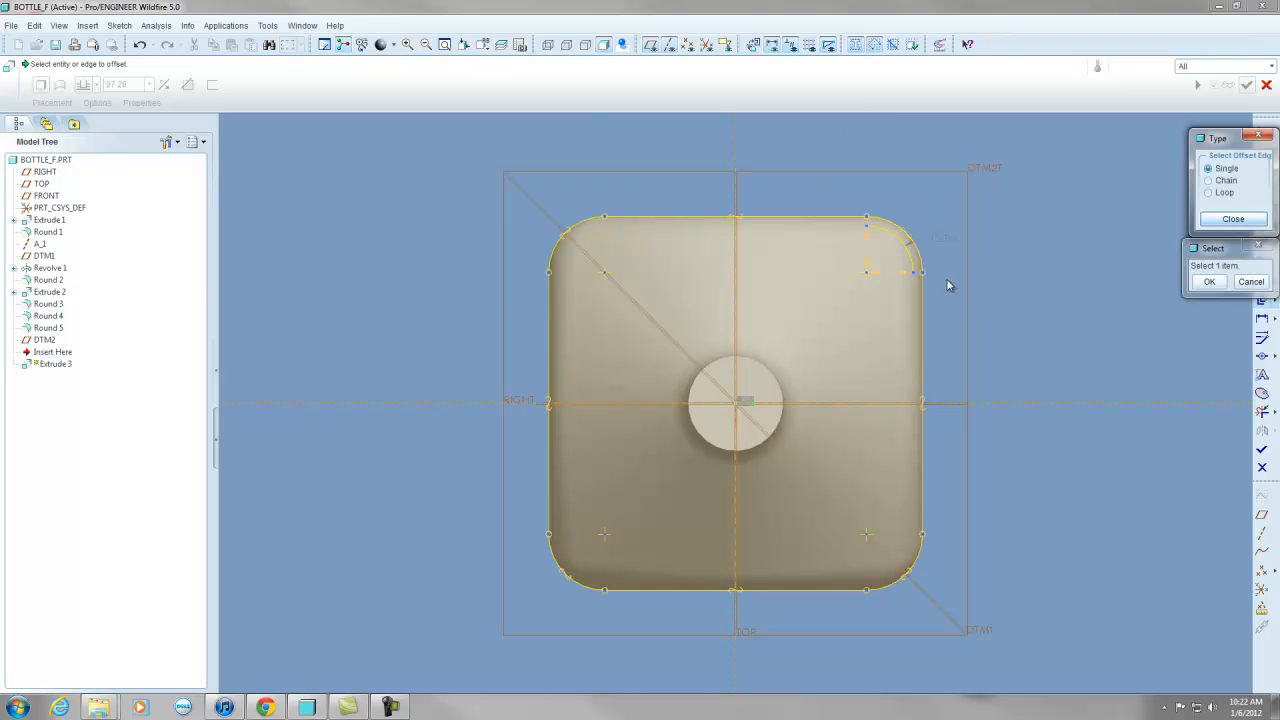
click(923, 327)
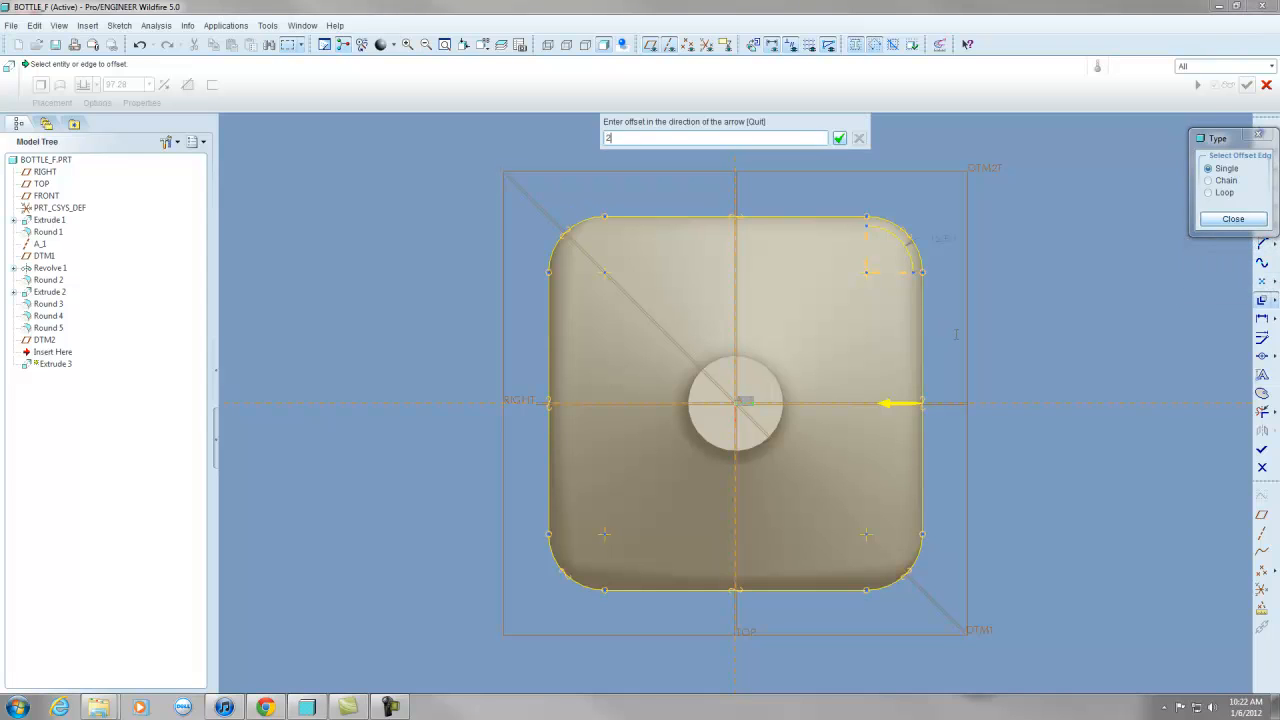
text(2)
key(Return)
click(905, 588)
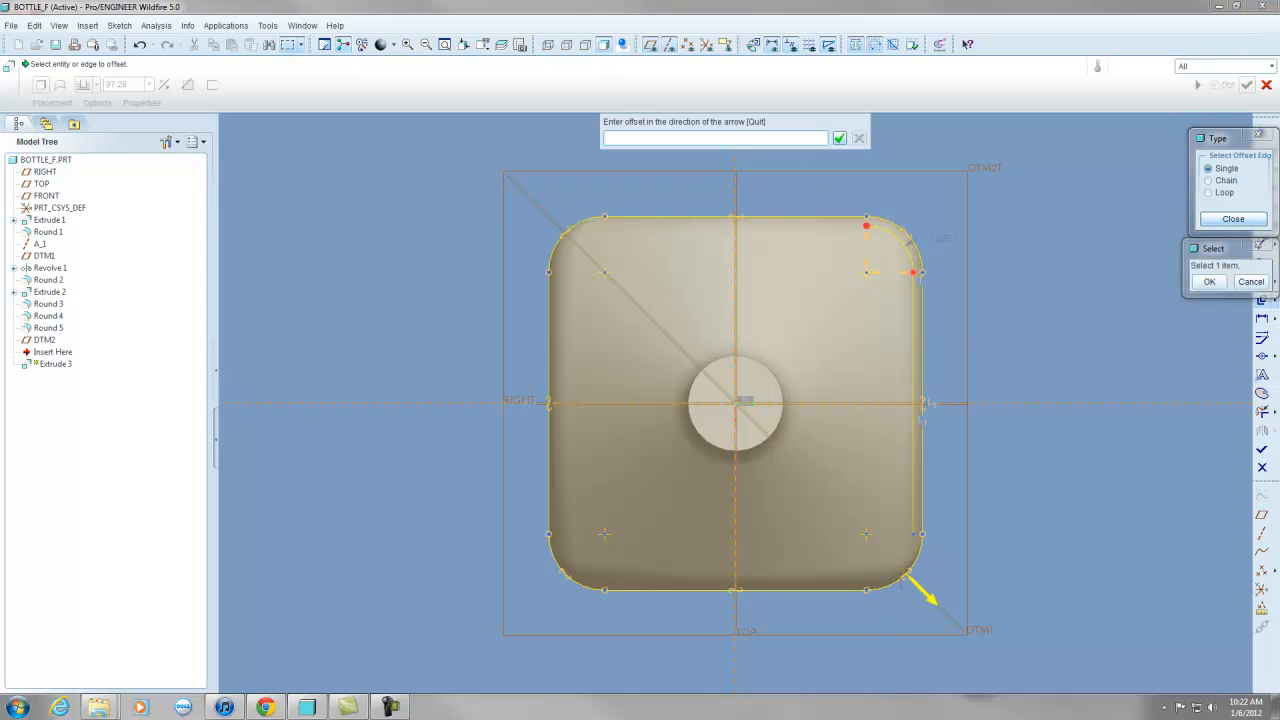
text(-2)
key(Return)
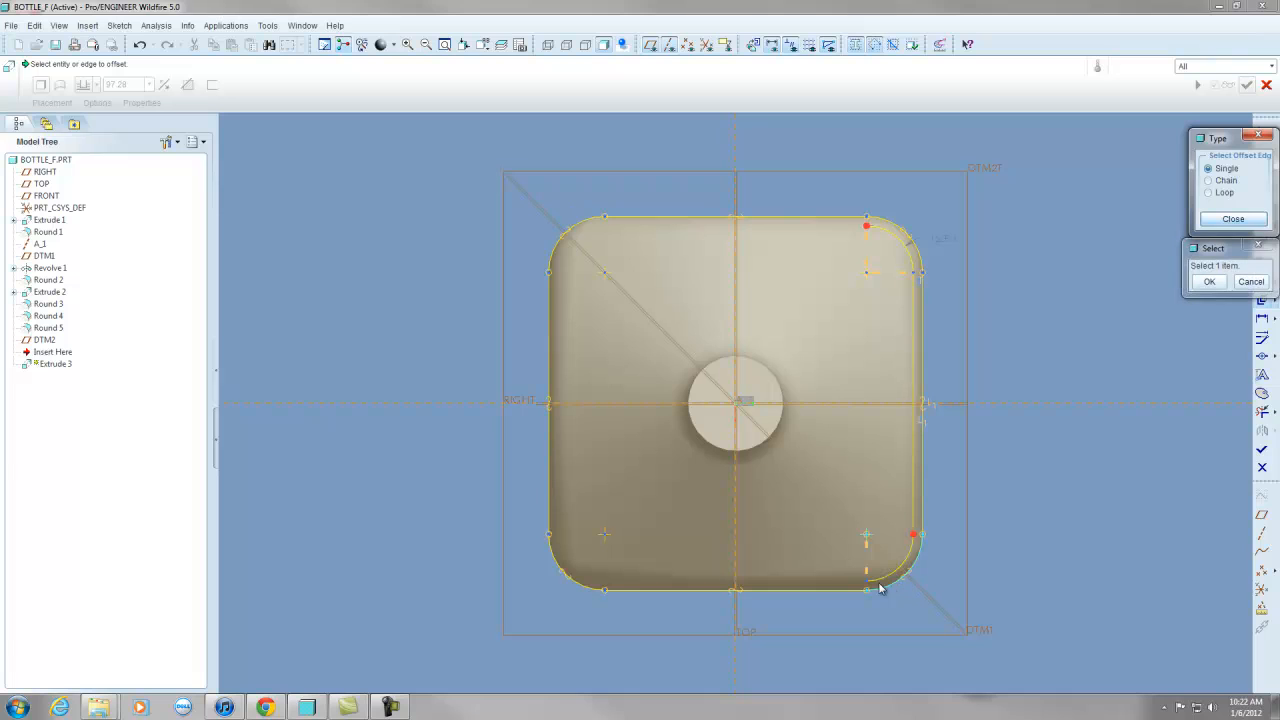
Offset the outline's lower edge, lower-left corner arc and left edge inward by 2.5.
click(826, 590)
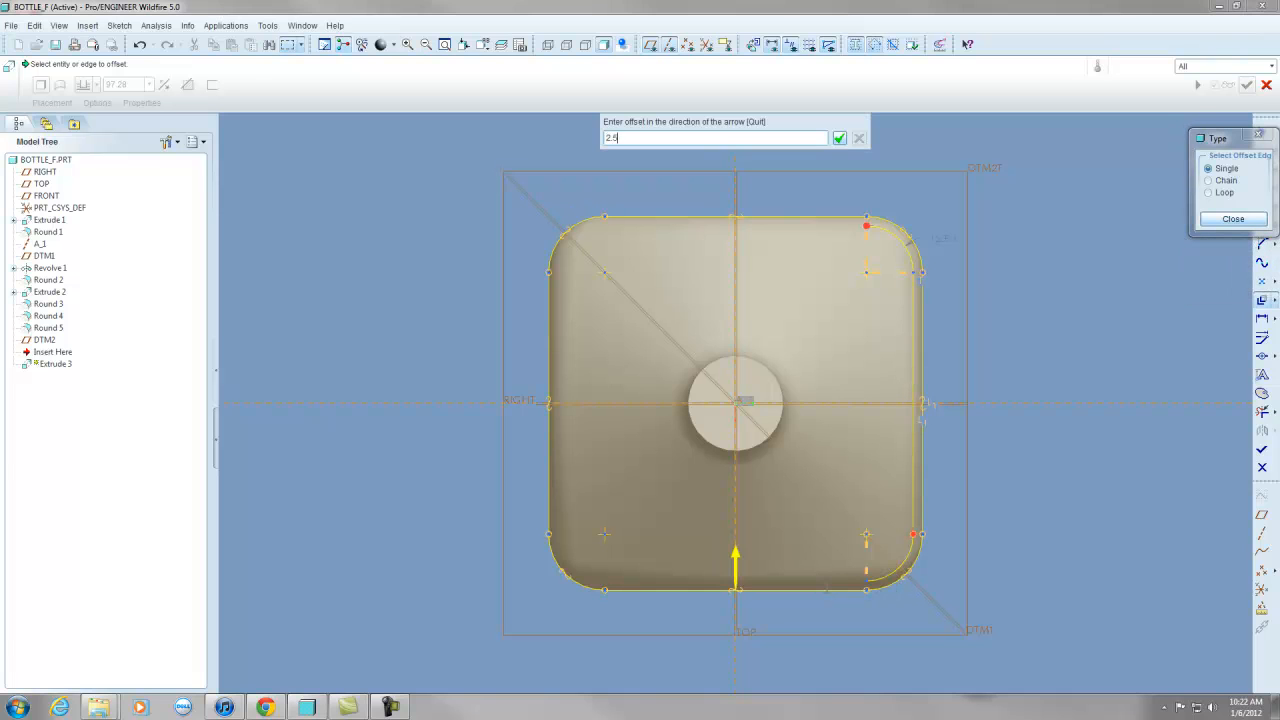
text(2.5)
key(Return)
click(566, 578)
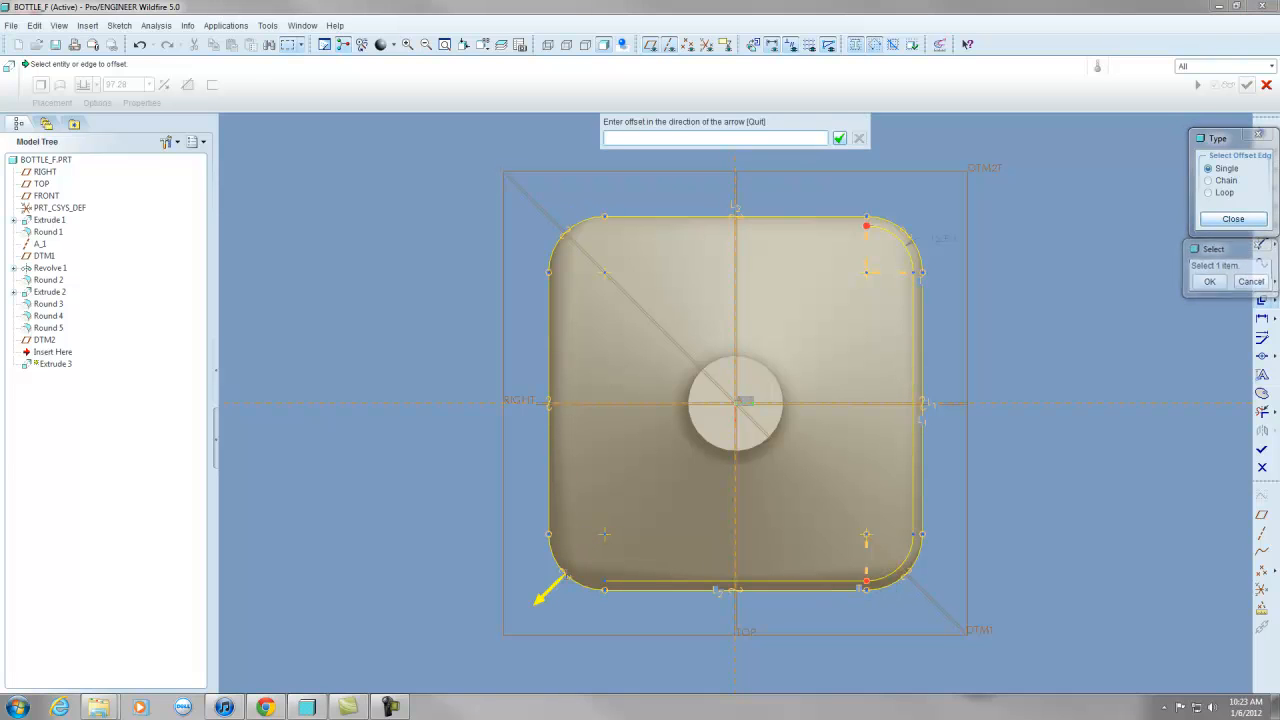
text(-2)
key(Return)
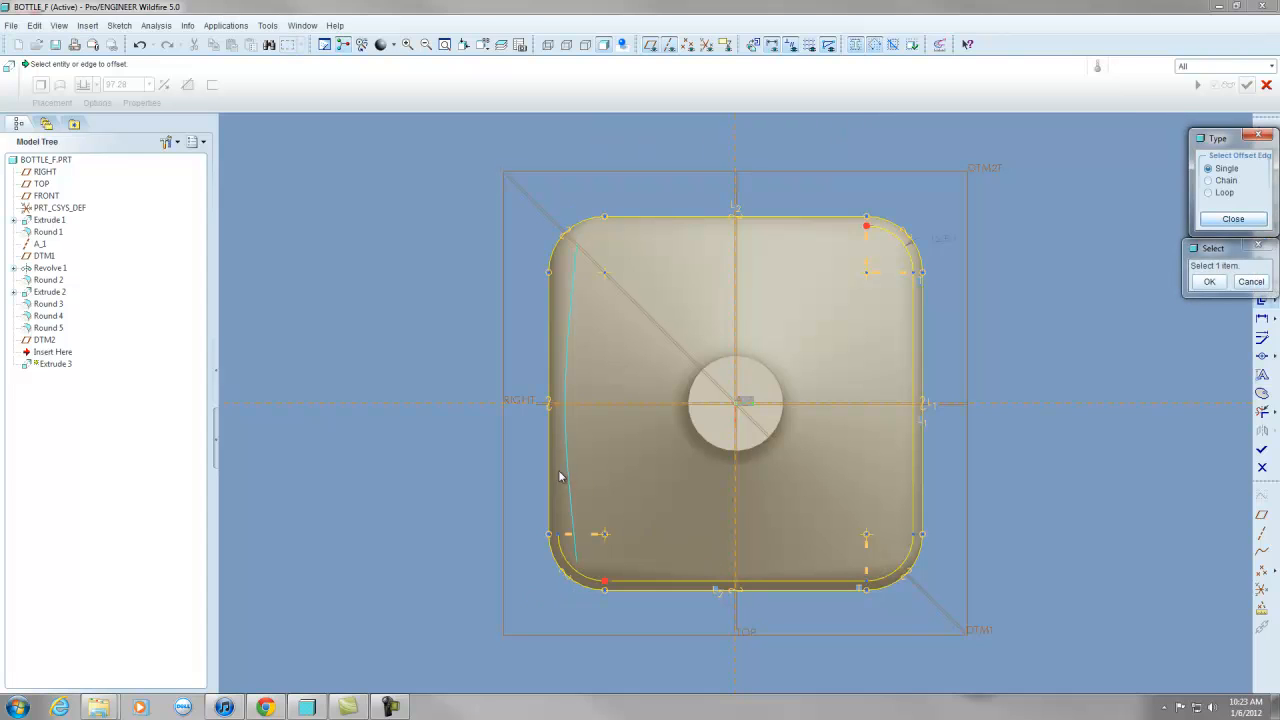
click(549, 458)
text(-2)
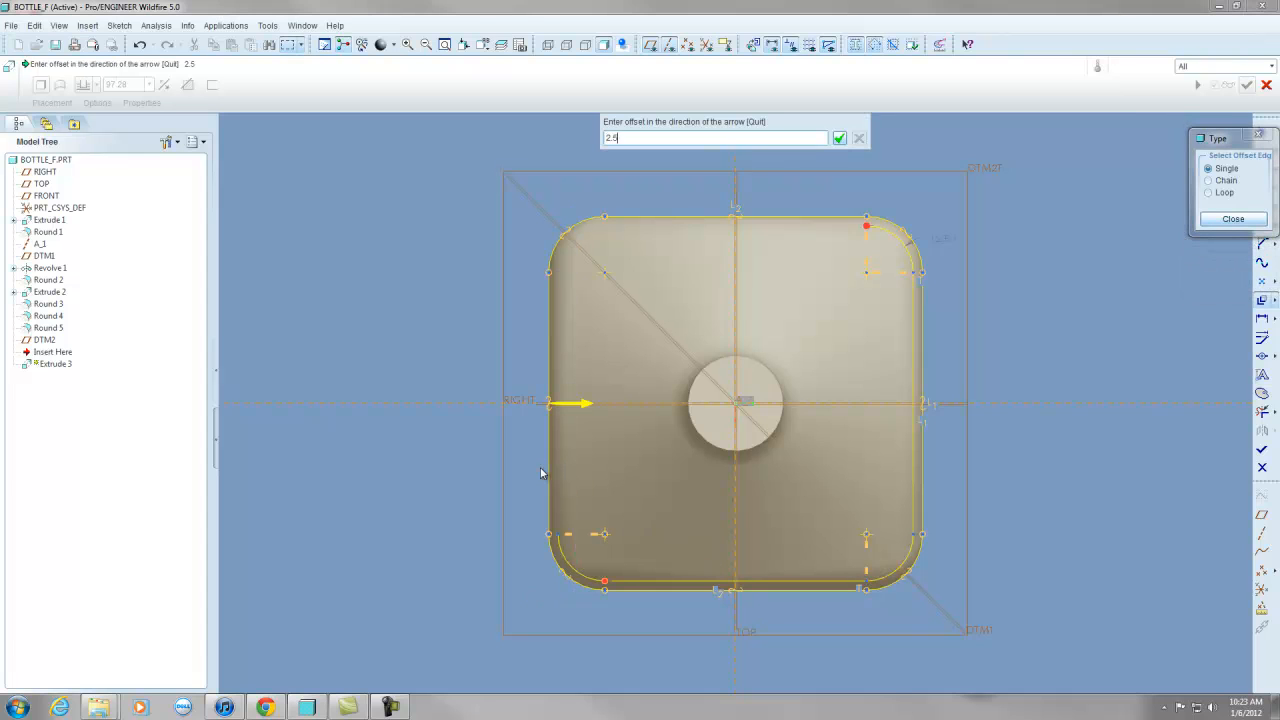
key(Return)
Offset the upper-left corner arc and upper edge inward by 2.5 to close the inner outline.
click(590, 222)
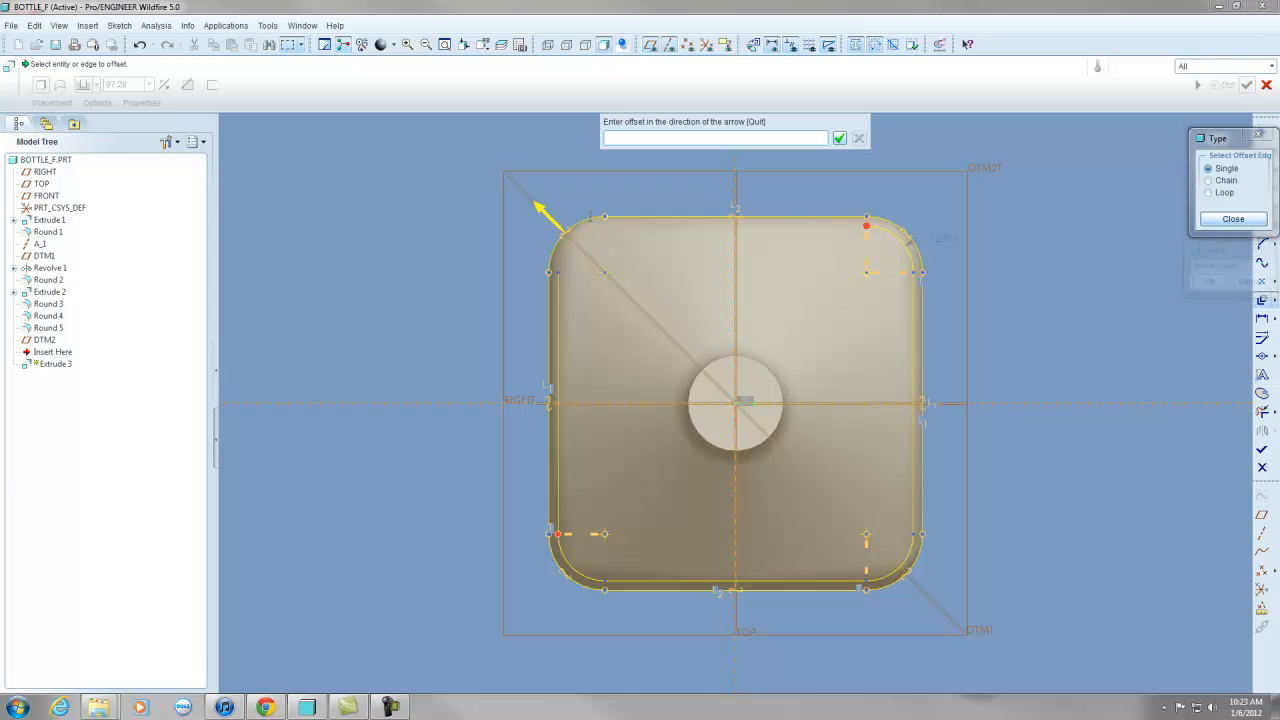
text(-2.5)
key(Return)
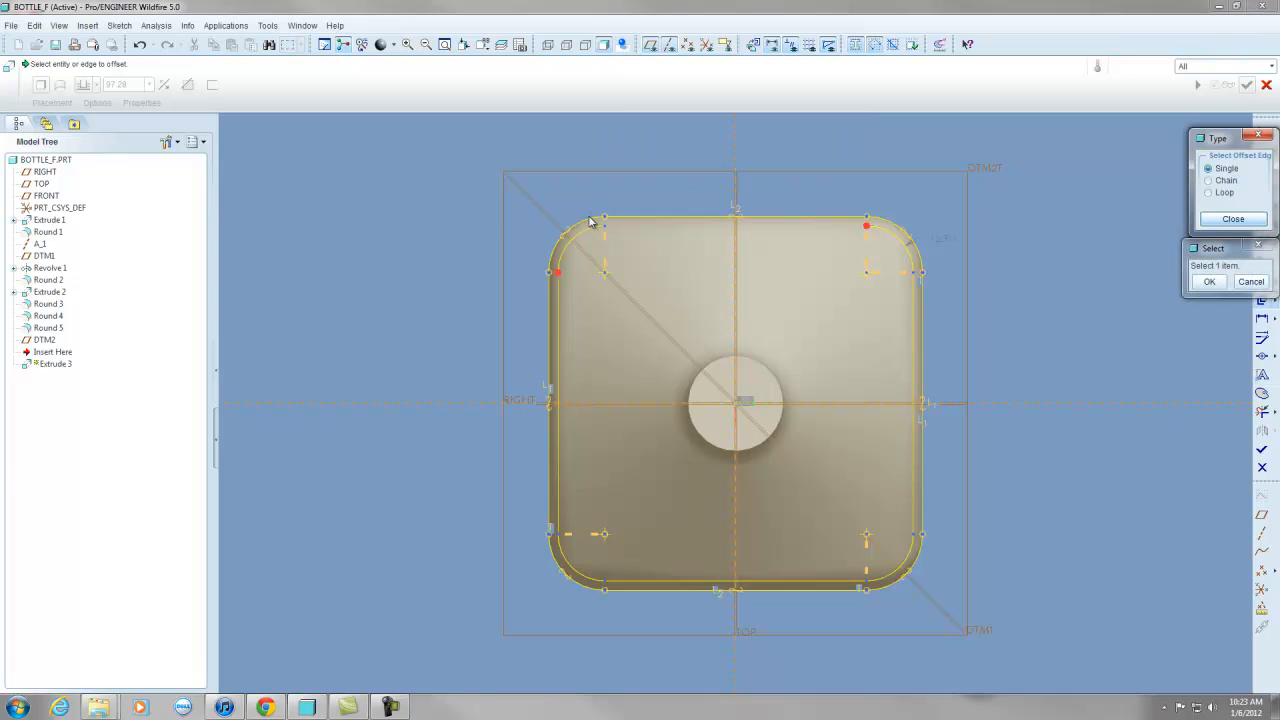
click(686, 215)
text(2)
key(Return)
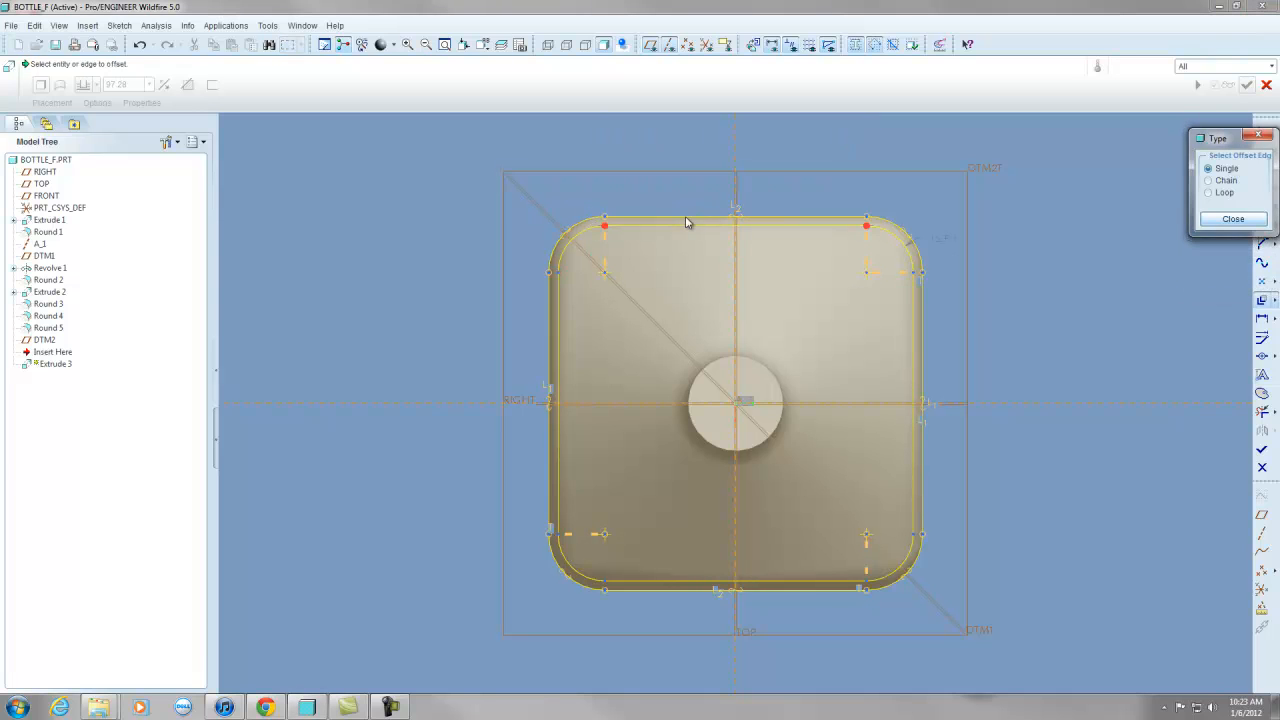
click(1233, 219)
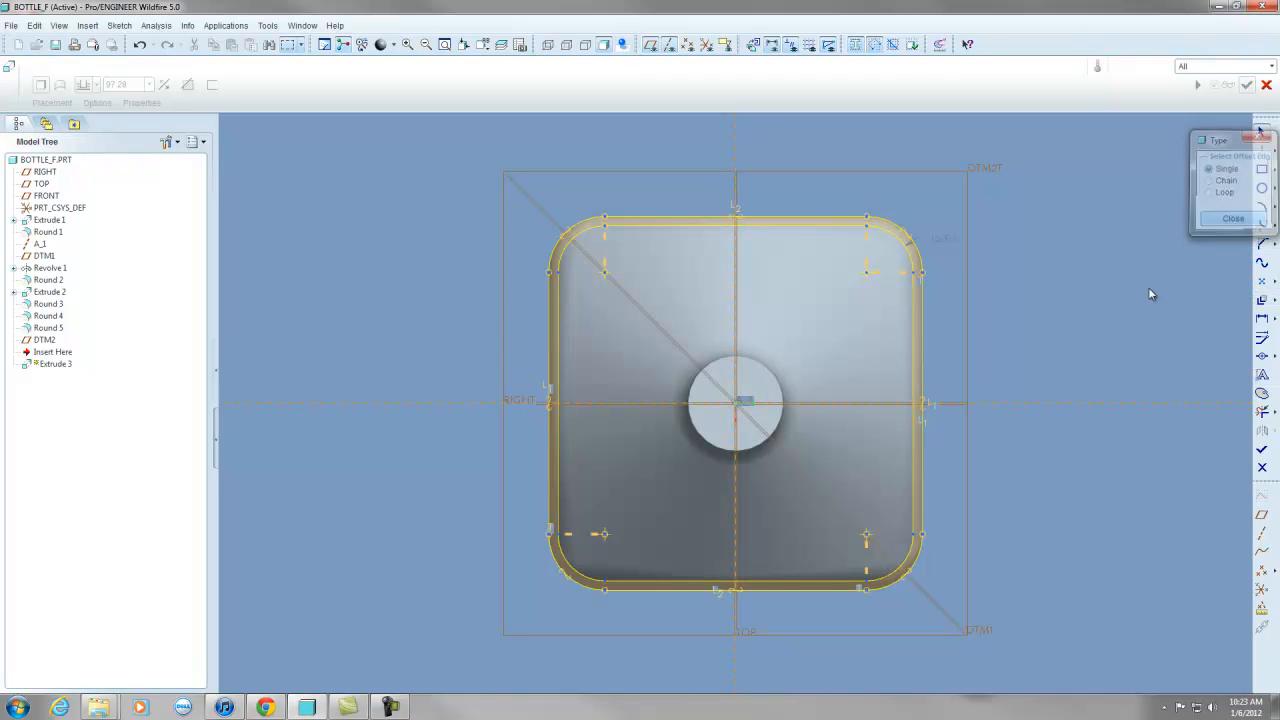
Finish the ring sketch, flip the extrusion toward the bottle's base and set its depth to 3.5.
click(1262, 449)
middle_drag(895, 311, 744, 338)
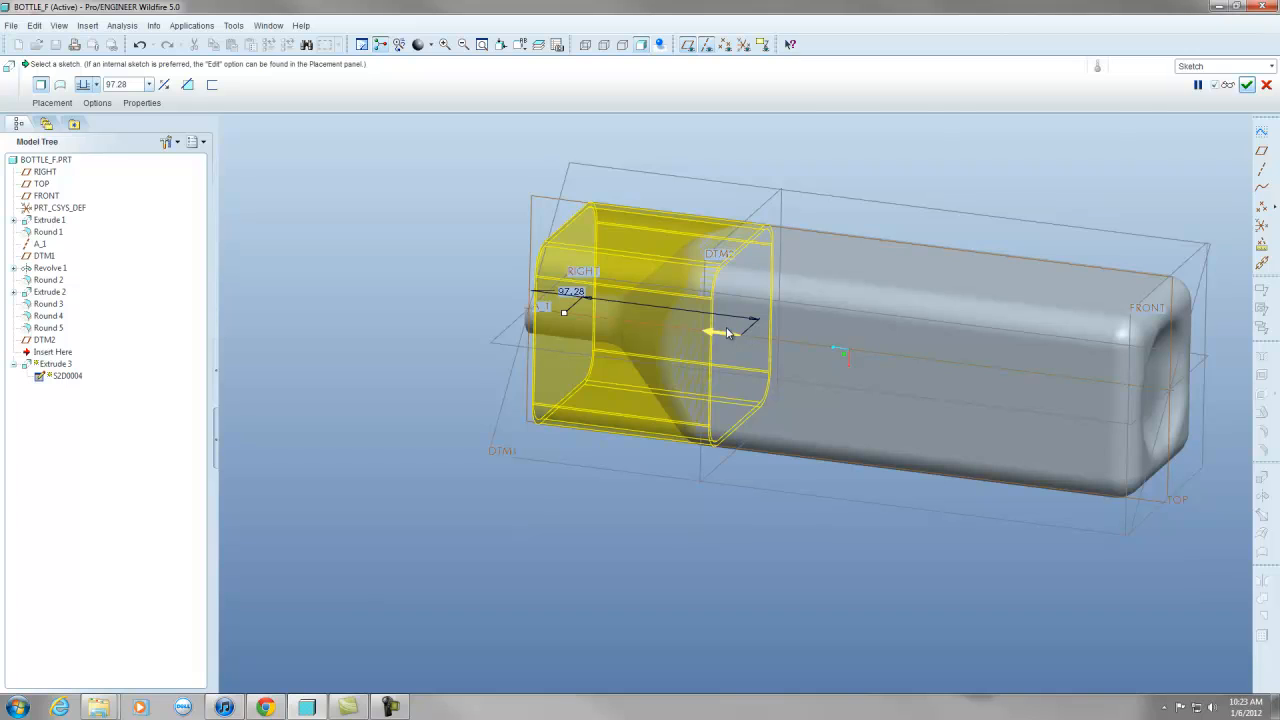
click(726, 334)
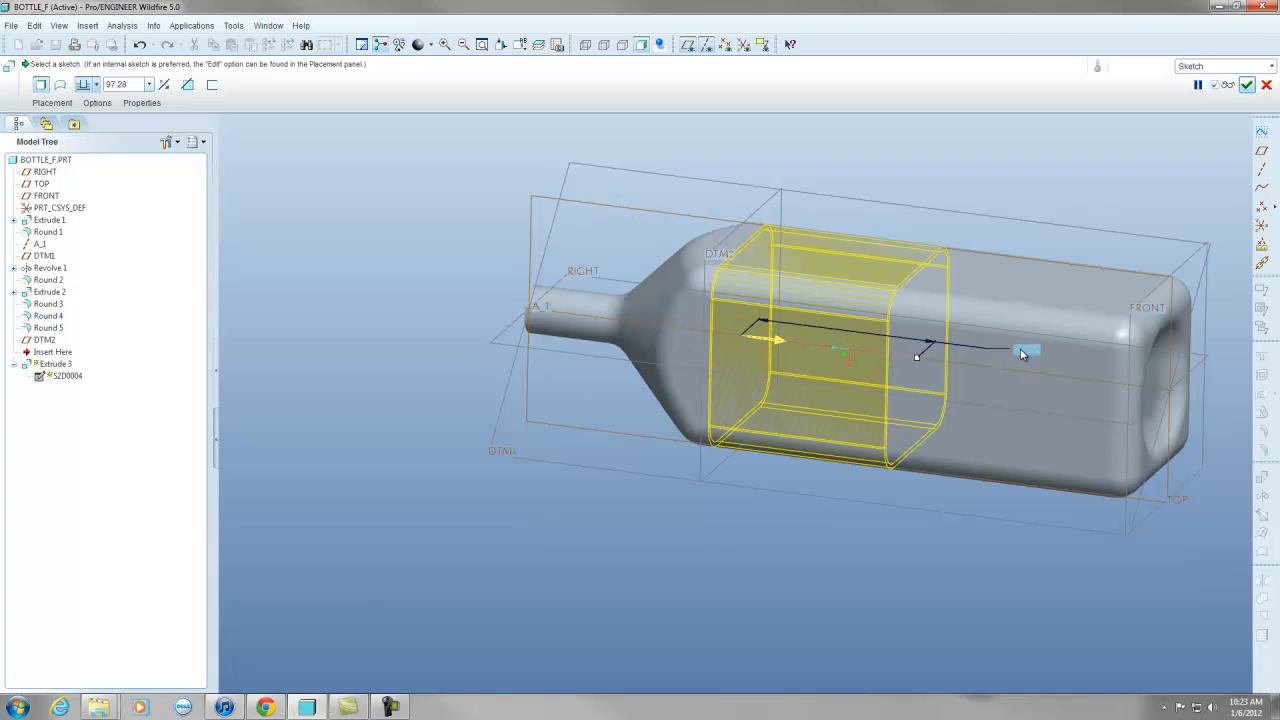
text(3.5)
key(Return)
scroll(755, 223, down, 3)
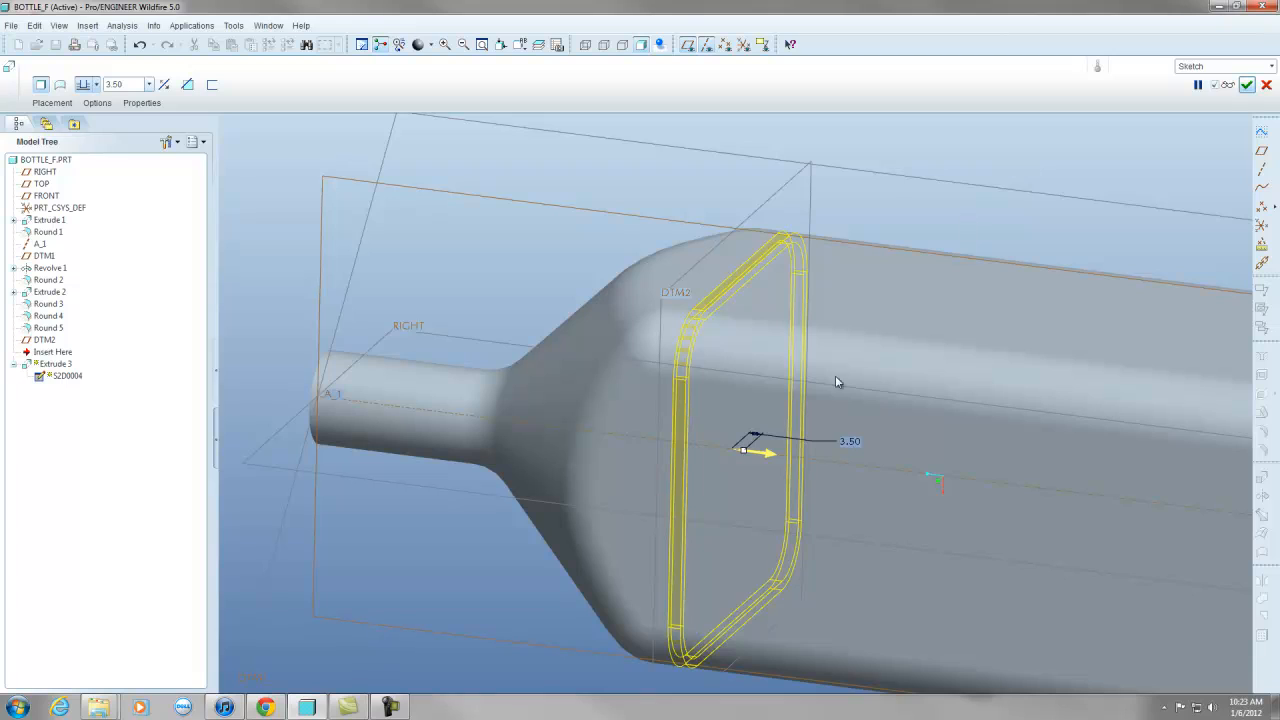
Set the ring extrusion's depth to 4 and create the feature.
double_click(849, 440)
text(4)
key(Return)
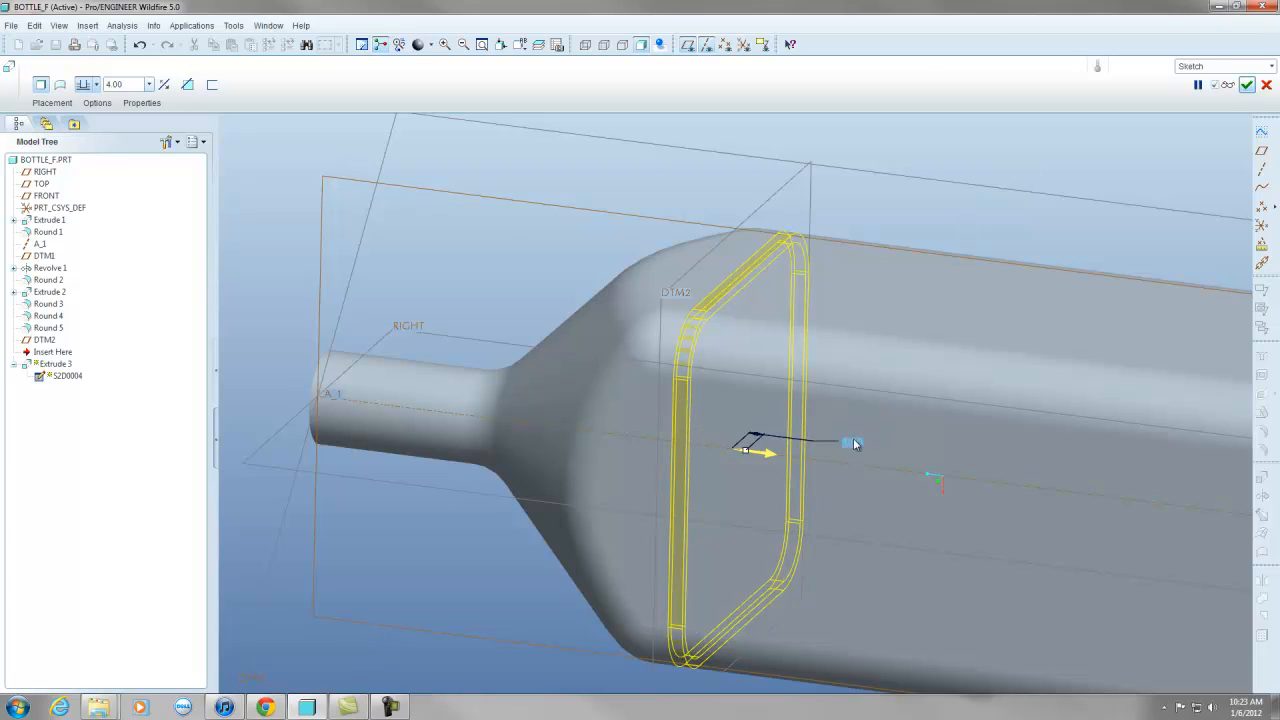
click(1247, 86)
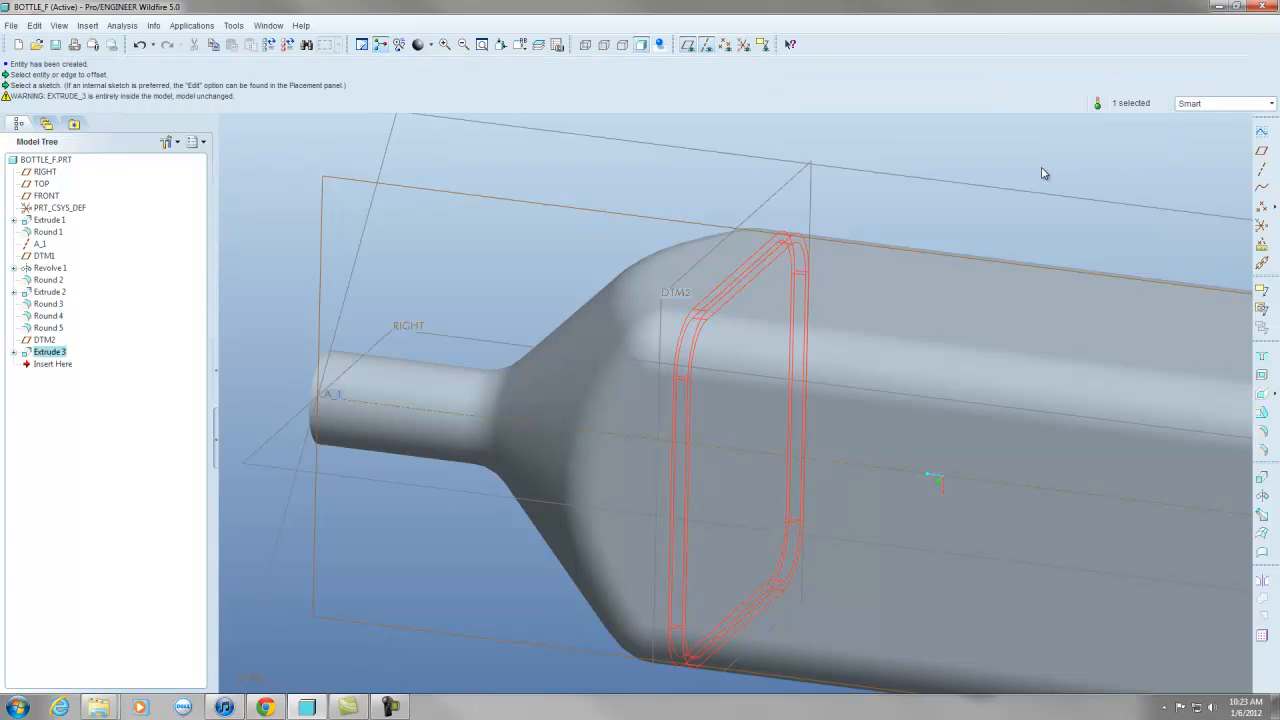
Redefine the ring extrusion to remove material, cutting a groove around the body below the shoulder.
right_click(60, 355)
click(129, 466)
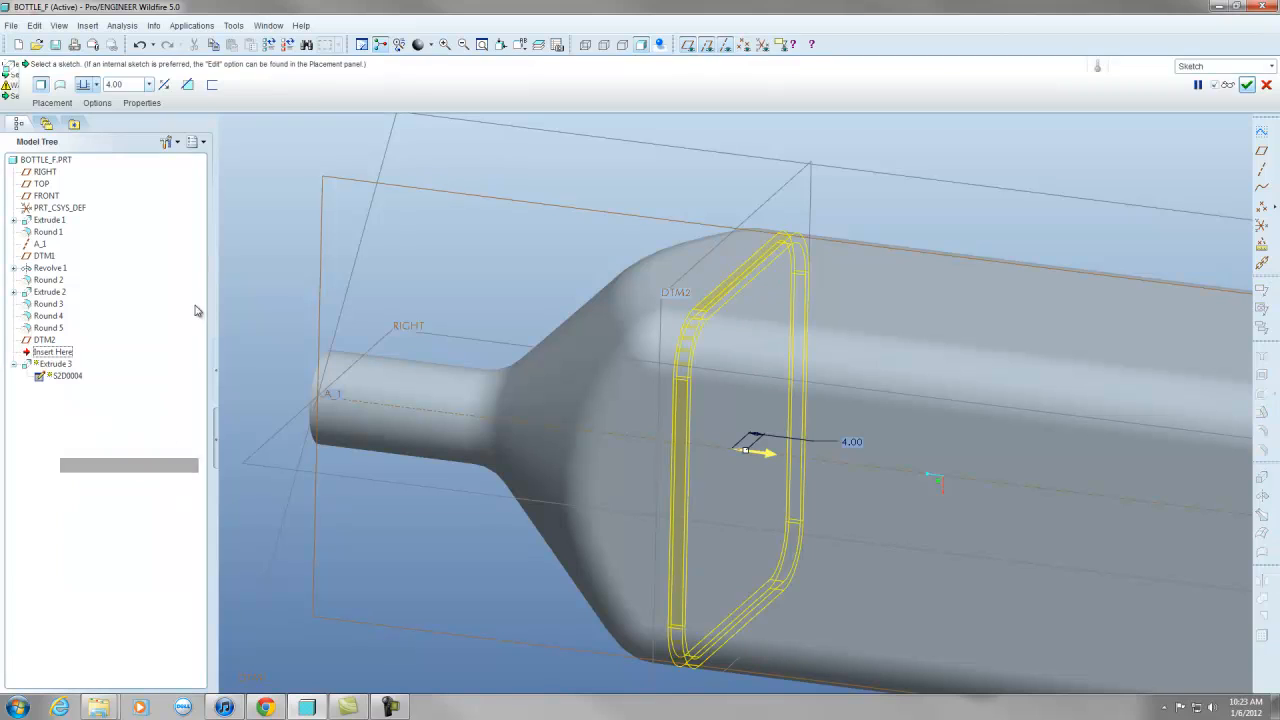
click(1247, 84)
scroll(800, 212, up, 3)
mouse_move(800, 212)
middle_down()
mouse_move(829, 240)
mouse_move(804, 257)
middle_up()
scroll(804, 257, down, 5)
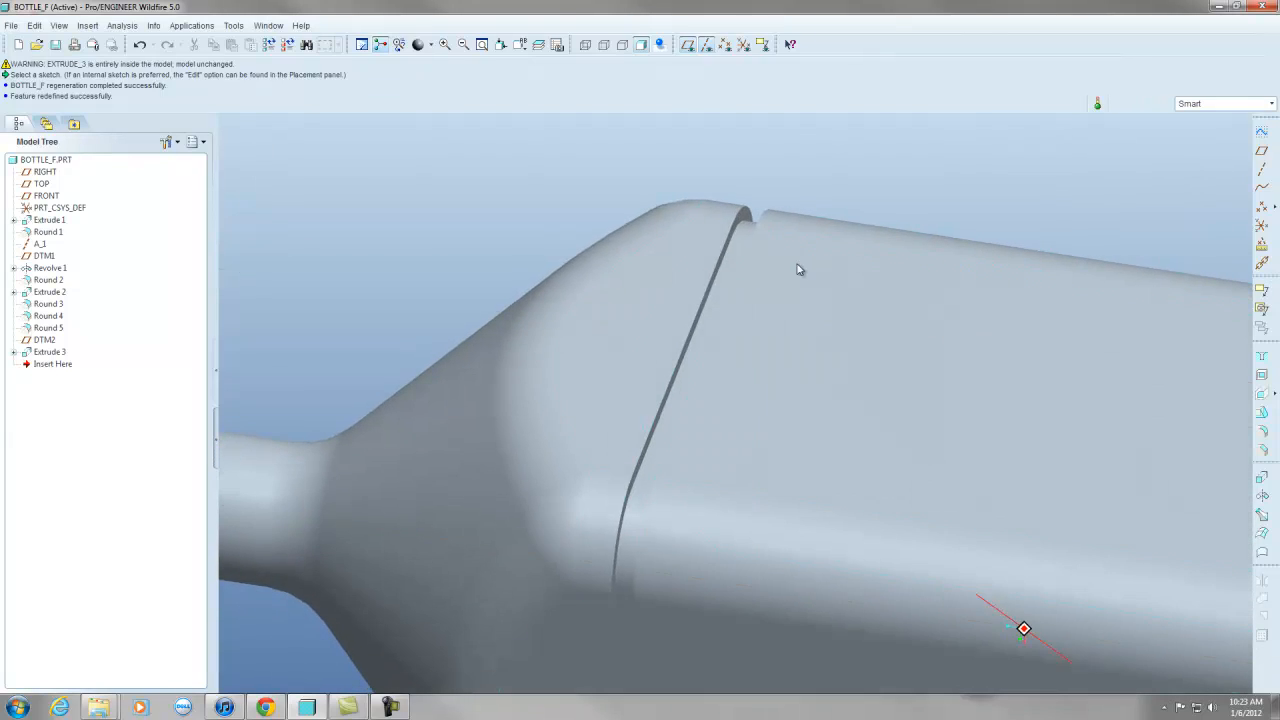
Start a pattern of the groove cut, with the Direction type and the bottle's central axis A_1 as its first direction.
scroll(690, 224, up, 2)
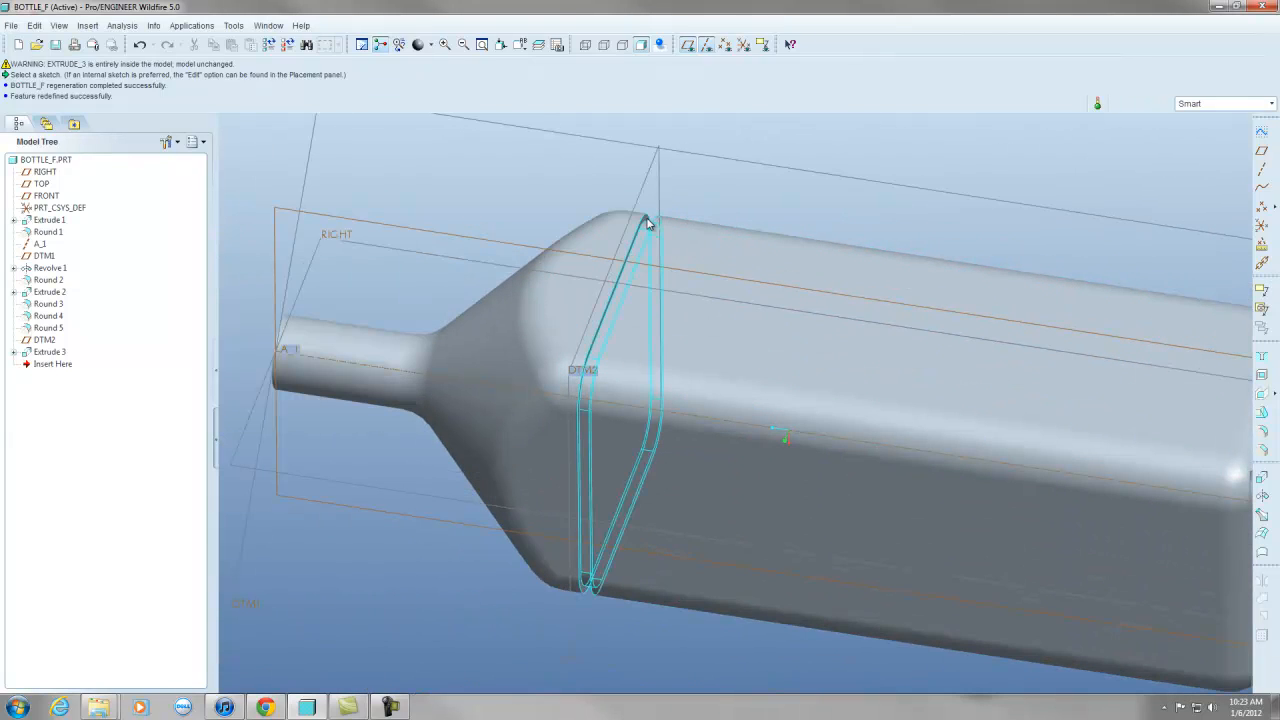
click(648, 224)
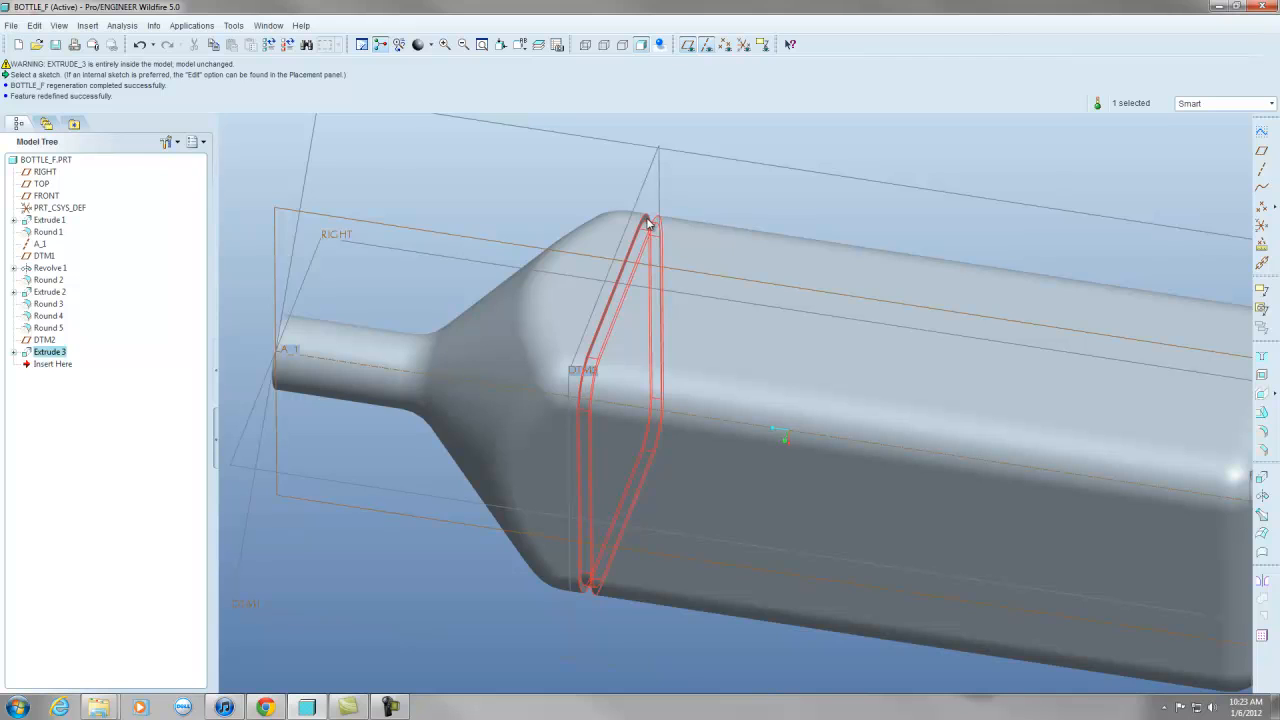
scroll(557, 209, down, 2)
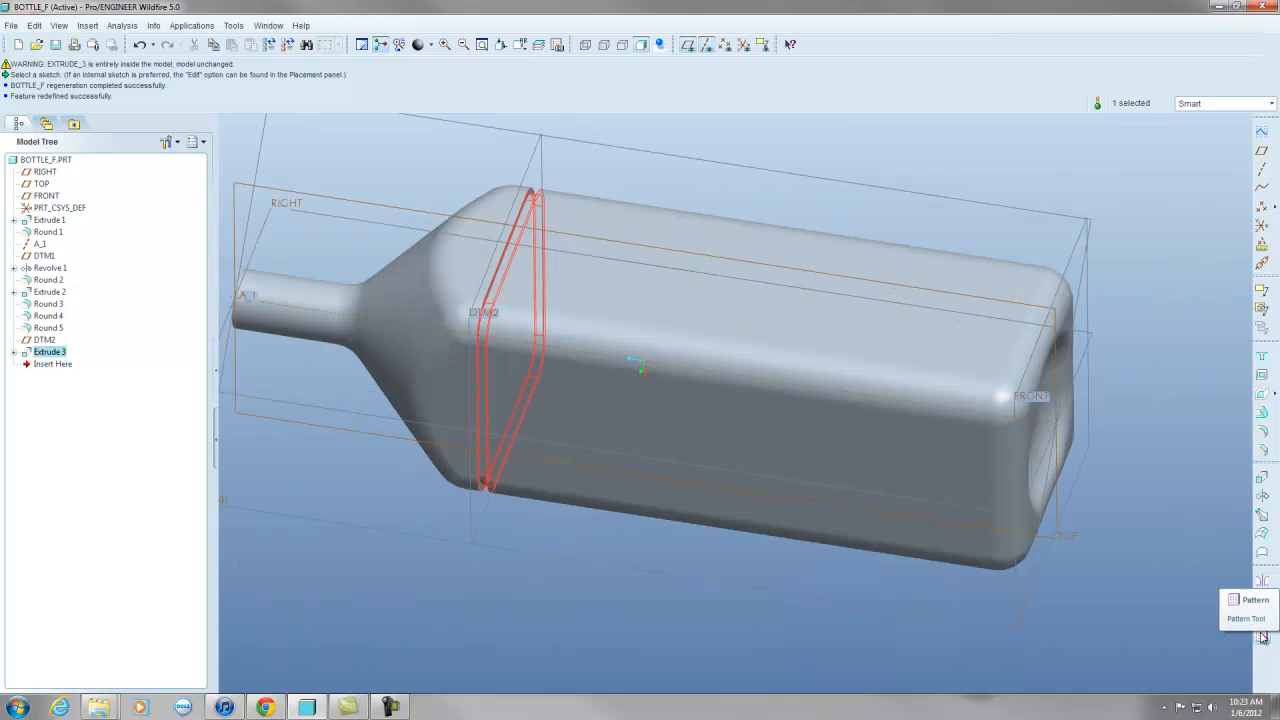
click(1262, 637)
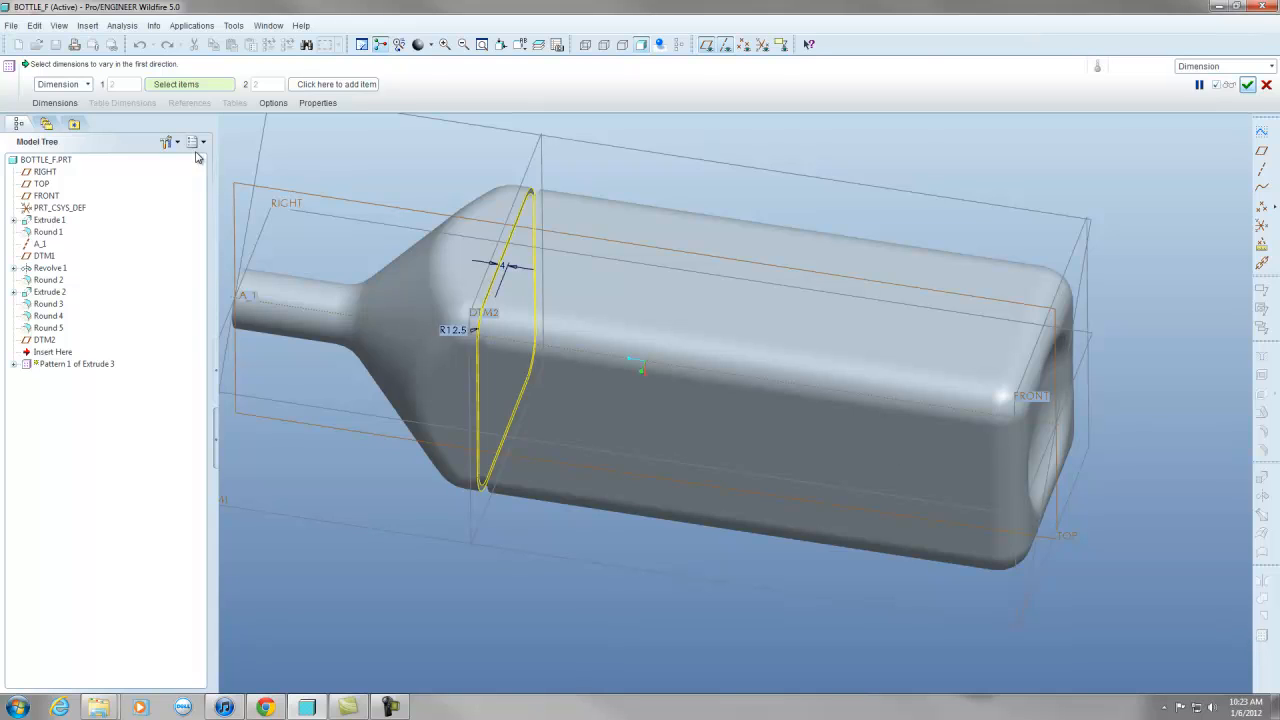
click(88, 84)
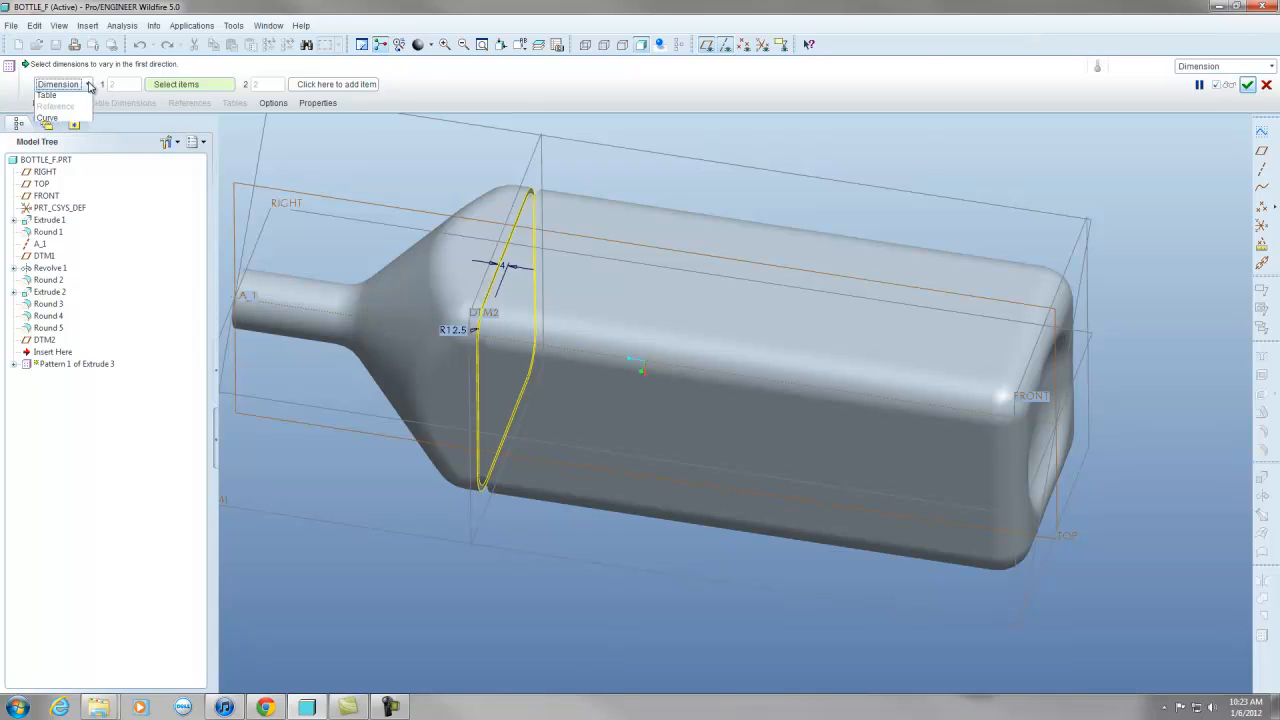
click(57, 111)
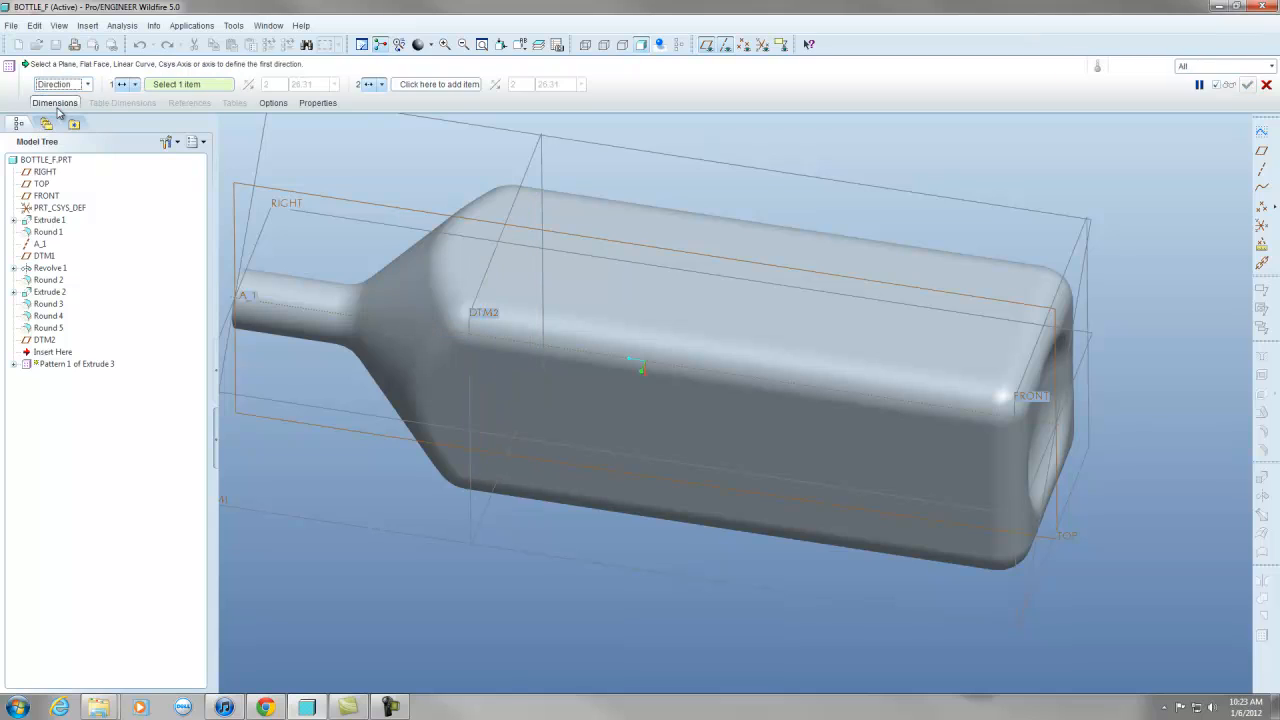
click(574, 349)
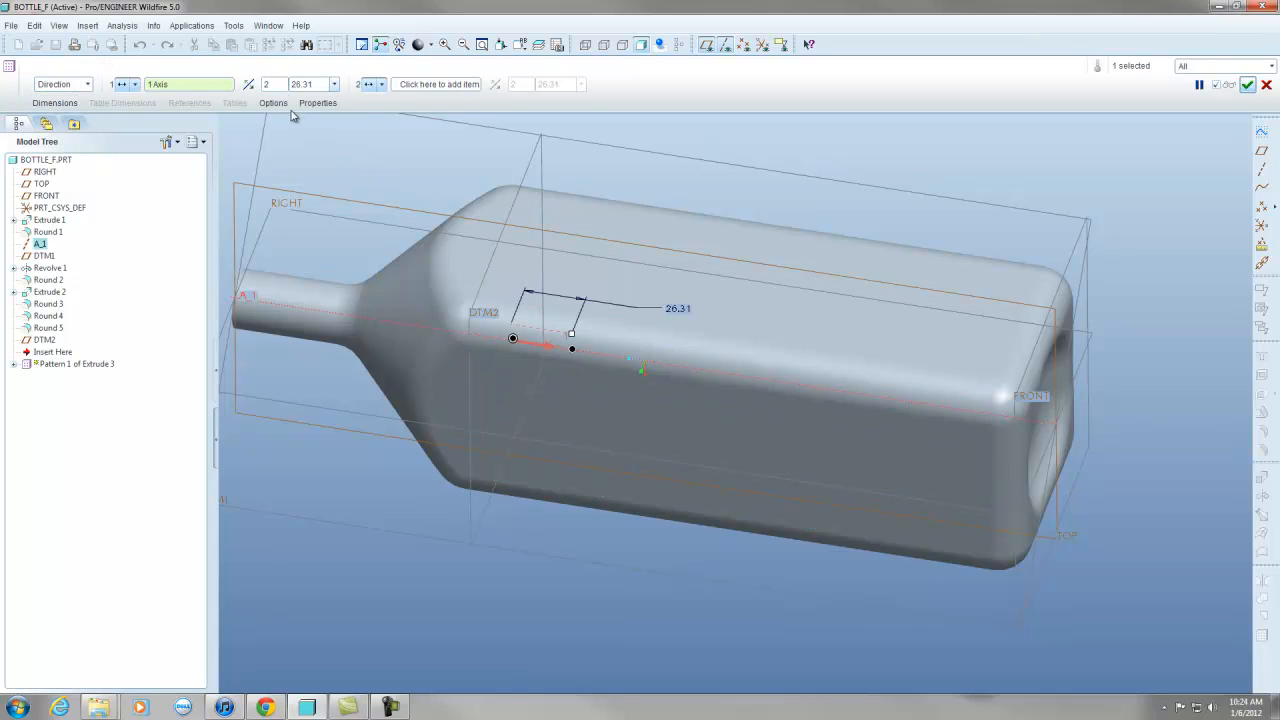
Set the groove pattern to 15 members spaced 15 apart along the bottle's axis and create it.
text(15)
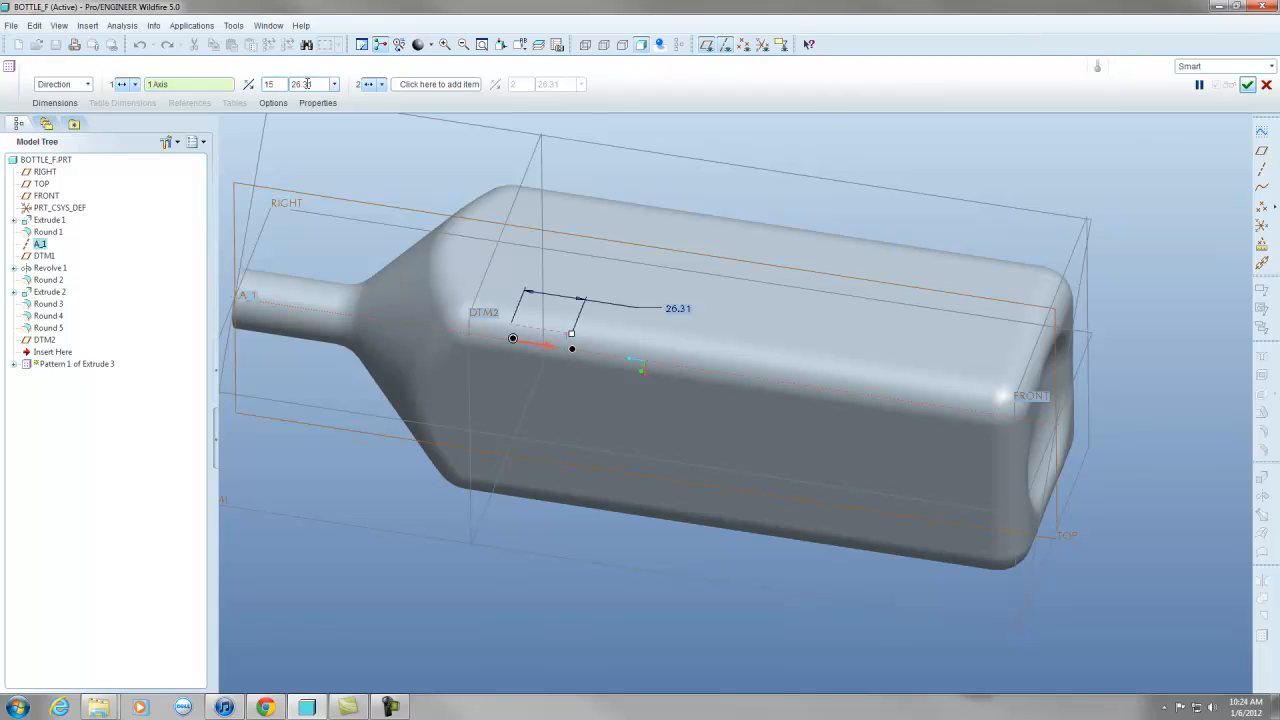
double_click(305, 84)
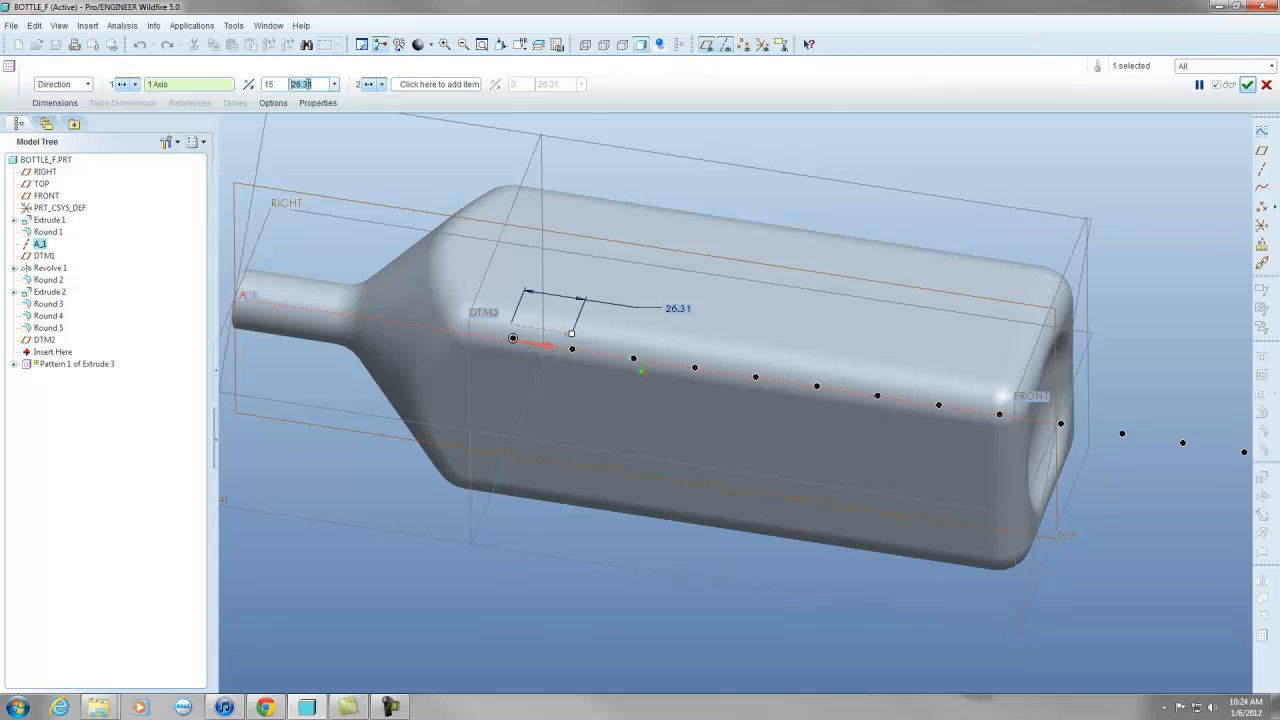
text(15)
key(Return)
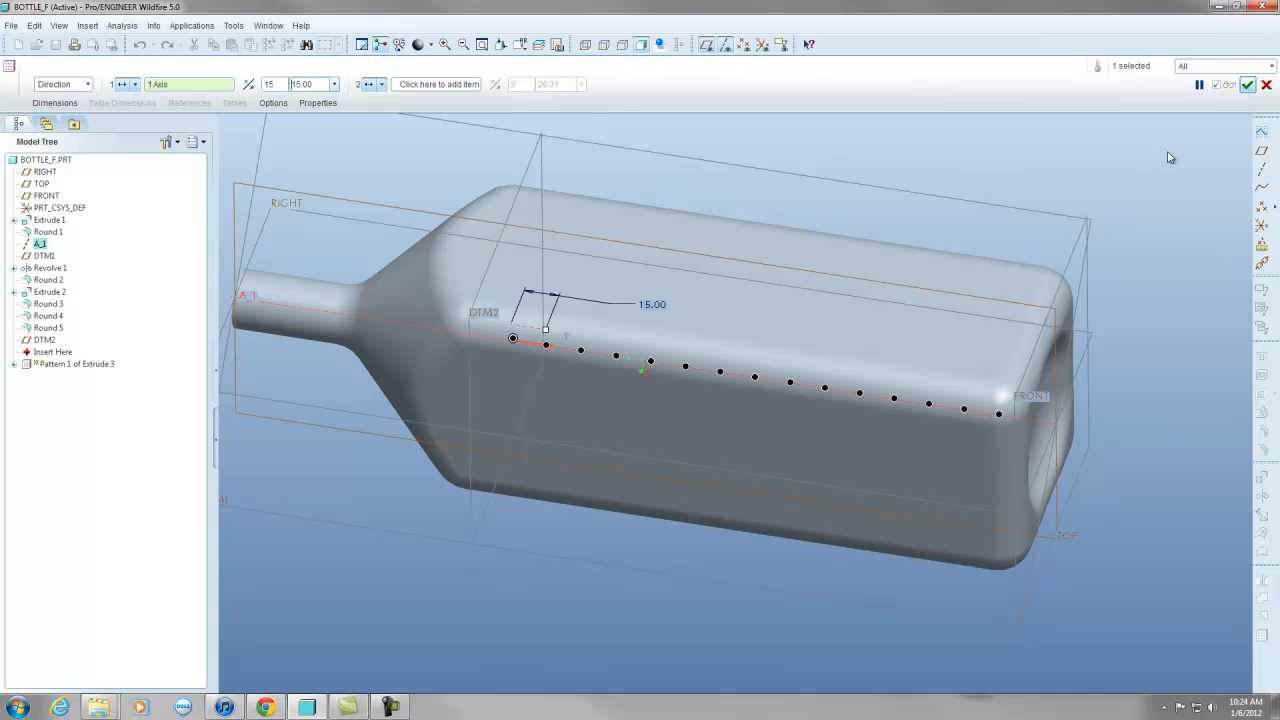
click(1247, 86)
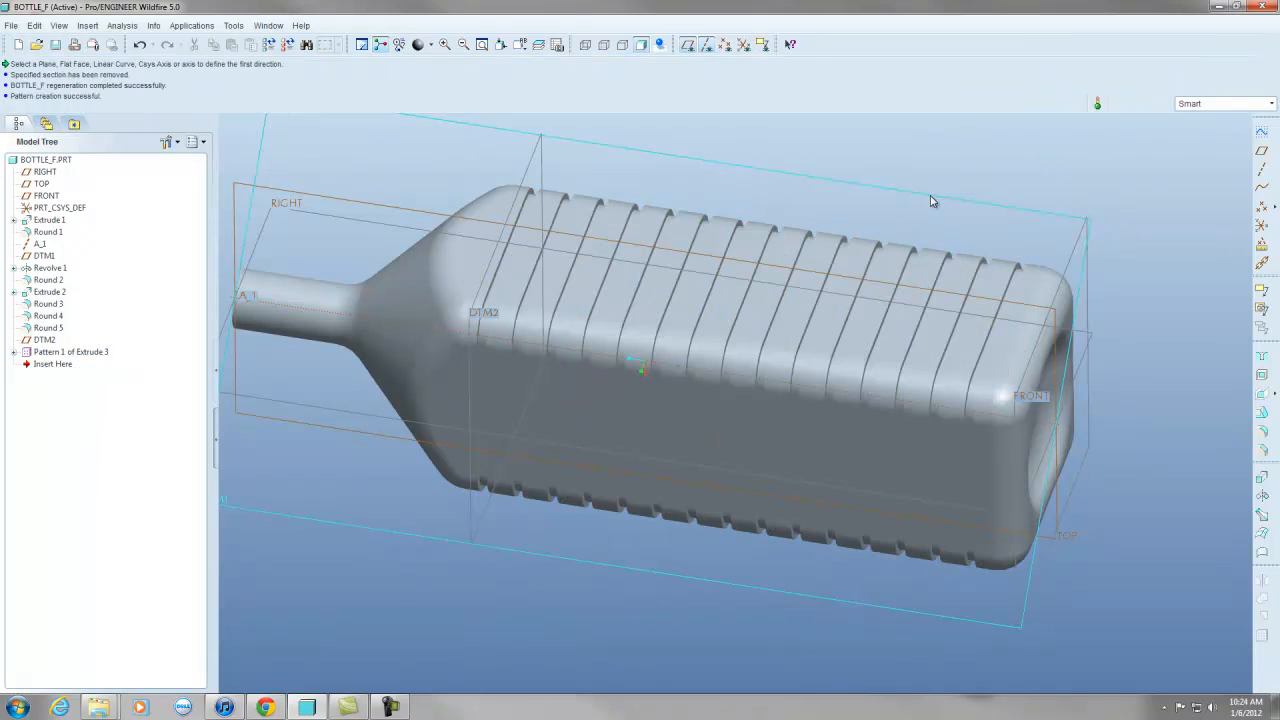
Add a full round to the groove nearest the shoulder, using its two side walls and replacing the groove floor.
mouse_move(969, 190)
middle_down()
mouse_move(920, 160)
mouse_move(971, 171)
mouse_move(931, 189)
mouse_move(953, 204)
middle_up()
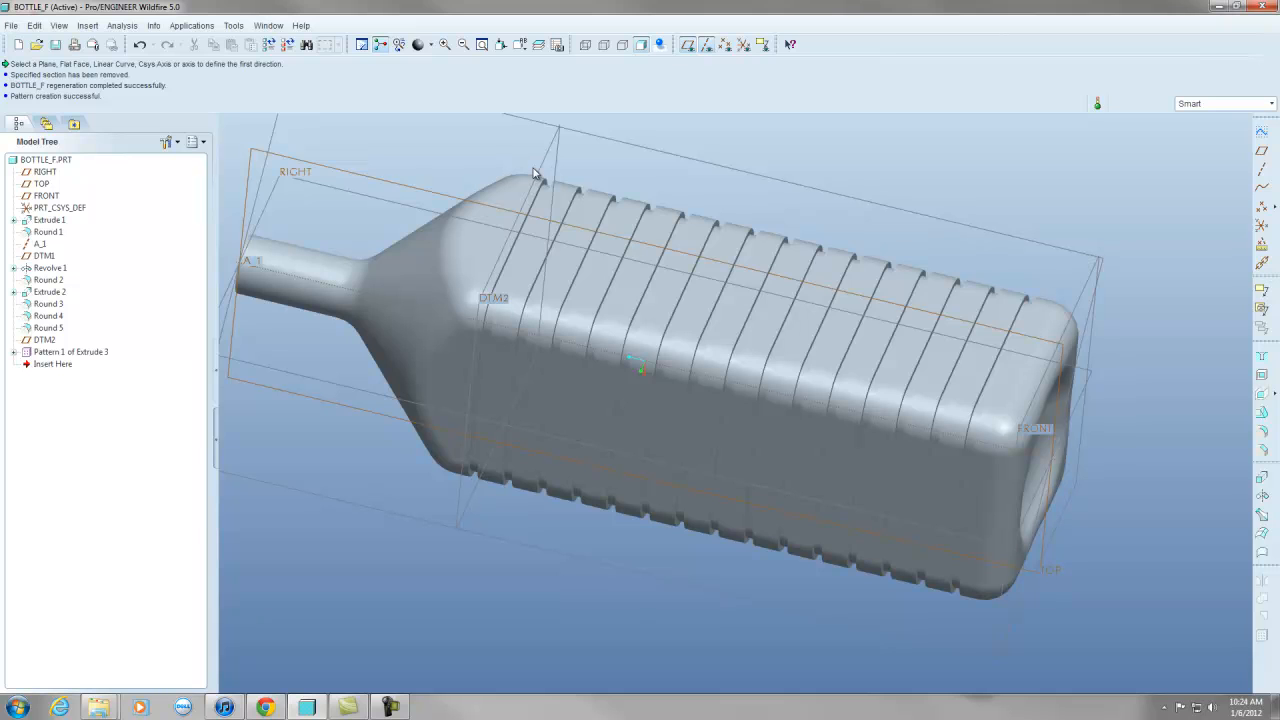
scroll(523, 149, up, 10)
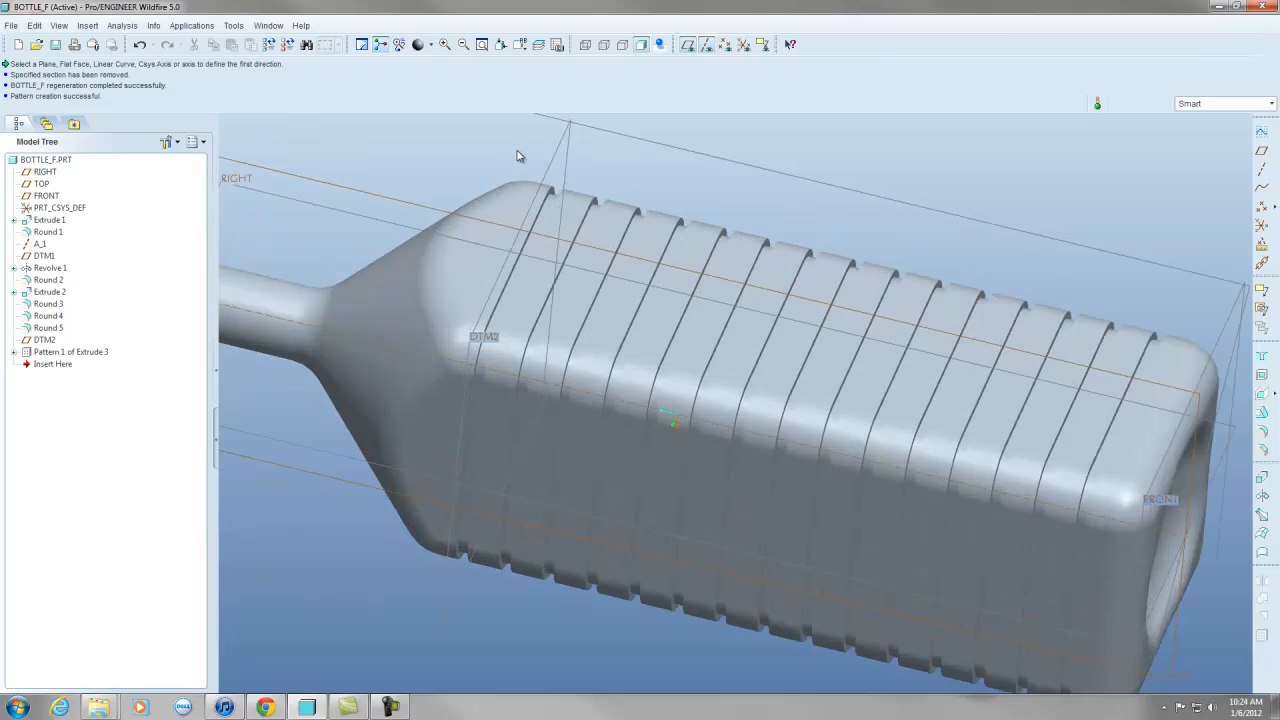
click(1261, 431)
scroll(591, 268, up, 3)
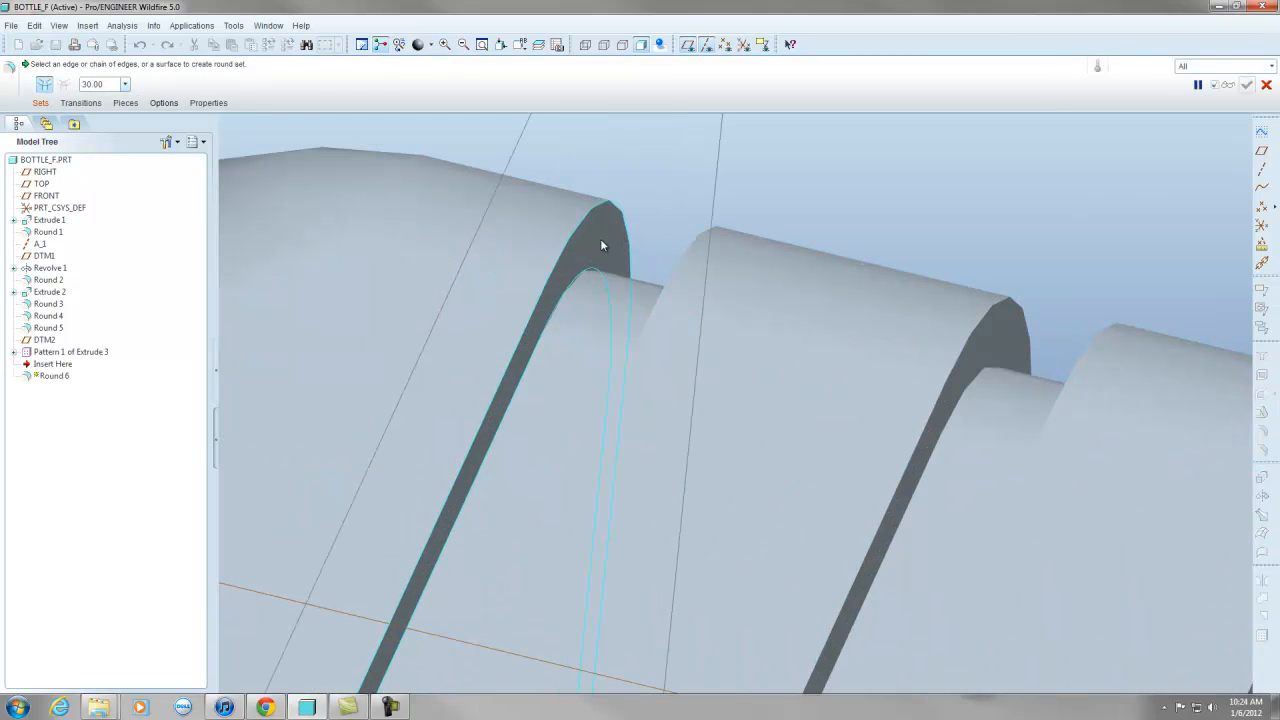
click(601, 237)
middle_drag(601, 237, 647, 274)
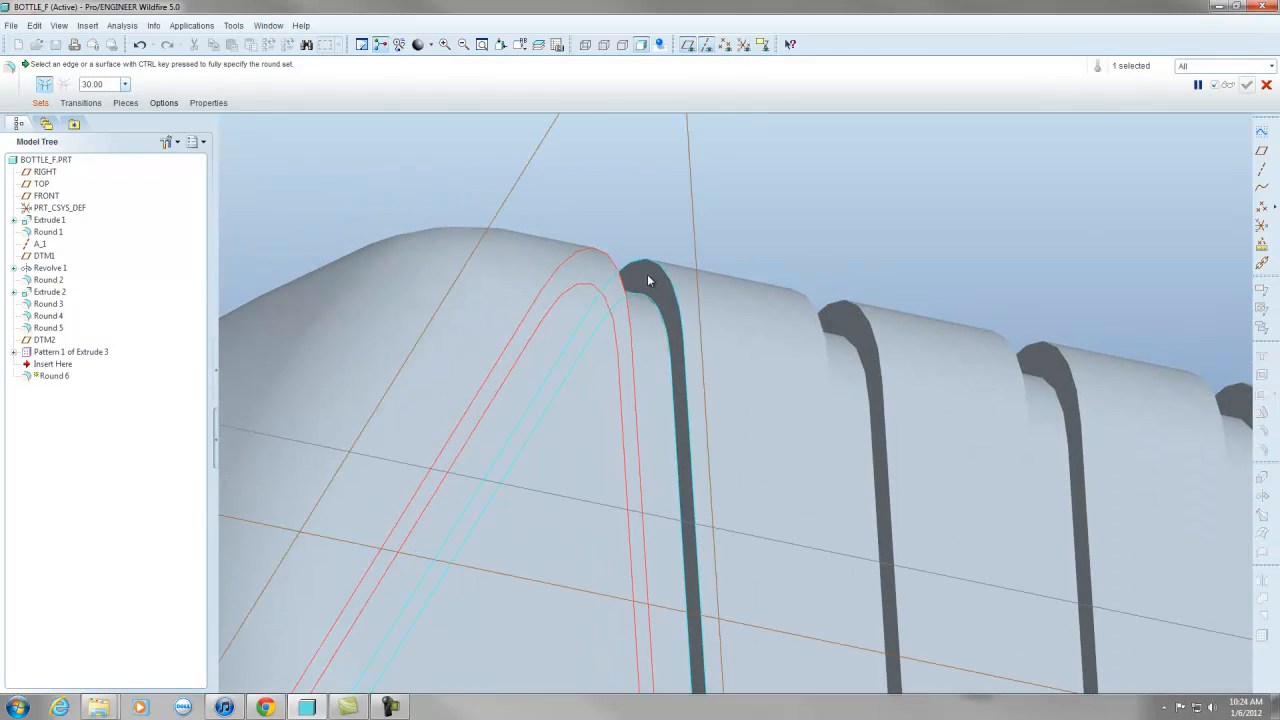
ctrl+click(647, 274)
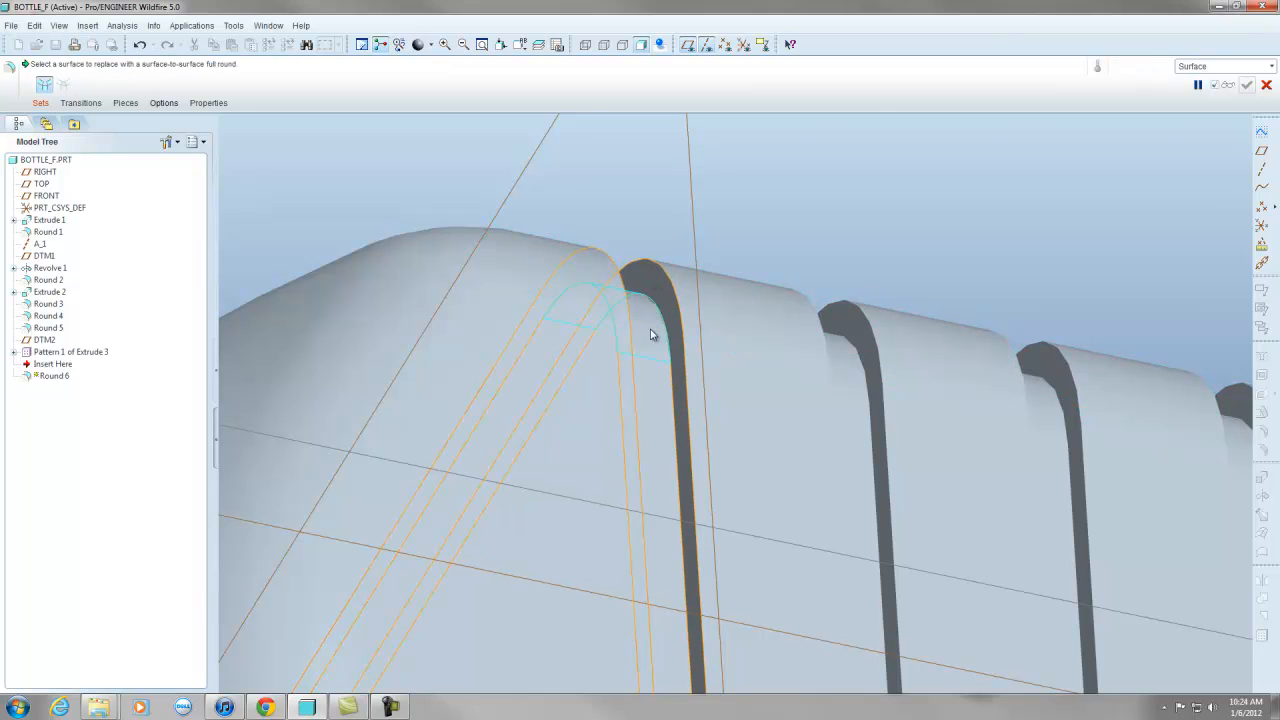
click(652, 334)
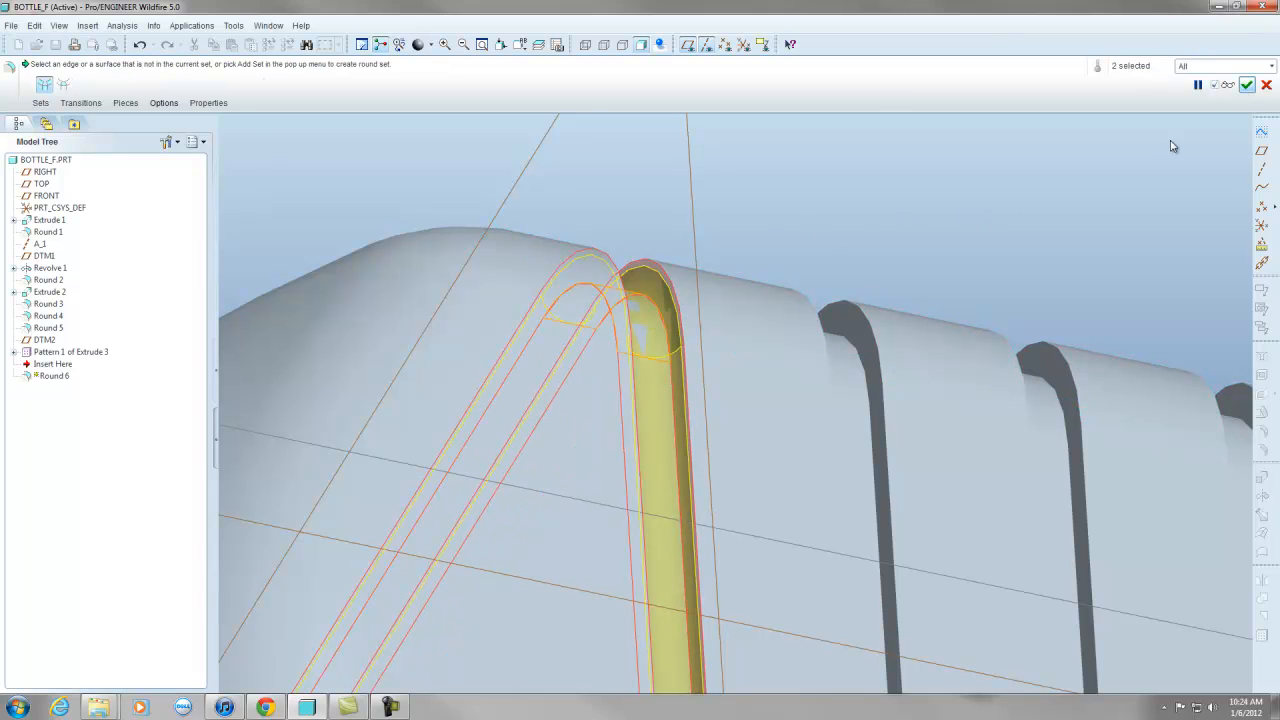
click(1246, 84)
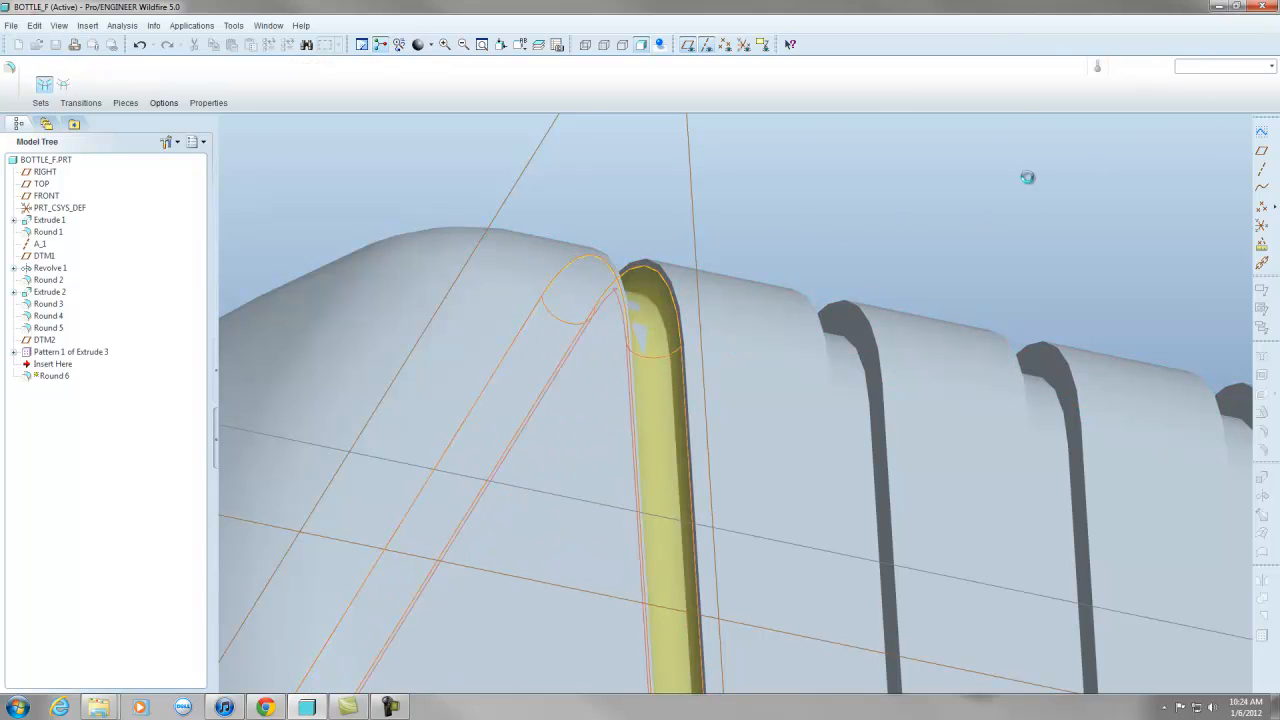
Add a full round between the side walls of the second groove from the shoulder, replacing its floor surface.
click(702, 205)
scroll(722, 206, up, 4)
middle_drag(723, 206, 694, 220)
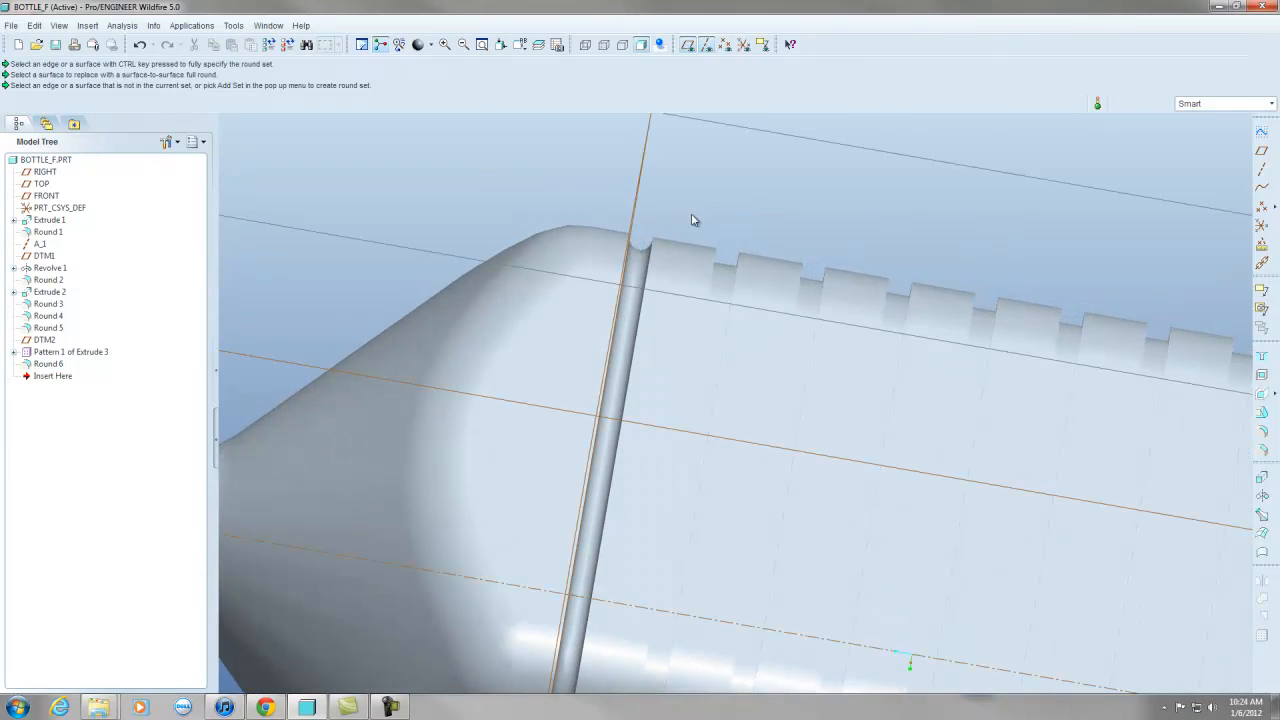
click(1262, 431)
middle_drag(846, 231, 791, 271)
scroll(706, 296, down, 3)
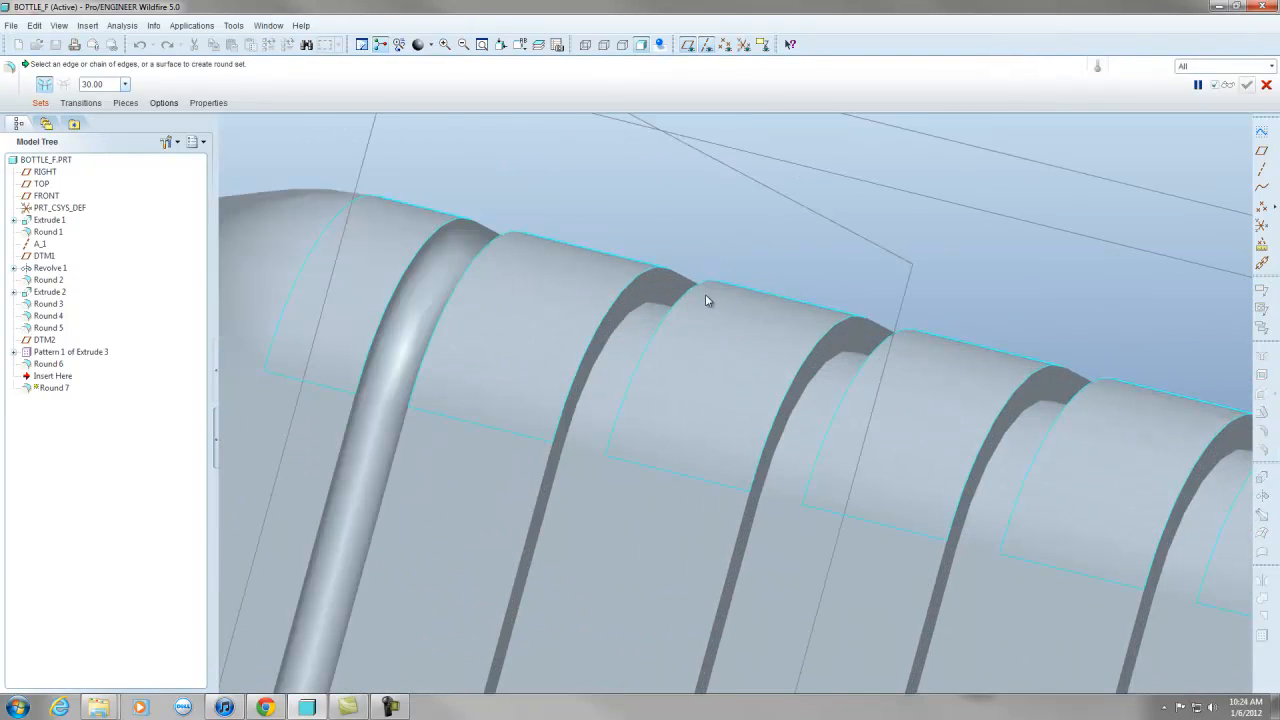
click(655, 288)
middle_drag(655, 288, 740, 325)
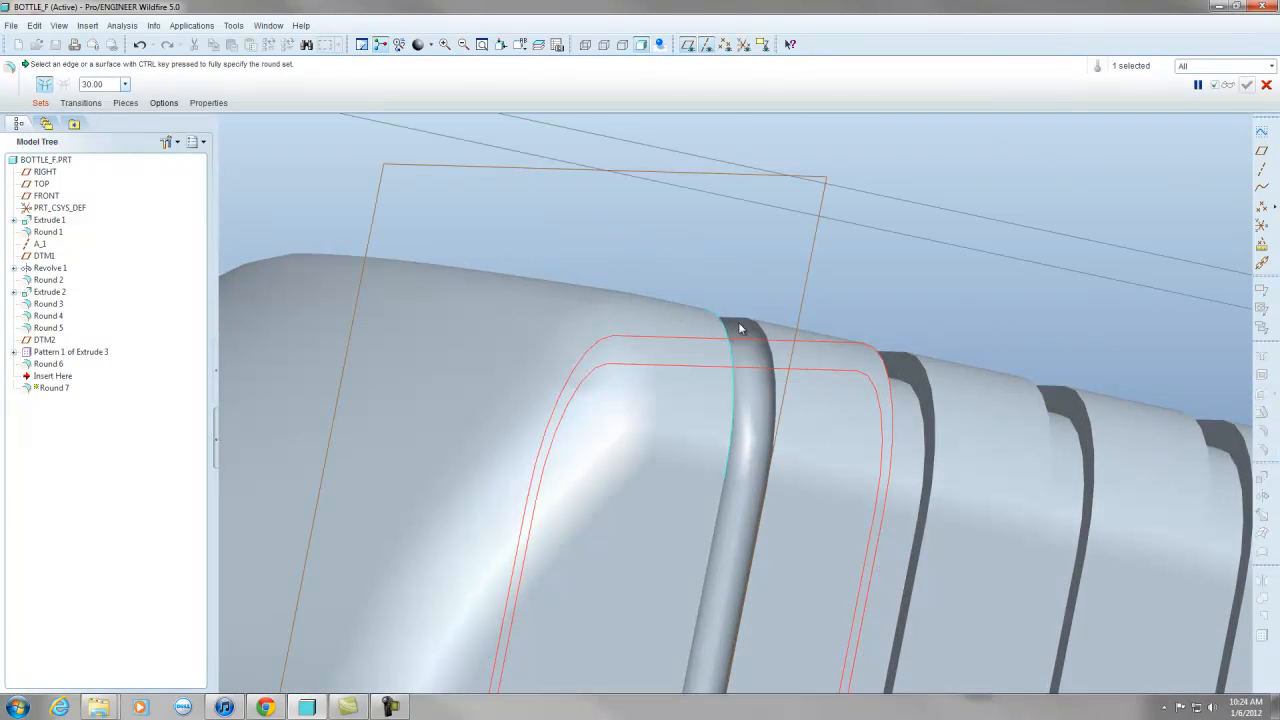
ctrl+click(911, 369)
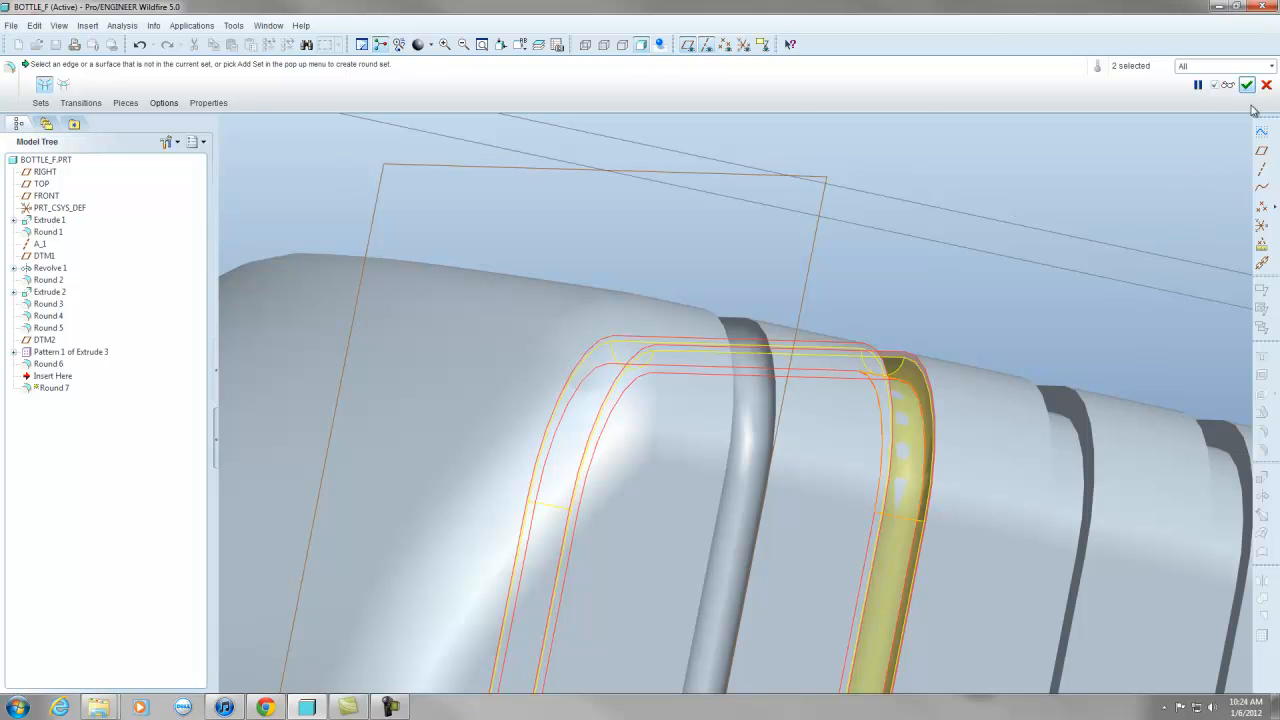
click(1247, 86)
Full-round the third groove from the shoulder, selecting both side walls and replacing its floor surface.
scroll(711, 248, up, 3)
scroll(958, 329, down, 4)
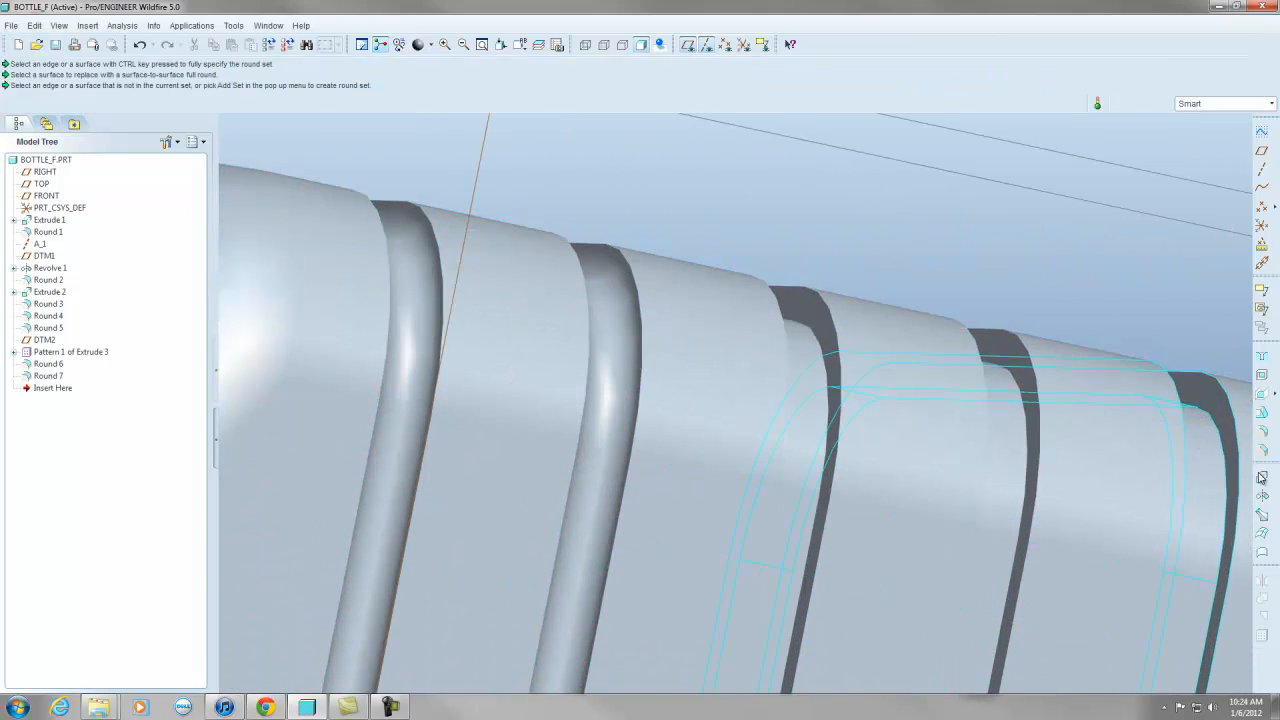
click(1262, 478)
click(814, 307)
middle_drag(850, 318, 763, 328)
ctrl+click(611, 310)
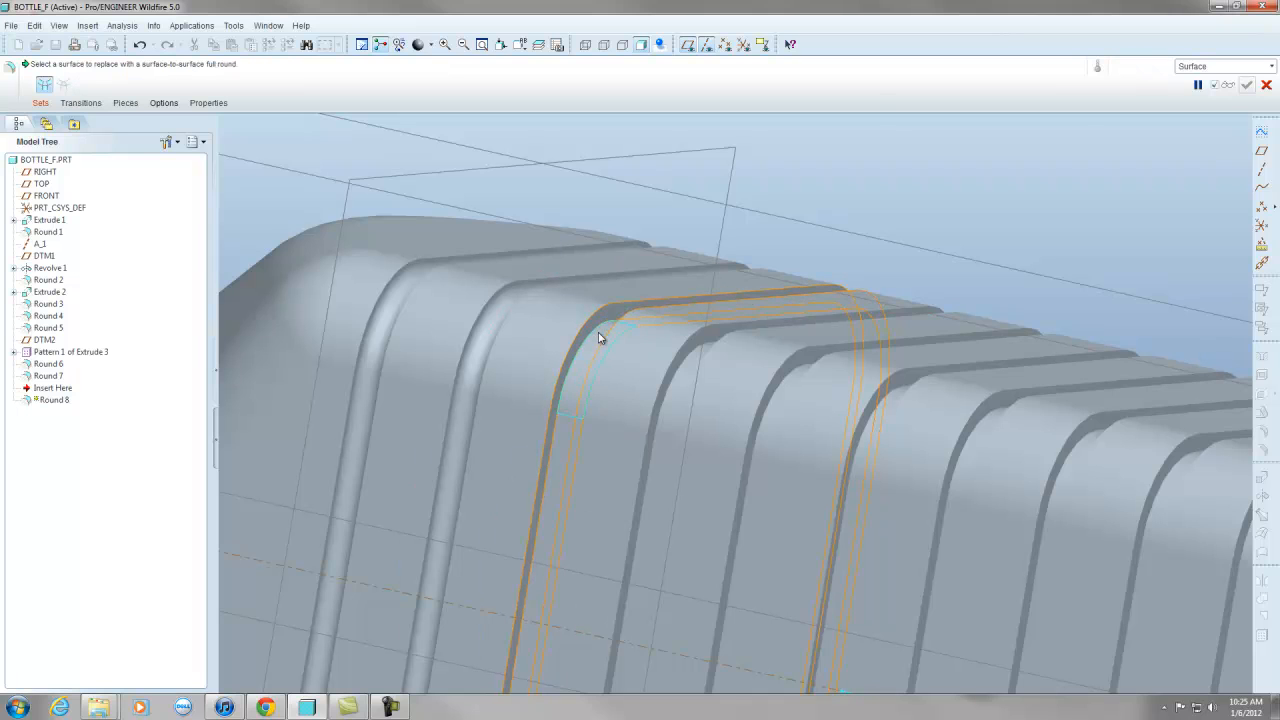
click(1246, 85)
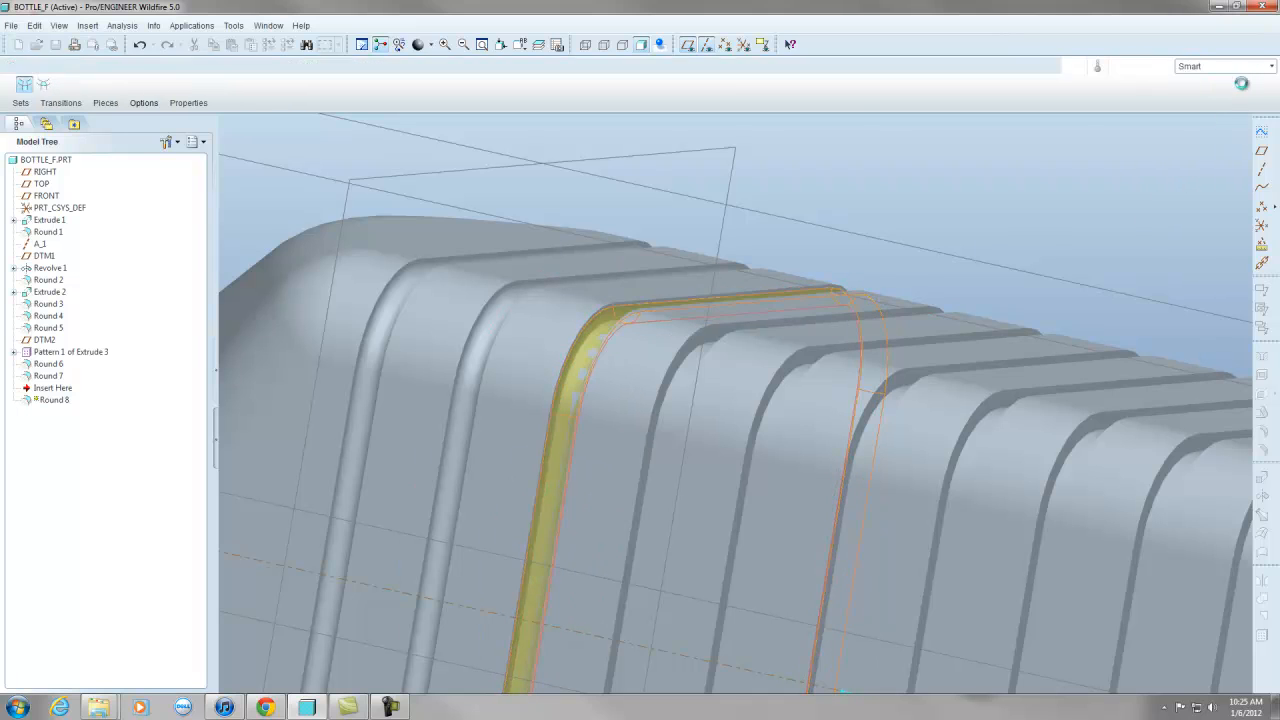
Full-round the fourth groove from the shoulder between its two side walls, replacing the groove floor.
click(1261, 431)
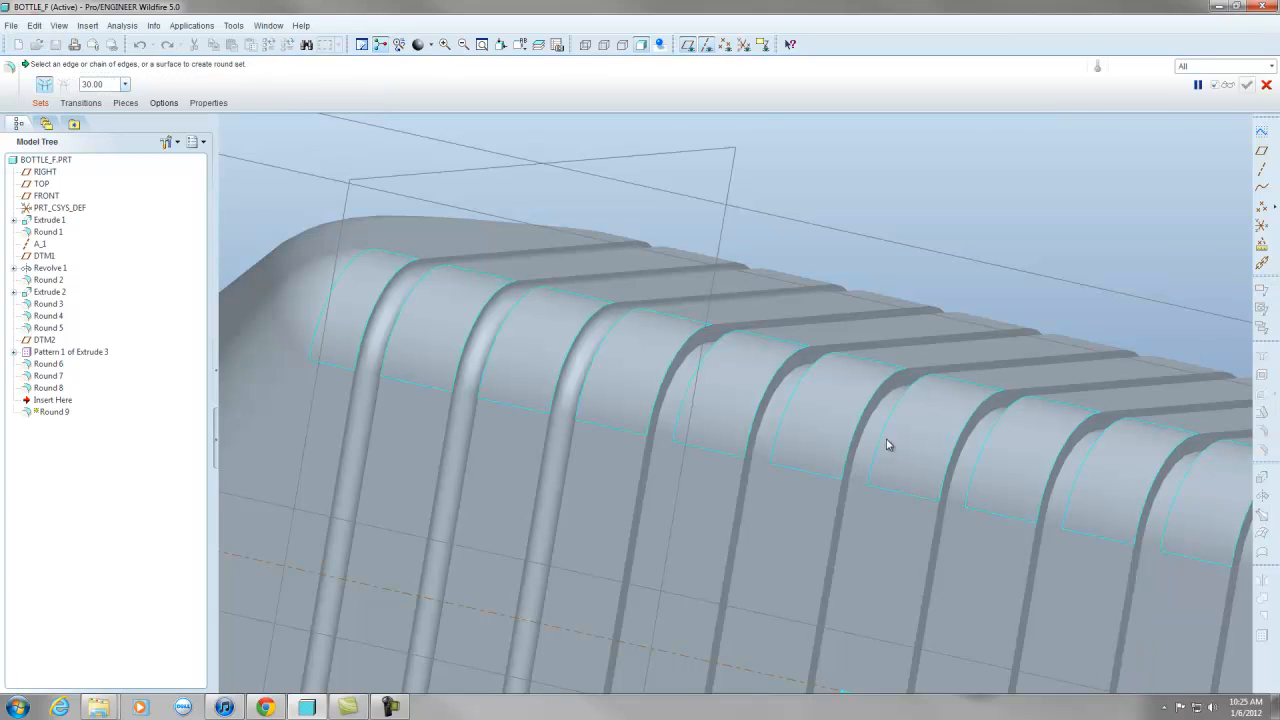
scroll(779, 361, down, 3)
click(684, 328)
scroll(680, 324, up, 2)
middle_drag(677, 323, 786, 371)
scroll(824, 366, down, 2)
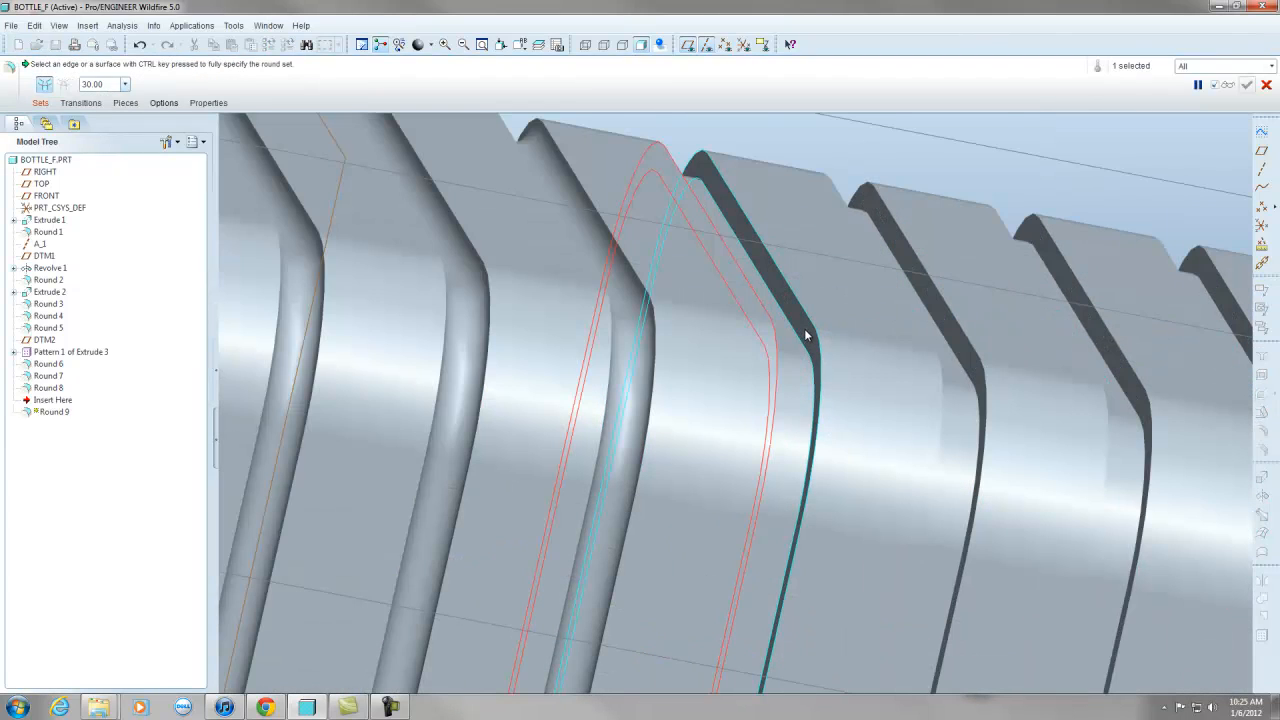
ctrl+click(806, 335)
click(1247, 84)
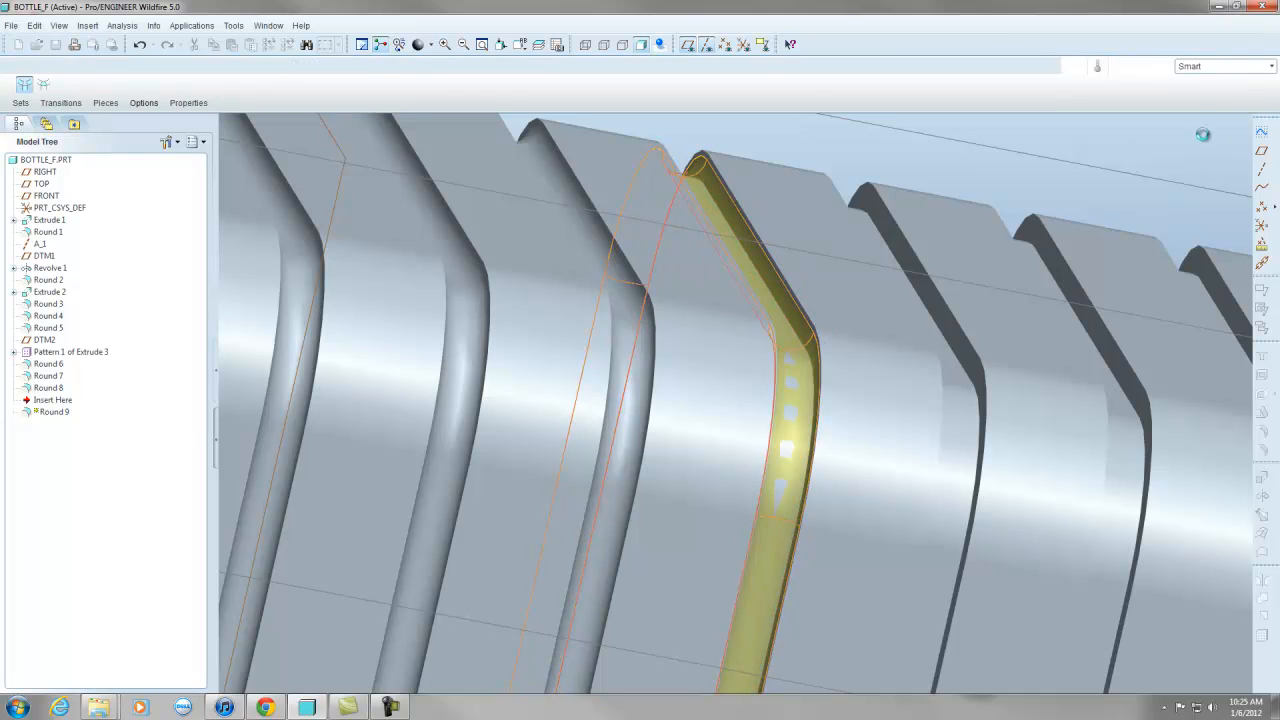
Create a full round in the fifth groove from the shoulder, with its side walls as references and its floor replaced.
click(1261, 433)
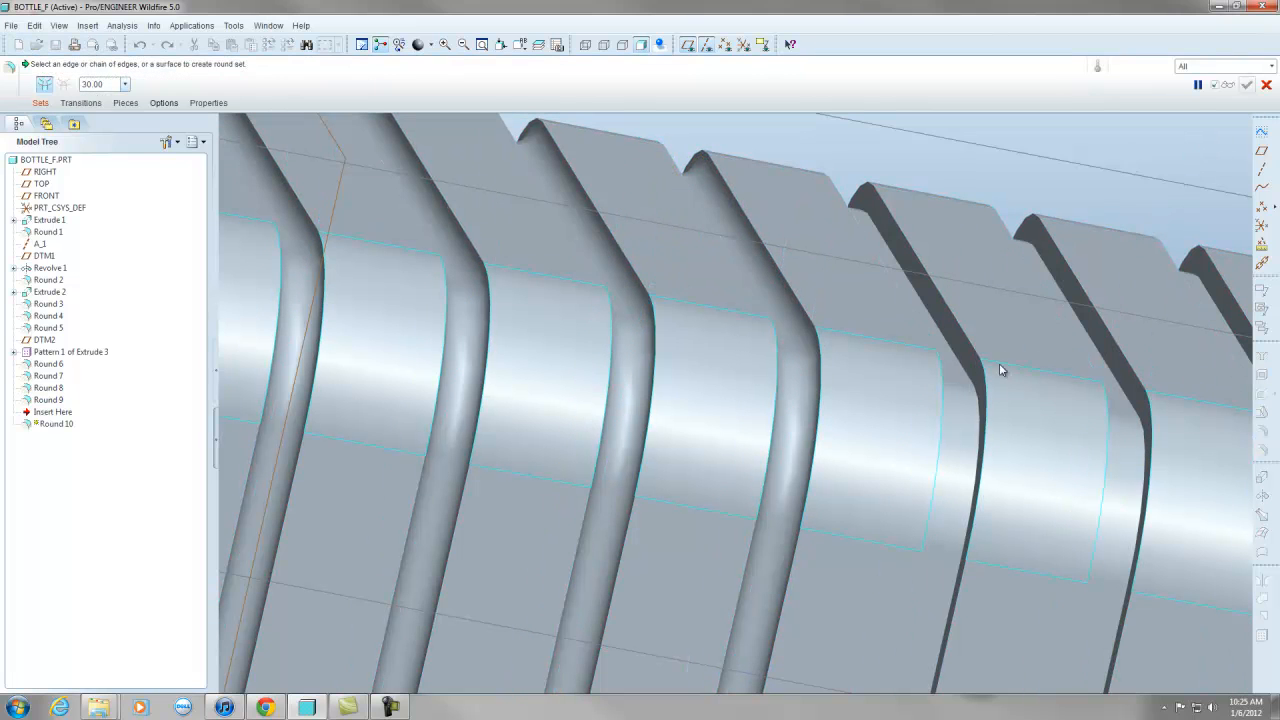
click(951, 331)
middle_drag(951, 331, 885, 305)
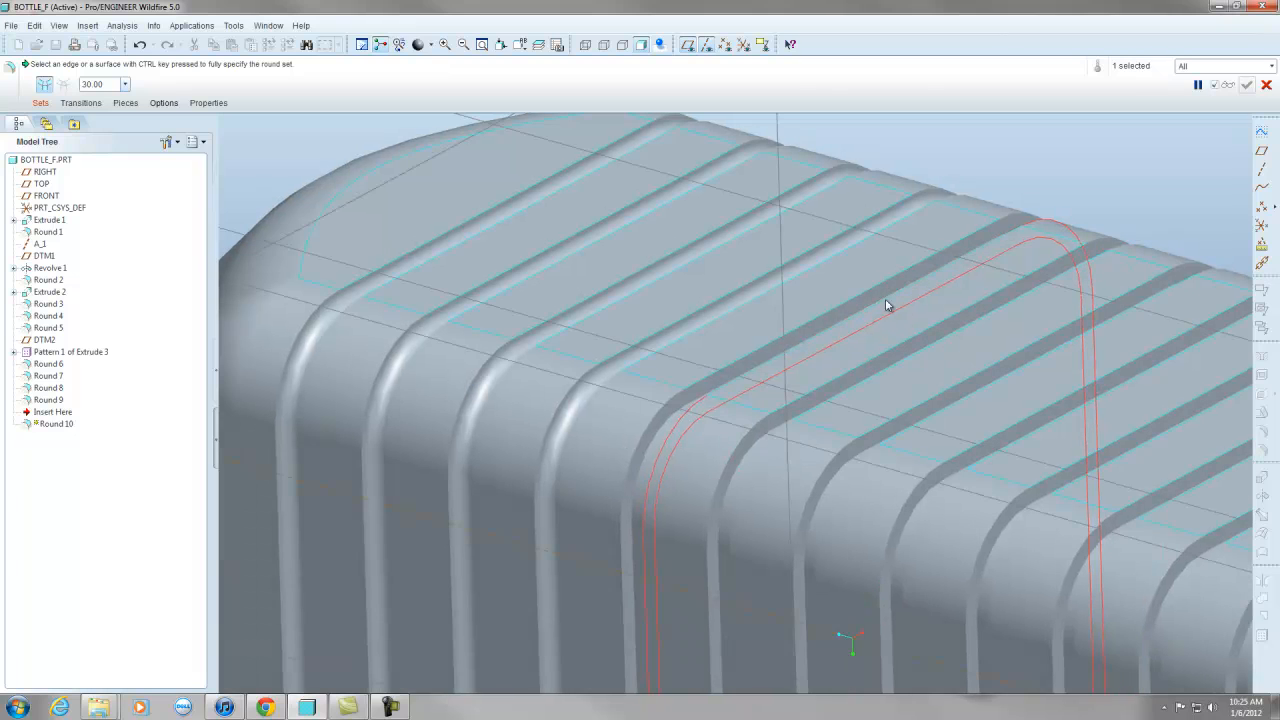
ctrl+click(874, 292)
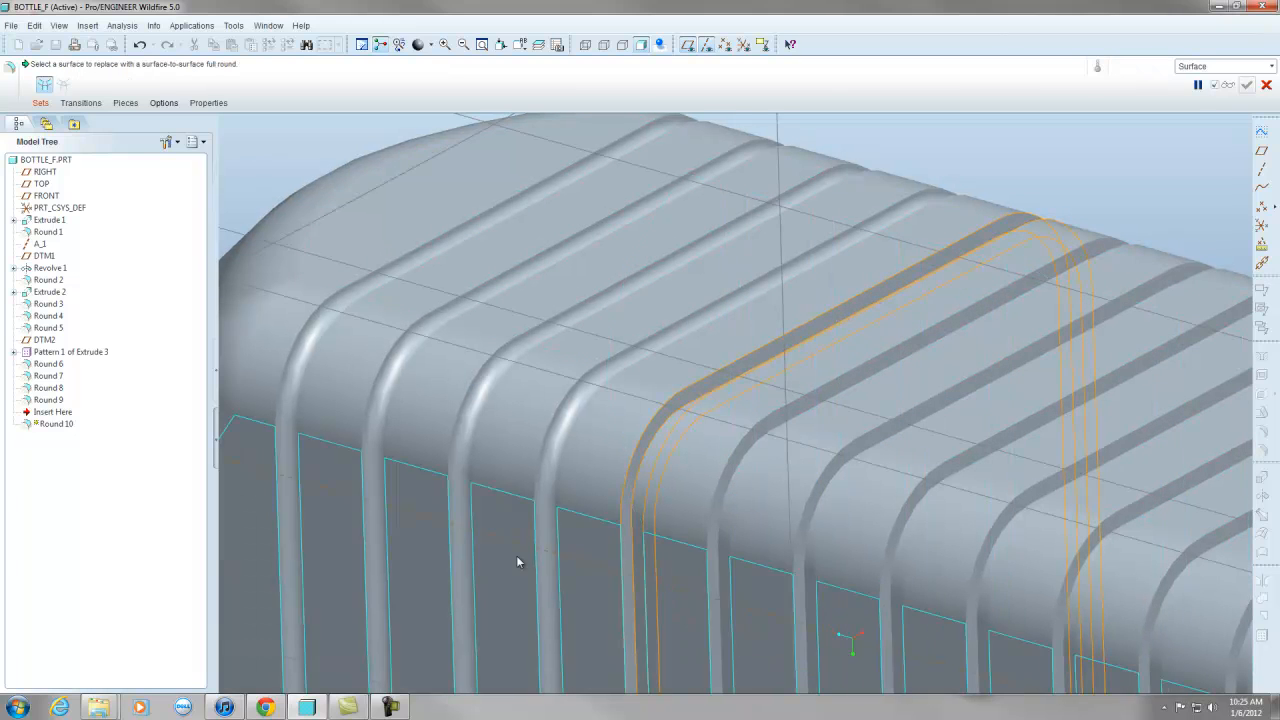
click(644, 467)
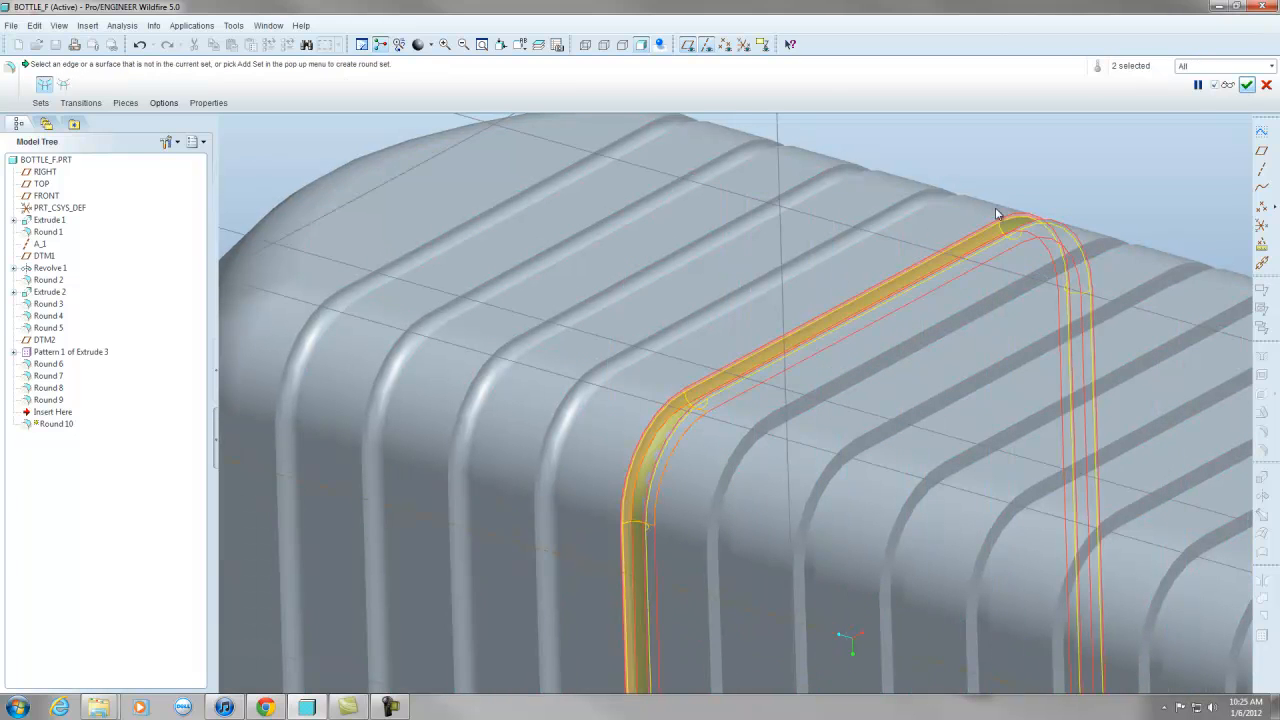
click(1246, 85)
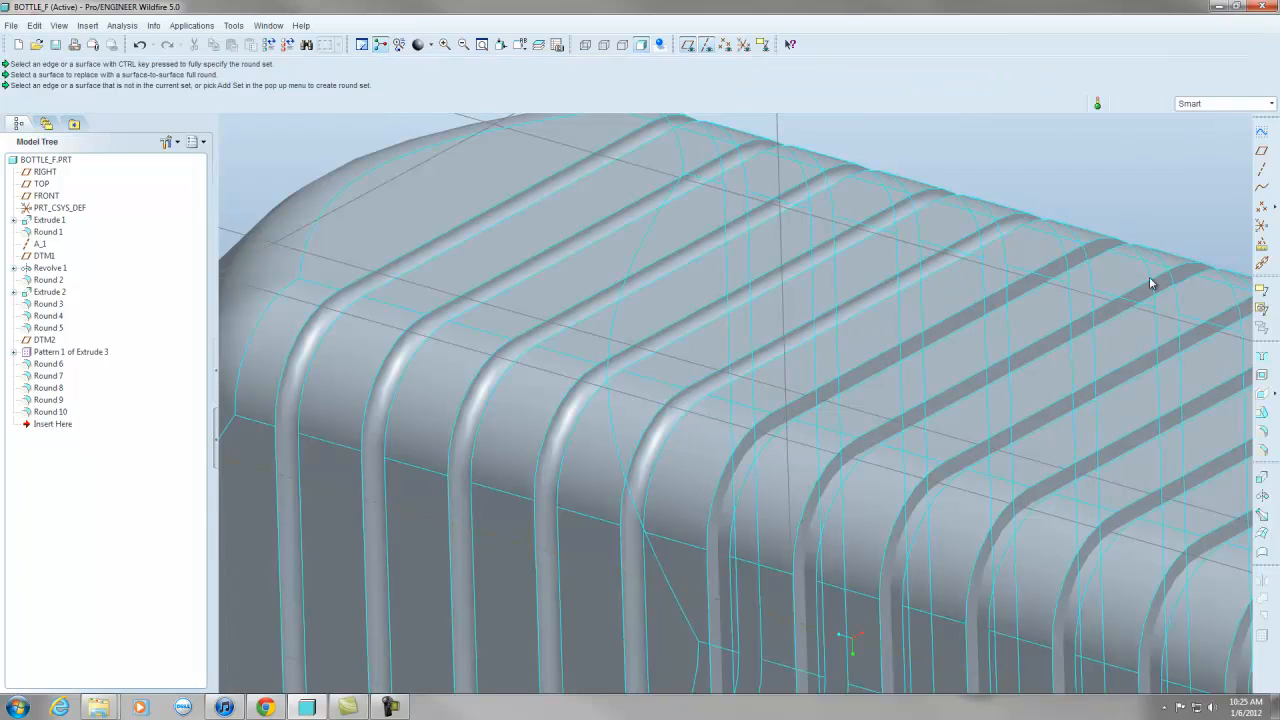
Create a full round in the sixth groove from the shoulder, joining its side walls and replacing the floor surface.
click(1261, 429)
scroll(850, 378, up, 4)
click(863, 381)
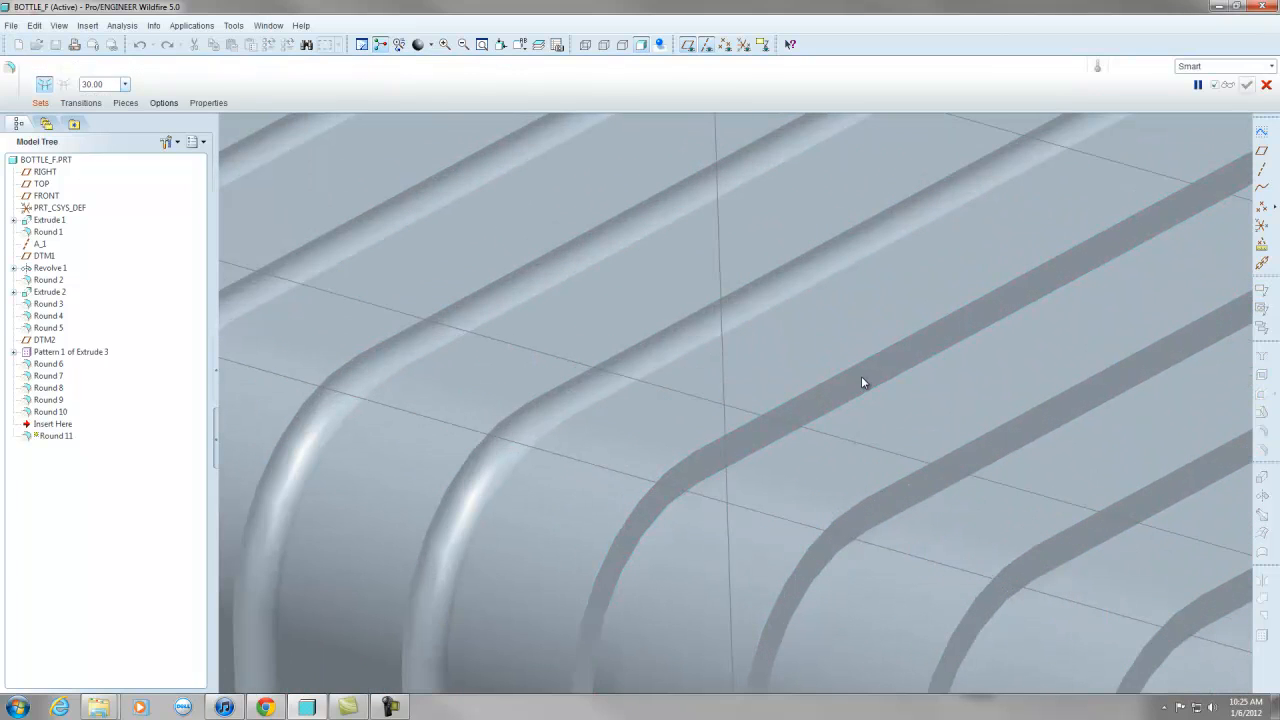
scroll(861, 378, down, 5)
middle_drag(603, 345, 678, 357)
scroll(848, 434, up, 5)
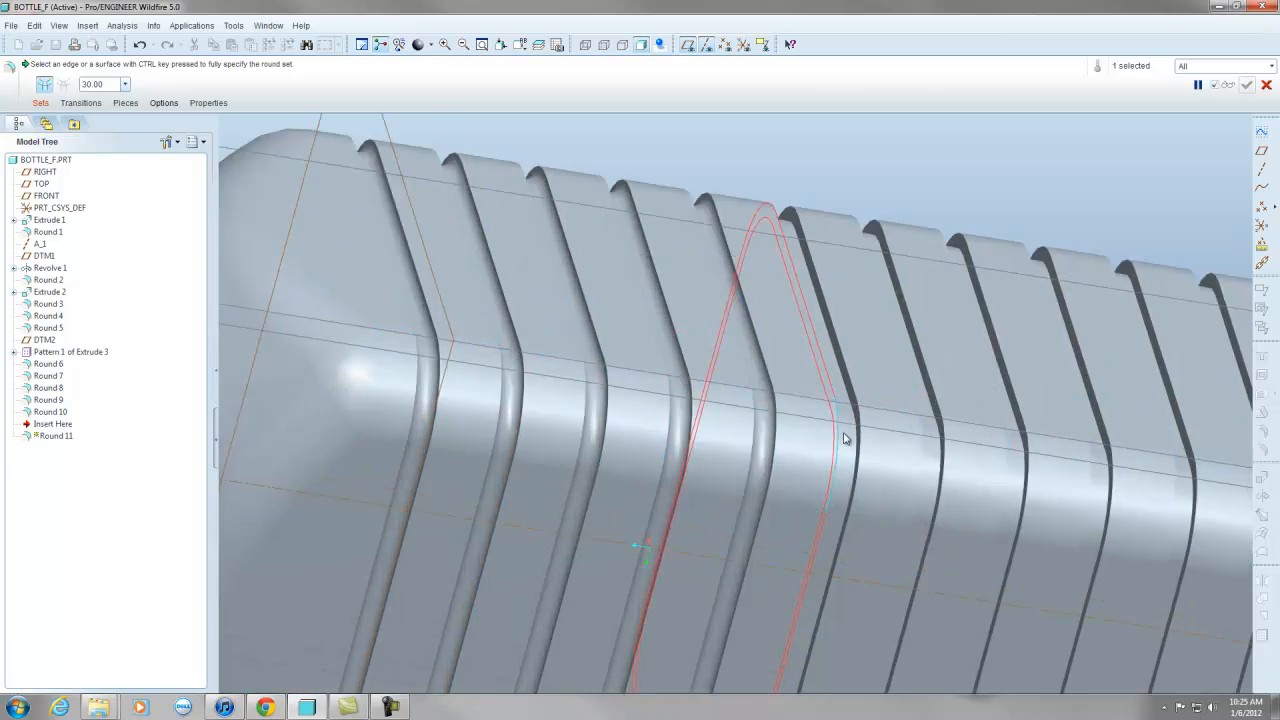
ctrl+click(863, 352)
click(840, 383)
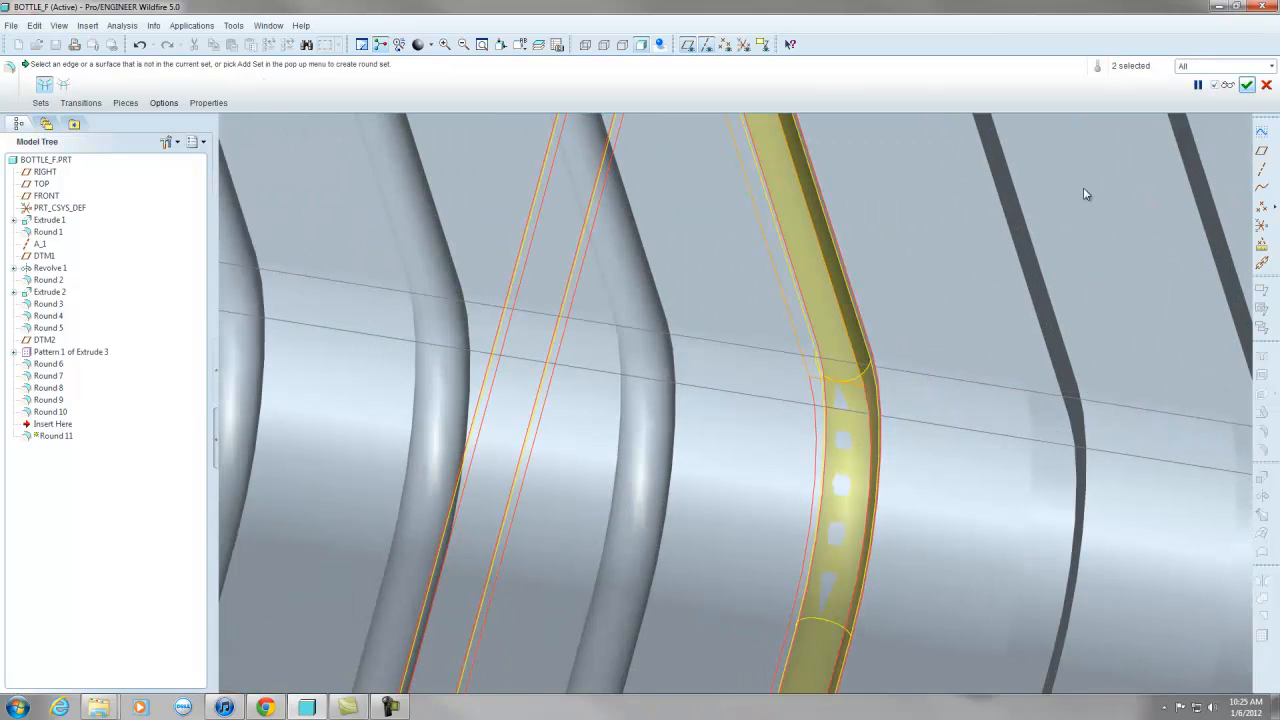
click(1246, 85)
Full-round the seventh groove from the shoulder, selecting its two side walls and replacing the floor between them.
scroll(612, 339, down, 5)
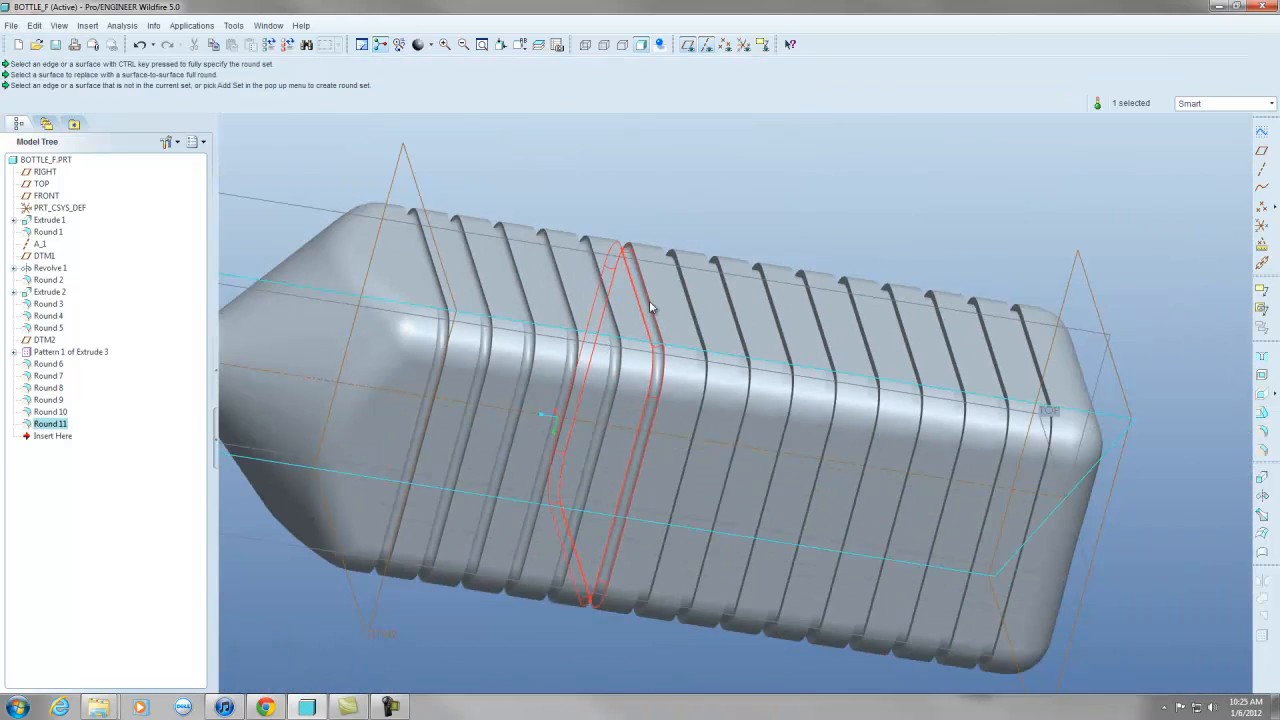
click(701, 361)
scroll(690, 357, up, 4)
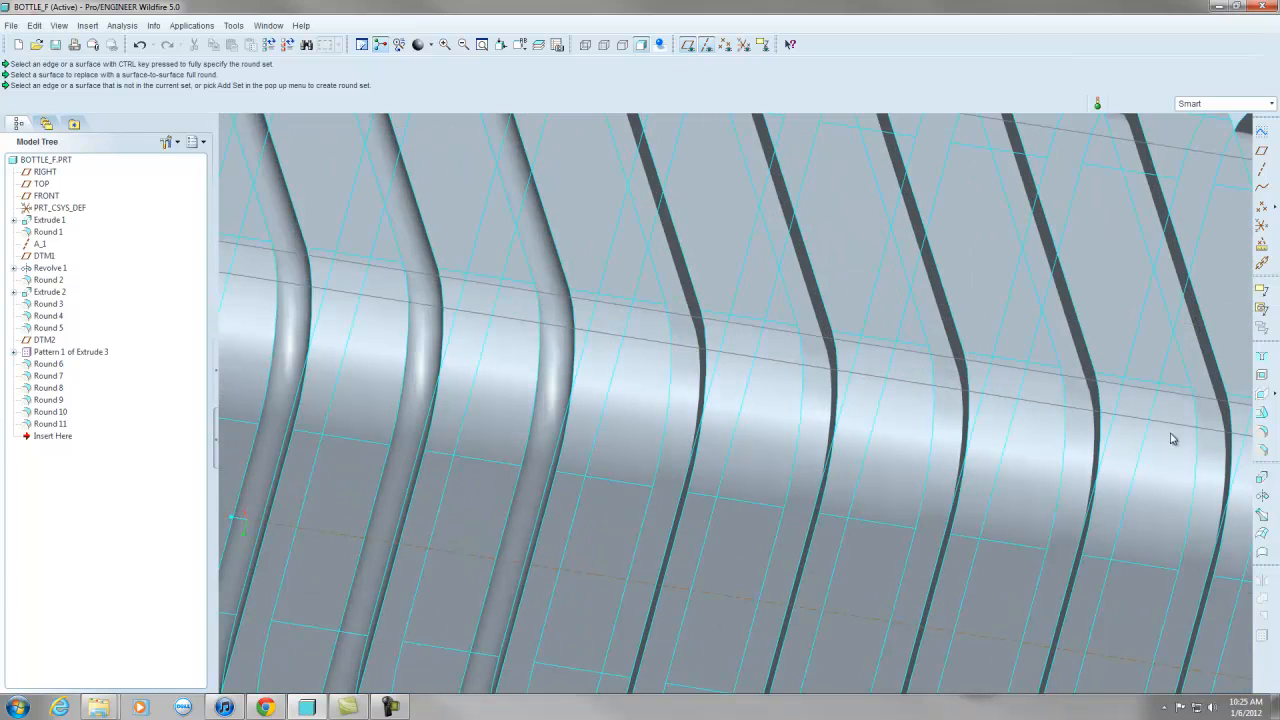
click(1263, 433)
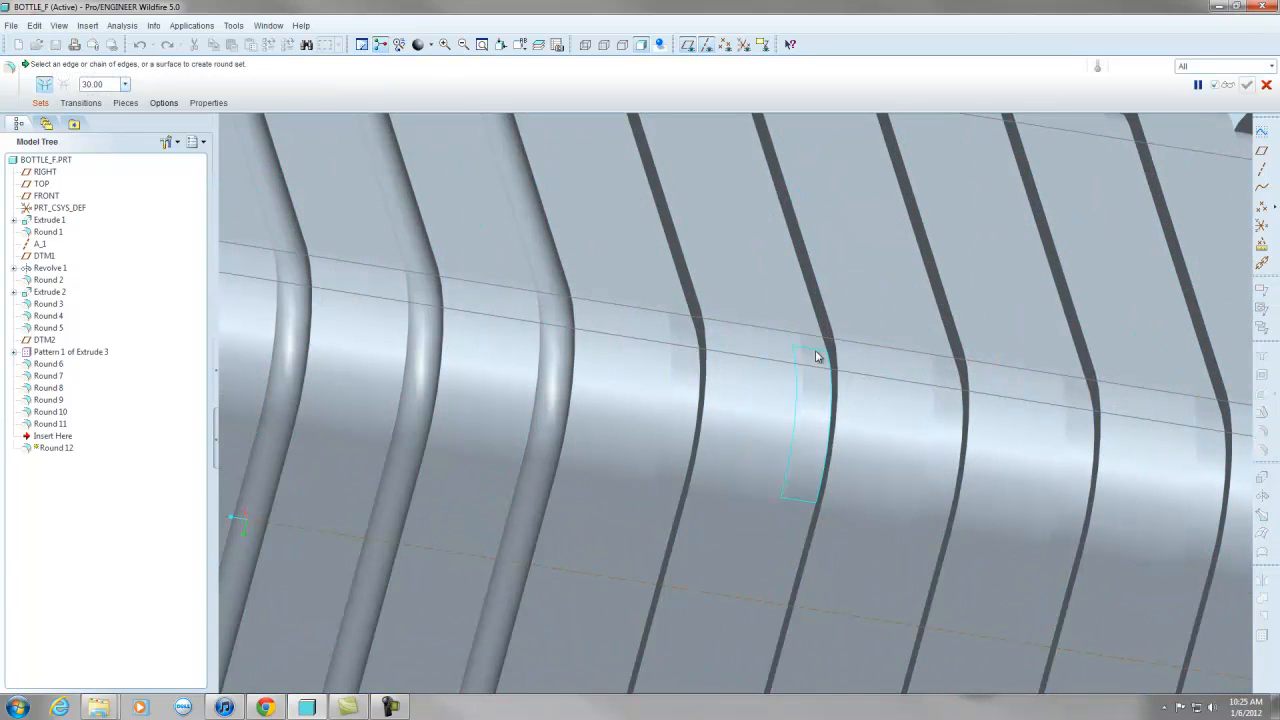
click(695, 316)
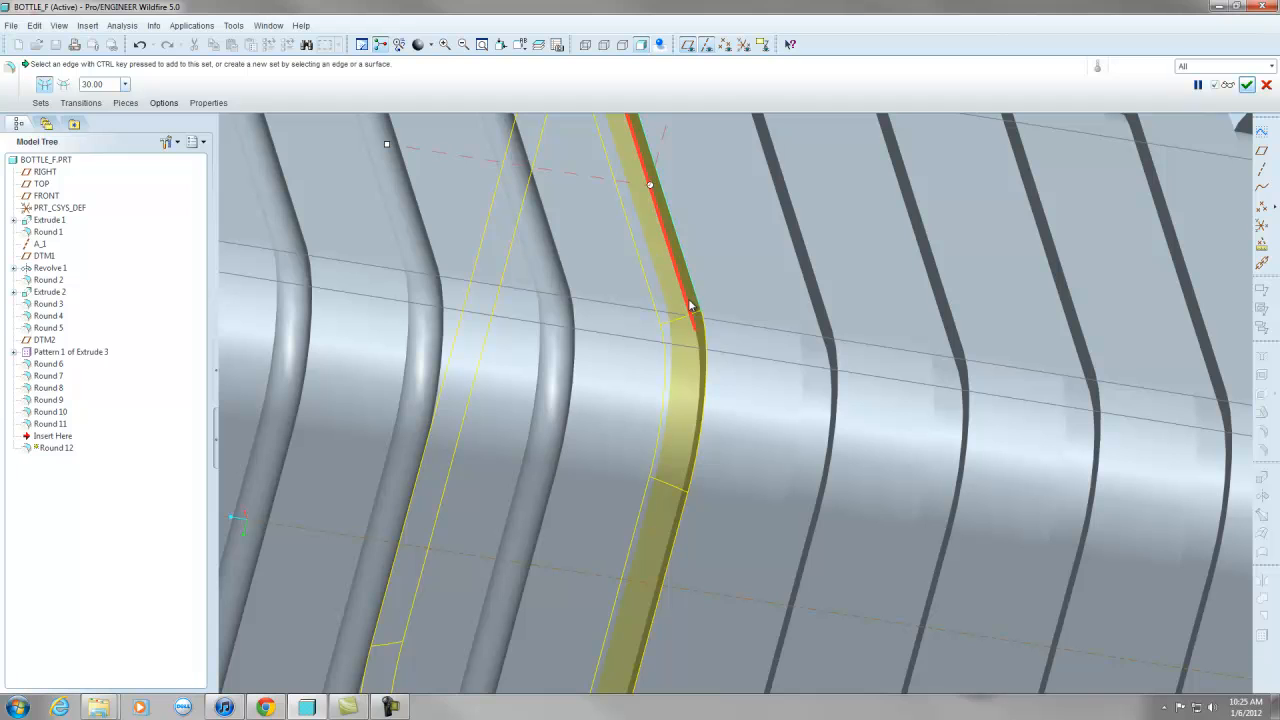
ctrl+click(692, 305)
scroll(696, 306, down, 4)
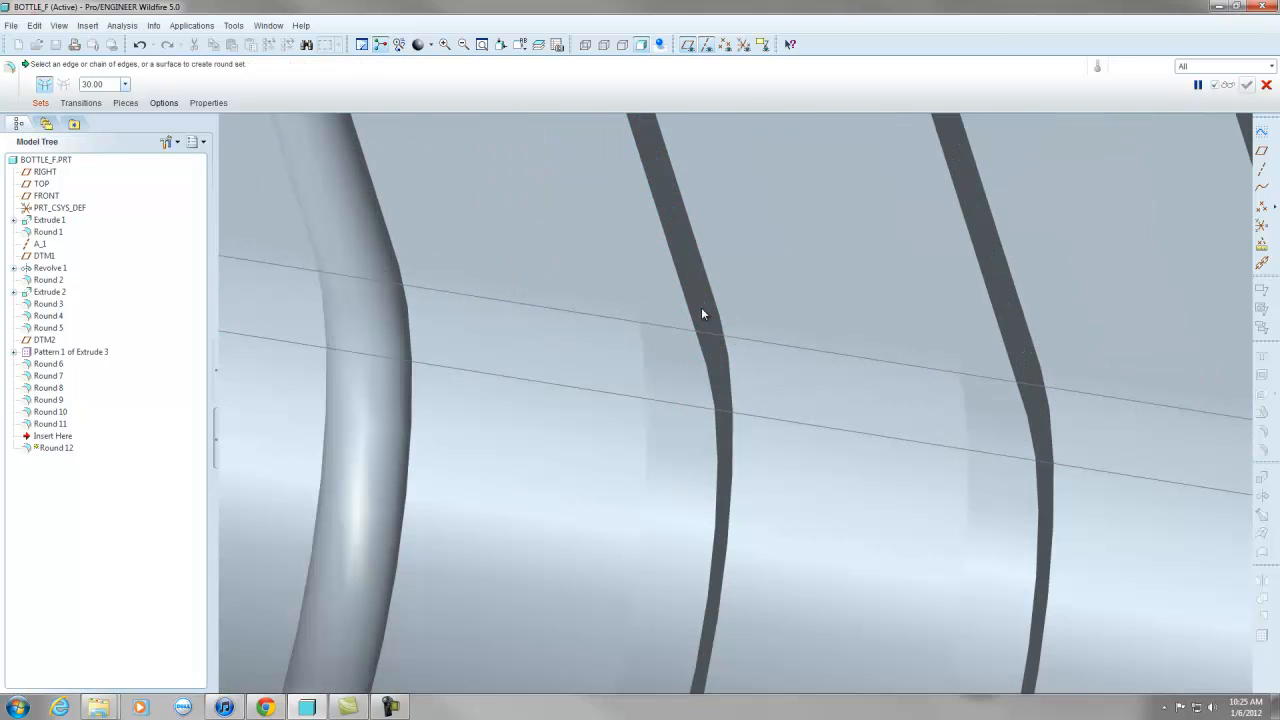
click(702, 301)
scroll(725, 353, up, 5)
middle_drag(725, 353, 687, 351)
scroll(514, 357, down, 5)
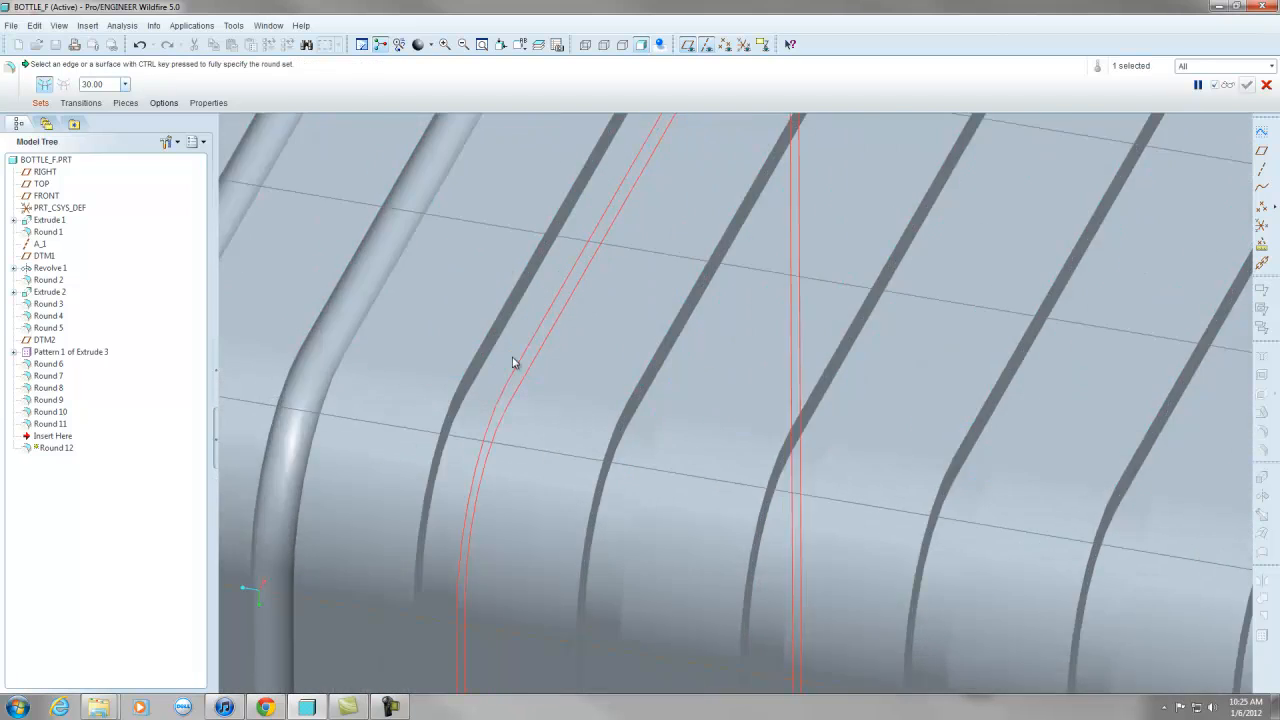
ctrl+click(478, 340)
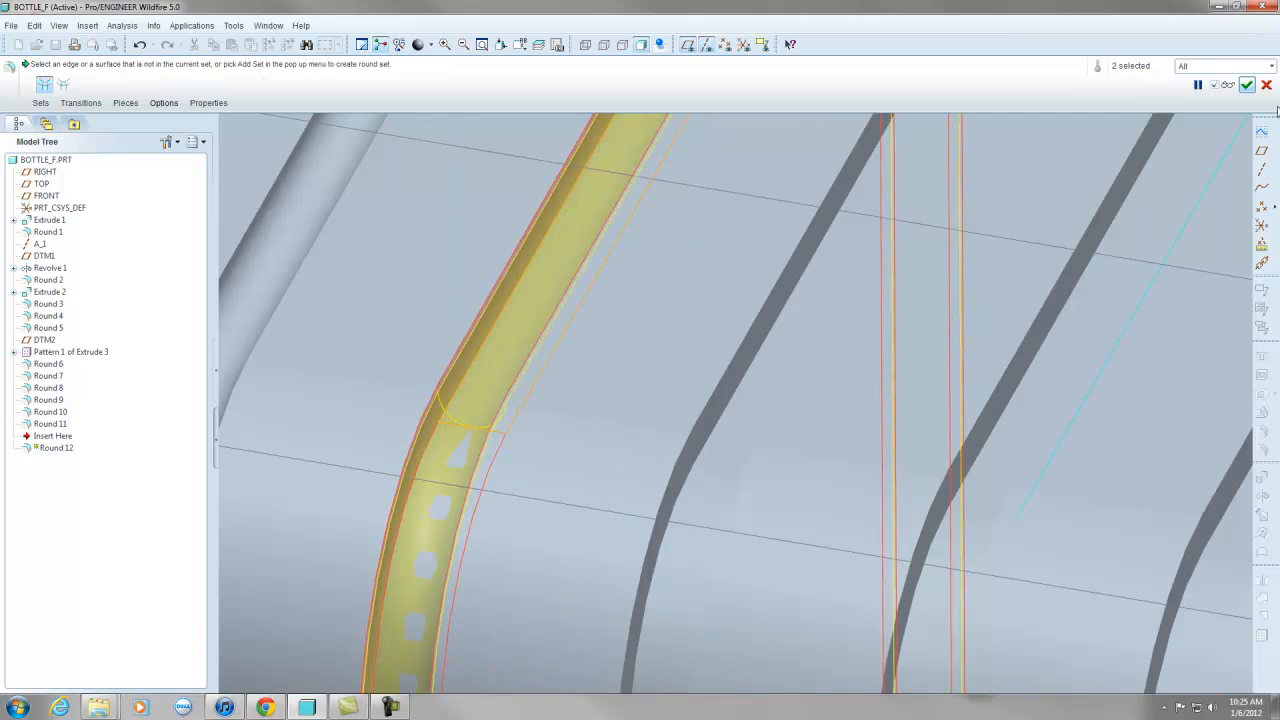
click(1247, 85)
Create a full round in the eighth groove from the shoulder, using both side walls and replacing its floor surface.
scroll(617, 329, up, 6)
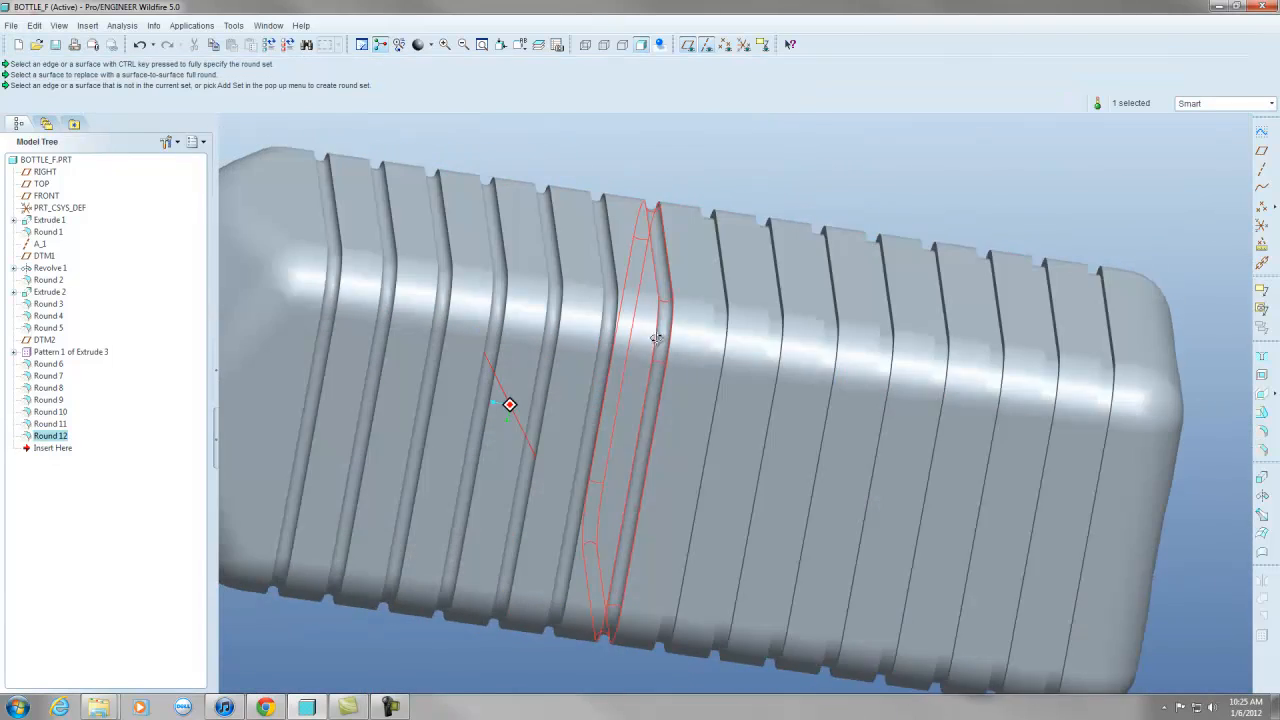
middle_drag(656, 338, 681, 357)
scroll(803, 334, down, 3)
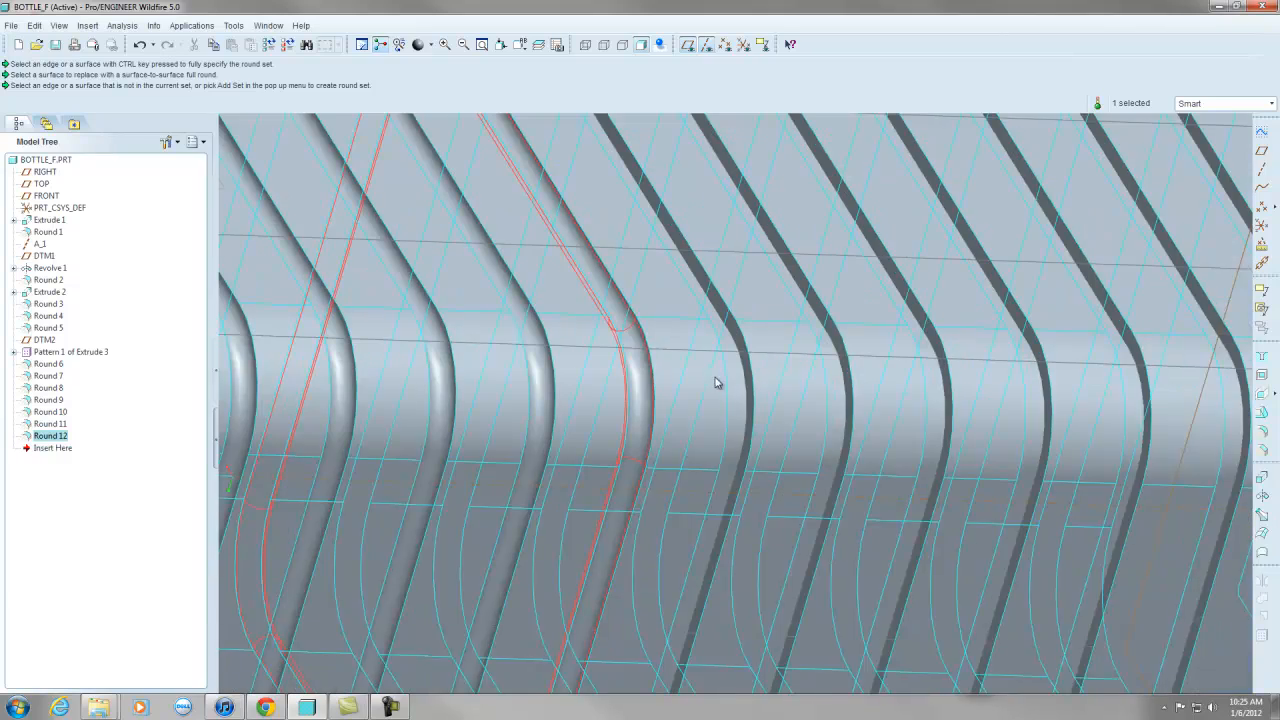
scroll(718, 383, up, 3)
click(724, 176)
scroll(916, 378, down, 5)
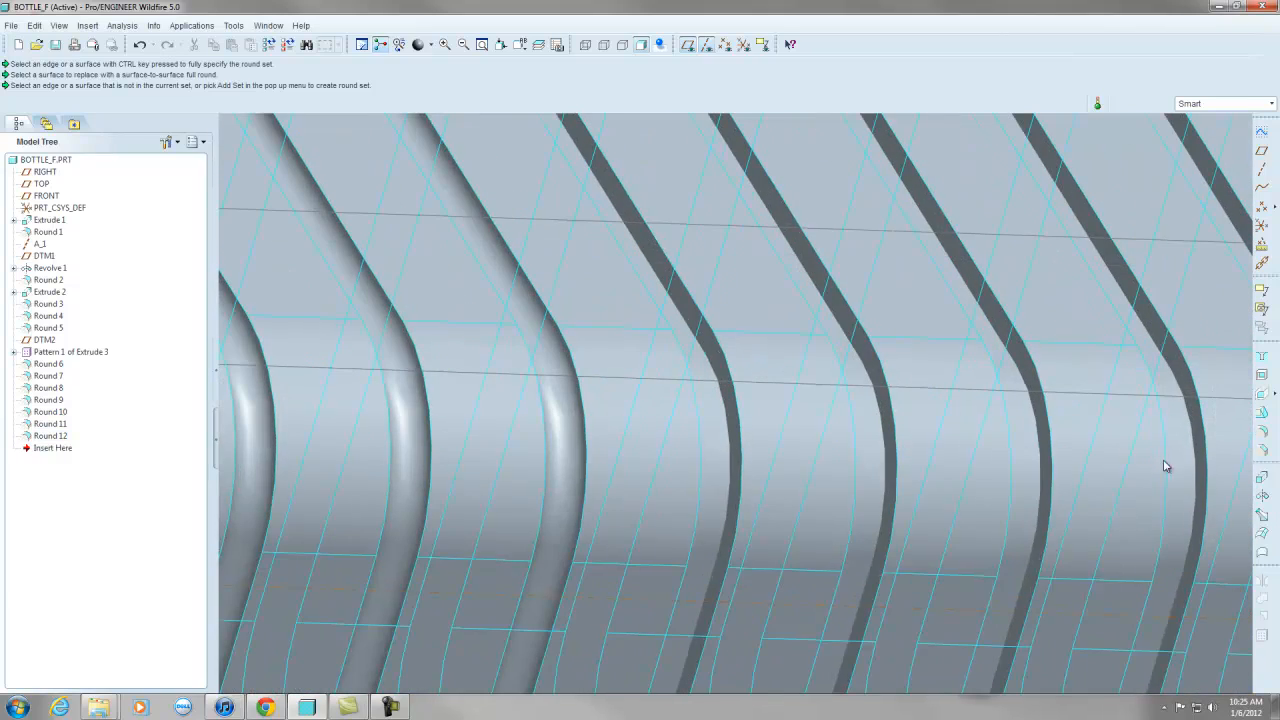
click(1264, 433)
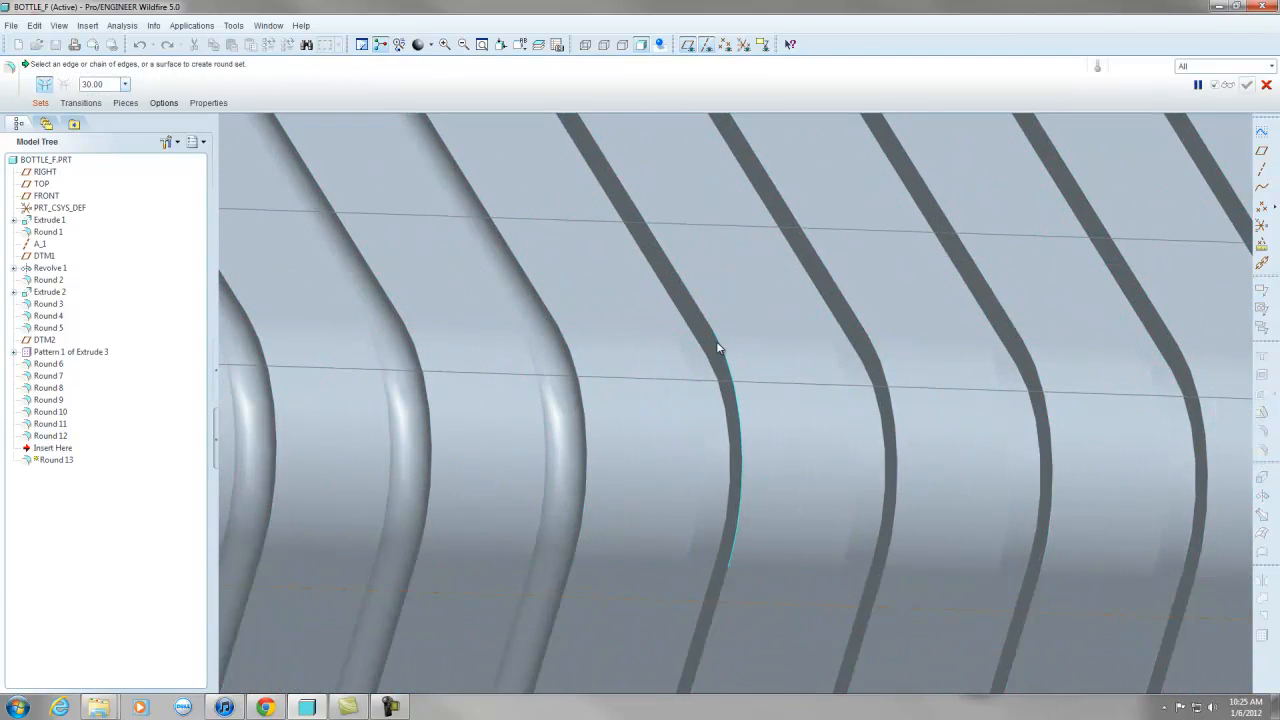
click(691, 320)
scroll(829, 357, up, 3)
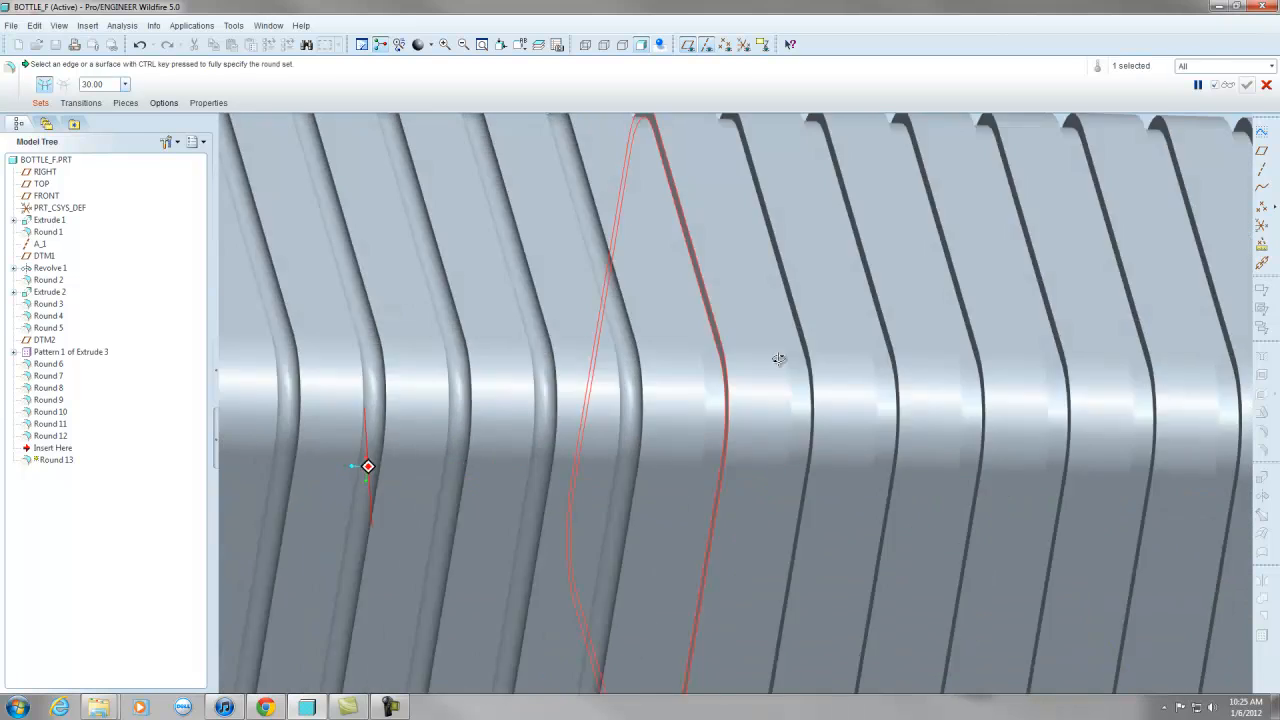
middle_drag(777, 357, 747, 374)
scroll(461, 419, down, 4)
ctrl+click(497, 430)
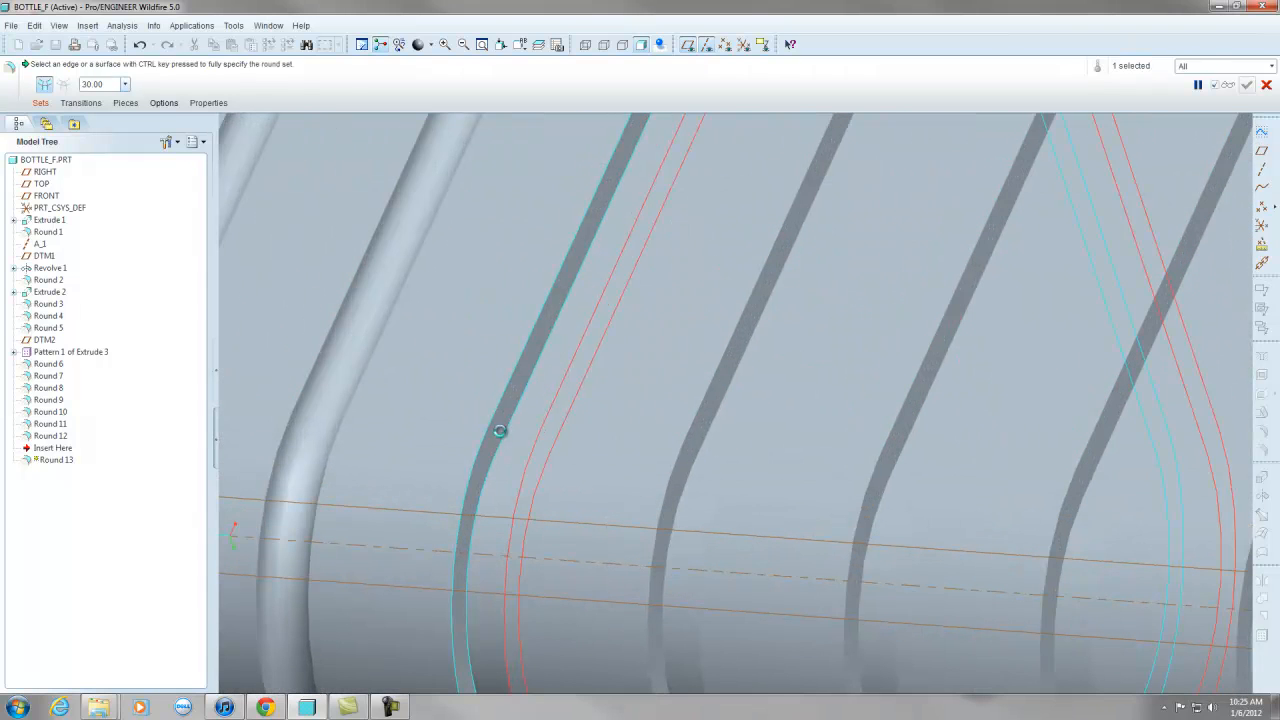
click(548, 372)
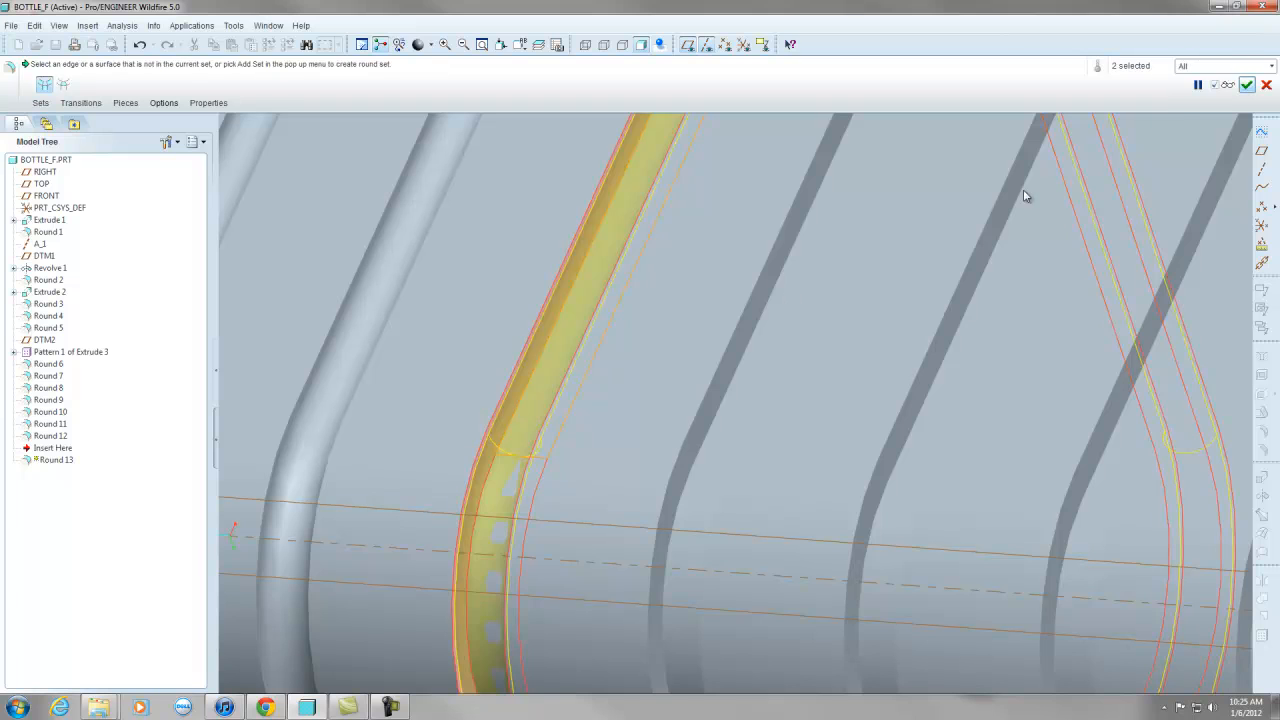
click(1247, 85)
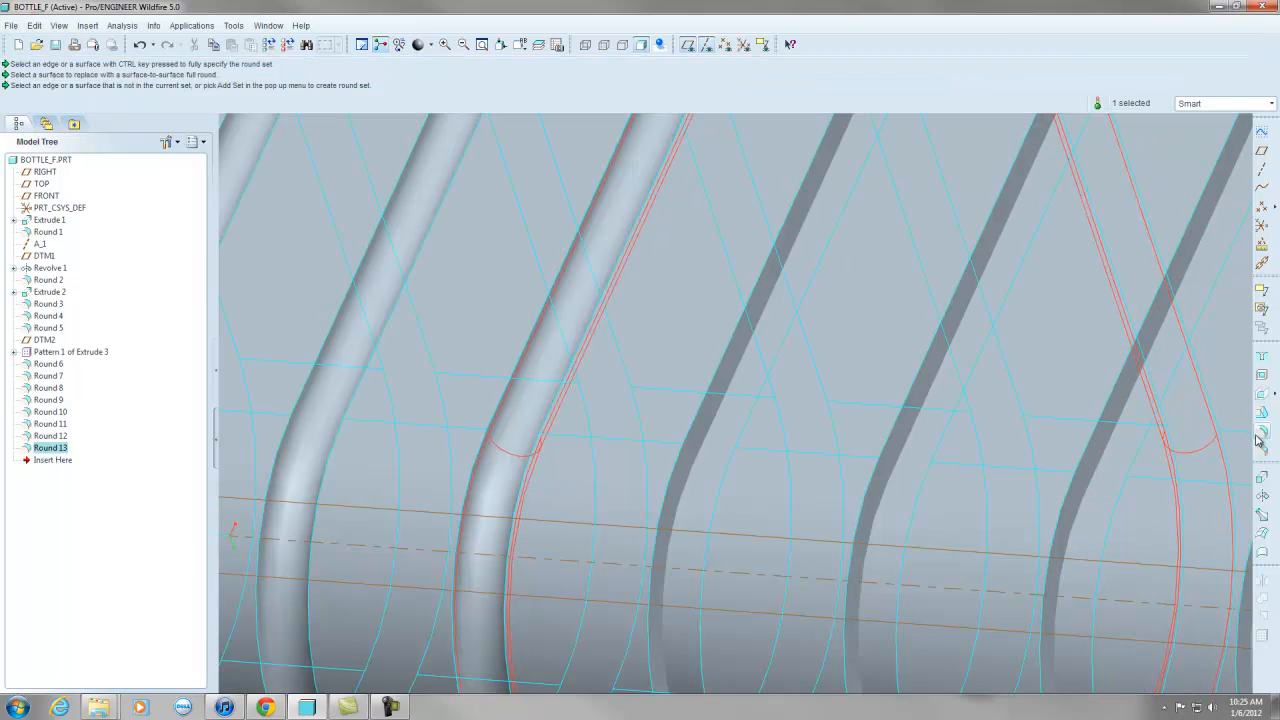
Full-round the ninth groove from the shoulder between its side walls, with the groove floor as the replaced surface.
click(1260, 436)
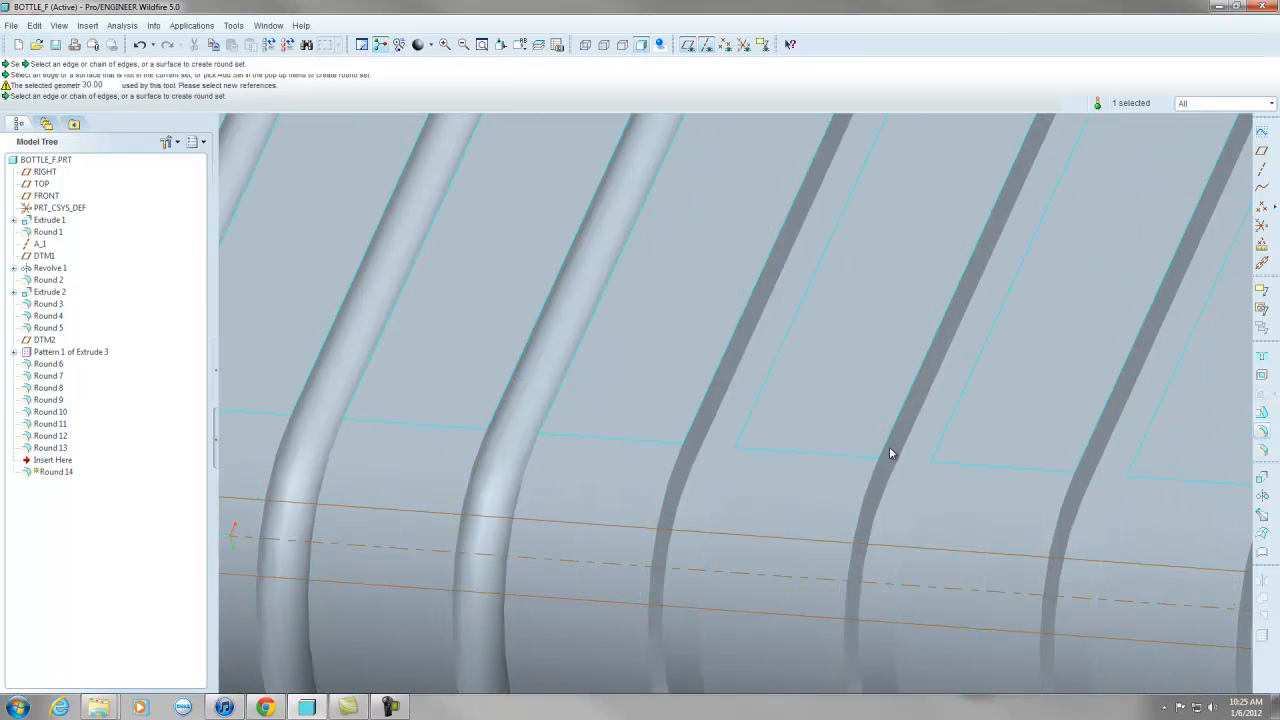
click(693, 442)
scroll(641, 355, up, 4)
middle_drag(641, 357, 711, 374)
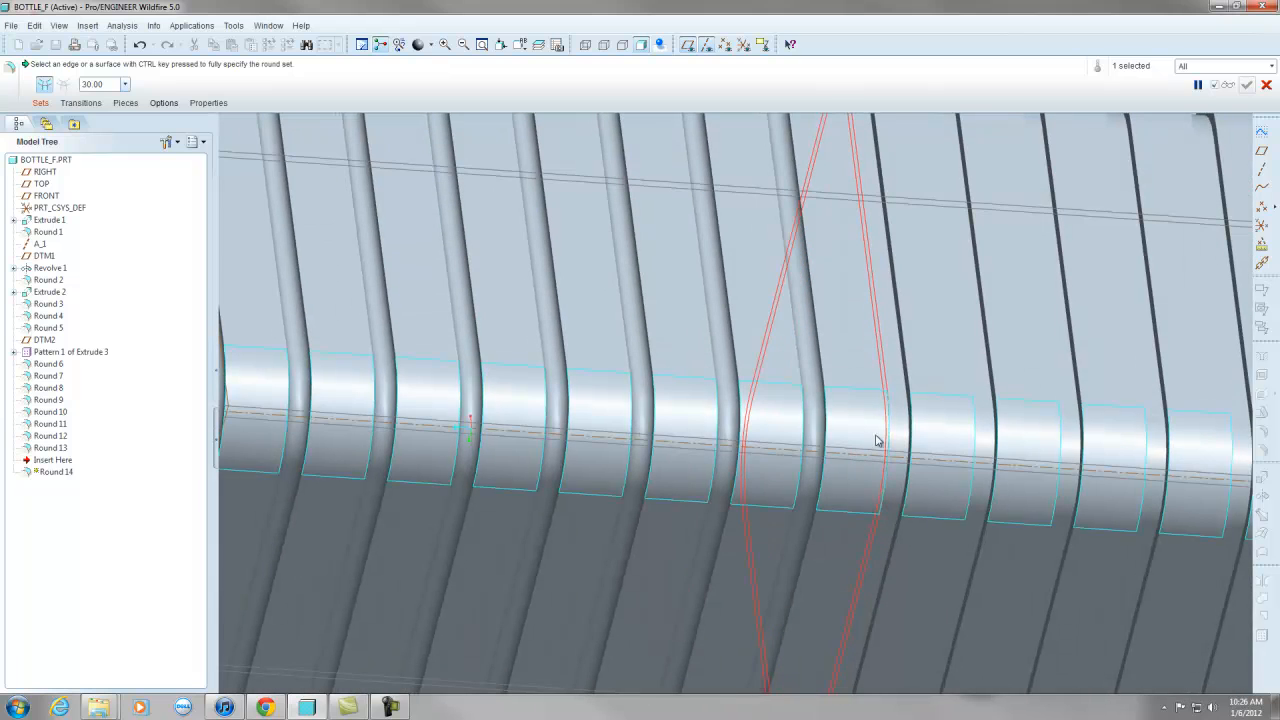
scroll(929, 391, down, 5)
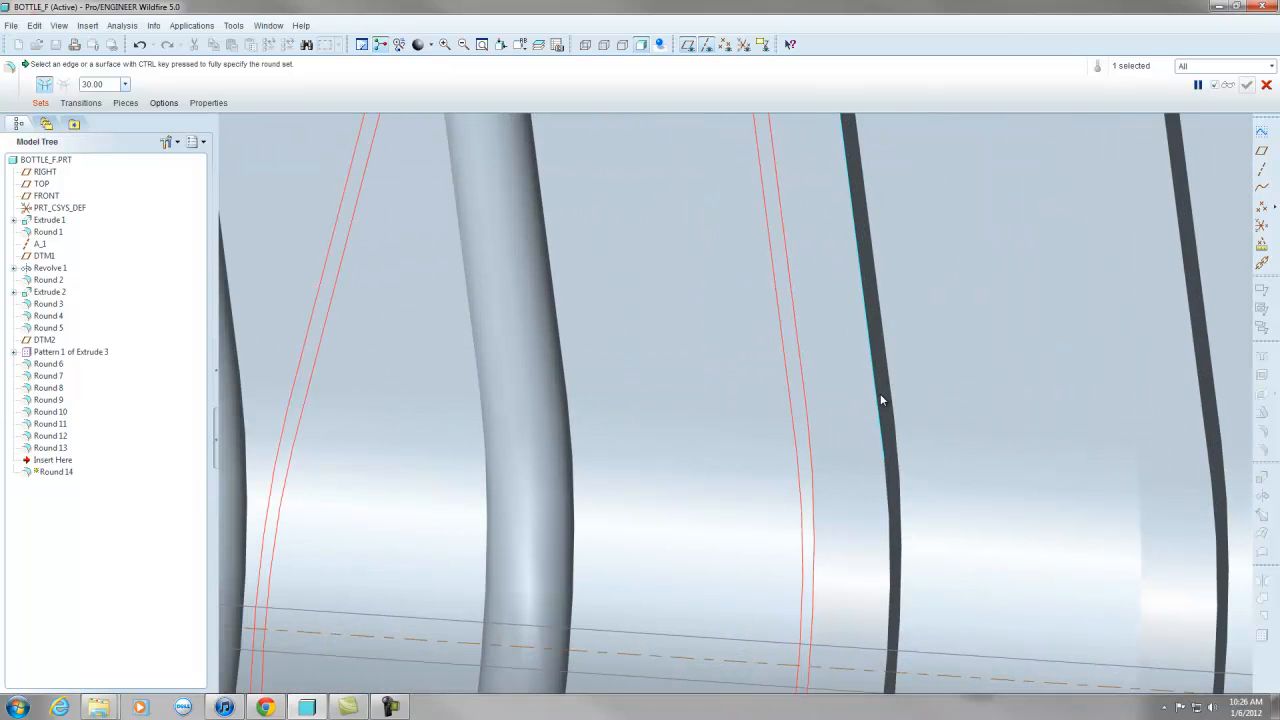
ctrl+click(881, 393)
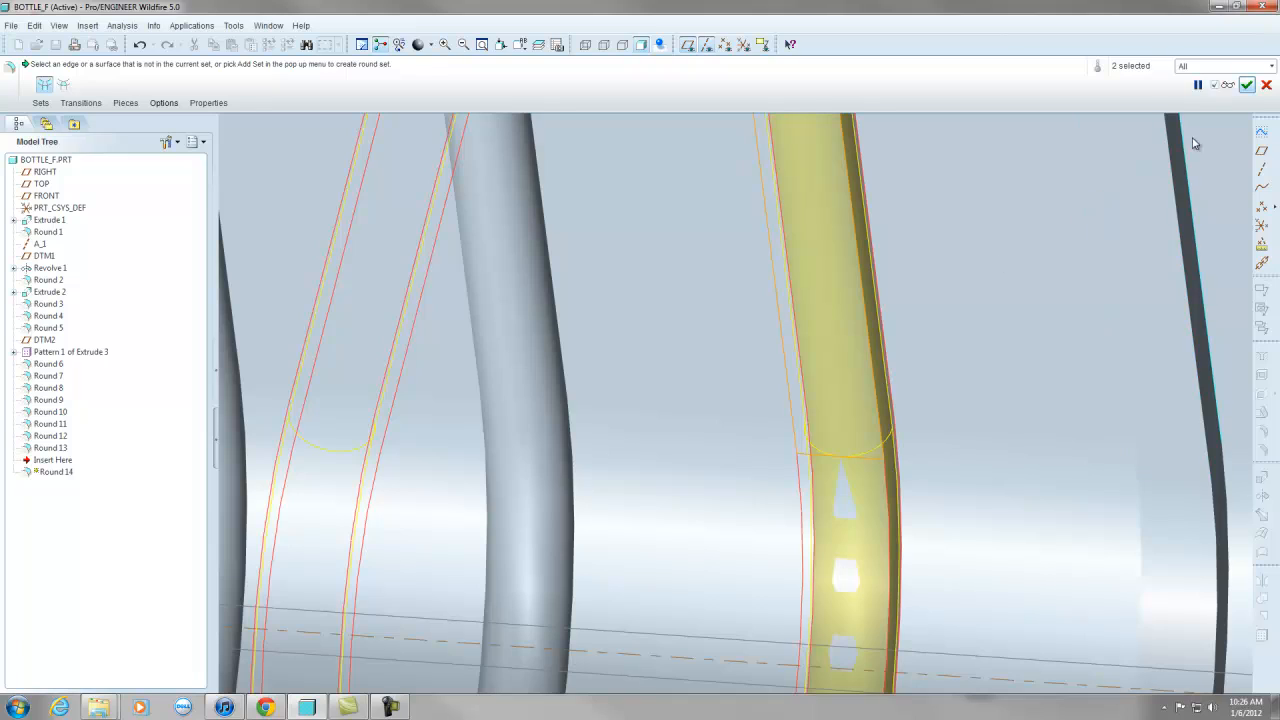
click(1247, 86)
Add a full round to the tenth groove from the shoulder, picking both side walls and replacing the floor.
scroll(699, 368, up, 5)
middle_drag(740, 408, 788, 394)
scroll(911, 236, down, 3)
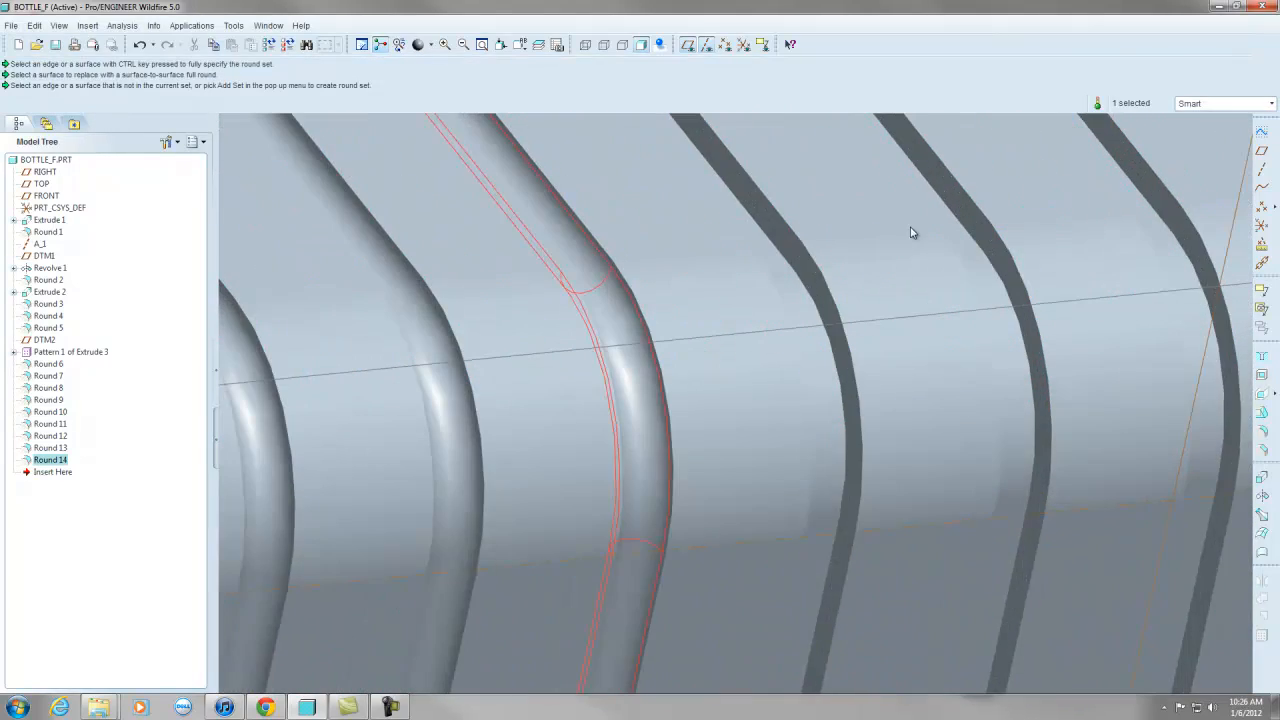
click(1262, 431)
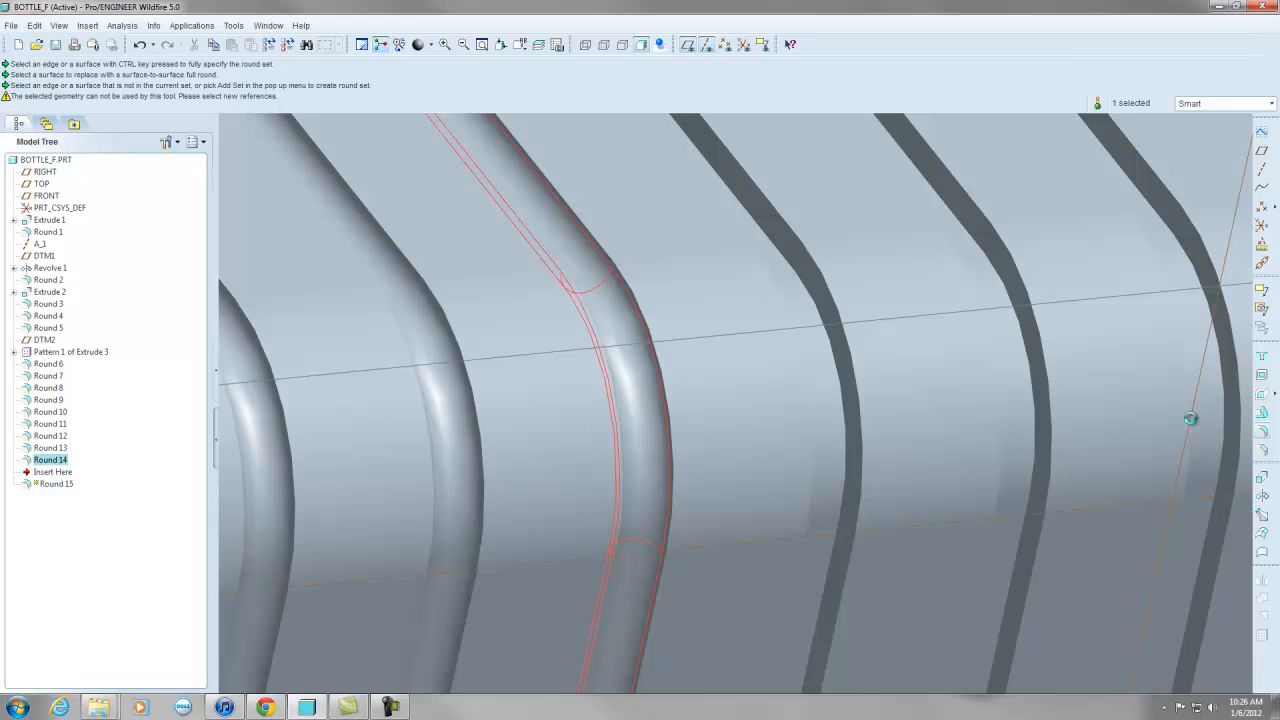
click(810, 279)
scroll(887, 391, up, 3)
middle_drag(887, 391, 587, 420)
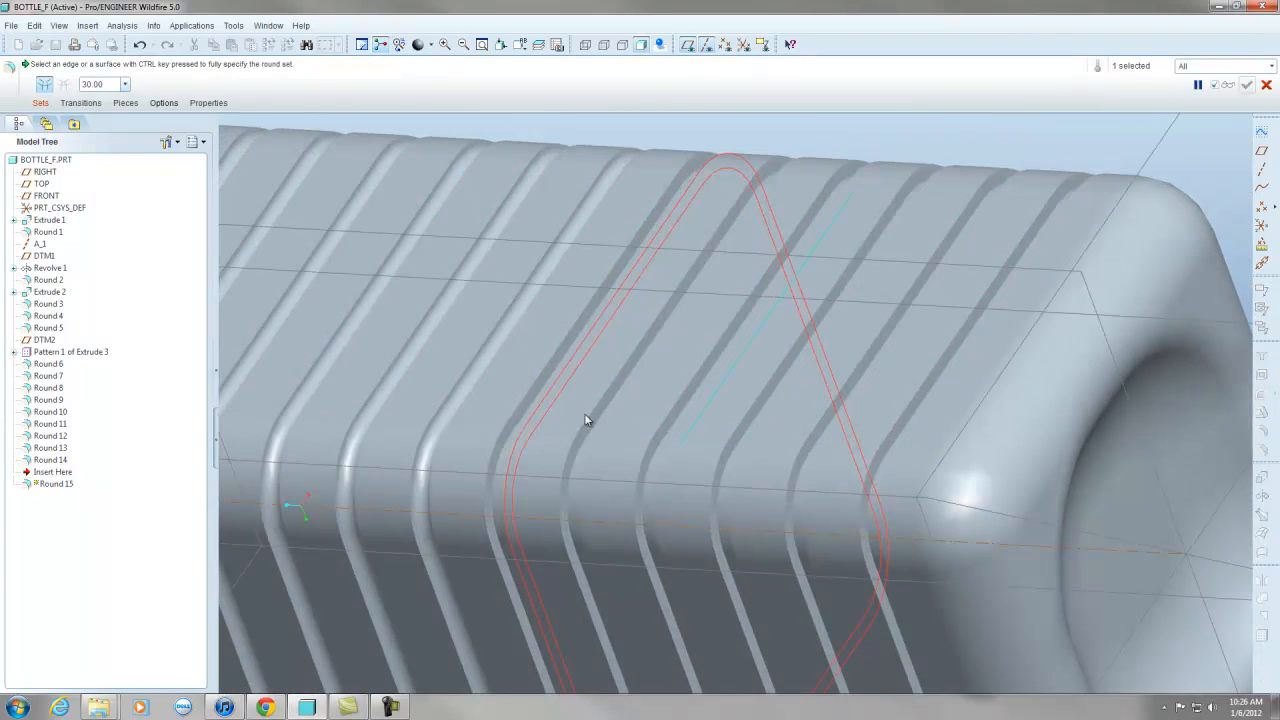
scroll(513, 467, down, 3)
ctrl+click(508, 442)
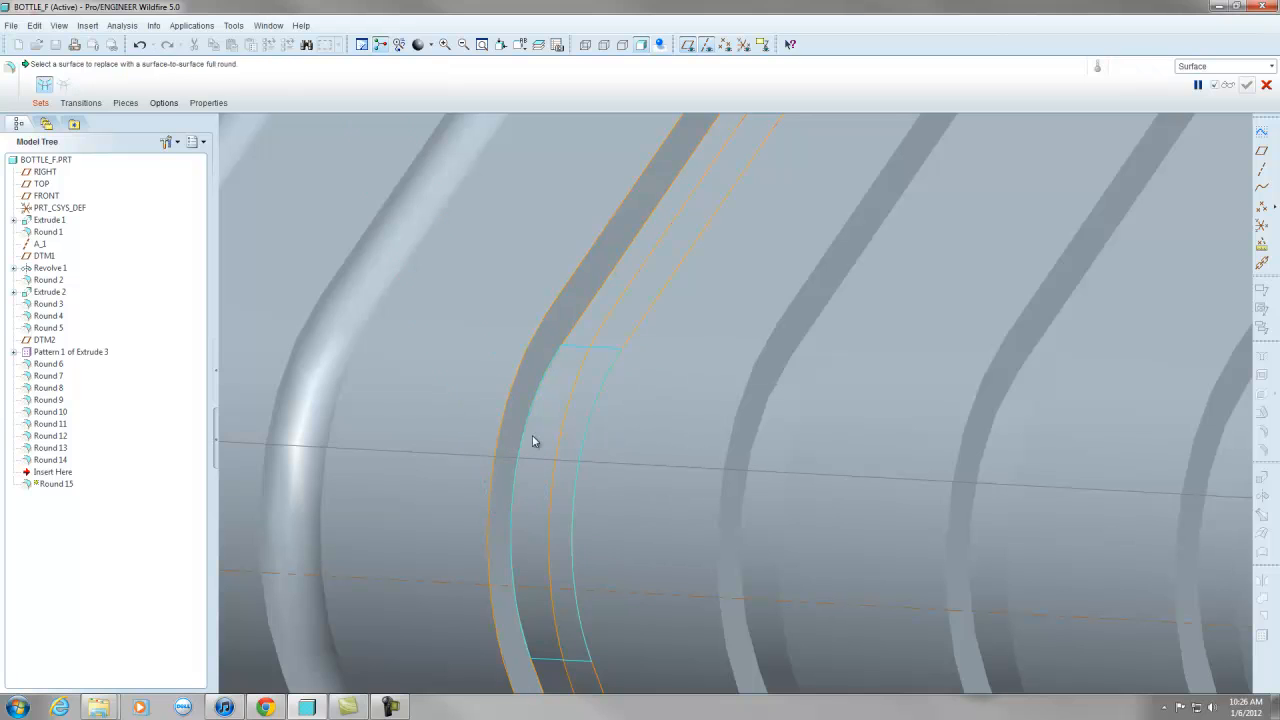
click(1247, 86)
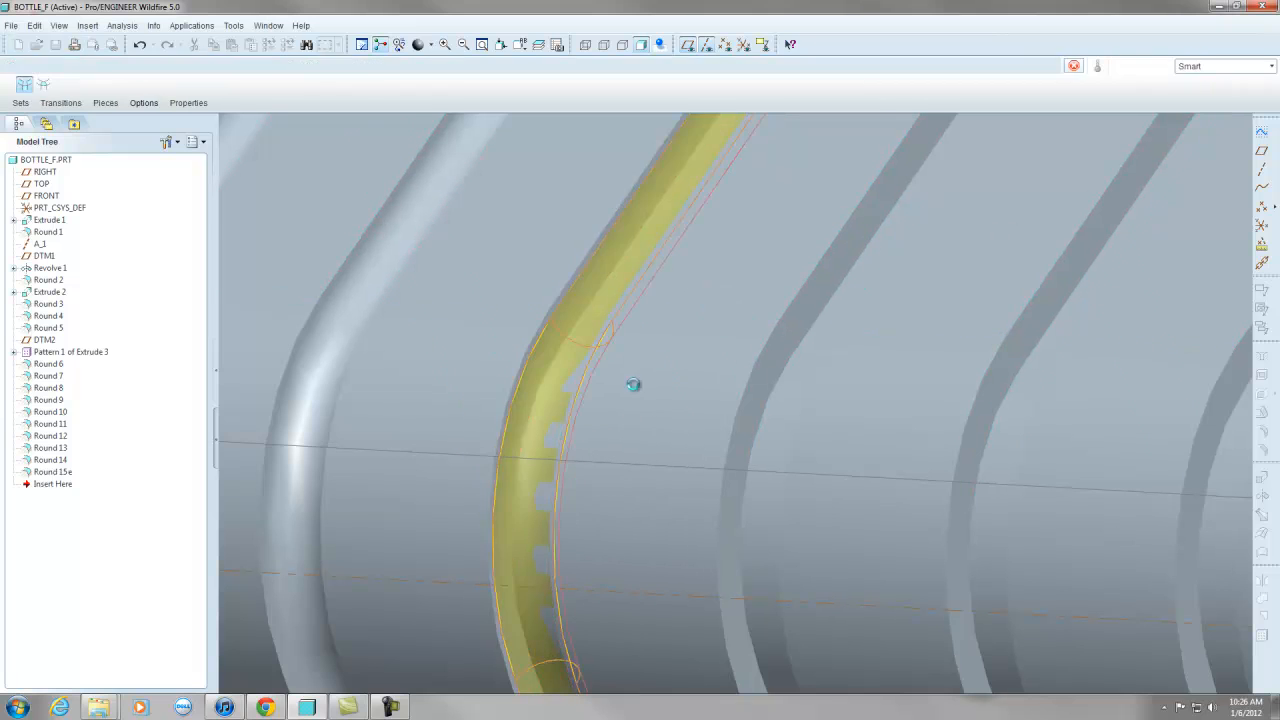
Create a full round in the eleventh groove from the shoulder, with its side walls as references and its floor replaced.
scroll(632, 400, up, 3)
click(1262, 432)
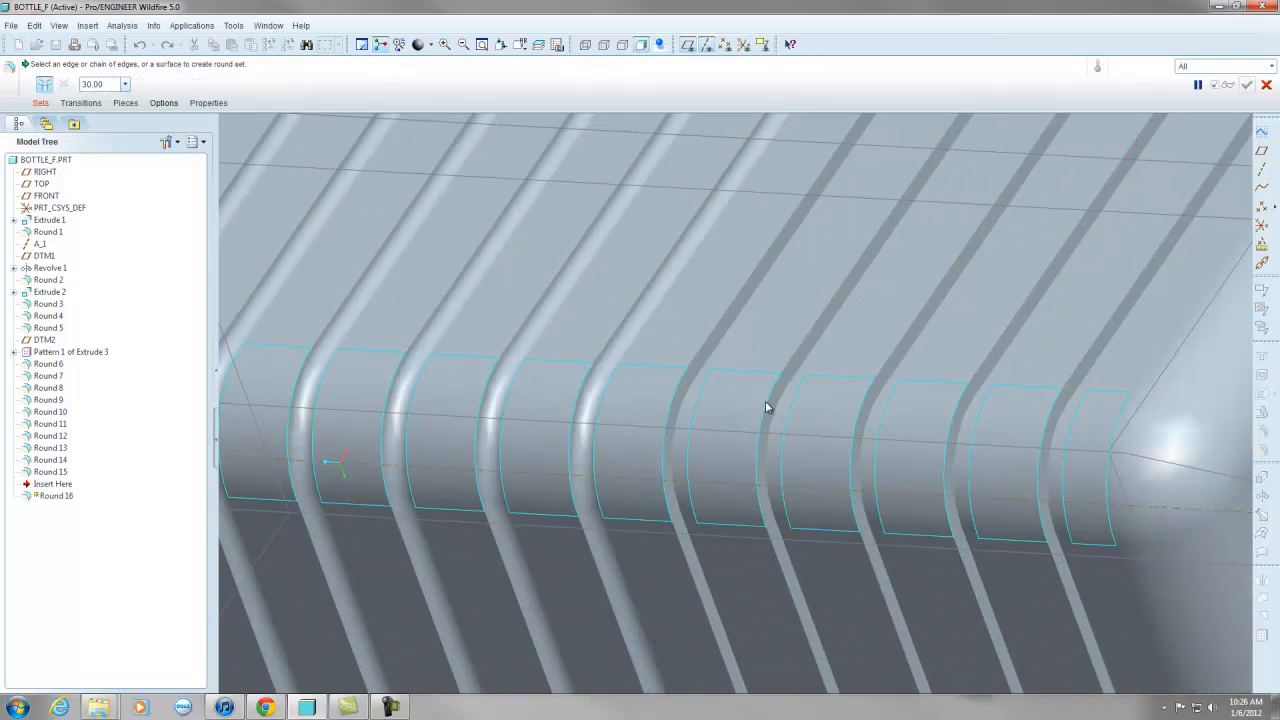
scroll(707, 428, down, 3)
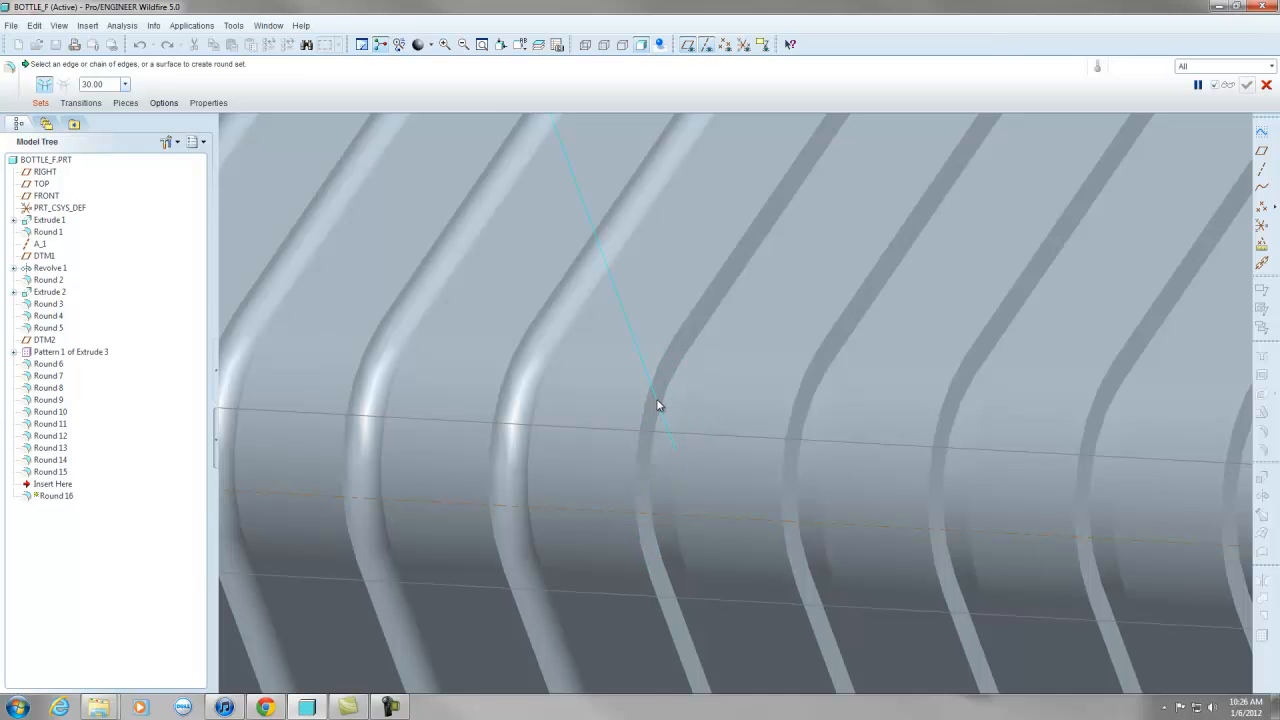
scroll(655, 402, down, 2)
click(676, 340)
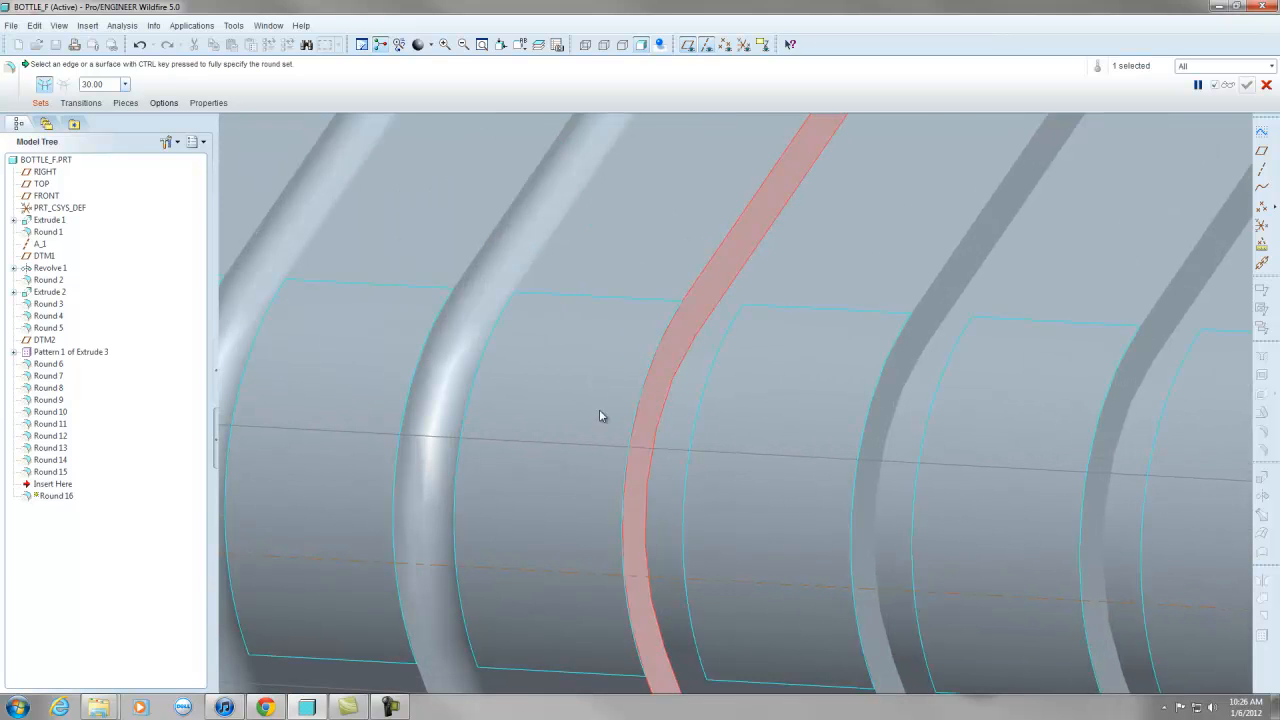
middle_drag(600, 417, 711, 407)
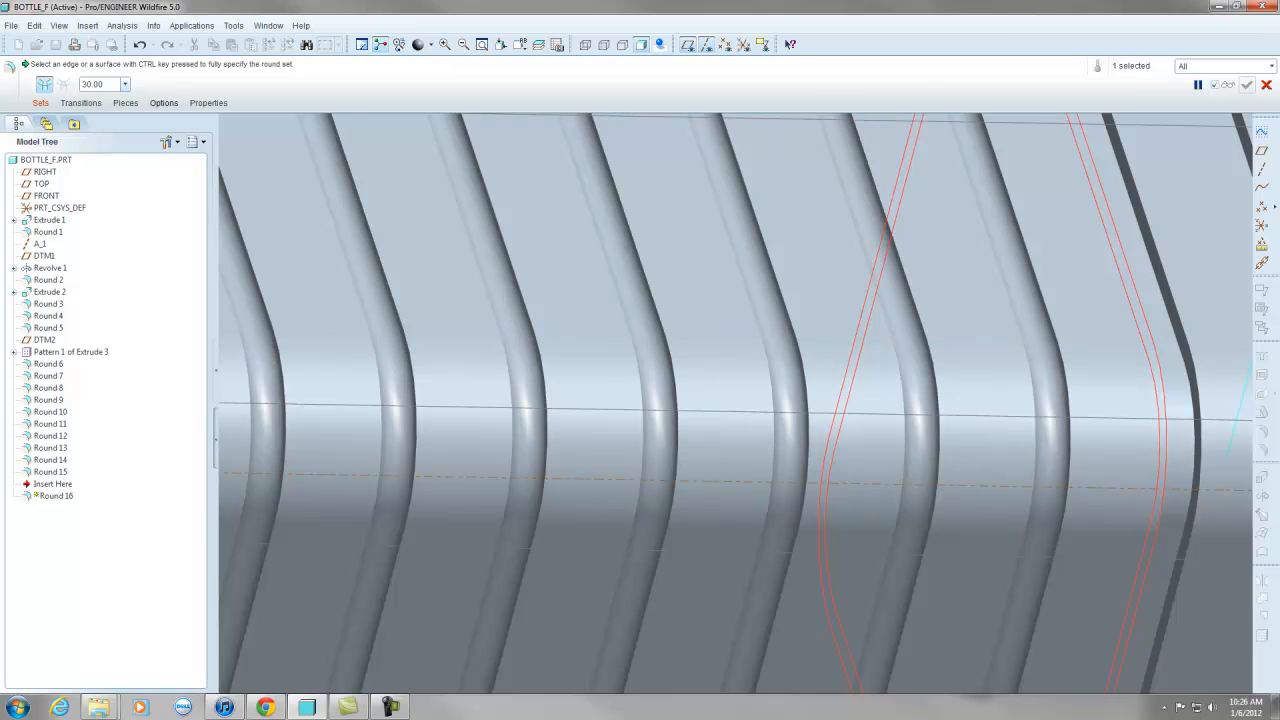
scroll(1228, 358, down, 3)
ctrl+click(1110, 346)
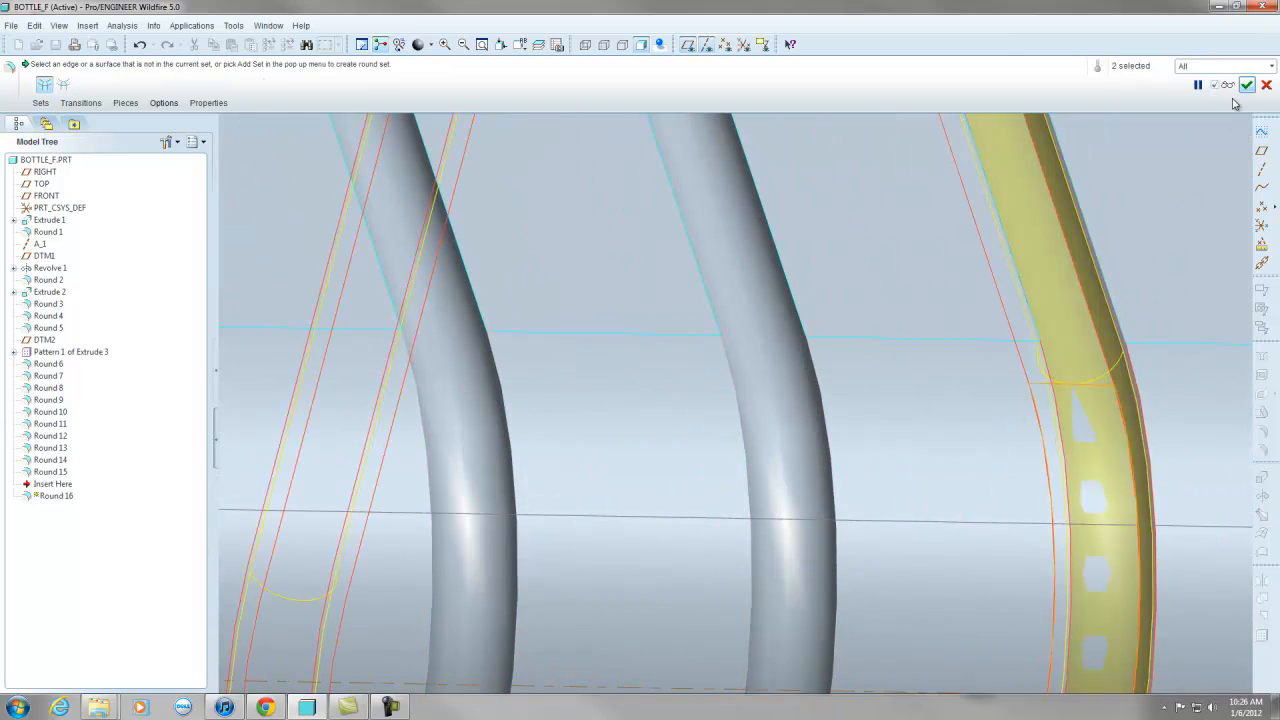
click(1247, 84)
Start a full round on the side walls of the twelfth groove from the shoulder.
scroll(723, 334, up, 3)
middle_drag(797, 358, 750, 350)
click(1089, 163)
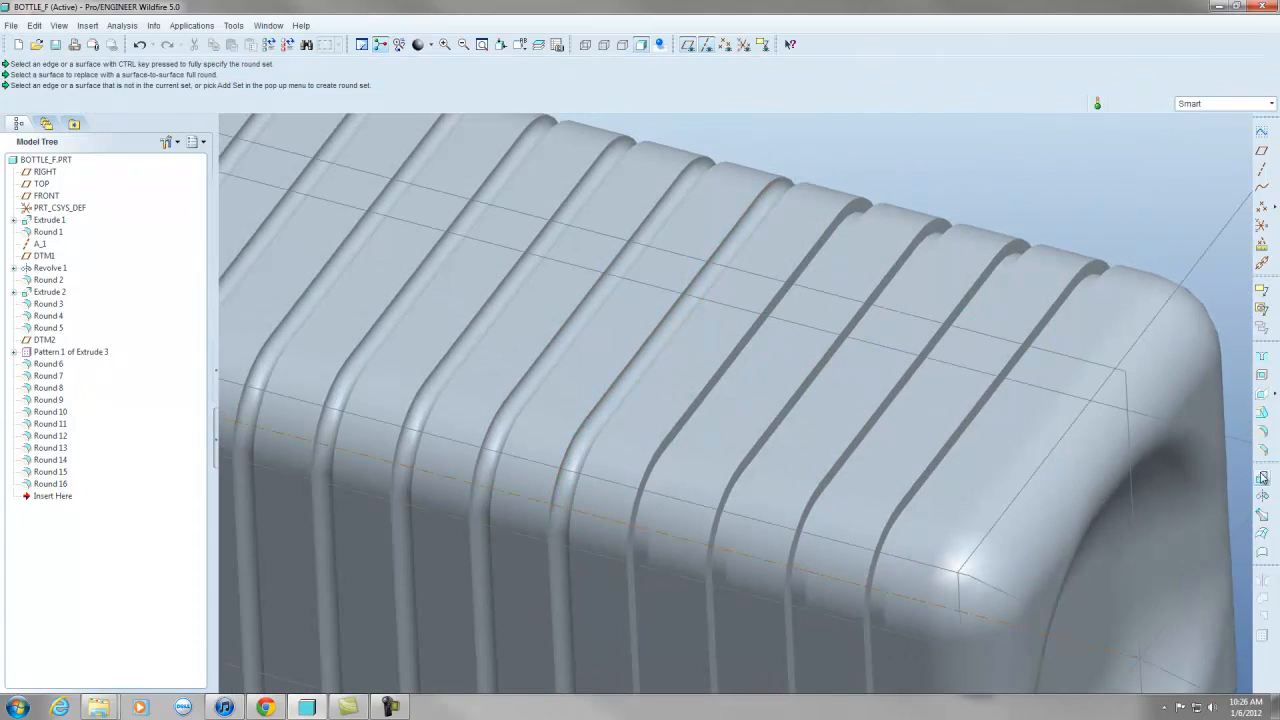
click(1263, 432)
scroll(885, 212, up, 5)
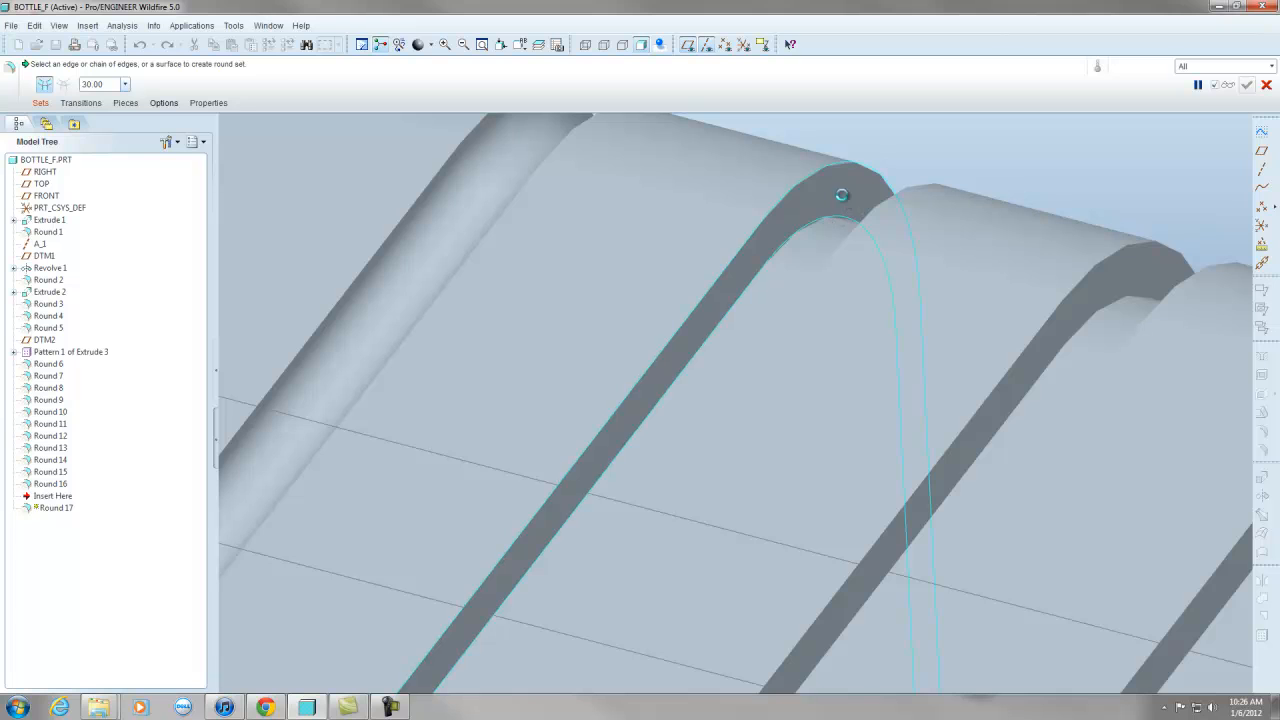
Create a full round in the fourth groove from the bottle's base, using the groove's two side walls.
click(841, 195)
scroll(680, 269, down, 2)
middle_drag(680, 269, 778, 212)
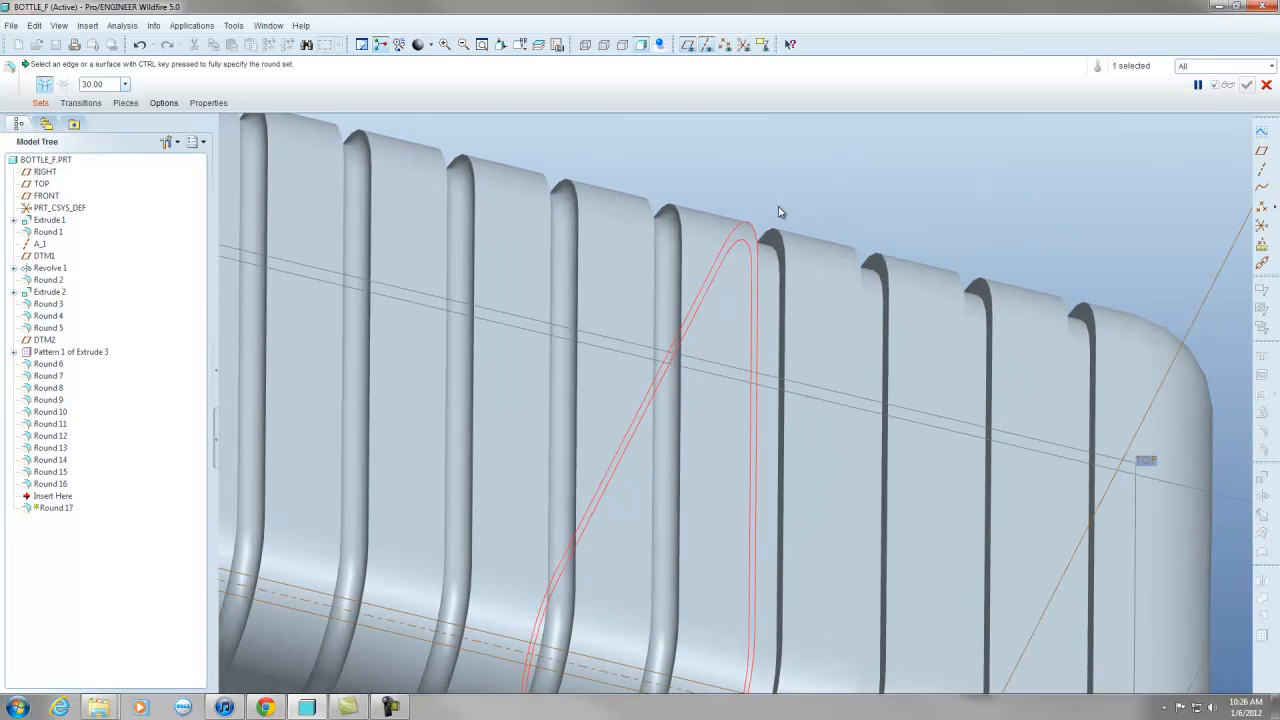
scroll(778, 212, up, 3)
ctrl+click(754, 334)
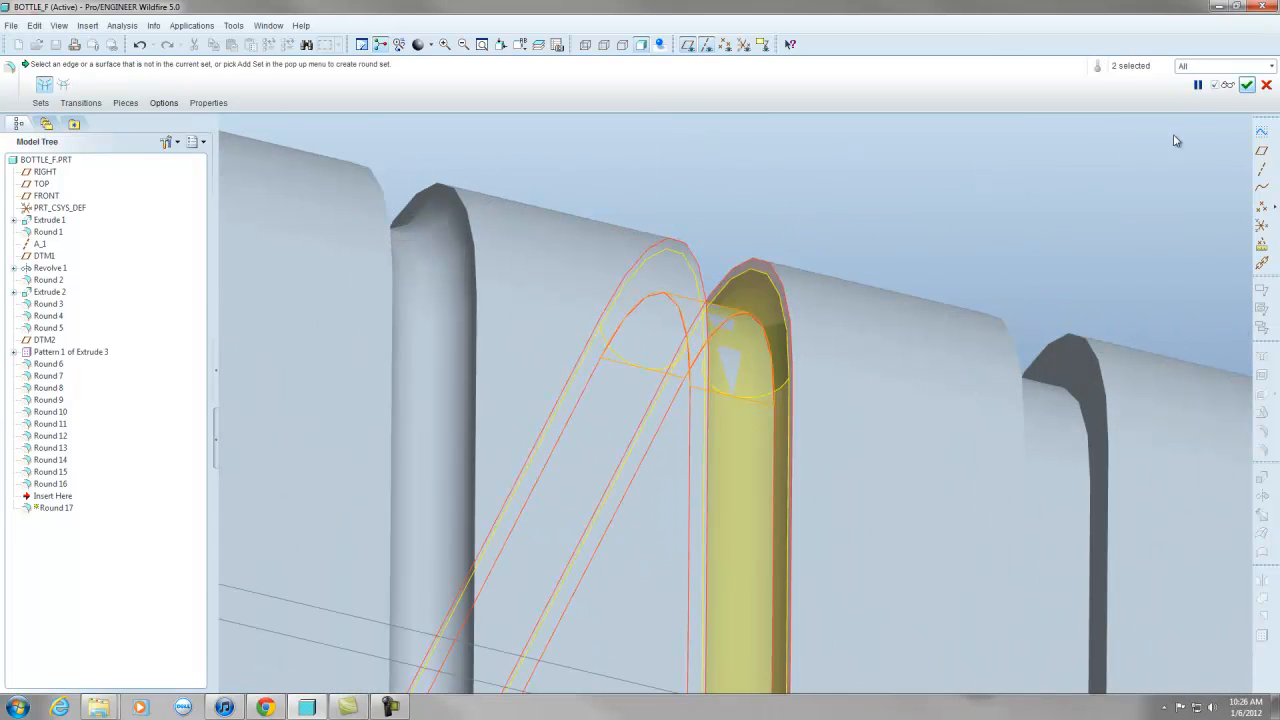
click(1247, 85)
Create a full round between the two side walls of the third groove from the bottle's base.
scroll(637, 232, down, 4)
middle_drag(637, 232, 796, 290)
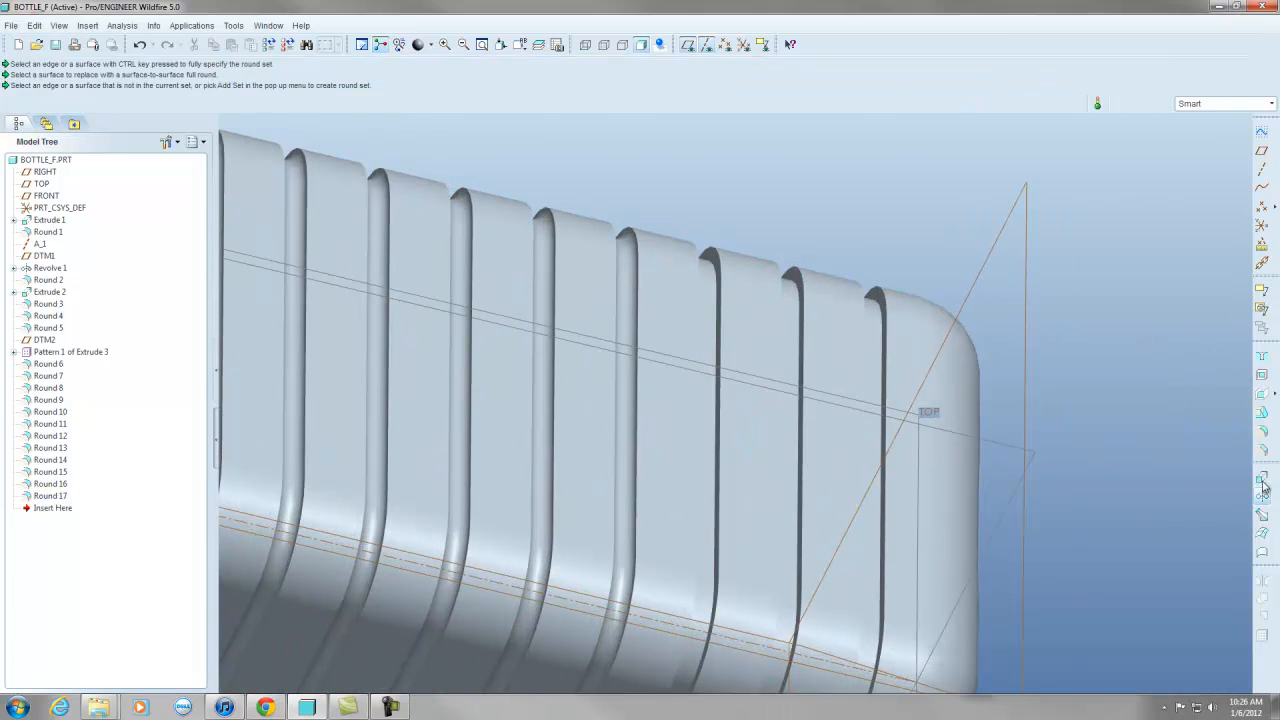
click(1262, 433)
scroll(694, 277, up, 3)
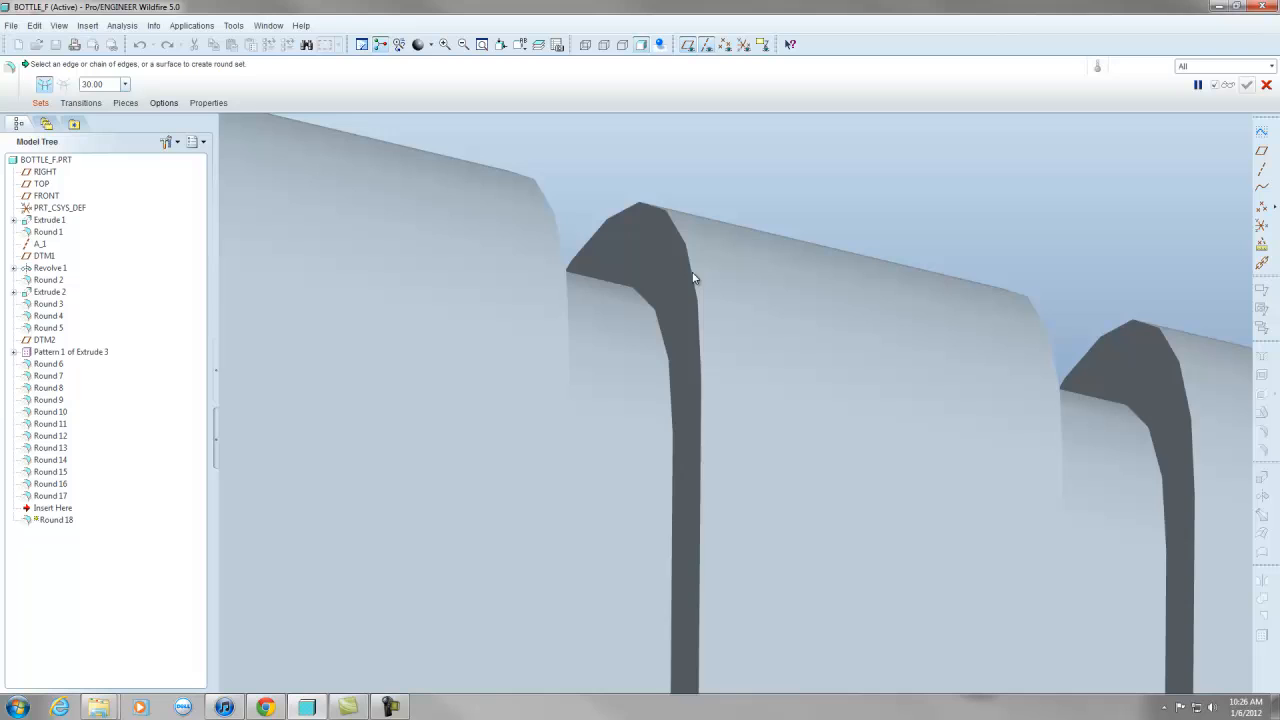
click(640, 244)
scroll(847, 333, down, 2)
scroll(847, 333, down, 3)
middle_drag(847, 333, 681, 430)
scroll(680, 430, up, 3)
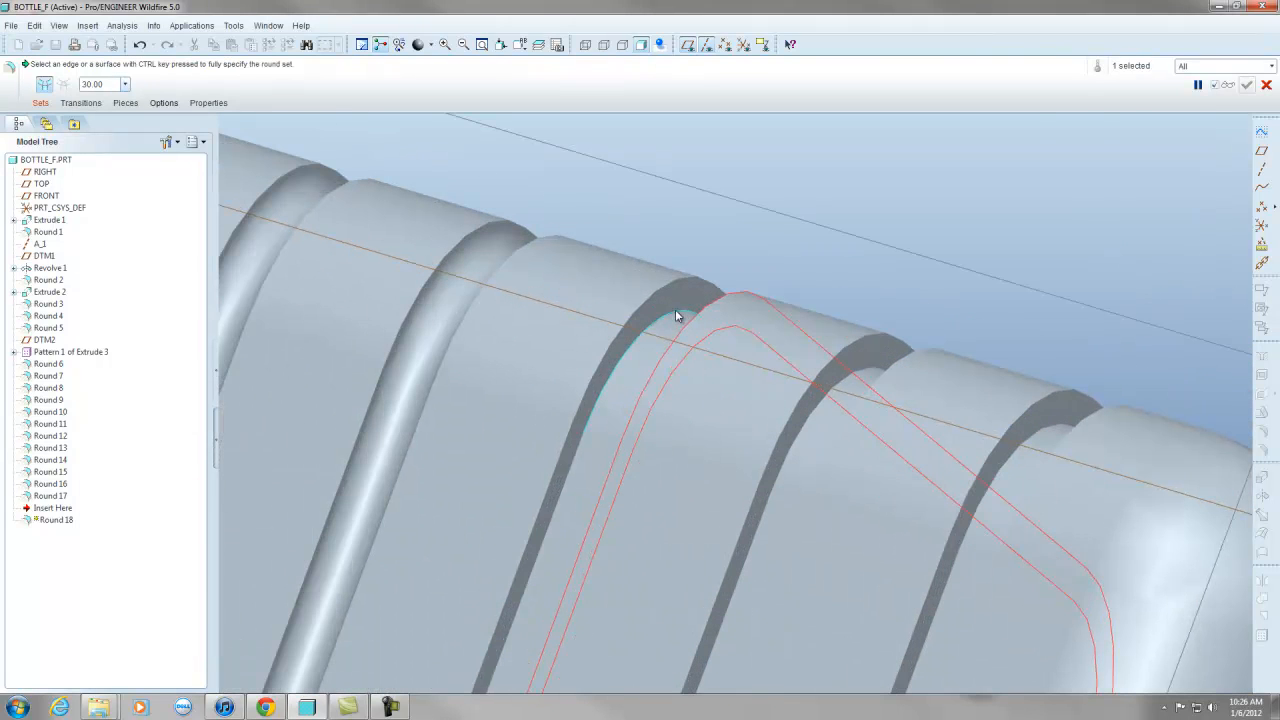
ctrl+click(673, 300)
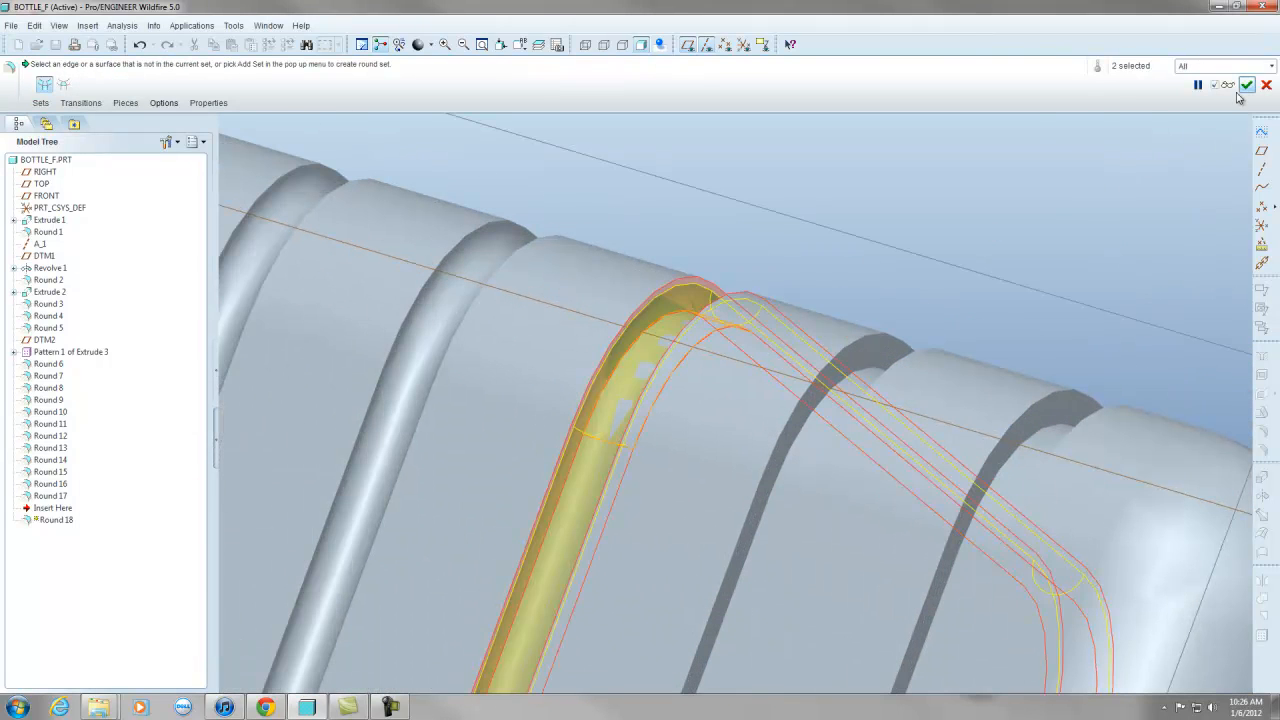
click(1246, 87)
click(1060, 207)
Create a full round in the second groove from the base, replacing the groove's floor surface between its side walls.
scroll(738, 226, down, 2)
scroll(1128, 425, down, 1)
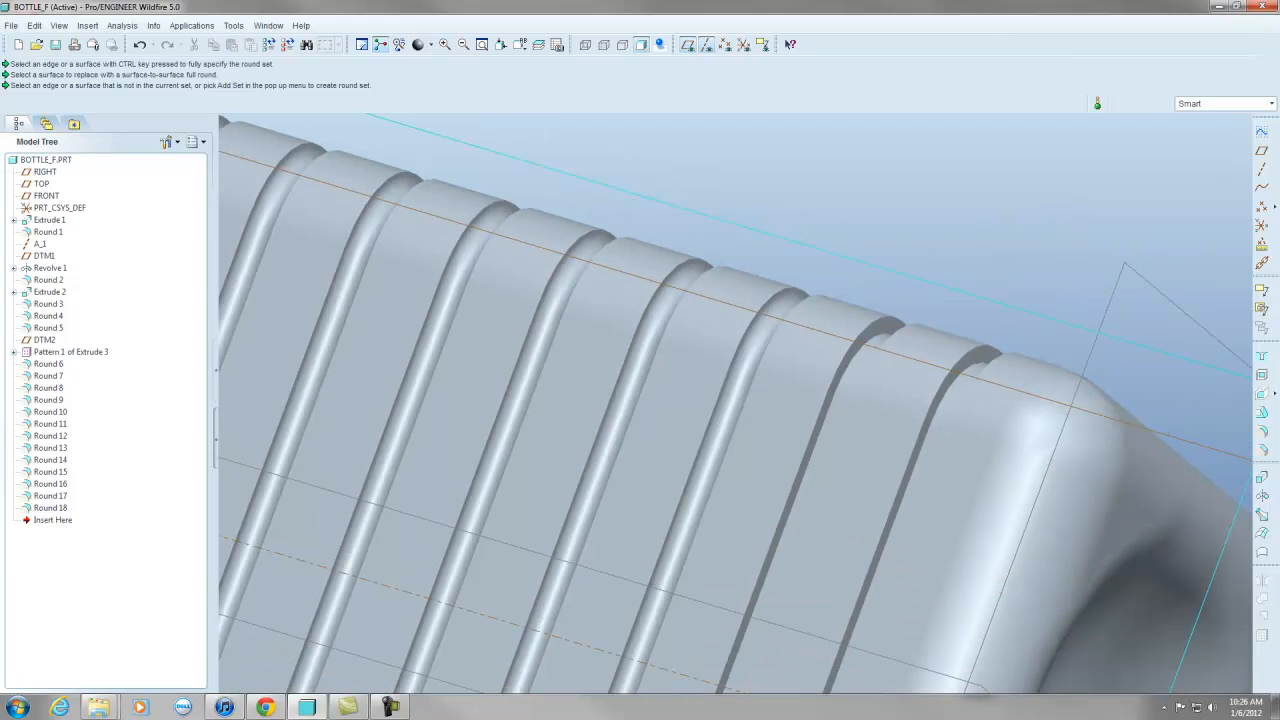
click(1266, 447)
scroll(866, 343, up, 3)
click(896, 313)
scroll(541, 309, down, 2)
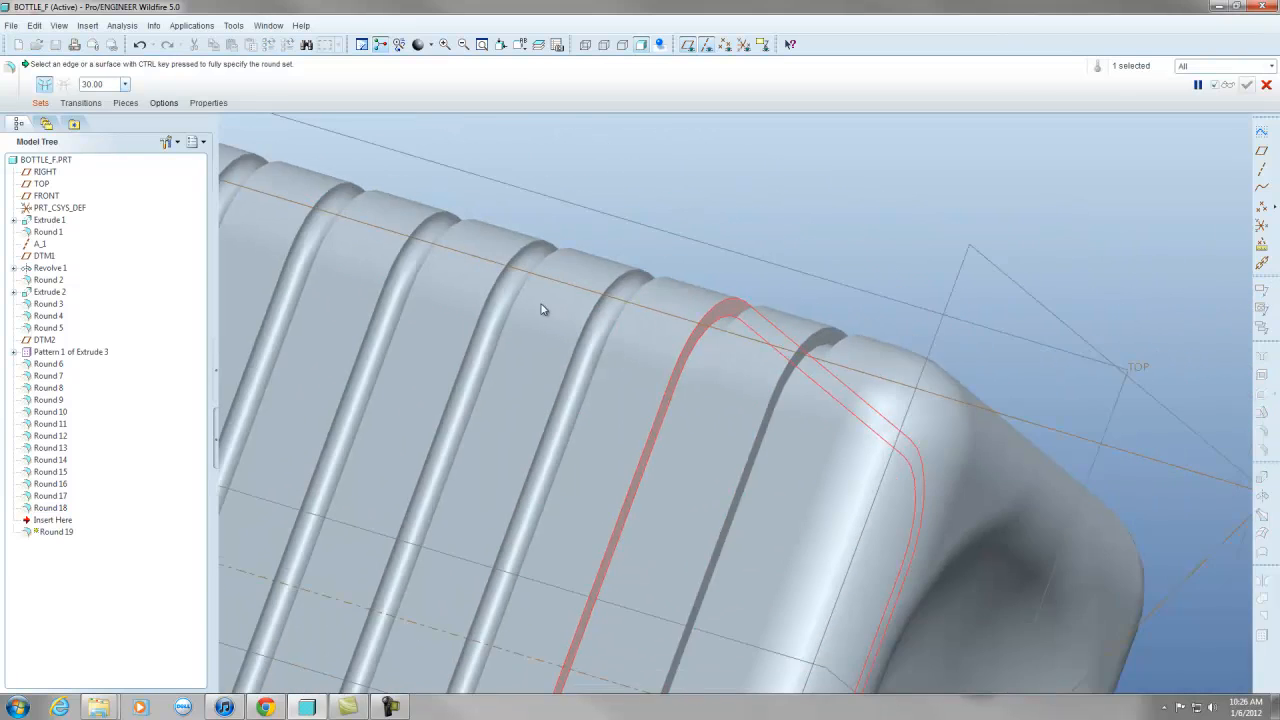
middle_drag(541, 309, 717, 379)
scroll(856, 400, up, 3)
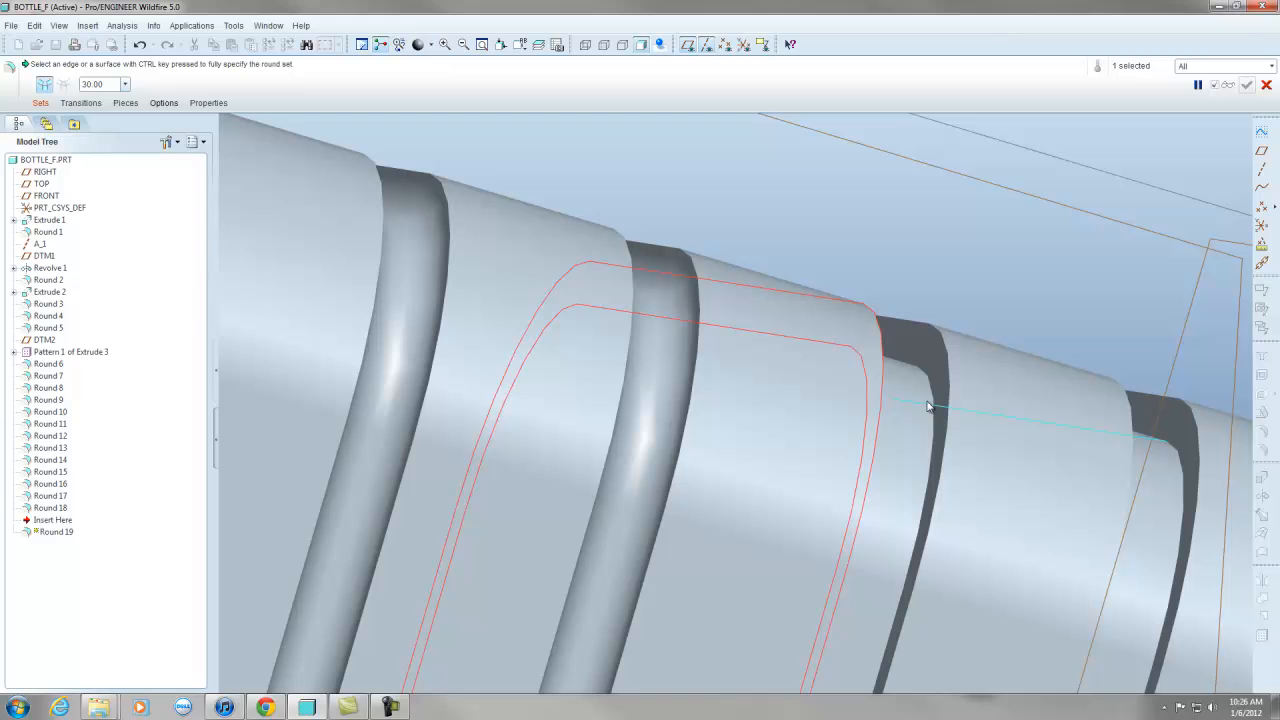
ctrl+click(921, 347)
ctrl+click(921, 347)
ctrl+click(917, 333)
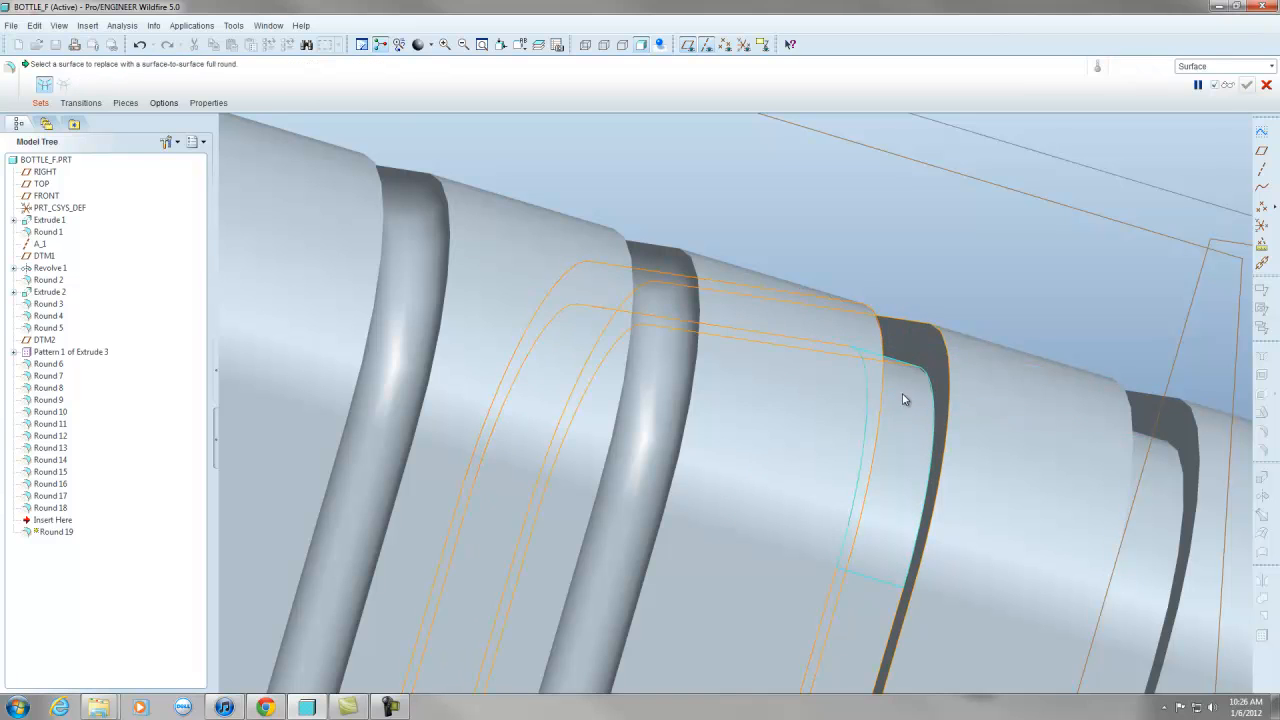
click(902, 399)
click(1248, 85)
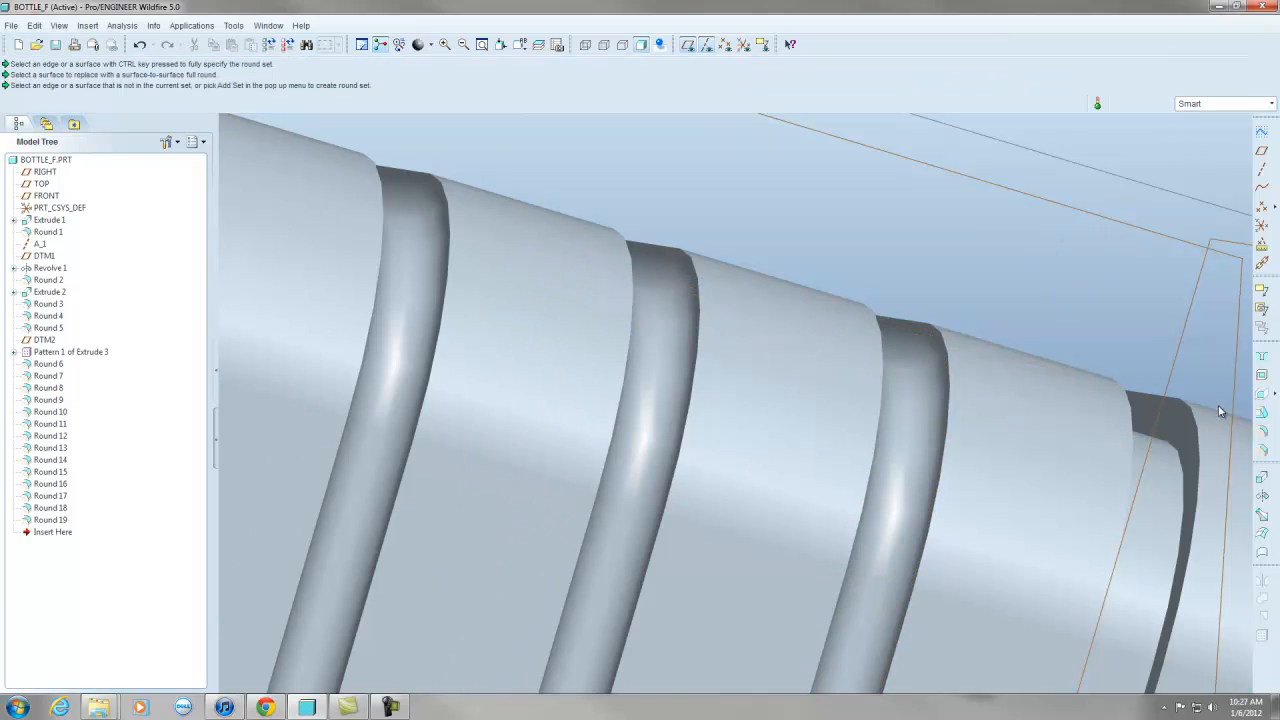
Create a full round between the two side walls of the last sharp groove, nearest the bottle's base.
click(1262, 432)
click(1164, 411)
scroll(953, 354, up, 5)
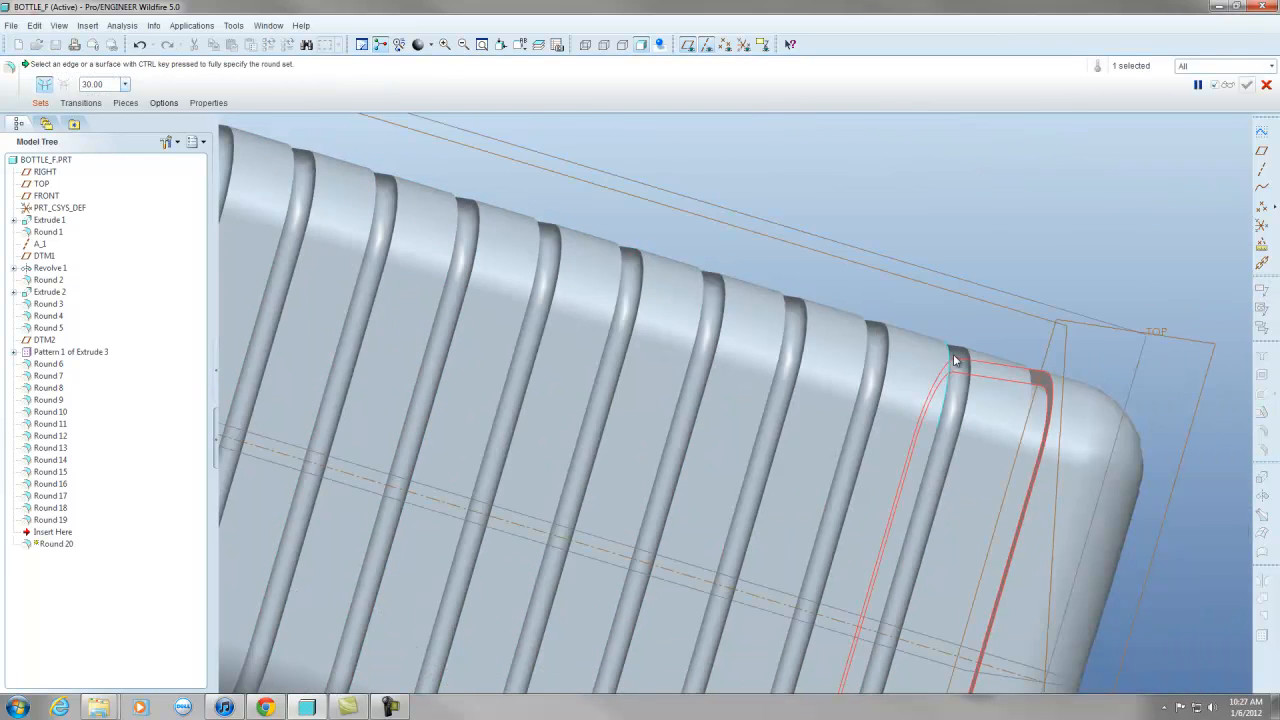
middle_drag(953, 354, 950, 414)
scroll(955, 418, down, 1)
scroll(954, 417, down, 3)
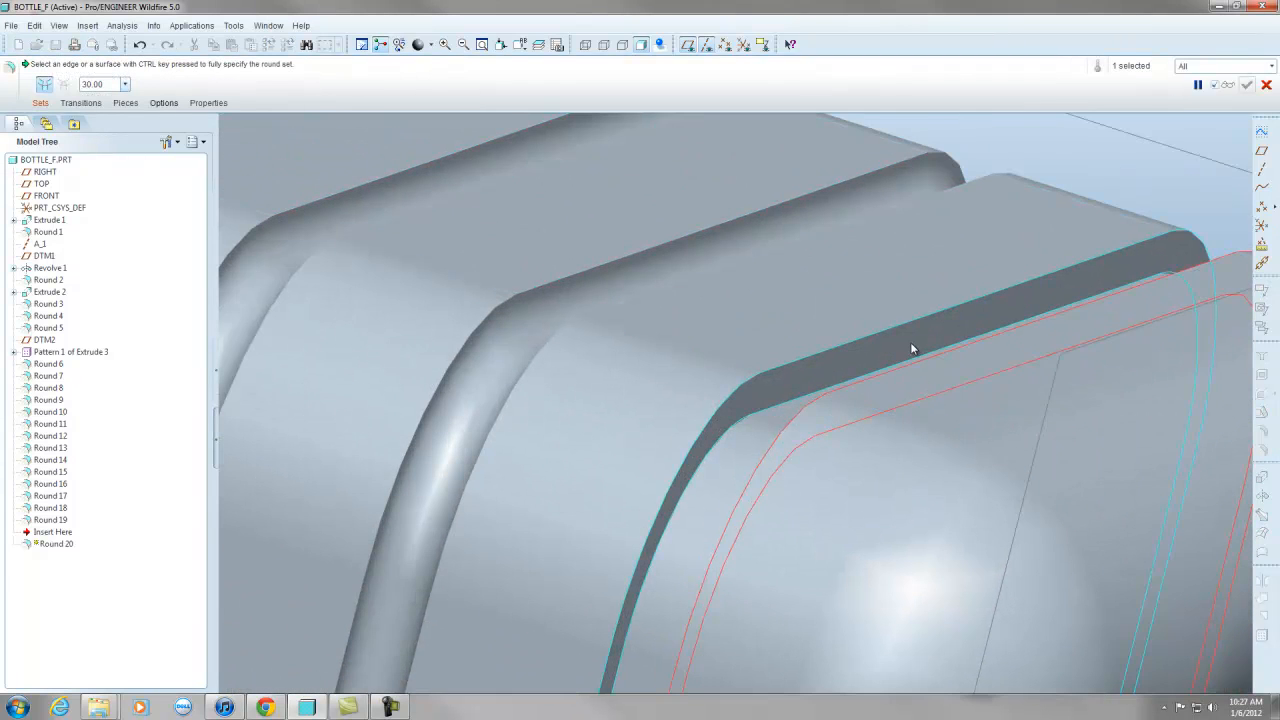
ctrl+click(700, 477)
click(1247, 85)
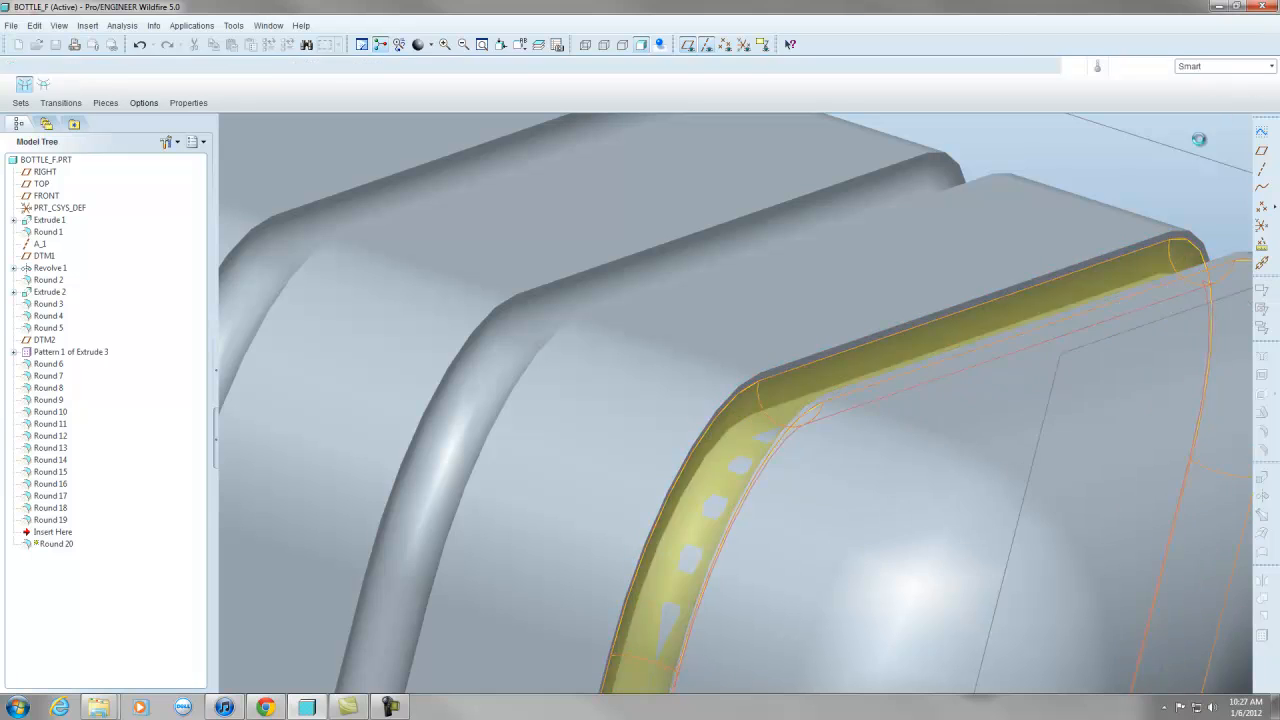
Save the BOTTLE_F.PRT model in the Bottle Tutorial Final folder.
scroll(834, 509, up, 6)
scroll(689, 433, down, 3)
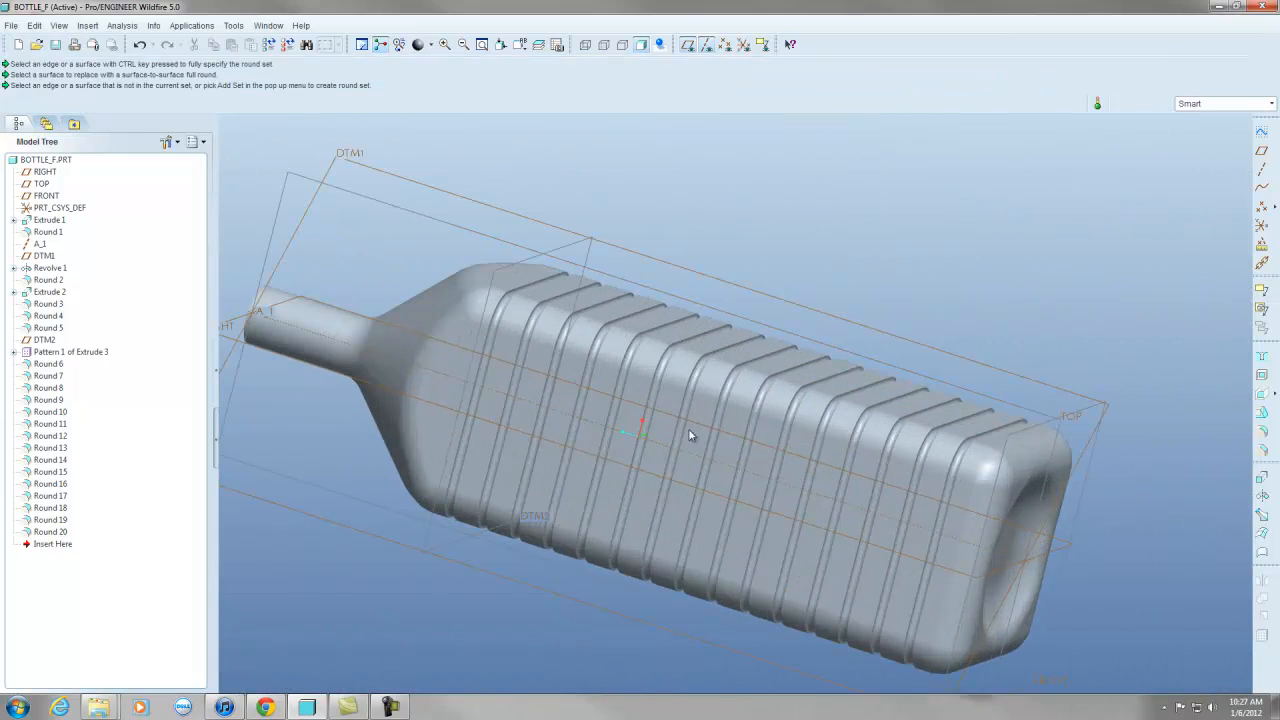
click(60, 45)
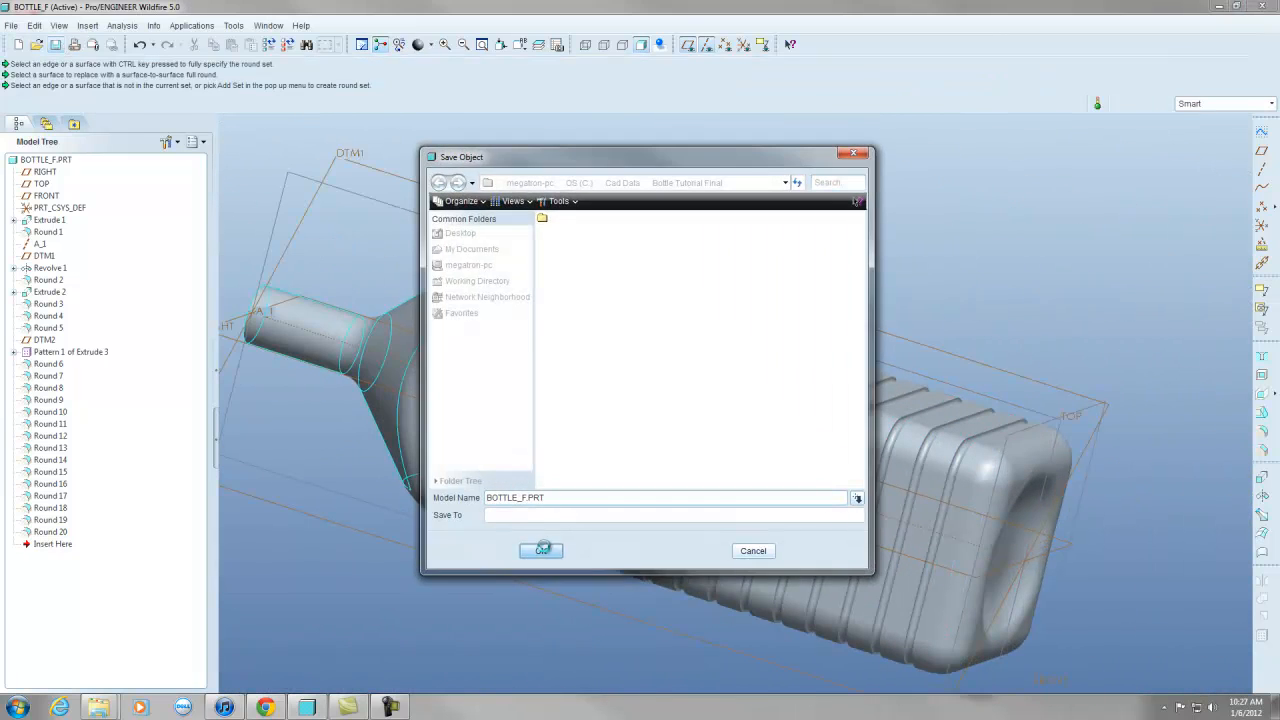
click(541, 550)
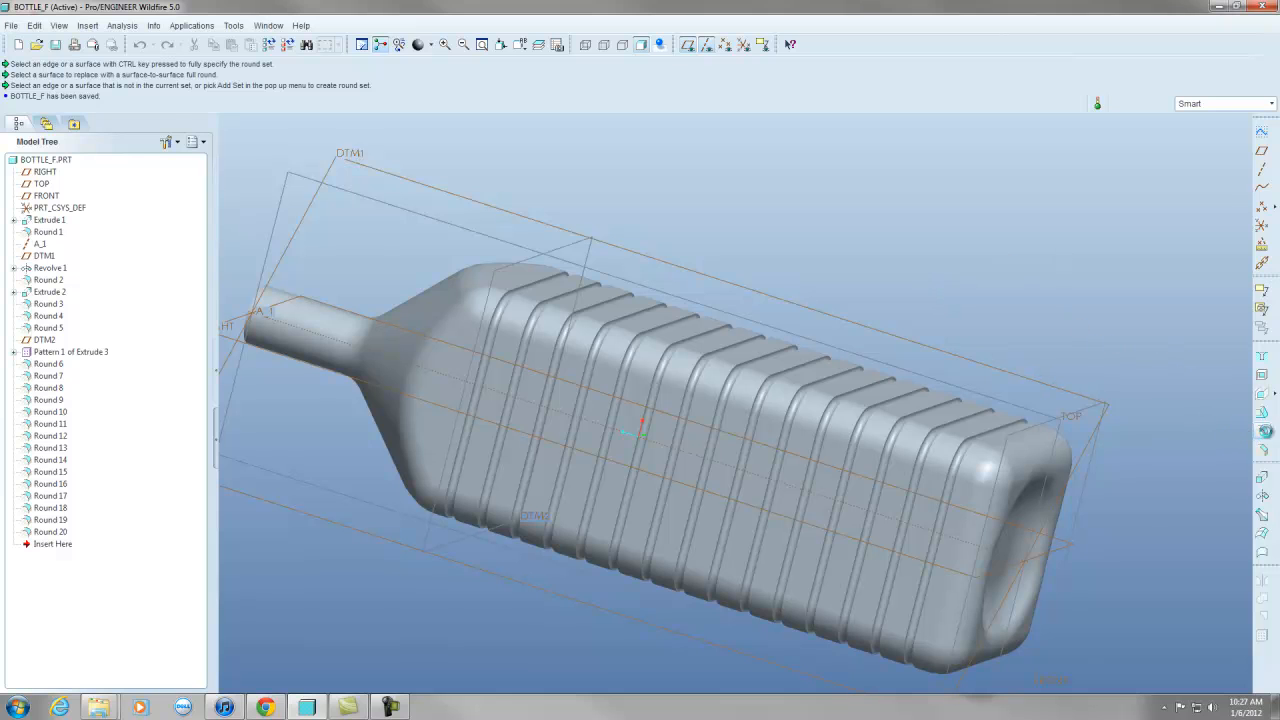
Start a new round and select both outer edges of the four grooves nearest the bottle's base.
click(1264, 431)
scroll(967, 459, down, 6)
click(957, 437)
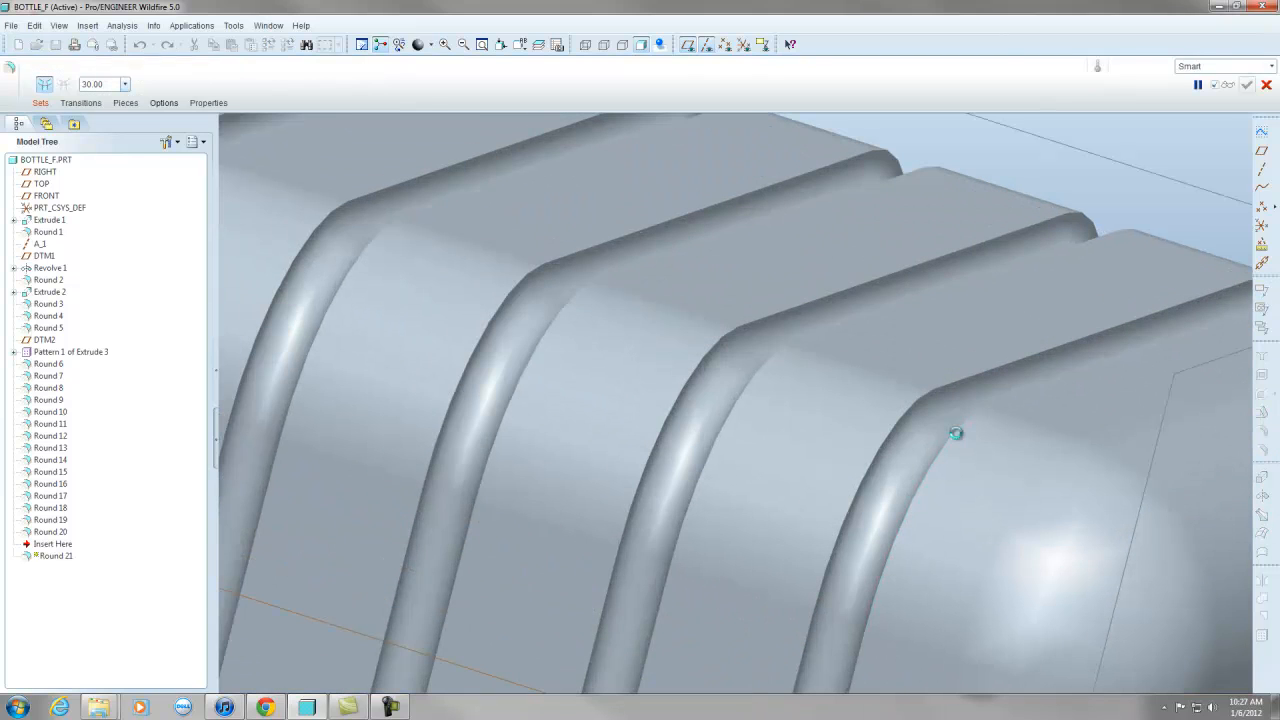
ctrl+click(927, 397)
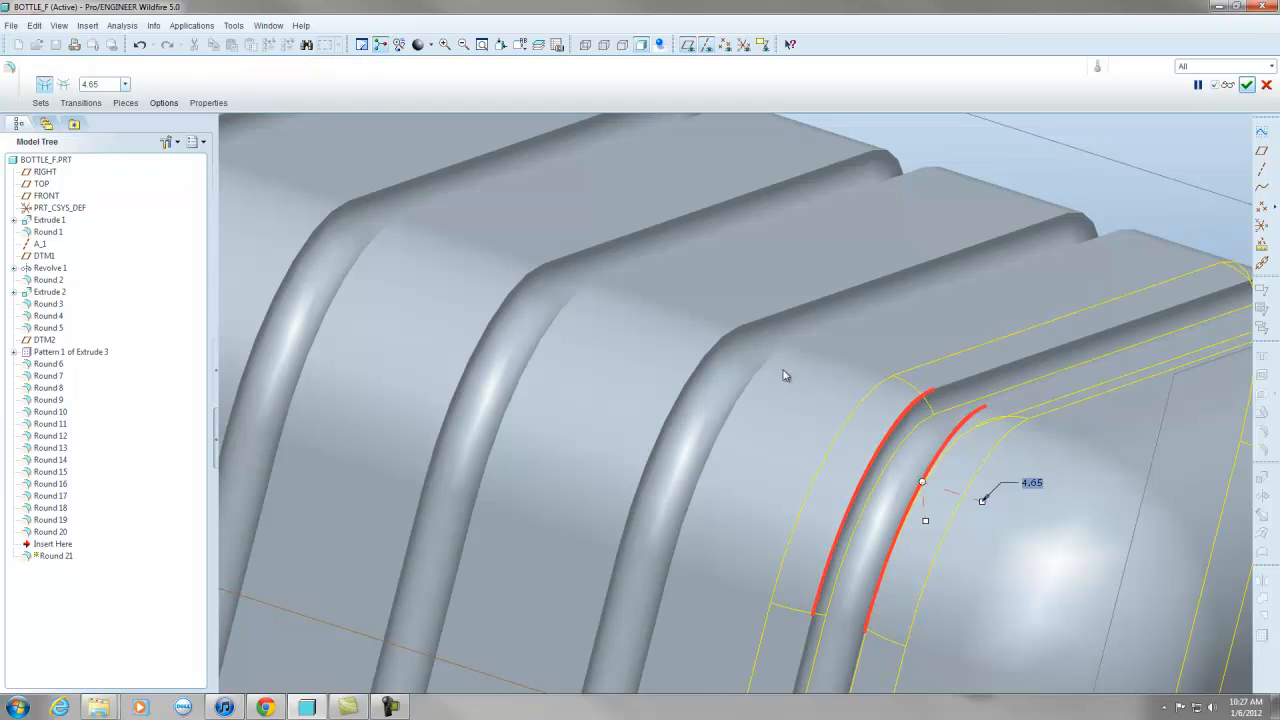
ctrl+click(760, 368)
ctrl+click(713, 348)
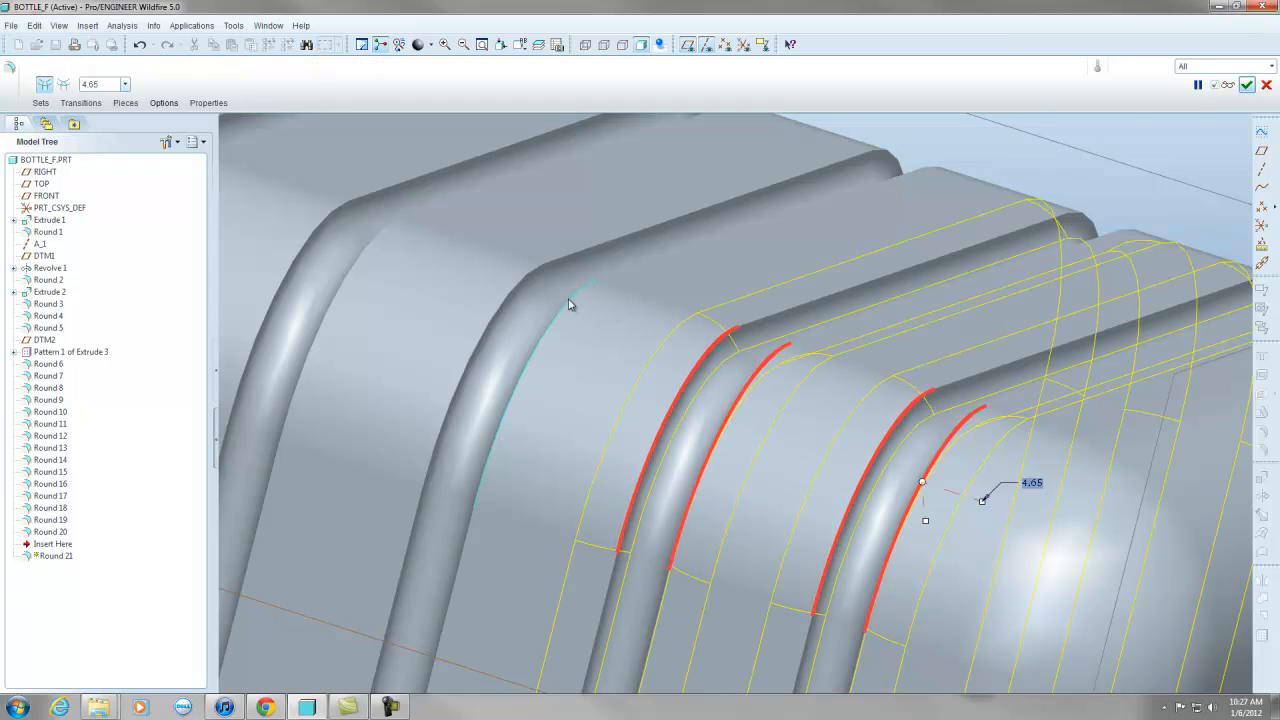
ctrl+click(511, 282)
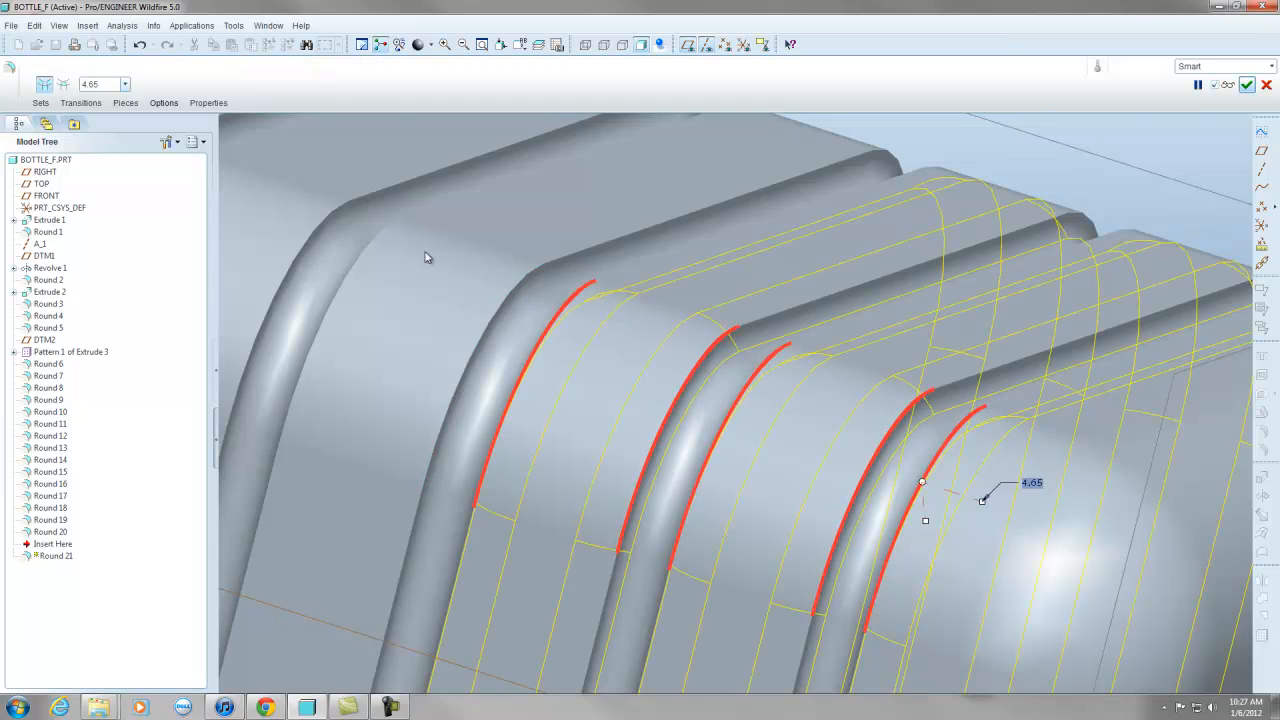
ctrl+click(362, 252)
ctrl+click(315, 225)
Add both outer edges of the fifth through ninth grooves from the base to the round set.
scroll(595, 316, up, 4)
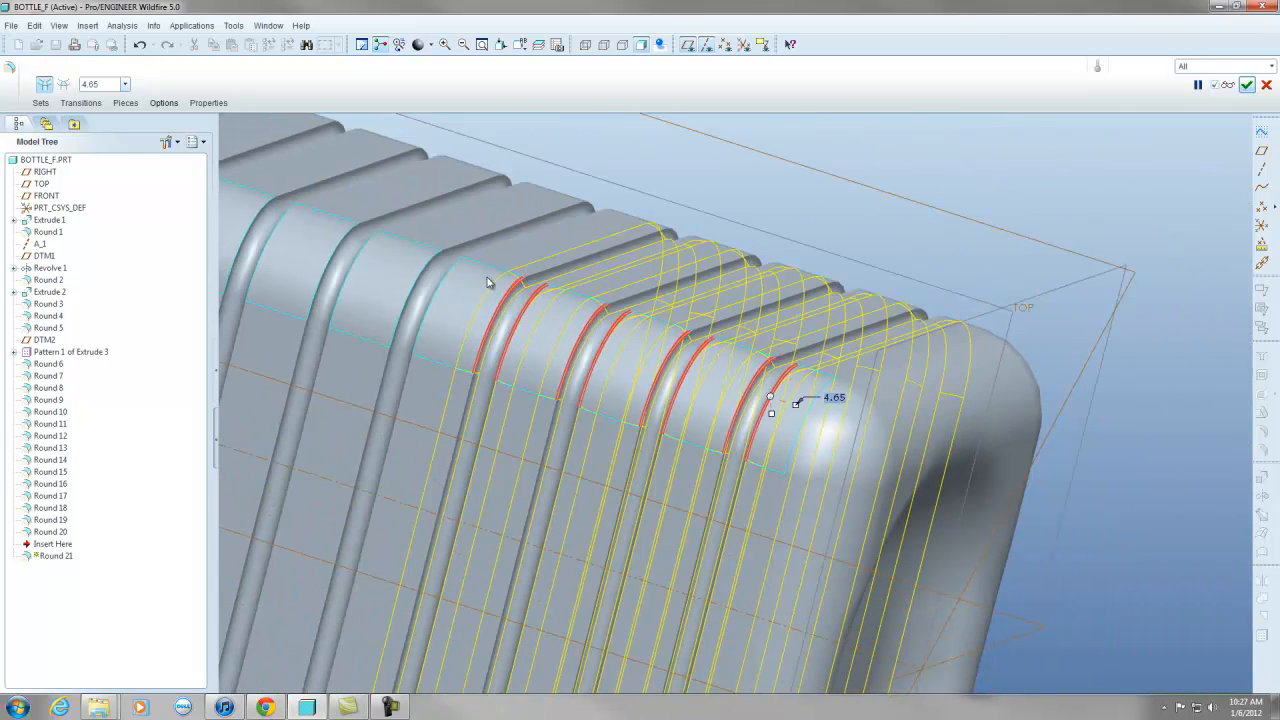
scroll(357, 251, down, 2)
scroll(357, 251, down, 1)
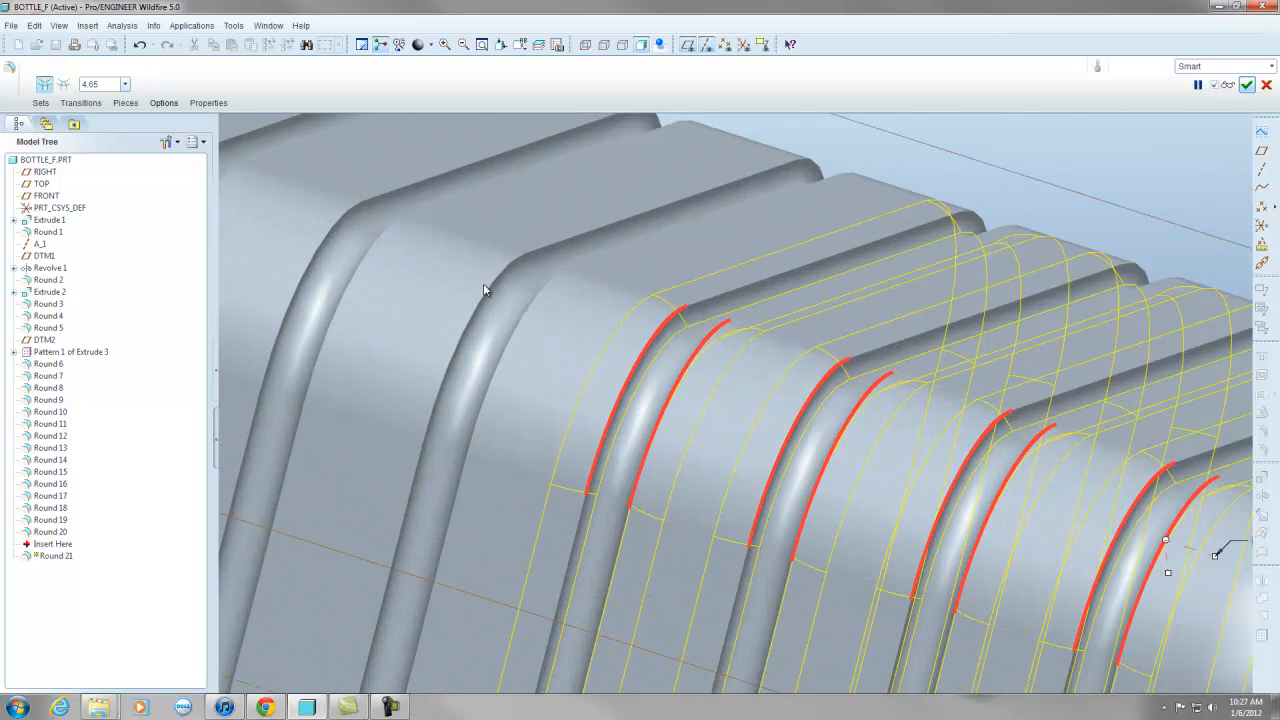
ctrl+click(484, 289)
ctrl+click(317, 253)
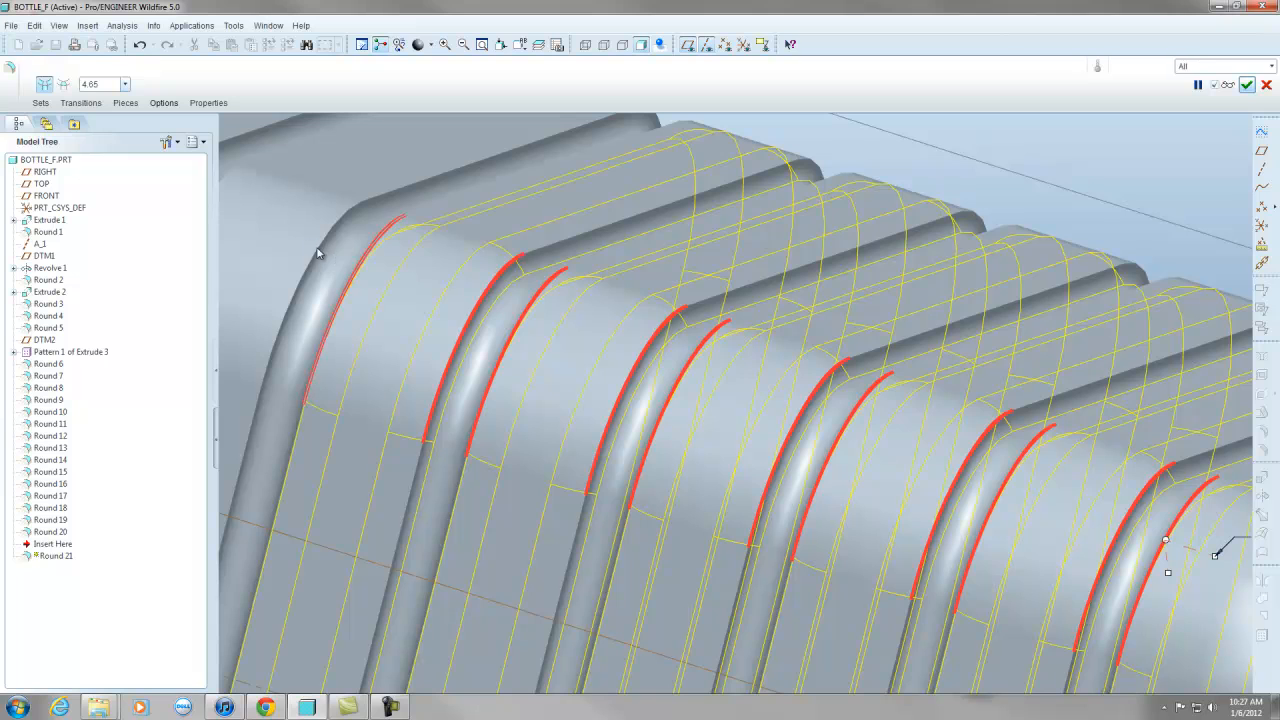
scroll(380, 237, up, 3)
scroll(380, 252, down, 3)
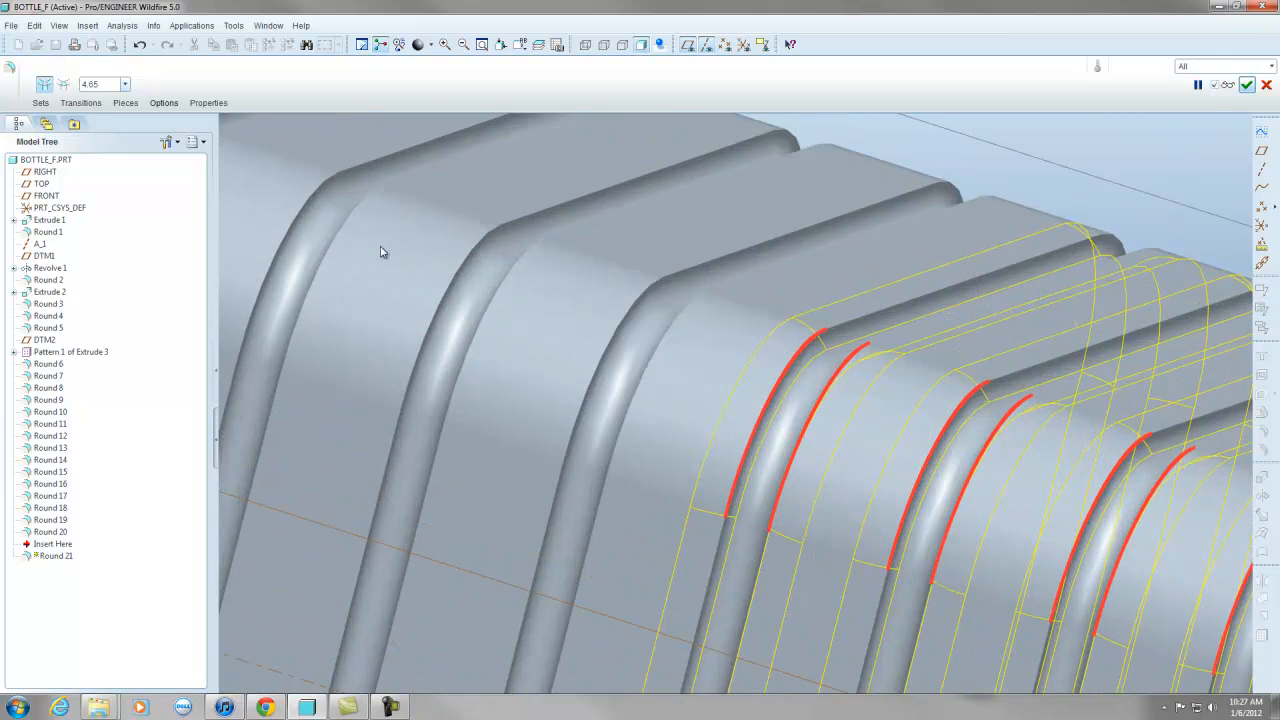
ctrl+click(608, 346)
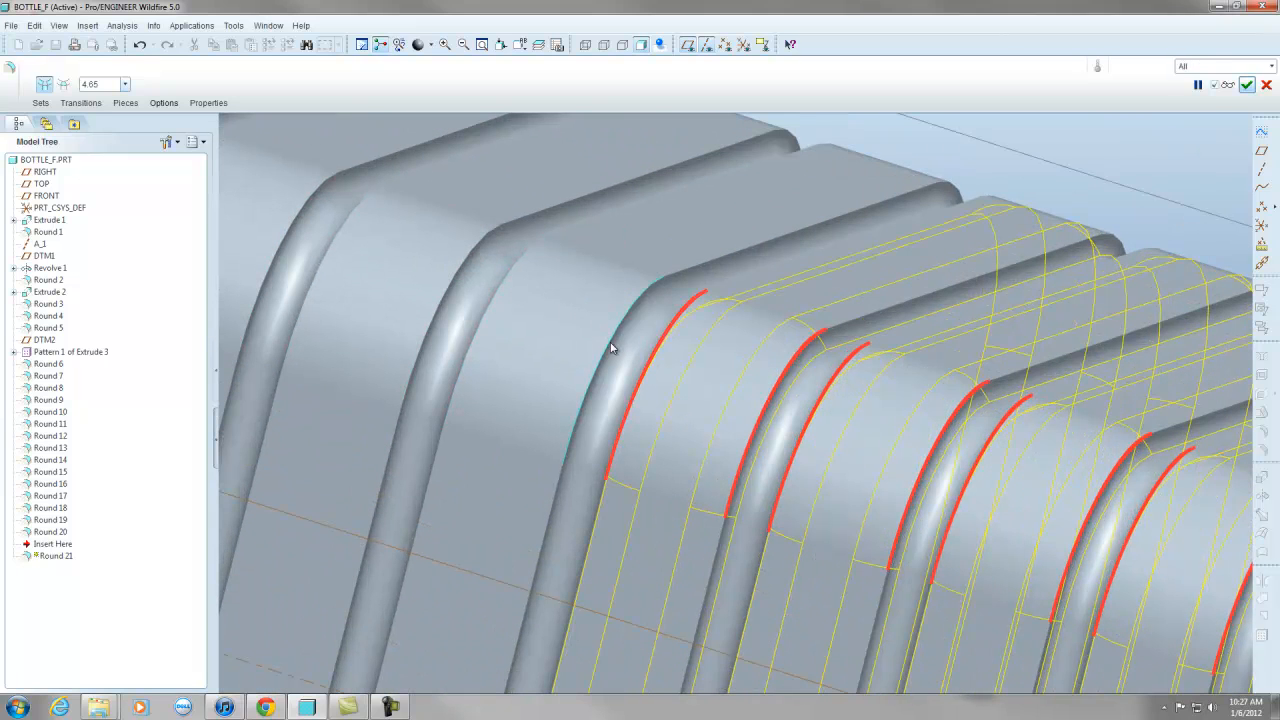
ctrl+click(447, 289)
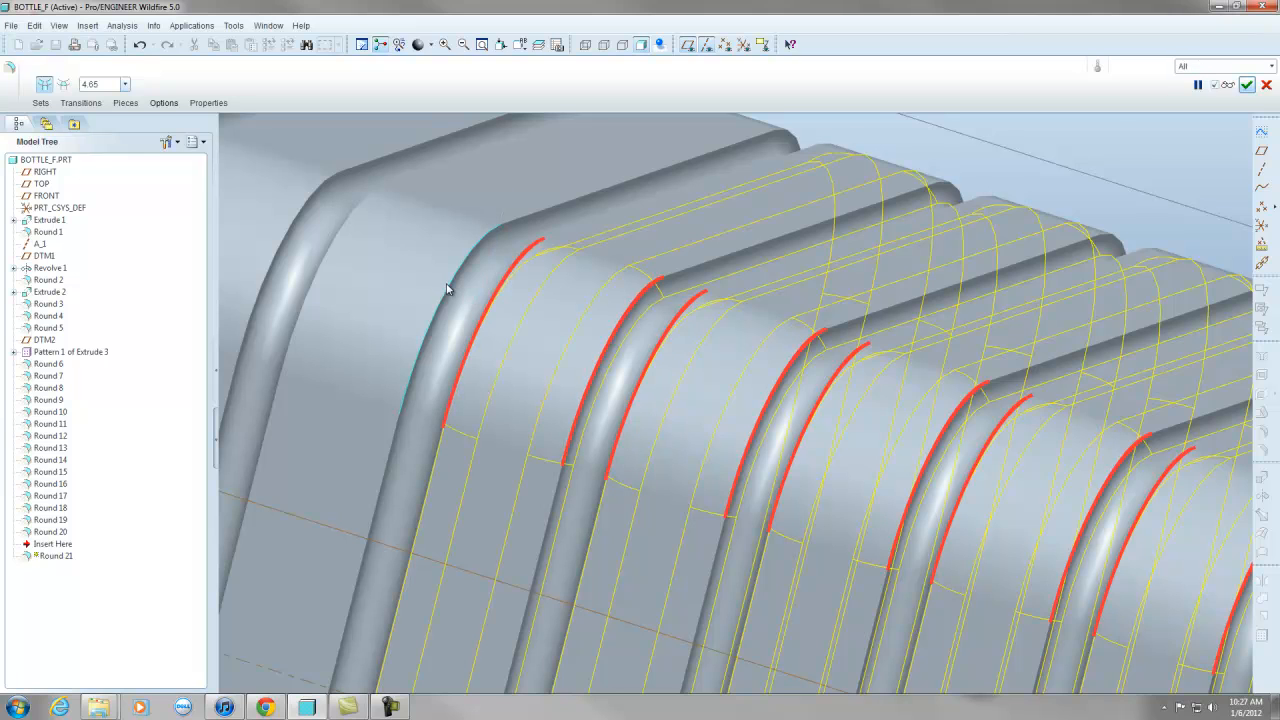
ctrl+click(300, 218)
Add both outer edges of the tenth through twelfth grooves from the base to the round set.
scroll(717, 348, down, 5)
scroll(717, 348, up, 4)
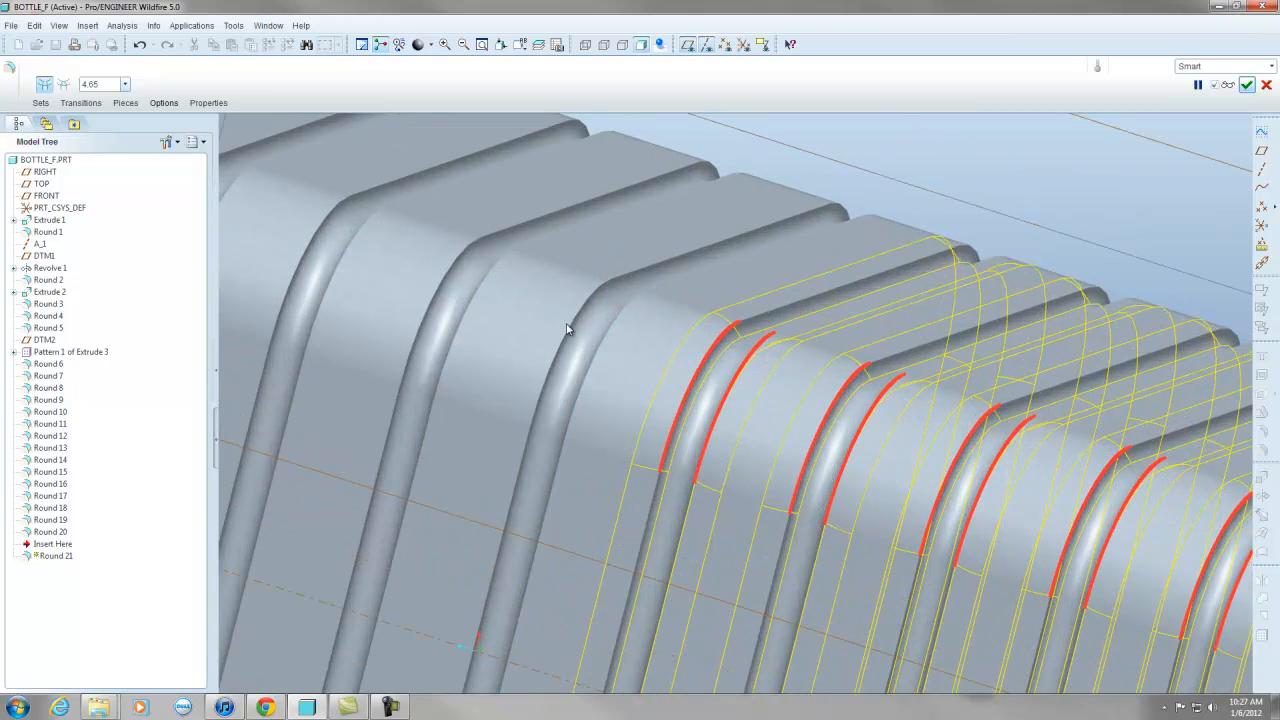
ctrl+click(570, 330)
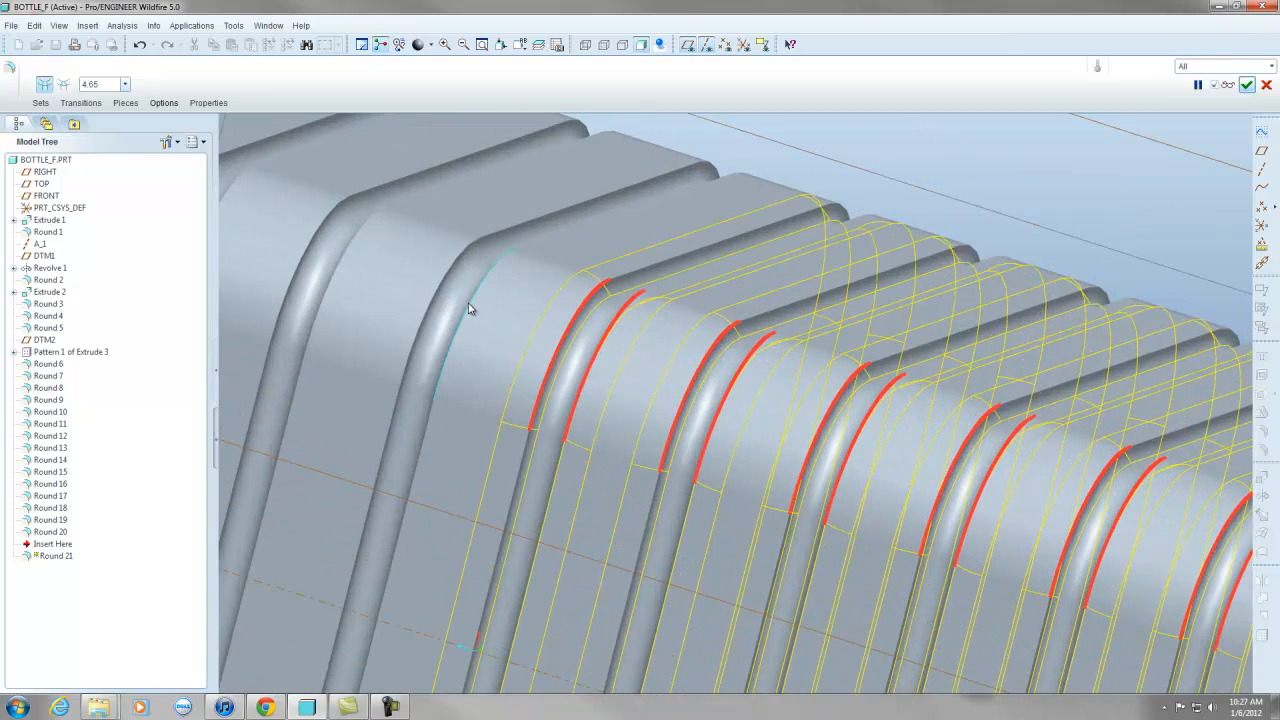
ctrl+click(435, 291)
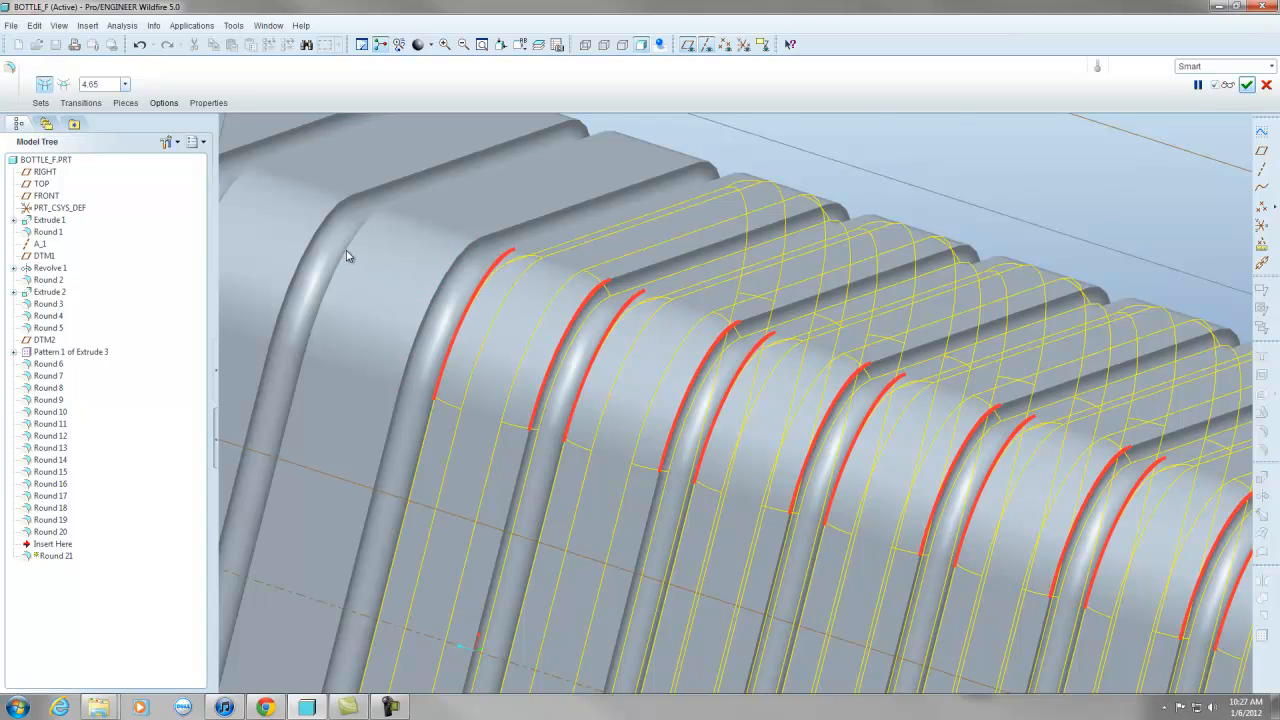
ctrl+click(308, 252)
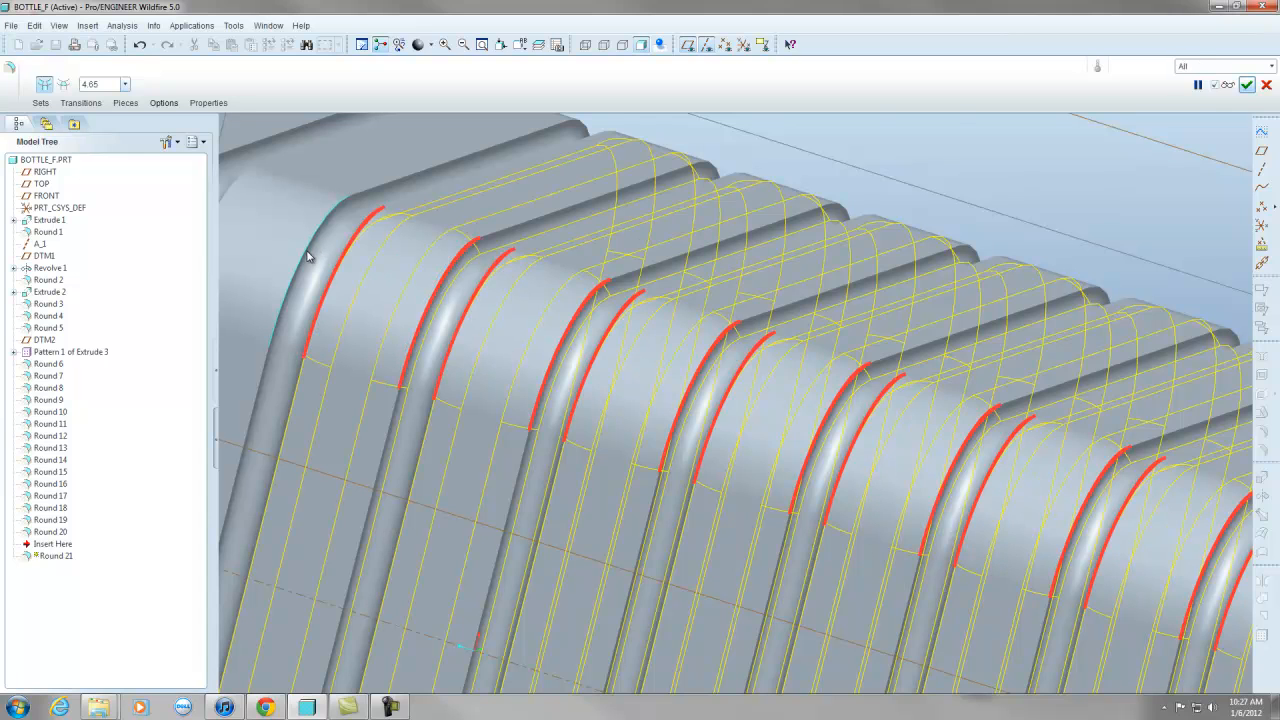
Add both outer edges of the last three grooves nearest the neck to the round set and complete the round.
scroll(600, 312, down, 3)
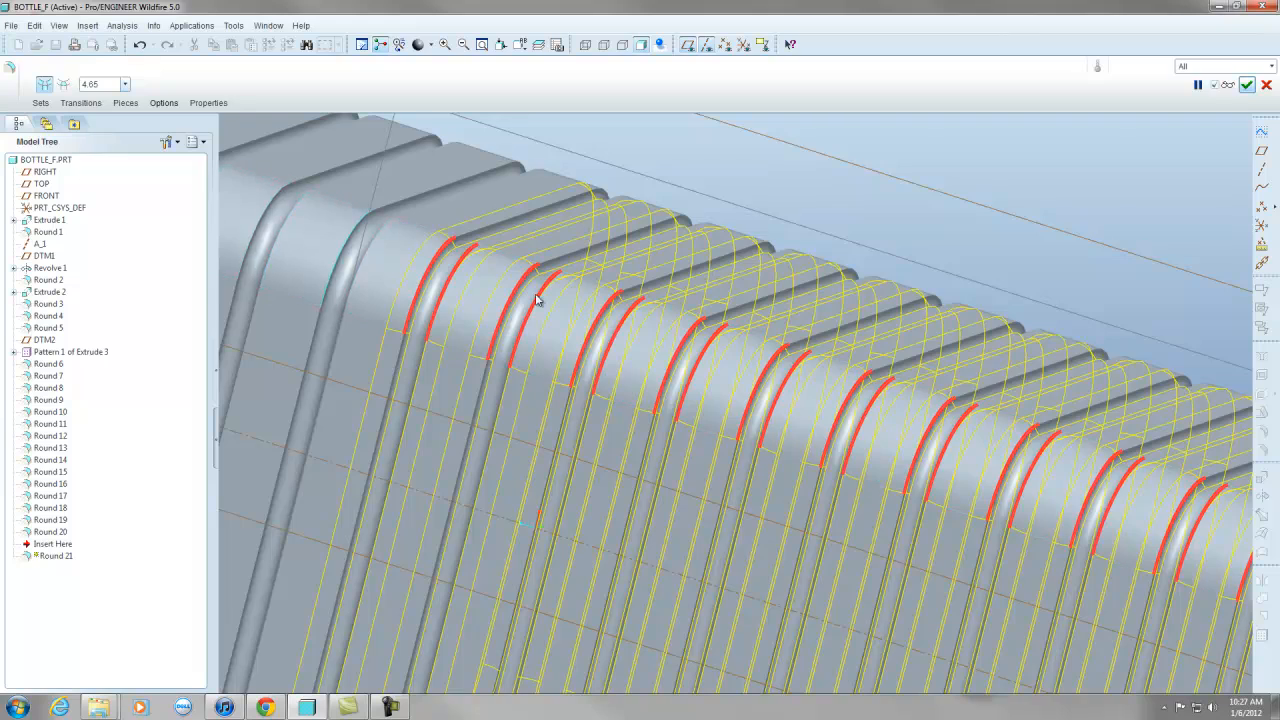
scroll(618, 321, up, 3)
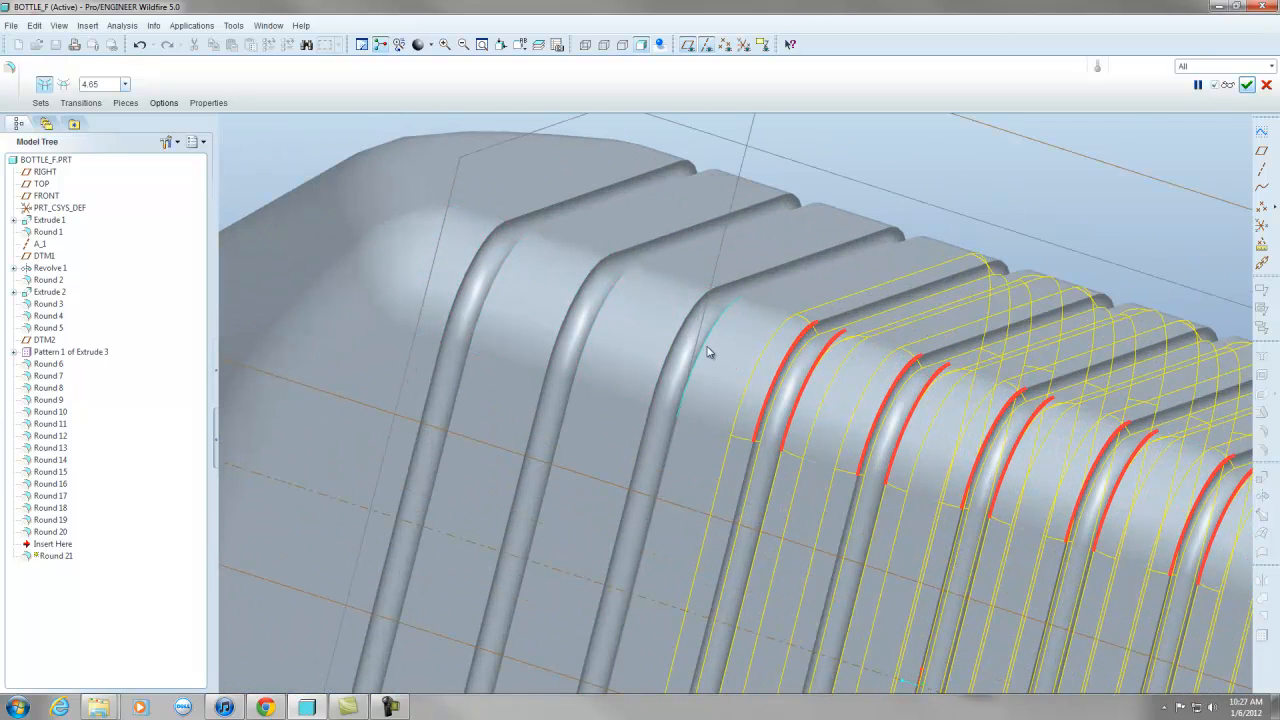
ctrl+click(677, 329)
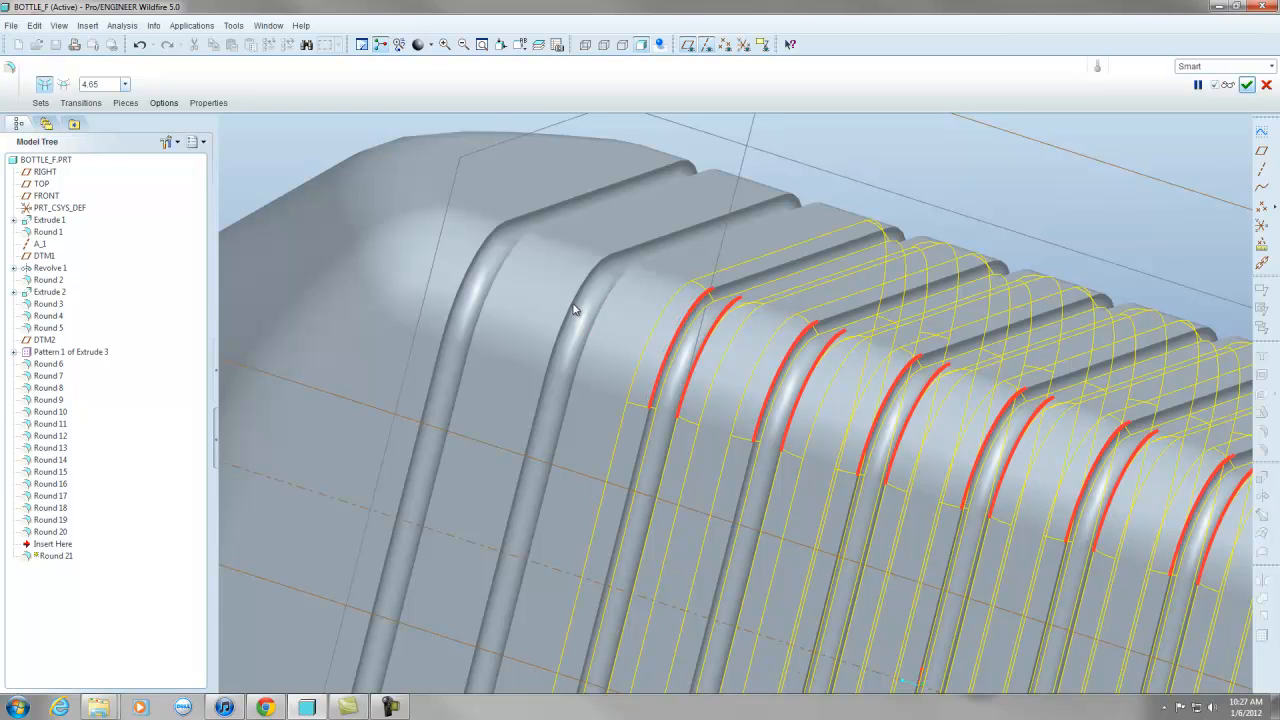
ctrl+click(575, 310)
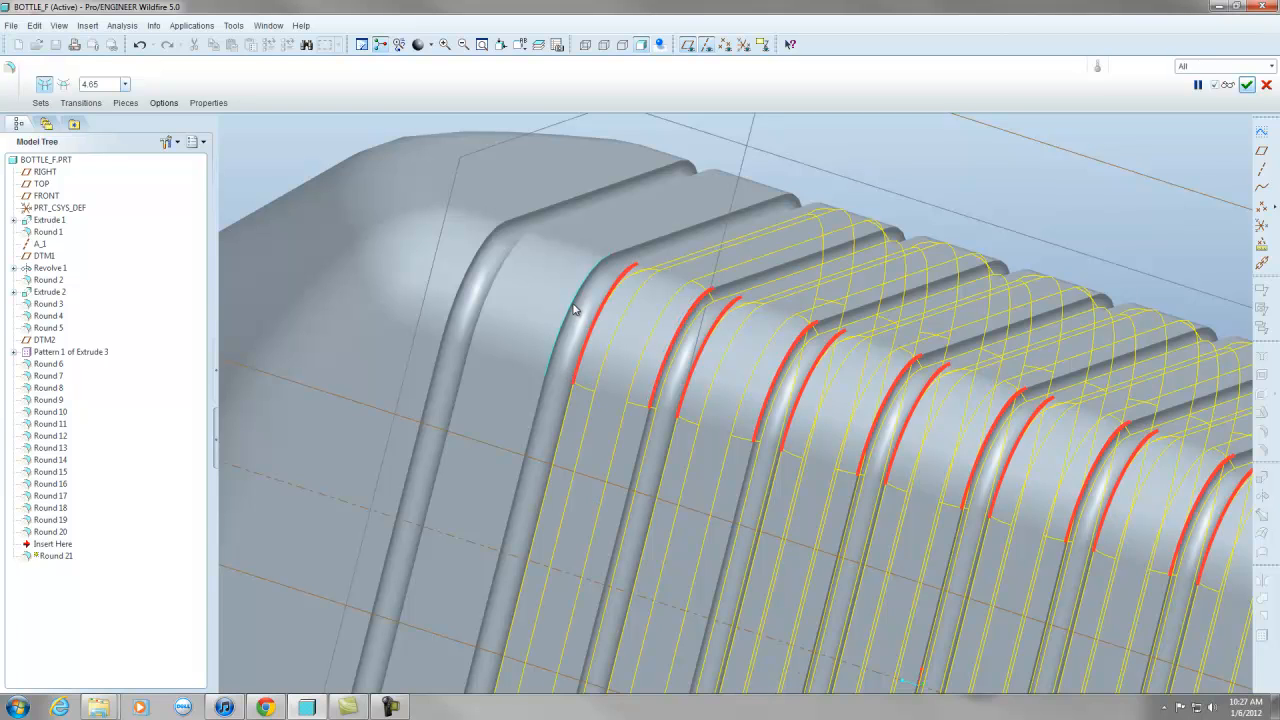
ctrl+click(465, 287)
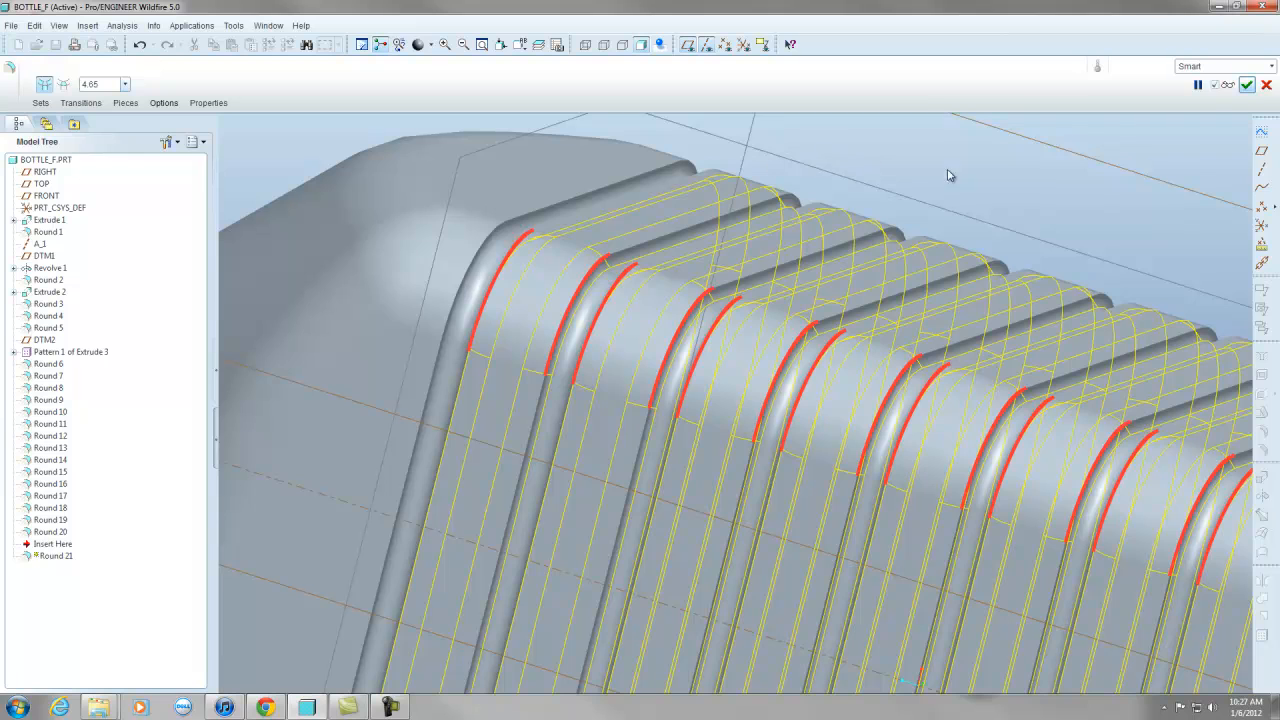
click(1247, 86)
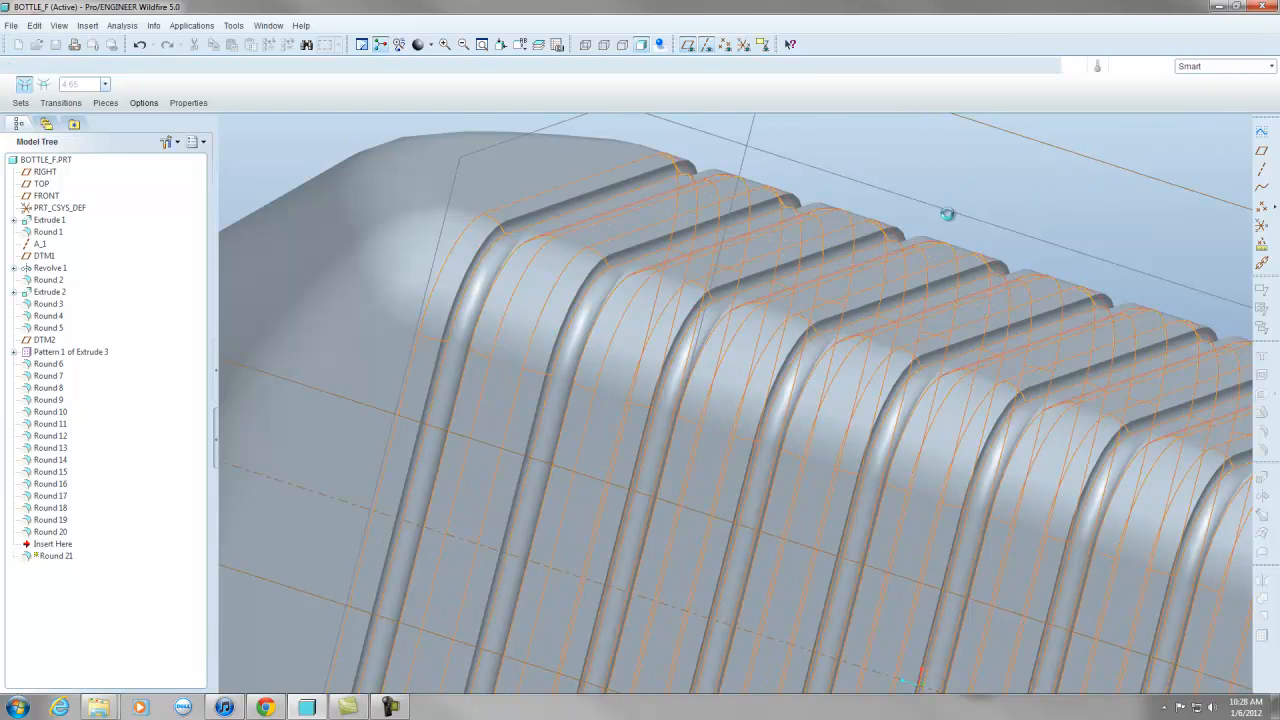
click(948, 215)
Reduce the radius of the round on the grooves' outer edges and regenerate the model.
scroll(523, 300, up, 6)
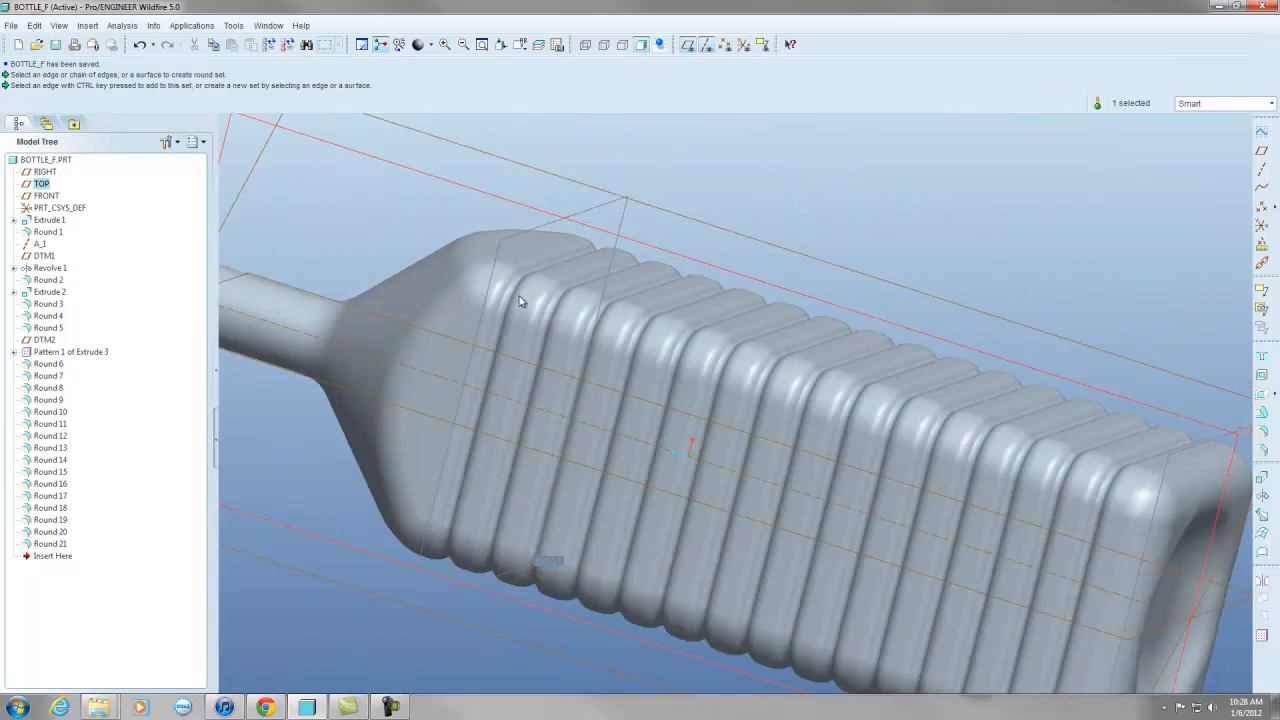
middle_drag(657, 393, 780, 440)
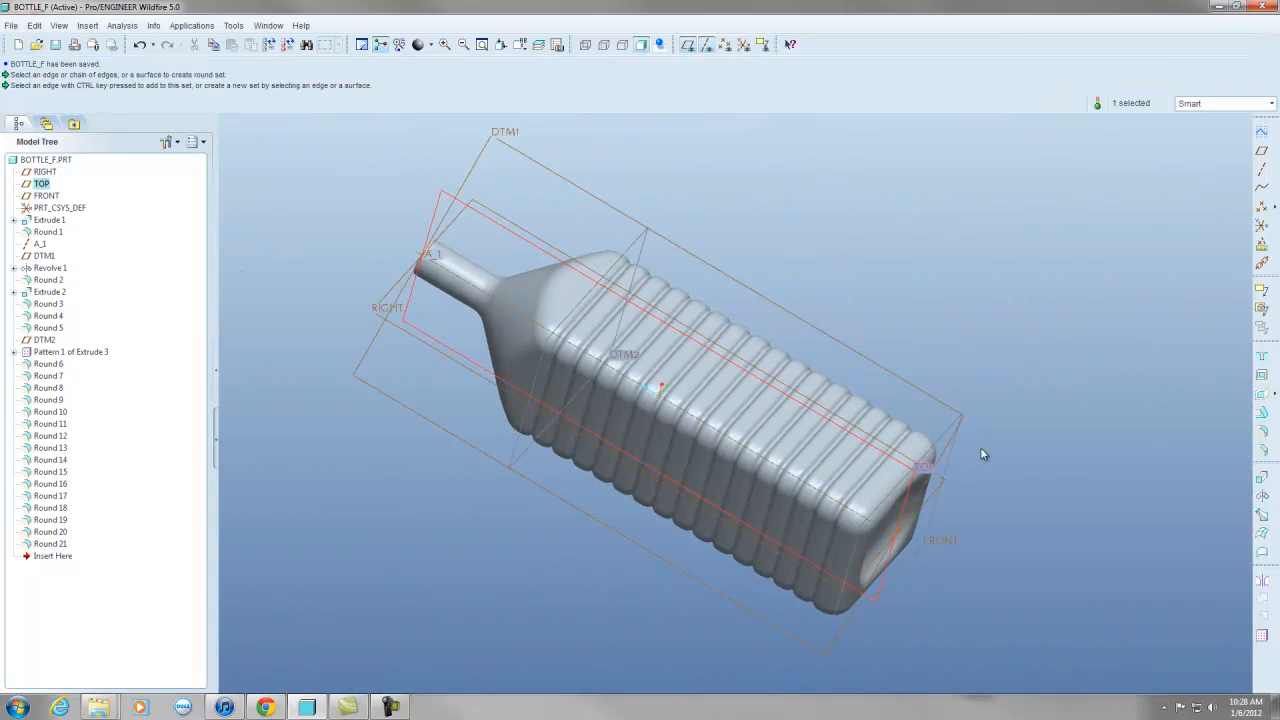
scroll(981, 450, down, 4)
double_click(820, 418)
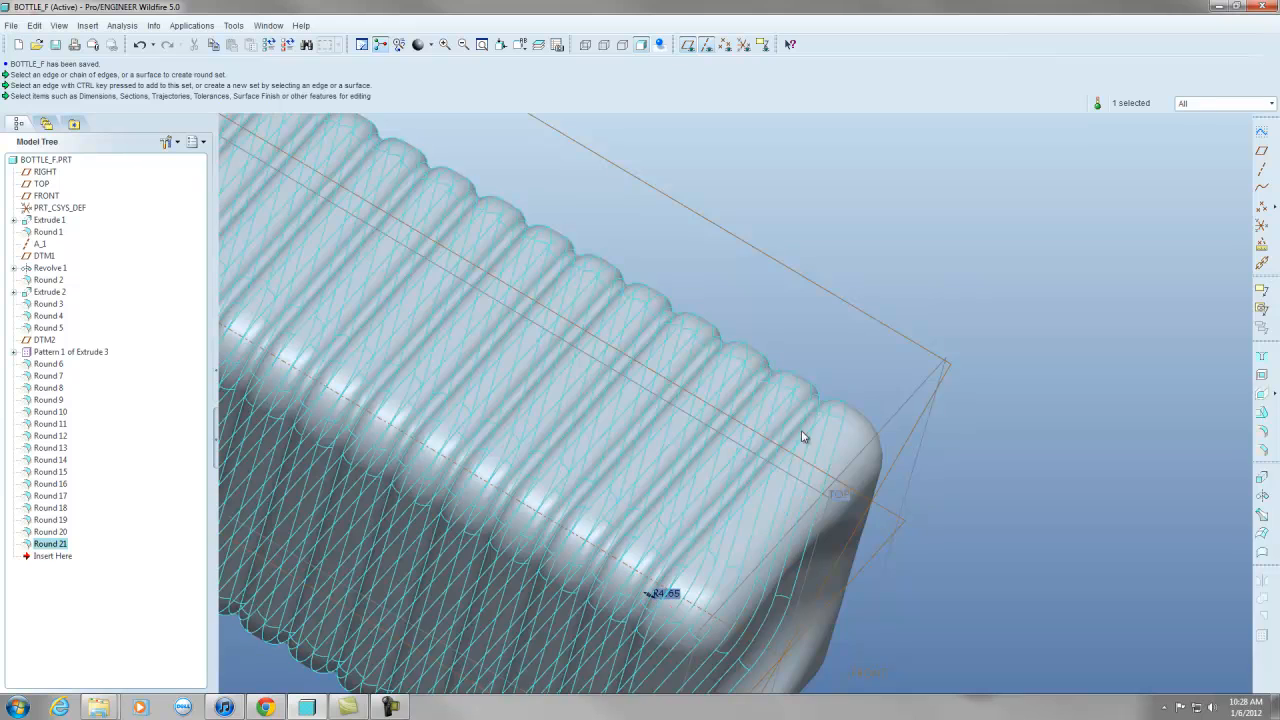
double_click(684, 593)
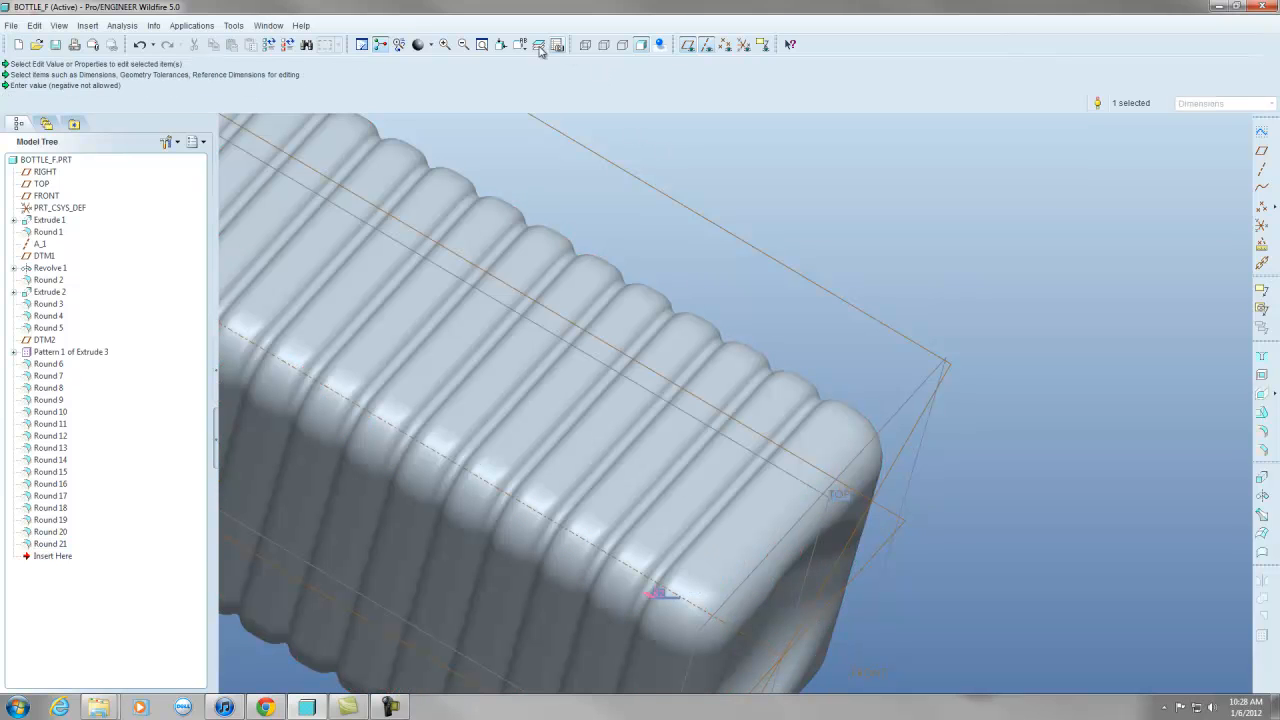
click(270, 45)
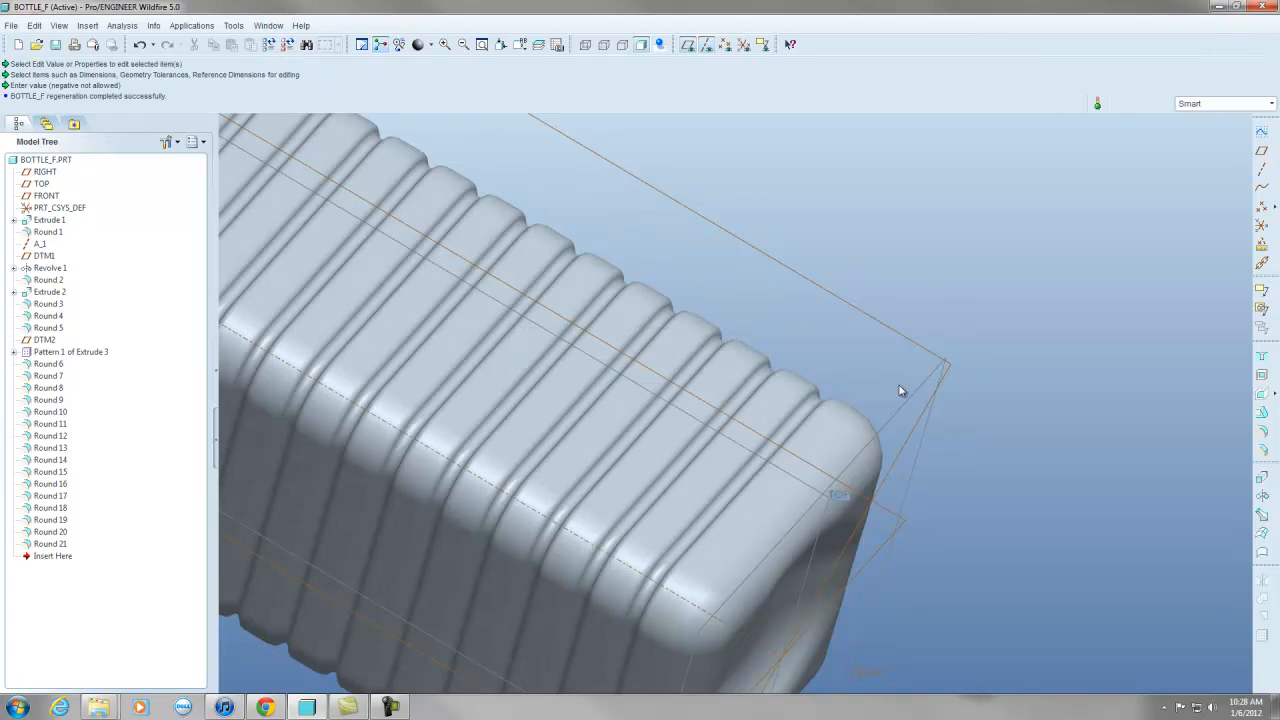
Set the radius of the round around the recess in the bottle's base to 5 and regenerate the model.
scroll(900, 390, down, 4)
middle_drag(900, 390, 850, 399)
middle_drag(863, 426, 977, 306)
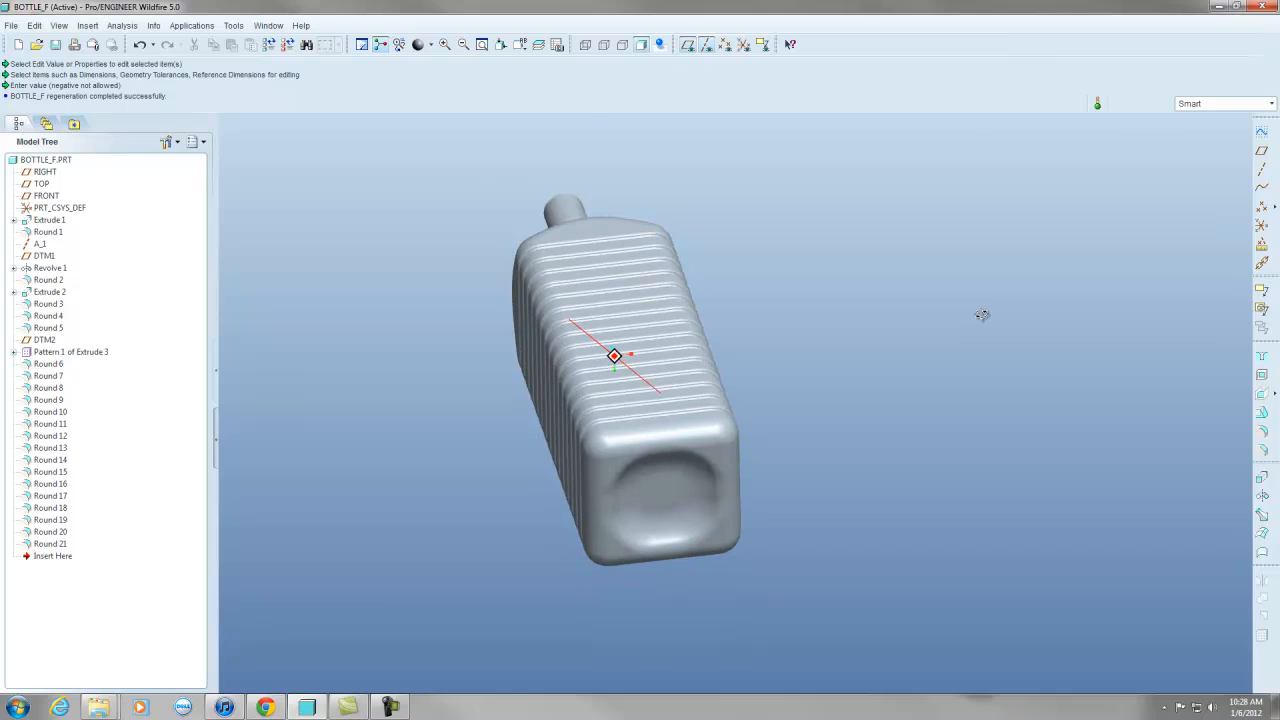
double_click(722, 494)
double_click(690, 538)
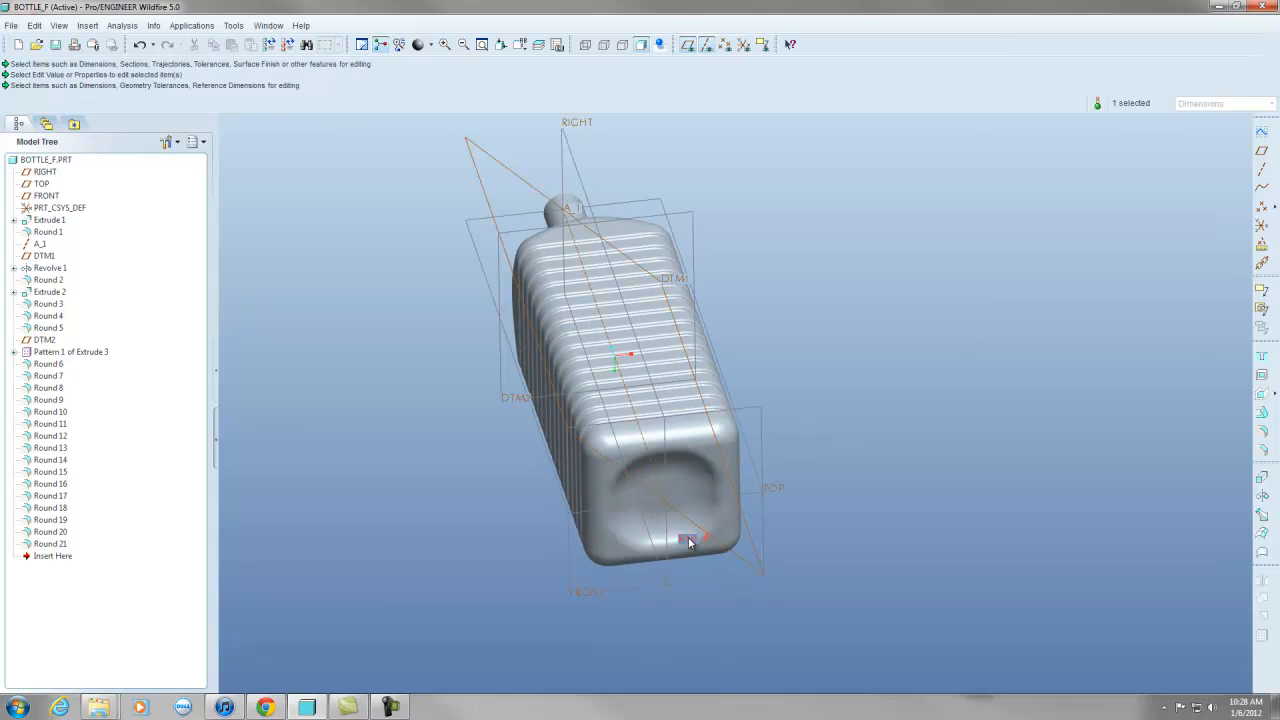
text(5)
key(Return)
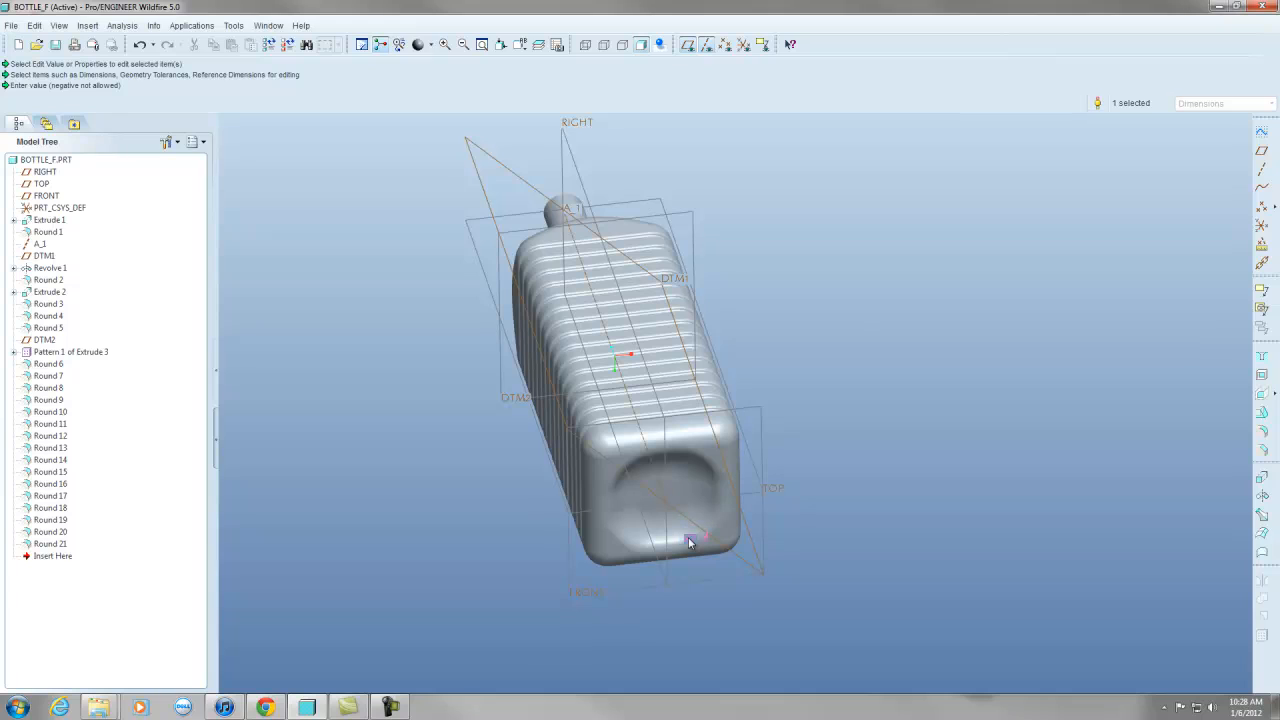
click(268, 44)
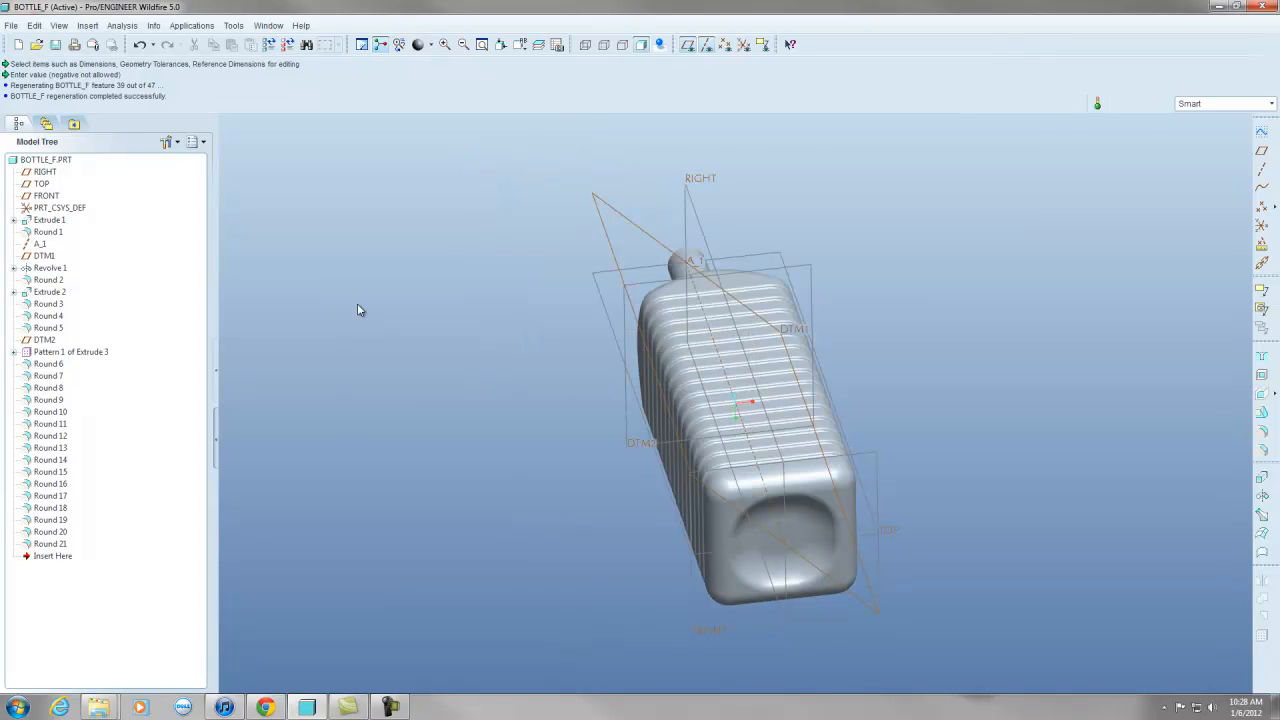
Examine the base recess and the whole rounded bottle from several angles.
scroll(789, 540, up, 3)
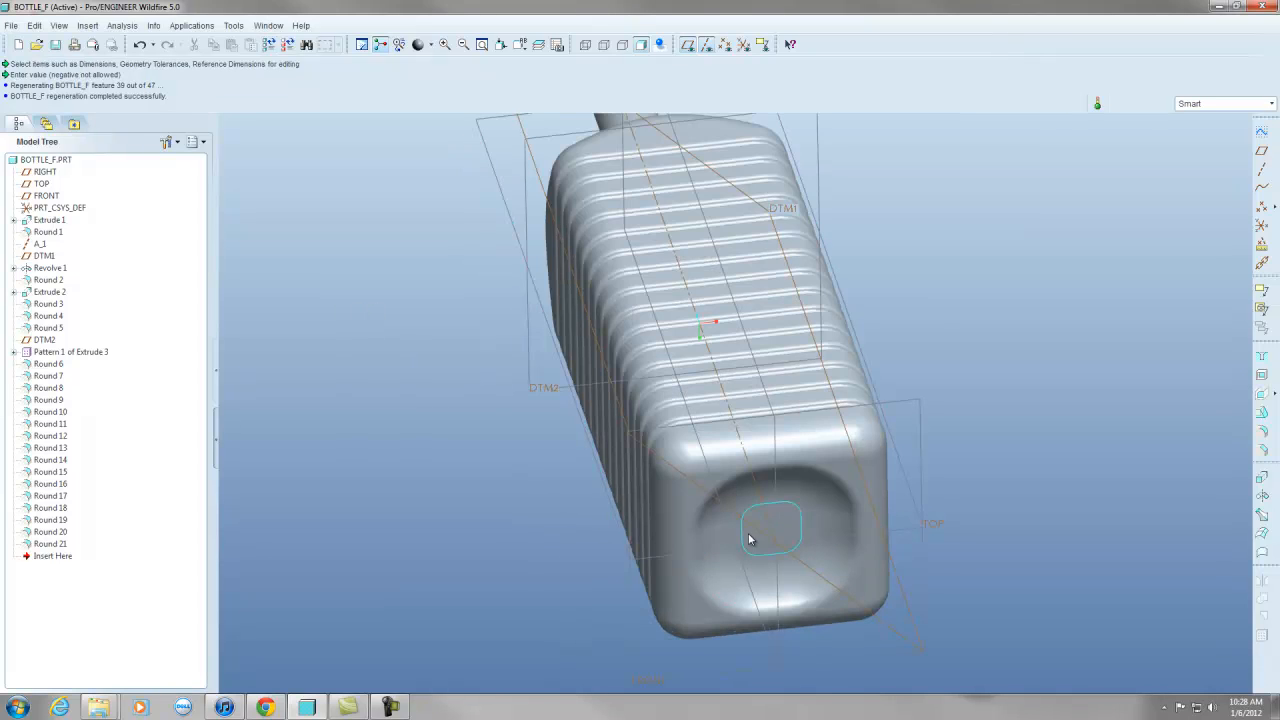
middle_drag(750, 540, 771, 551)
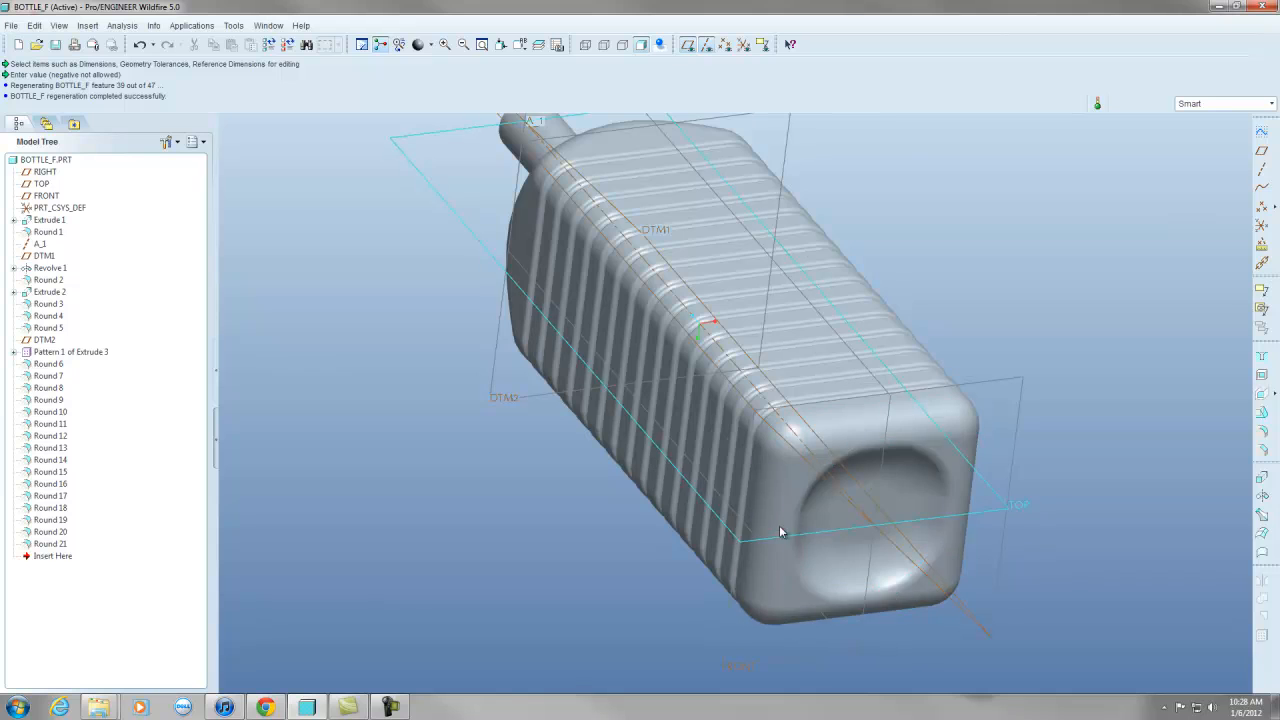
scroll(668, 426, down, 2)
mouse_move(741, 478)
middle_down()
mouse_move(850, 519)
mouse_move(766, 520)
mouse_move(781, 531)
middle_up()
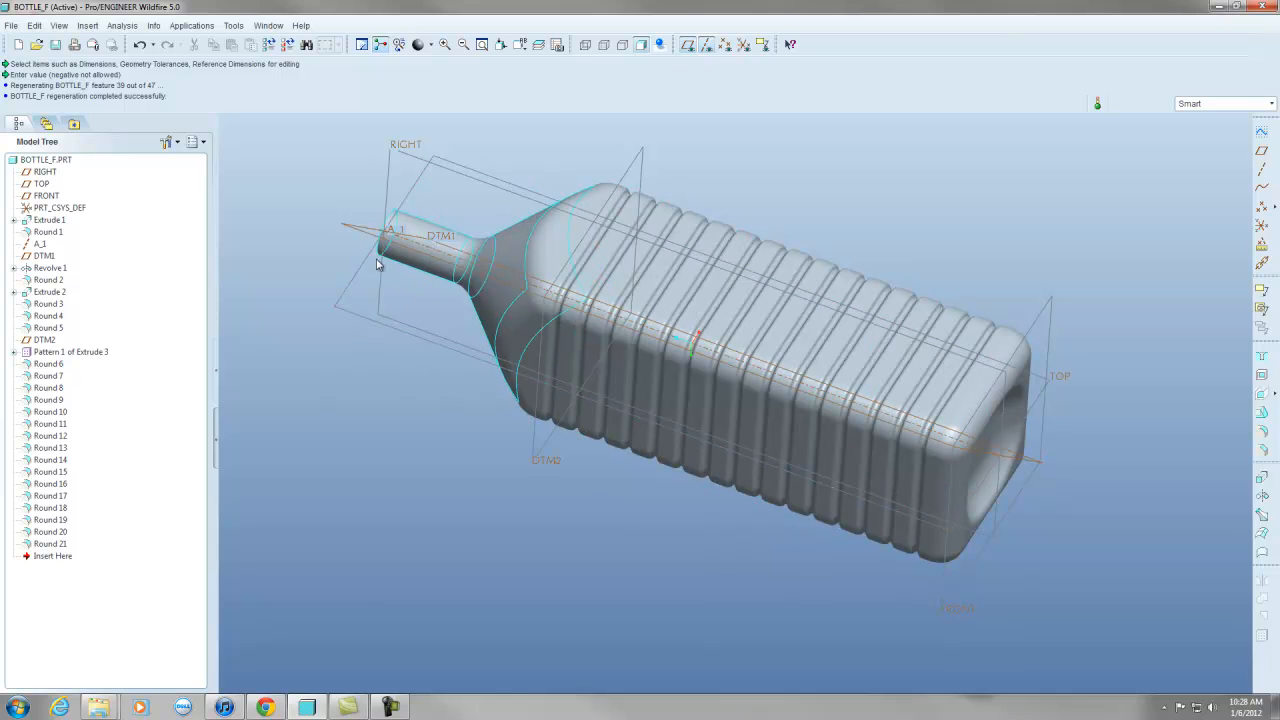
mouse_move(709, 280)
middle_down()
mouse_move(640, 370)
mouse_move(553, 404)
middle_up()
scroll(604, 502, up, 3)
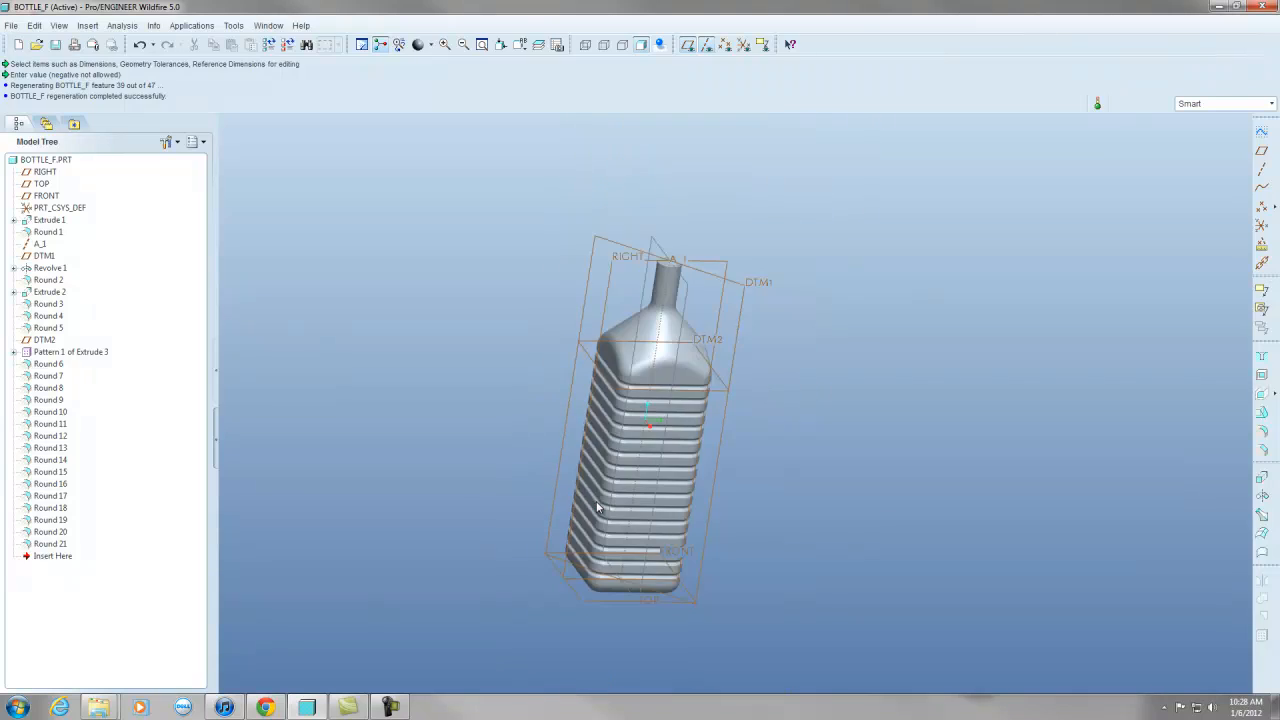
scroll(636, 435, down, 2)
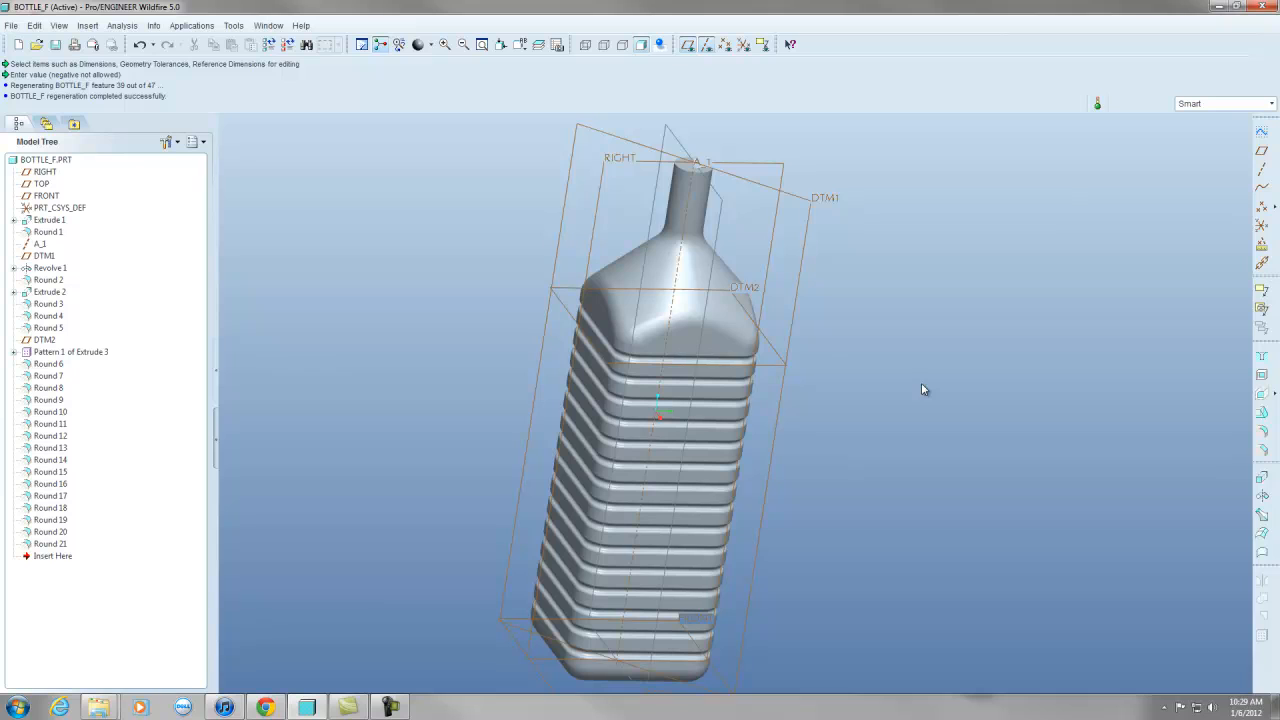
Start a shell feature and select the top face of the bottle's neck as the surface to remove.
click(1262, 374)
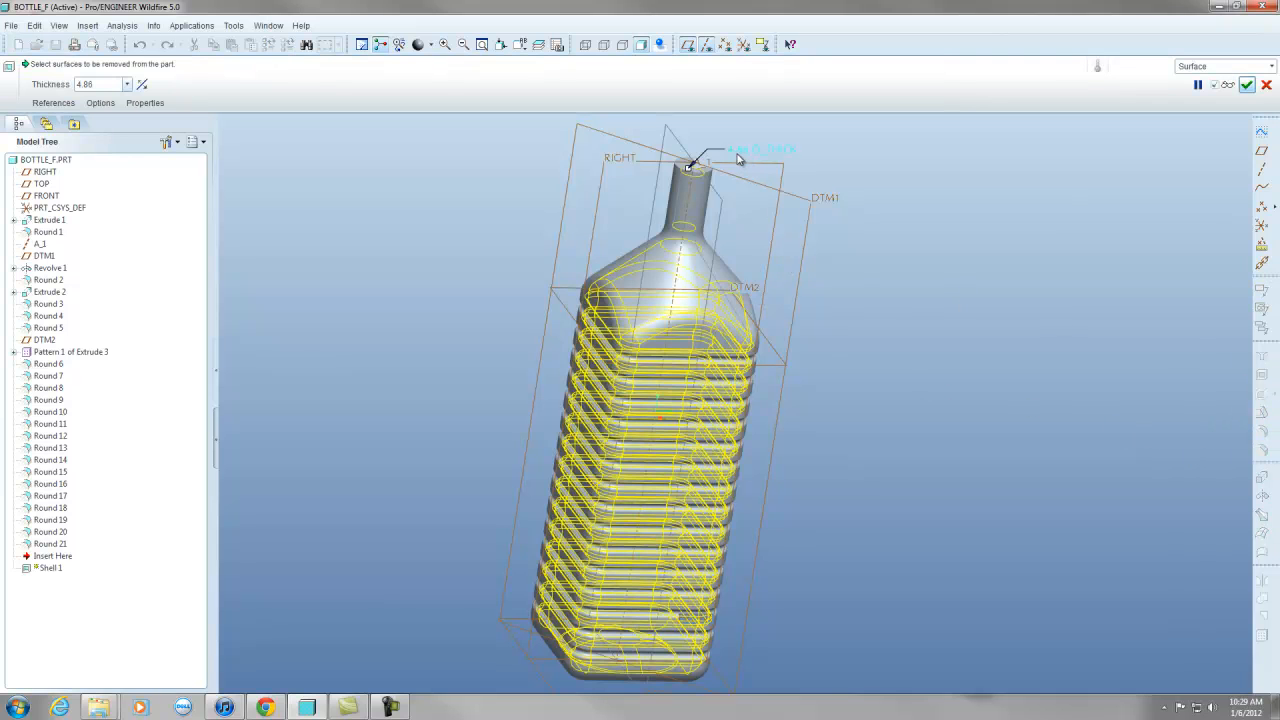
scroll(740, 183, down, 5)
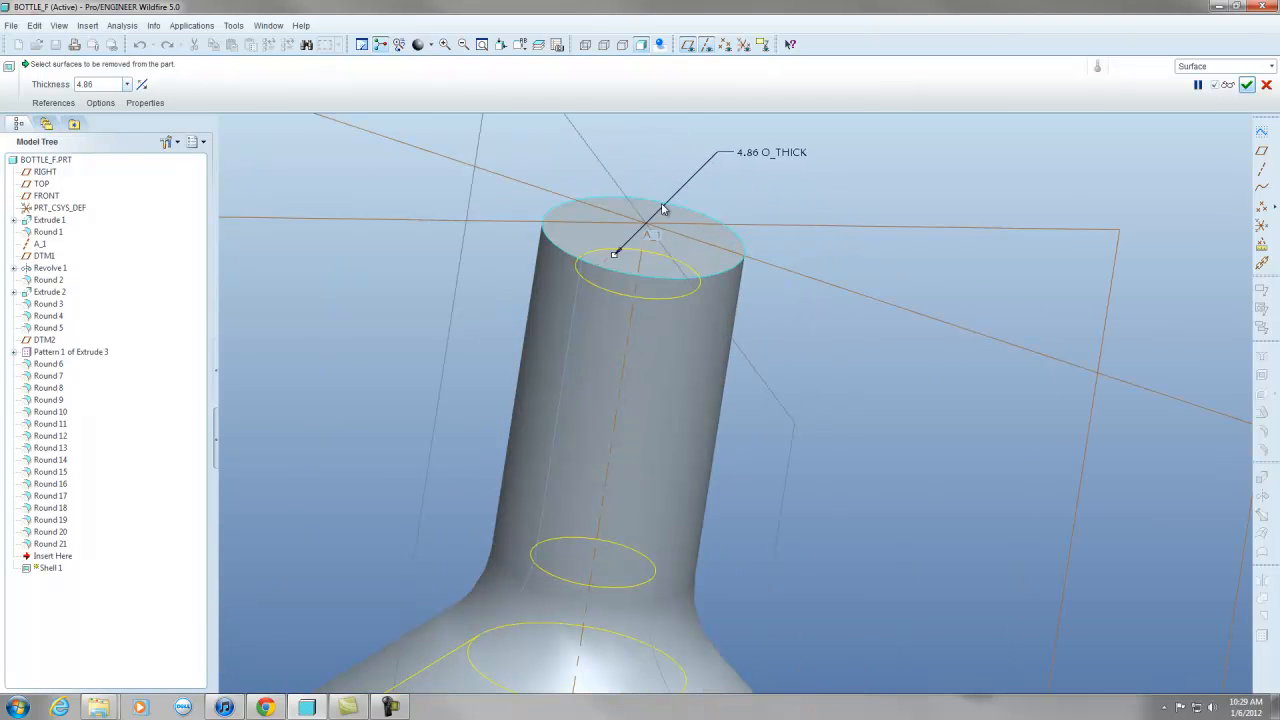
click(663, 209)
scroll(665, 215, up, 5)
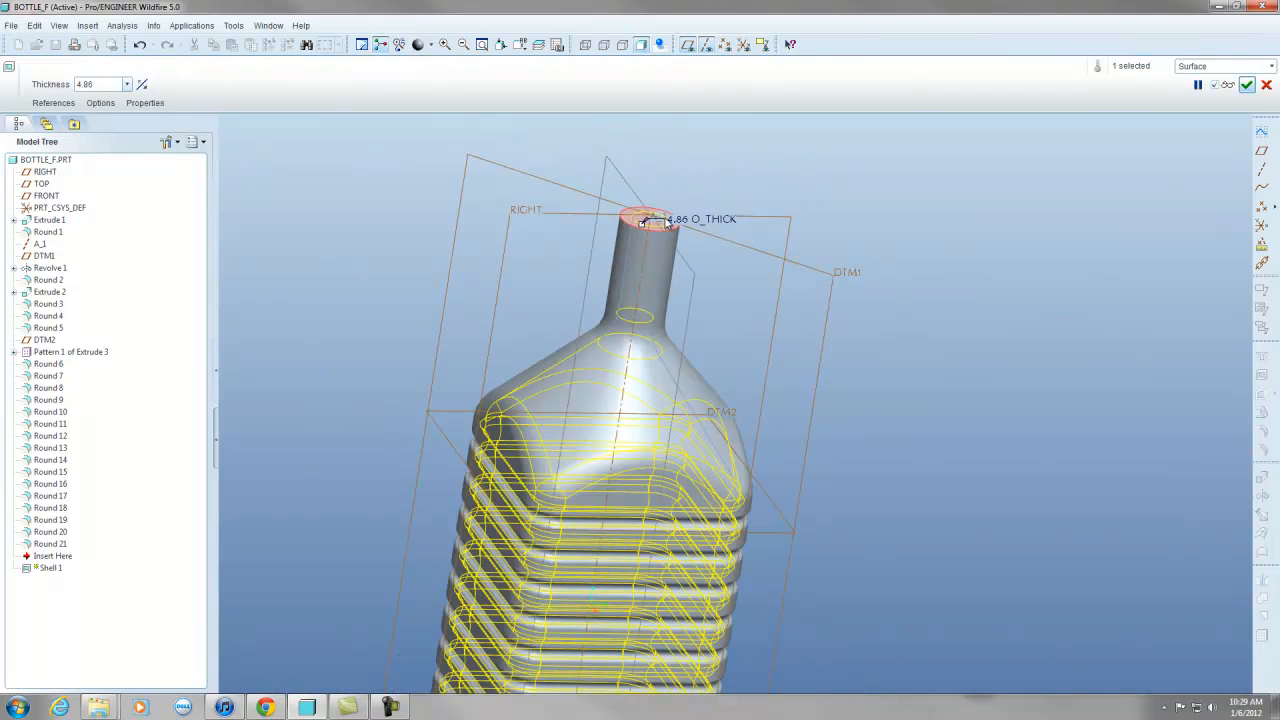
Set the shell thickness to 1.
double_click(695, 219)
text(1)
key(Return)
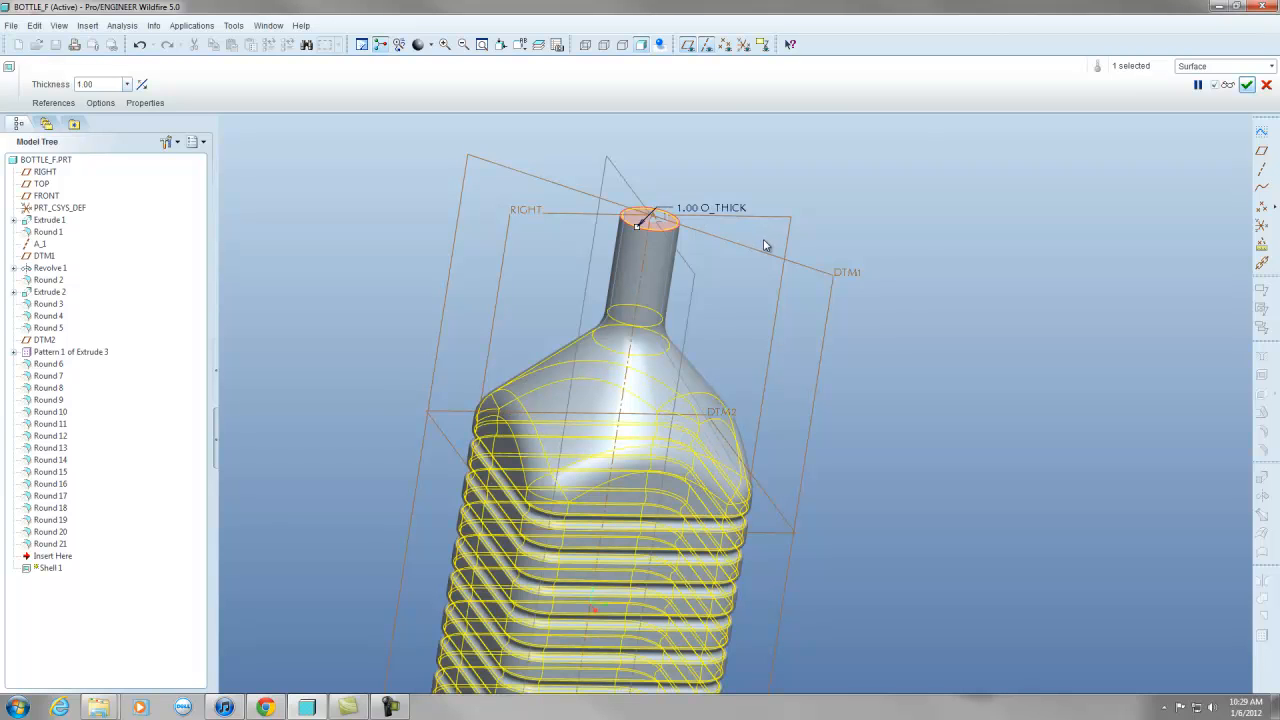
Set the shell's wall thickness to 2 and complete the shell.
double_click(689, 209)
text(2)
key(Return)
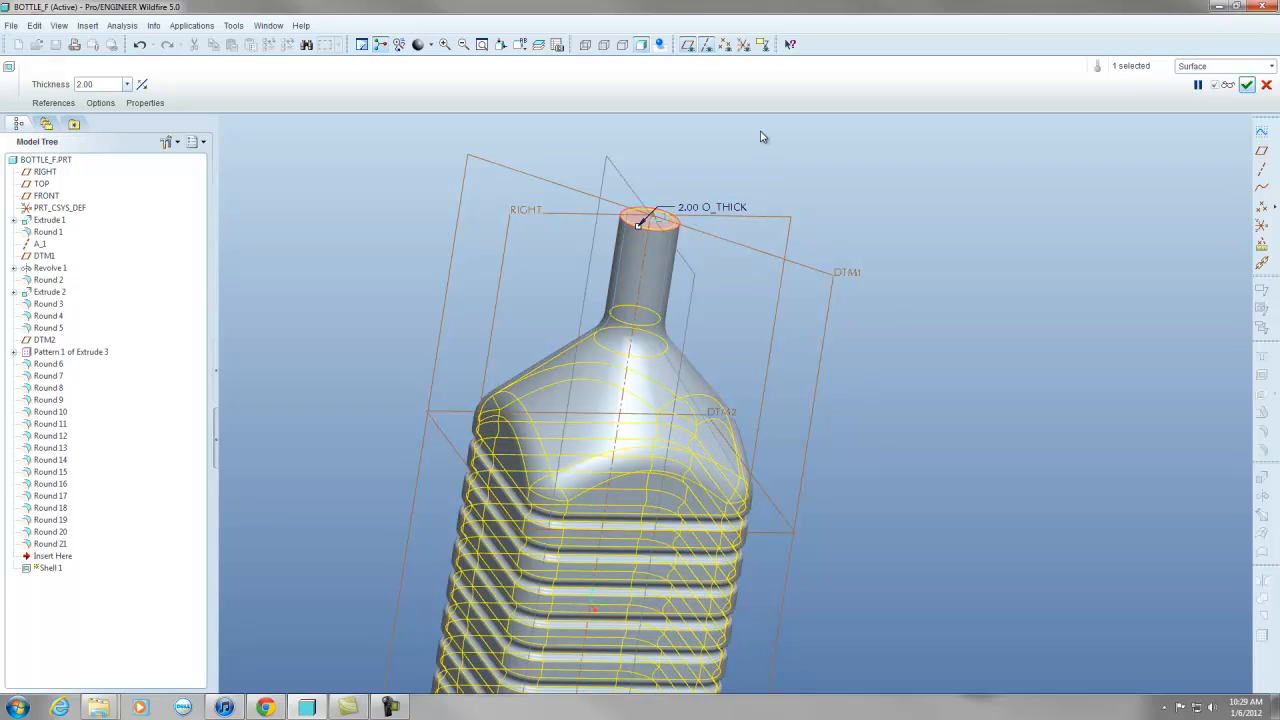
click(1246, 84)
click(940, 211)
scroll(796, 209, down, 3)
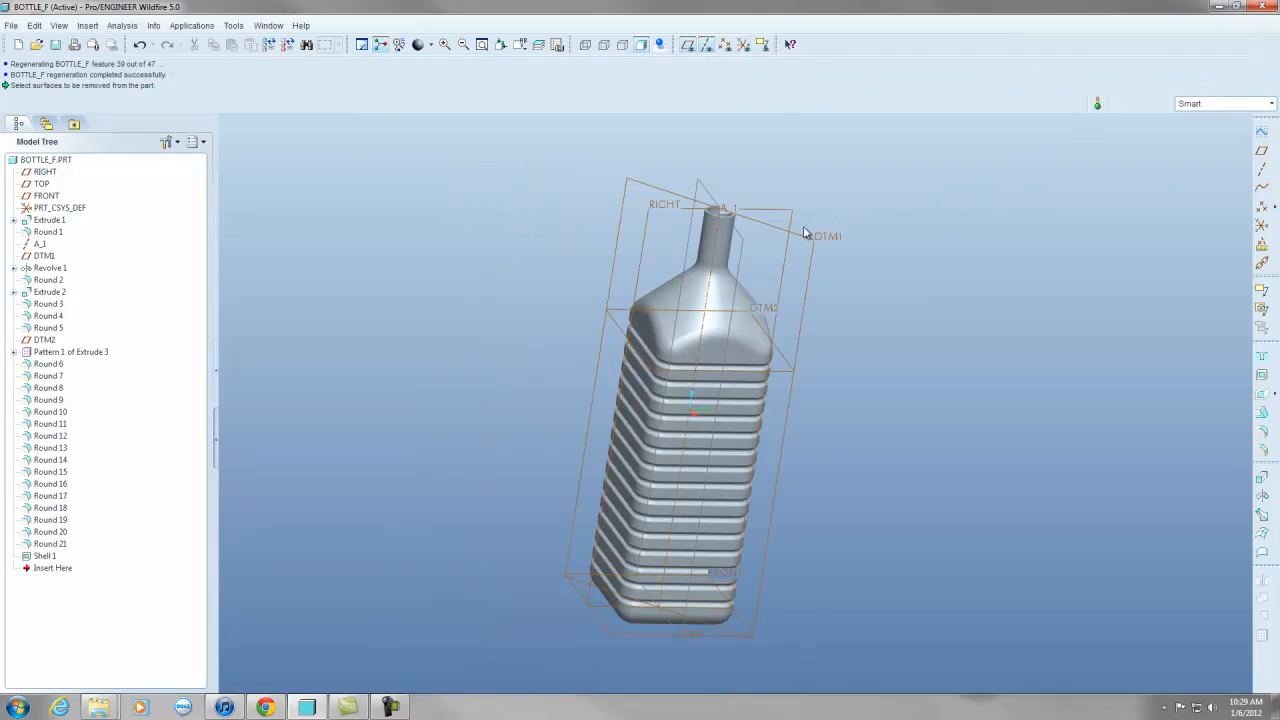
Create a planar cross section named A through the TOP datum plane and activate it to inspect the bottle's interior.
click(557, 44)
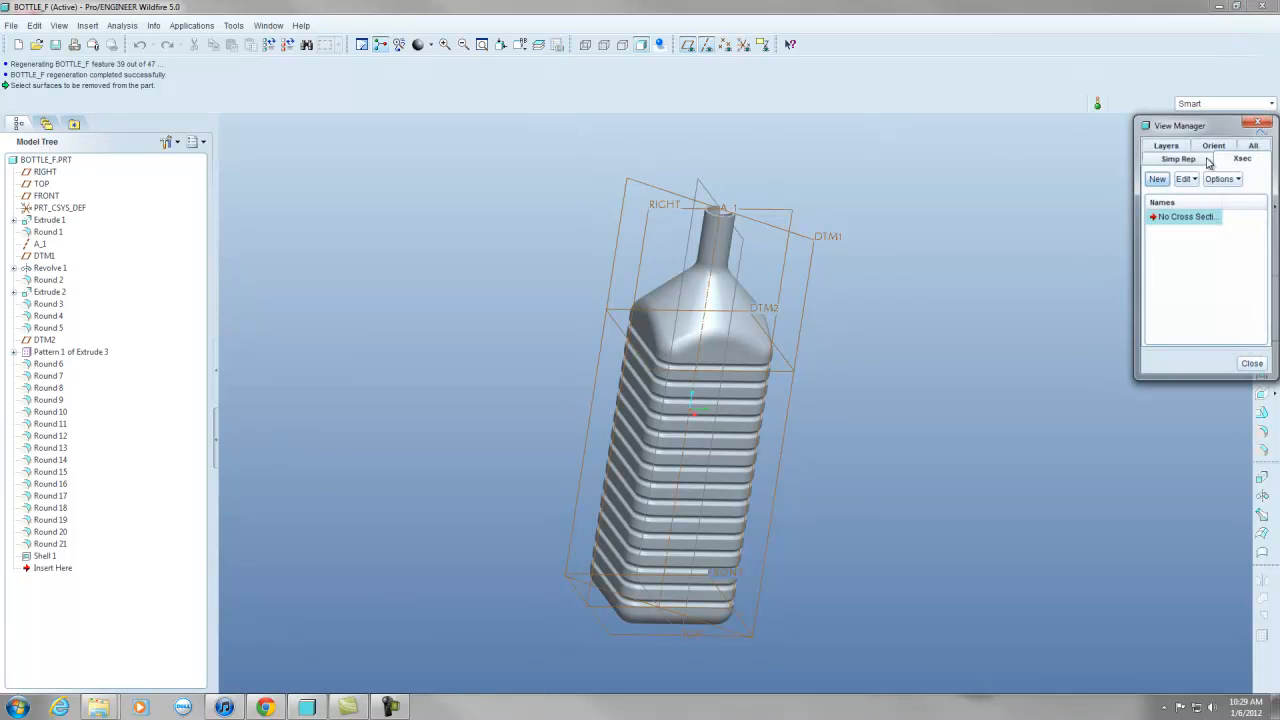
click(1157, 178)
text(a)
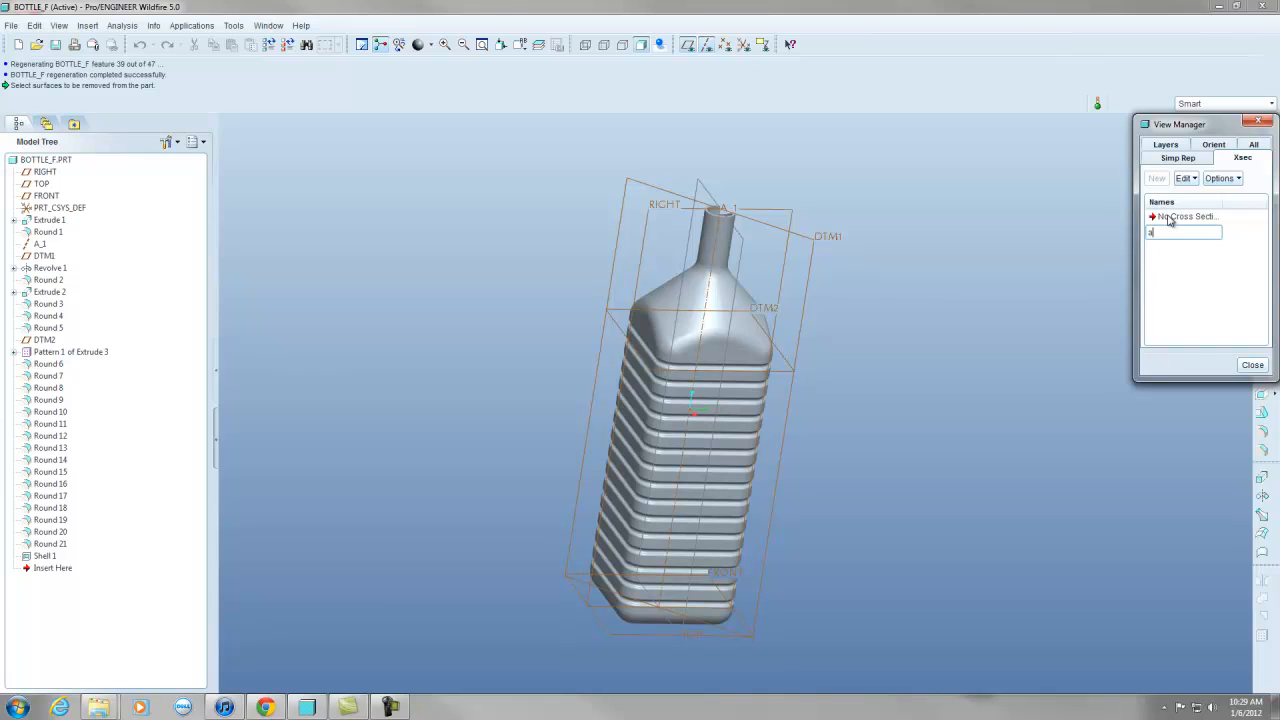
key(Return)
middle_click(1128, 247)
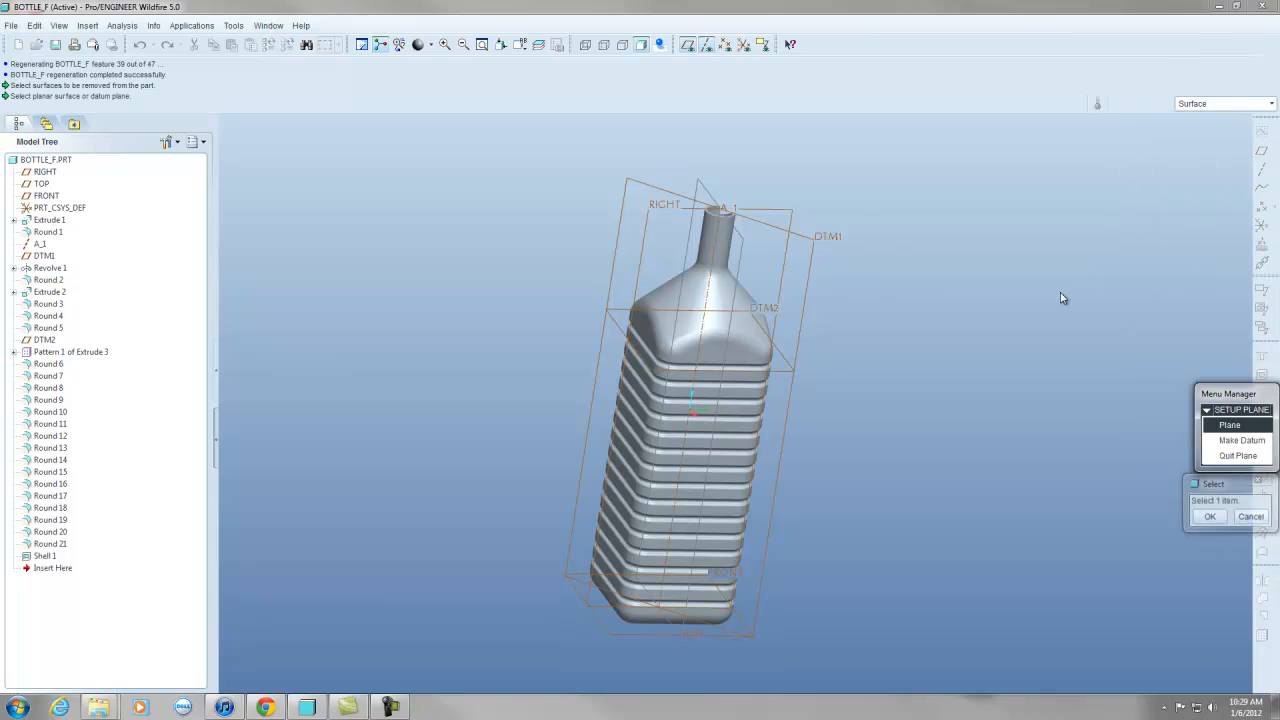
click(700, 192)
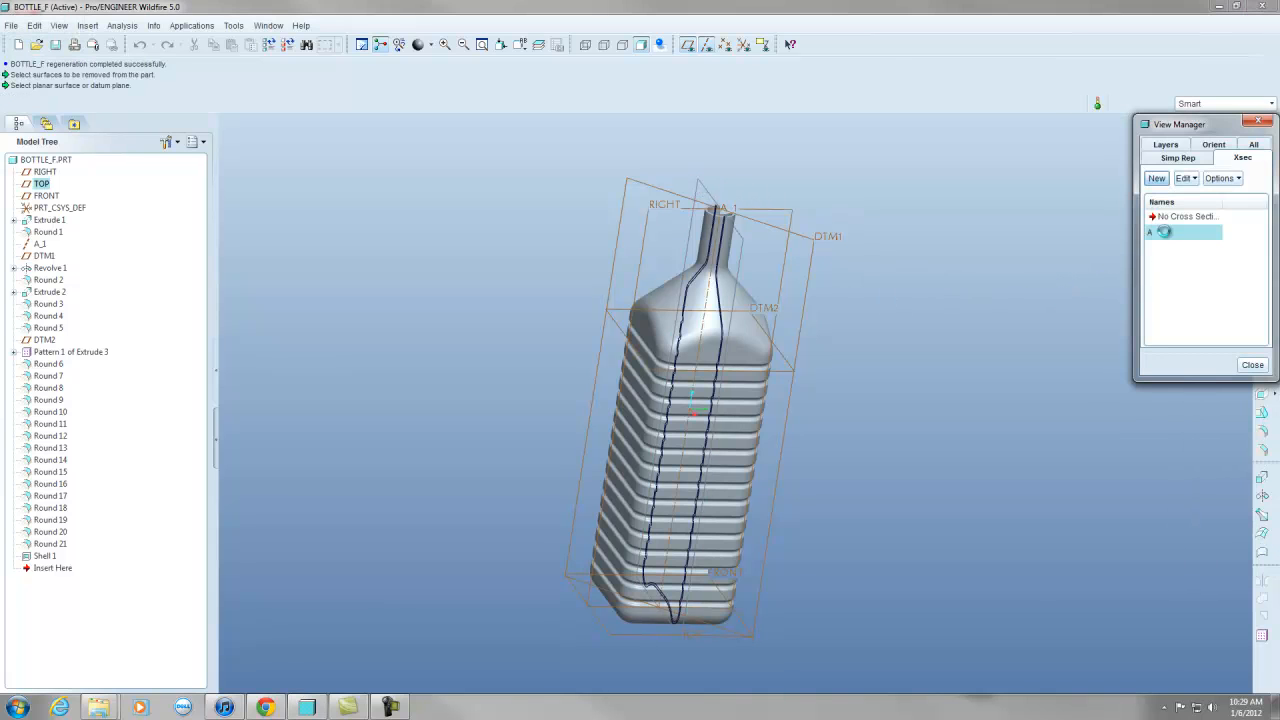
double_click(1160, 232)
middle_drag(776, 283, 626, 263)
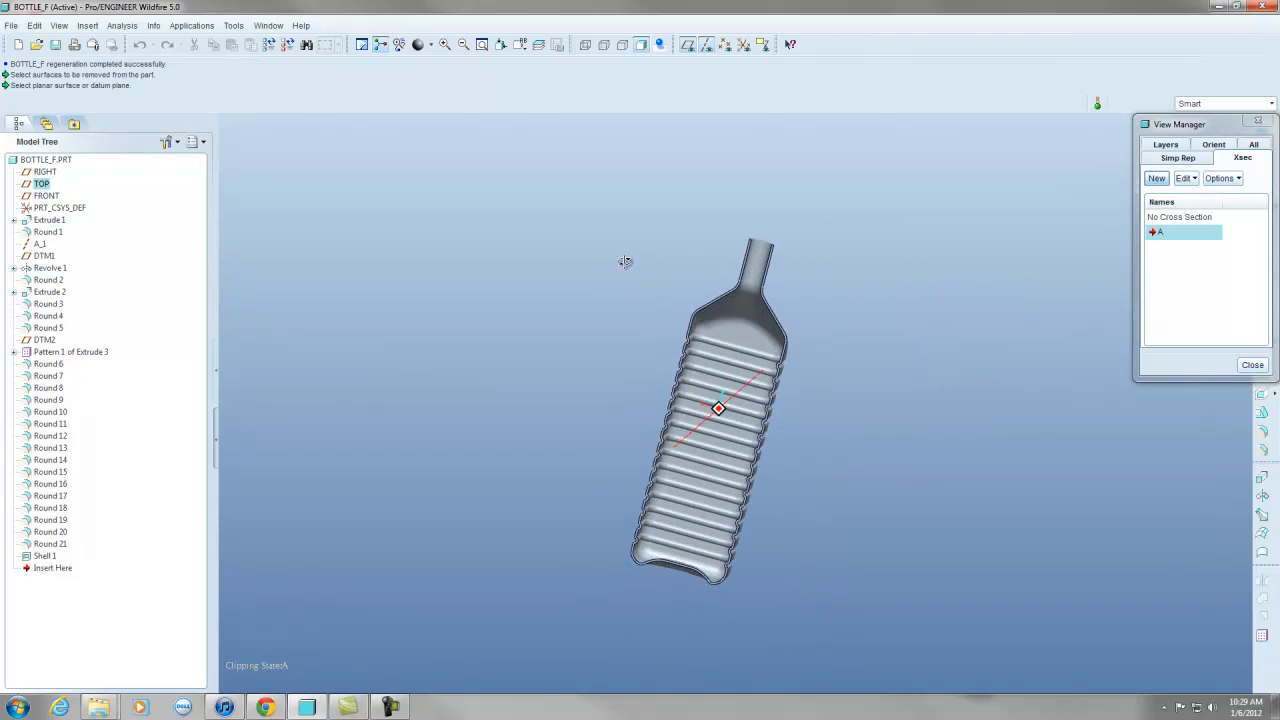
Examine the wall thickness and inner corners of the grooves on both sides of the section cut, and close the view manager.
scroll(717, 374, down, 5)
middle_drag(717, 374, 698, 330)
scroll(689, 306, up, 1)
scroll(677, 300, down, 6)
scroll(668, 287, down, 5)
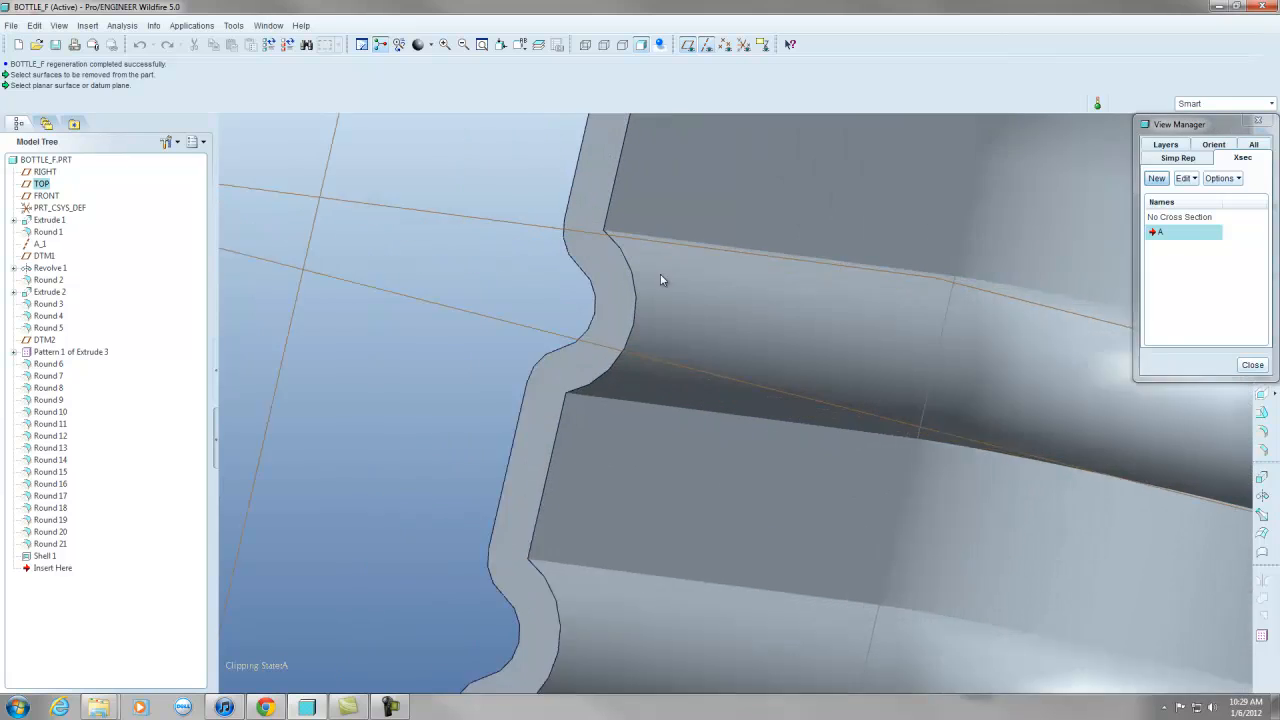
scroll(635, 259, up, 8)
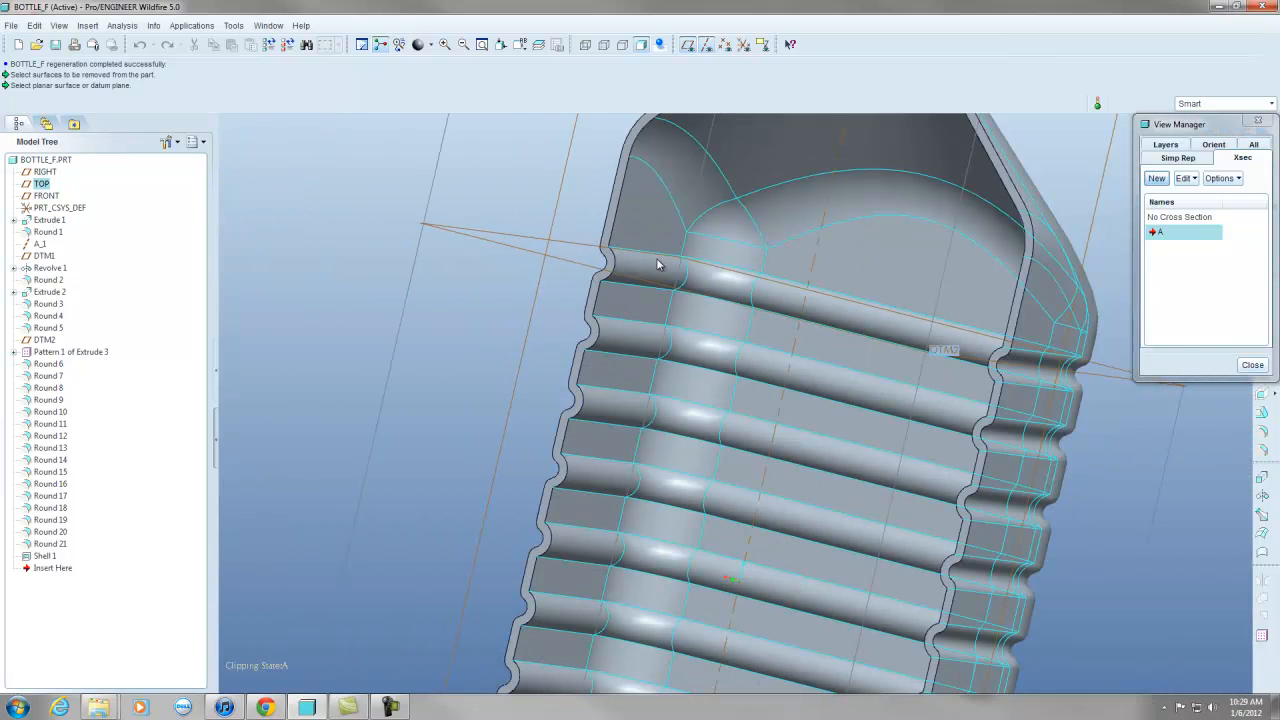
scroll(1037, 364, down, 5)
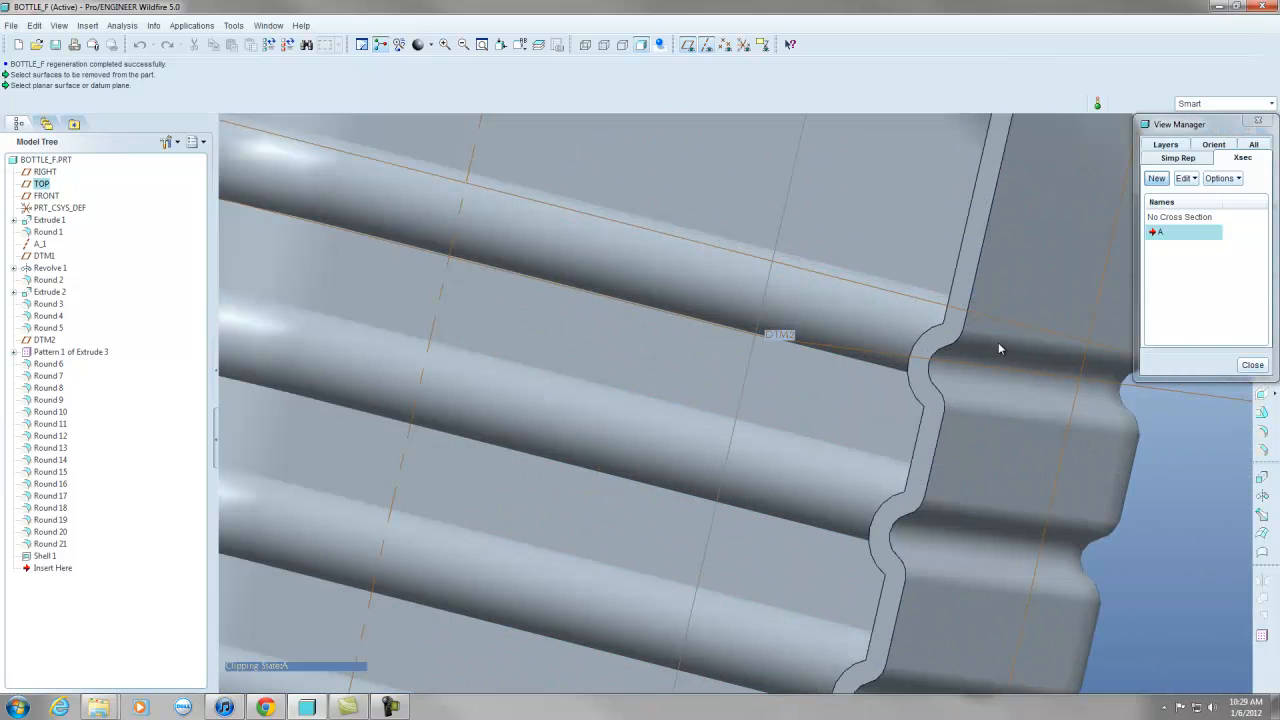
click(1252, 364)
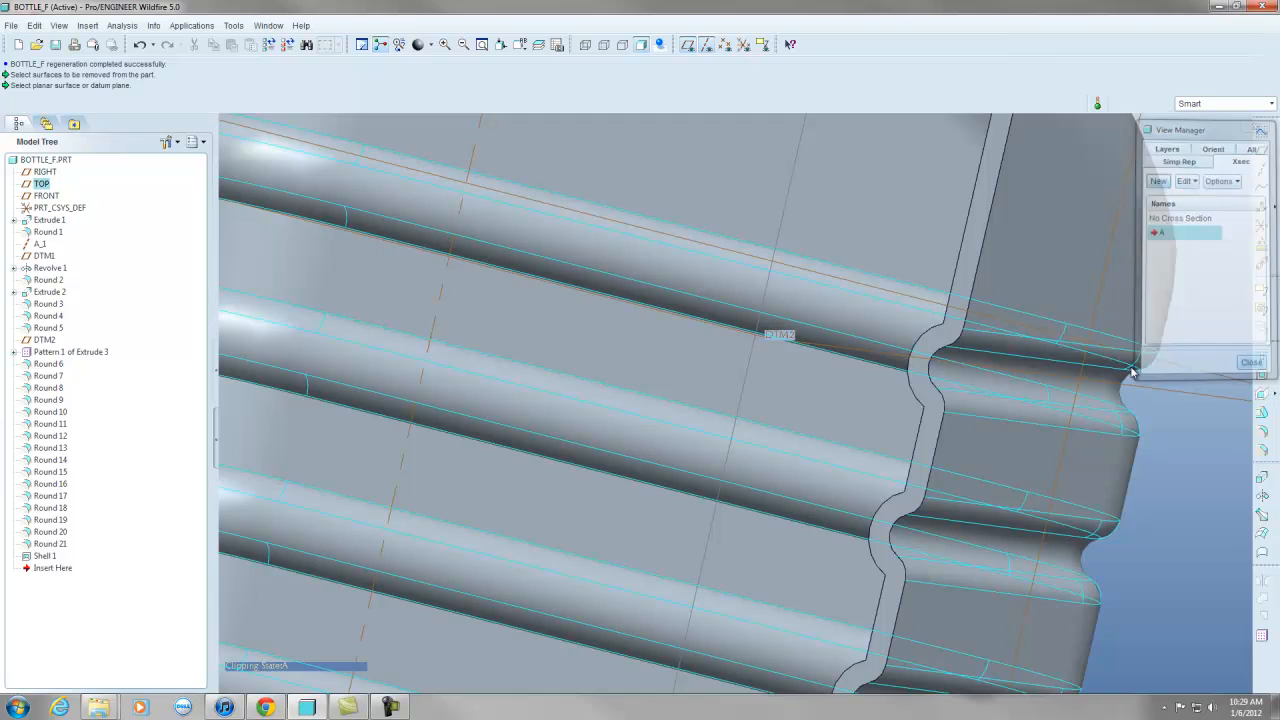
Set the radius of the last round on the grooves' edges to 1 and regenerate the model.
click(996, 345)
scroll(990, 345, up, 10)
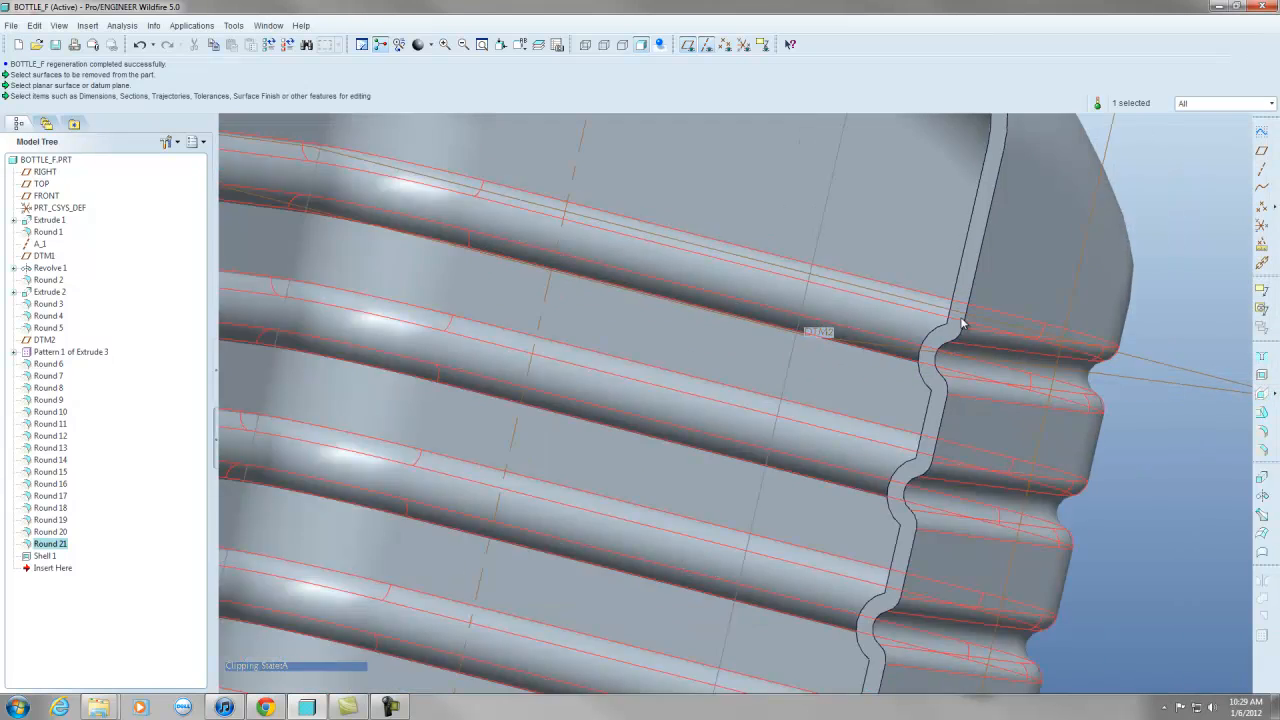
scroll(851, 422, down, 8)
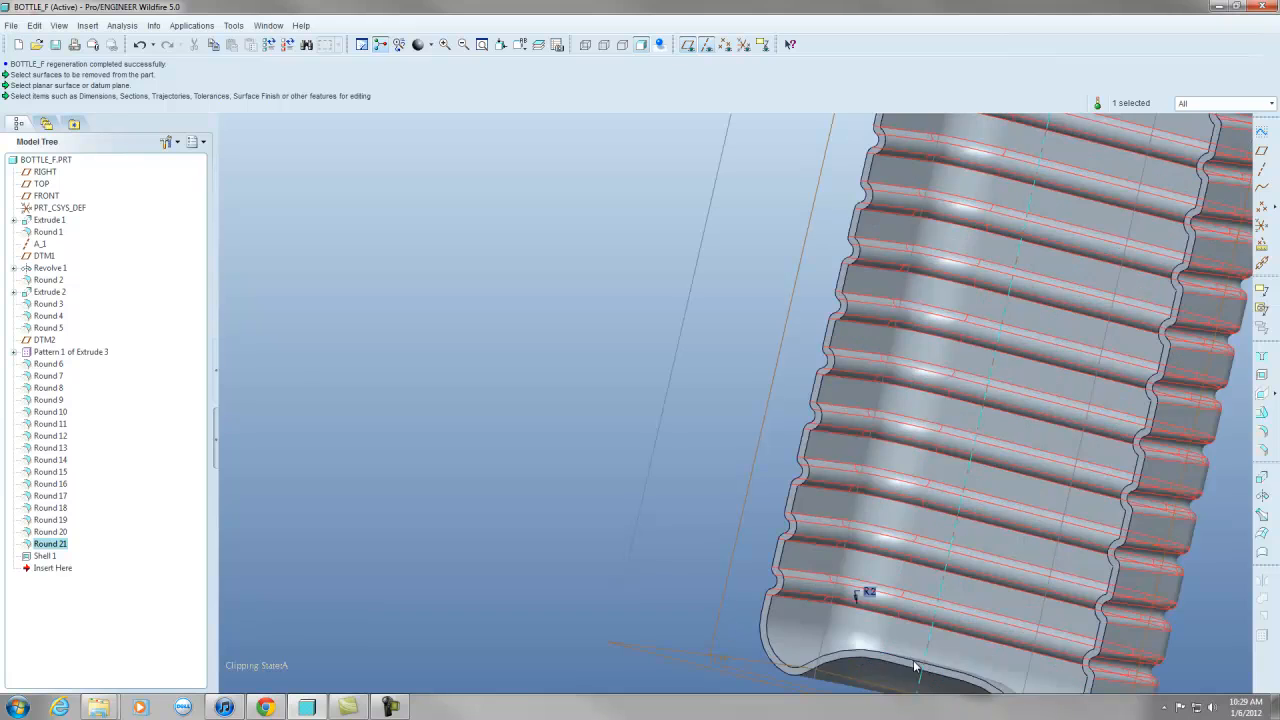
double_click(871, 594)
double_click(871, 592)
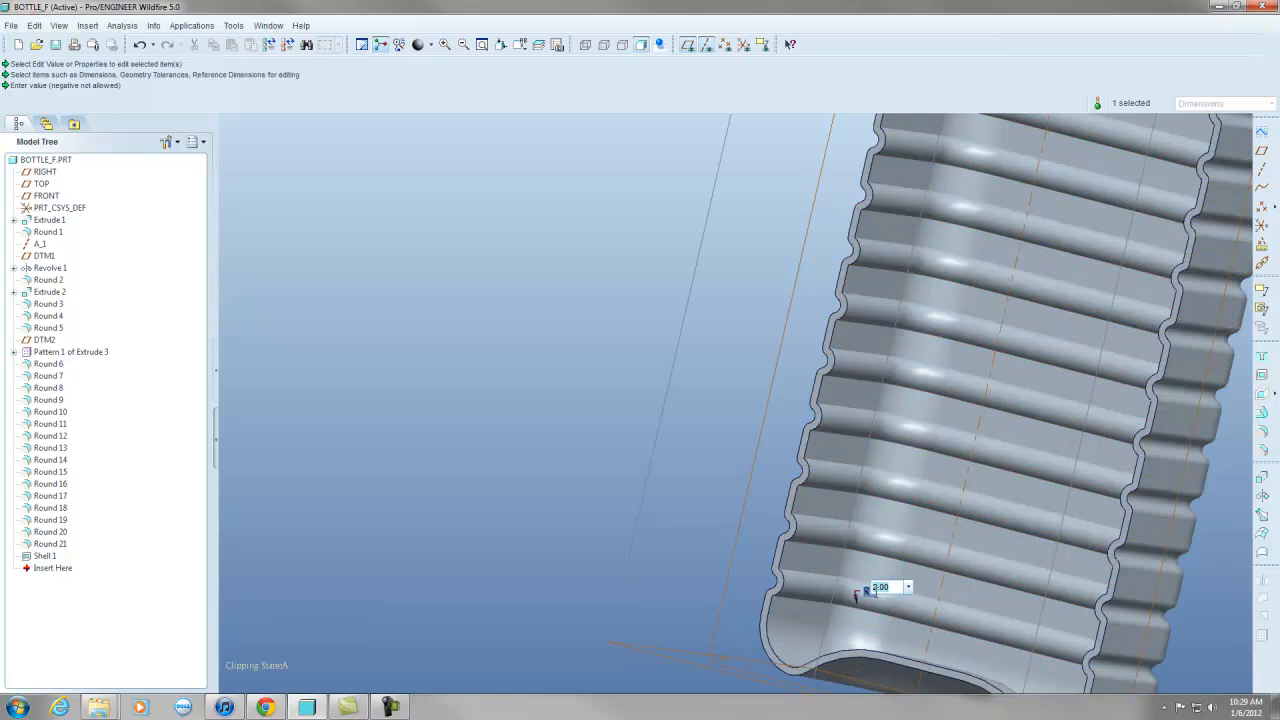
text(1)
key(Return)
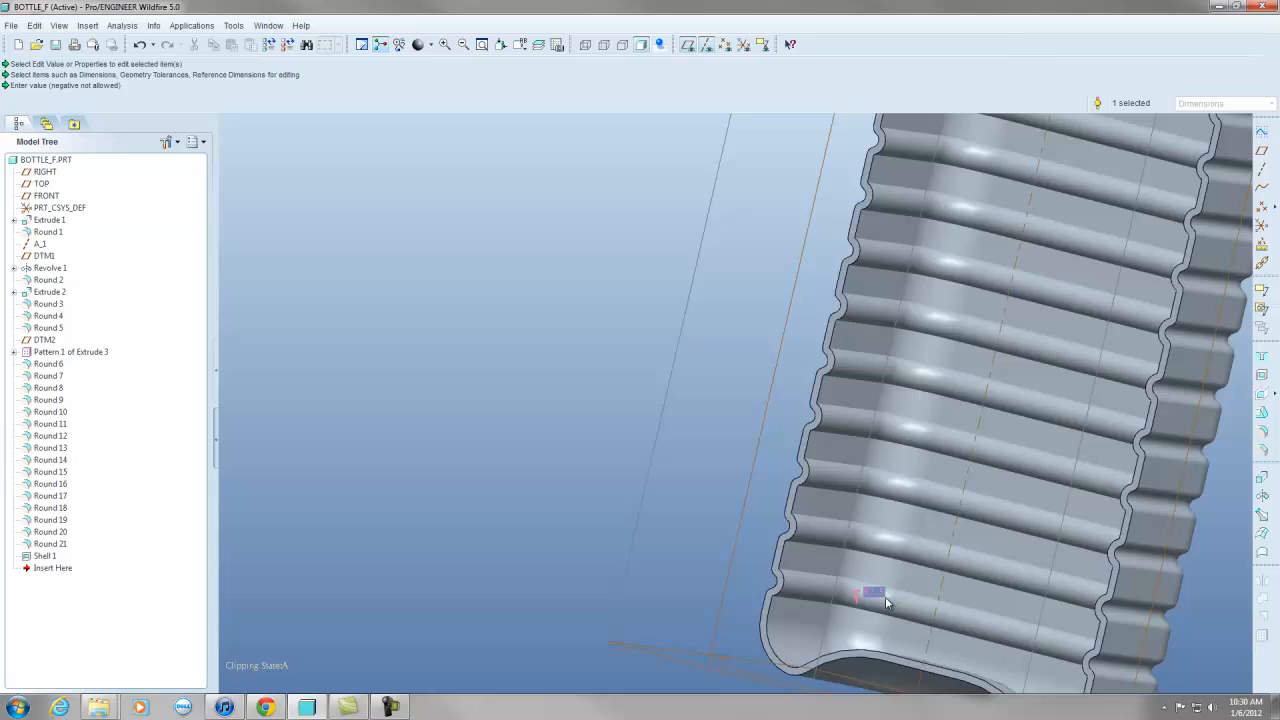
click(287, 44)
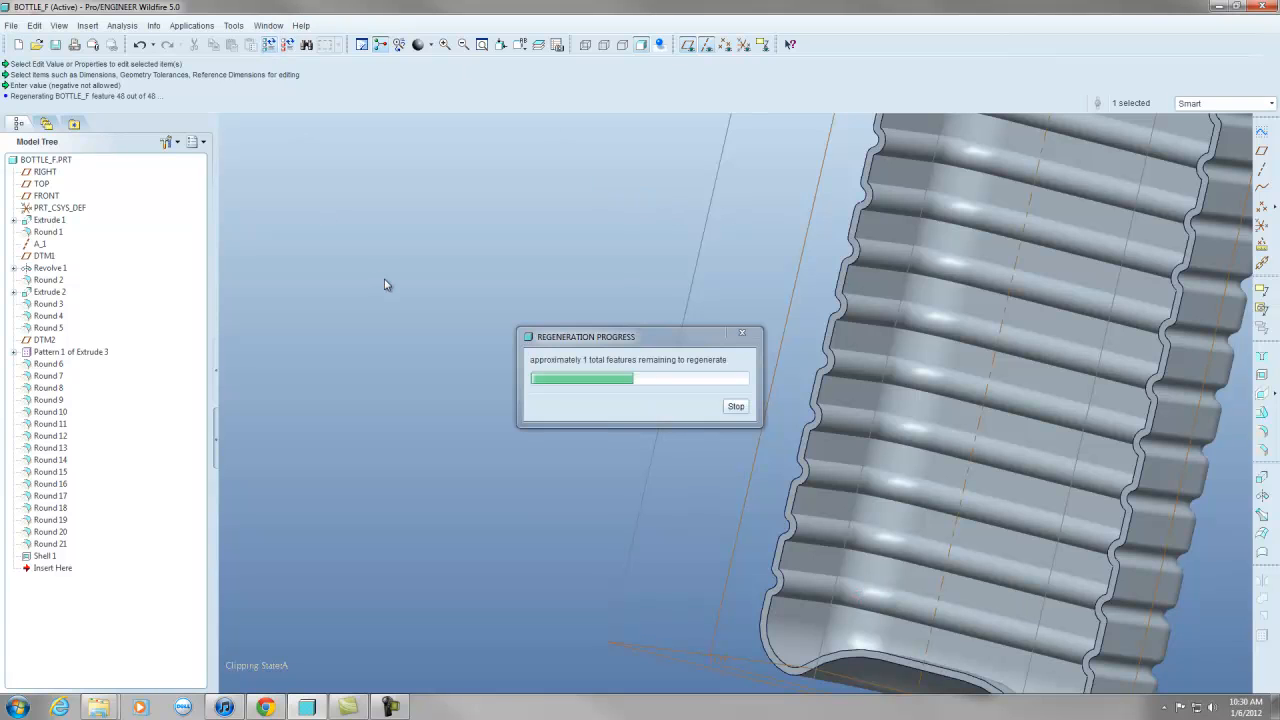
Inspect the regenerated groove walls, neck and base of the sectioned bottle from several angles.
scroll(800, 529, up, 5)
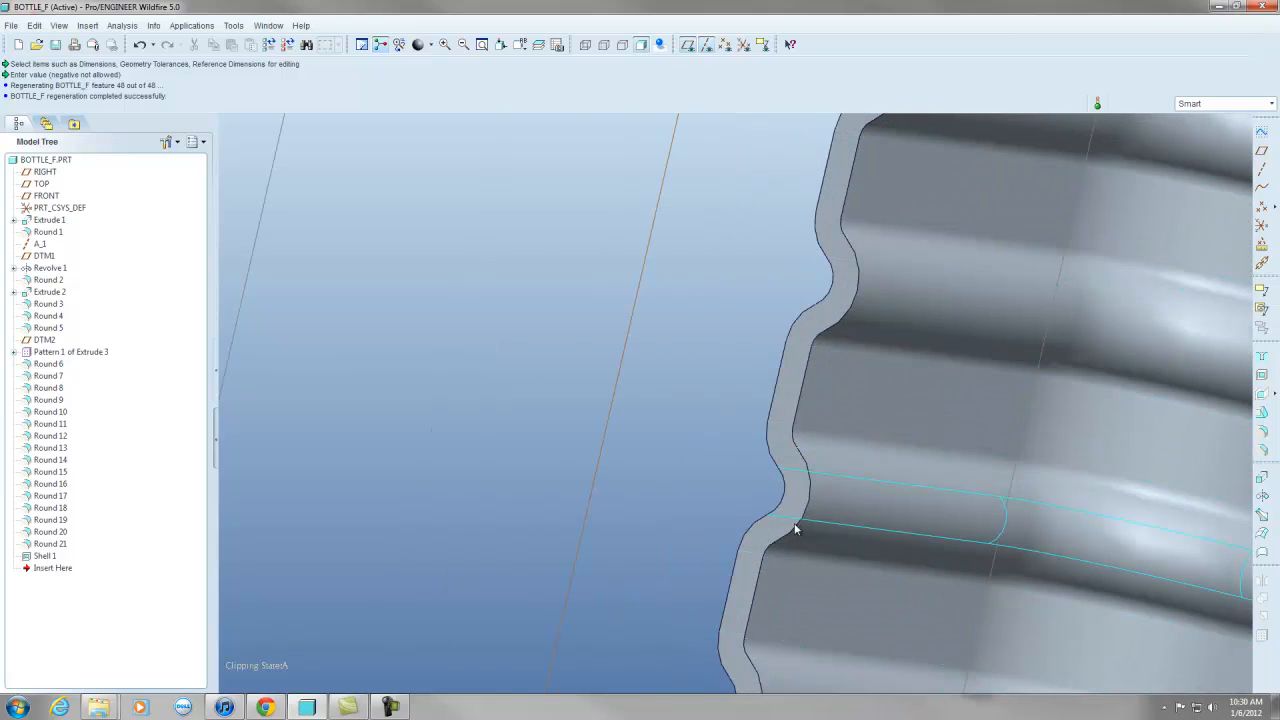
scroll(690, 488, down, 8)
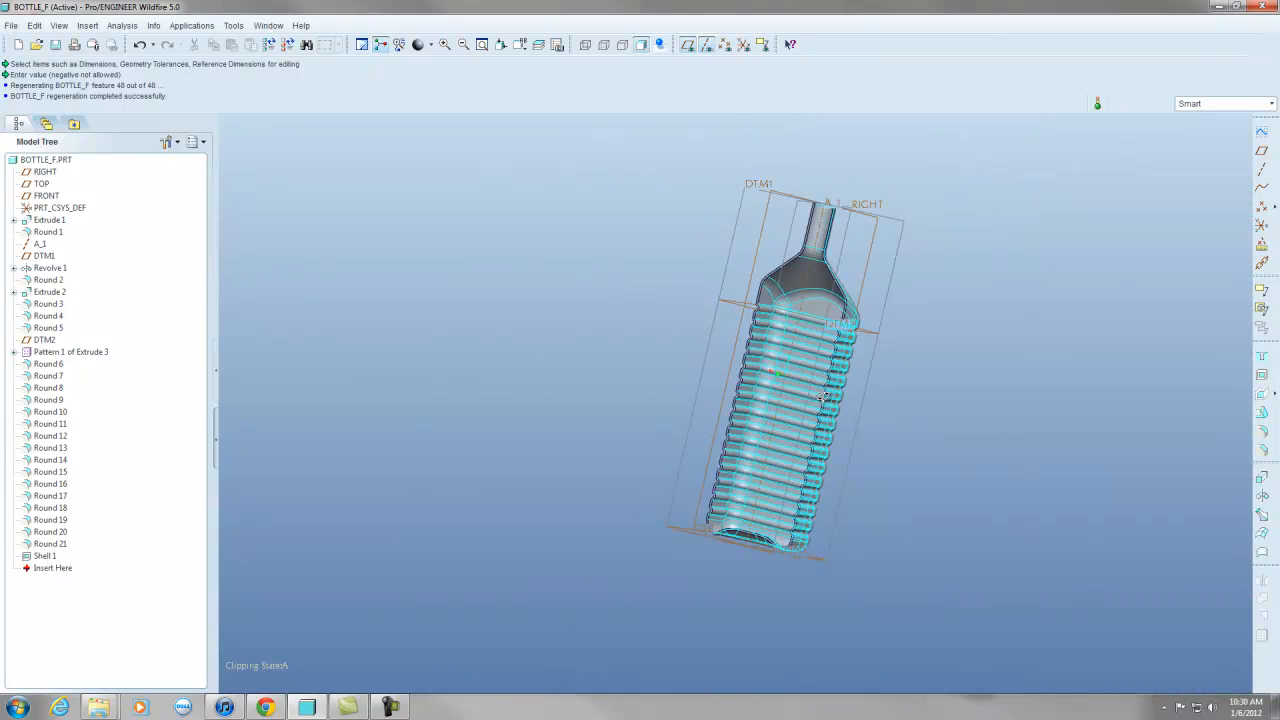
middle_drag(820, 397, 900, 428)
scroll(805, 294, down, 5)
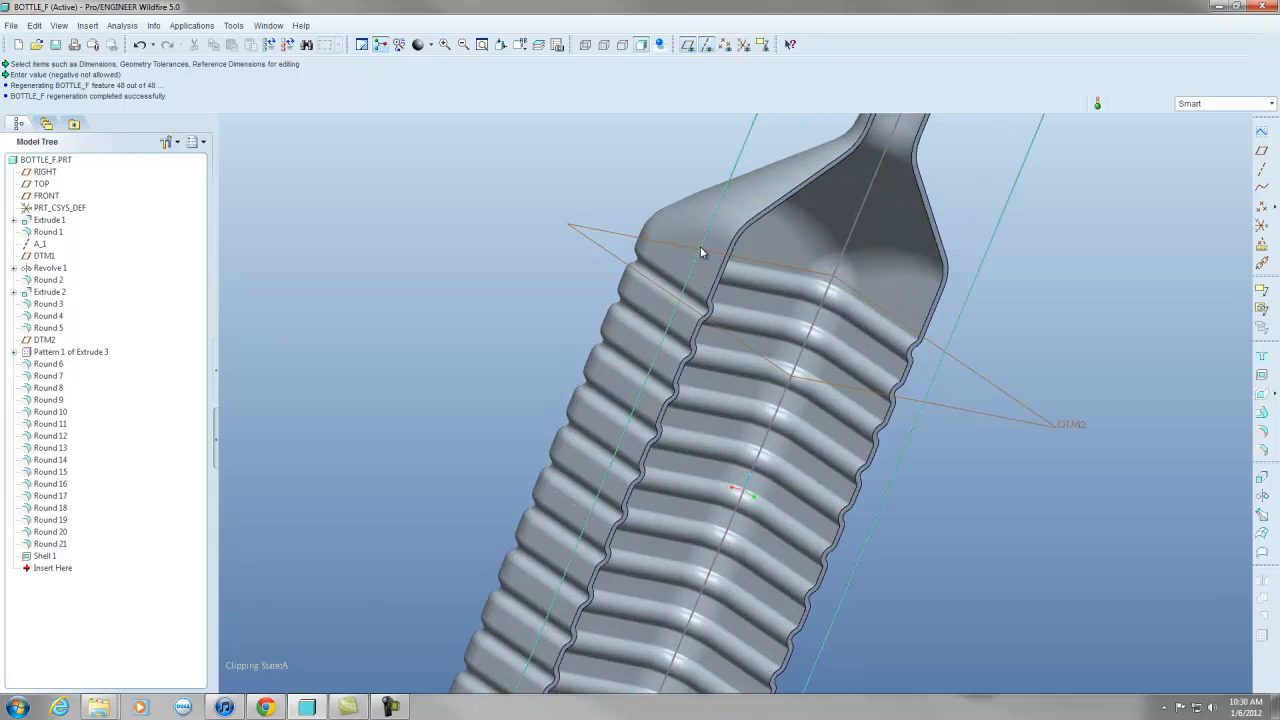
scroll(782, 337, up, 3)
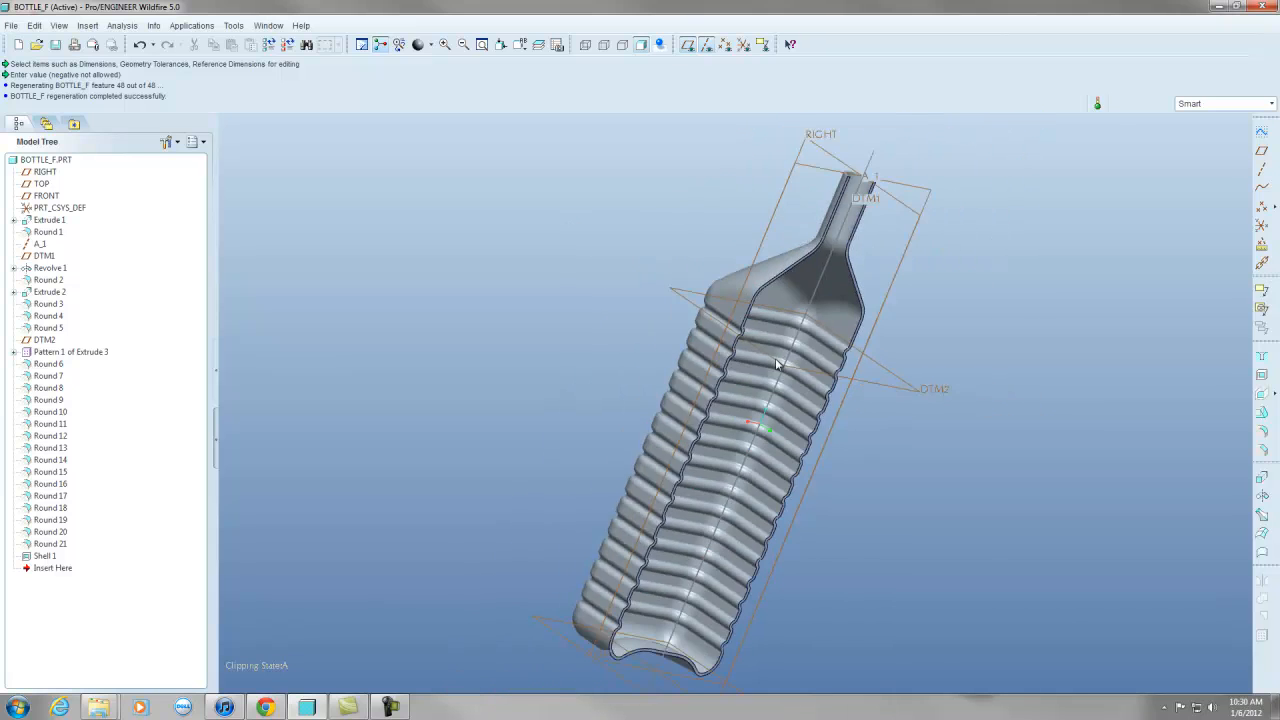
scroll(872, 226, down, 3)
scroll(779, 438, up, 1)
middle_drag(777, 437, 700, 417)
scroll(784, 183, up, 2)
mouse_move(784, 183)
middle_down()
mouse_move(680, 234)
mouse_move(757, 243)
mouse_move(689, 262)
mouse_move(717, 214)
mouse_move(760, 211)
mouse_move(729, 217)
mouse_move(688, 262)
middle_up()
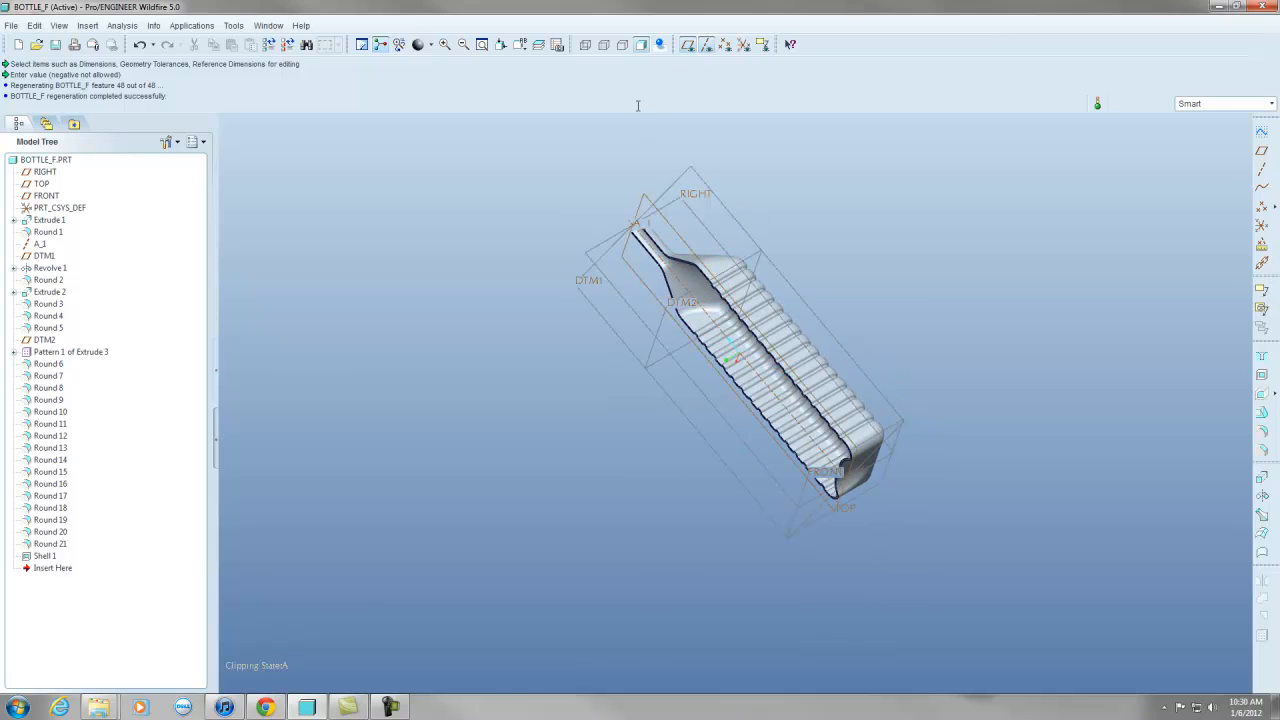
Deactivate cross section A by activating No Cross Section to restore the full bottle.
click(557, 44)
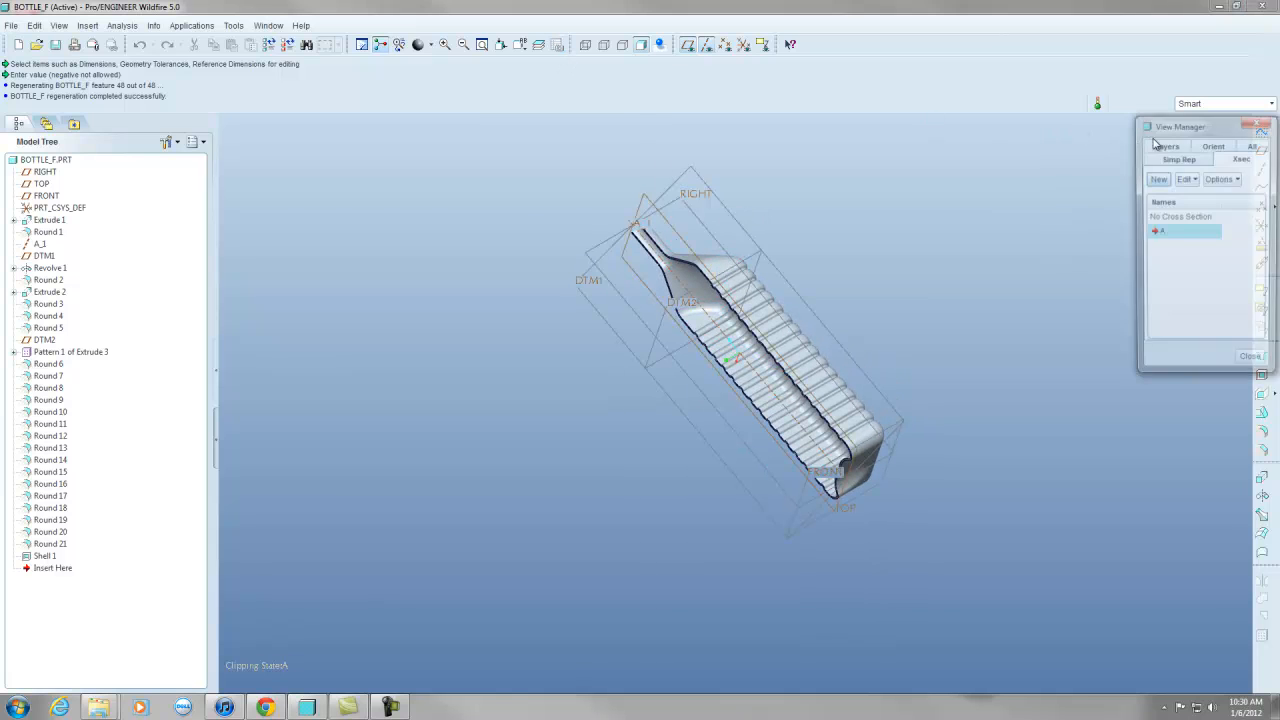
double_click(1176, 217)
click(1252, 364)
middle_drag(970, 328, 895, 410)
scroll(769, 218, up, 3)
scroll(769, 218, up, 2)
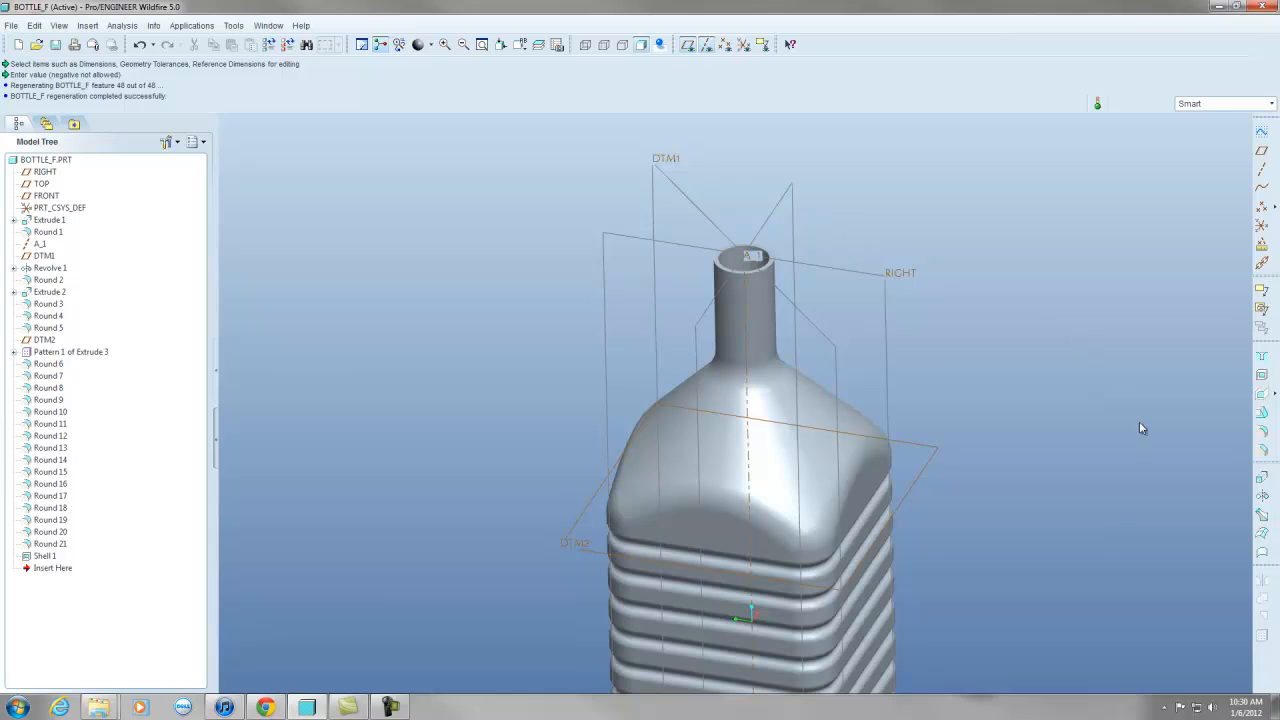
Start a revolve feature with an internal sketch on the RIGHT datum plane, using TOP as the orientation reference.
click(1262, 477)
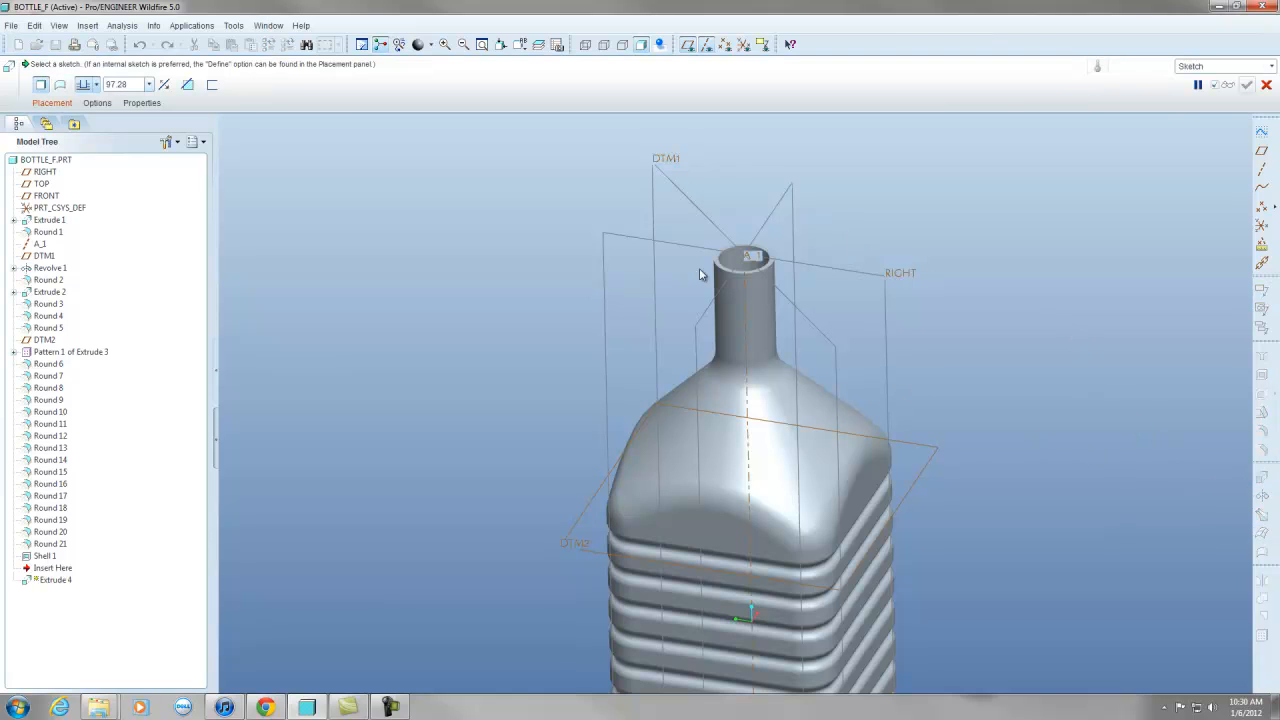
click(1266, 85)
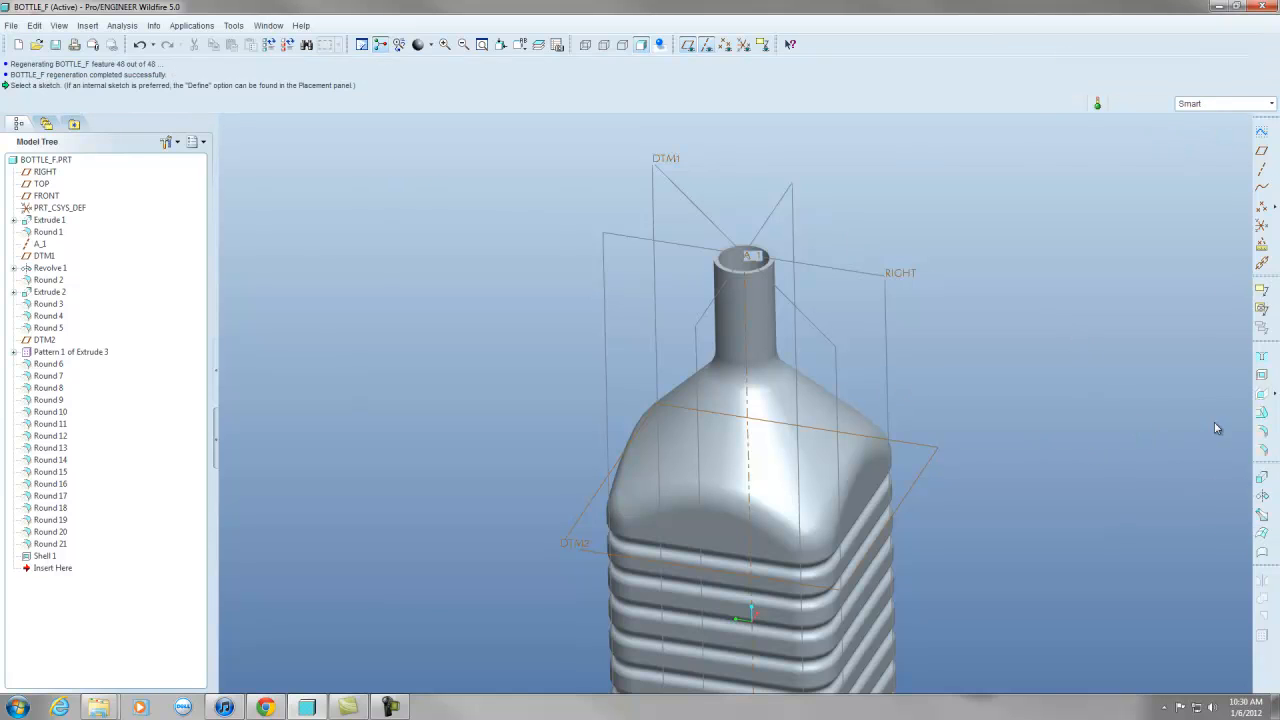
click(1260, 497)
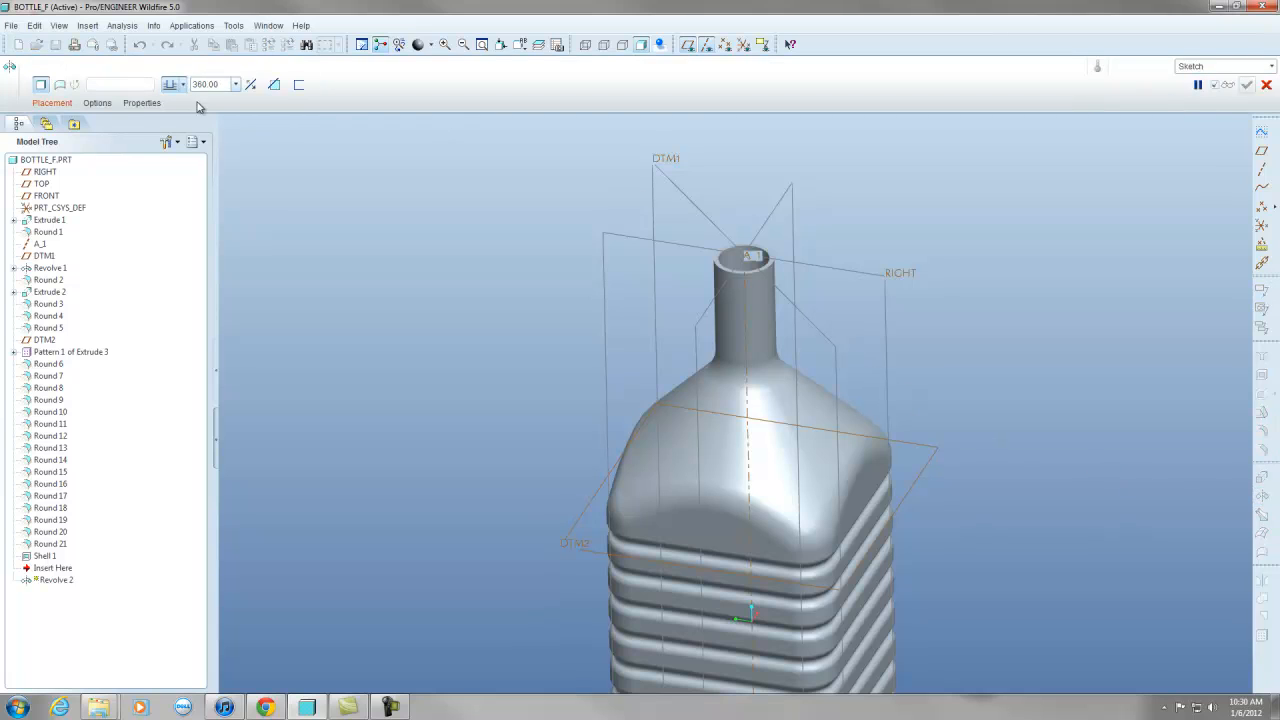
click(52, 103)
click(134, 150)
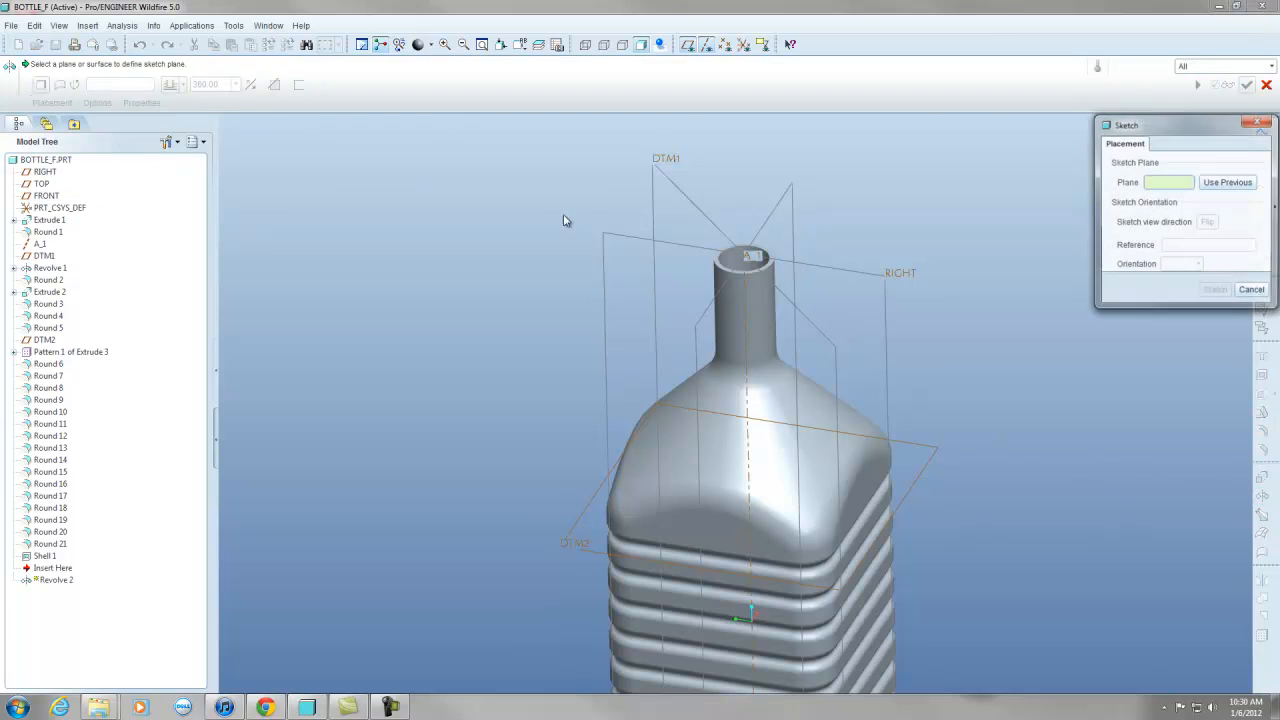
click(857, 278)
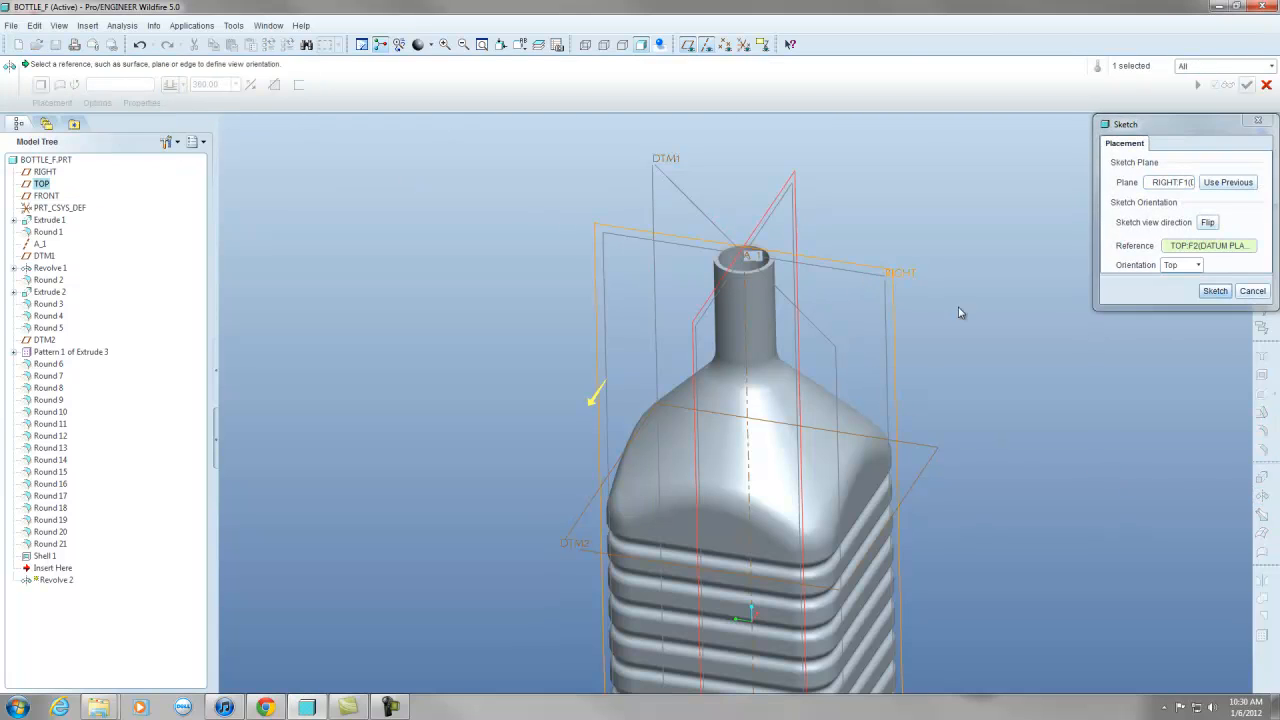
click(1216, 291)
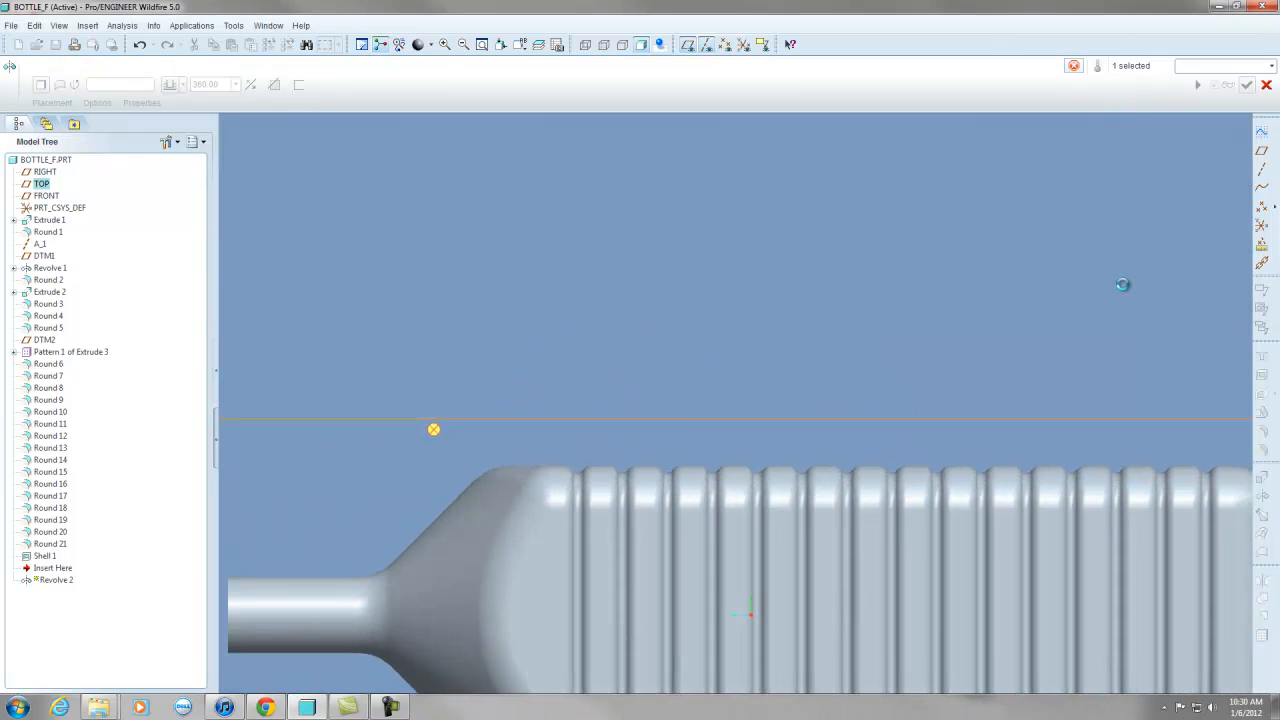
Draw a centerline along the bottle's central axis as the axis of revolution.
scroll(466, 391, up, 5)
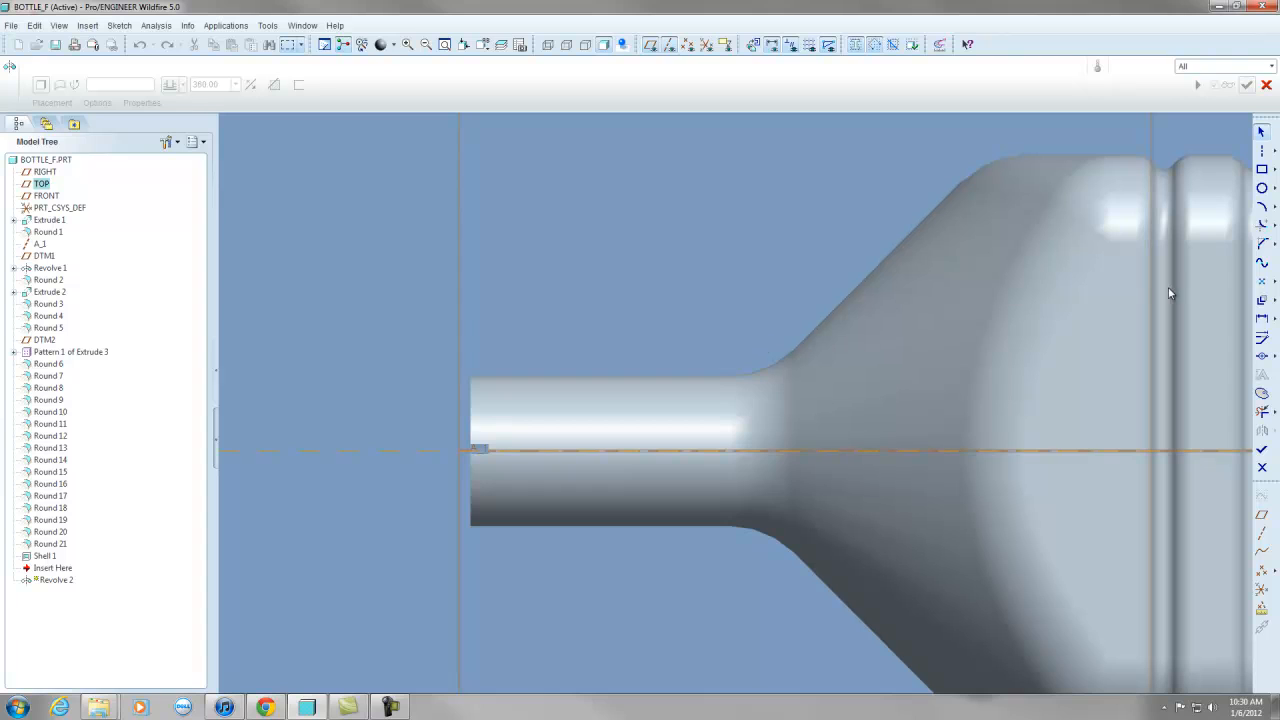
click(1262, 150)
click(434, 449)
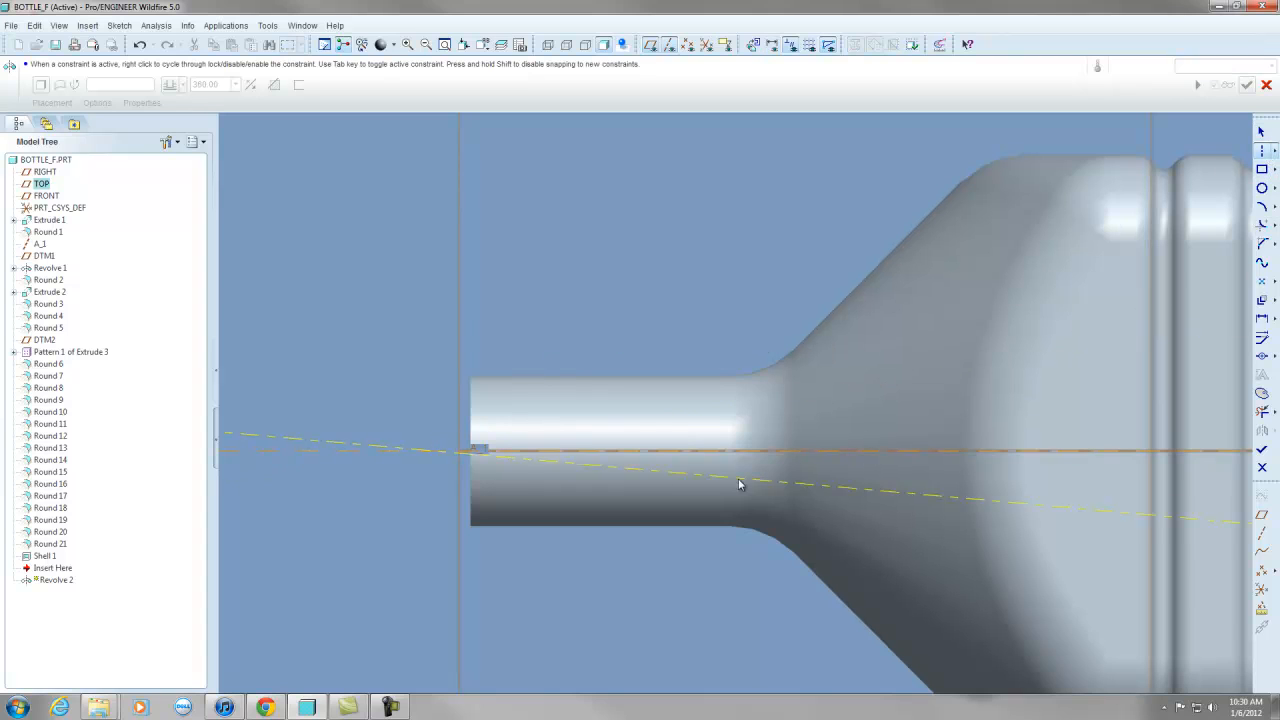
click(818, 452)
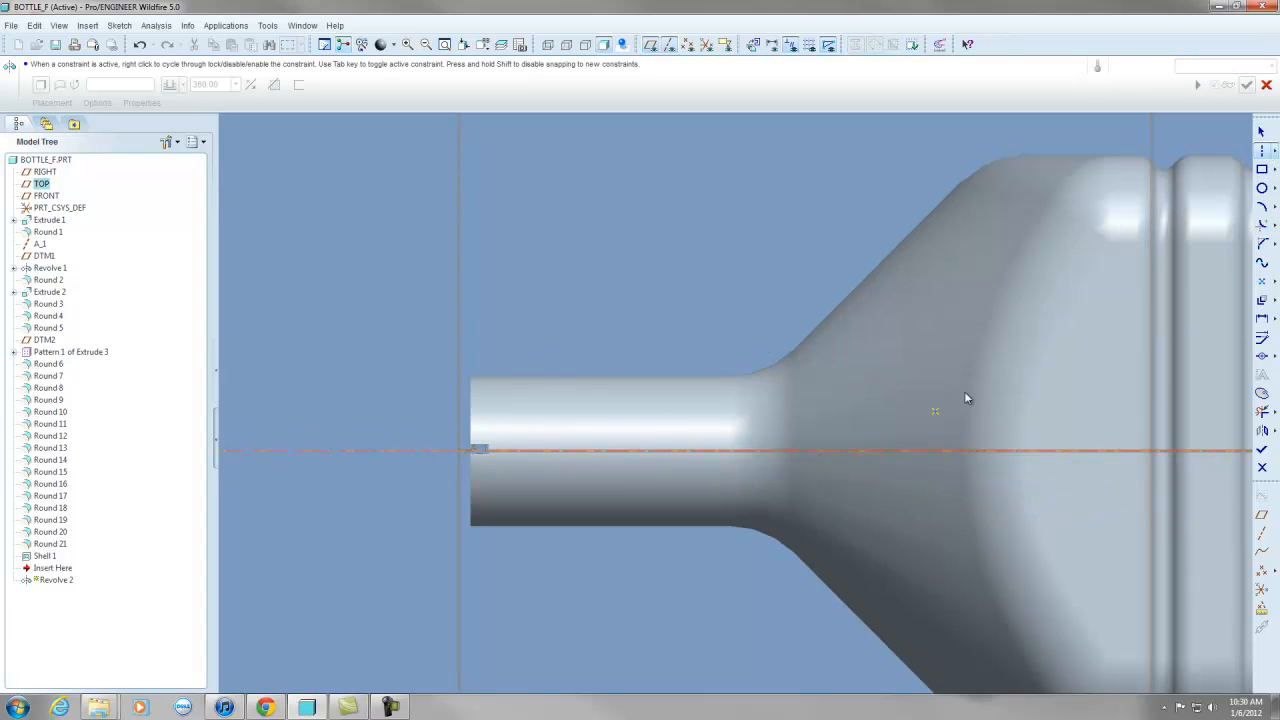
Add the neck's outer cylindrical surface and its end face as sketch references, removing the mistakenly picked vertex.
click(1275, 150)
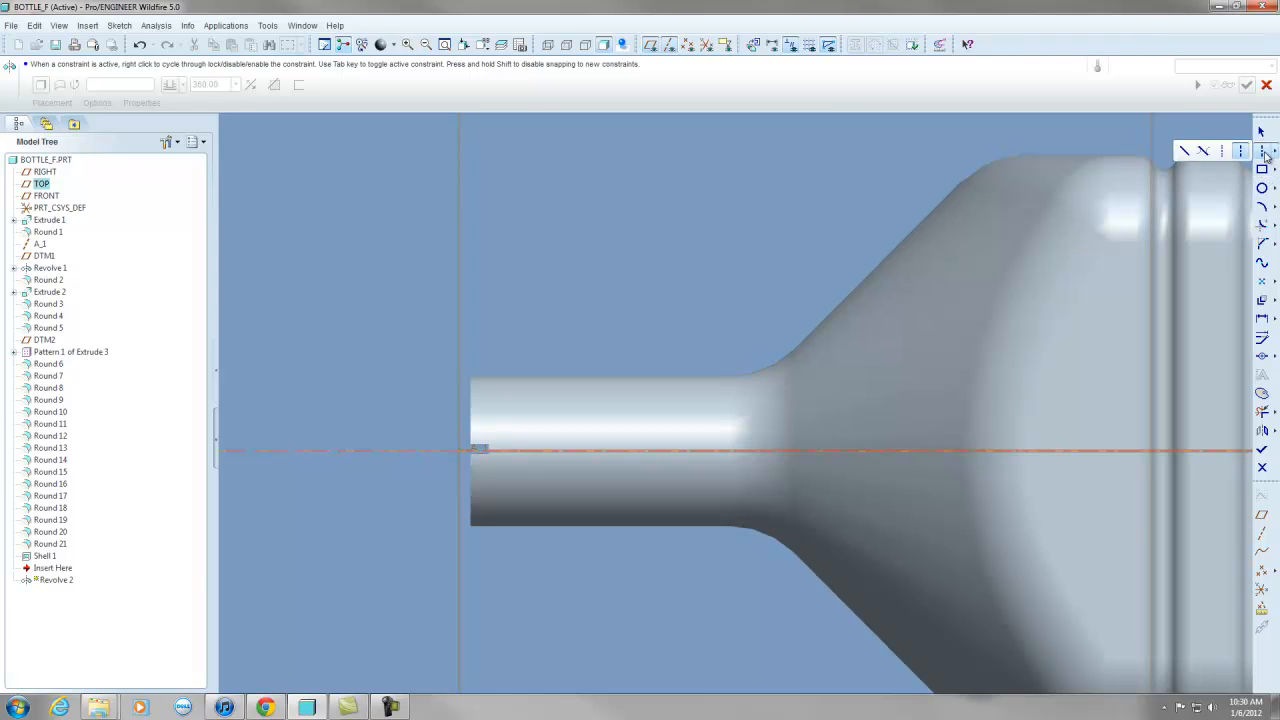
click(1184, 150)
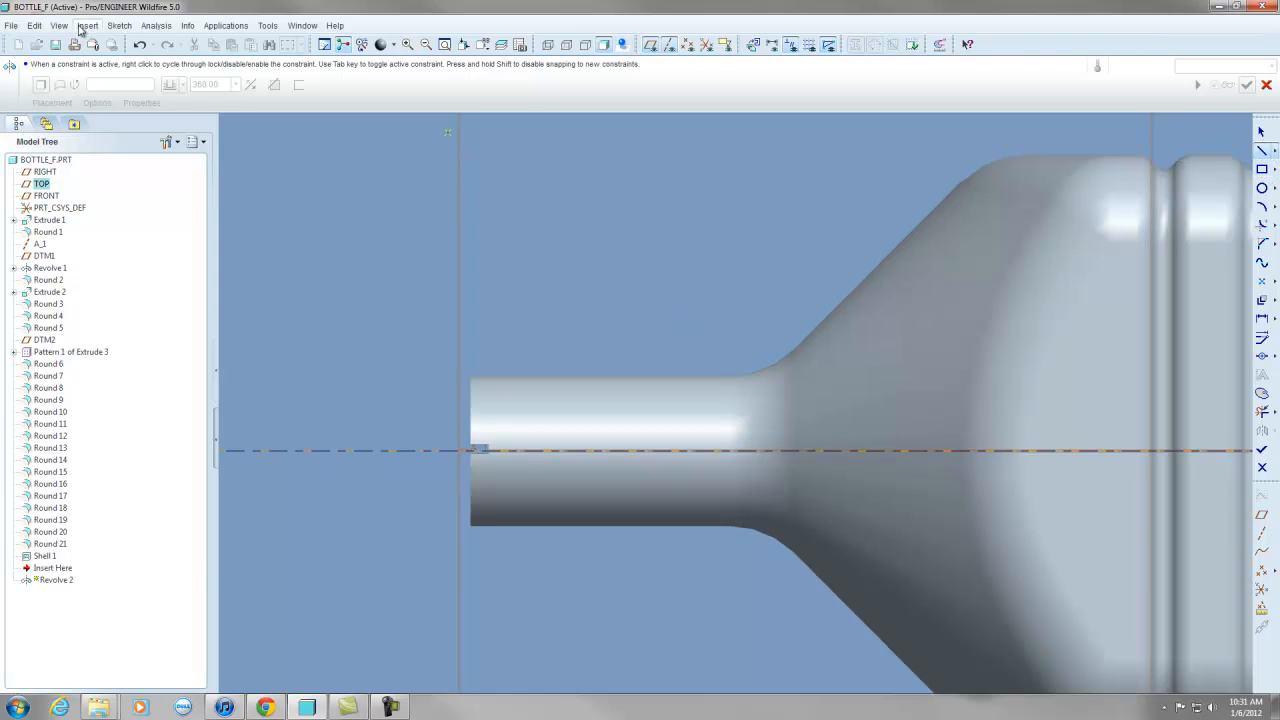
click(119, 25)
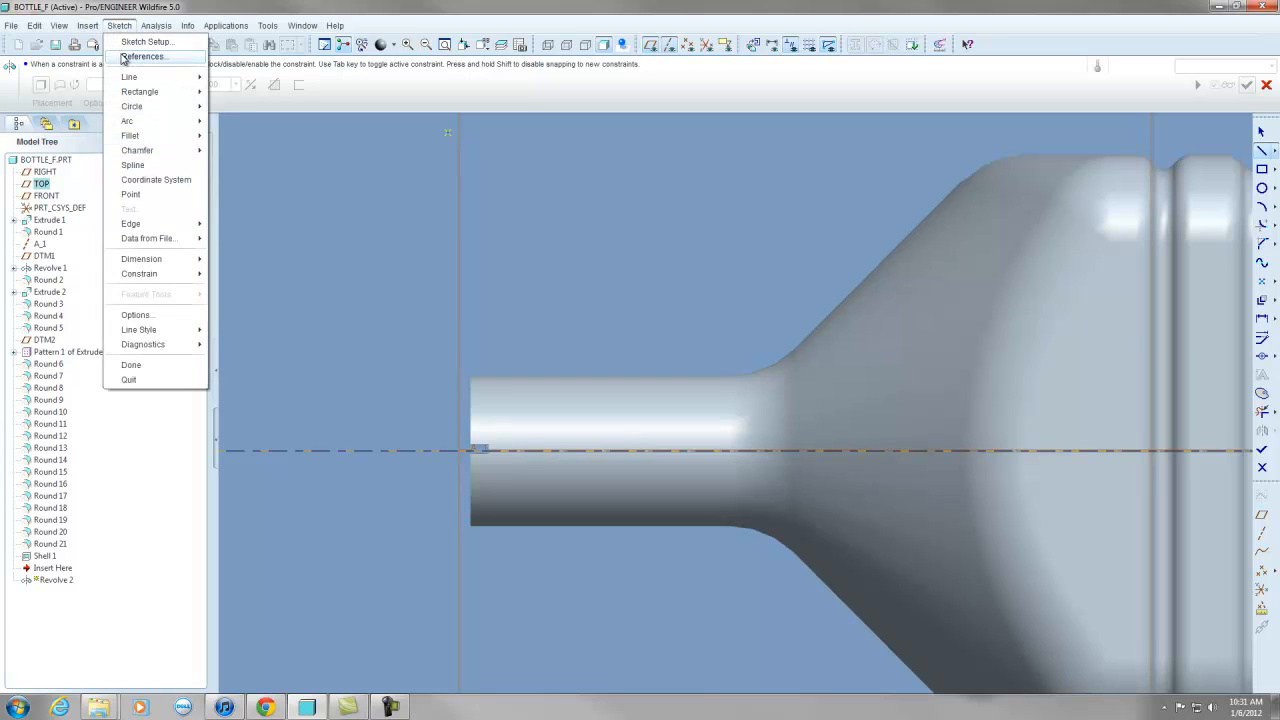
click(140, 56)
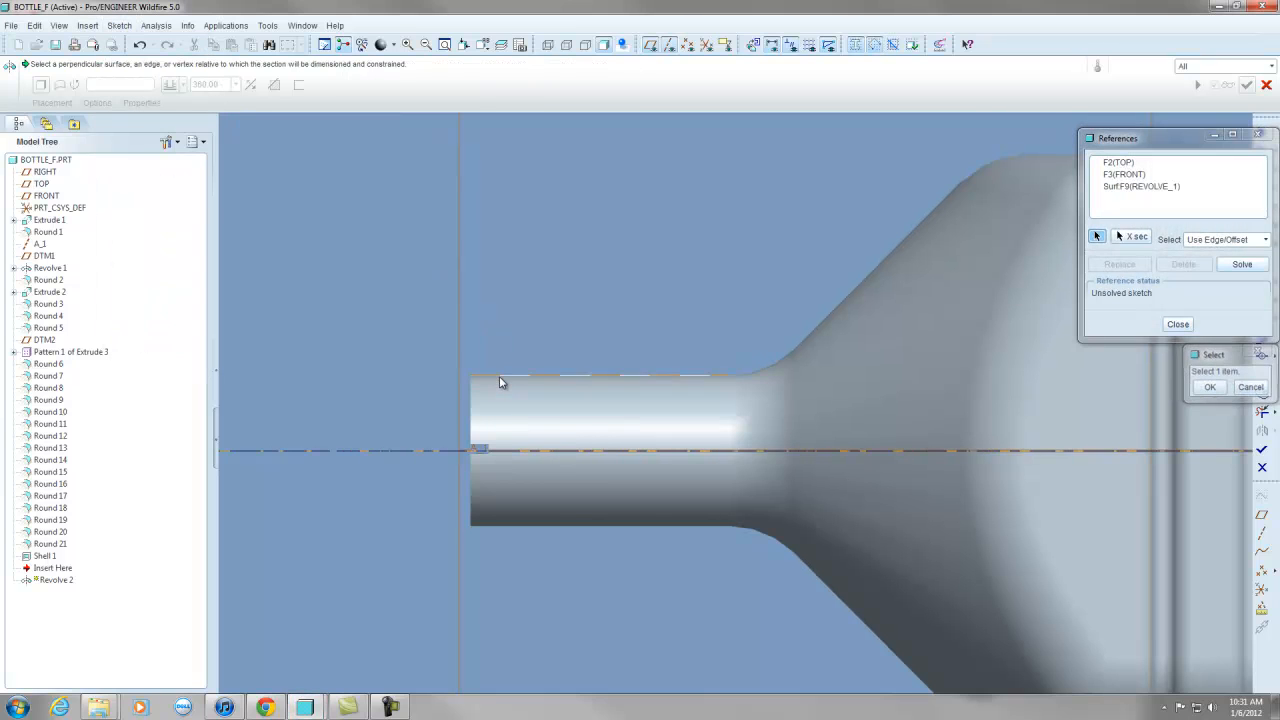
click(471, 395)
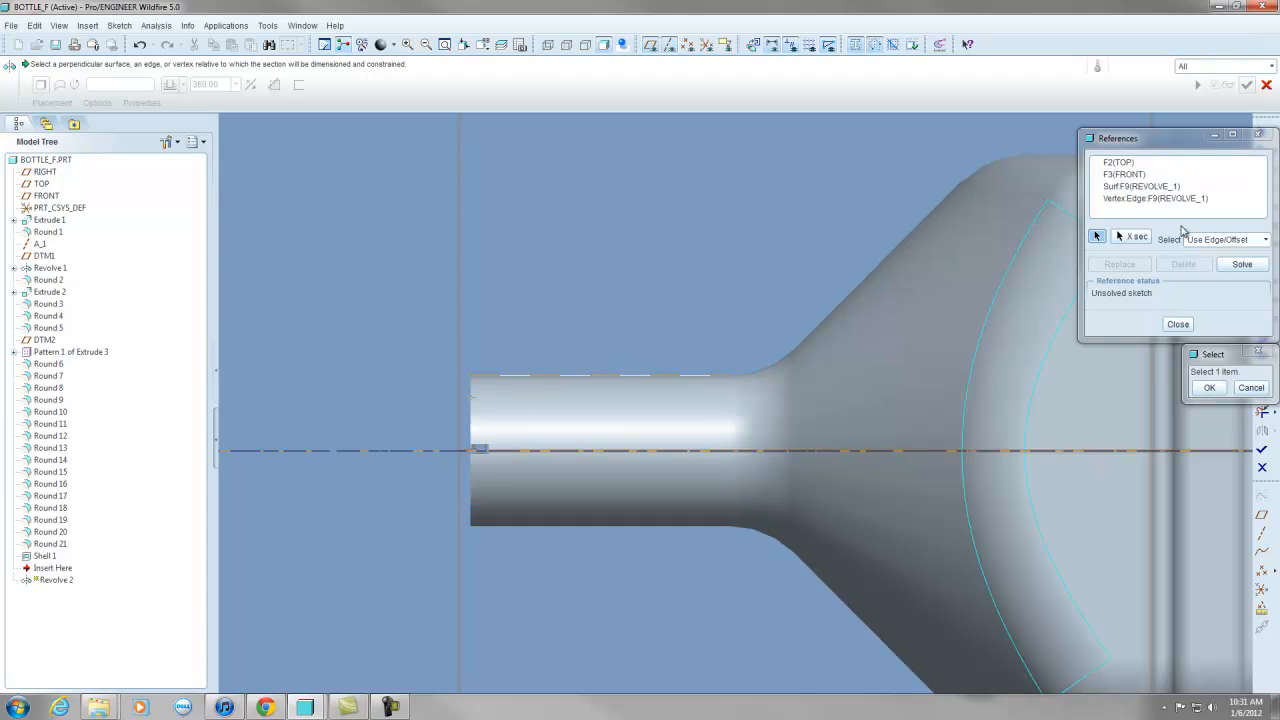
click(1155, 198)
click(1183, 264)
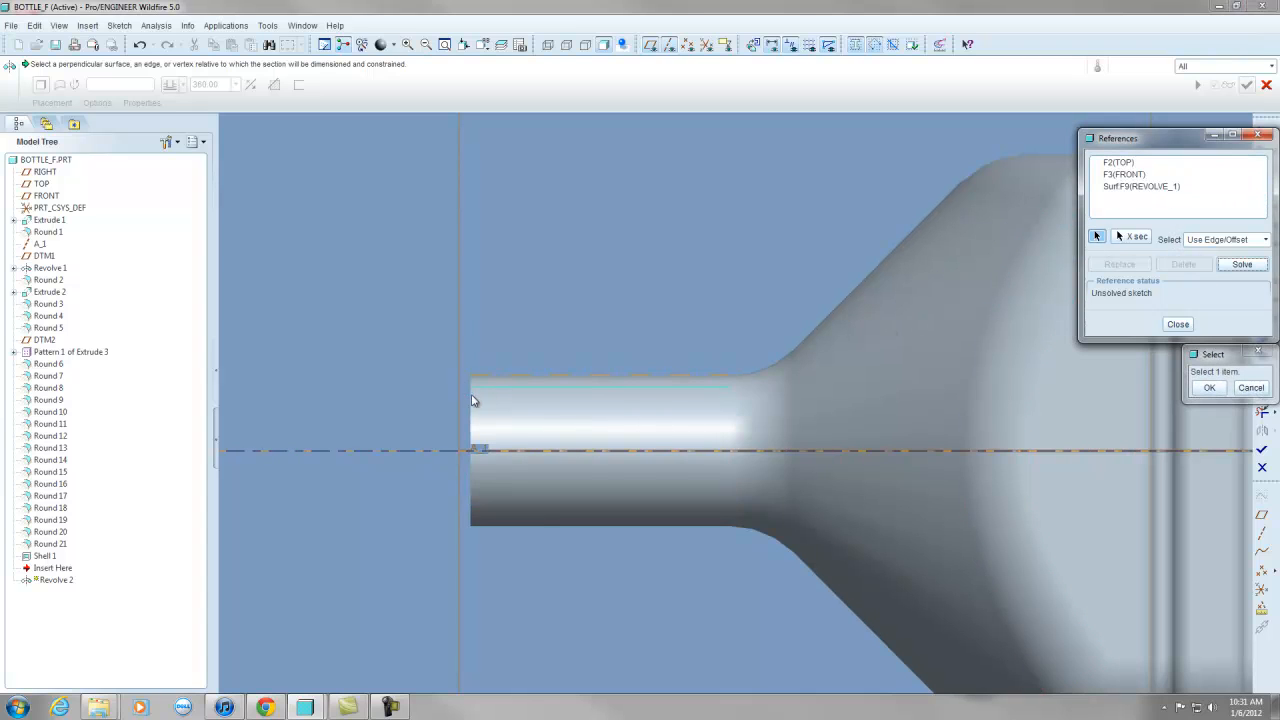
click(471, 434)
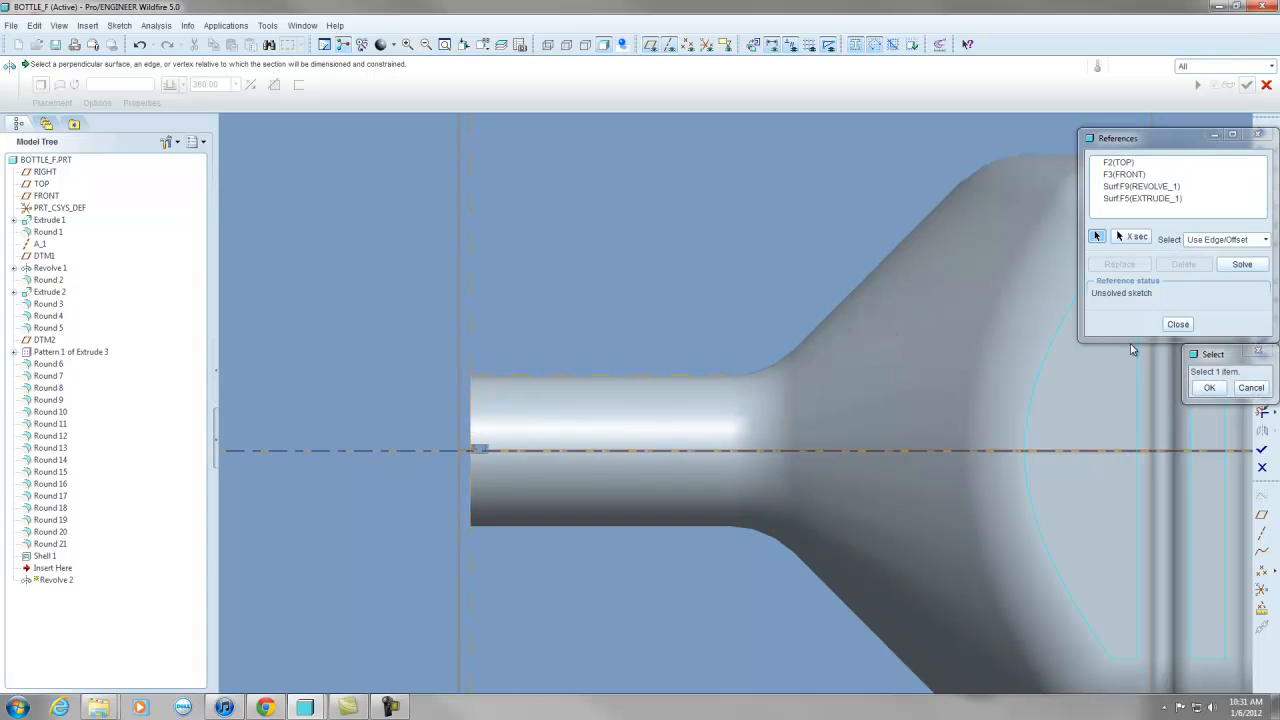
click(1178, 324)
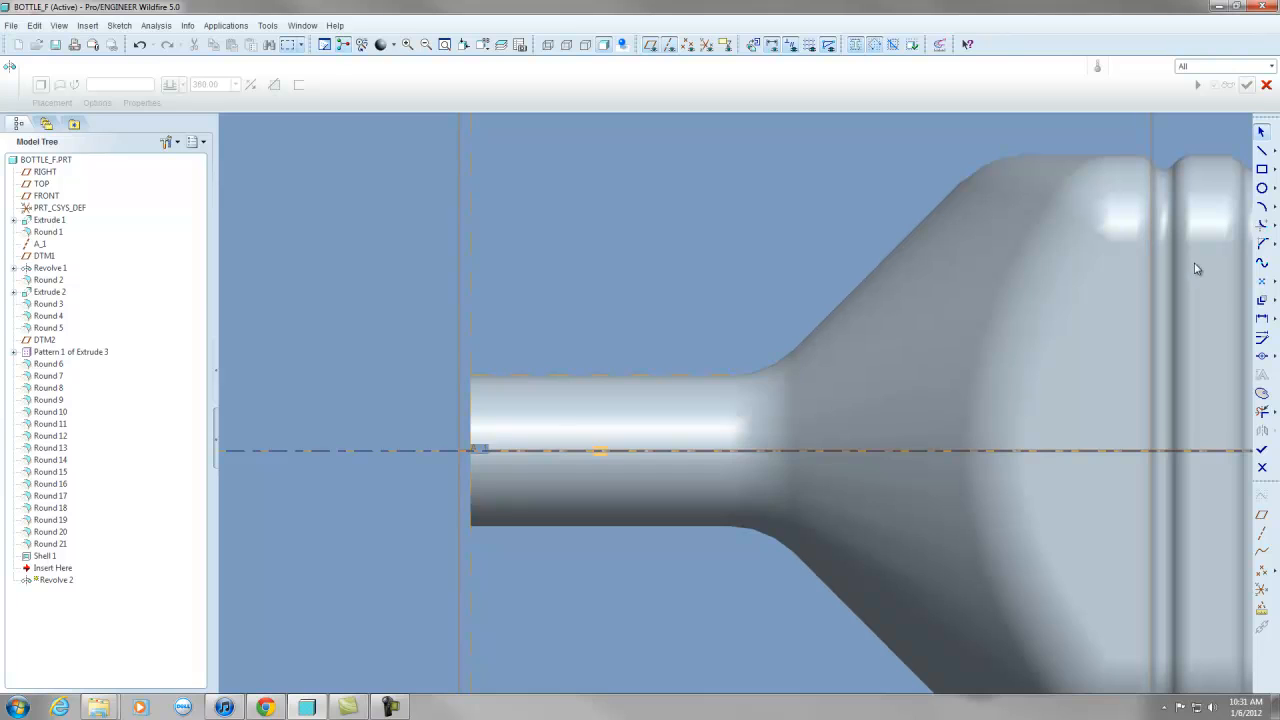
Sketch a stepped line chain rising from the neck's outer edge, across a narrow top, partway down and horizontally over to the shoulder.
click(1262, 152)
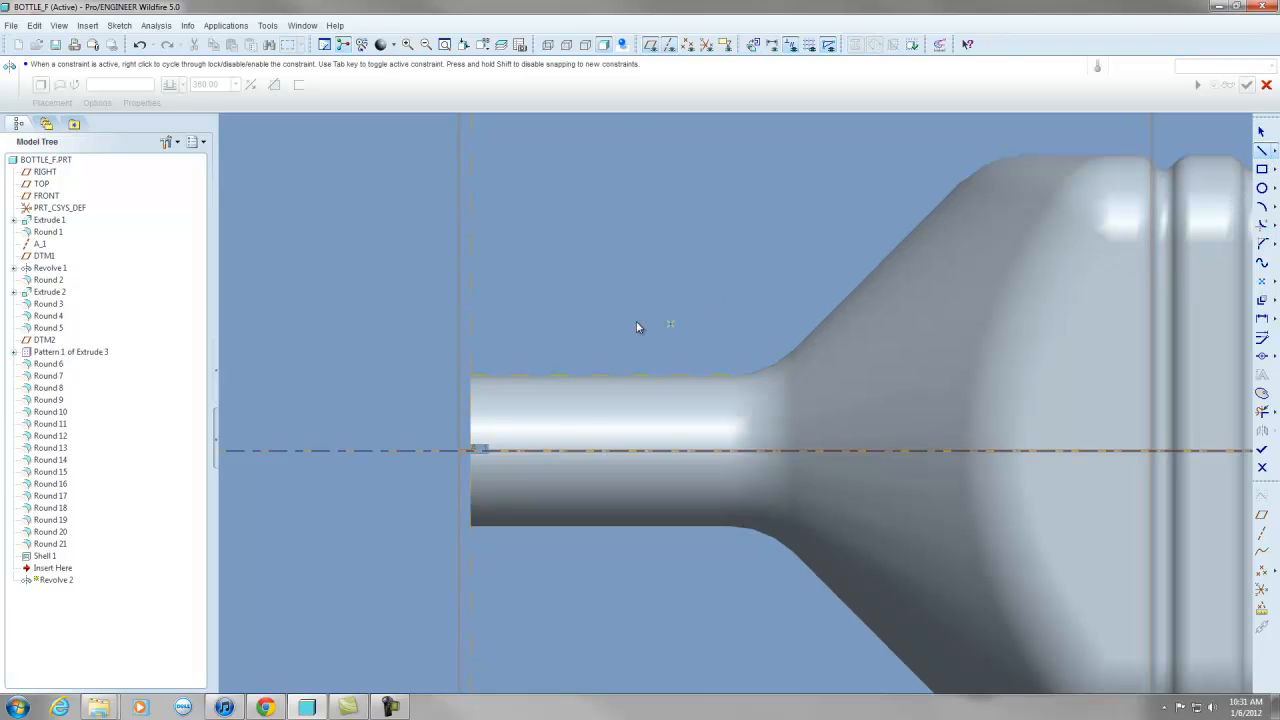
click(598, 374)
click(605, 294)
click(624, 294)
click(624, 340)
click(834, 346)
scroll(837, 363, down, 2)
middle_click(836, 363)
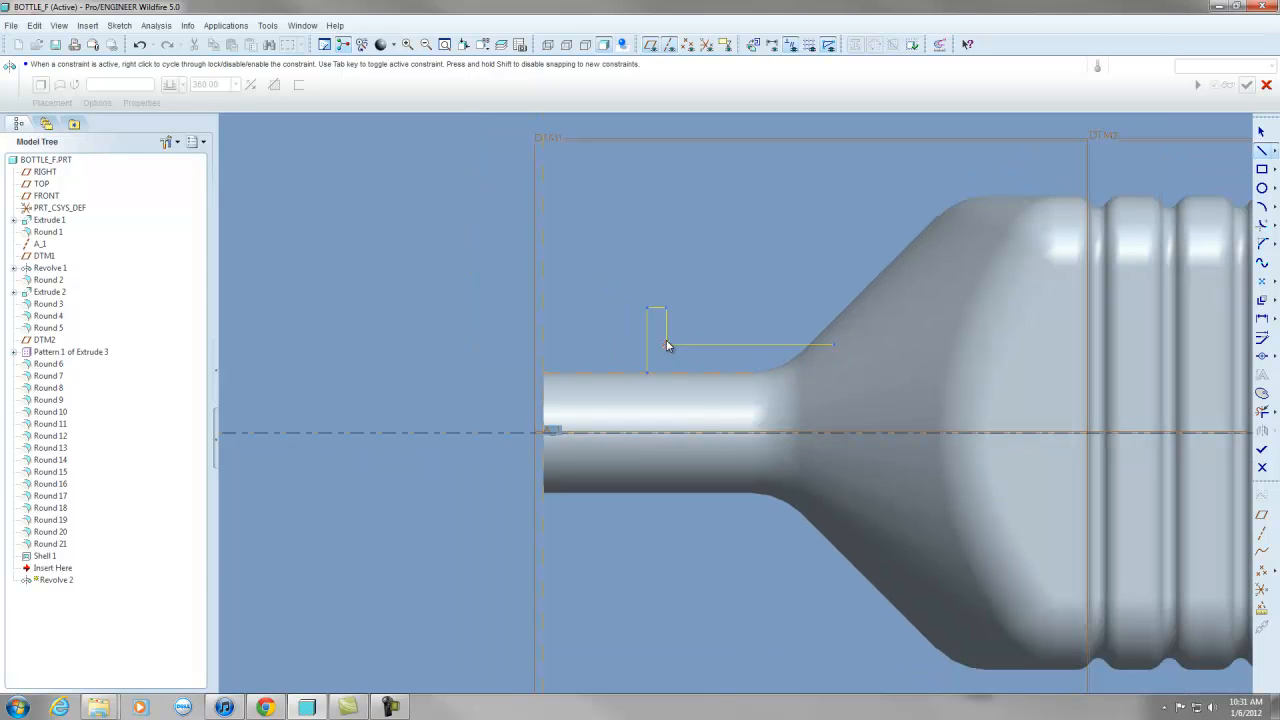
Sketch a small closed trapezoid sitting on the neck's outer edge, close to its open end.
scroll(766, 382, up, 1)
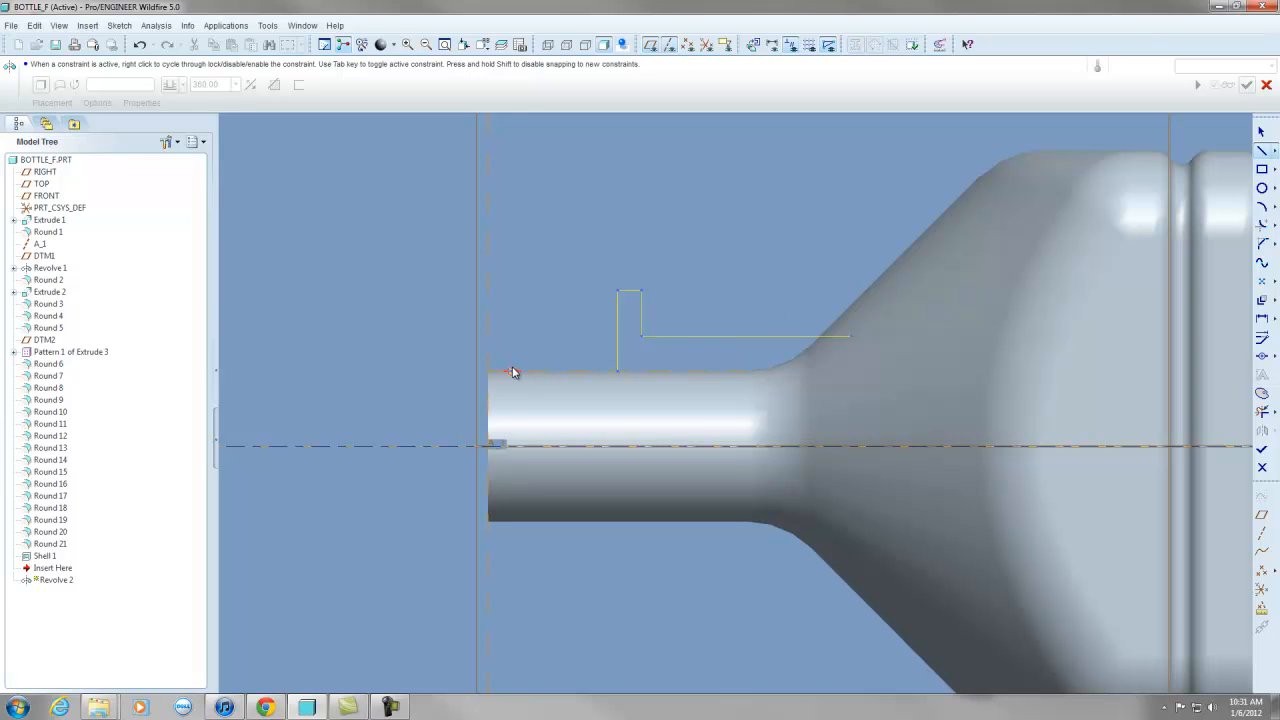
scroll(503, 374, up, 3)
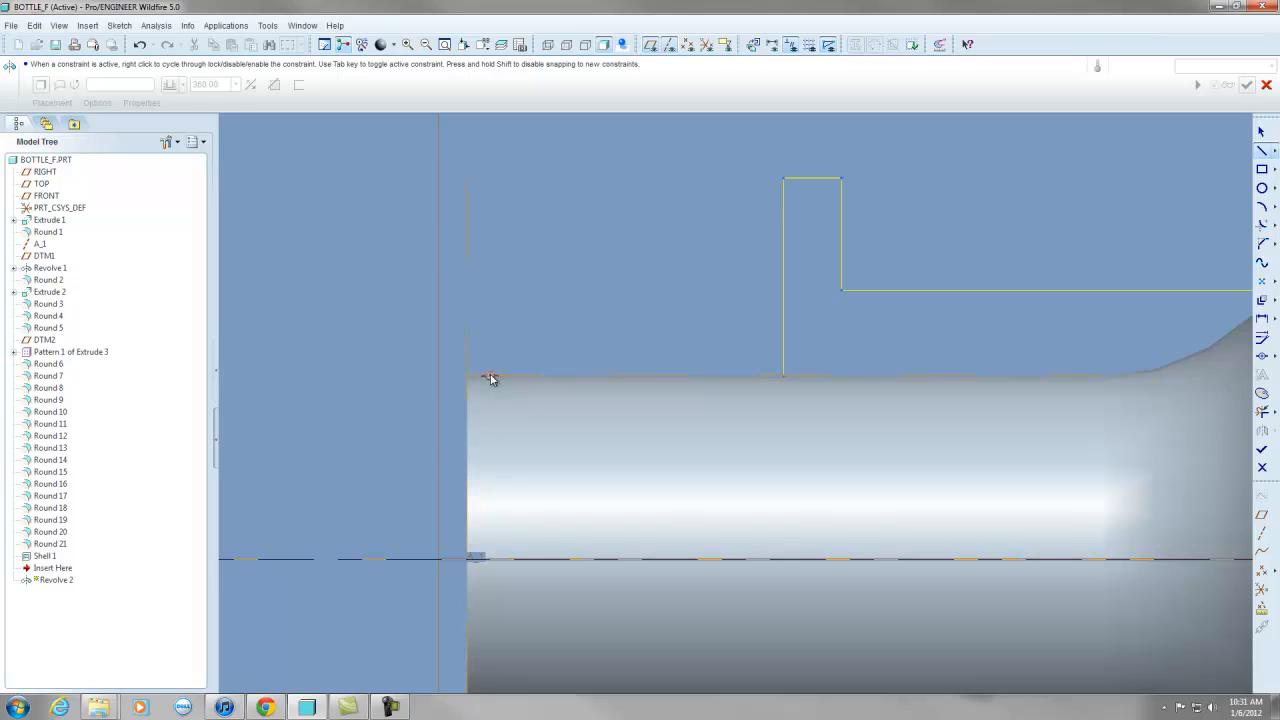
click(490, 376)
click(509, 338)
click(536, 337)
click(547, 376)
scroll(526, 380, down, 1)
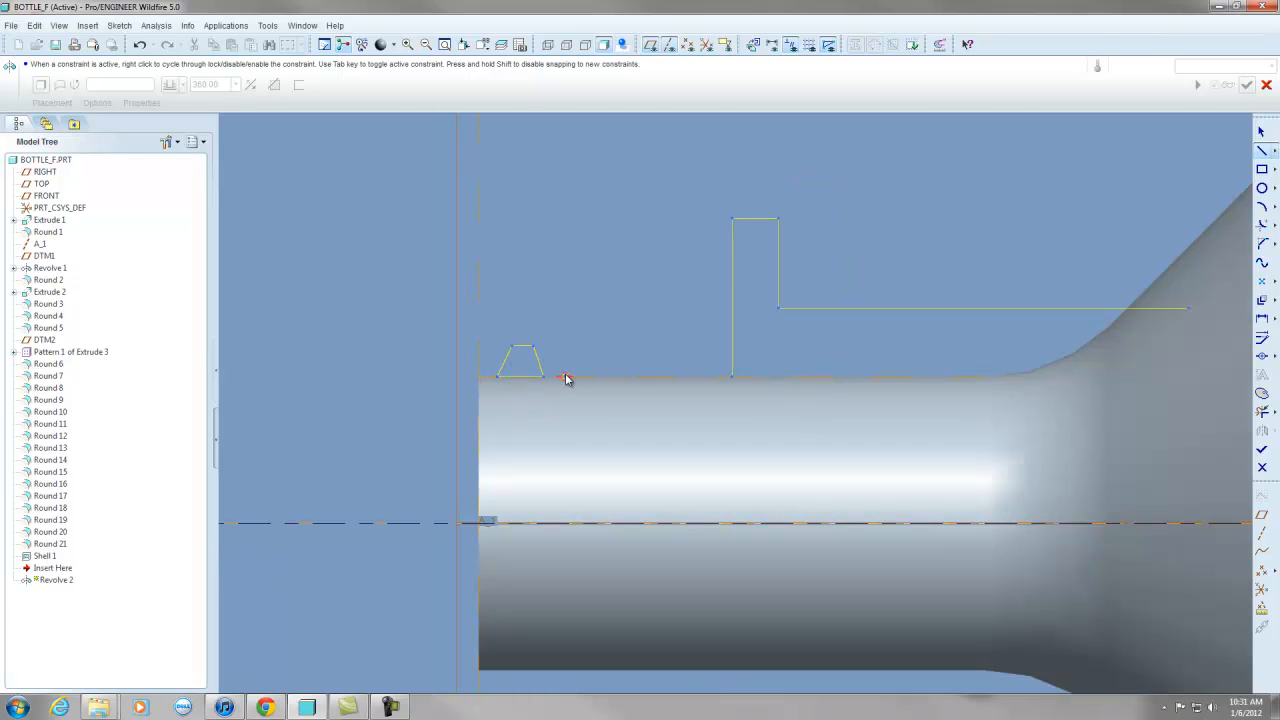
Sketch a second trapezoid of matching height on the neck edge, spaced just beyond the first one.
click(570, 377)
click(586, 346)
click(607, 346)
click(617, 377)
scroll(669, 387, down, 2)
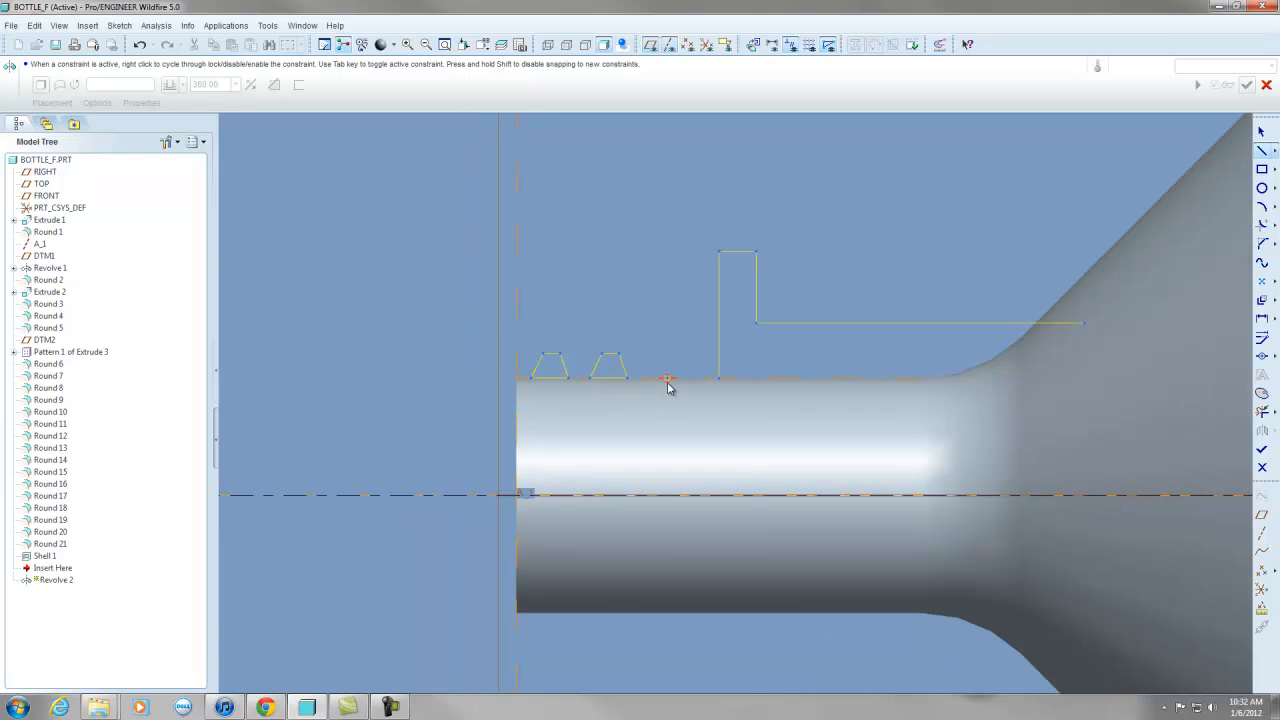
Sketch a third matching closed trapezoid on the neck edge, between the second one and the tall stepped profile.
scroll(634, 378, up, 4)
click(634, 376)
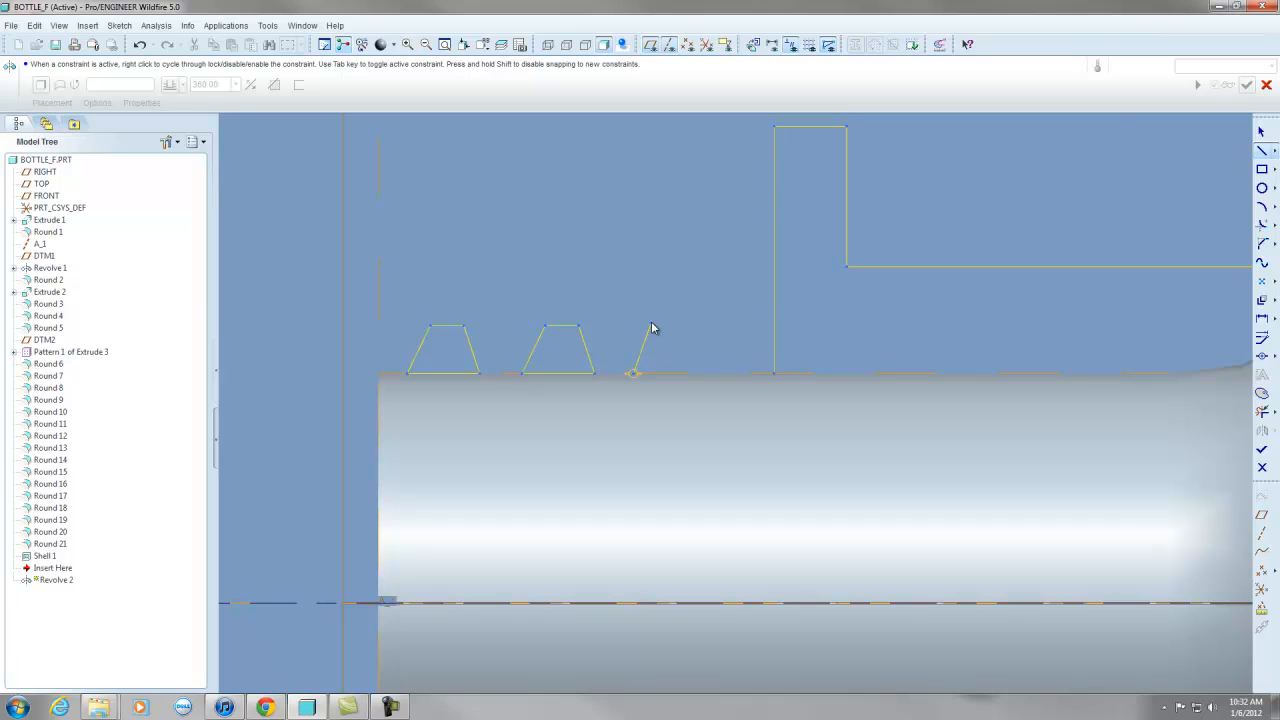
click(657, 326)
click(690, 326)
click(705, 374)
click(634, 374)
scroll(655, 358, up, 5)
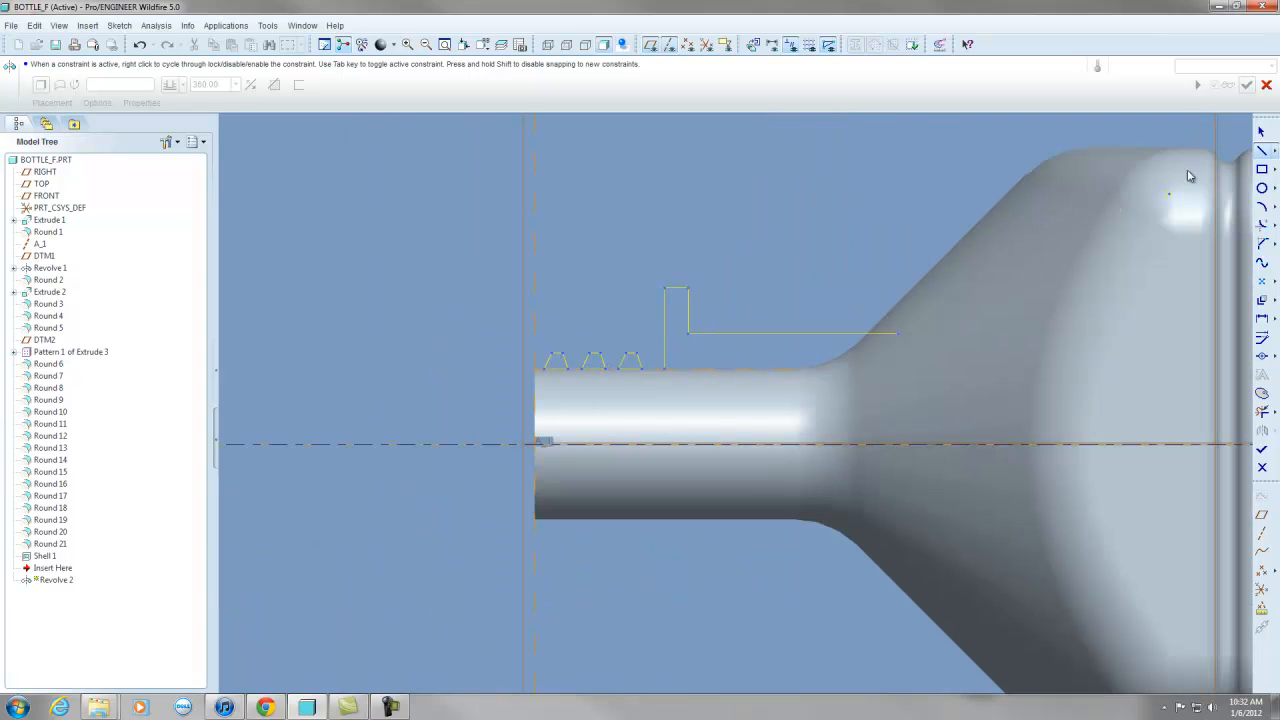
Delete the stepped profile's long horizontal line and the short vertical line that leads down to it.
click(1261, 131)
scroll(946, 219, down, 3)
click(612, 389)
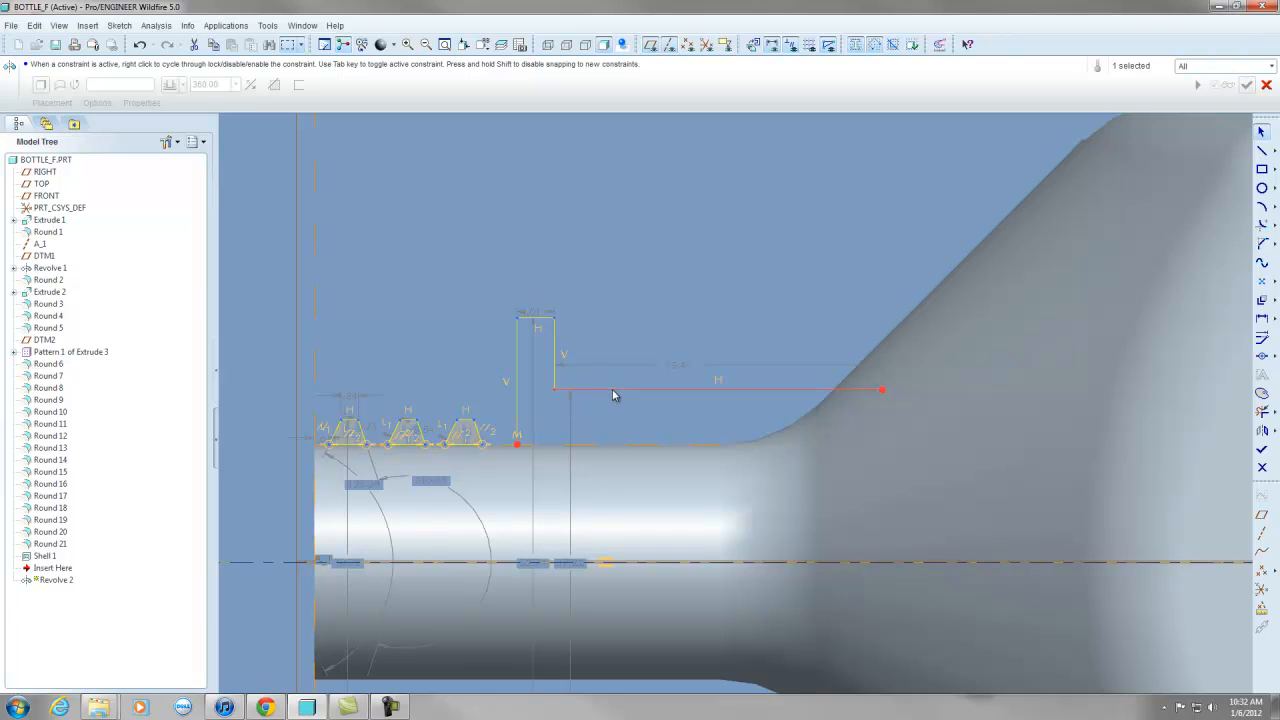
key(Delete)
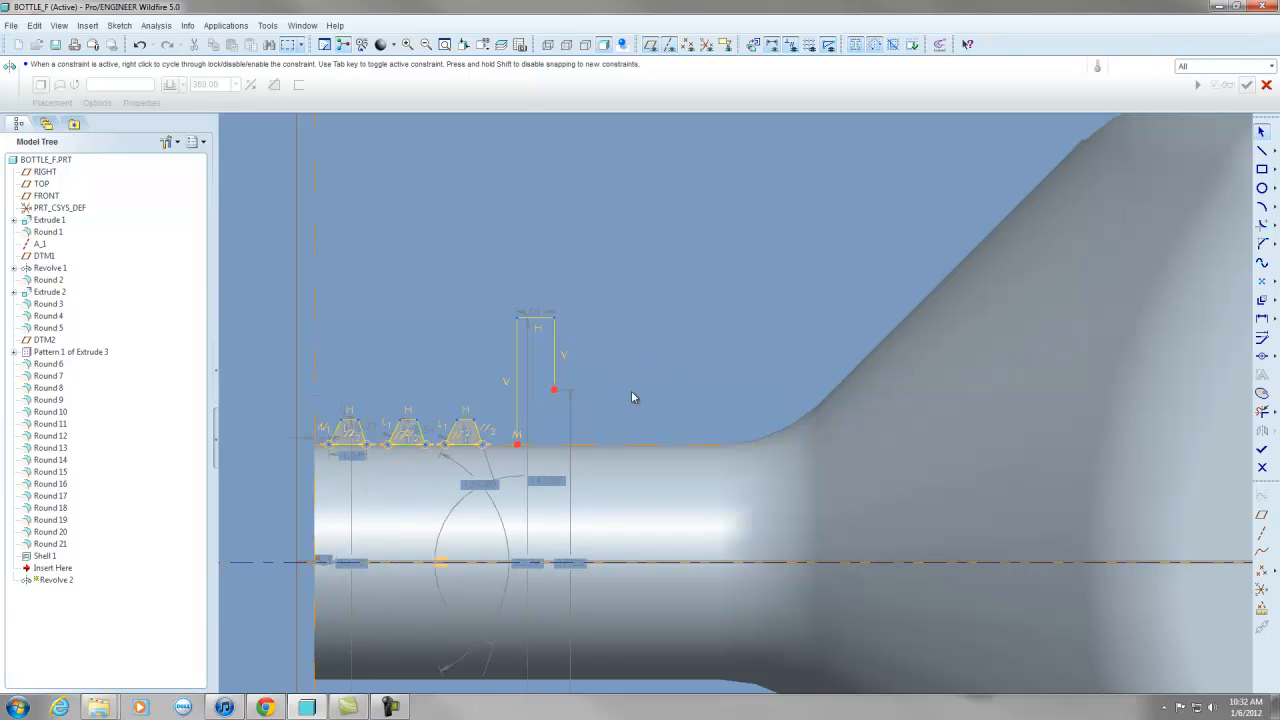
click(555, 360)
key(Delete)
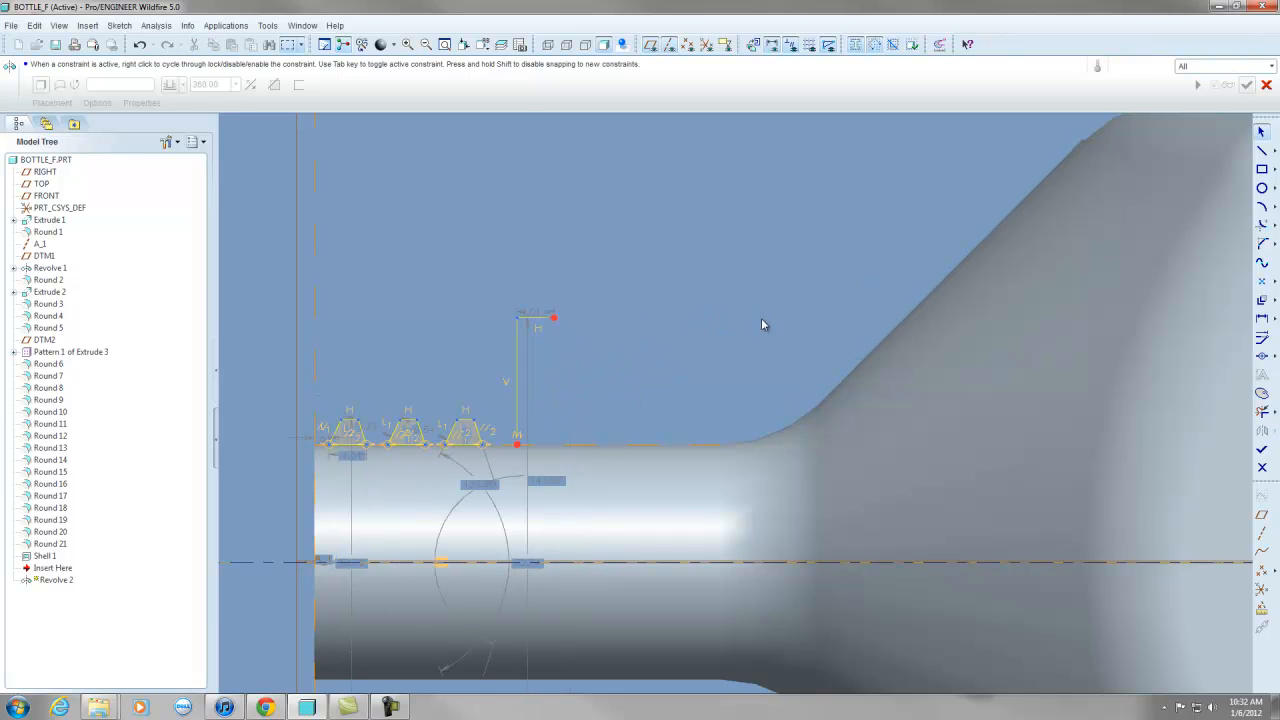
Close the tall collar profile into a rectangle with lines down to the neck edge and back along it.
click(1262, 150)
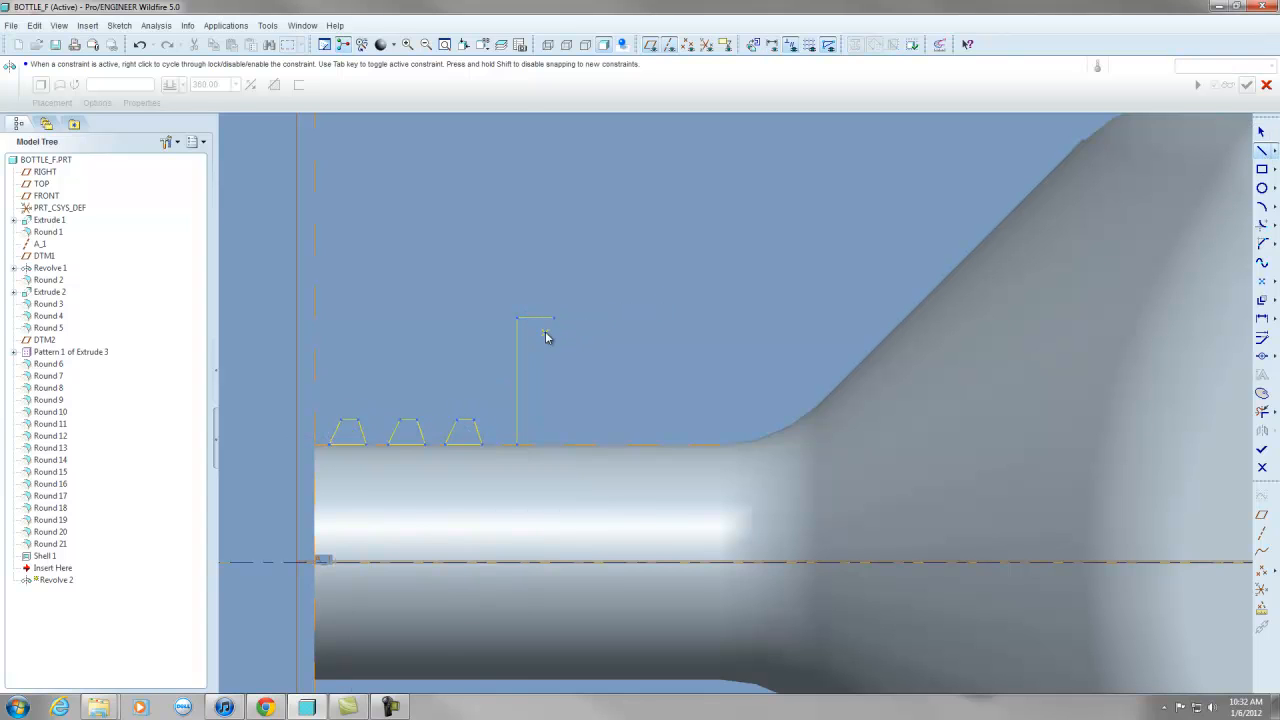
click(555, 320)
click(1261, 131)
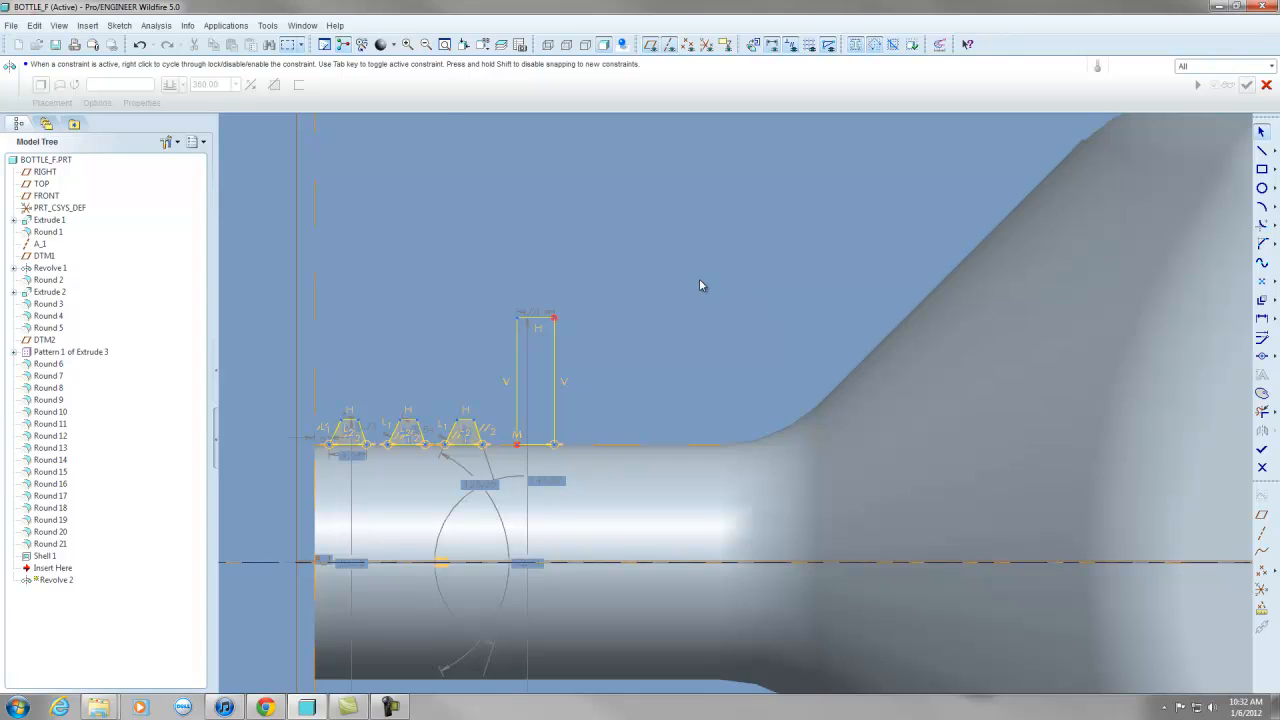
scroll(699, 278, down, 3)
scroll(630, 292, up, 2)
Draw a horizontal line from the collar rectangle's shoulder-side edge across into the bottle's shoulder.
click(1262, 150)
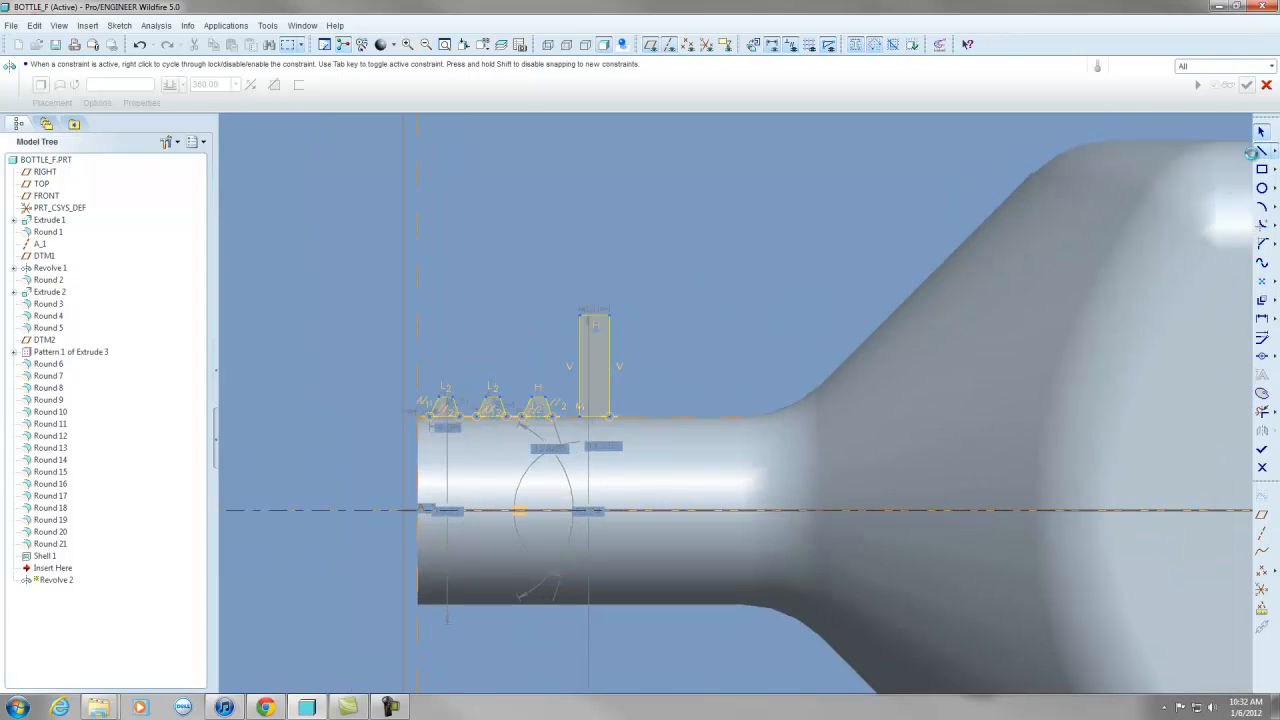
click(610, 385)
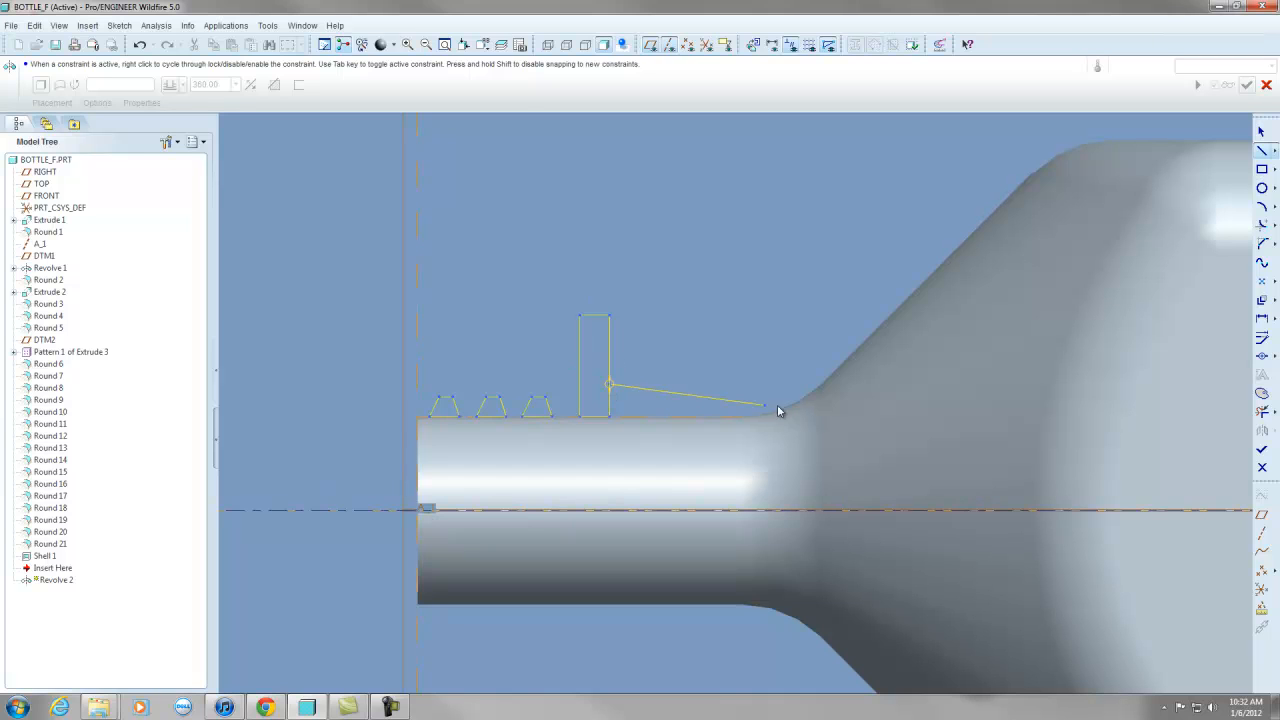
click(870, 383)
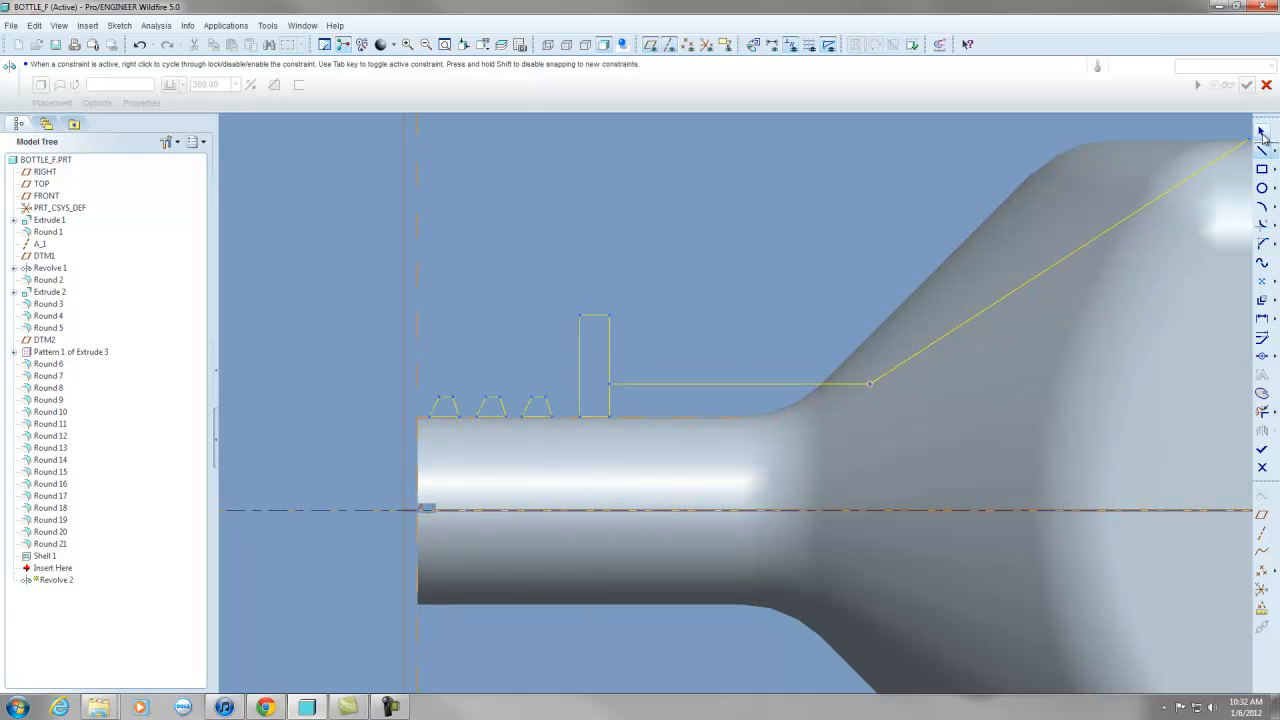
click(1262, 132)
click(909, 192)
Set the diameter at the first trapezoid's top edge to 30.
scroll(557, 435, up, 1)
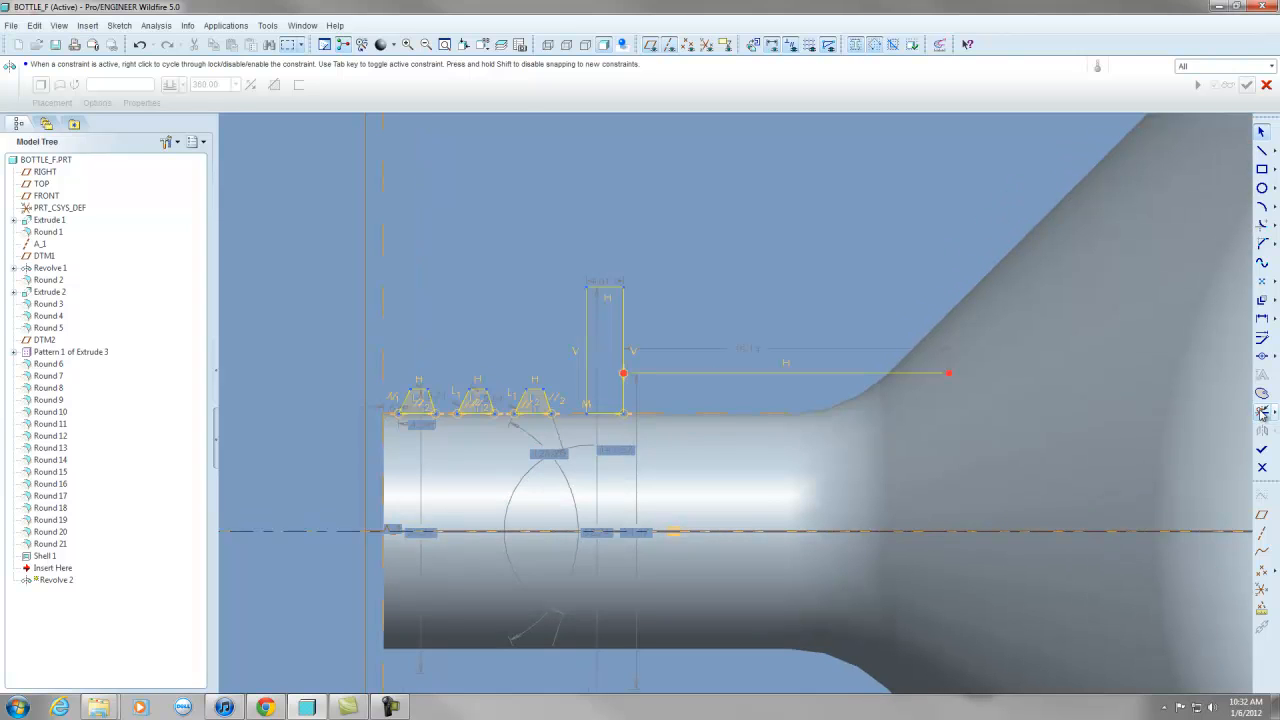
scroll(395, 432, up, 3)
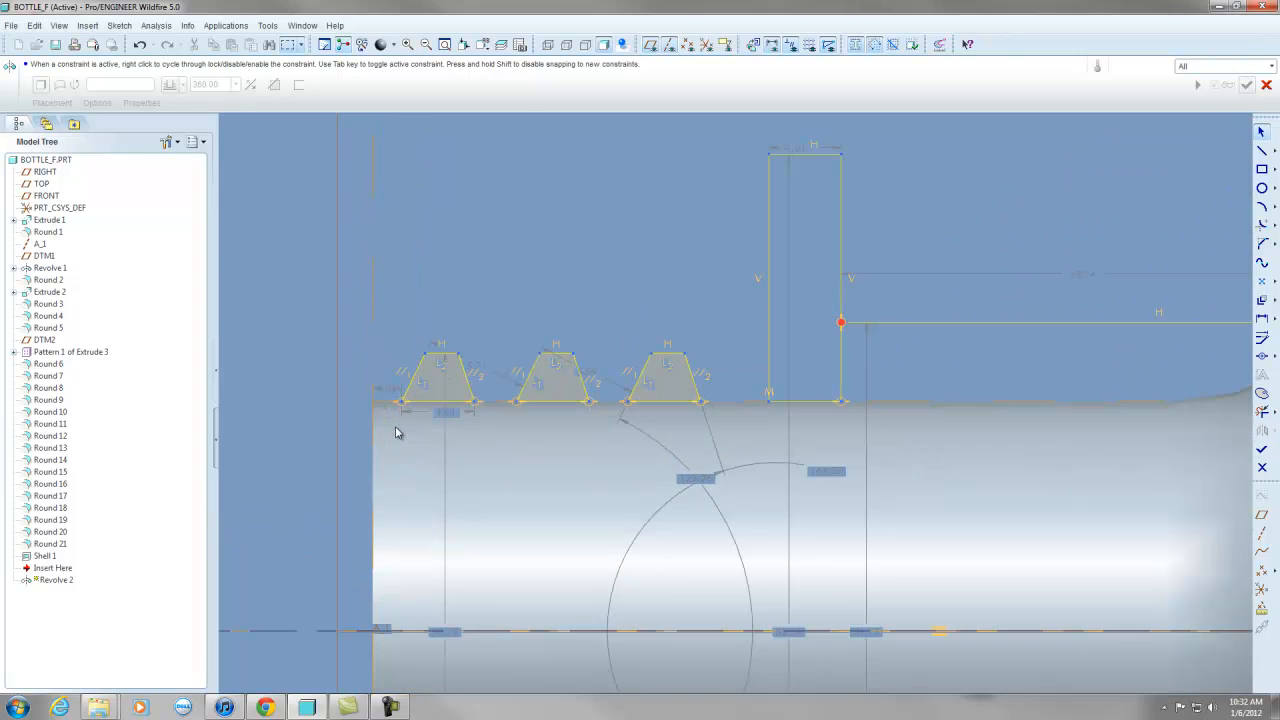
scroll(520, 358, down, 1)
double_click(458, 574)
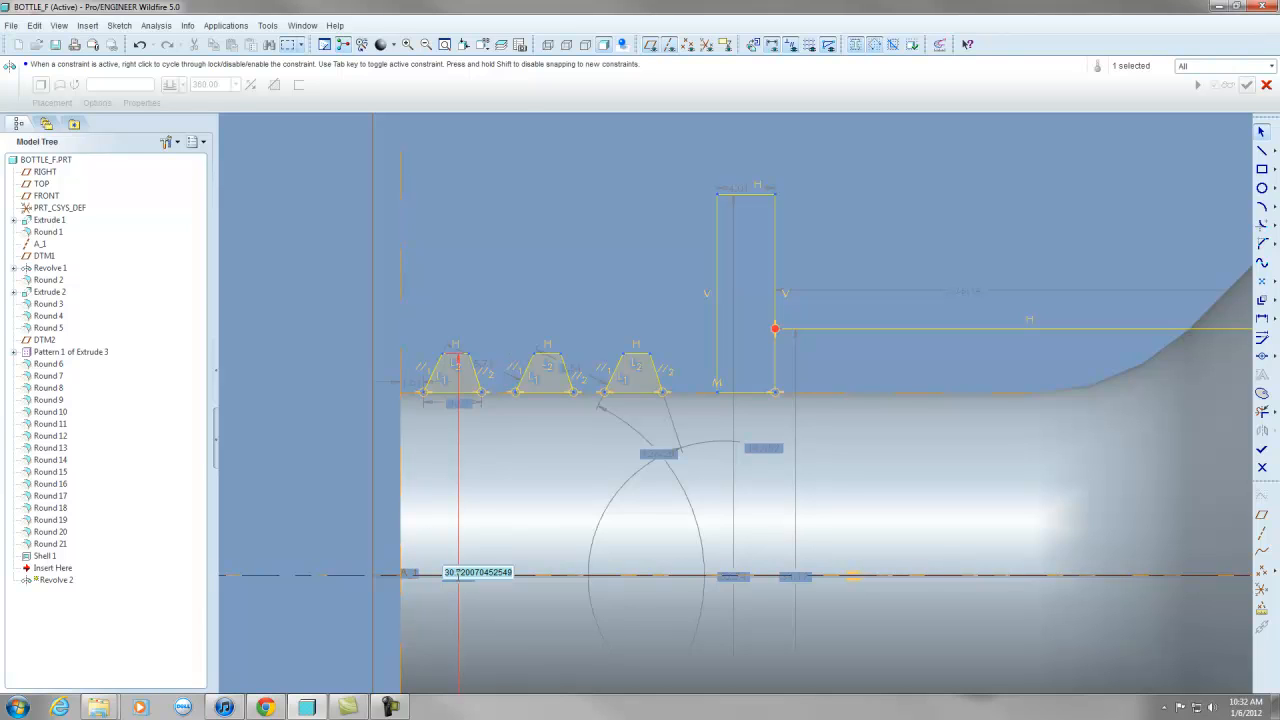
text(30)
key(Return)
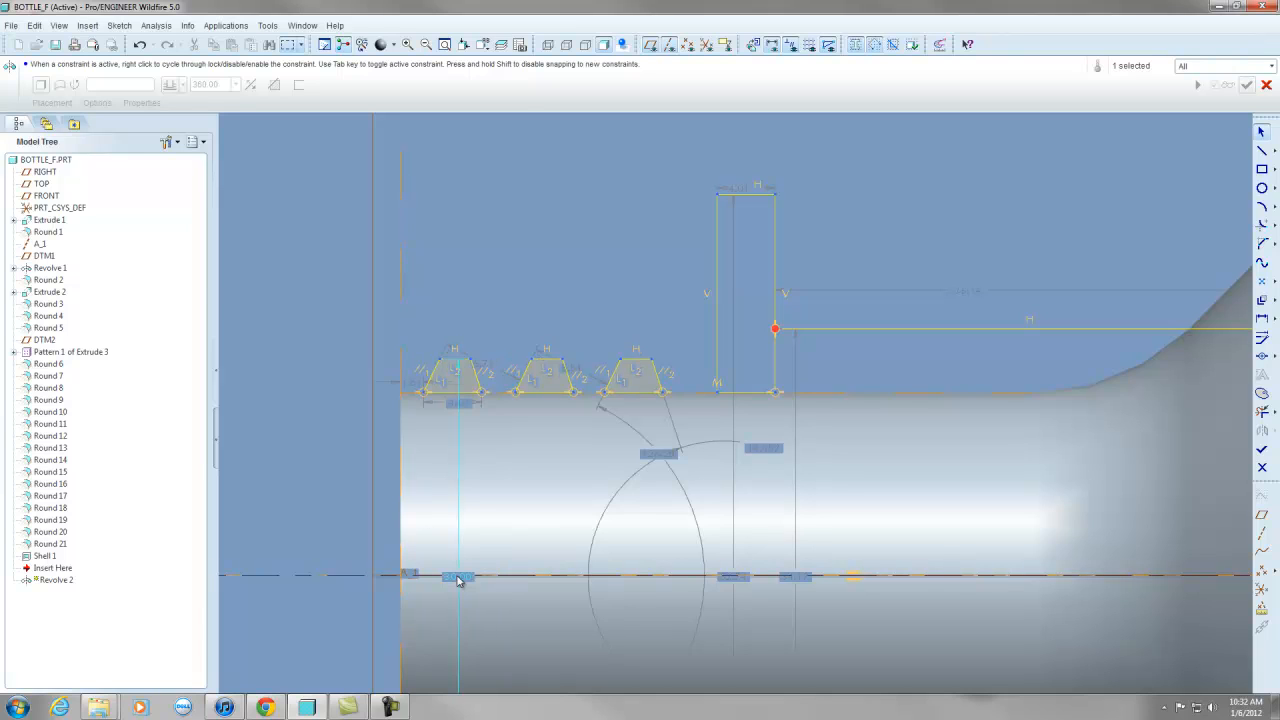
Dimension the angle between the first trapezoid's base and its flank nearest the neck opening, and set it to 60 degrees.
scroll(436, 437, up, 2)
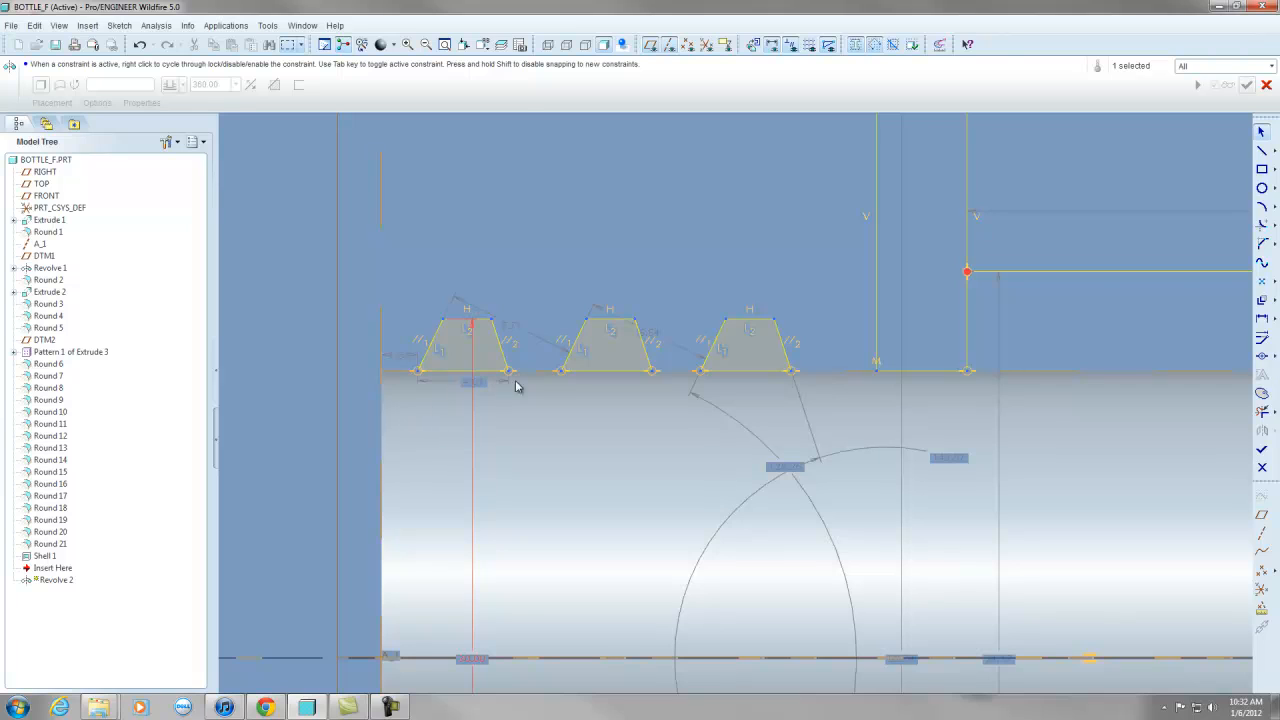
click(1262, 320)
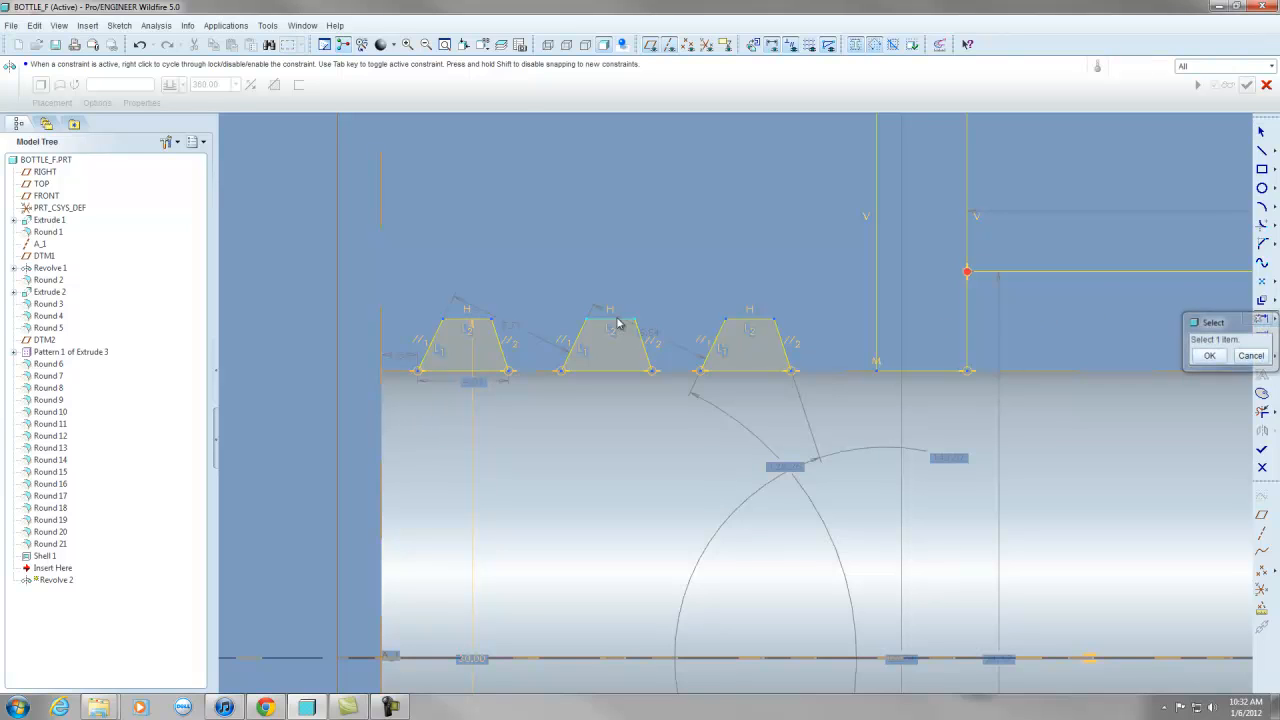
click(456, 376)
middle_click(460, 352)
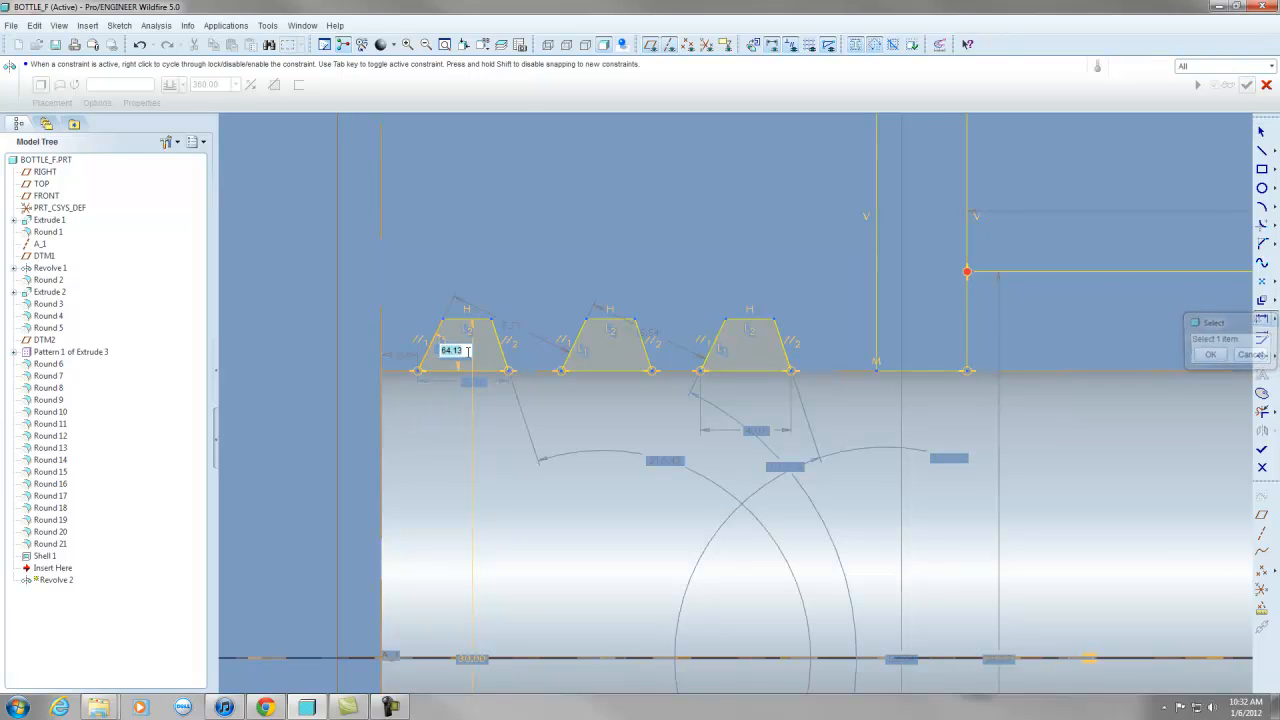
text(60)
key(Return)
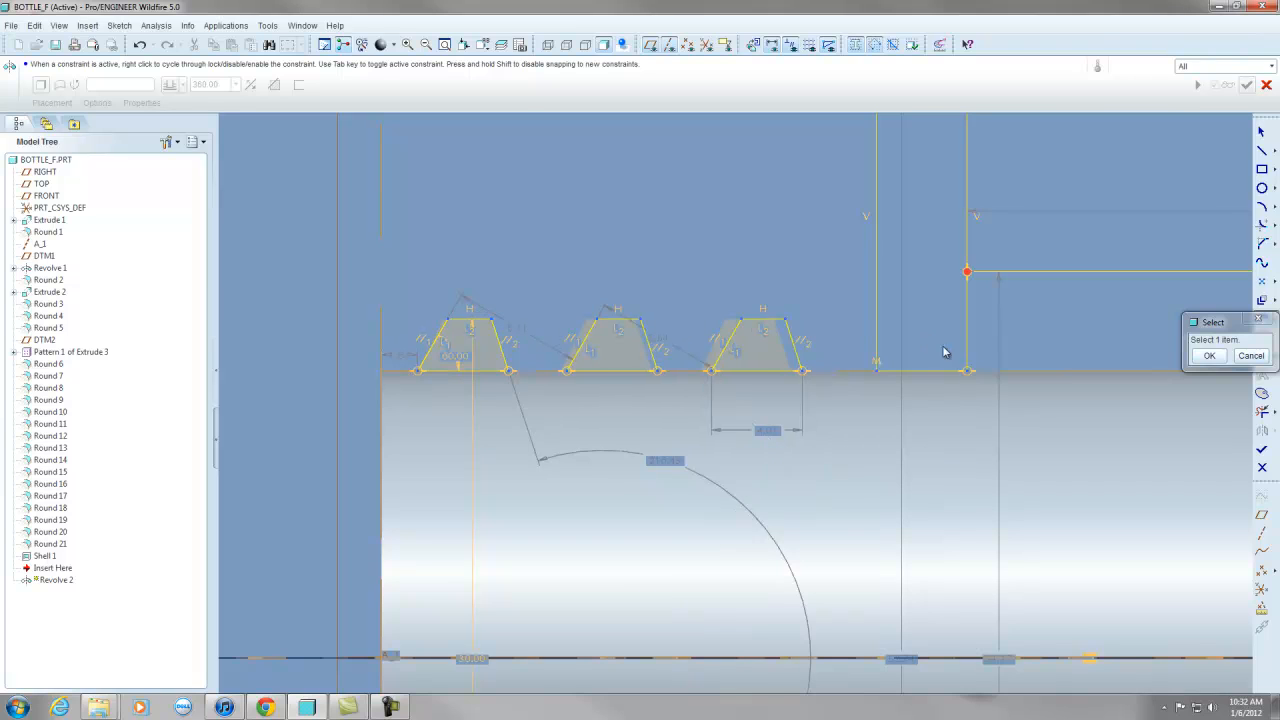
Dimension the angle between the first trapezoid's base and its shoulder-side flank, and set it to 60 degrees.
click(499, 339)
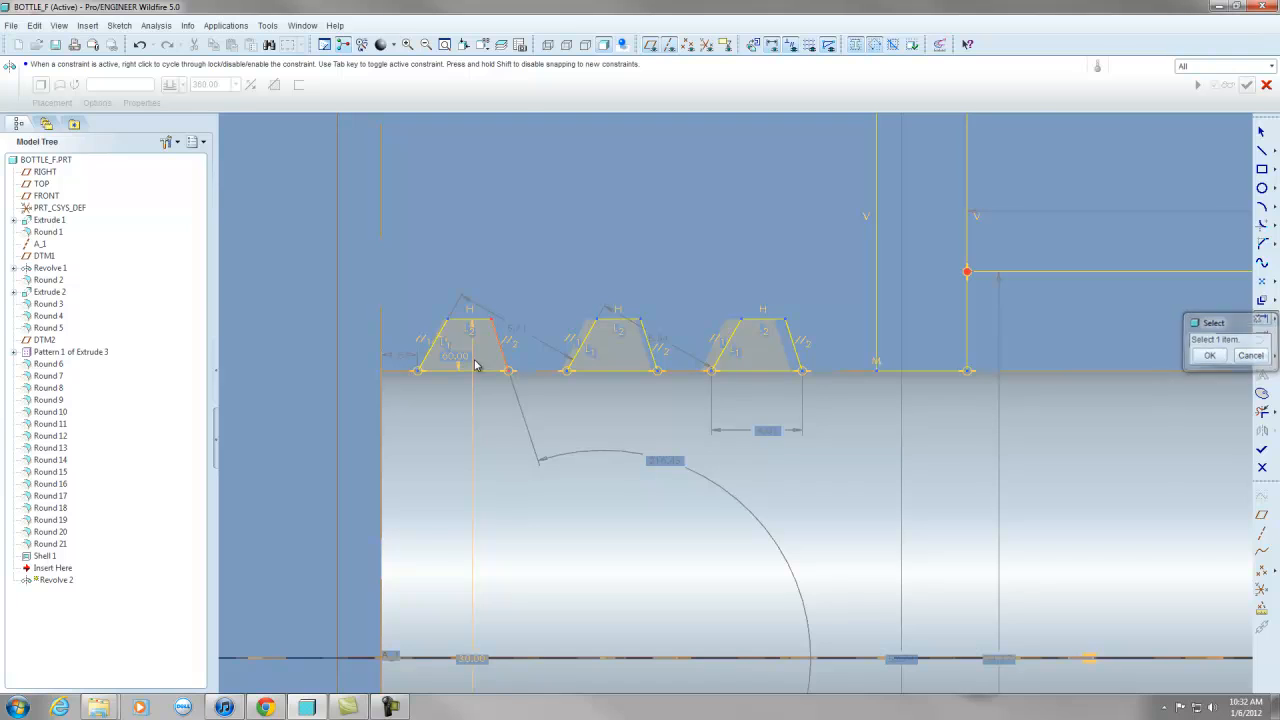
click(476, 370)
middle_click(481, 349)
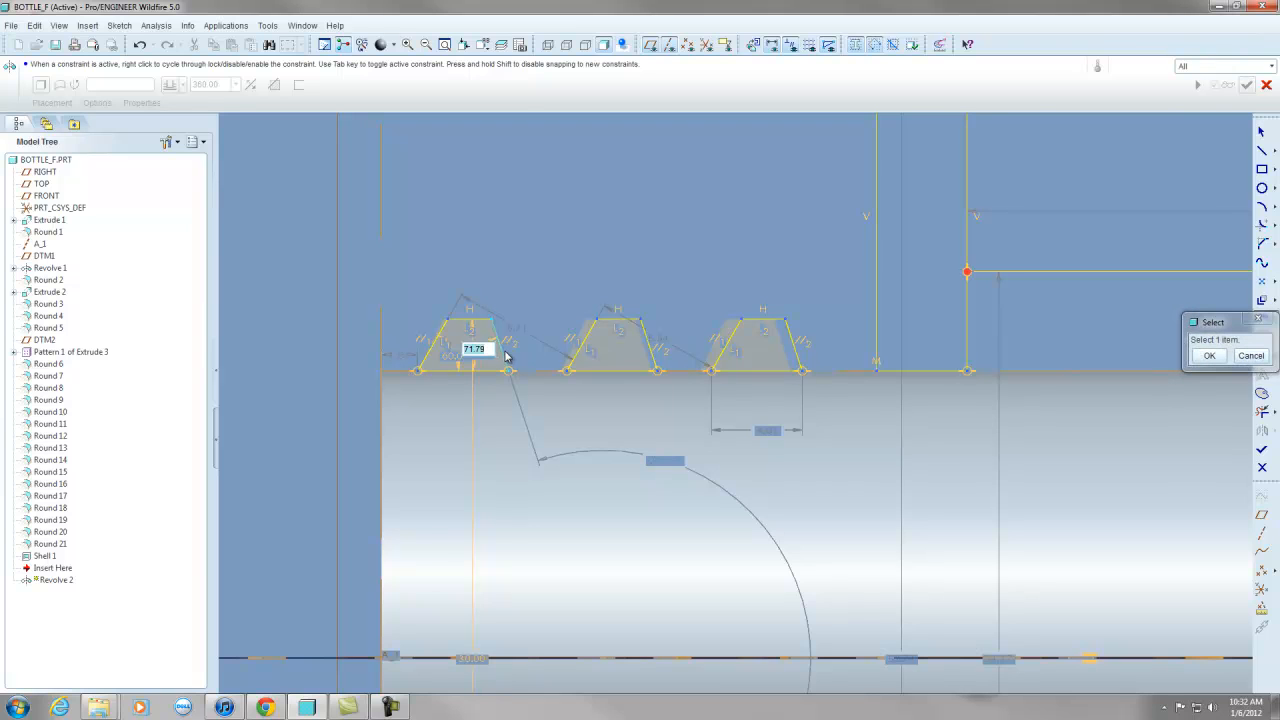
text(60)
key(Return)
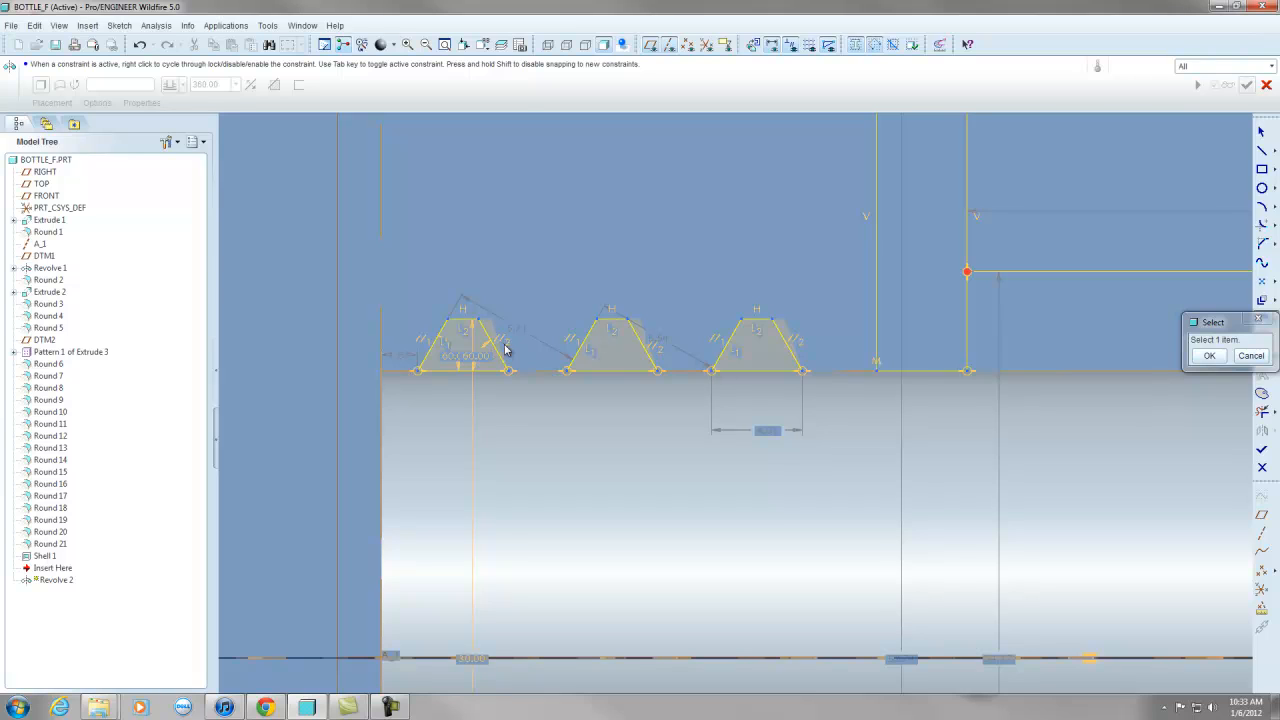
click(1209, 355)
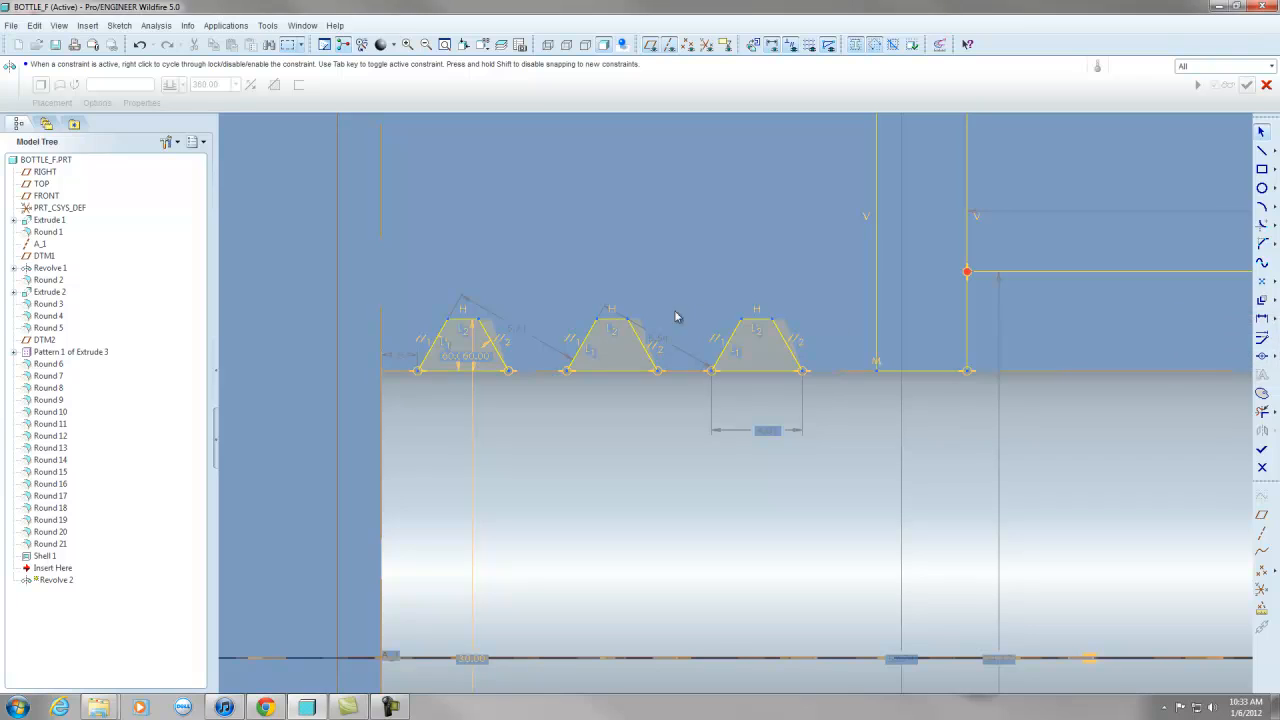
Set the distance from the neck's end face to the first trapezoid to 1.5.
double_click(396, 356)
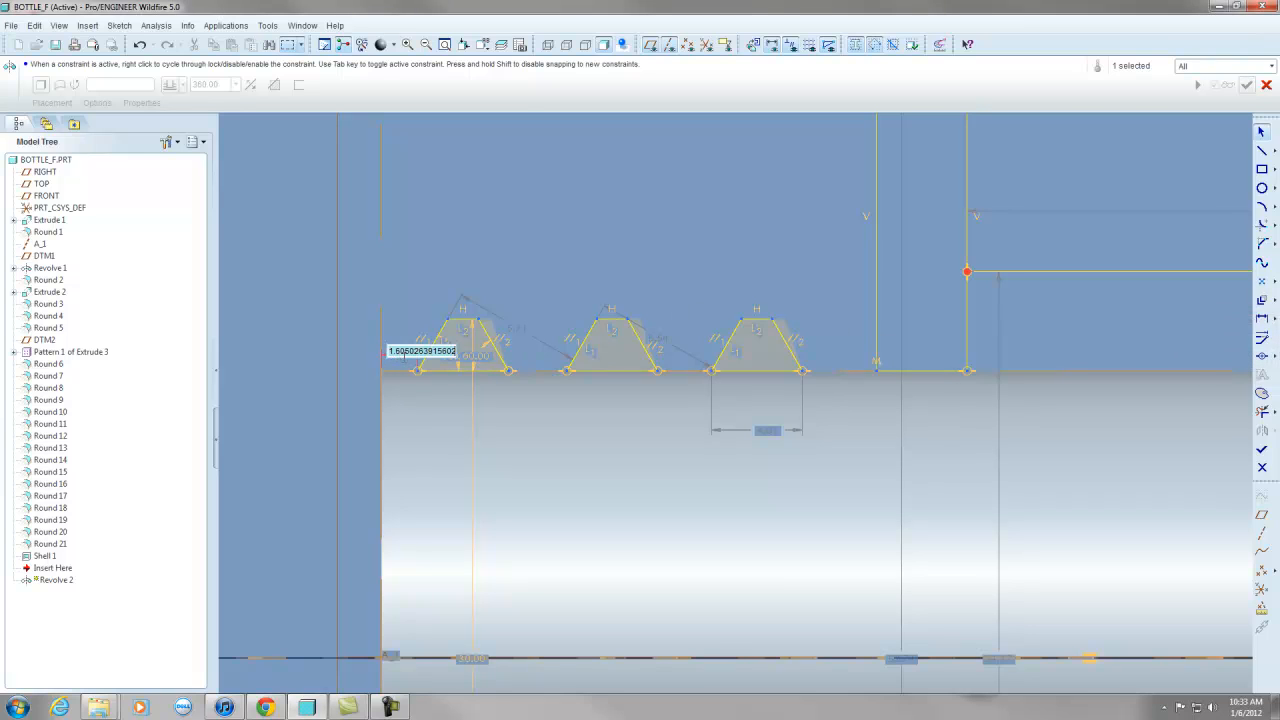
text(1)
key(Return)
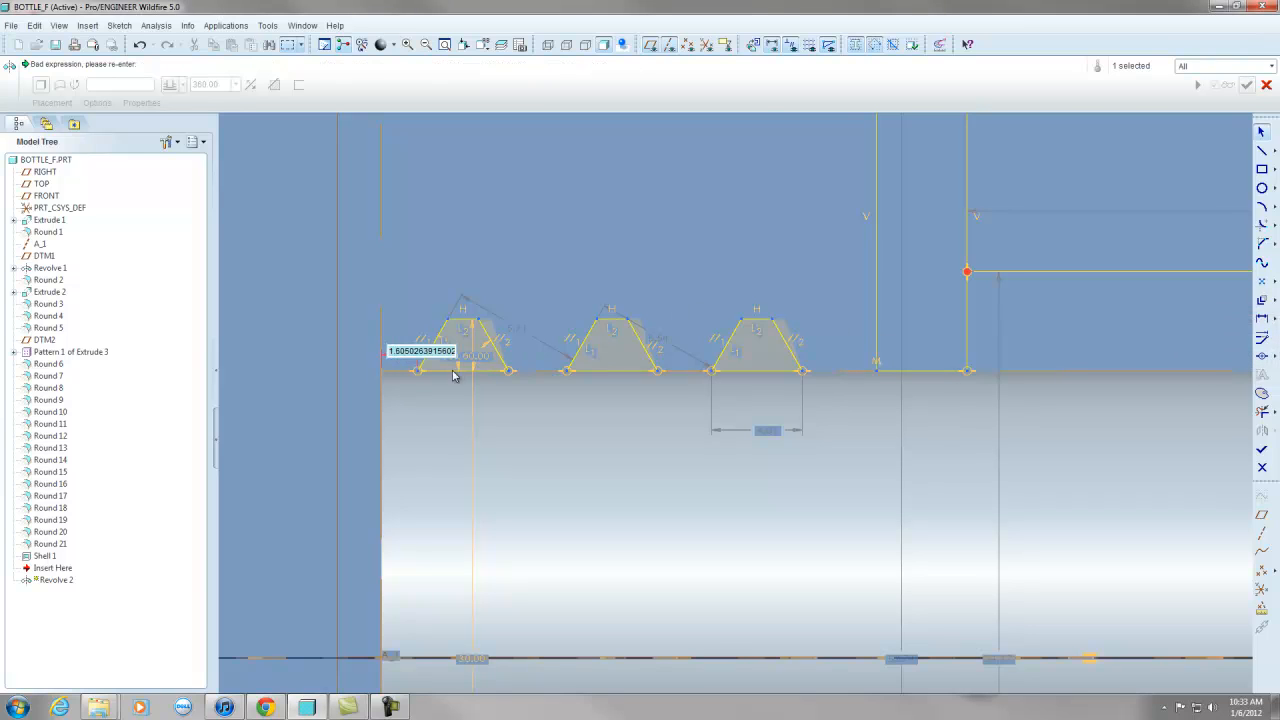
double_click(435, 350)
text(1.5)
key(Return)
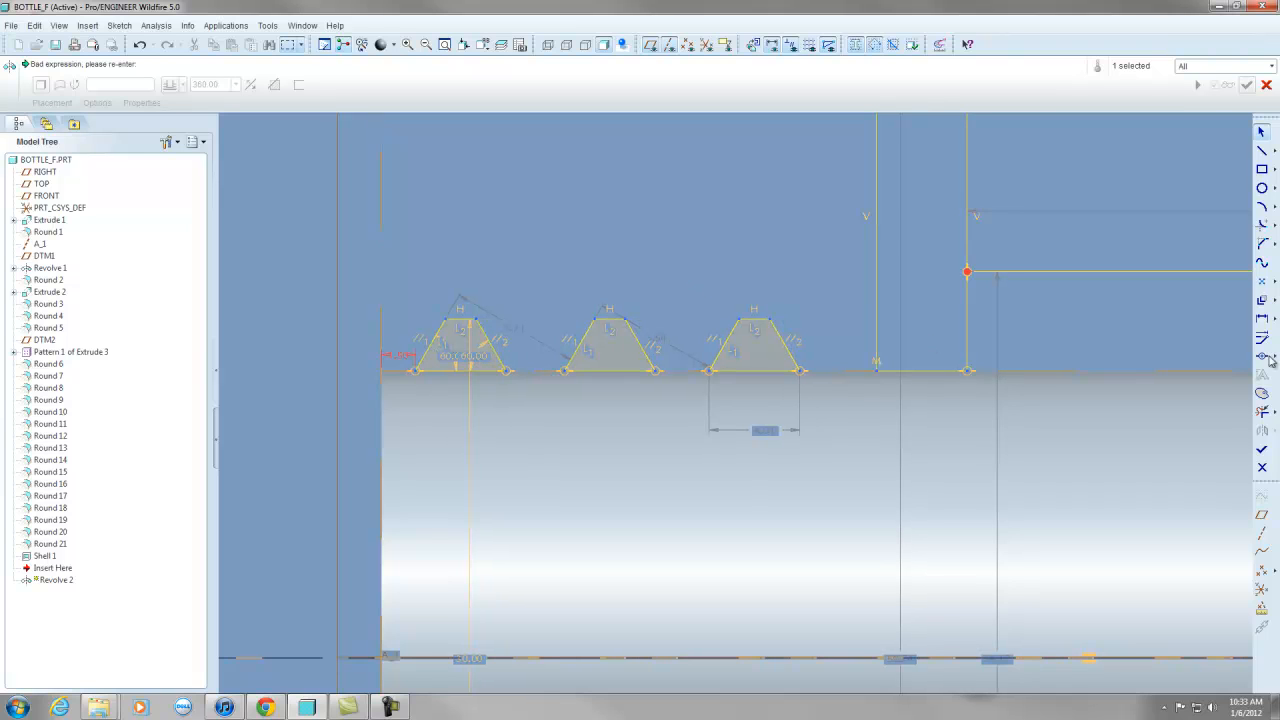
Dimension the gap between the base corners of the first and second trapezoids and set it to 2.5.
click(1260, 321)
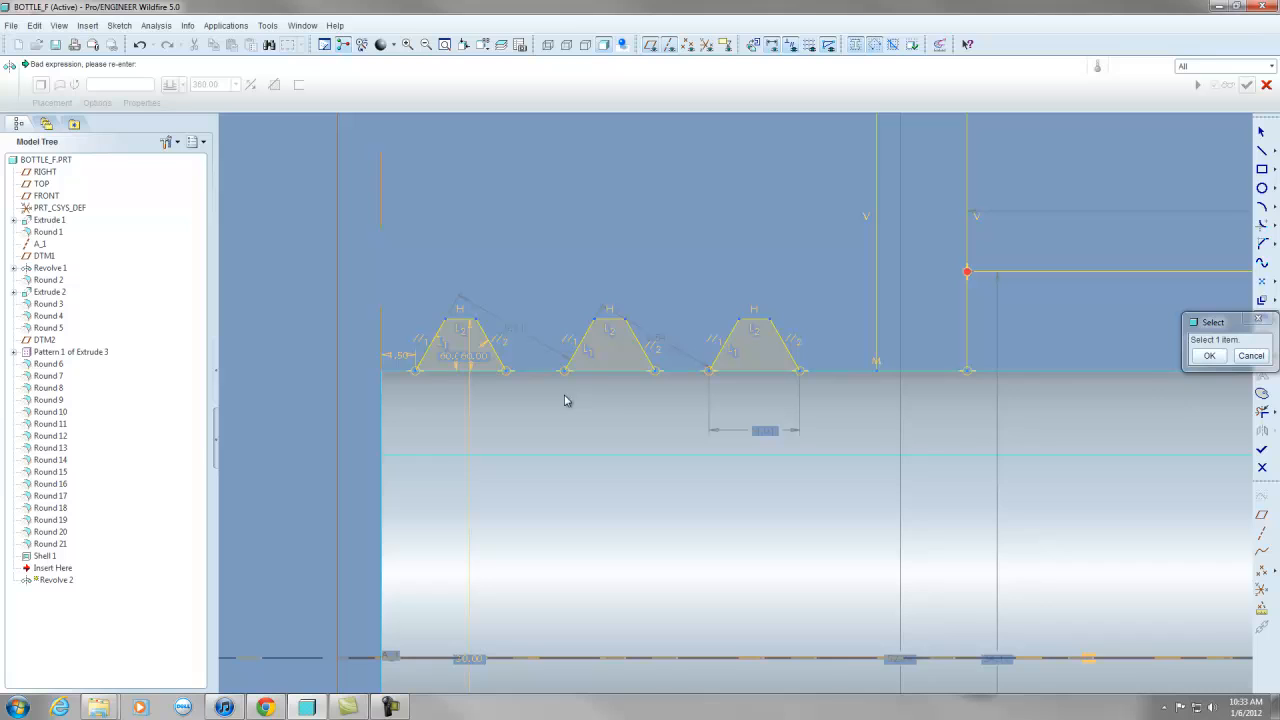
click(506, 373)
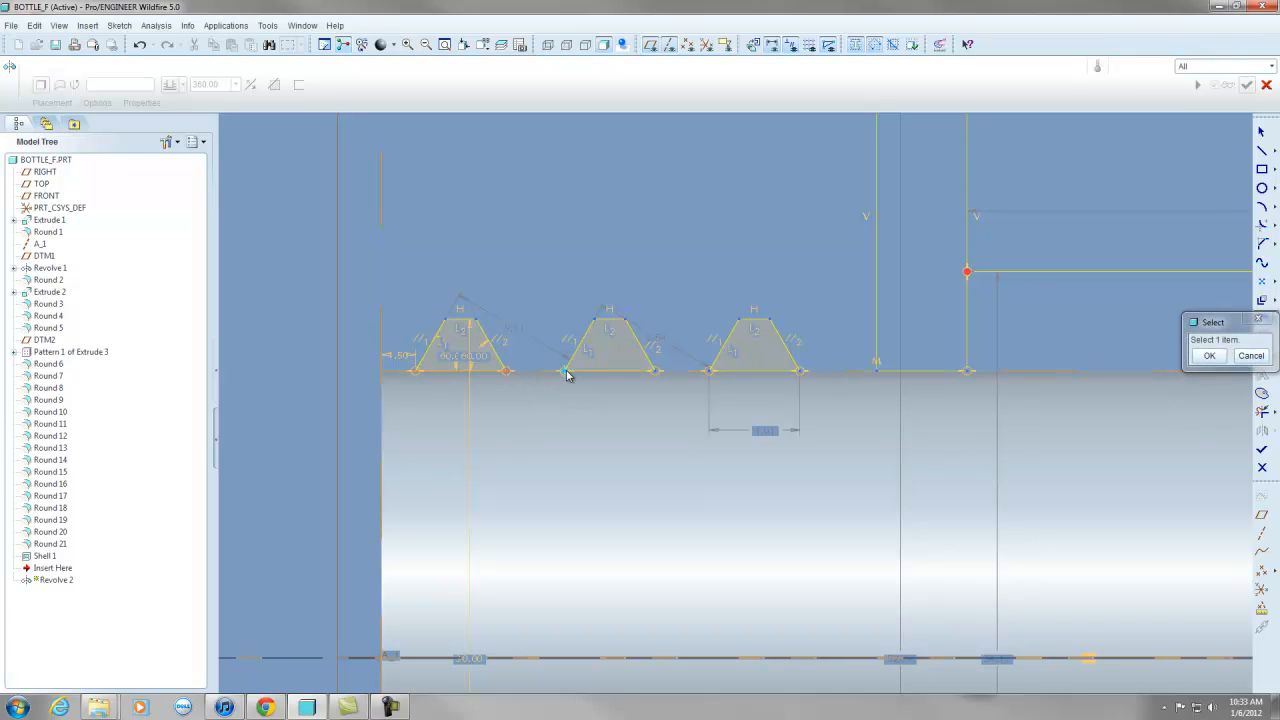
click(567, 373)
middle_click(537, 335)
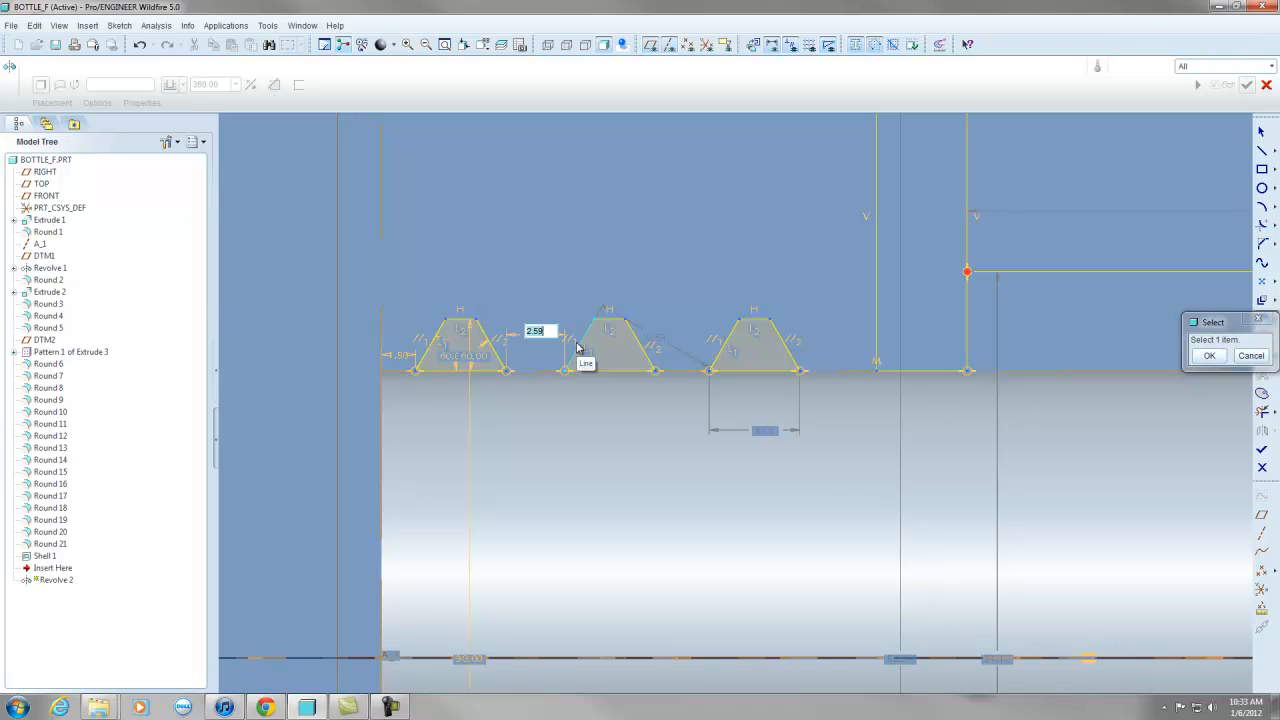
text(2.5)
key(Return)
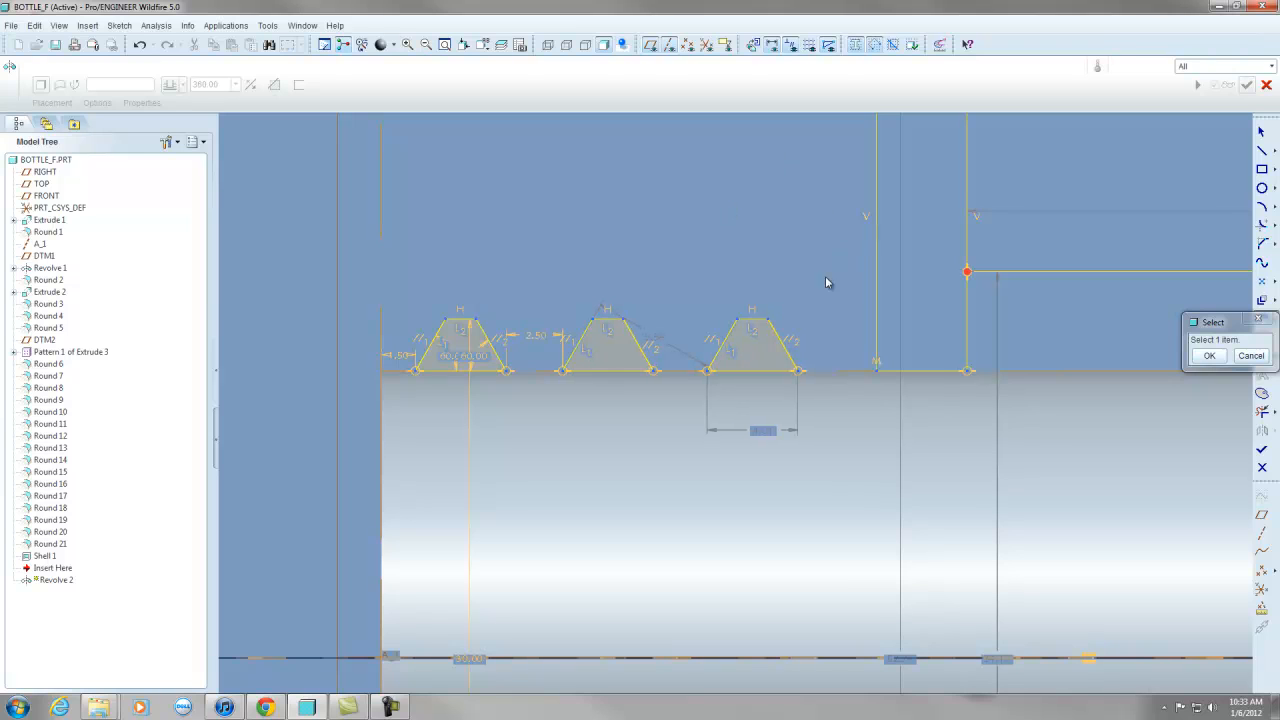
Dimension the gap between the base corners of the second and third trapezoids and set it to 2.5.
click(706, 372)
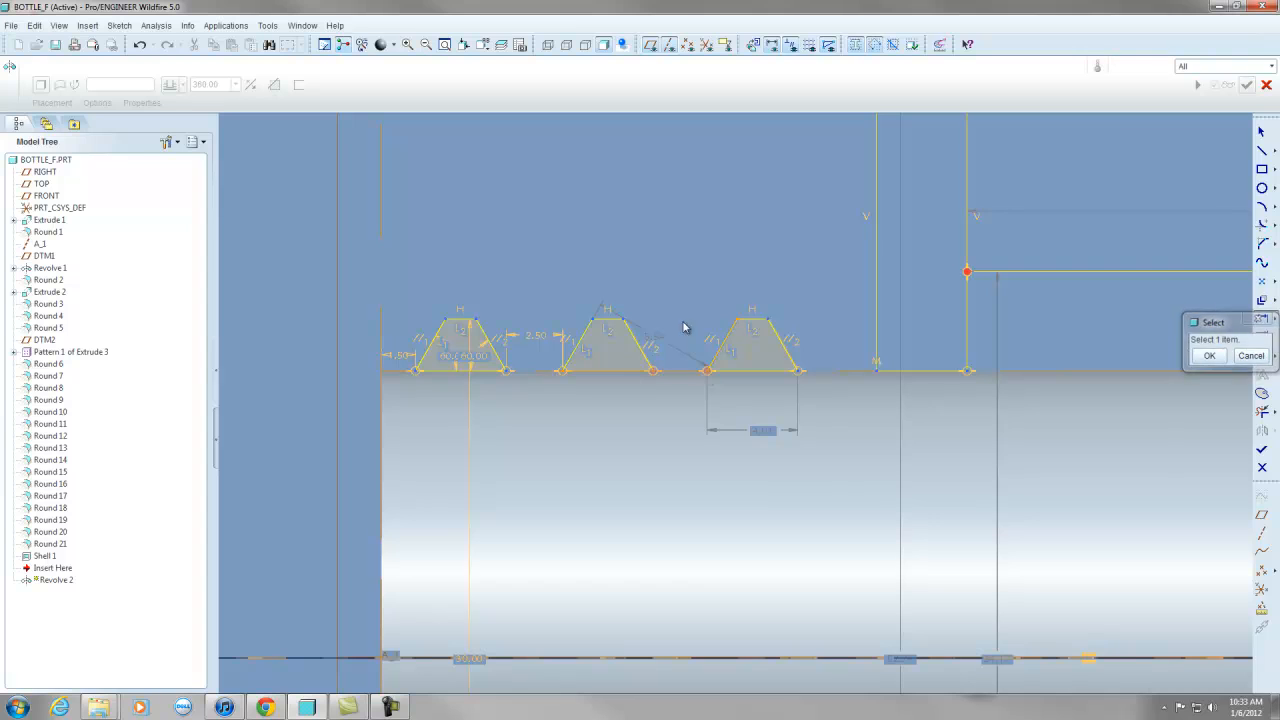
middle_click(686, 329)
text(2.5)
key(Return)
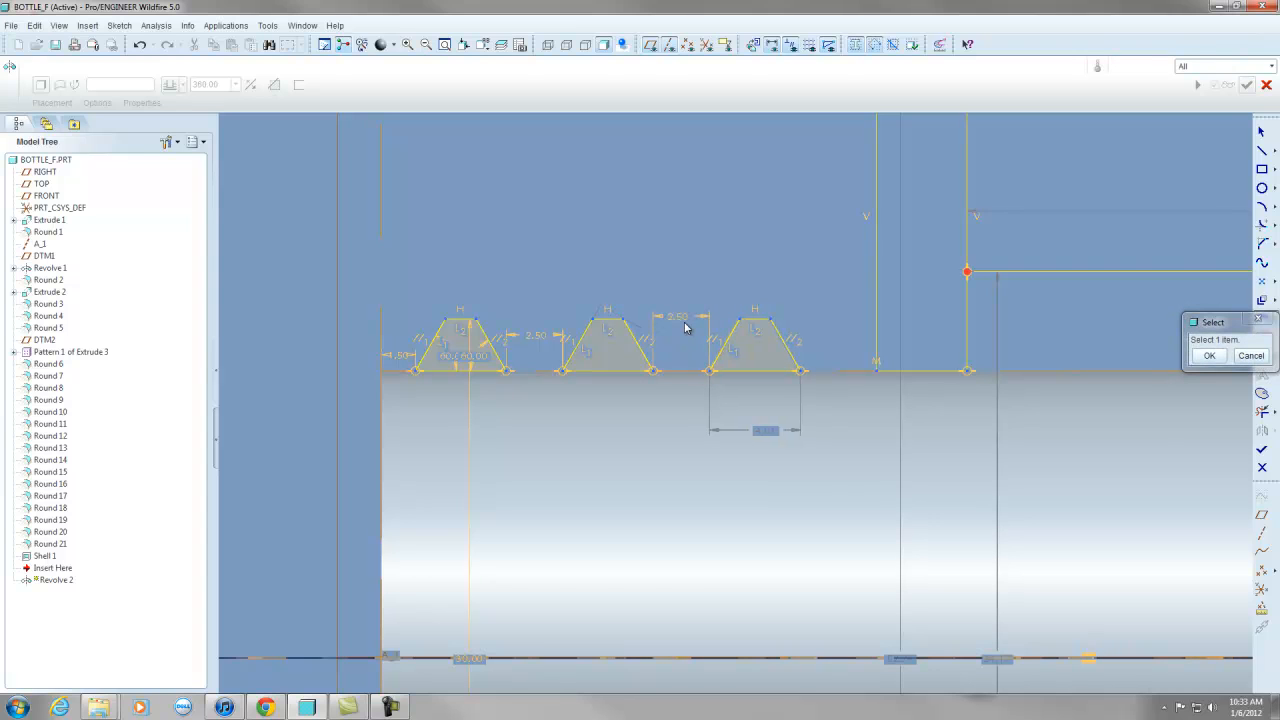
Dimension the distance from the neck's end face to the collar's vertical side facing the threads.
click(1209, 356)
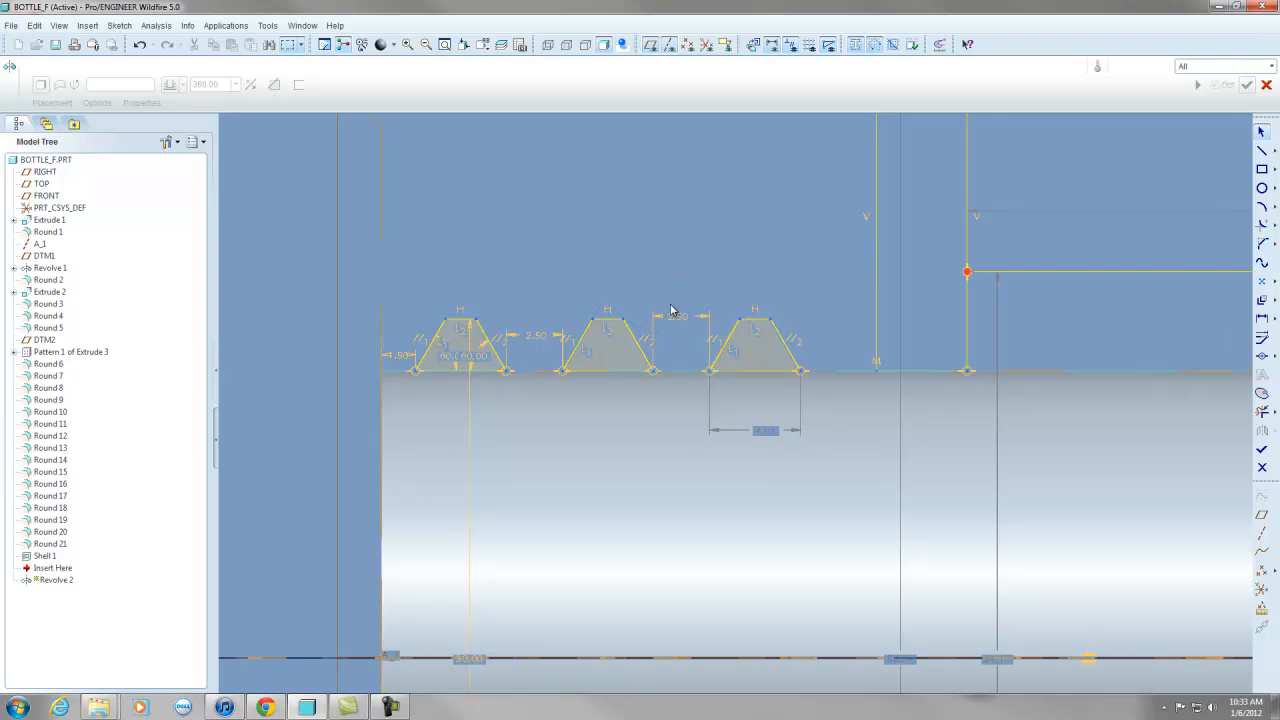
scroll(658, 422, up, 4)
scroll(712, 333, down, 1)
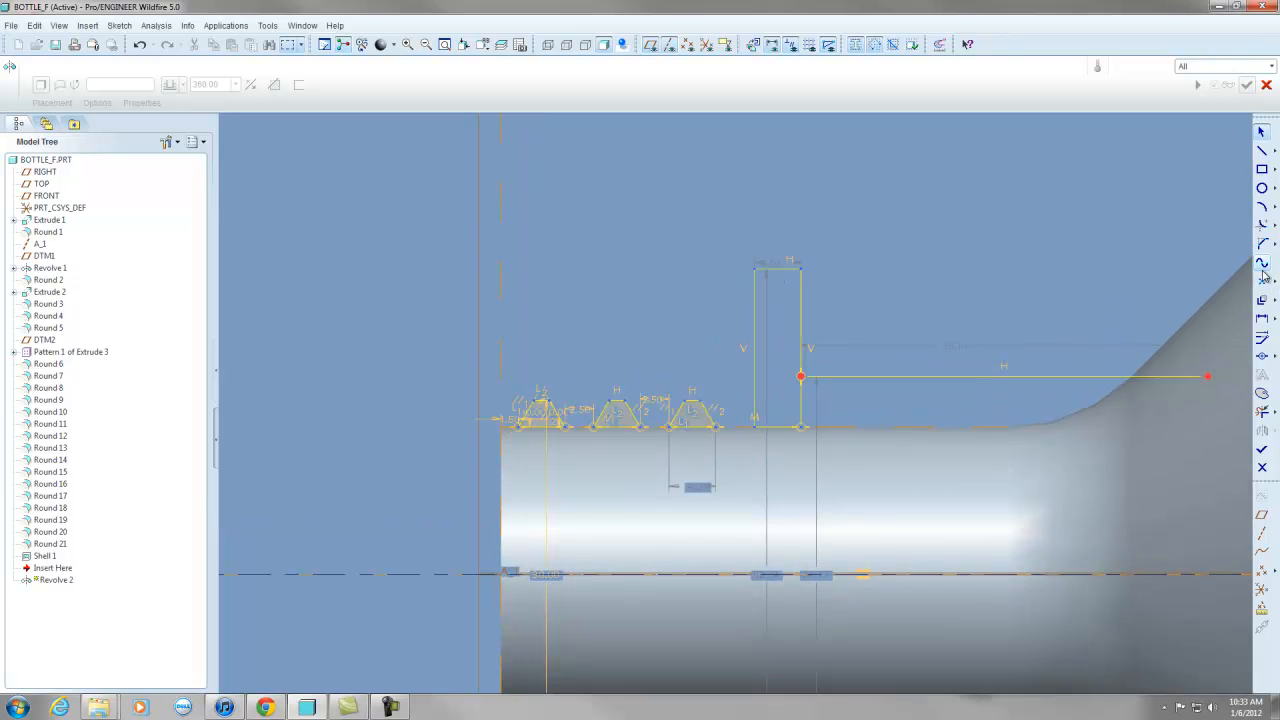
click(1268, 304)
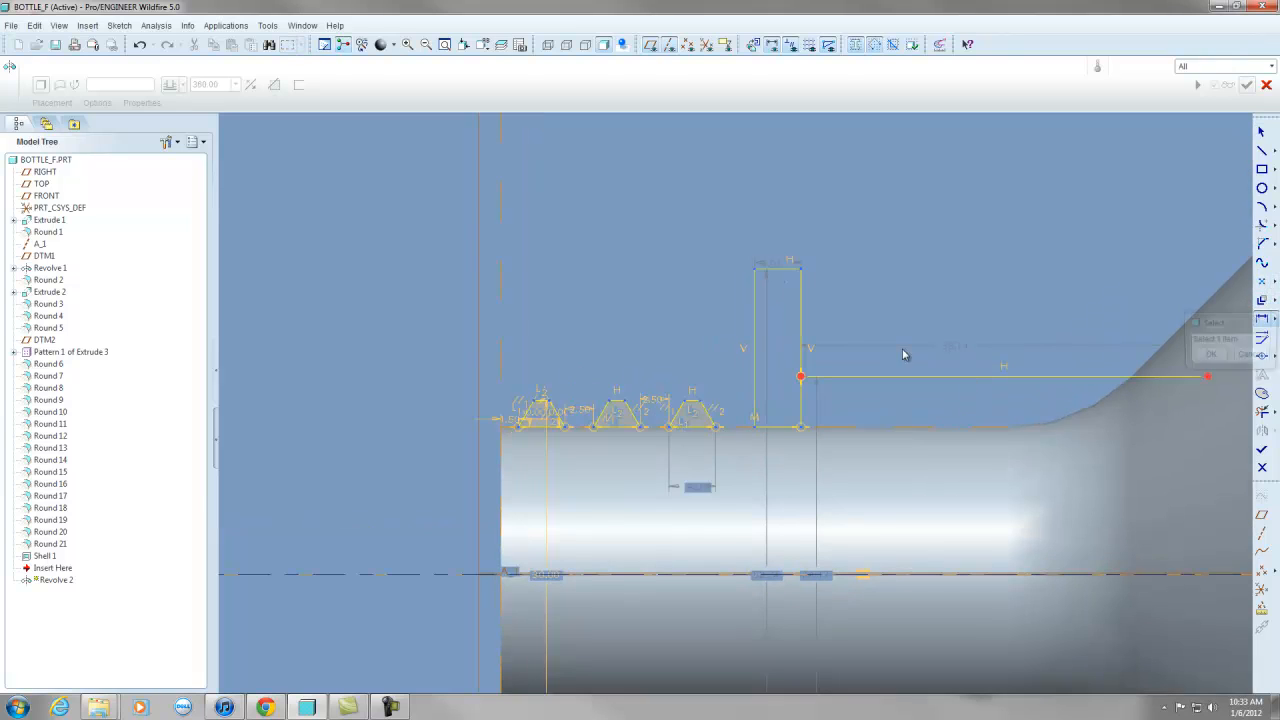
click(500, 328)
click(754, 303)
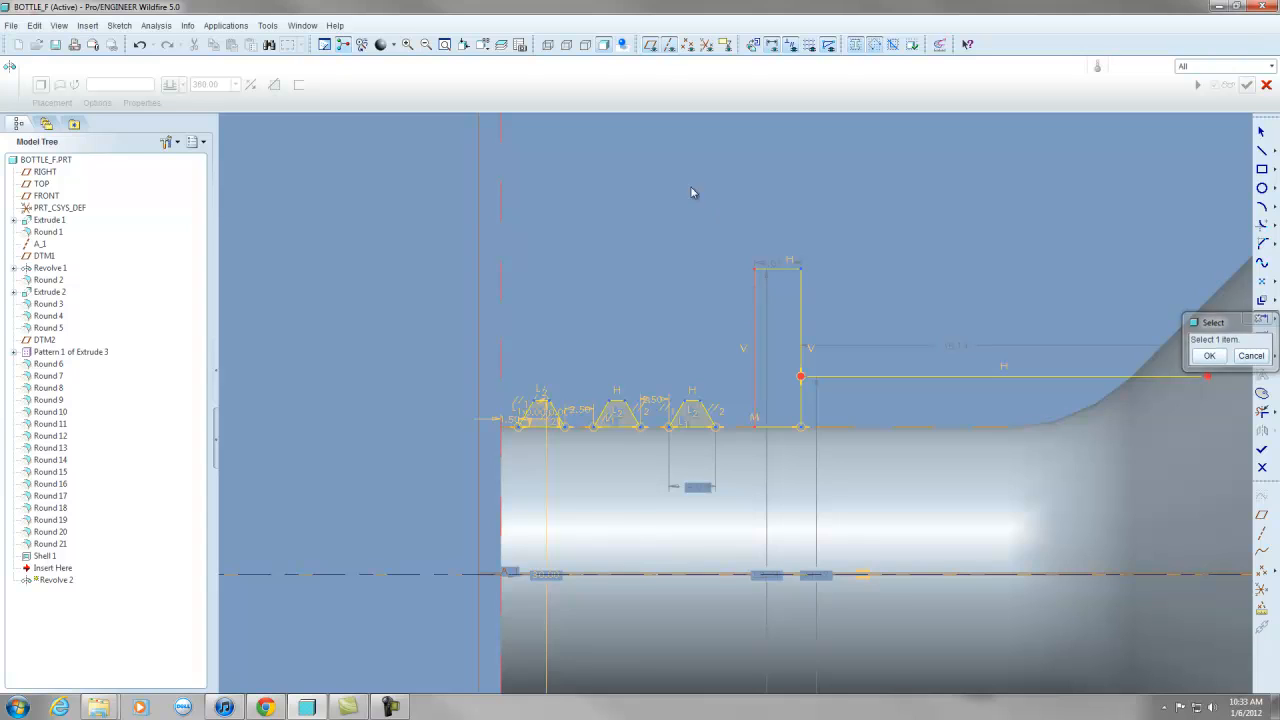
scroll(691, 191, up, 1)
middle_click(691, 191)
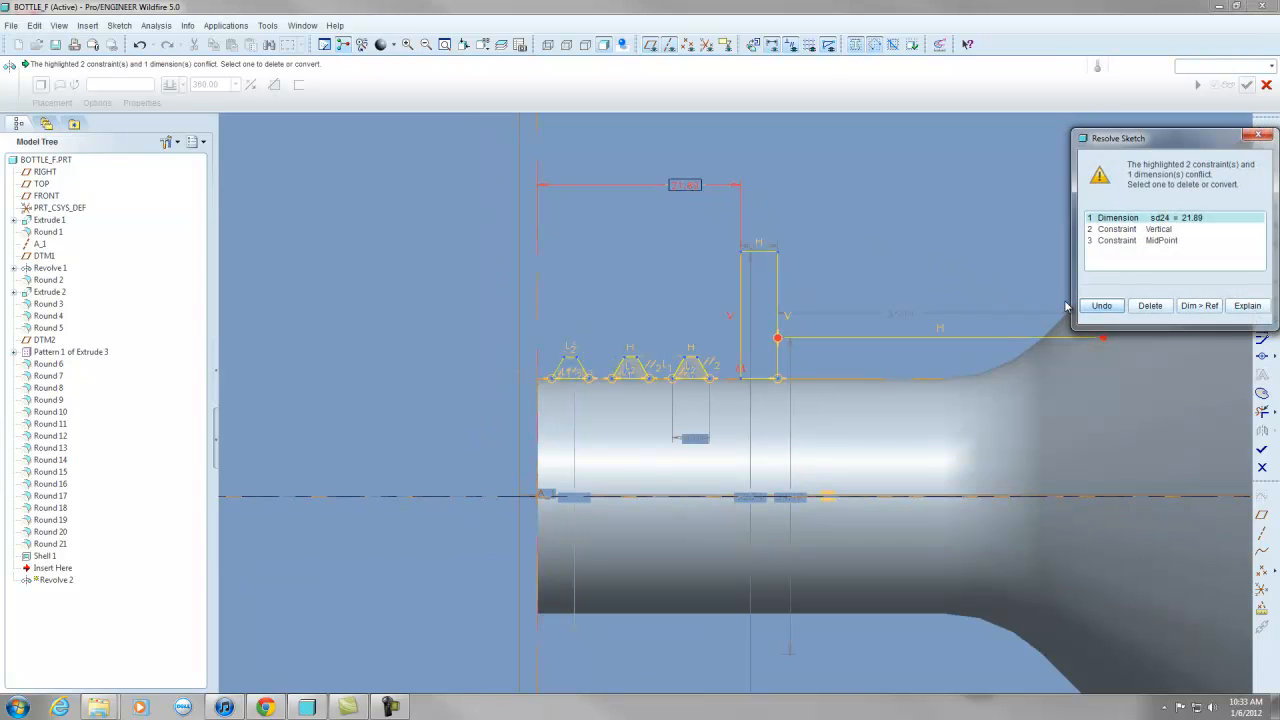
Resolve the dimension conflict by deleting the Vertical and MidPoint constraints, and set the collar's distance from the end face to 20.
click(1140, 230)
click(1149, 305)
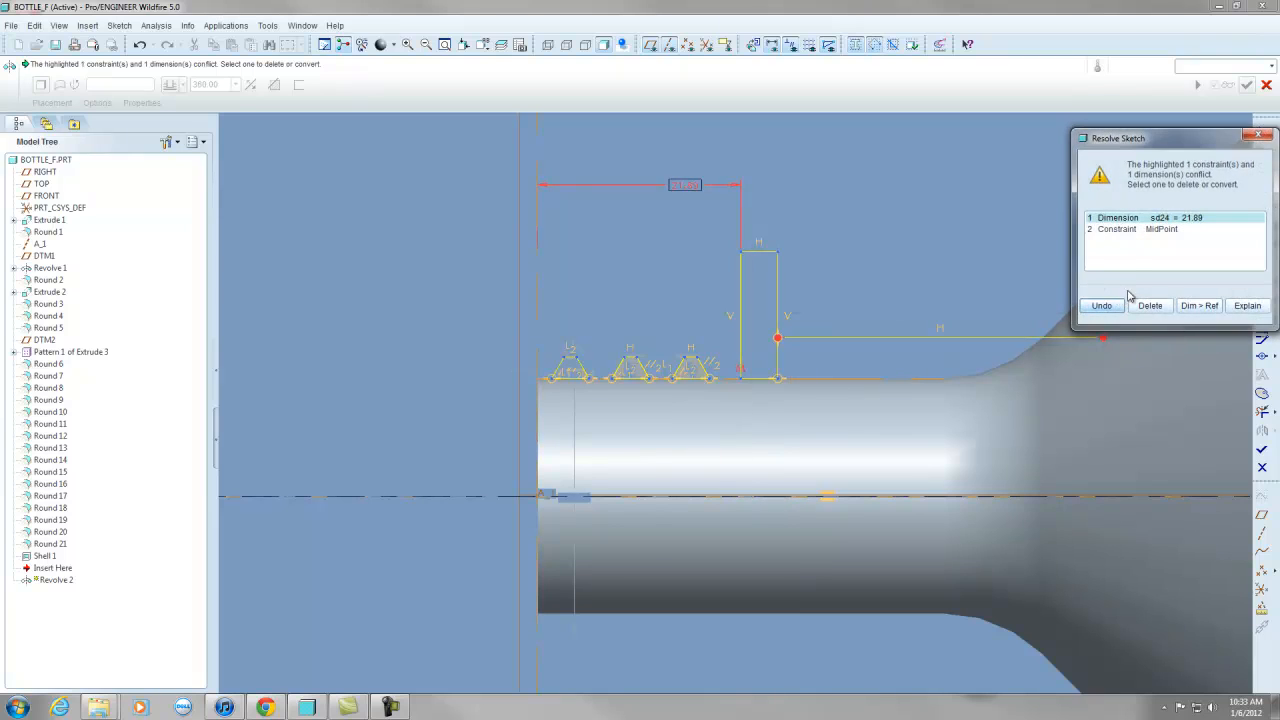
click(1161, 230)
click(1150, 305)
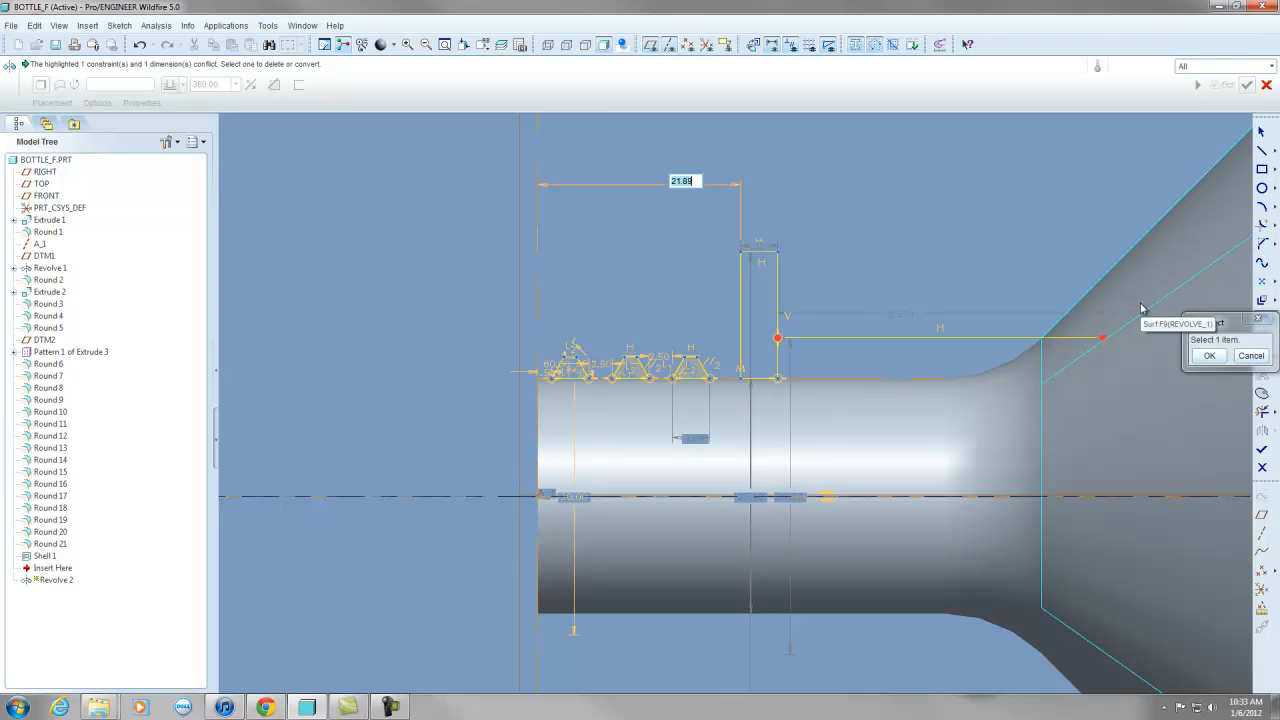
text(20)
key(Return)
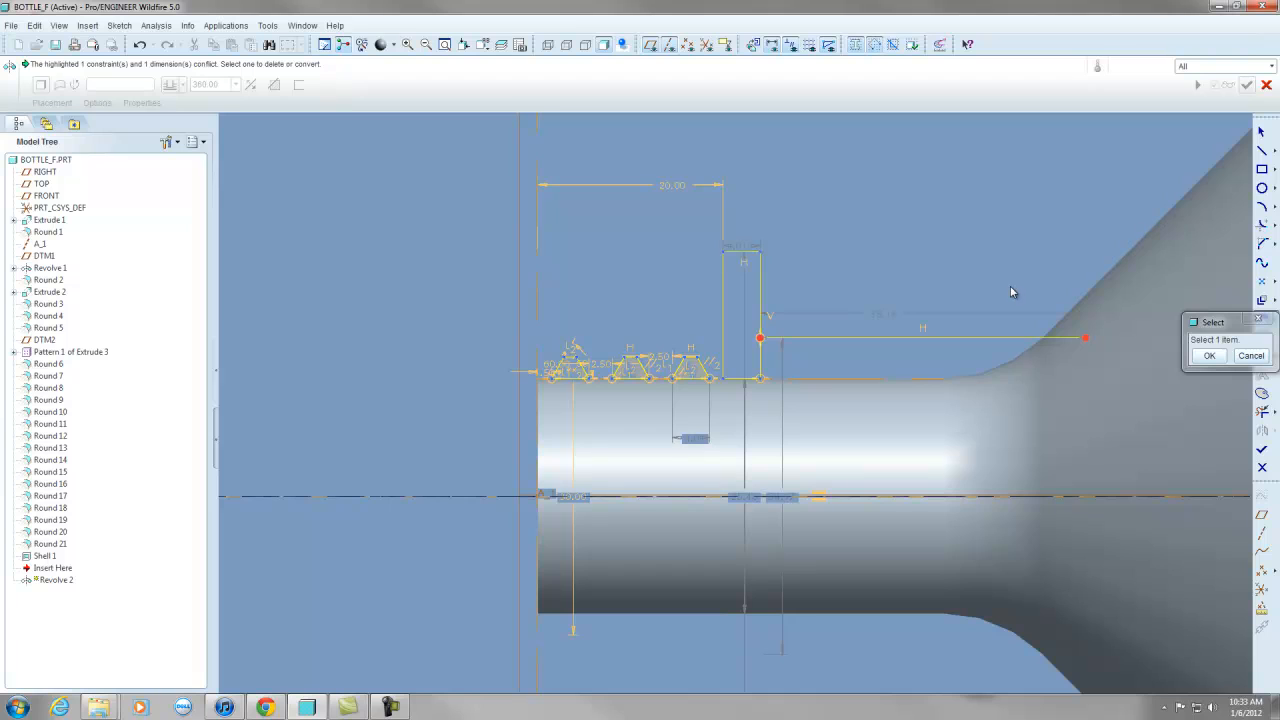
Set the distance from the neck's end face to the collar to 25.
click(676, 189)
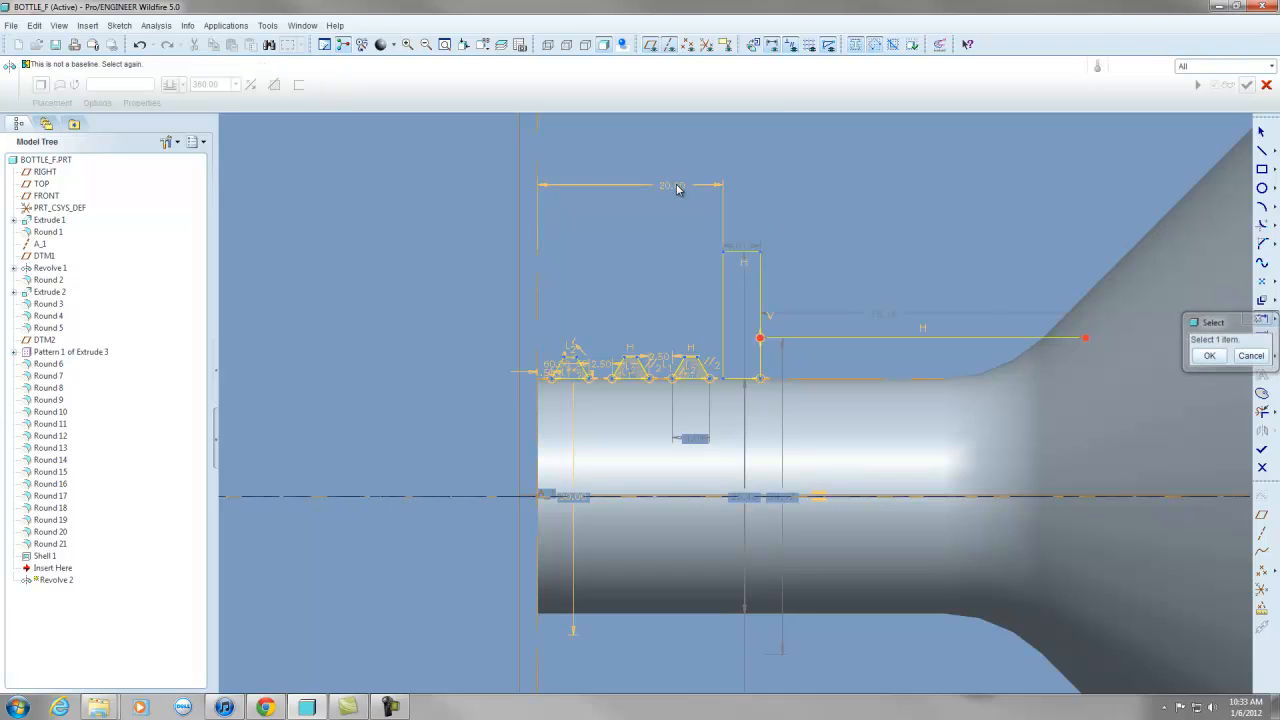
click(1209, 355)
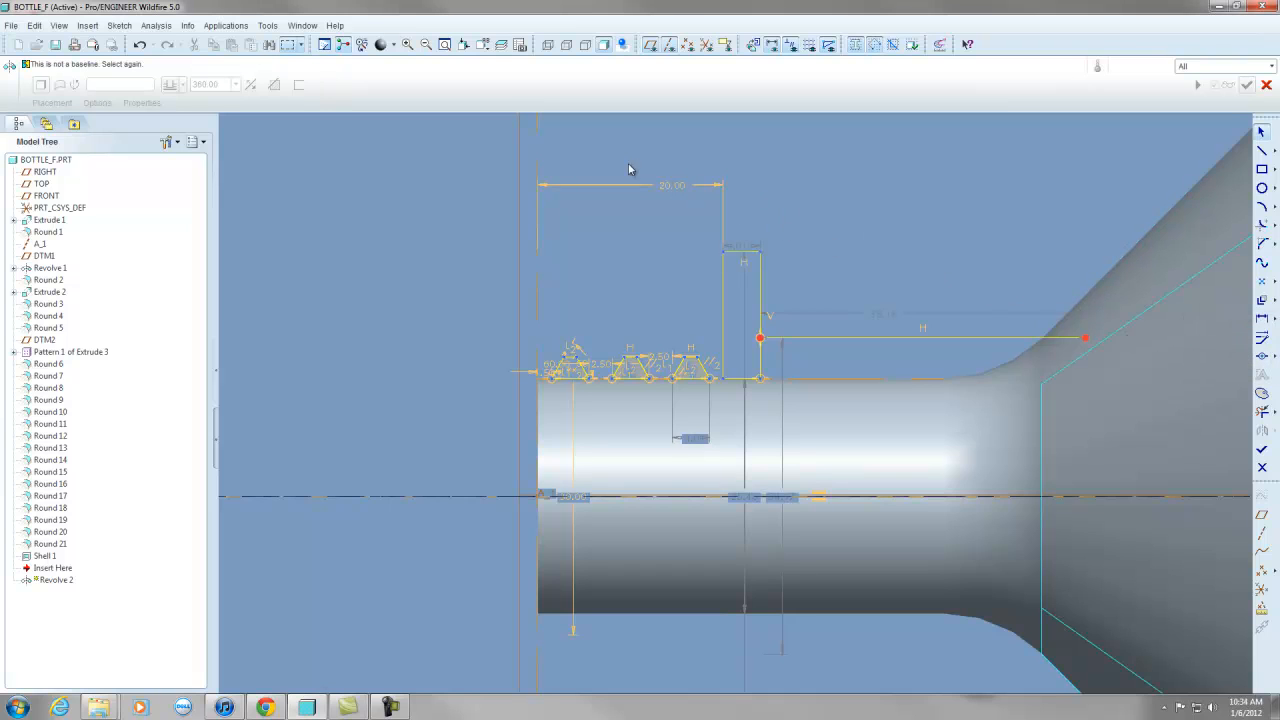
double_click(673, 189)
text(25)
key(Return)
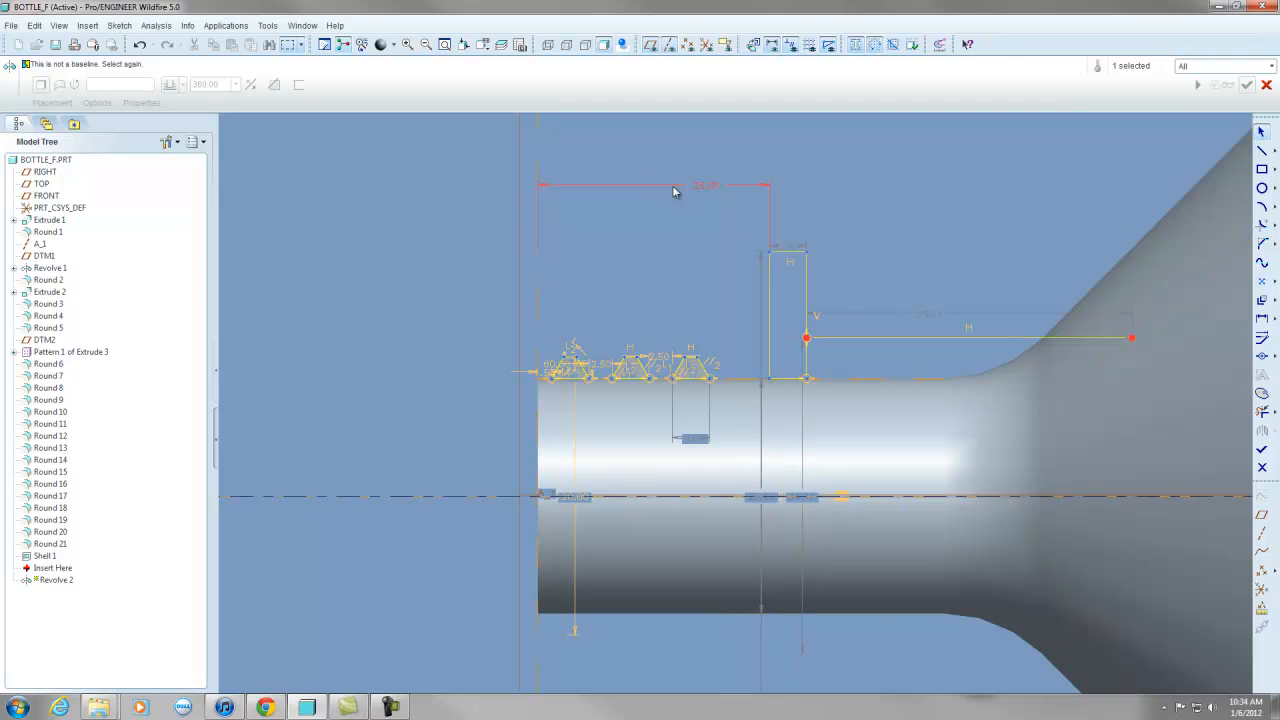
Project the neck's curved transition edge and the adjoining sloped shoulder edge into the sketch as single edges.
click(1274, 303)
click(1214, 303)
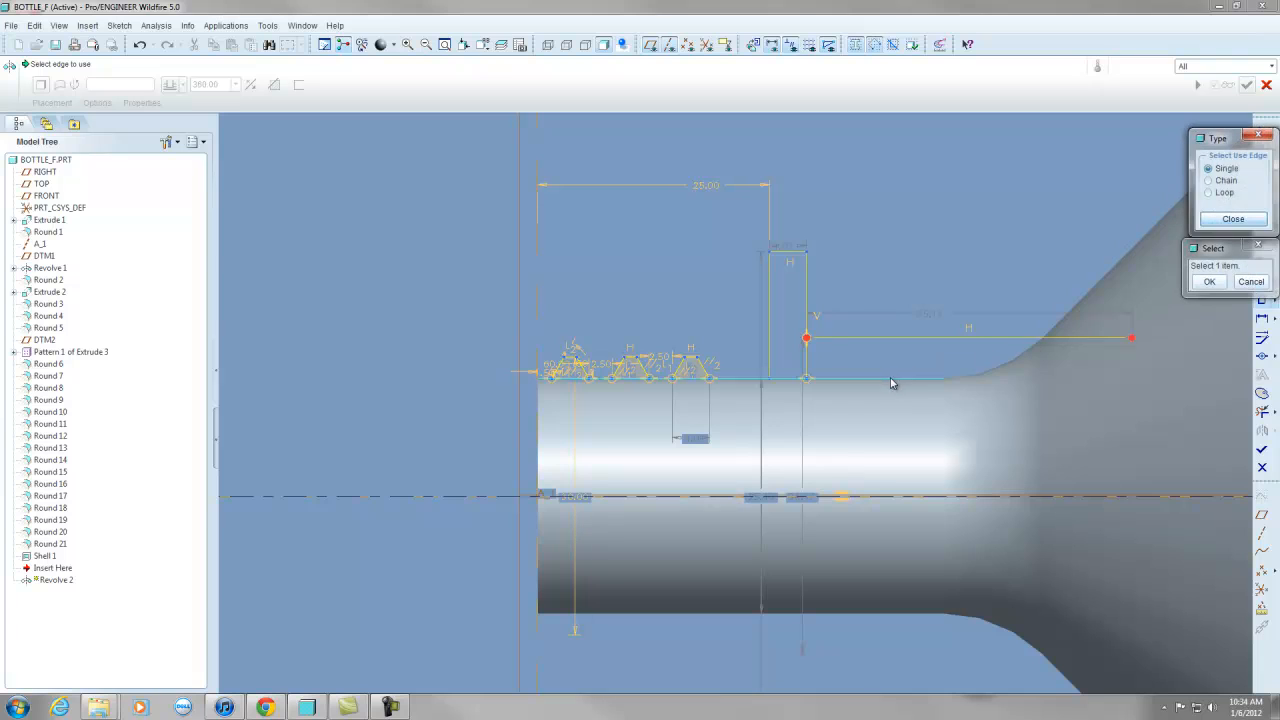
click(1014, 364)
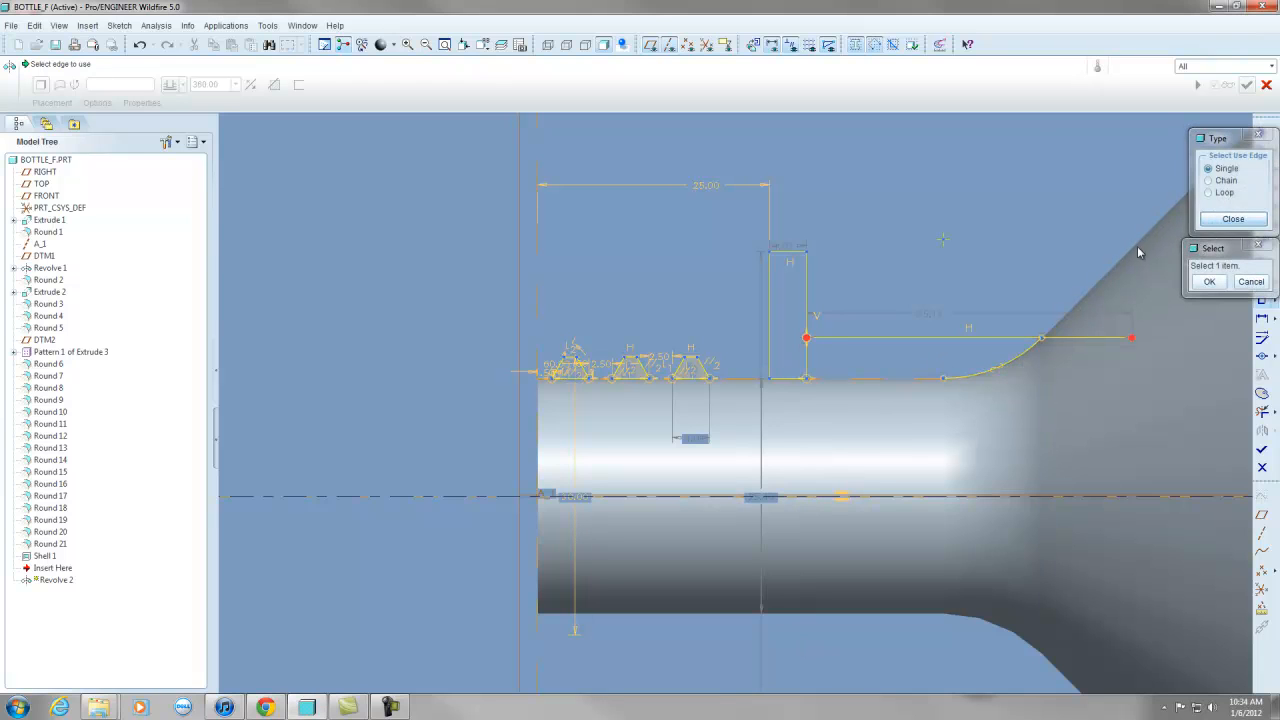
click(1107, 278)
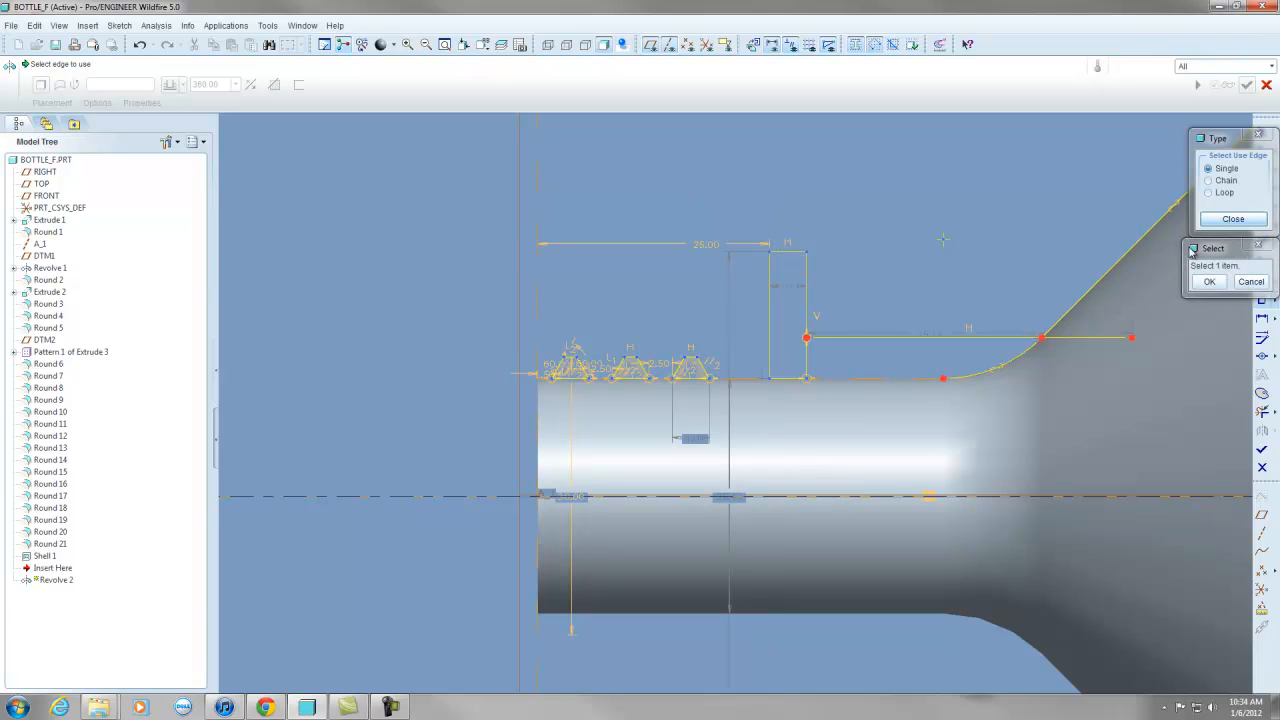
click(1212, 220)
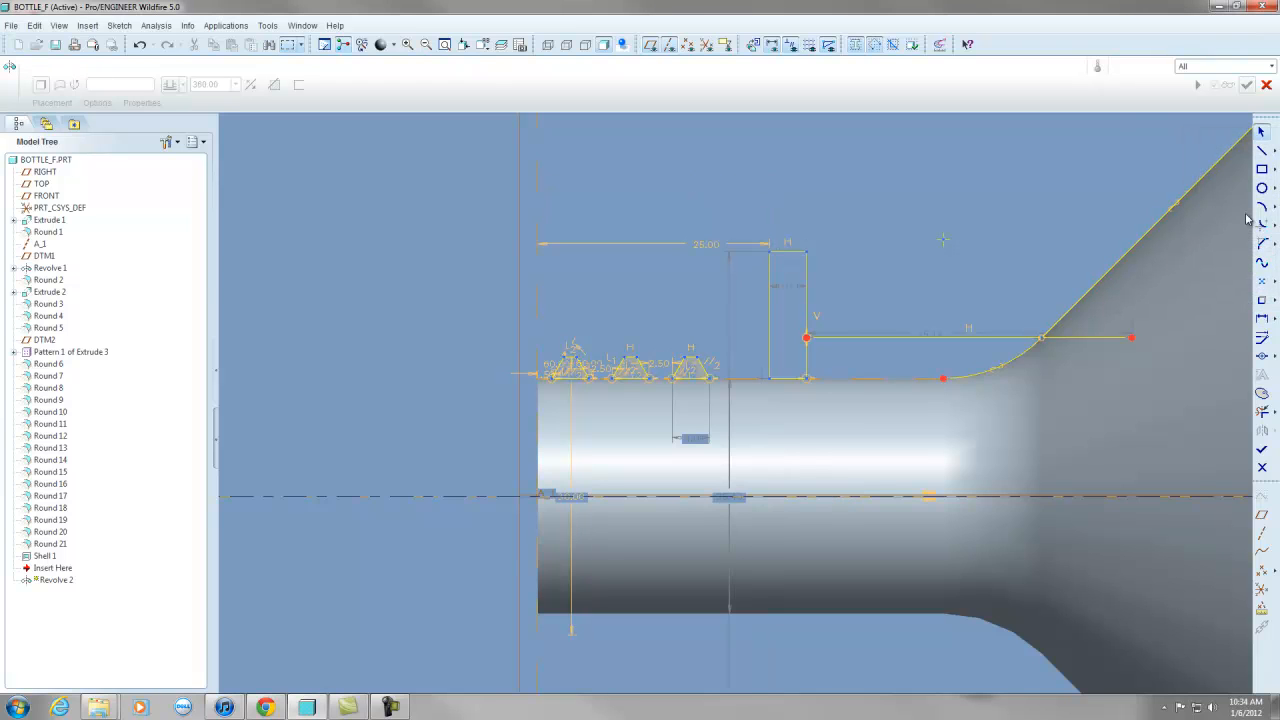
Draw a line along the neck from the collar's shoulder-side base corner to the start of the projected arc.
click(1262, 151)
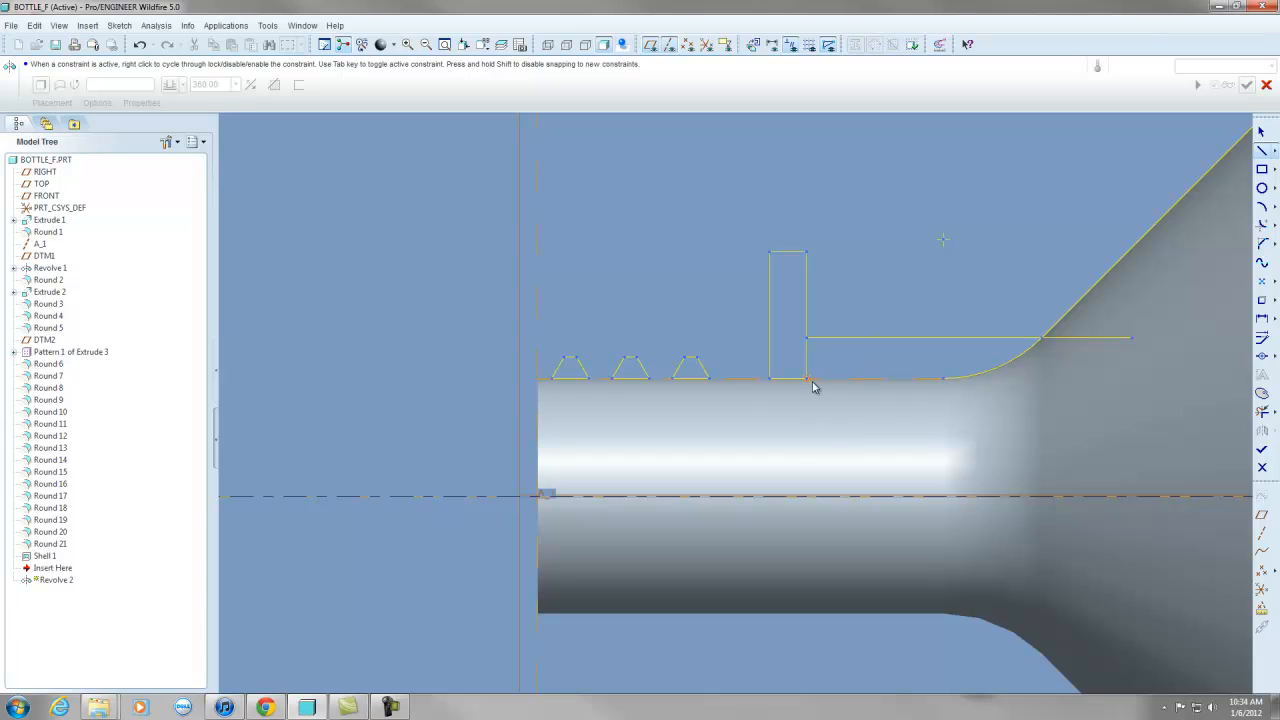
click(943, 381)
click(1262, 132)
Trim away the horizontal line's overhang beyond the arc, the projected sloped edge, and the collar's vertical segment below the horizontal line.
click(1262, 411)
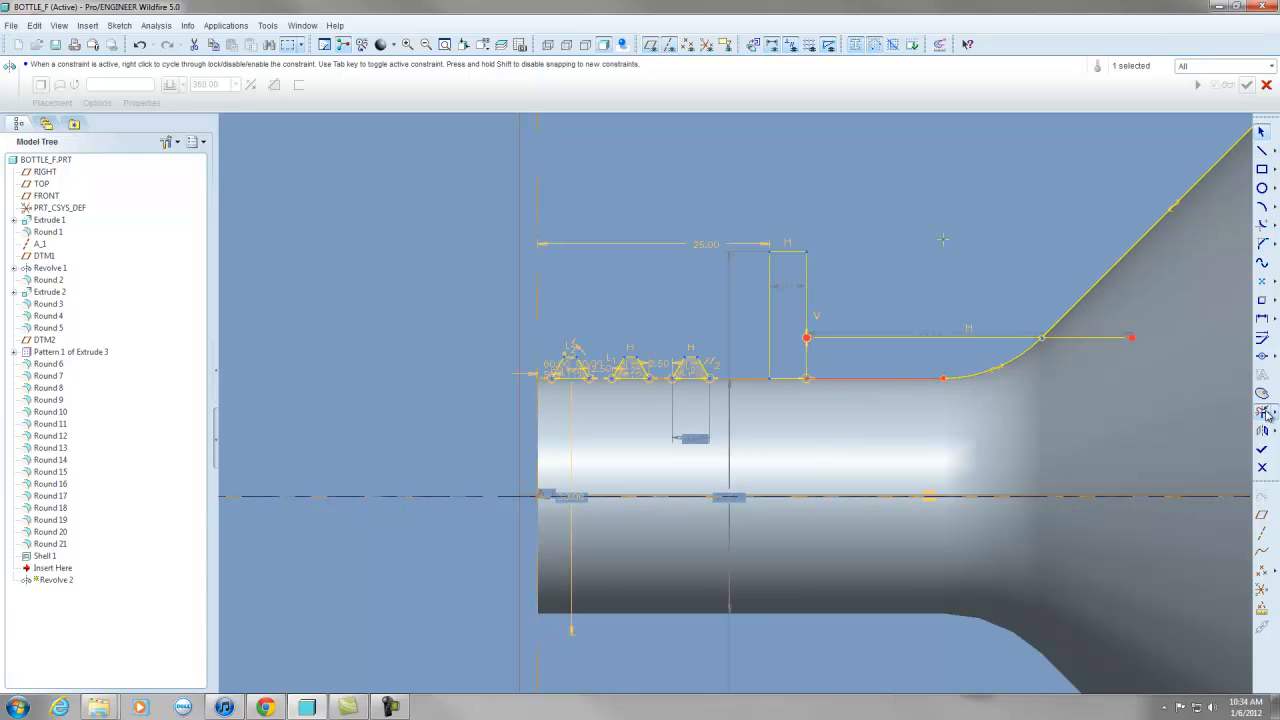
click(1085, 337)
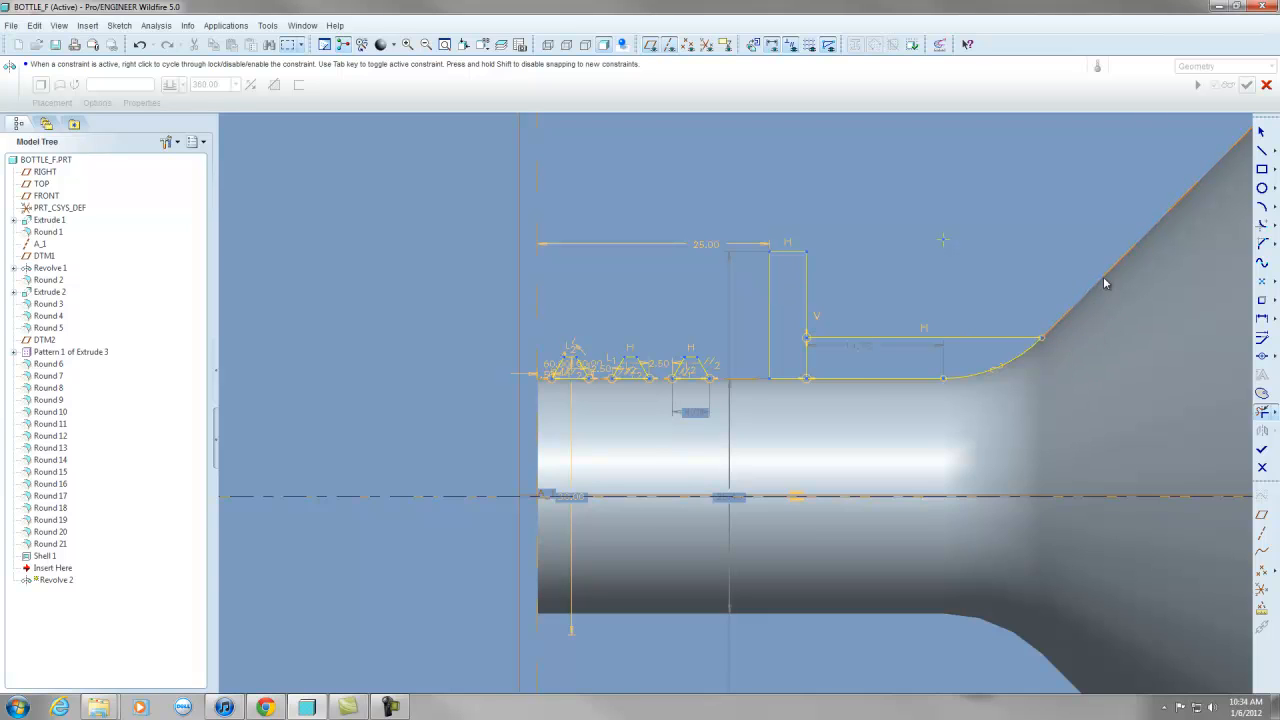
click(806, 362)
scroll(974, 344, up, 4)
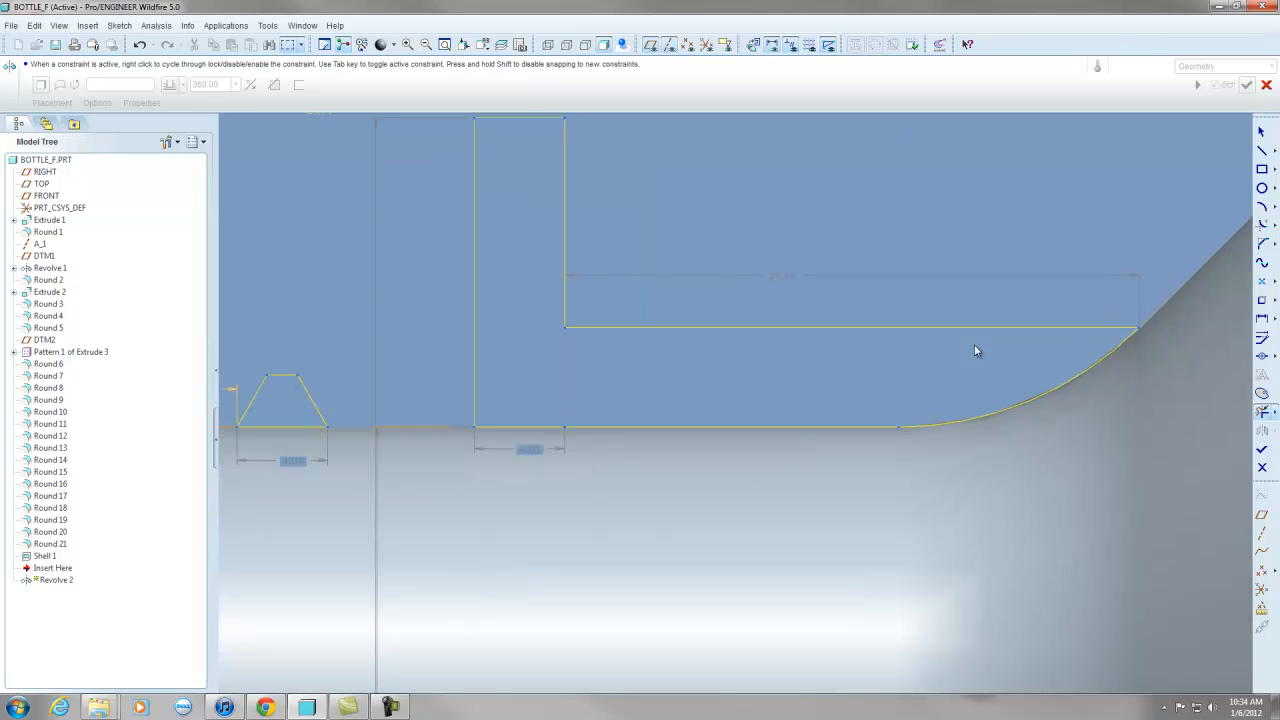
click(1261, 131)
scroll(788, 288, down, 4)
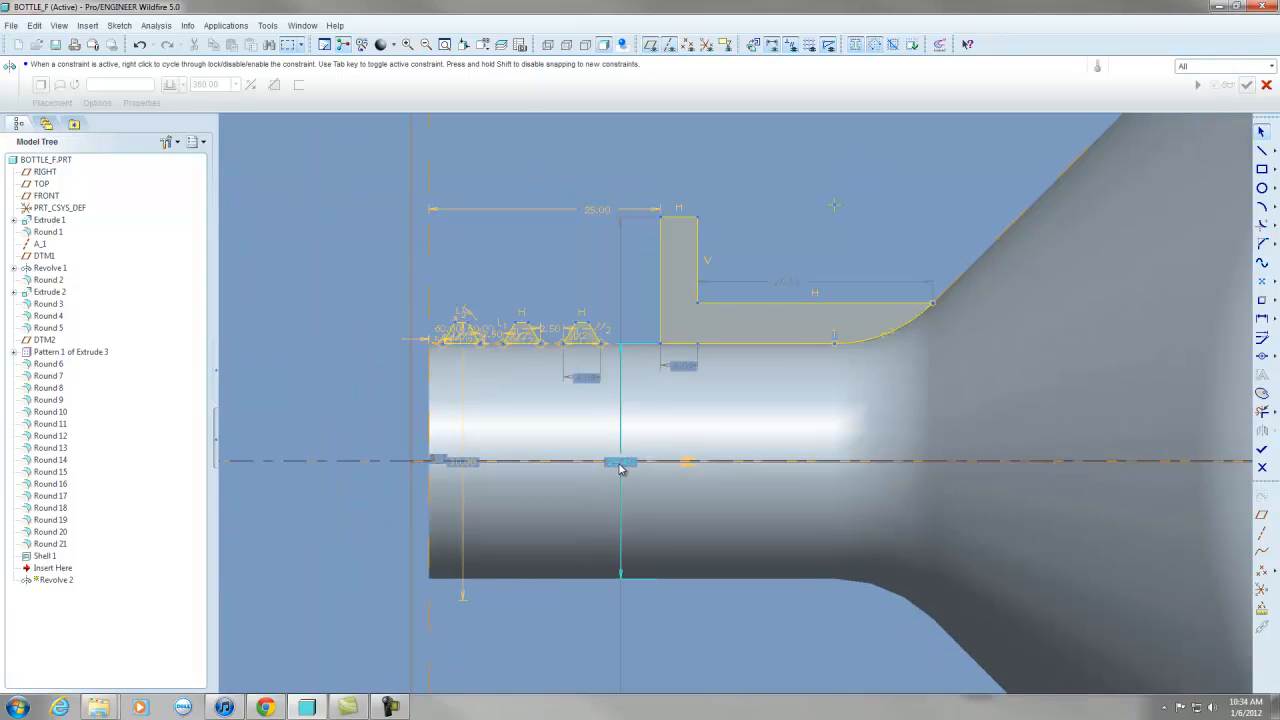
Try to set the diameter dimension at the collar's base to 31.75.
double_click(618, 460)
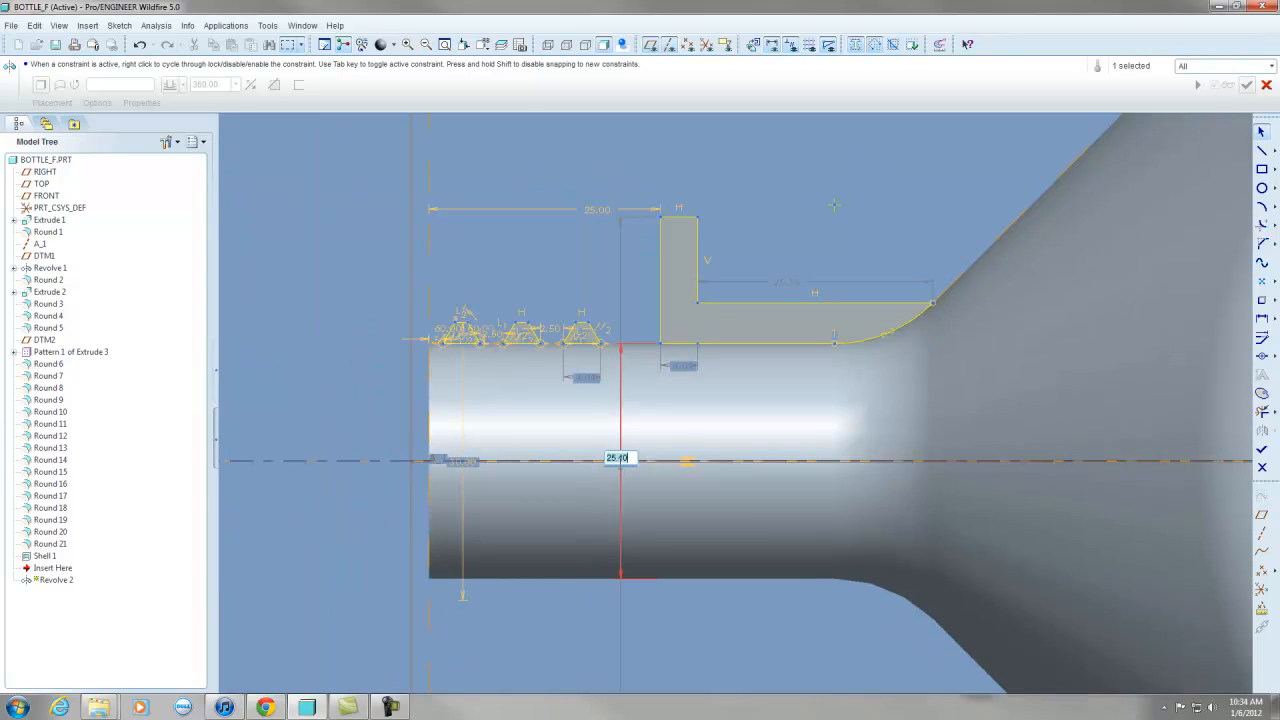
text(31.2)
key(Return)
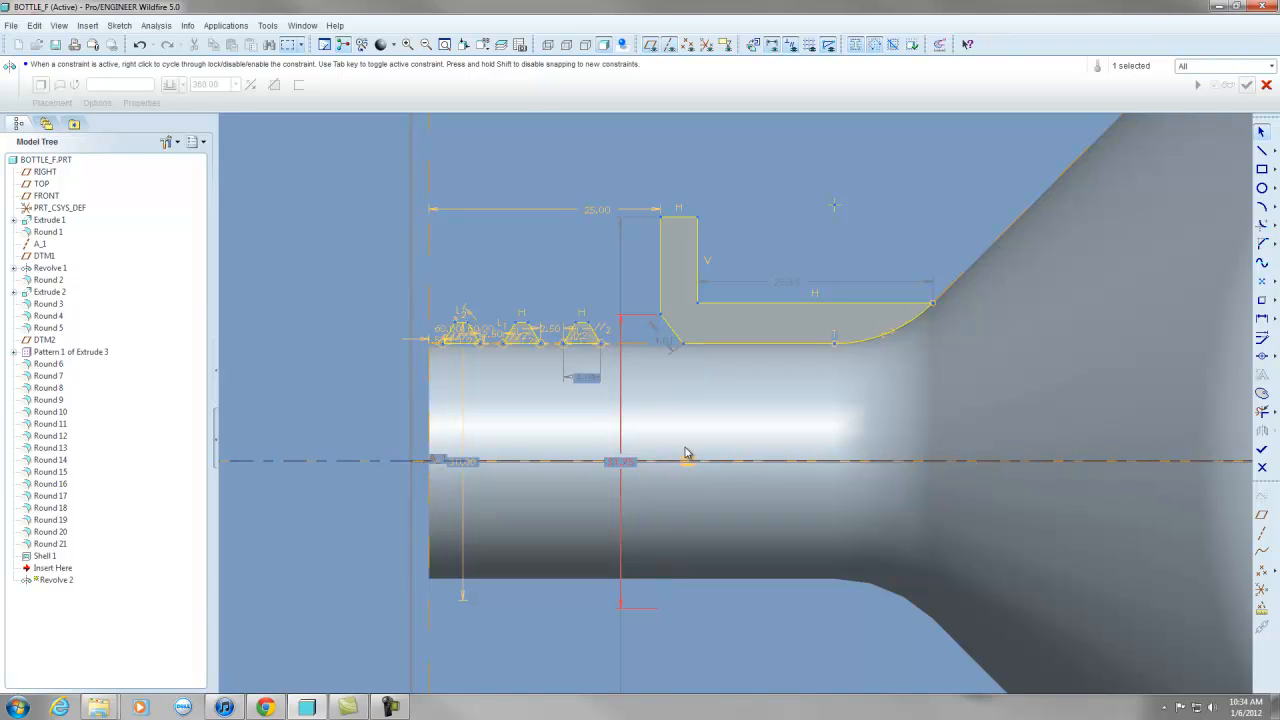
Delete the slanted segment at the collar's base and trim the vertical side and base line to a shared corner.
click(670, 331)
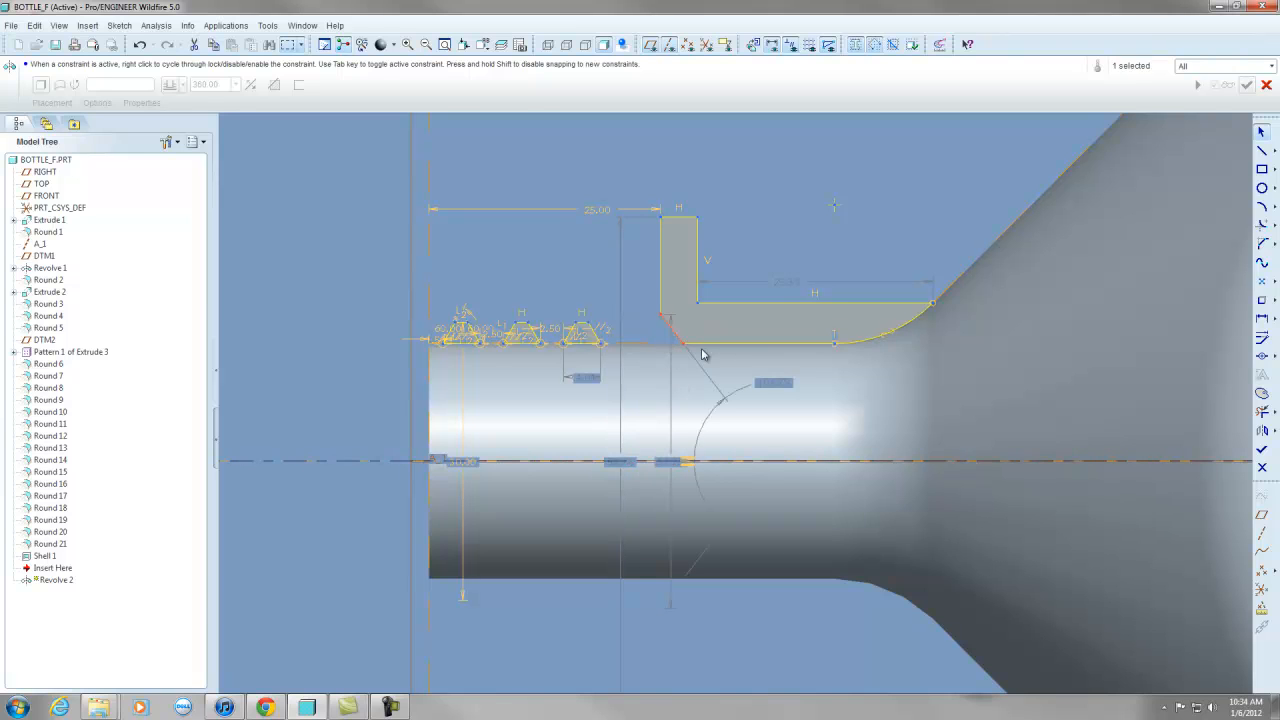
key(Delete)
click(716, 346)
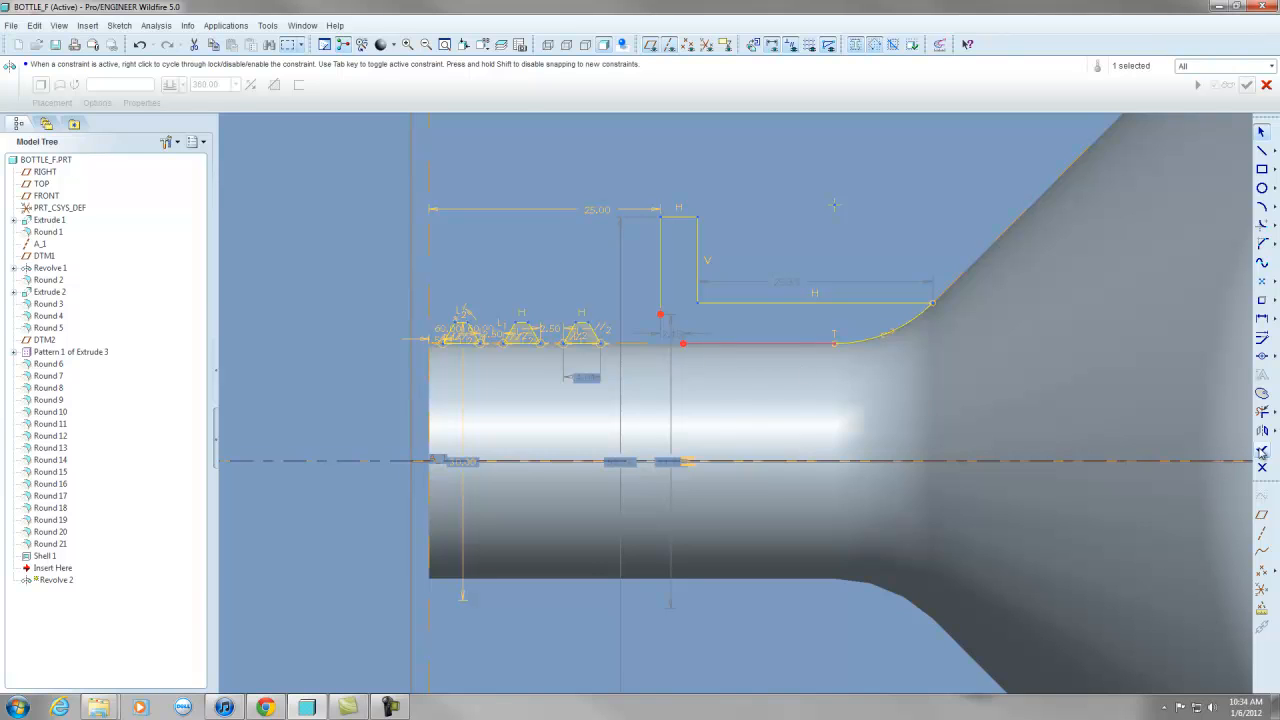
click(1275, 412)
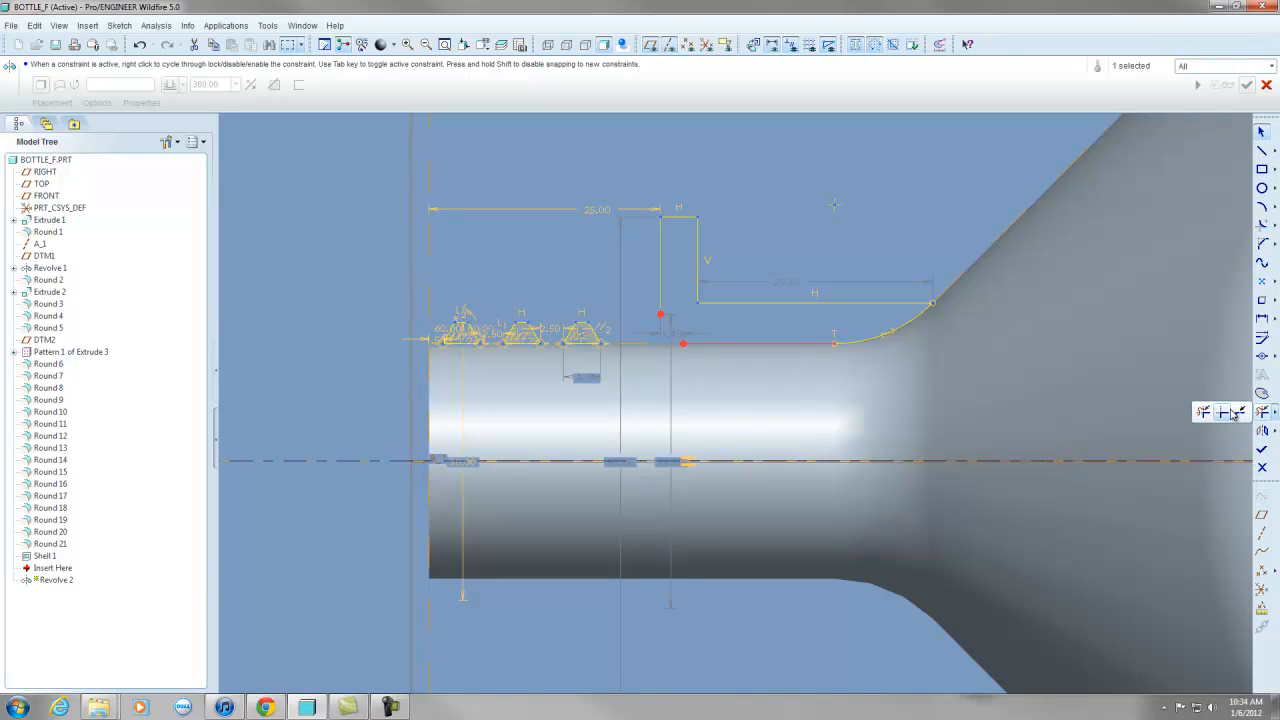
click(1234, 413)
click(707, 347)
click(663, 305)
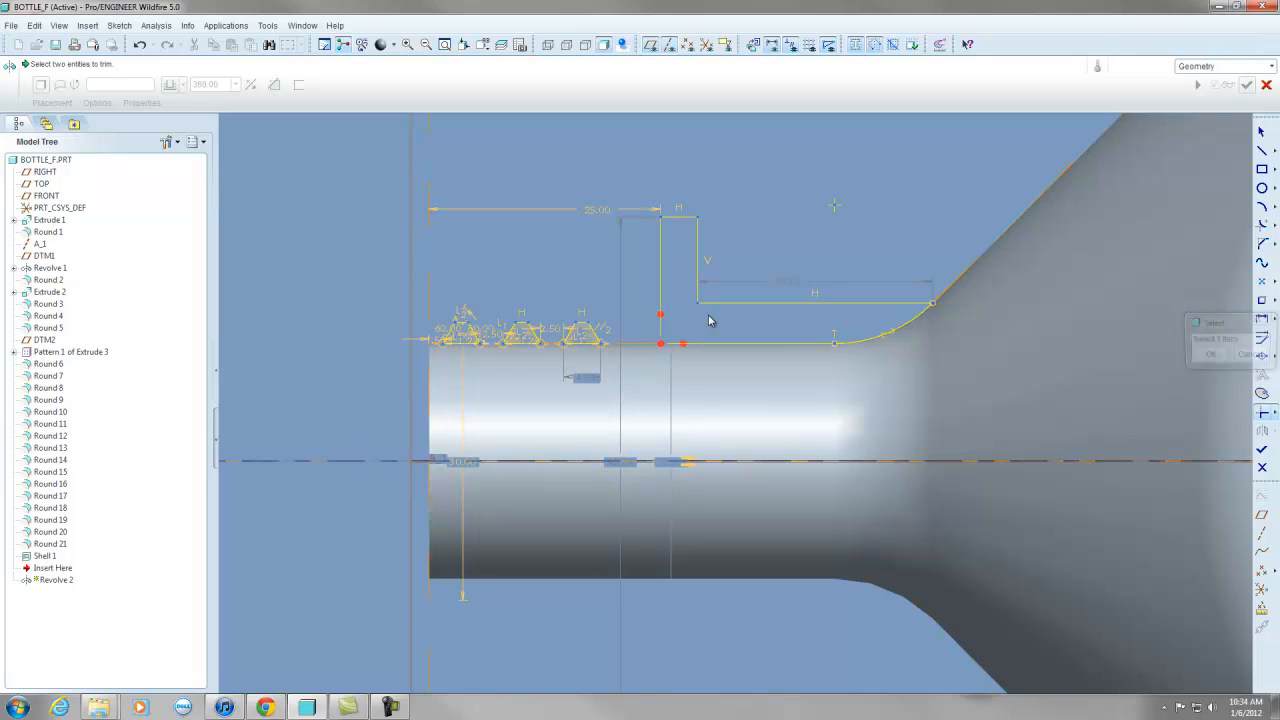
click(1210, 356)
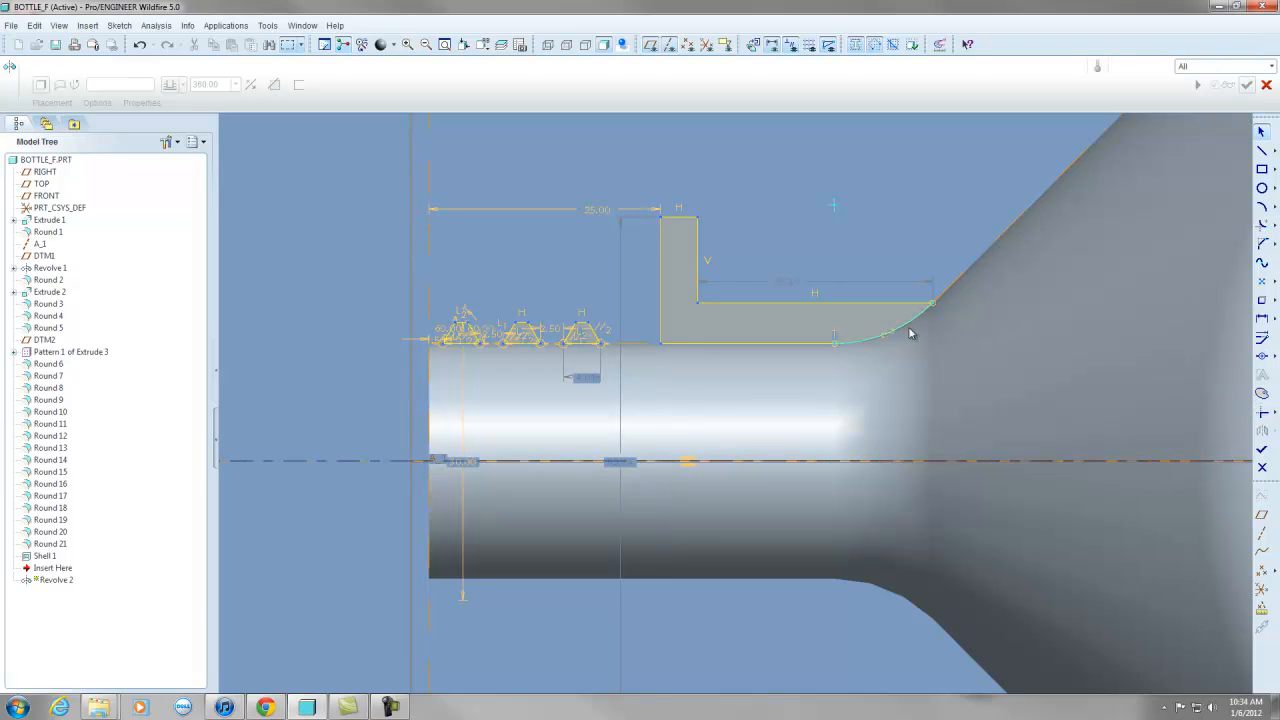
Set the collar's outer diameter to 31.75.
click(622, 463)
text(31.7)
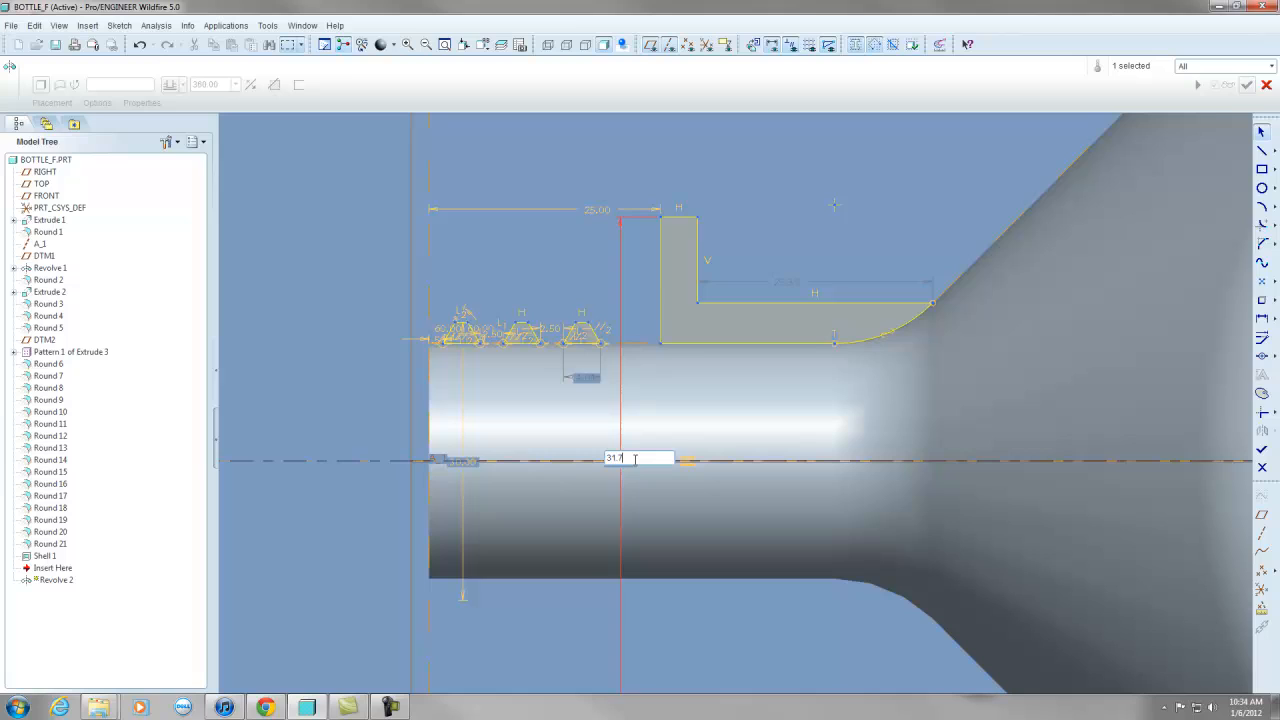
key(Return)
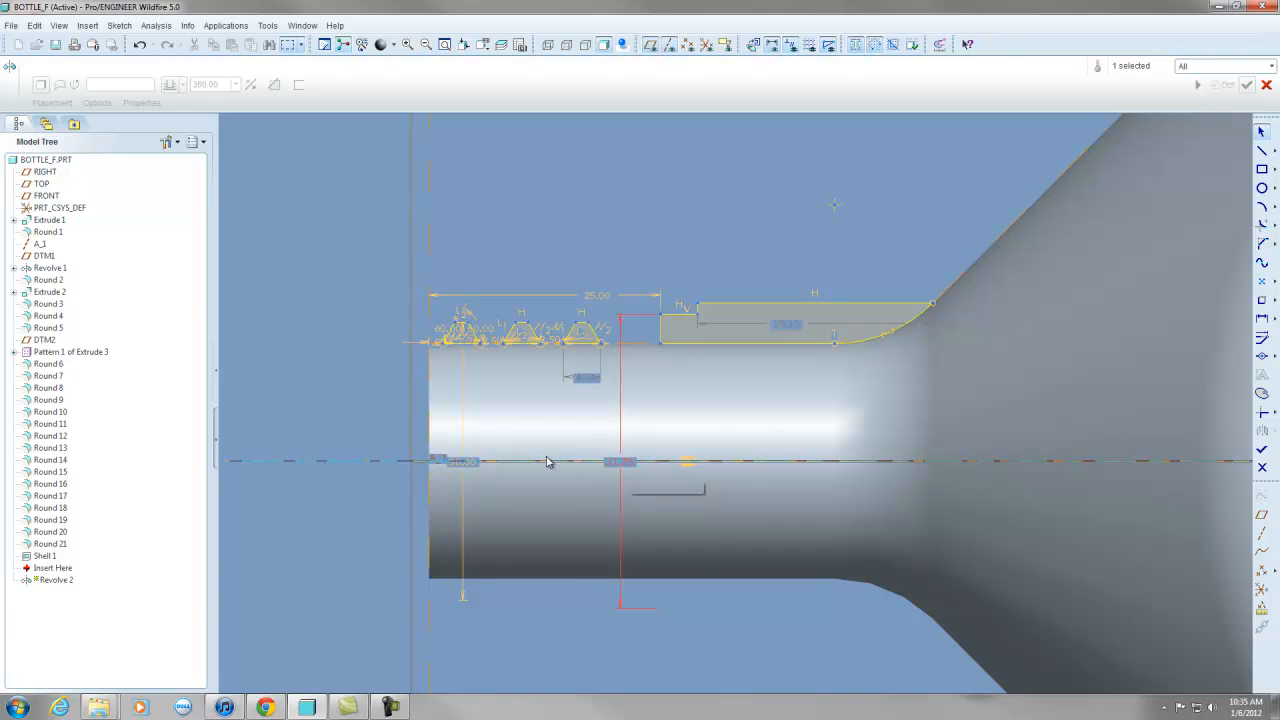
Try to change the outer diameter of the first thread ridge.
double_click(468, 462)
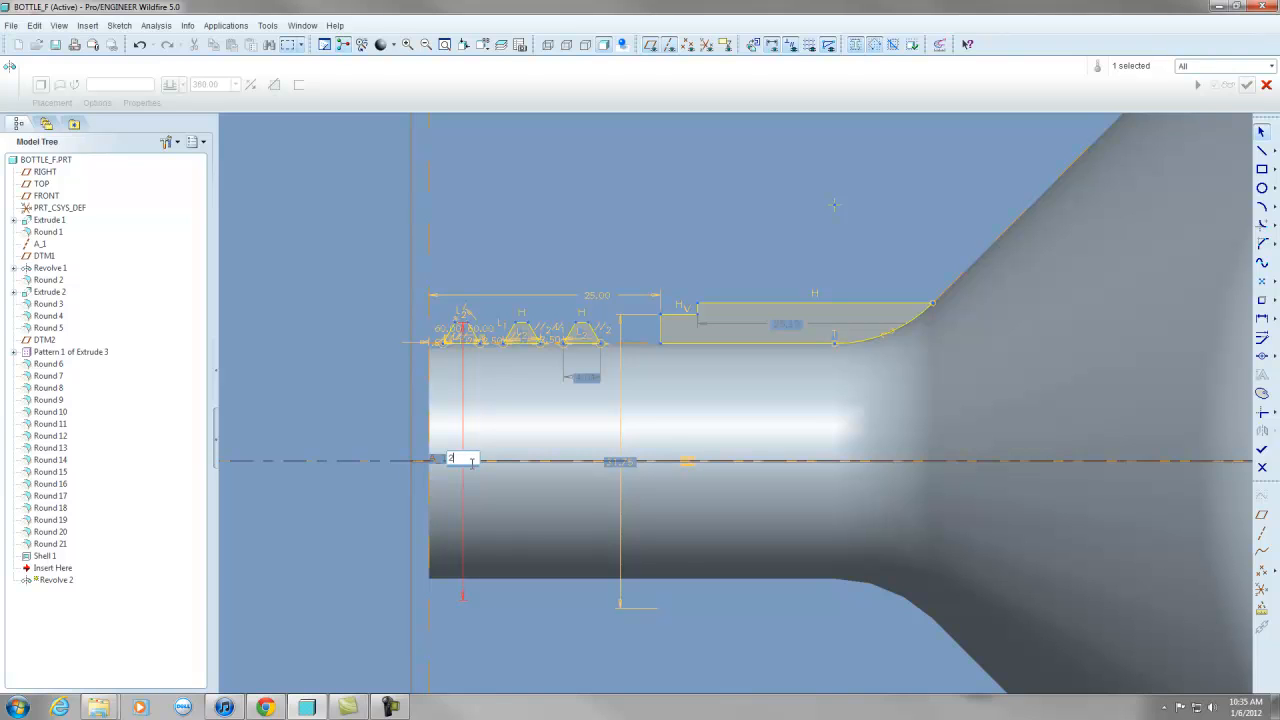
text(2)
key(Return)
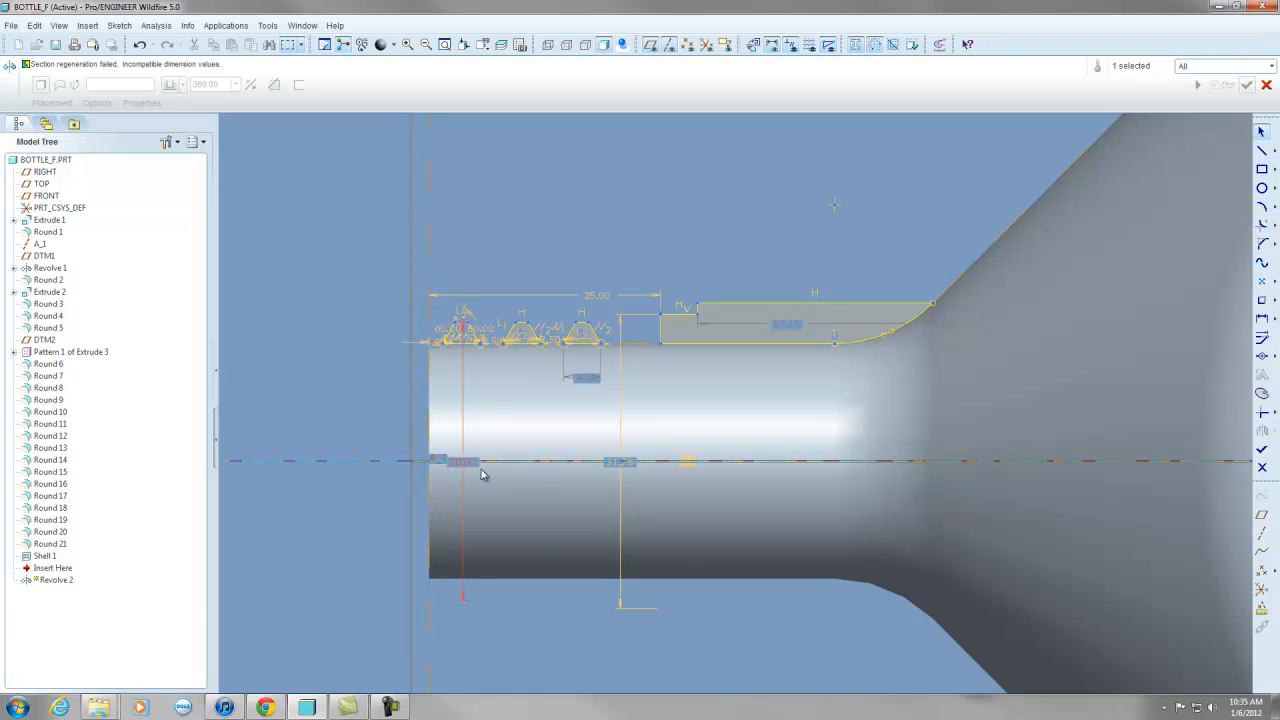
Enlarge the collar's outer diameter to 50.
double_click(618, 463)
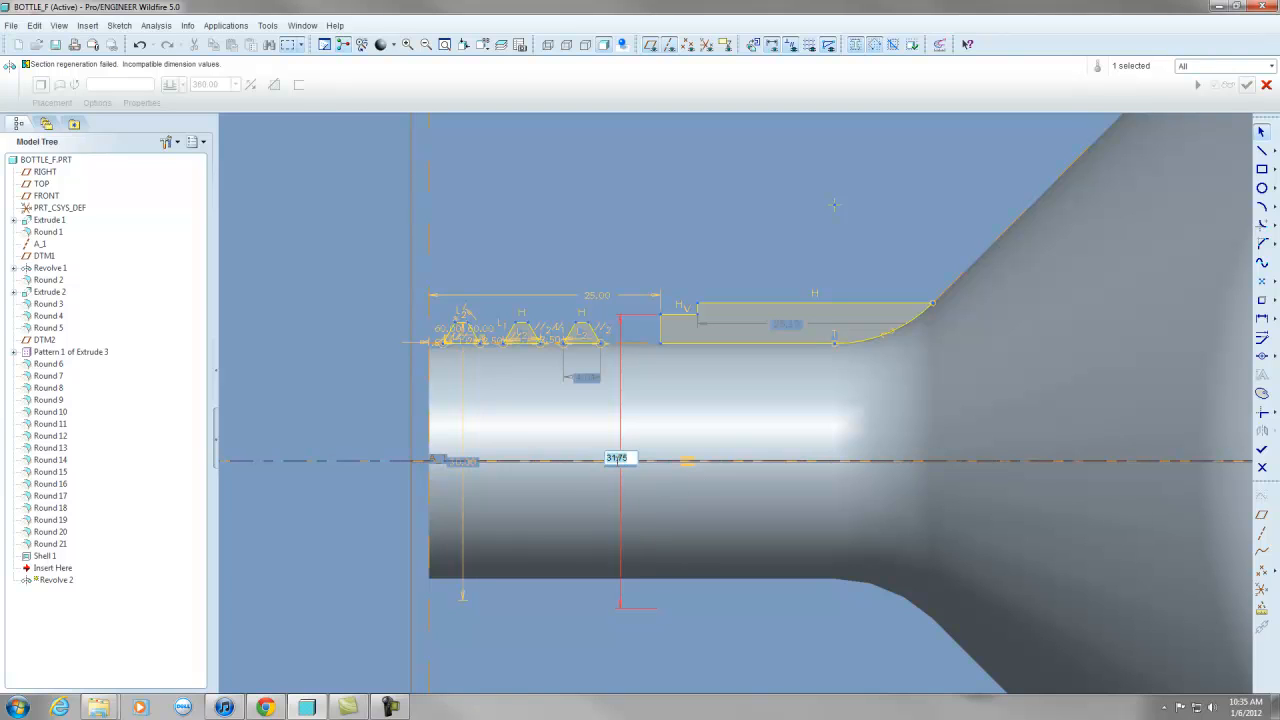
key(Return)
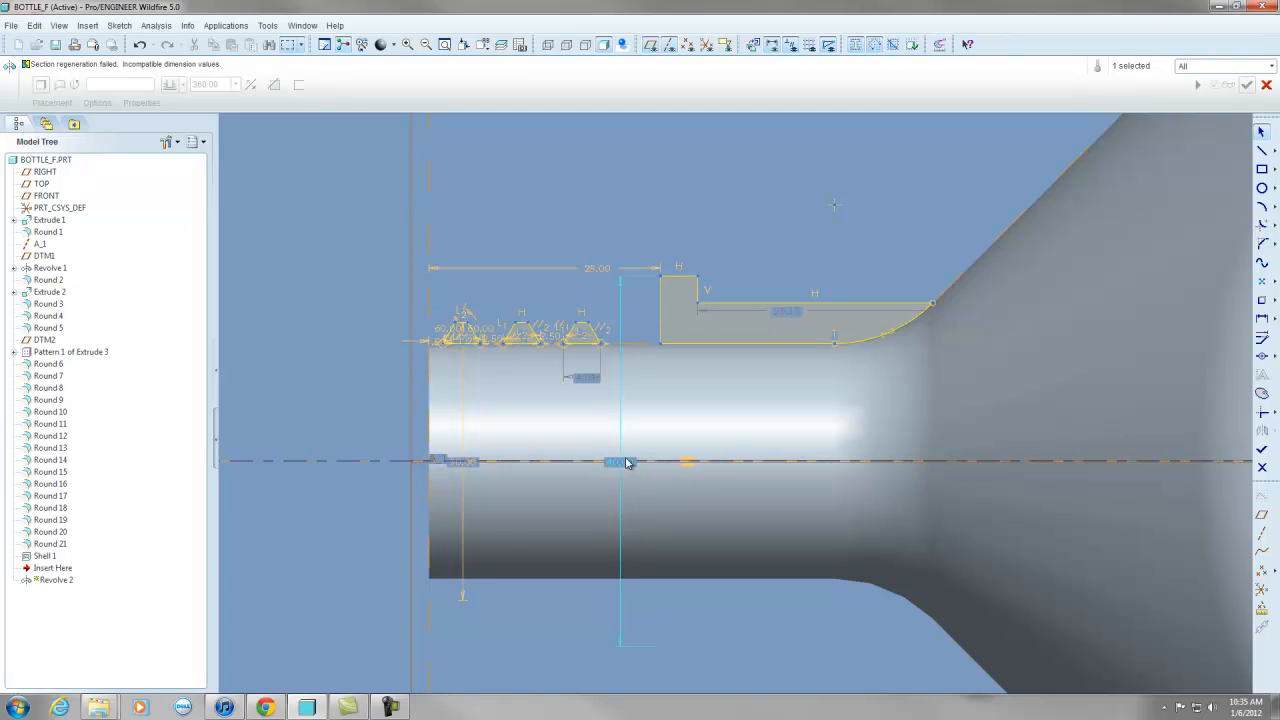
double_click(620, 463)
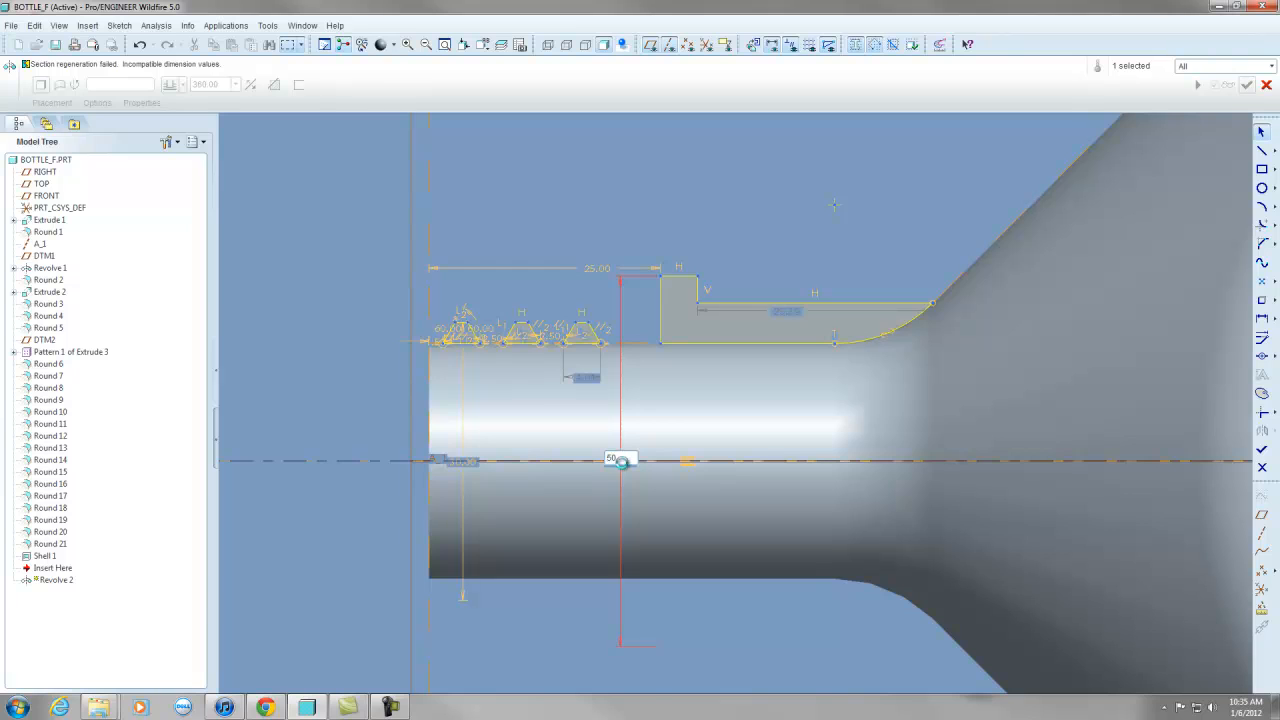
key(Return)
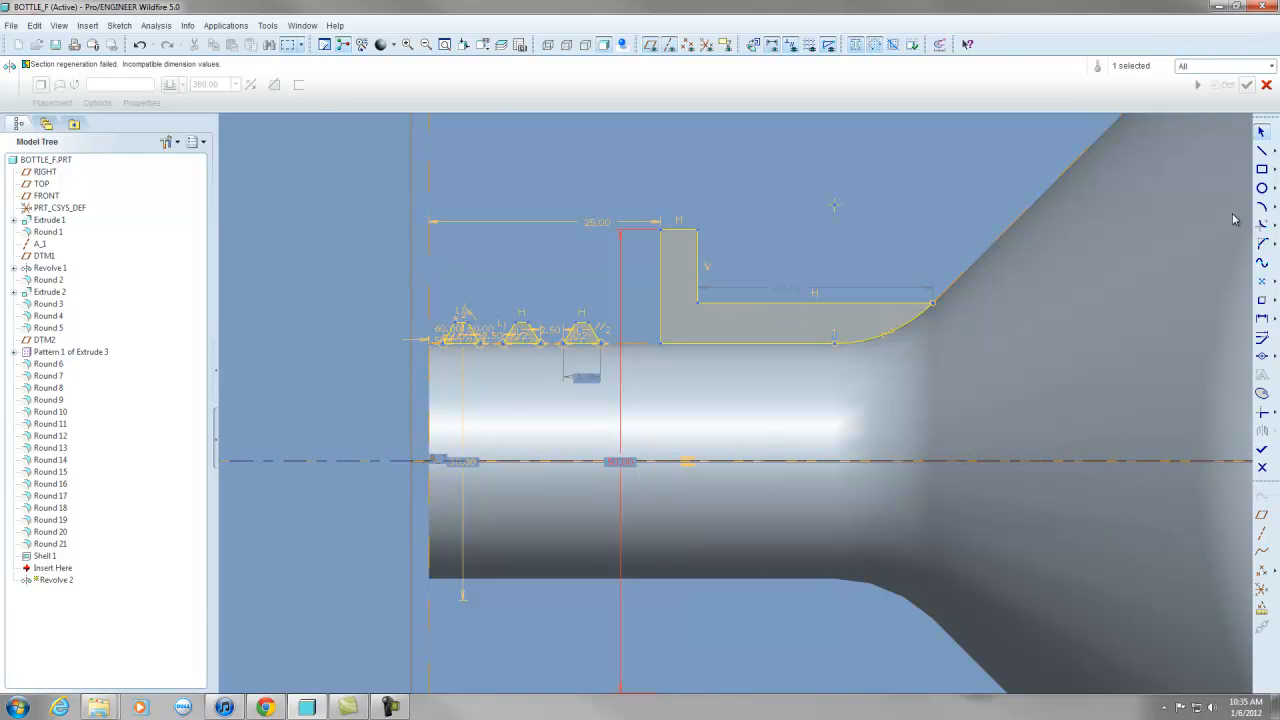
Draw a centerline along the bottle's axis as the axis of revolution and complete the 360° revolve of the neck profile.
click(1275, 158)
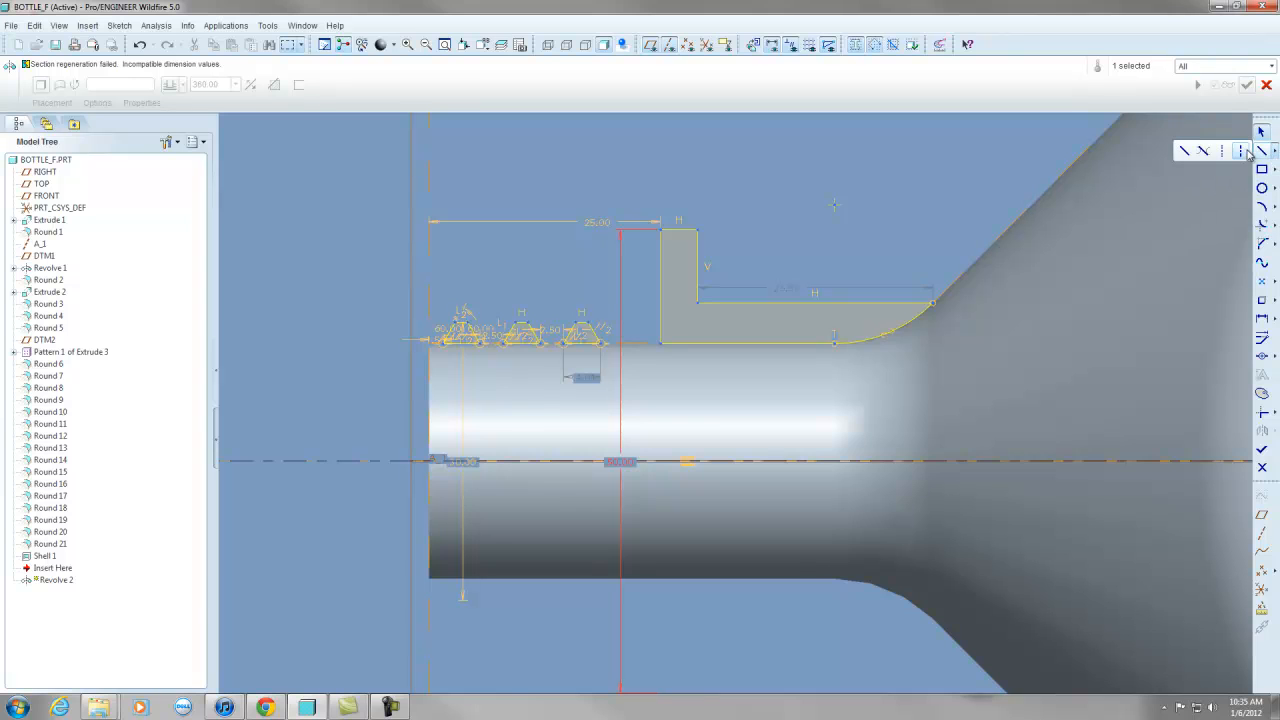
click(1240, 151)
click(872, 459)
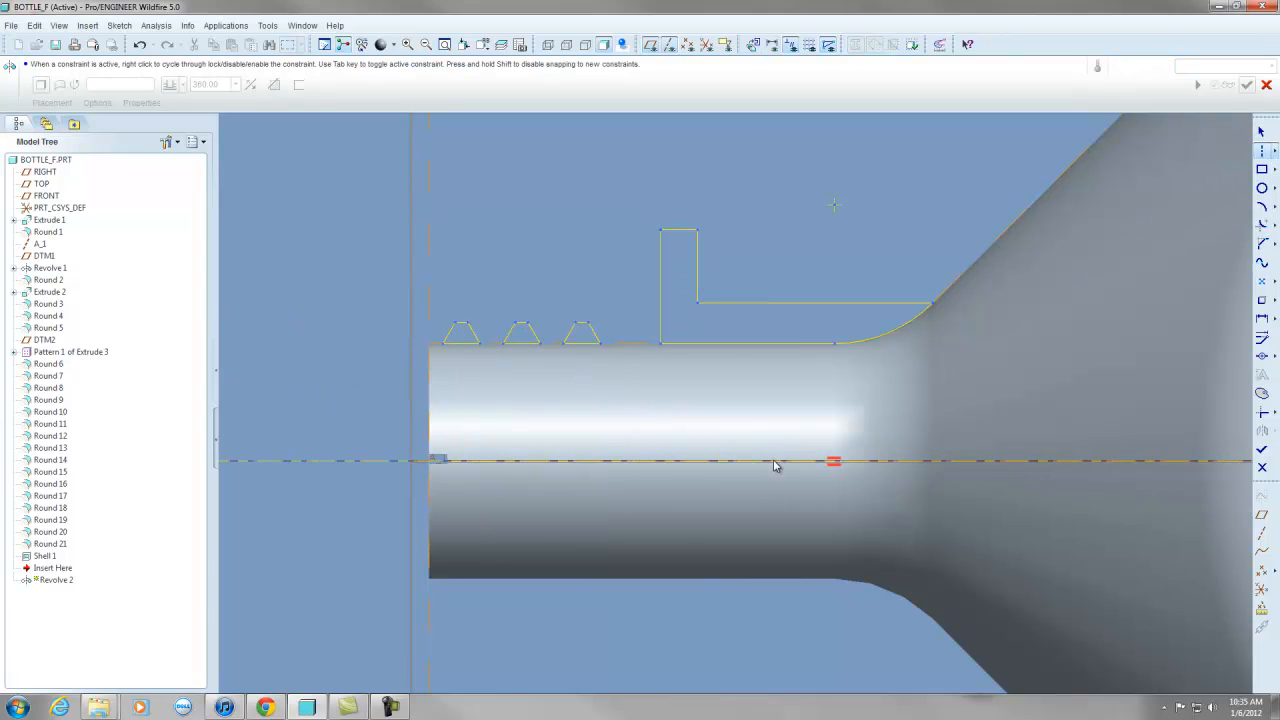
click(772, 462)
click(1260, 449)
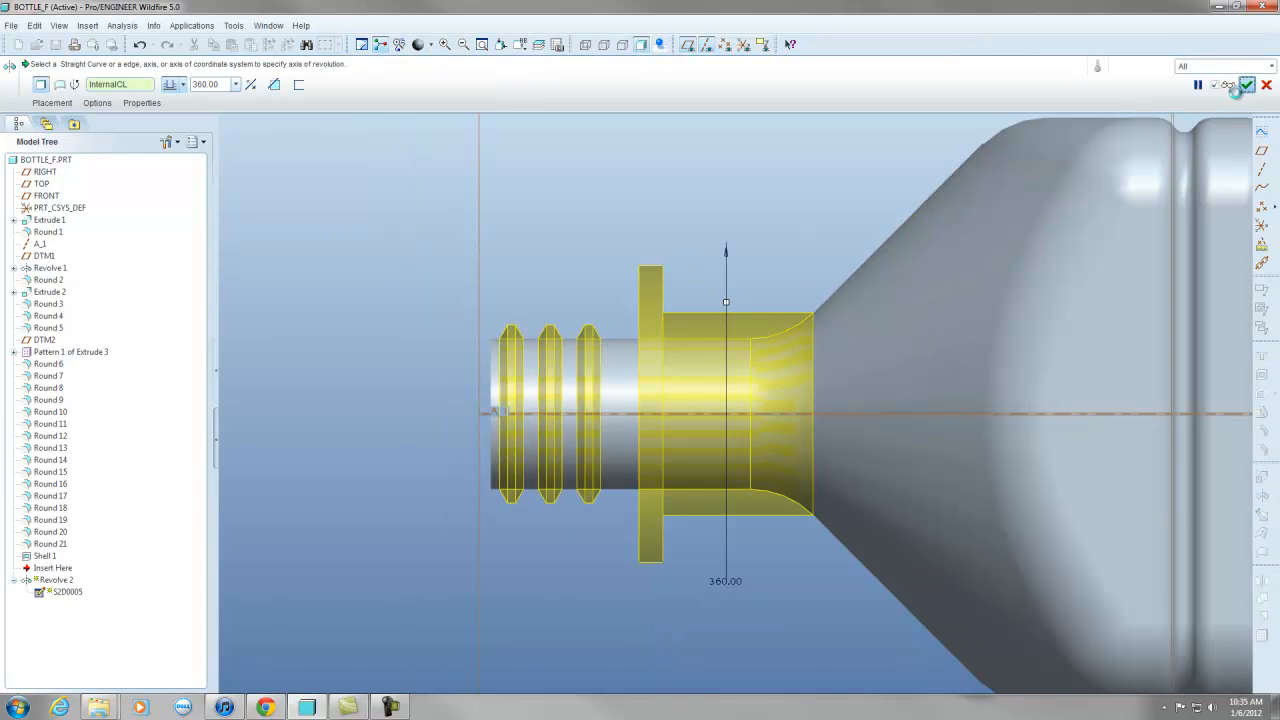
click(1247, 86)
click(799, 188)
Set the neck collar's outer diameter to 40 and regenerate the model.
scroll(771, 251, up, 3)
middle_drag(771, 252, 900, 397)
scroll(900, 398, up, 3)
scroll(944, 437, down, 3)
middle_drag(944, 437, 998, 435)
double_click(1007, 338)
double_click(998, 437)
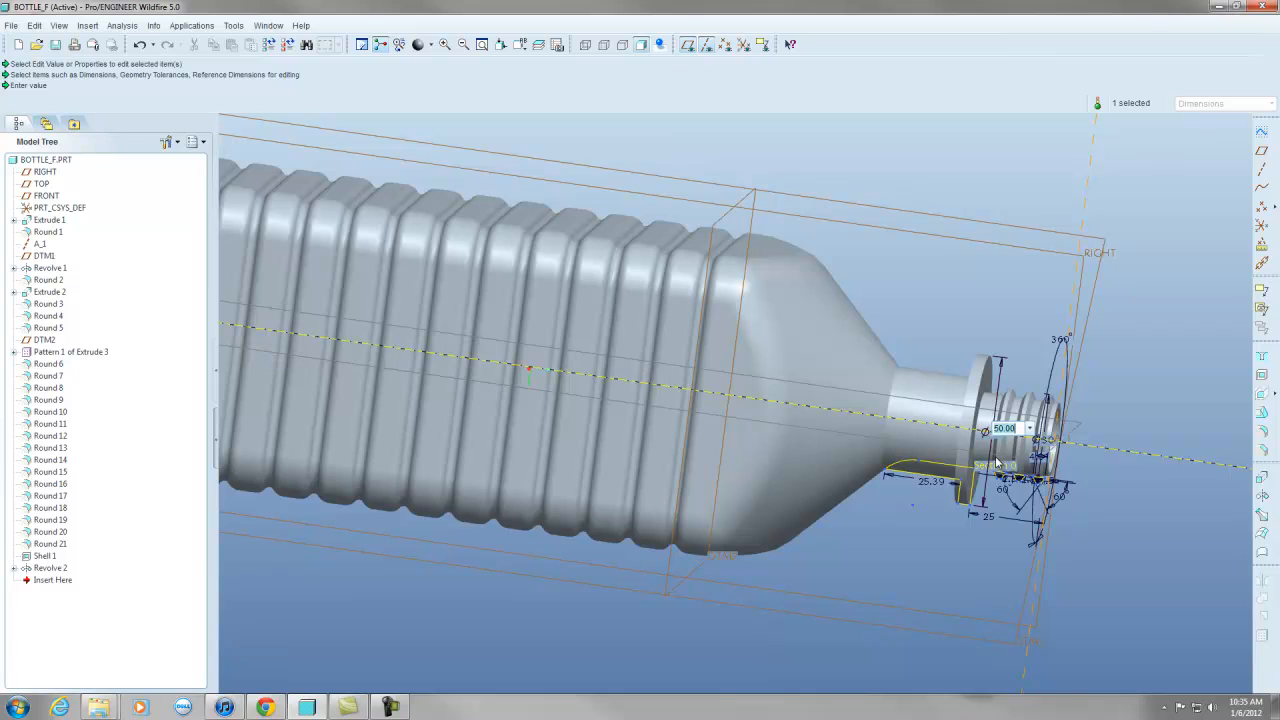
key(Return)
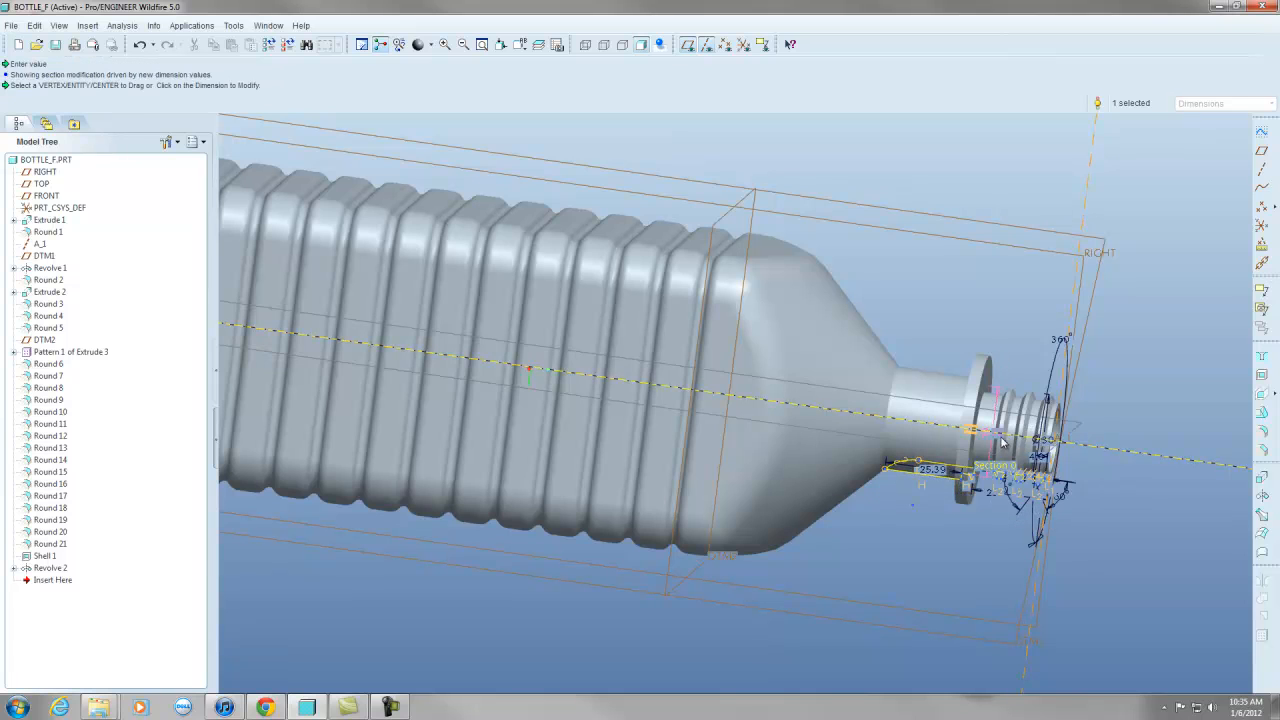
double_click(1001, 437)
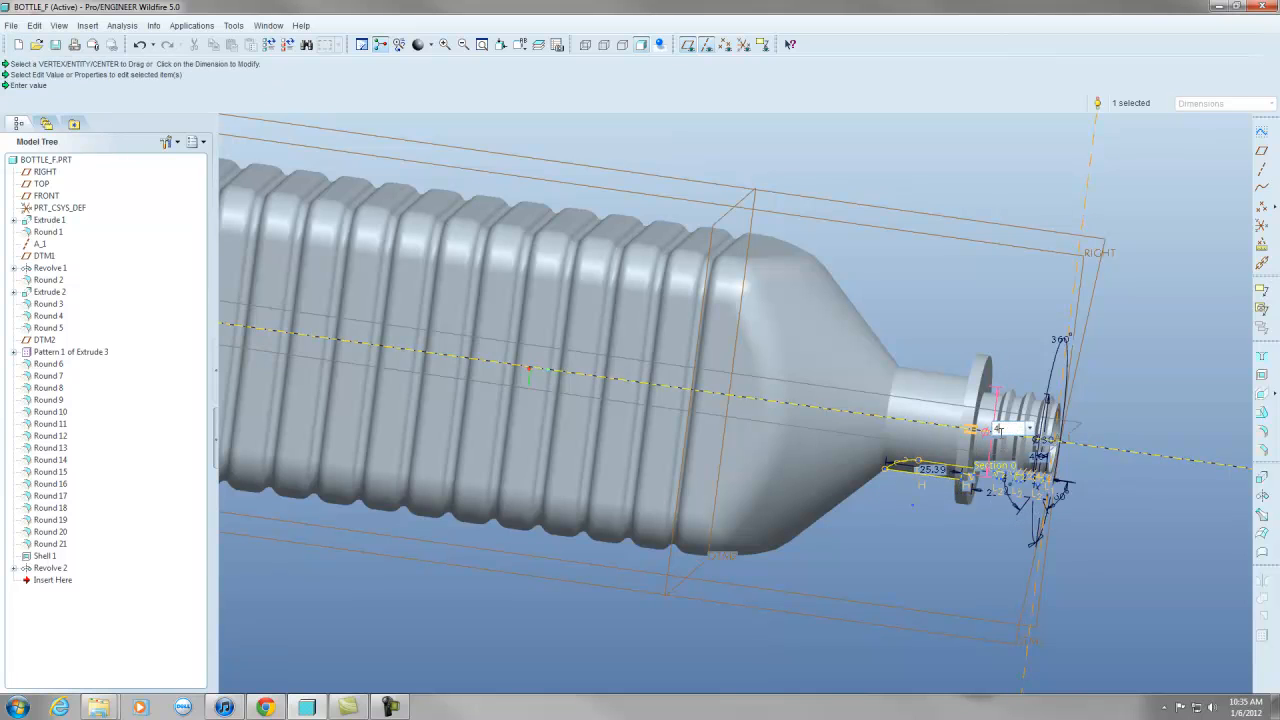
key(Return)
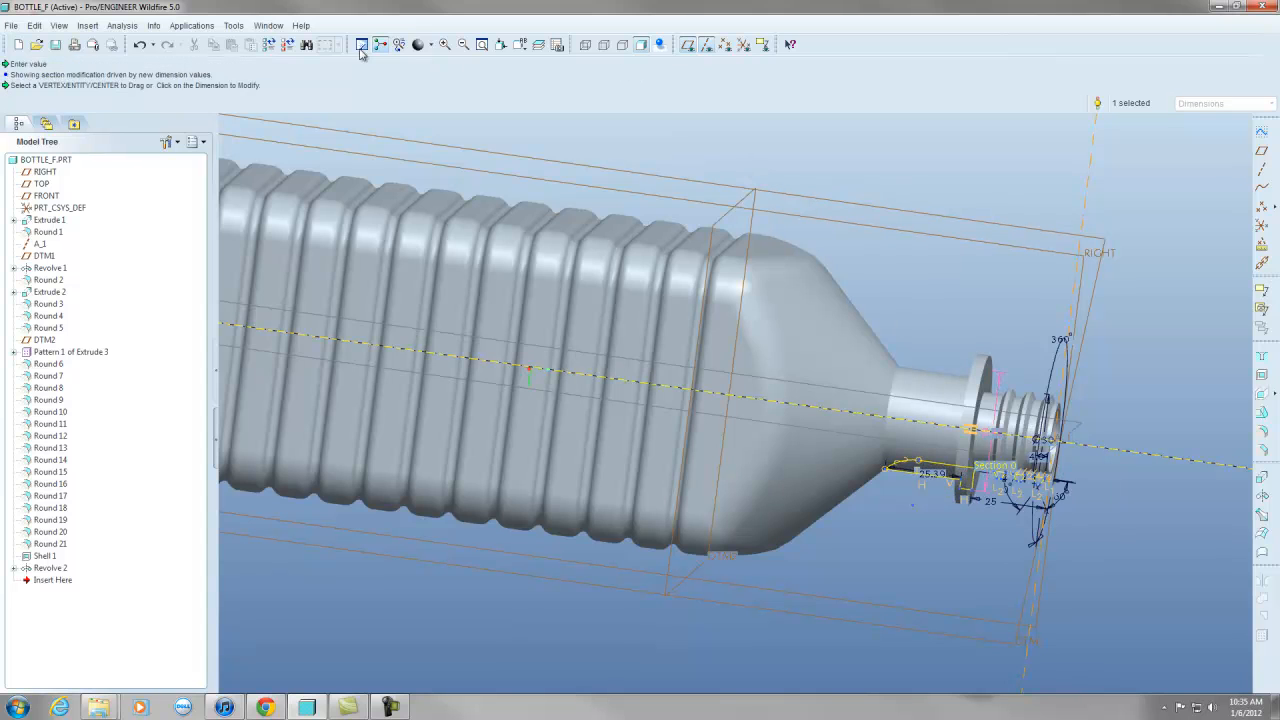
click(270, 46)
Try to set the thread ridges' outer diameter to 25.
scroll(1072, 432, down, 1)
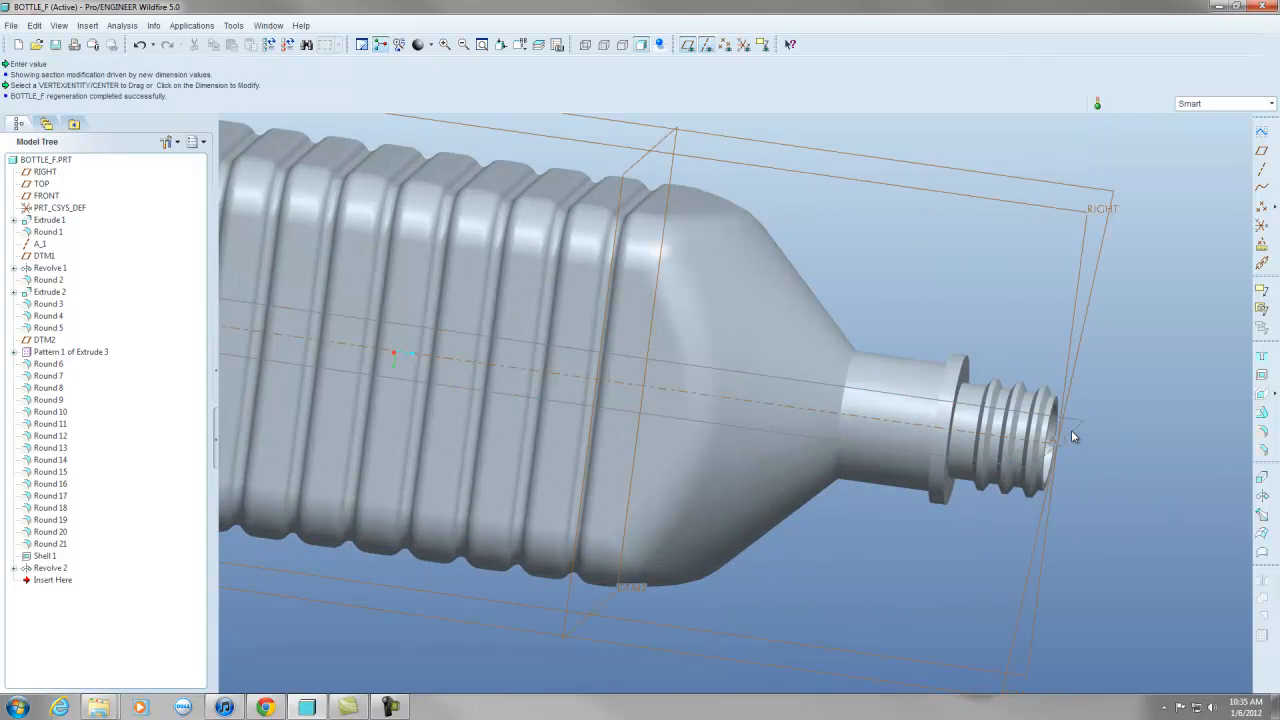
scroll(1001, 428, up, 2)
mouse_move(1001, 428)
middle_down()
mouse_move(886, 429)
mouse_move(854, 409)
mouse_move(888, 431)
mouse_move(1005, 432)
mouse_move(870, 426)
mouse_move(900, 406)
mouse_move(870, 401)
mouse_move(984, 422)
middle_up()
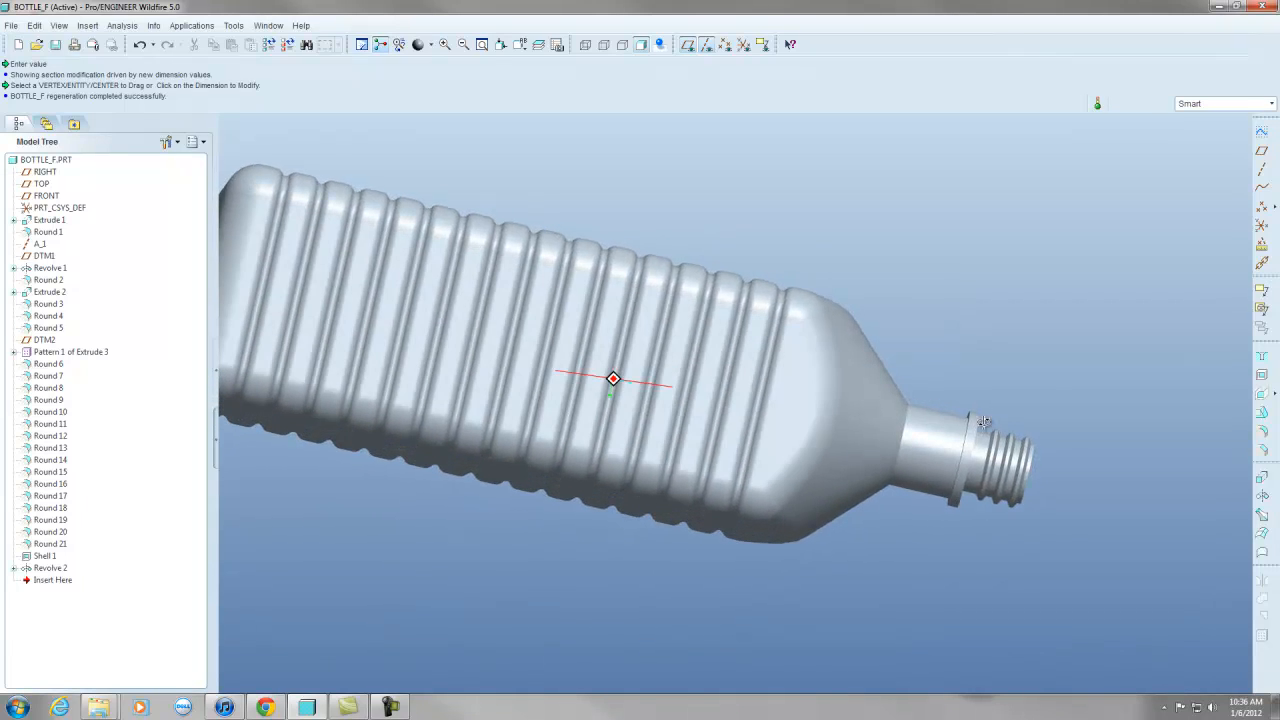
scroll(986, 424, up, 1)
scroll(1003, 451, down, 7)
scroll(1031, 447, up, 1)
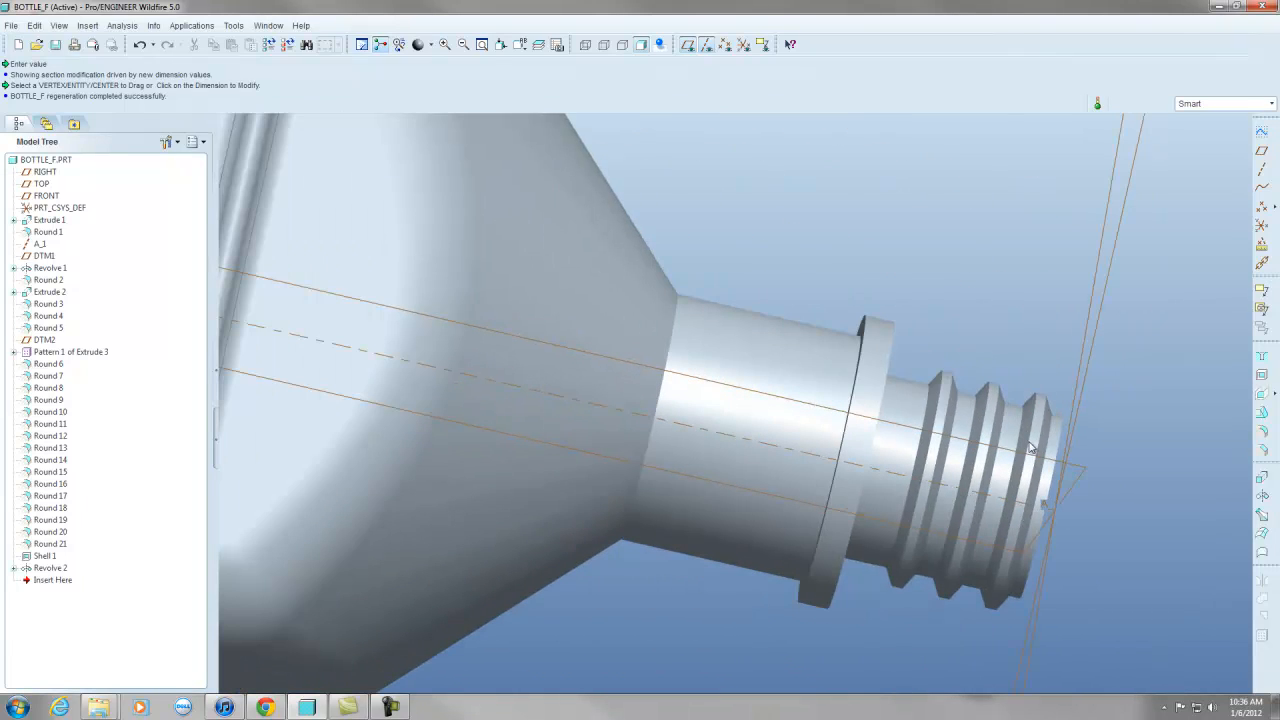
double_click(943, 402)
scroll(987, 577, up, 1)
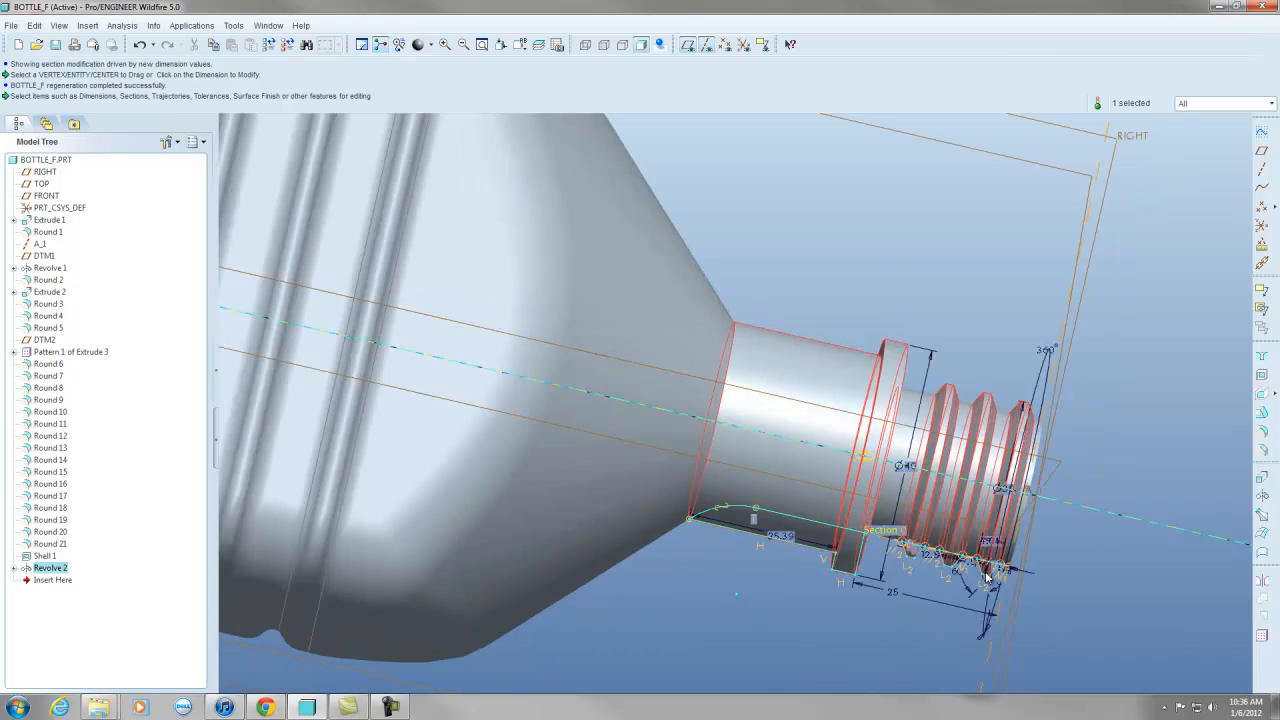
scroll(987, 577, down, 2)
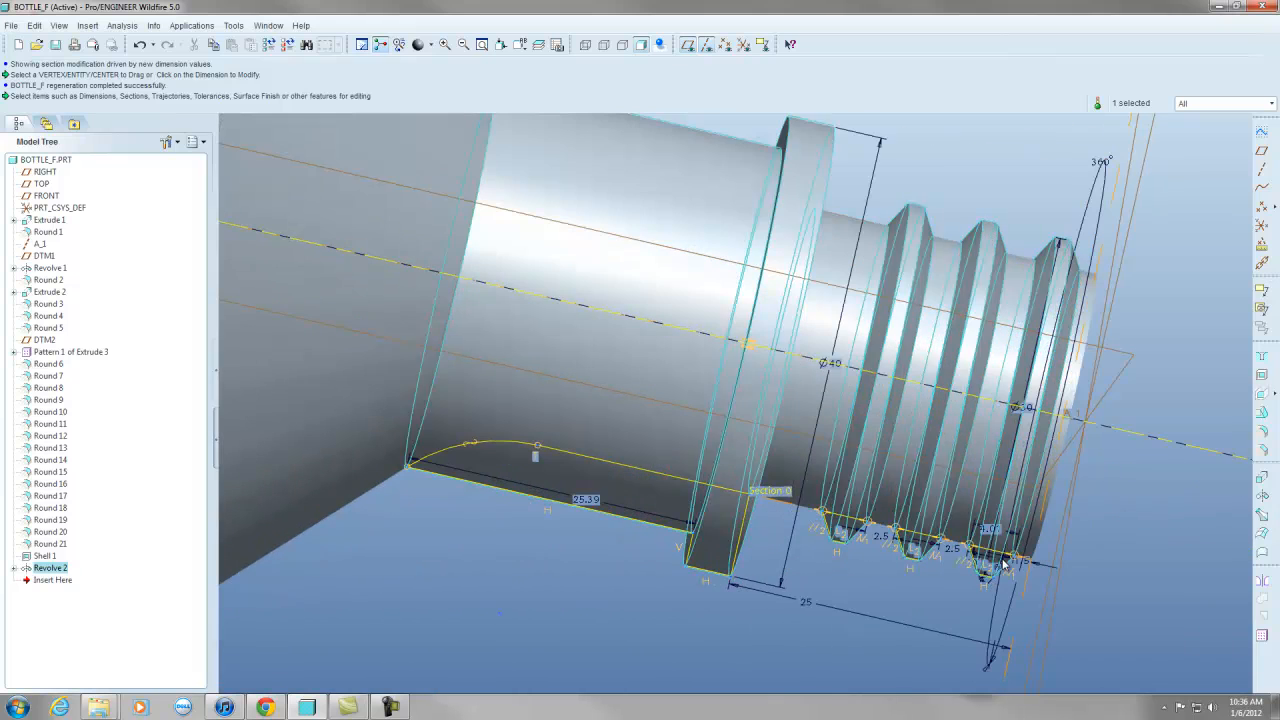
double_click(1030, 407)
text(25)
key(Return)
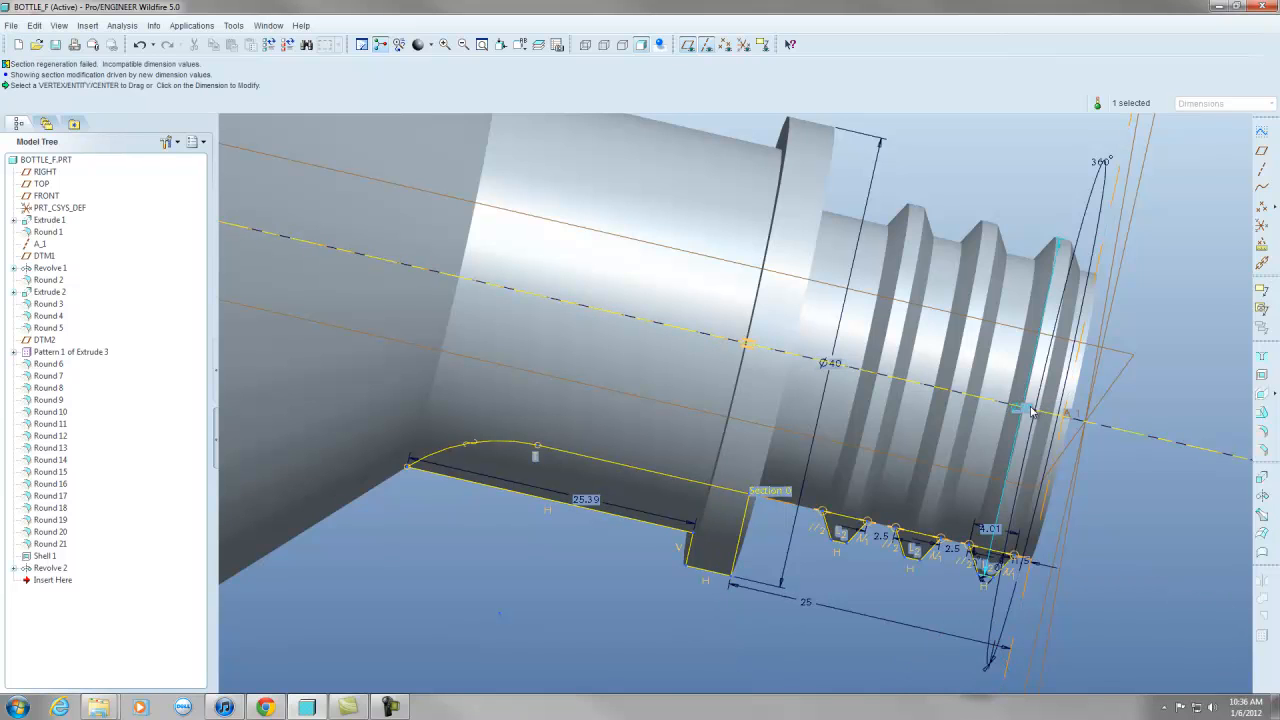
Set the thread ridges' outer diameter to 28 and regenerate the model.
double_click(1029, 408)
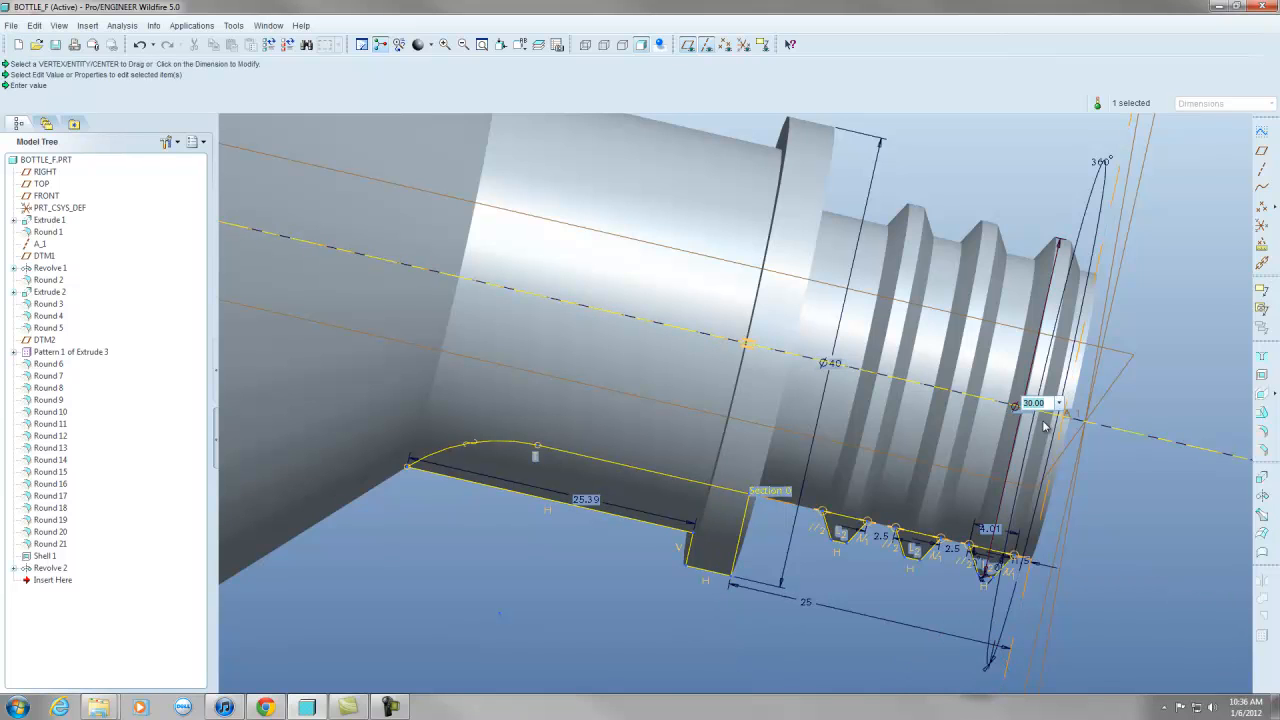
text(28)
key(Return)
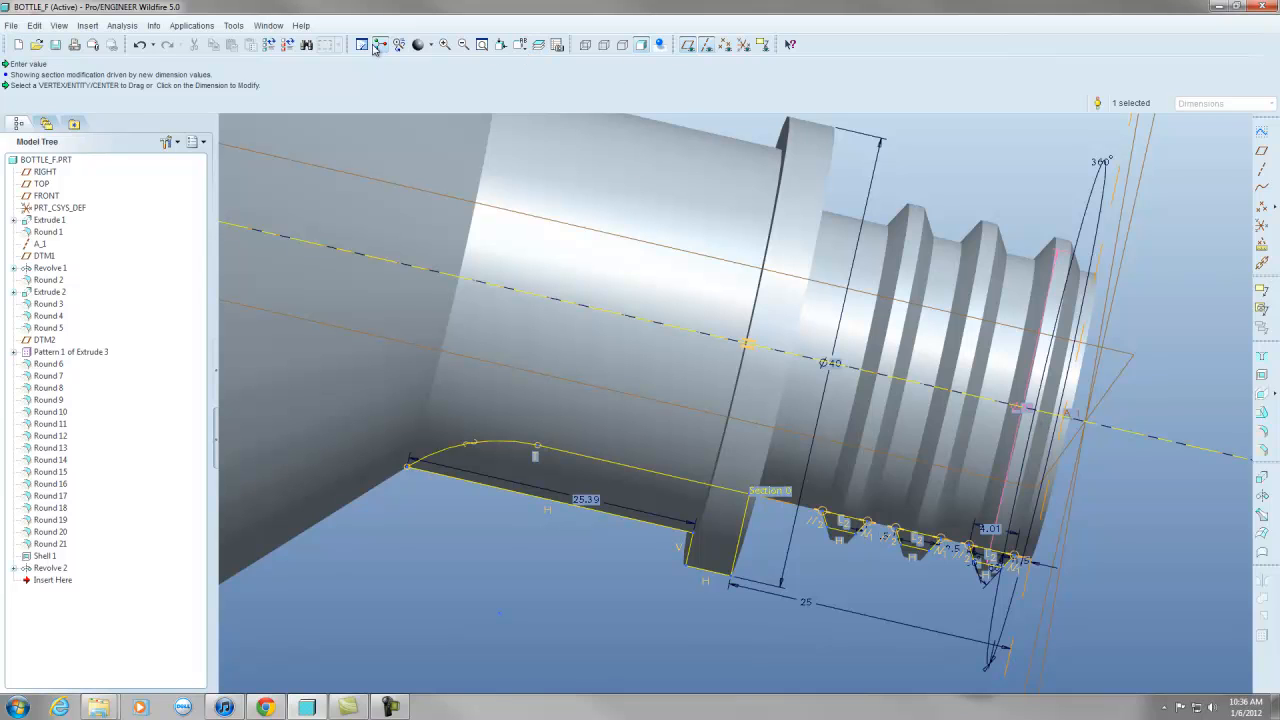
click(286, 43)
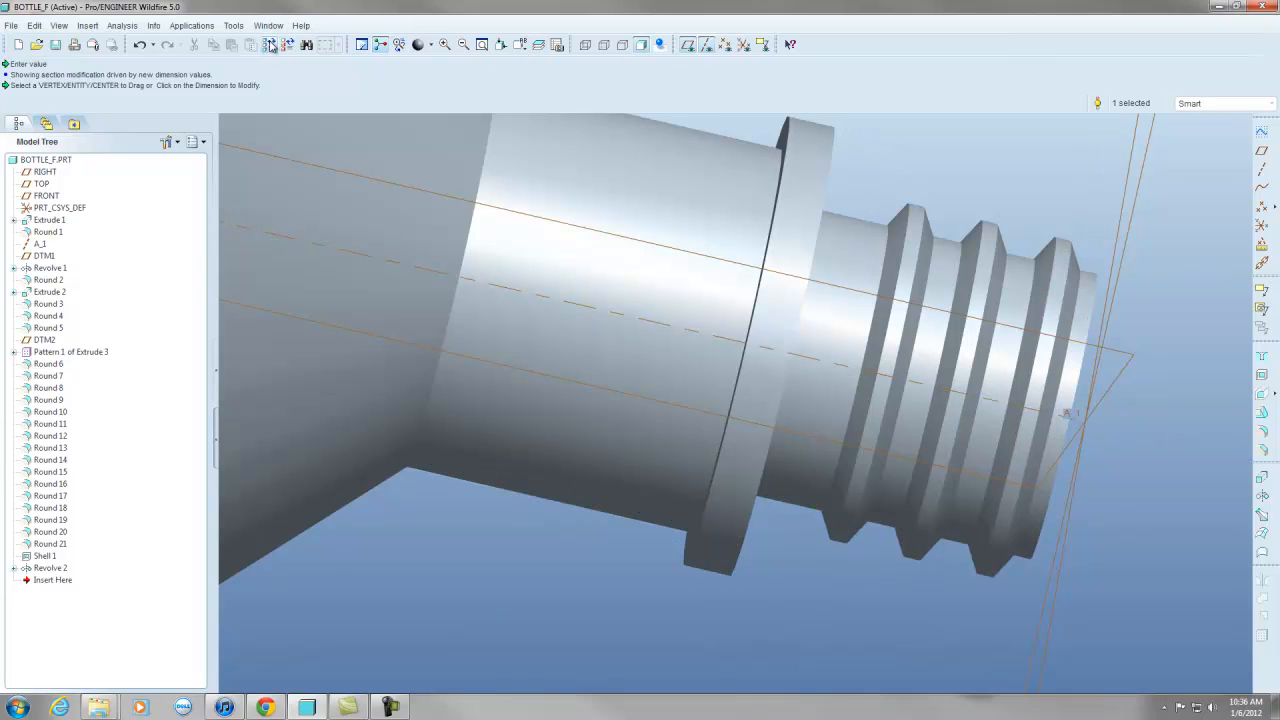
Set the base width of the thread ridge nearest the neck's open end to 3.
double_click(993, 560)
scroll(988, 562, up, 5)
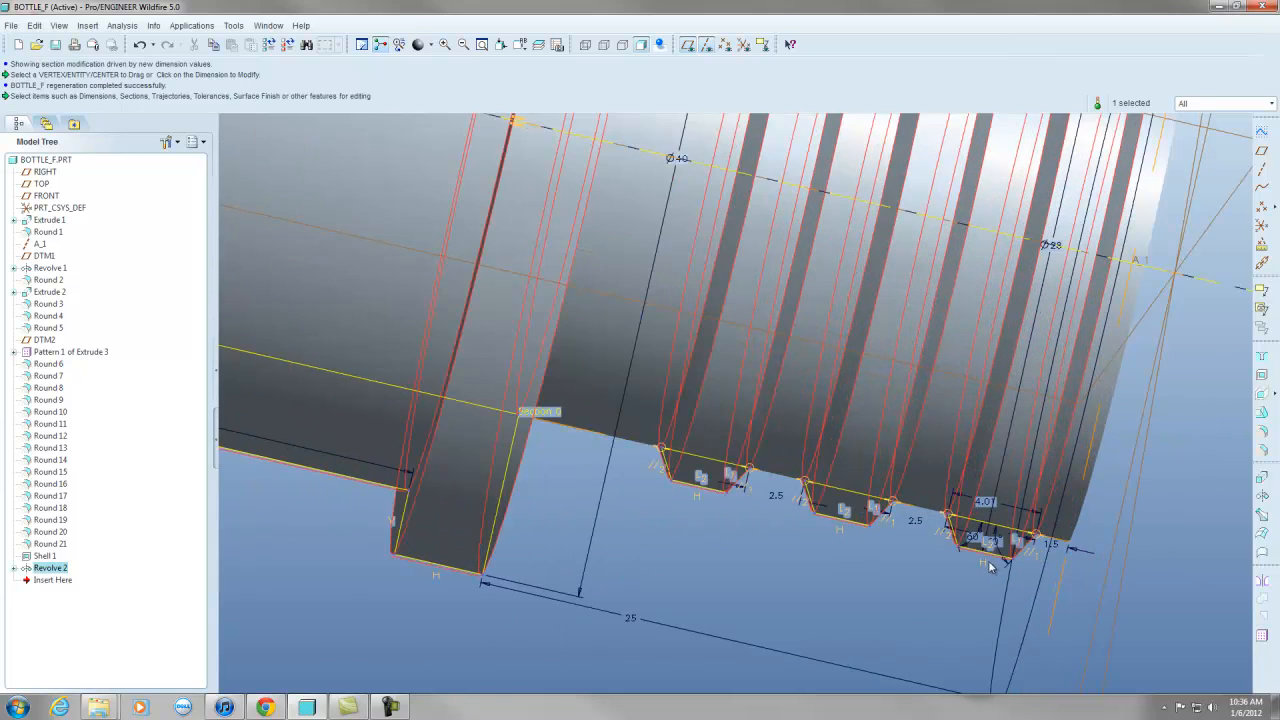
double_click(981, 479)
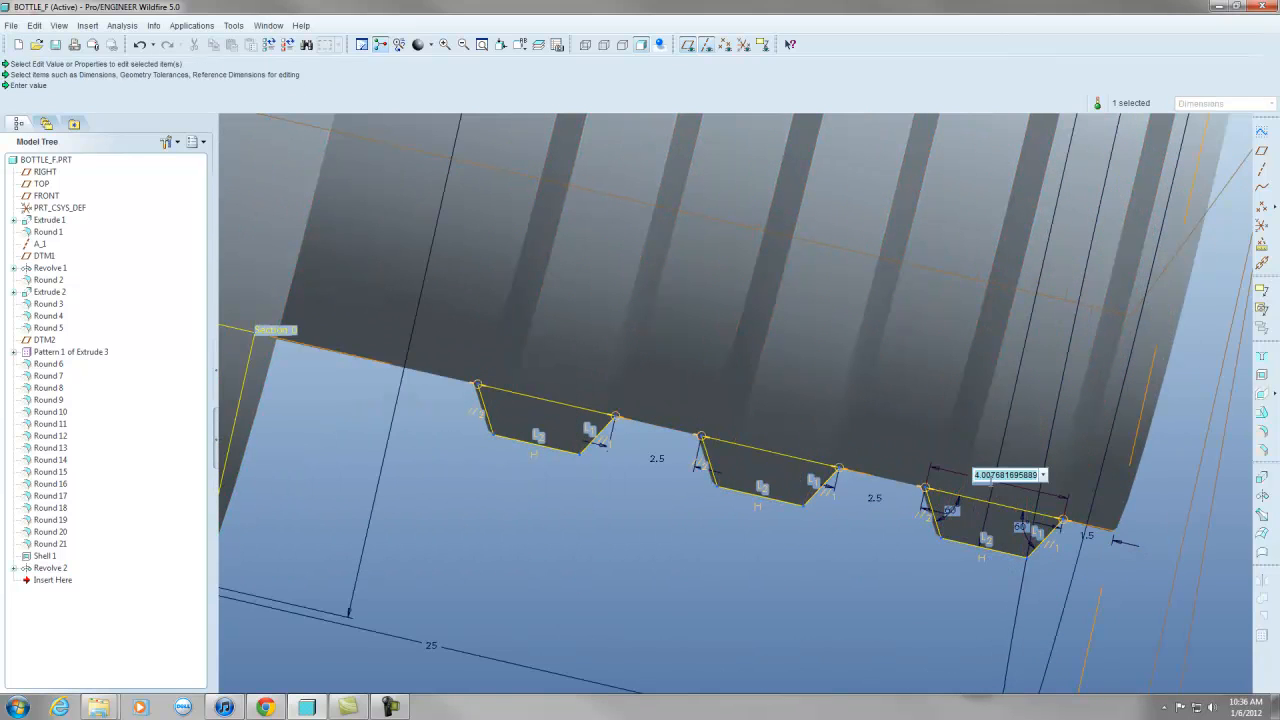
text(3)
key(Return)
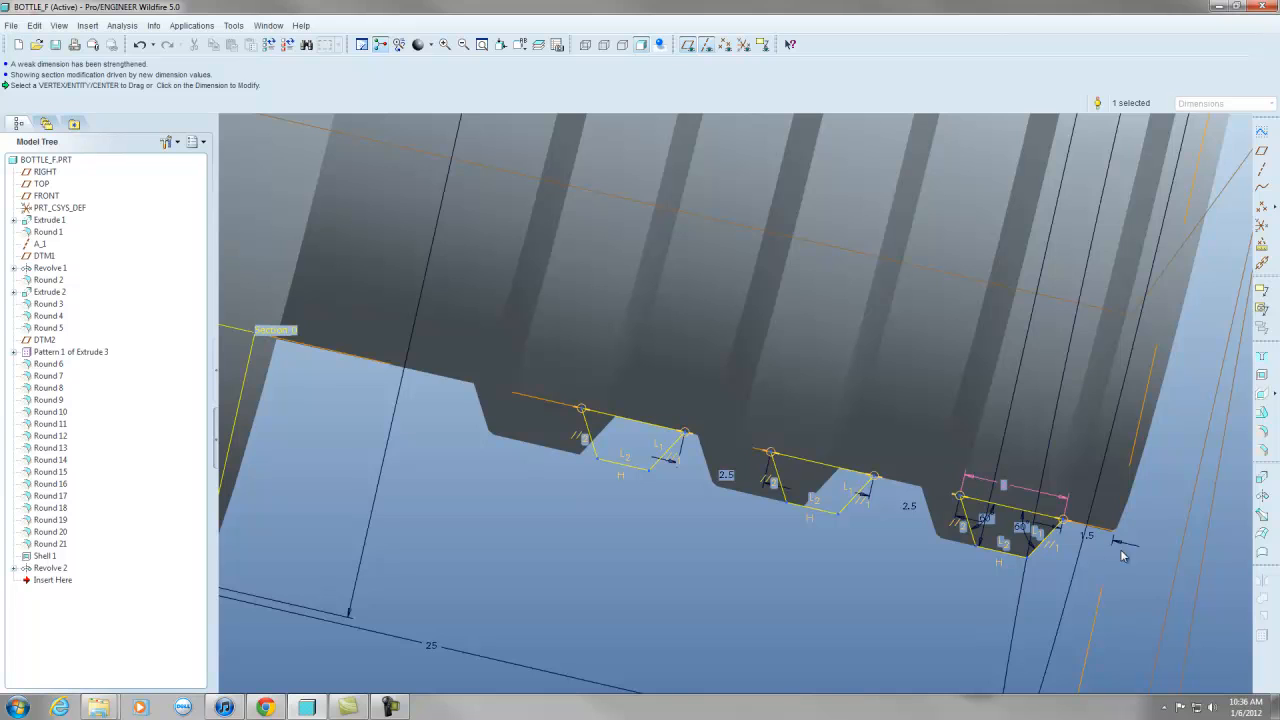
Increase the first thread ridge's offset from the neck's open end beyond 2.5 and regenerate the model.
double_click(1093, 544)
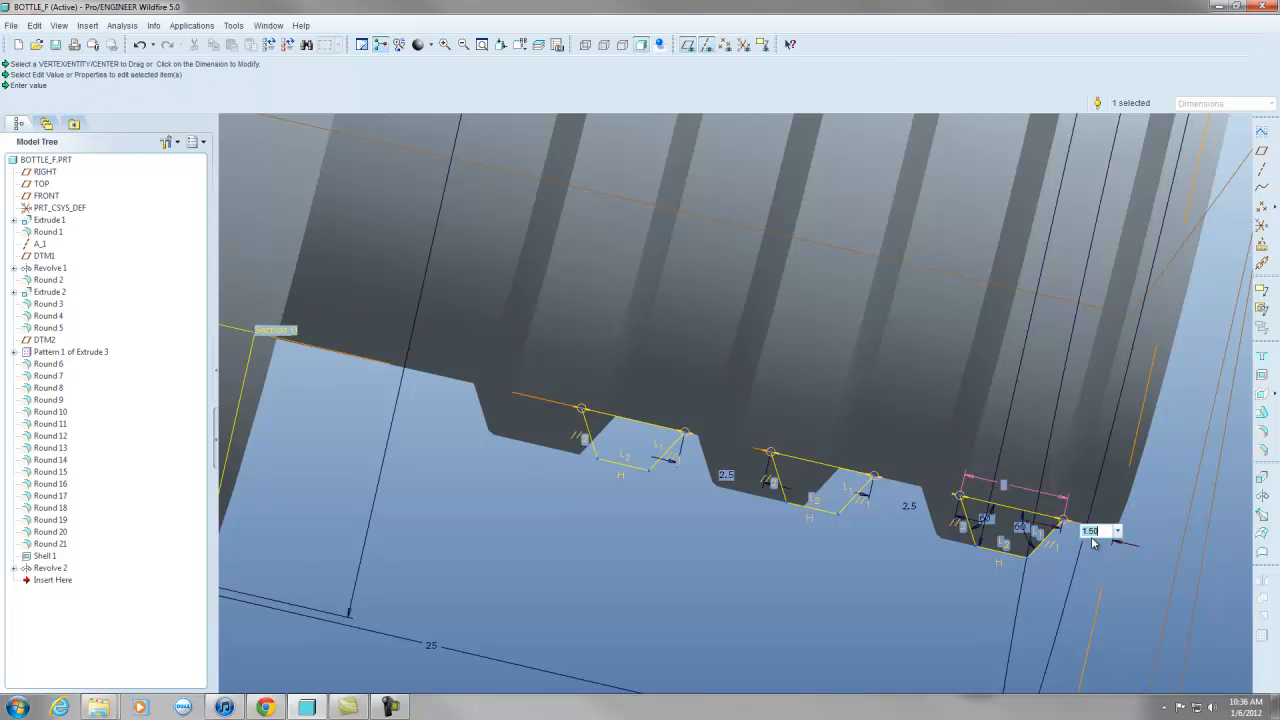
text(2)
key(Return)
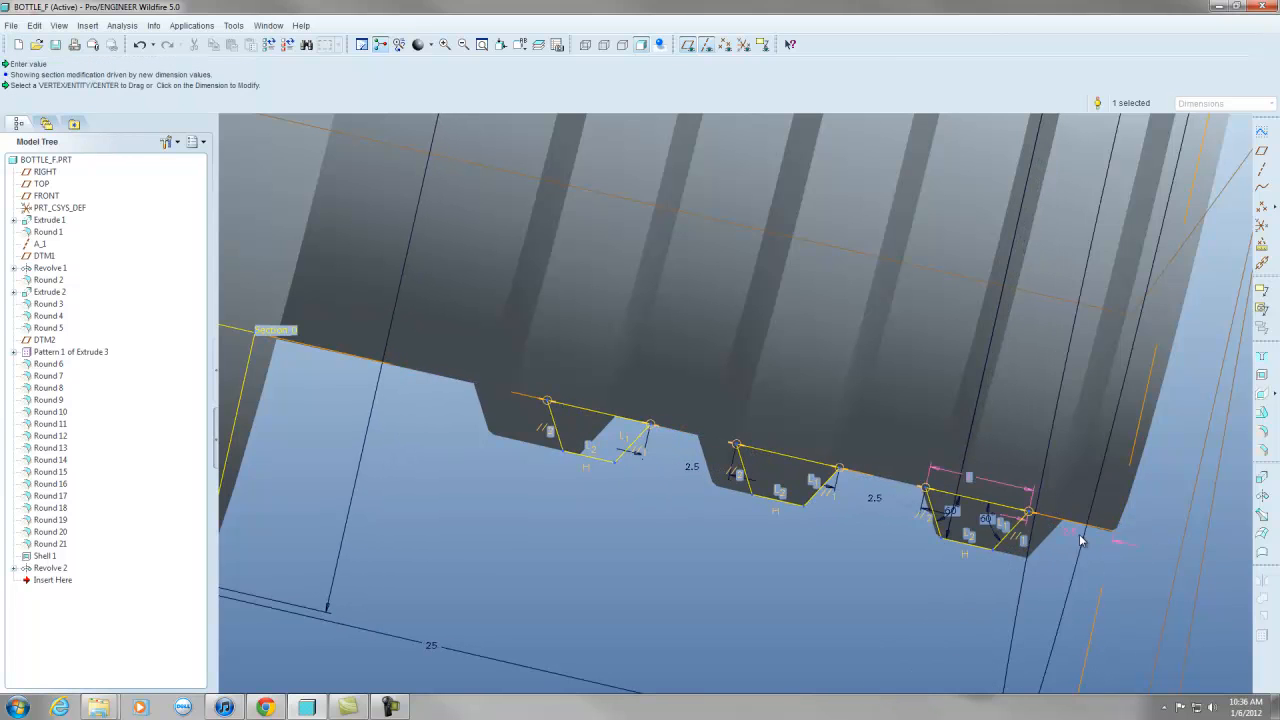
double_click(1073, 530)
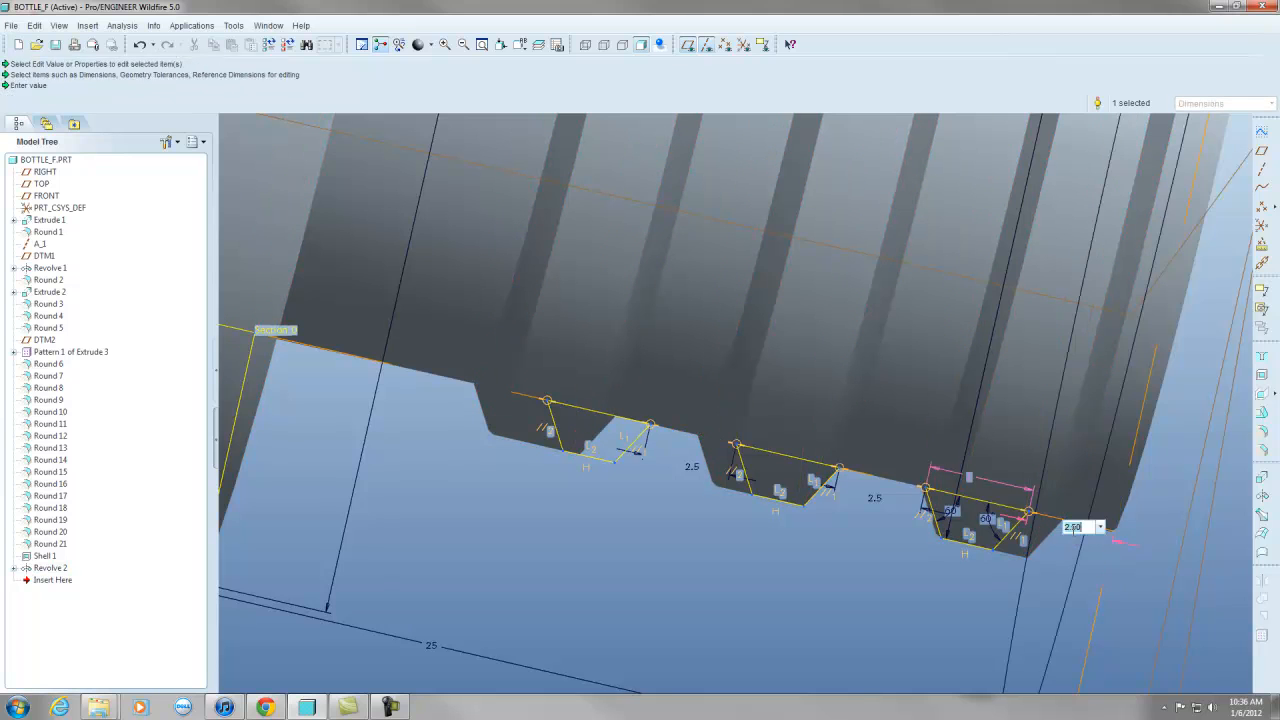
text(4)
key(Return)
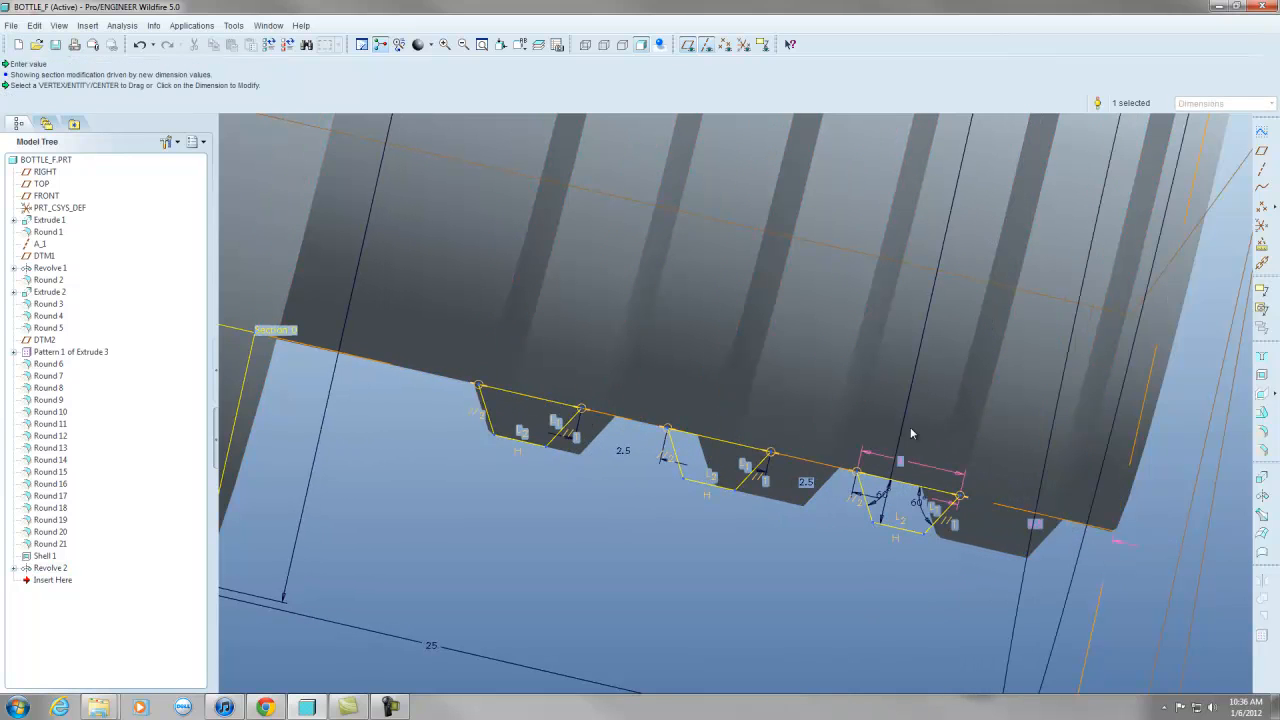
click(522, 47)
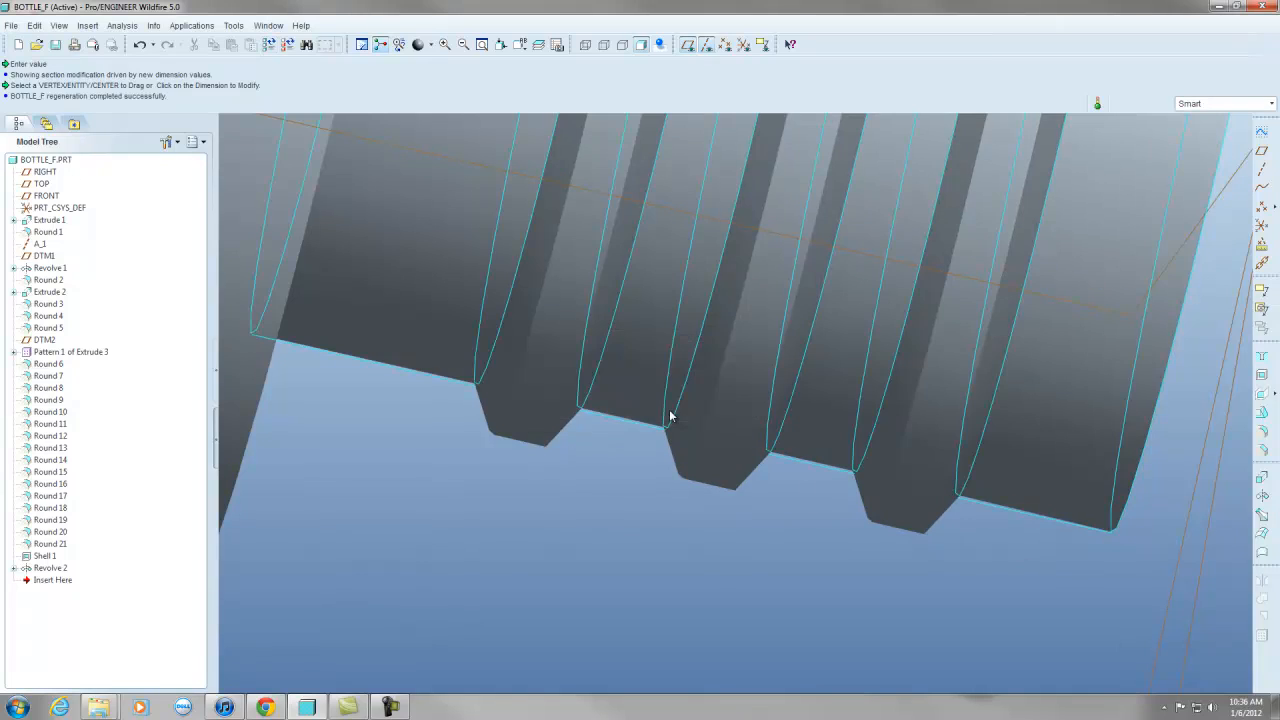
Compare the threaded neck with the reference photo of the real bottle.
scroll(869, 425, up, 10)
middle_drag(886, 424, 848, 436)
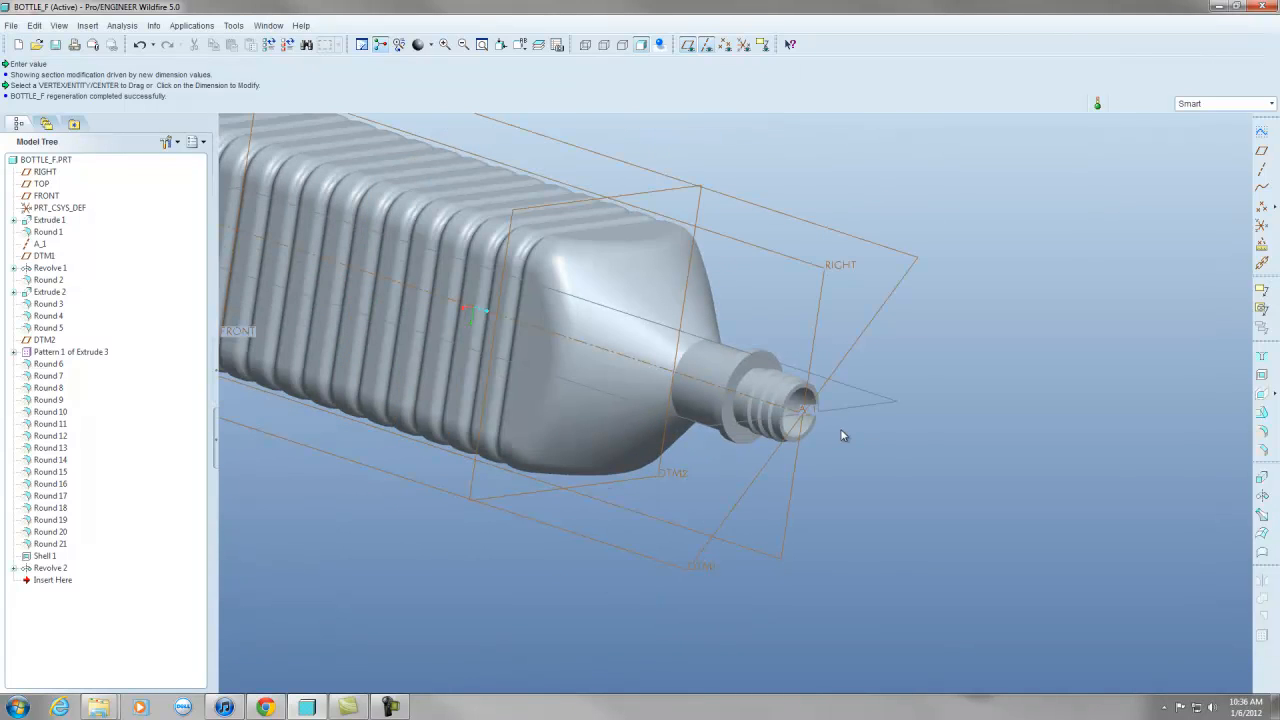
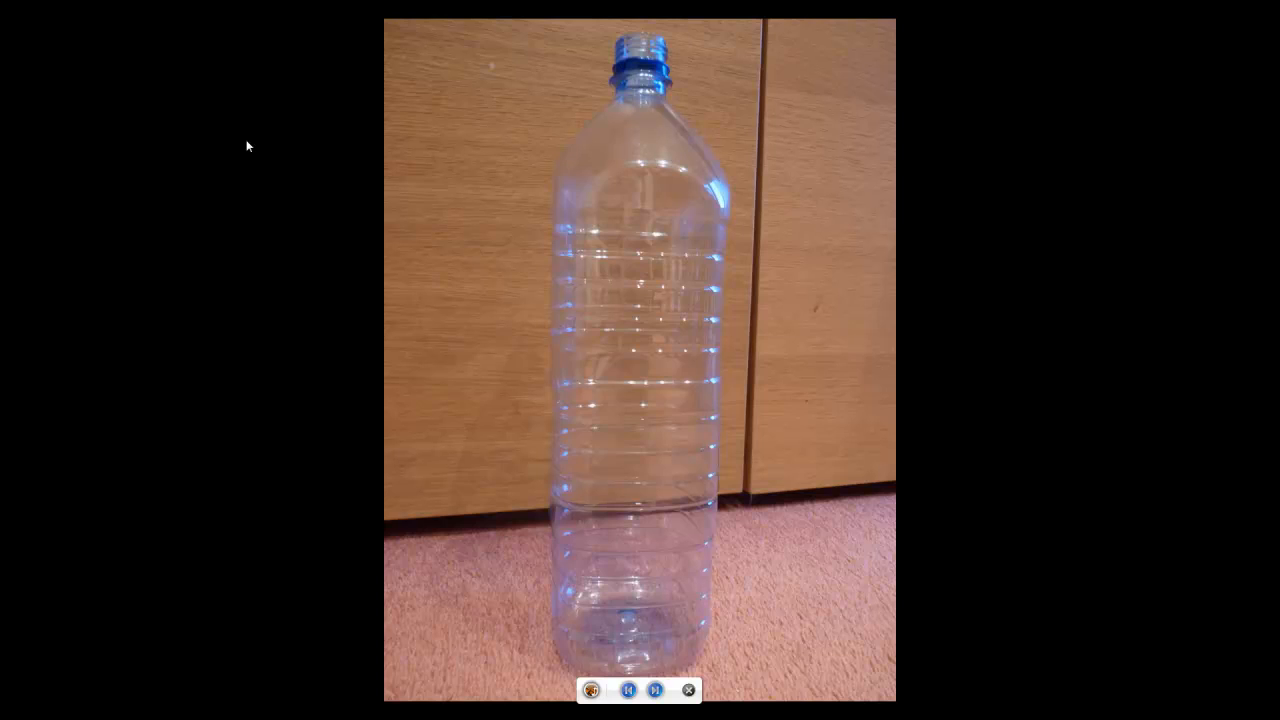
click(689, 691)
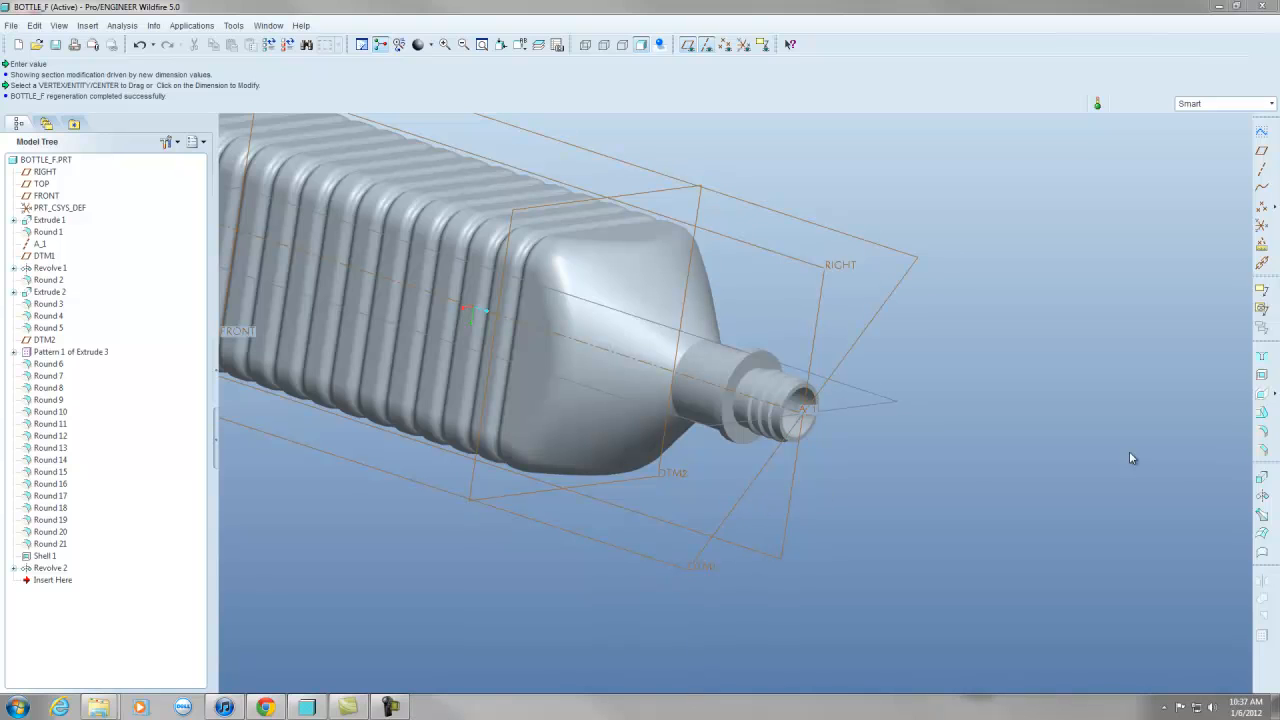
Start an Extrude and open an internal sketch on the plane at the neck's open end.
click(1261, 477)
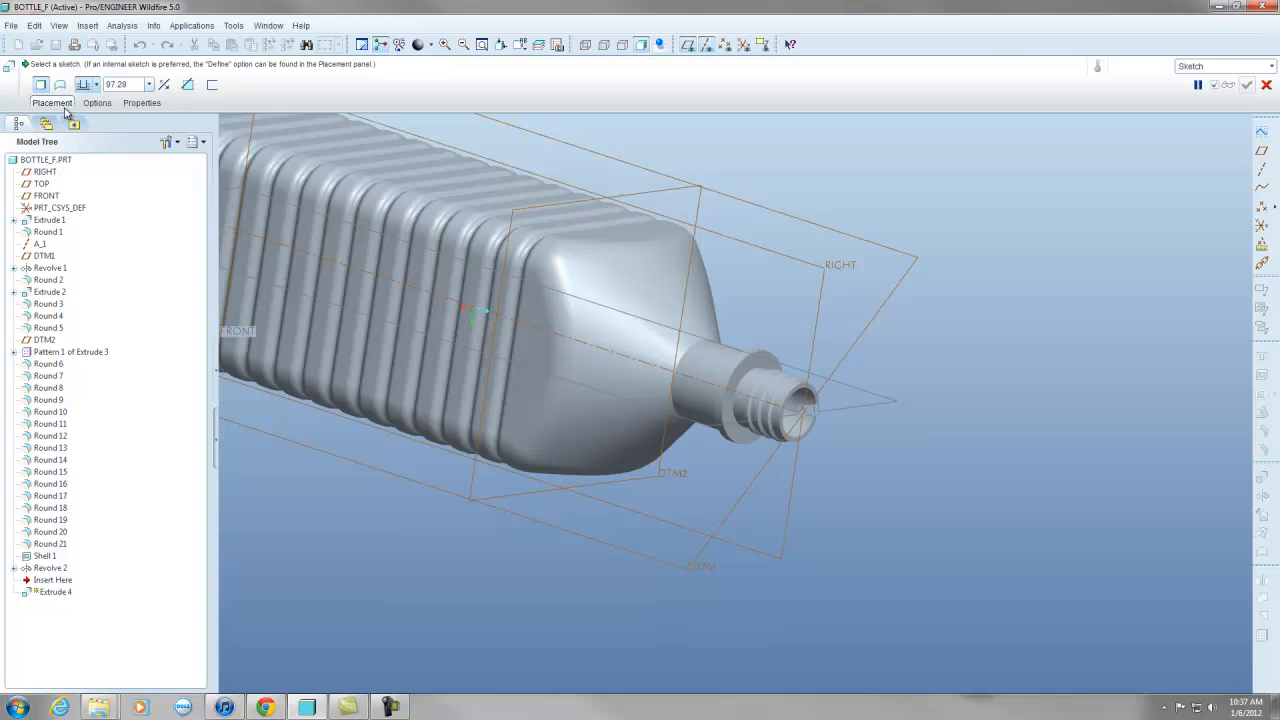
click(52, 103)
click(163, 148)
scroll(815, 410, up, 5)
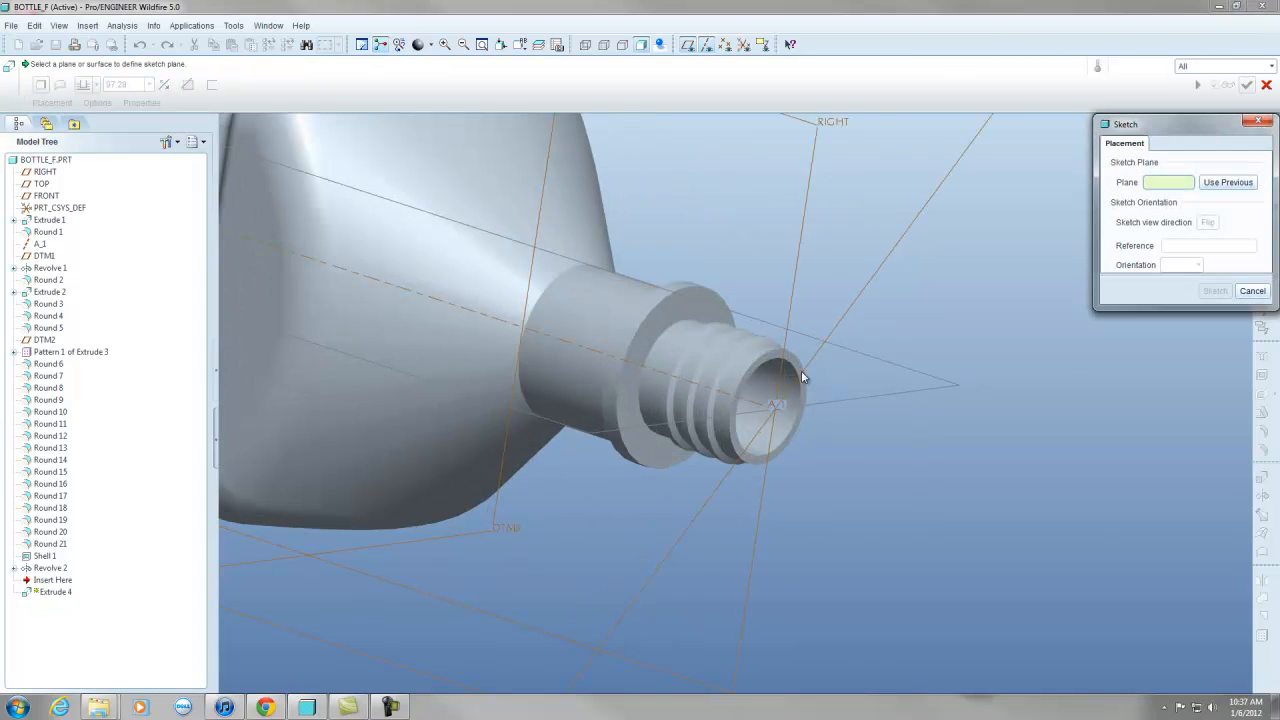
click(801, 371)
click(1214, 290)
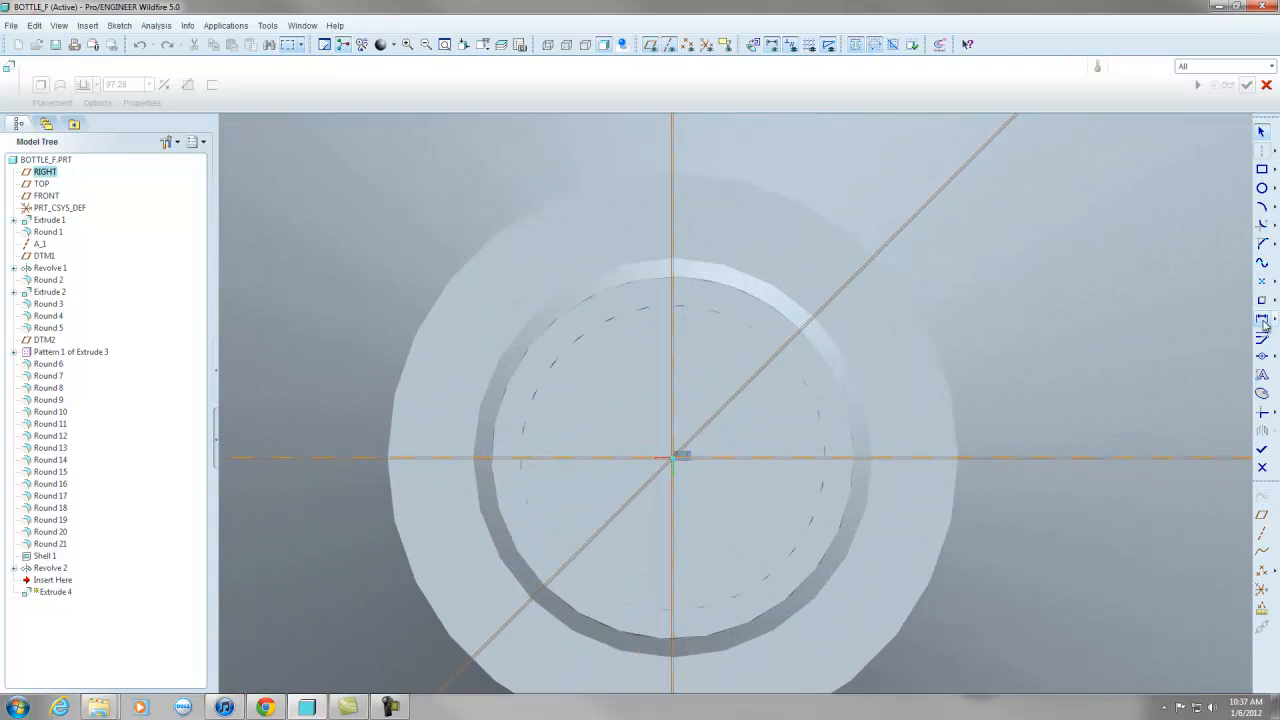
Add the surface of the thread ridge nearest the neck's open end as a sketch reference.
click(1262, 188)
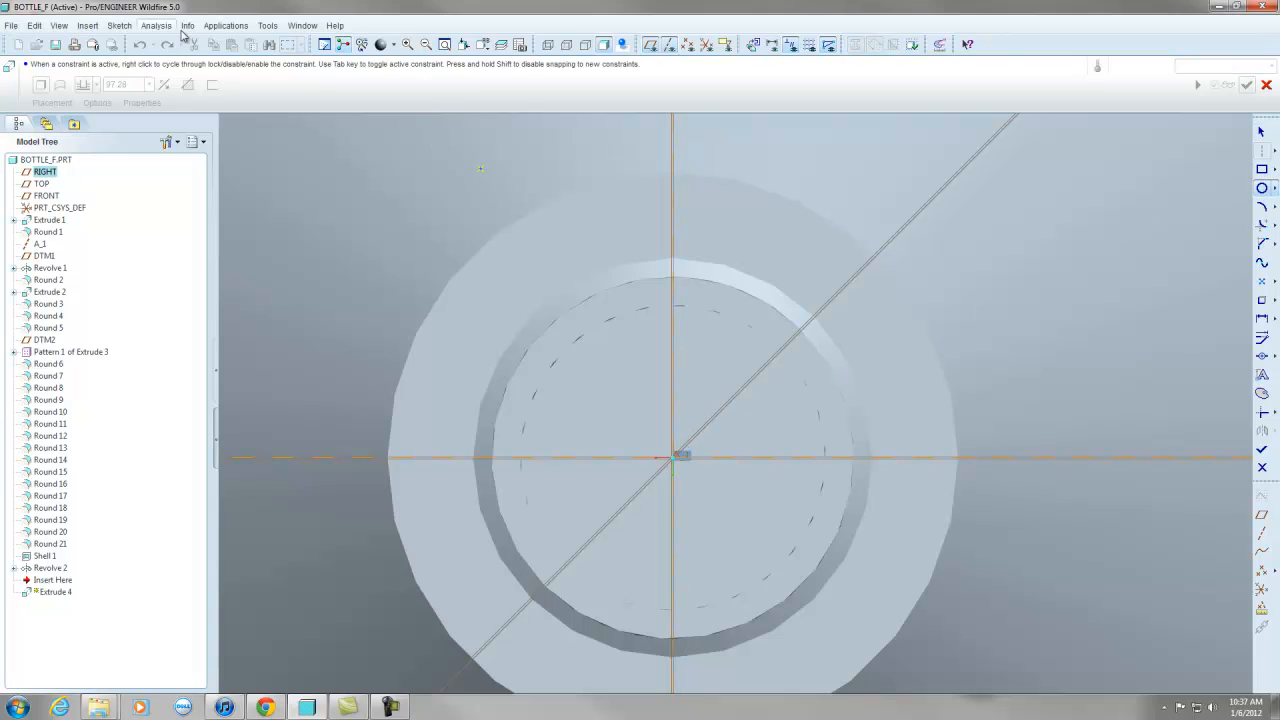
click(119, 25)
click(141, 60)
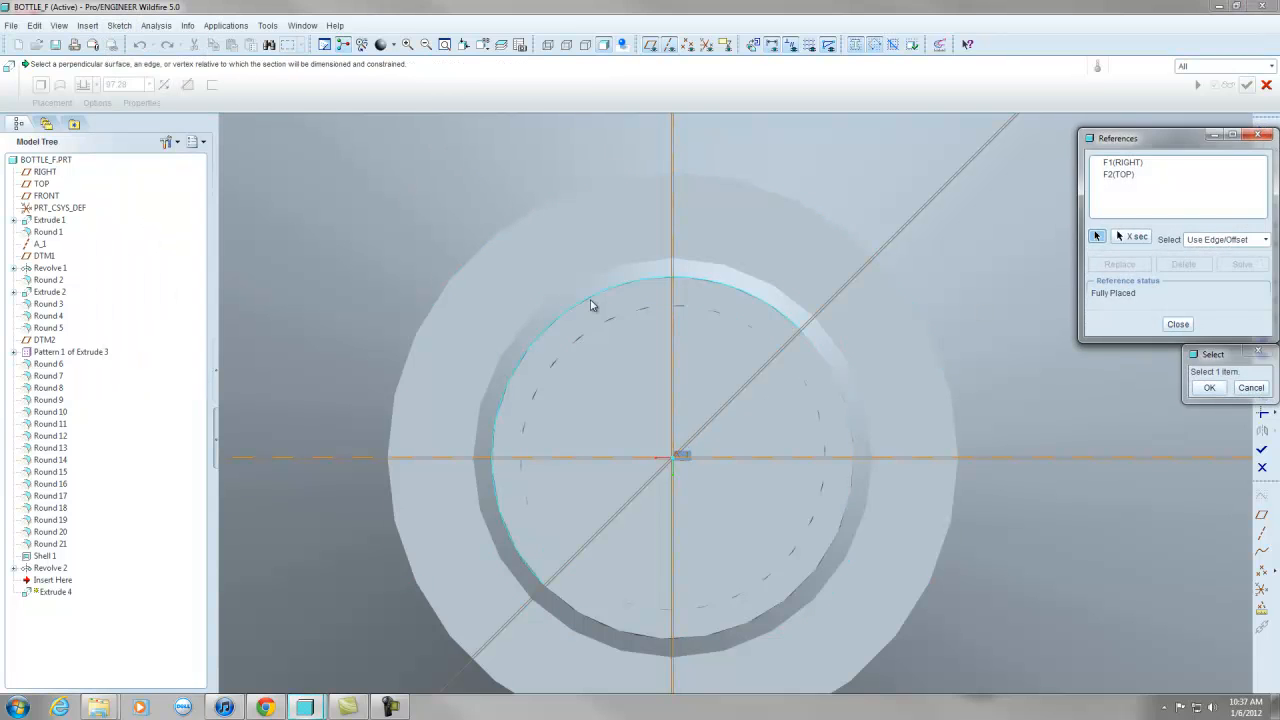
scroll(582, 297, up, 3)
middle_drag(605, 309, 636, 318)
scroll(1053, 462, down, 1)
scroll(1053, 462, down, 4)
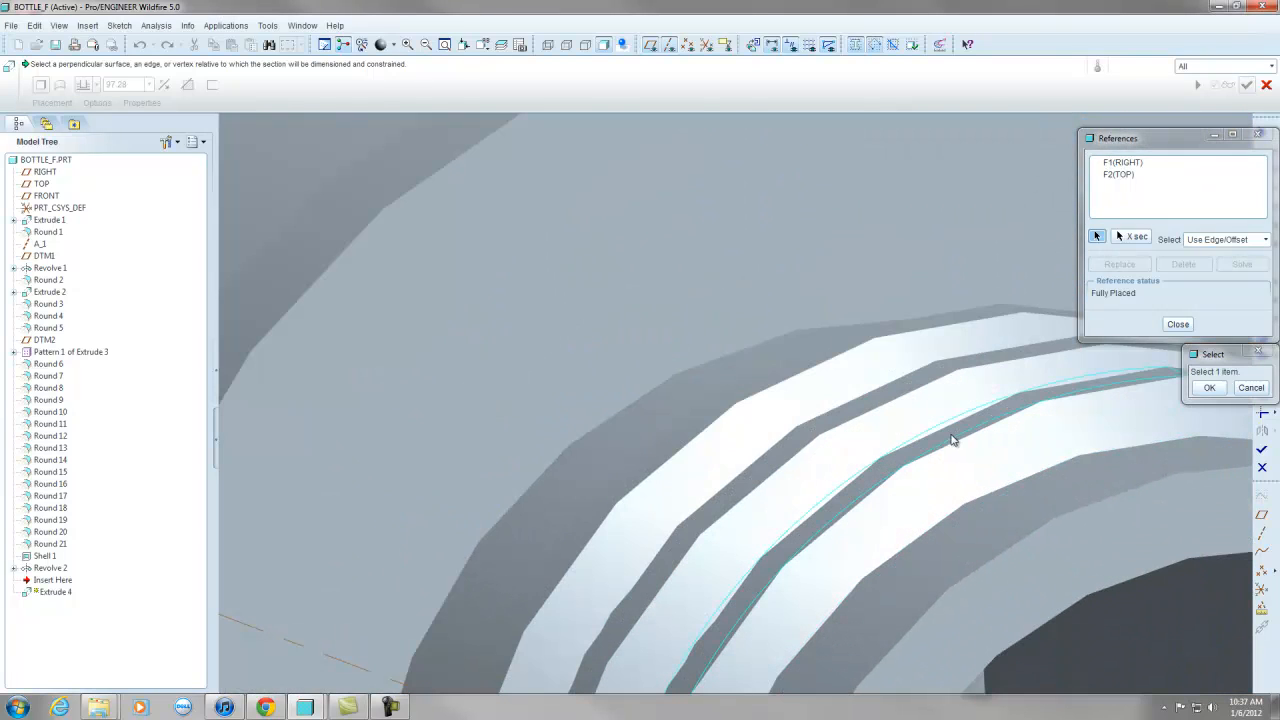
click(926, 443)
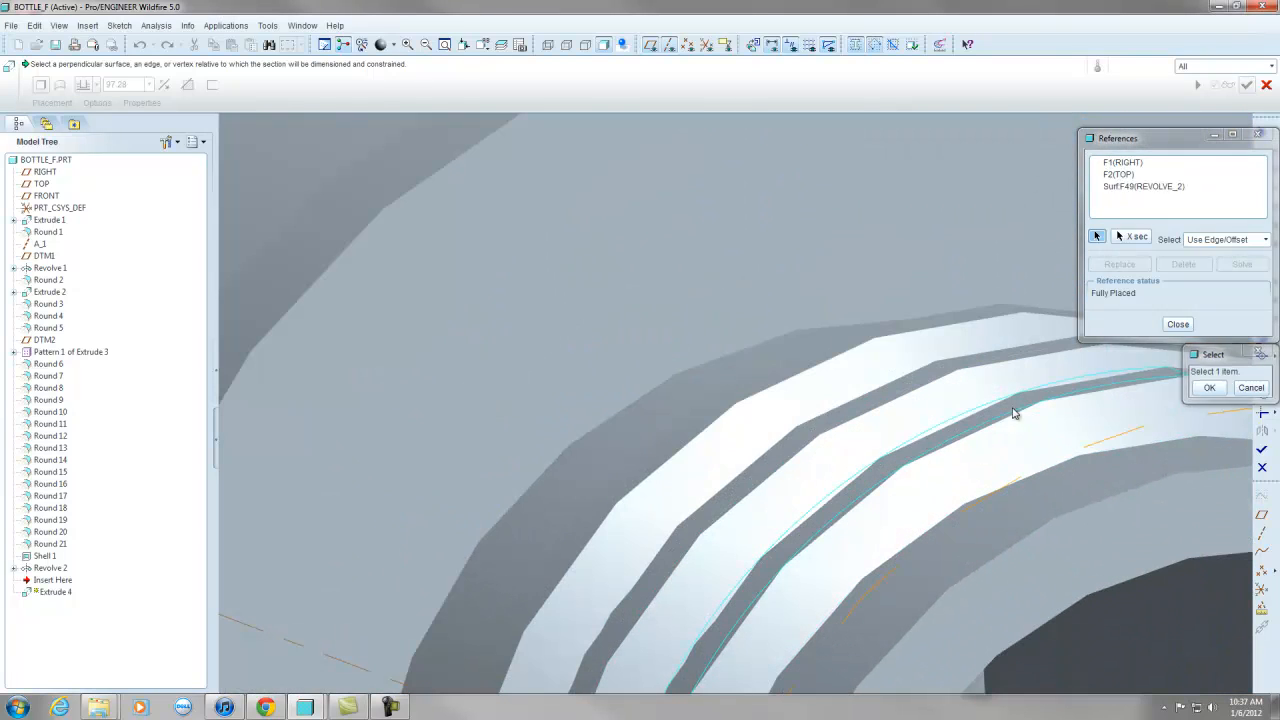
click(1178, 324)
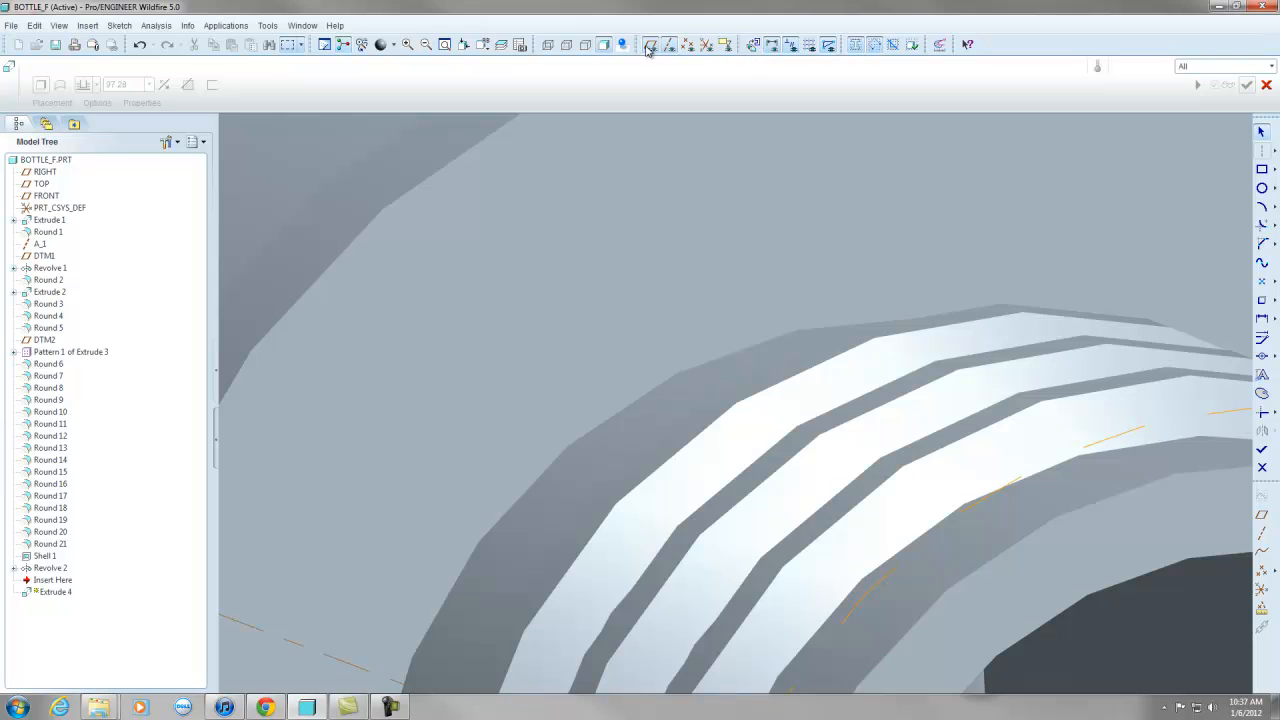
Sketch a circle centred on the neck axis that coincides with the thread ridge's referenced outer edge.
click(751, 45)
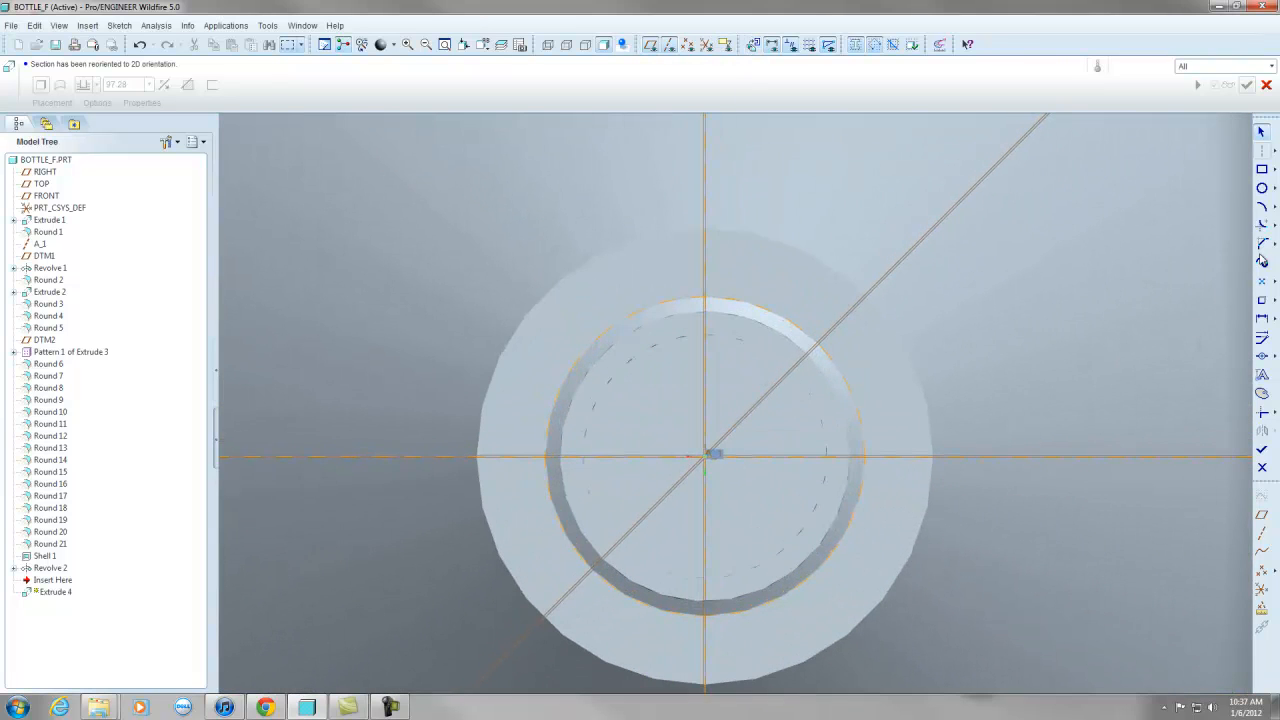
click(1262, 189)
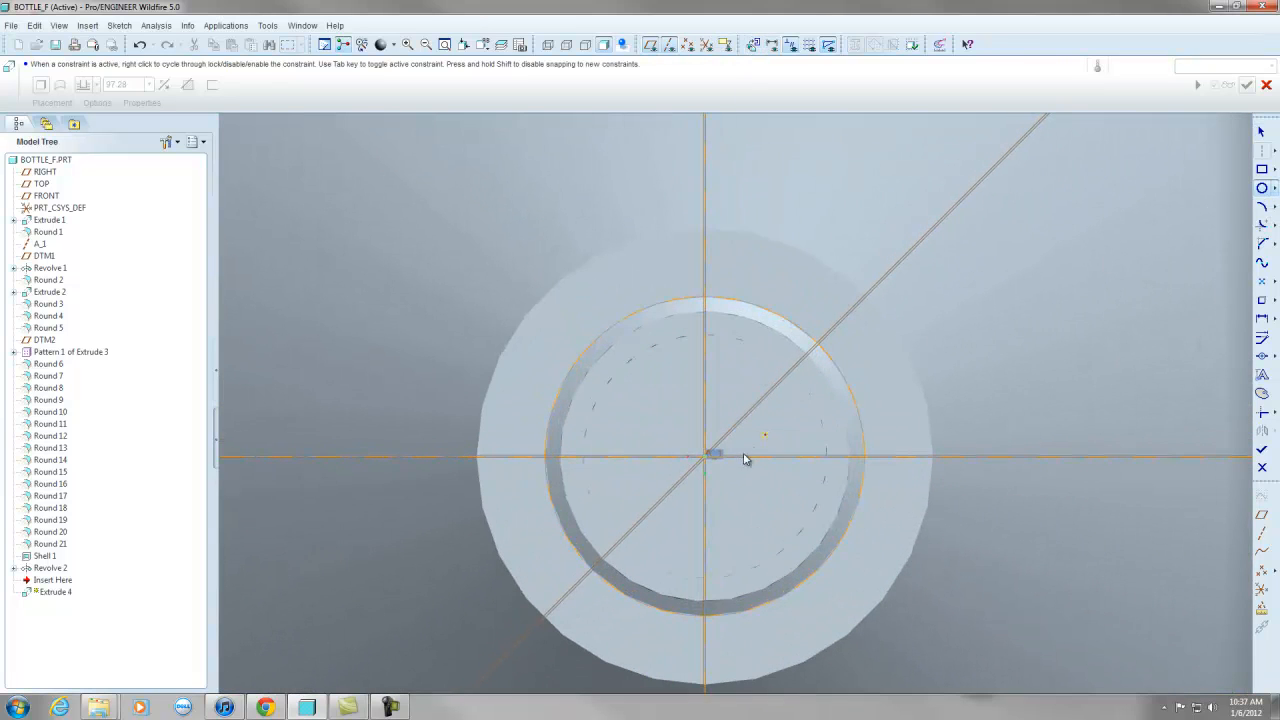
click(706, 457)
click(691, 303)
Add the neck's outer cylindrical surface, between the collar and the thread ridges, as a sketch reference.
click(119, 25)
click(137, 57)
scroll(458, 253, up, 3)
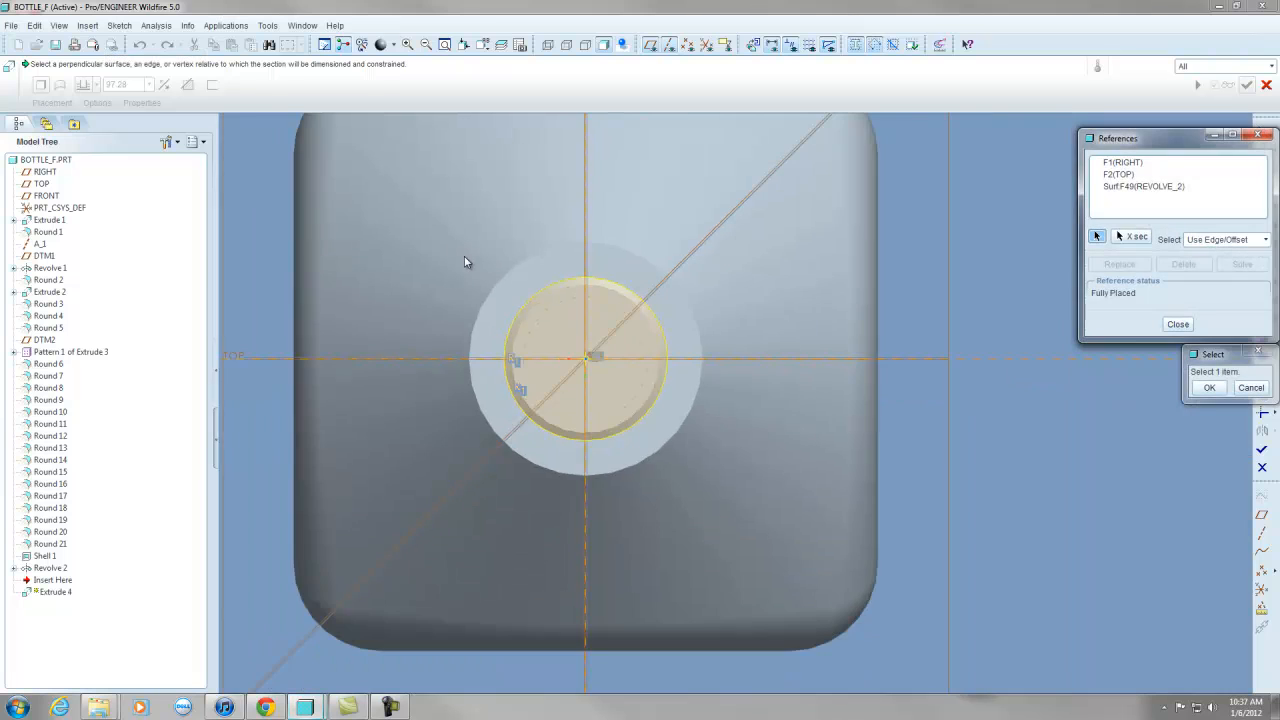
middle_drag(464, 256, 523, 292)
scroll(524, 293, up, 3)
scroll(859, 422, down, 6)
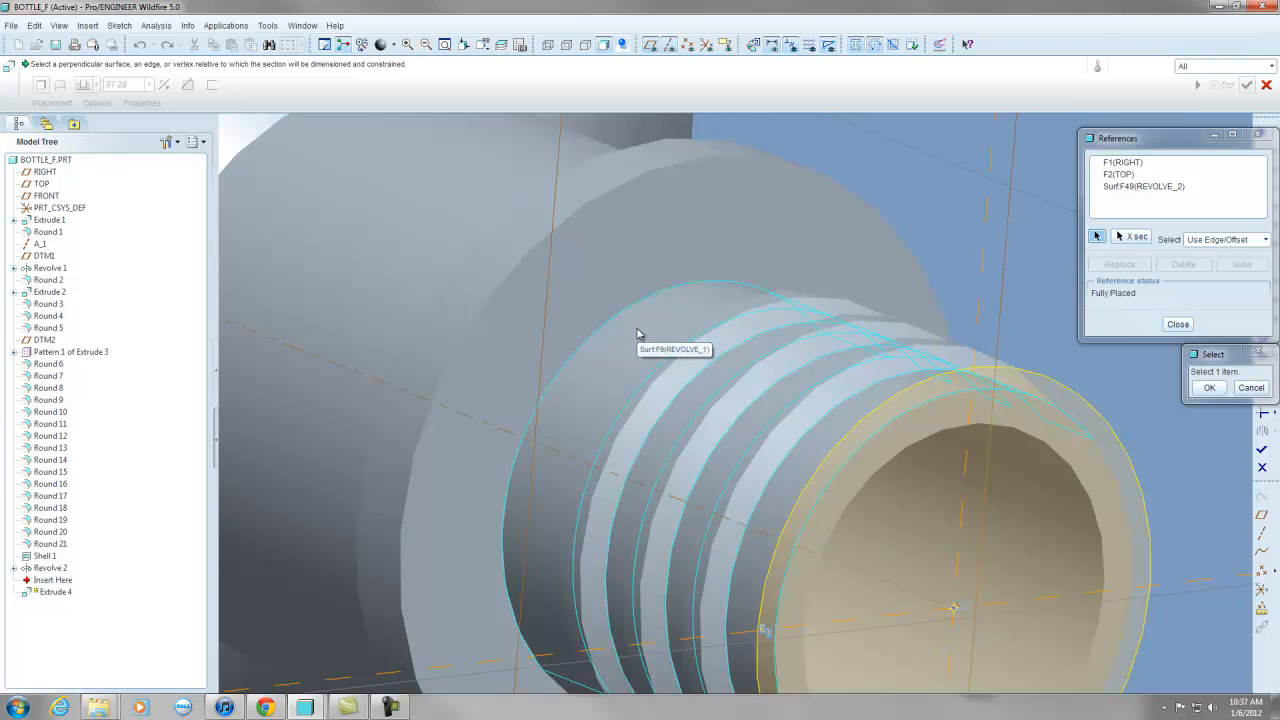
click(637, 333)
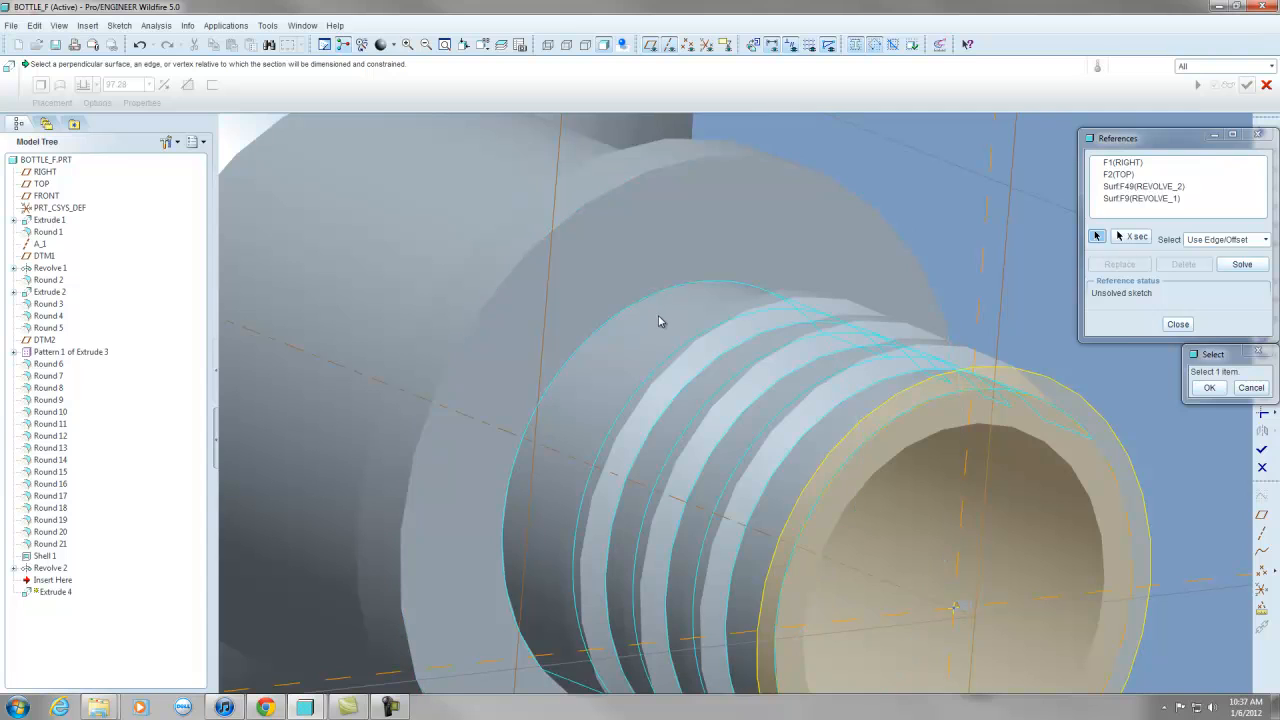
click(1178, 324)
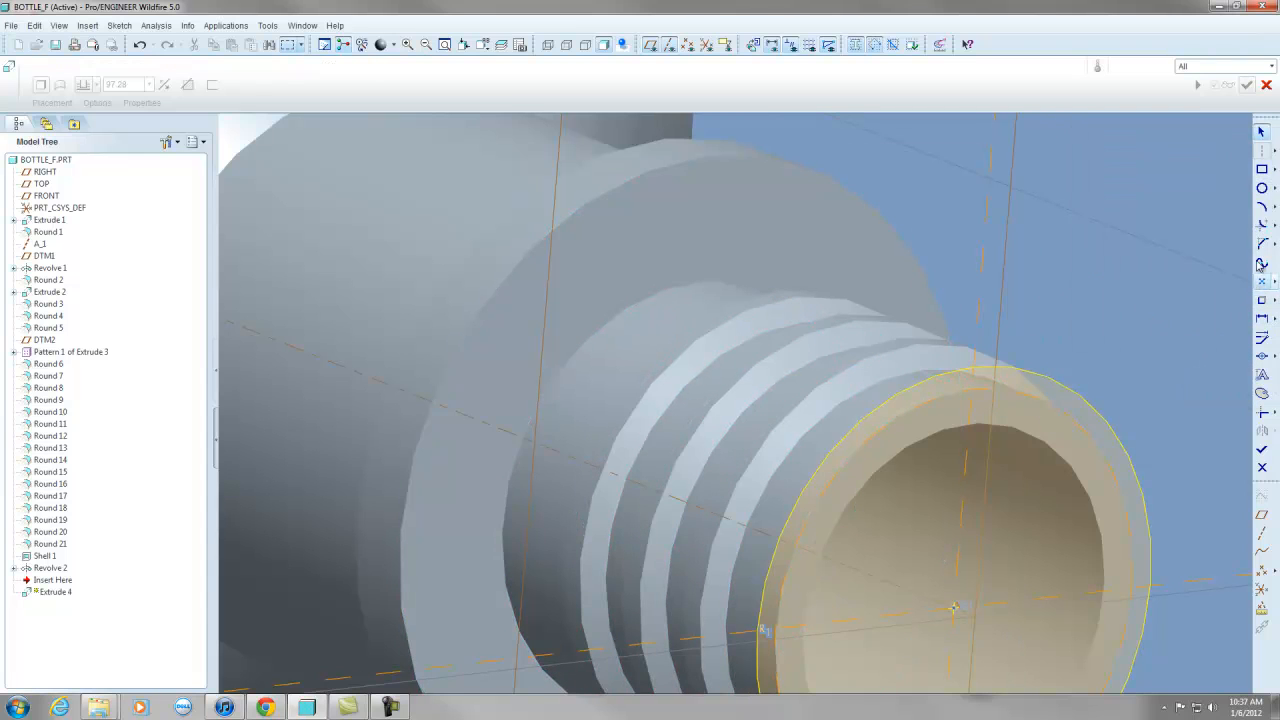
Sketch a second concentric circle on the neck's outer surface reference and orient the sketch to its 2D view.
click(1262, 188)
click(955, 610)
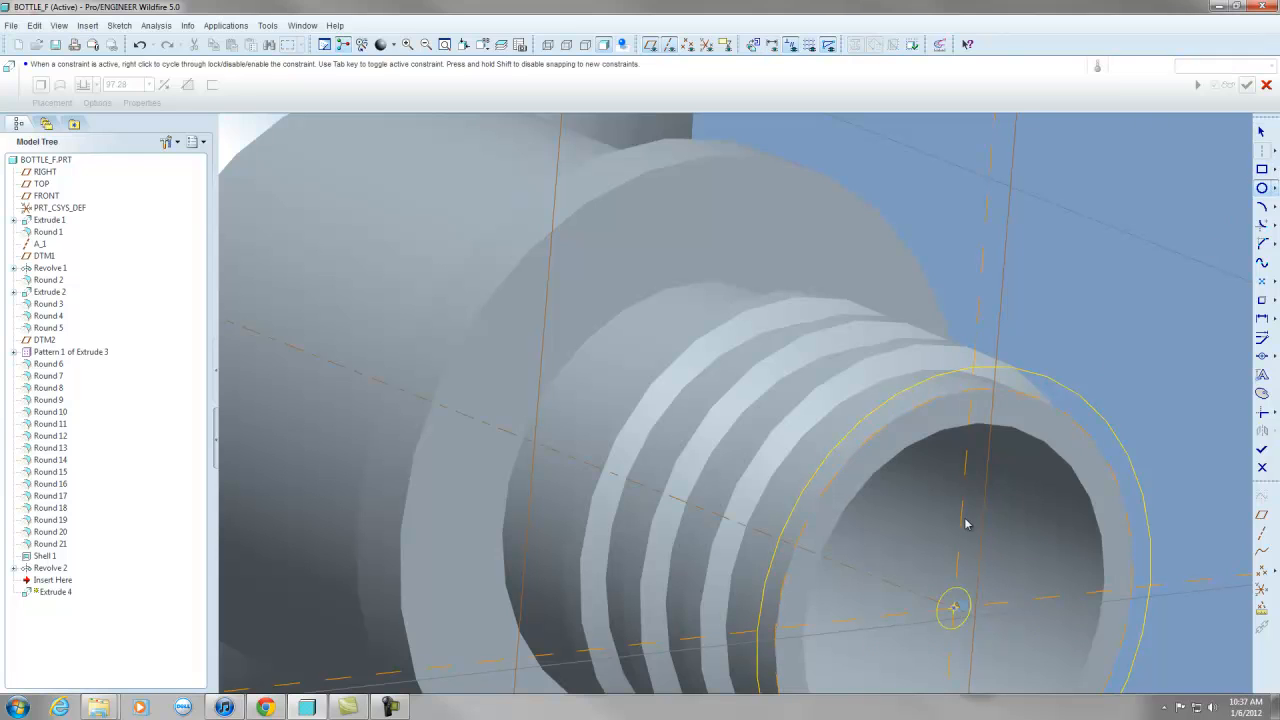
scroll(987, 385, down, 2)
click(984, 385)
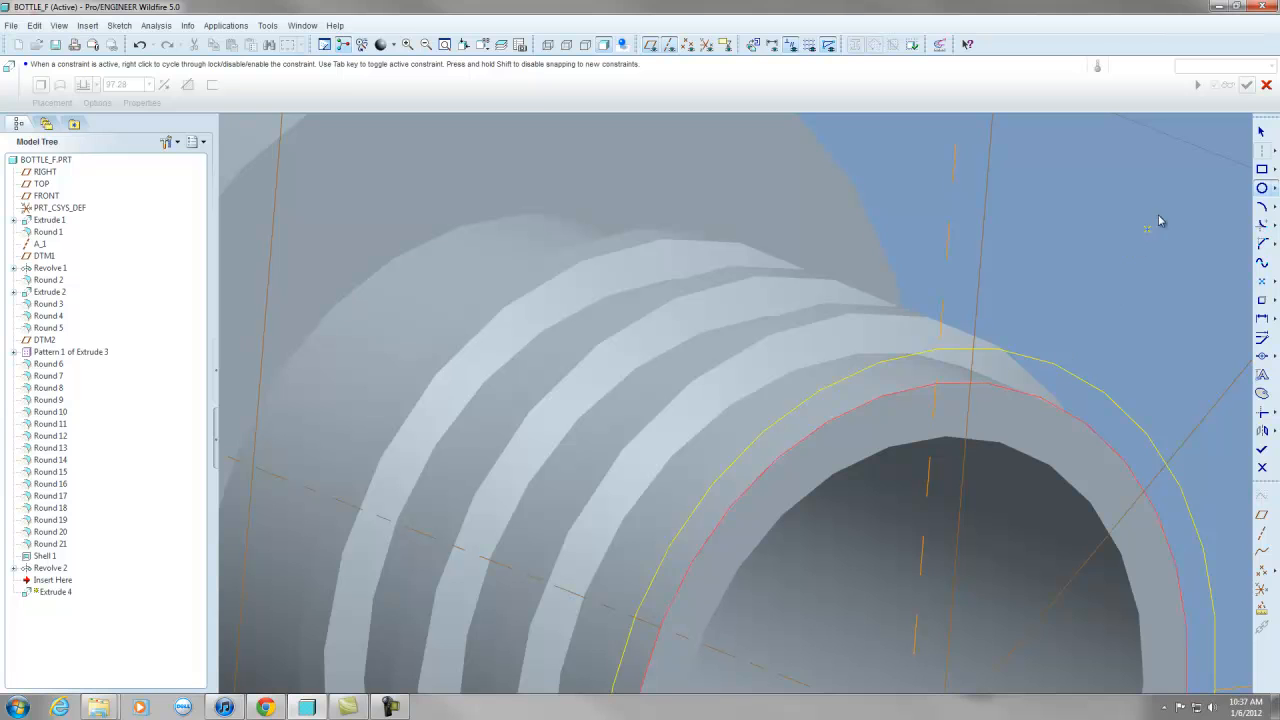
click(1261, 131)
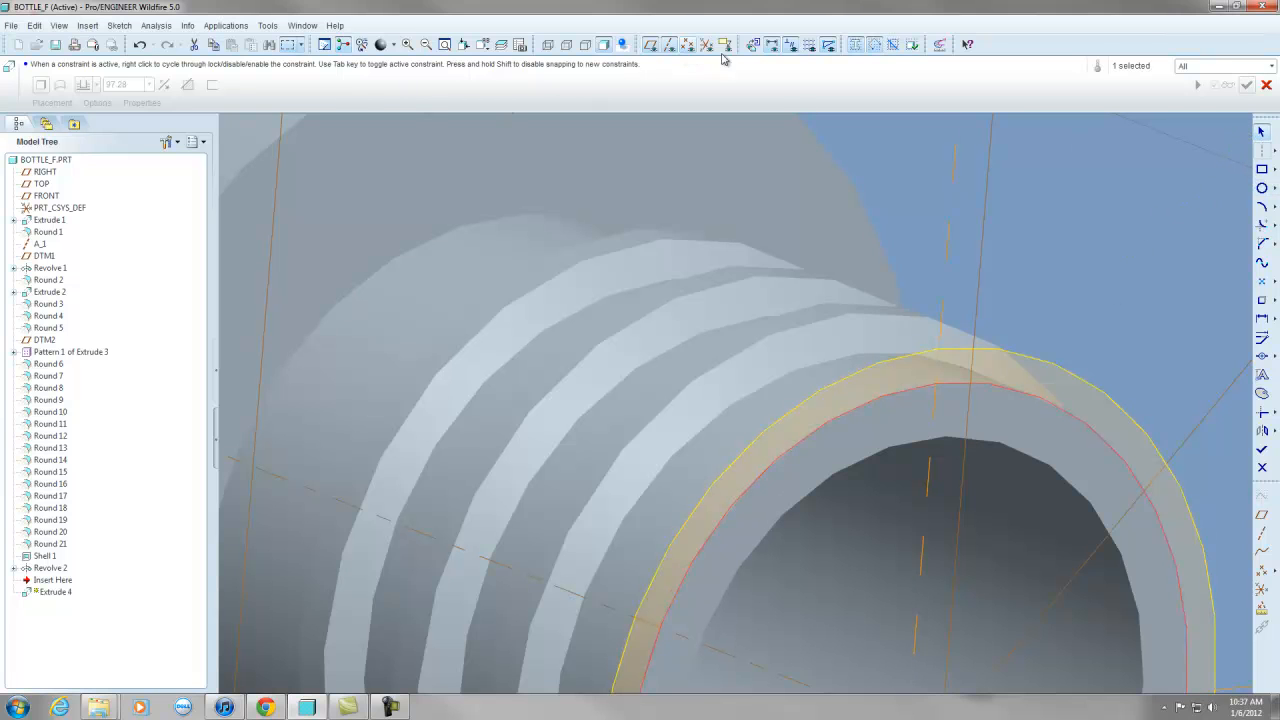
click(752, 45)
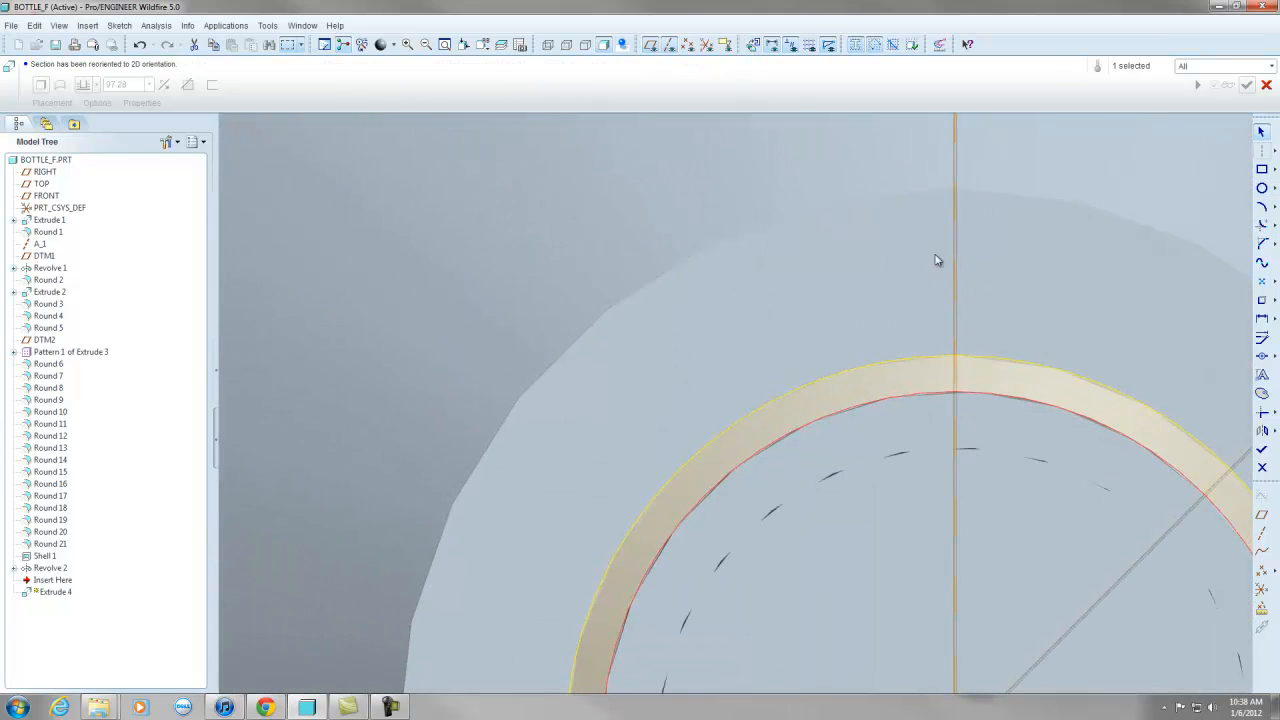
click(1272, 150)
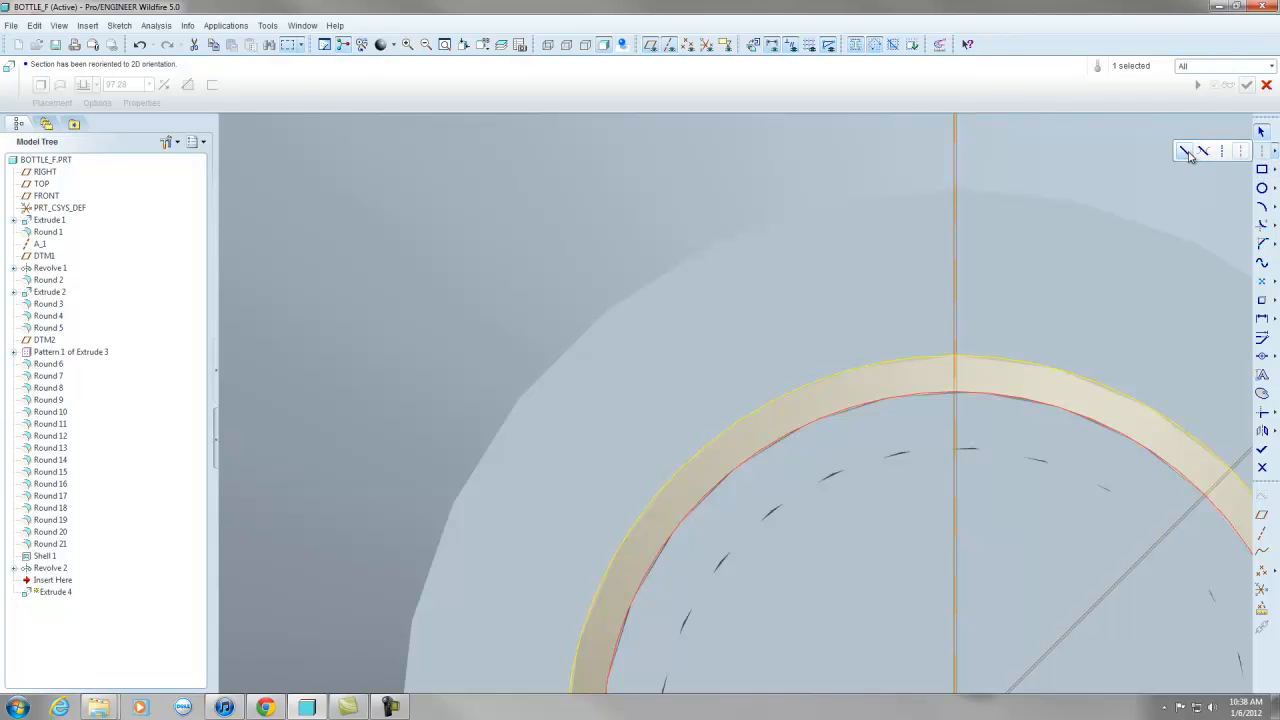
click(1185, 151)
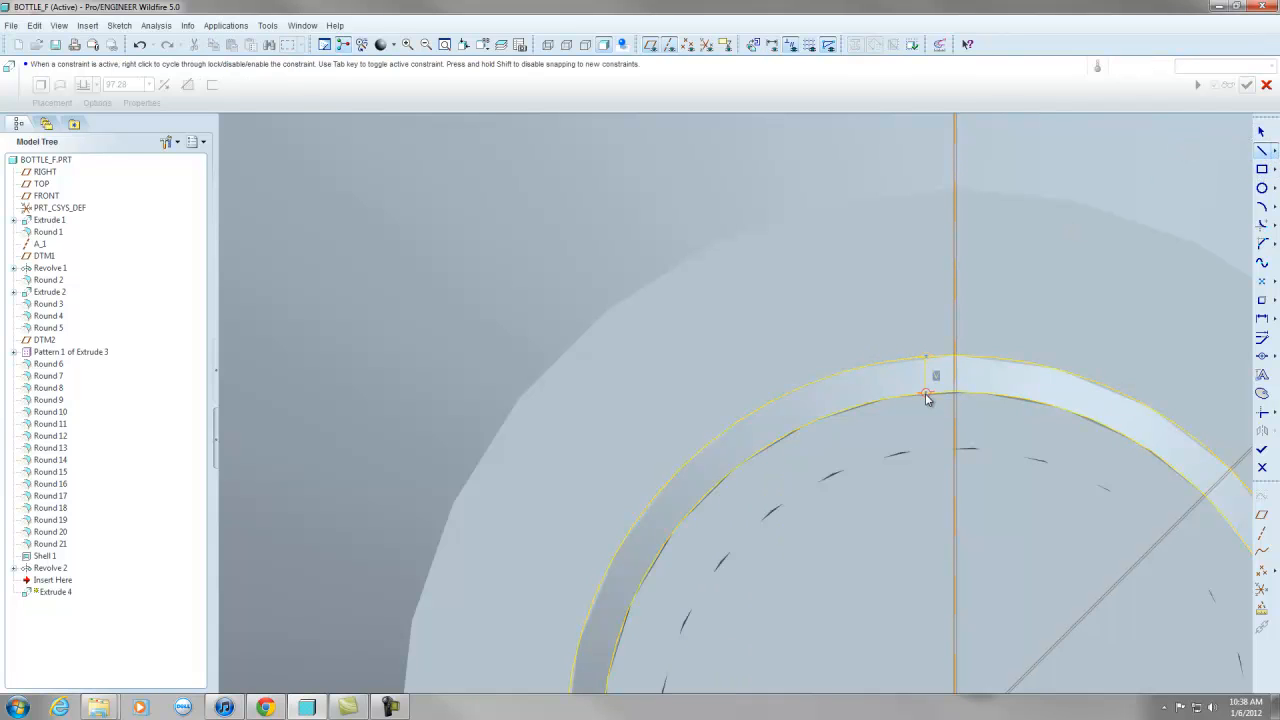
click(926, 394)
click(983, 358)
click(990, 394)
click(1260, 133)
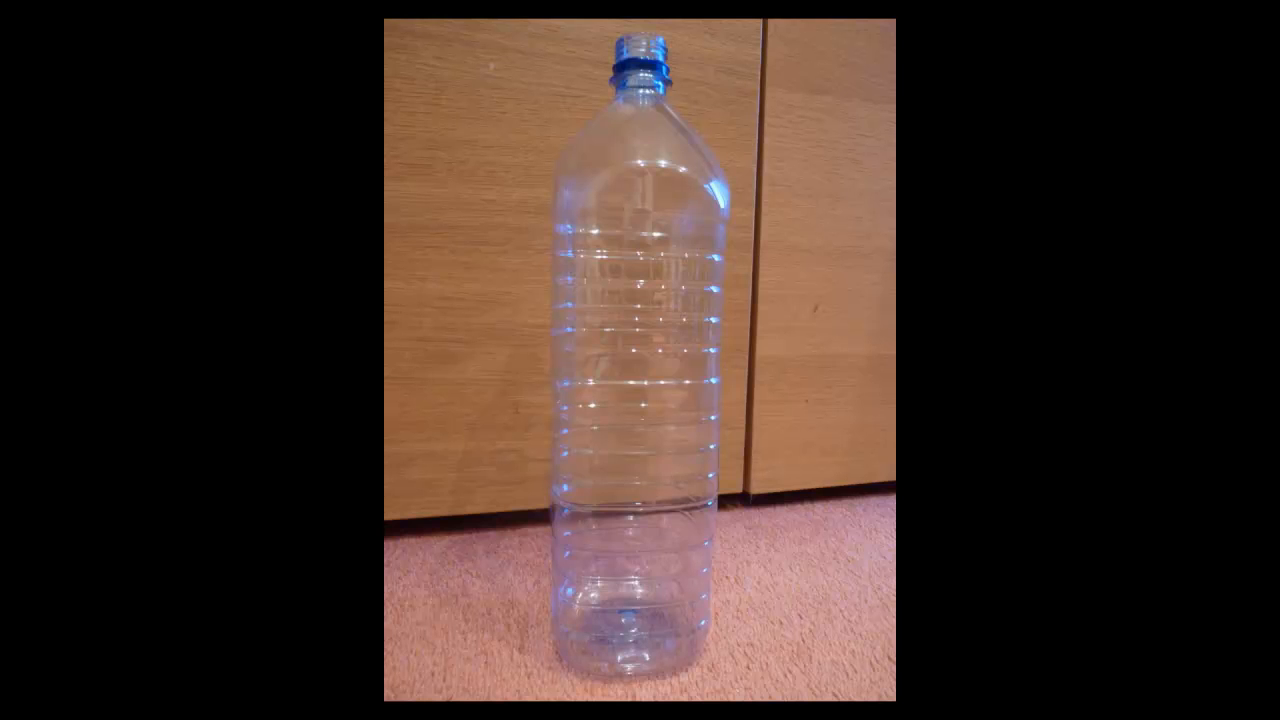
mouse_move(565, 527)
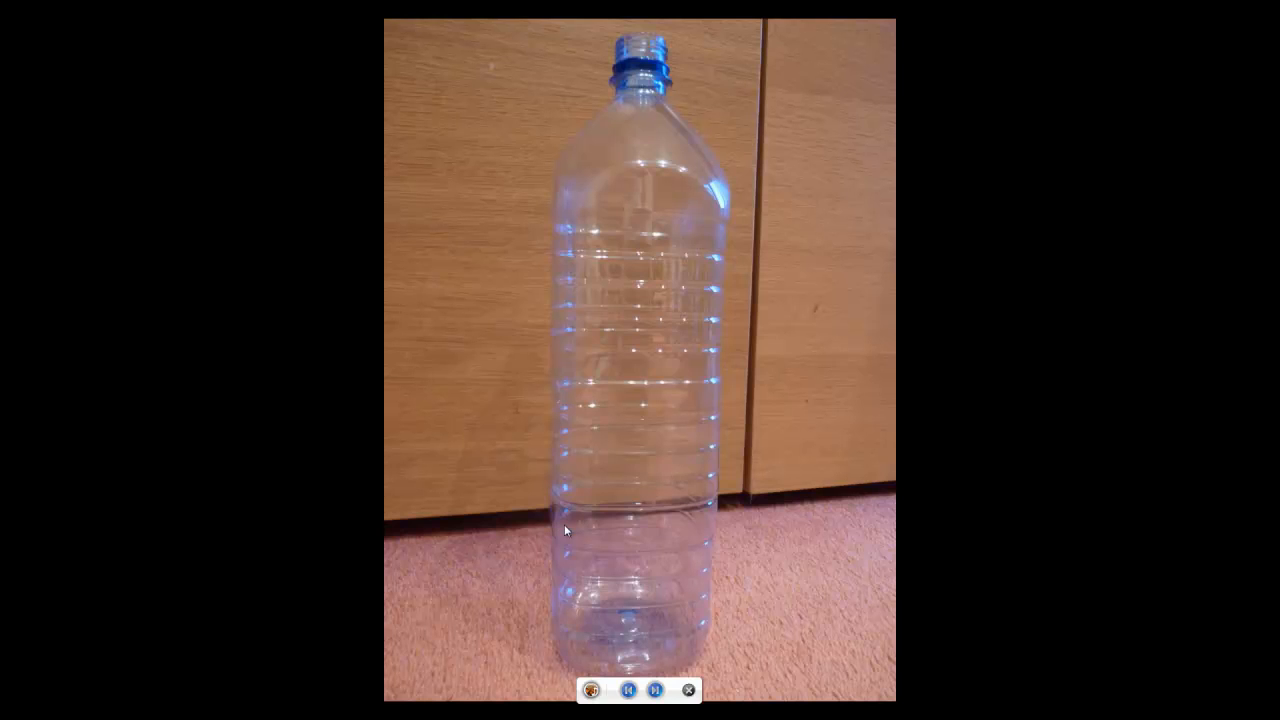
click(689, 690)
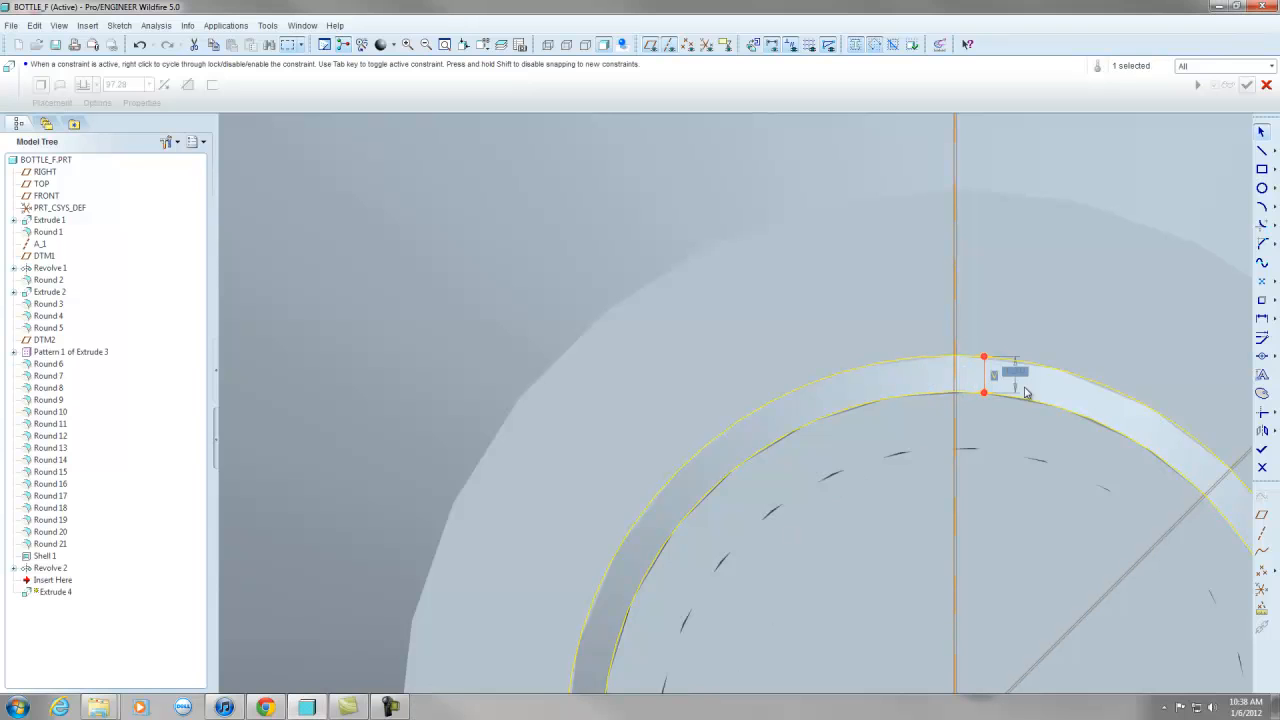
key(Delete)
Sketch two slanted lines between the circles, symmetric about the vertical reference and spreading apart toward the inner circle.
click(1261, 151)
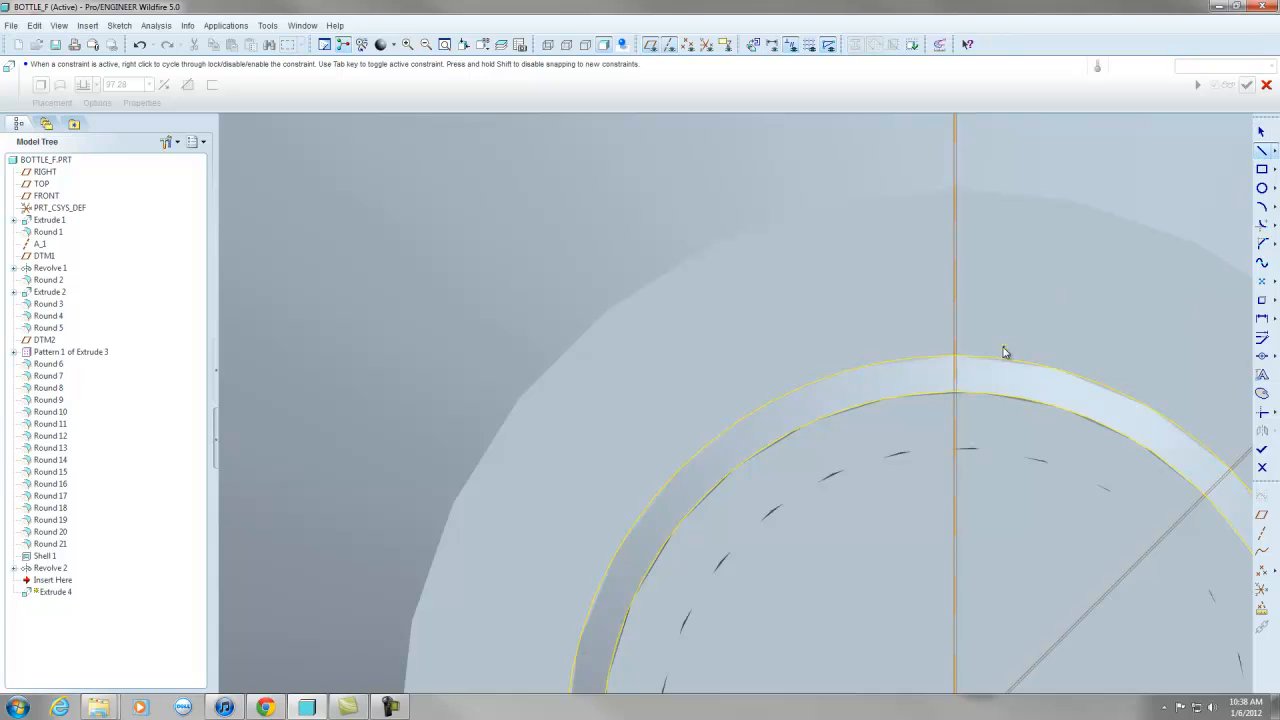
click(916, 357)
click(906, 397)
click(990, 358)
click(1005, 398)
middle_click(1089, 345)
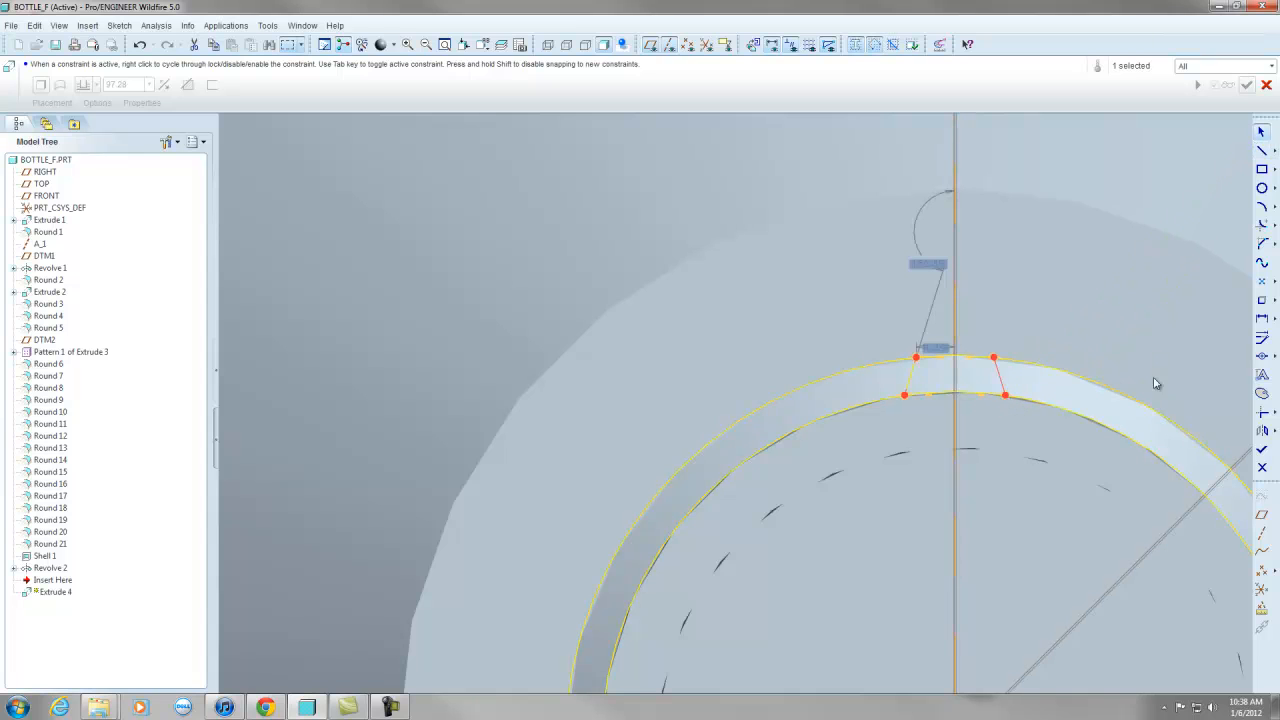
Dimension the angle between one slanted line and the vertical reference as 20 degrees.
click(1260, 337)
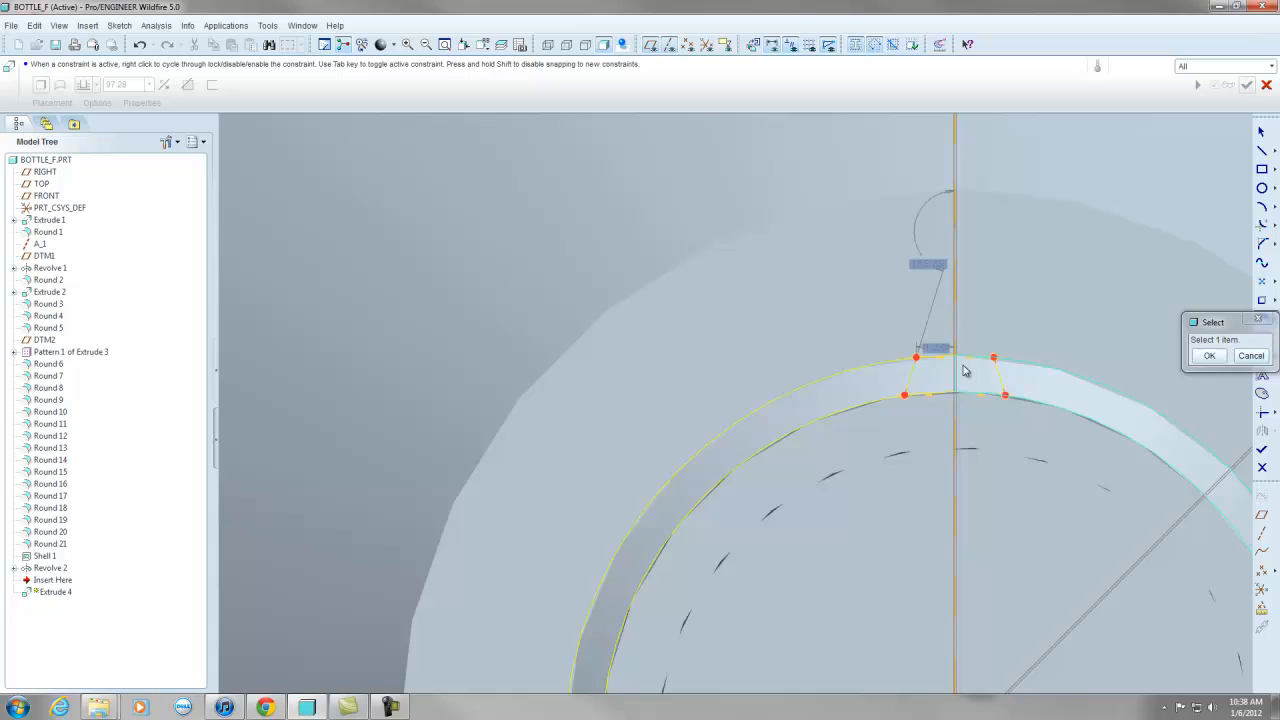
click(920, 423)
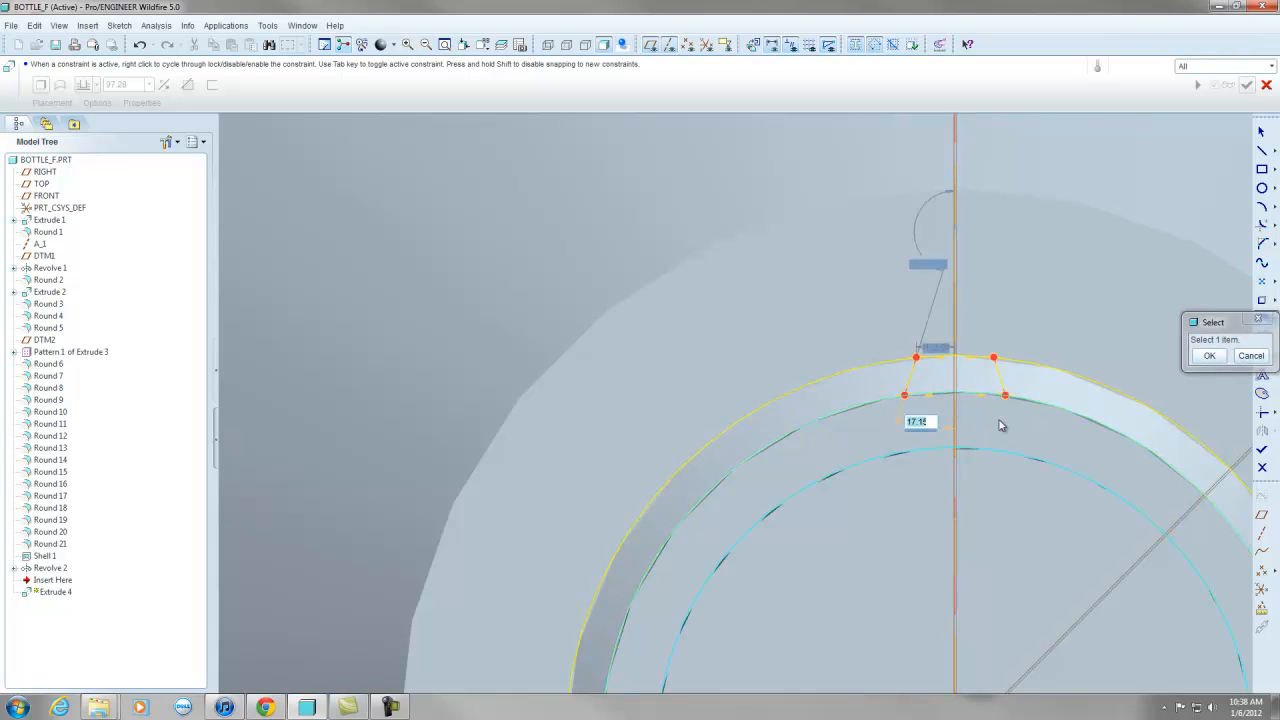
text(20)
key(Return)
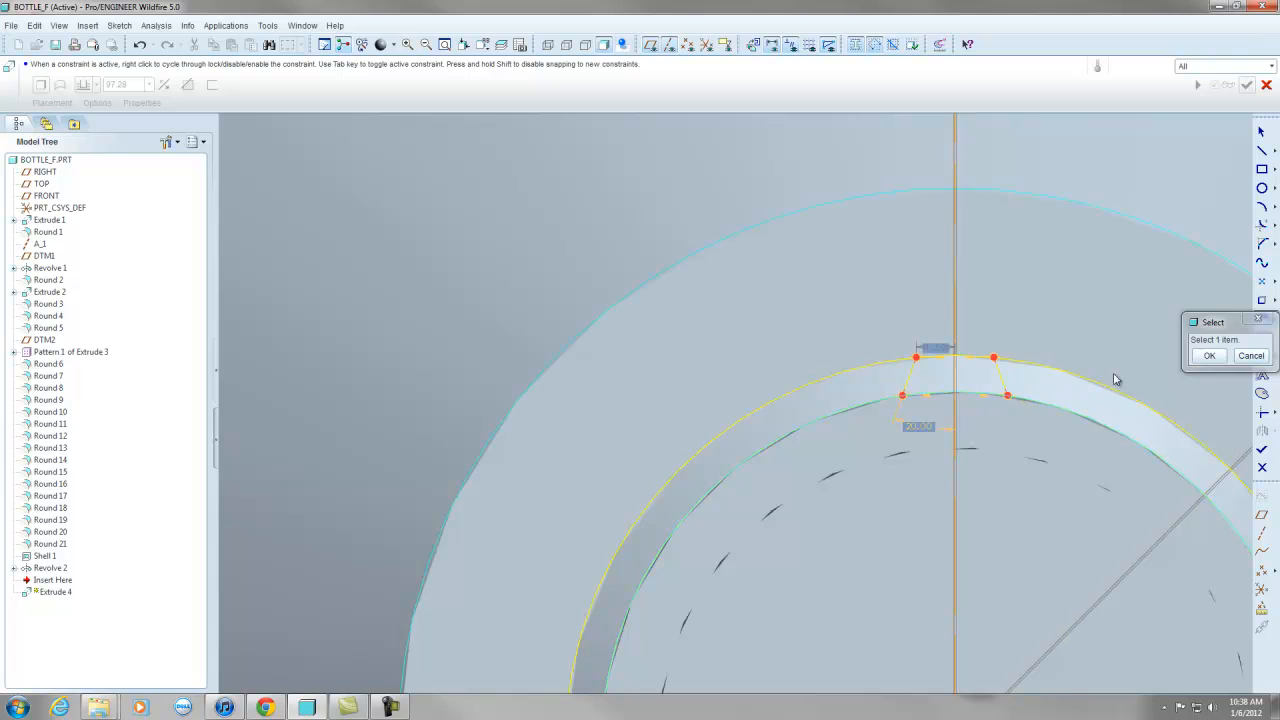
click(1209, 355)
Set the distance from the slanted line's outer endpoint to the vertical reference to 1.00.
click(933, 350)
double_click(933, 351)
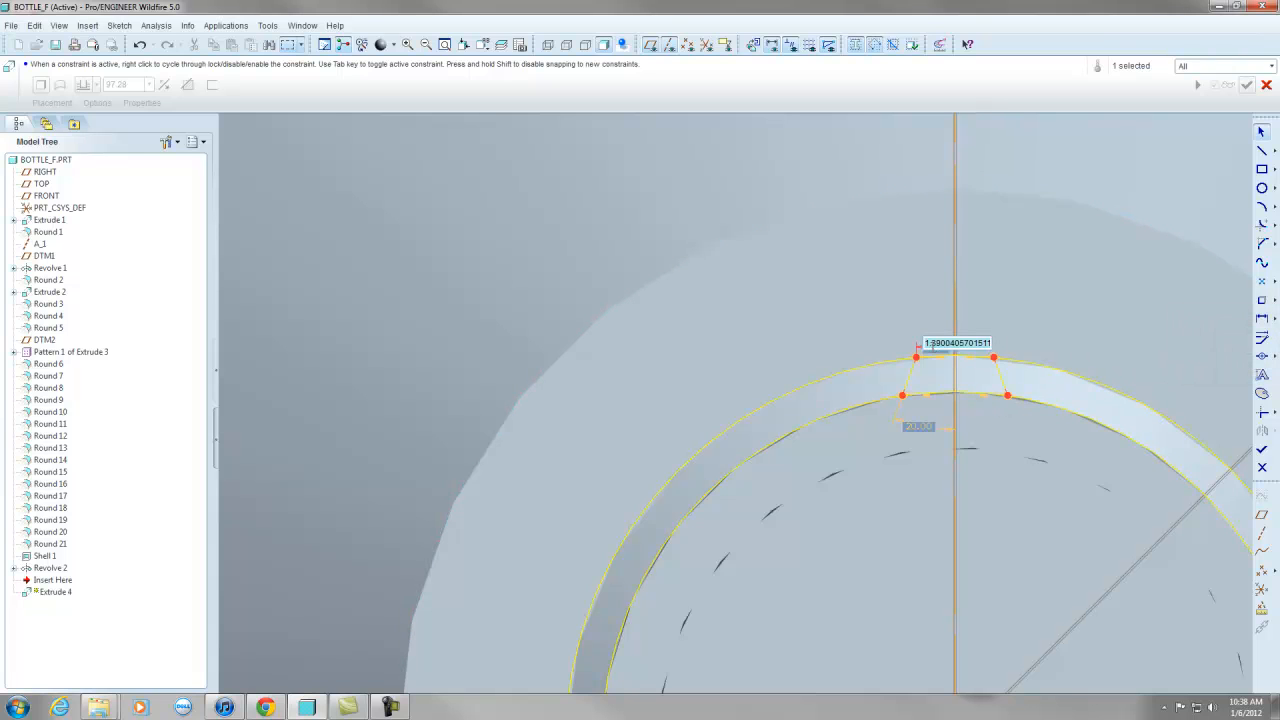
text(5)
key(Return)
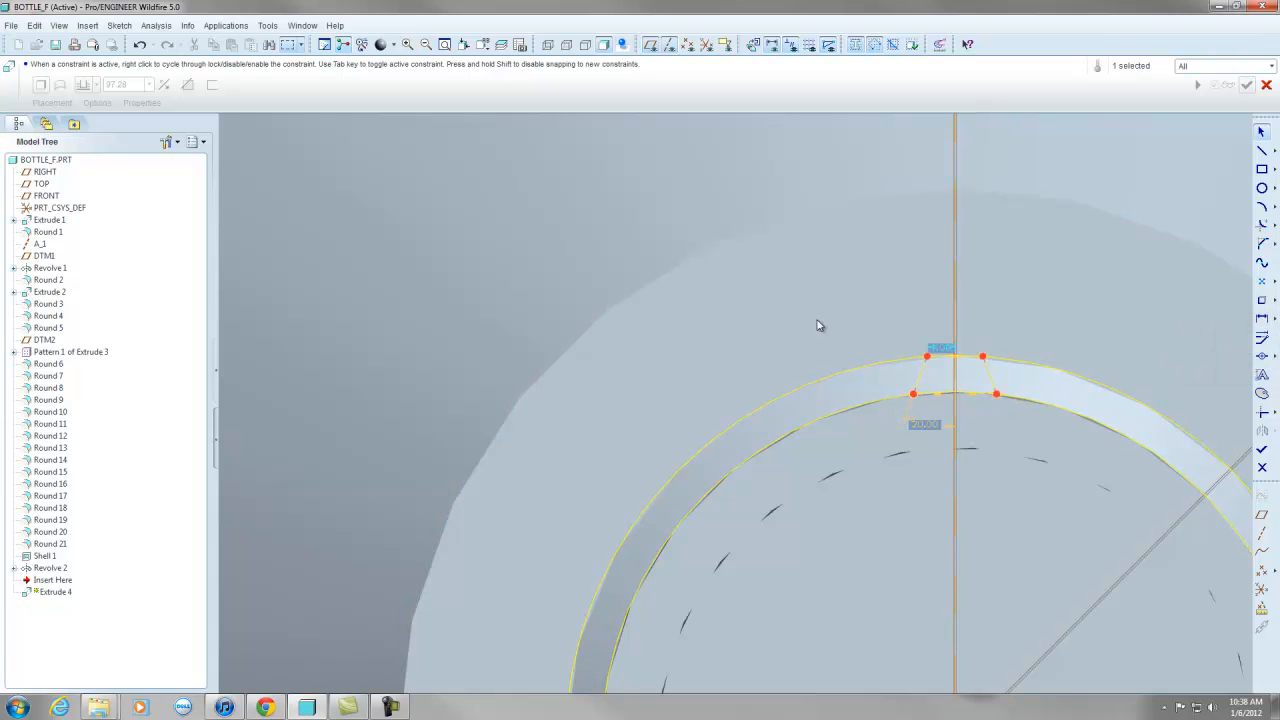
click(935, 350)
Trim both circles outside the slanted lines, leaving a closed trapezoidal section across the thread ridge.
scroll(814, 349, up, 2)
click(1273, 419)
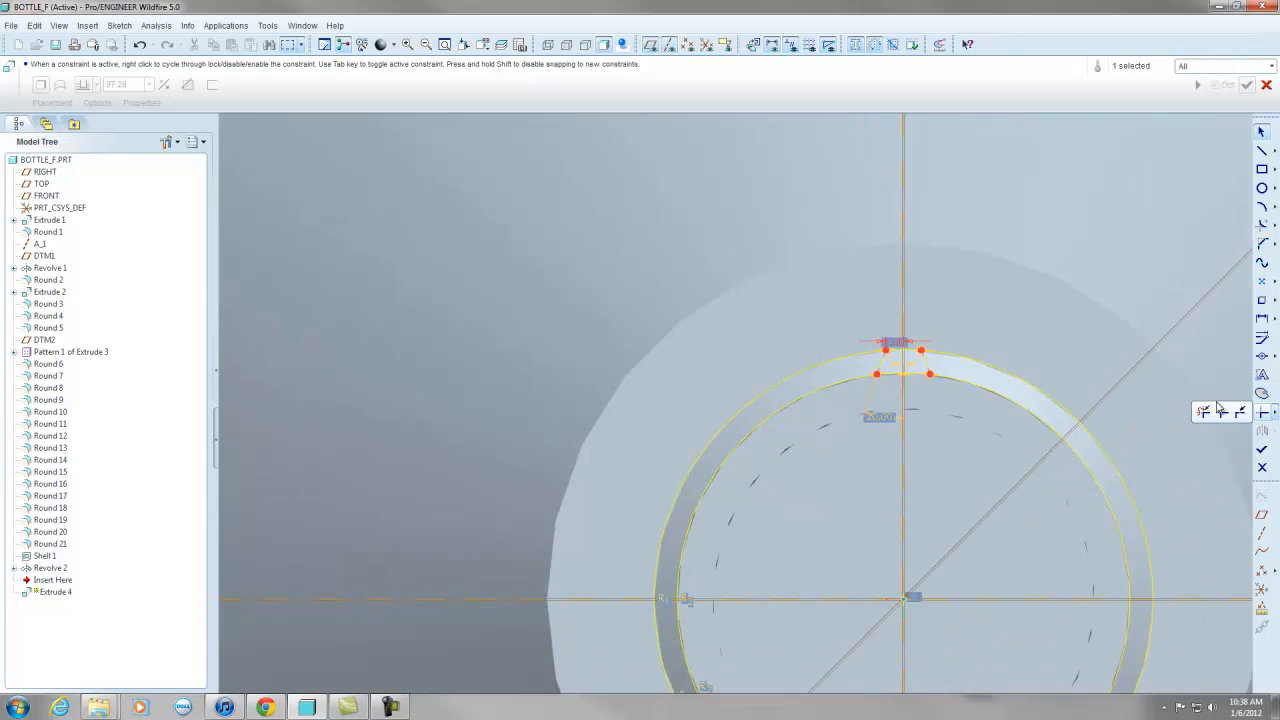
click(1197, 413)
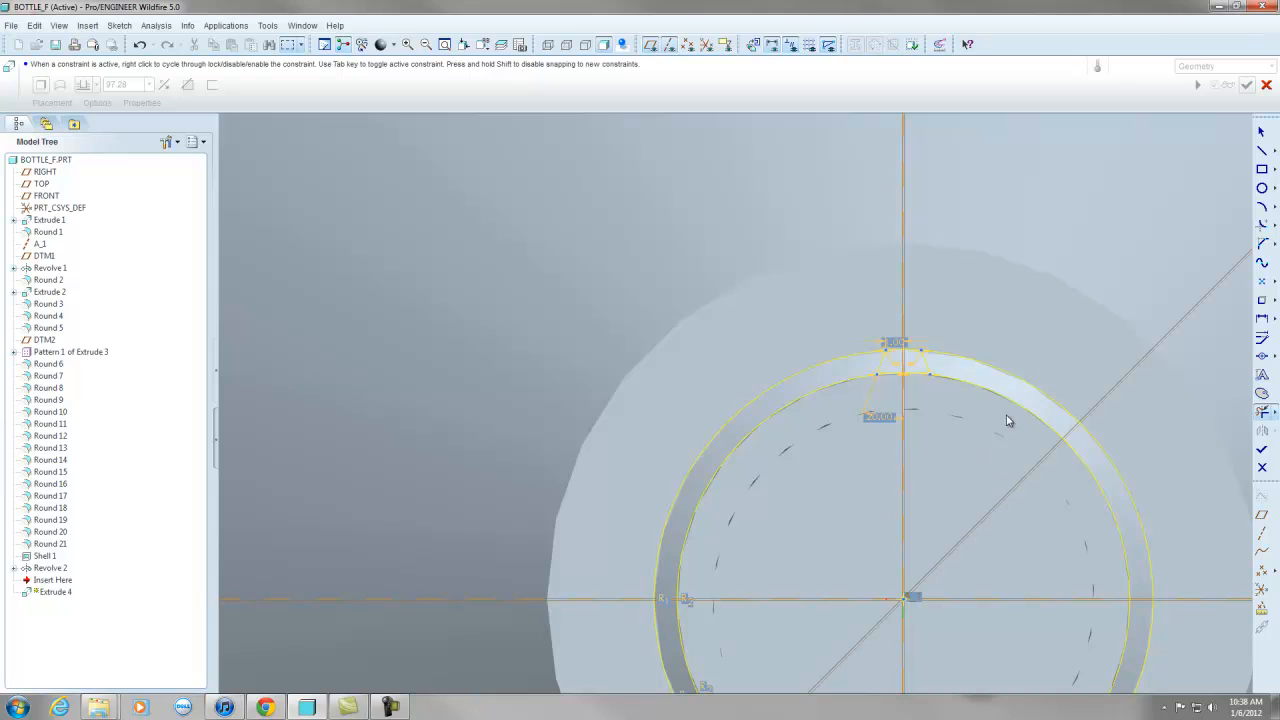
click(1018, 383)
click(855, 388)
scroll(777, 360, up, 2)
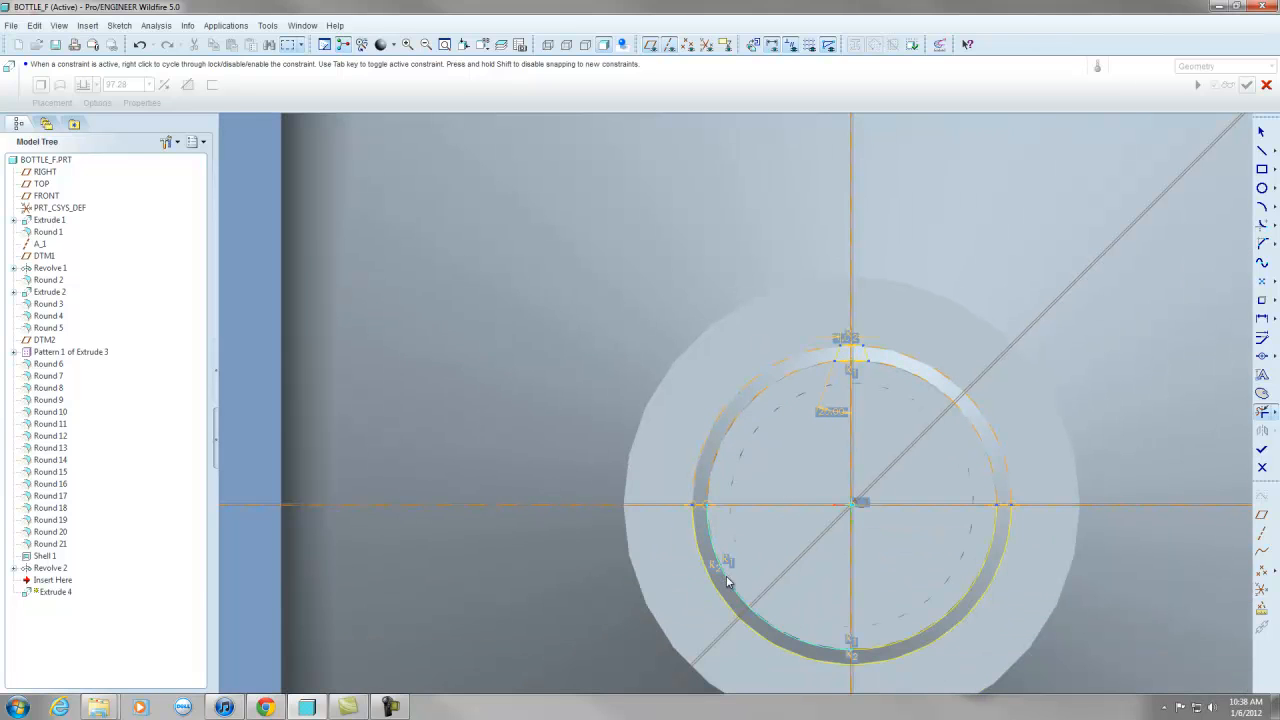
click(728, 582)
scroll(857, 386, down, 5)
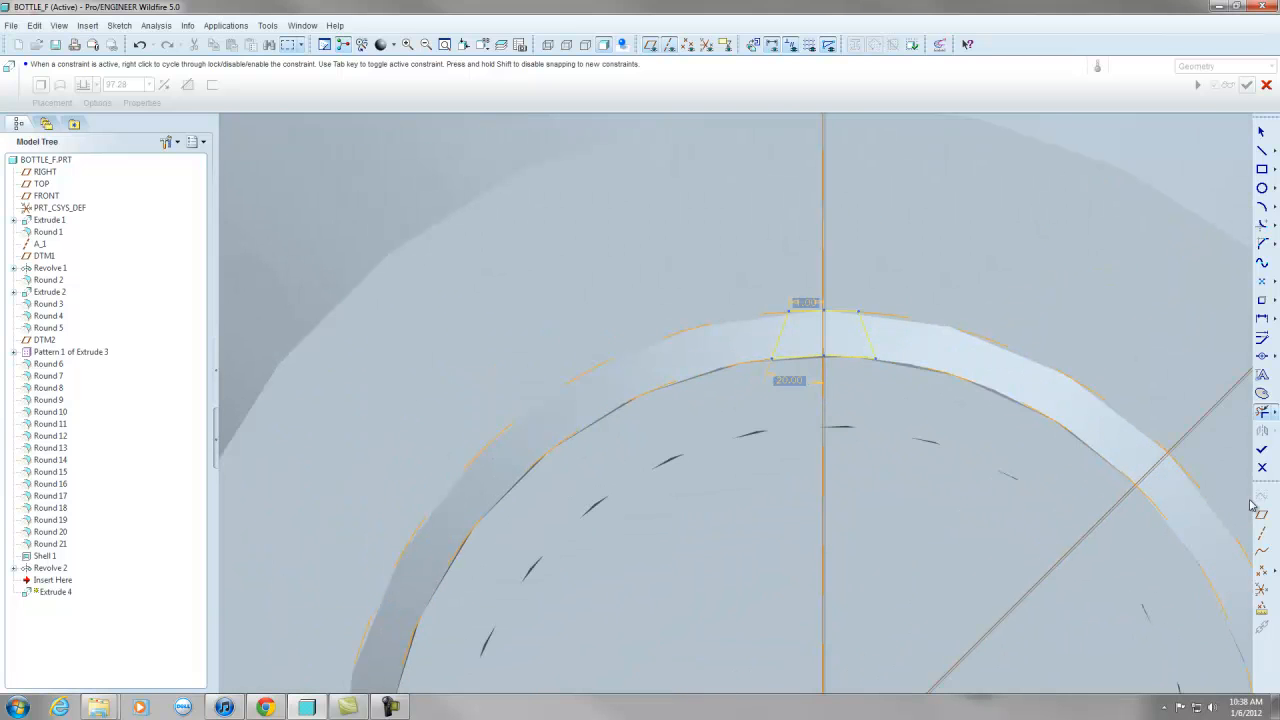
Finish the trapezoidal sketch and flip the extrusion direction toward the bottle's body.
click(1262, 450)
scroll(915, 397, up, 5)
mouse_move(917, 399)
middle_down()
mouse_move(857, 407)
mouse_move(888, 429)
middle_up()
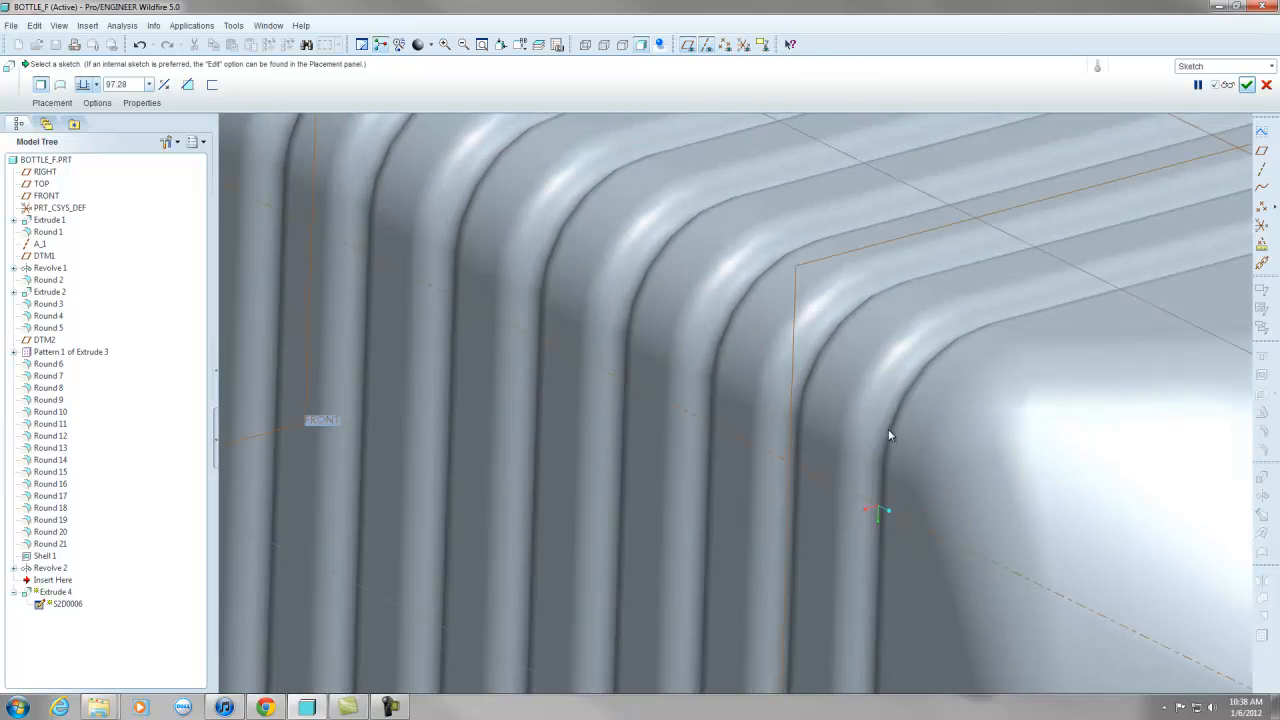
scroll(754, 337, up, 5)
scroll(921, 389, down, 5)
scroll(903, 480, down, 2)
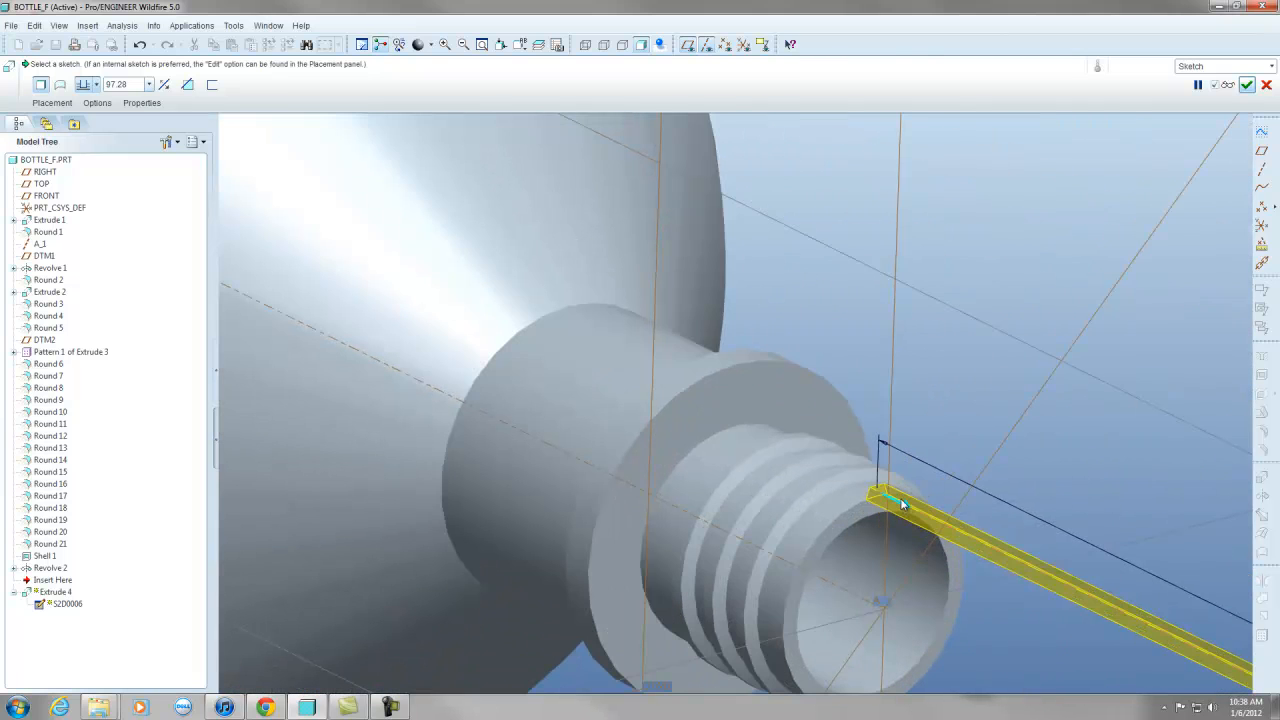
click(903, 502)
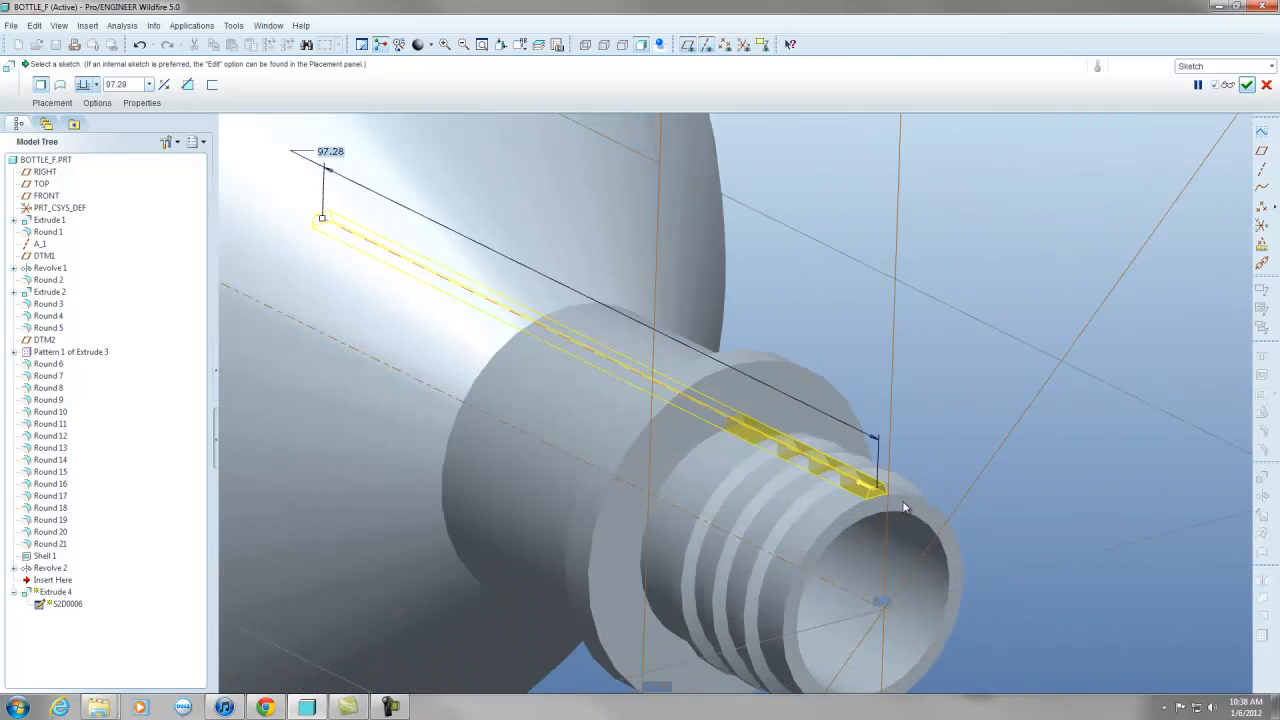
Extrude the section up to the collar face facing the thread ridges, remove material, and complete the feature.
click(98, 86)
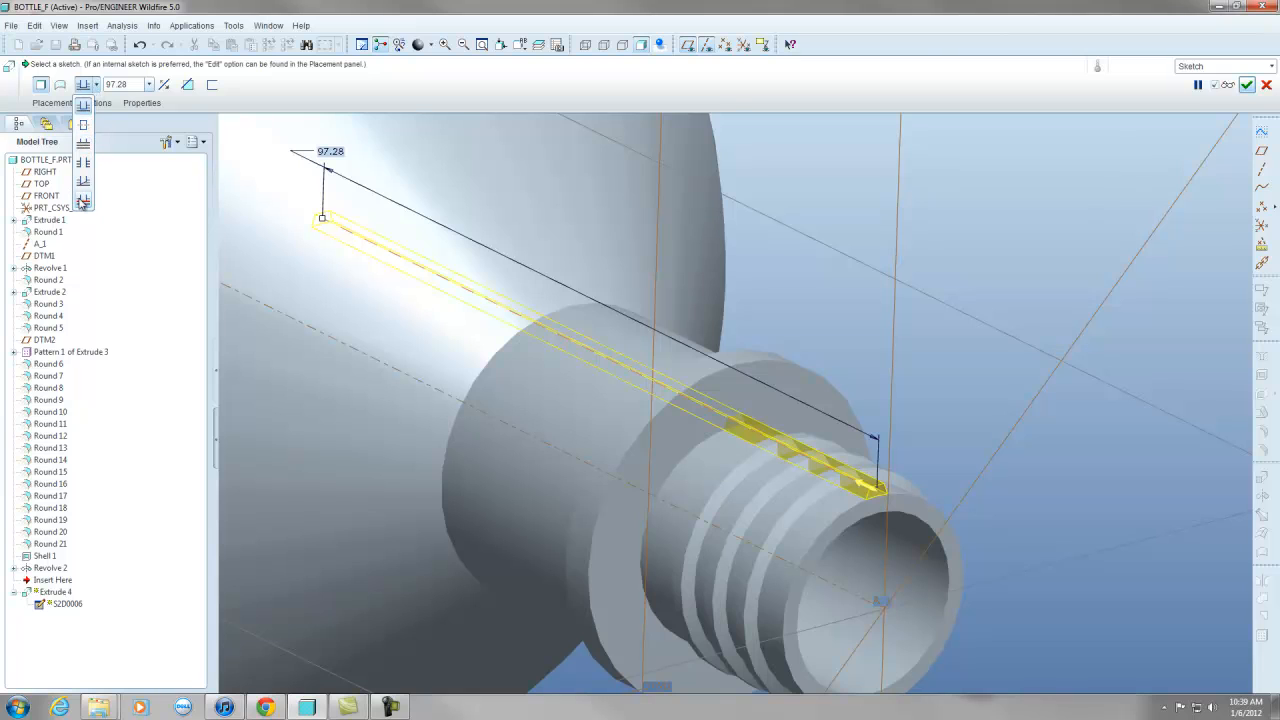
click(83, 203)
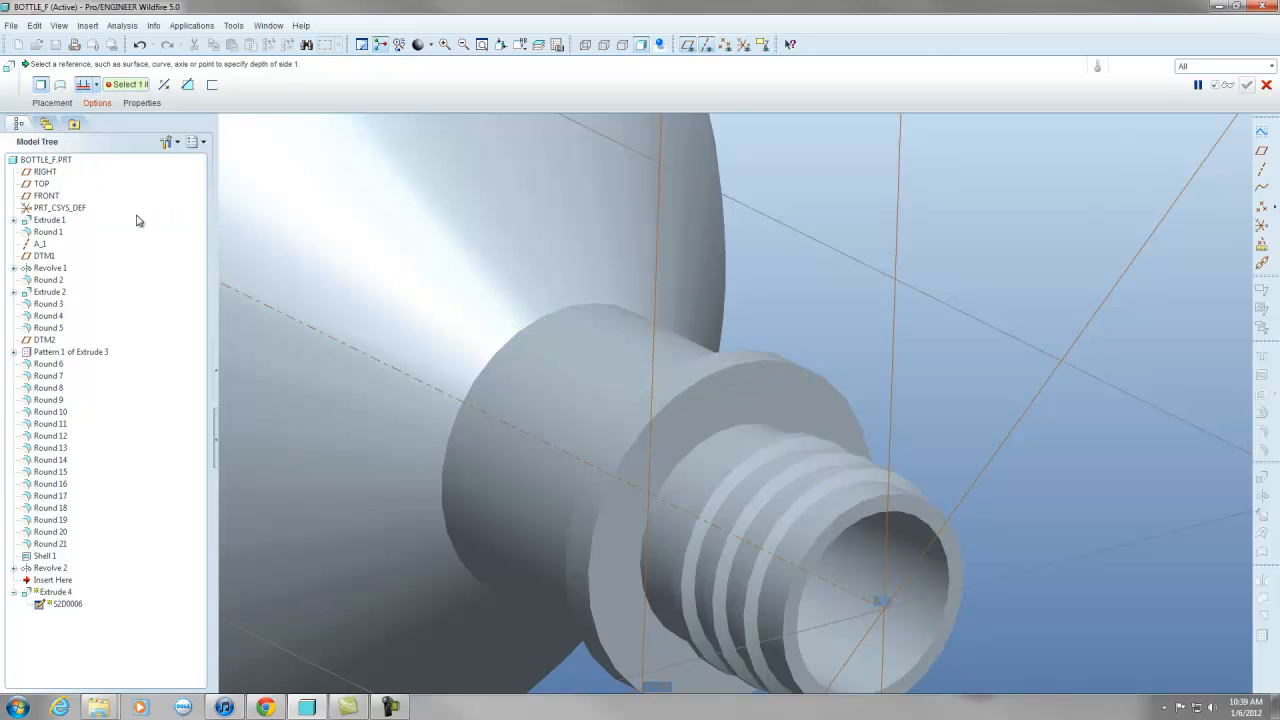
click(735, 415)
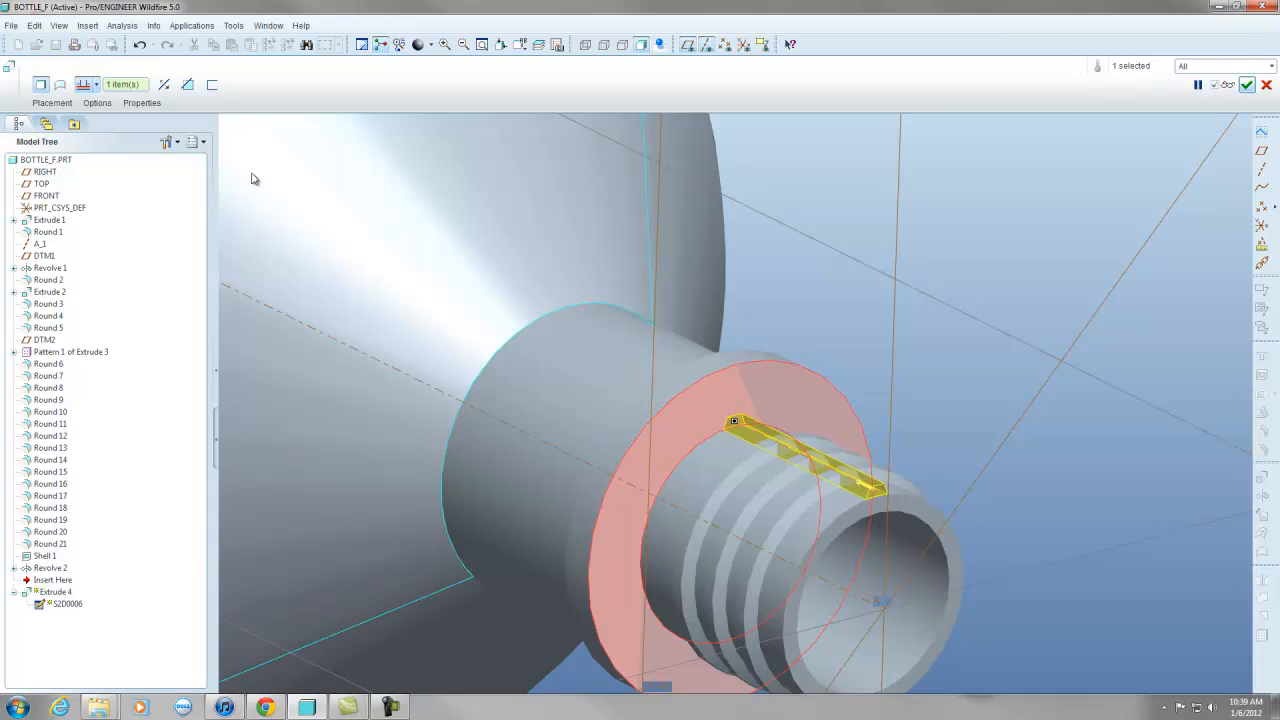
click(187, 84)
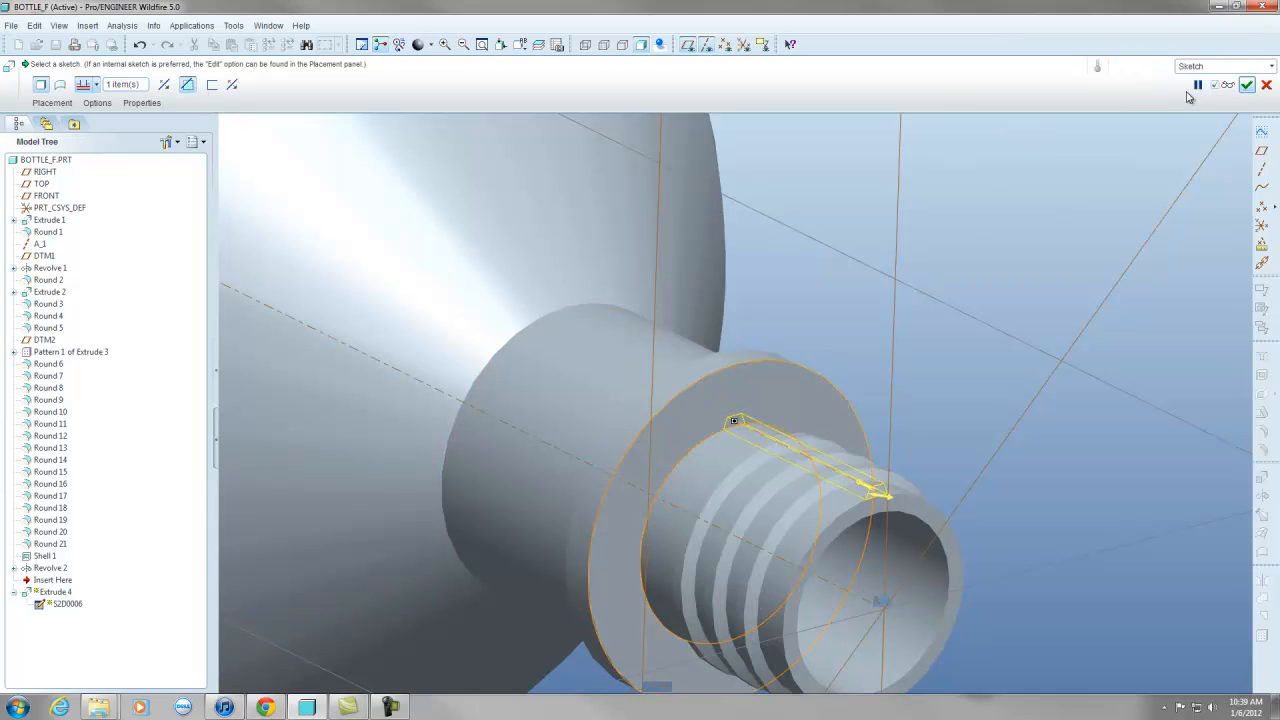
click(1247, 84)
Open the sketch of the notch cut through the thread ridges for editing.
middle_drag(1010, 278, 709, 334)
scroll(443, 163, down, 6)
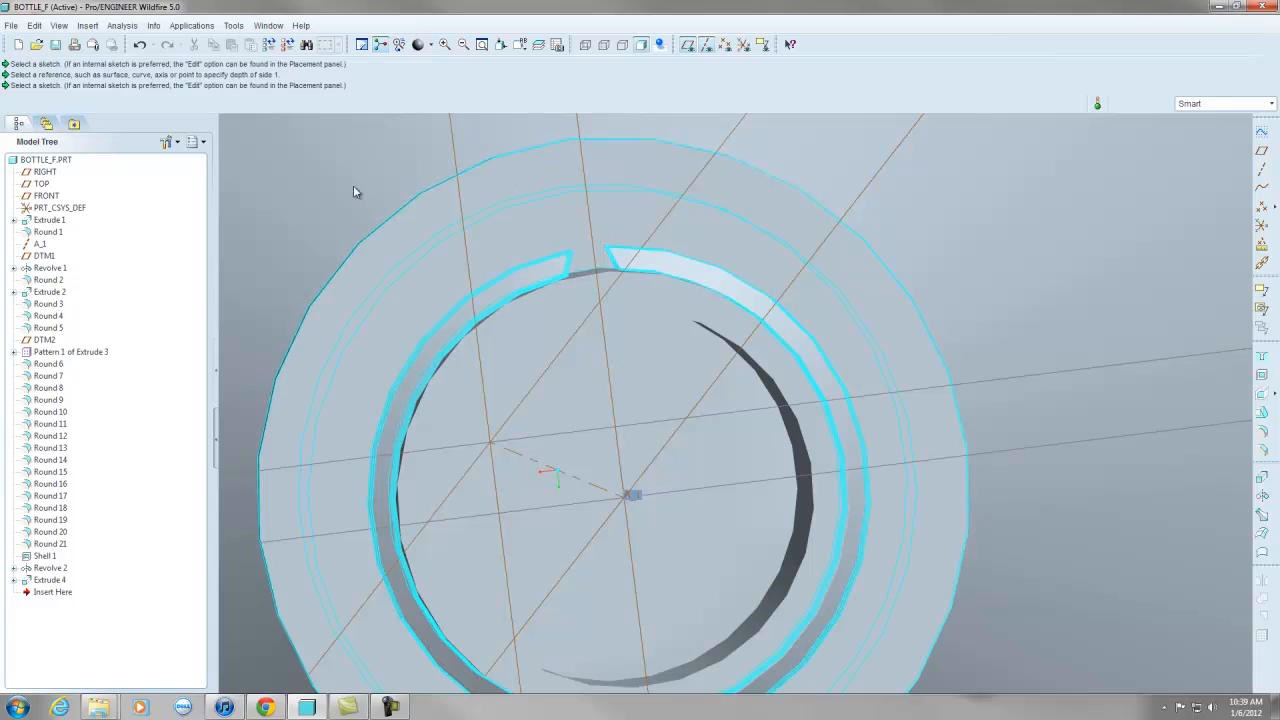
click(15, 580)
right_click(49, 592)
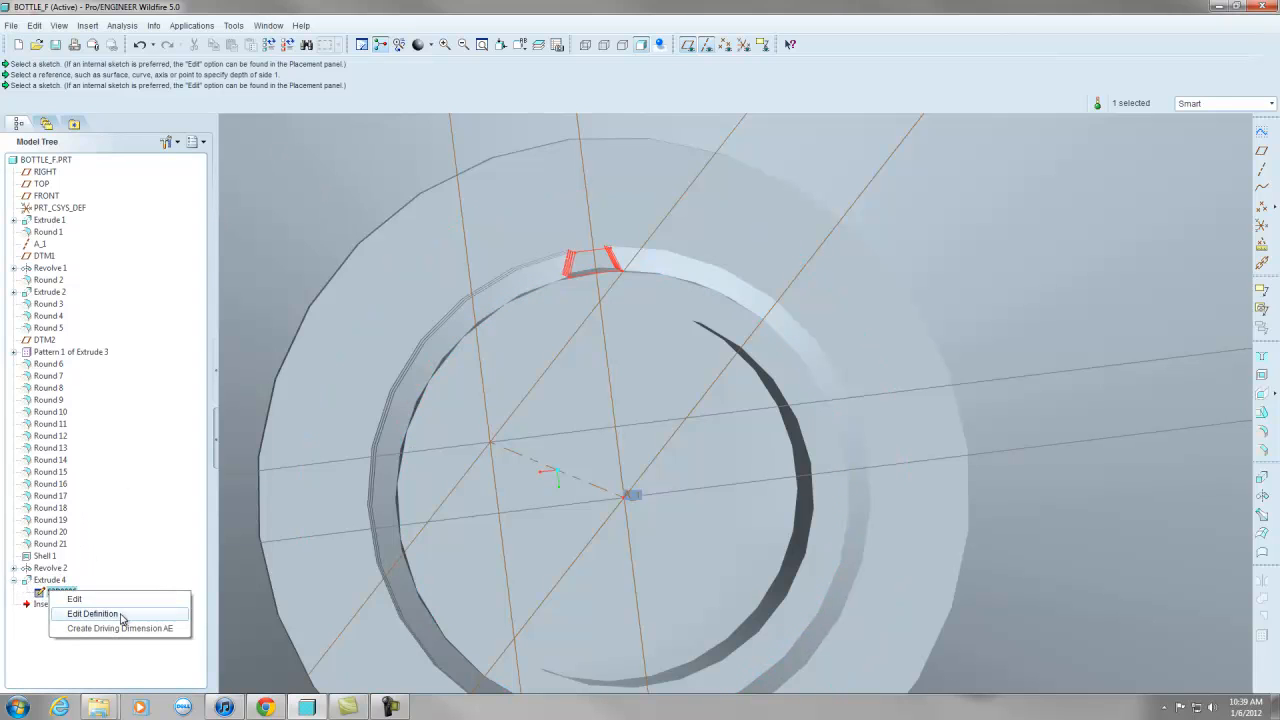
click(122, 615)
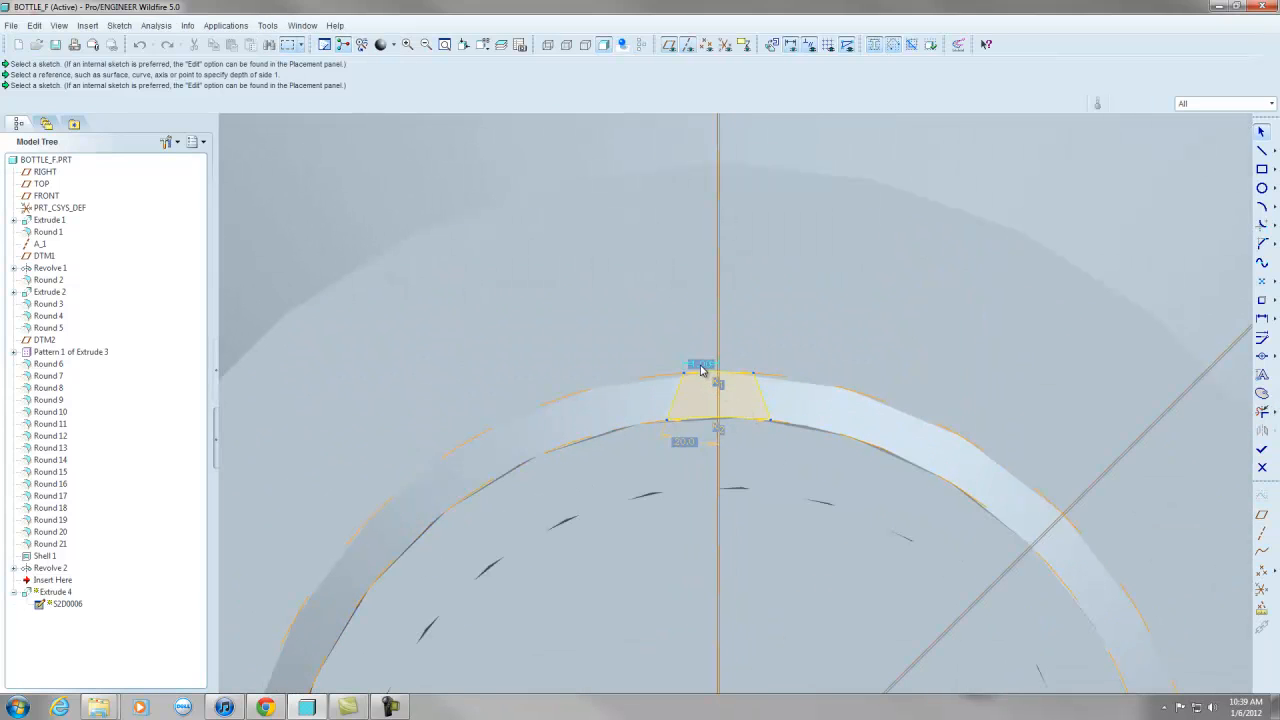
Set the section's outer corner distance to the vertical reference to 5.00 and try an angle of -2 for the slanted line.
double_click(698, 361)
text(5)
key(Return)
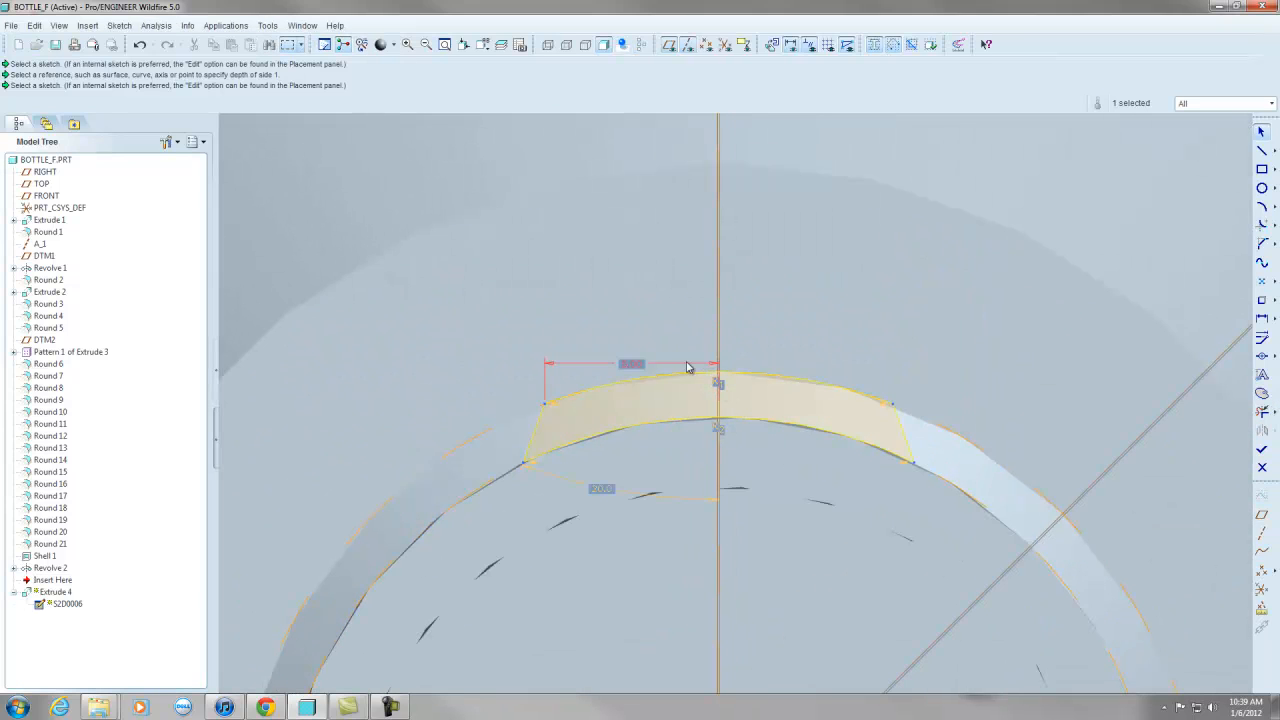
double_click(603, 489)
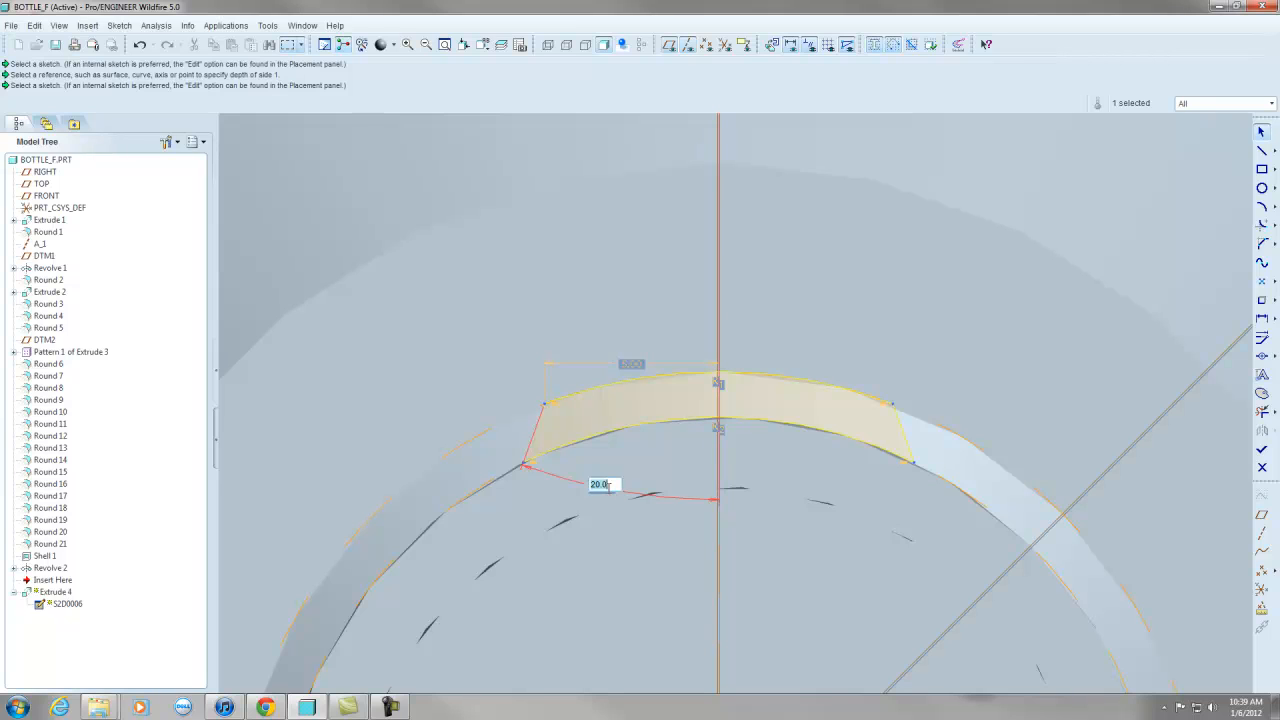
text(-2)
key(Return)
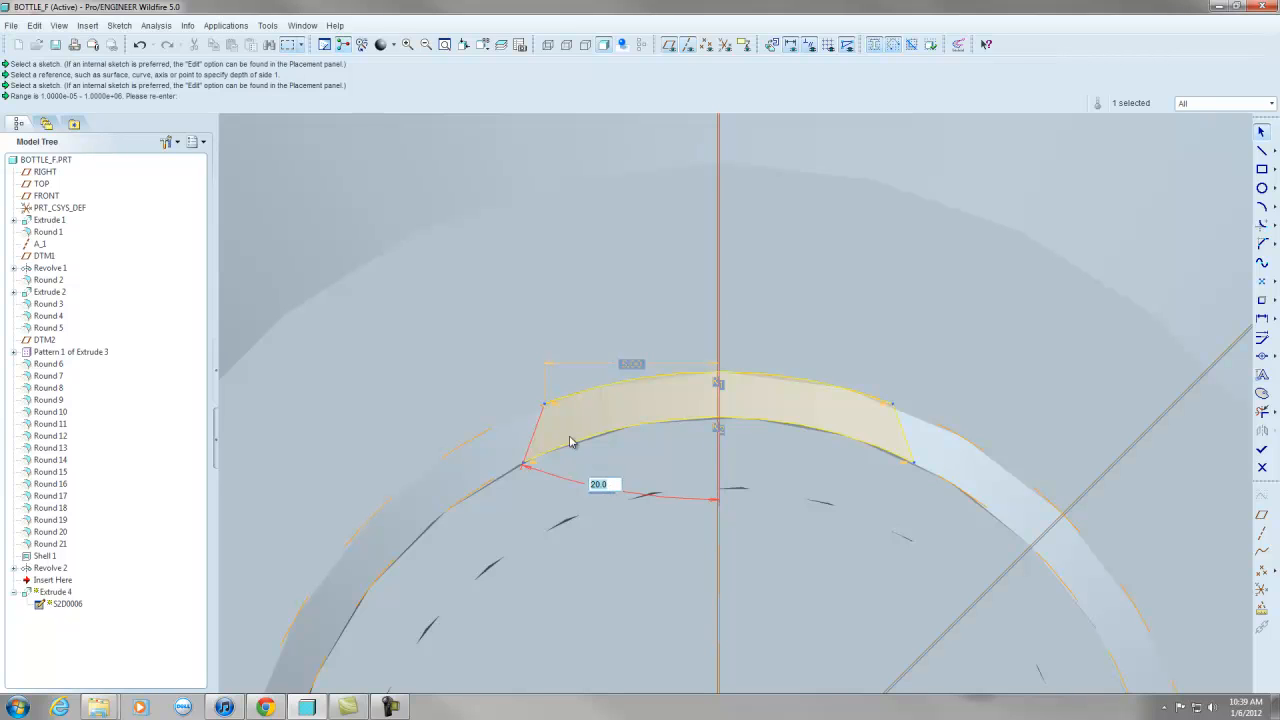
click(541, 427)
Set the distance from the section's outer corner to the vertical reference to 3.00.
double_click(637, 367)
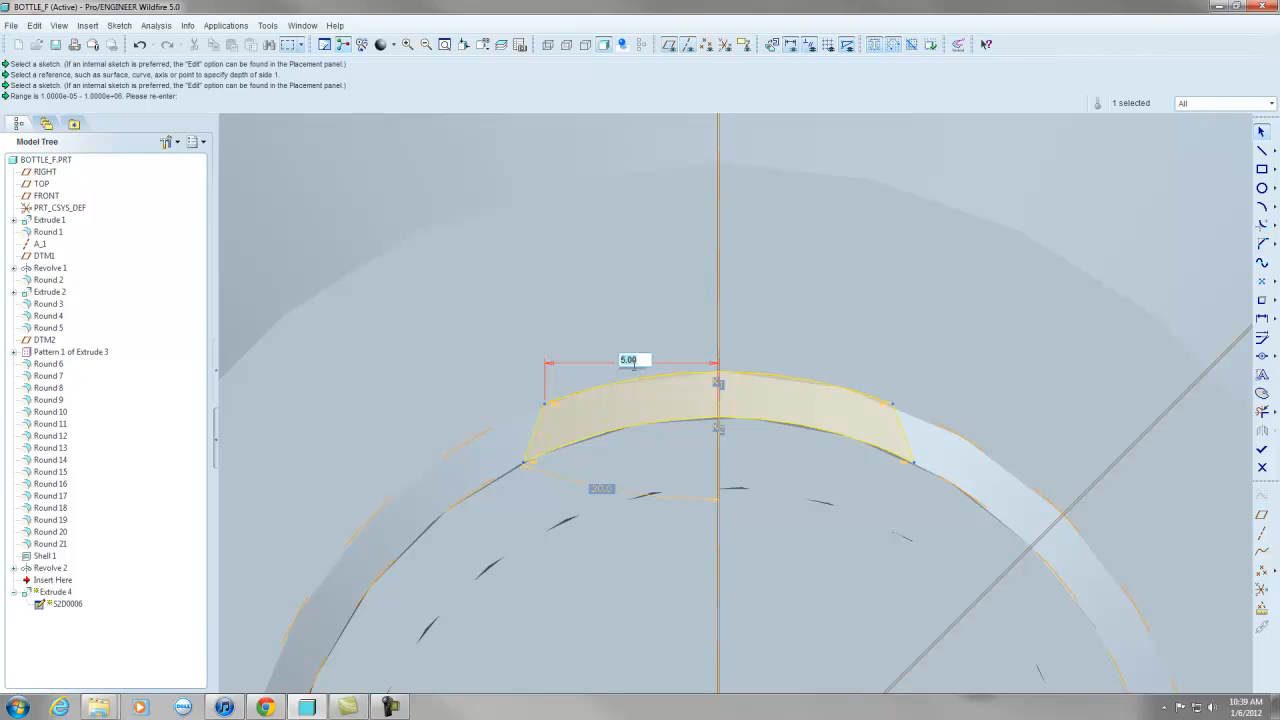
text(3)
key(Return)
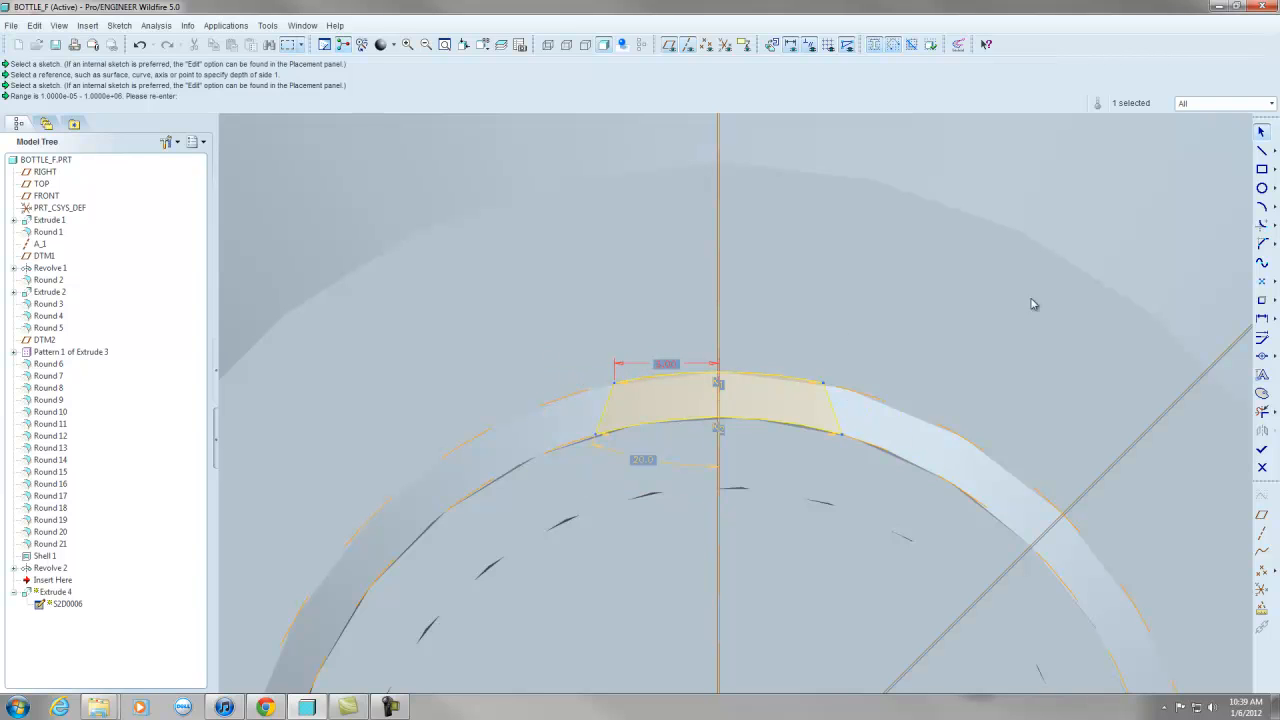
Draw two lines slanting inward from the section's outer corners to its inner arc, one on each side of the vertical reference.
click(1262, 150)
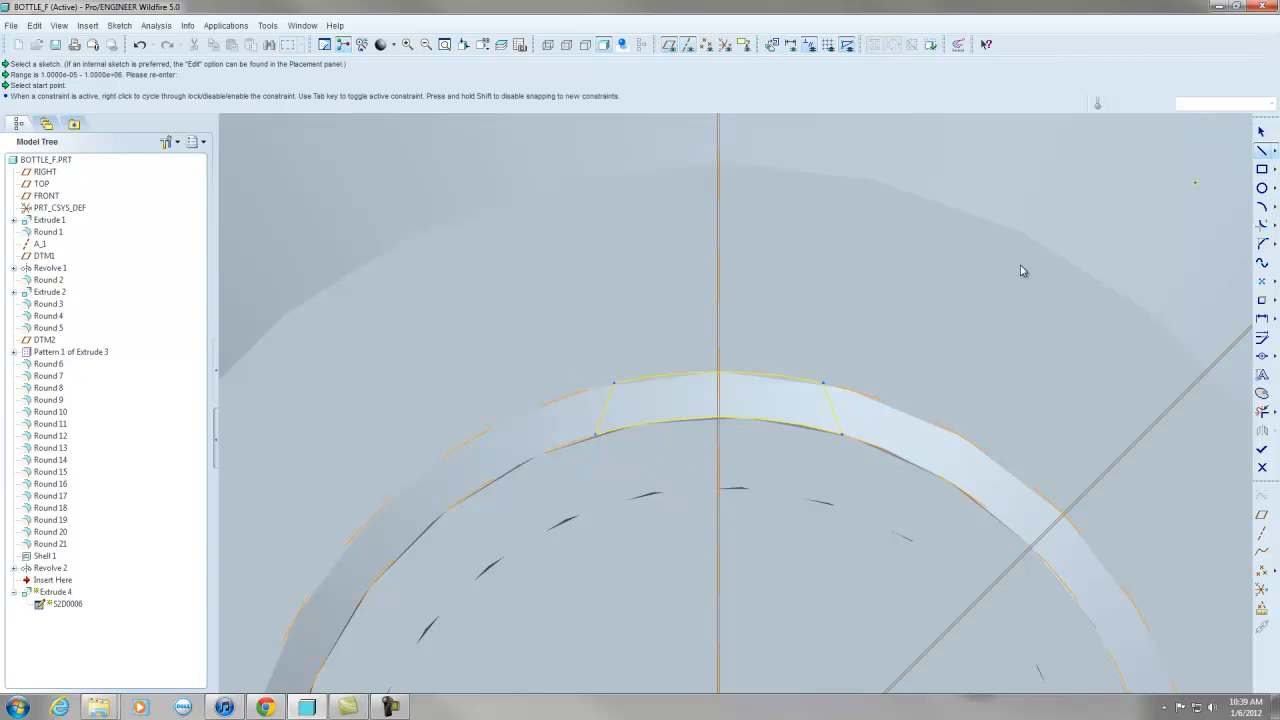
click(616, 387)
click(645, 425)
scroll(780, 446, down, 1)
middle_click(795, 428)
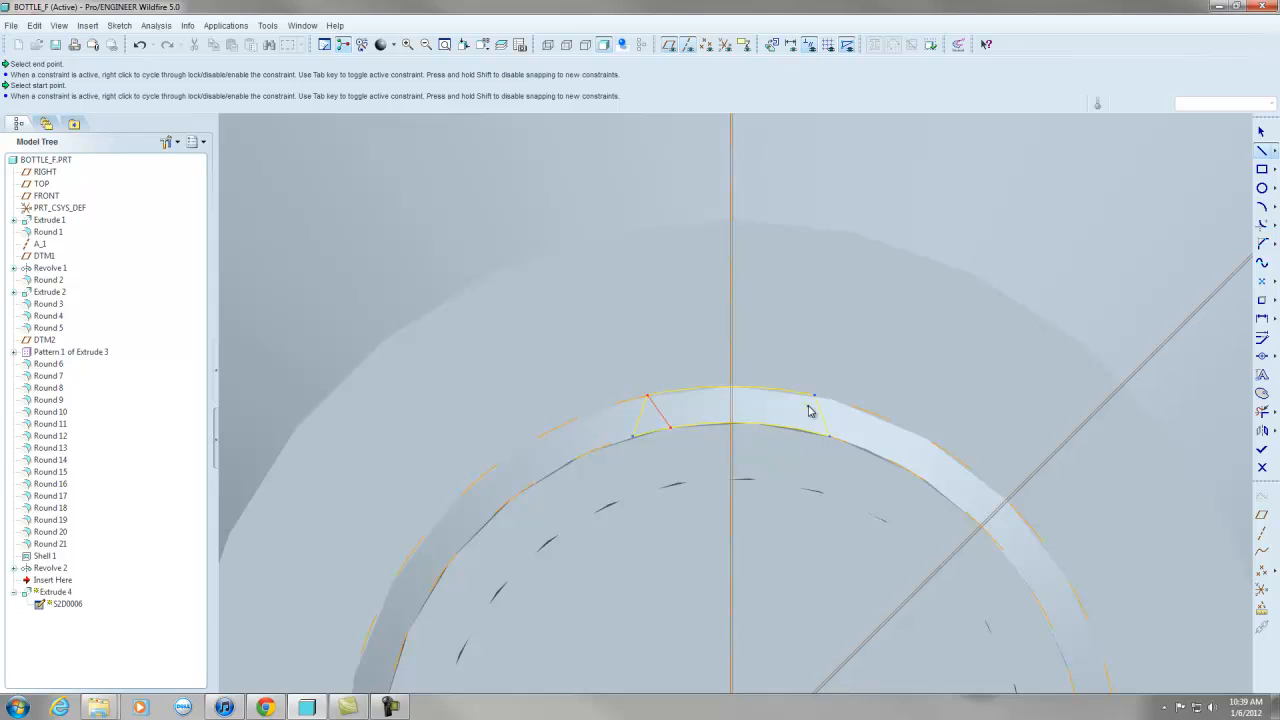
click(814, 396)
click(803, 431)
click(1261, 131)
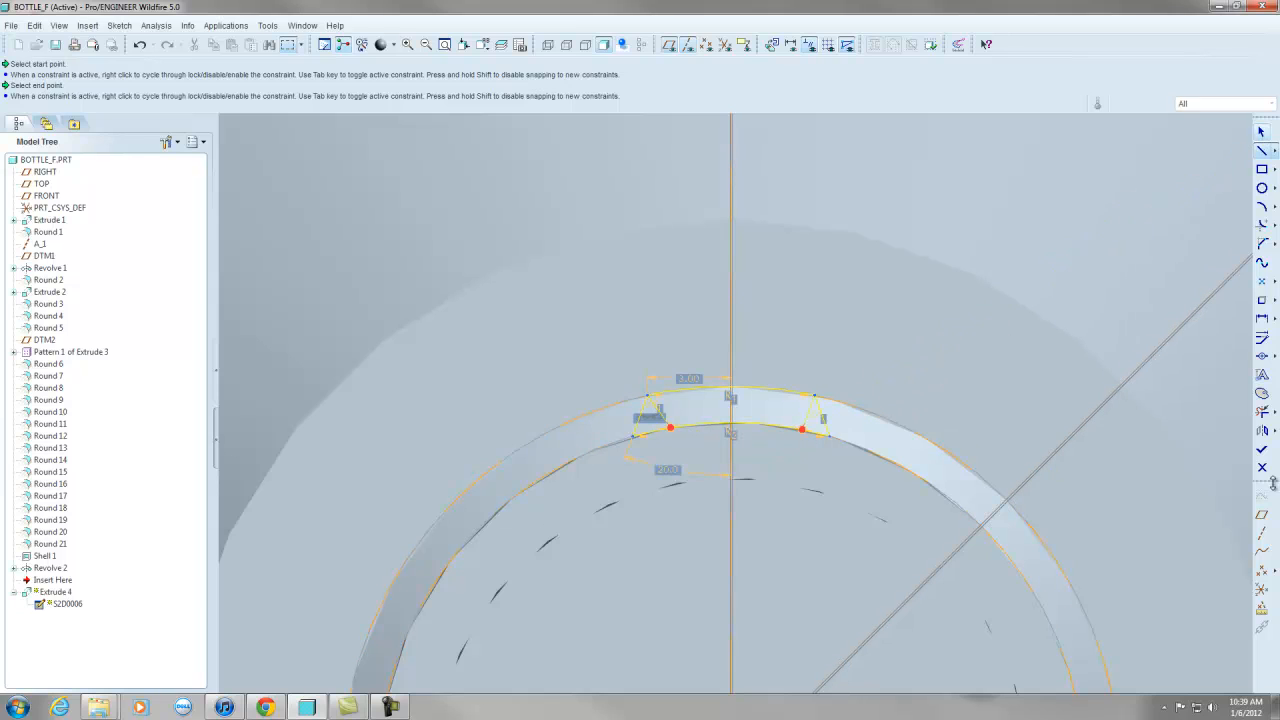
Trim away the original slanted lines and the leftover inner arc ends, leaving a closed section that narrows toward the neck's centre.
click(1262, 413)
mouse_move(853, 415)
mouse_down()
mouse_move(811, 476)
mouse_move(798, 470)
mouse_move(817, 455)
mouse_up()
click(638, 434)
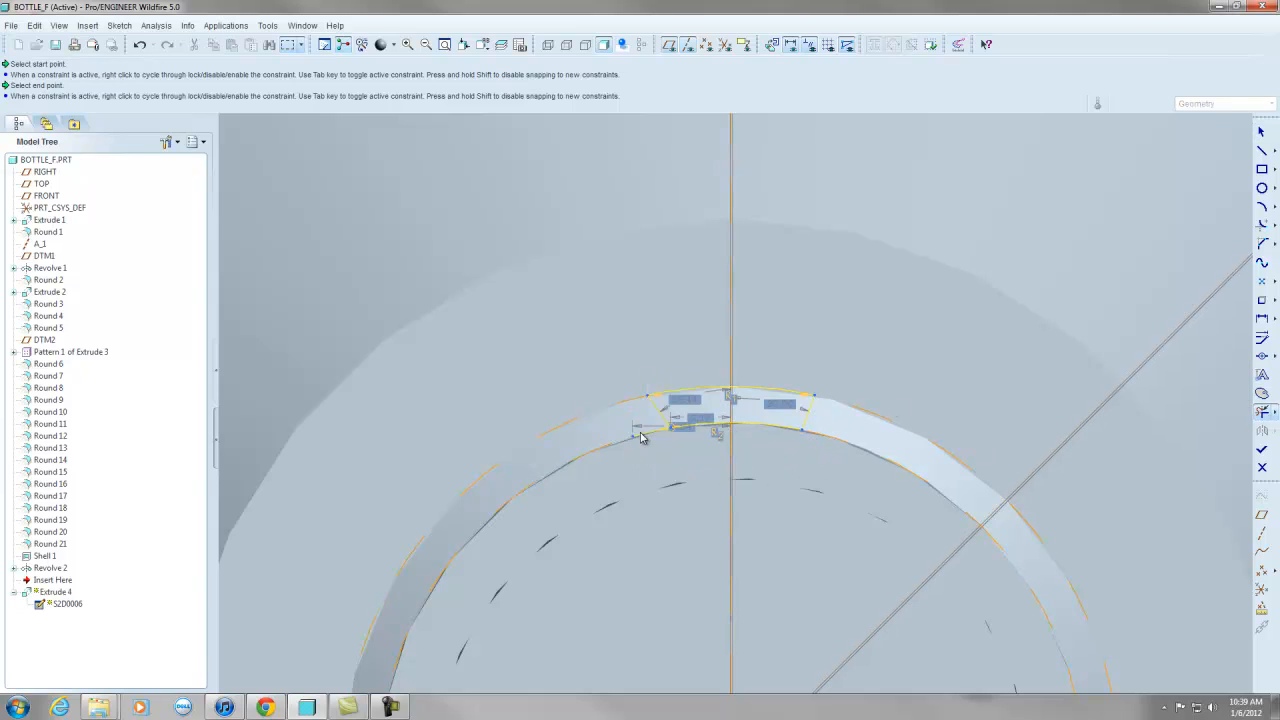
click(1262, 131)
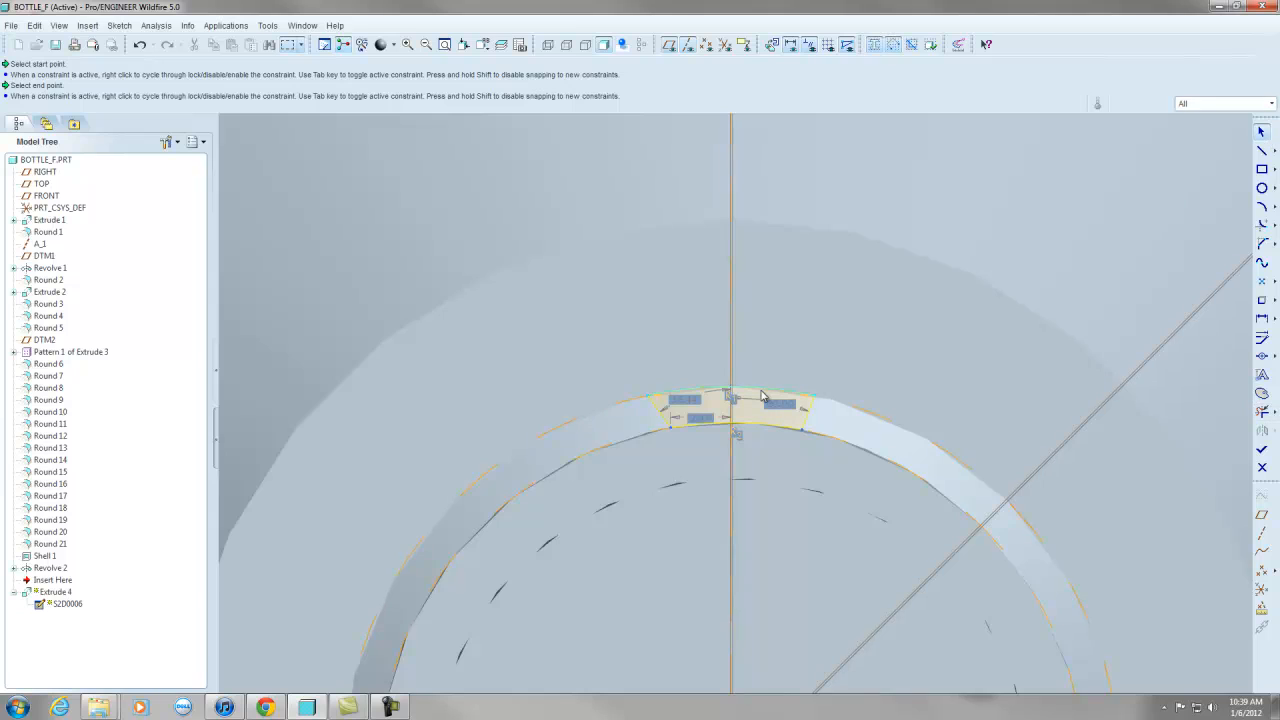
Set the angles of both slanted lines to the vertical reference to 30.00.
scroll(766, 398, up, 3)
double_click(647, 412)
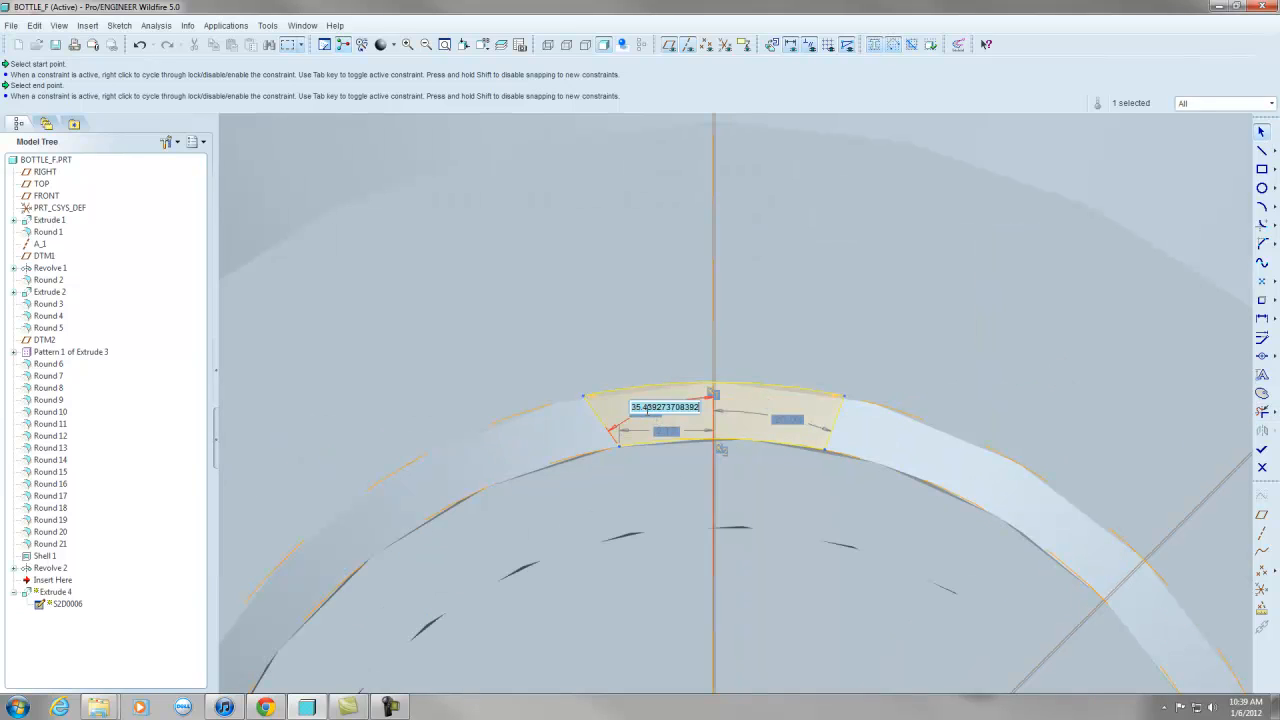
text(30)
key(Return)
double_click(783, 419)
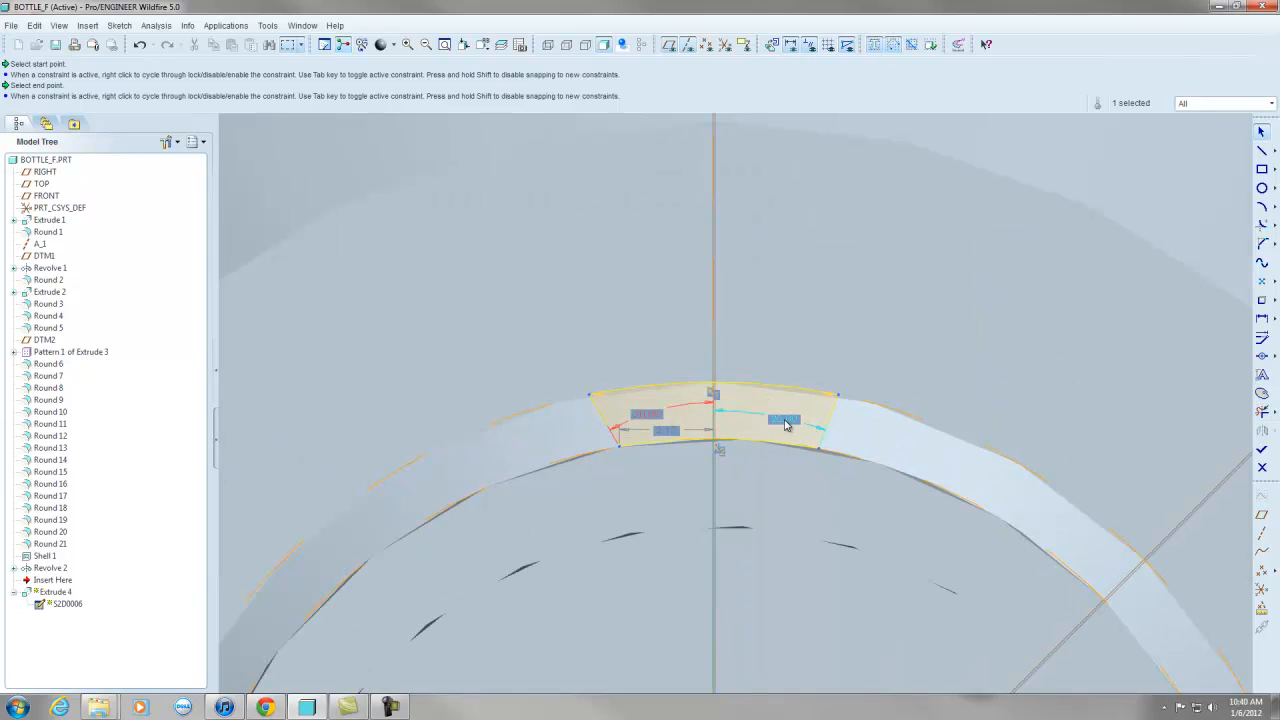
text(30)
key(Return)
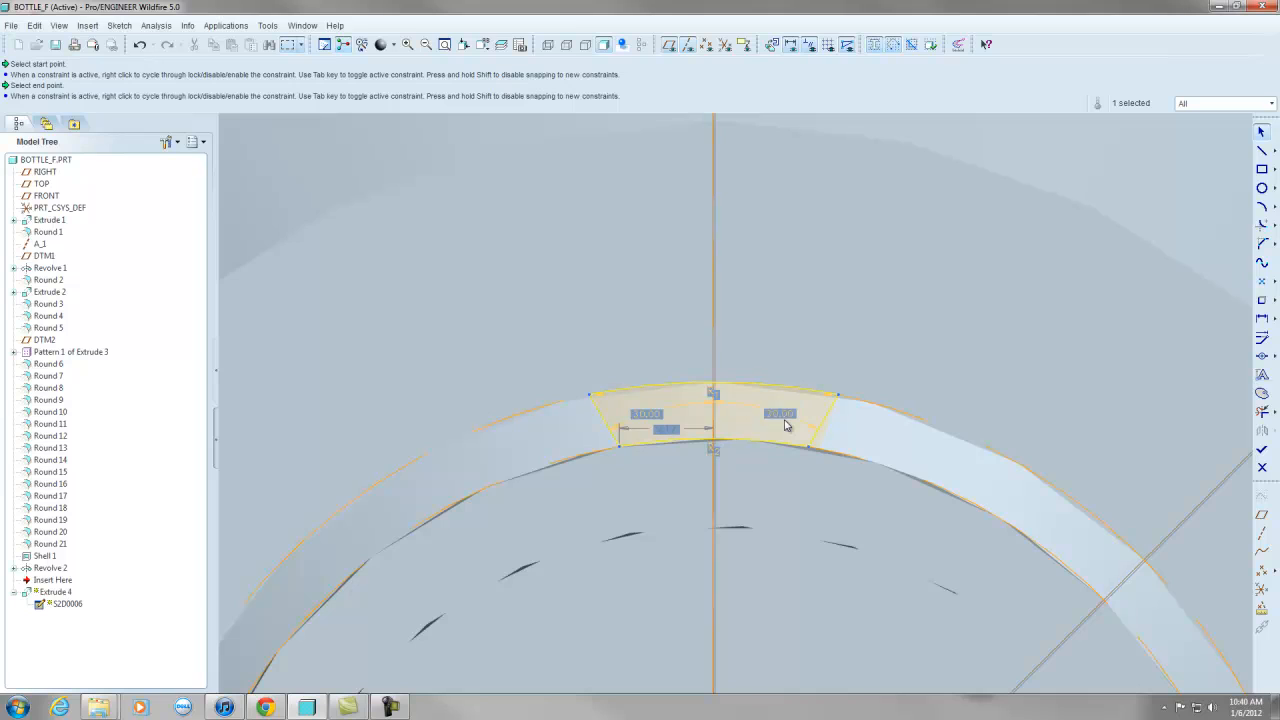
Set the distance from the slanted line's inner endpoint to the vertical reference to 2.00 and finish the sketch.
double_click(665, 429)
text(2)
key(Return)
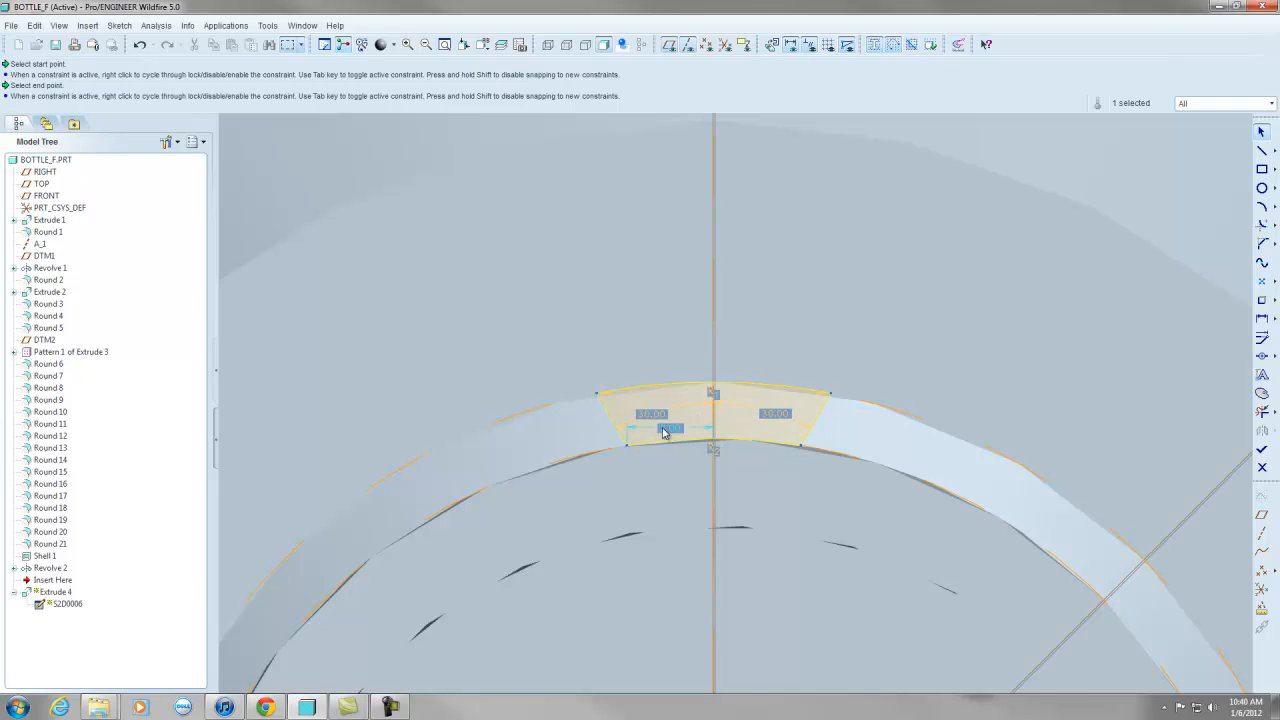
click(1262, 449)
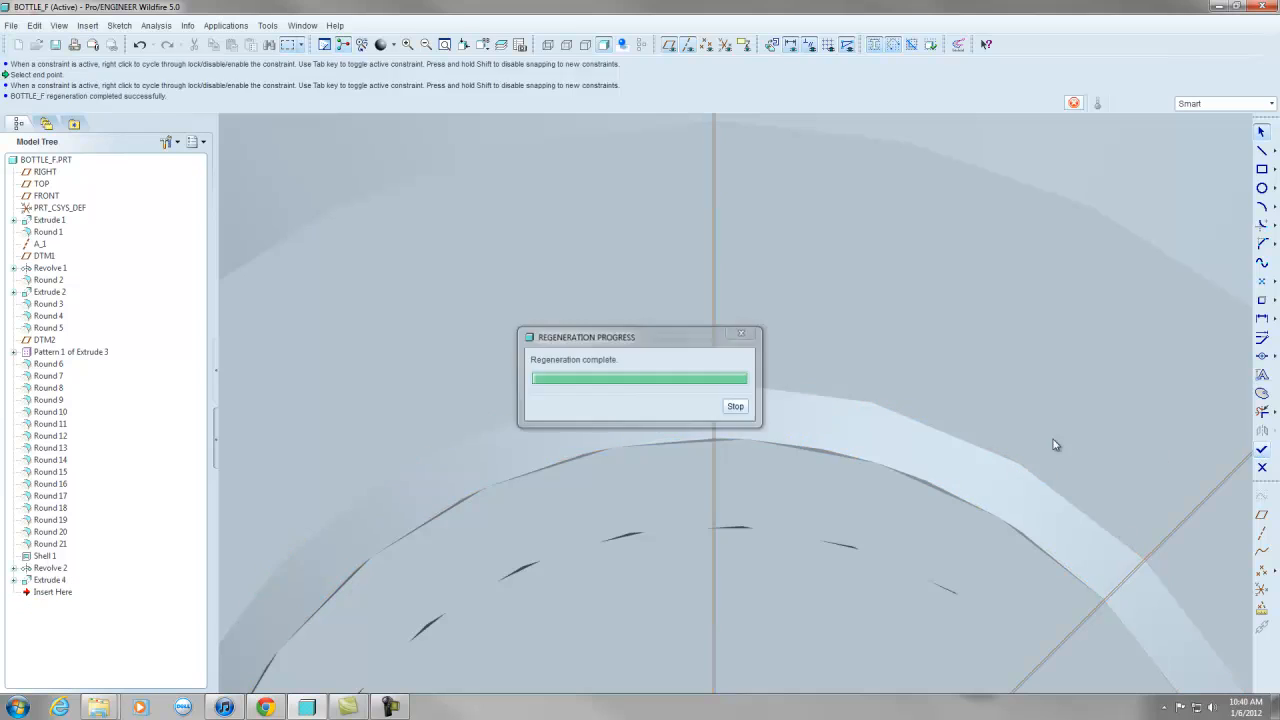
Examine the reshaped notch in the thread ridges from the front and at an angle.
click(960, 287)
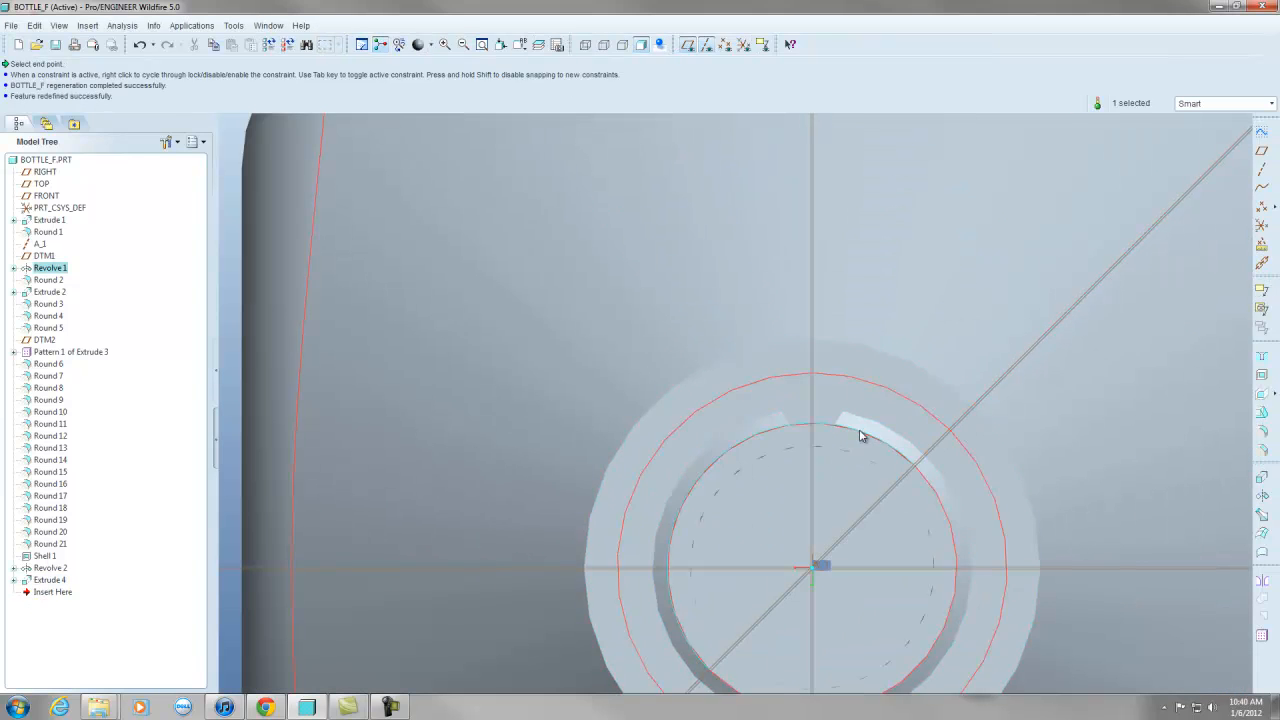
scroll(860, 434, down, 3)
click(822, 407)
scroll(824, 407, up, 5)
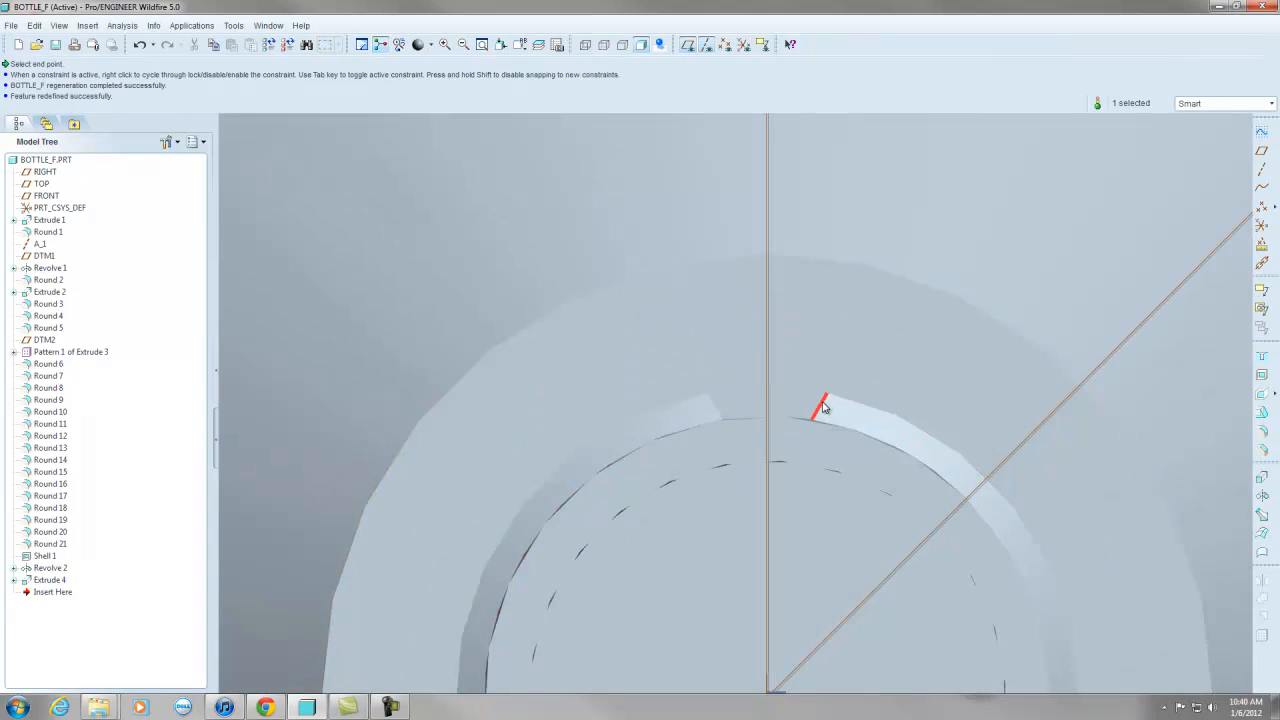
scroll(780, 368, up, 4)
click(432, 347)
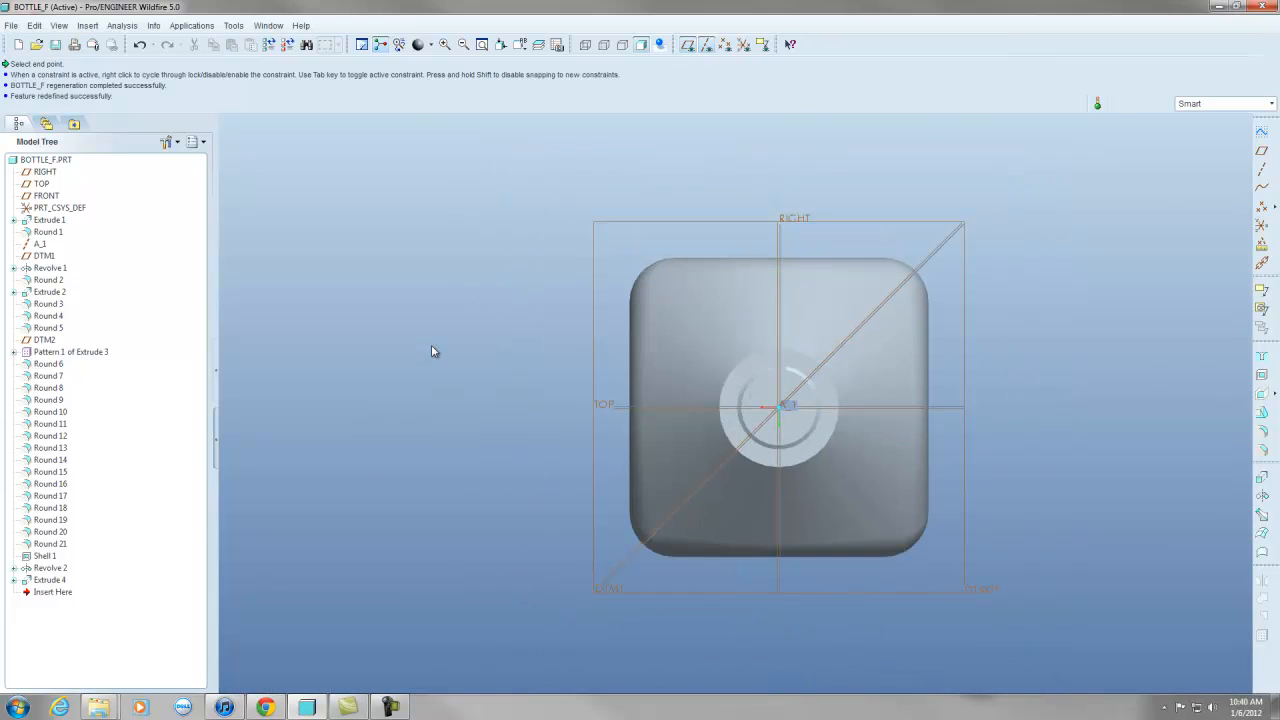
scroll(767, 385, down, 3)
middle_drag(767, 385, 791, 394)
scroll(791, 394, up, 3)
scroll(923, 509, down, 5)
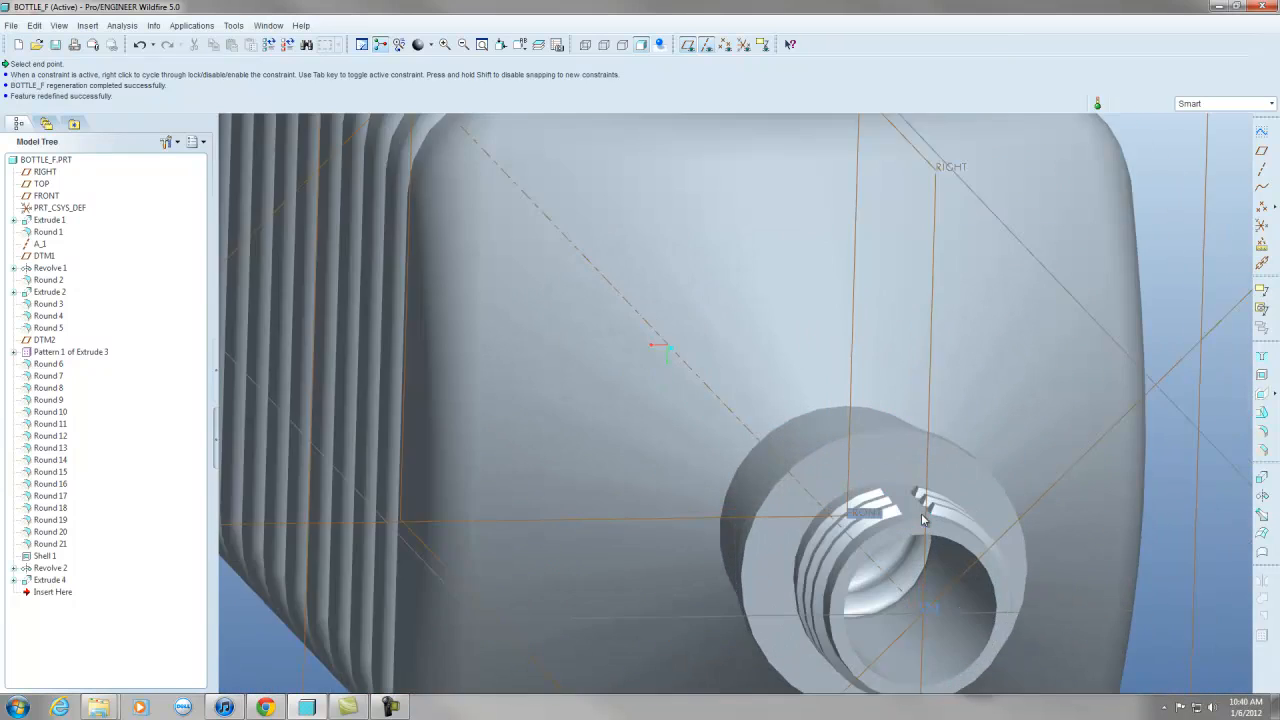
Set the notch's inner distance dimension to 1 directly on the model and regenerate the part.
click(935, 500)
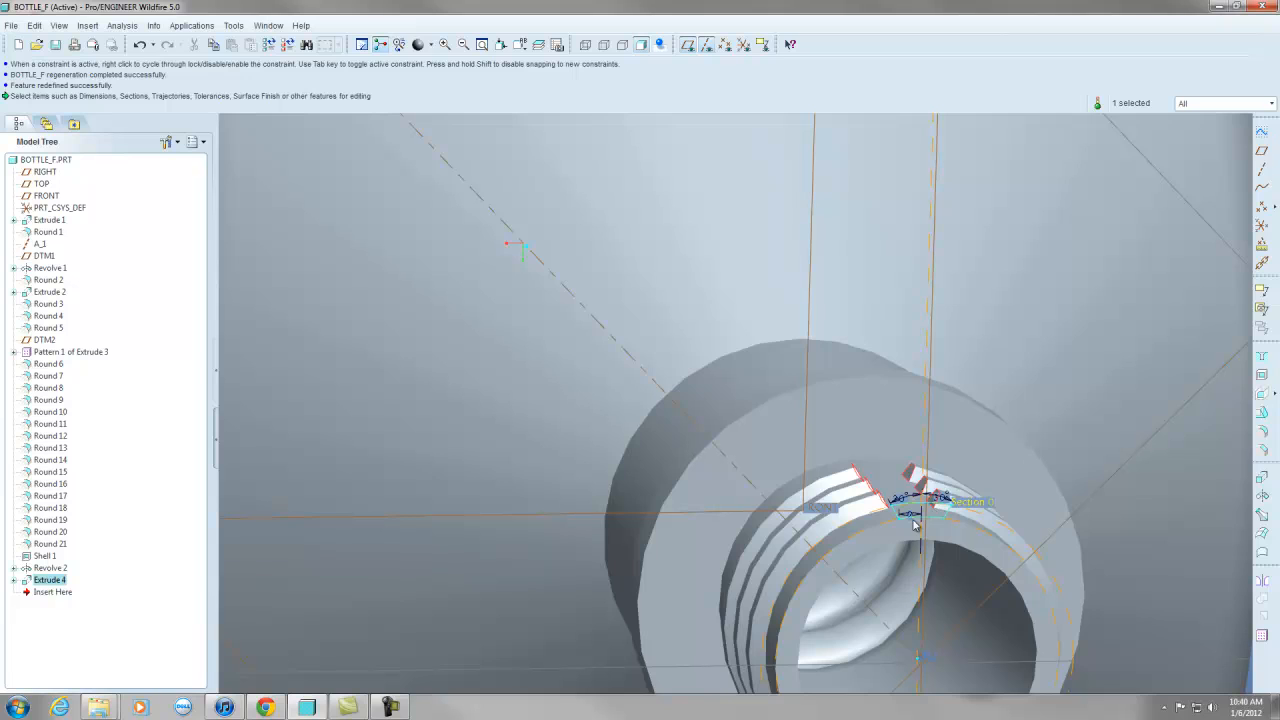
double_click(908, 515)
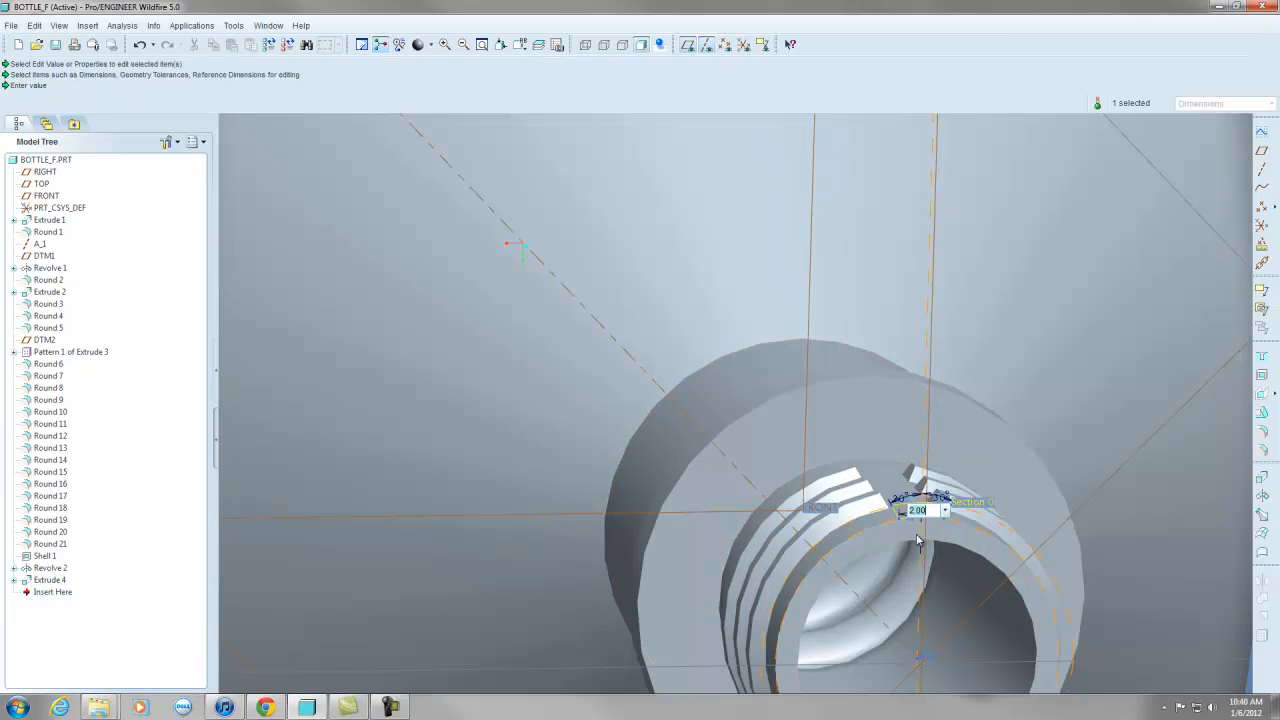
text(1)
key(Return)
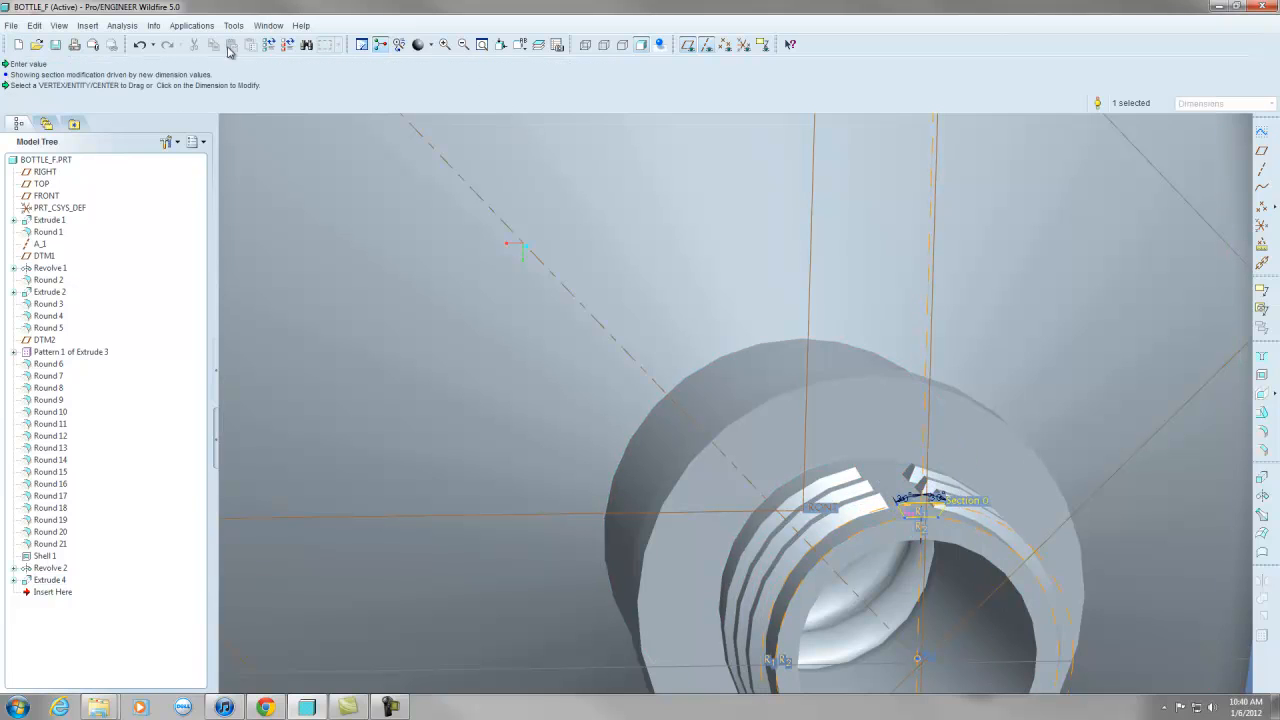
click(268, 44)
scroll(770, 380, down, 3)
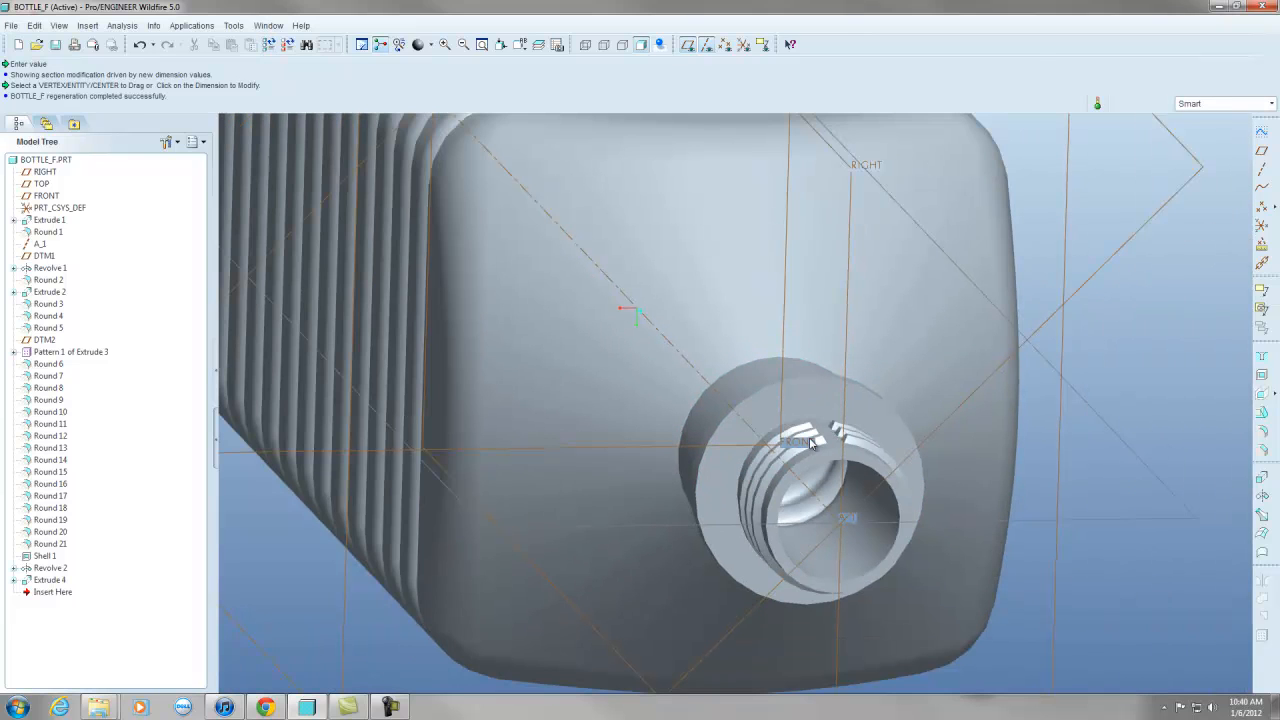
Start an axis pattern of the notch cut around the bottle's central axis A_1.
click(47, 581)
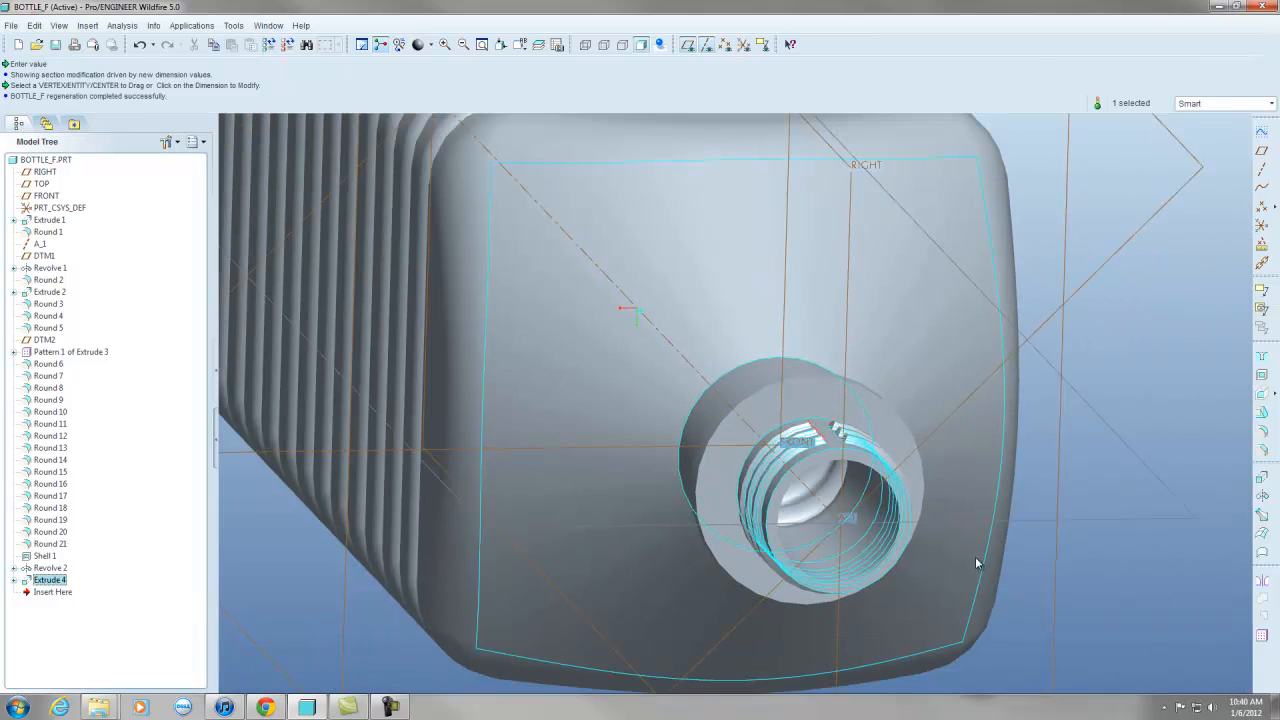
click(1261, 637)
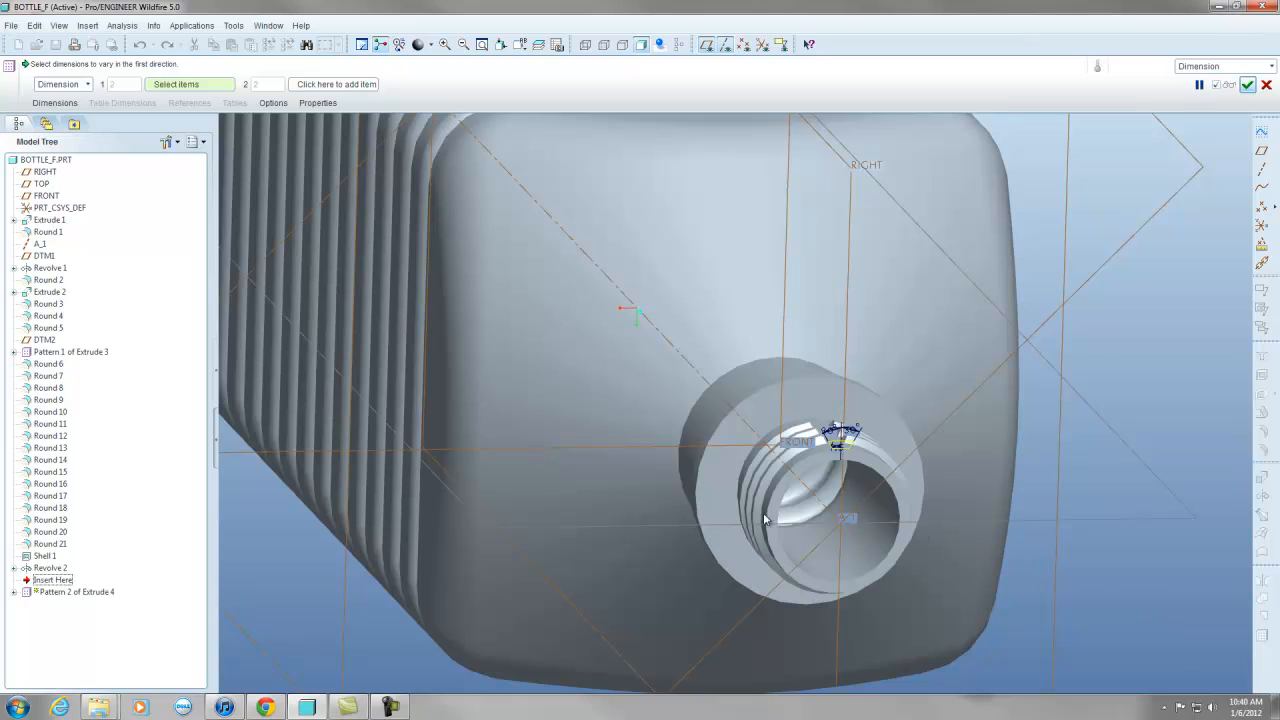
click(87, 84)
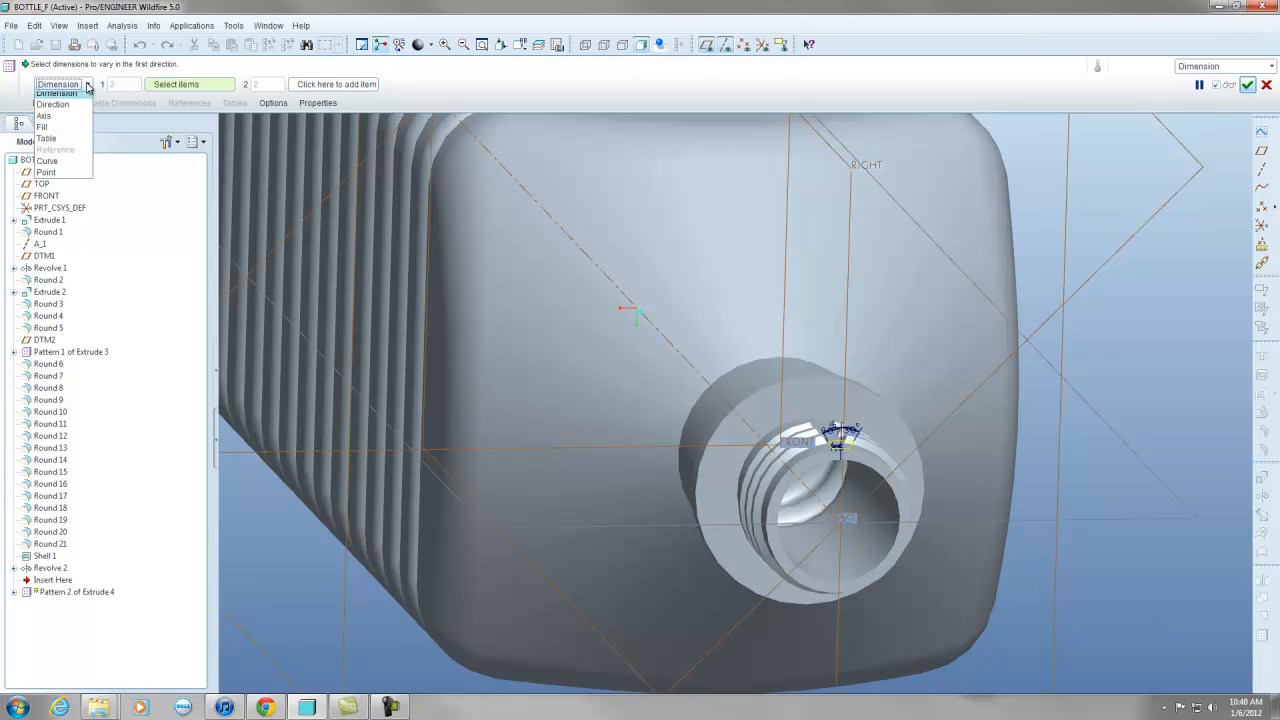
click(46, 121)
click(612, 290)
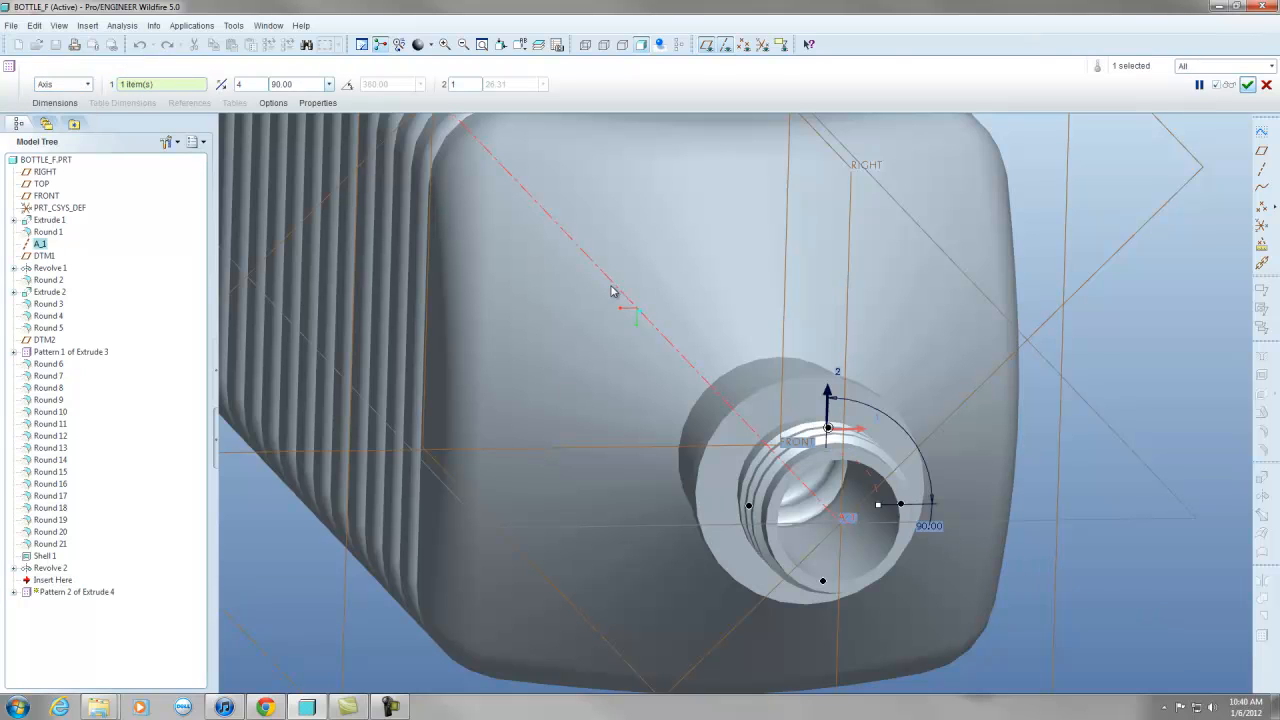
Set the notch pattern to 6 members spaced 60.00 degrees apart and complete it.
click(253, 85)
text(6)
key(Tab)
double_click(287, 84)
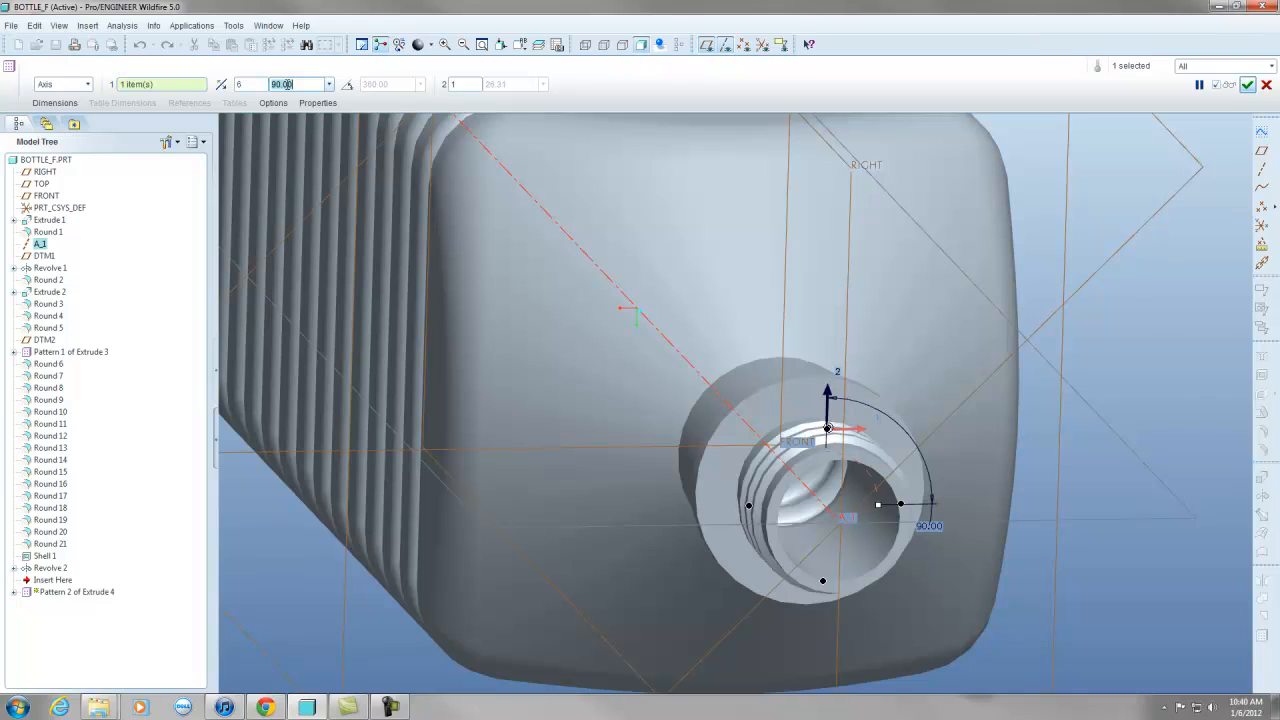
text(45)
key(Return)
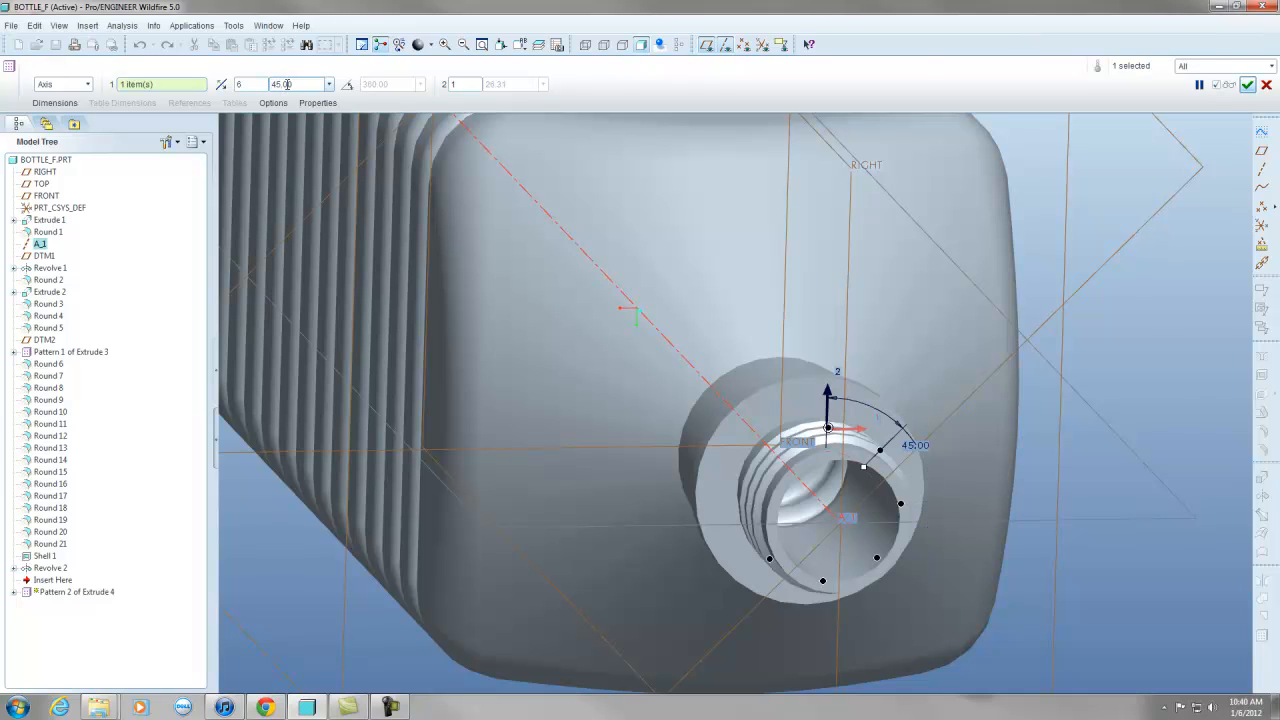
text(60)
key(Return)
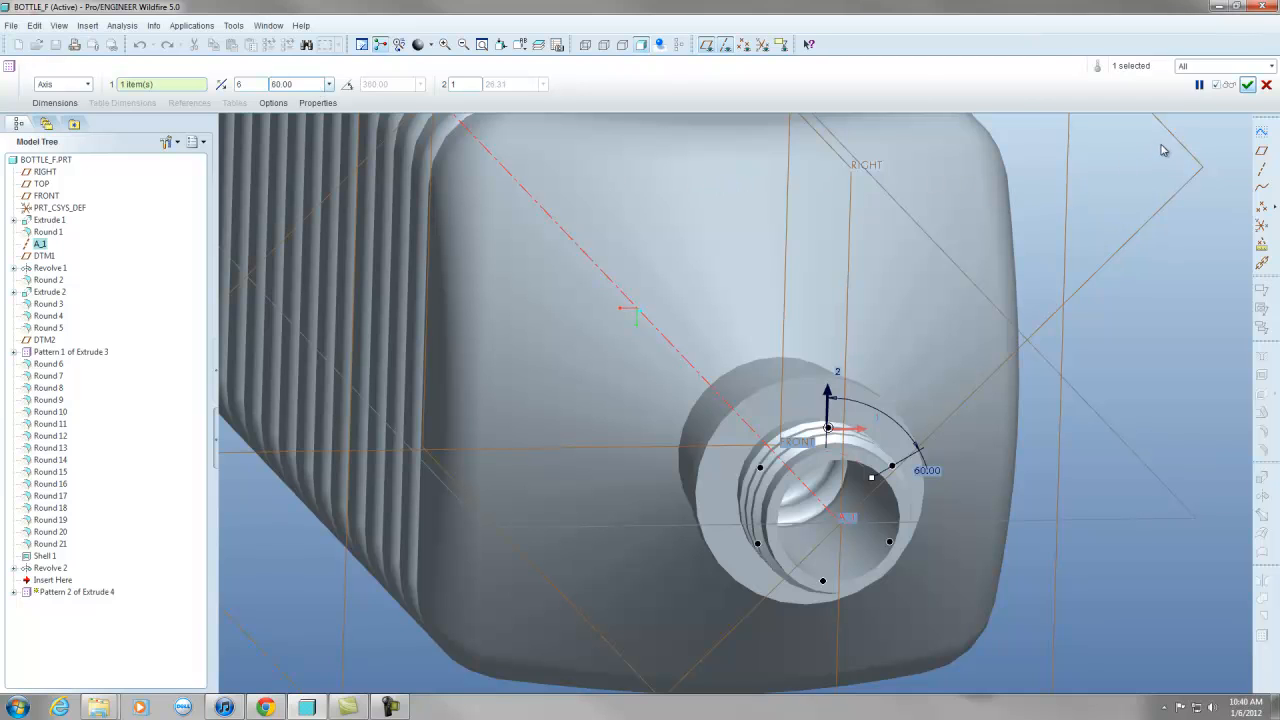
click(1247, 84)
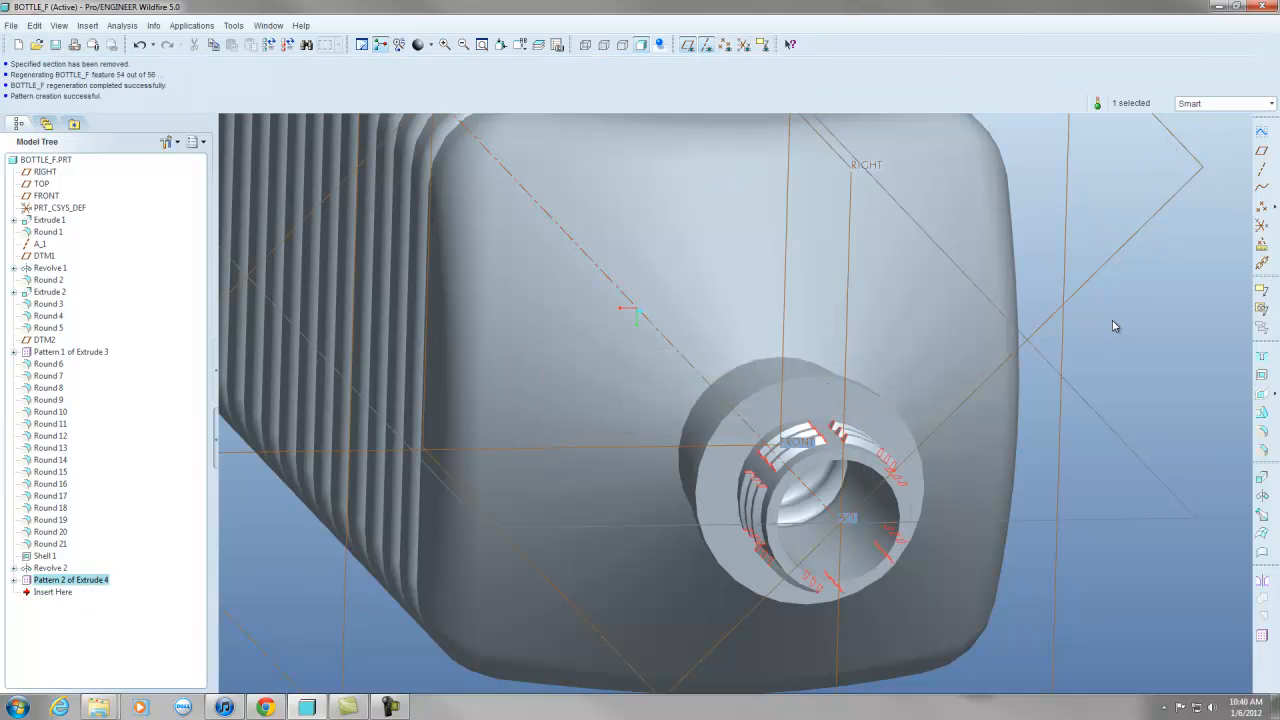
scroll(946, 368, up, 2)
middle_drag(866, 405, 950, 388)
scroll(688, 392, up, 3)
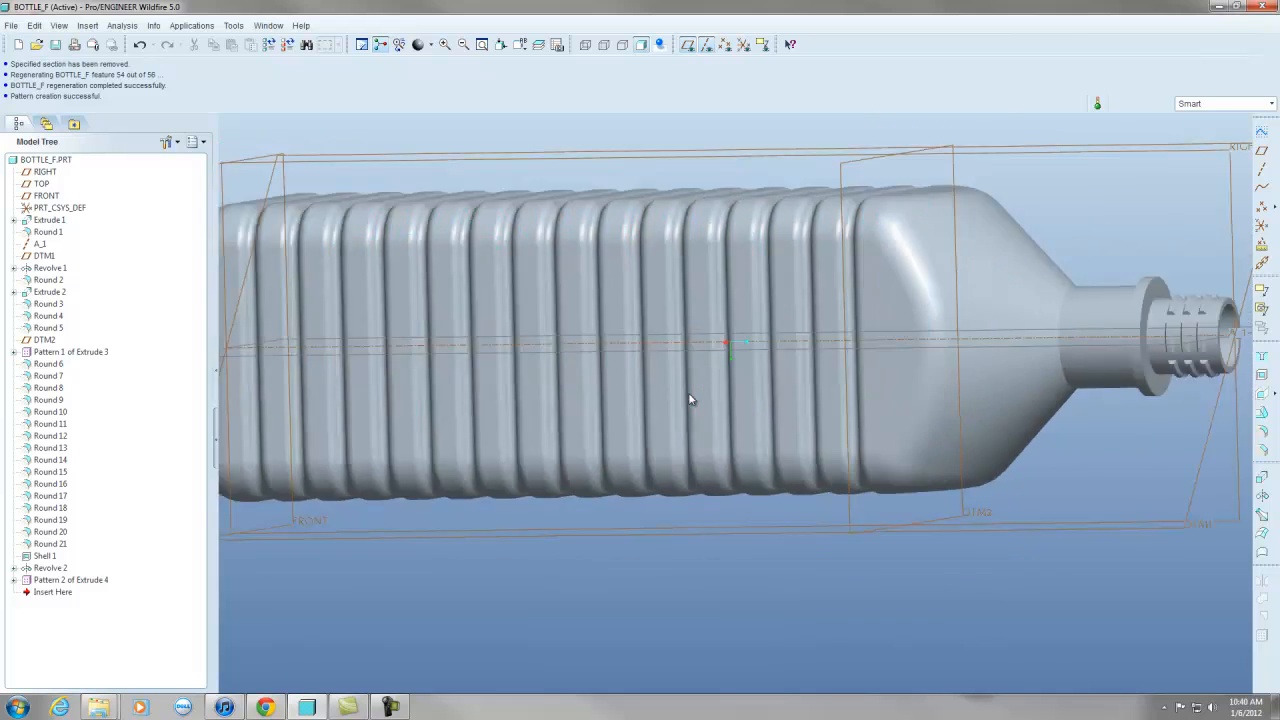
Start a round on the circular edge where the bottle's tapered shoulder meets the neck.
scroll(1036, 378, down, 3)
middle_drag(1035, 385, 860, 445)
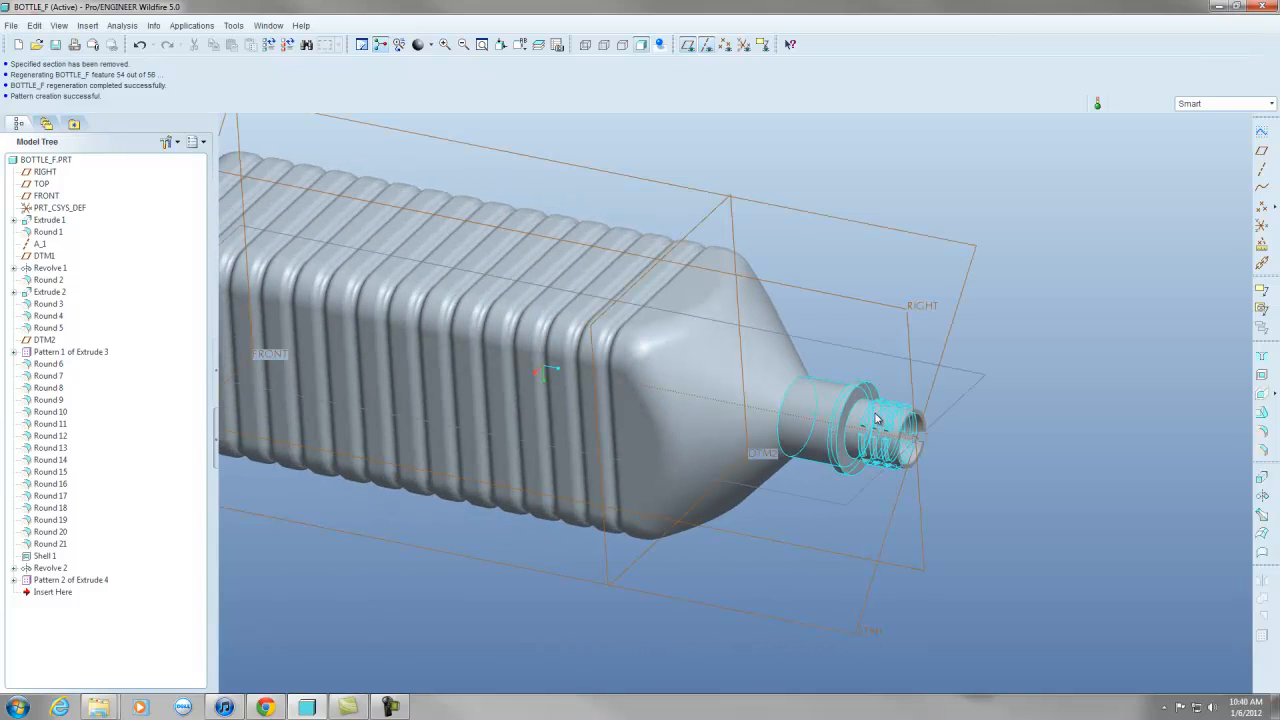
scroll(926, 444, up, 5)
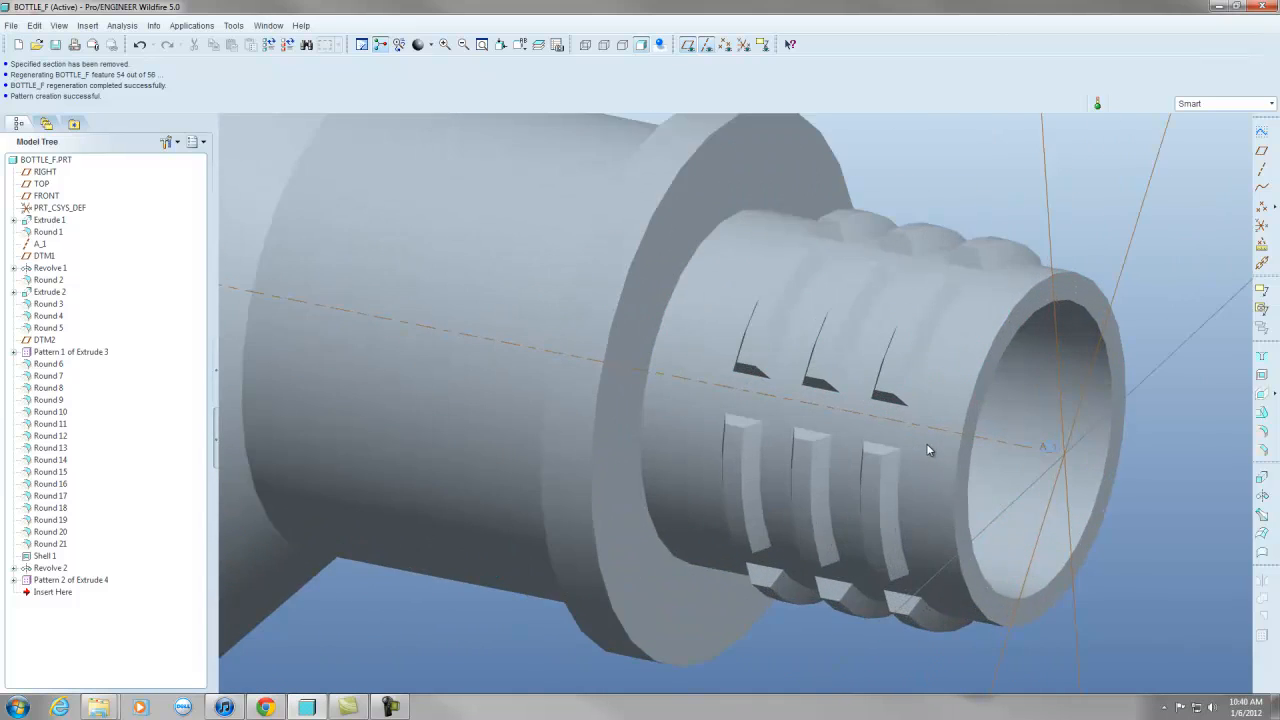
scroll(926, 443, down, 2)
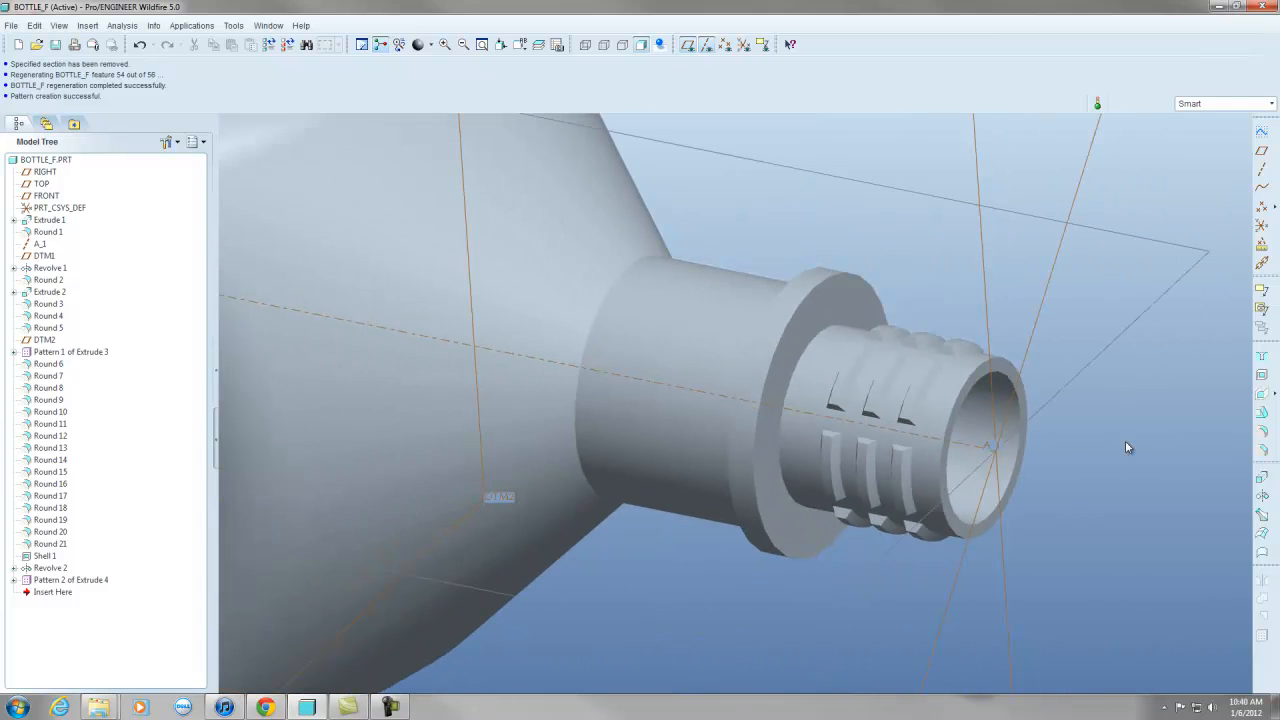
click(1262, 431)
click(630, 275)
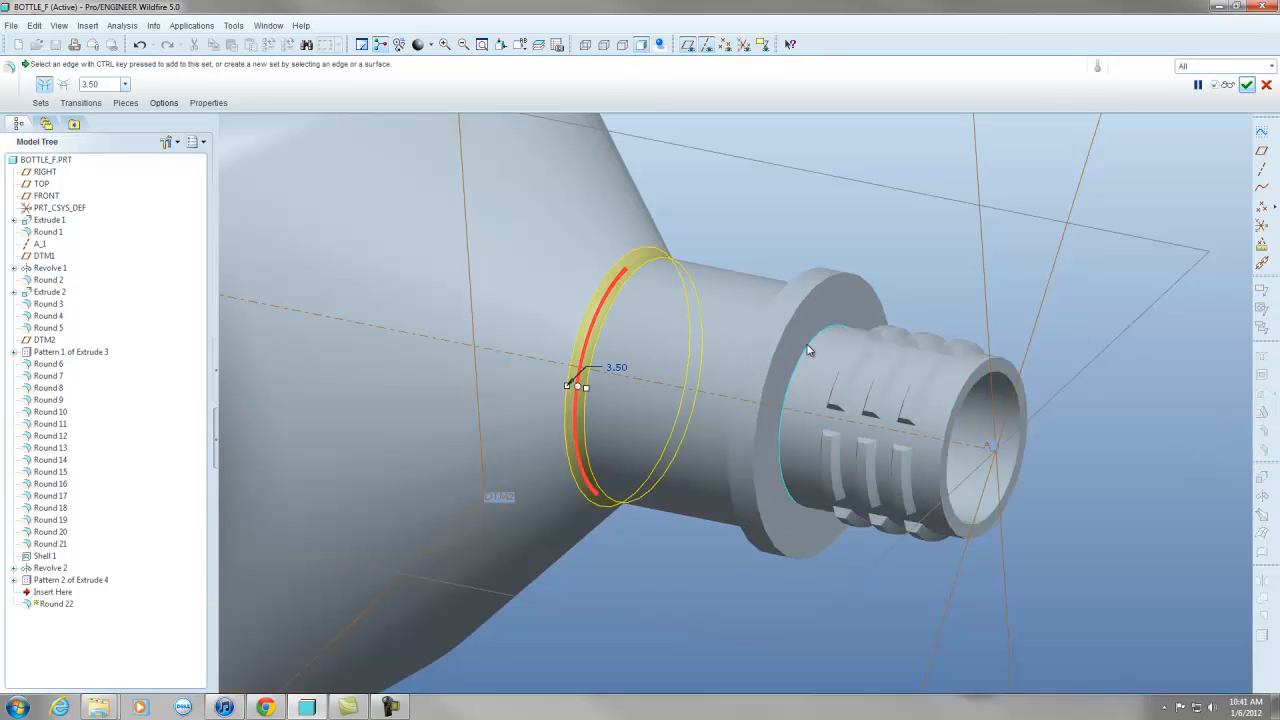
ctrl+click(796, 370)
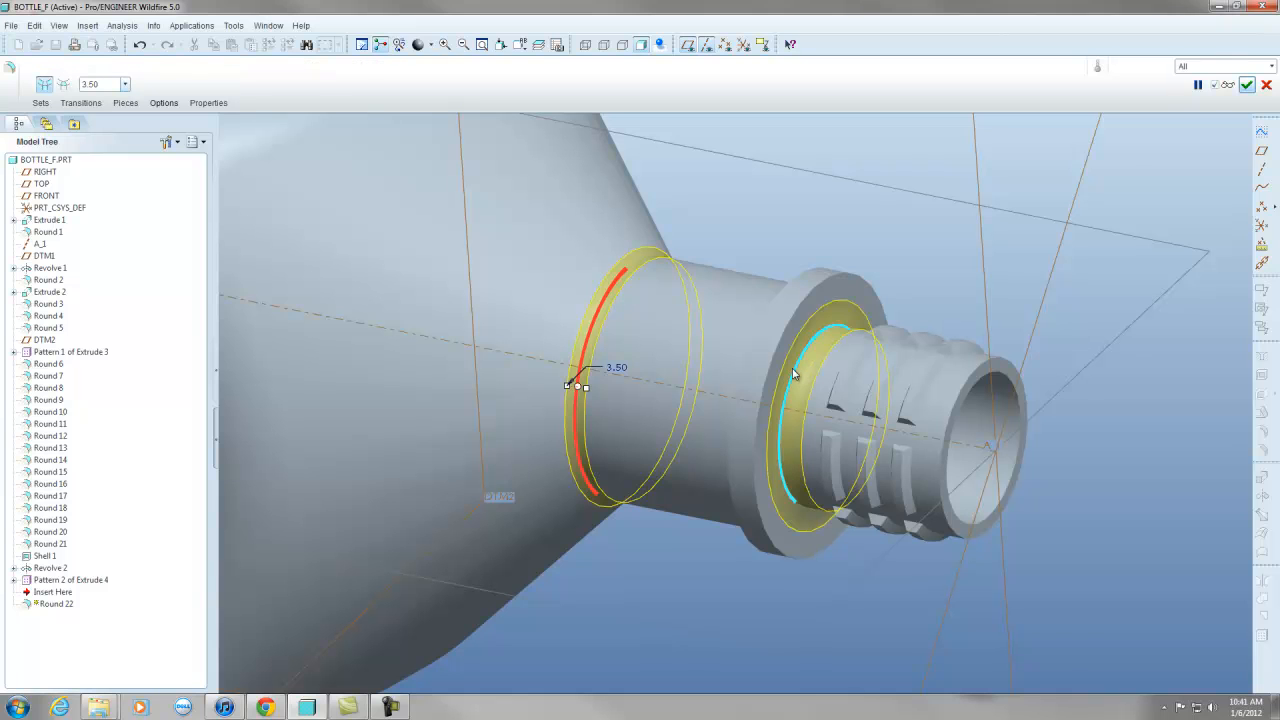
ctrl+click(797, 366)
middle_drag(797, 364, 855, 342)
ctrl+click(870, 320)
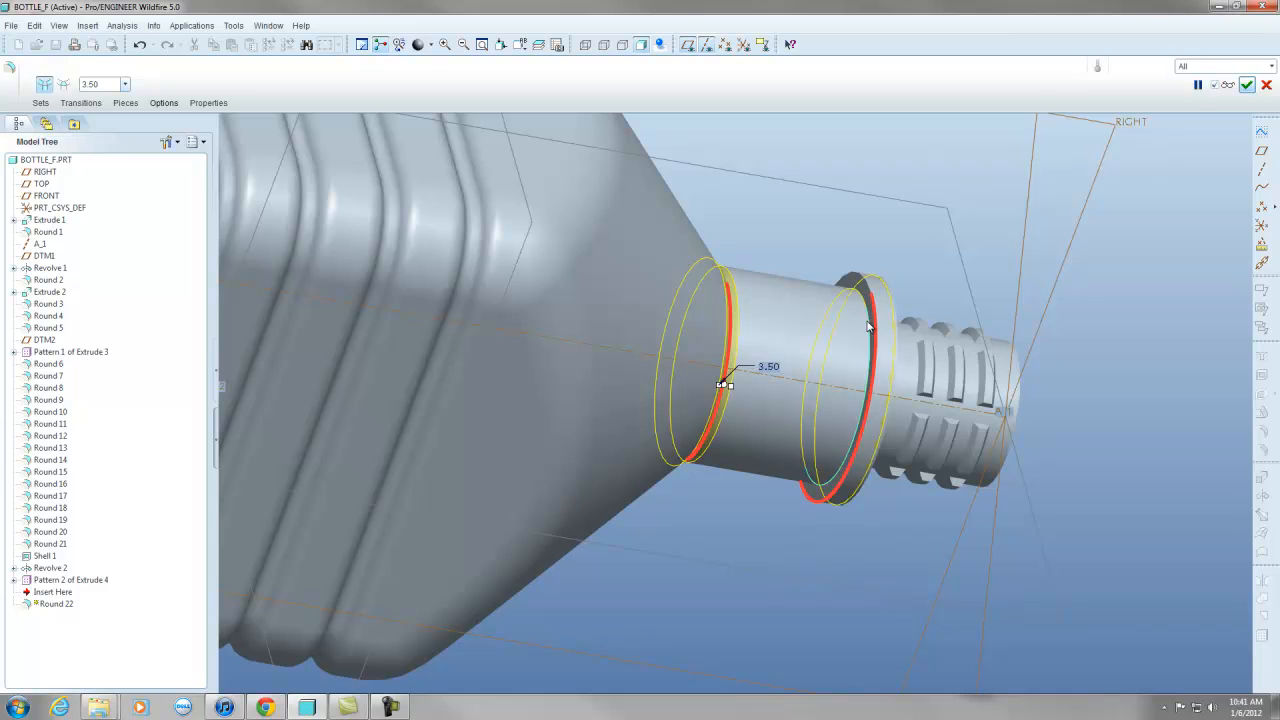
ctrl+click(865, 320)
ctrl+click(875, 328)
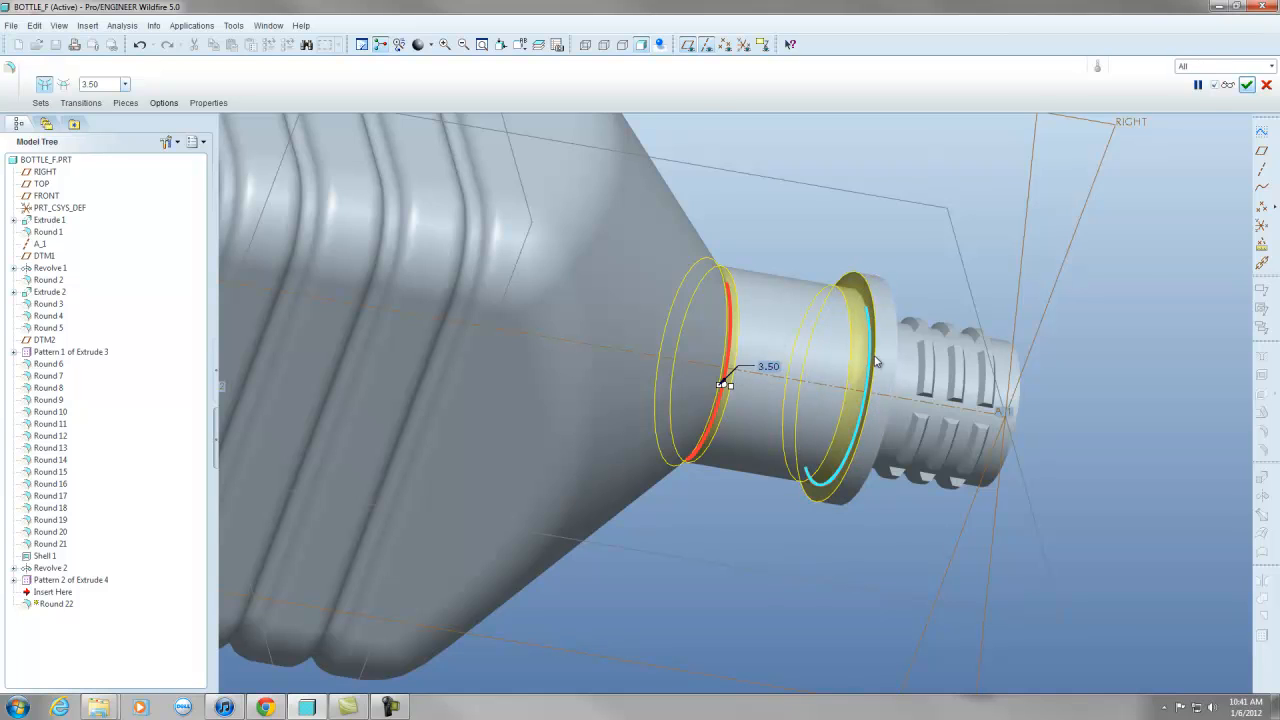
ctrl+click(875, 365)
middle_drag(870, 372, 790, 376)
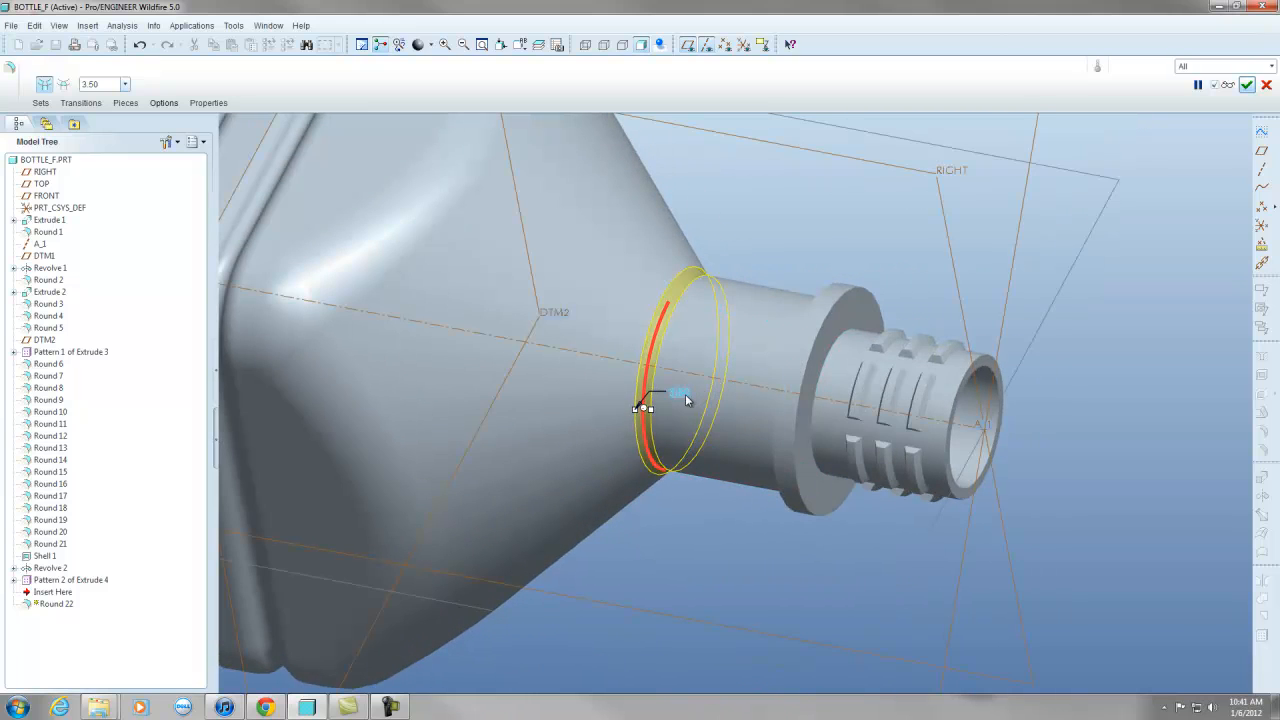
Set the shoulder-to-neck round's radius to 15 and complete the round.
double_click(688, 391)
text(15)
key(Return)
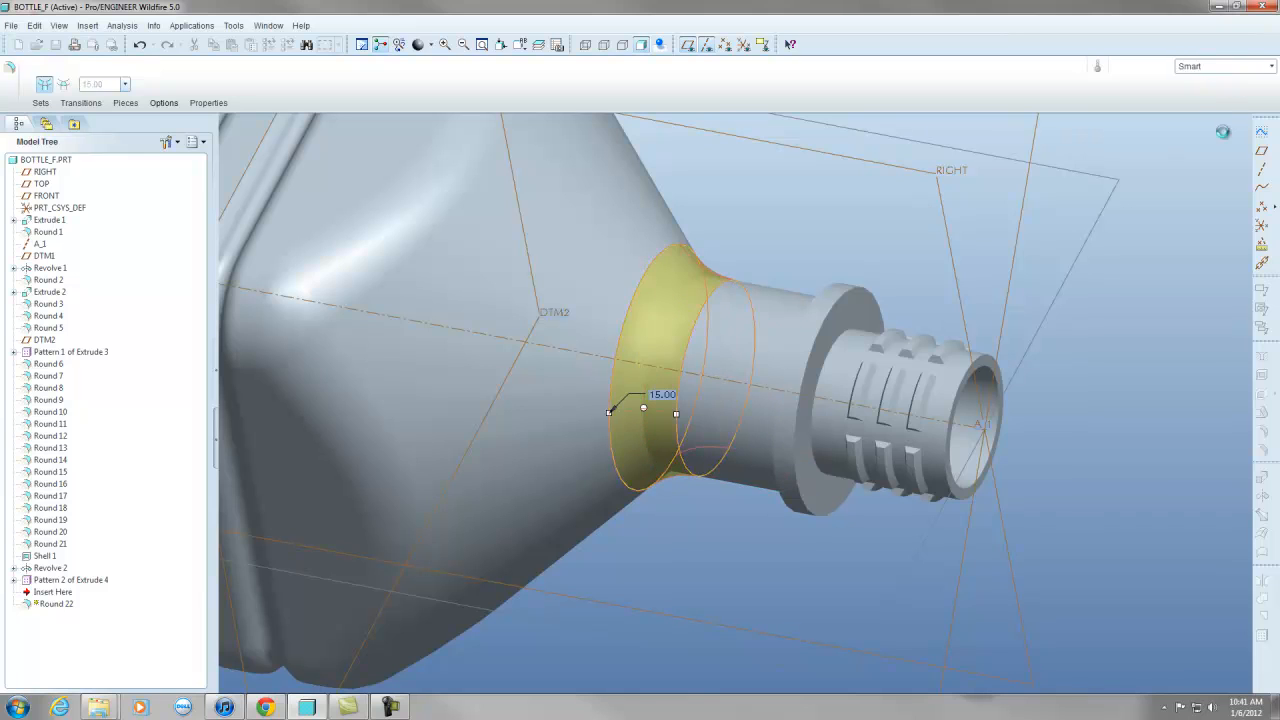
middle_click(1077, 355)
Start another round on the collar's inner edge facing the bottle body and on both of its outer rim edges.
click(1262, 431)
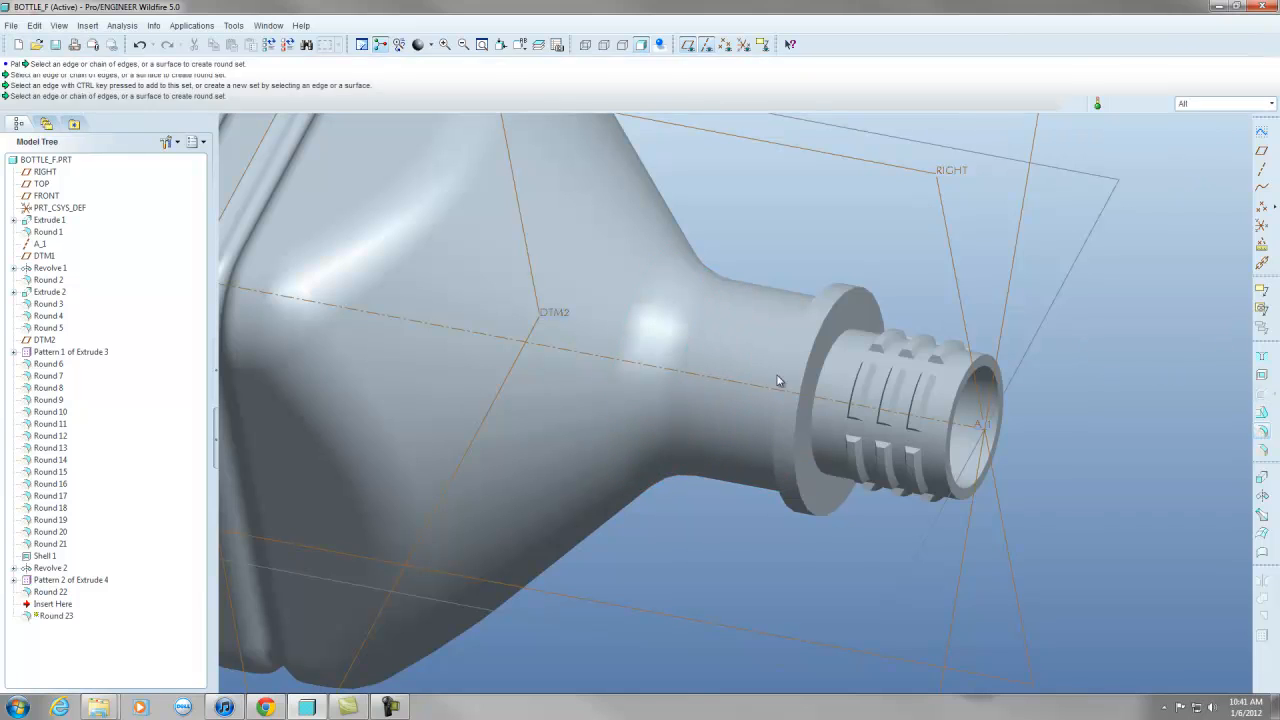
scroll(586, 373, up, 2)
middle_drag(643, 369, 757, 354)
scroll(770, 325, down, 2)
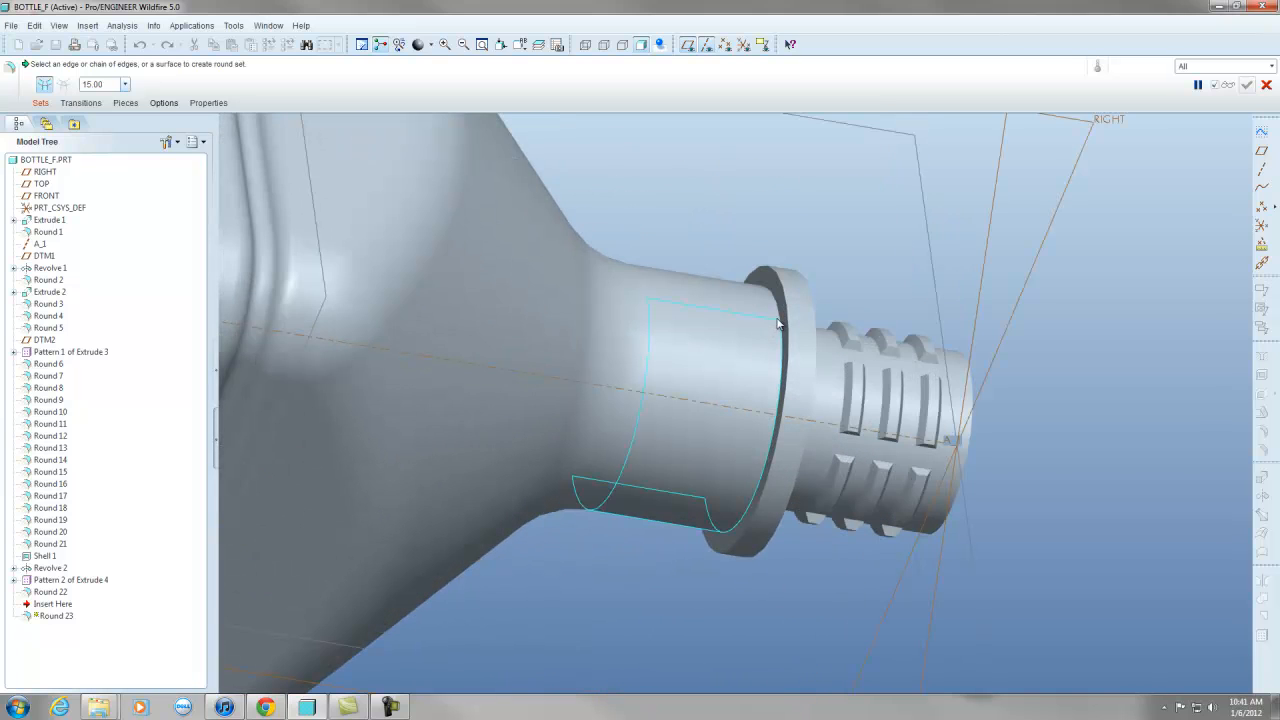
click(782, 333)
scroll(780, 310, down, 2)
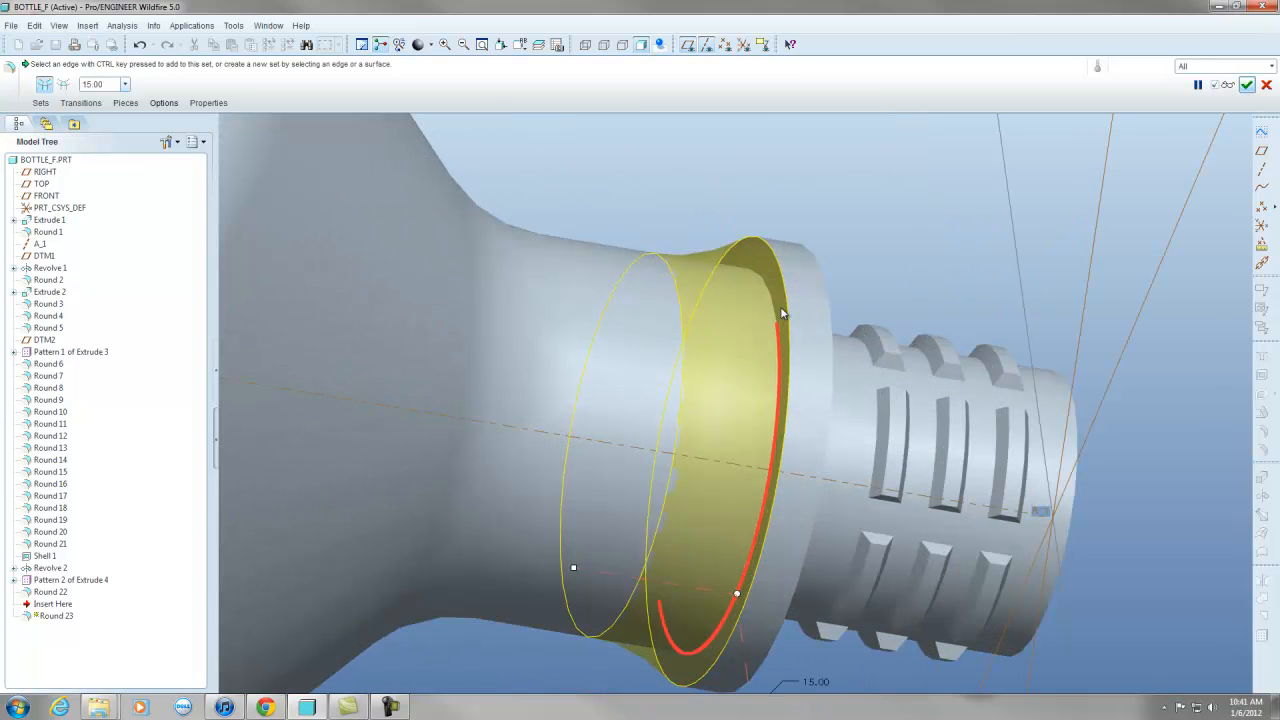
ctrl+click(784, 316)
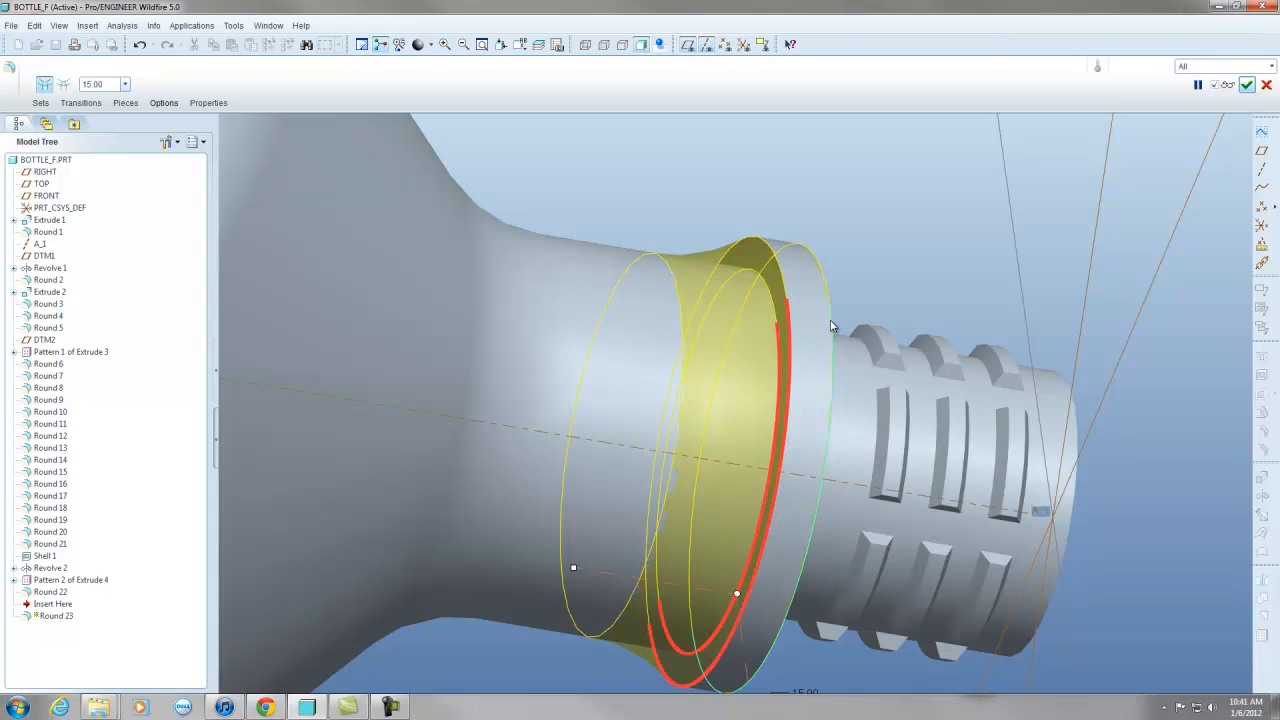
ctrl+click(832, 325)
Add the collar's inner edge on the thread side, set the round radius to 1, and complete the round.
scroll(834, 327, up, 3)
middle_drag(851, 354, 770, 379)
scroll(770, 380, down, 3)
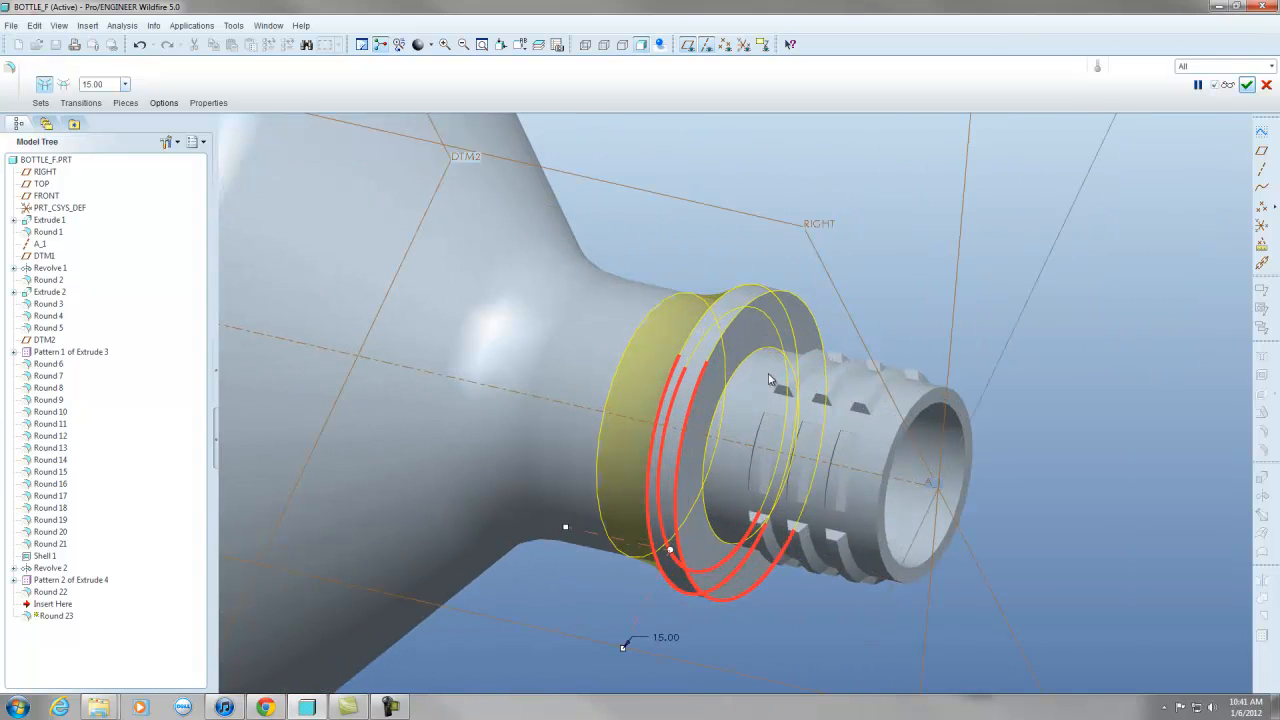
ctrl+click(762, 355)
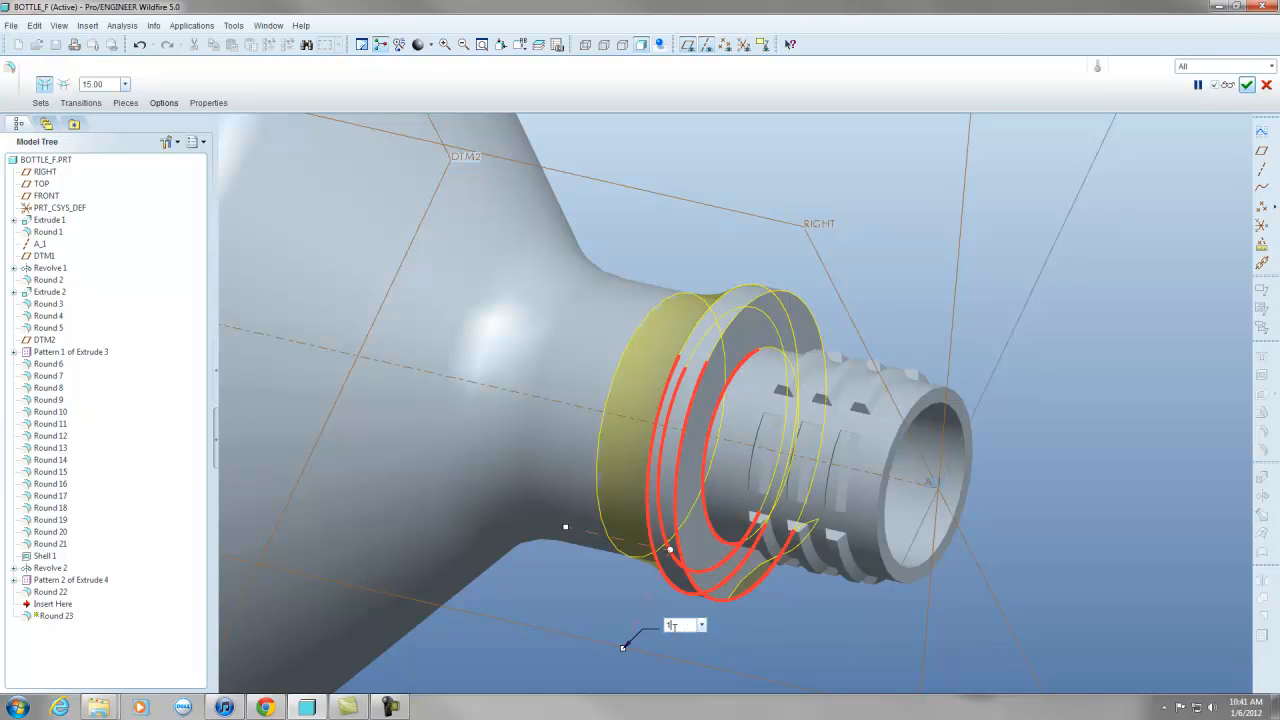
key(Return)
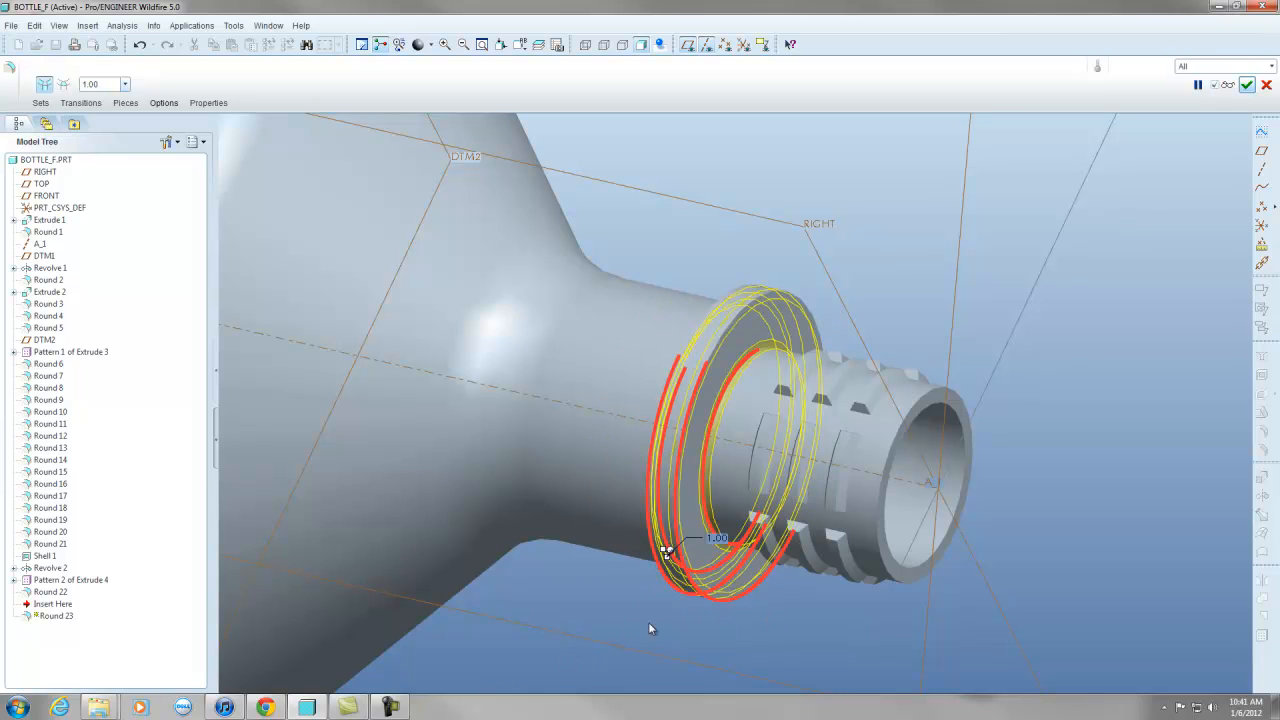
click(1247, 85)
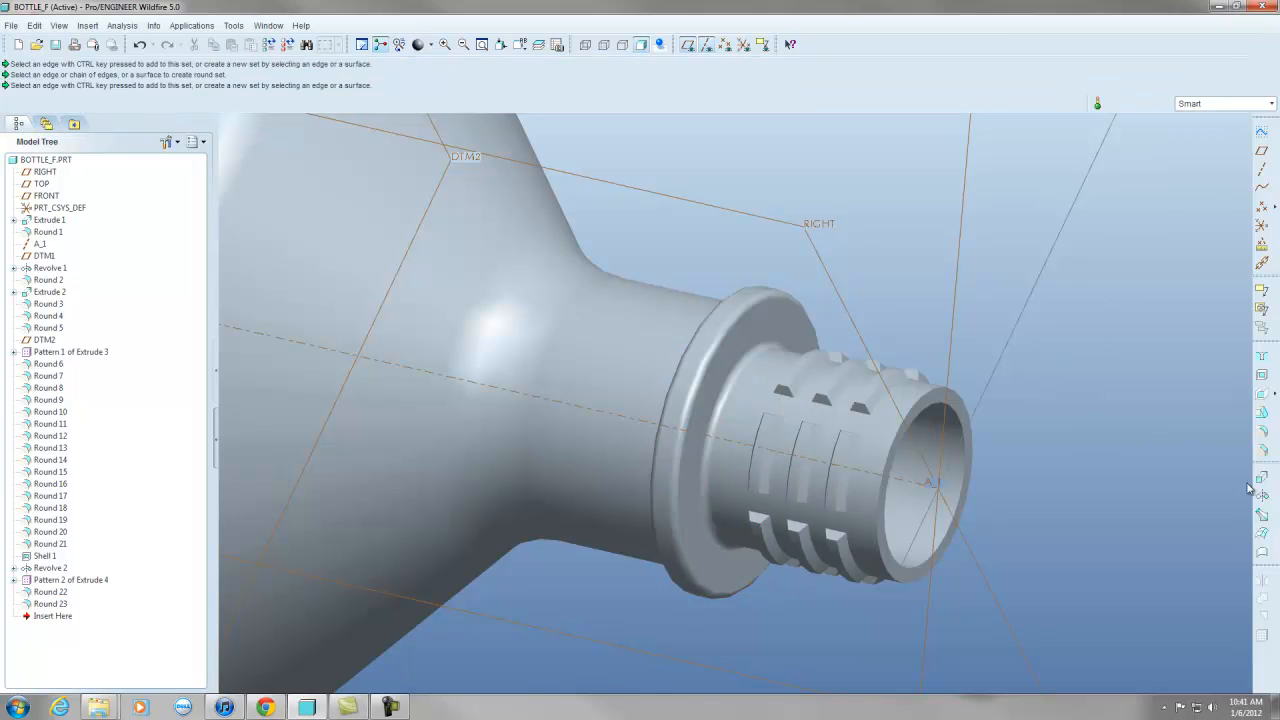
click(1262, 431)
scroll(790, 380, up, 5)
scroll(790, 379, up, 2)
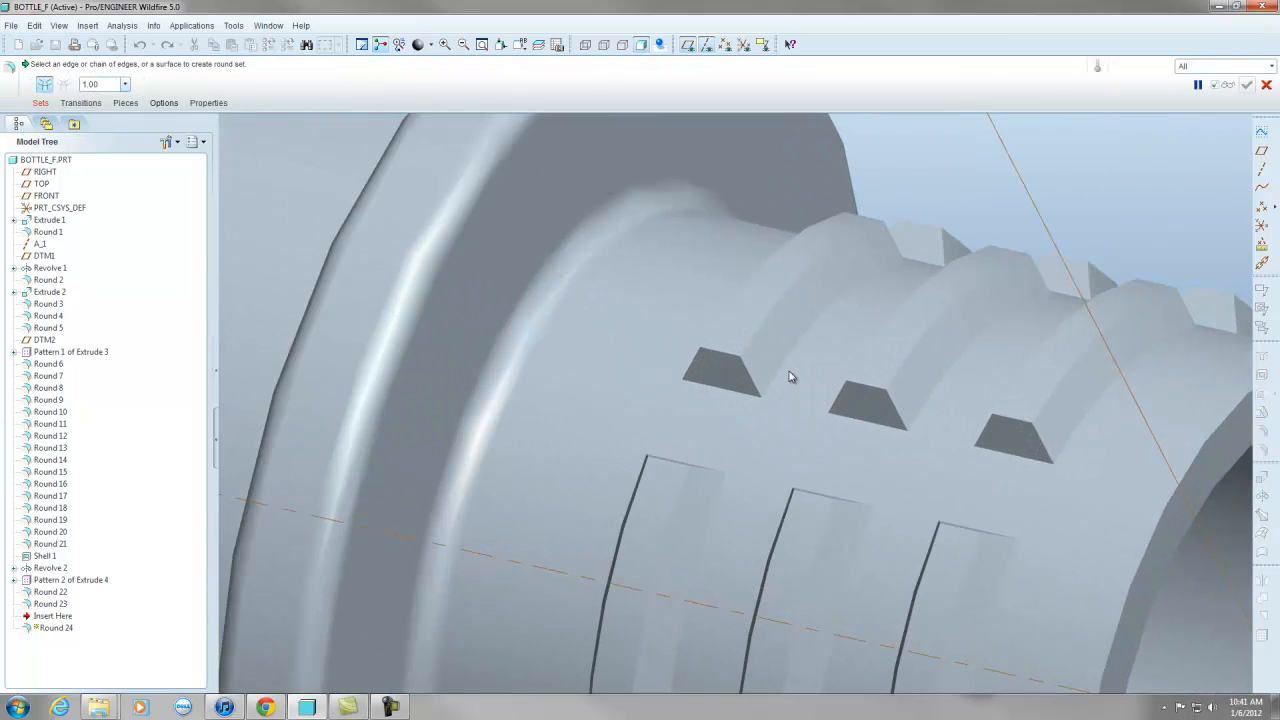
click(804, 346)
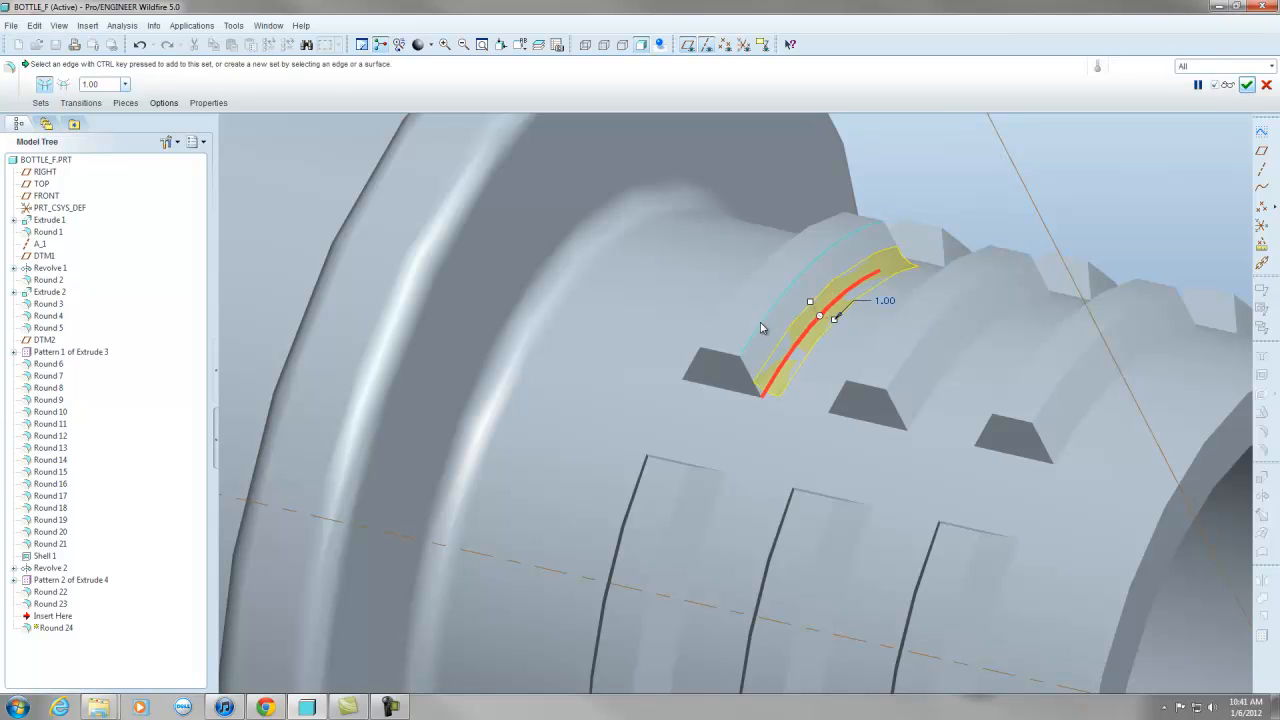
ctrl+click(760, 328)
ctrl+click(700, 346)
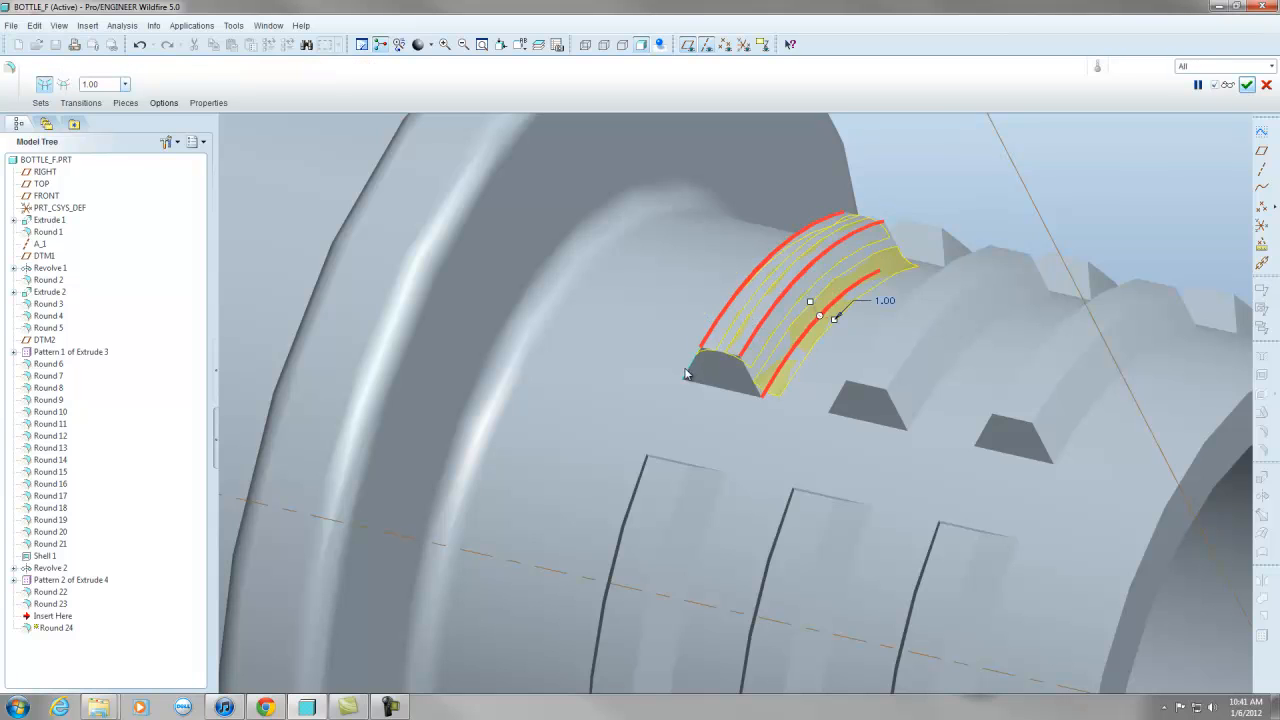
ctrl+click(686, 374)
scroll(766, 392, down, 3)
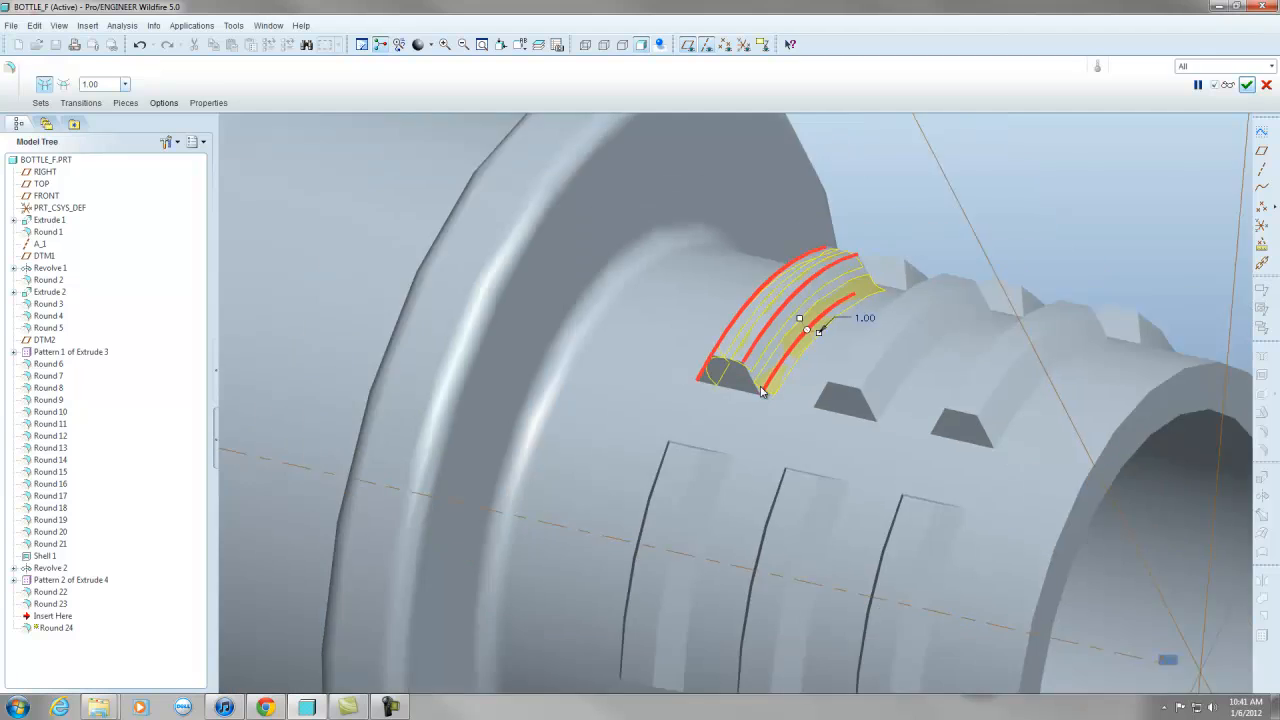
scroll(785, 393, up, 4)
scroll(765, 381, down, 3)
scroll(896, 366, up, 5)
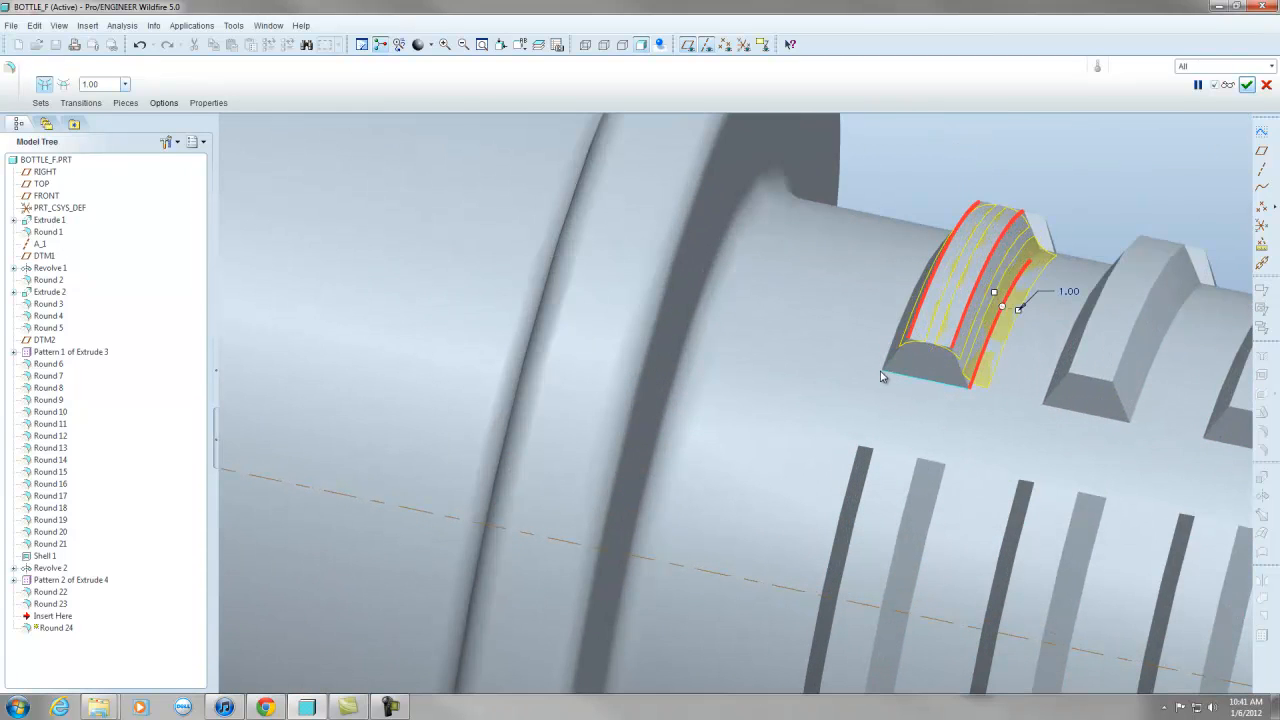
ctrl+click(889, 354)
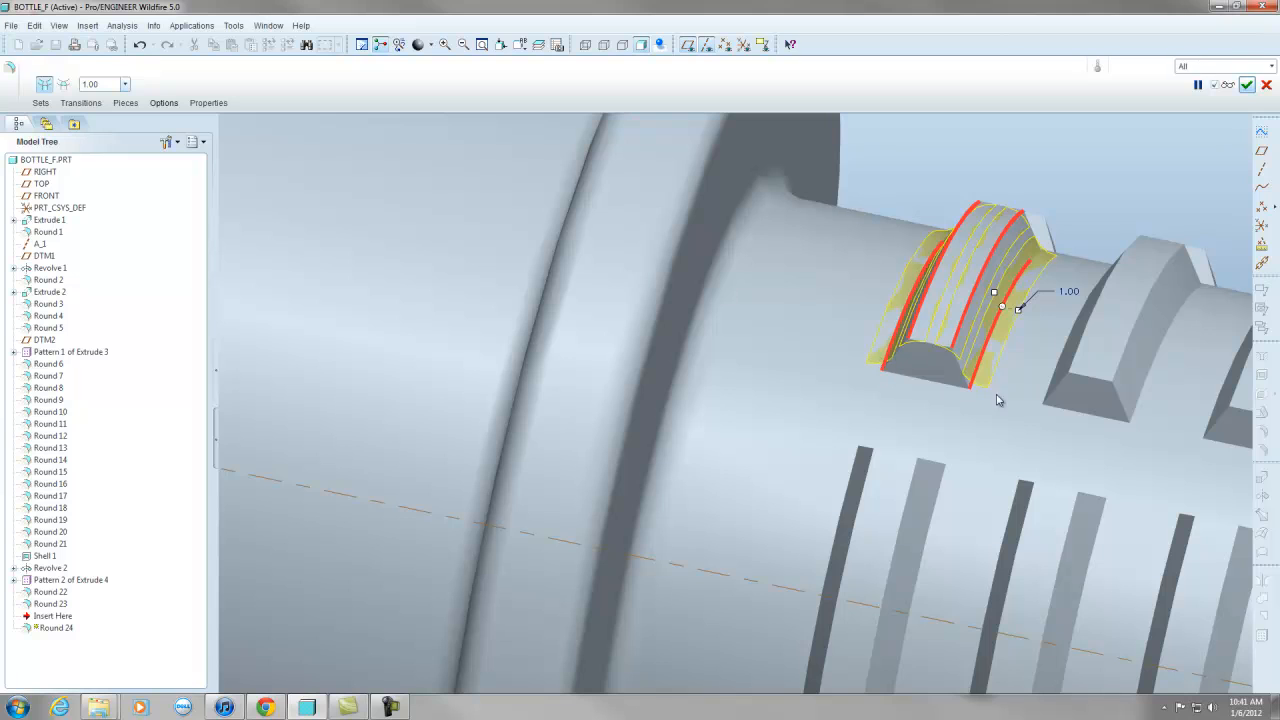
ctrl+click(1063, 363)
ctrl+click(1078, 362)
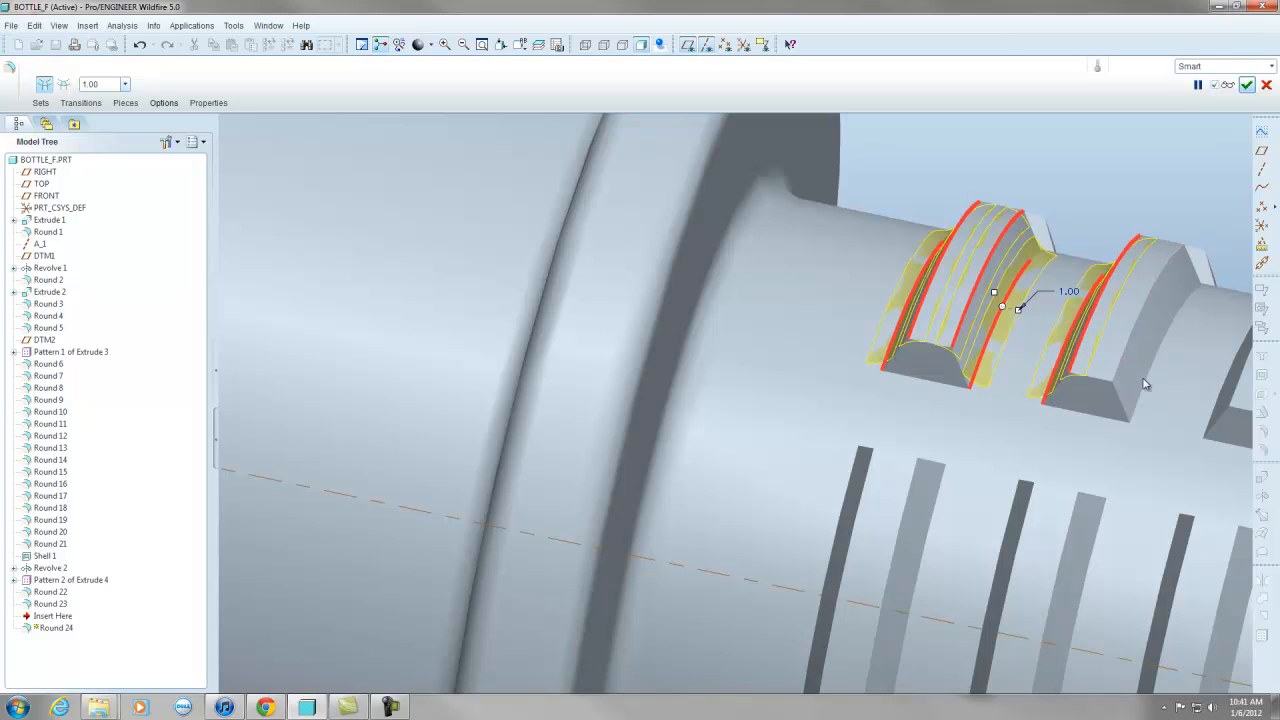
scroll(1100, 390, down, 3)
scroll(900, 350, up, 4)
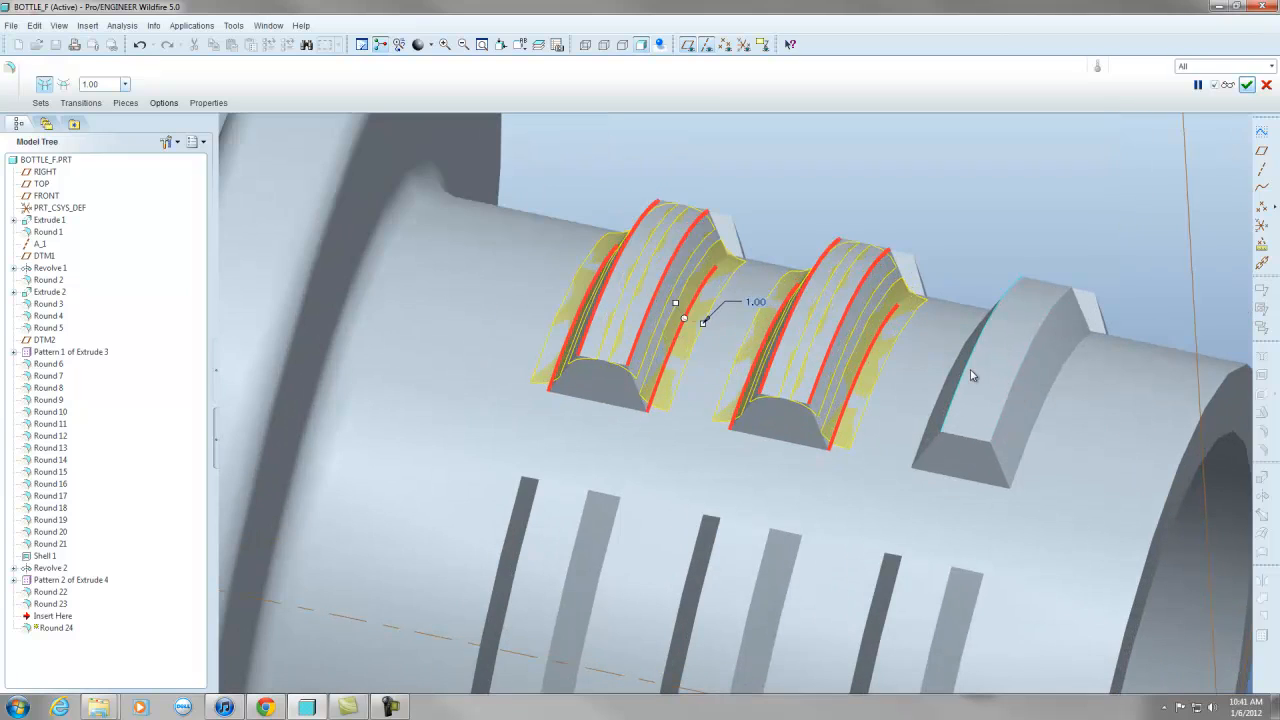
ctrl+click(970, 375)
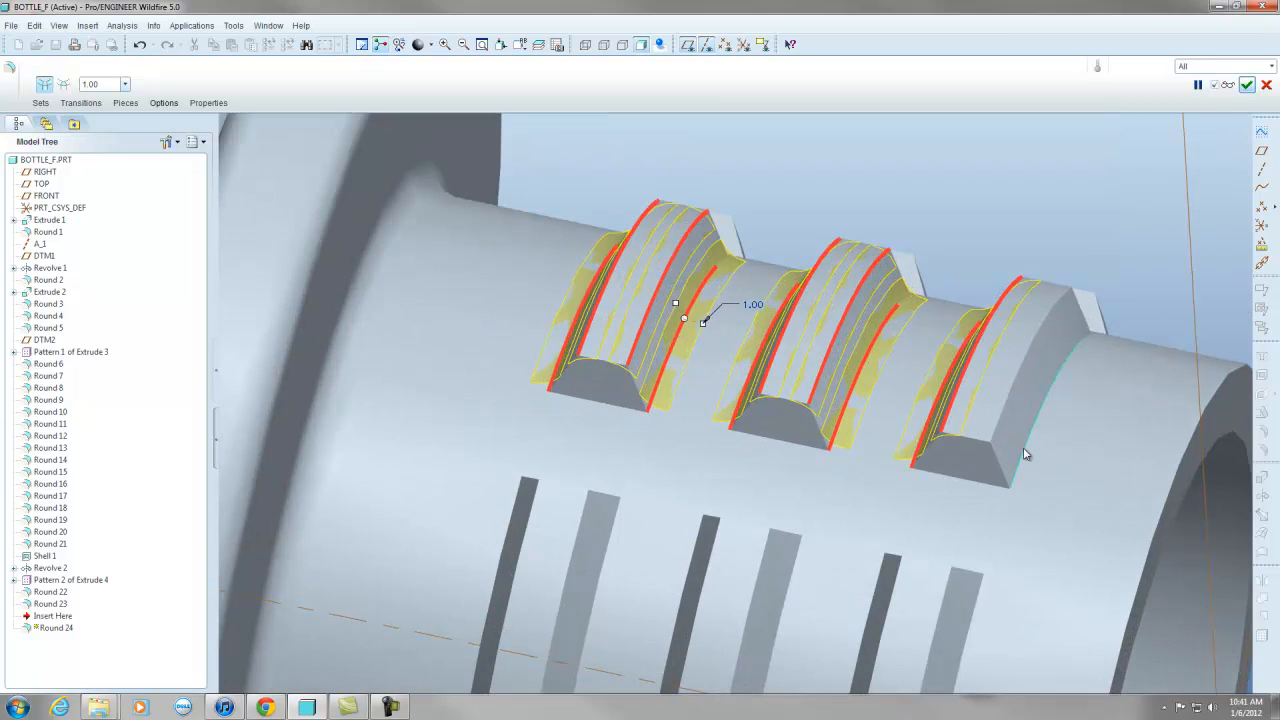
ctrl+click(1014, 408)
scroll(990, 380, down, 3)
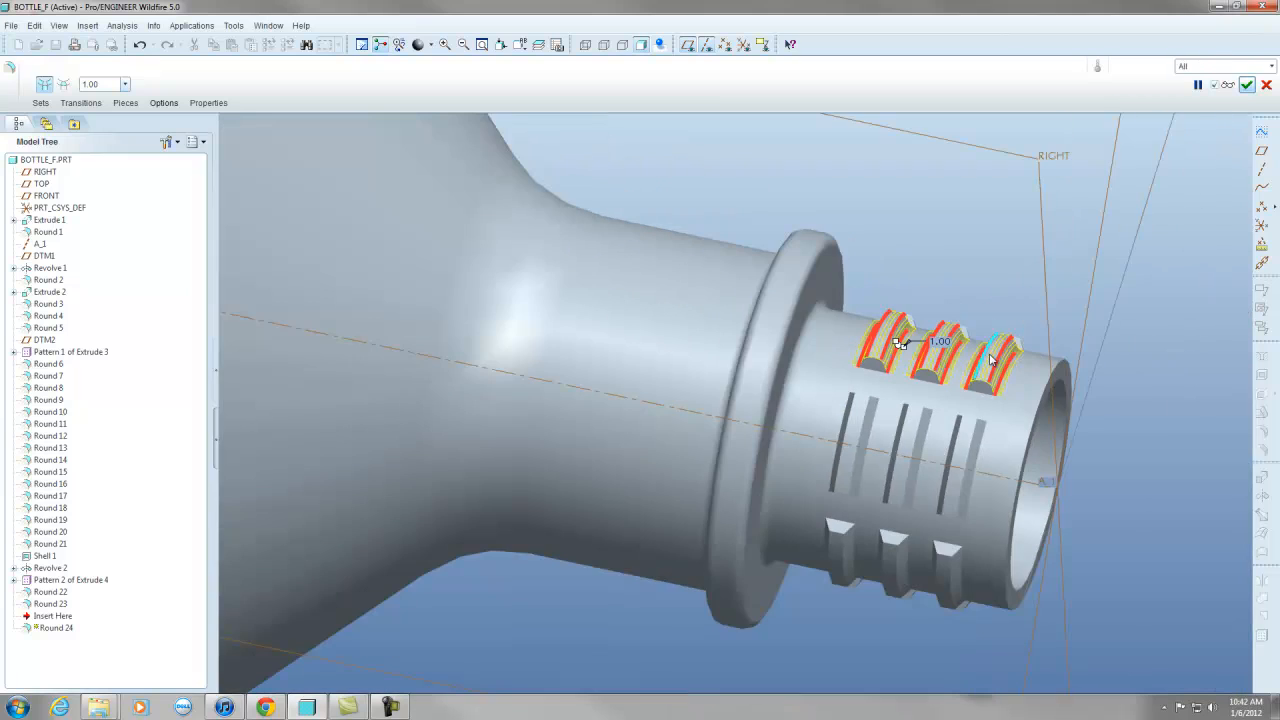
scroll(985, 458, up, 2)
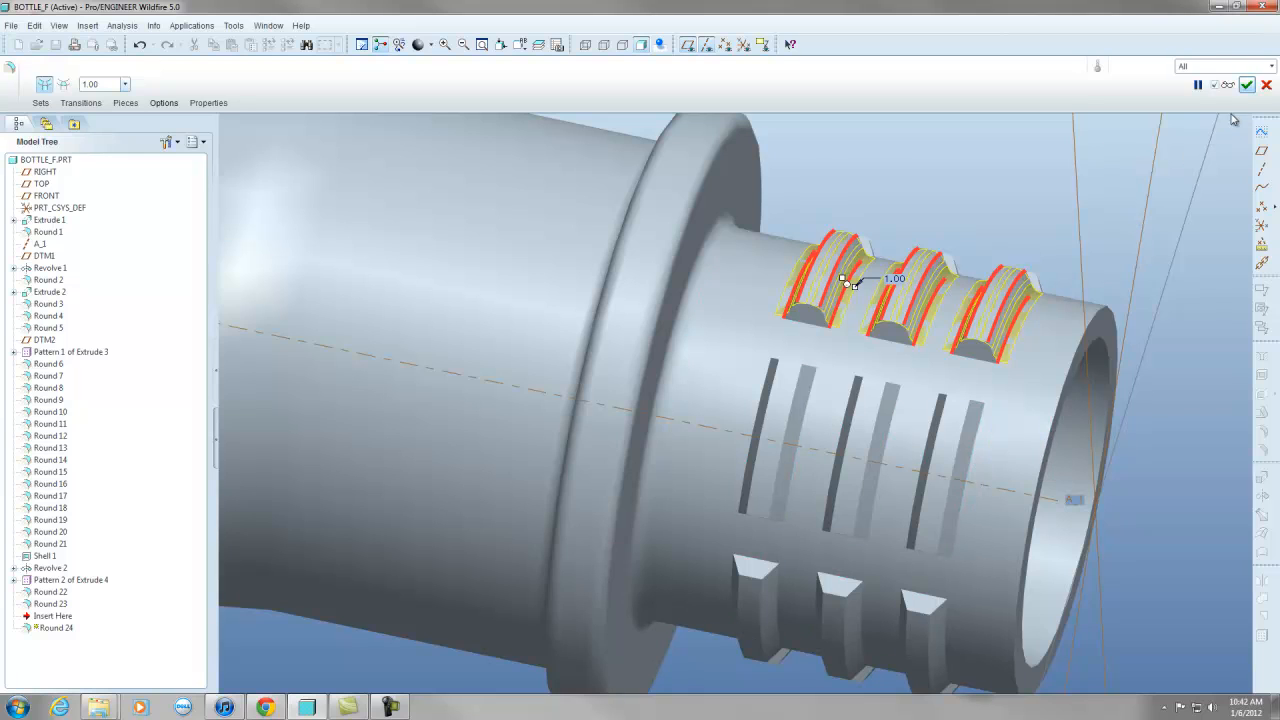
click(1265, 85)
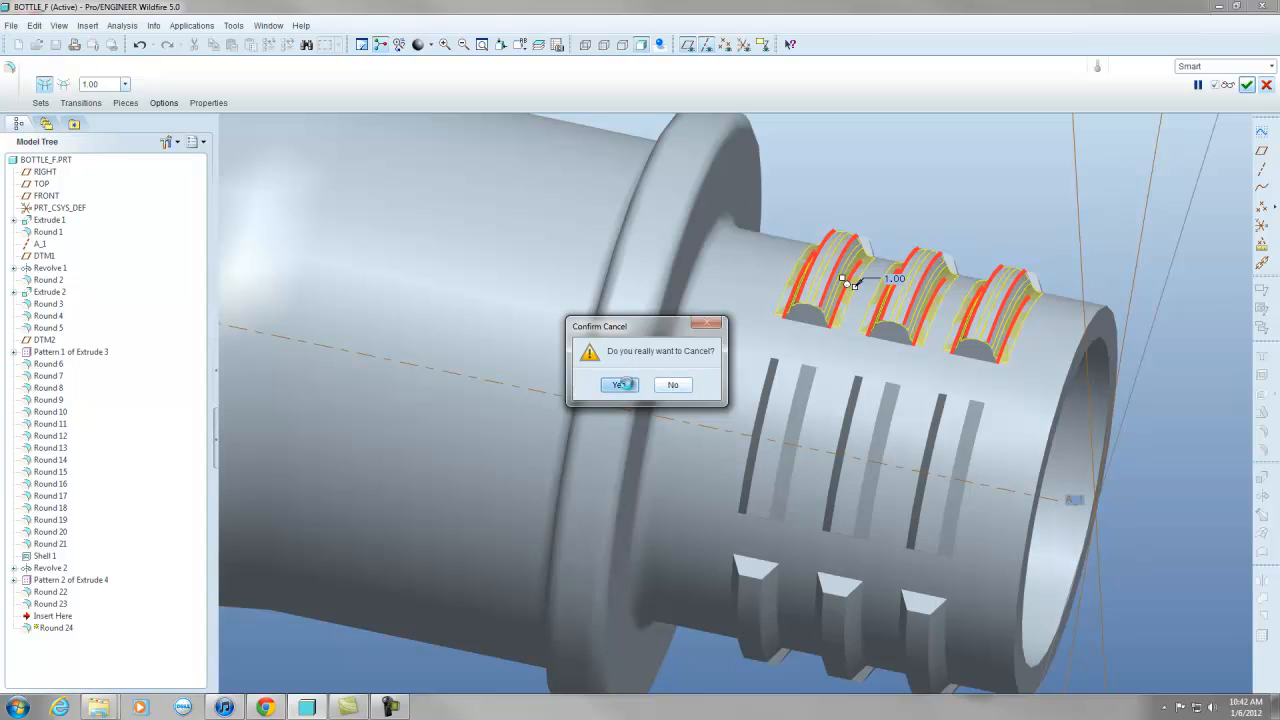
click(619, 385)
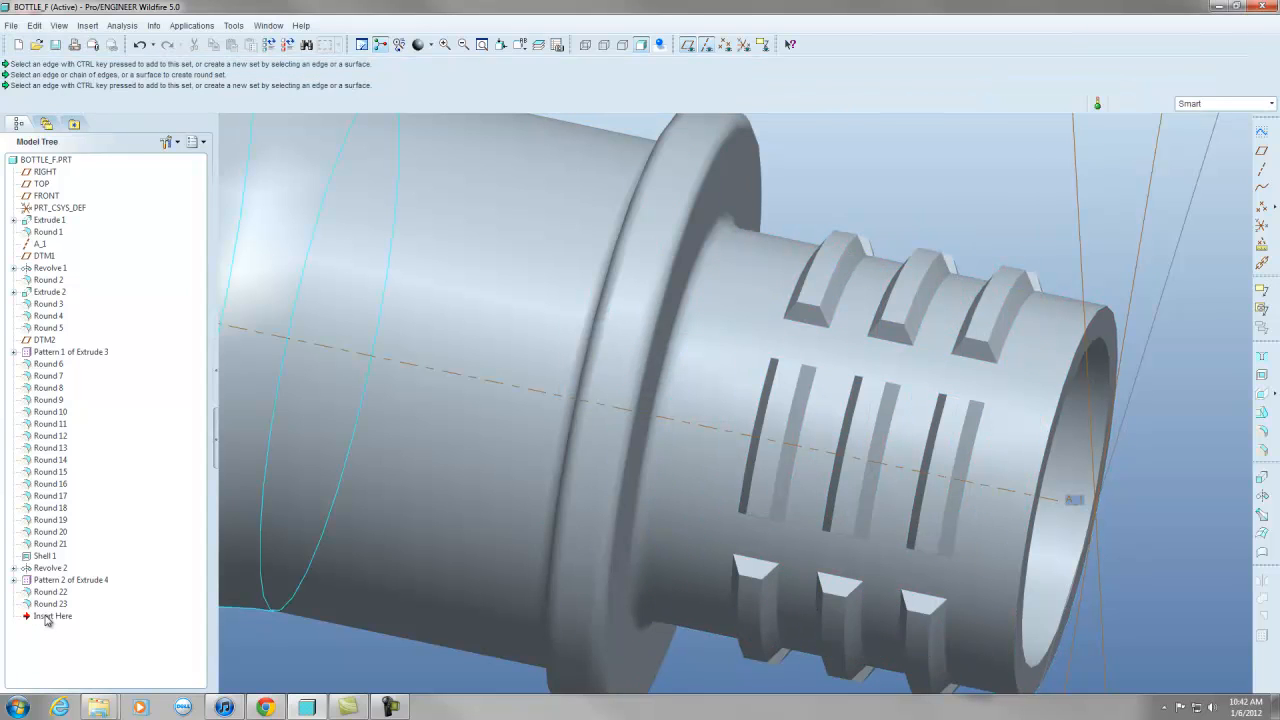
Roll the model back so the insertion point sits directly after Revolve 2, before Pattern 2 of Extrude 4.
drag(46, 618, 46, 578)
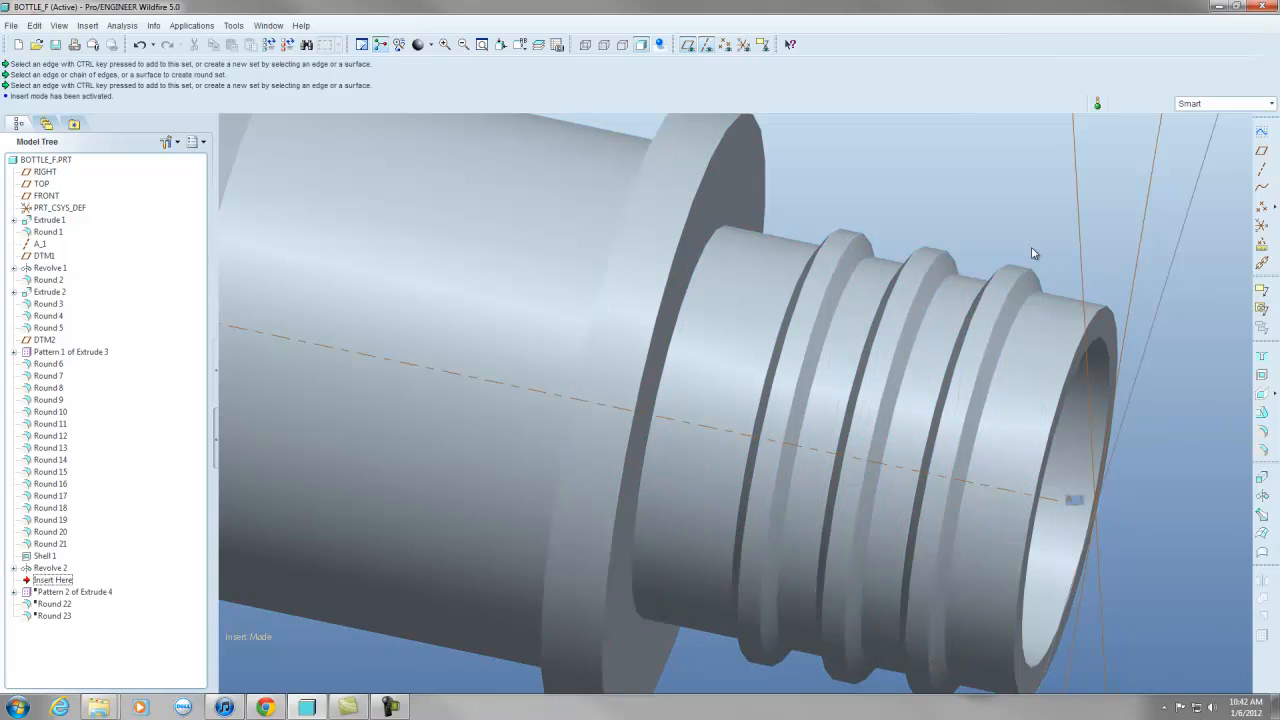
click(1262, 431)
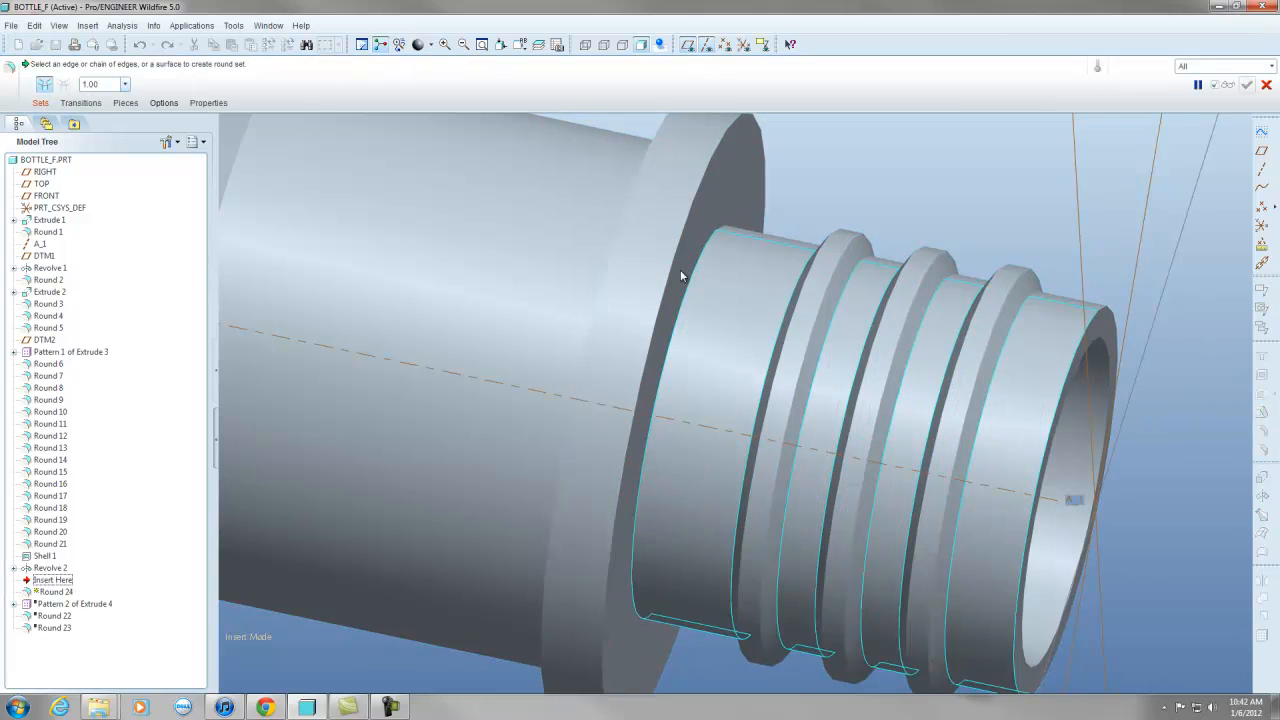
click(1266, 84)
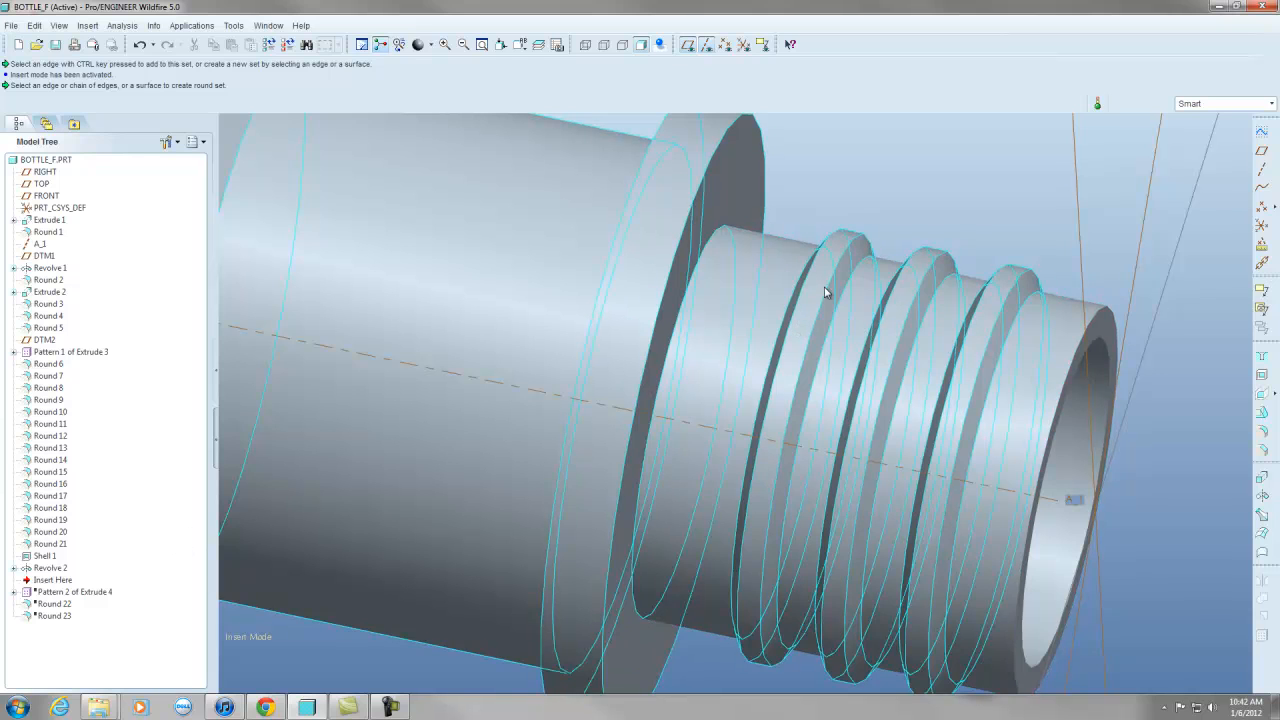
click(54, 569)
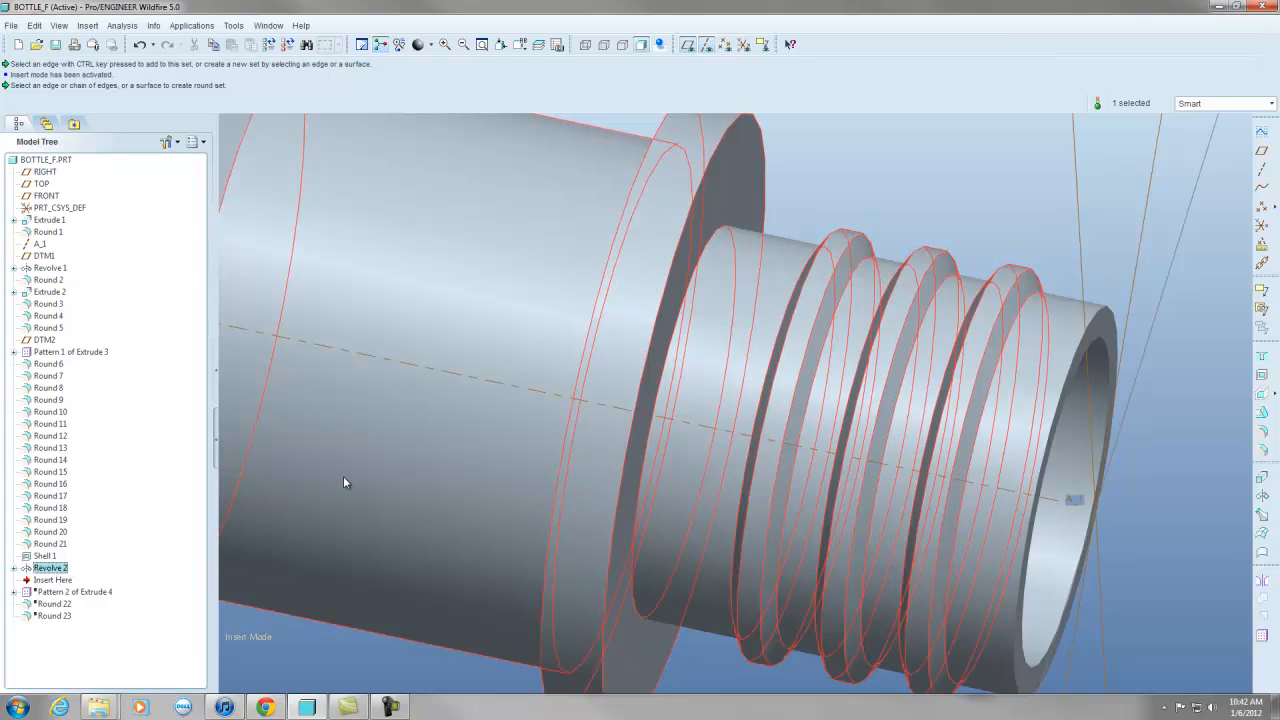
click(931, 226)
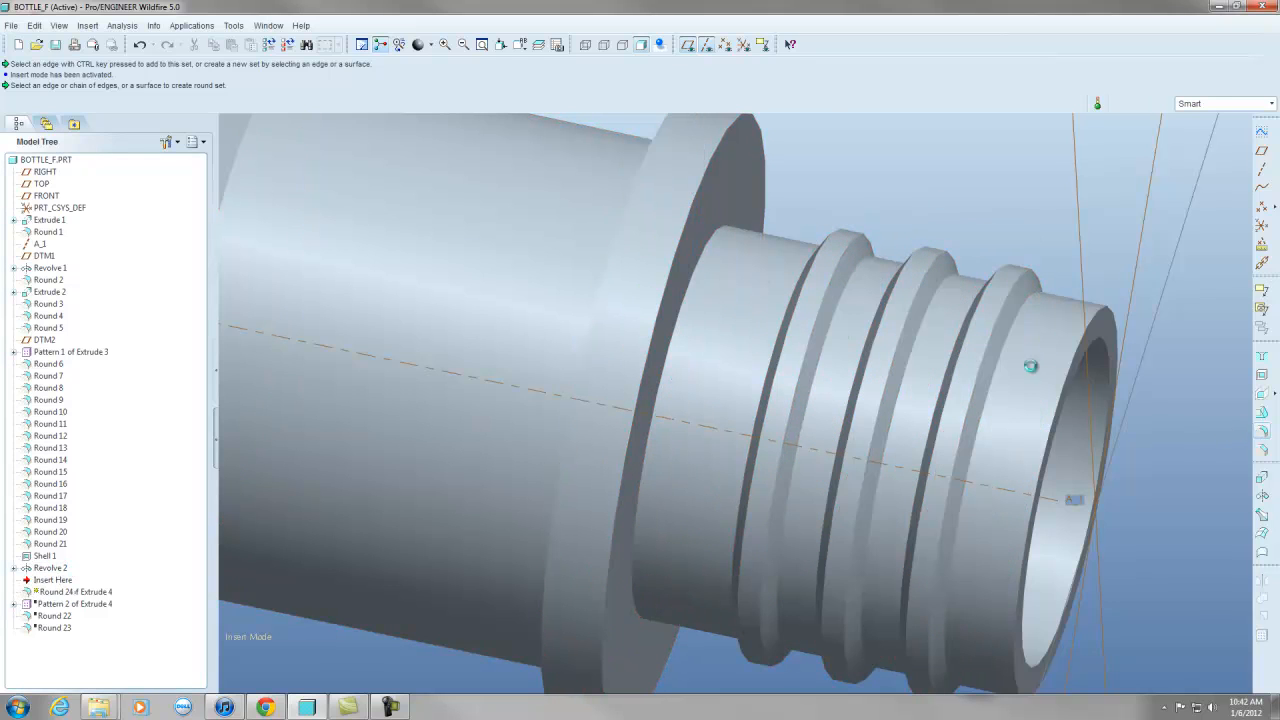
Start a 1.00 round on the crest and base edges of the first two thread rings on the bottle neck.
click(797, 286)
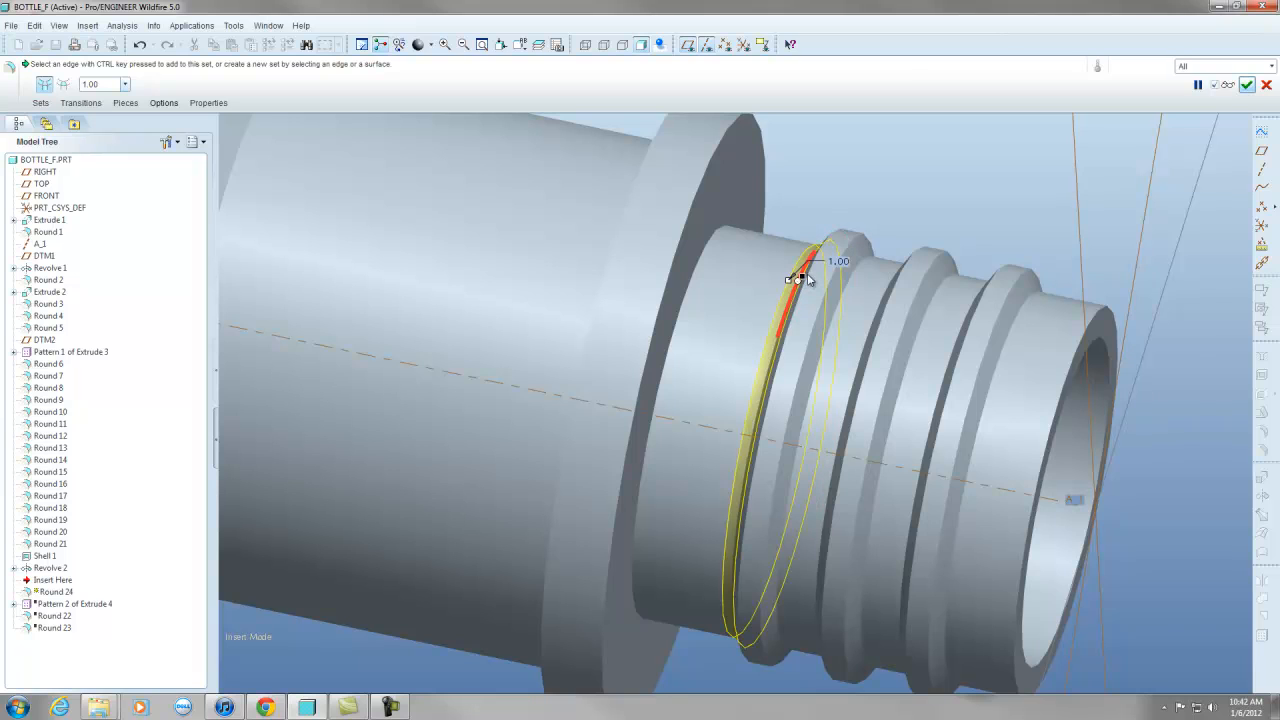
ctrl+click(795, 281)
ctrl+click(822, 336)
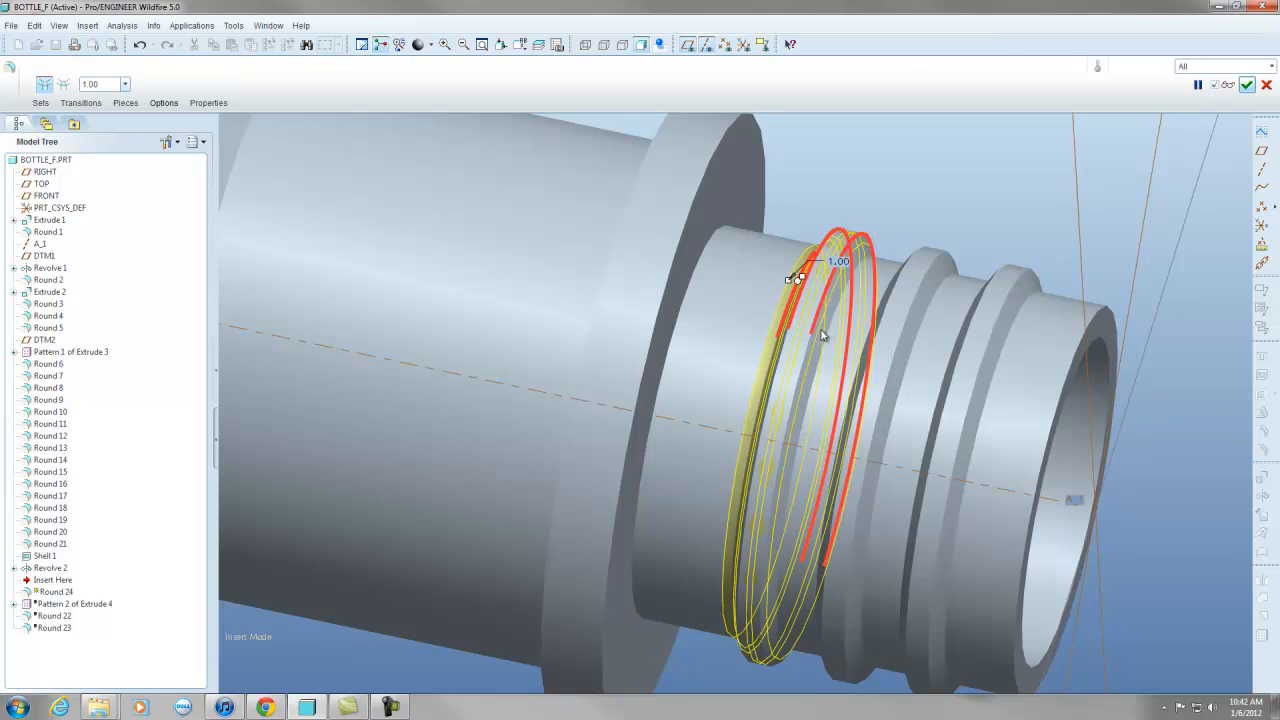
ctrl+click(889, 291)
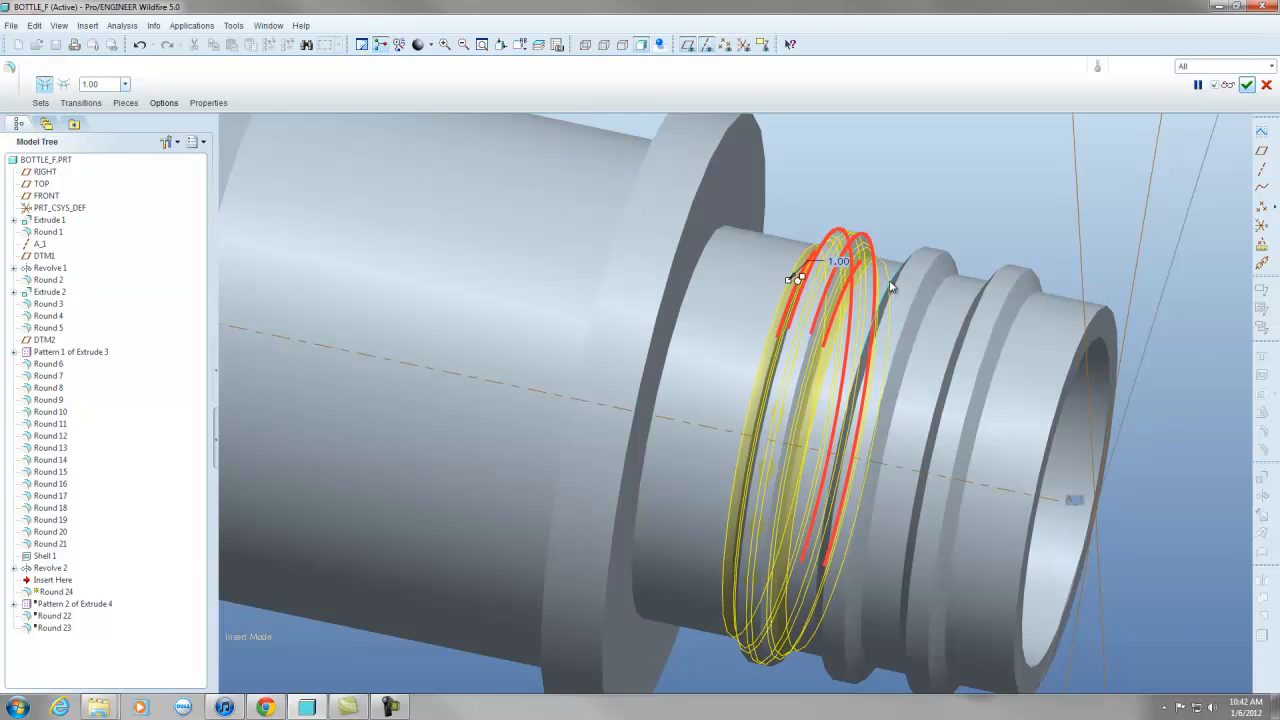
ctrl+click(922, 252)
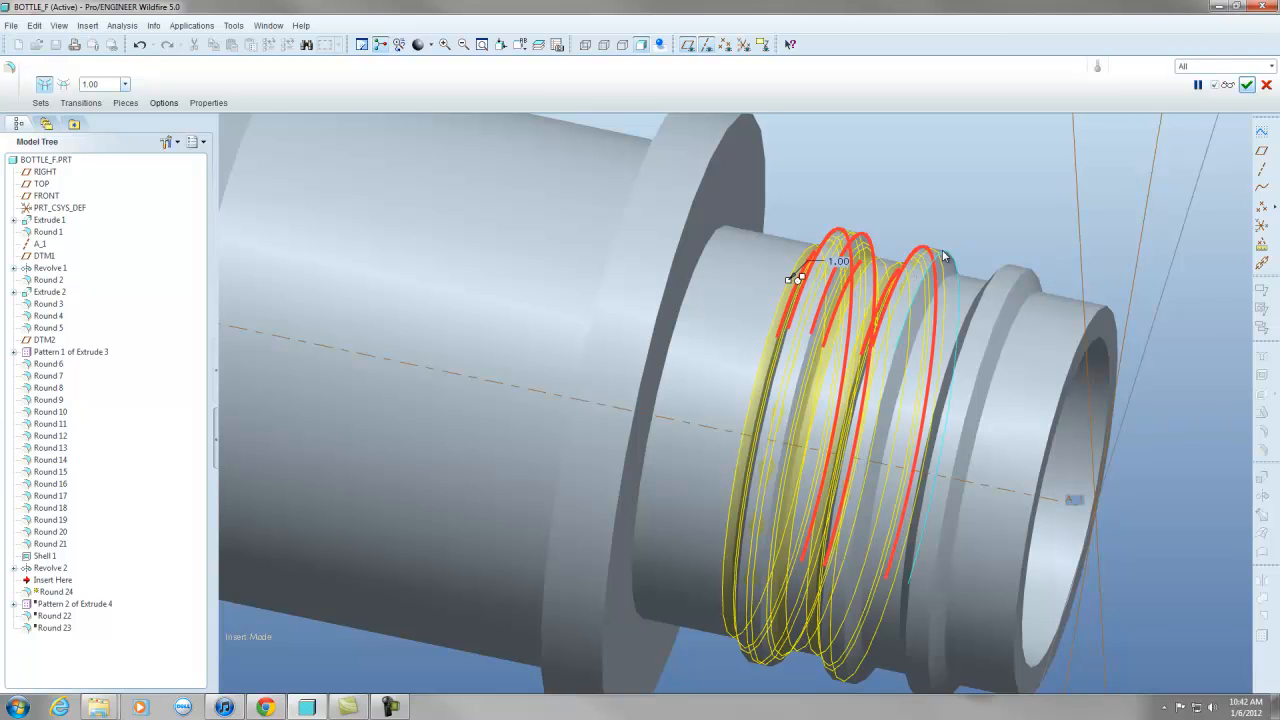
ctrl+click(943, 257)
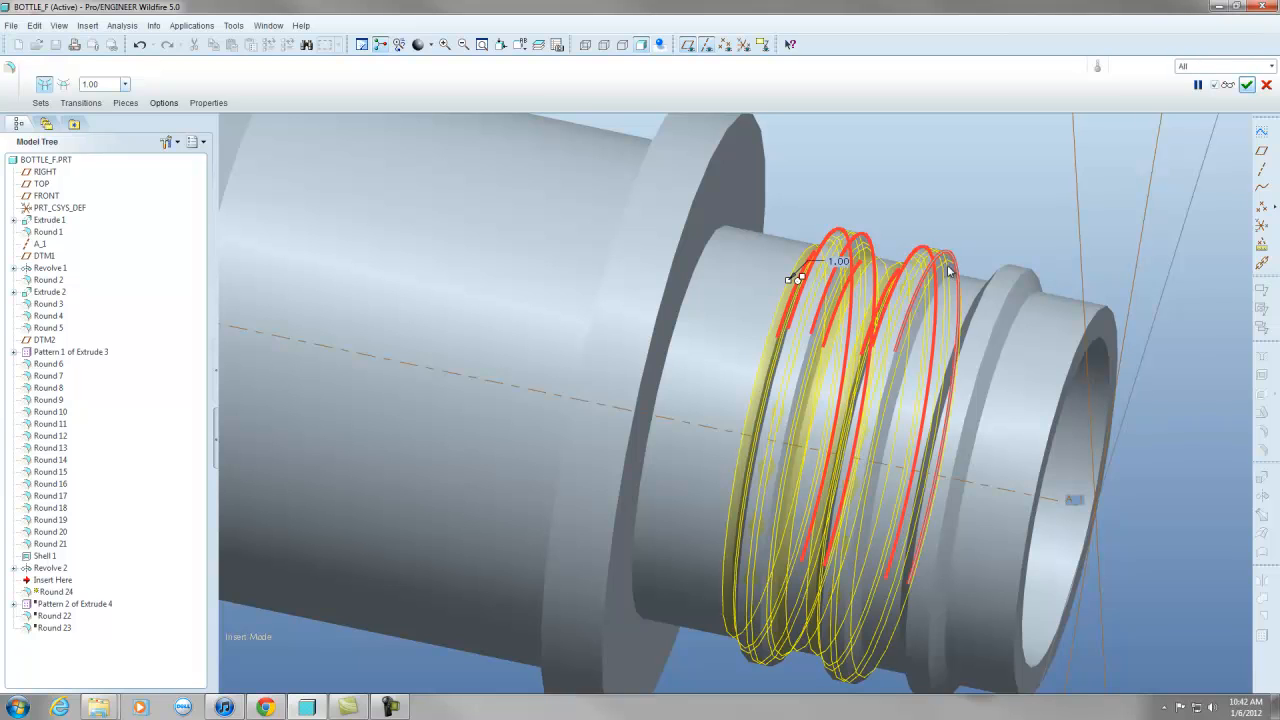
Add the crest and base edges of the third thread ring to the round set and complete the round.
ctrl+click(995, 290)
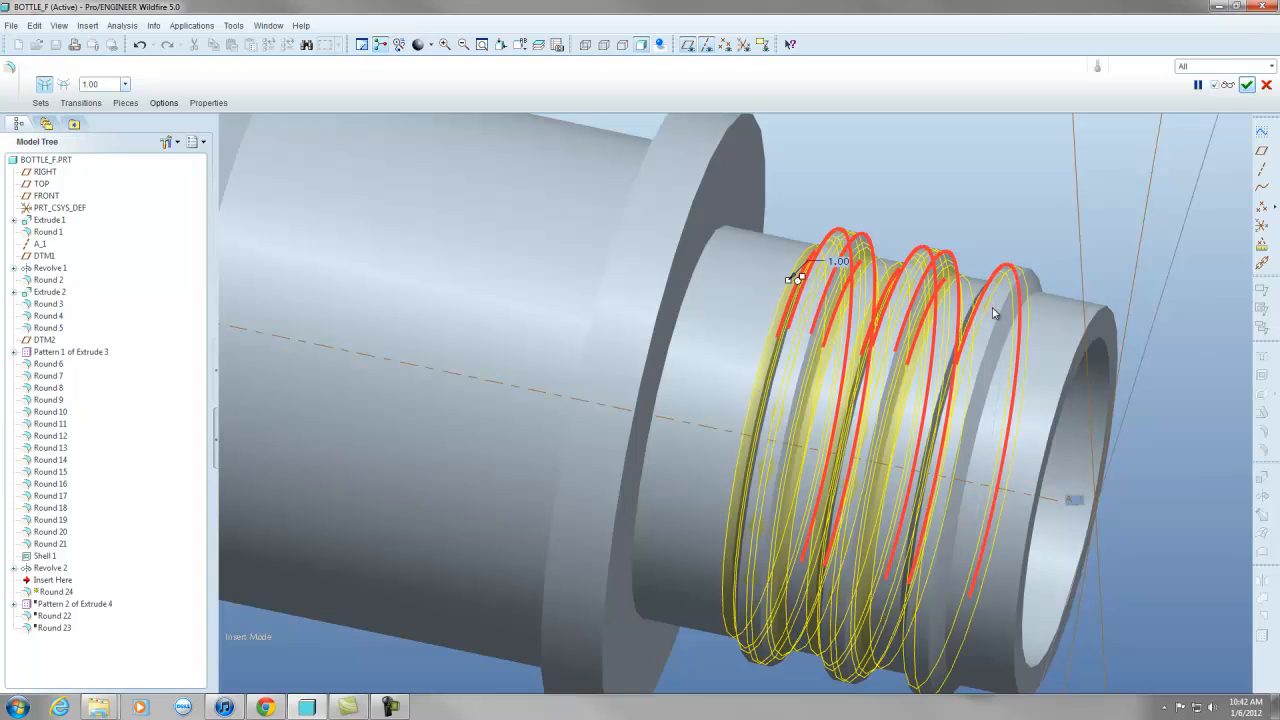
scroll(970, 358, down, 5)
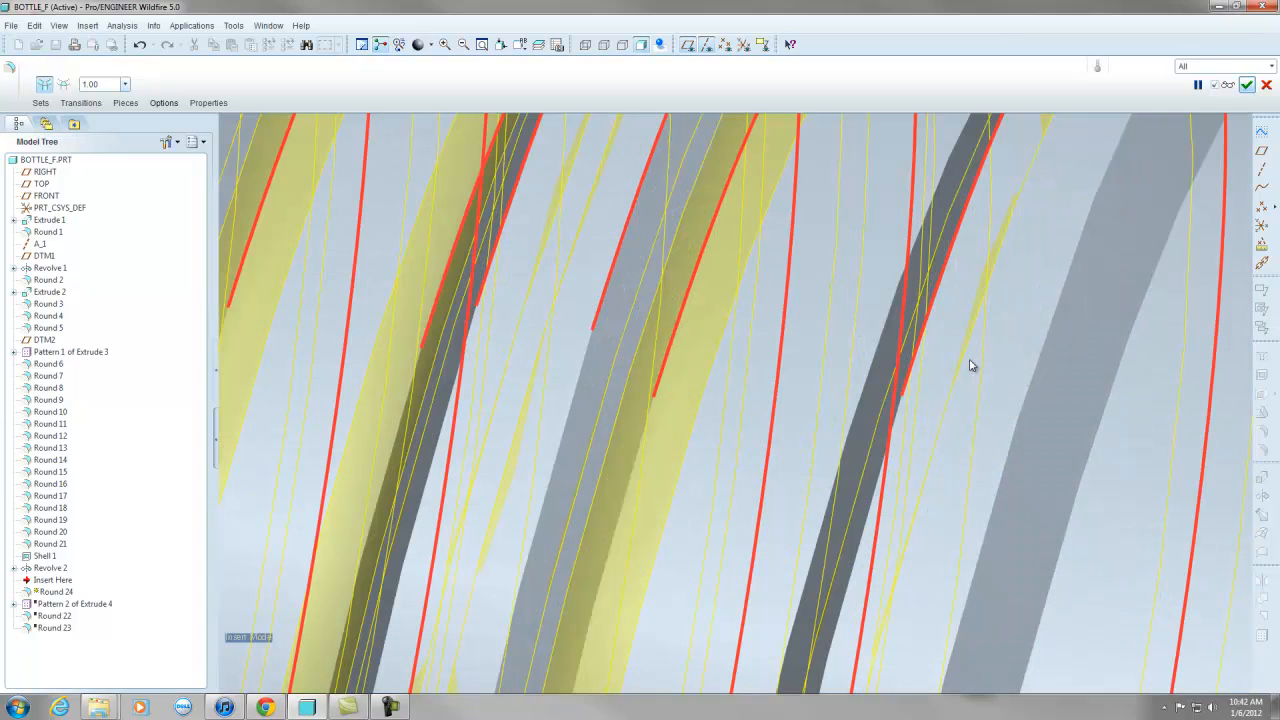
ctrl+click(859, 396)
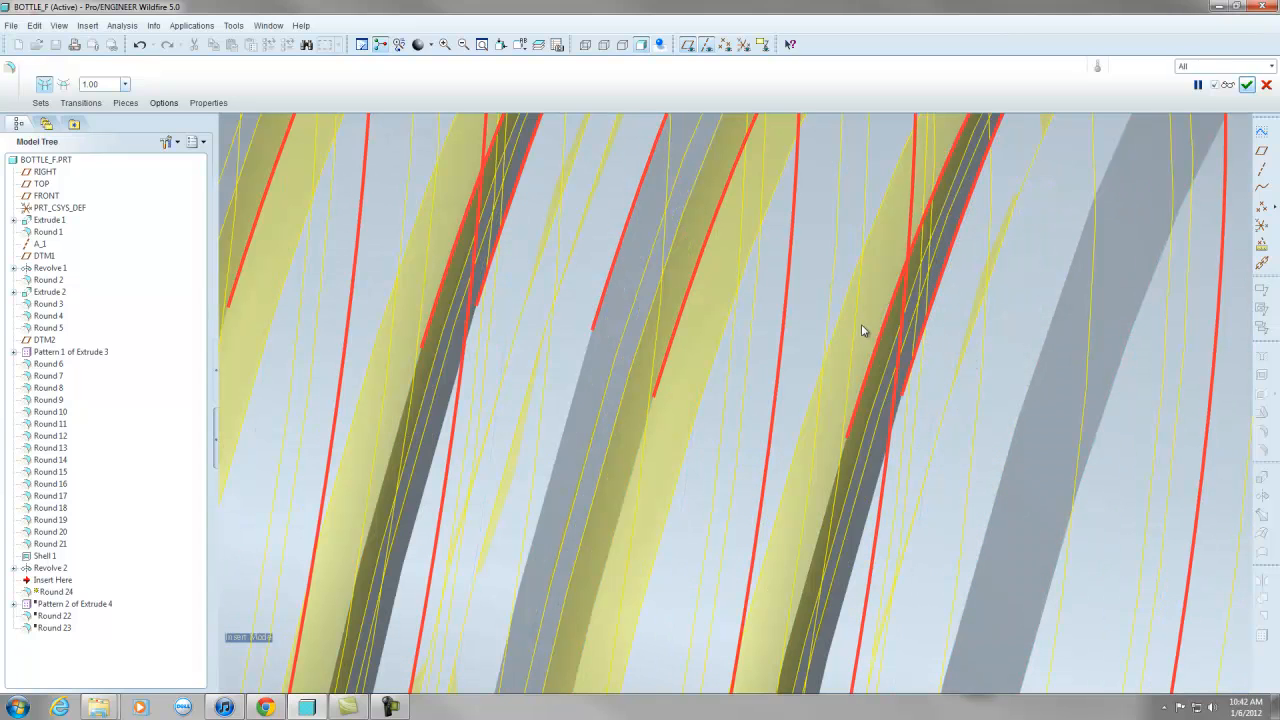
ctrl+click(1019, 424)
ctrl+click(1051, 429)
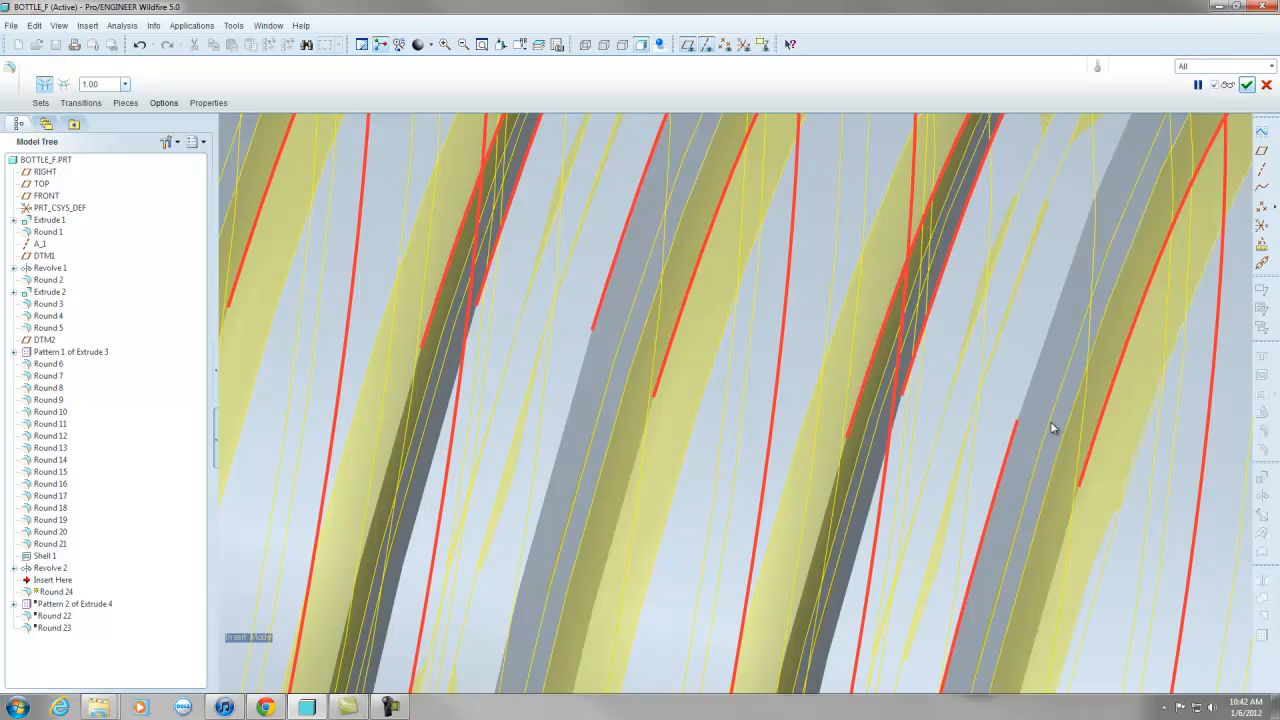
scroll(1051, 429, up, 5)
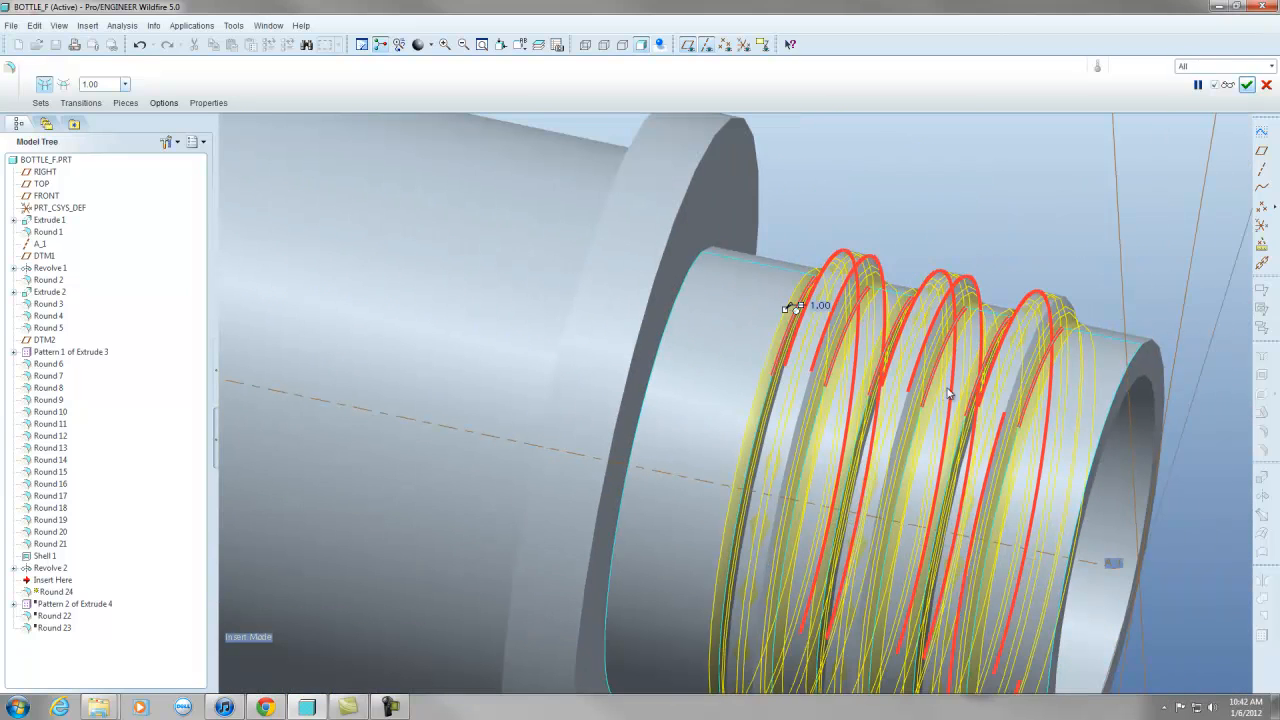
click(1246, 84)
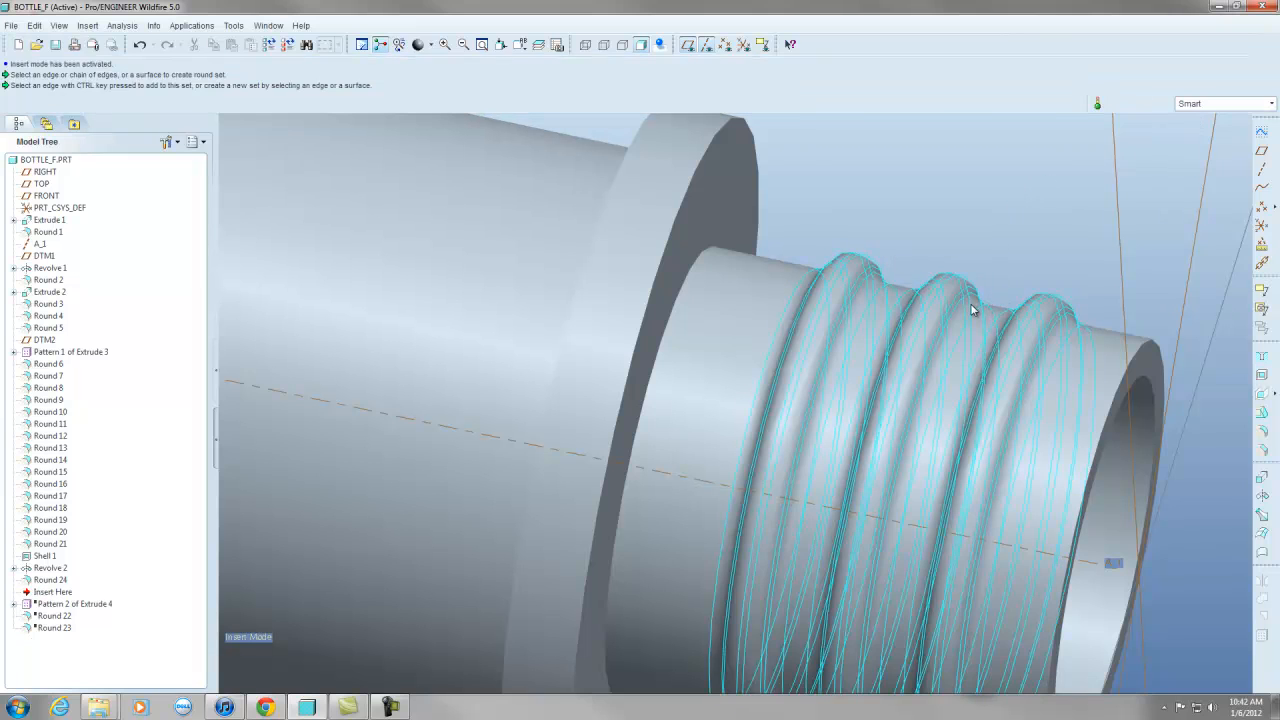
Set the thread ring round's radius to 0.50 and regenerate the model.
double_click(975, 310)
double_click(772, 297)
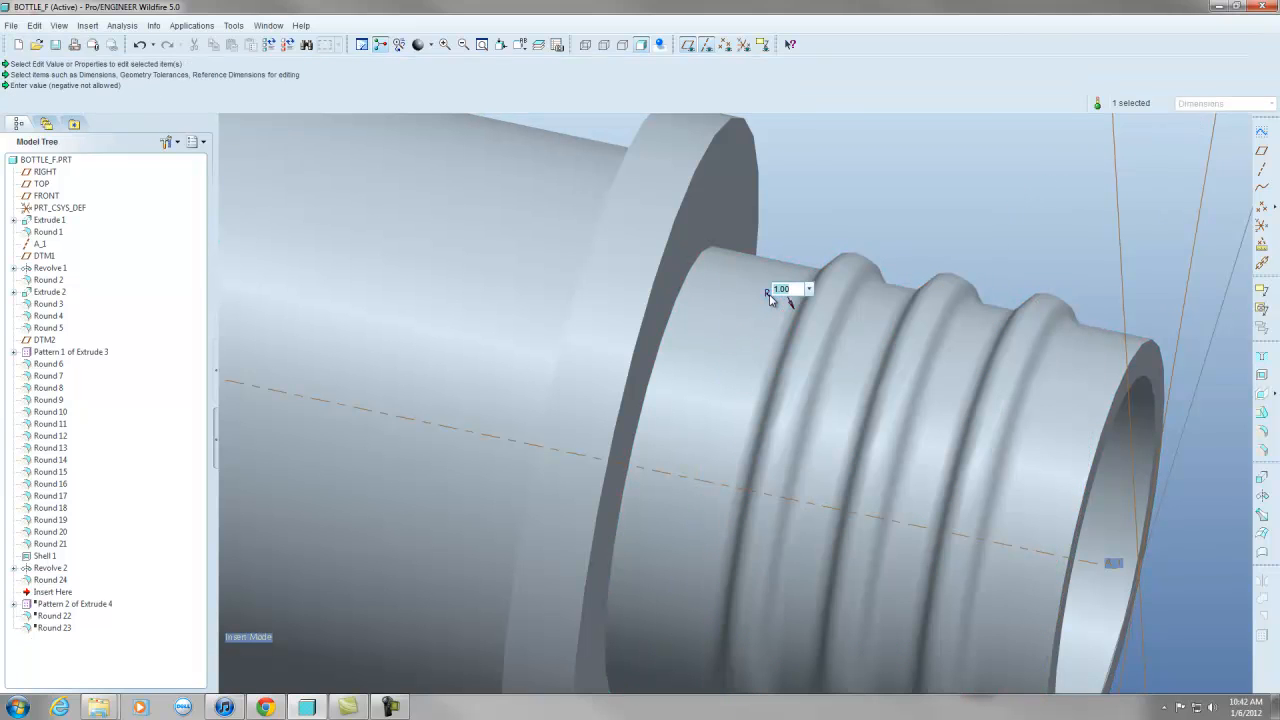
key(Return)
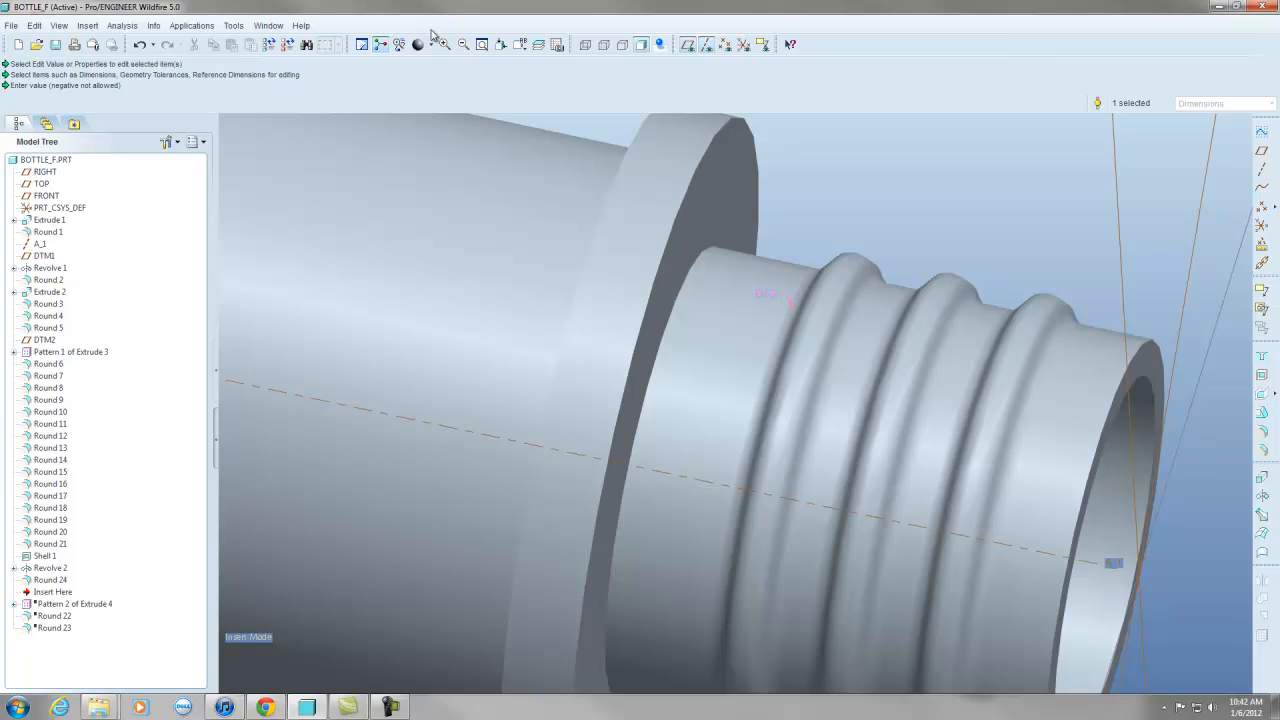
click(269, 44)
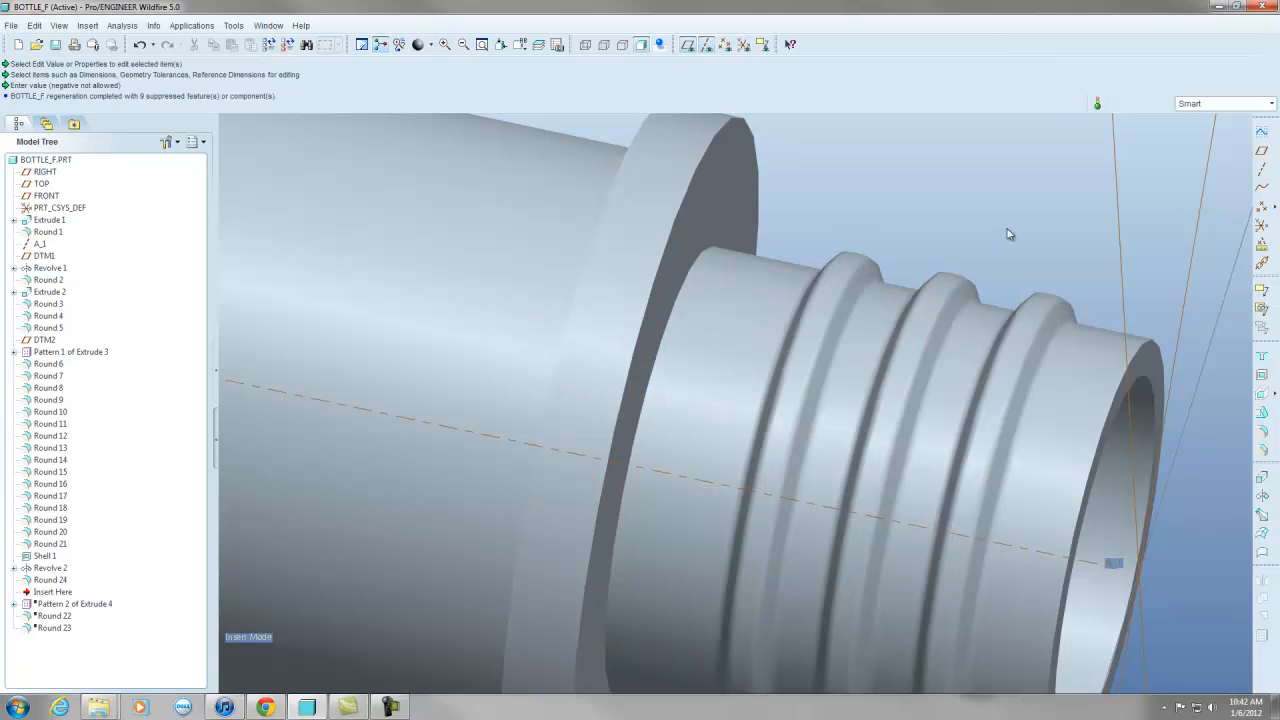
Move the insertion point back to the end of the model tree, after Round 23, to resume the suppressed features.
scroll(828, 239, up, 2)
scroll(914, 240, down, 1)
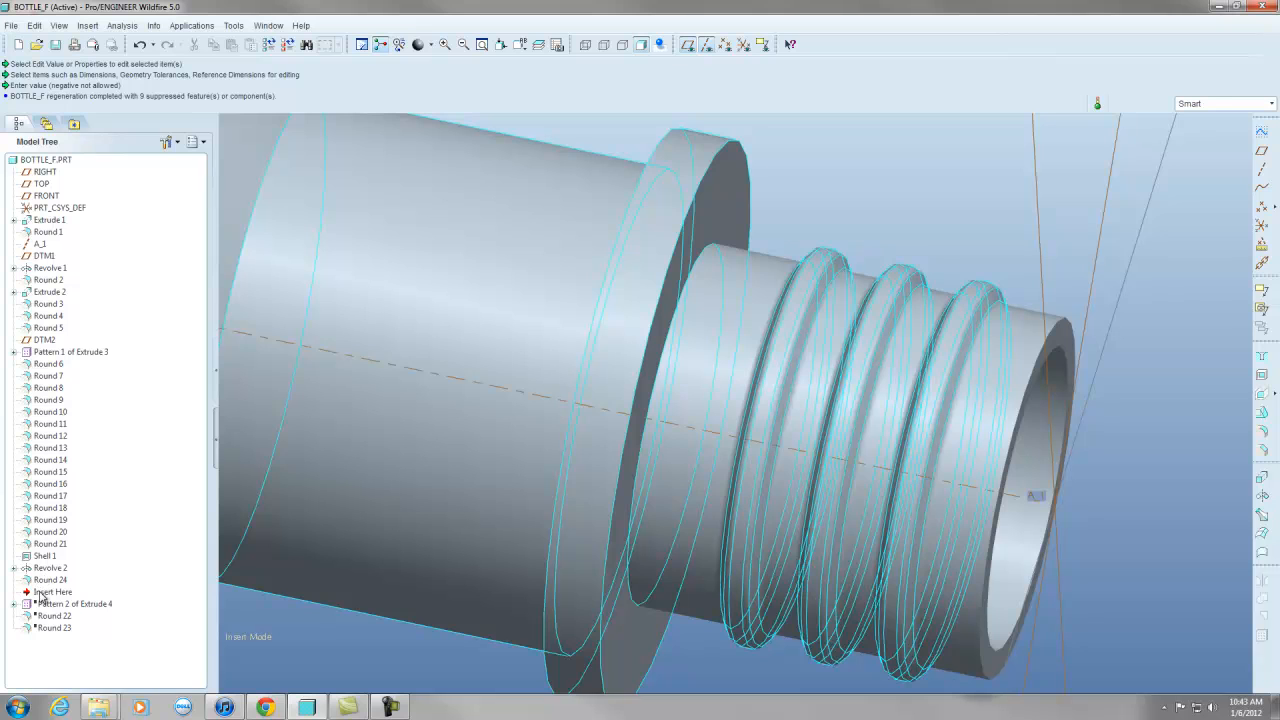
drag(28, 594, 40, 633)
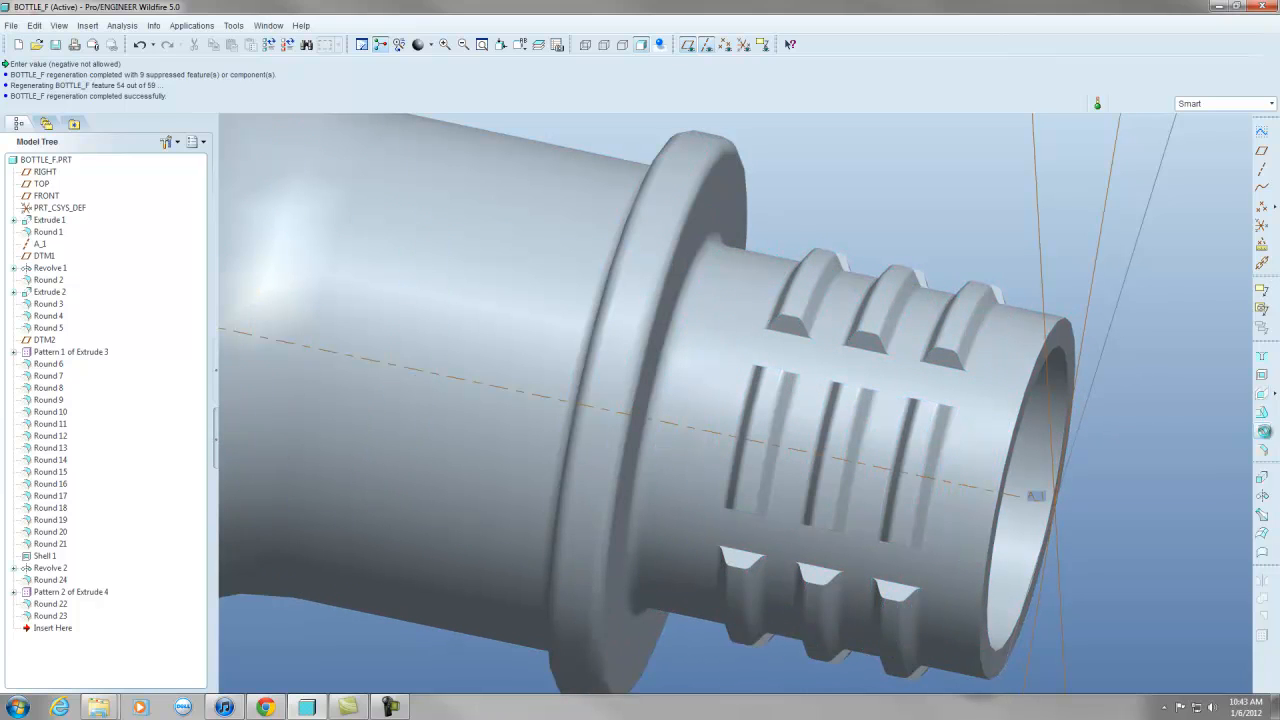
Start a 0.50 round on the facing end edges of two adjacent rows of thread segments on the bottle neck.
click(1262, 432)
scroll(891, 349, up, 2)
click(1007, 364)
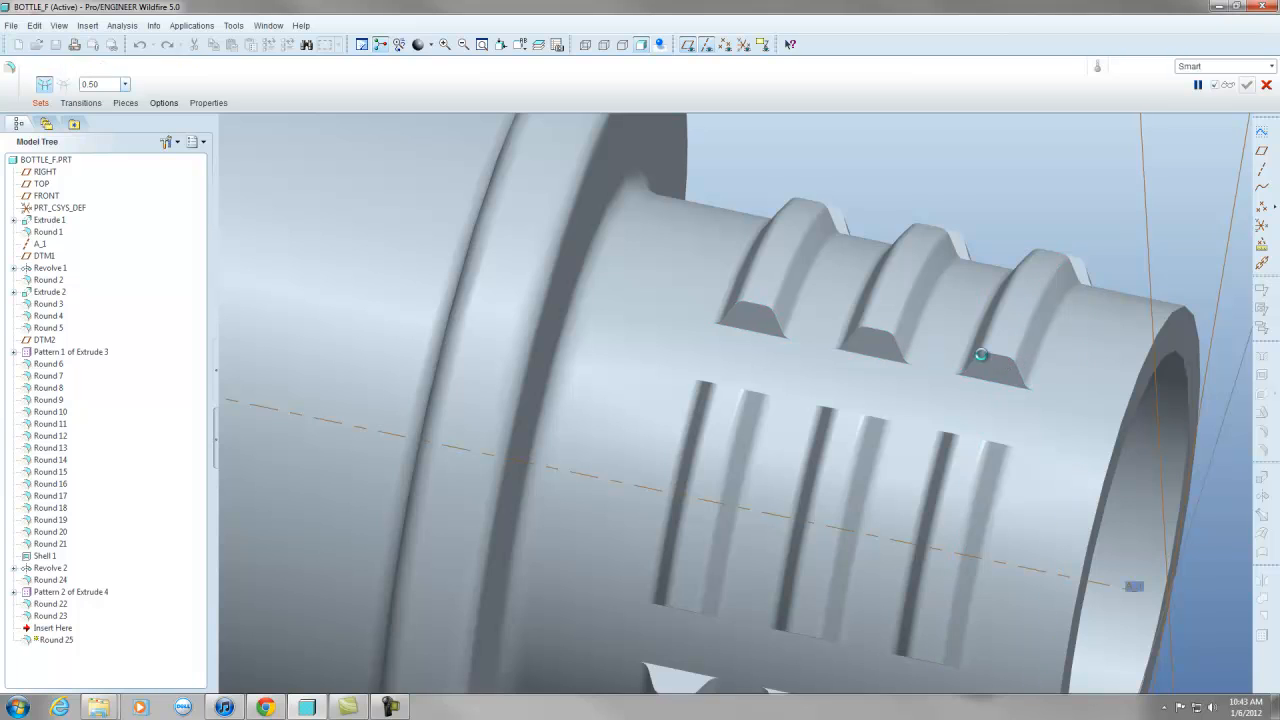
ctrl+click(877, 337)
ctrl+click(750, 306)
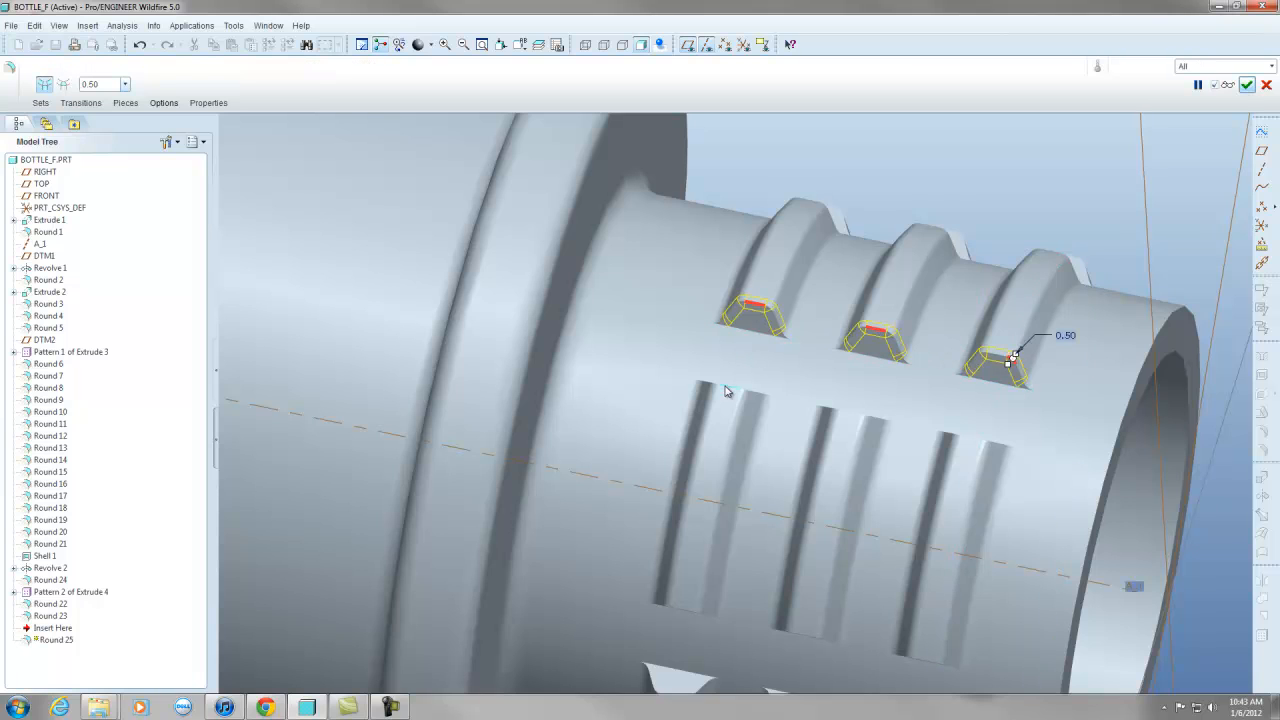
ctrl+click(729, 390)
ctrl+click(855, 420)
Add the opposite end edges of the second row's segments and the facing ends of the next row to the 0.50 round.
scroll(975, 442, up, 5)
scroll(771, 492, down, 8)
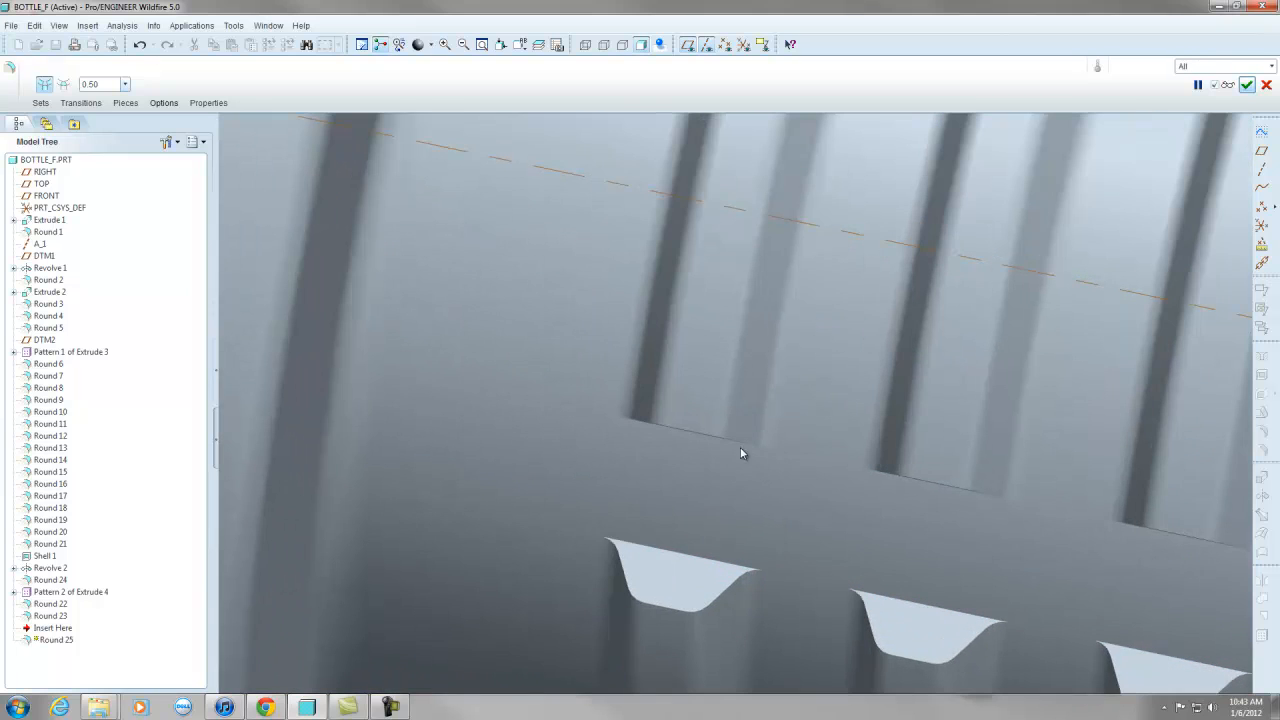
ctrl+click(708, 441)
ctrl+click(937, 486)
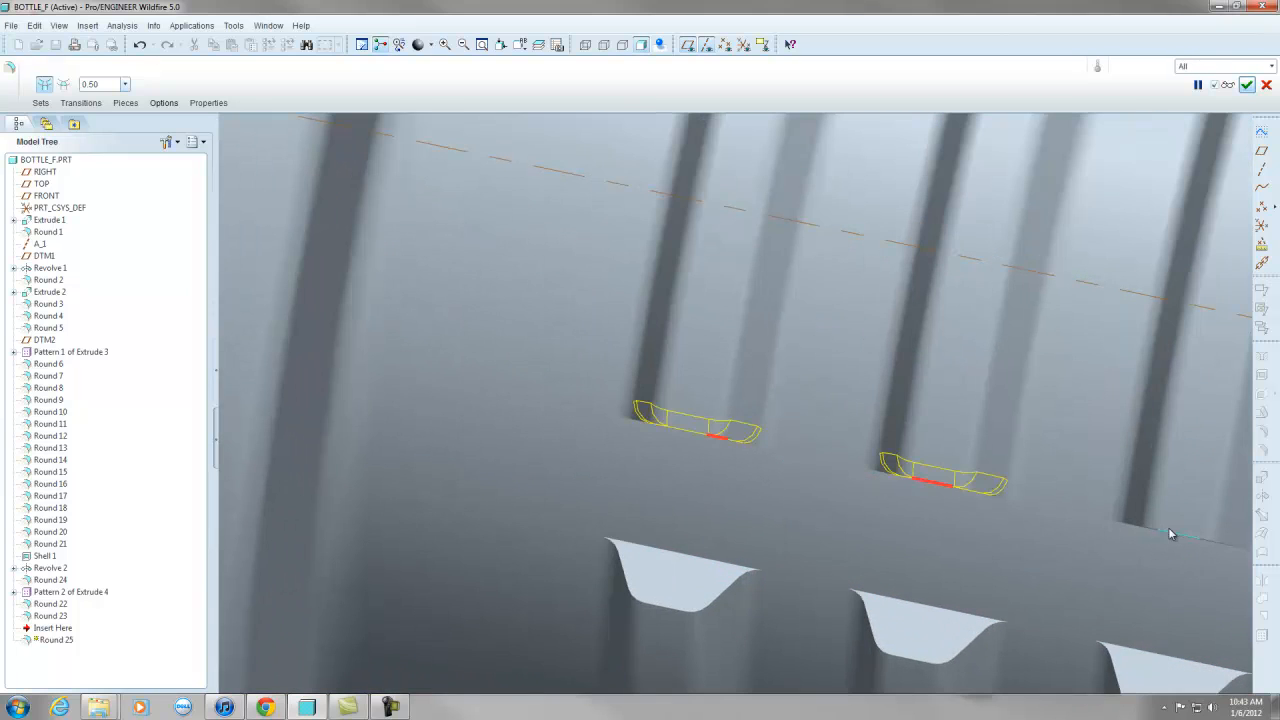
scroll(1029, 487, up, 3)
scroll(1024, 543, down, 3)
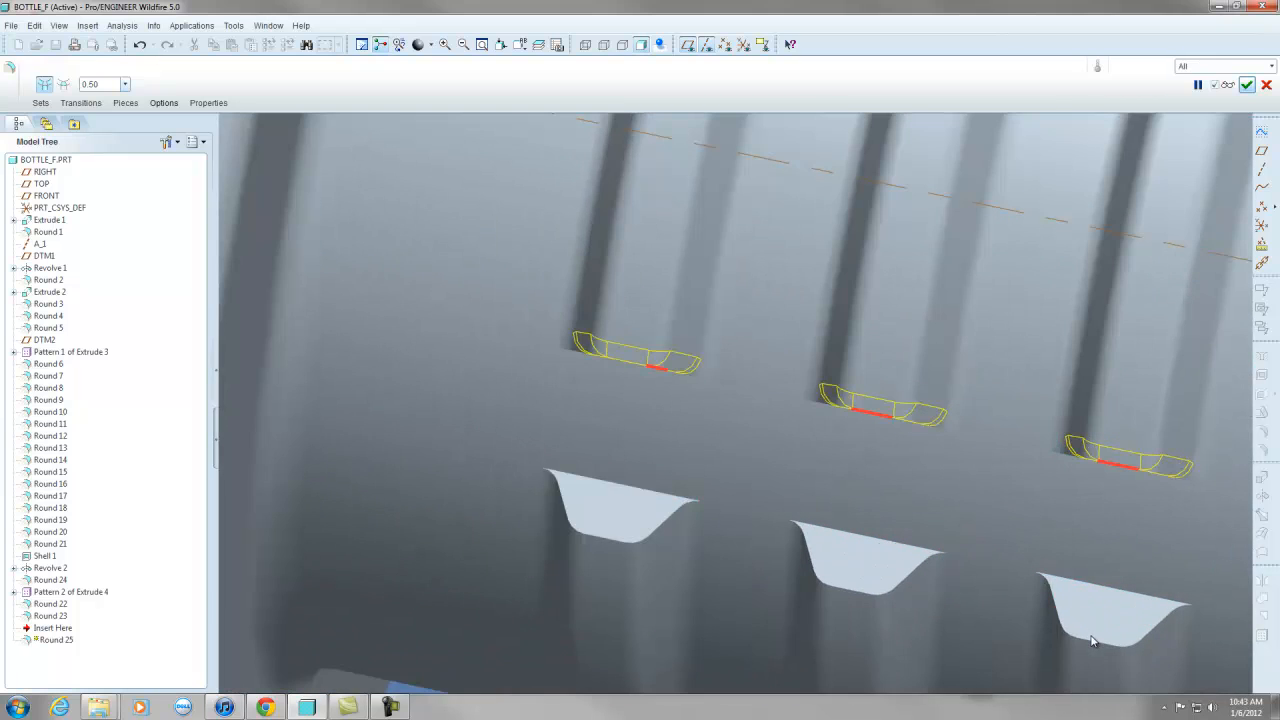
ctrl+click(1094, 642)
ctrl+click(849, 591)
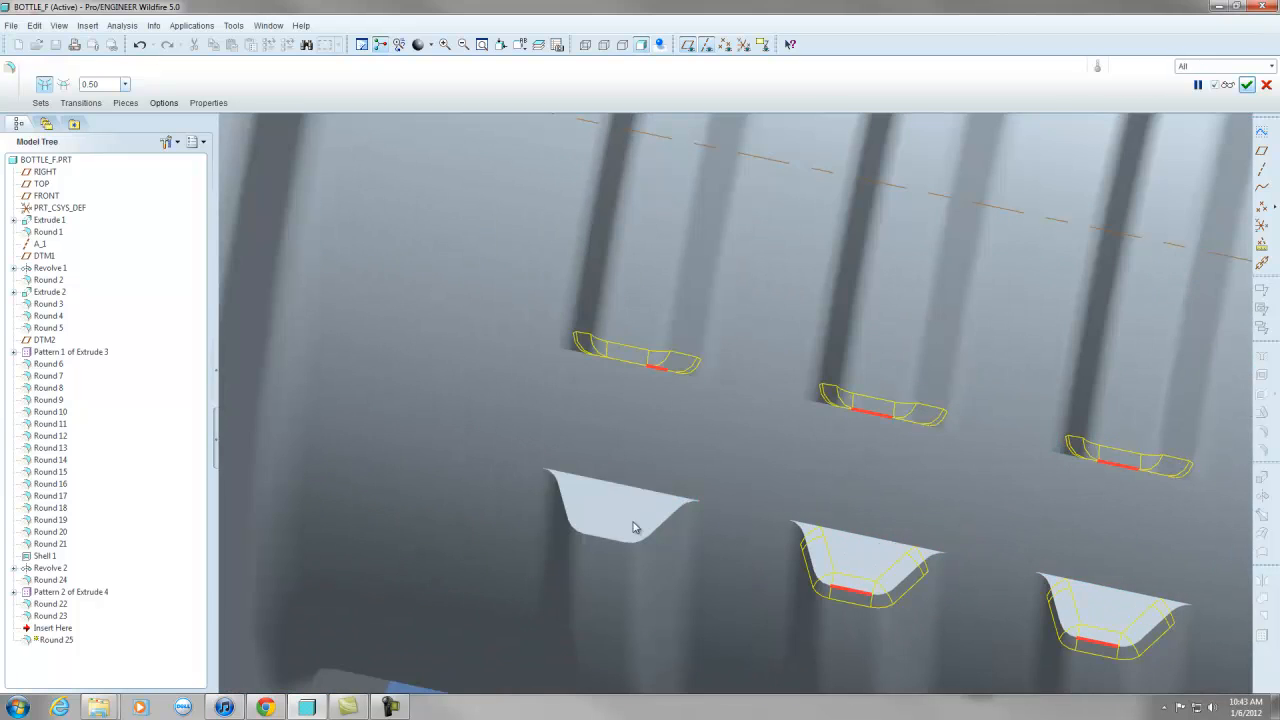
Add the segment end edges on both sides of the next gap around the neck to the 0.50 round.
middle_drag(617, 534, 1063, 171)
scroll(797, 208, down, 5)
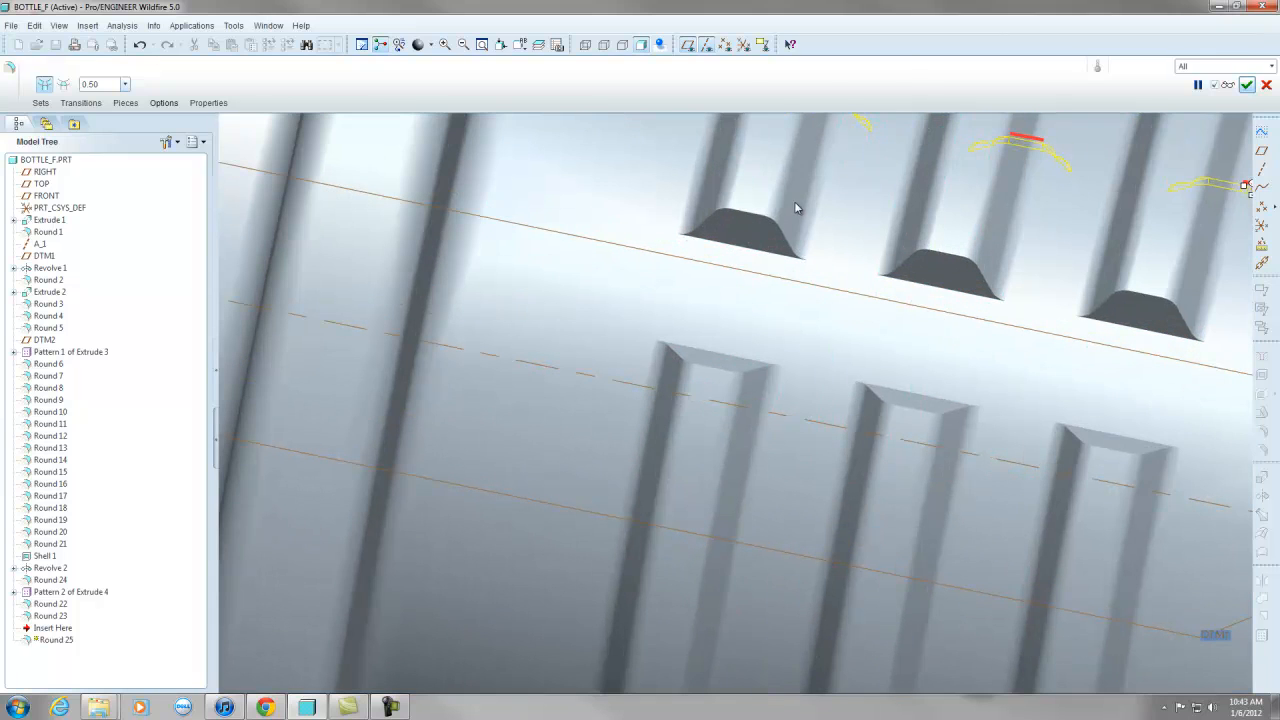
ctrl+click(736, 216)
ctrl+click(945, 256)
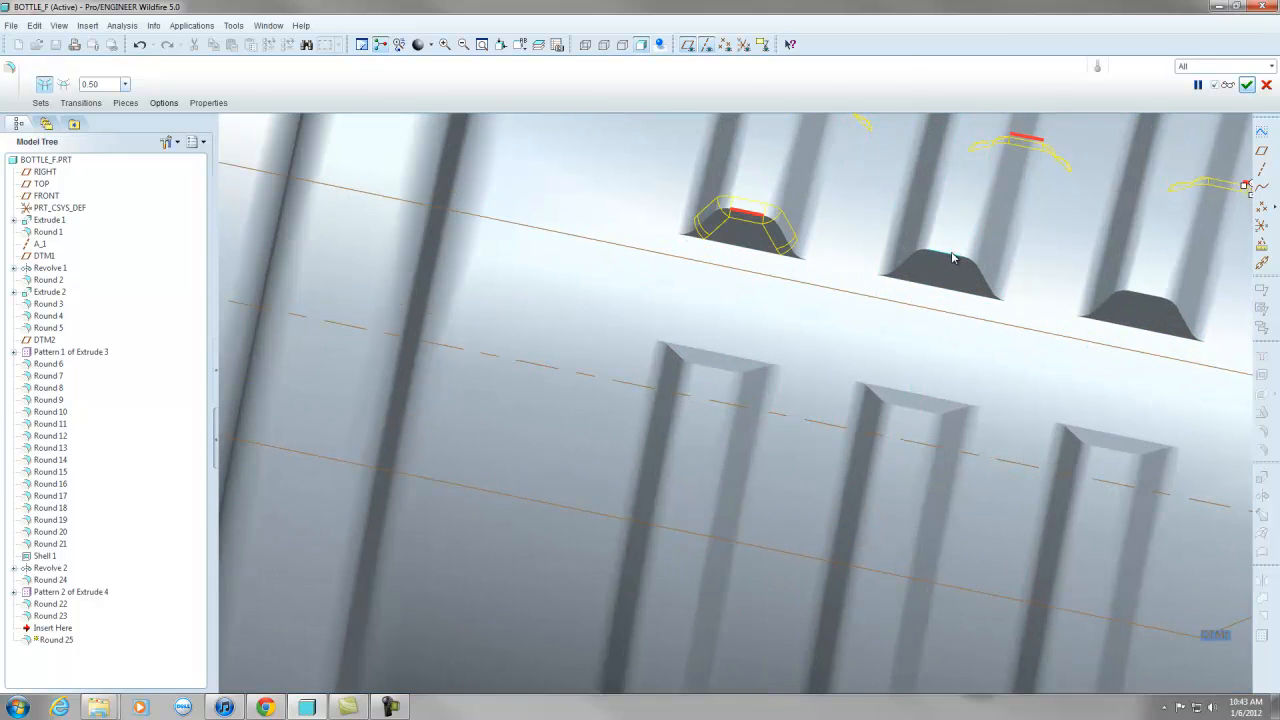
ctrl+click(1163, 332)
ctrl+click(1132, 457)
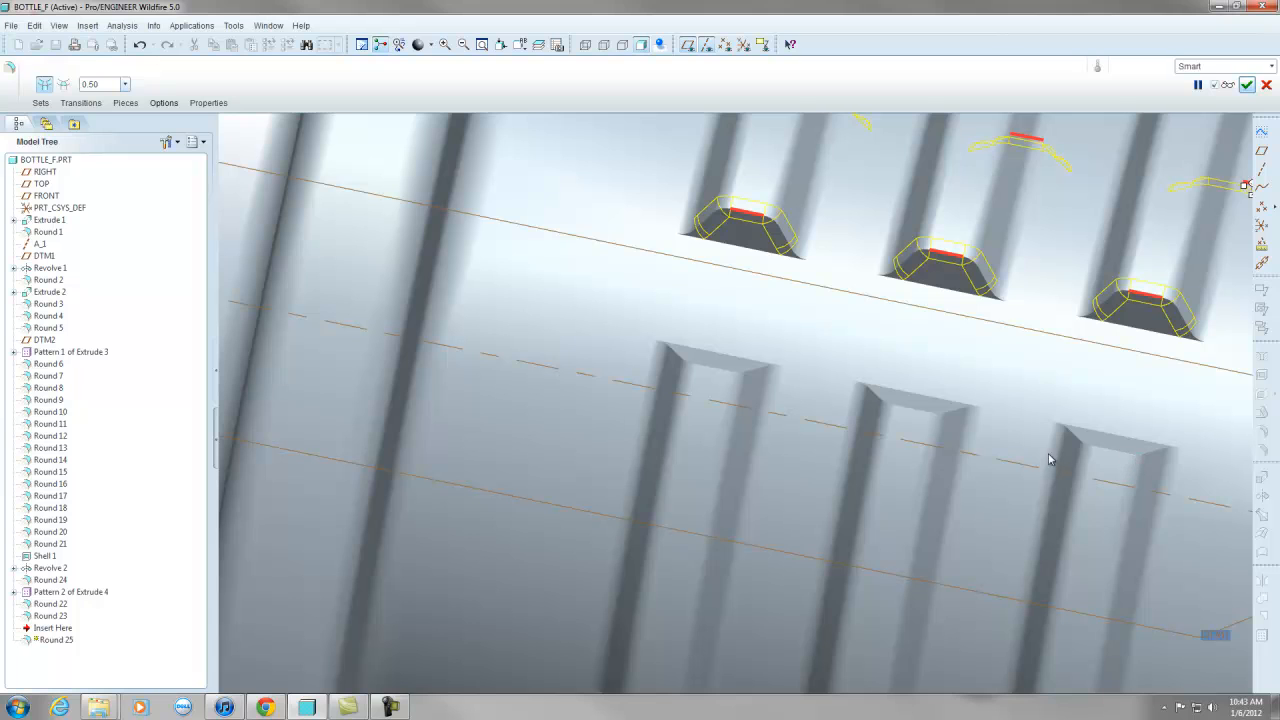
ctrl+click(727, 369)
Extend the 0.50 round to the facing segment end edges along a further gap between thread rows.
scroll(727, 368, up, 5)
middle_drag(766, 397, 799, 361)
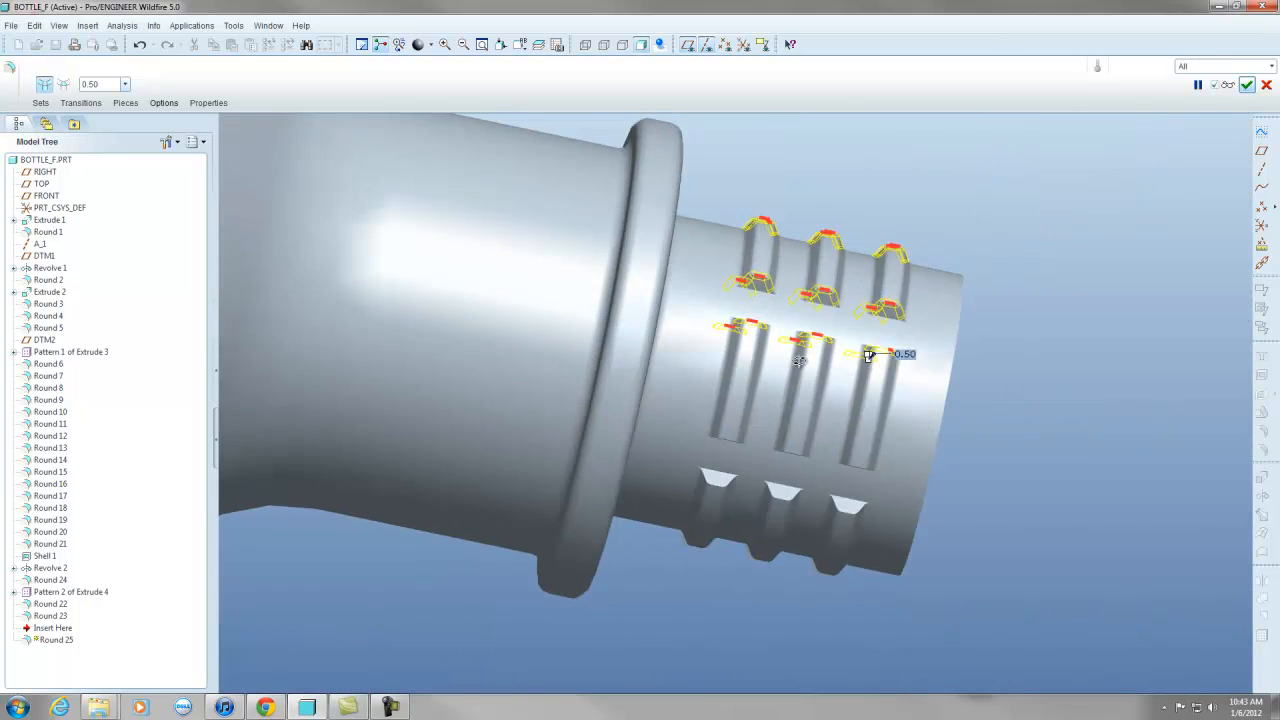
scroll(789, 415, down, 5)
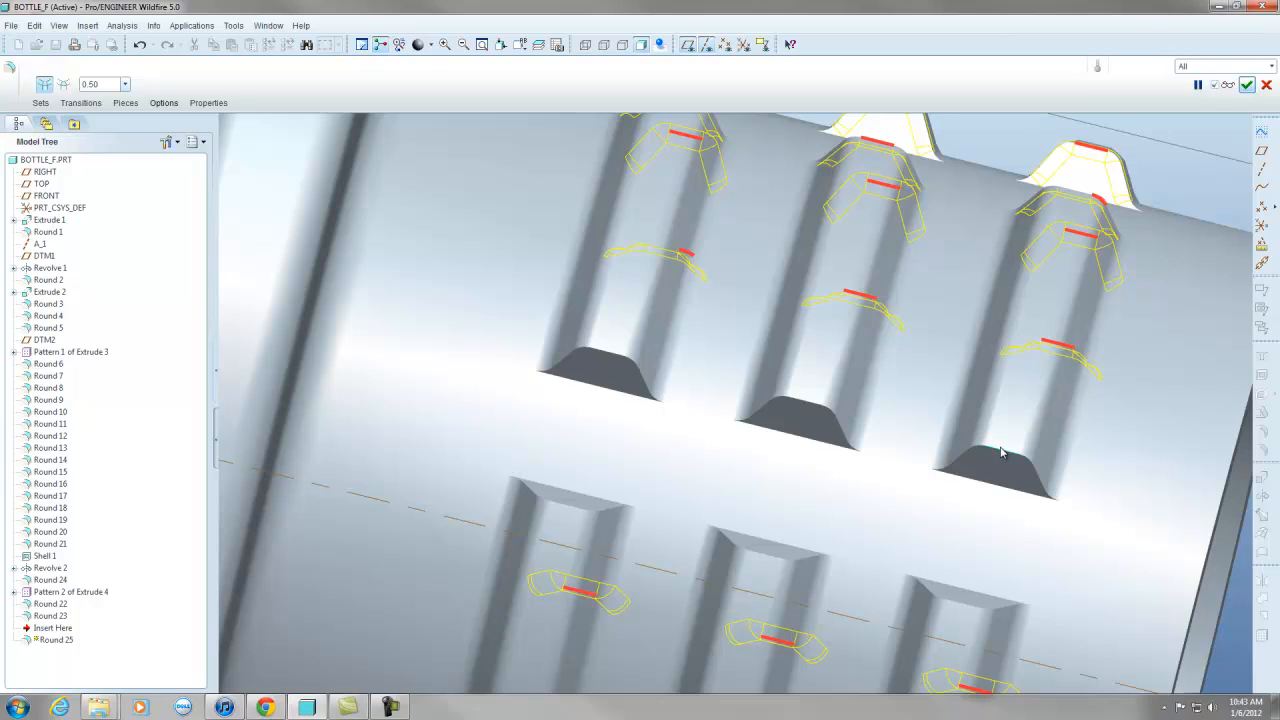
ctrl+click(1003, 453)
ctrl+click(811, 410)
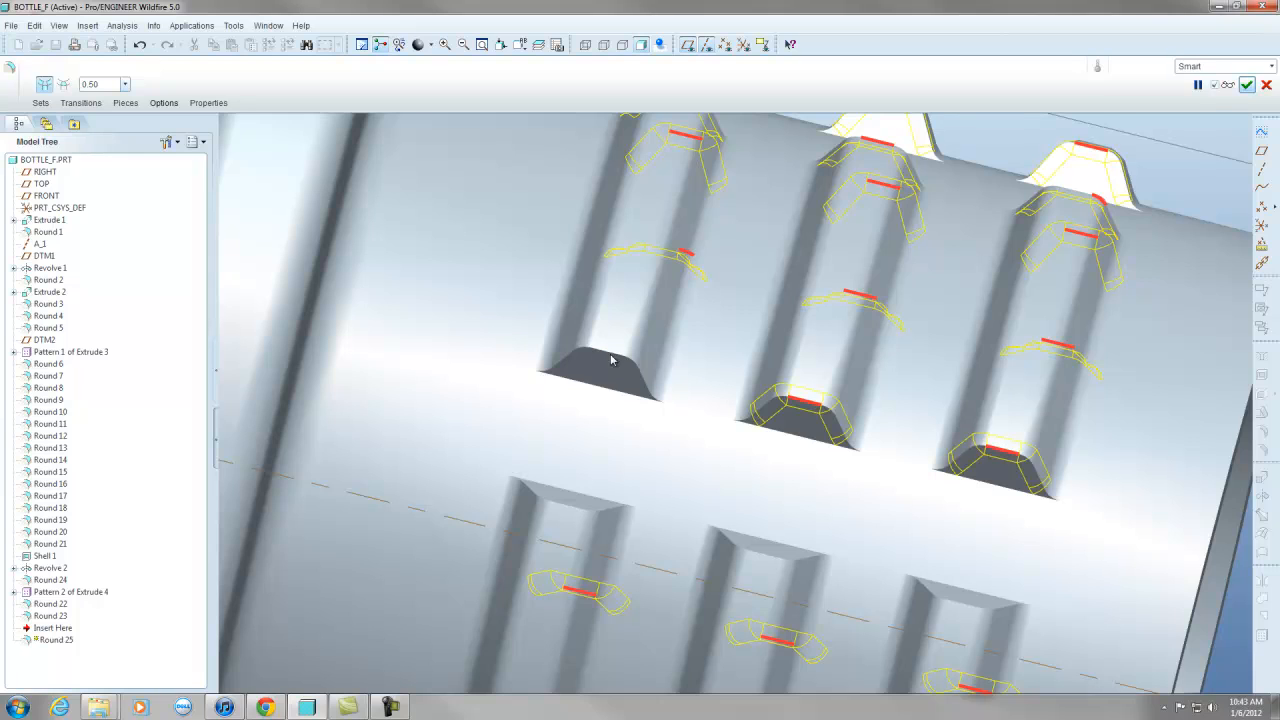
ctrl+click(612, 361)
ctrl+click(571, 512)
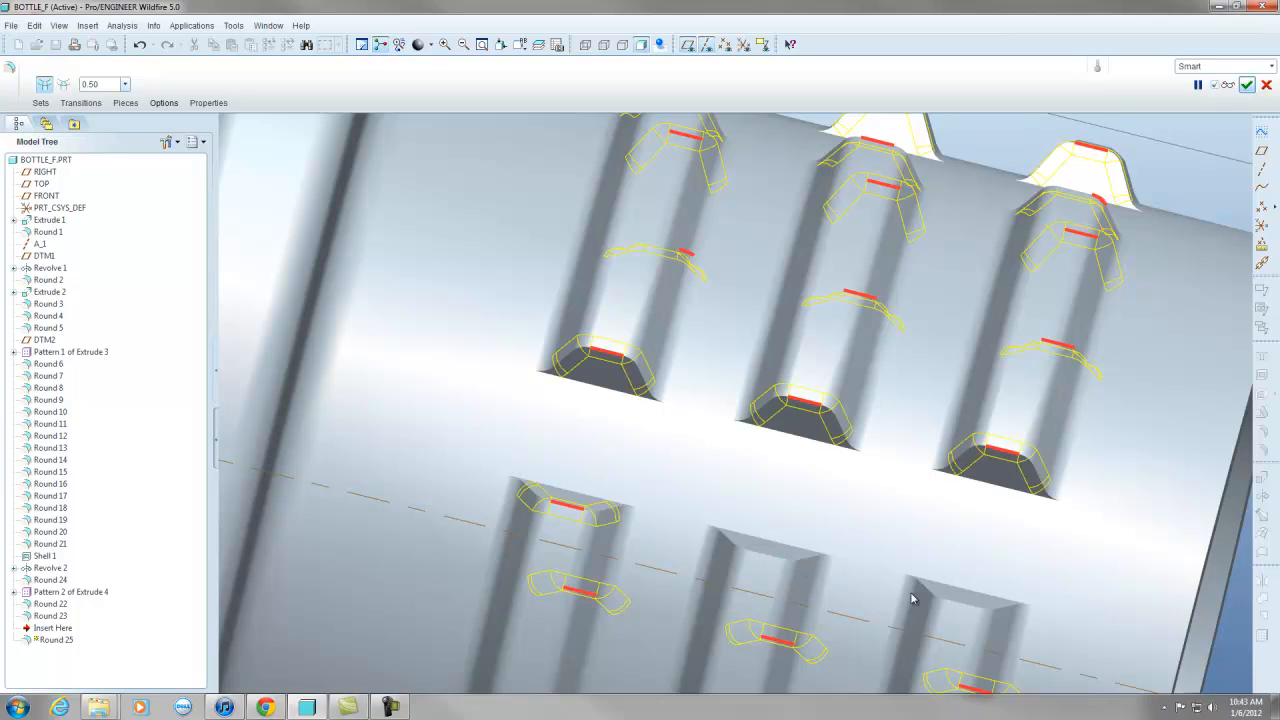
ctrl+click(961, 606)
scroll(852, 462, up, 6)
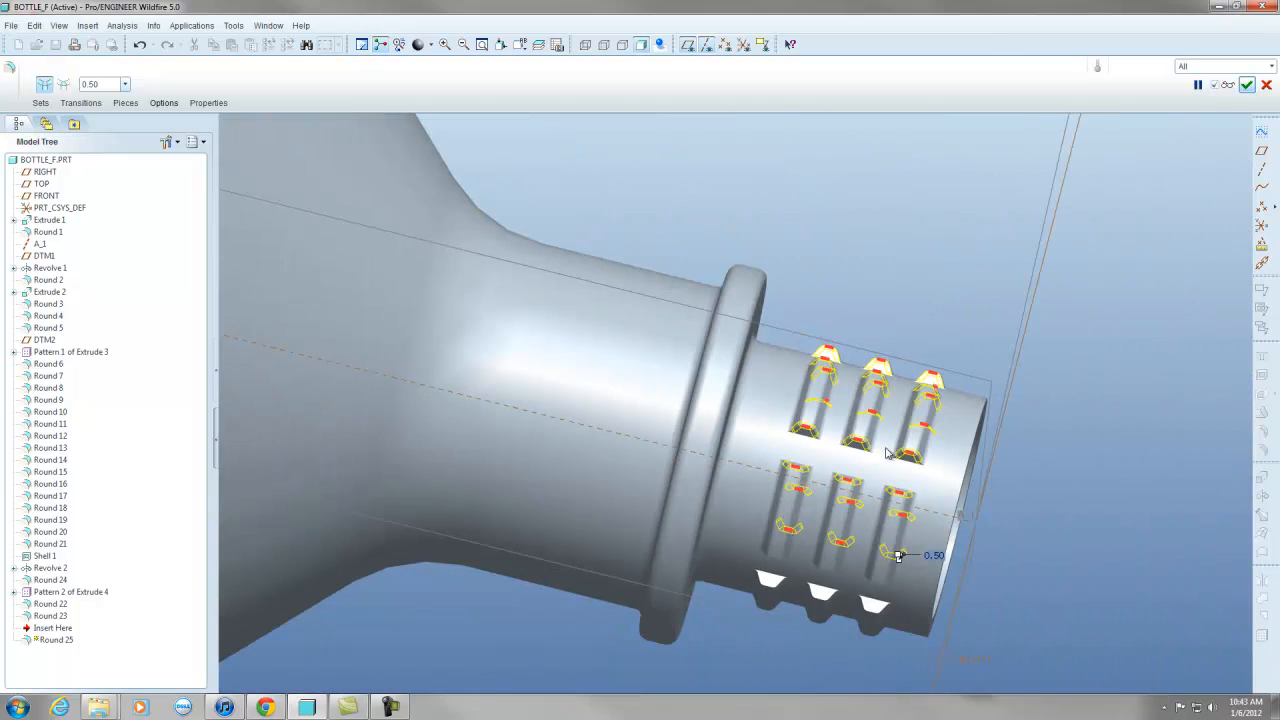
Add the facing segment end edges on both sides of another gap between thread rows to the 0.50 round.
middle_drag(860, 493, 896, 361)
scroll(896, 361, down, 5)
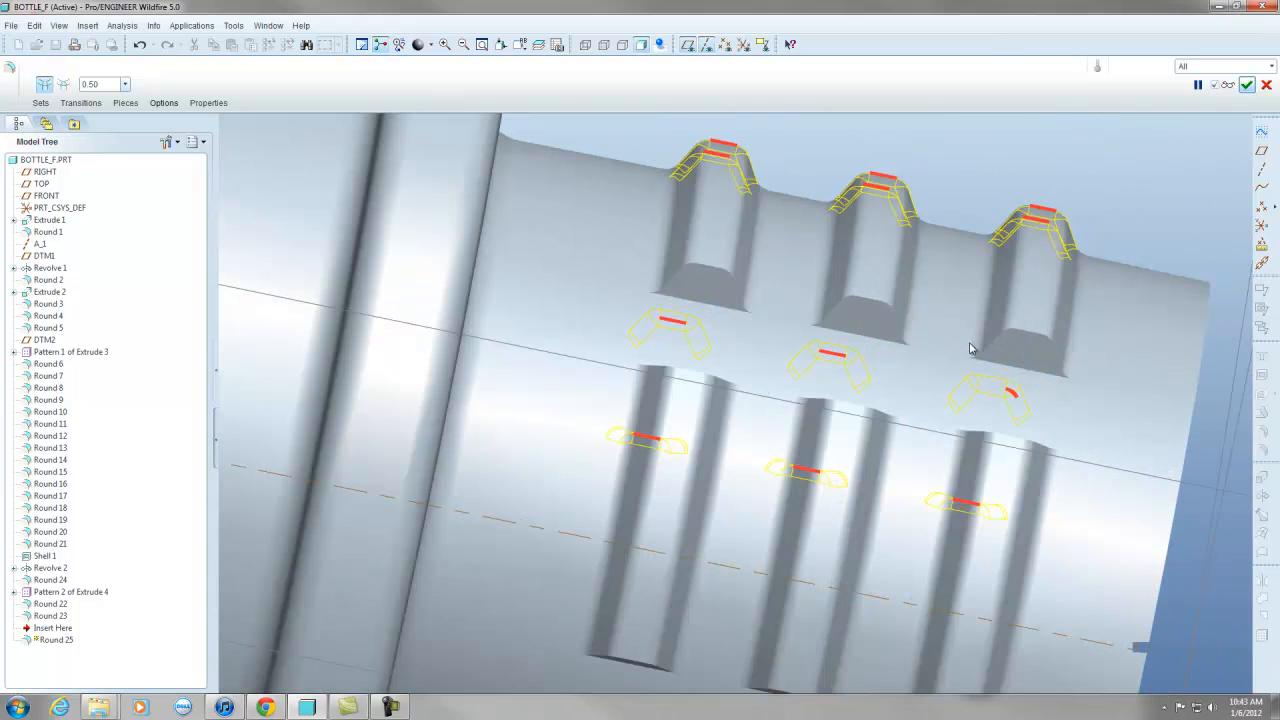
ctrl+click(1025, 337)
ctrl+click(851, 306)
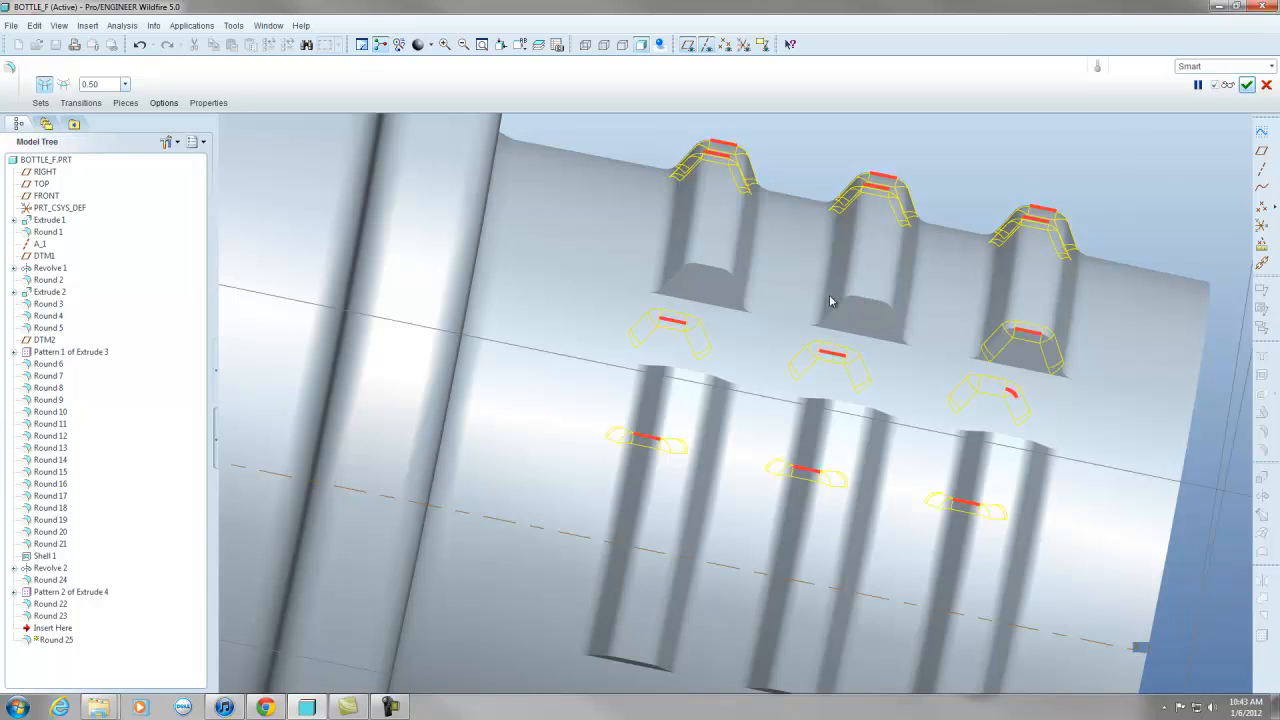
ctrl+click(695, 374)
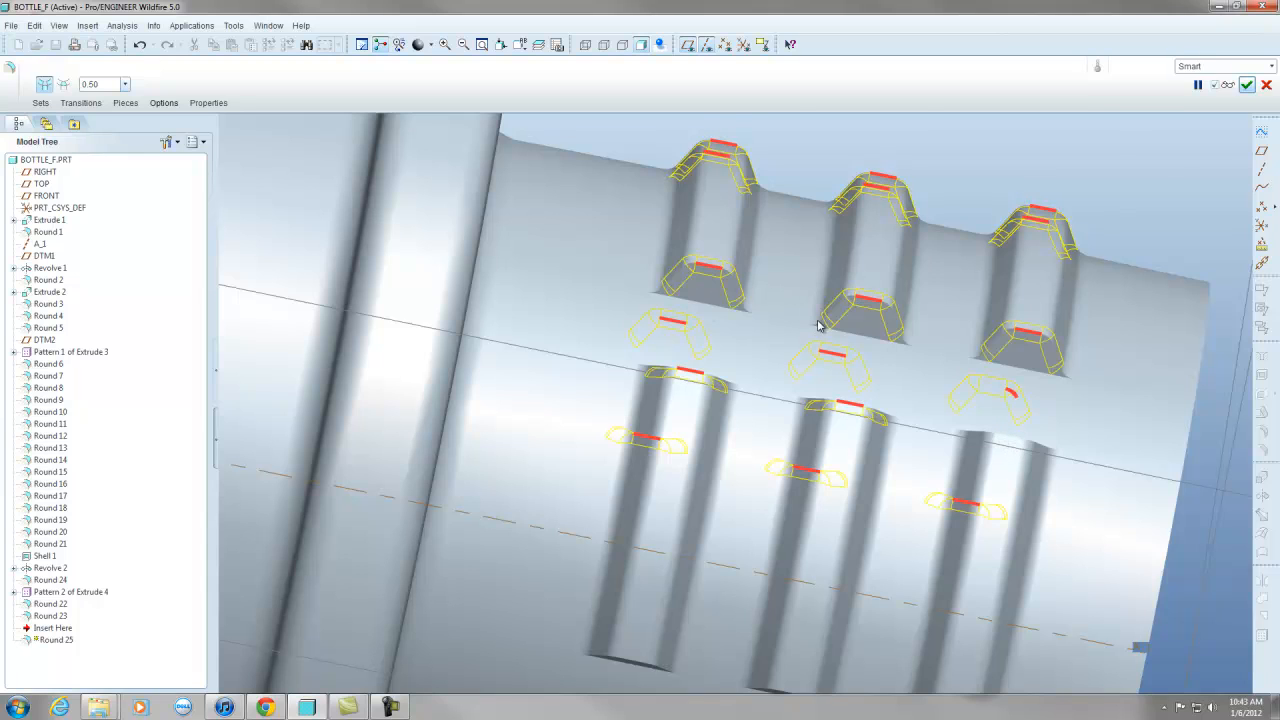
Add the row's opposite segment end edges and the facing outer end edges of the adjacent row to the 0.50 round.
scroll(817, 325, up, 2)
ctrl+click(676, 596)
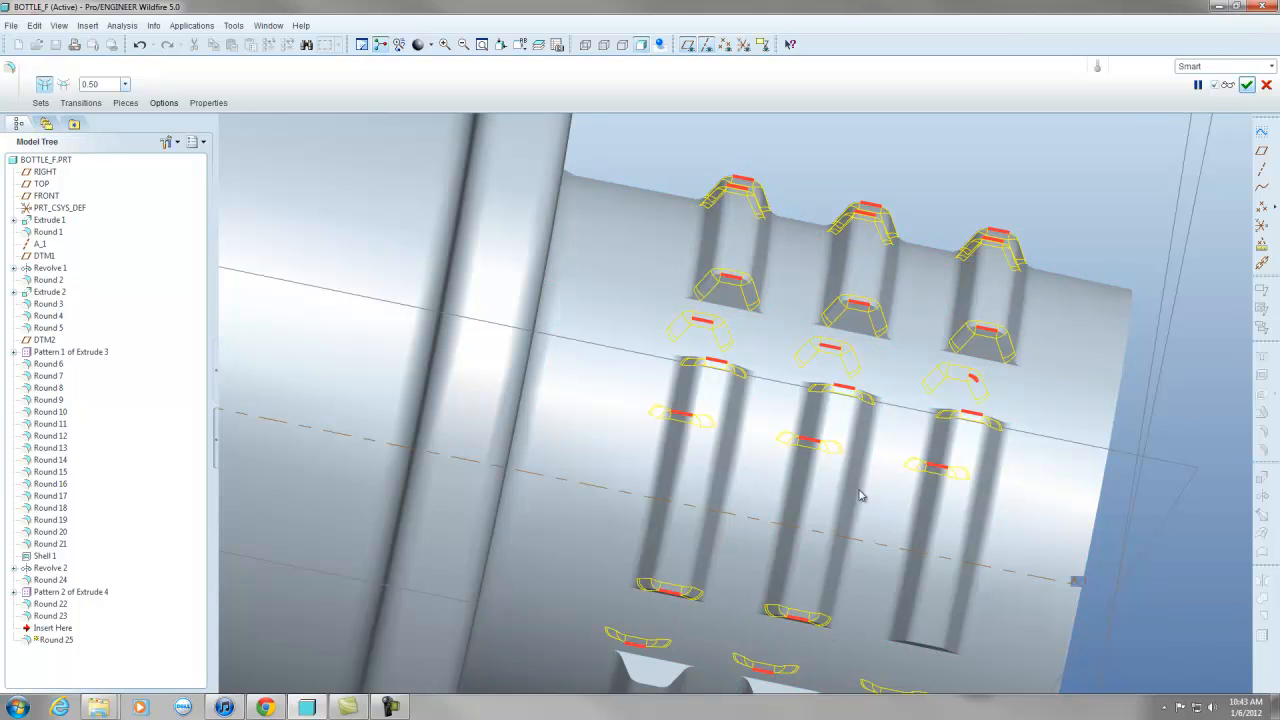
scroll(858, 494, up, 2)
scroll(800, 660, down, 3)
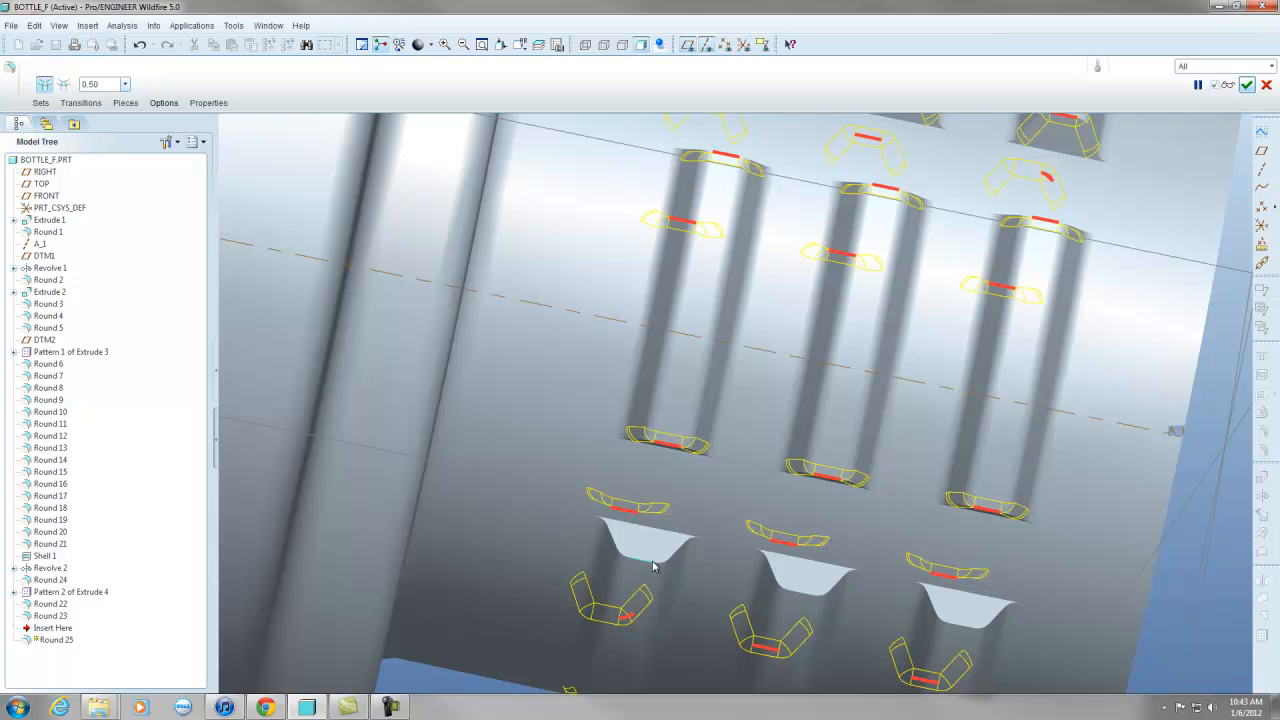
ctrl+click(653, 566)
ctrl+click(803, 594)
ctrl+click(963, 631)
Complete the 0.50 round on the thread segment ends and save the part as BOTTLE_F.PRT.
scroll(879, 504, up, 2)
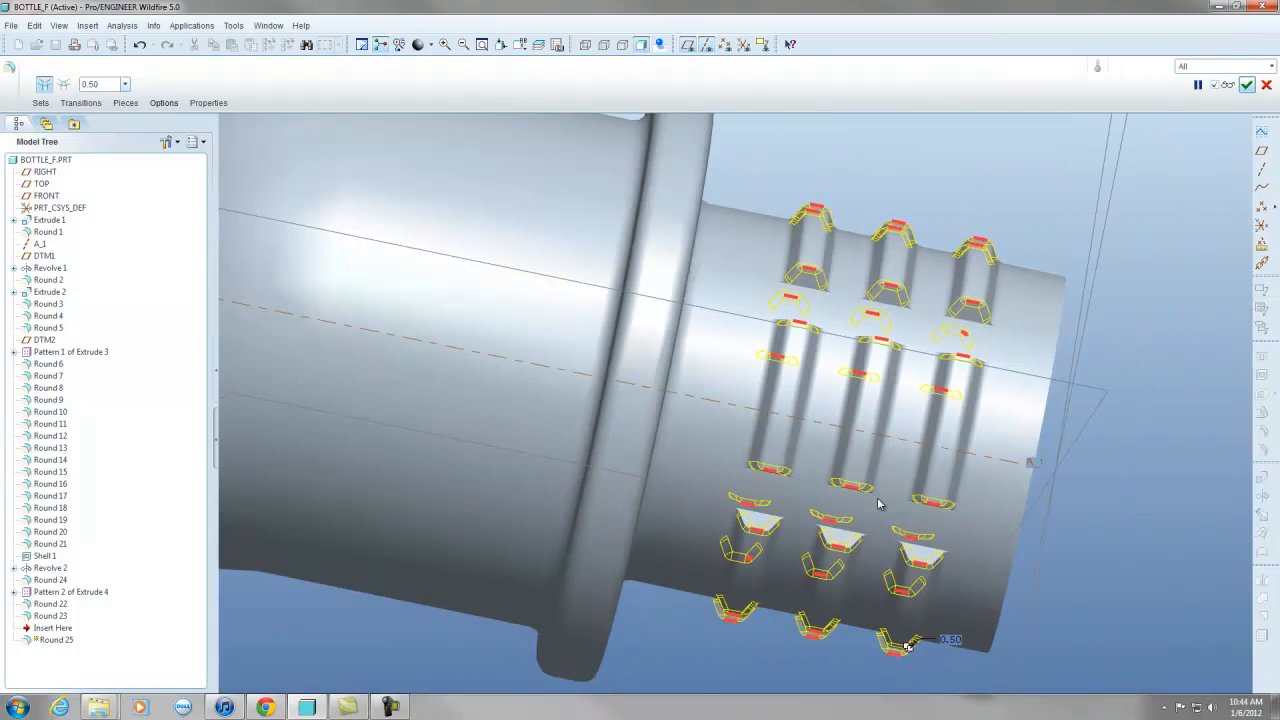
middle_drag(879, 504, 960, 375)
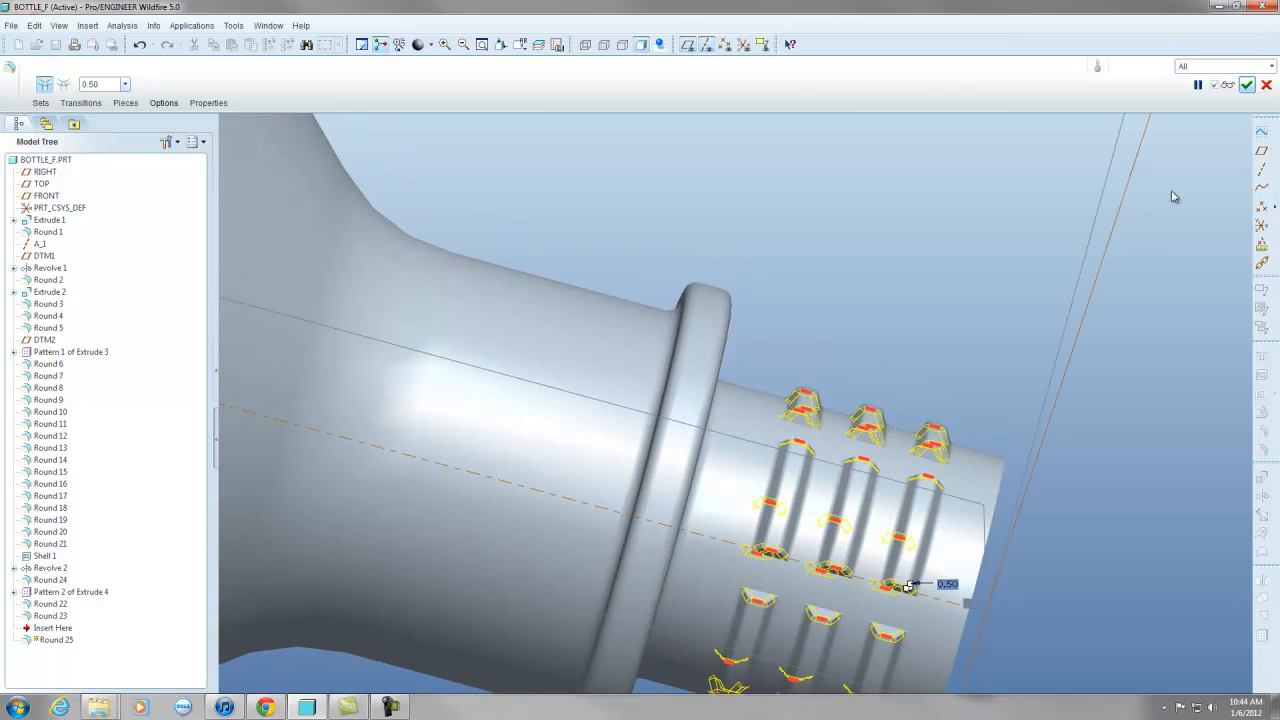
click(1246, 85)
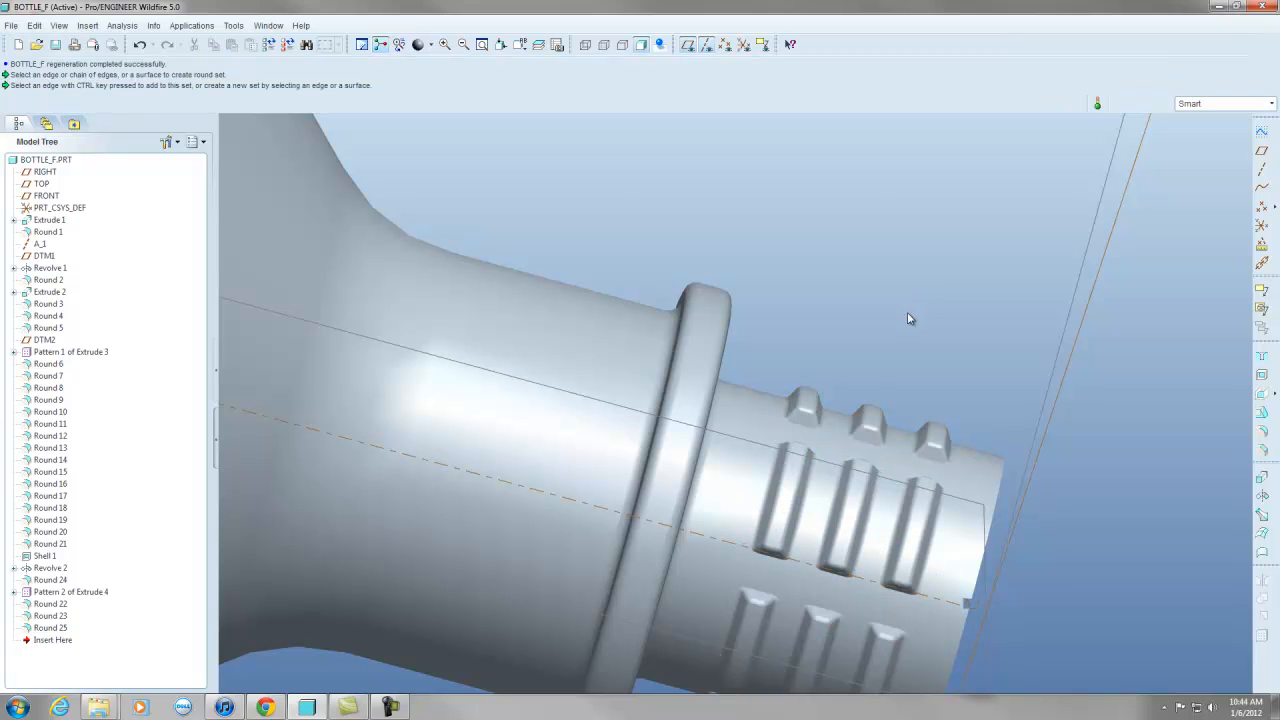
click(55, 44)
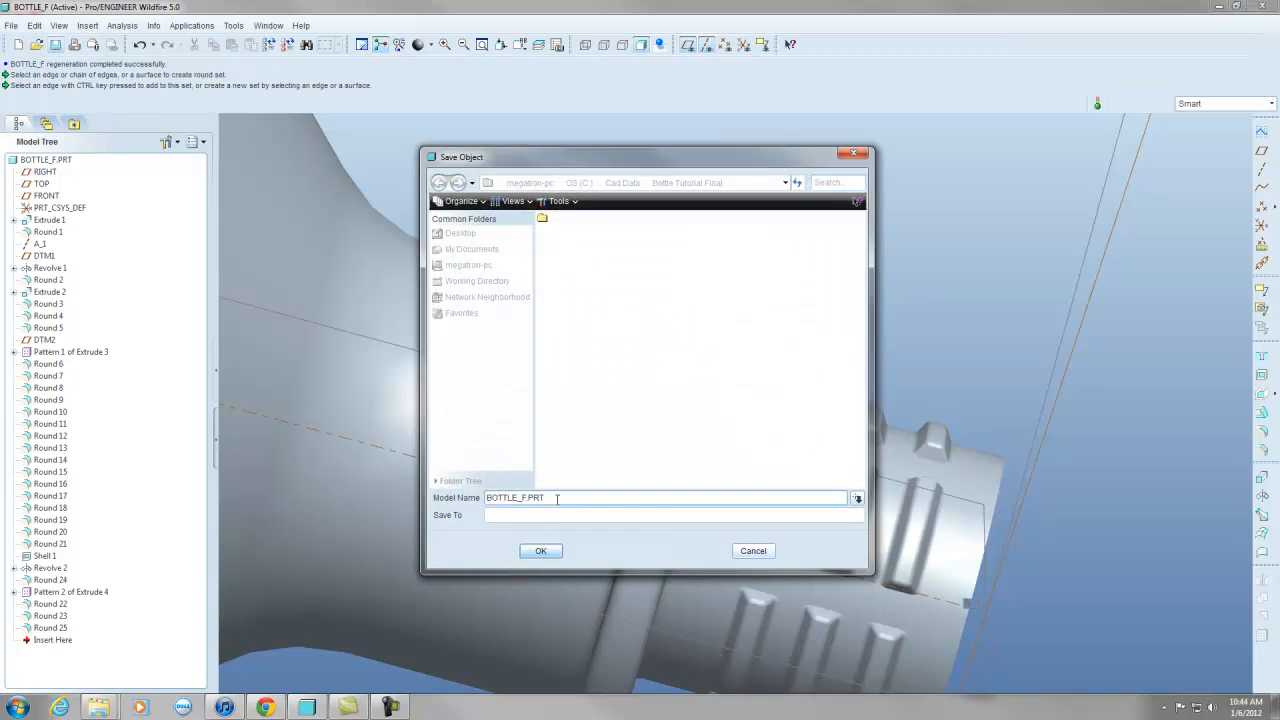
click(541, 551)
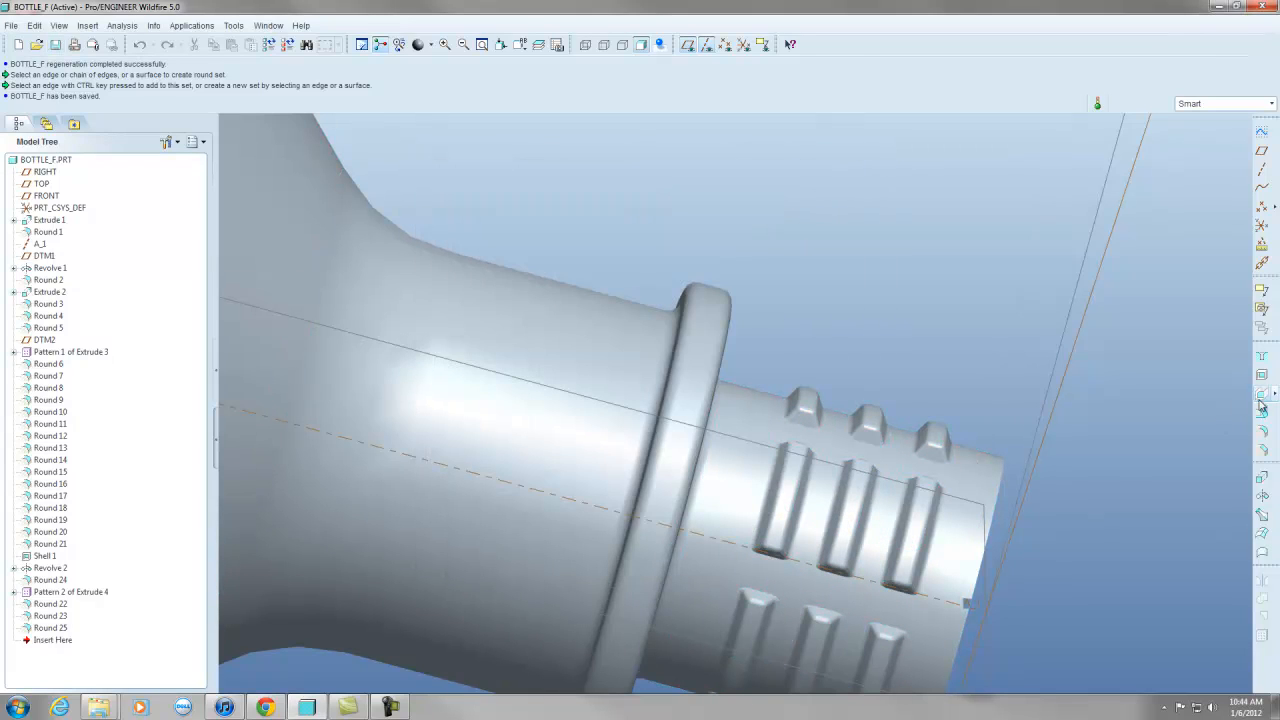
Start a new 0.50 round on the base edges where a row's segment ends meet the neck surface.
click(1262, 430)
scroll(759, 408, down, 5)
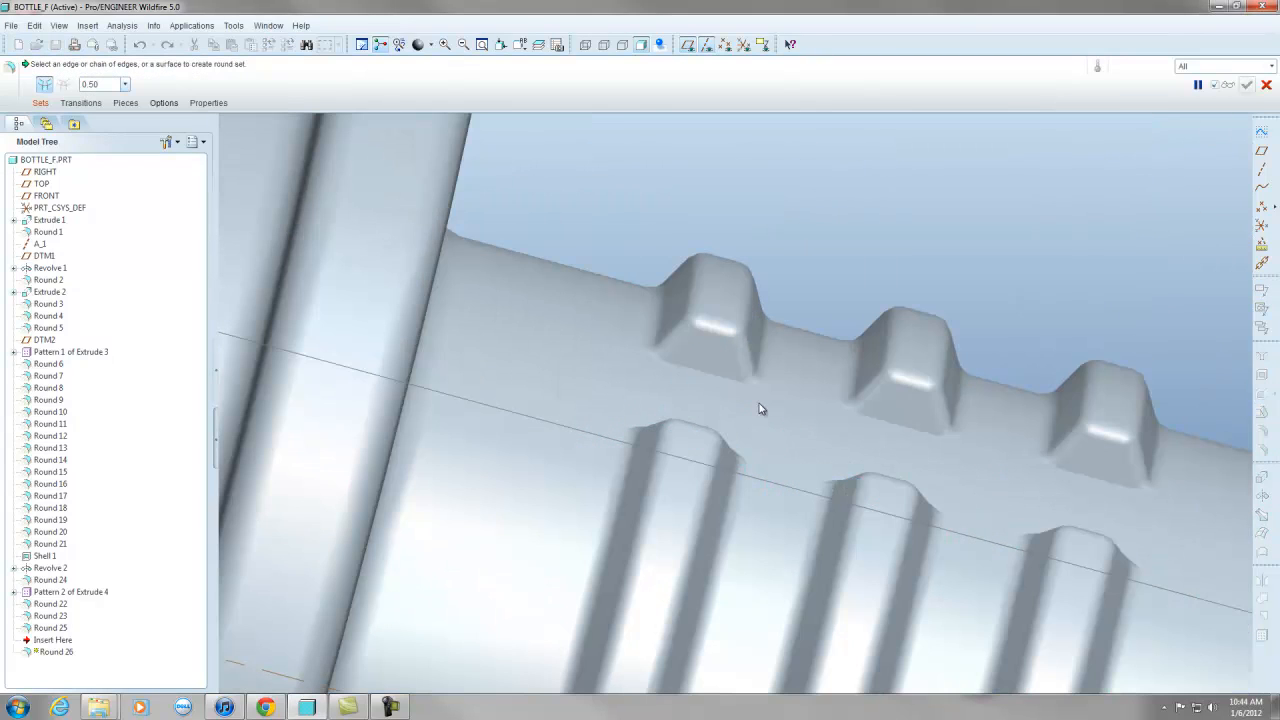
click(715, 375)
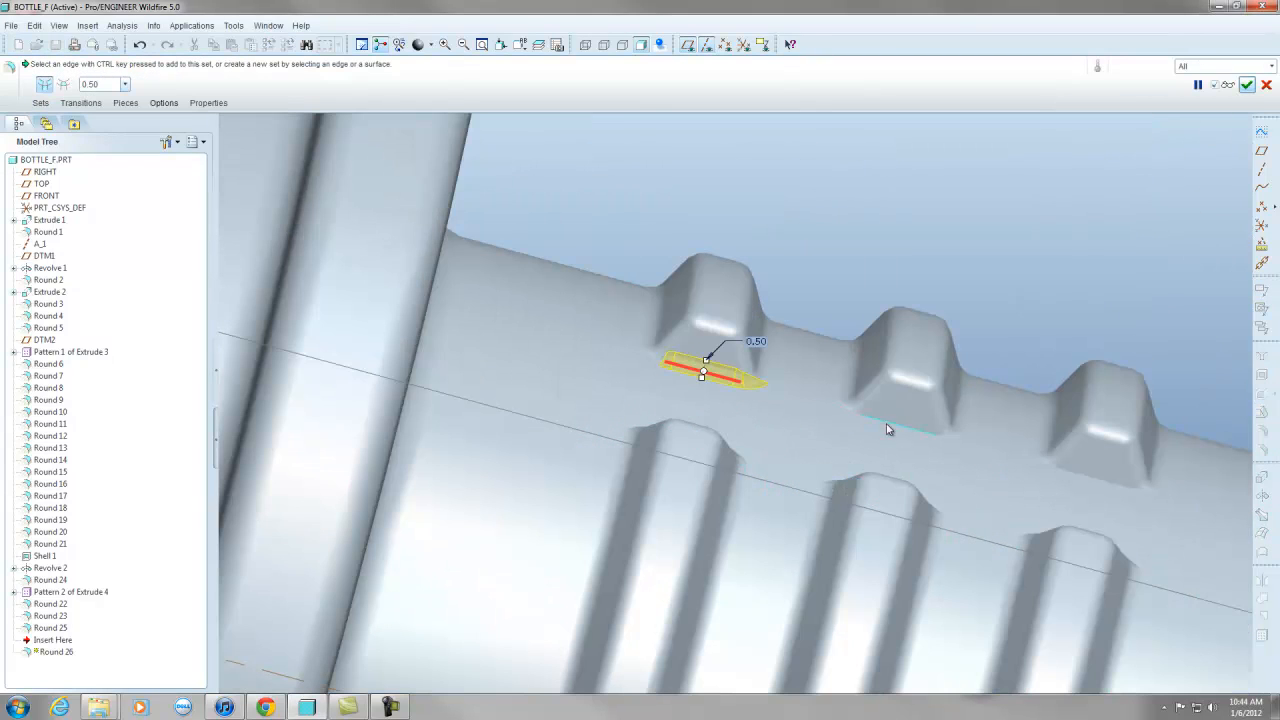
ctrl+click(940, 440)
ctrl+click(1098, 485)
Add the base edges of the facing segment ends along the next gap around the neck to the new round.
middle_drag(1098, 485, 704, 390)
ctrl+click(704, 378)
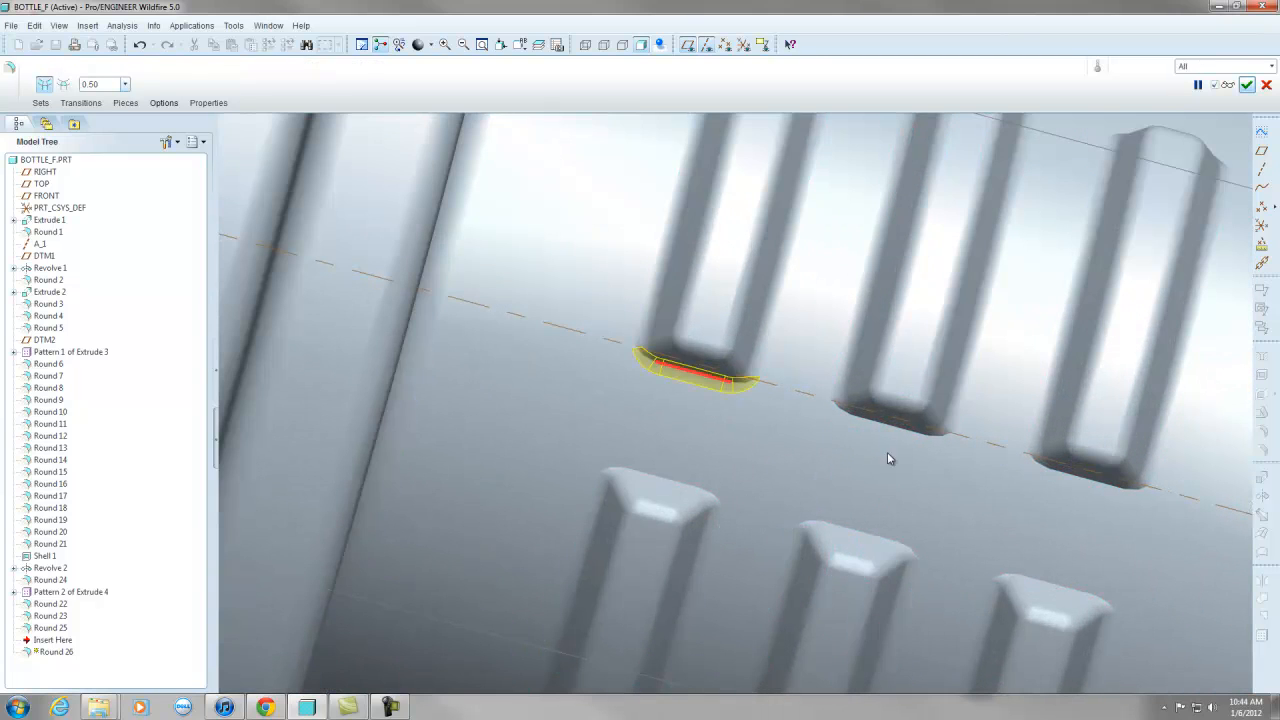
ctrl+click(905, 435)
ctrl+click(1088, 478)
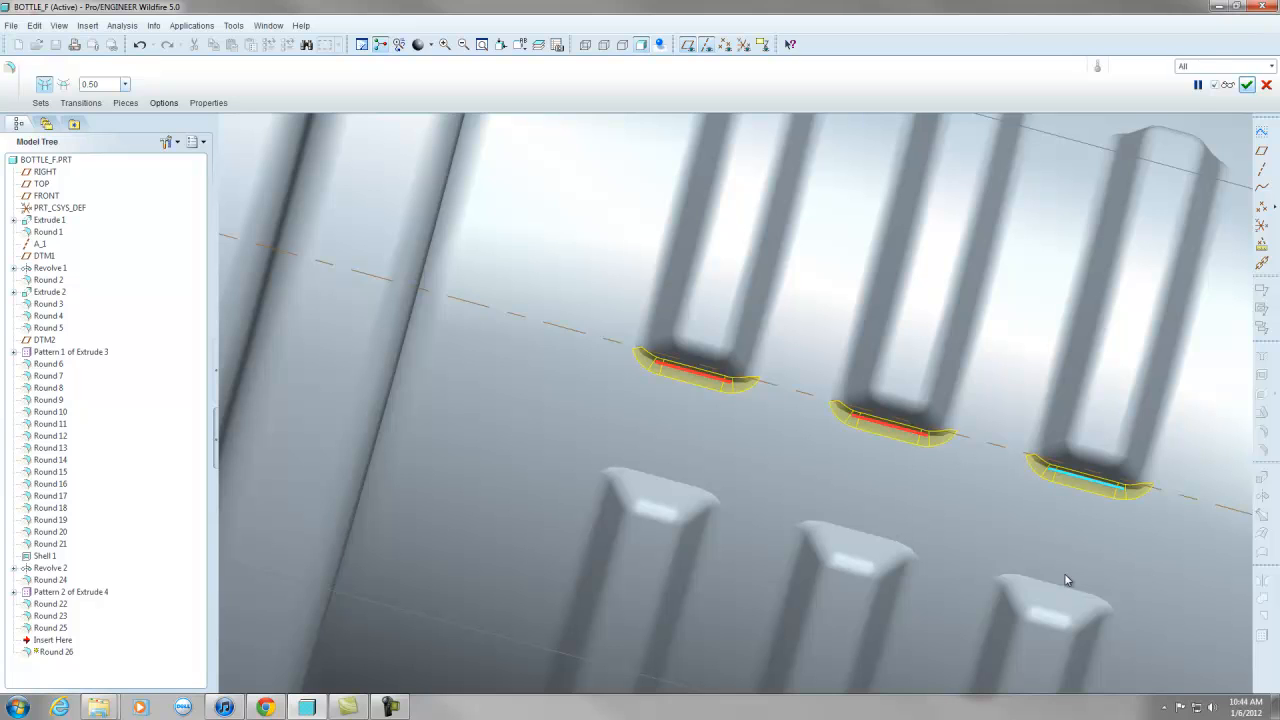
ctrl+click(1062, 585)
ctrl+click(809, 534)
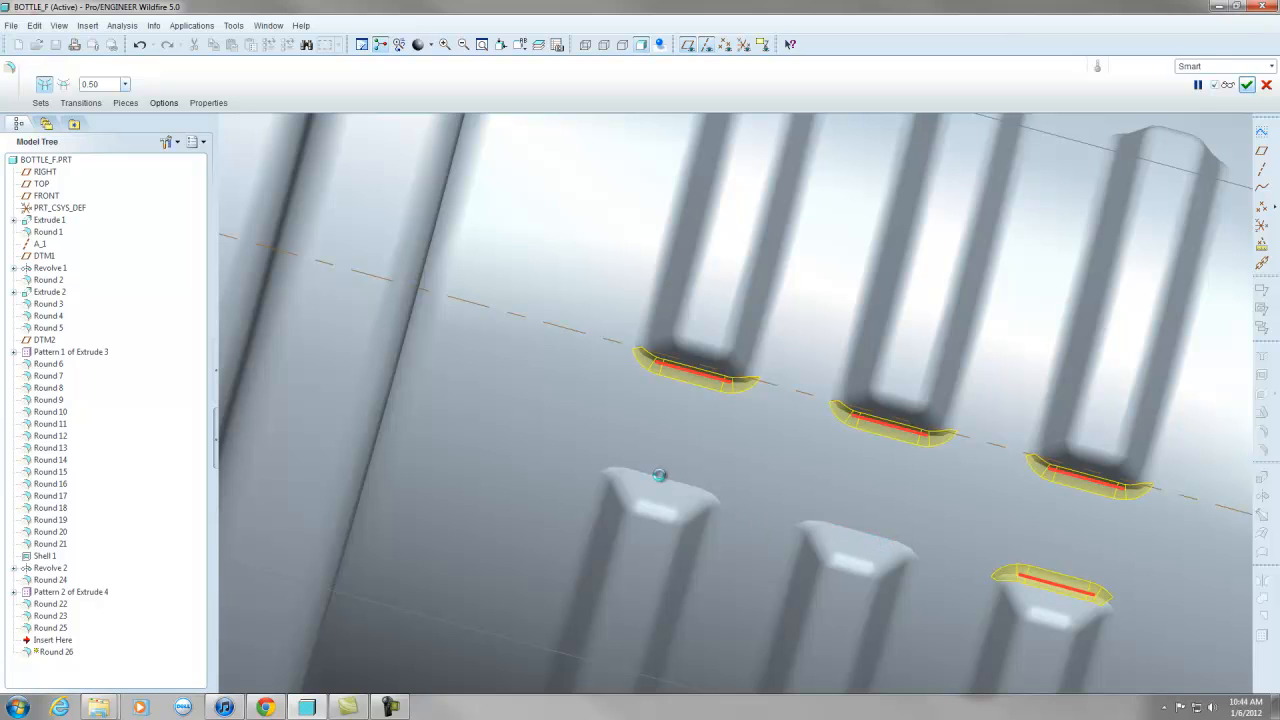
Rotate to the following gap and add the segment end base edges on both of its sides to the round.
scroll(800, 380, up, 5)
middle_drag(806, 420, 823, 369)
scroll(742, 569, down, 3)
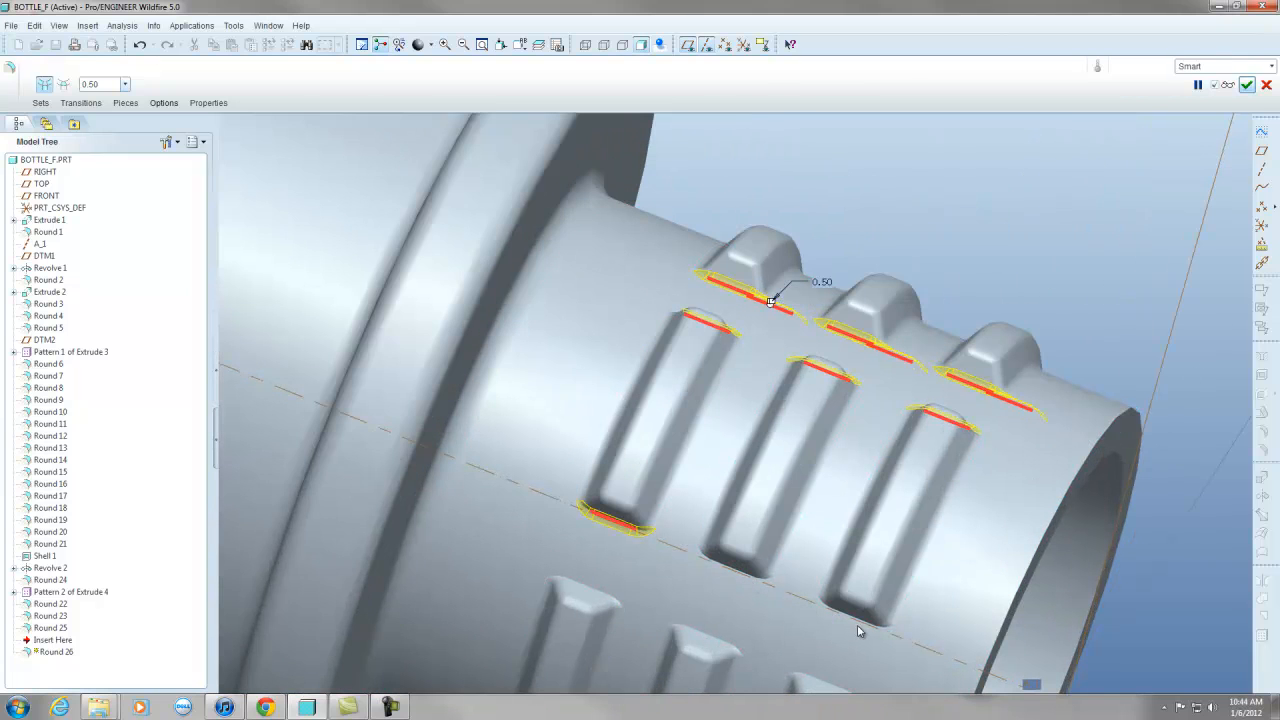
scroll(863, 463, up, 1)
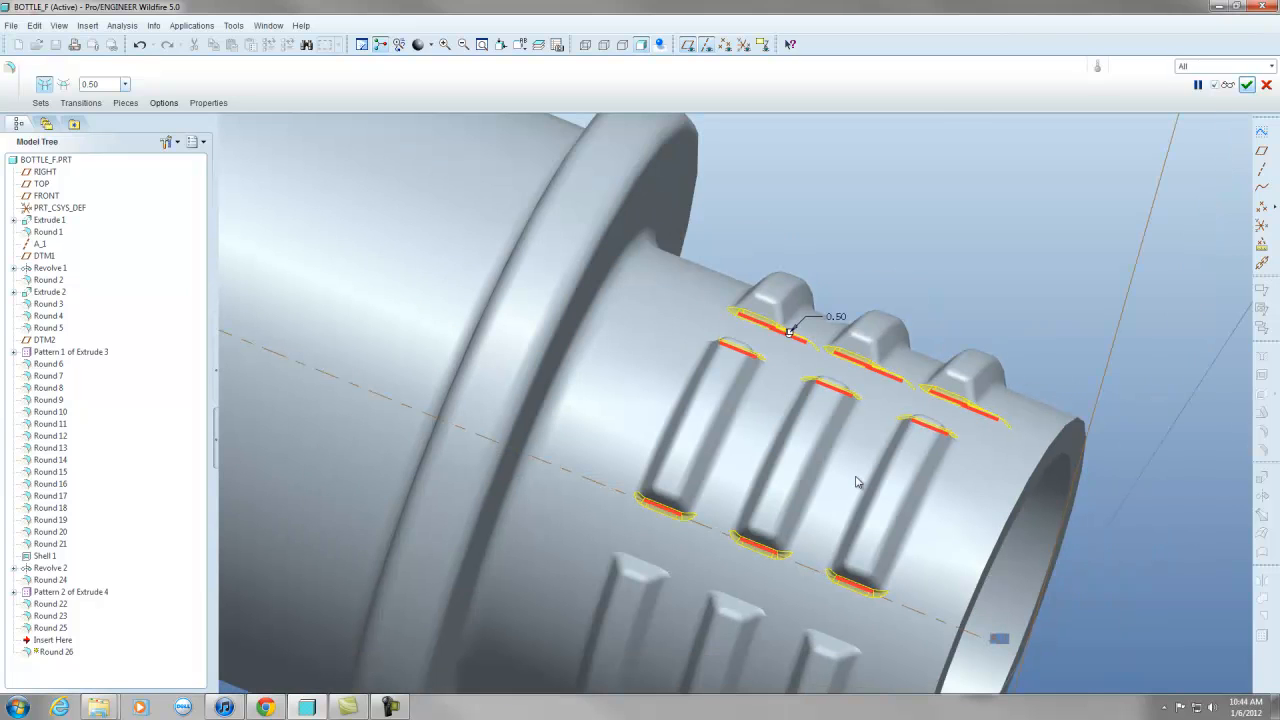
scroll(788, 690, down, 2)
ctrl+click(880, 615)
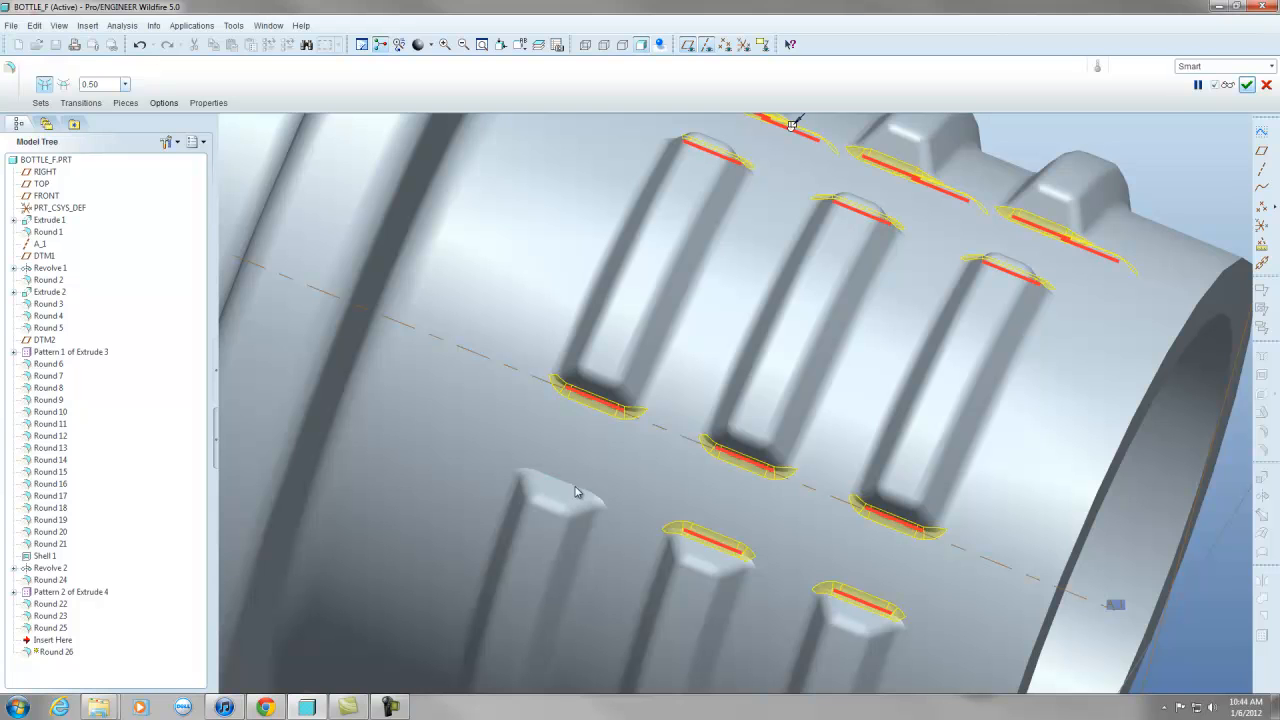
Continue the base-edge round with the segment ends along the next unrounded gap on the neck.
scroll(820, 316, up, 6)
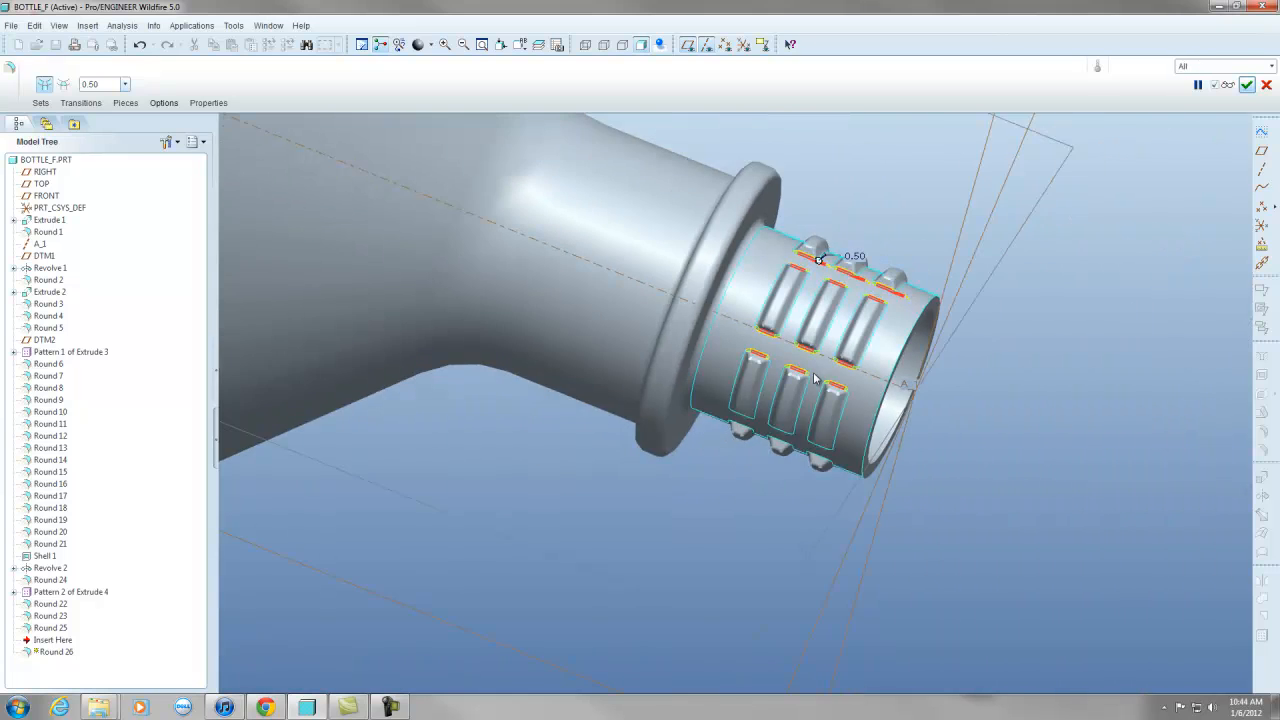
scroll(813, 382, down, 4)
scroll(793, 508, up, 1)
middle_drag(793, 508, 813, 416)
scroll(813, 416, down, 5)
scroll(820, 371, up, 8)
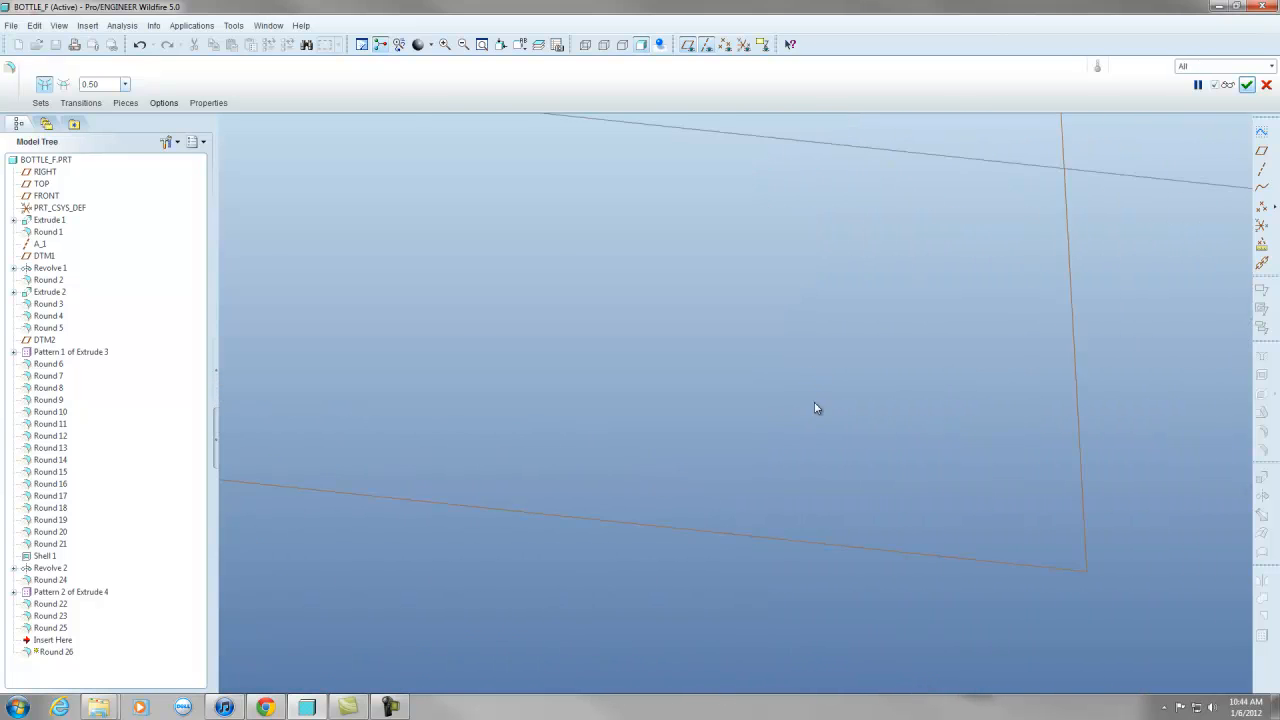
scroll(825, 187, down, 3)
scroll(761, 297, down, 5)
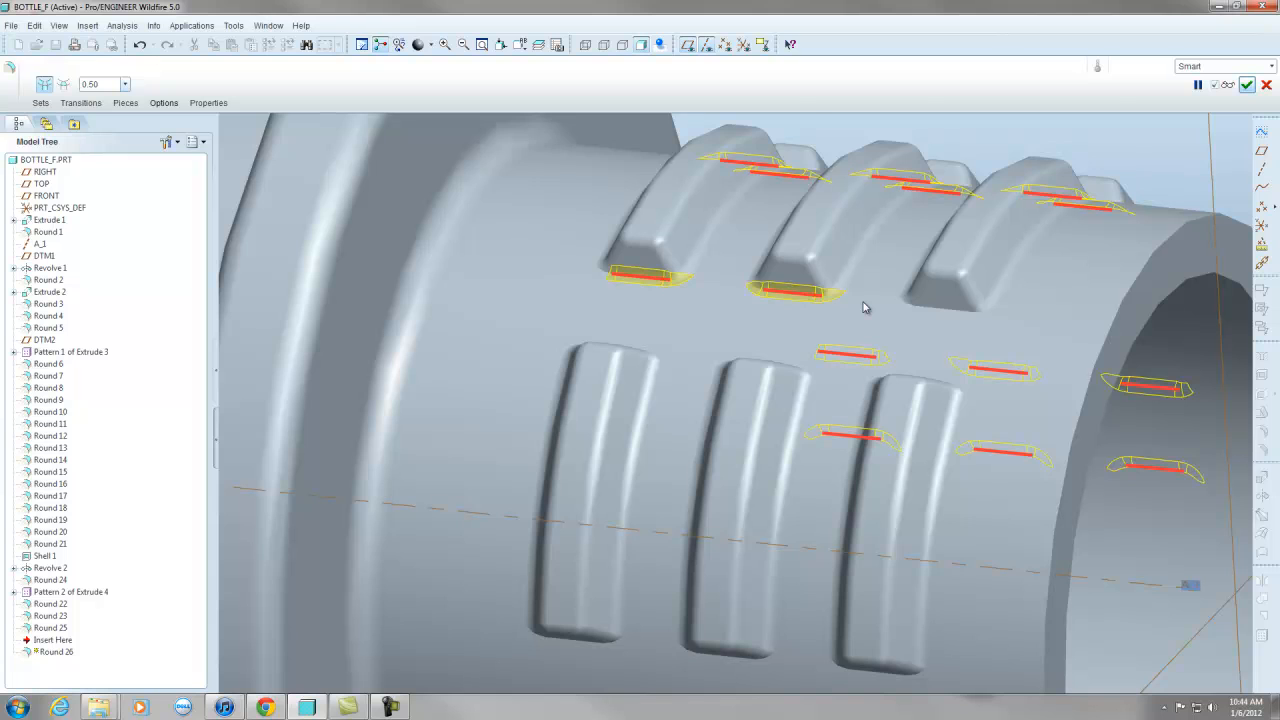
Extend the base-edge round to the facing ends of the next two adjacent thread rows.
scroll(865, 307, up, 4)
mouse_move(839, 320)
middle_down()
mouse_move(831, 353)
mouse_move(838, 299)
middle_up()
scroll(838, 299, up, 3)
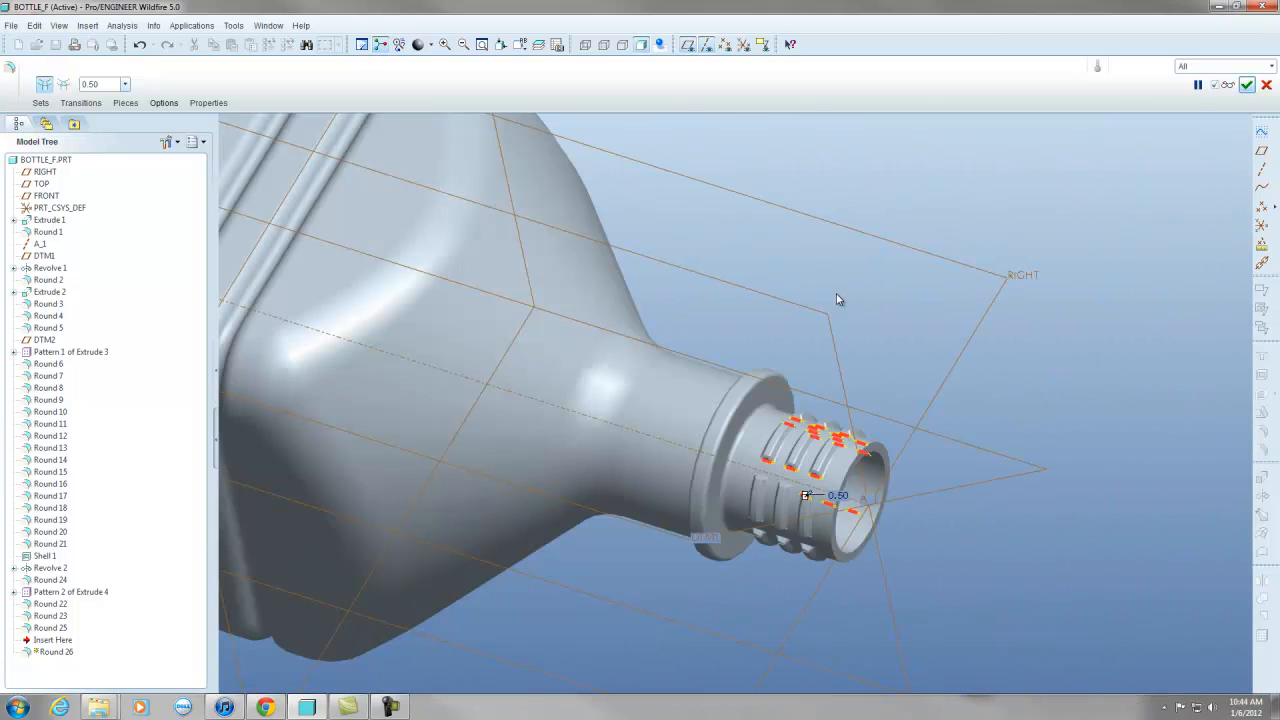
scroll(743, 552, down, 8)
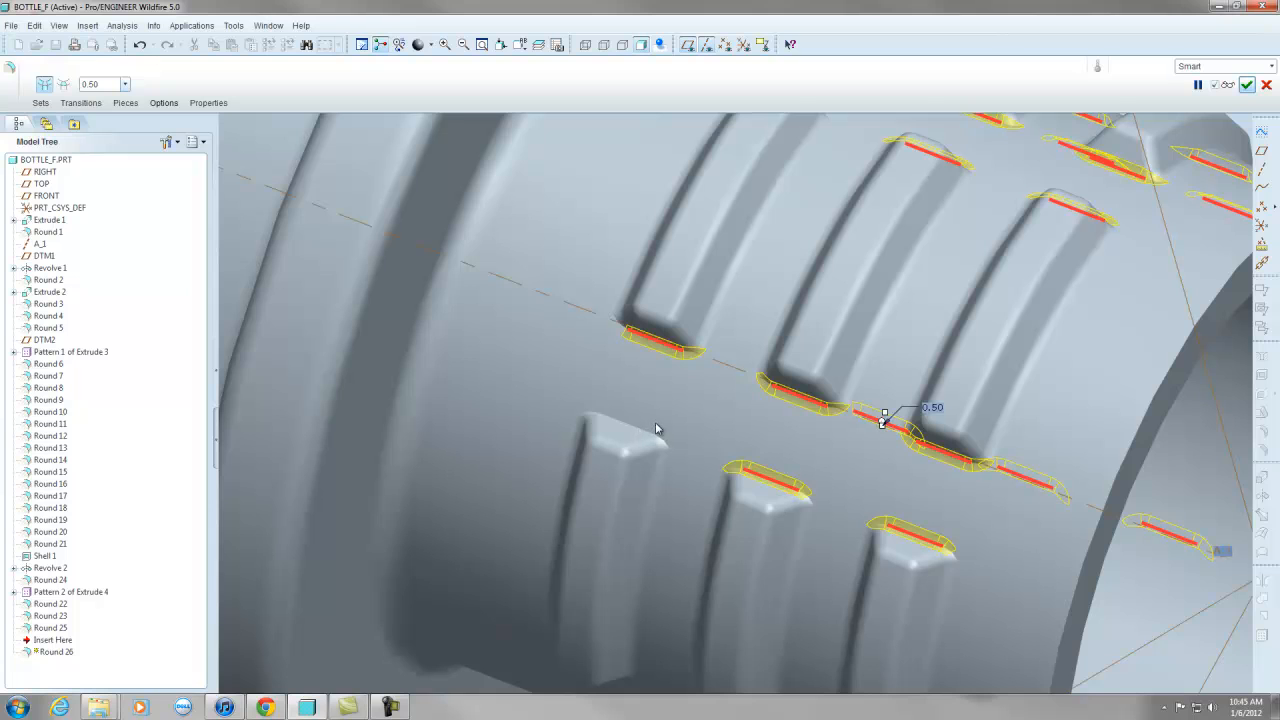
Include the three upper and three lower segment end base edges of a further gap in the round.
scroll(850, 406, up, 3)
middle_drag(830, 449, 873, 357)
scroll(904, 372, down, 4)
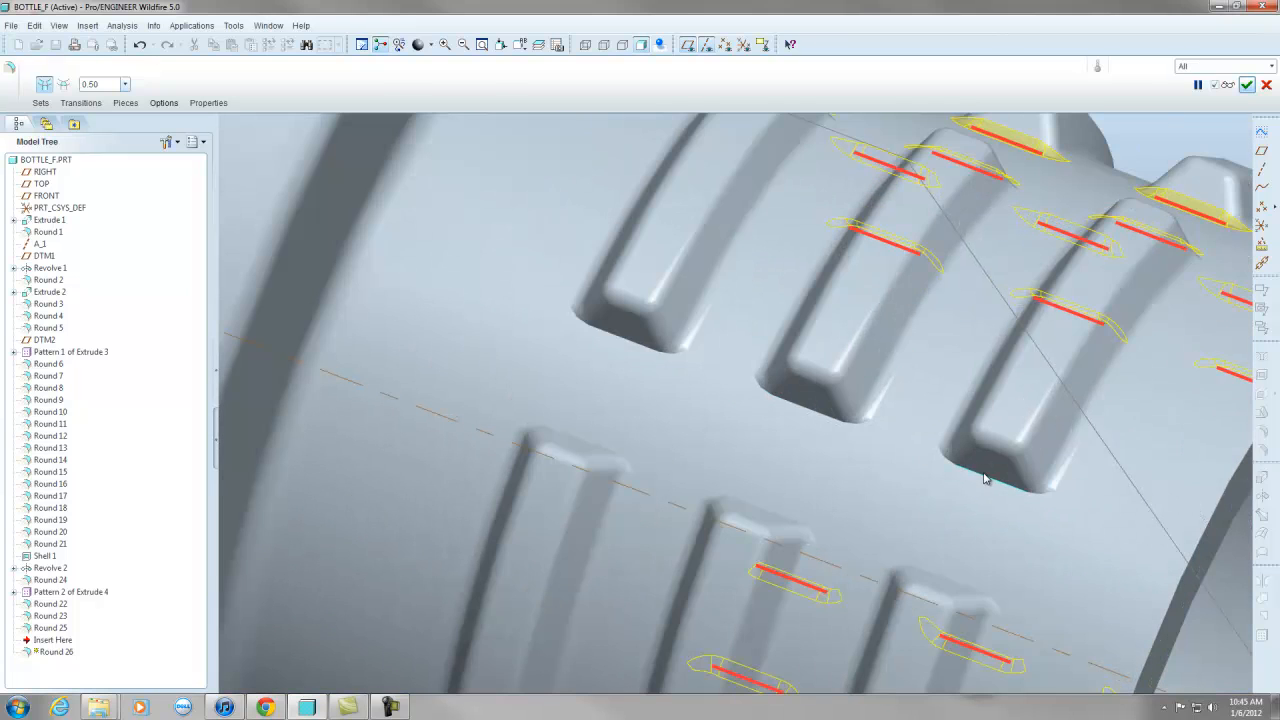
ctrl+click(984, 476)
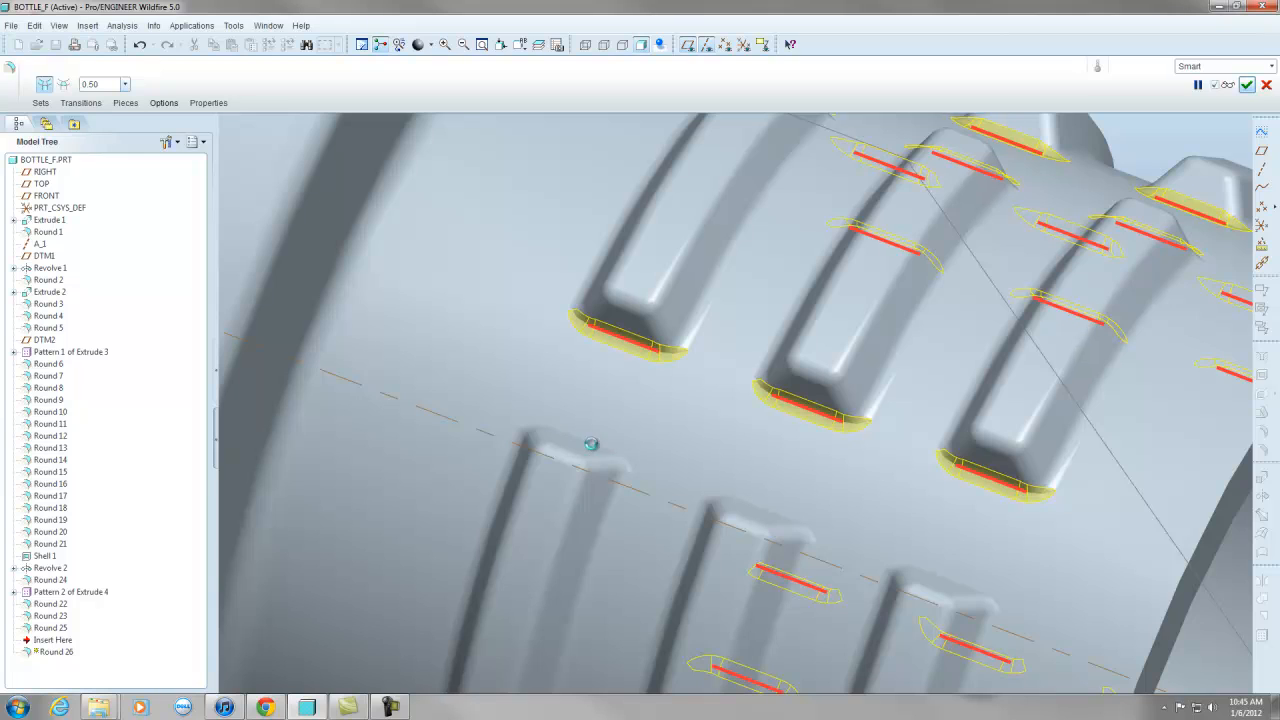
ctrl+click(591, 444)
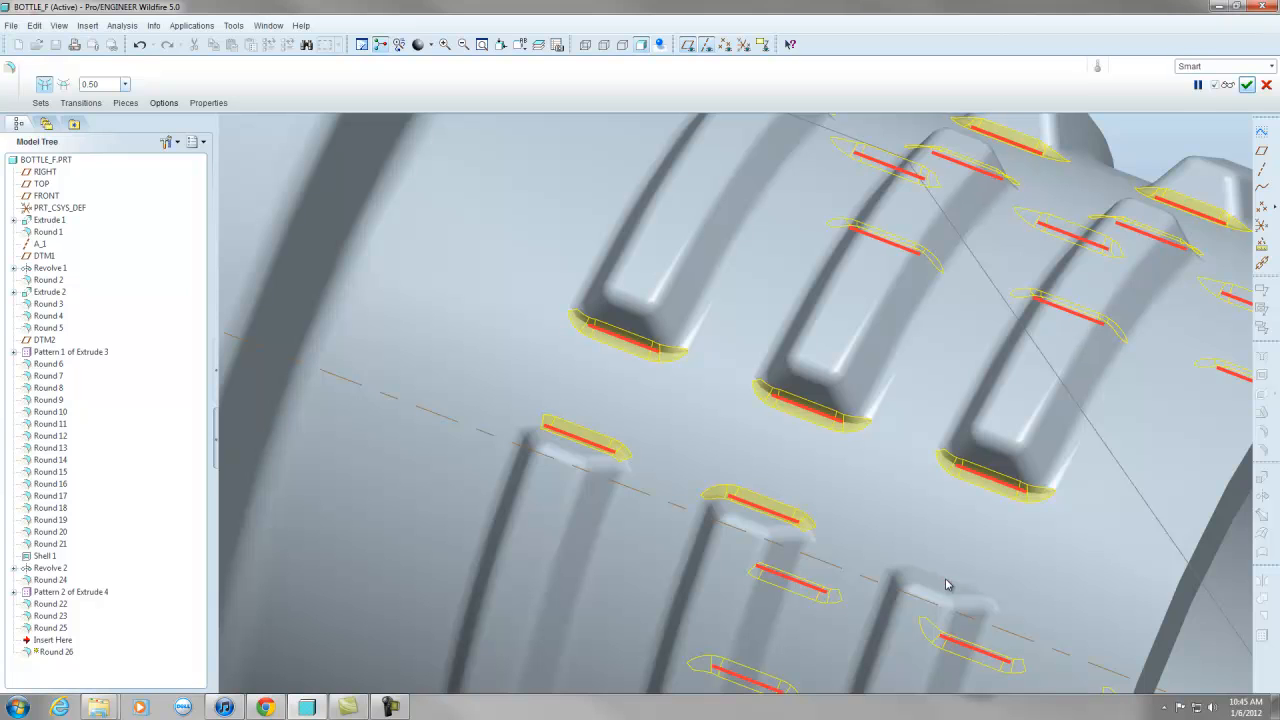
Add the six segment end base edges along the last remaining gap between thread rows to the round.
scroll(899, 468, down, 10)
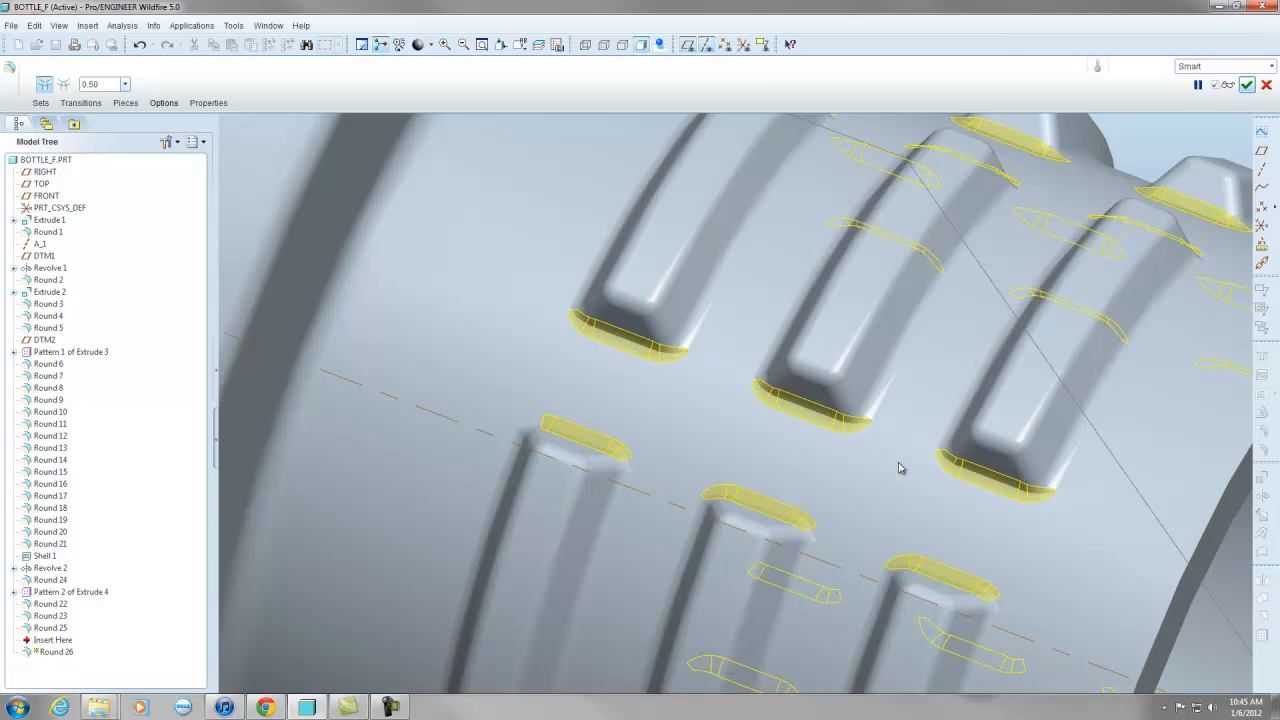
scroll(940, 410, up, 10)
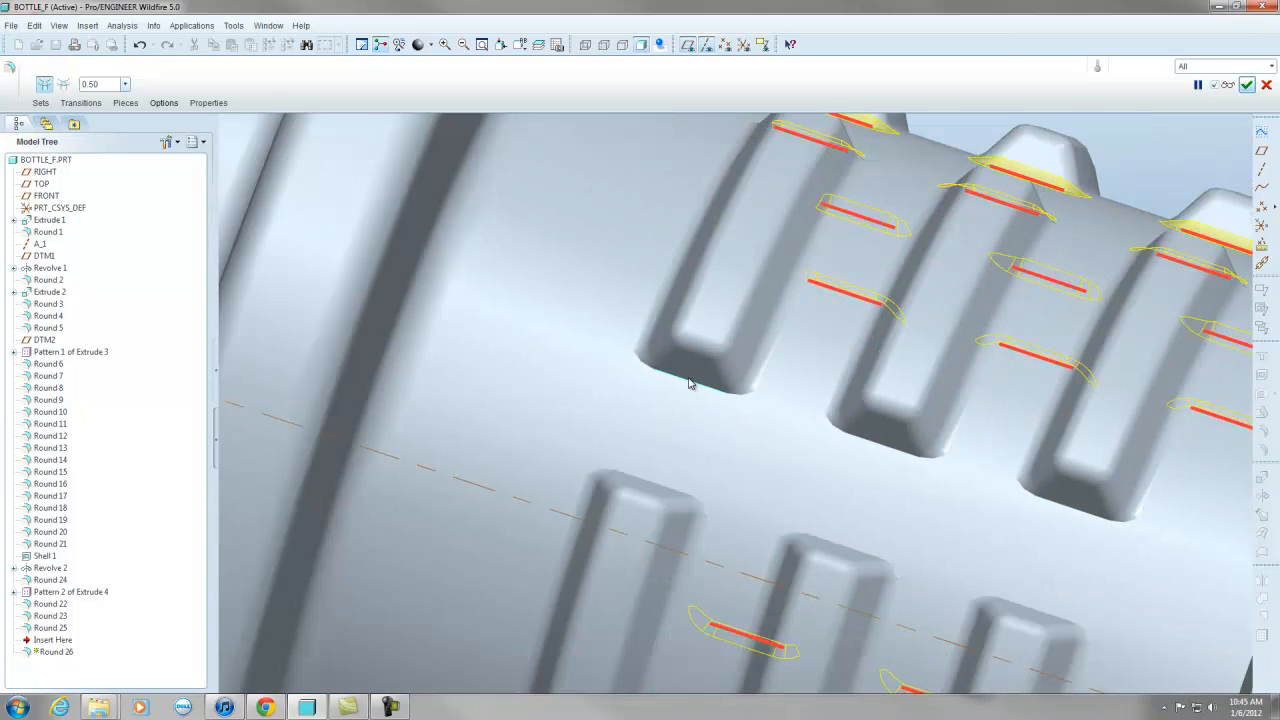
click(660, 490)
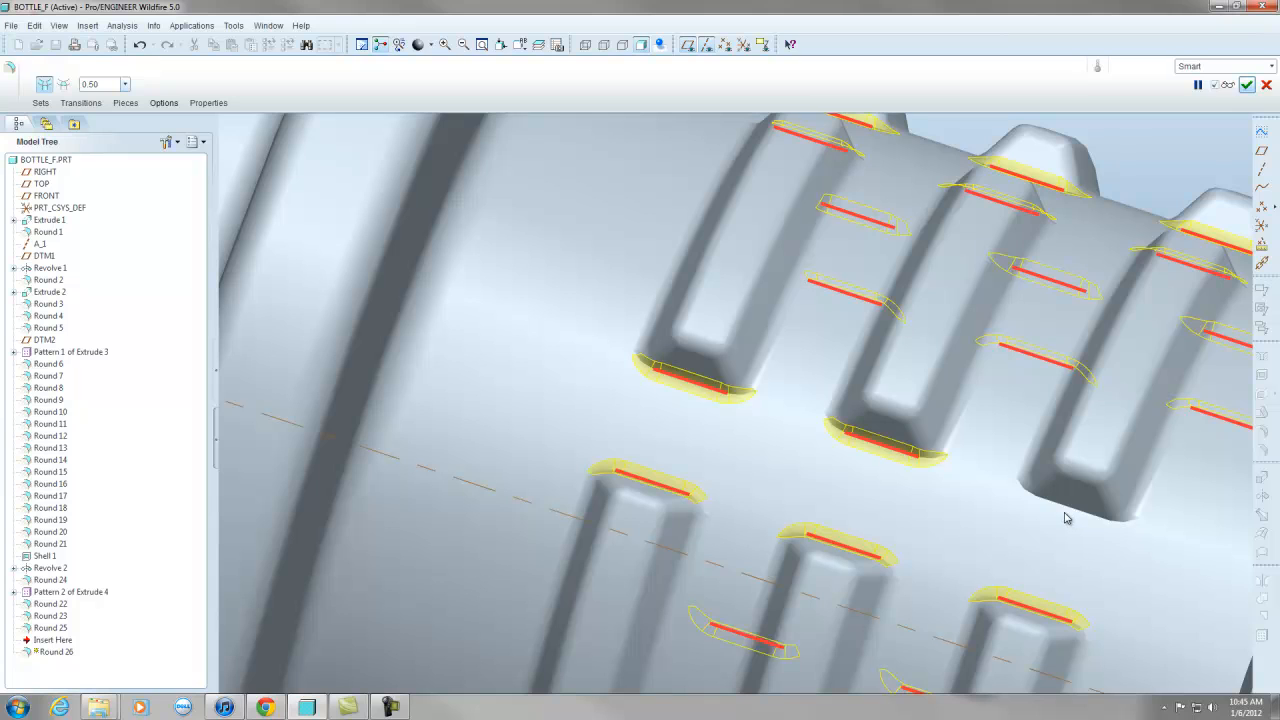
scroll(986, 491, up, 5)
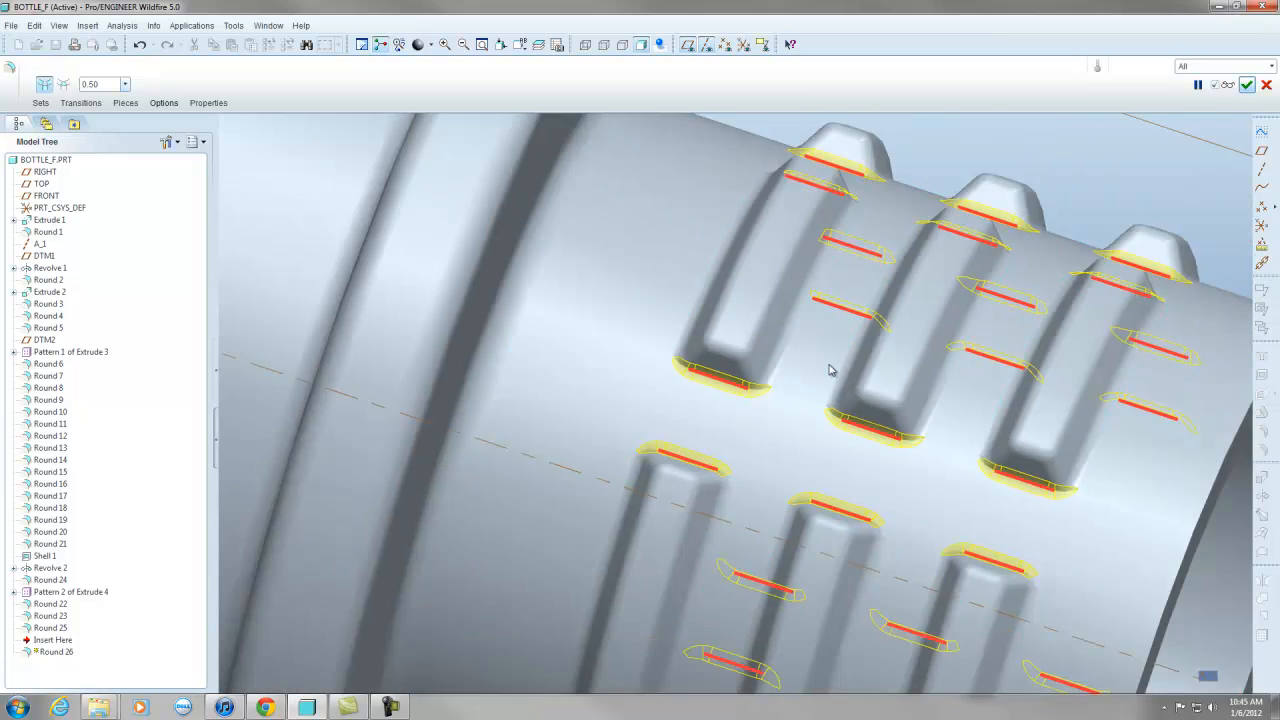
Set the base-edge round's radius to 0.25, complete the round and clear the selection.
double_click(757, 547)
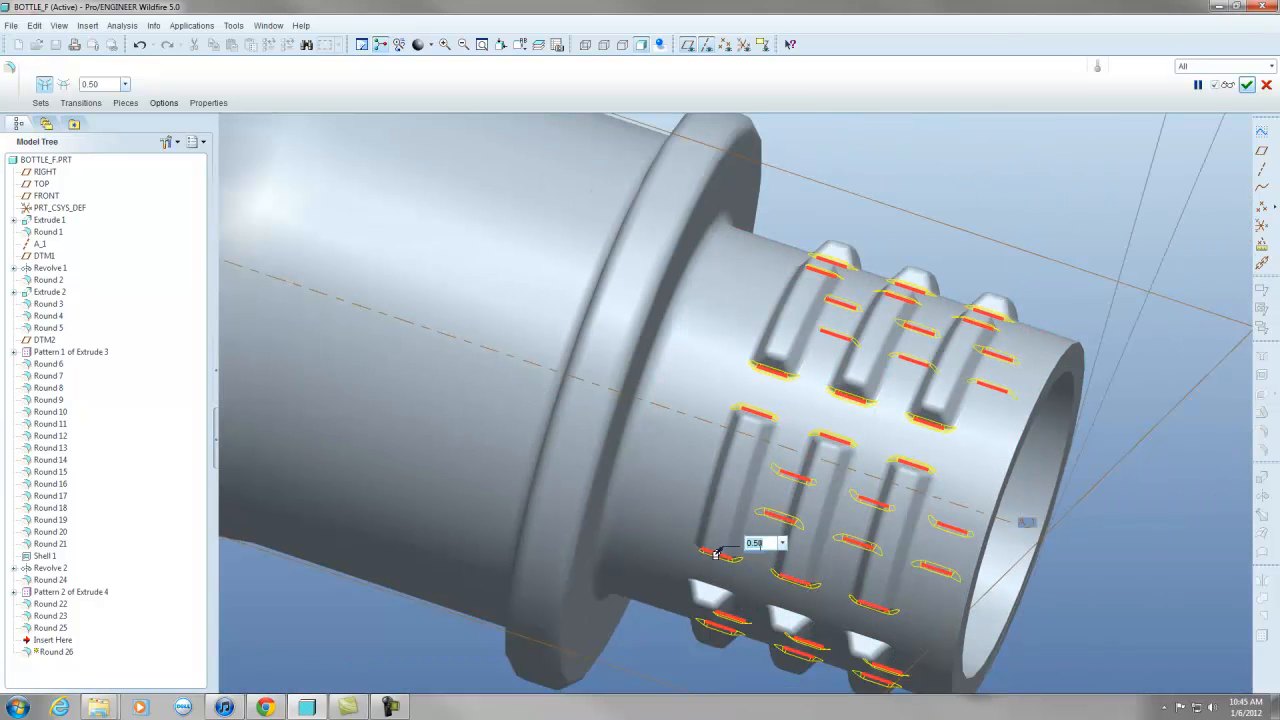
text(0.25)
key(Return)
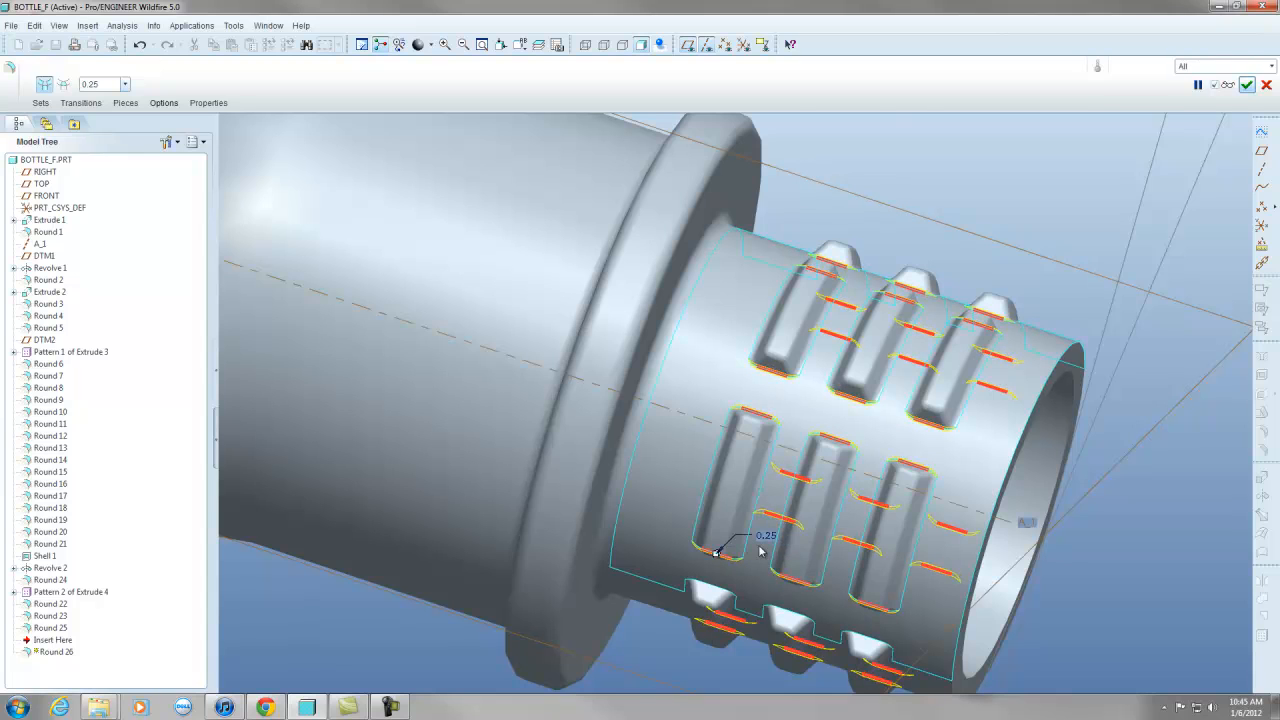
click(1246, 85)
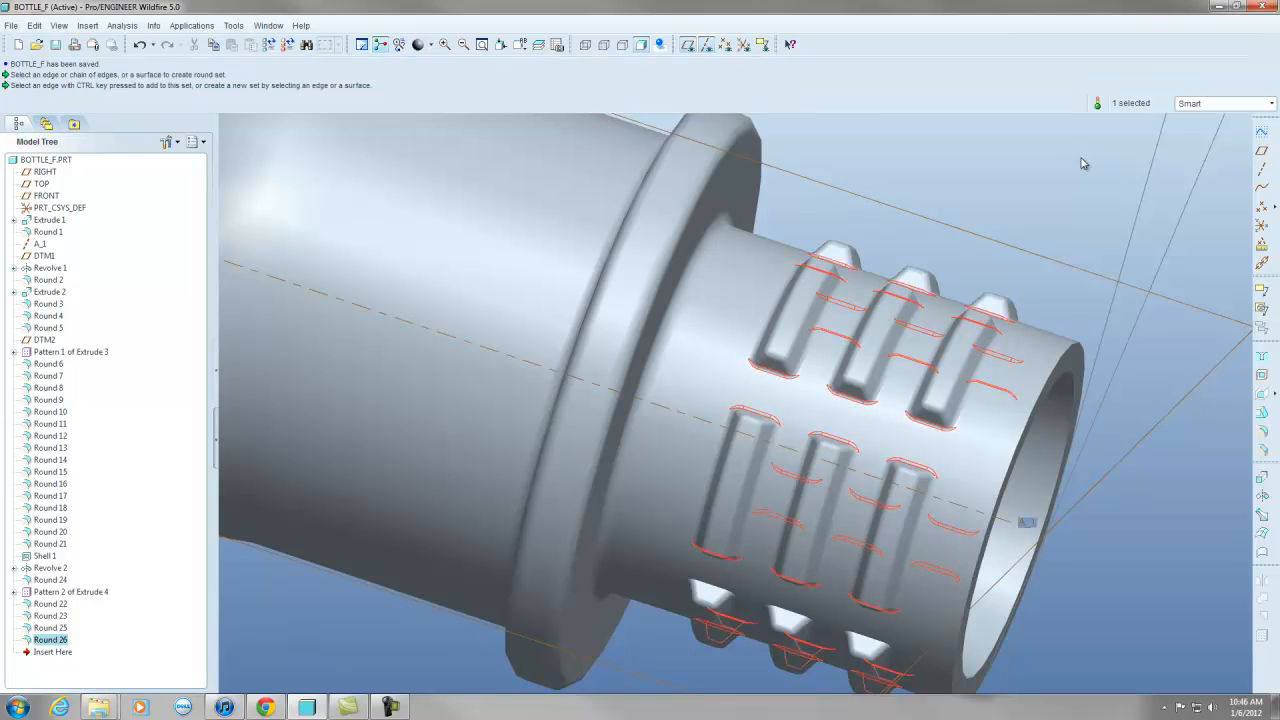
click(973, 230)
scroll(803, 230, up, 4)
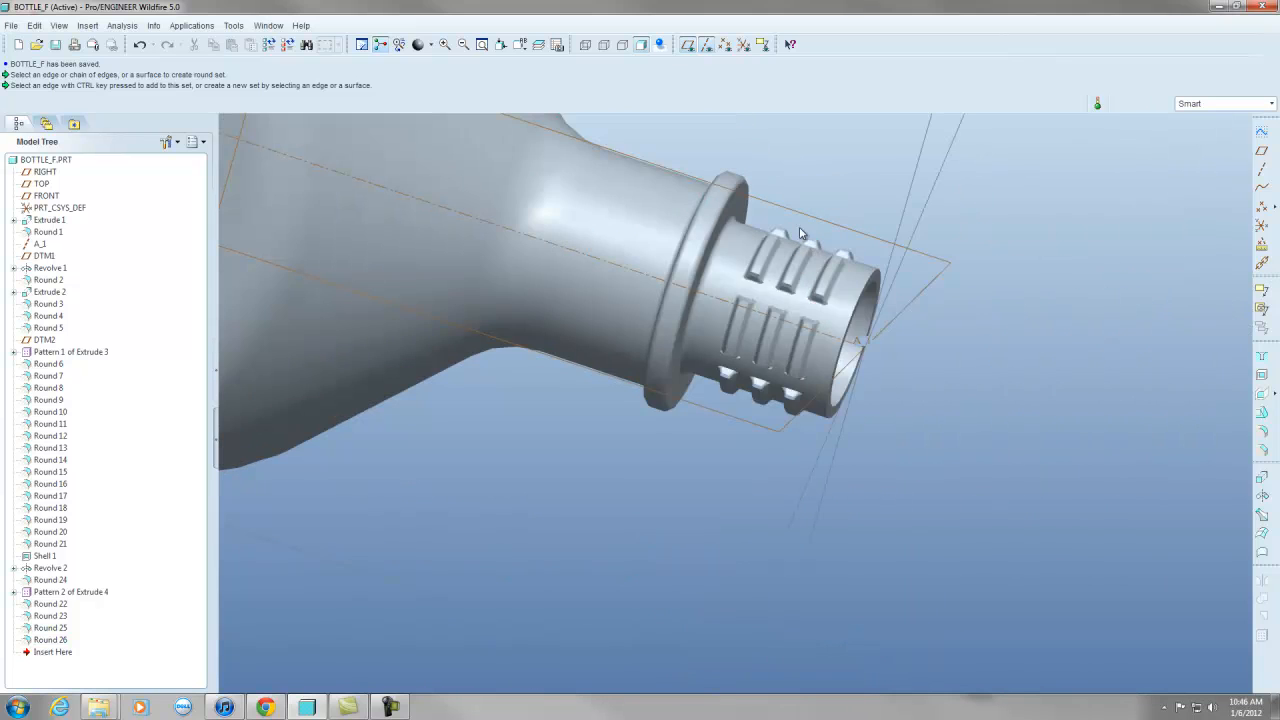
middle_drag(803, 237, 751, 251)
scroll(790, 262, down, 5)
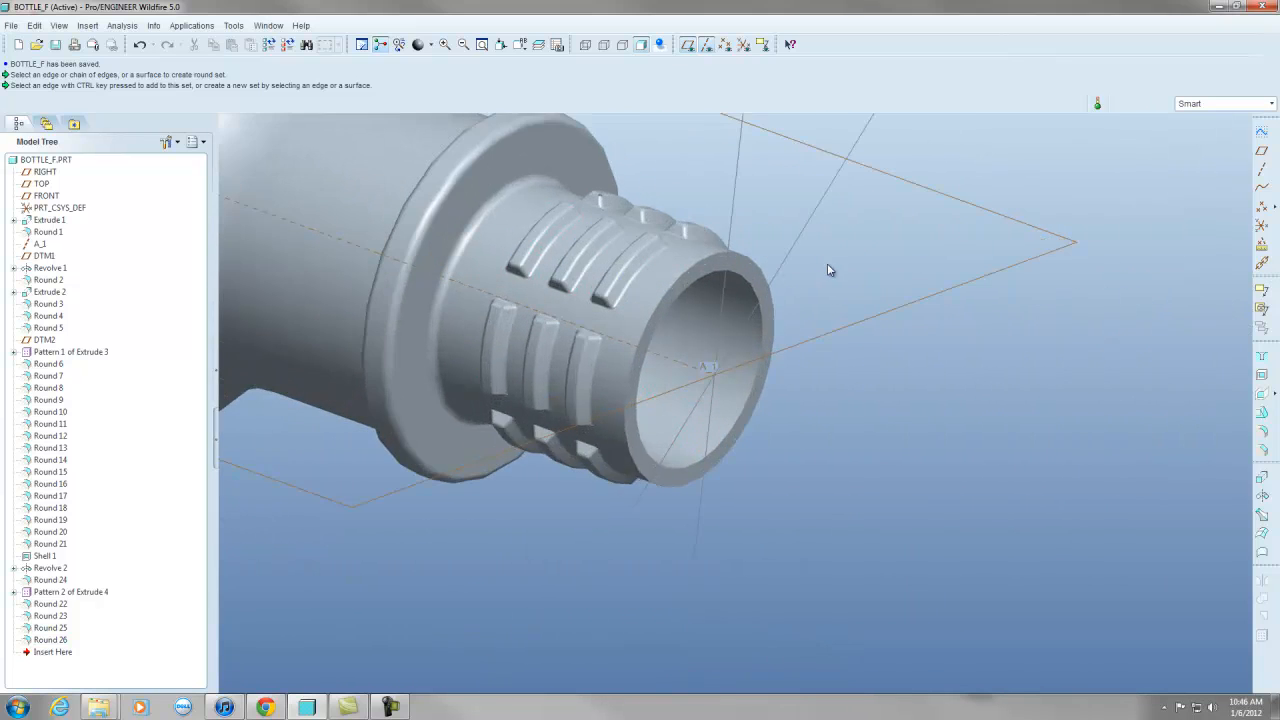
Round the outer and inner edges of the bottle's mouth rim with a radius of 0.5.
click(1262, 431)
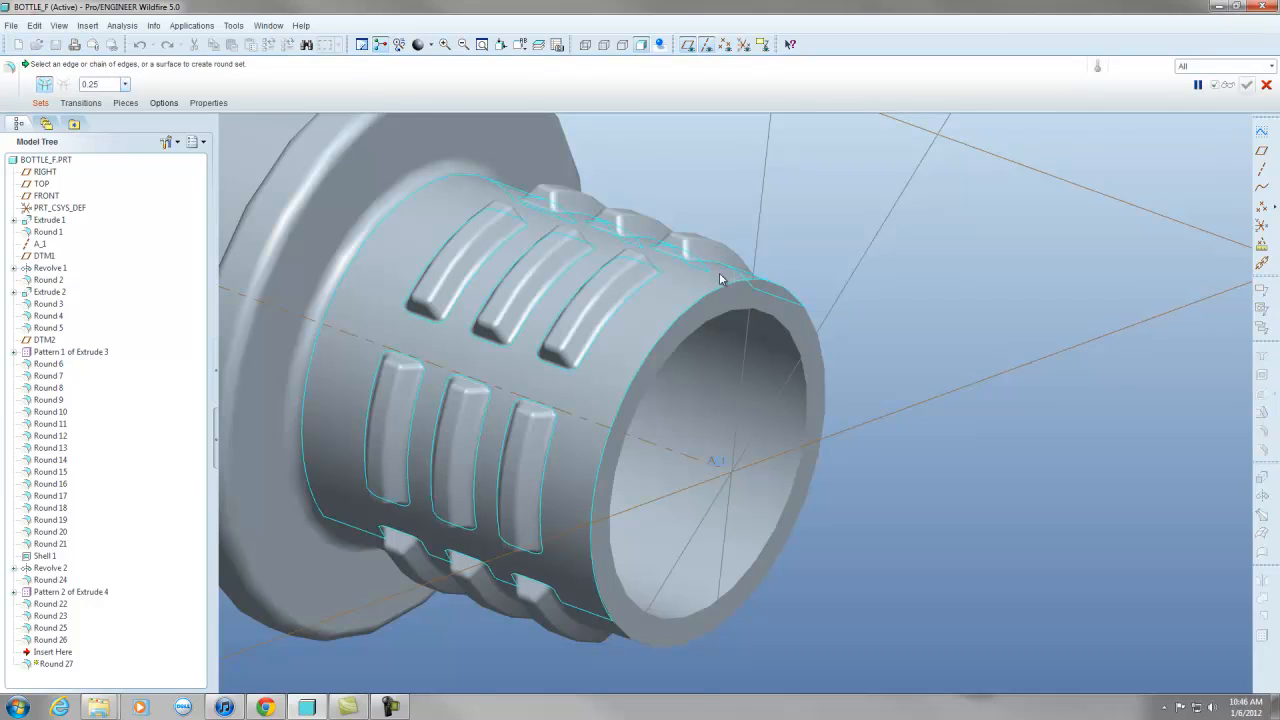
click(755, 284)
ctrl+click(759, 322)
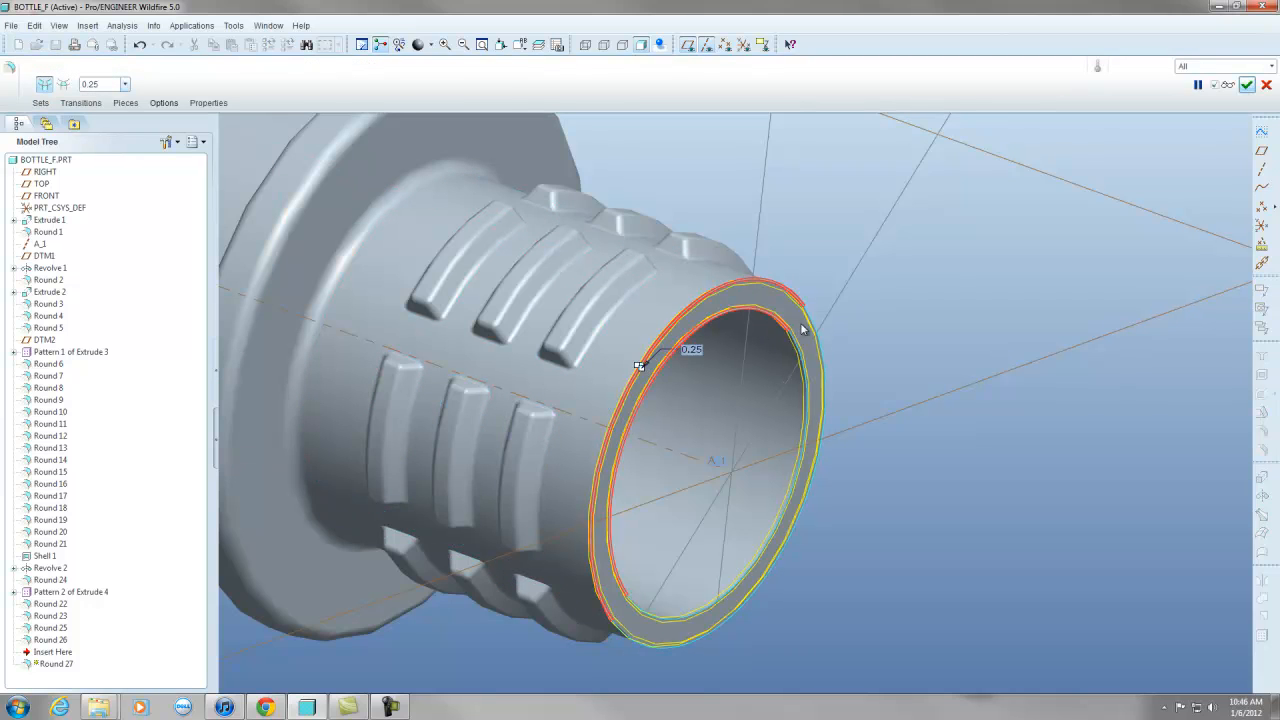
double_click(691, 346)
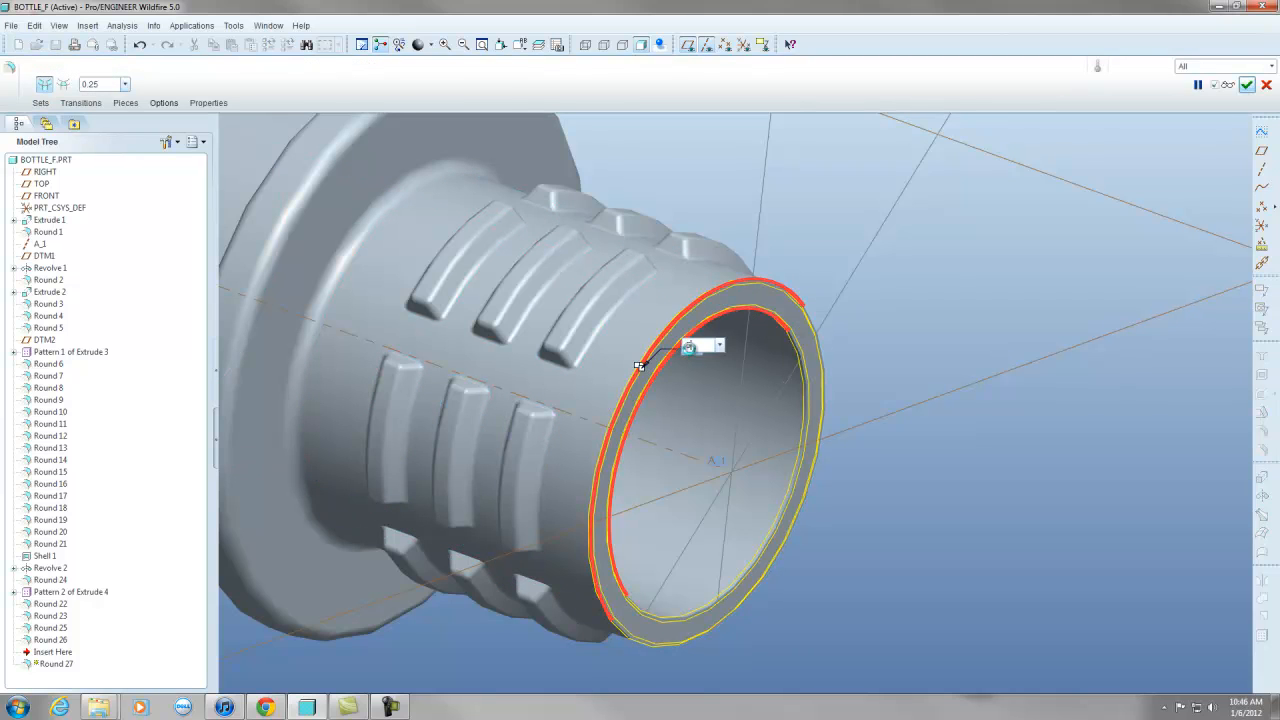
text(0.5)
key(Return)
click(1247, 84)
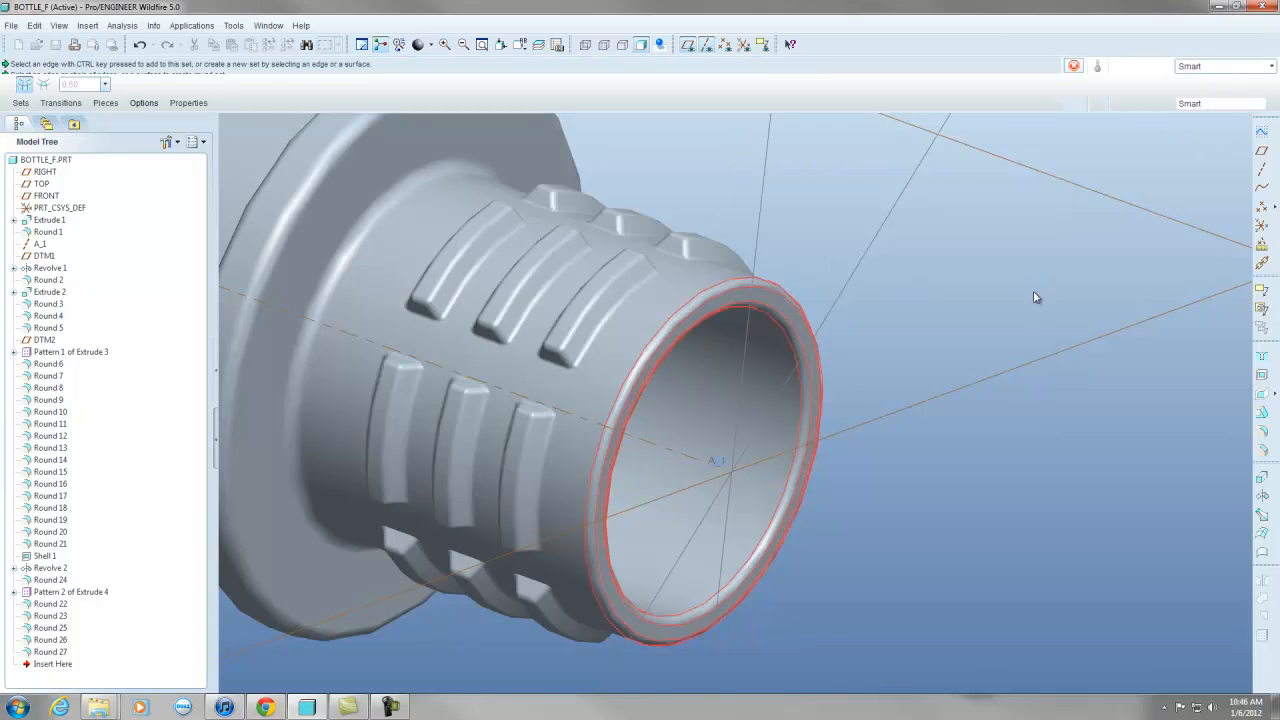
Hide the datum planes and the axes to show the whole bottle without reference geometry.
scroll(1010, 340, down, 5)
scroll(960, 376, up, 8)
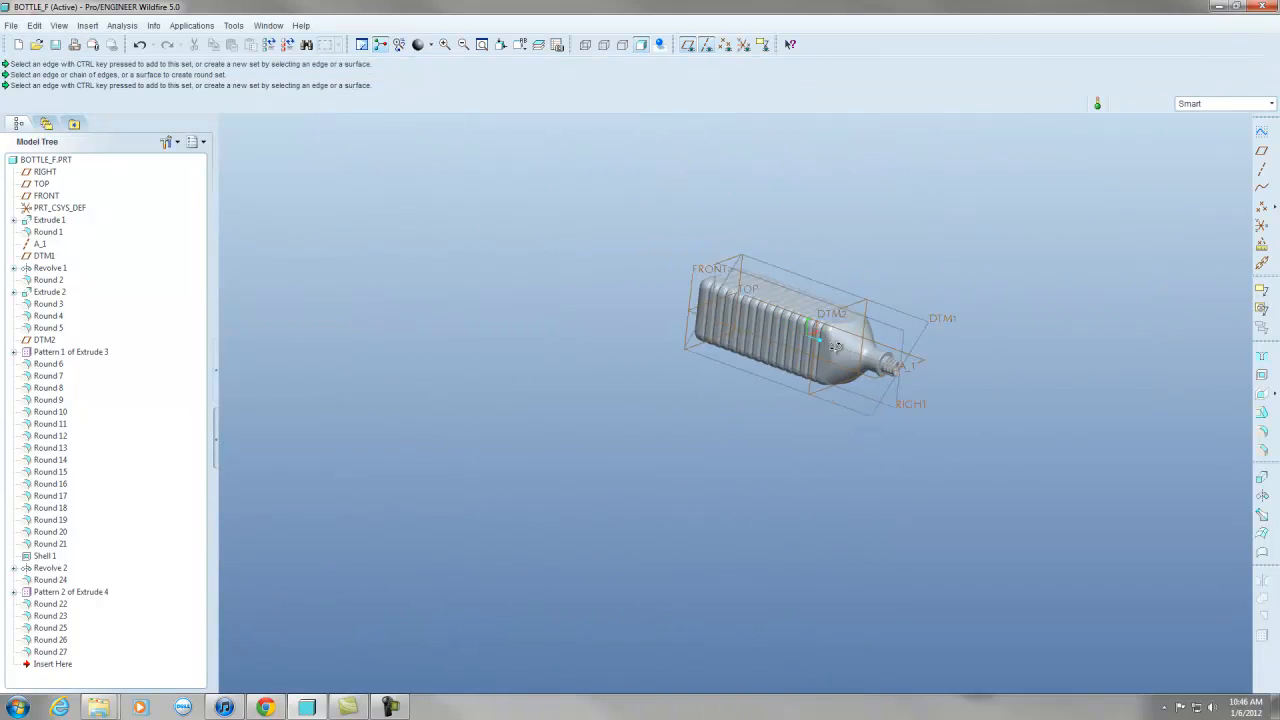
middle_drag(858, 346, 724, 186)
click(687, 44)
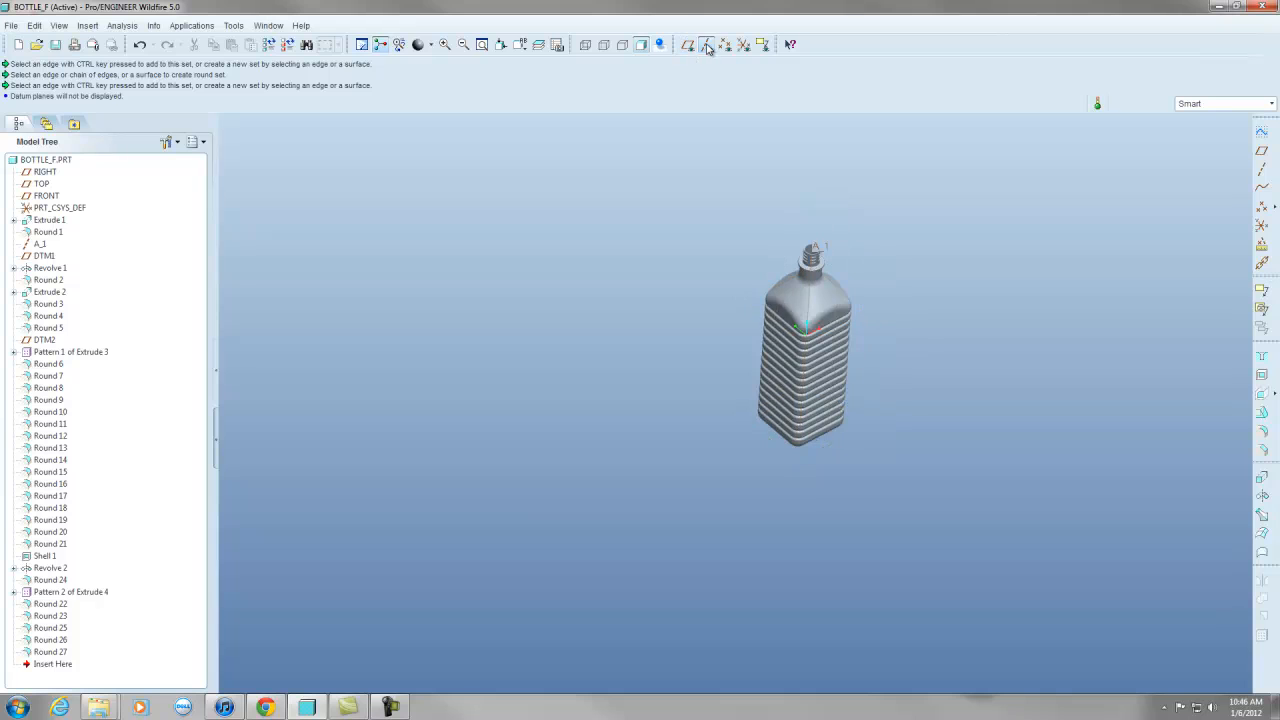
click(706, 44)
scroll(829, 322, down, 5)
middle_drag(829, 317, 803, 248)
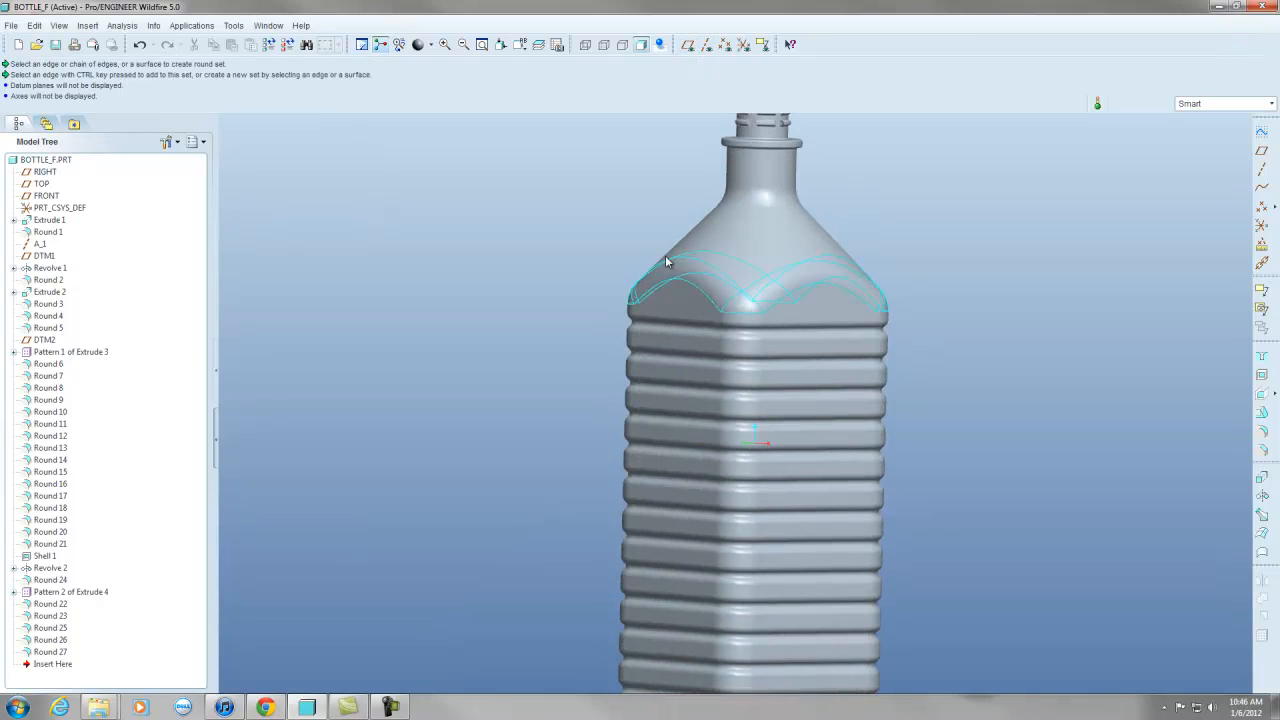
scroll(668, 264, up, 5)
mouse_move(668, 264)
middle_down()
mouse_move(694, 278)
mouse_move(680, 300)
mouse_move(720, 298)
middle_up()
scroll(736, 292, down, 4)
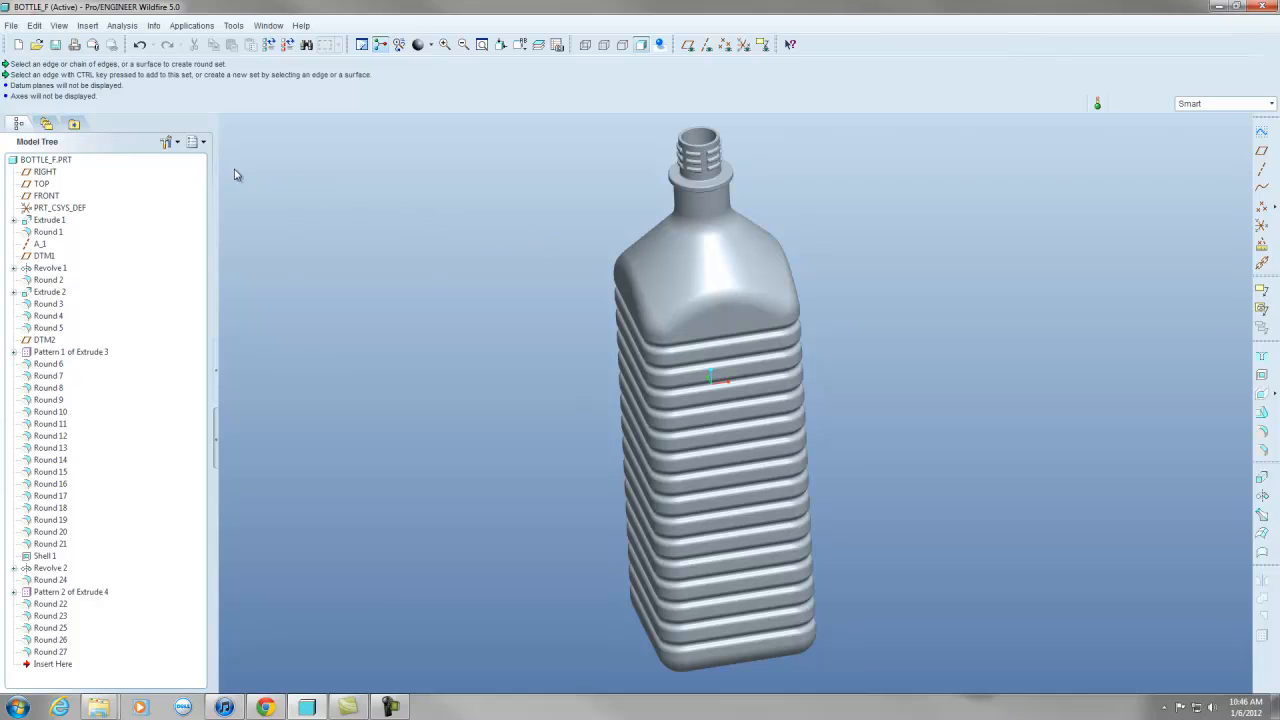
Save the bottle part BOTTLE_F.PRT in its current folder.
click(10, 25)
click(36, 120)
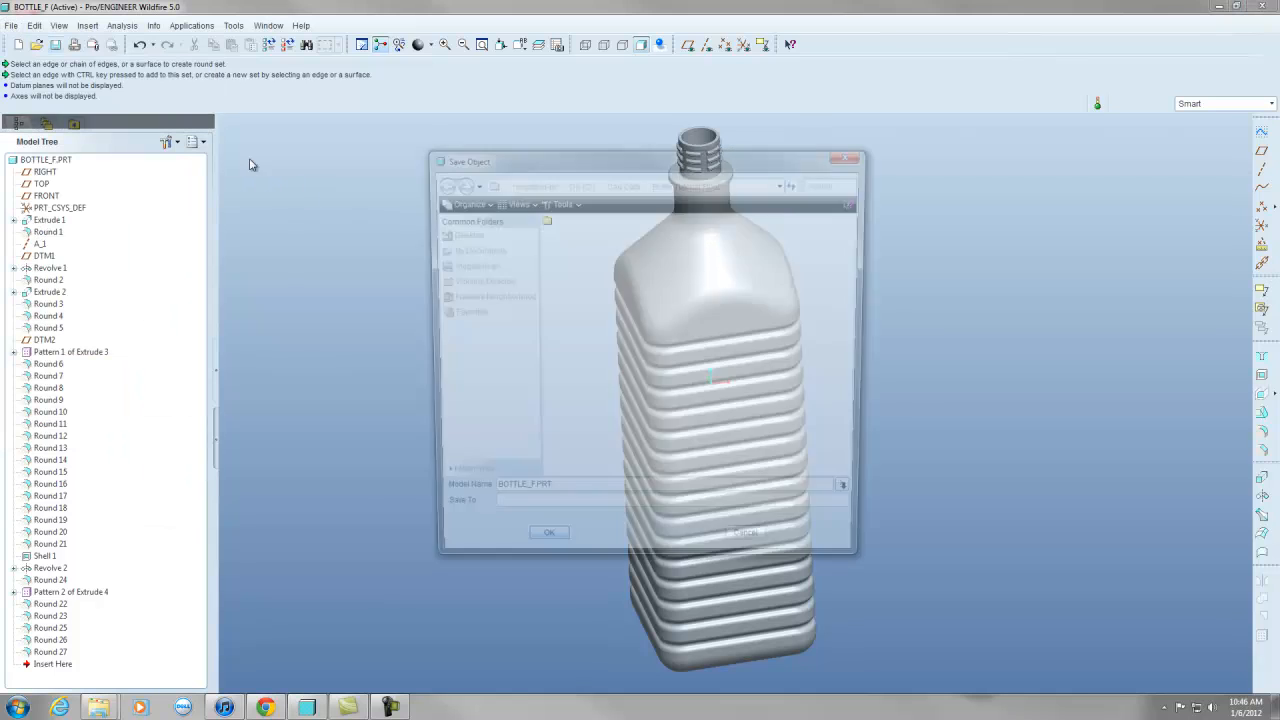
click(540, 551)
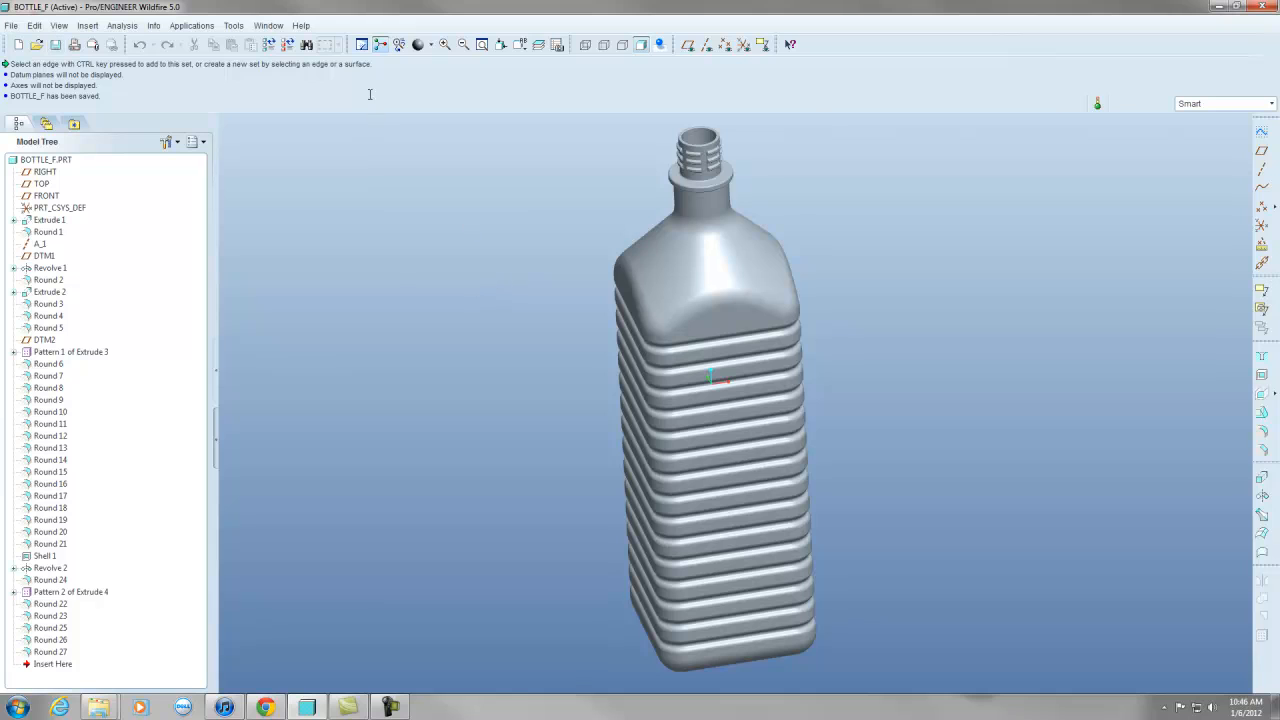
Apply the ptc-metallic-blue appearance to the entire BOTTLE_F.PRT part.
click(429, 45)
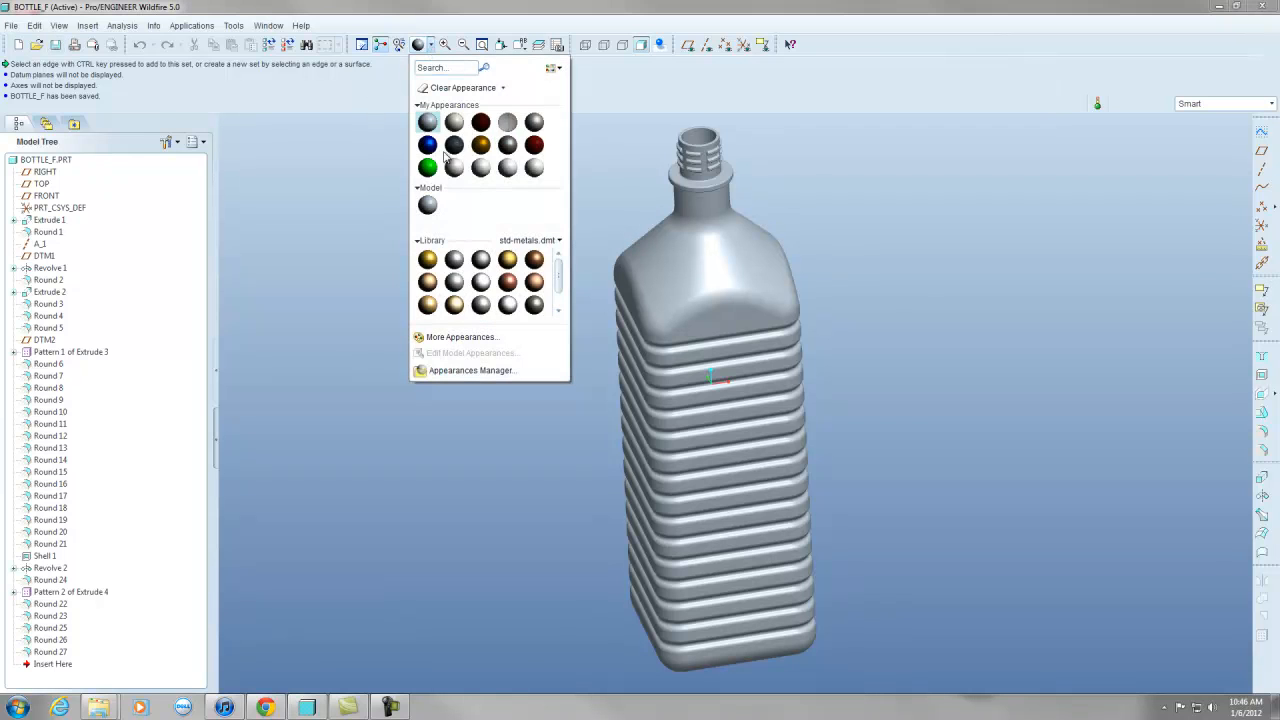
click(430, 124)
click(48, 160)
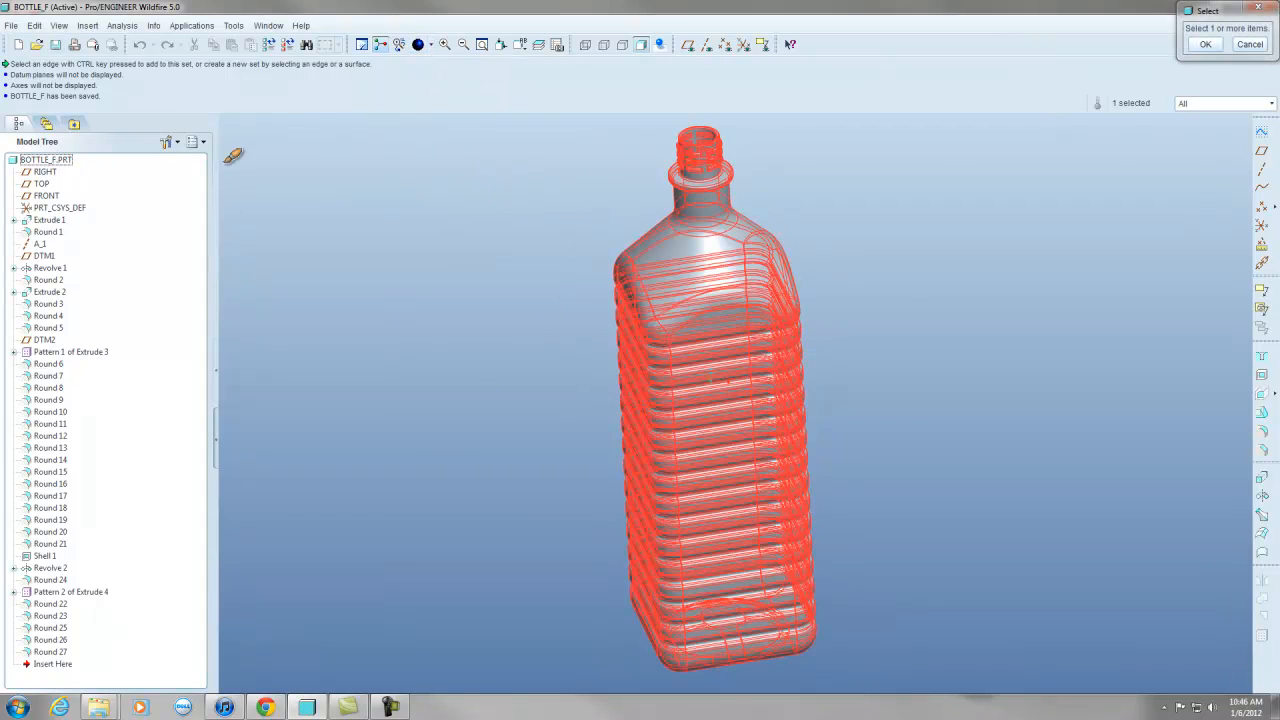
click(1206, 45)
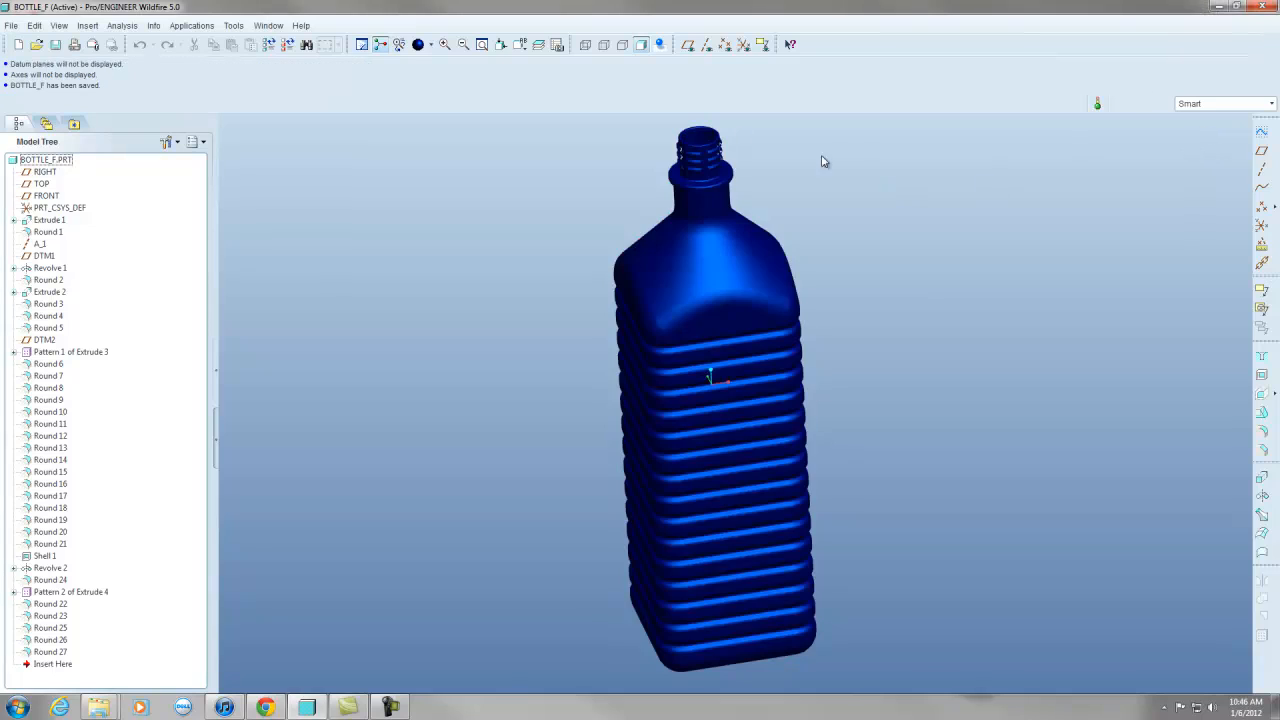
Open the model's ptc-metallic-blue appearance for editing and set its transparency to 74.
click(444, 45)
click(429, 45)
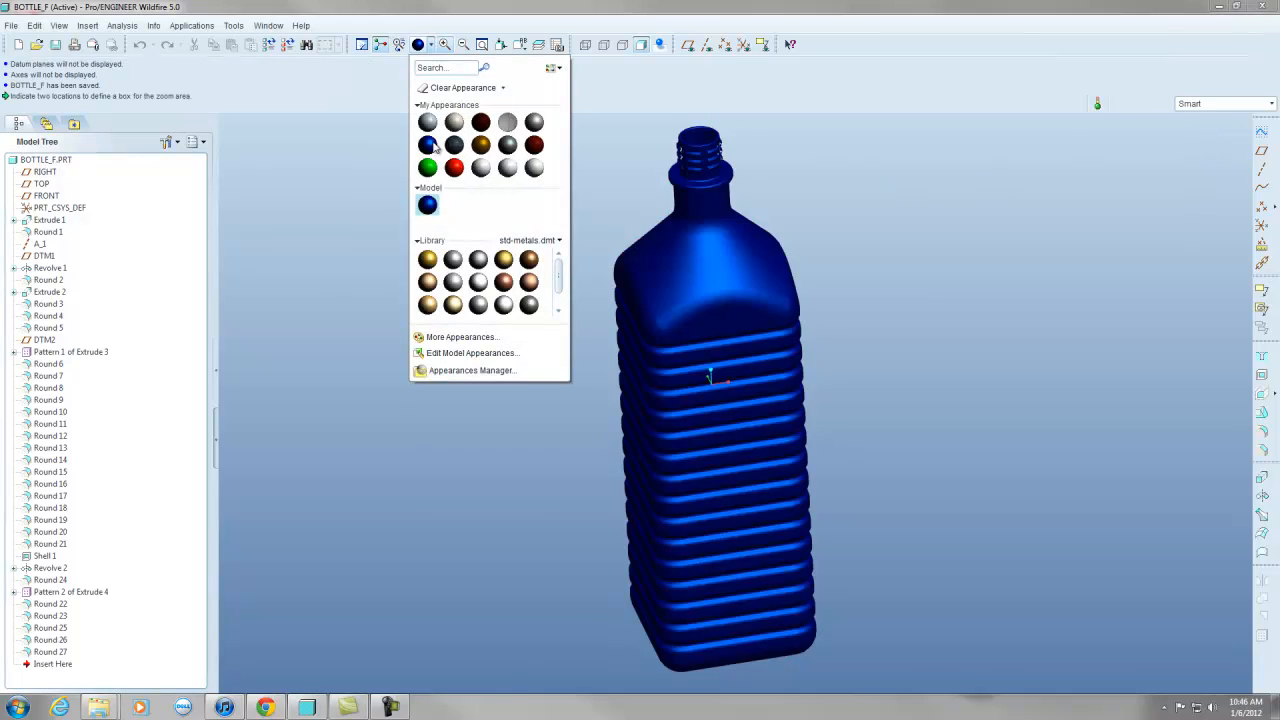
right_click(430, 207)
click(455, 214)
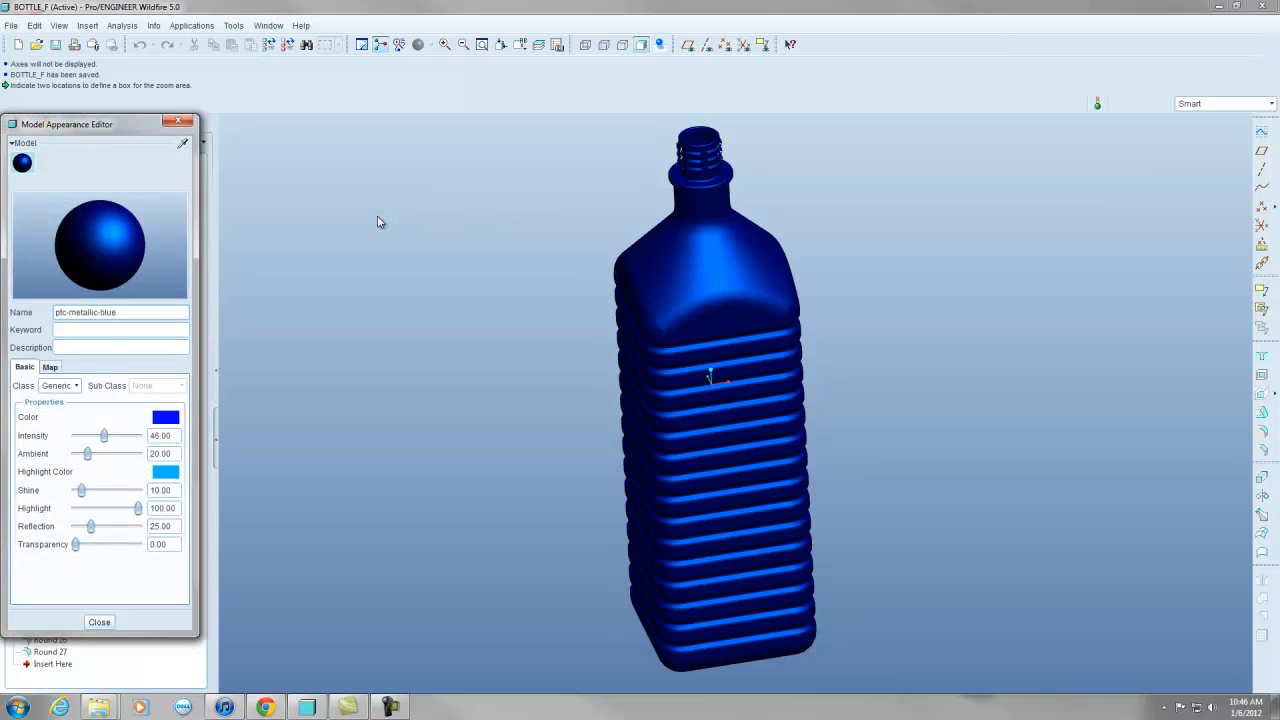
drag(76, 546, 124, 545)
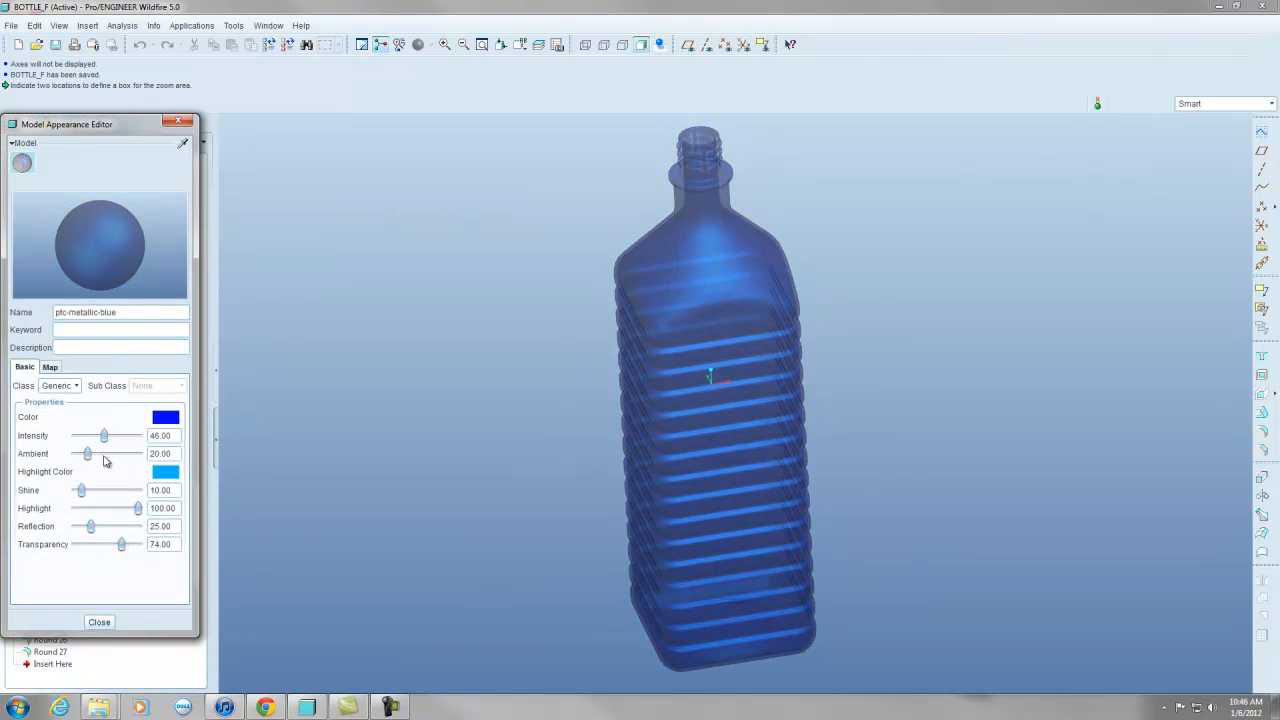
Change the appearance's colour to a lighter blue with red about 13, green 168.3 and blue 255.
click(165, 417)
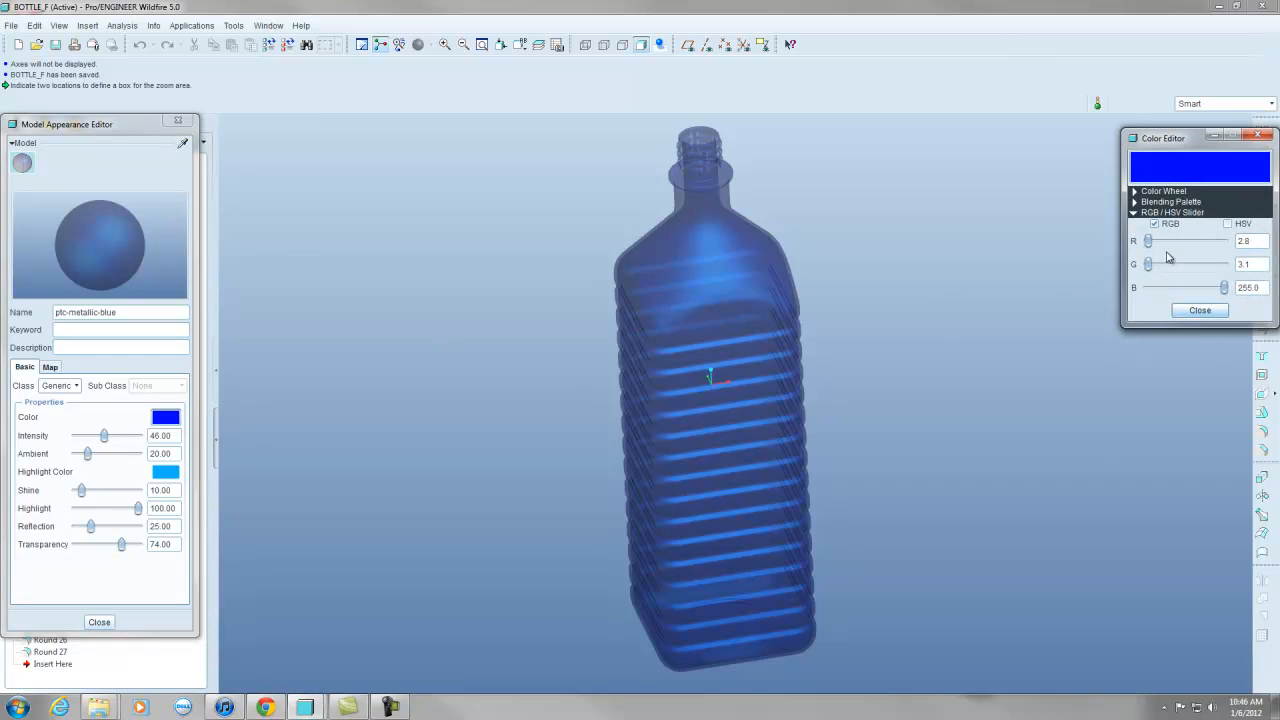
drag(1148, 242, 1201, 275)
click(1200, 311)
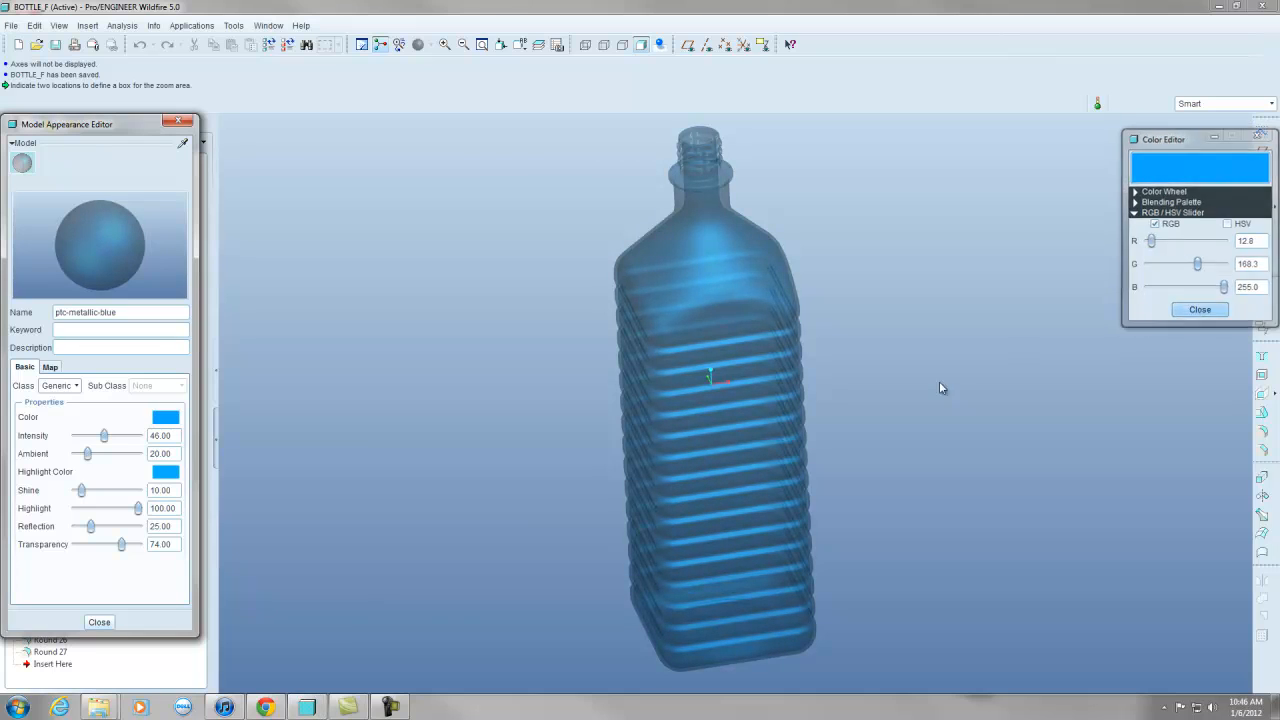
Set the appearance's reflection to 55, shine to 30 and transparency to 70, and save the part.
mouse_move(89, 527)
mouse_down()
mouse_move(123, 534)
mouse_move(111, 535)
mouse_up()
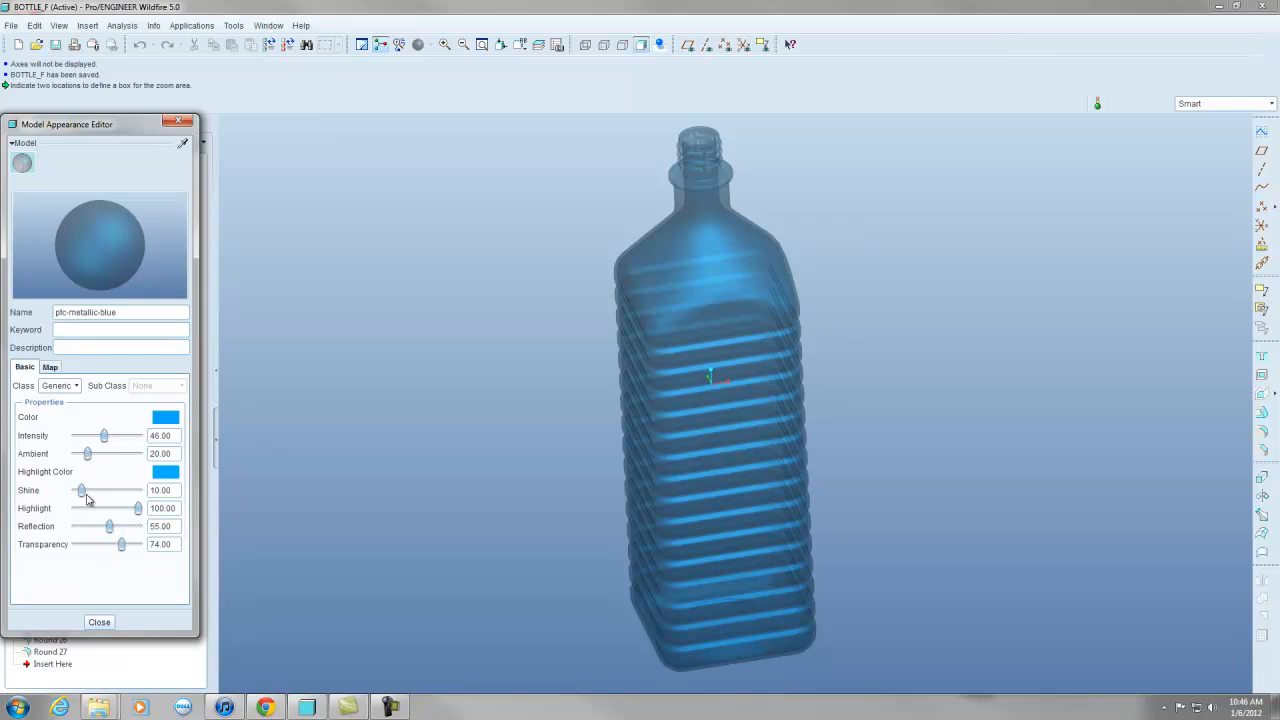
drag(86, 495, 120, 548)
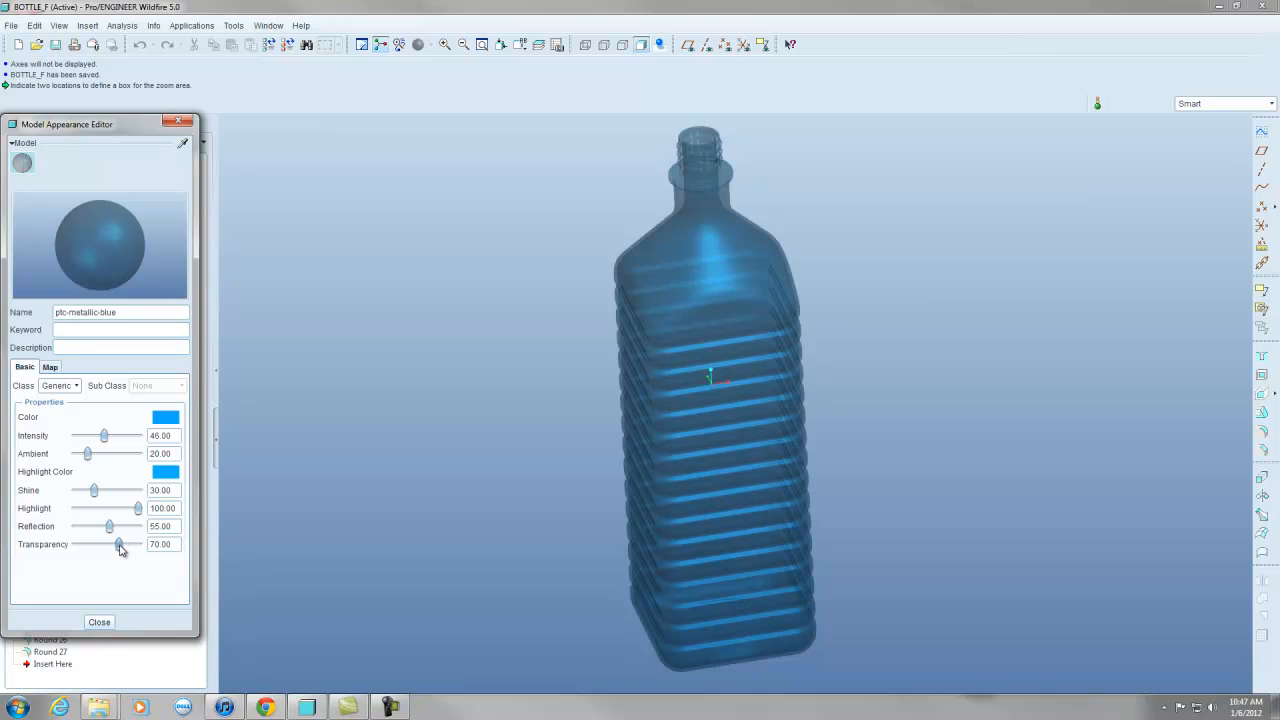
click(99, 621)
click(55, 44)
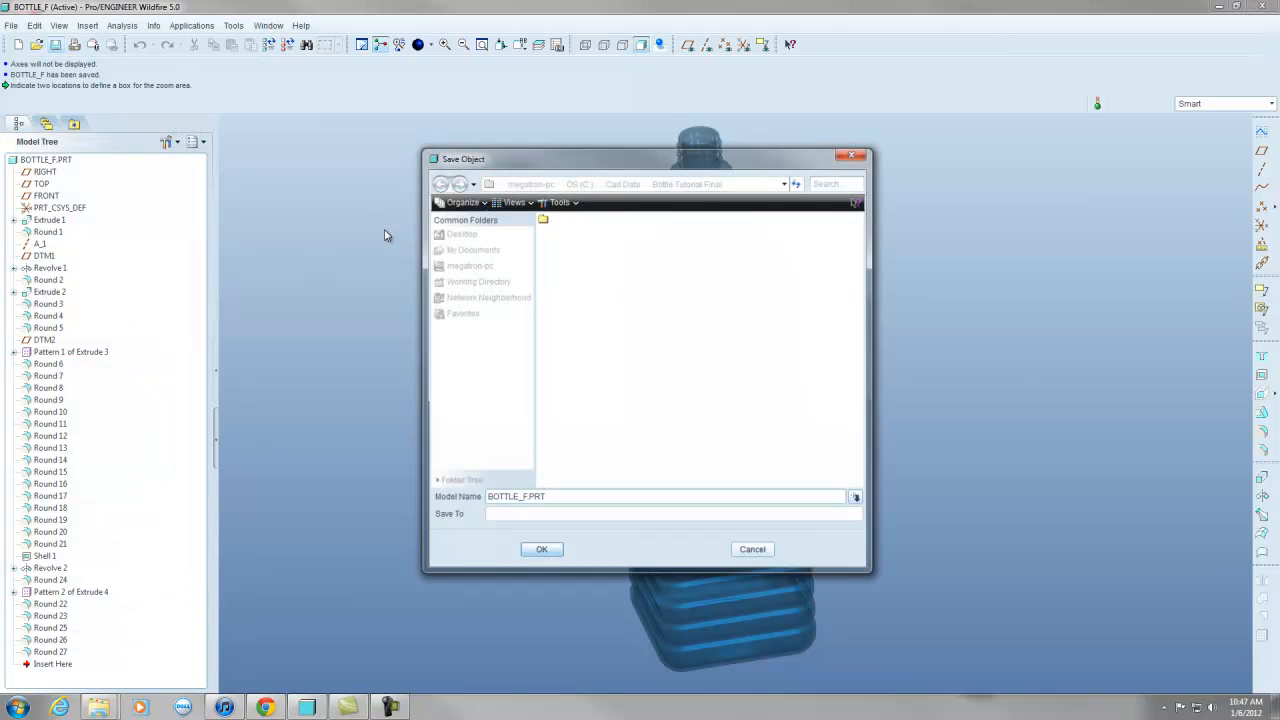
click(541, 549)
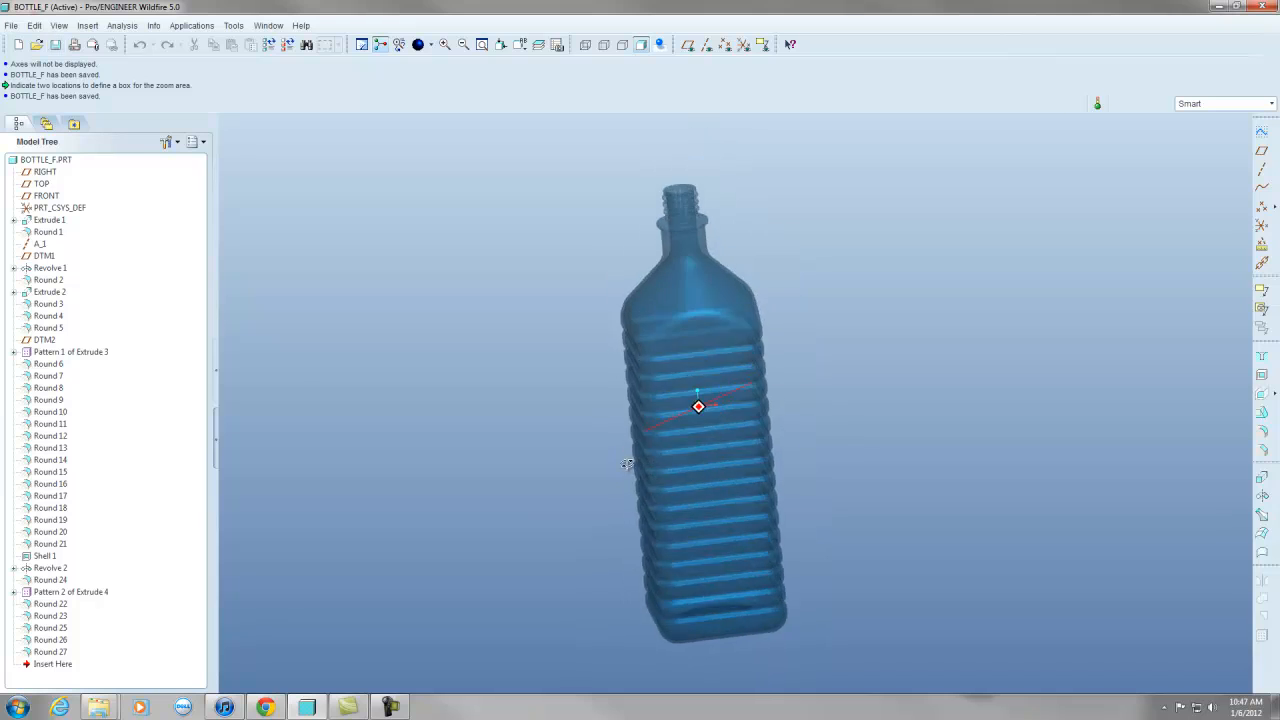
Examine the translucent bottle from several angles, including the wall and threads at the neck.
middle_drag(627, 463, 609, 553)
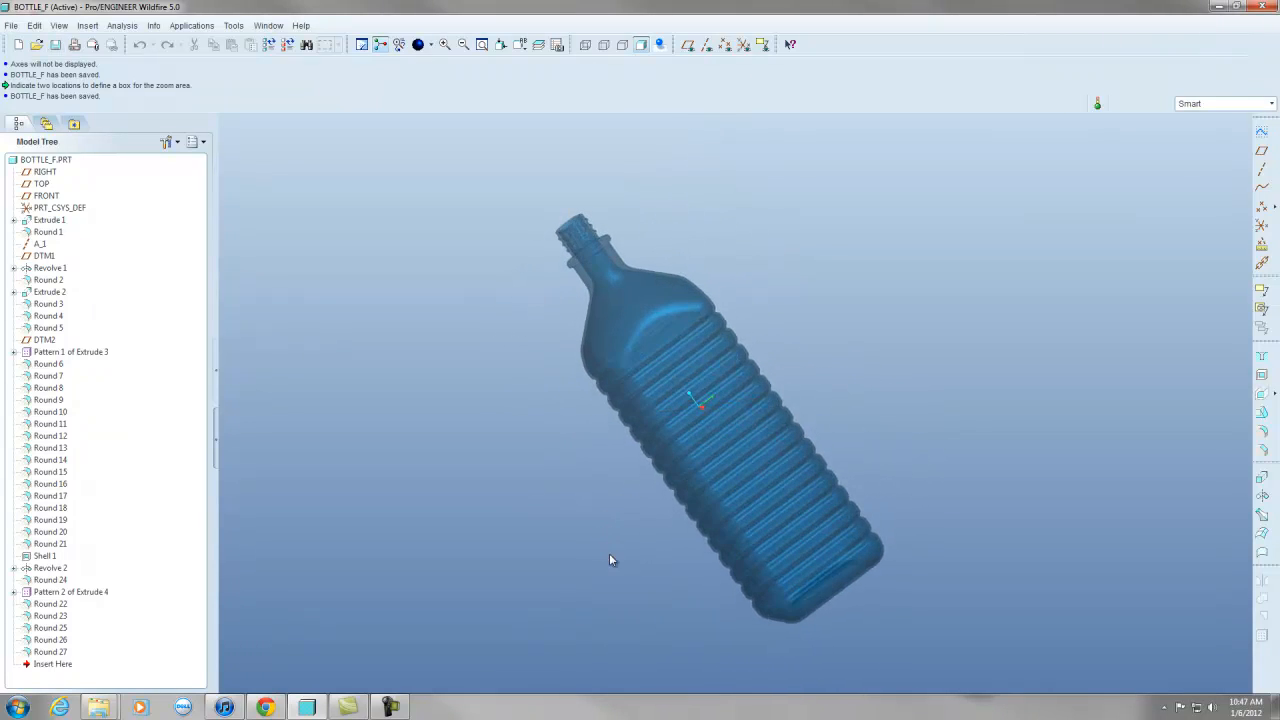
scroll(611, 280, down, 5)
middle_drag(611, 282, 654, 323)
scroll(654, 323, up, 3)
scroll(743, 237, down, 6)
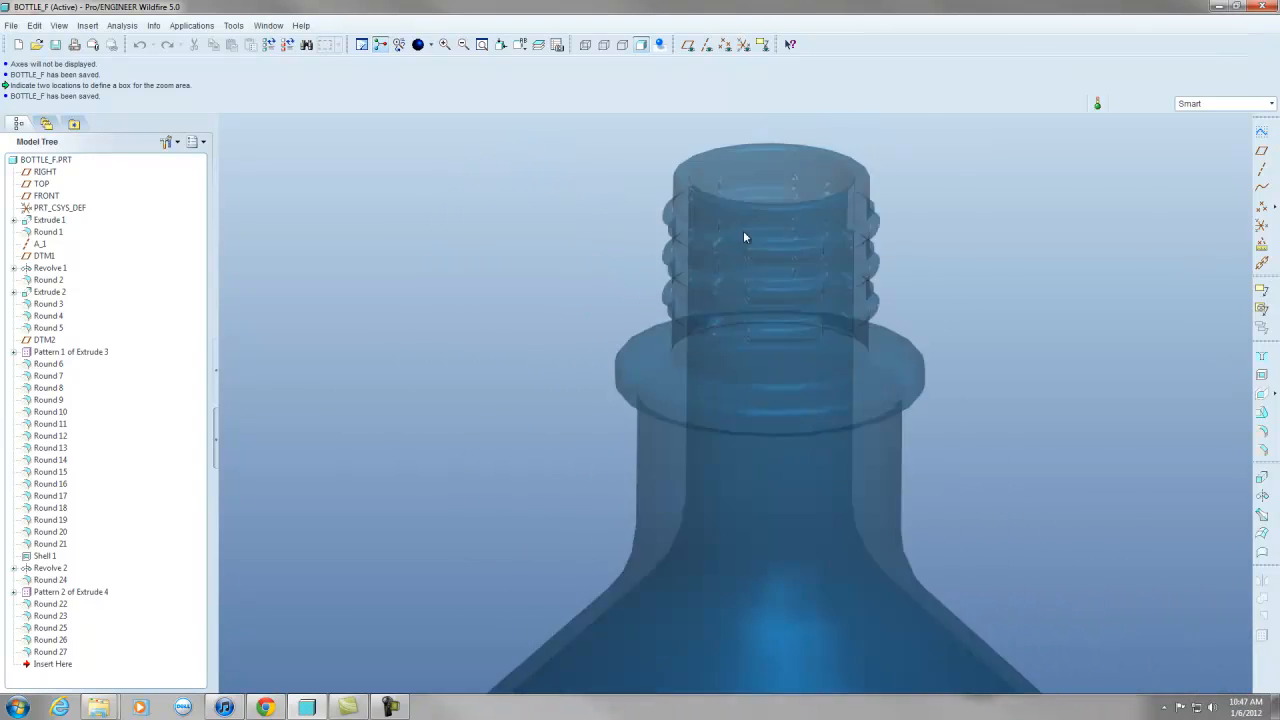
scroll(735, 240, down, 3)
scroll(634, 296, up, 4)
middle_drag(637, 296, 606, 299)
scroll(716, 337, up, 3)
middle_drag(684, 338, 641, 316)
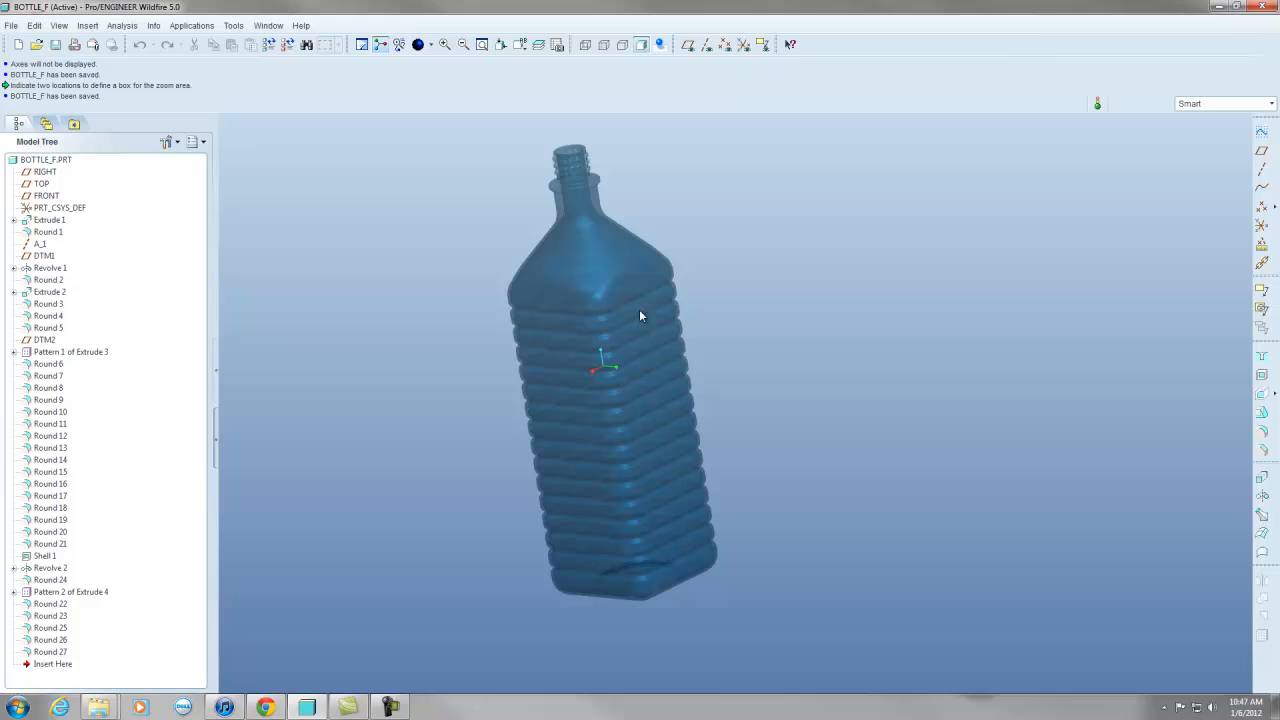
Try the realistic rendering display with shadows and reflections on the bottle and switch it off again.
click(658, 45)
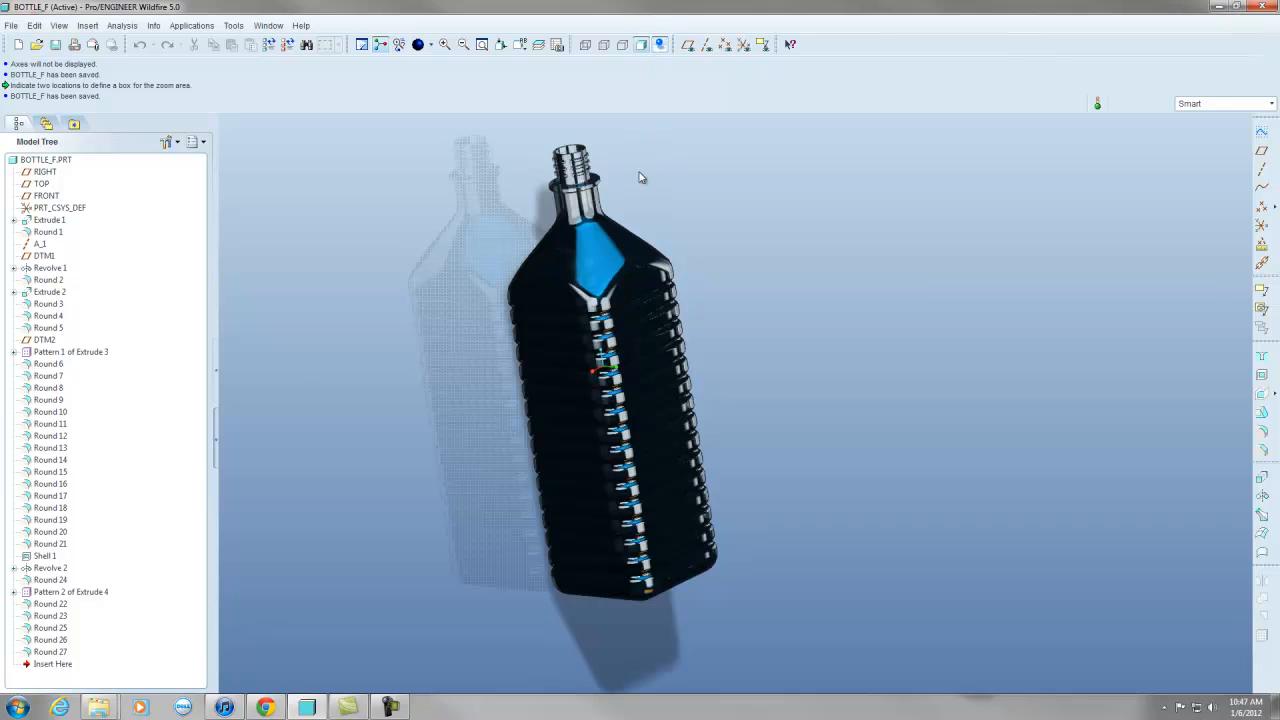
click(660, 47)
scroll(636, 264, up, 3)
scroll(616, 215, down, 5)
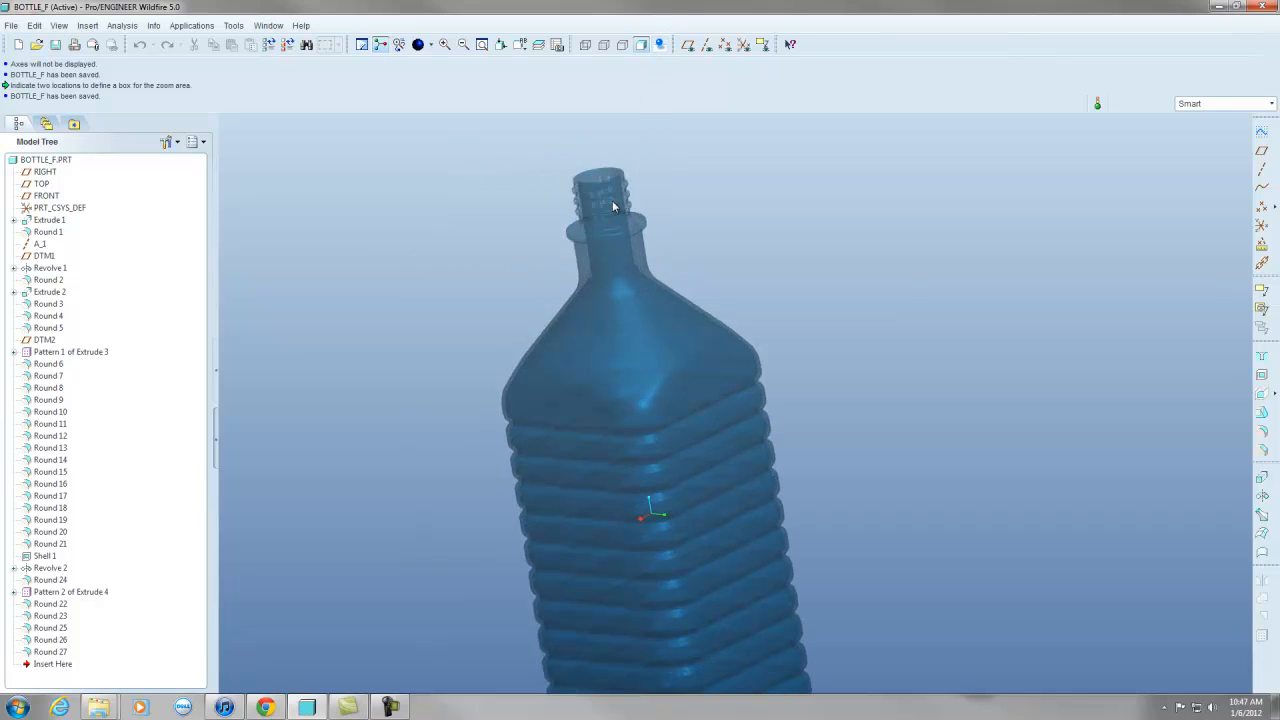
Make the bottle opaque by setting the model appearance's transparency to 0.
click(430, 45)
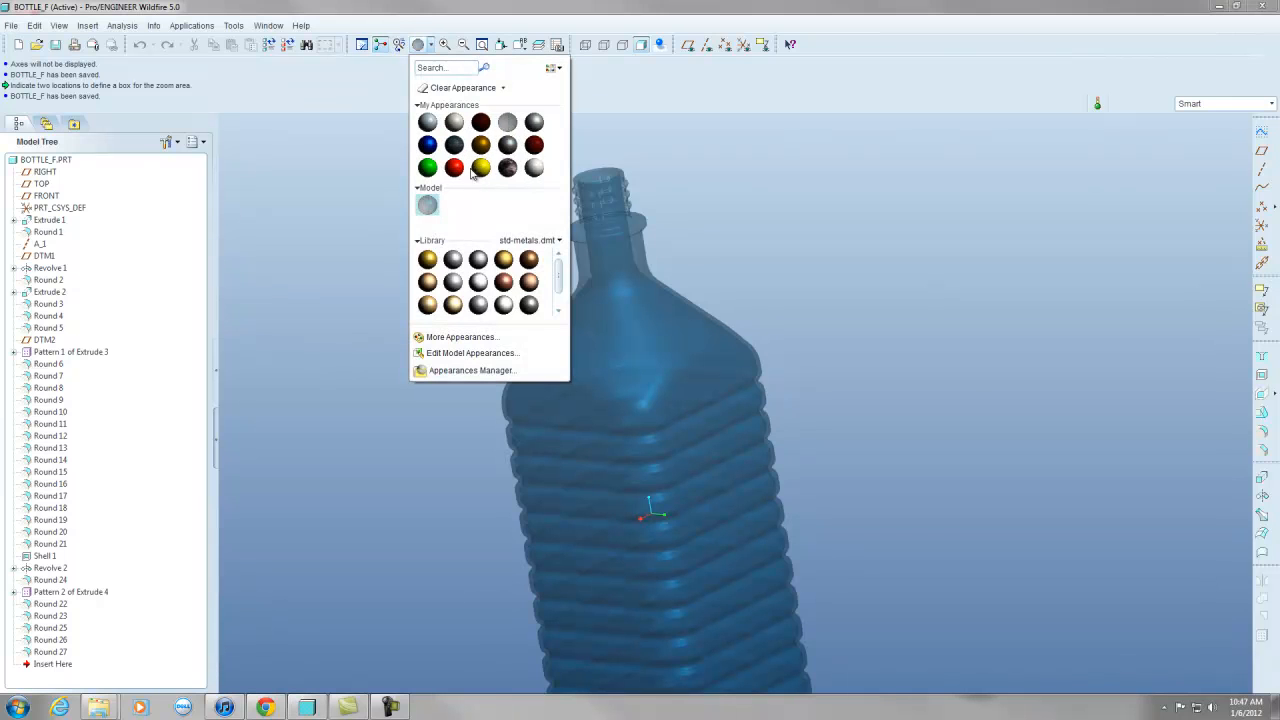
right_click(428, 206)
click(445, 211)
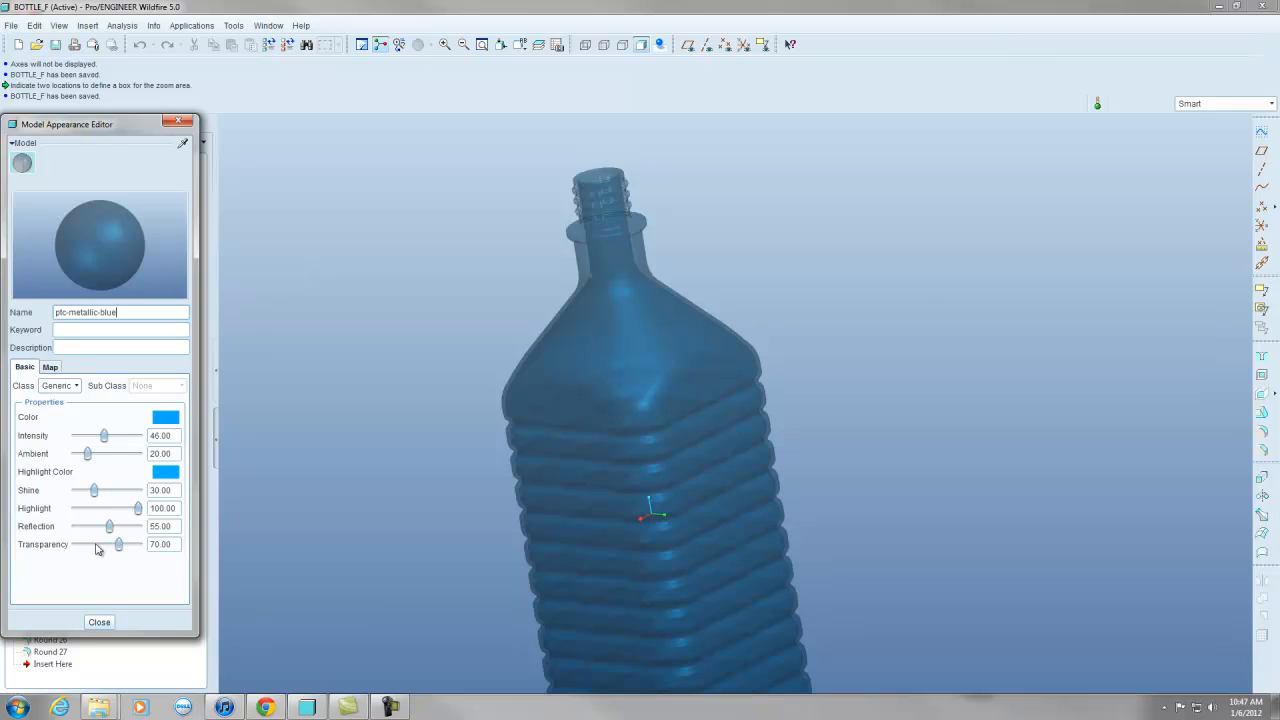
drag(119, 547, 58, 559)
click(98, 621)
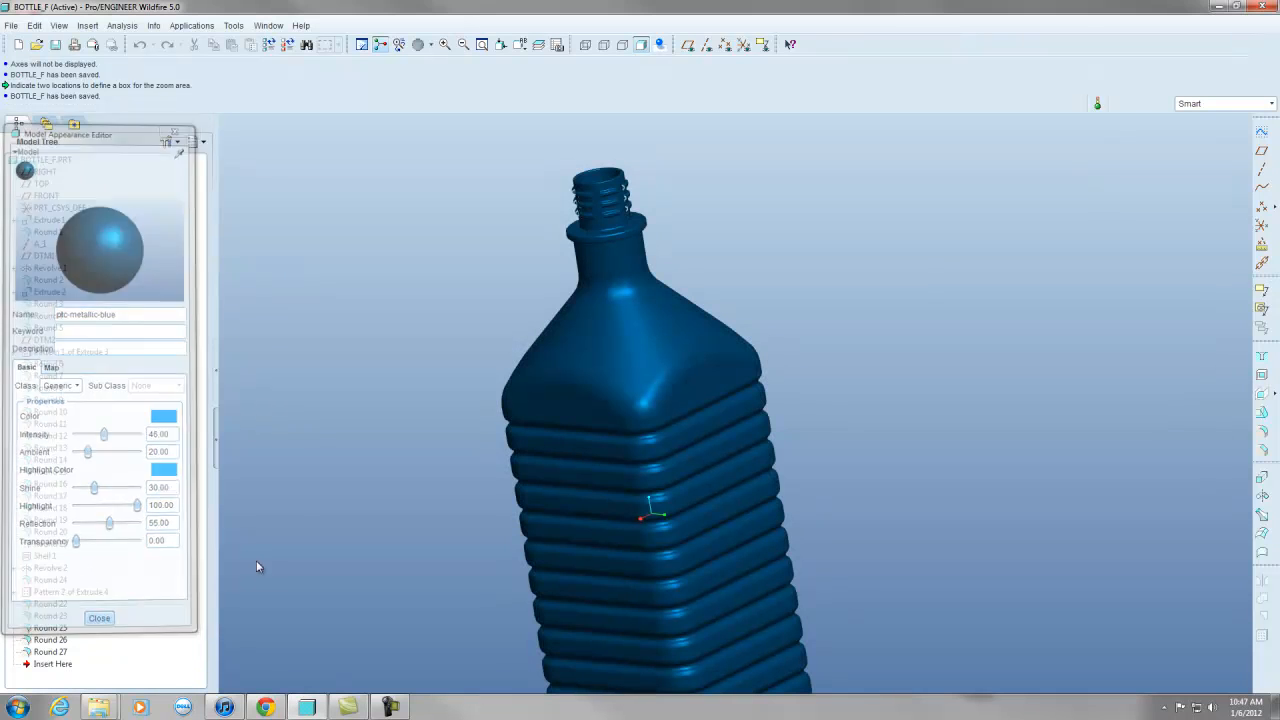
Inspect the opaque bottle's threaded neck, body and base, comparing the model with the reference photo of the real bottle.
scroll(567, 316, down, 2)
scroll(605, 250, up, 5)
scroll(605, 251, down, 2)
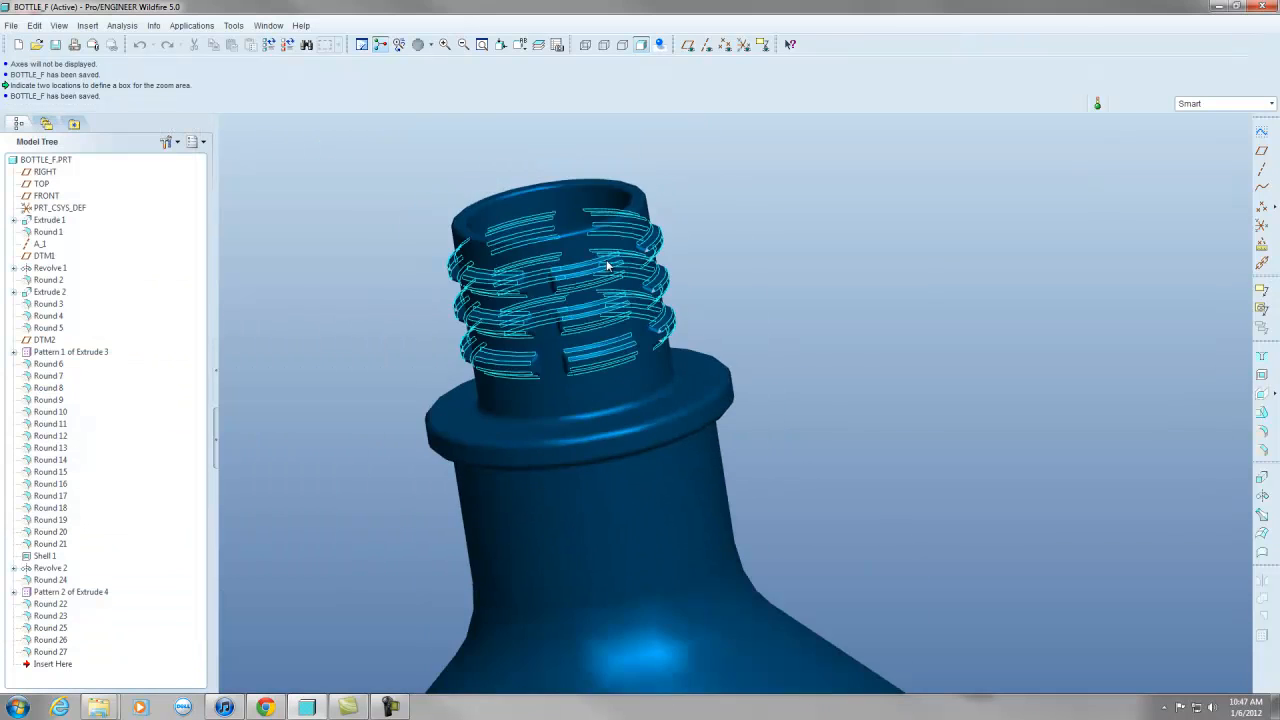
middle_drag(607, 269, 580, 303)
scroll(578, 285, down, 5)
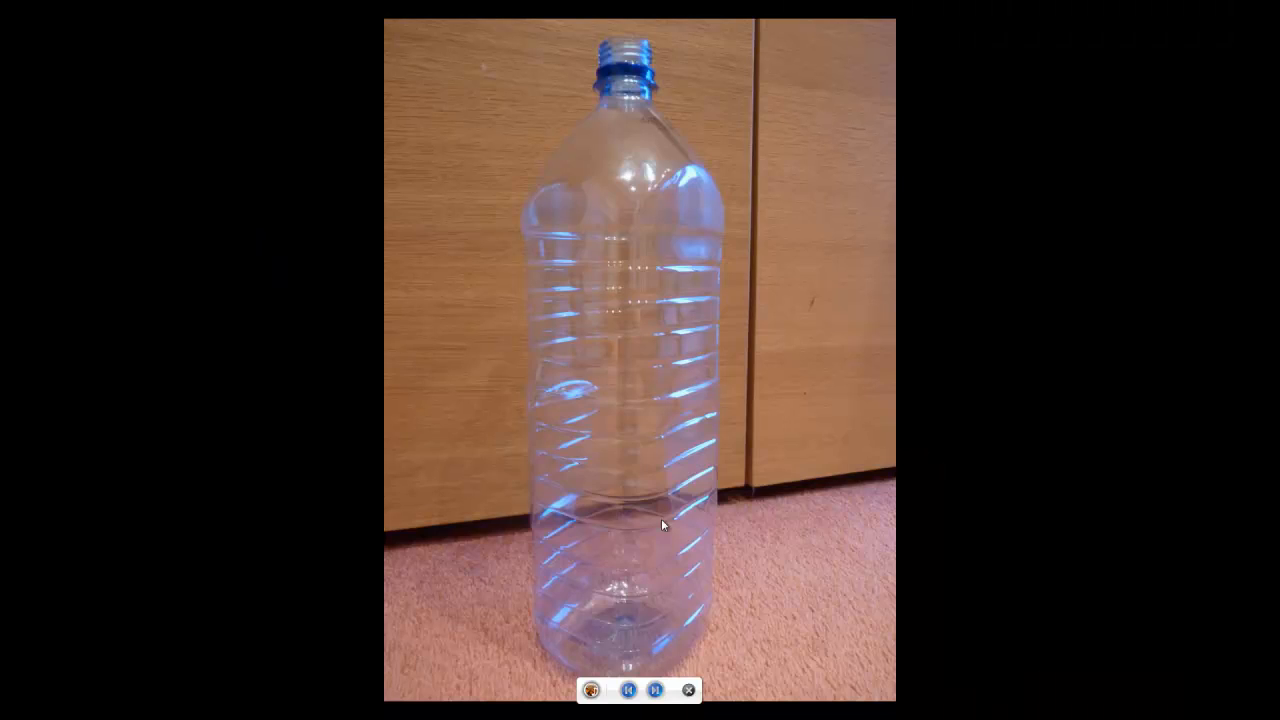
click(689, 690)
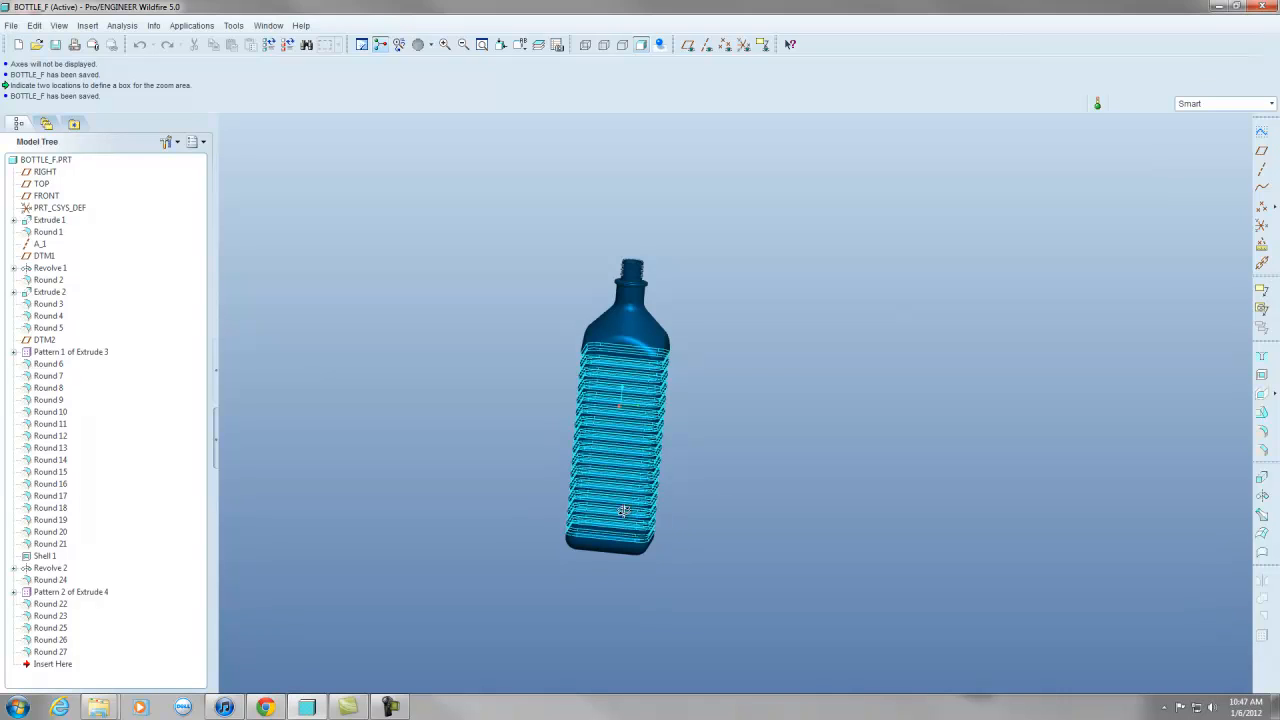
mouse_move(643, 514)
middle_down()
mouse_move(634, 418)
mouse_move(634, 540)
mouse_move(652, 543)
middle_up()
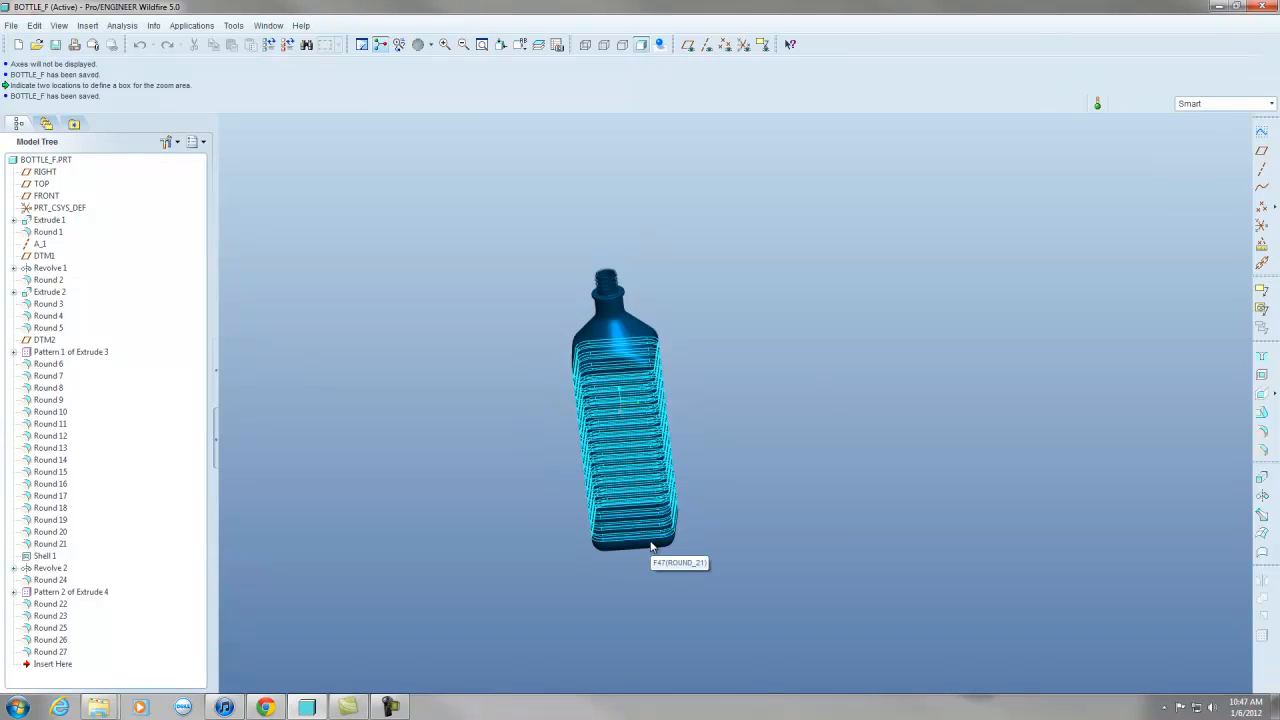
mouse_move(655, 540)
middle_down()
mouse_move(639, 394)
mouse_move(636, 456)
middle_up()
scroll(636, 456, up, 3)
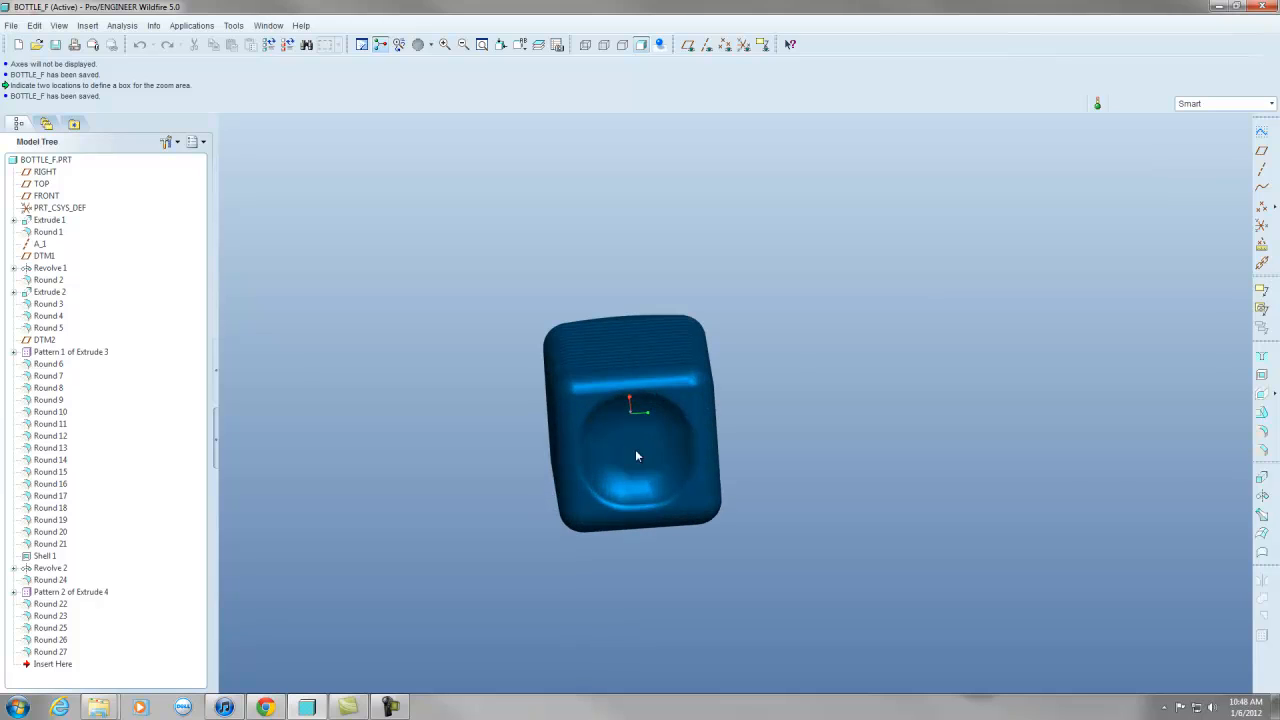
Start an extrusion on the flat centre face of the base recess and sketch a small circle centred on the reference lines.
click(1263, 480)
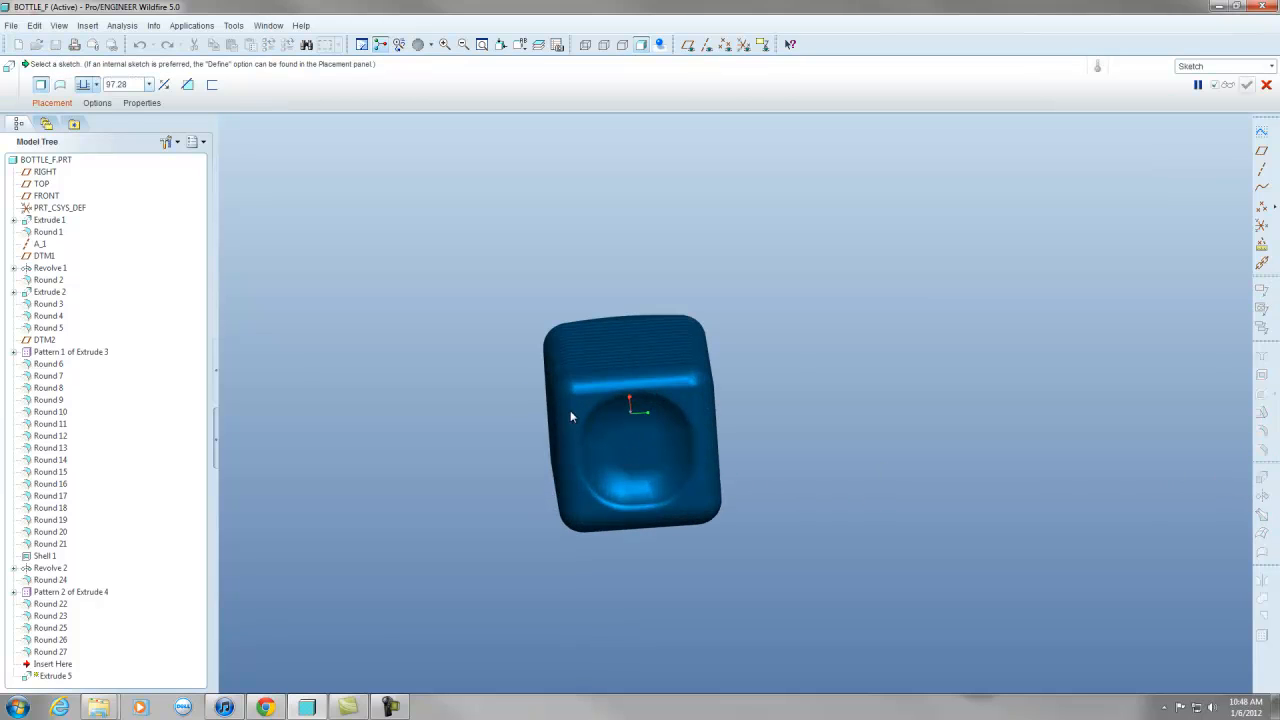
click(52, 103)
click(163, 146)
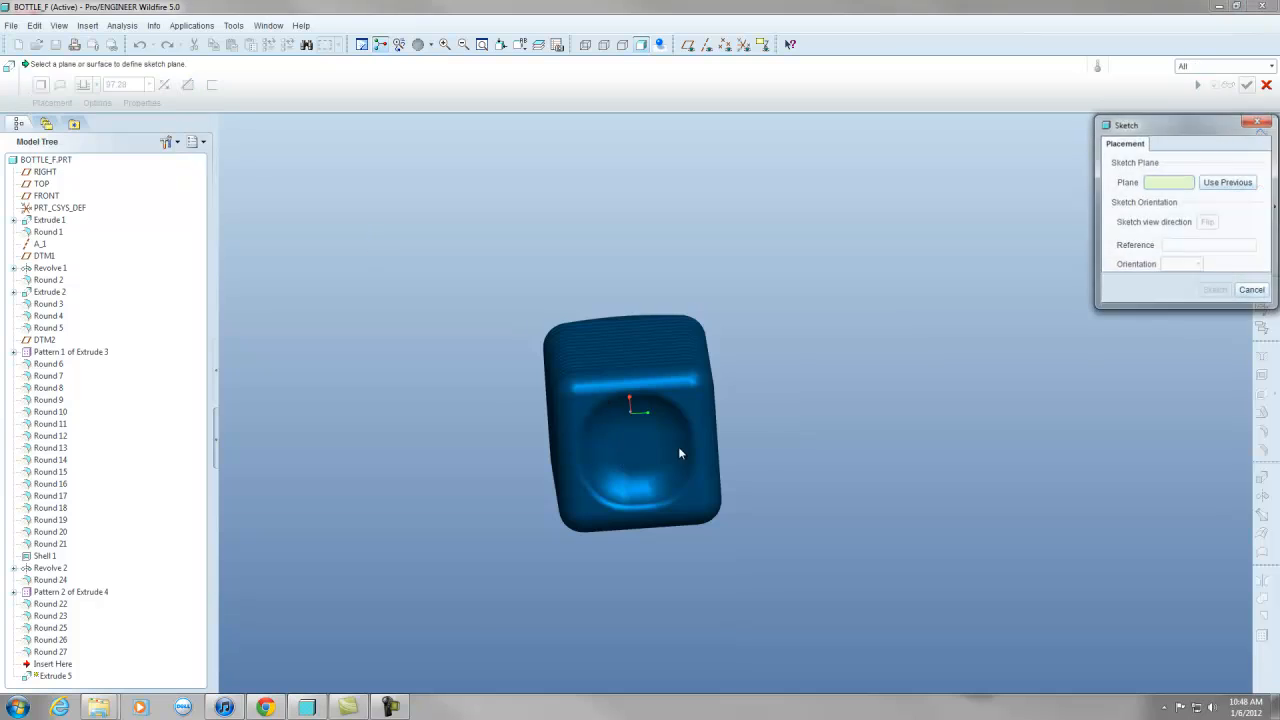
scroll(678, 446, up, 3)
click(608, 446)
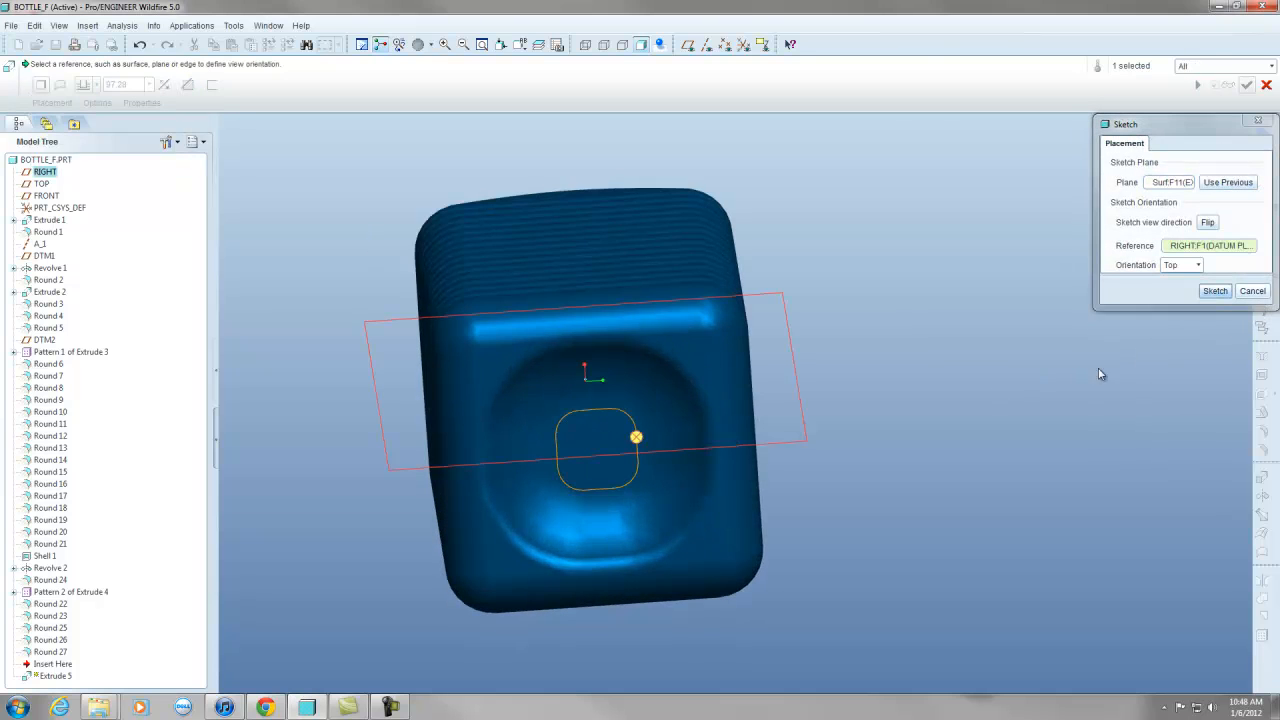
click(1214, 290)
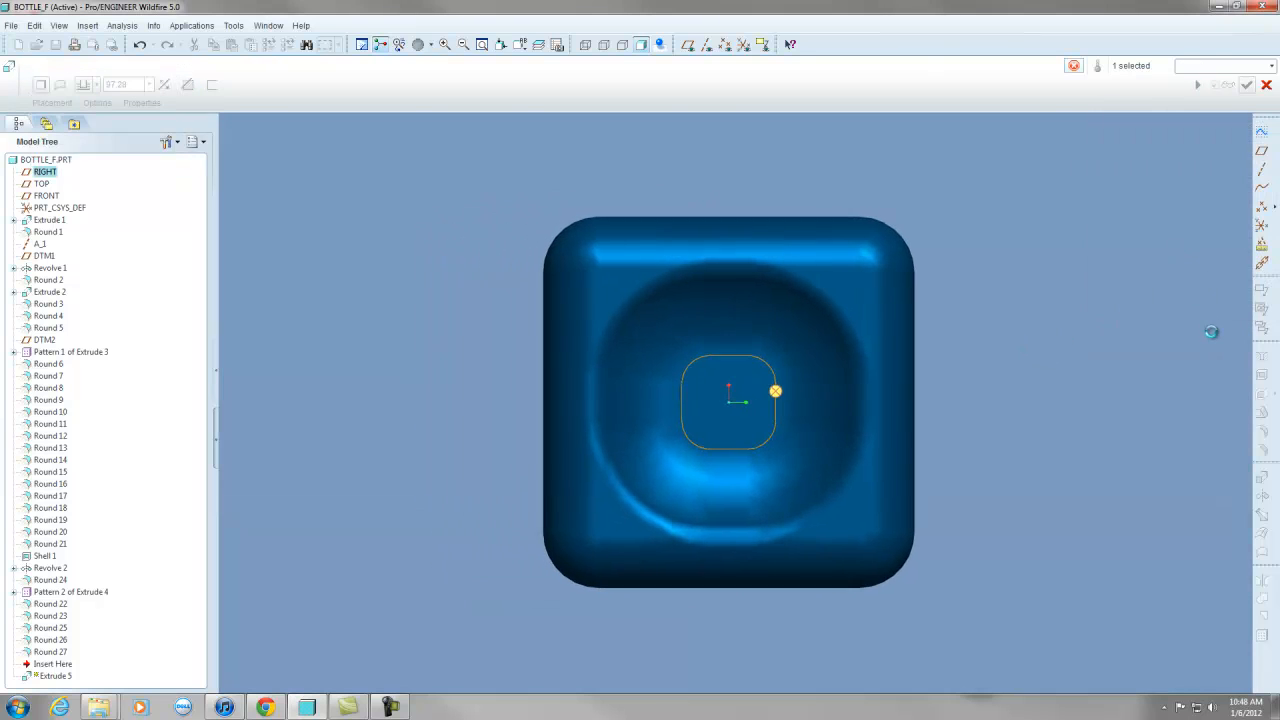
click(1262, 189)
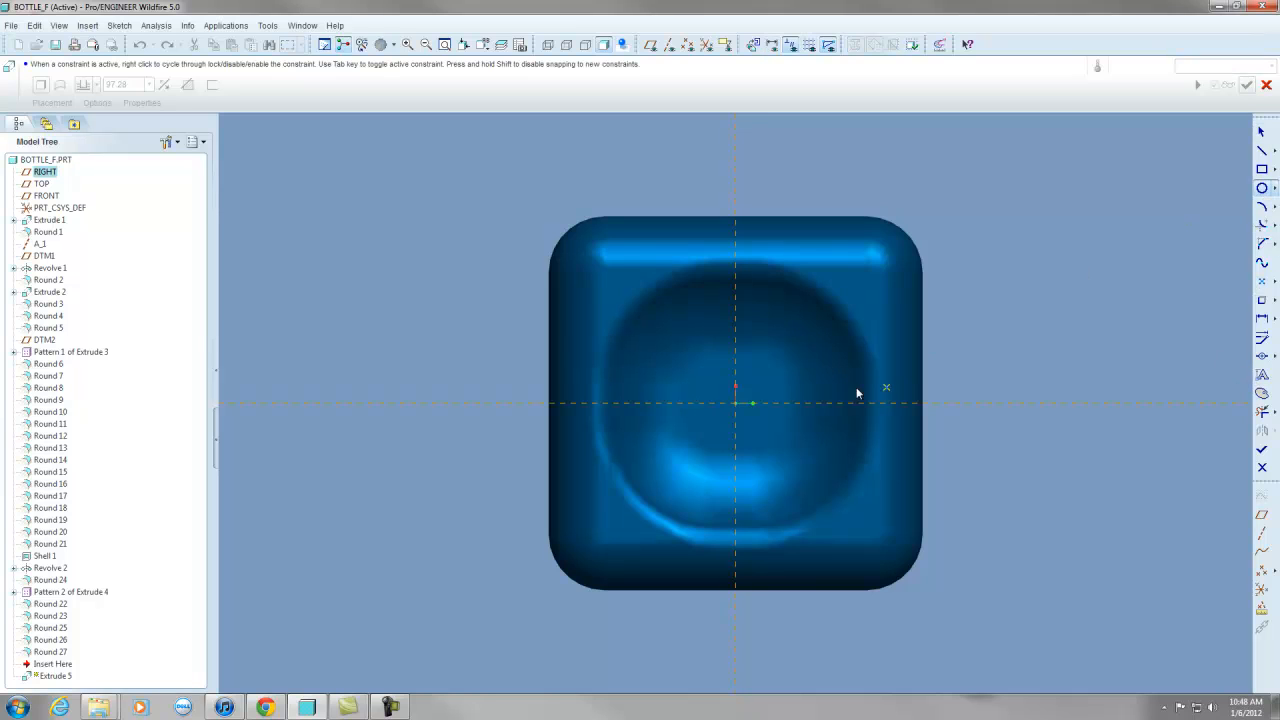
click(735, 405)
click(732, 412)
click(1262, 449)
Extrude the circle outward from the base recess to a depth of 3 mm.
middle_drag(893, 419, 911, 426)
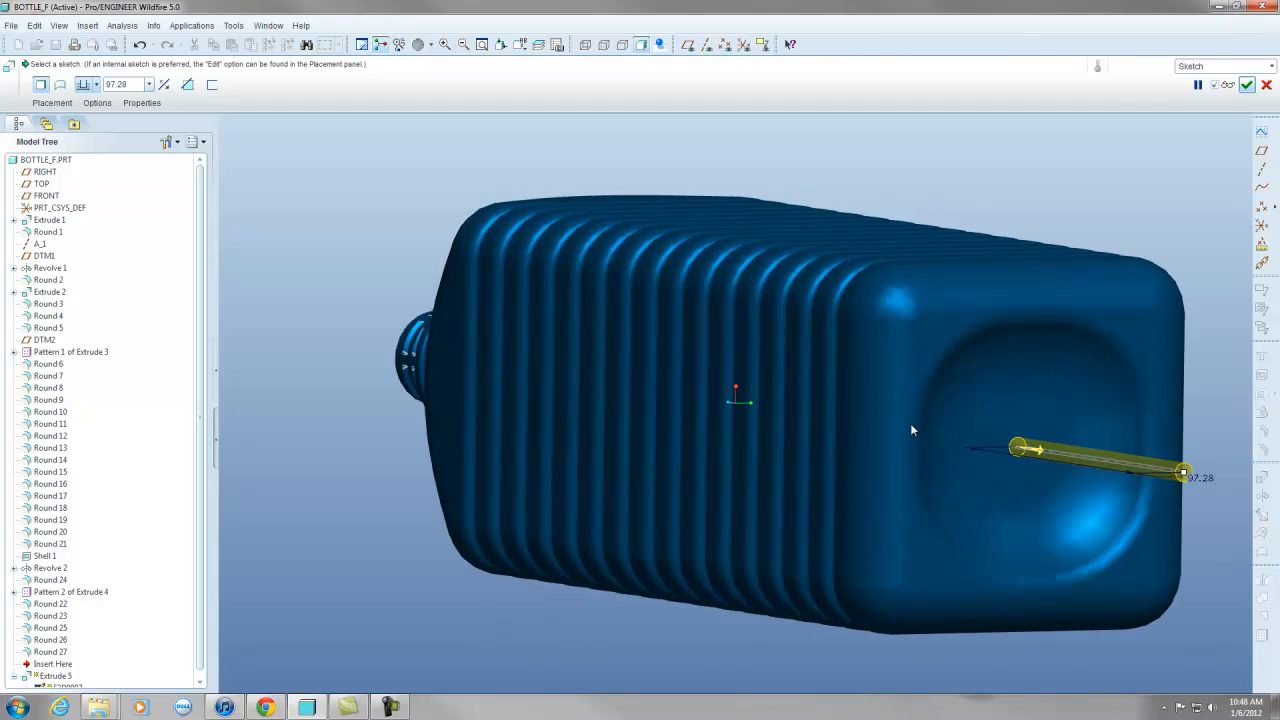
drag(1187, 473, 1021, 470)
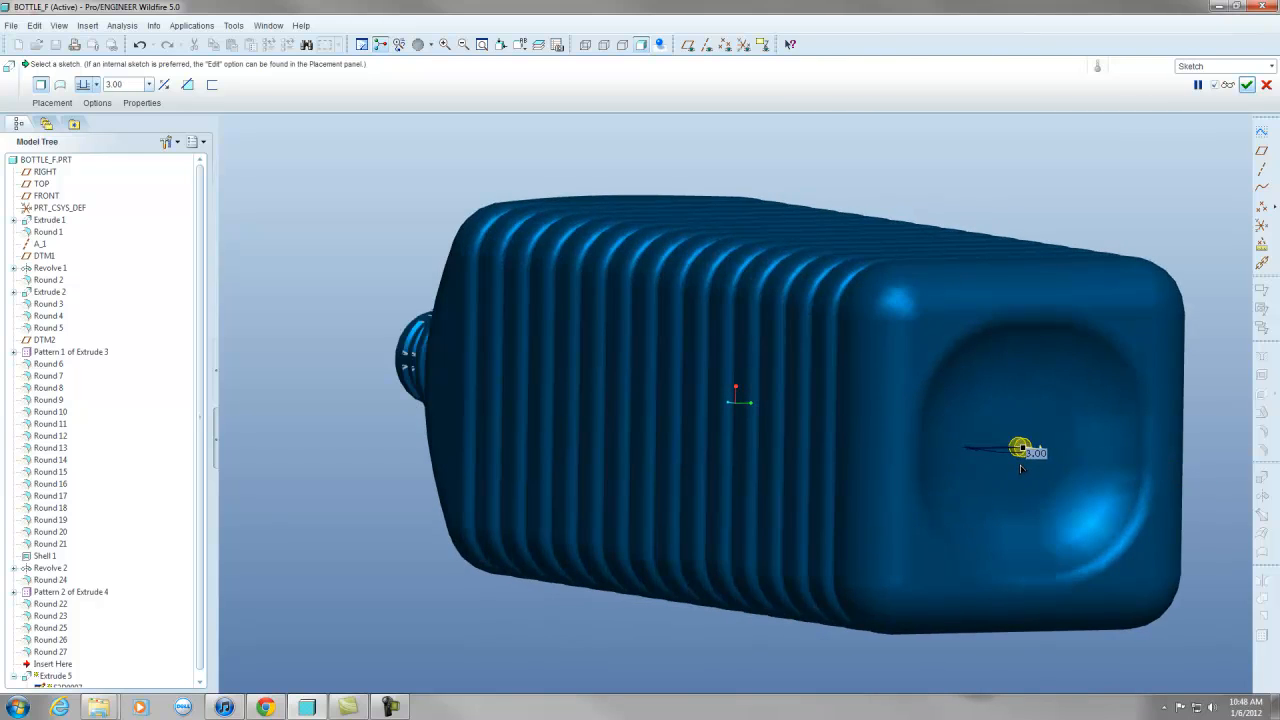
click(1247, 82)
click(1189, 206)
Round the edge where the small boss meets the base recess with a 2 mm radius.
scroll(930, 340, up, 2)
scroll(990, 405, down, 7)
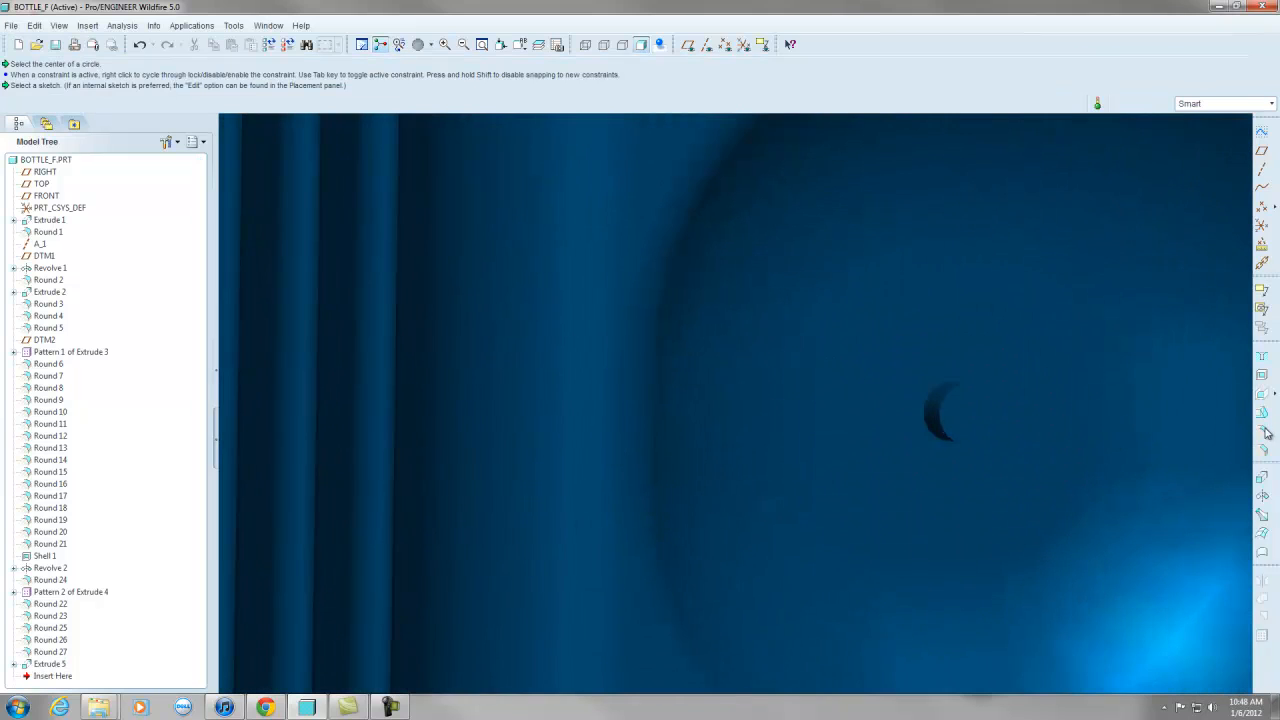
click(1264, 431)
click(925, 409)
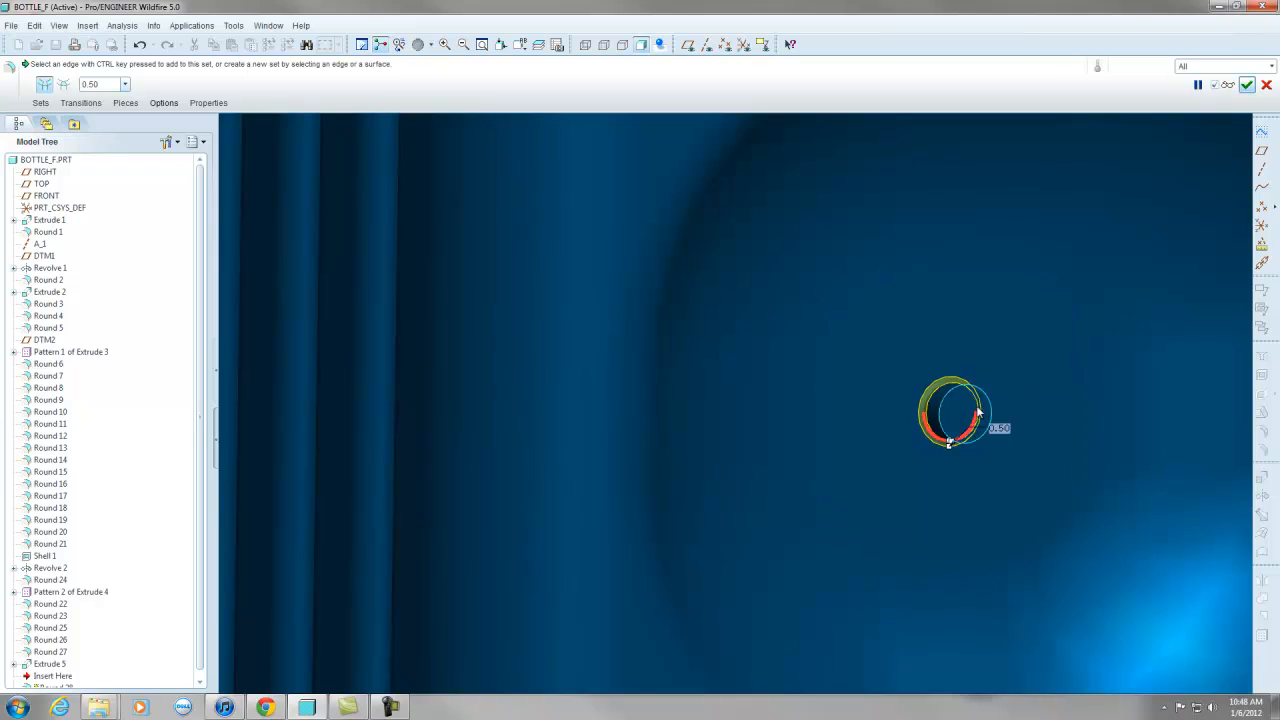
double_click(999, 427)
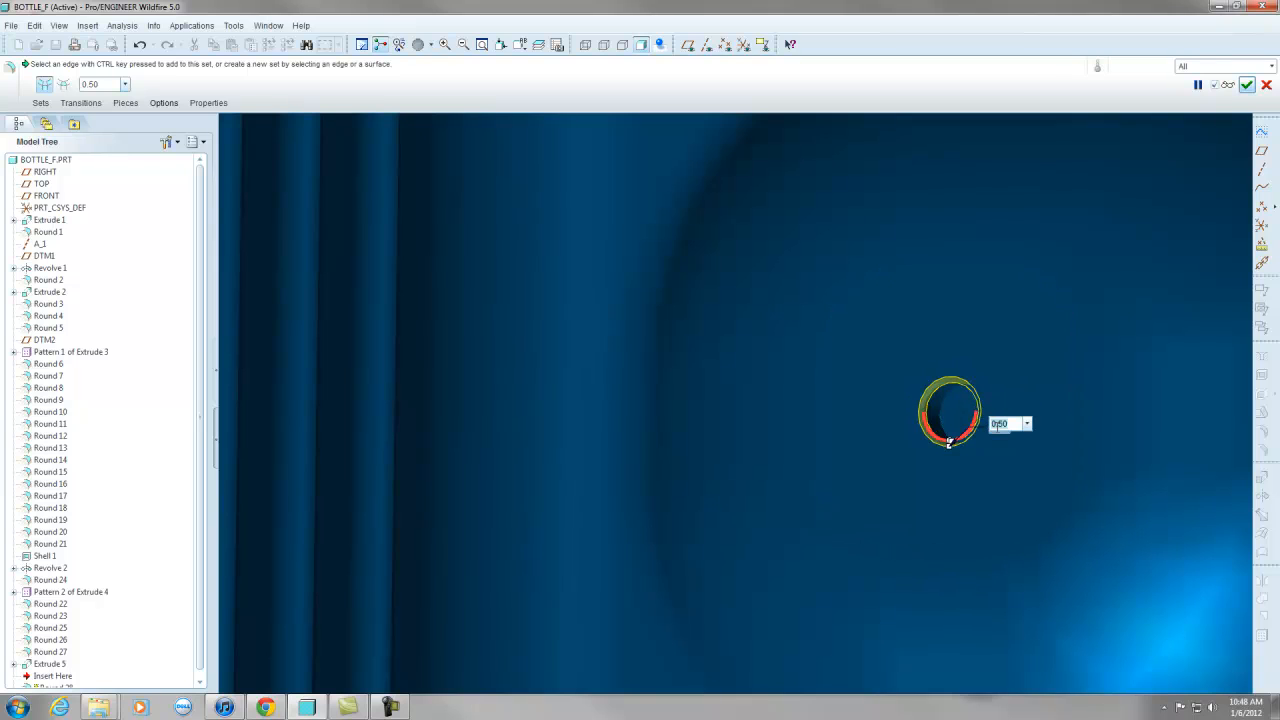
key(Return)
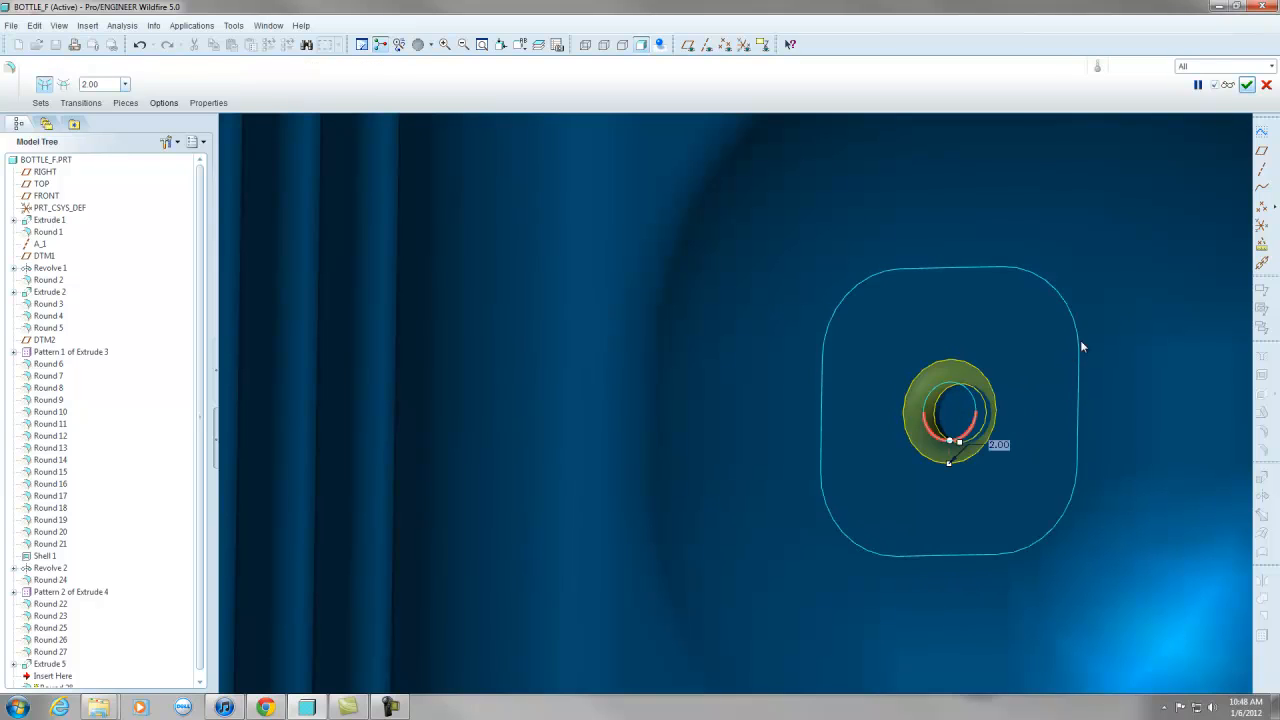
click(1247, 84)
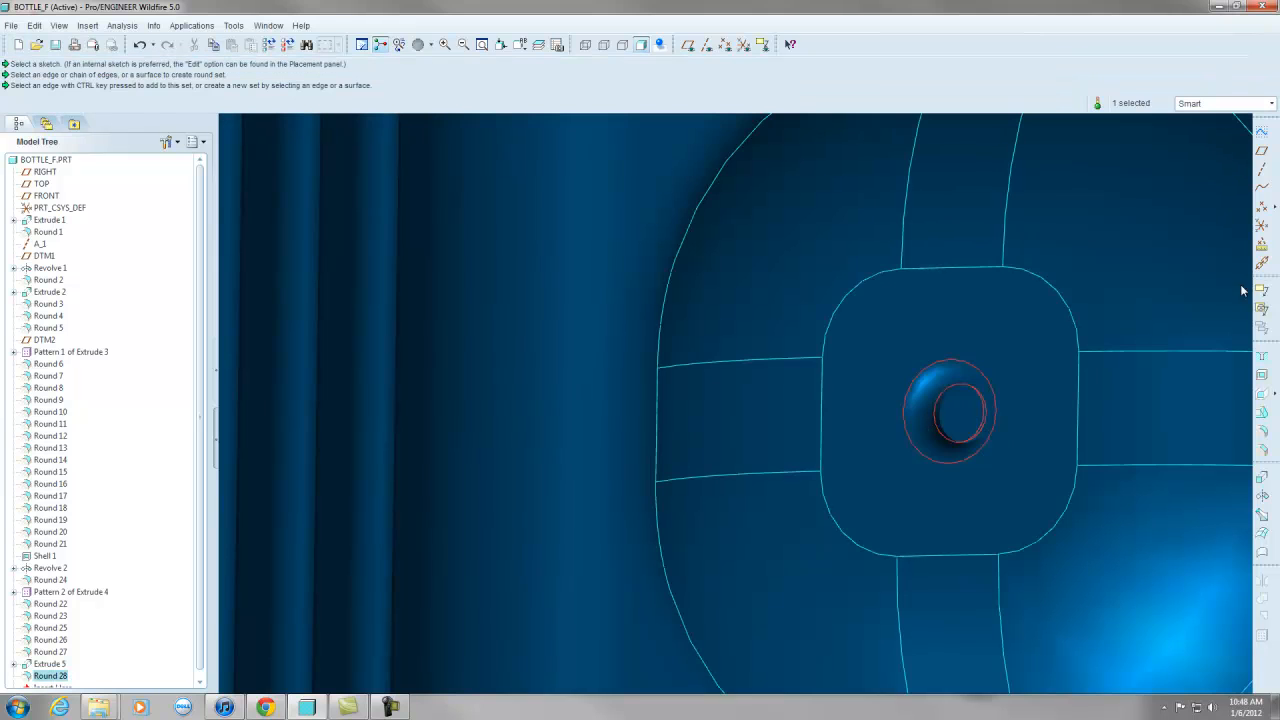
Round the outer end edge of the small boss with a 2 mm radius.
click(1262, 418)
click(975, 384)
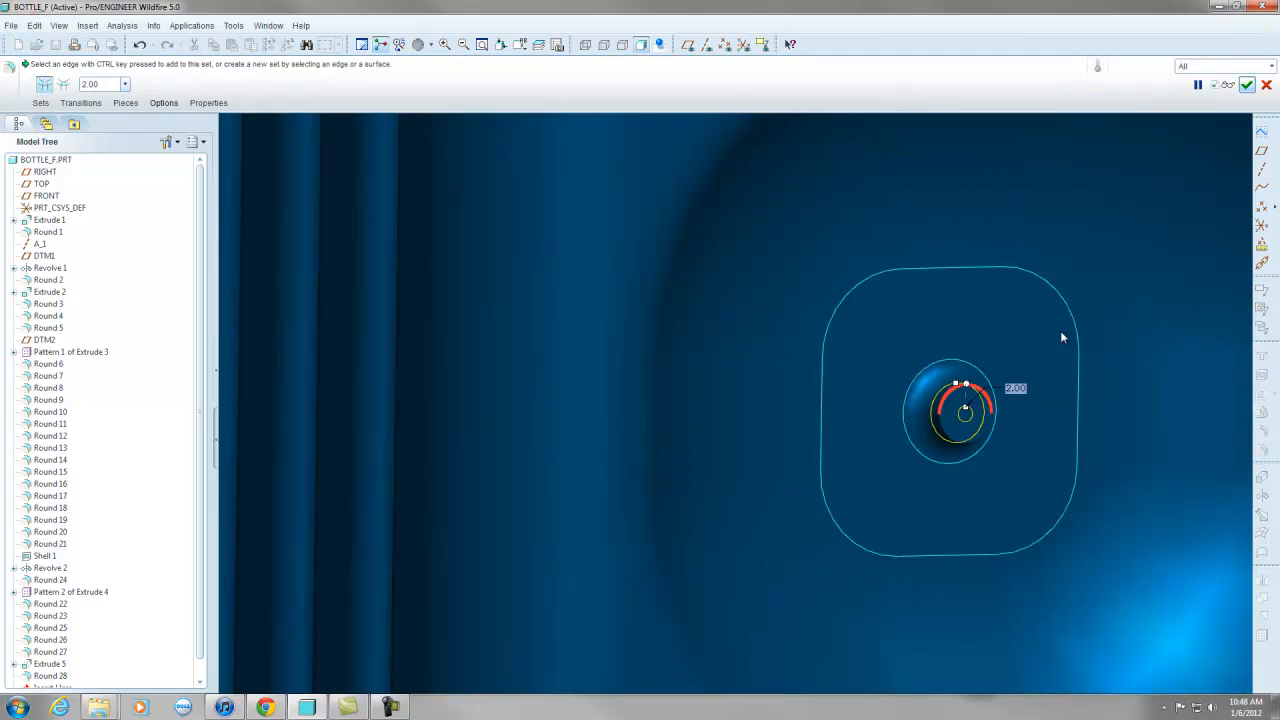
click(1247, 84)
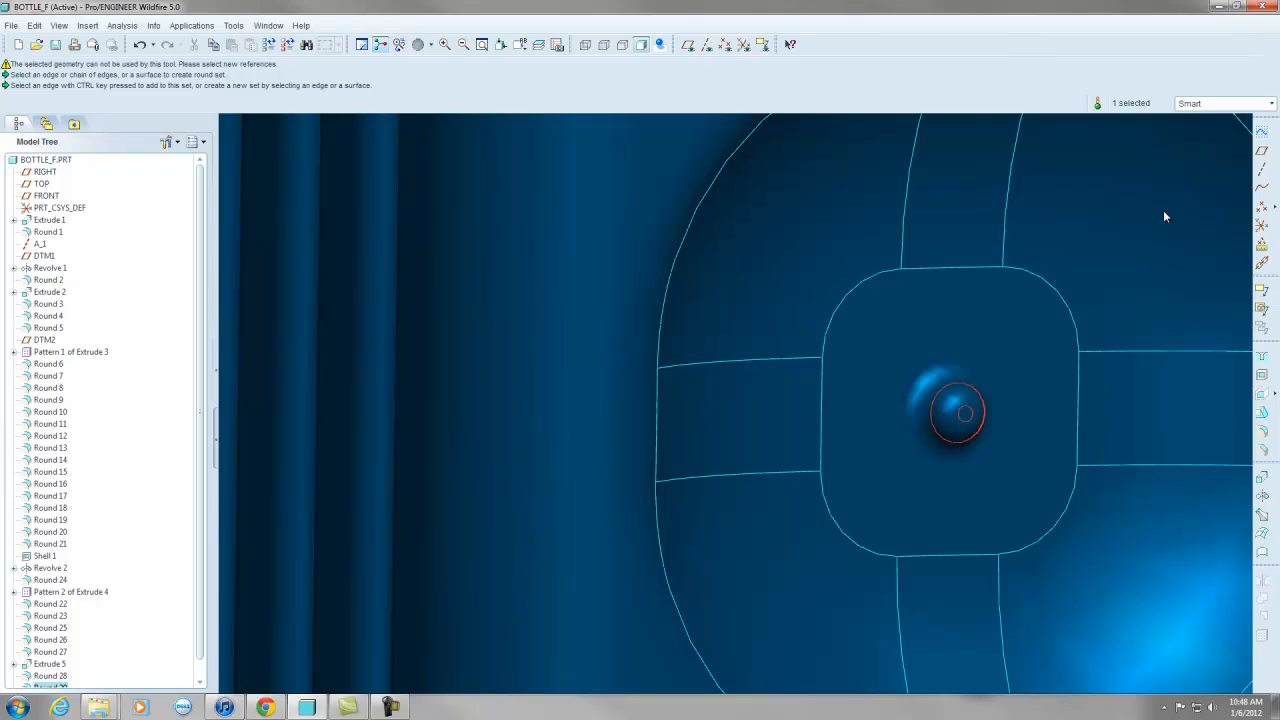
key(ctrl+d)
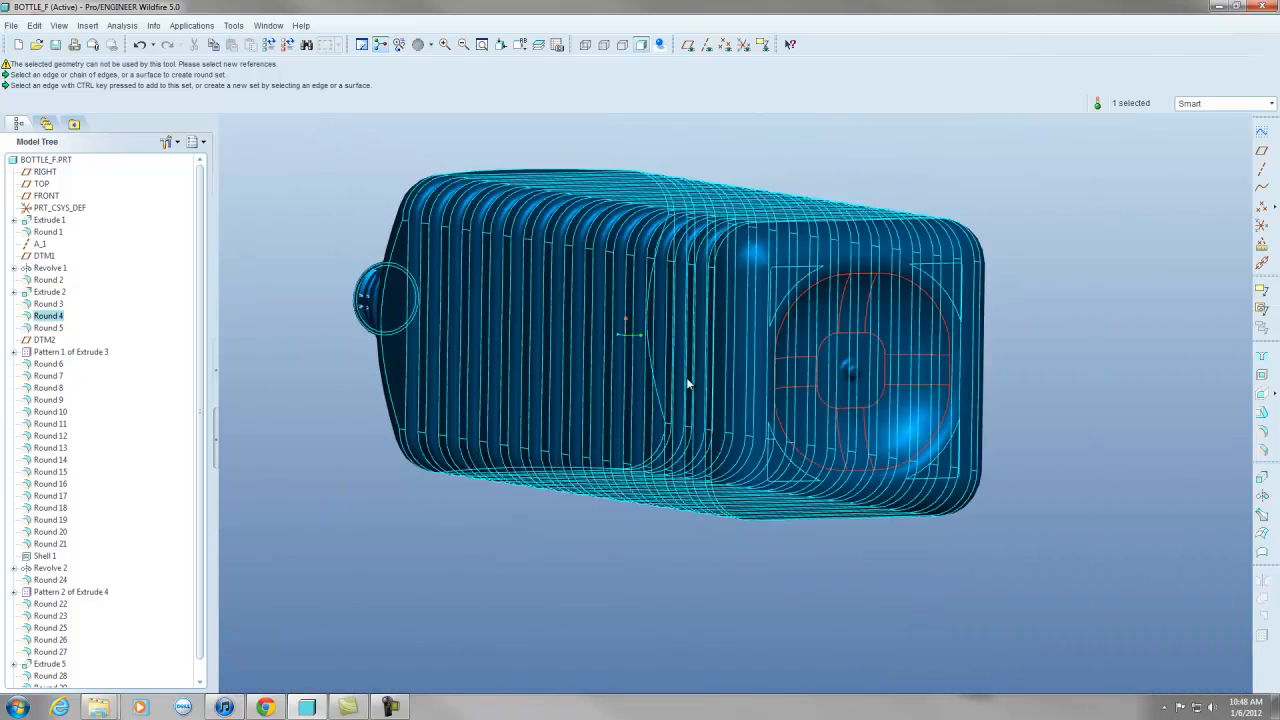
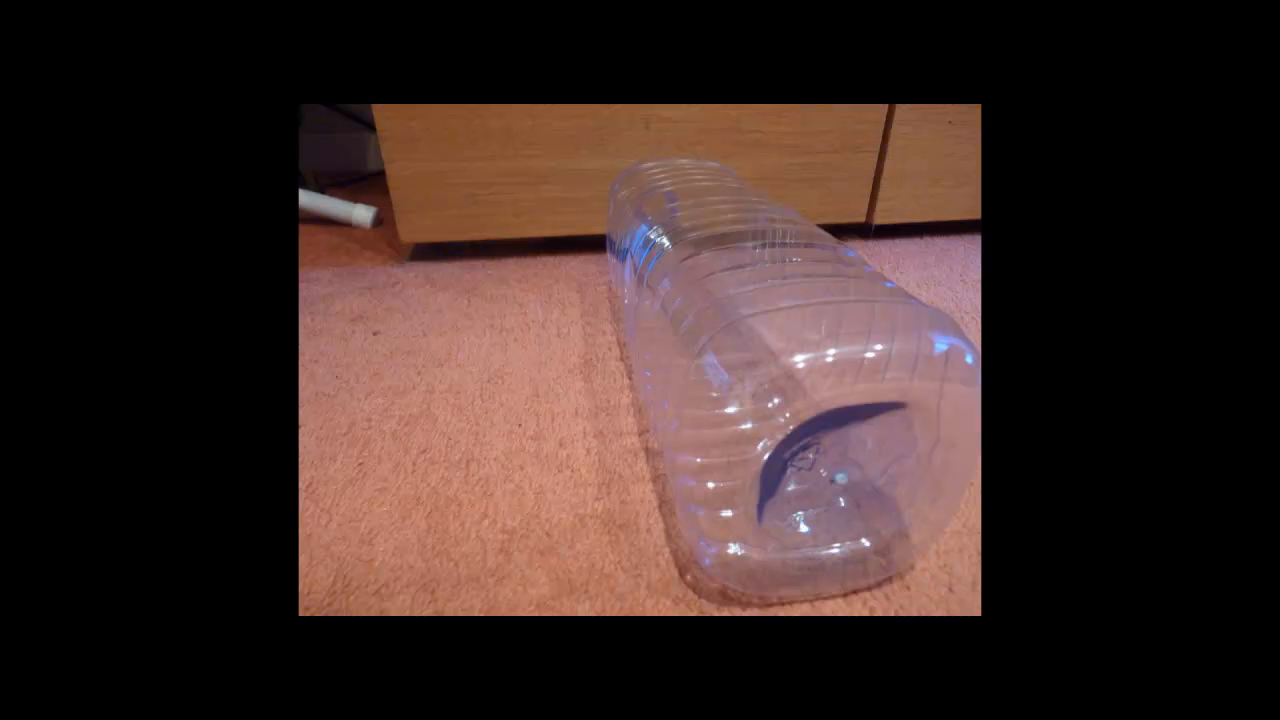
Compare the base boss with the reference photo, set its circle diameter to 5 mm and regenerate the model.
mouse_move(314, 375)
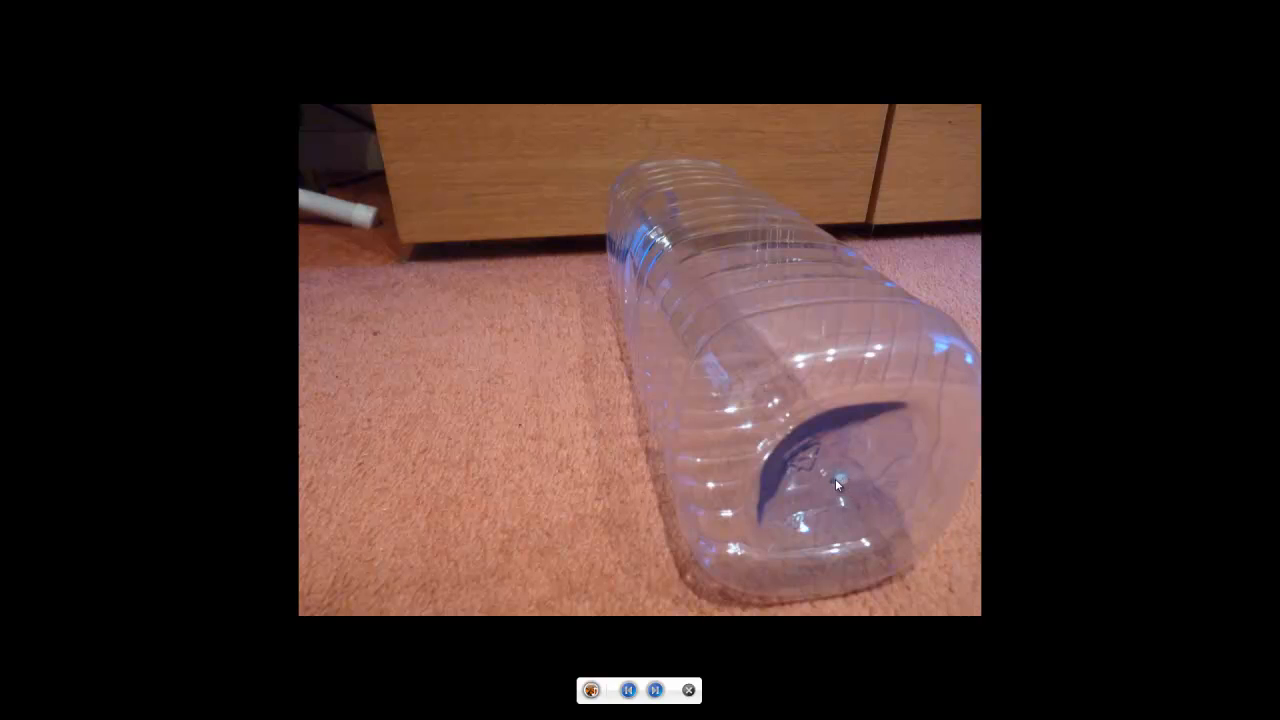
click(689, 690)
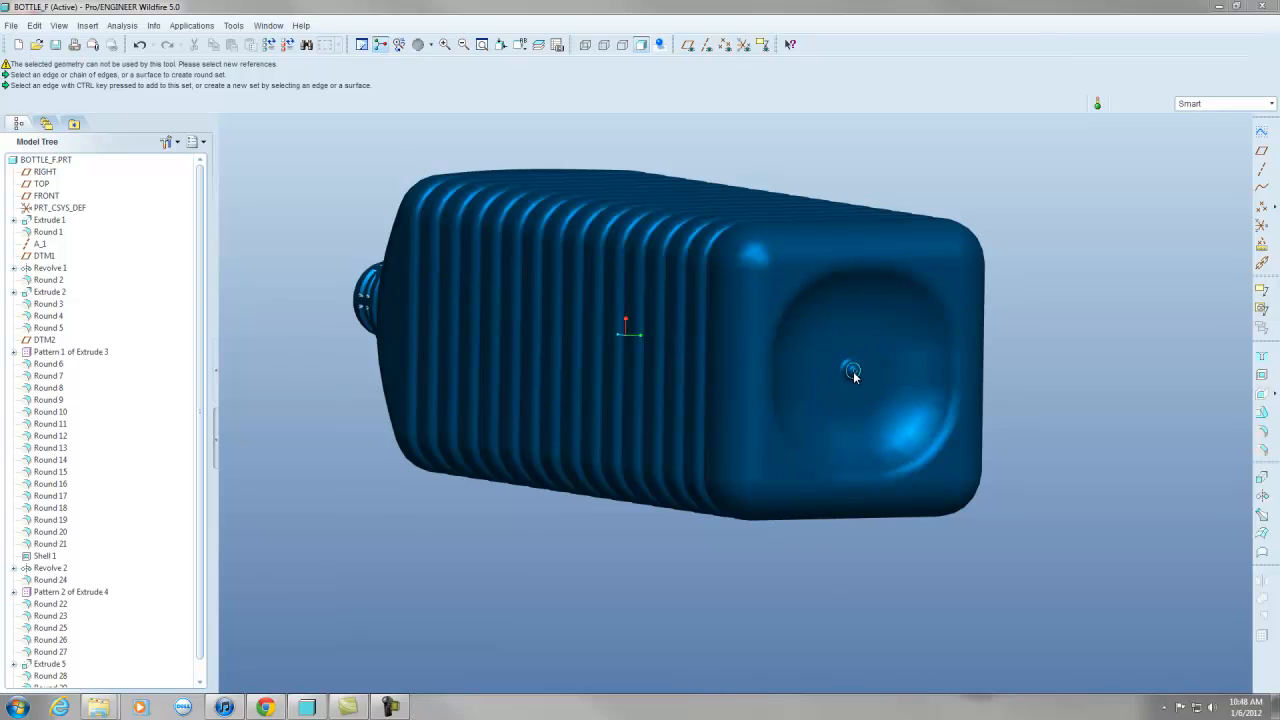
scroll(850, 372, down, 6)
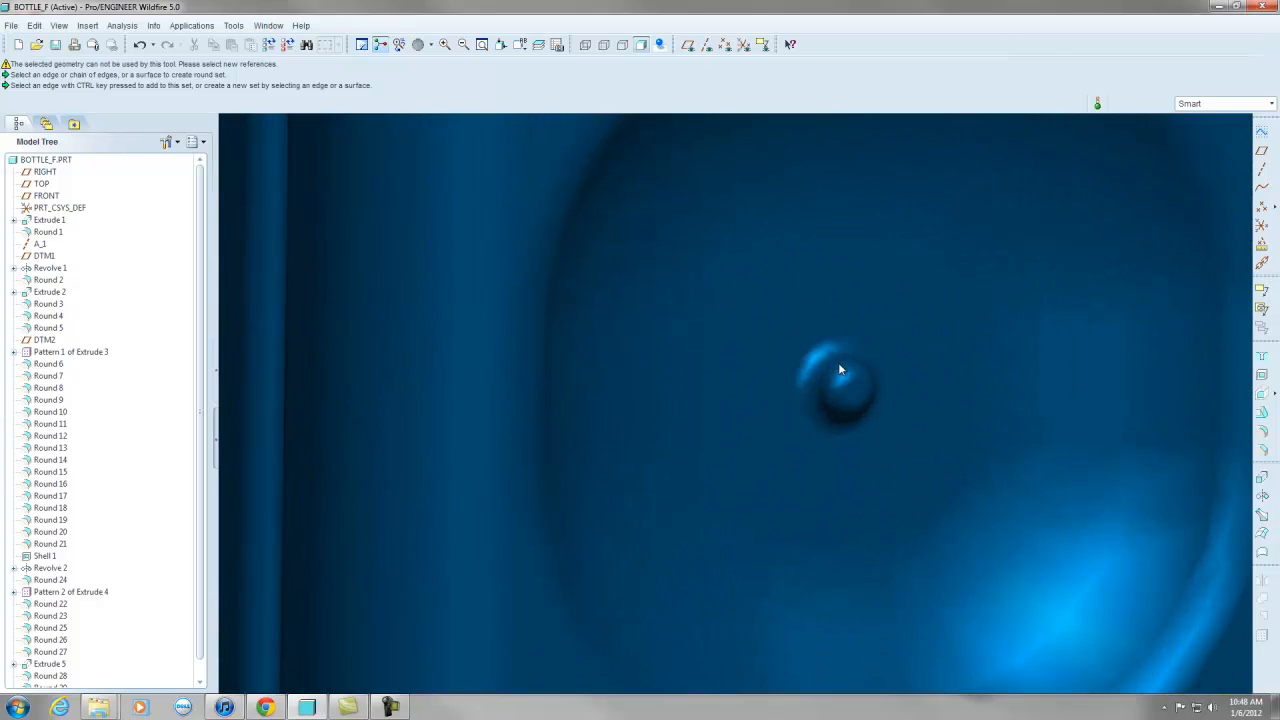
click(826, 372)
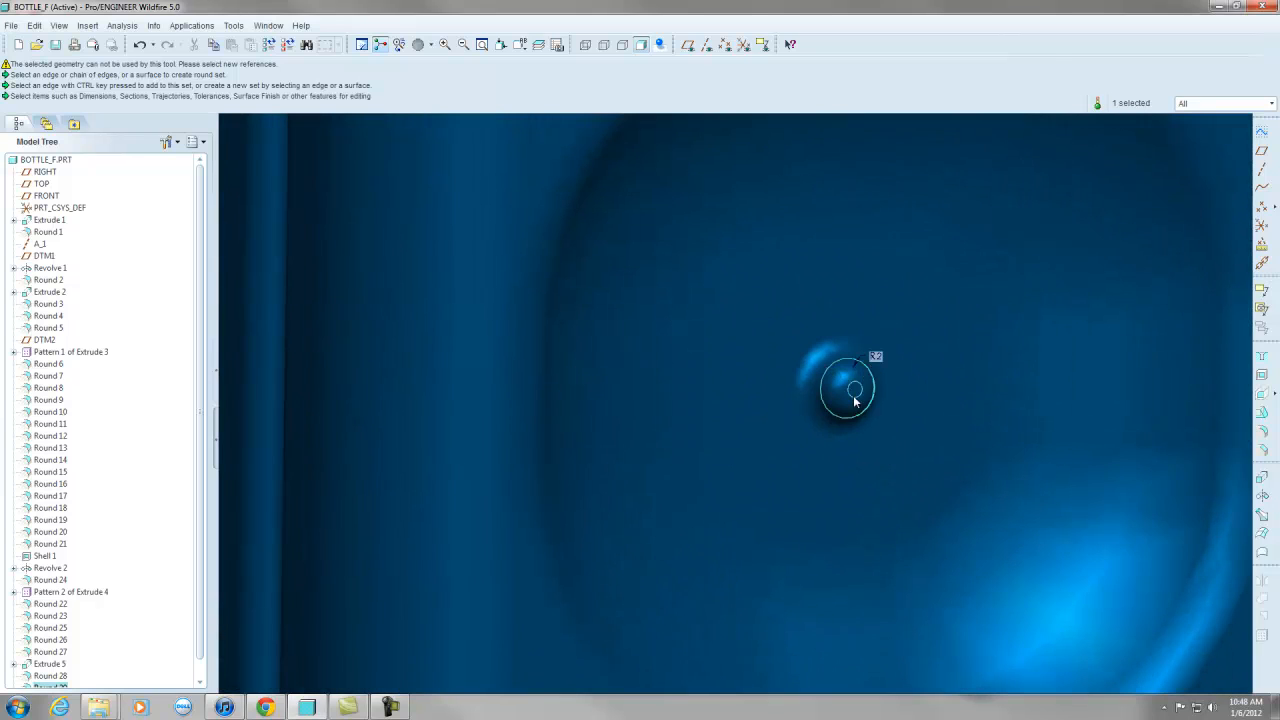
click(856, 396)
double_click(797, 365)
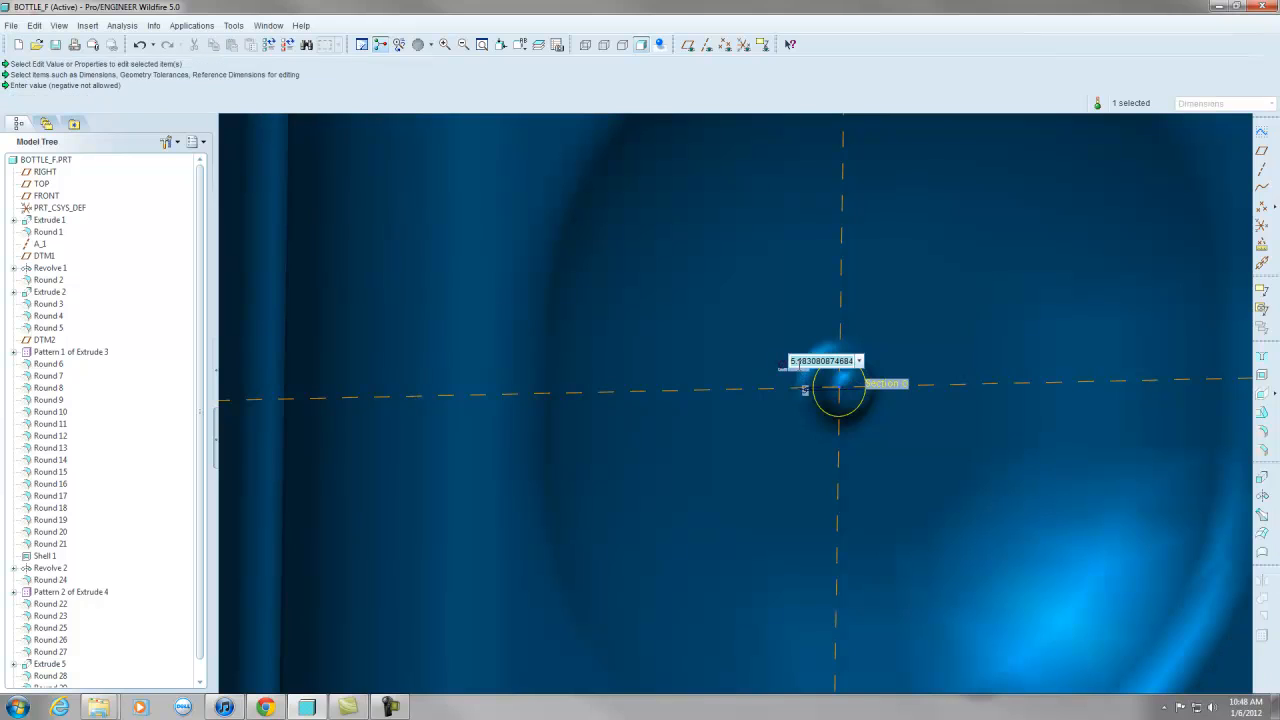
text(5)
key(Return)
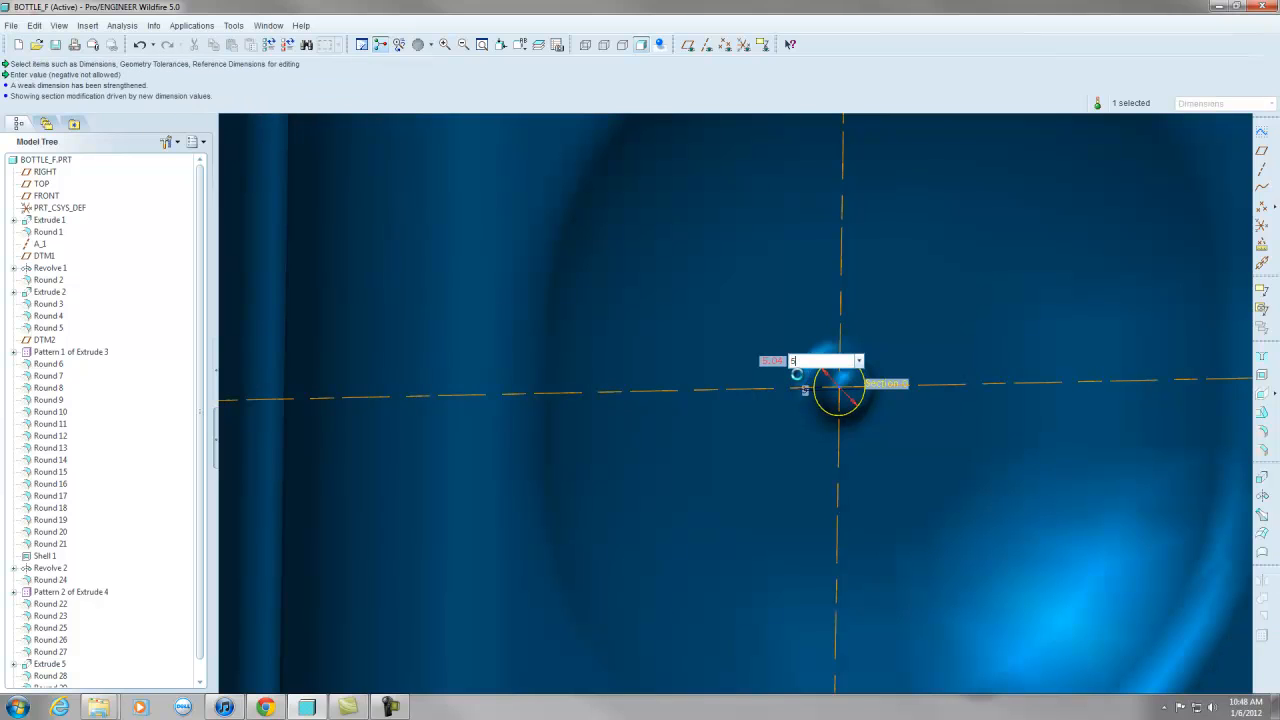
click(268, 44)
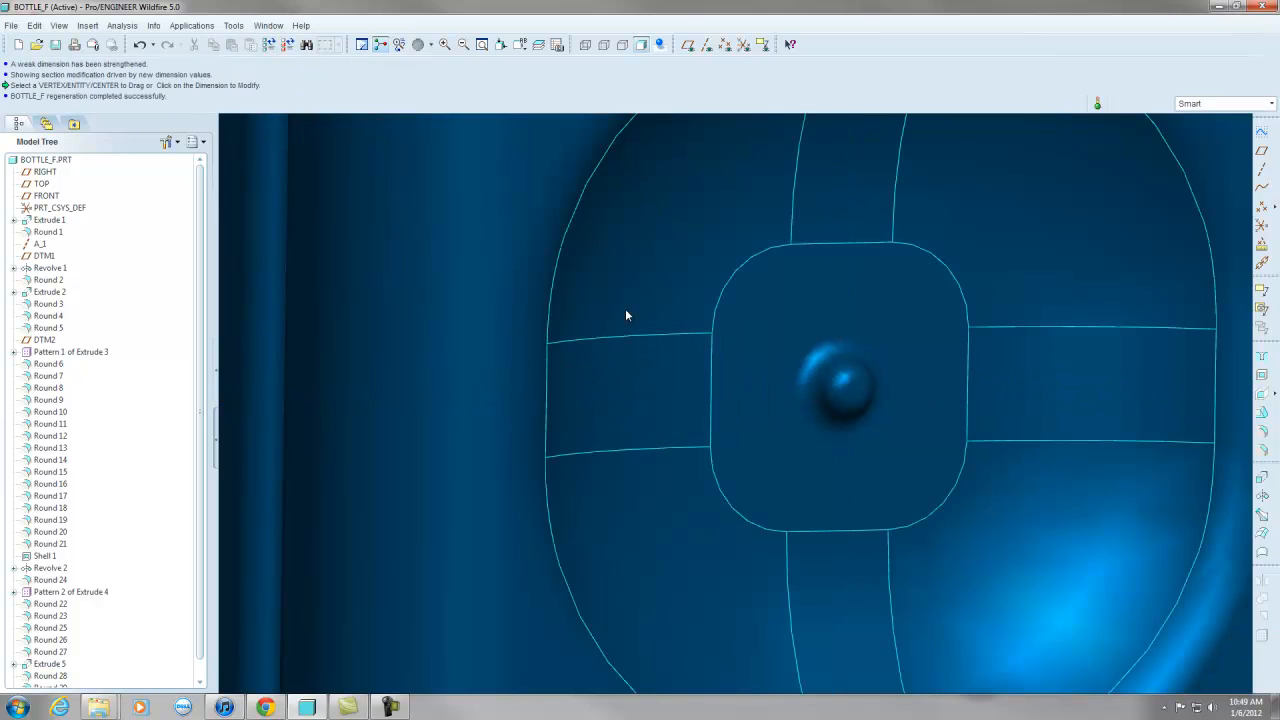
Inspect the complete bottle from several angles, including the threaded neck, shoulders and ribbed body.
scroll(795, 359, up, 5)
middle_drag(816, 368, 876, 422)
scroll(873, 420, up, 4)
scroll(817, 278, down, 6)
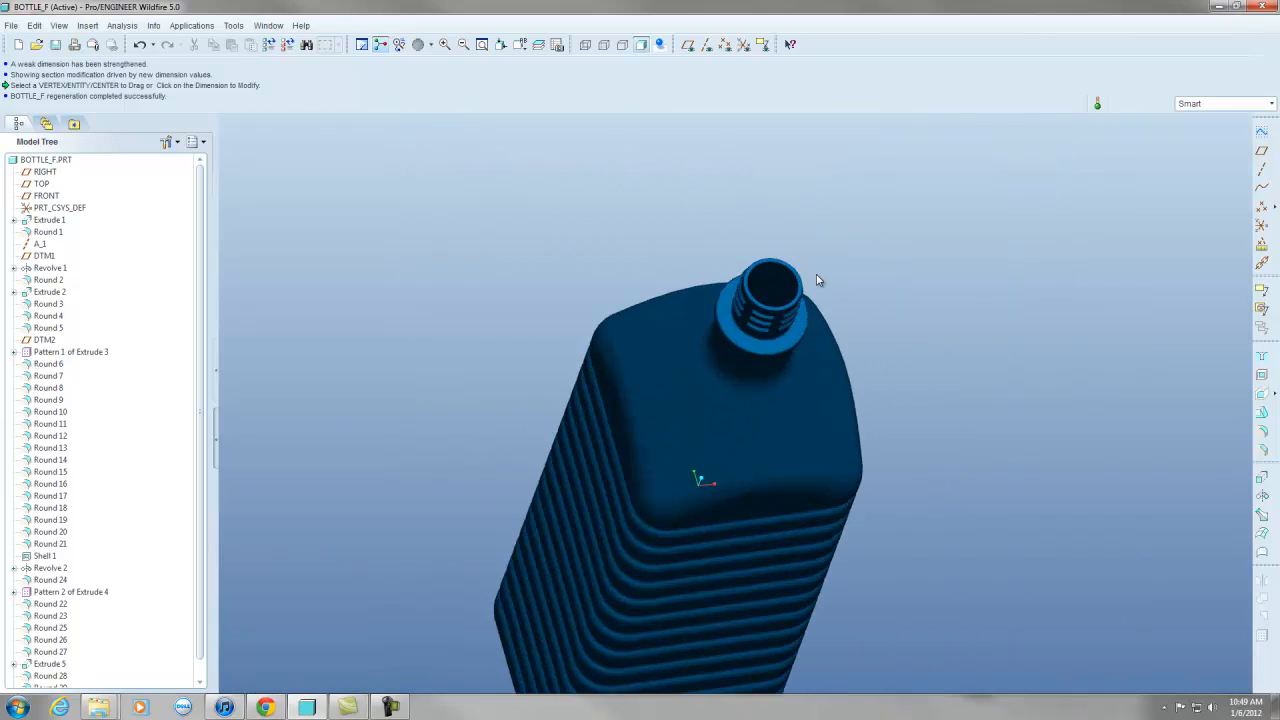
middle_drag(817, 278, 746, 300)
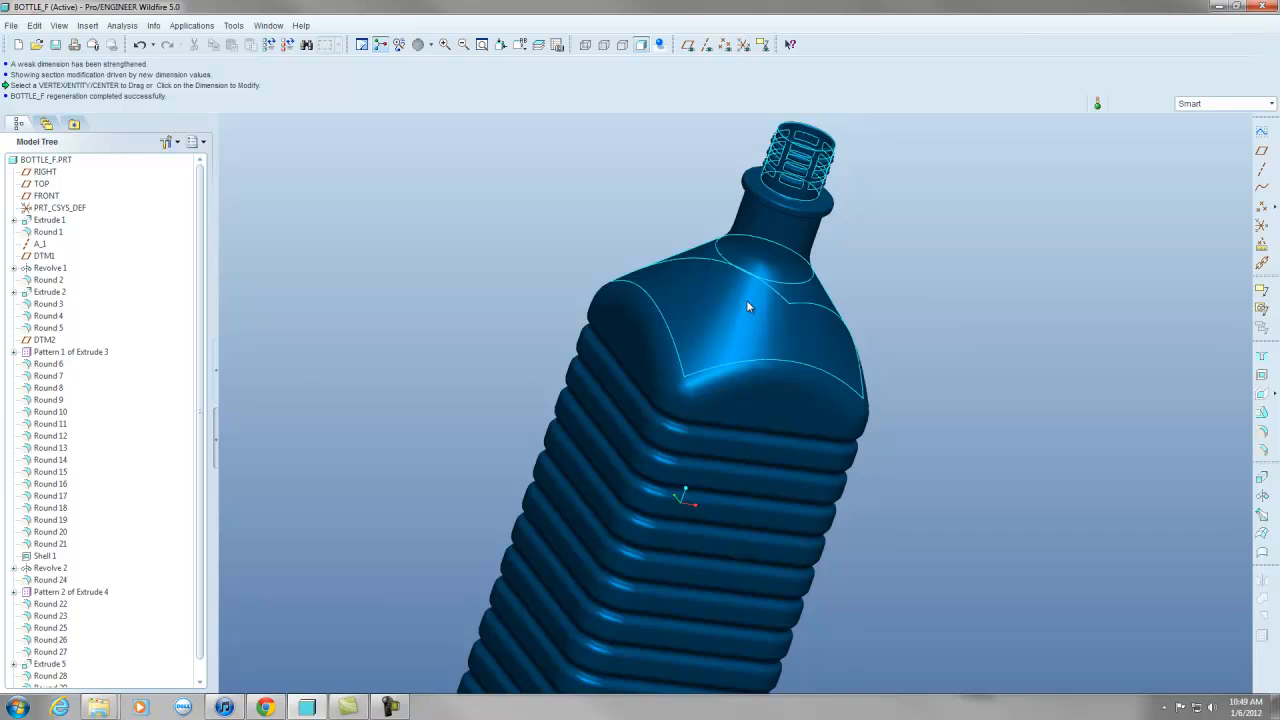
scroll(670, 385, up, 2)
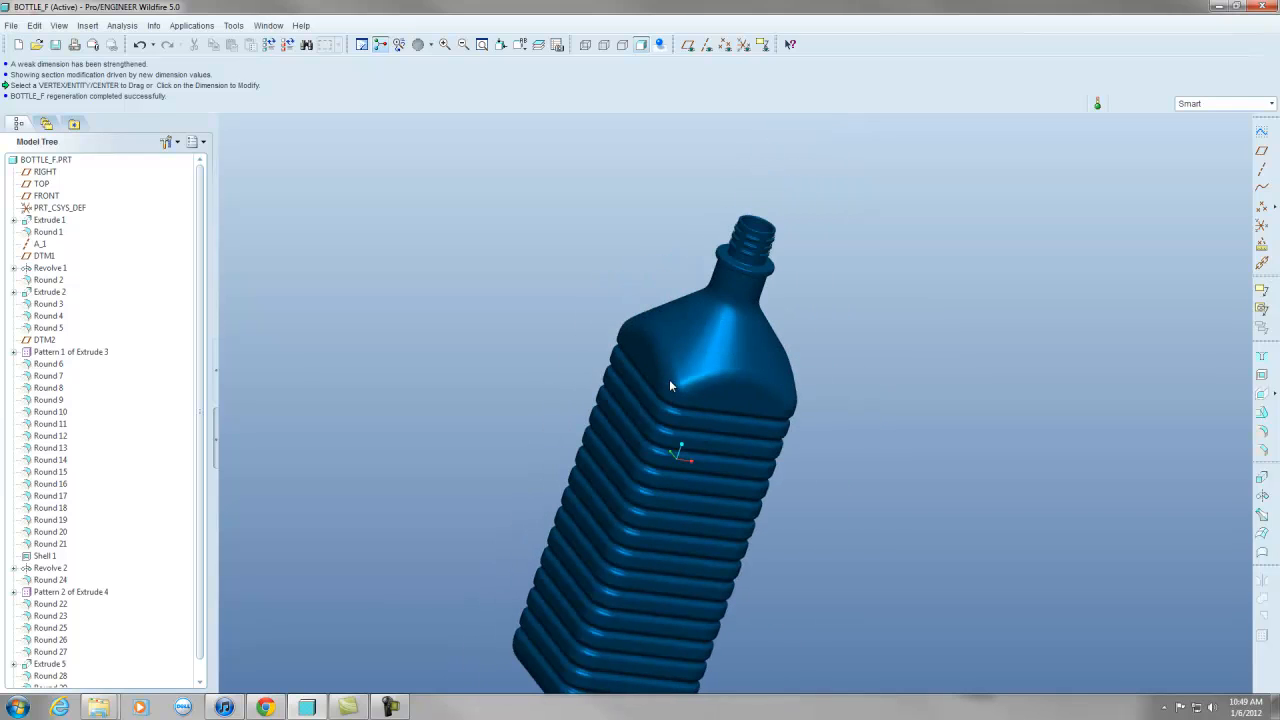
scroll(660, 440, up, 3)
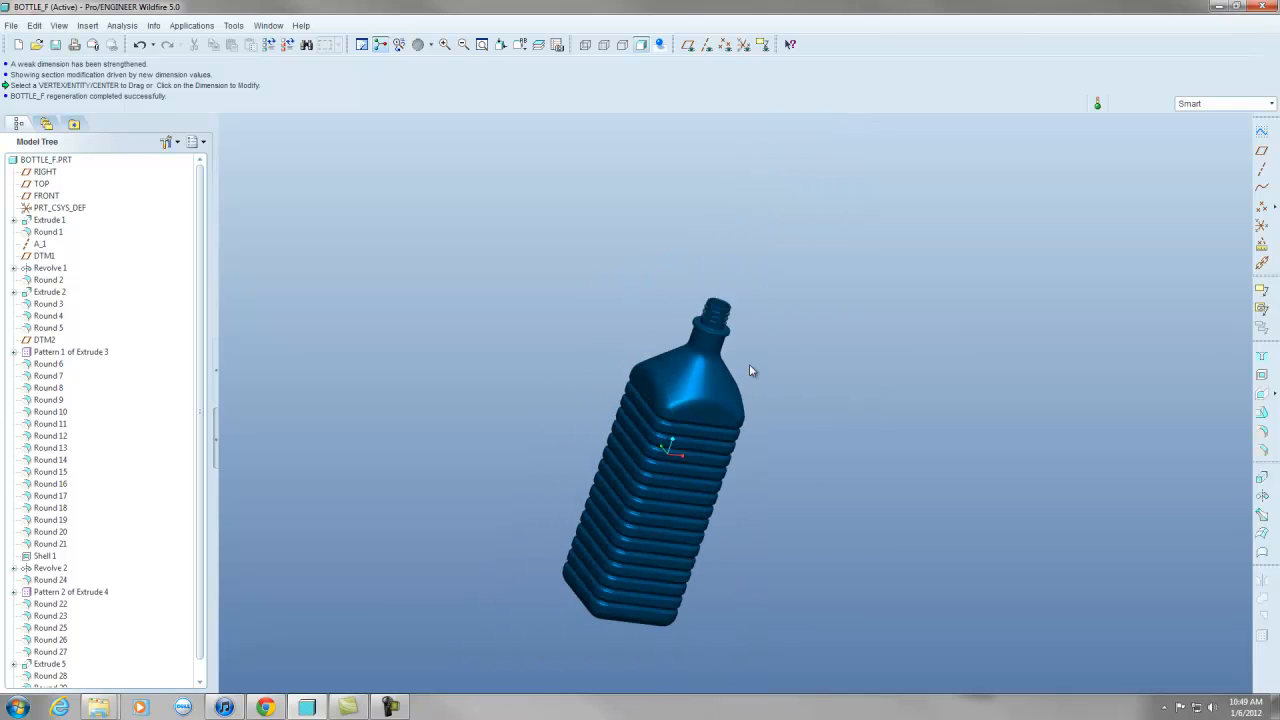
scroll(751, 371, down, 3)
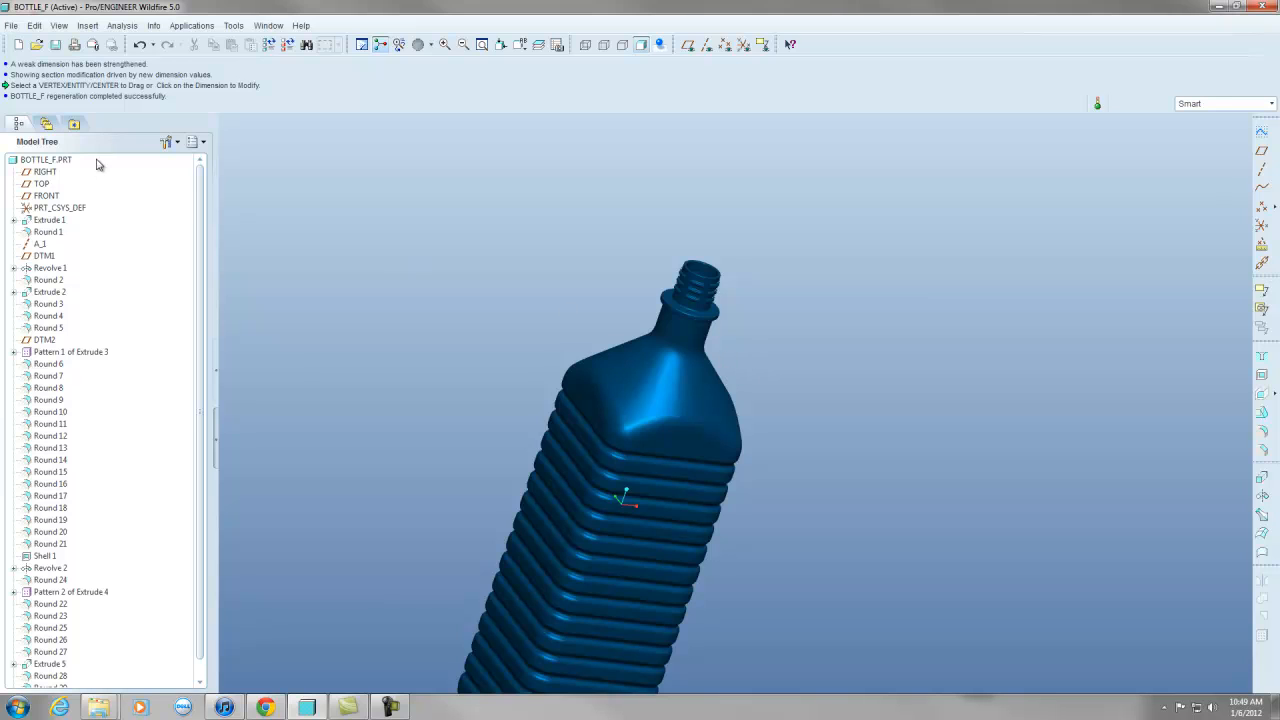
Save the bottle part BOTTLE_F.PRT in the Bottle Tutorial Final folder.
click(61, 46)
click(537, 543)
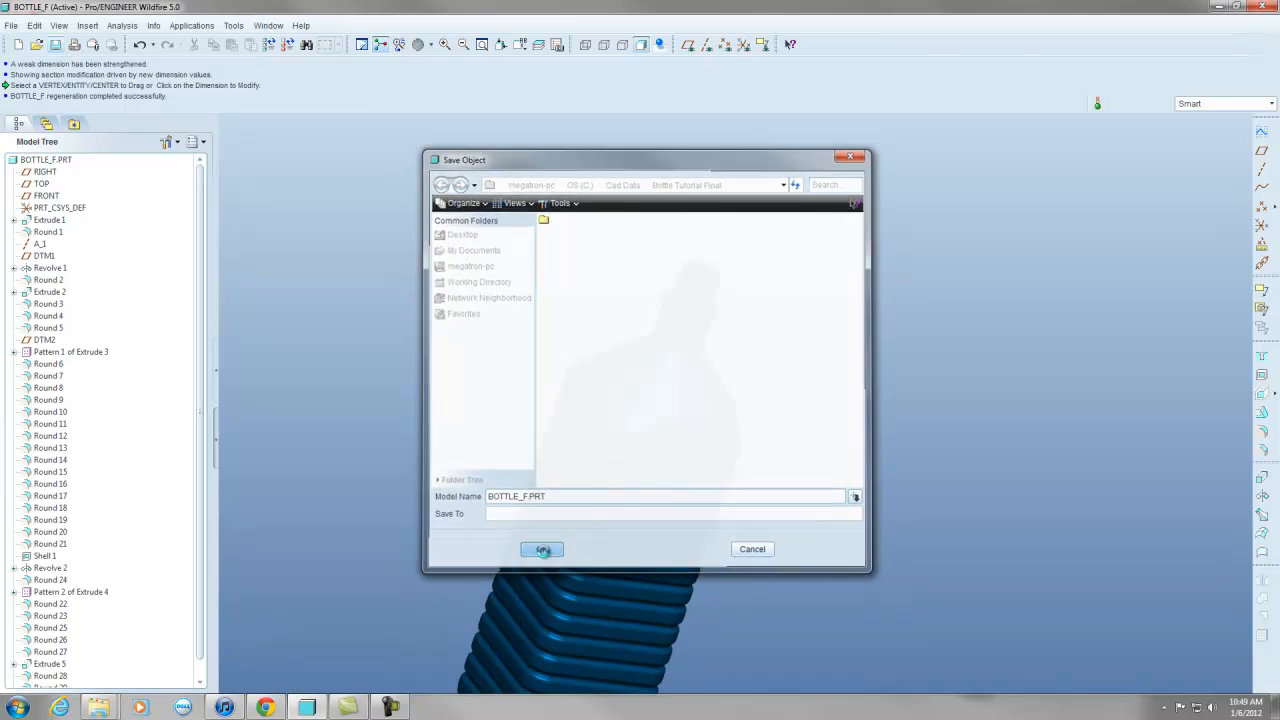
scroll(540, 389, up, 1)
Create a new design assembly named bottle-assy from the mmns_asm_design template instead of the default one.
click(12, 25)
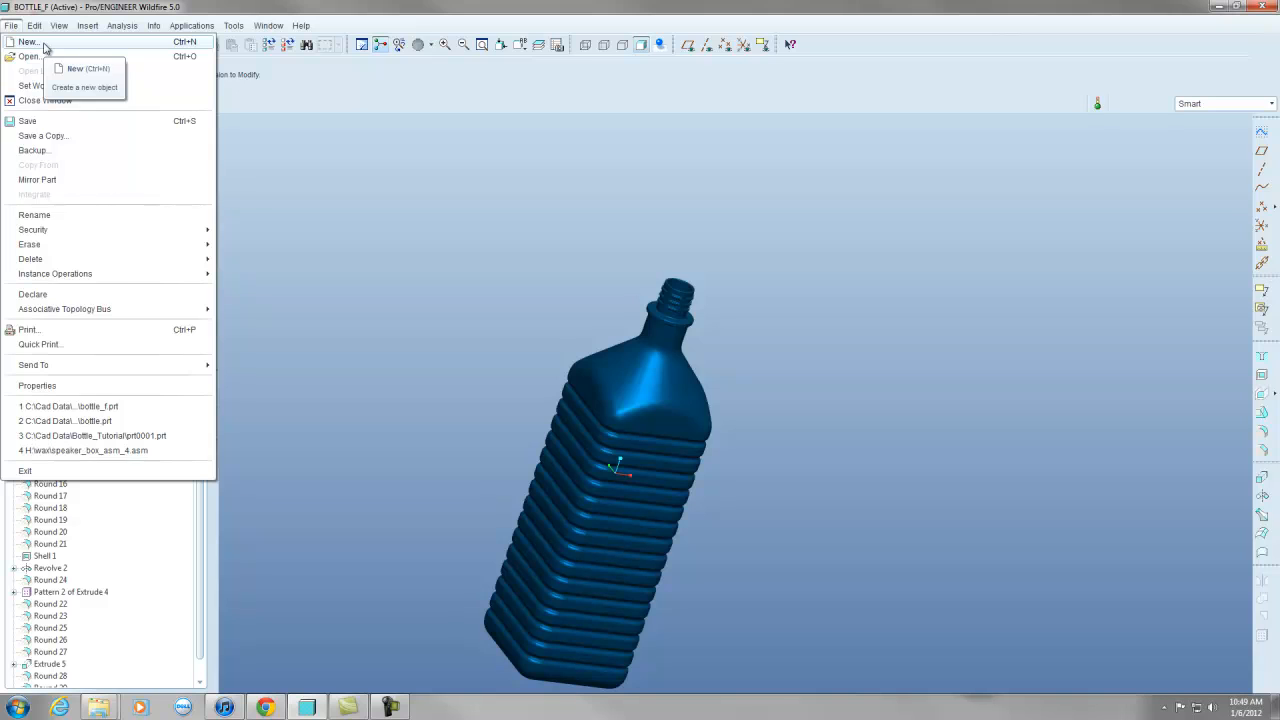
click(44, 47)
click(578, 300)
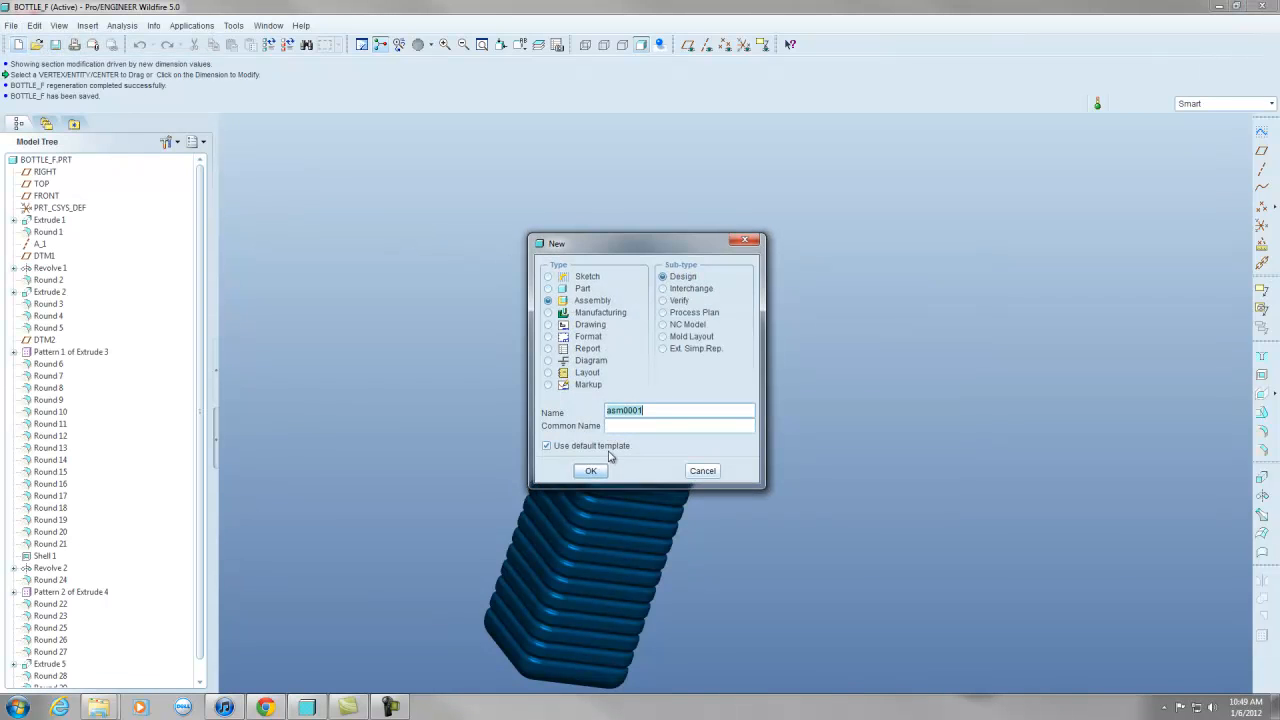
click(590, 447)
double_click(657, 410)
text(bottle-ass)
key(Return)
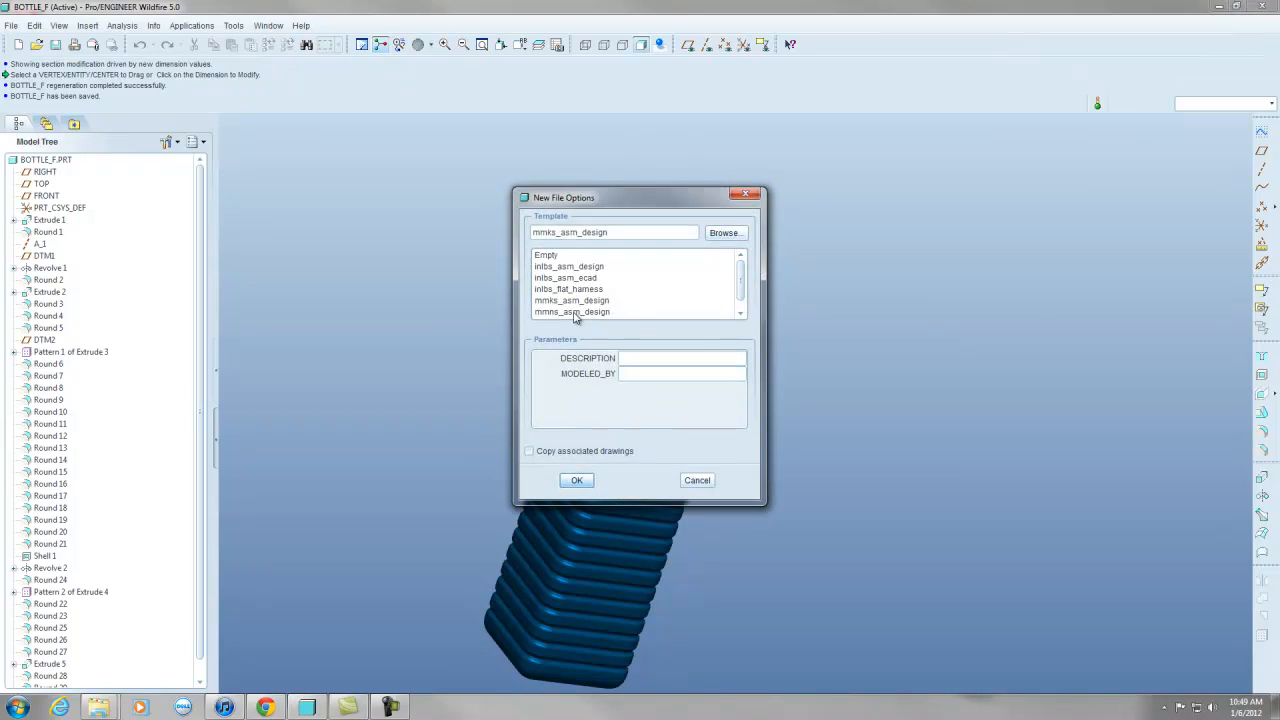
click(575, 312)
click(578, 480)
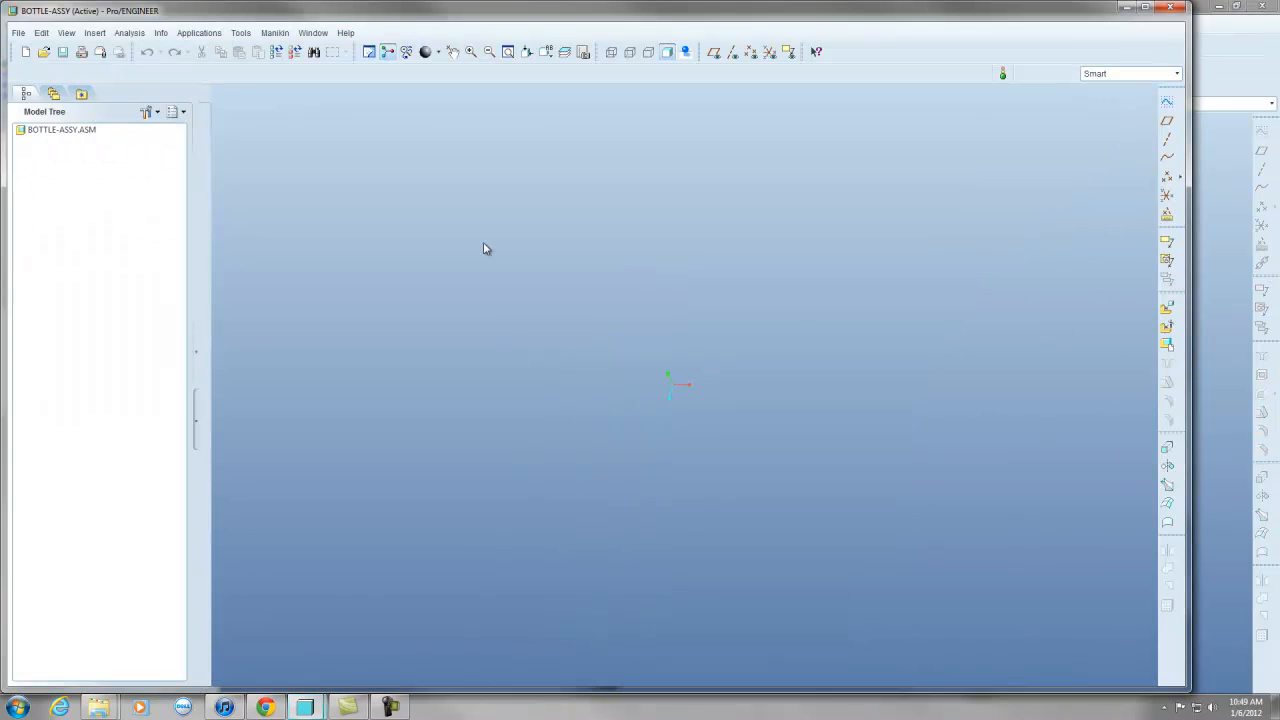
Assemble bottle_f.prt into the assembly with a Default constraint, and save BOTTLE-ASSY.ASM in the Bottle Tutorial Final folder.
click(1166, 308)
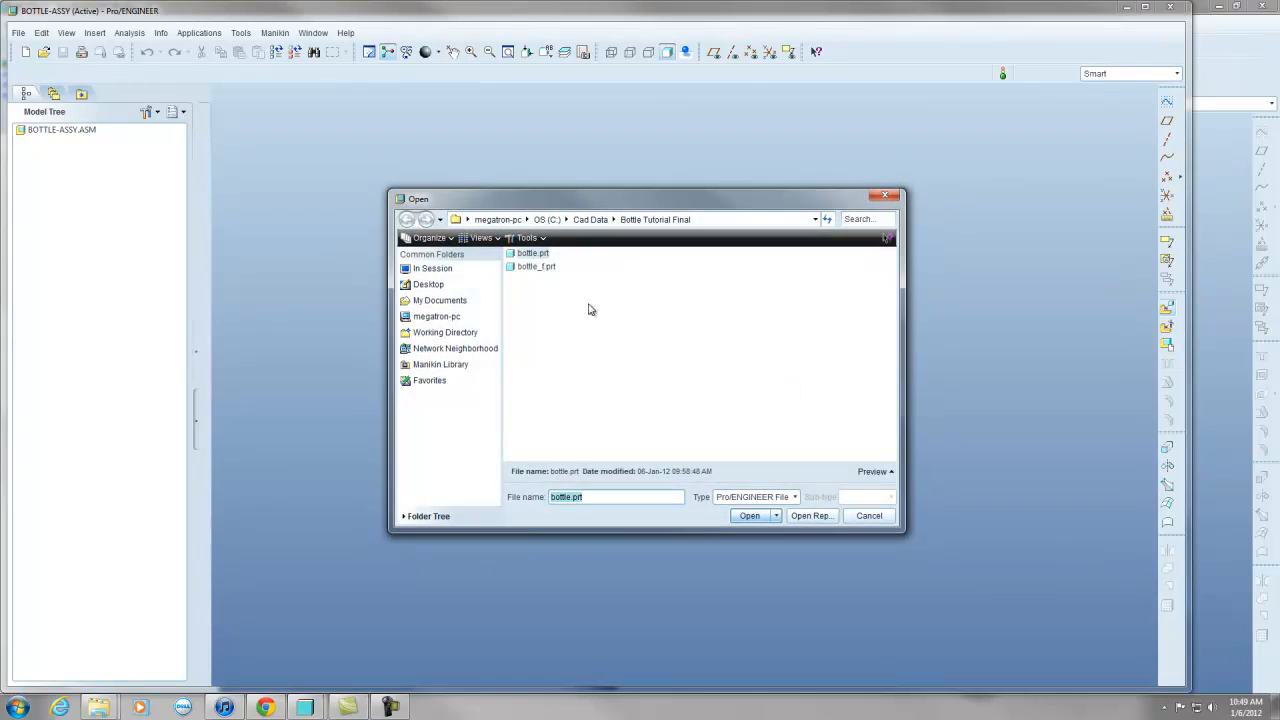
click(540, 267)
click(752, 515)
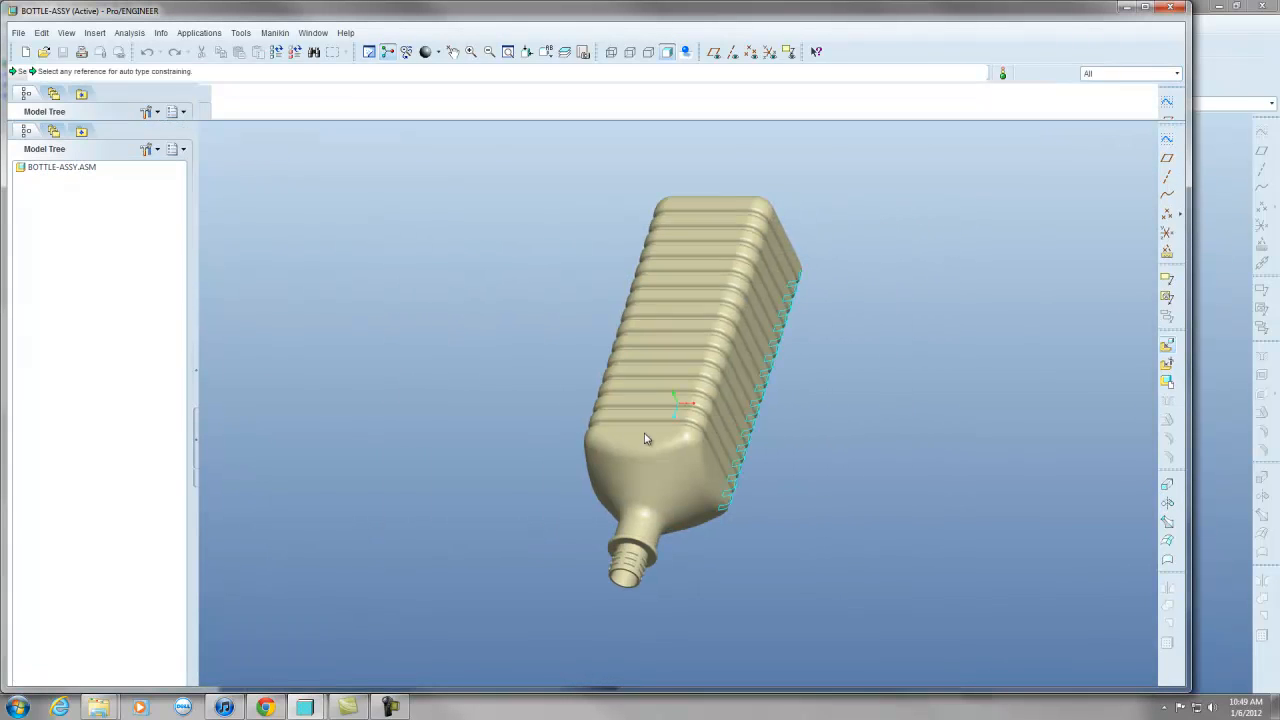
click(262, 91)
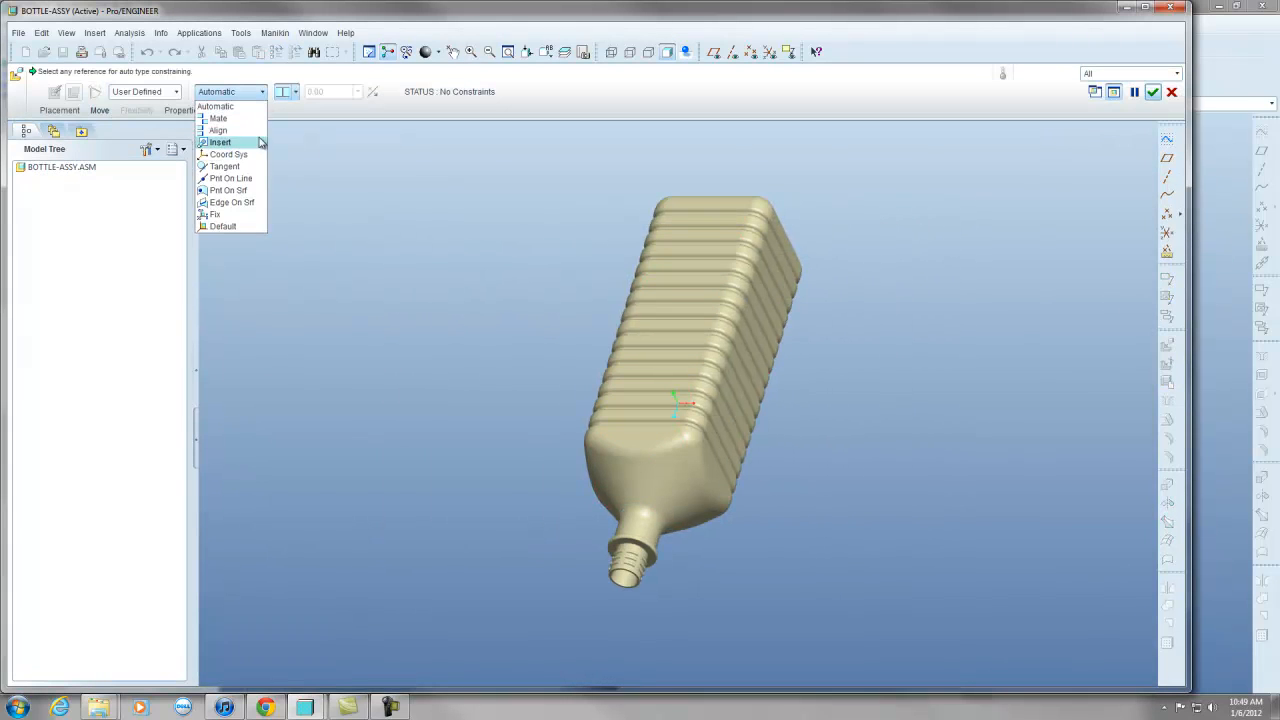
click(230, 225)
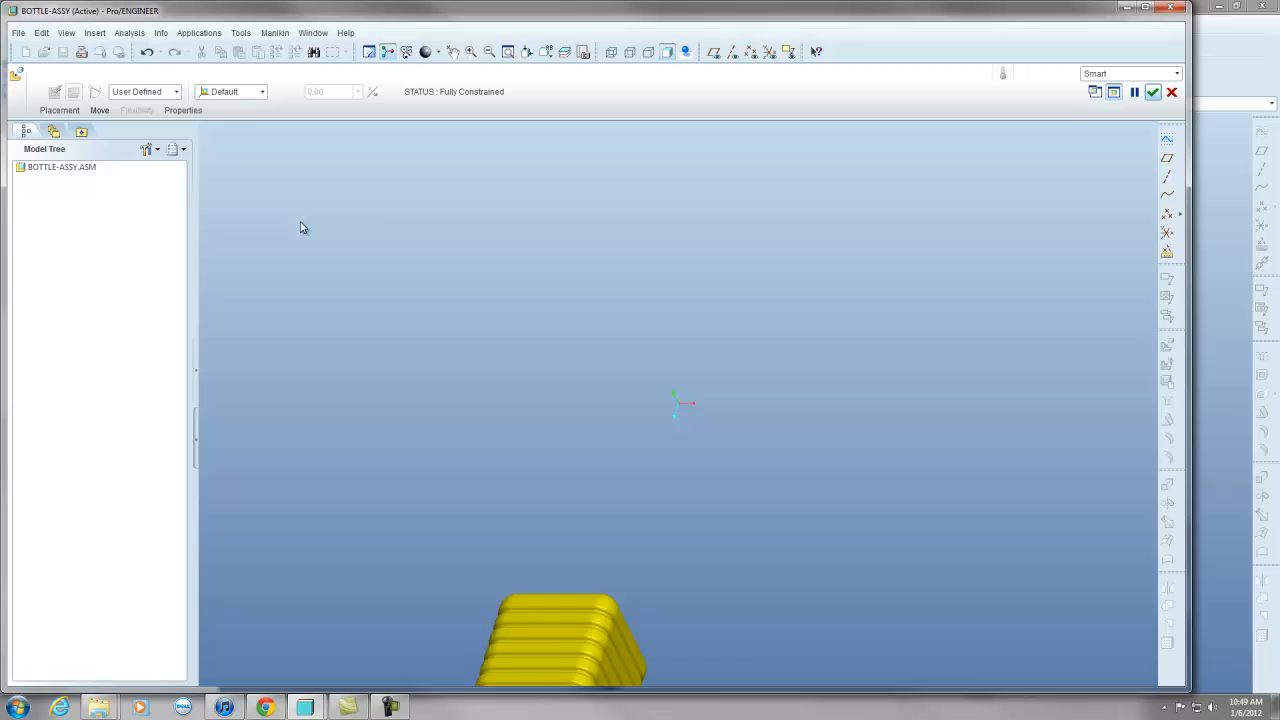
click(1152, 92)
scroll(749, 383, up, 3)
middle_drag(749, 383, 780, 306)
scroll(737, 289, up, 3)
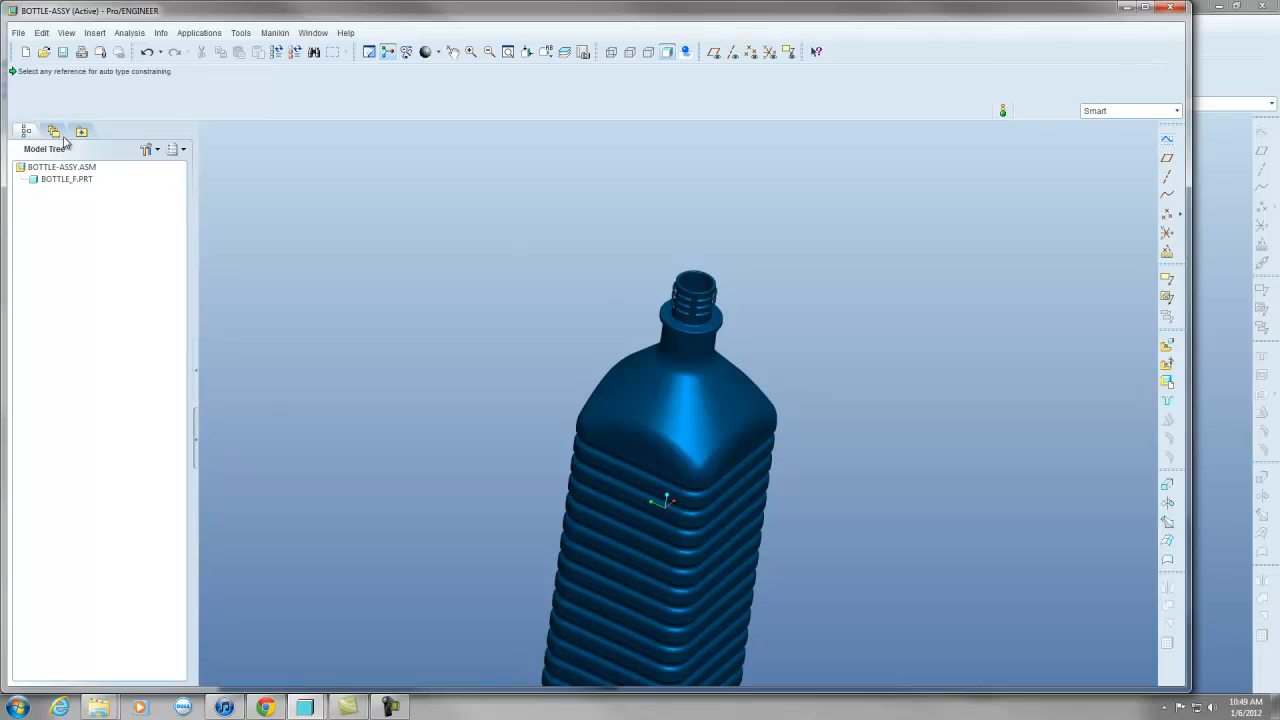
click(64, 51)
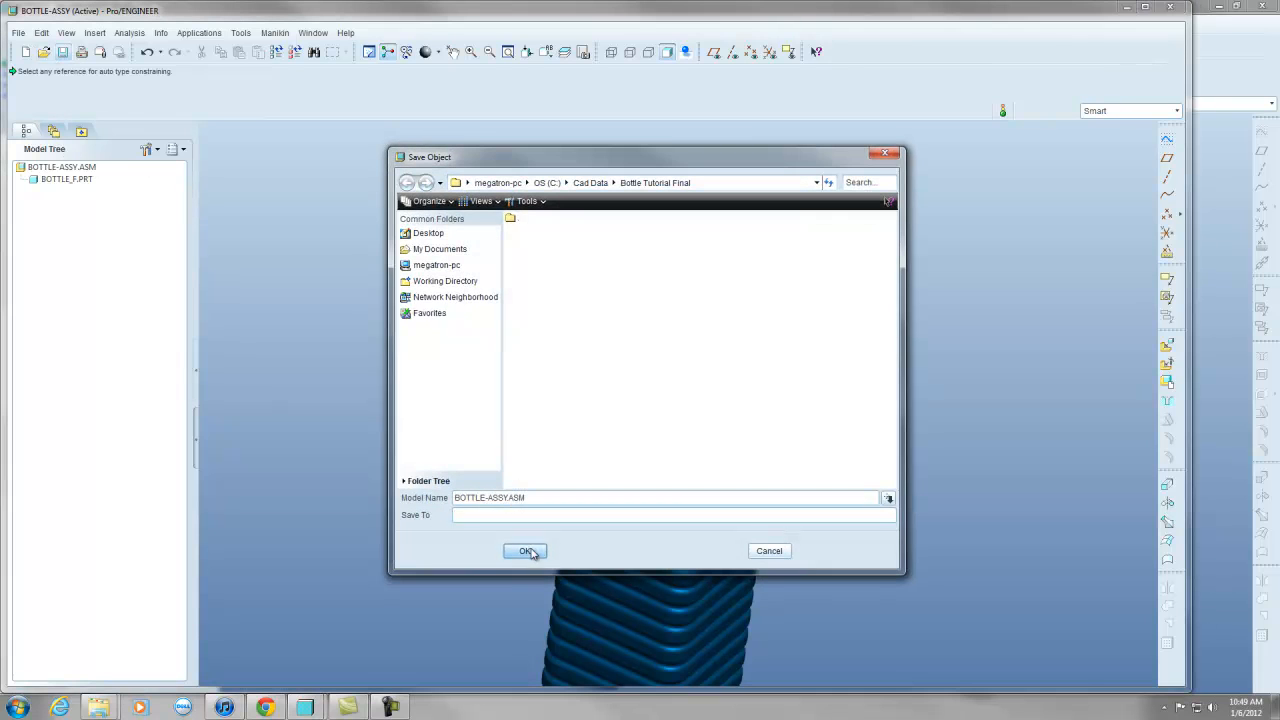
click(527, 551)
Create a new solid part named ring from the mmns_part_solid template and save it in the Bottle Tutorial Final folder.
click(19, 33)
click(34, 50)
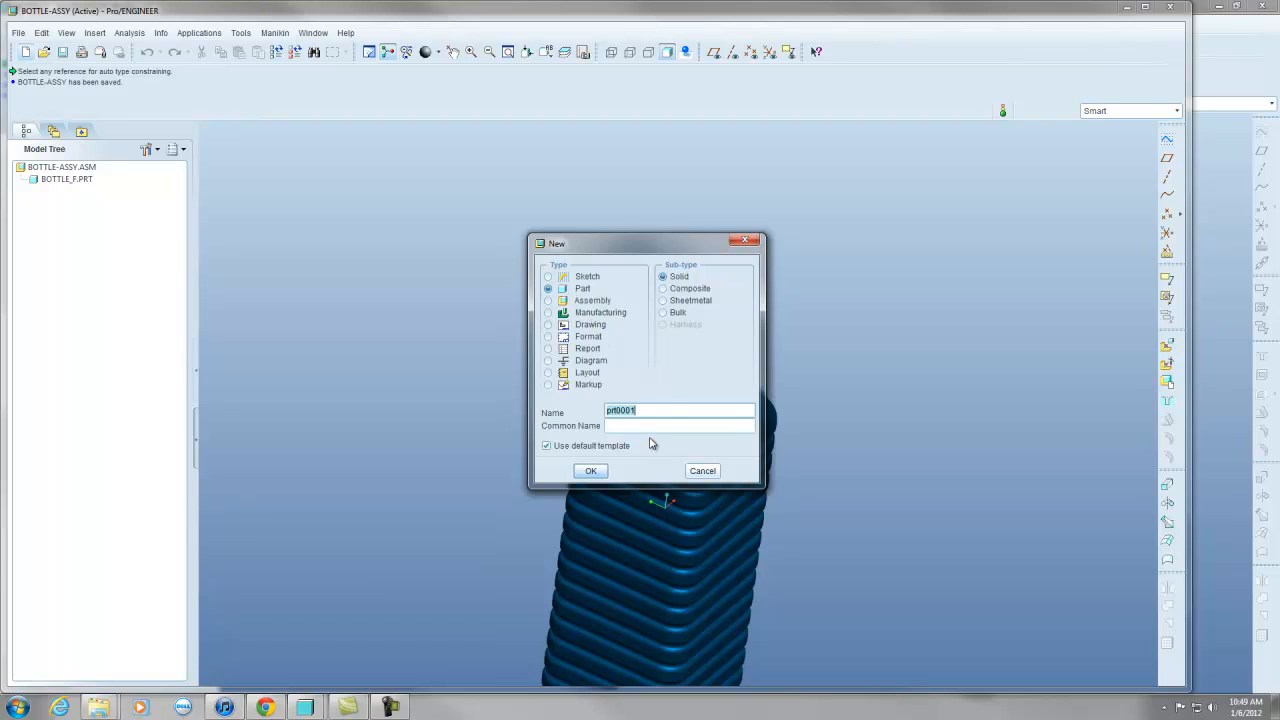
text(f)
click(590, 471)
click(521, 290)
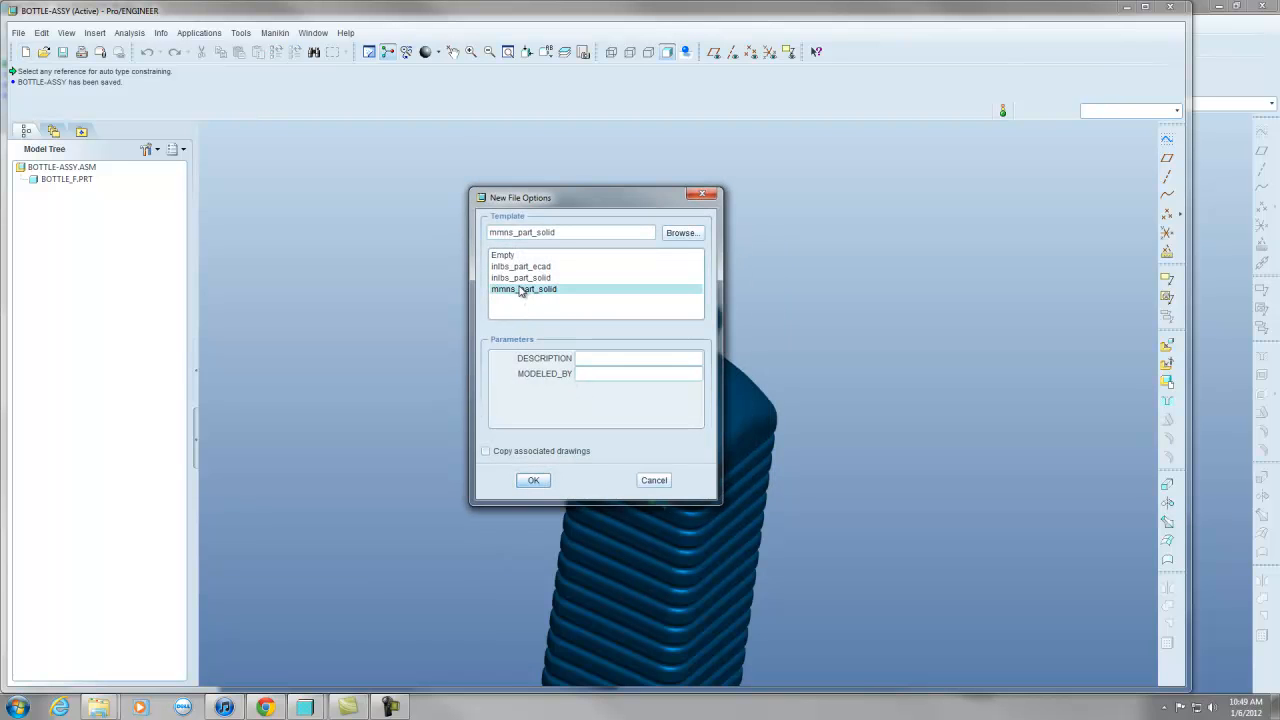
click(535, 480)
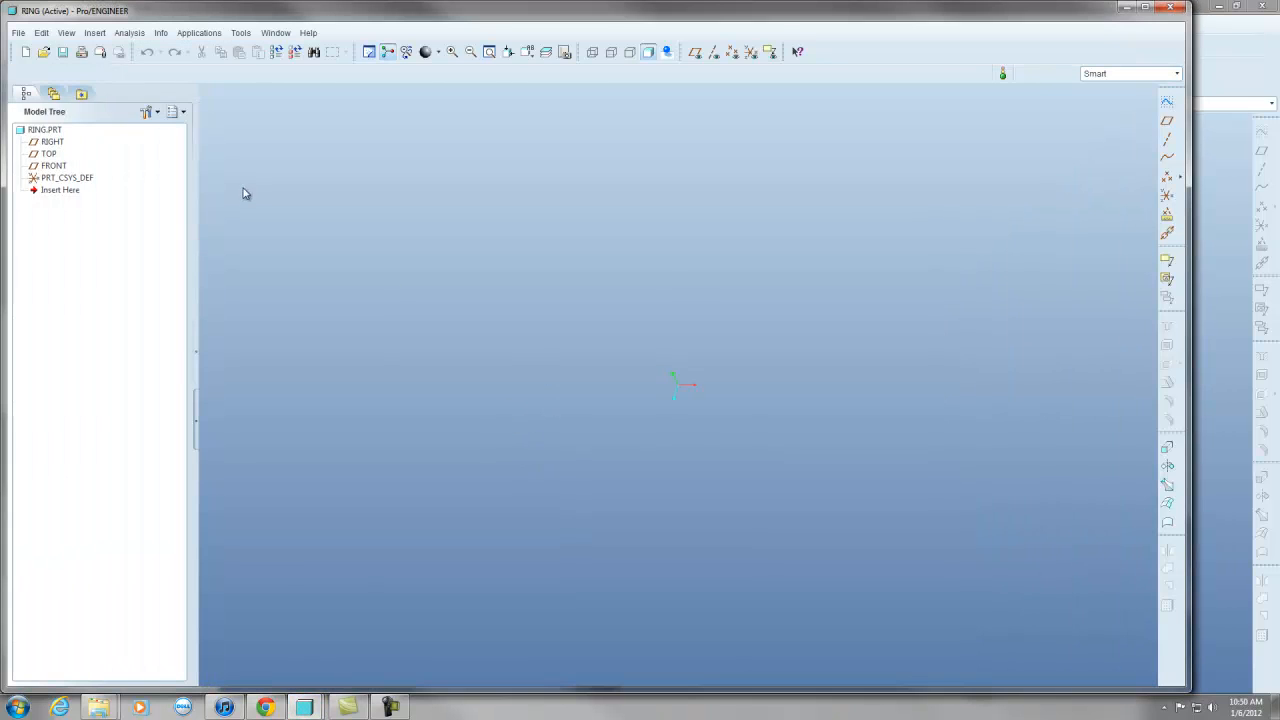
click(63, 51)
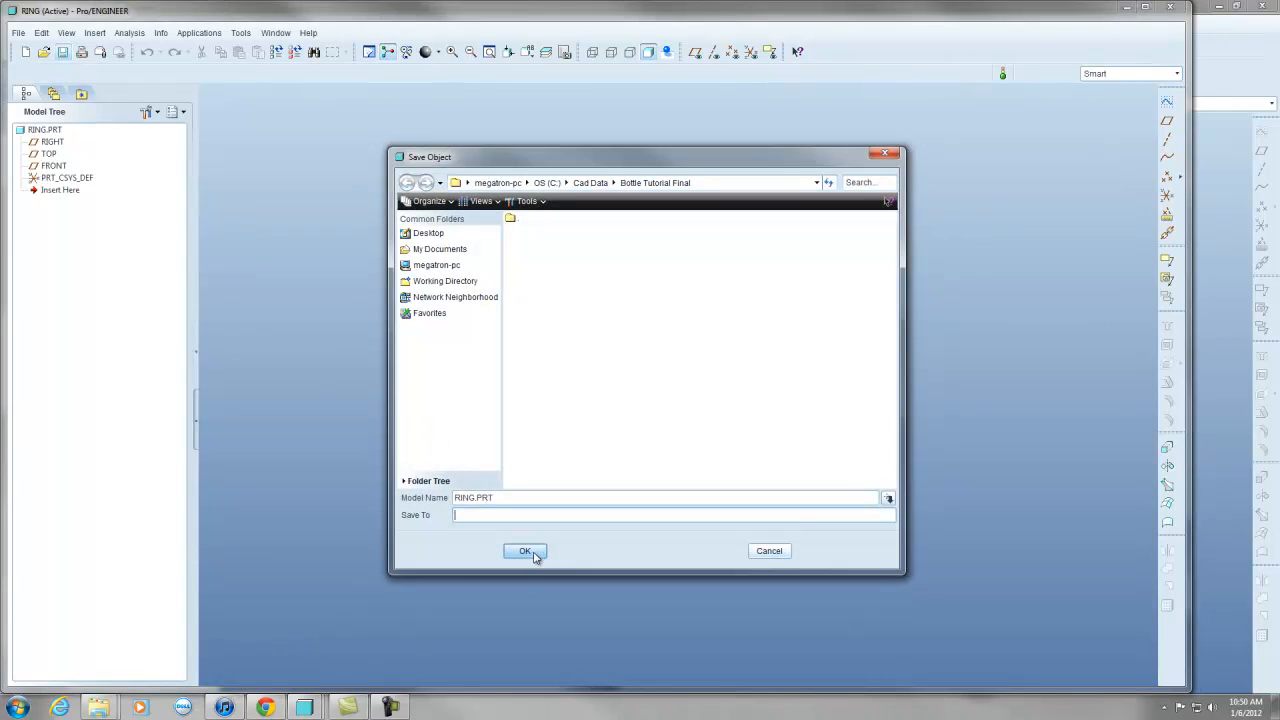
click(525, 551)
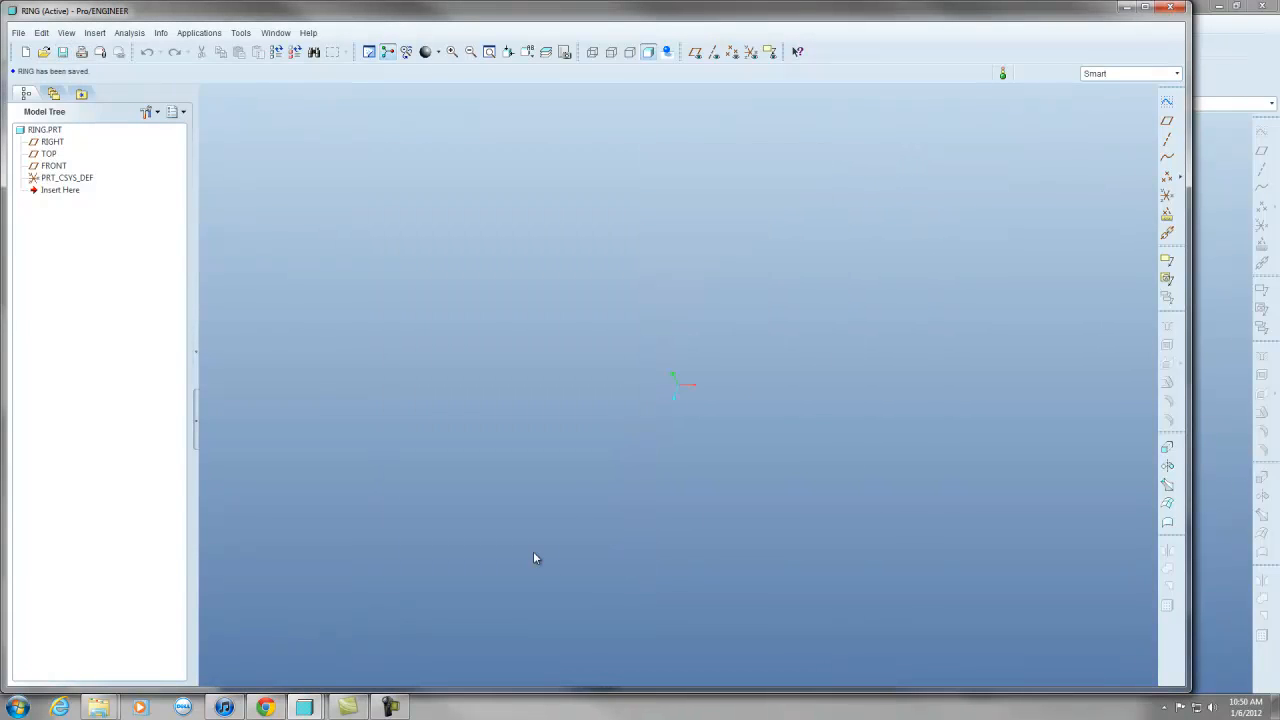
Switch back to the BOTTLE-ASSY window and assemble ring.prt with a Default constraint.
click(274, 32)
click(310, 184)
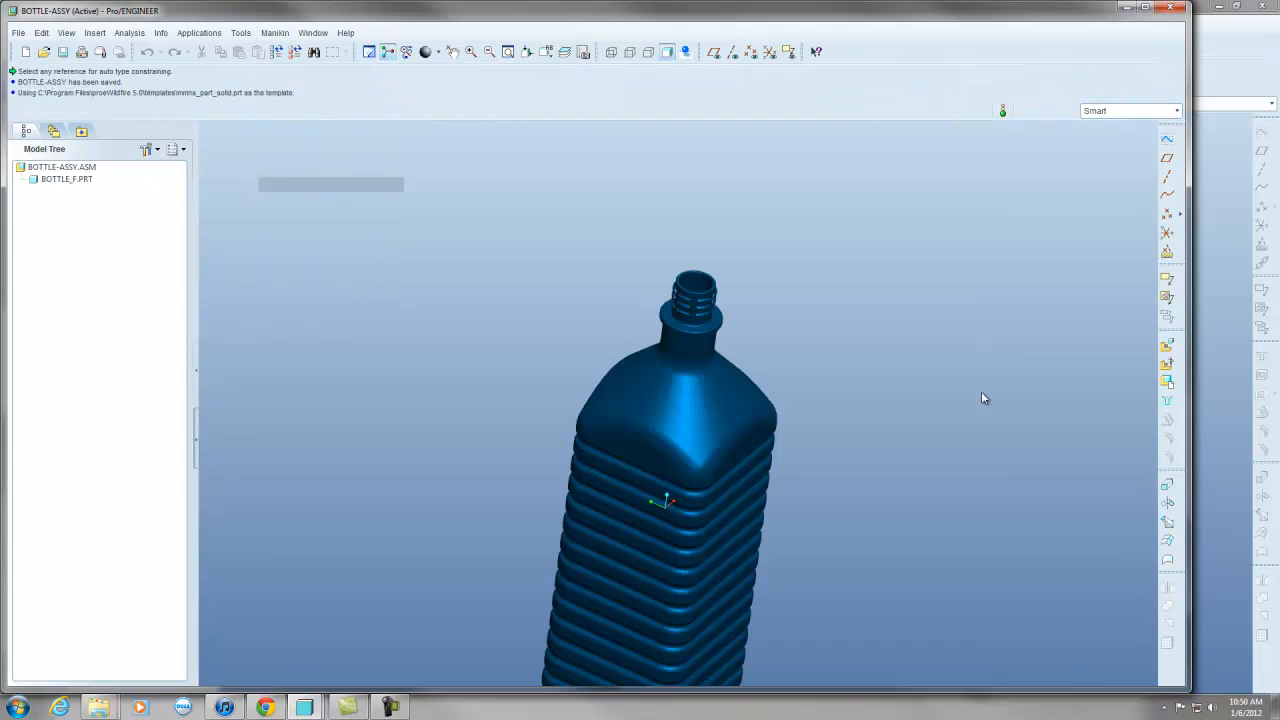
key(ctrl+o)
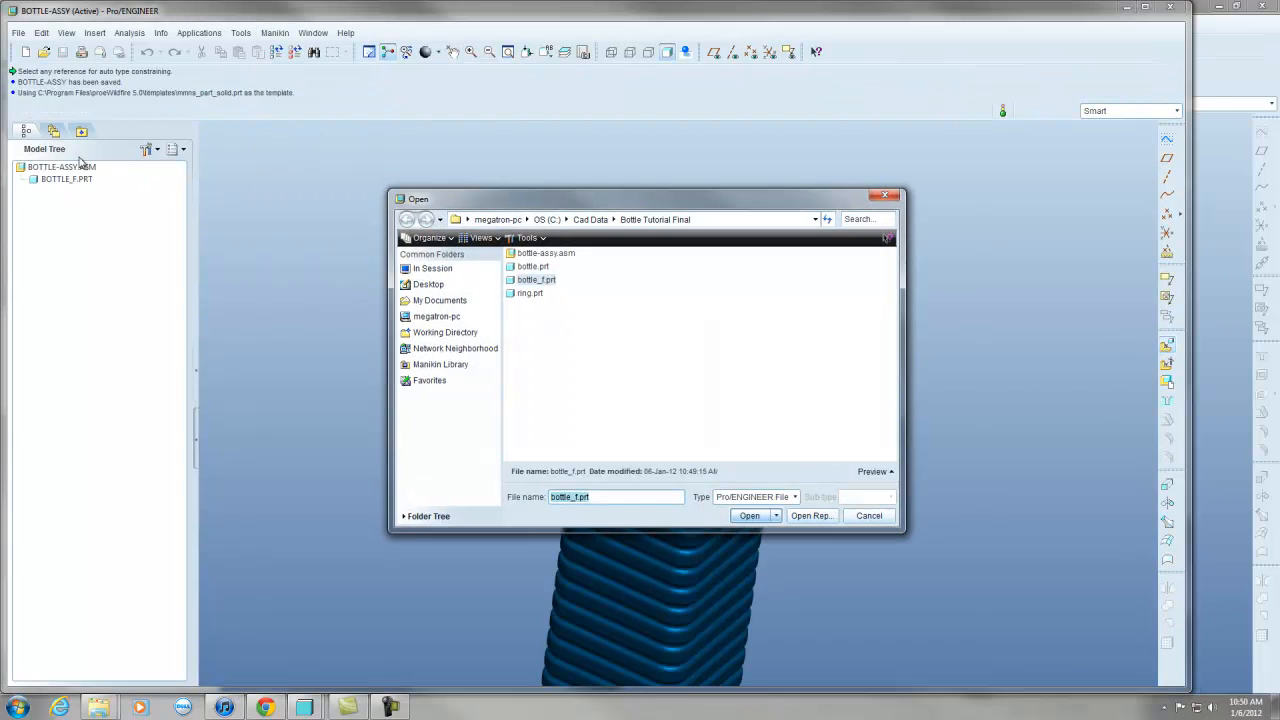
click(536, 295)
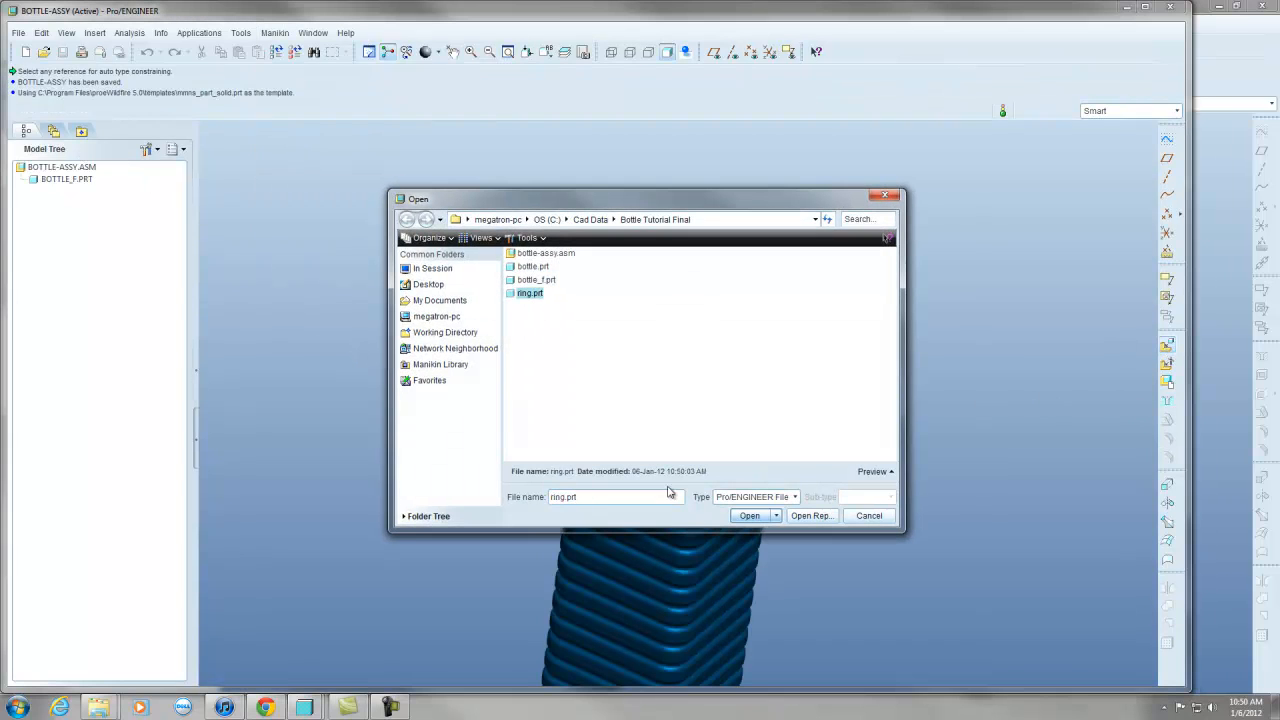
click(748, 516)
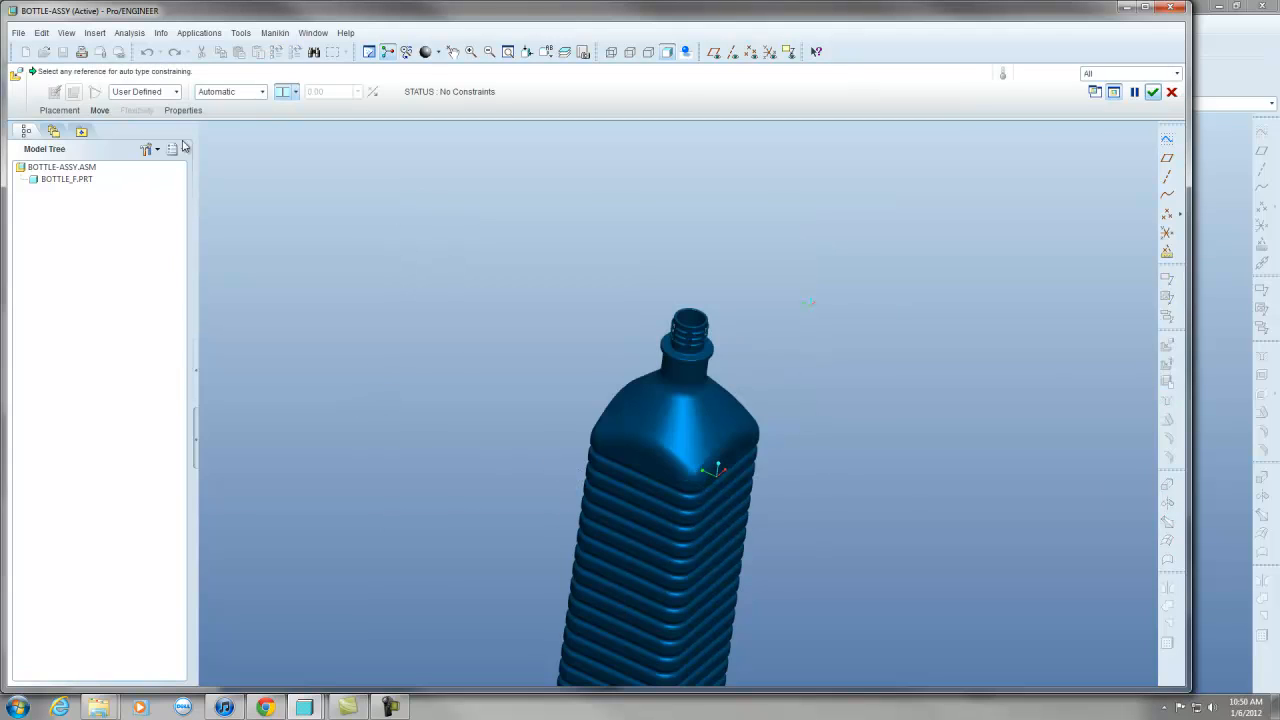
click(255, 92)
click(218, 228)
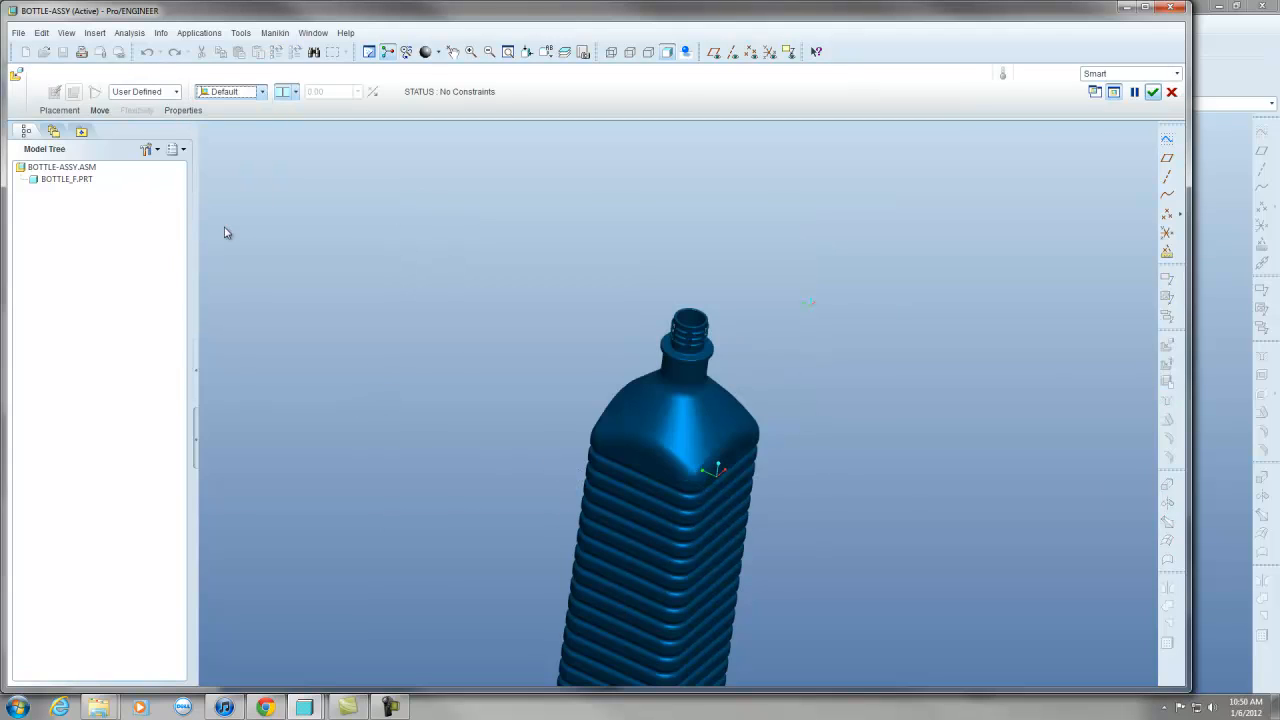
click(1152, 91)
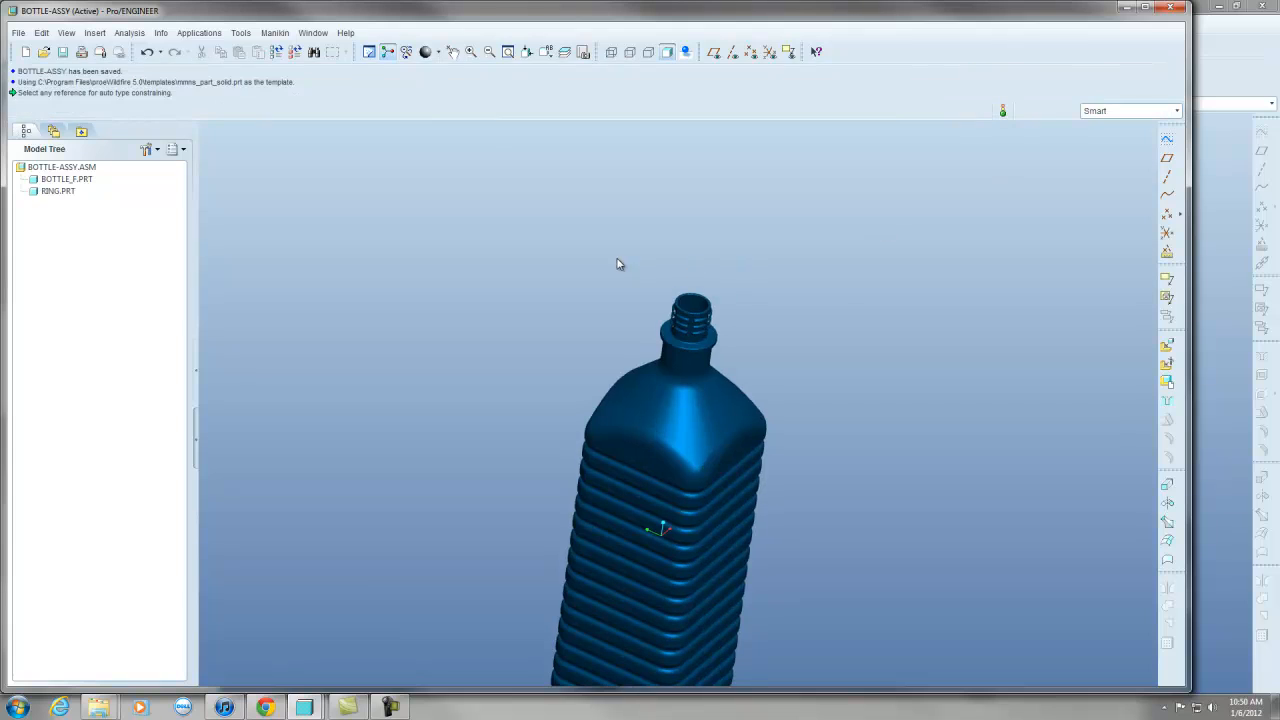
Turn on the display of features in the assembly's model tree.
click(72, 196)
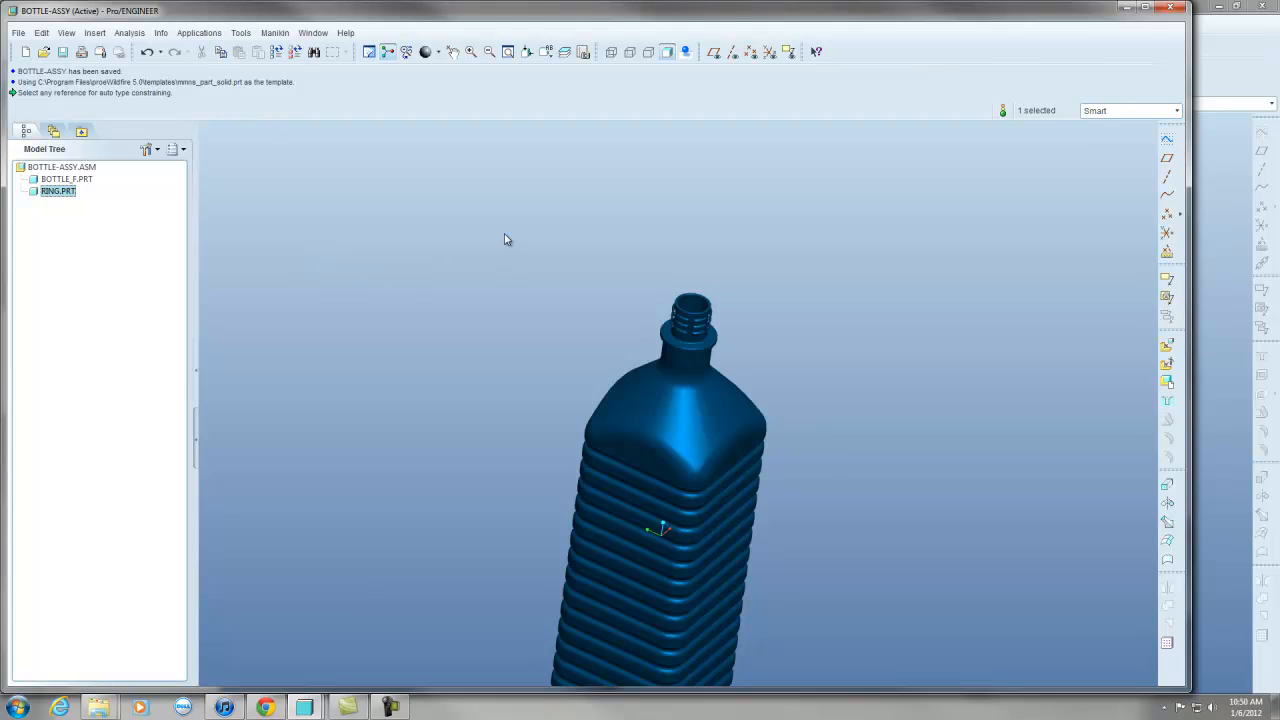
scroll(508, 236, up, 1)
scroll(630, 277, down, 1)
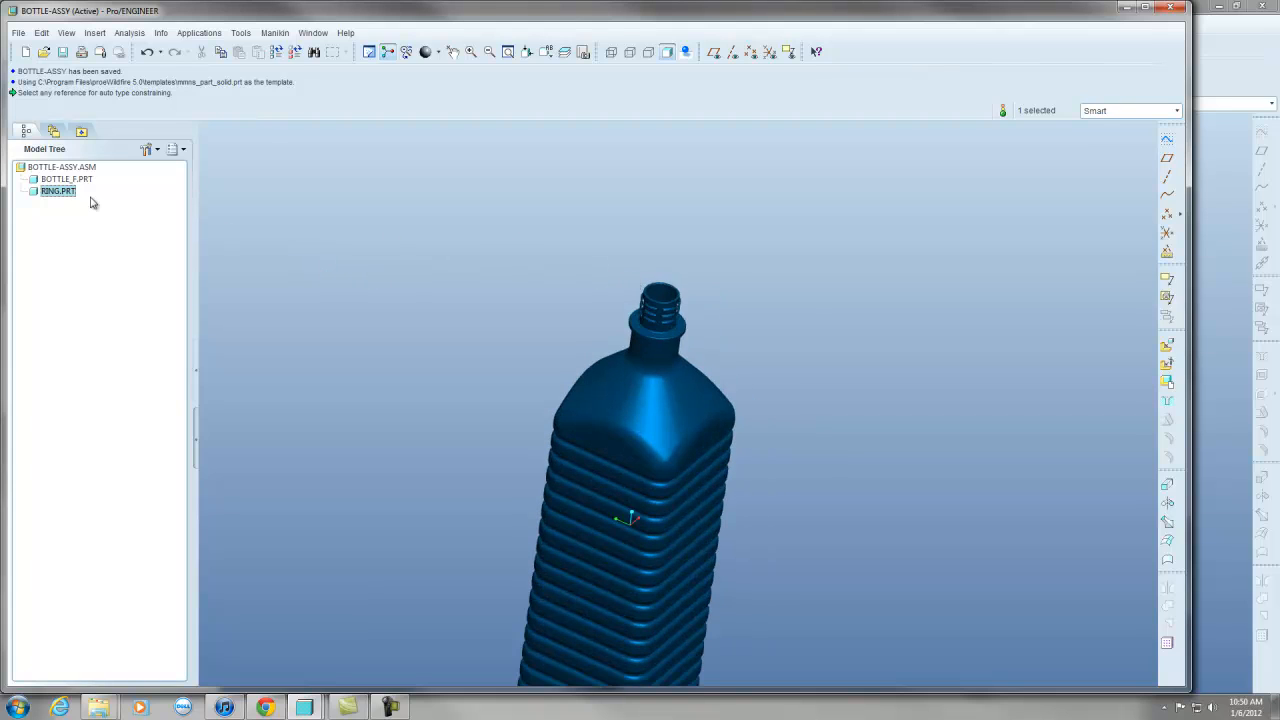
click(170, 149)
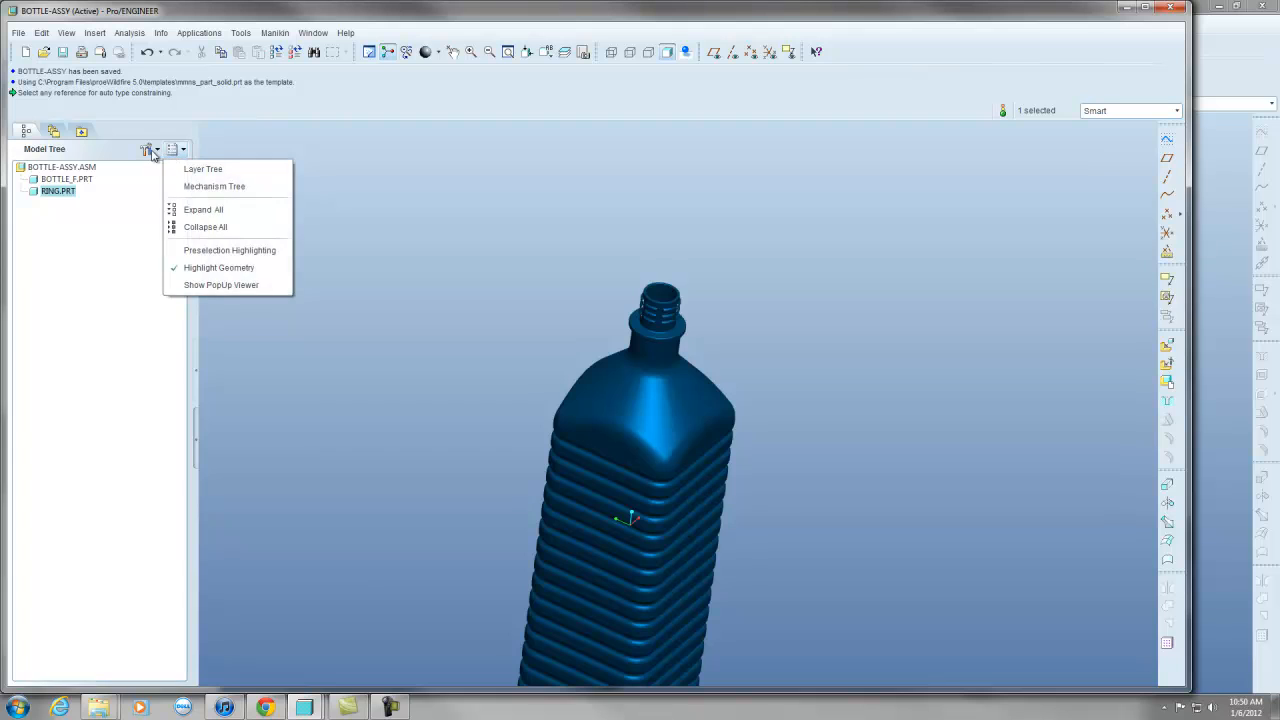
click(148, 149)
click(148, 149)
click(178, 169)
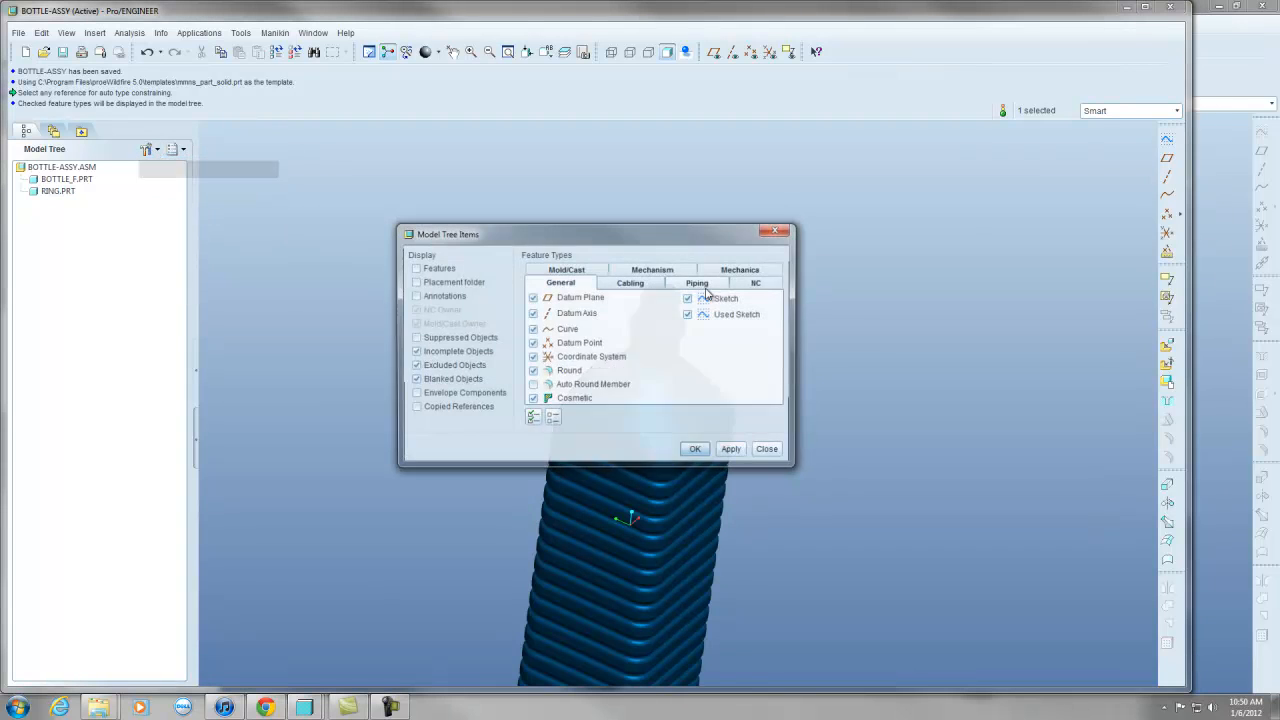
click(440, 268)
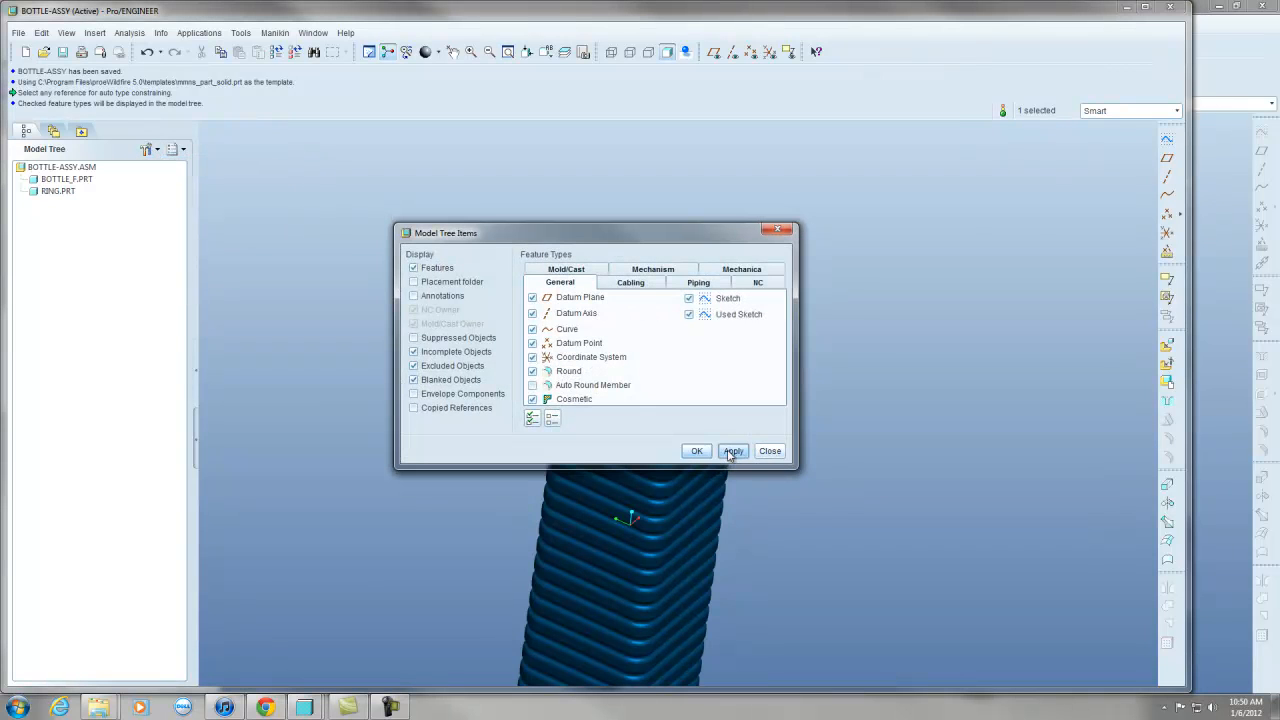
click(733, 451)
click(697, 451)
Activate RING.PRT inside the assembly for editing in context around the bottle neck.
click(62, 240)
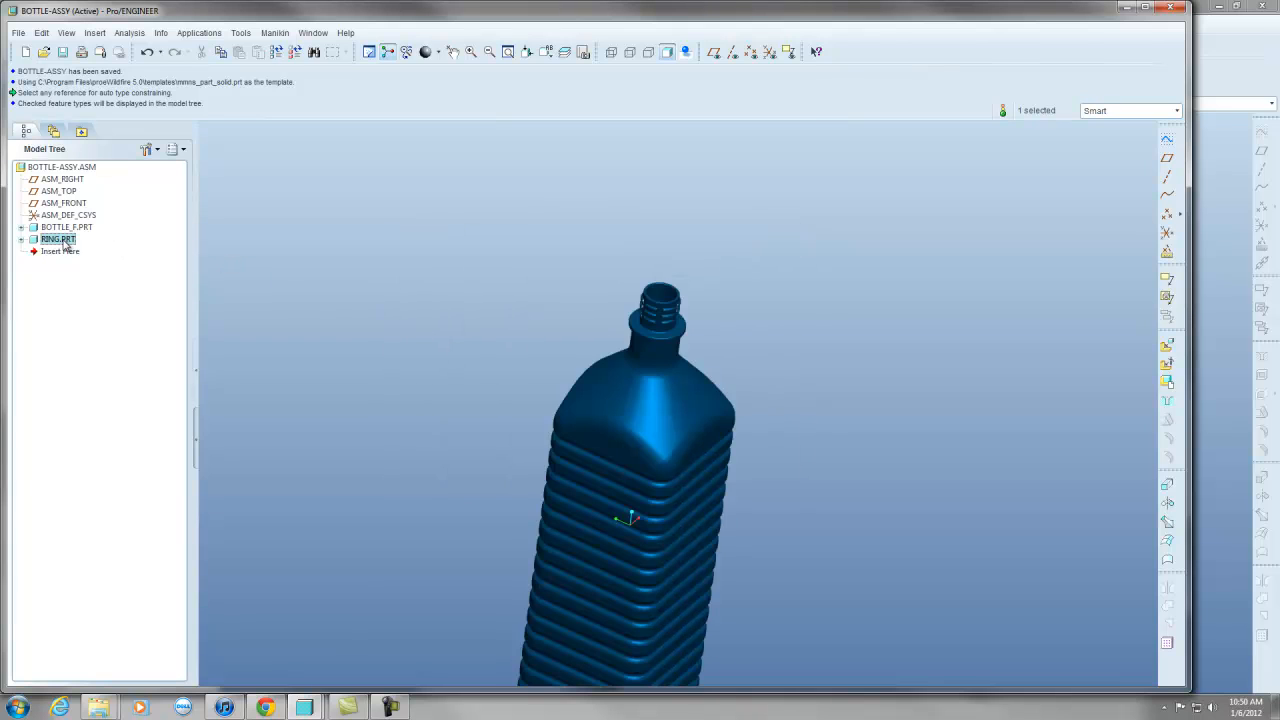
right_click(63, 240)
click(100, 250)
scroll(663, 324, up, 5)
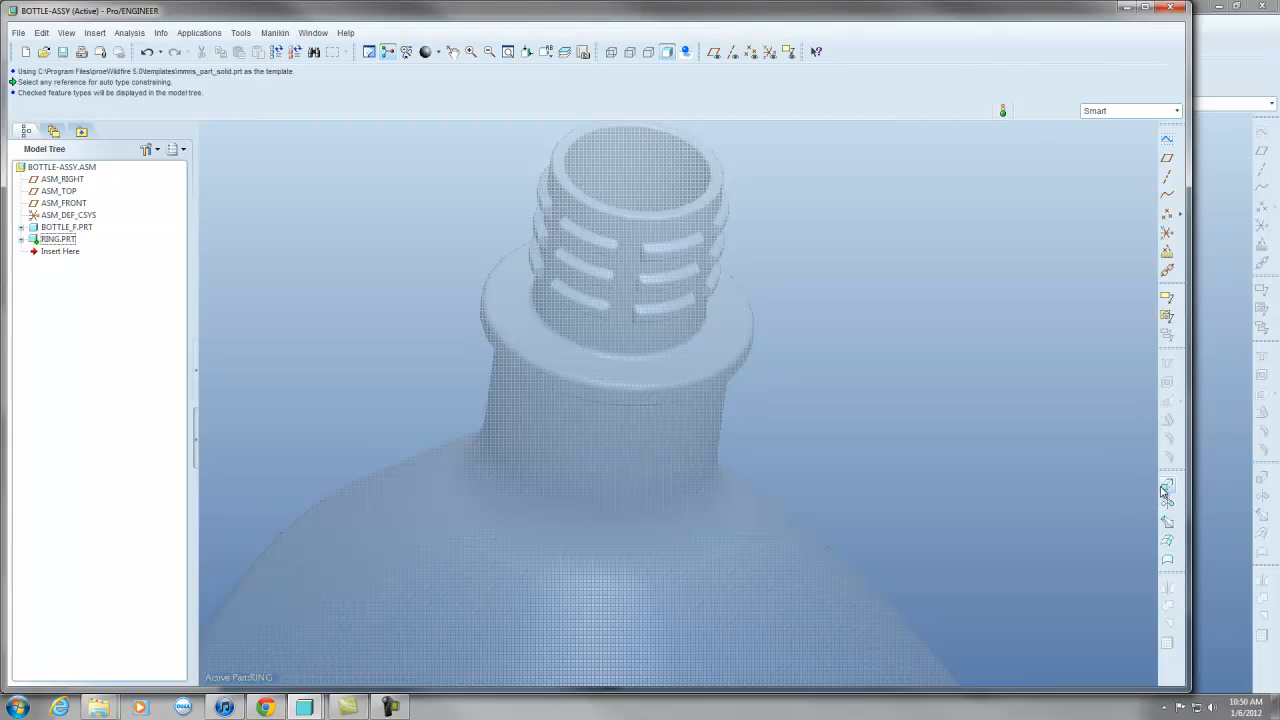
Start an Extrude in the ring with its sketch on the neck flange's upper face, referencing the neck's circular inner surface.
click(1167, 485)
click(64, 109)
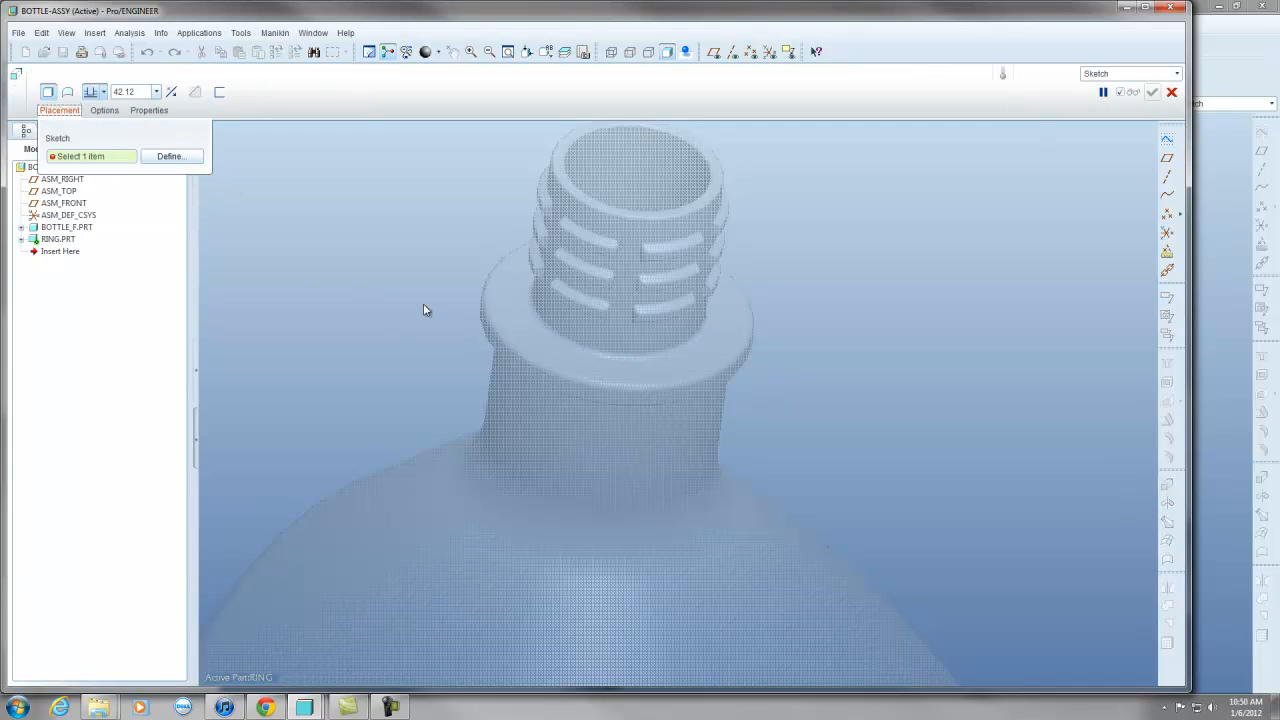
click(190, 157)
click(537, 340)
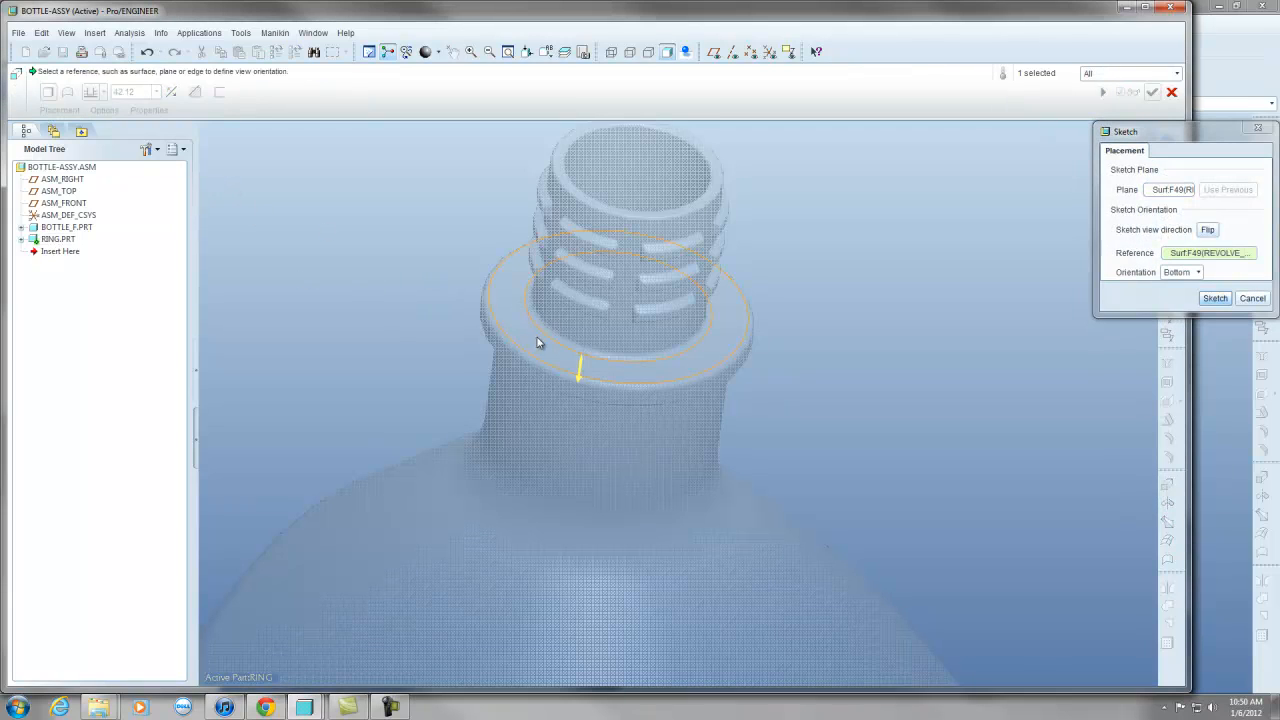
click(1215, 298)
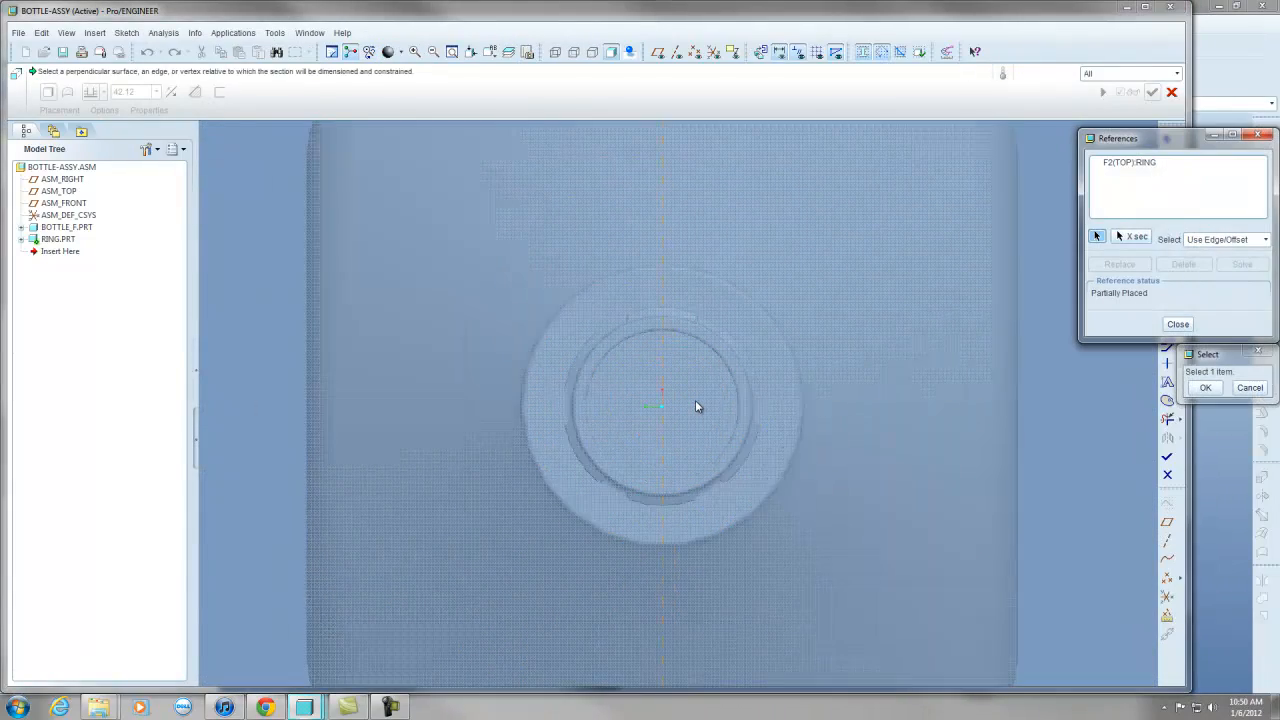
click(736, 362)
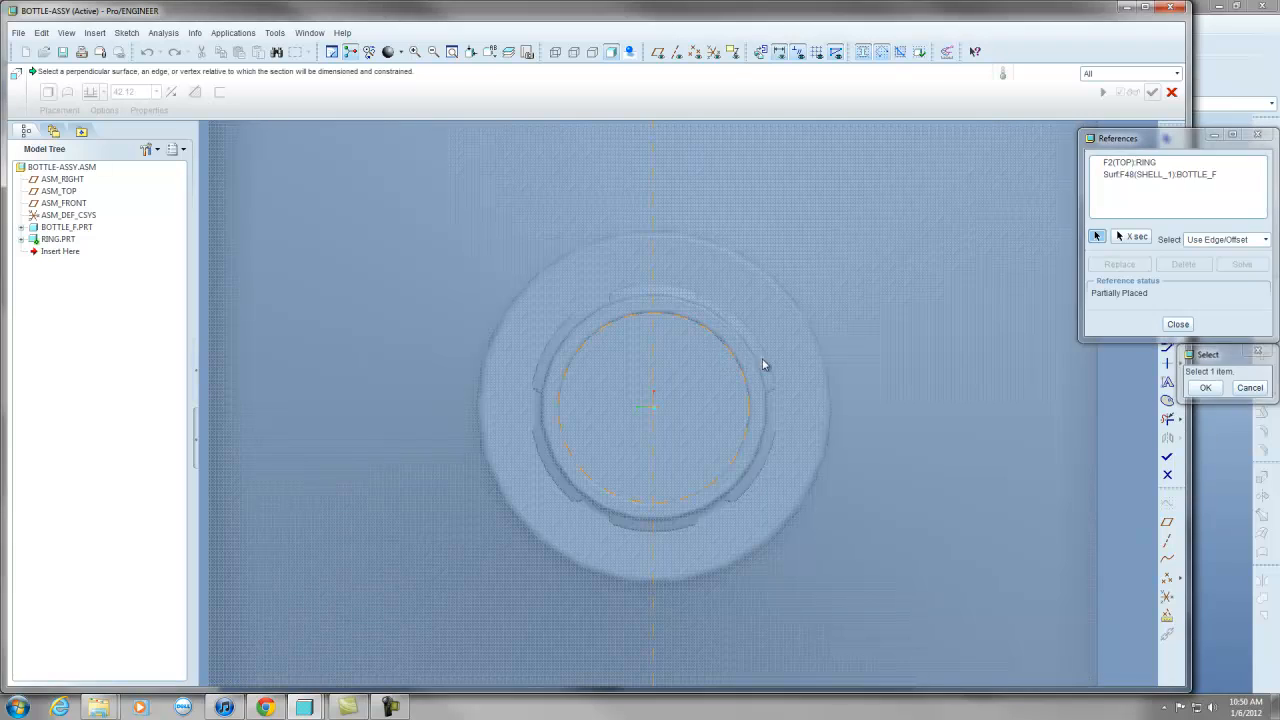
click(1178, 324)
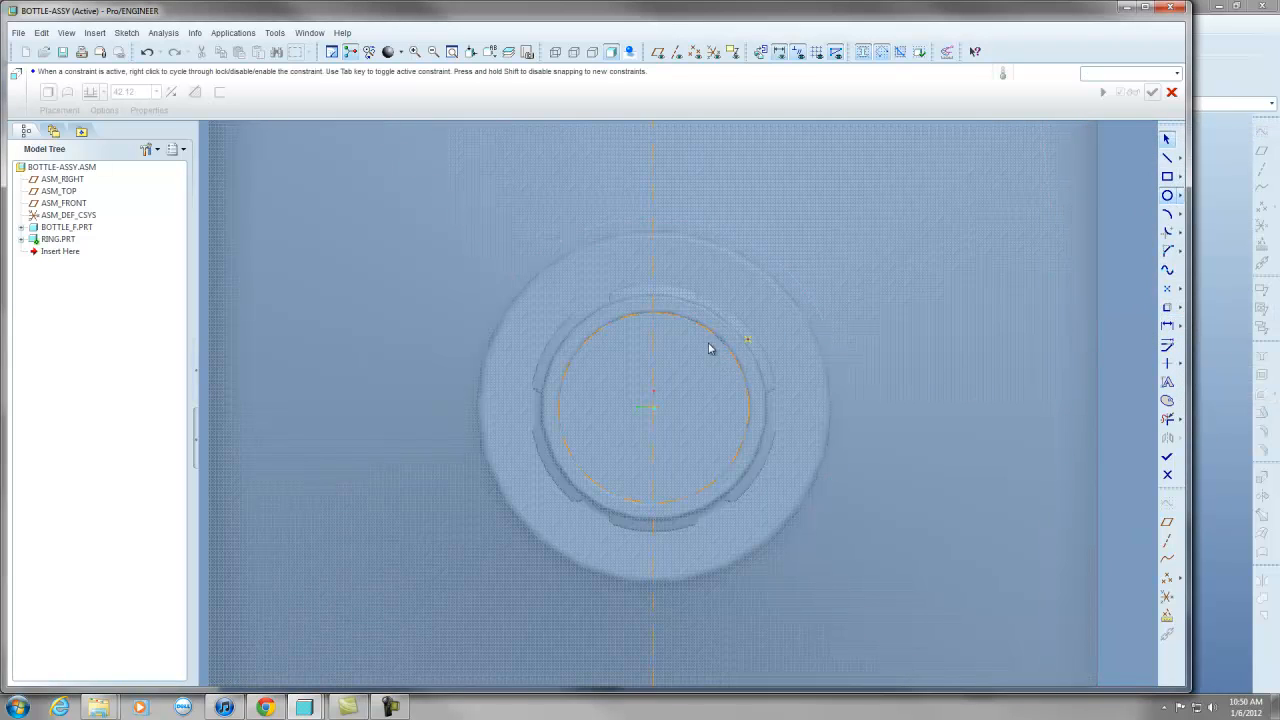
Sketch two concentric circles centred on the bottle neck, the inner around the neck wall and the outer about 32.9 mm in diameter.
click(654, 404)
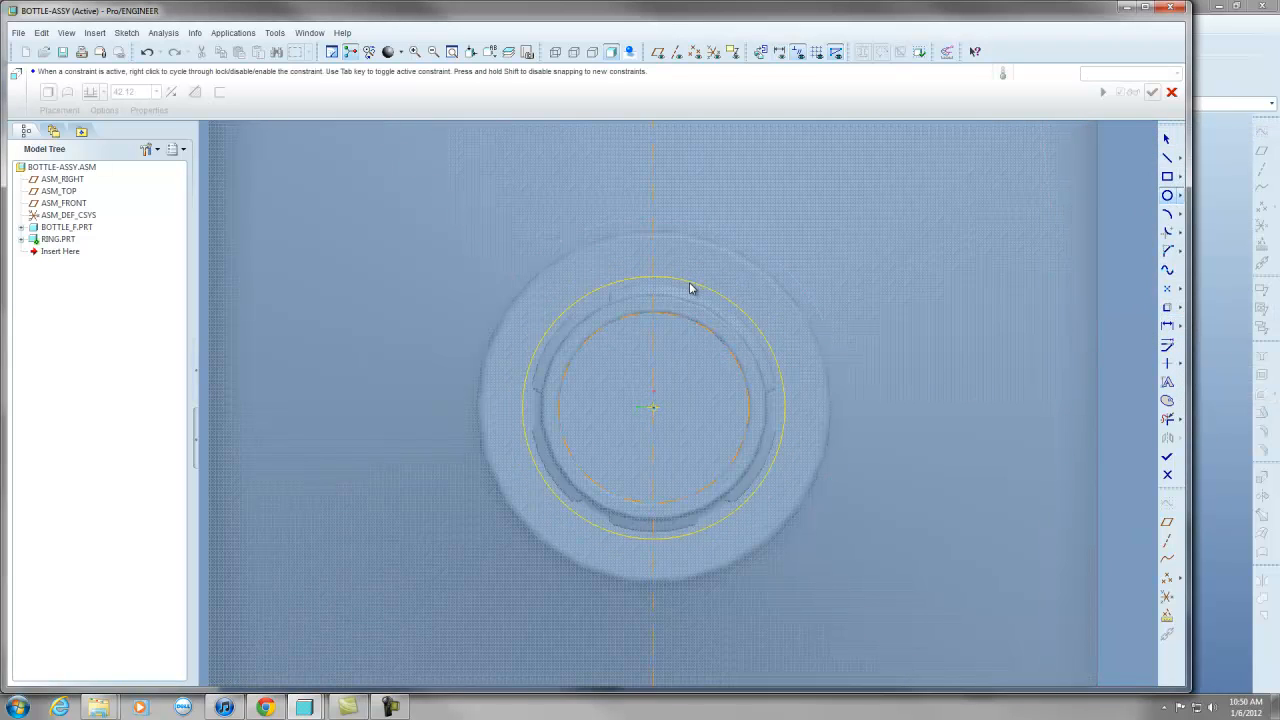
click(690, 302)
click(654, 406)
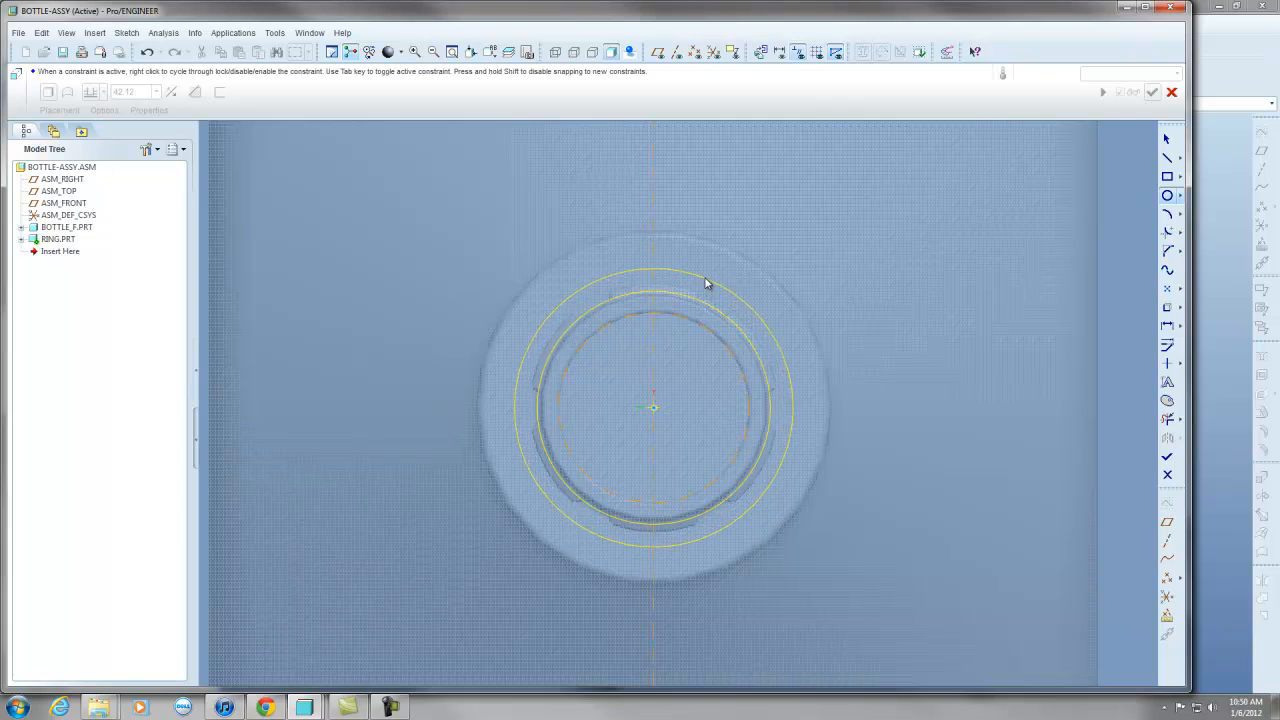
click(705, 275)
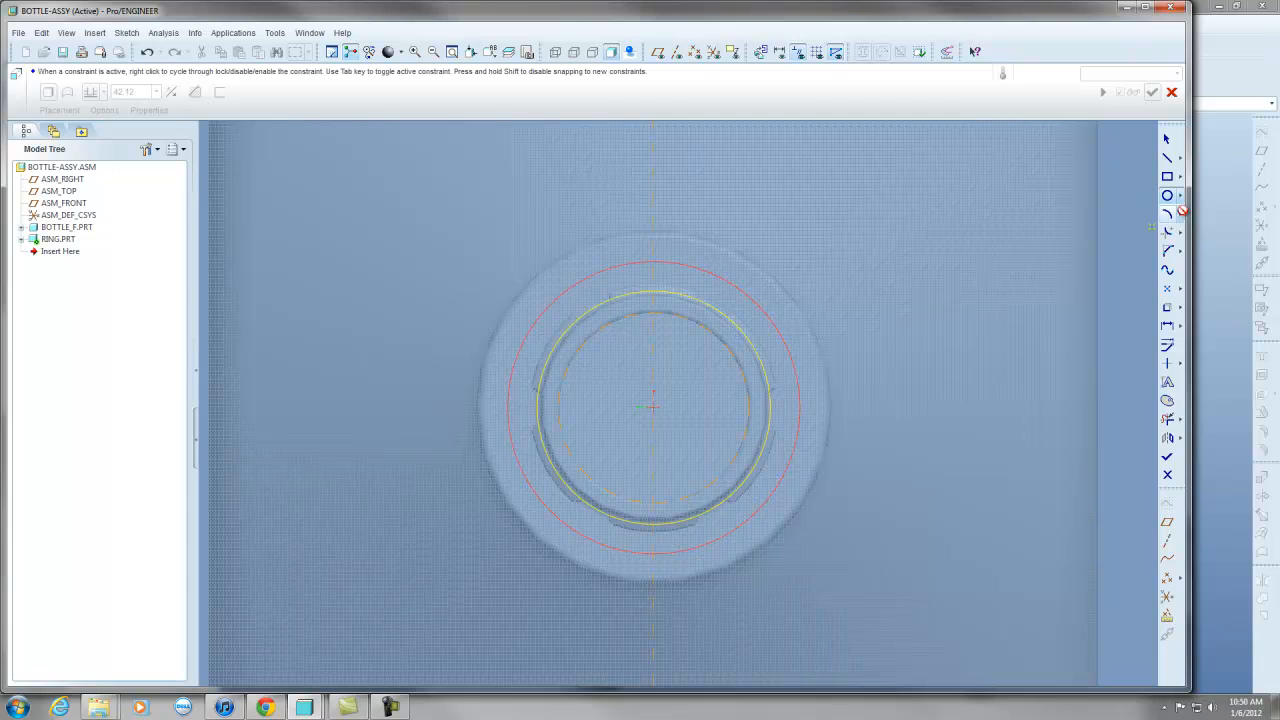
middle_click(610, 290)
Set the outer circle's diameter to 31.25 mm and finish the ring sketch.
double_click(482, 268)
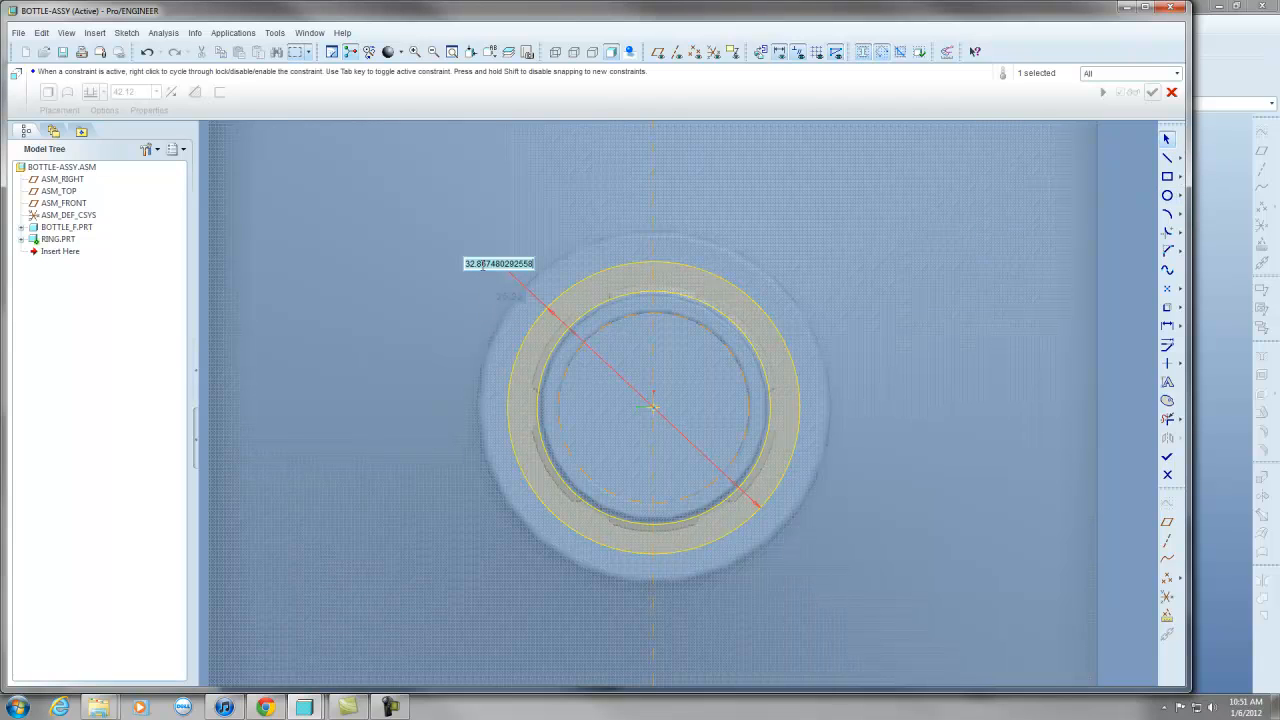
text(31.25)
key(Return)
scroll(707, 408, up, 2)
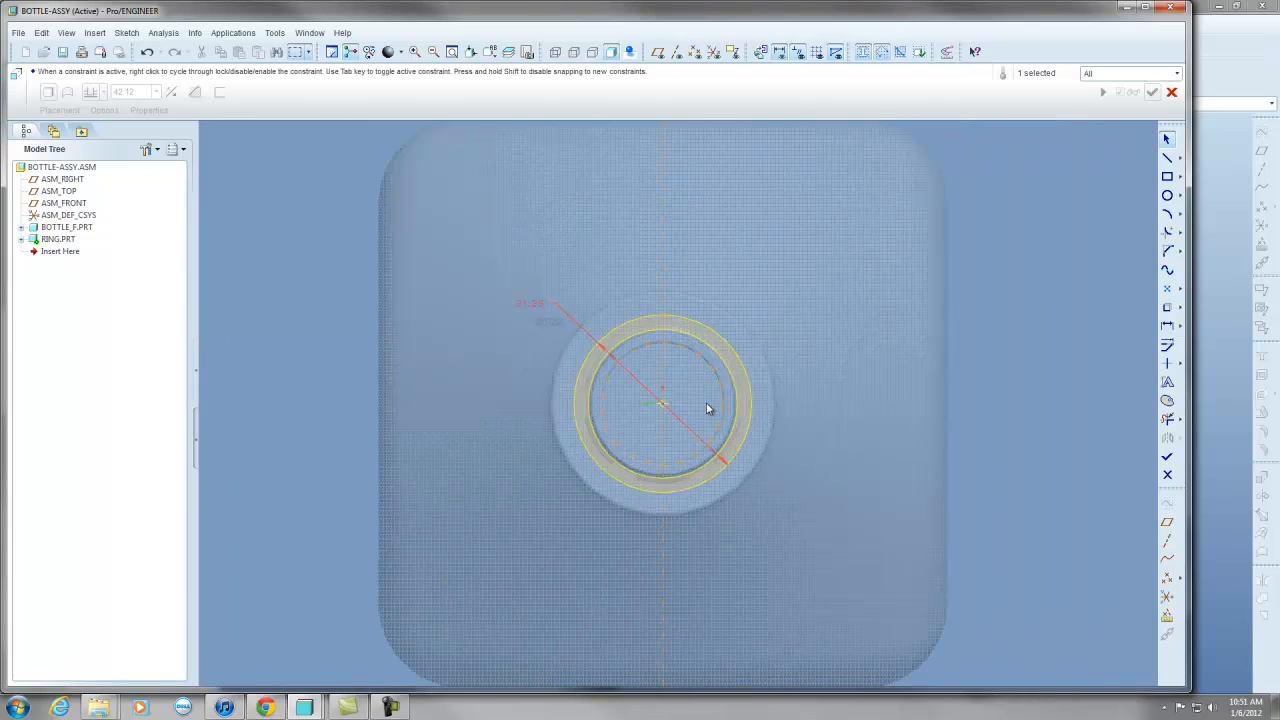
click(1168, 460)
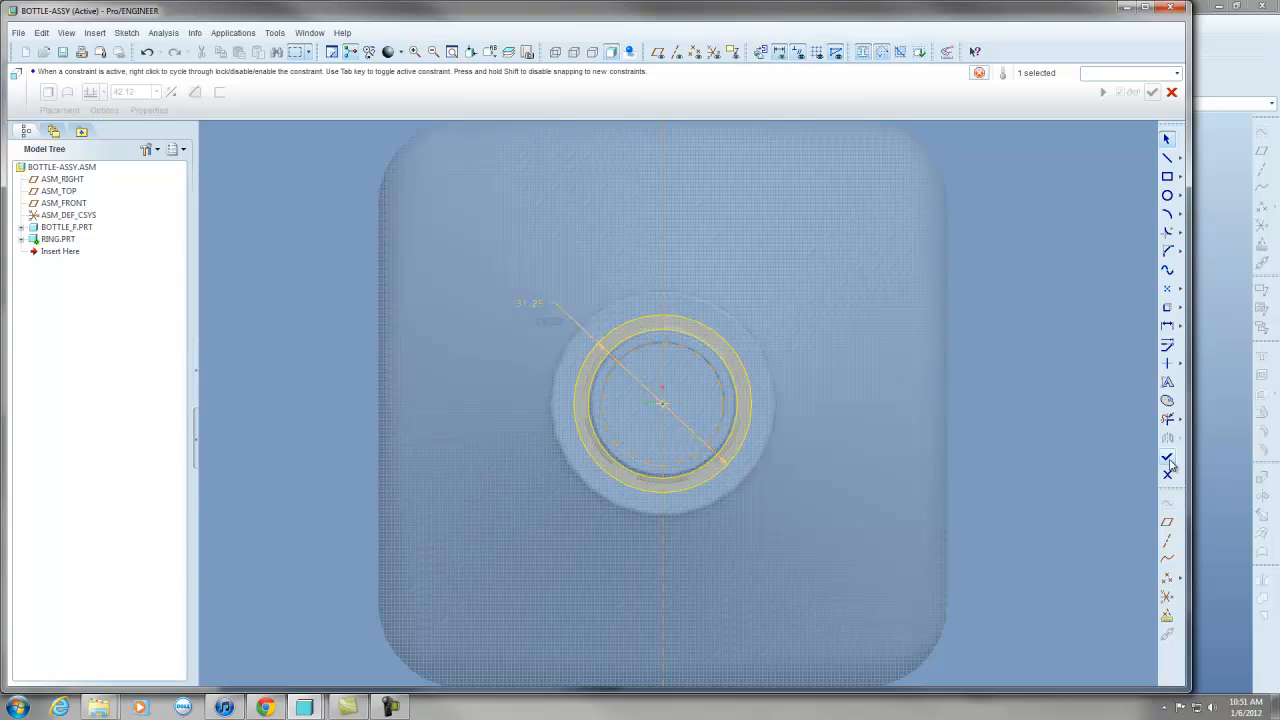
Set the ring's extrusion depth to 5.00 above the neck flange and complete the feature.
scroll(723, 432, down, 3)
middle_drag(723, 432, 723, 330)
scroll(723, 330, down, 3)
scroll(706, 197, up, 3)
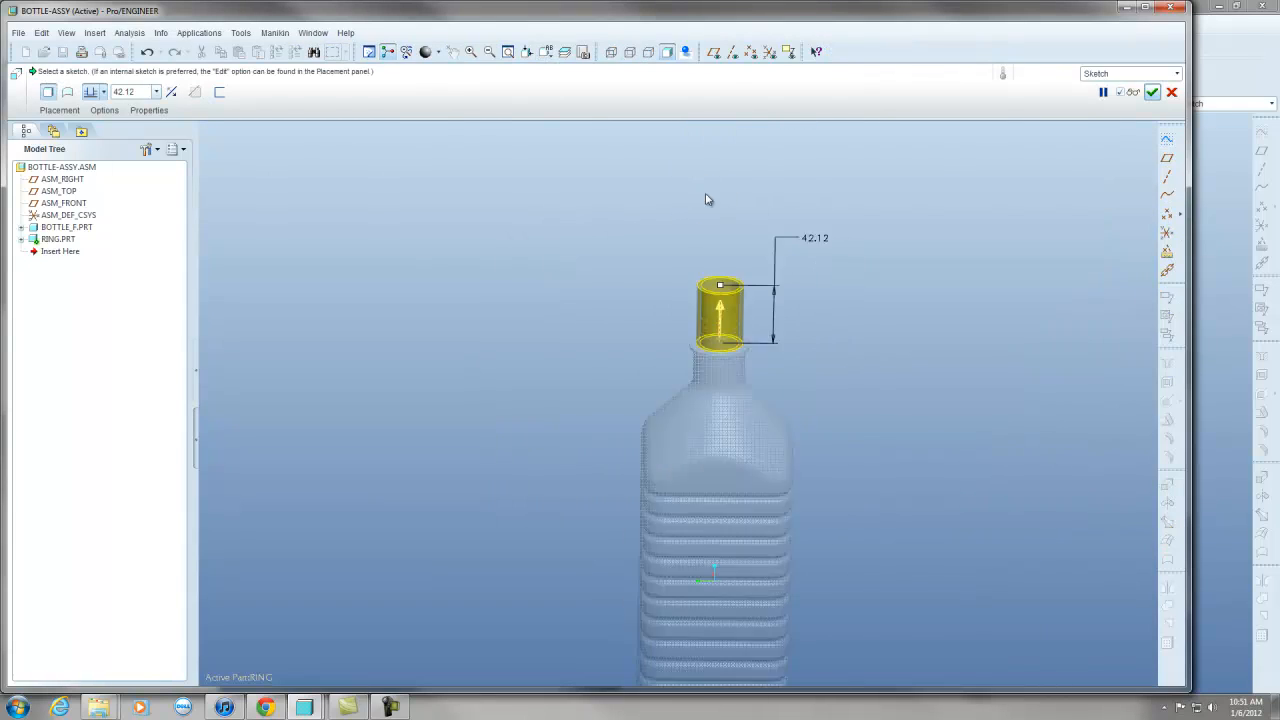
scroll(722, 334, up, 5)
drag(679, 181, 674, 373)
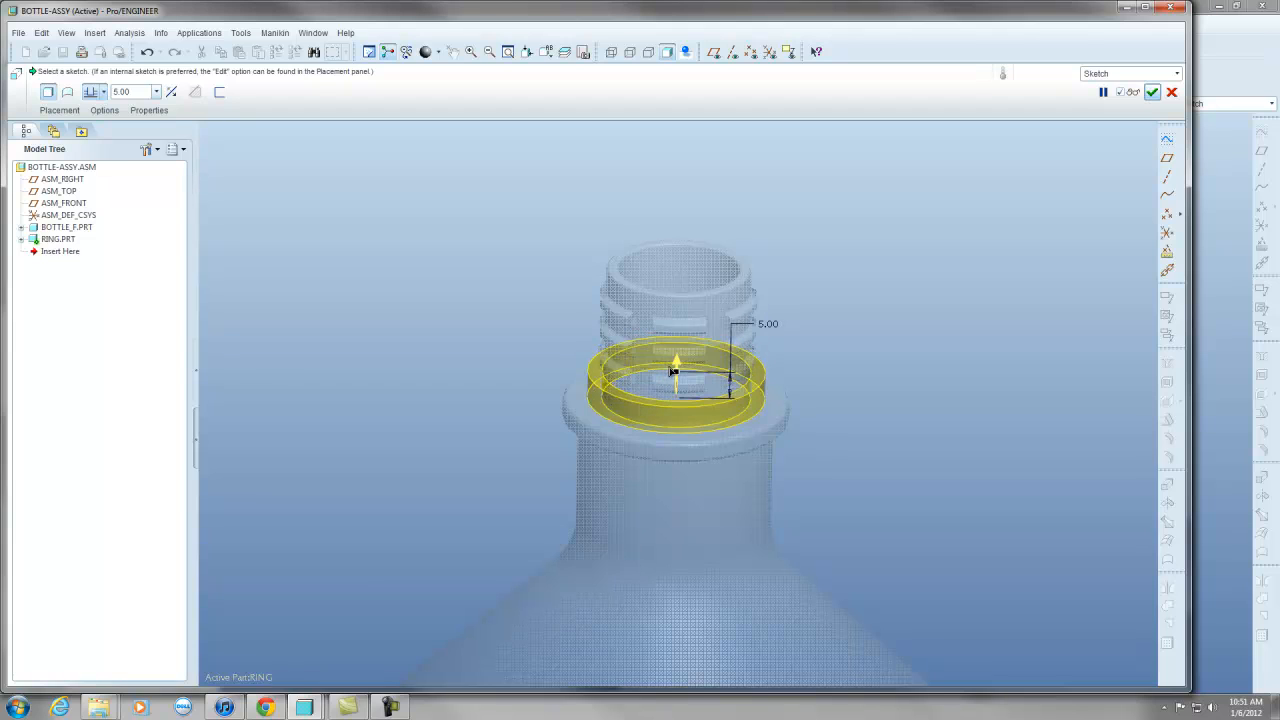
click(1152, 91)
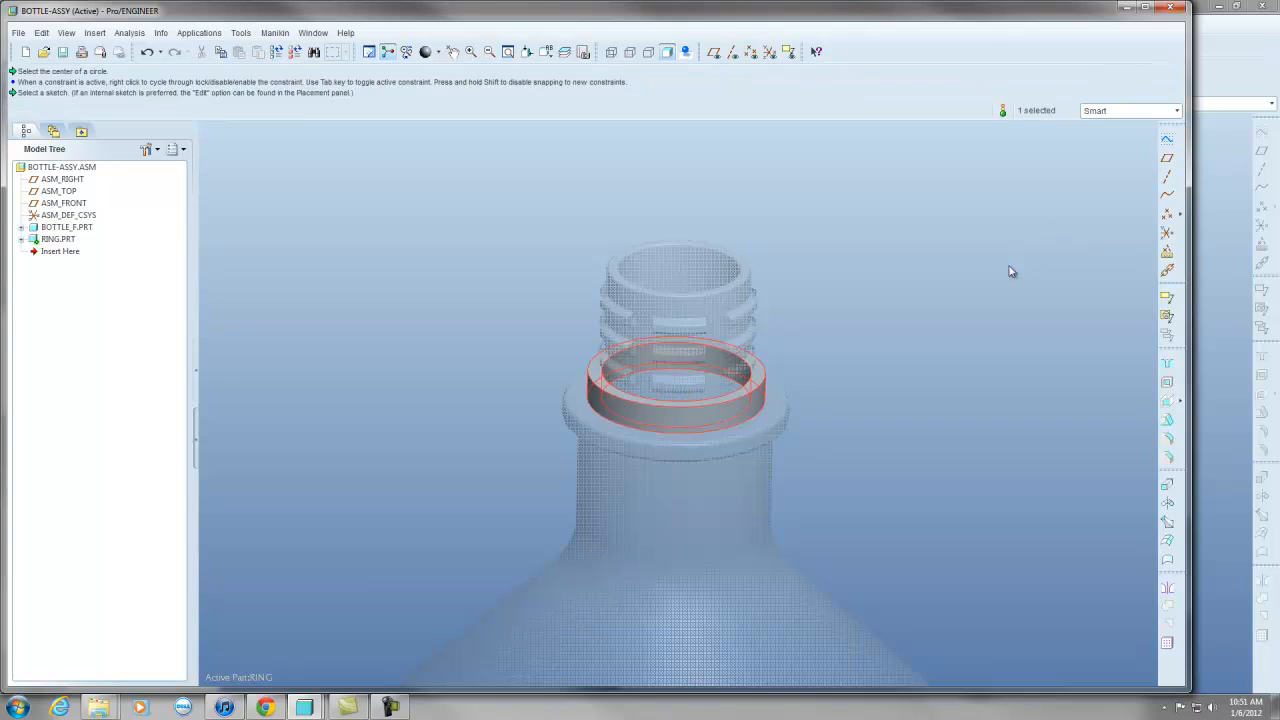
Return editing to the top-level assembly by activating BOTTLE-ASSY.ASM, and clear the selection.
click(458, 255)
click(55, 168)
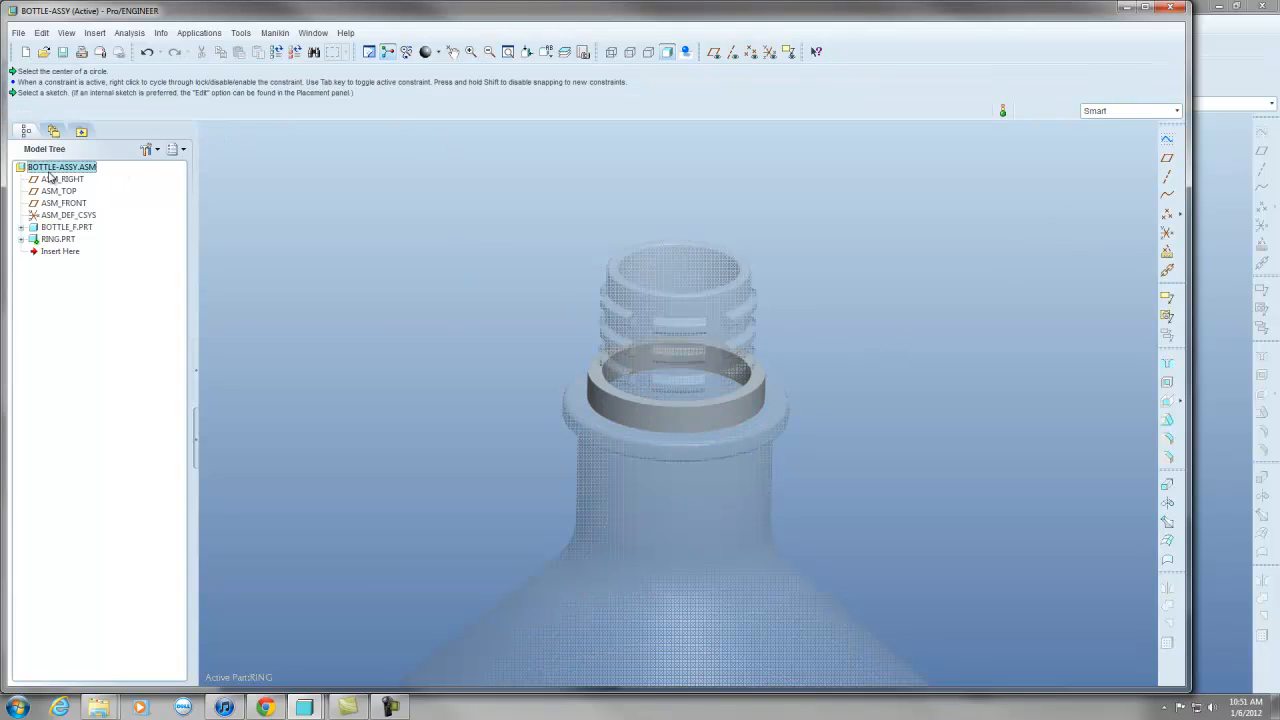
right_click(52, 170)
click(70, 179)
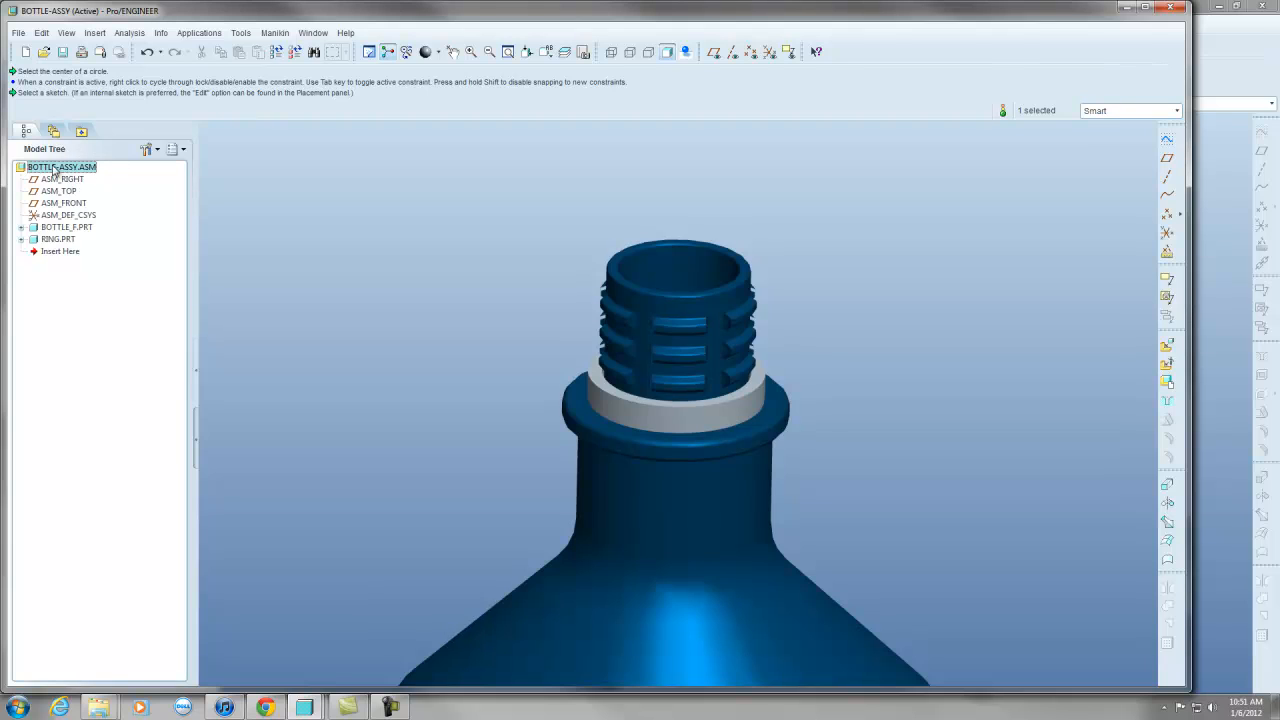
click(368, 220)
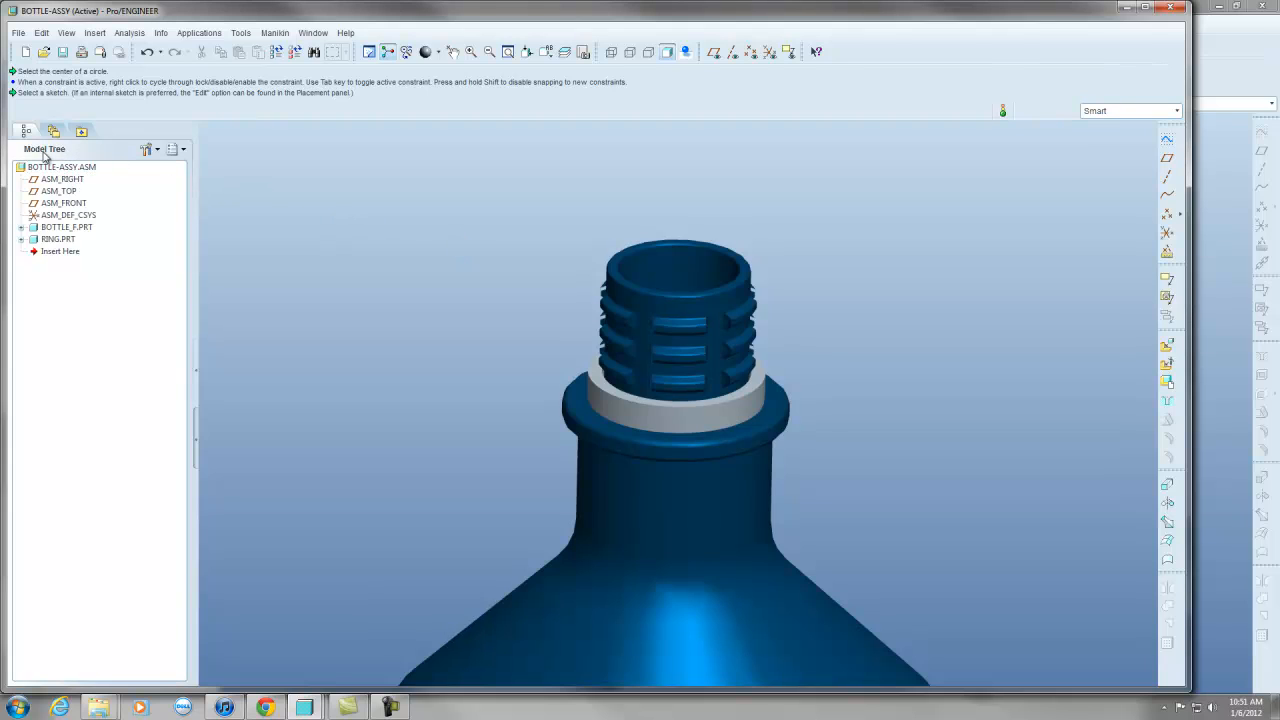
right_click(52, 169)
click(403, 221)
click(403, 222)
Check the ring's fit around the bottle neck and save the assembly BOTTLE-ASSY.ASM.
scroll(770, 341, up, 4)
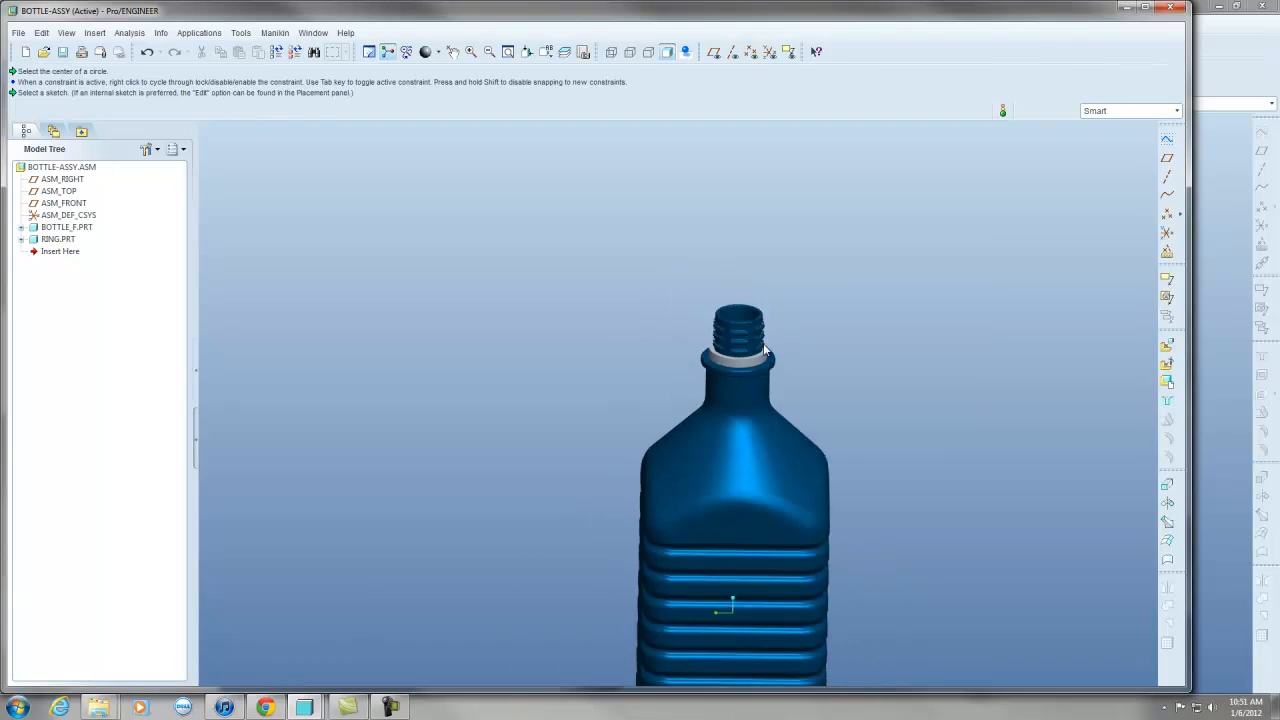
scroll(765, 350, down, 6)
middle_drag(766, 353, 799, 347)
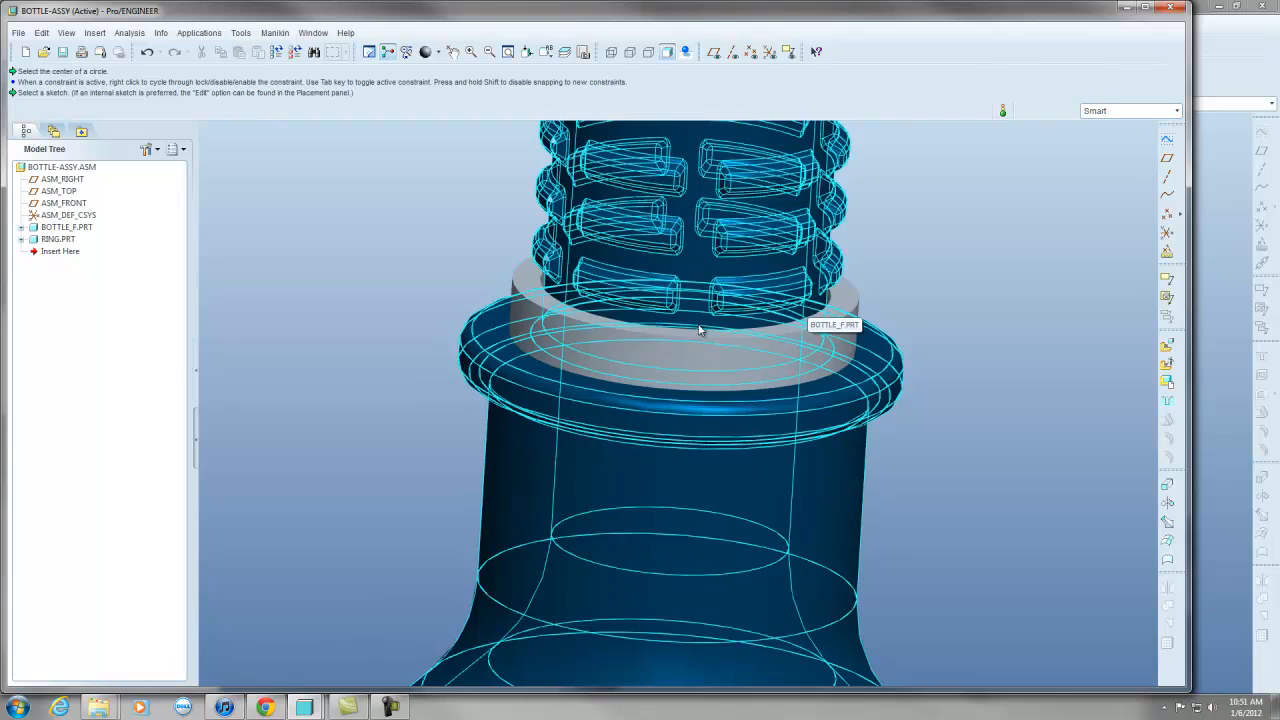
scroll(586, 281, up, 5)
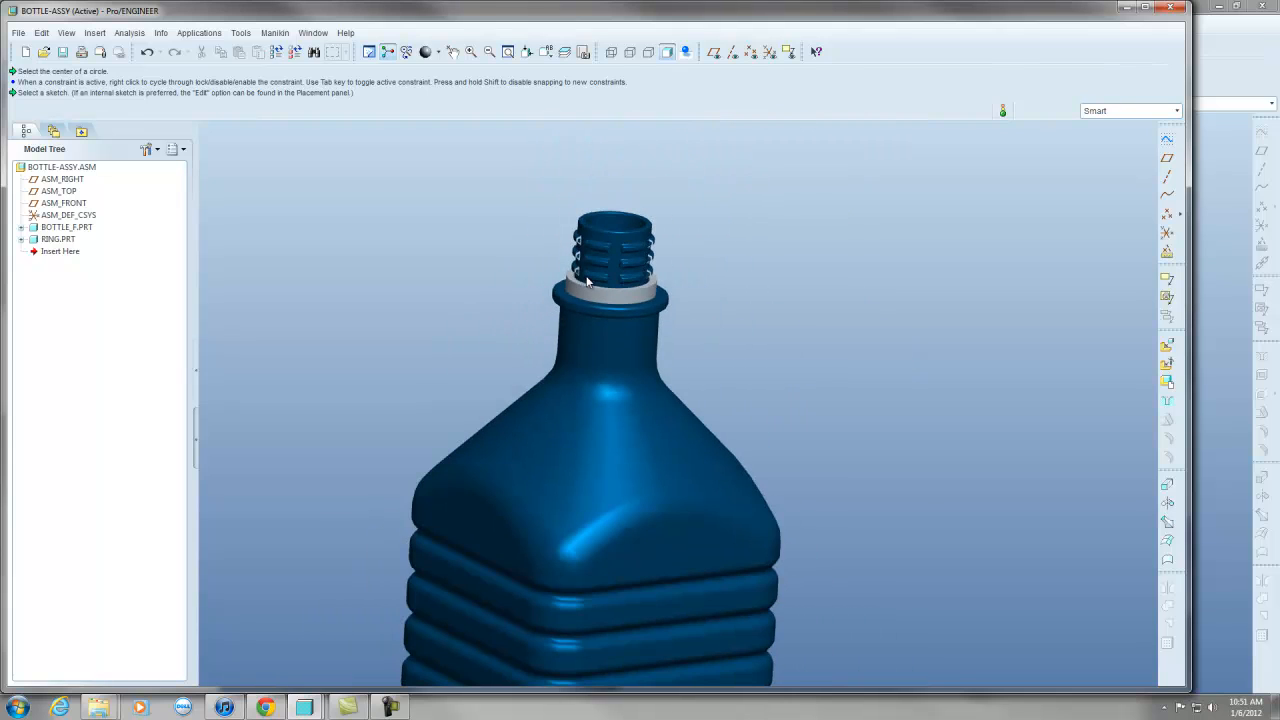
scroll(587, 281, down, 3)
scroll(598, 270, up, 3)
click(62, 52)
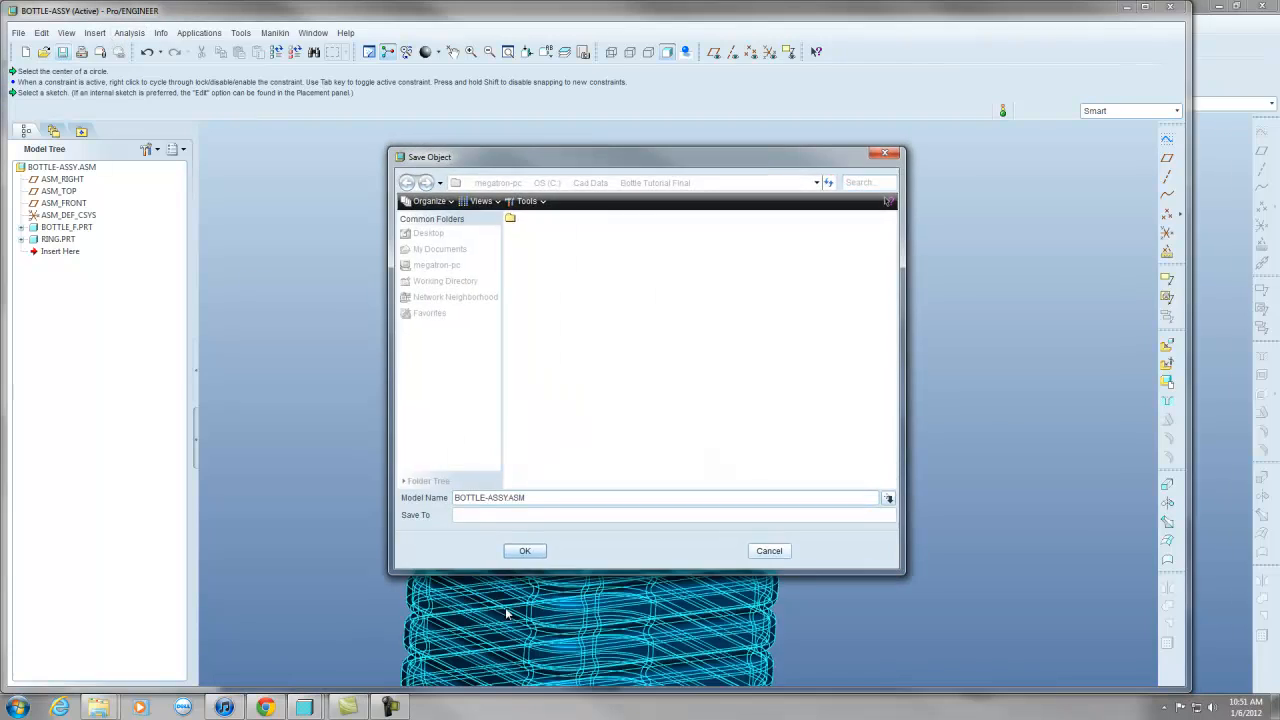
click(525, 552)
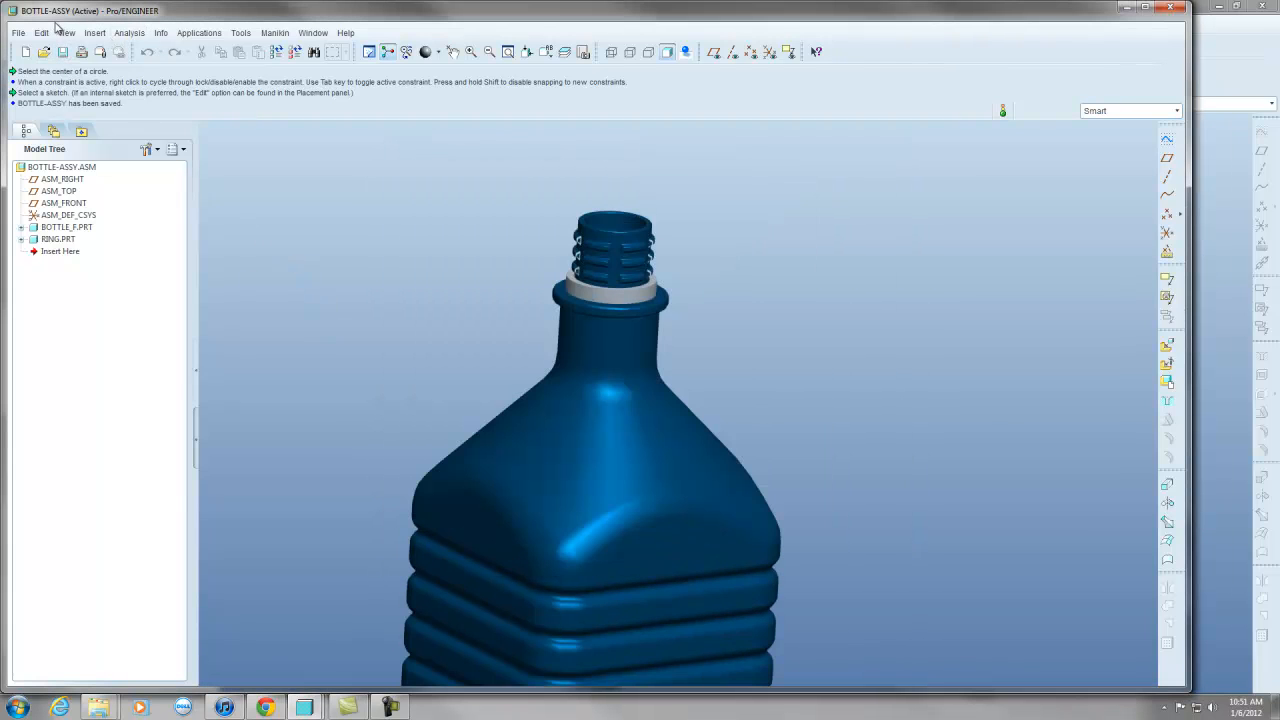
Create a new solid part named cap with the default template and save it in the Bottle Tutorial Final folder.
click(18, 32)
click(40, 47)
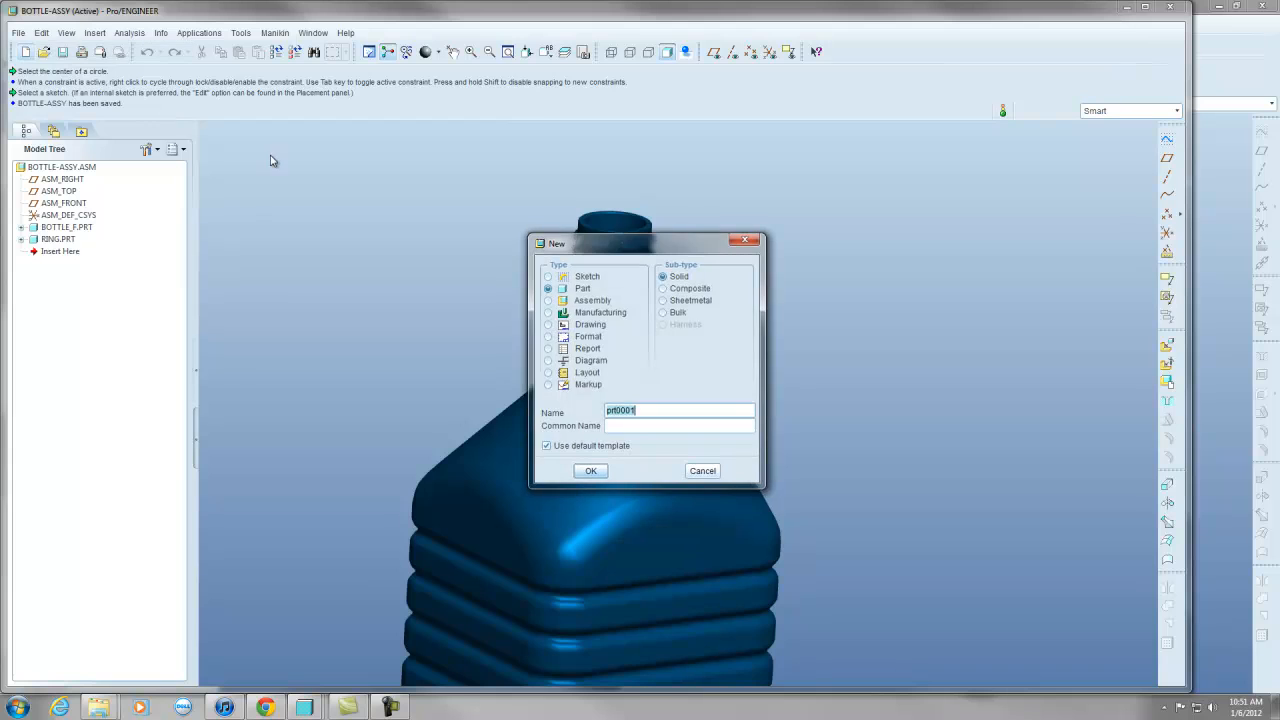
text(cap)
key(Return)
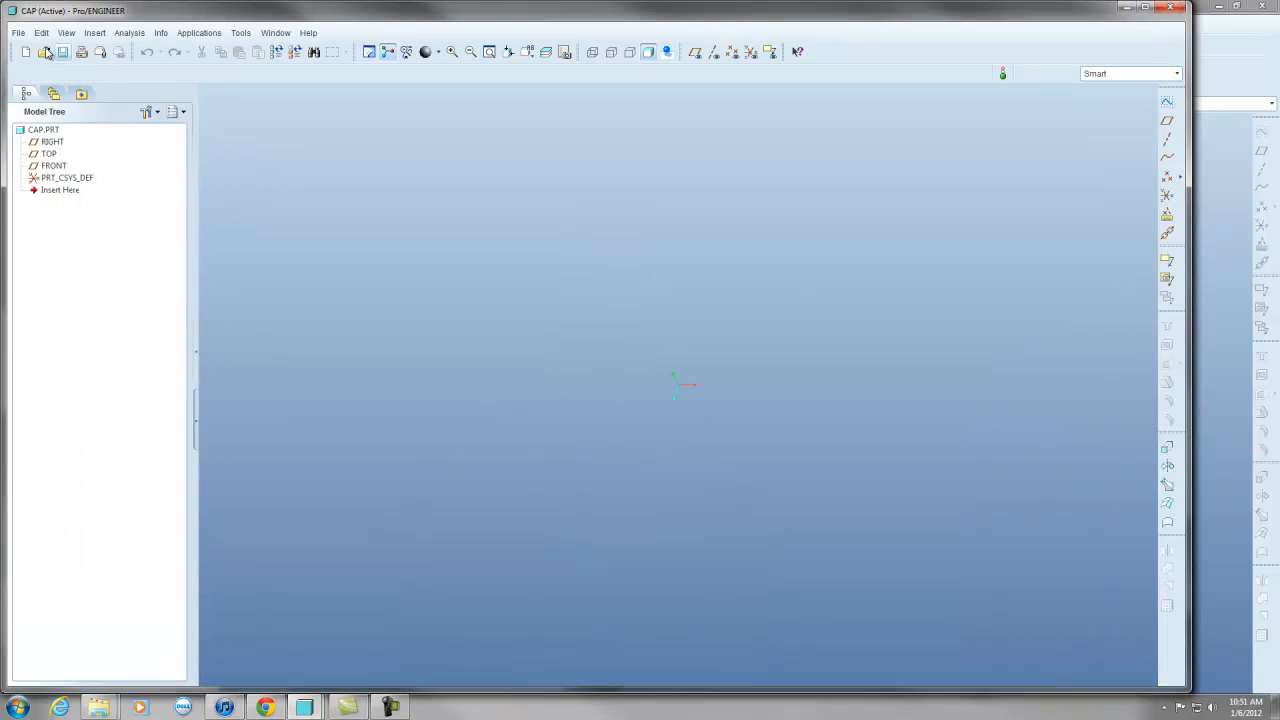
click(62, 52)
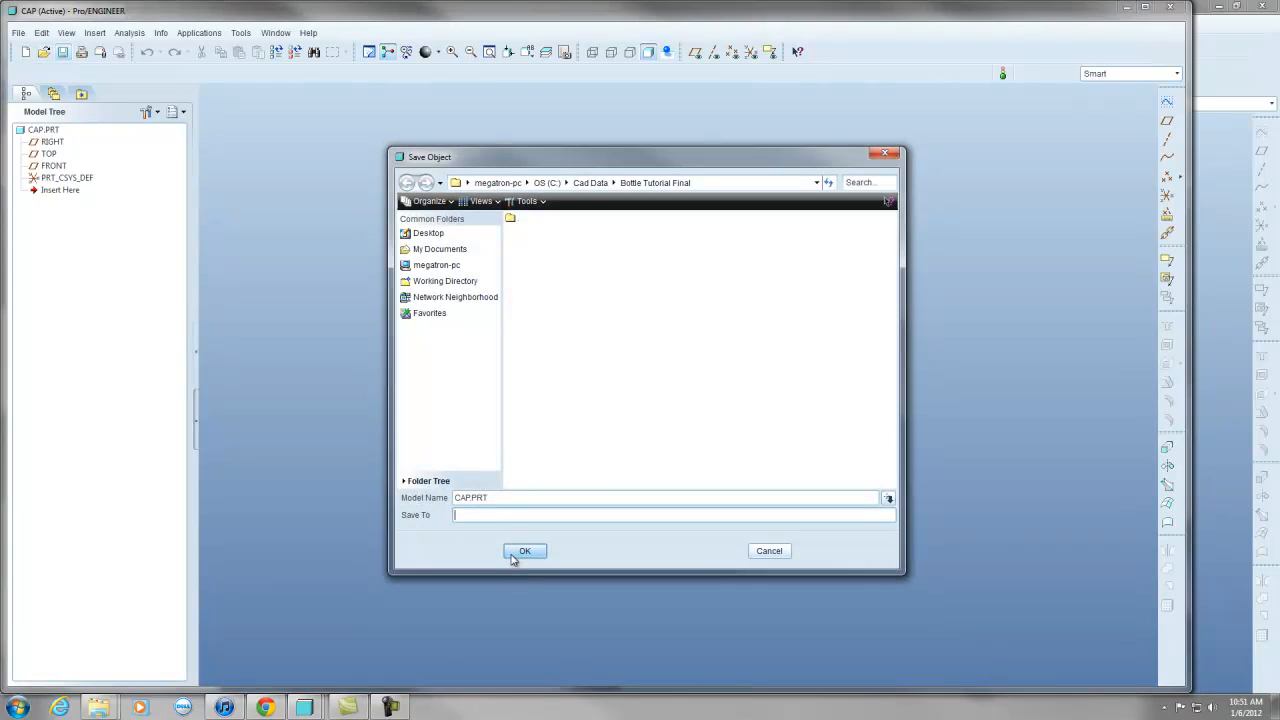
click(511, 556)
Switch to BOTTLE-ASSY.ASM and assemble cap.prt into it with the Default placement constraint.
click(276, 33)
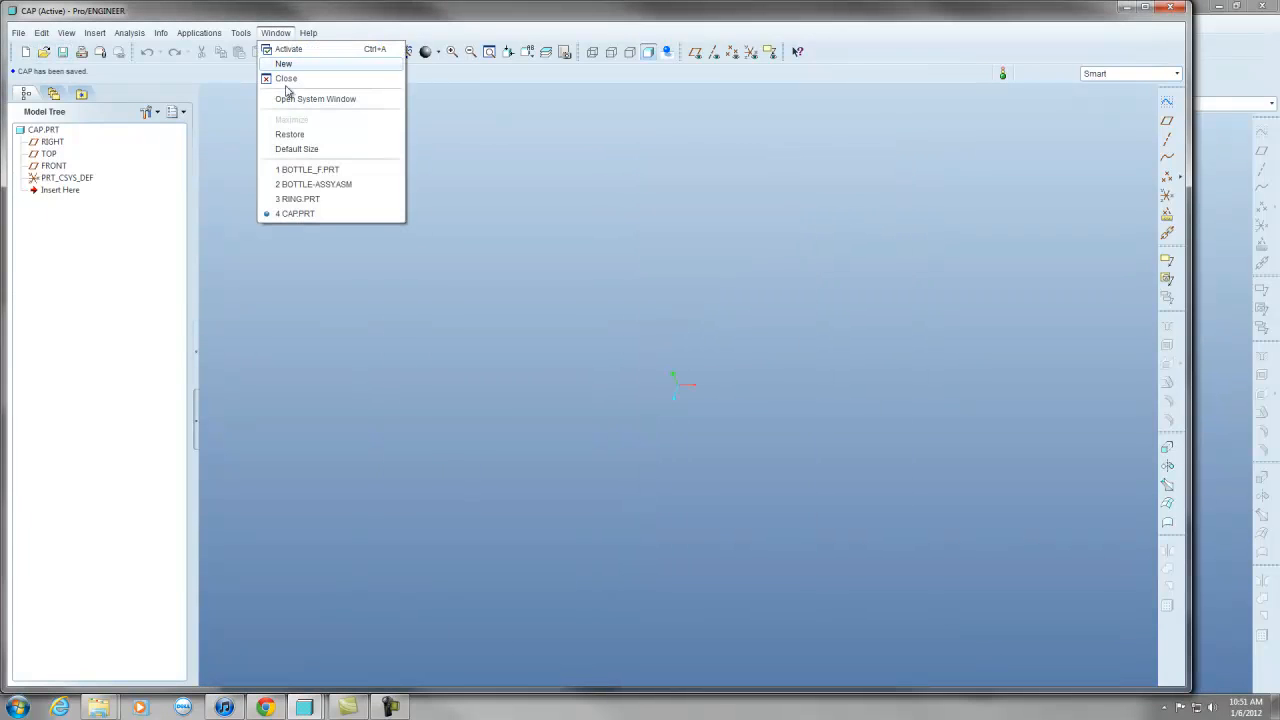
click(304, 184)
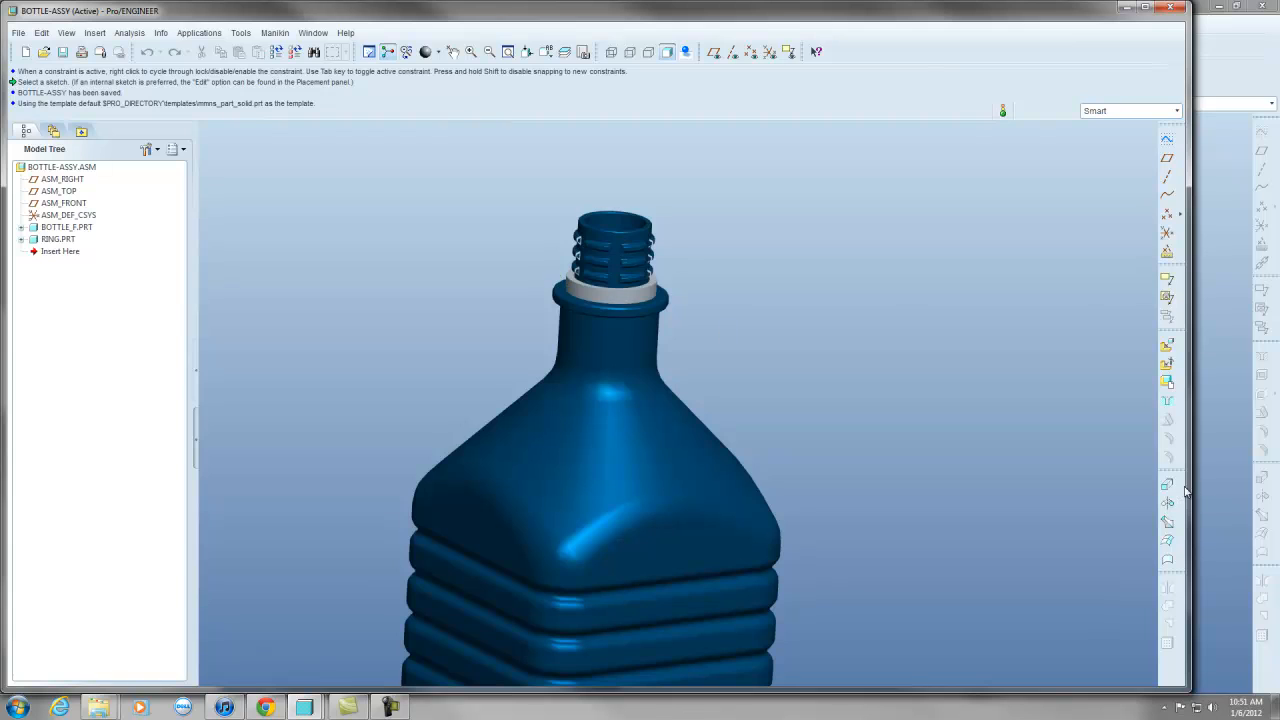
click(1167, 345)
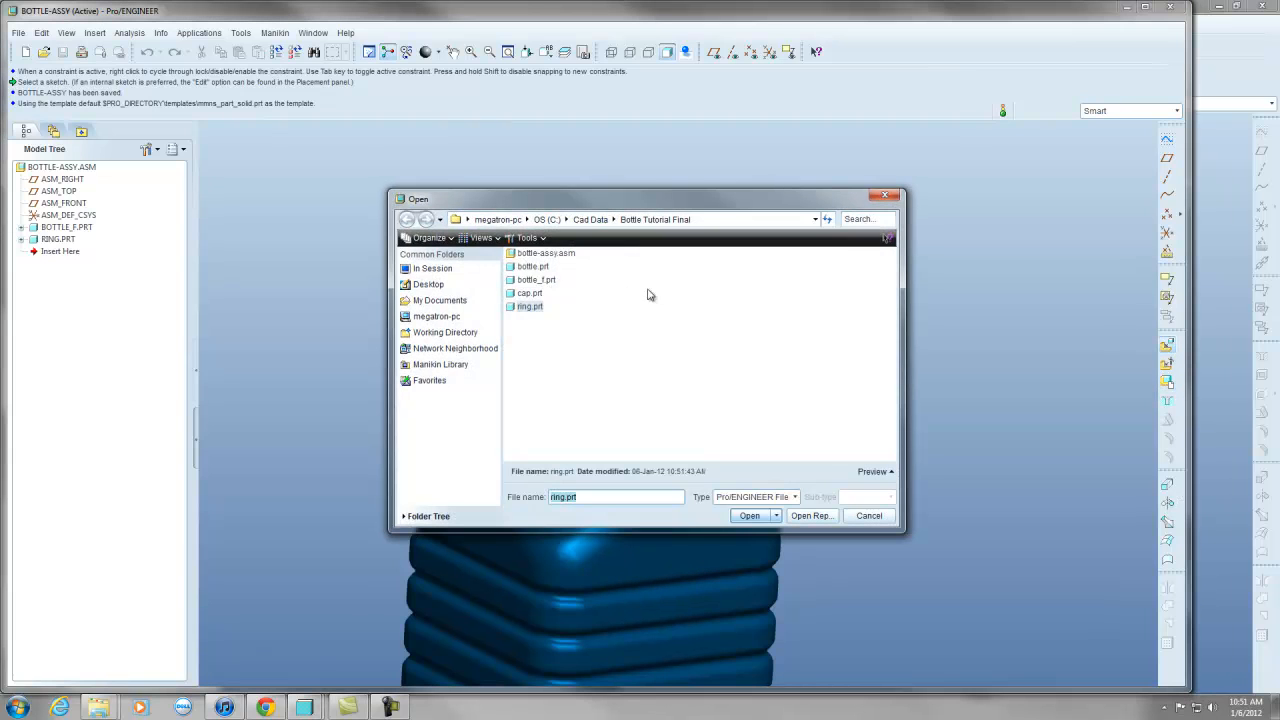
click(529, 293)
click(749, 515)
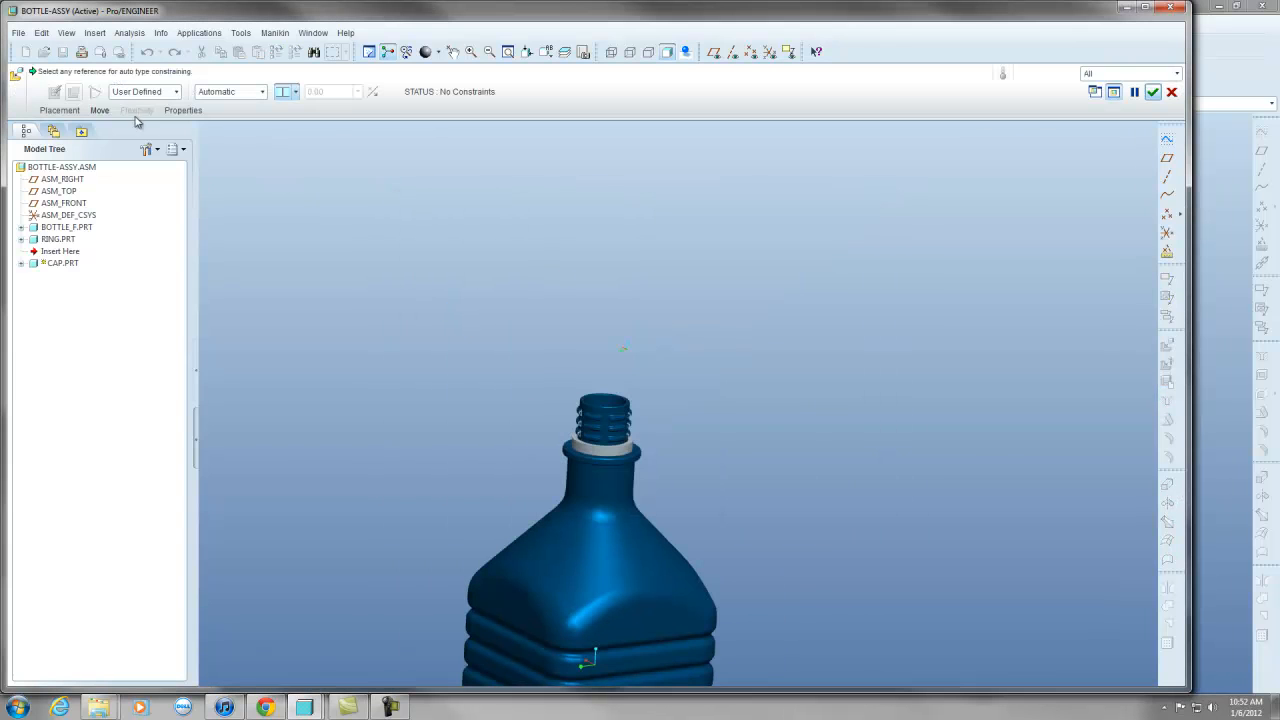
click(262, 91)
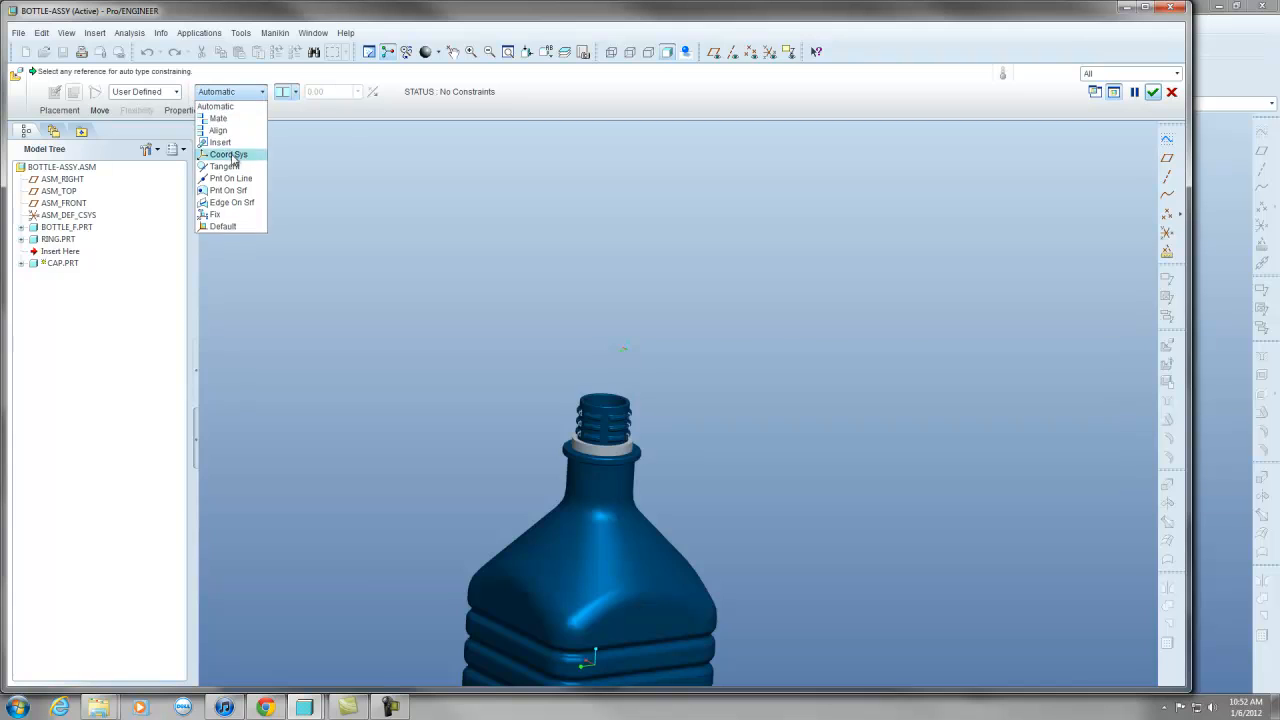
click(220, 228)
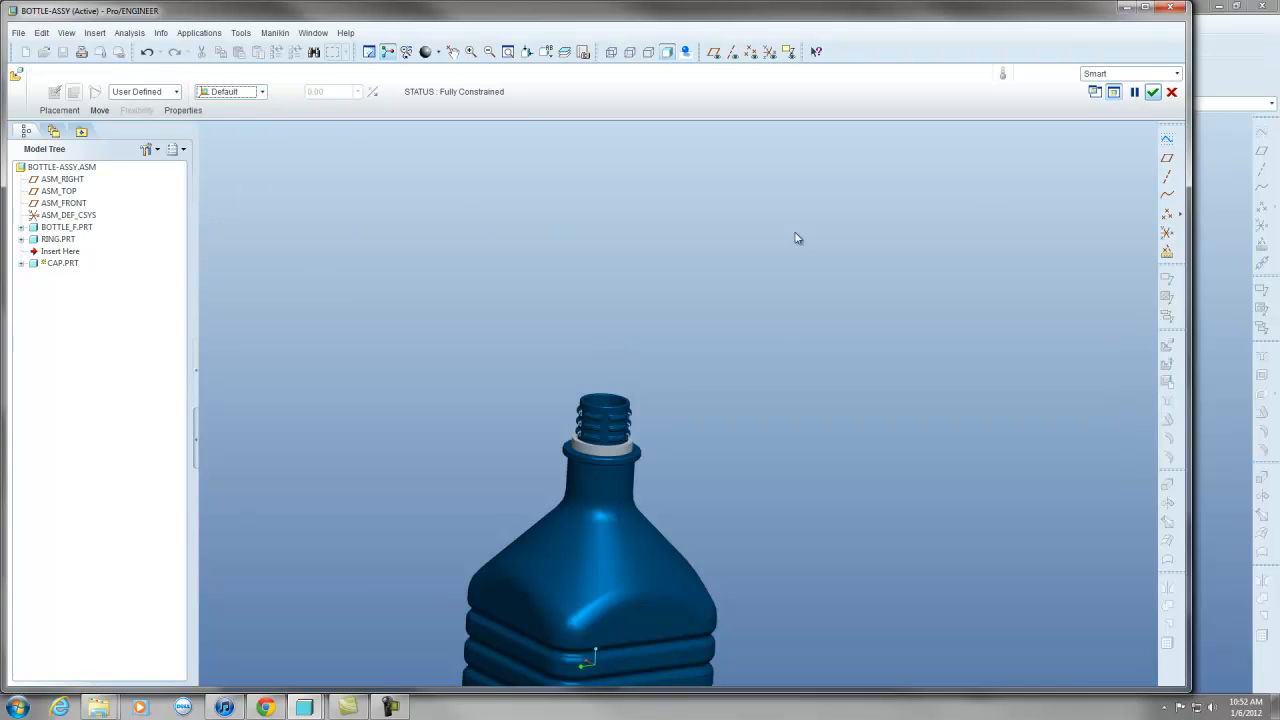
click(1153, 92)
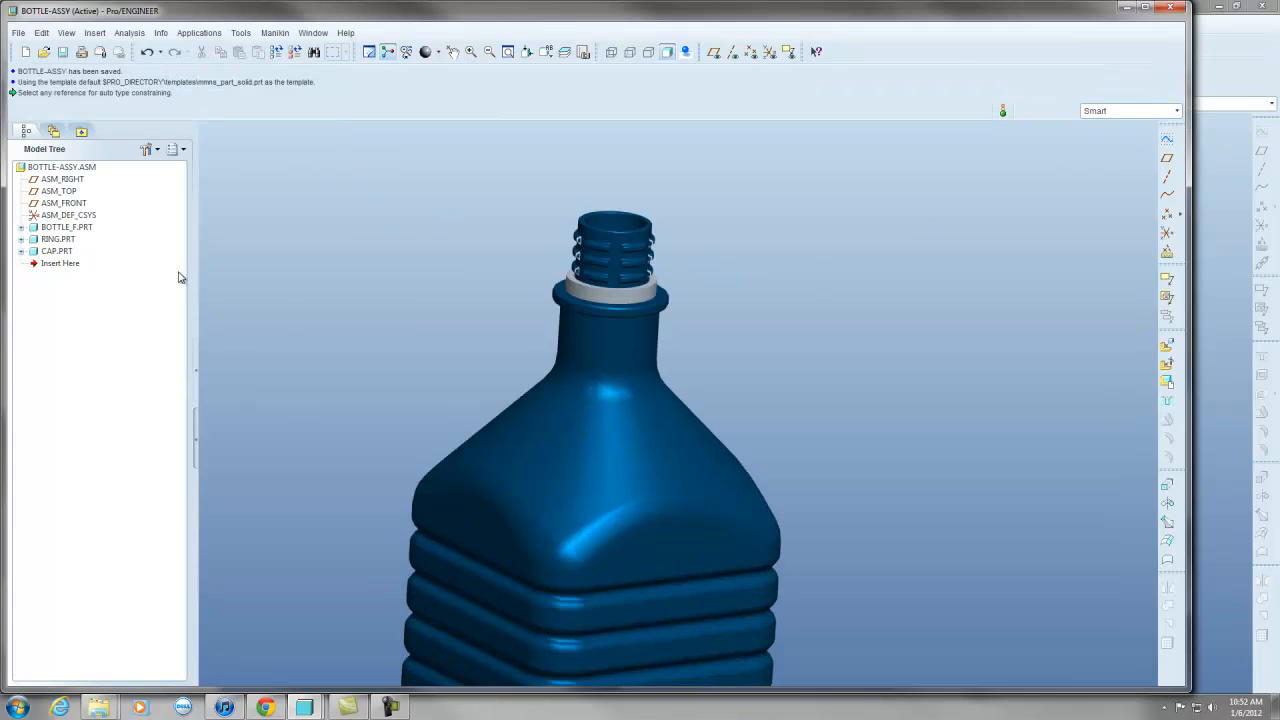
Activate CAP.PRT inside the assembly for editing in context.
click(62, 251)
right_click(76, 259)
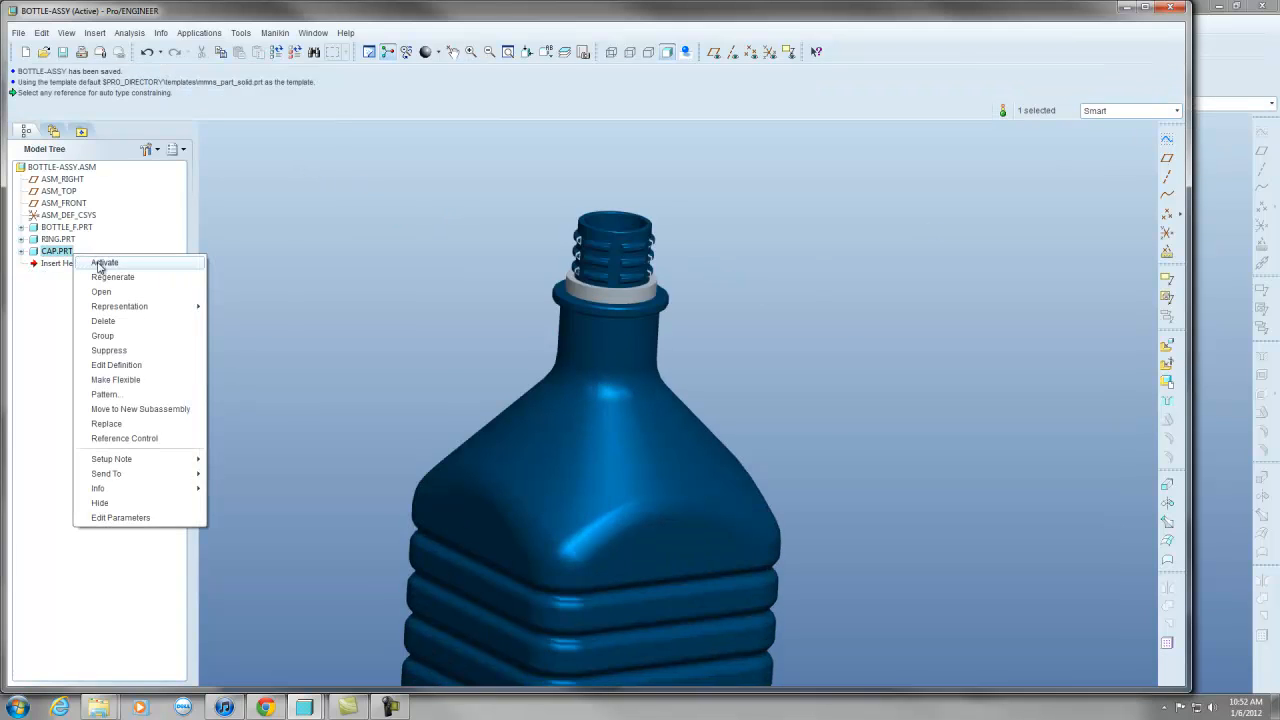
click(100, 262)
Start an Extrude in the cap with its sketch on the ring's upper face, referencing the circular surface of the bottle neck.
click(1168, 486)
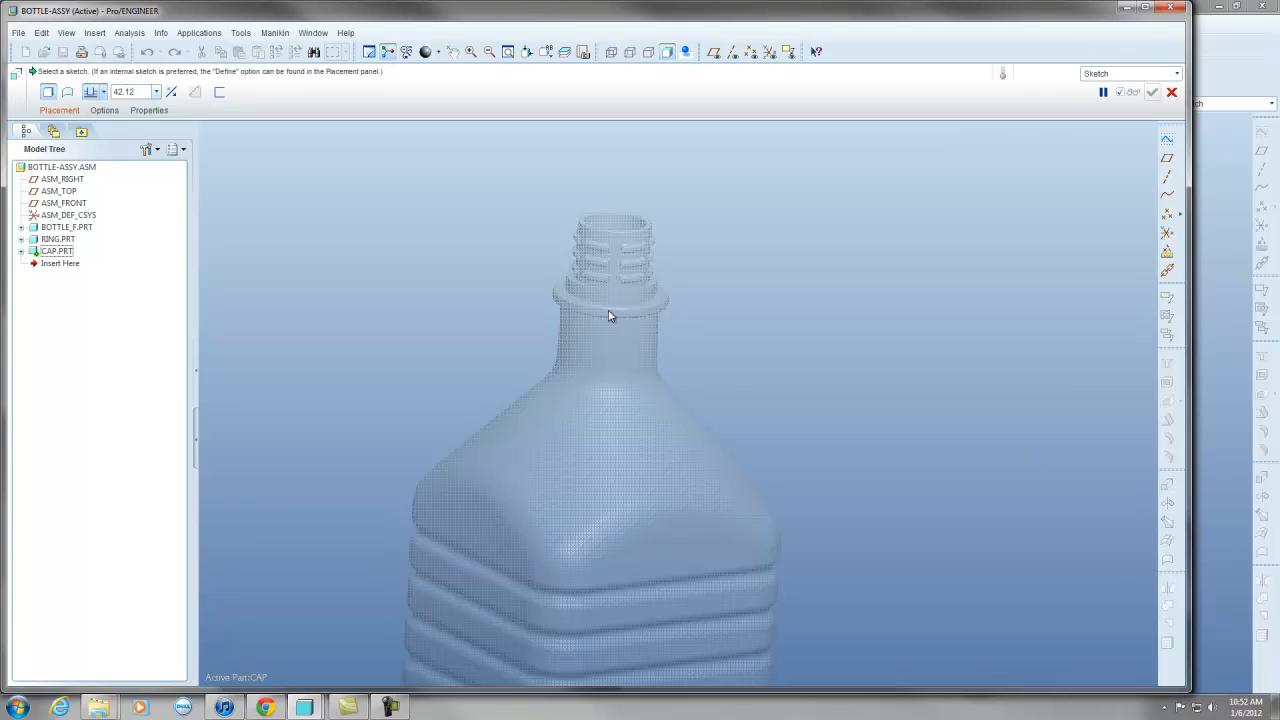
click(59, 110)
click(170, 156)
scroll(563, 363, down, 6)
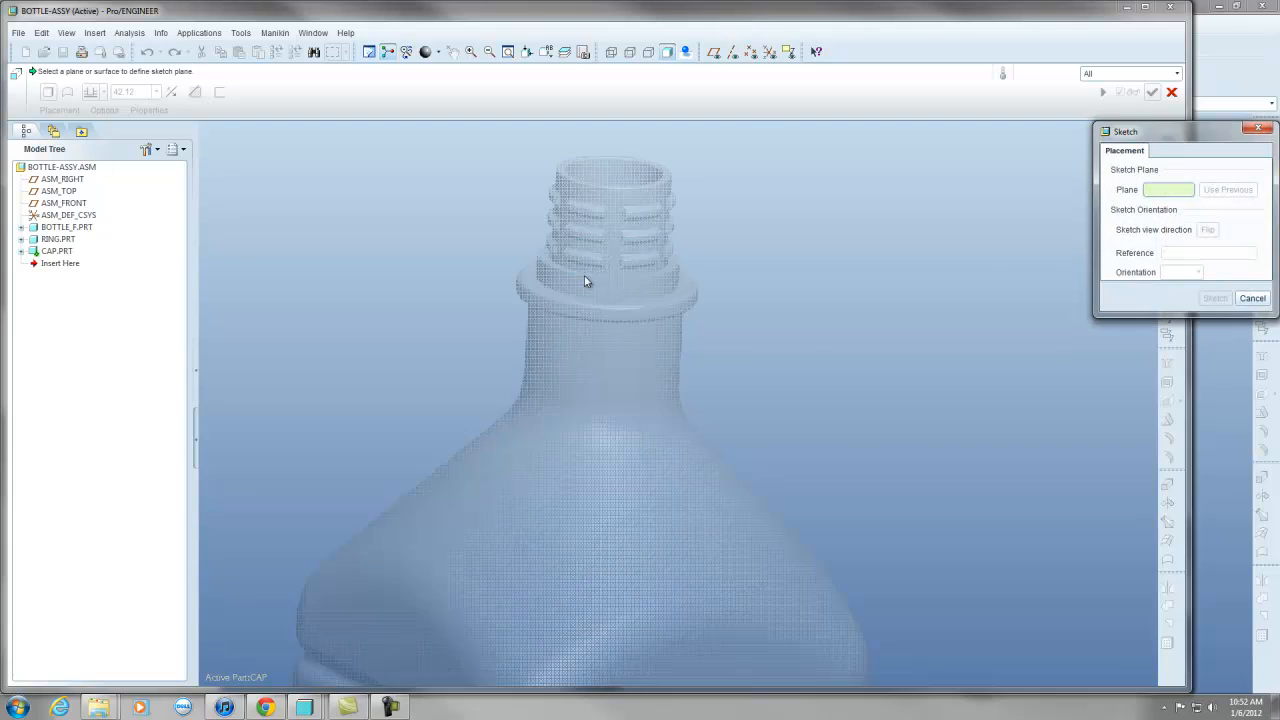
click(434, 242)
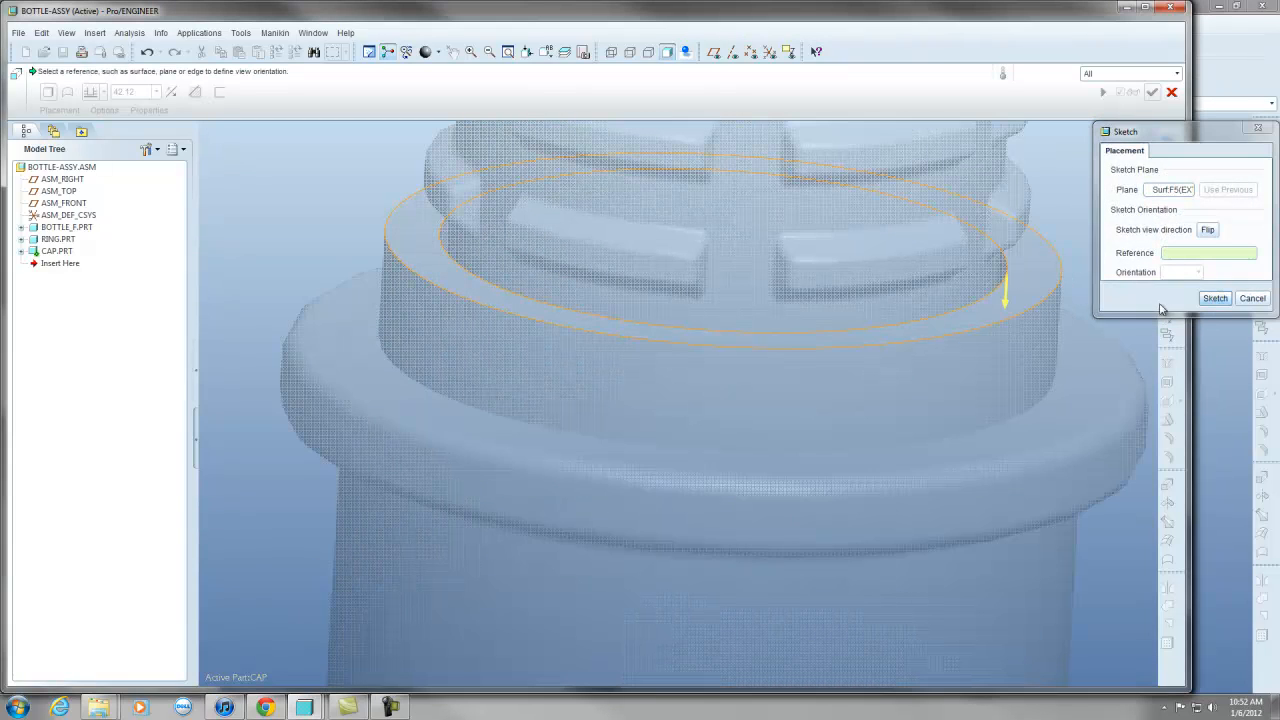
click(1215, 298)
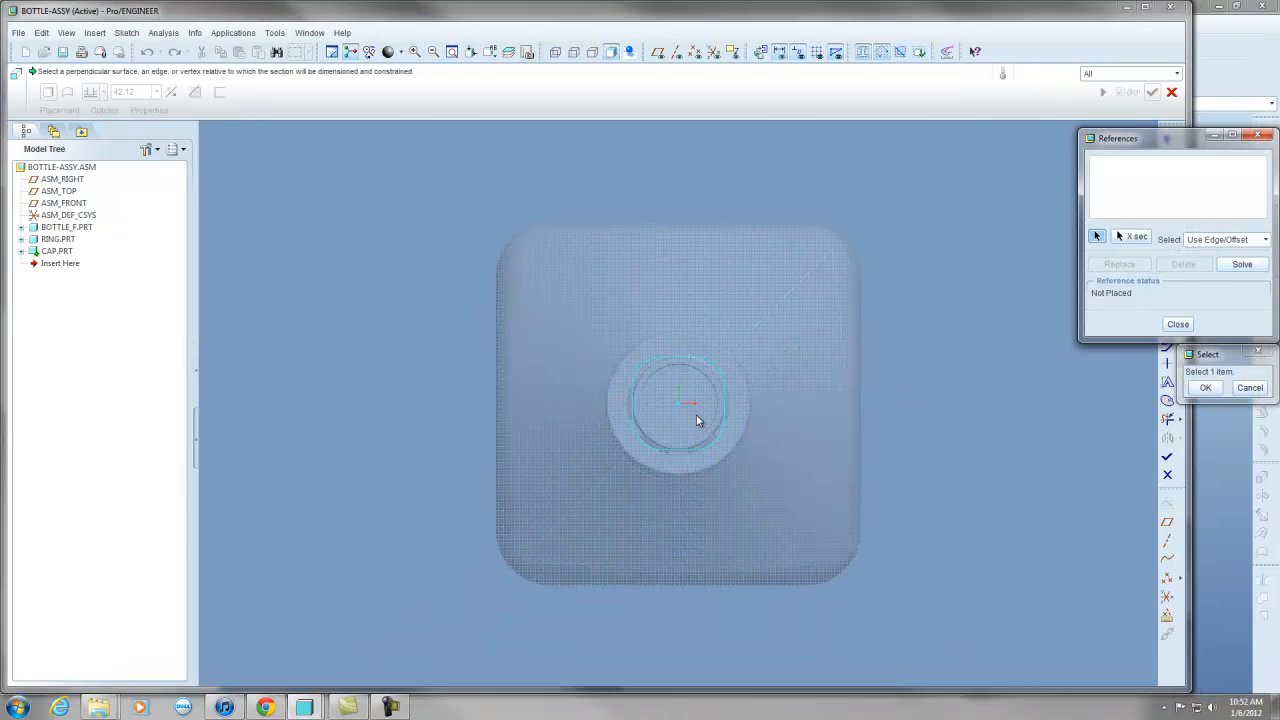
scroll(687, 445, down, 4)
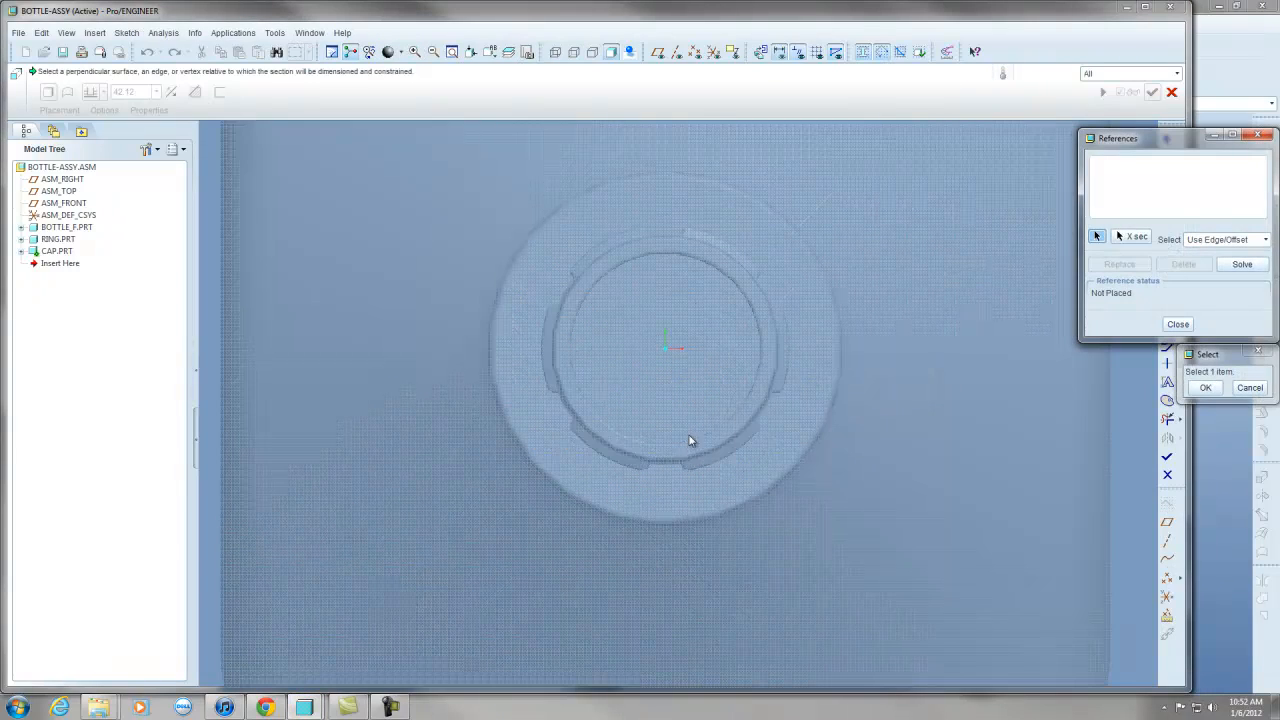
click(779, 380)
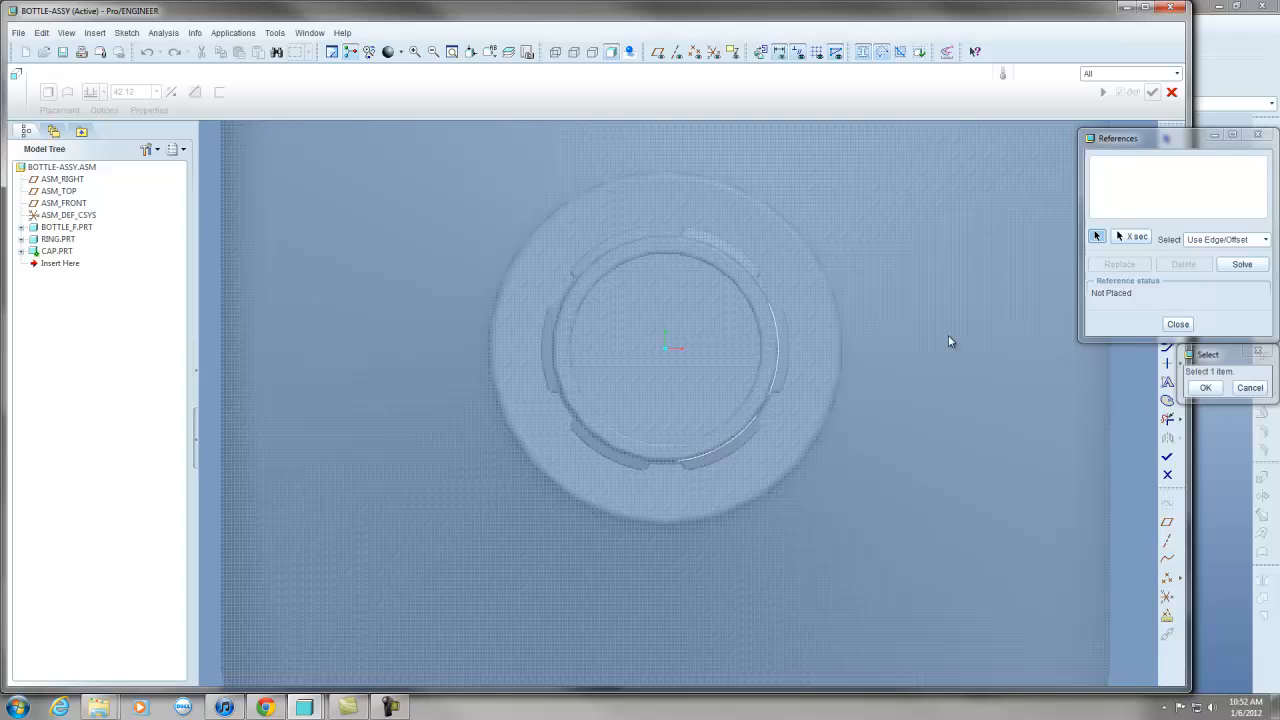
click(1178, 324)
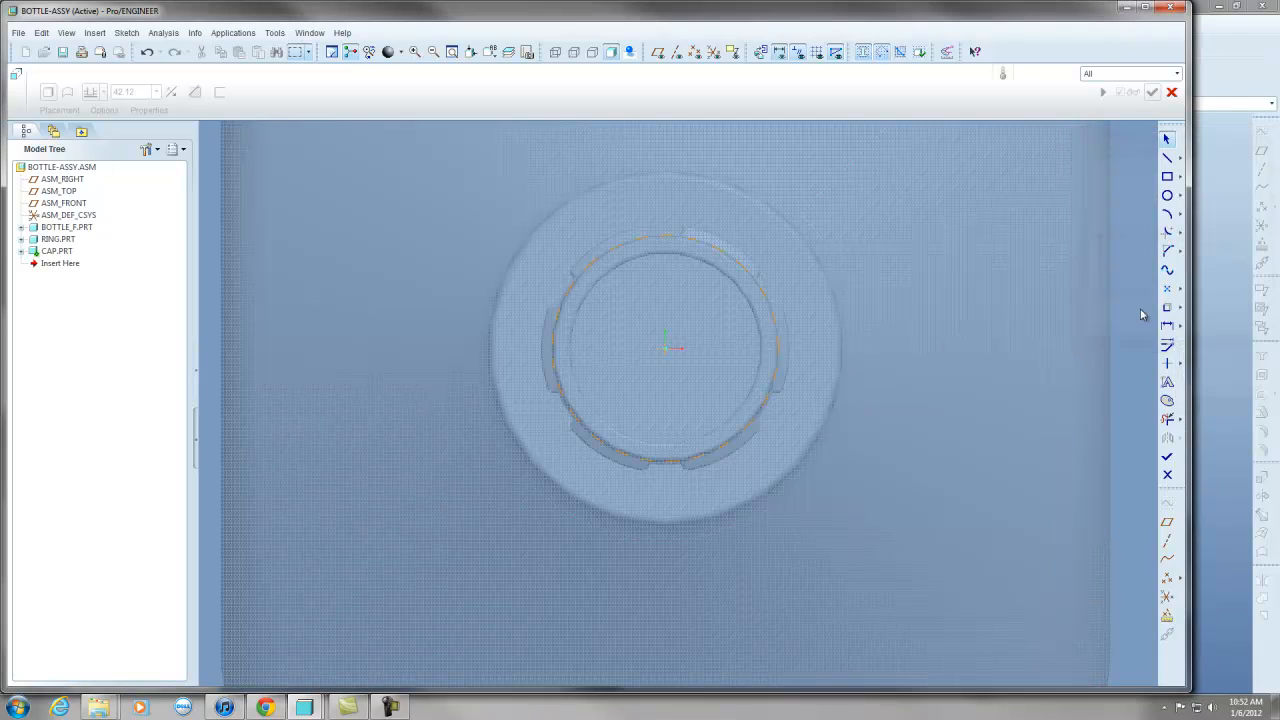
Sketch a circle centred on the bottle neck and snapped to the neck wall reference.
click(1167, 195)
click(668, 348)
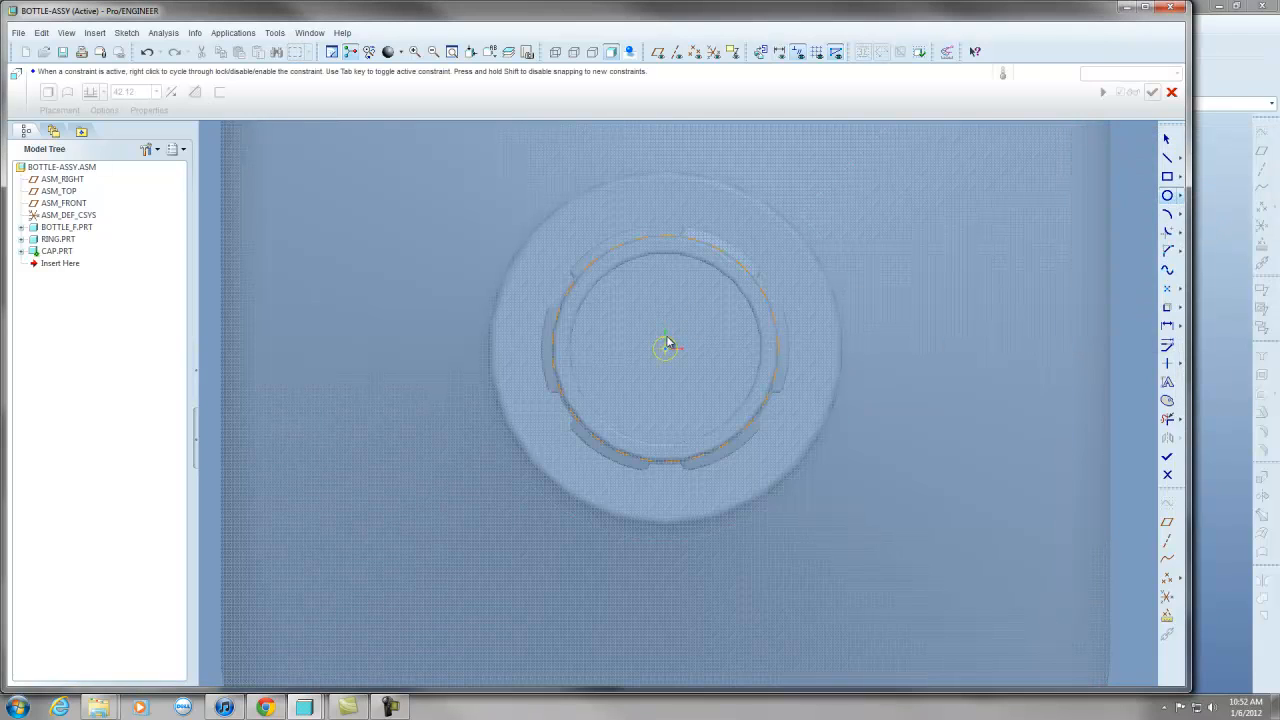
click(719, 253)
Add the ring's outer cylindrical surface as a second reference for the cap sketch.
scroll(612, 292, down, 5)
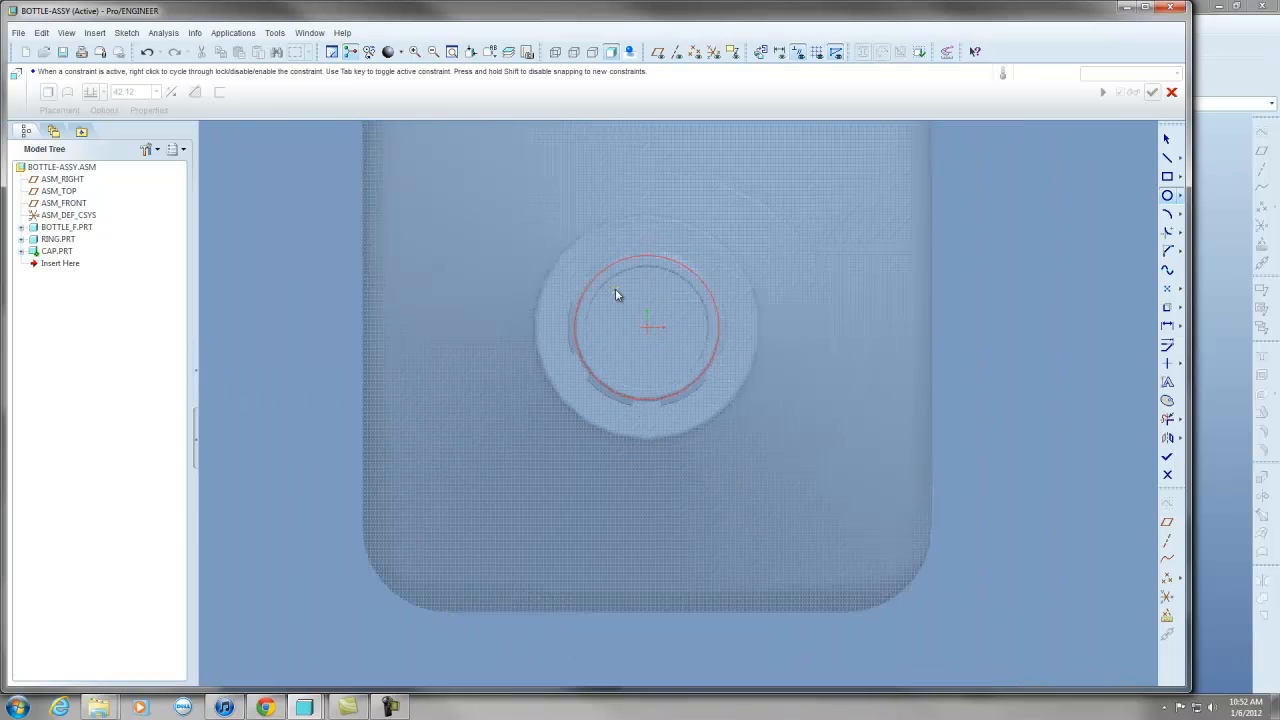
middle_drag(615, 288, 1078, 486)
scroll(1078, 486, up, 3)
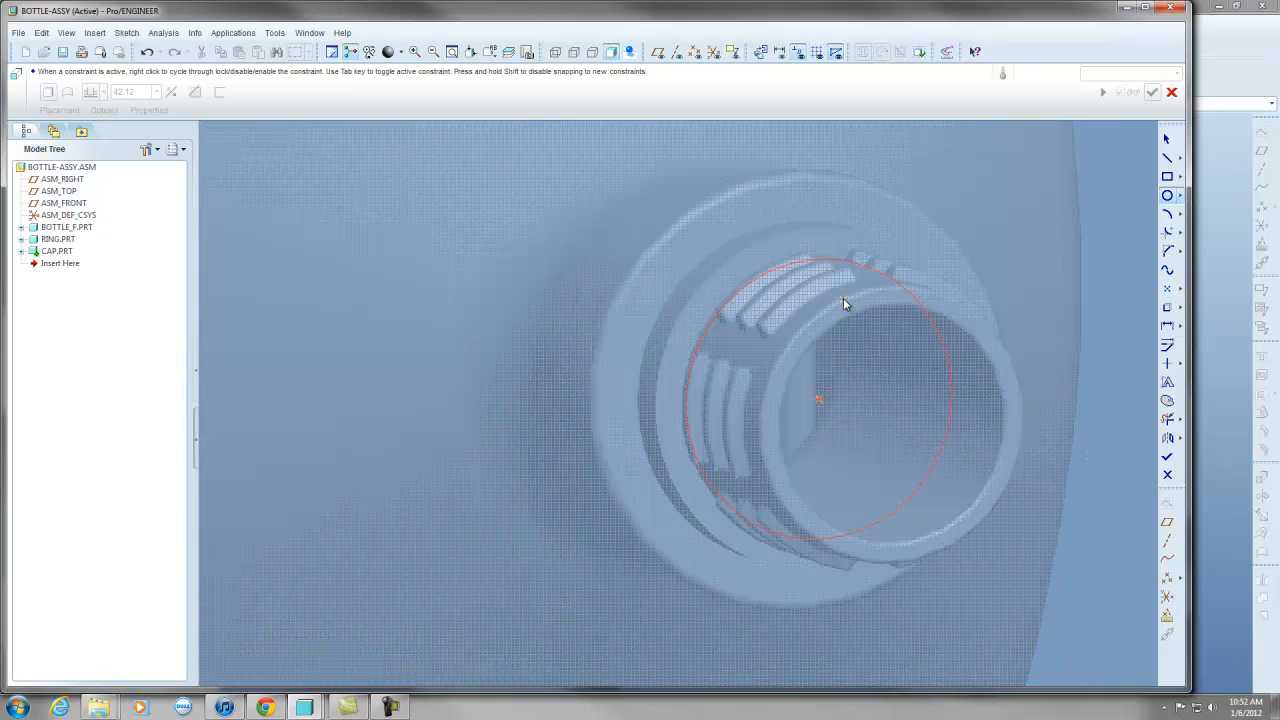
click(126, 32)
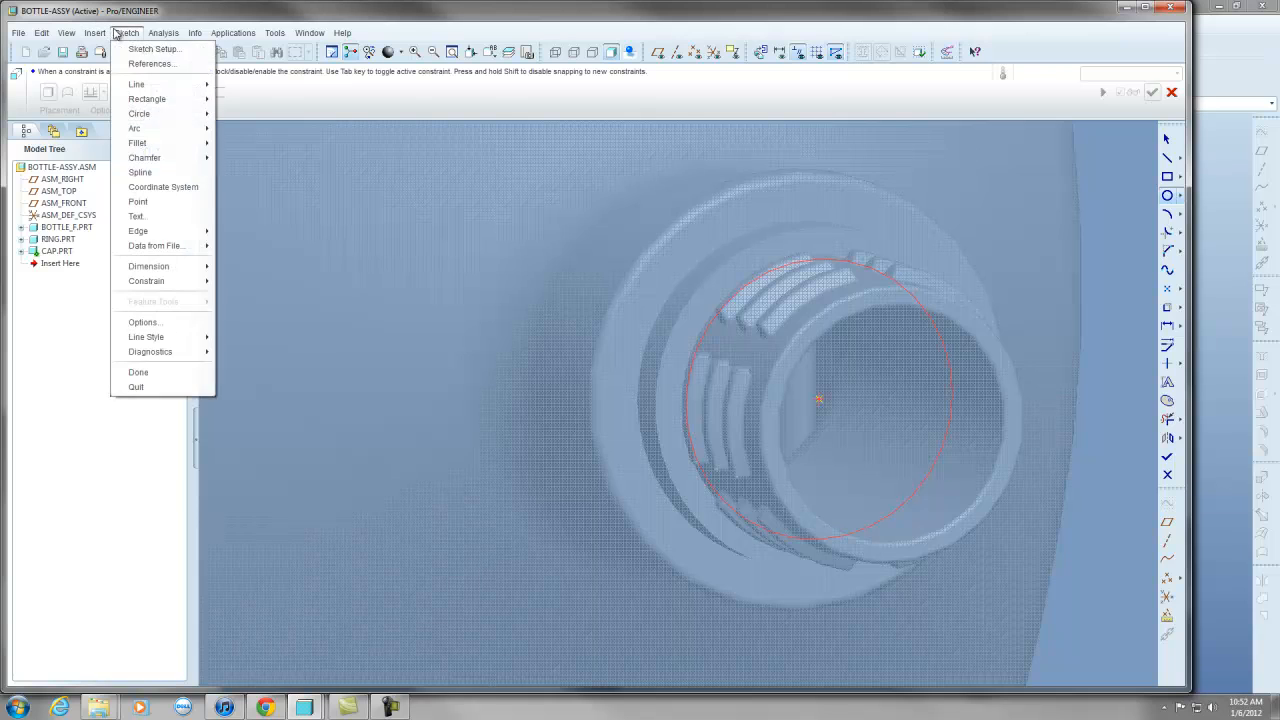
click(148, 64)
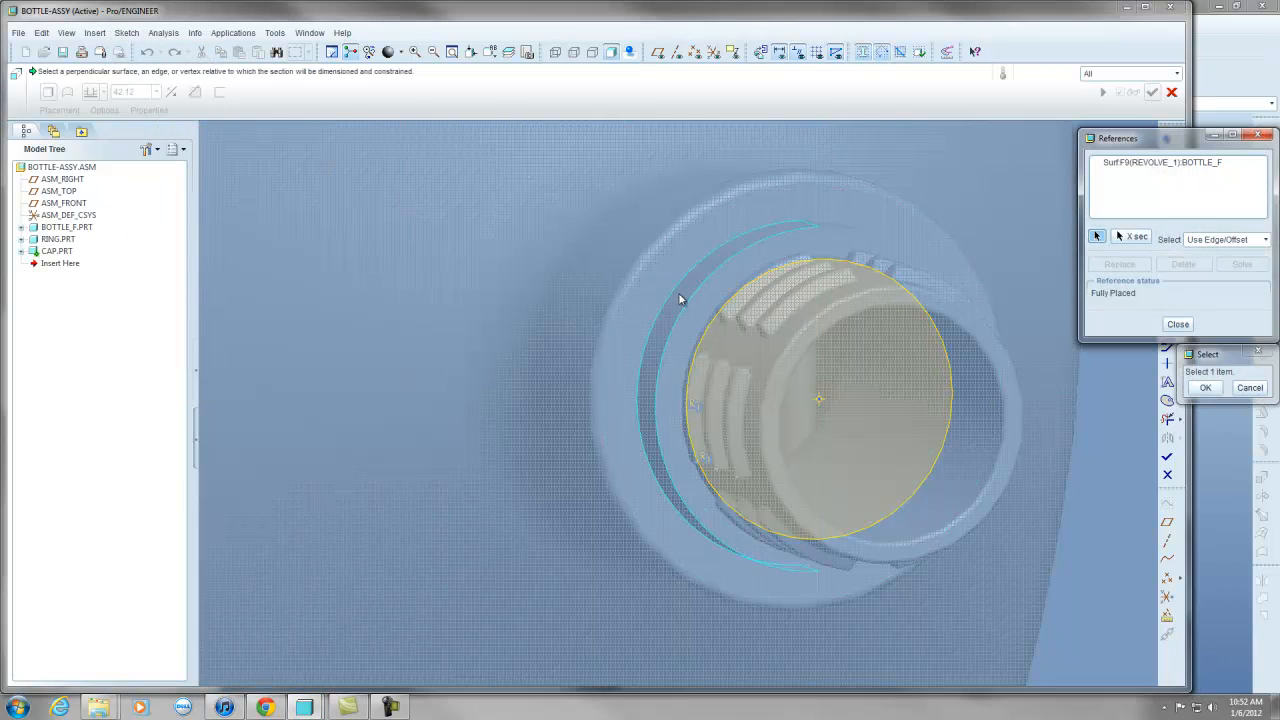
click(1179, 326)
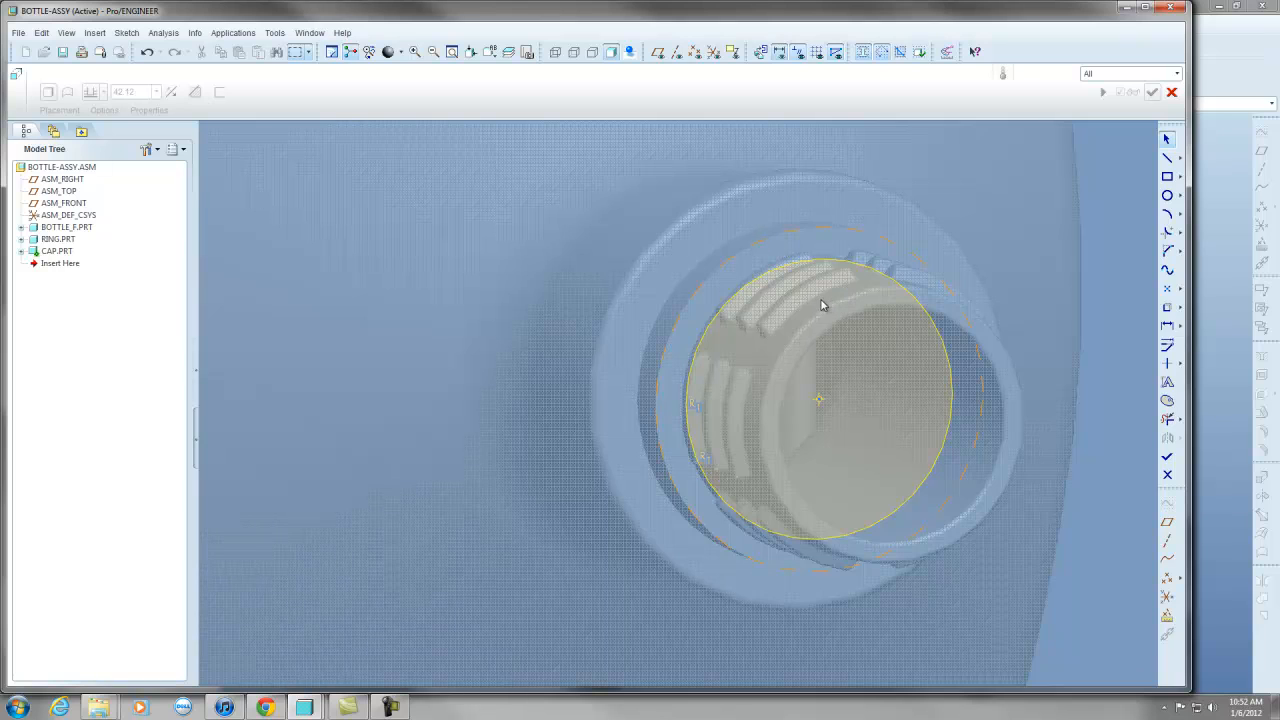
Sketch a second circle concentric with the first, snapped to the ring's outer surface reference, and finish the cap sketch.
click(1167, 195)
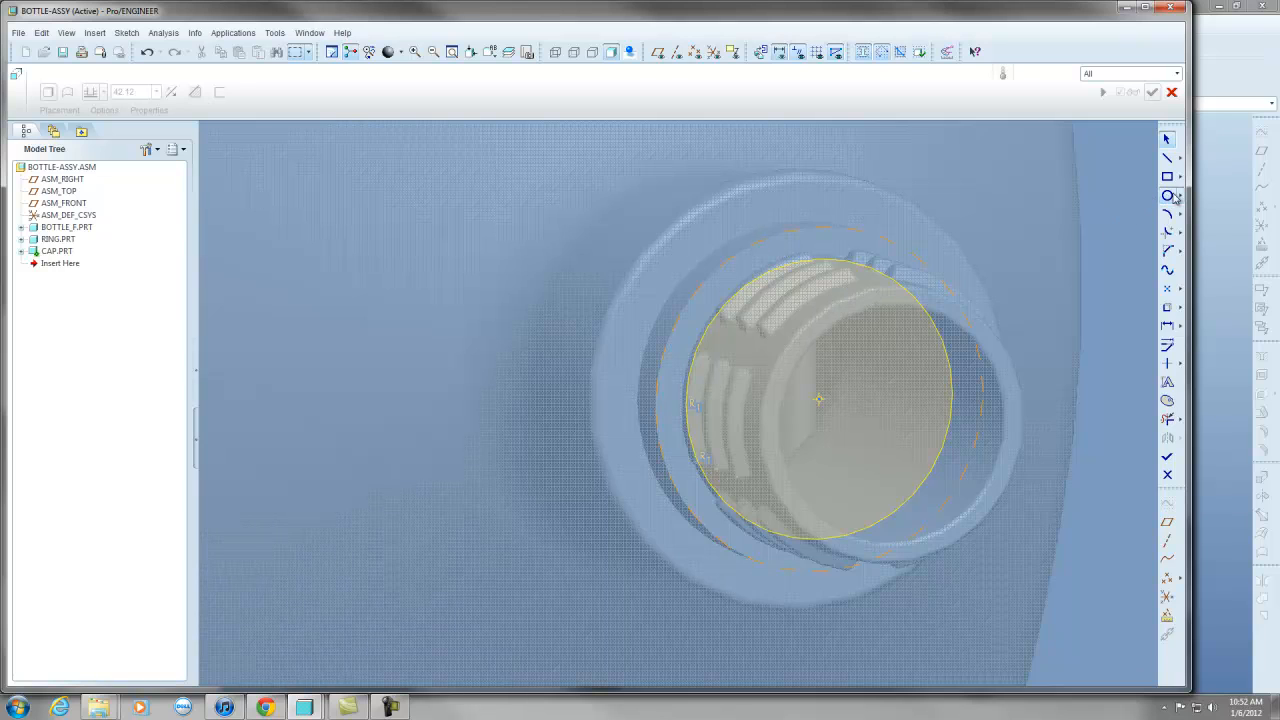
click(818, 401)
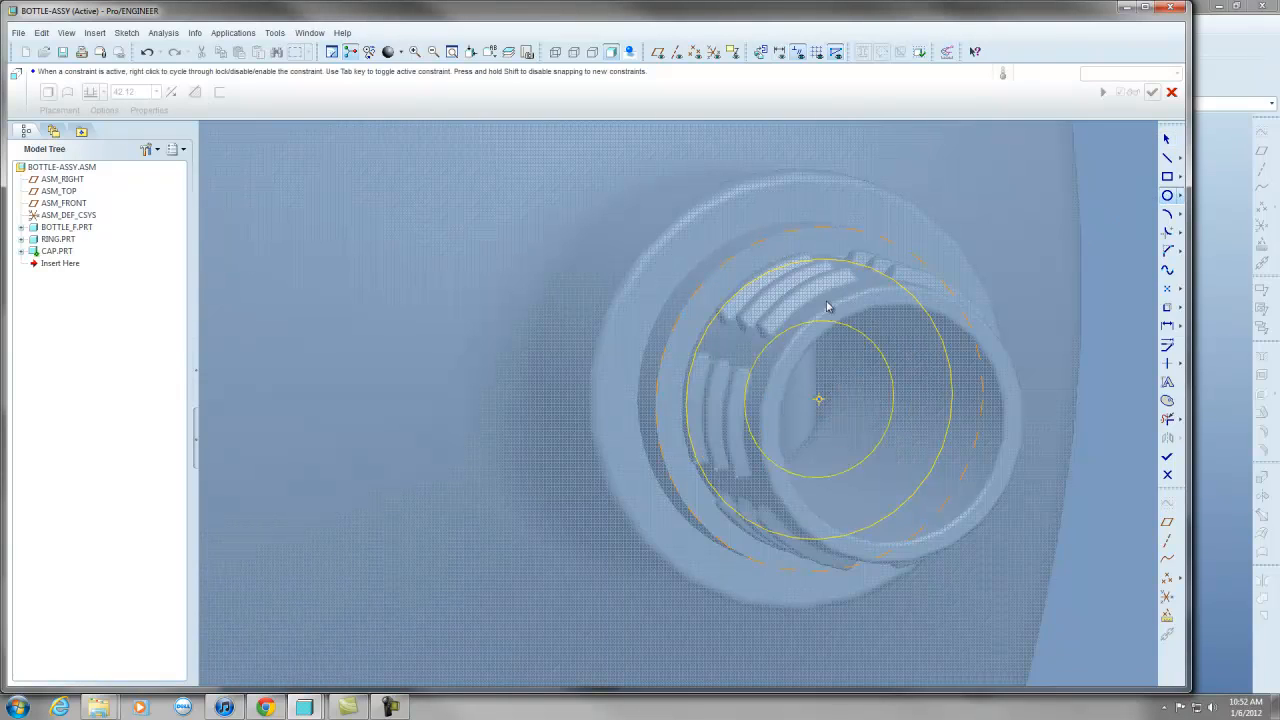
click(840, 227)
middle_click(840, 227)
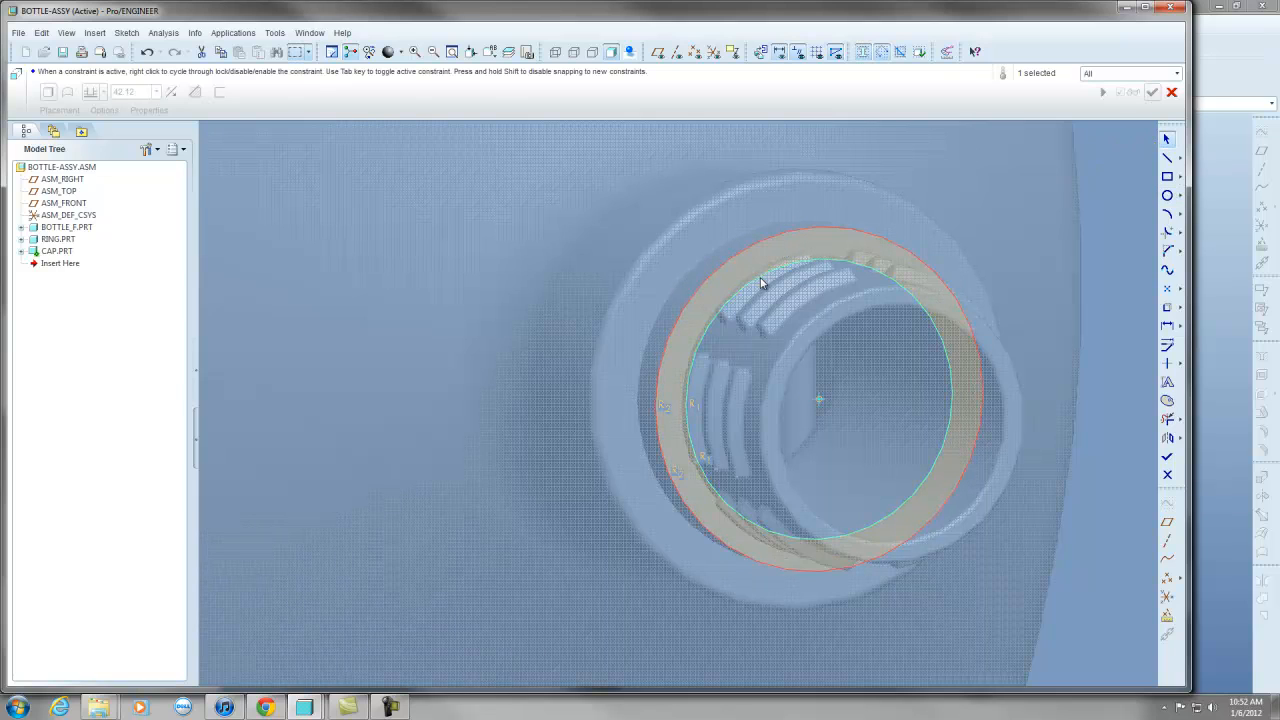
click(761, 51)
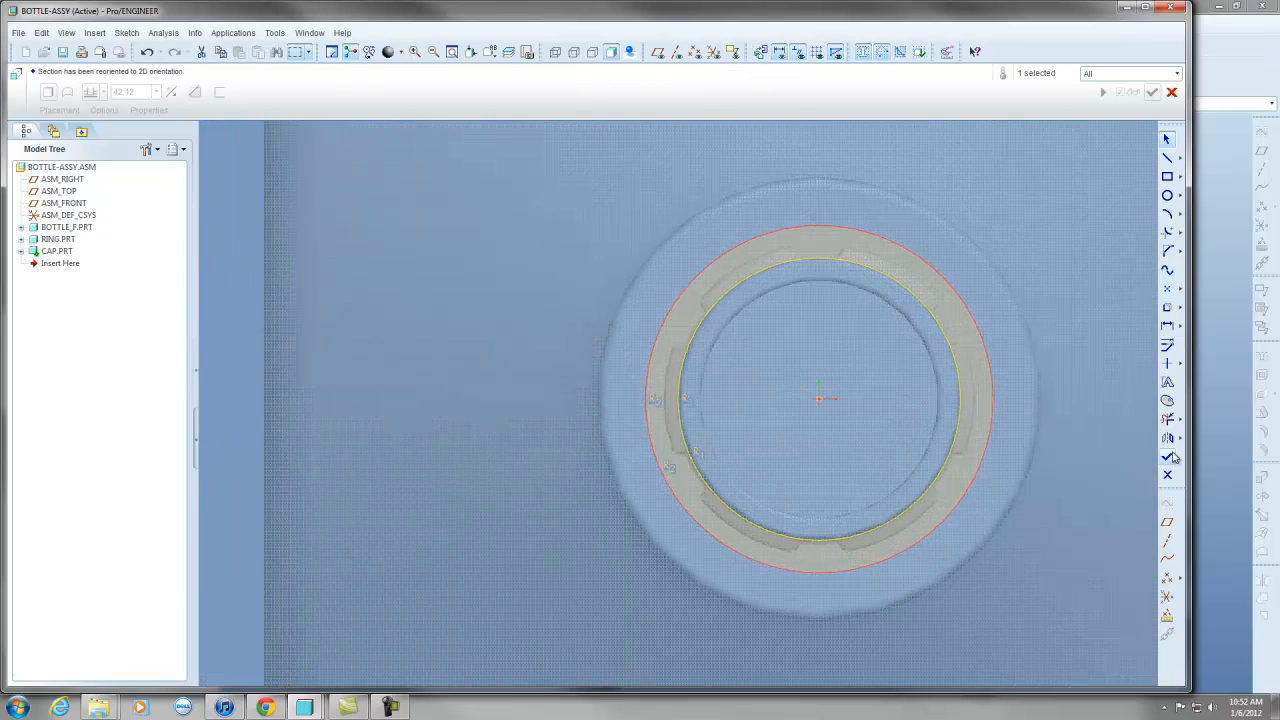
click(1167, 457)
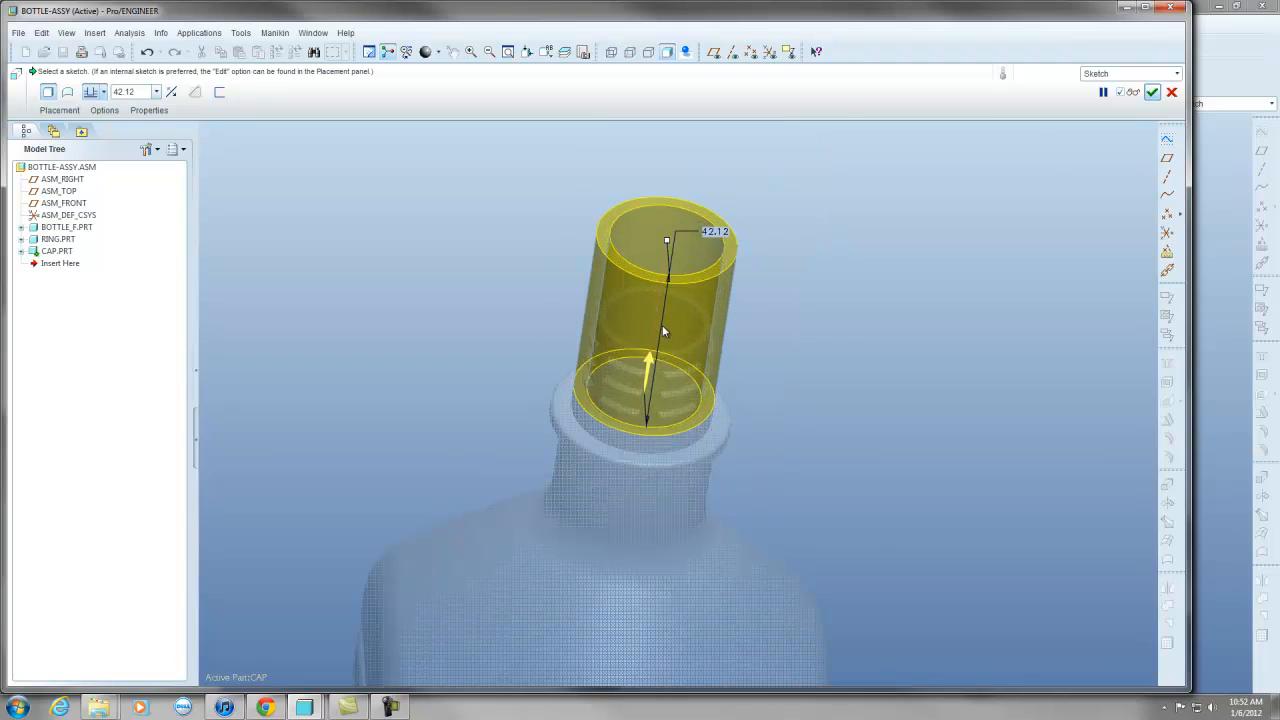
Extrude the cap profile upward from the ring to a depth of 23 and complete the feature.
double_click(715, 231)
text(12.7)
key(Return)
drag(651, 349, 660, 304)
middle_drag(675, 338, 671, 285)
scroll(671, 285, up, 2)
scroll(668, 208, down, 4)
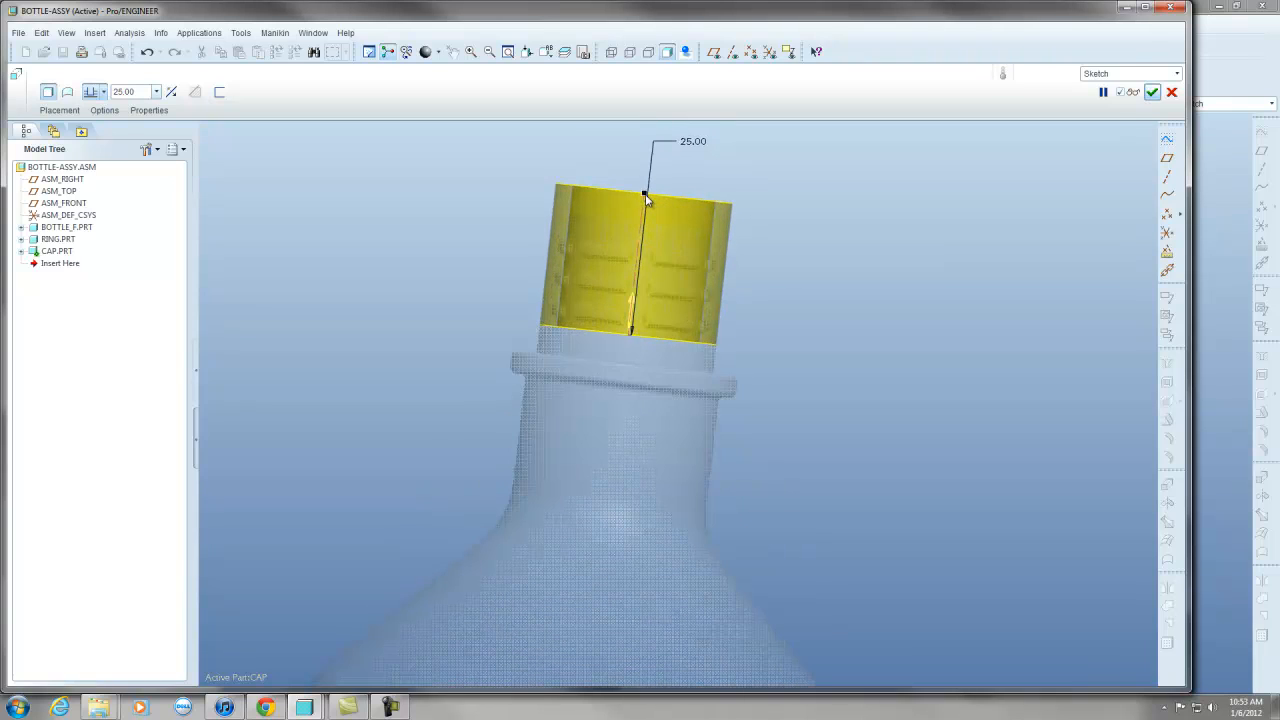
drag(647, 200, 645, 209)
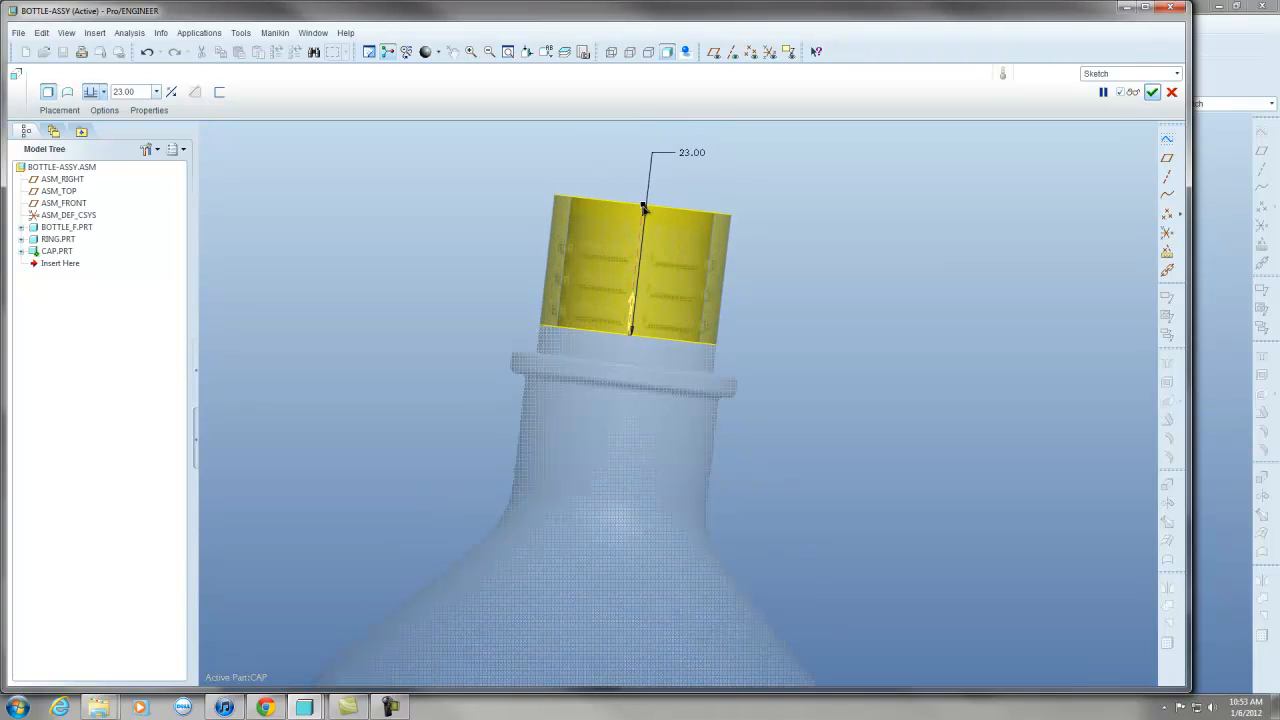
click(1152, 92)
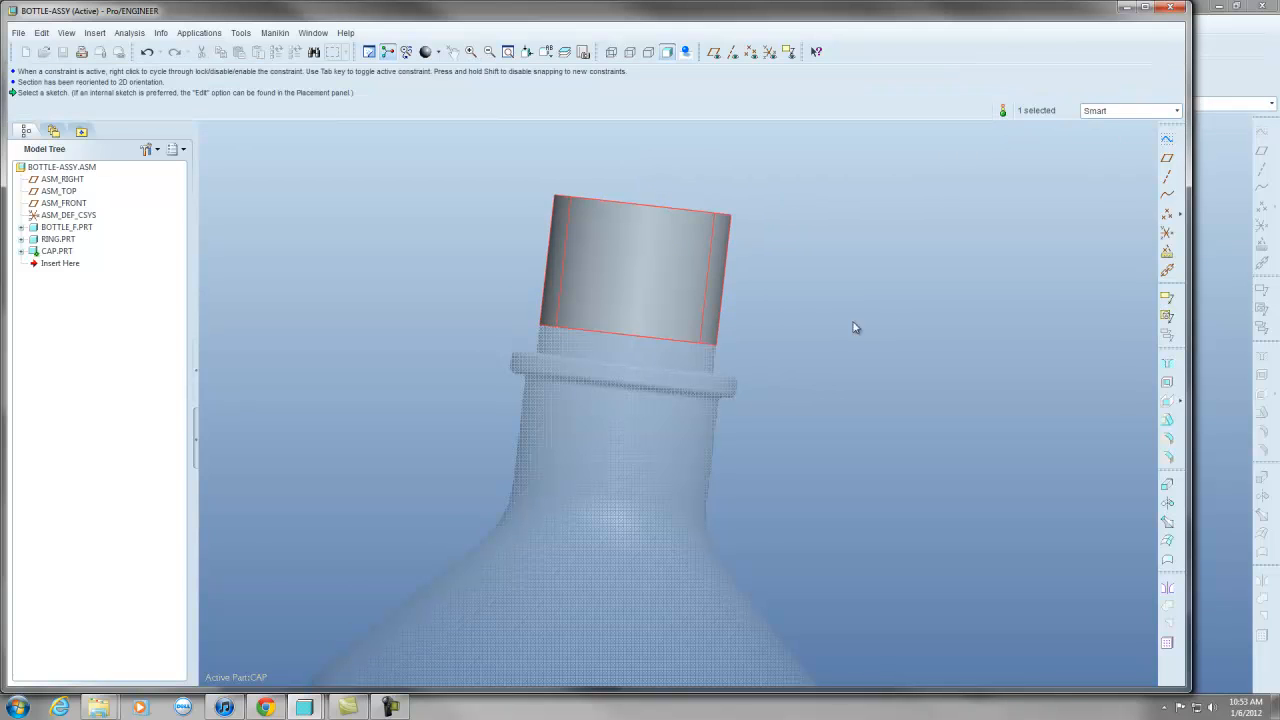
Reactivate the top-level assembly BOTTLE-ASSY.ASM.
middle_drag(643, 302, 601, 352)
right_click(86, 172)
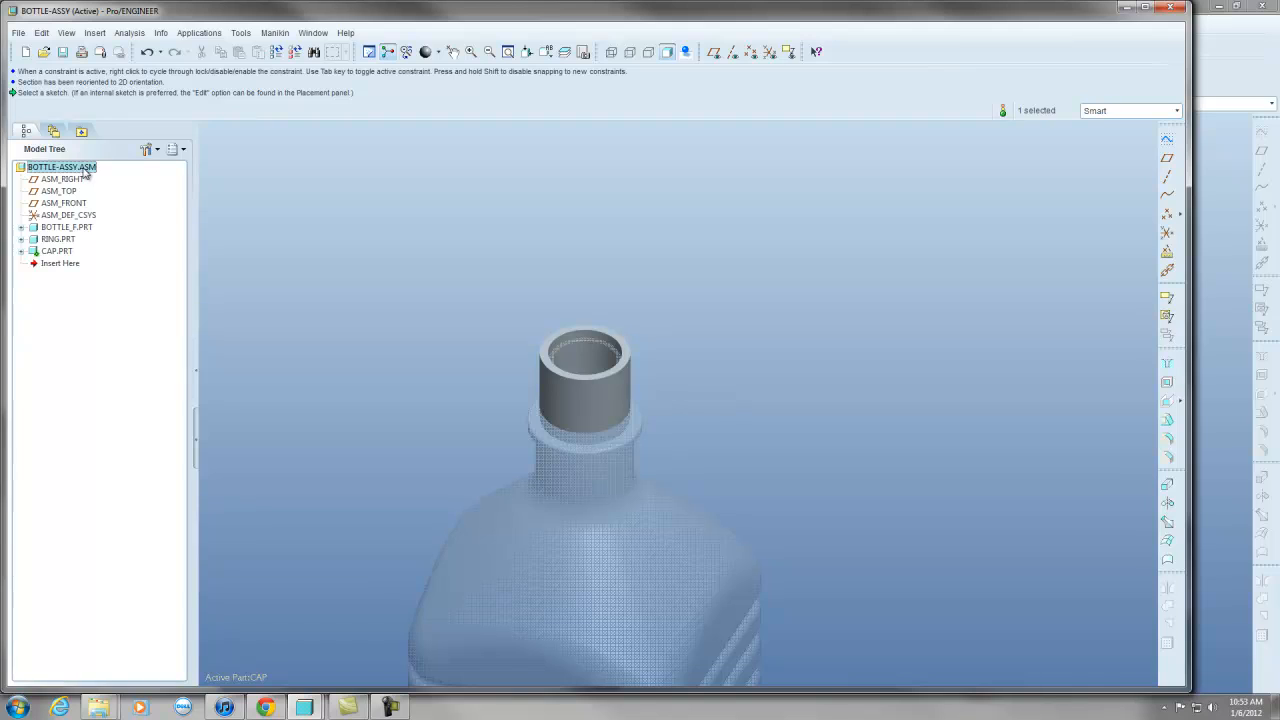
click(115, 177)
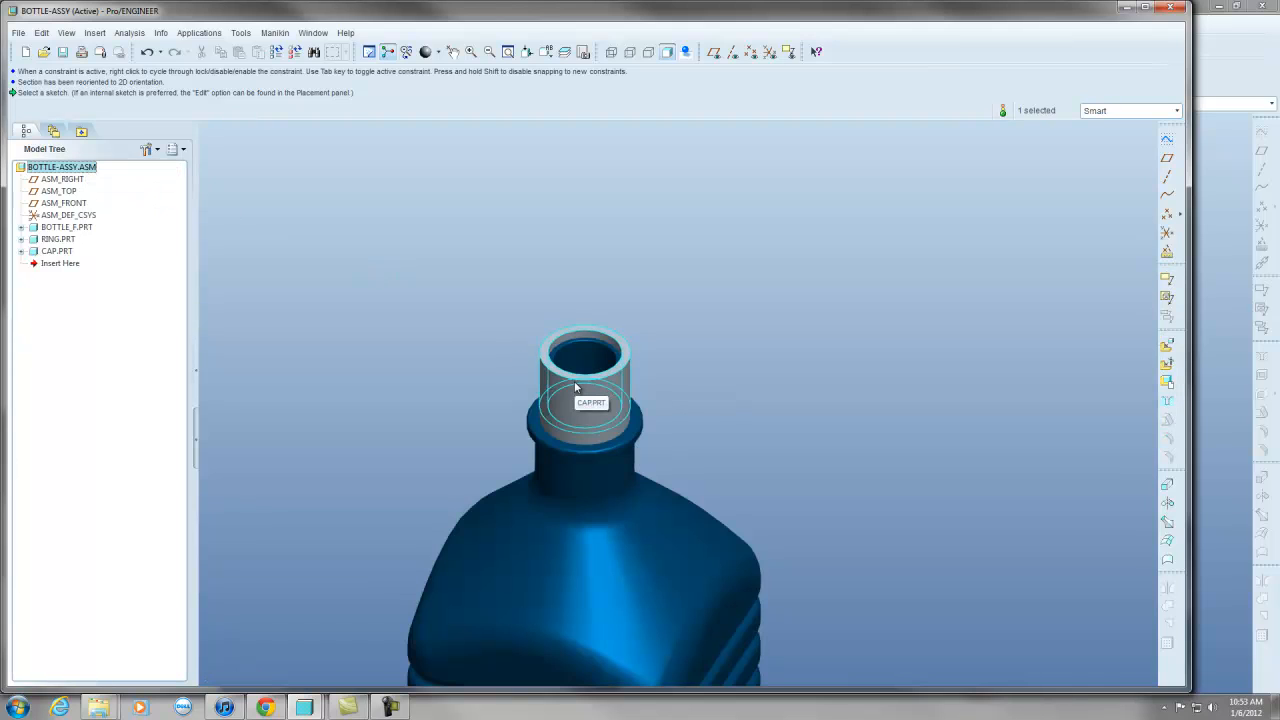
scroll(615, 410, up, 3)
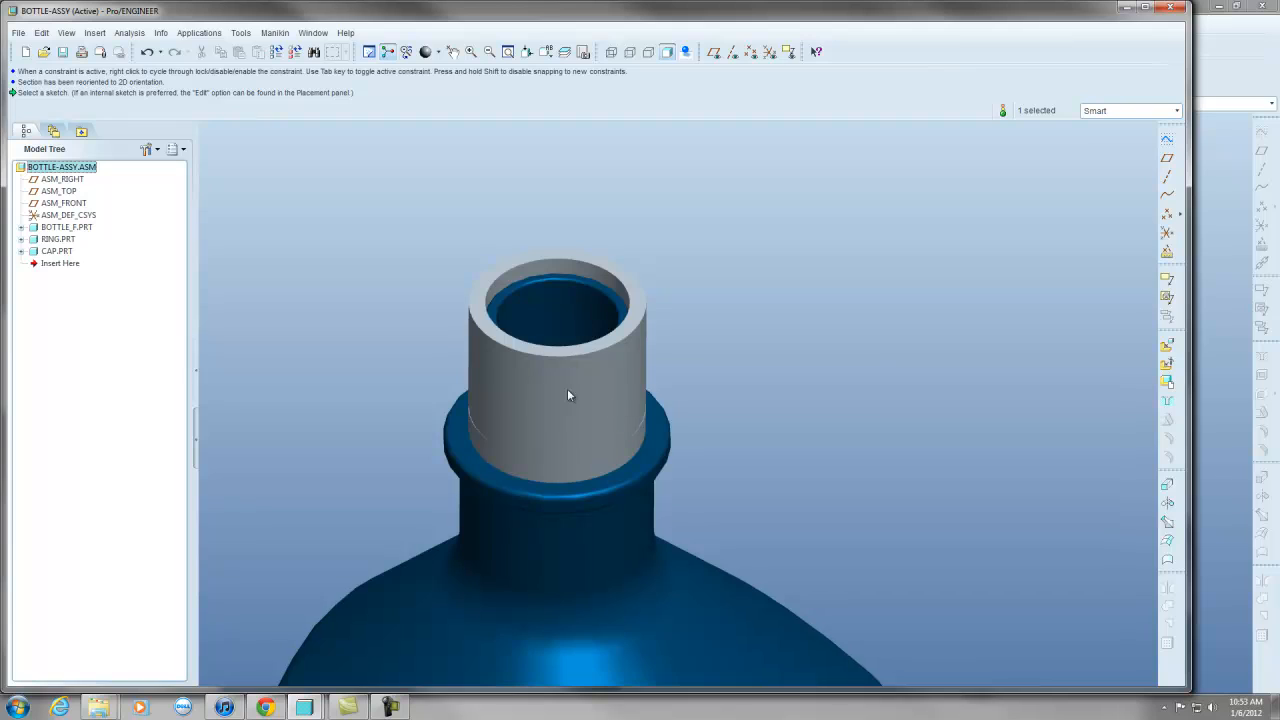
Edit the sketch of the cap's Extrude 1, remove the inner circle and finish the sketch to make the cap solid.
click(22, 252)
click(35, 311)
click(82, 323)
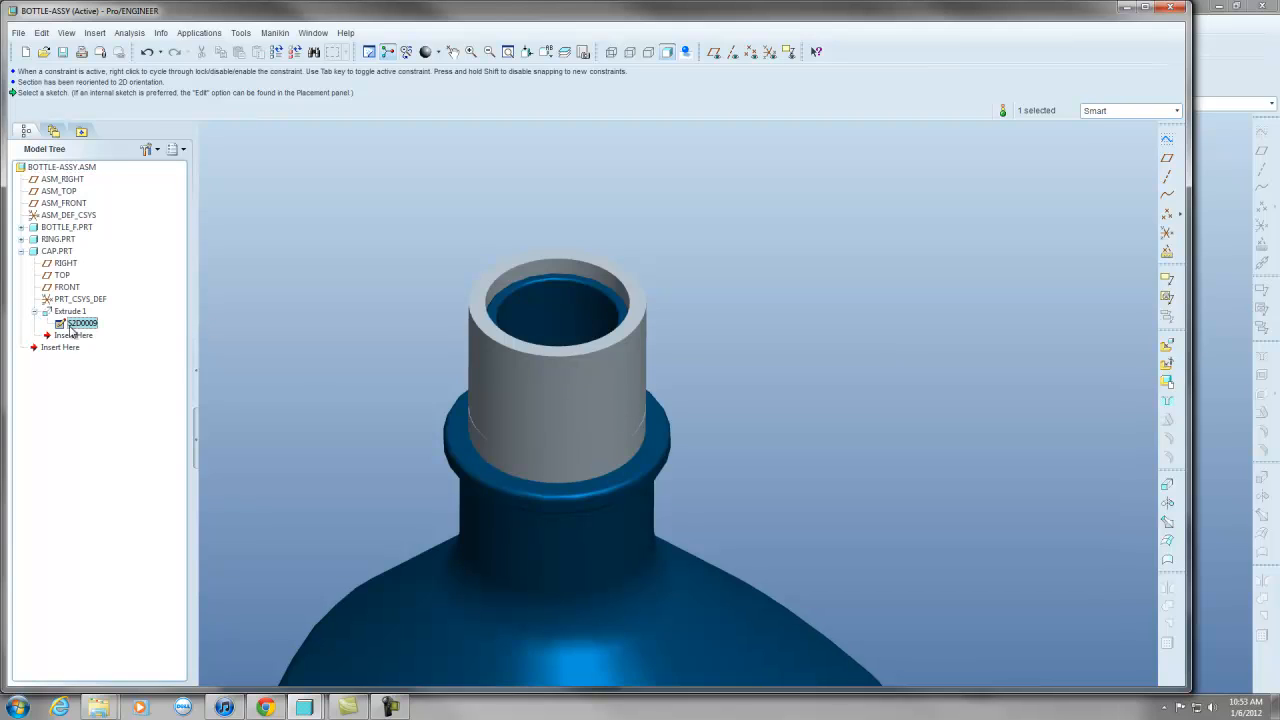
right_click(82, 324)
click(120, 348)
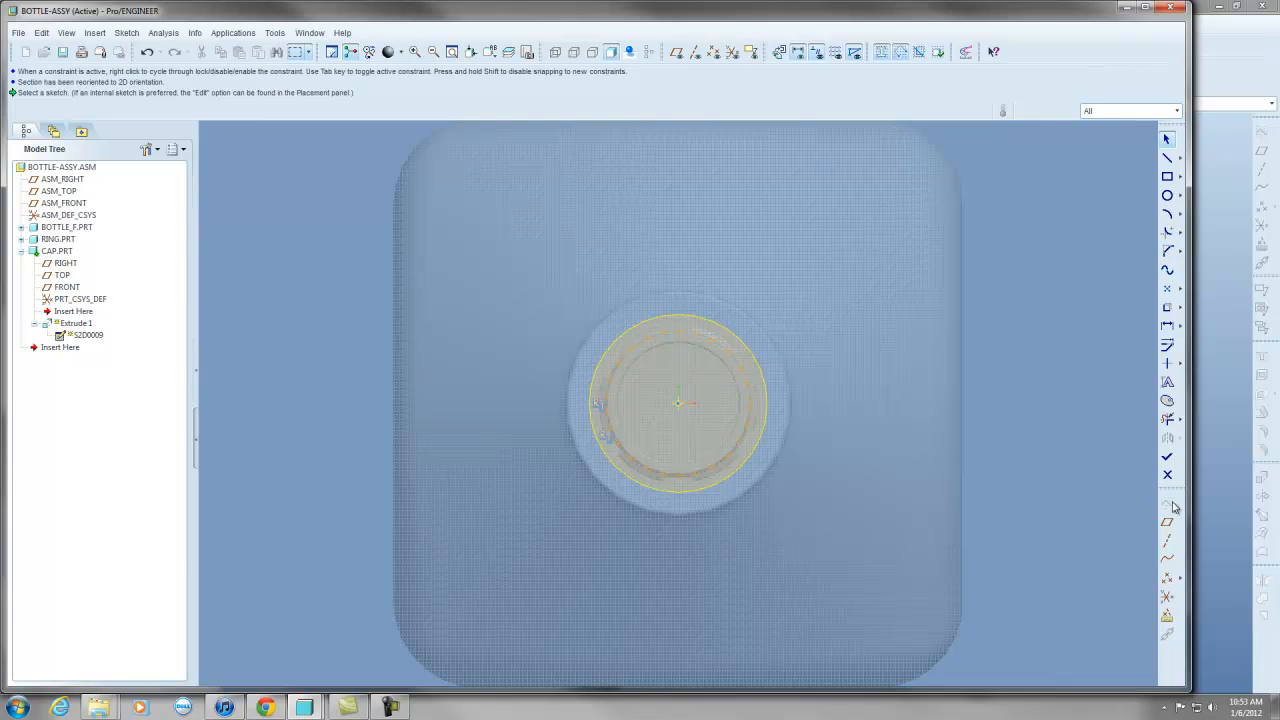
click(1167, 456)
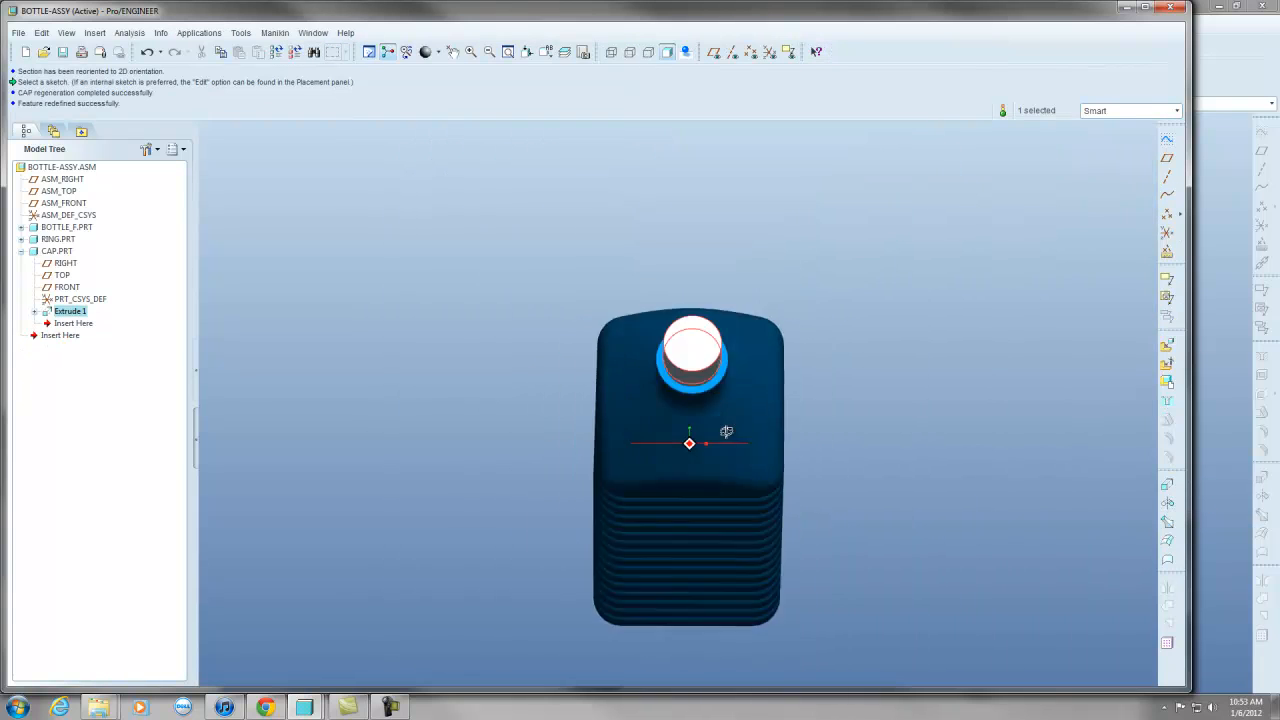
Open CAP.PRT from the assembly in its own window.
scroll(685, 395, up, 1)
click(770, 317)
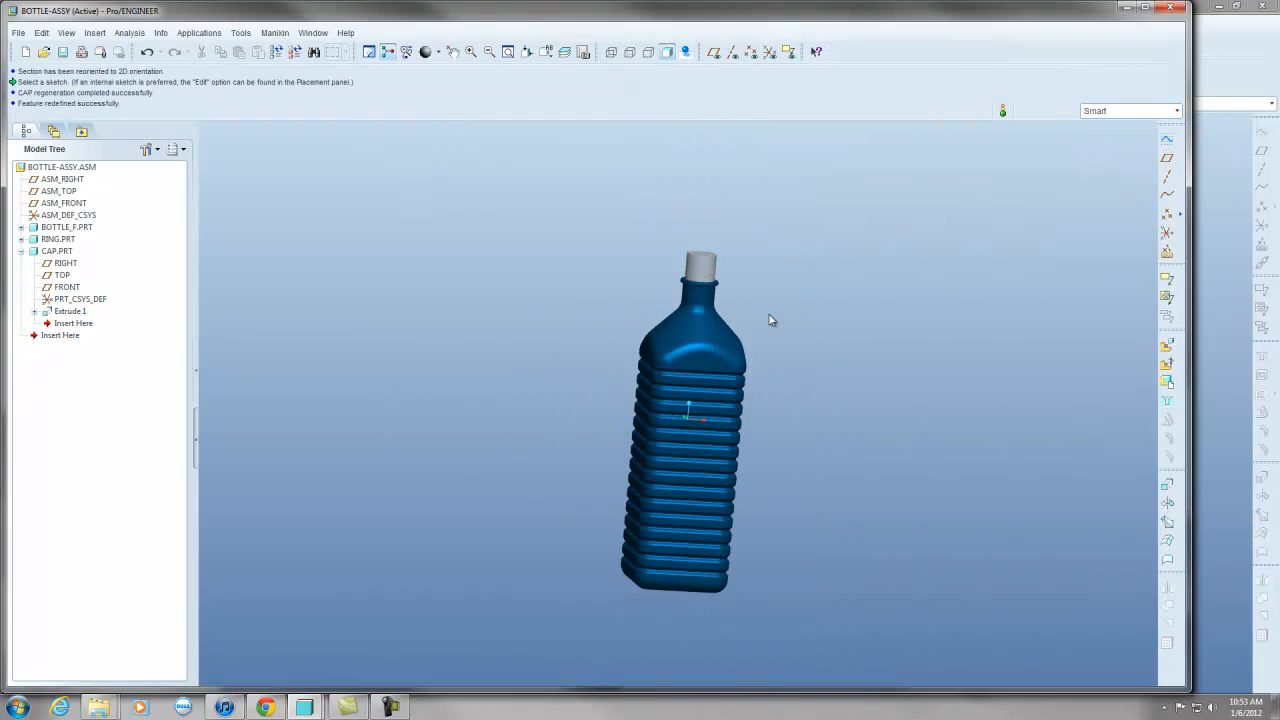
scroll(704, 267, down, 6)
click(697, 262)
right_click(698, 266)
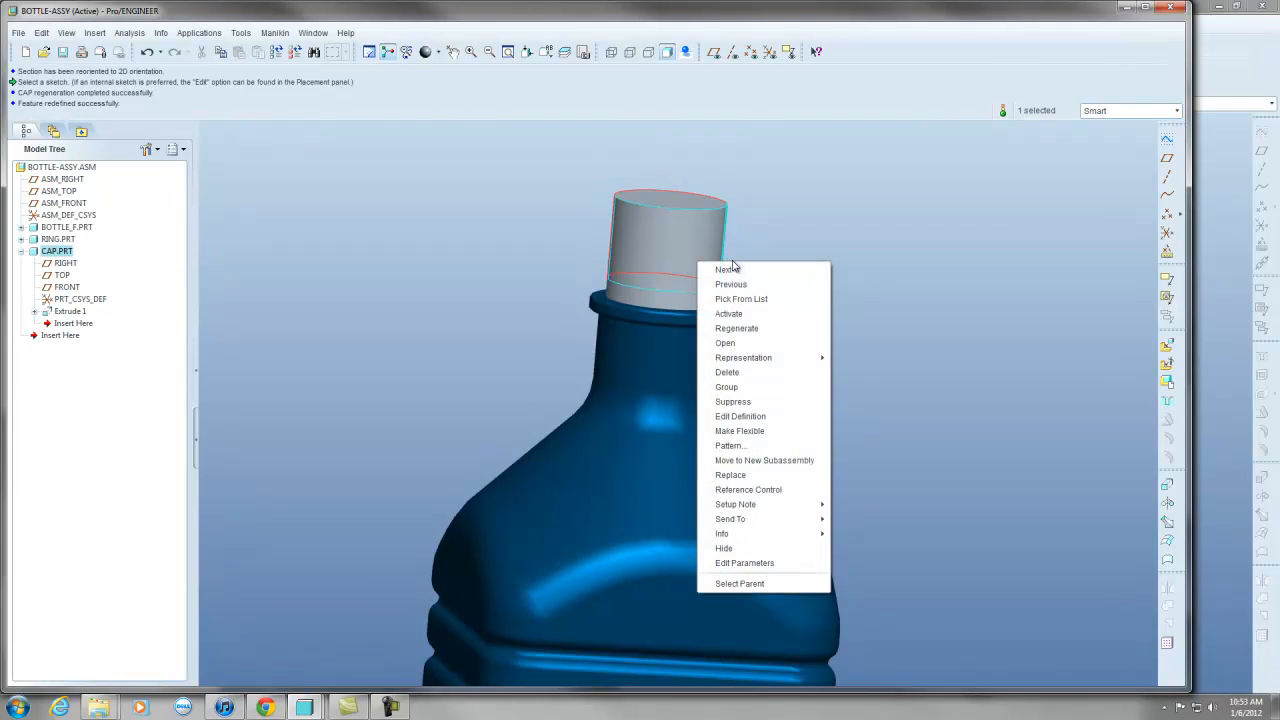
click(735, 332)
Apply the orange appearance to the entire cap part.
click(437, 51)
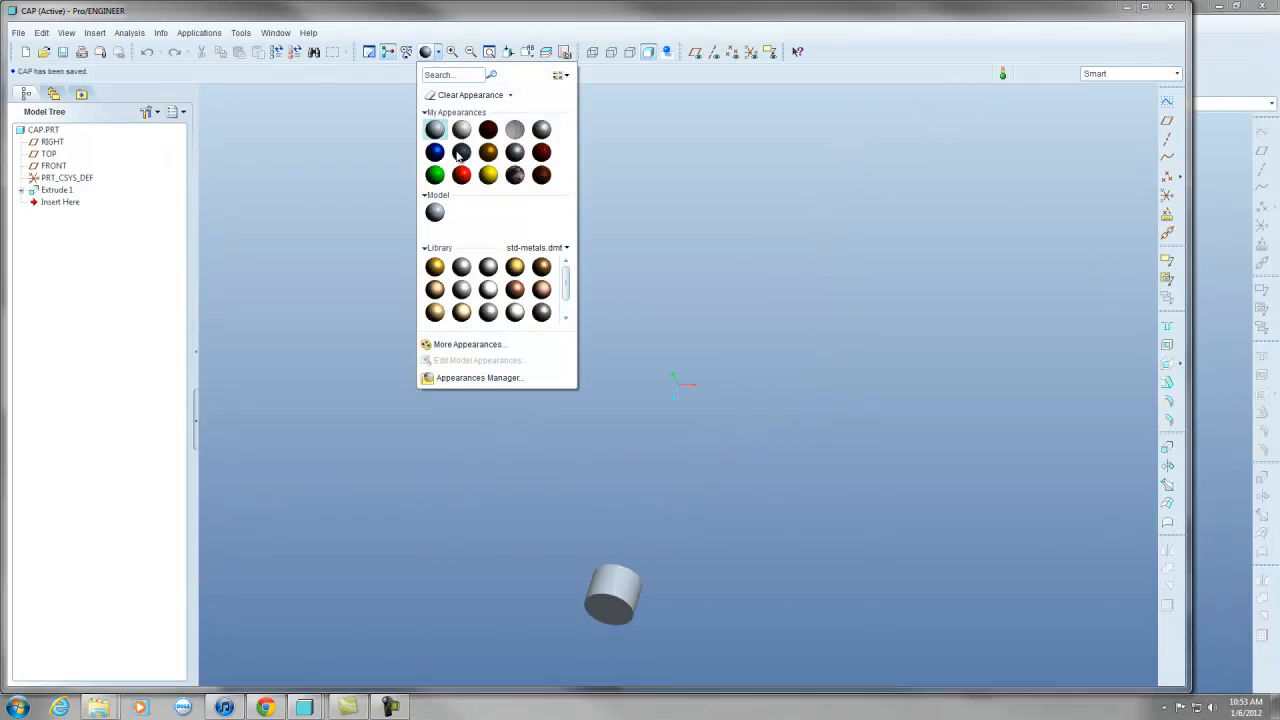
click(489, 153)
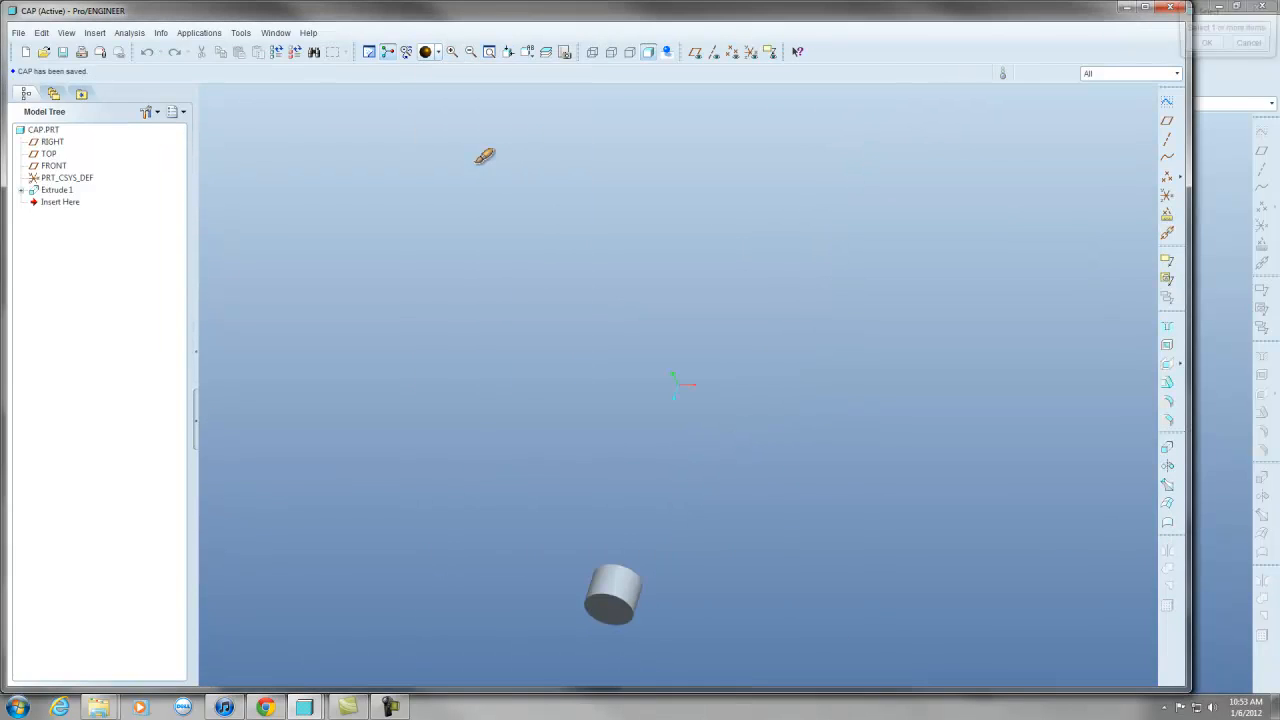
click(50, 129)
click(1205, 44)
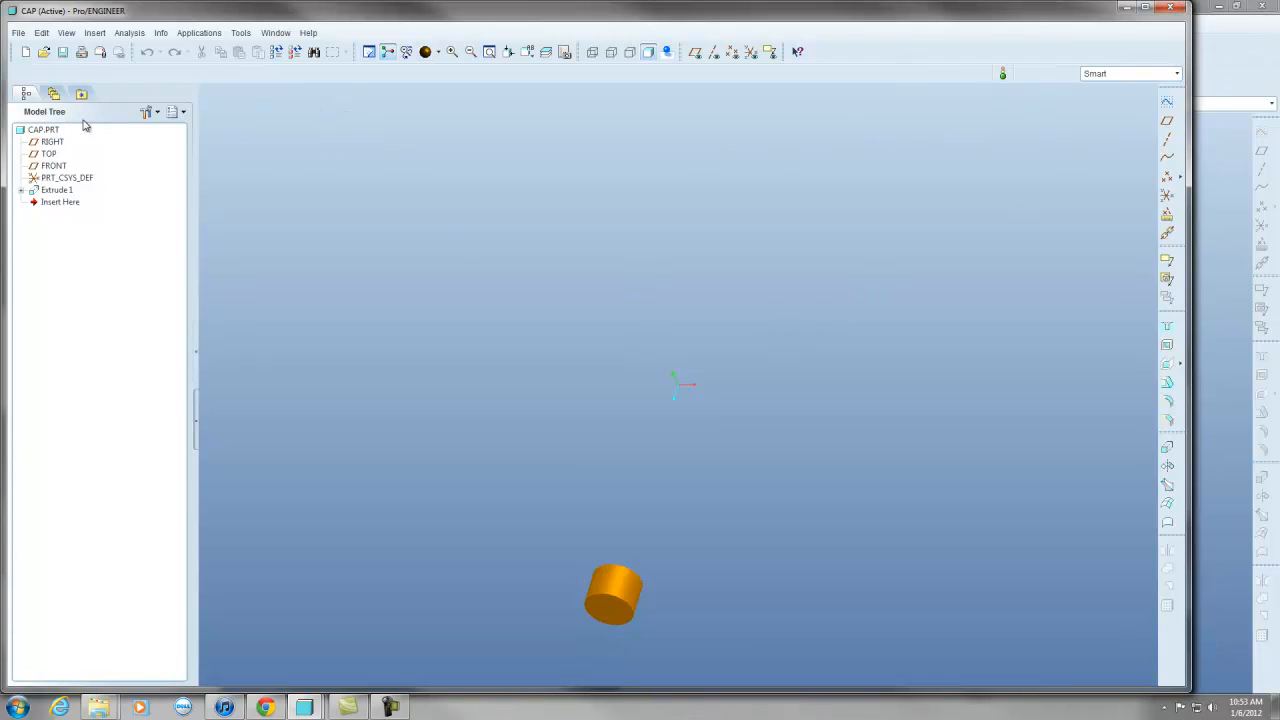
Save CAP.PRT and close its window.
click(62, 51)
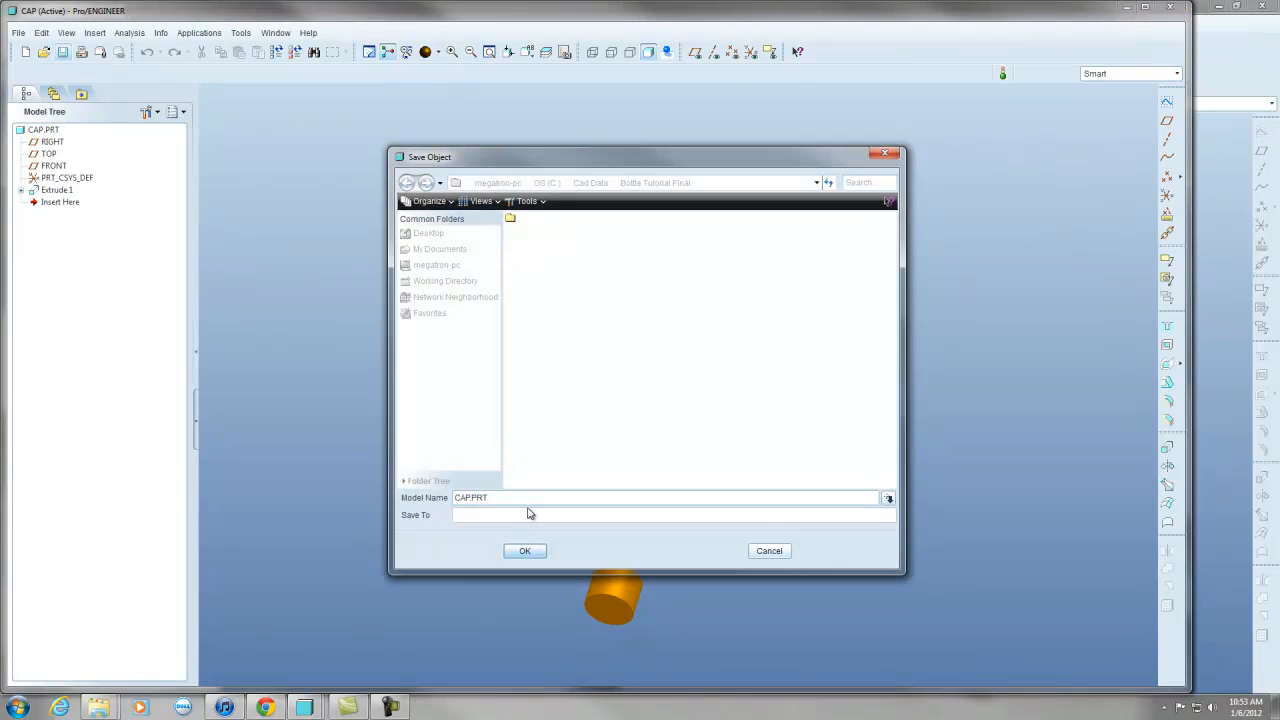
click(526, 548)
click(18, 32)
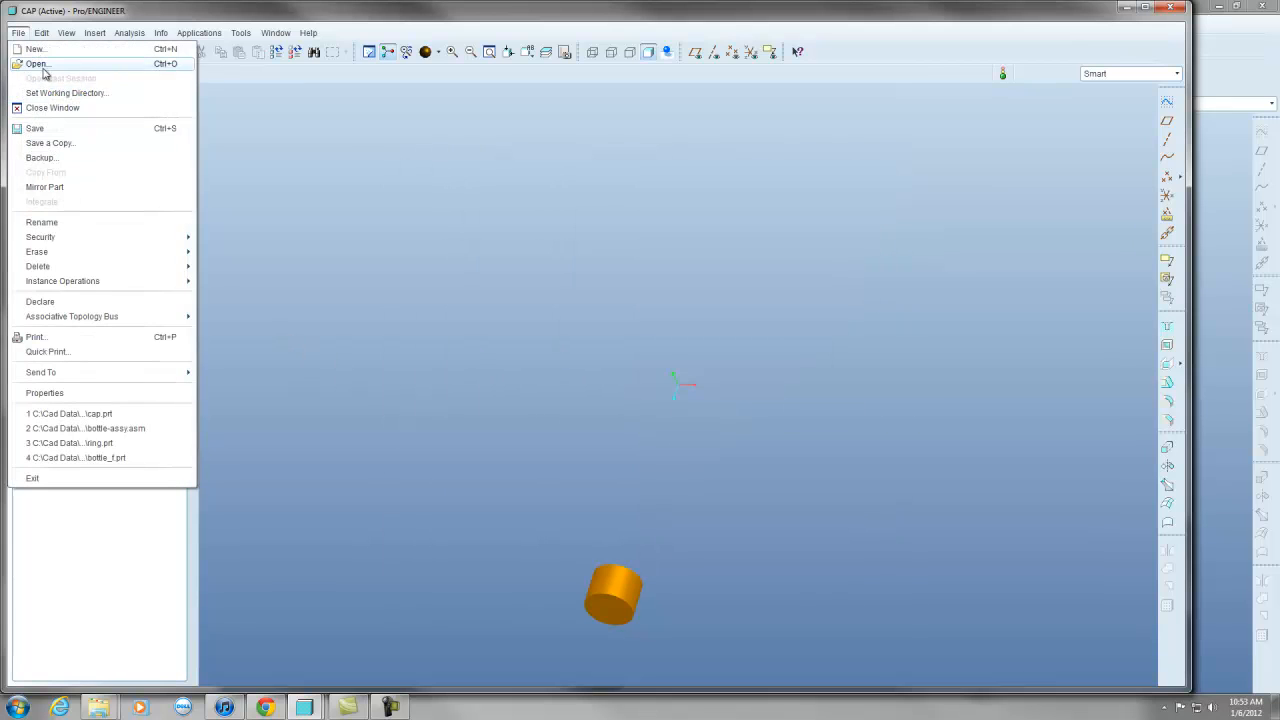
click(53, 108)
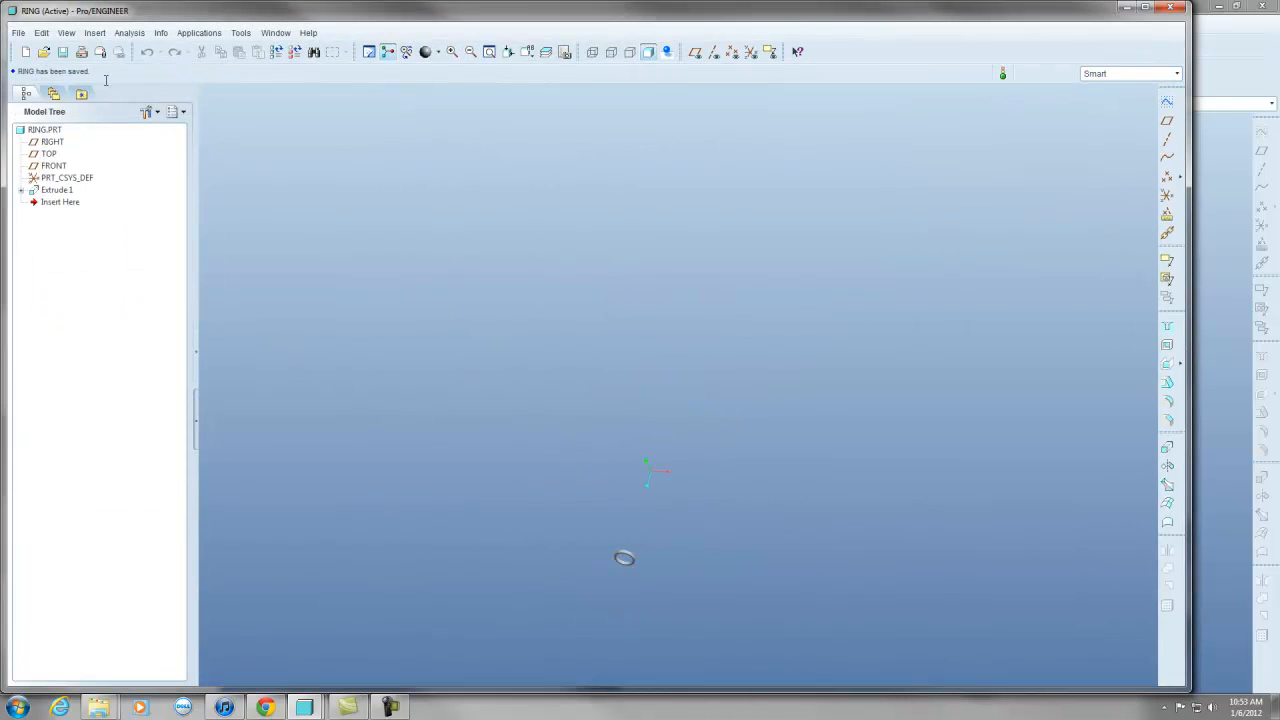
Save RING.PRT and close its window to return to the bottle assembly.
click(62, 51)
click(523, 548)
click(18, 32)
click(53, 108)
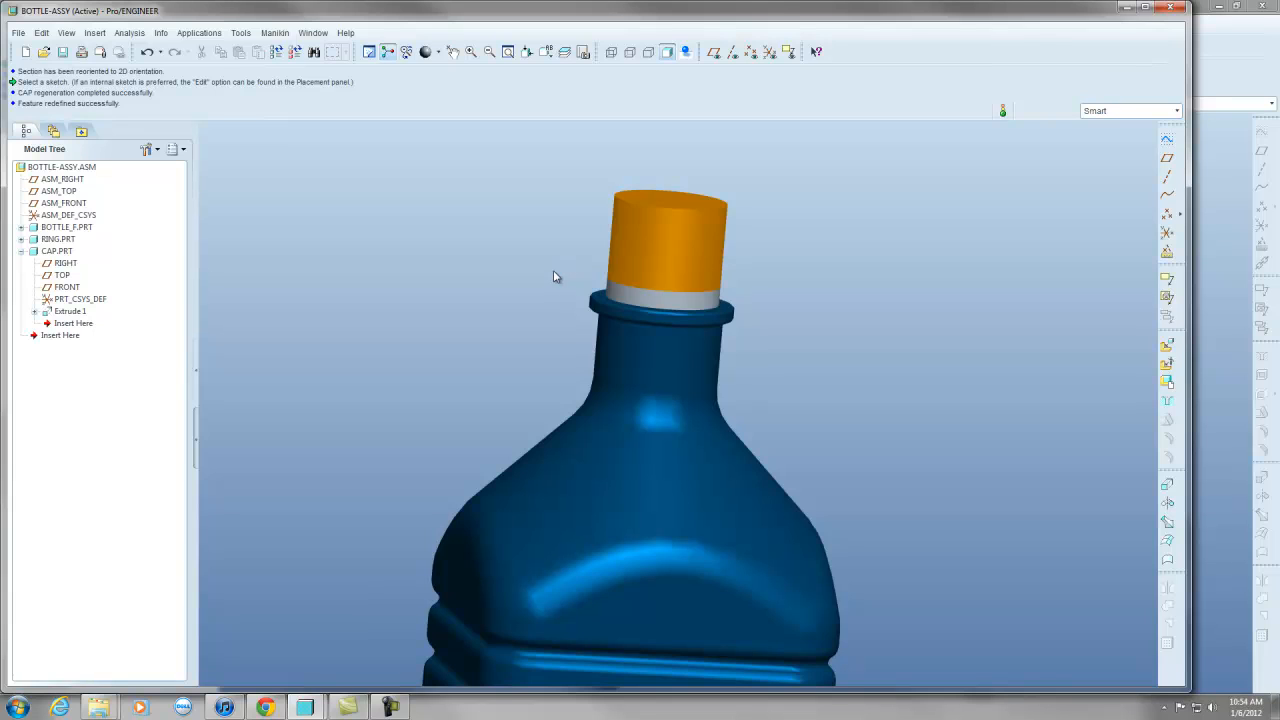
Activate CAP.PRT in the assembly and round the cap's top outer edge with a radius of 3.
right_click(57, 256)
click(100, 262)
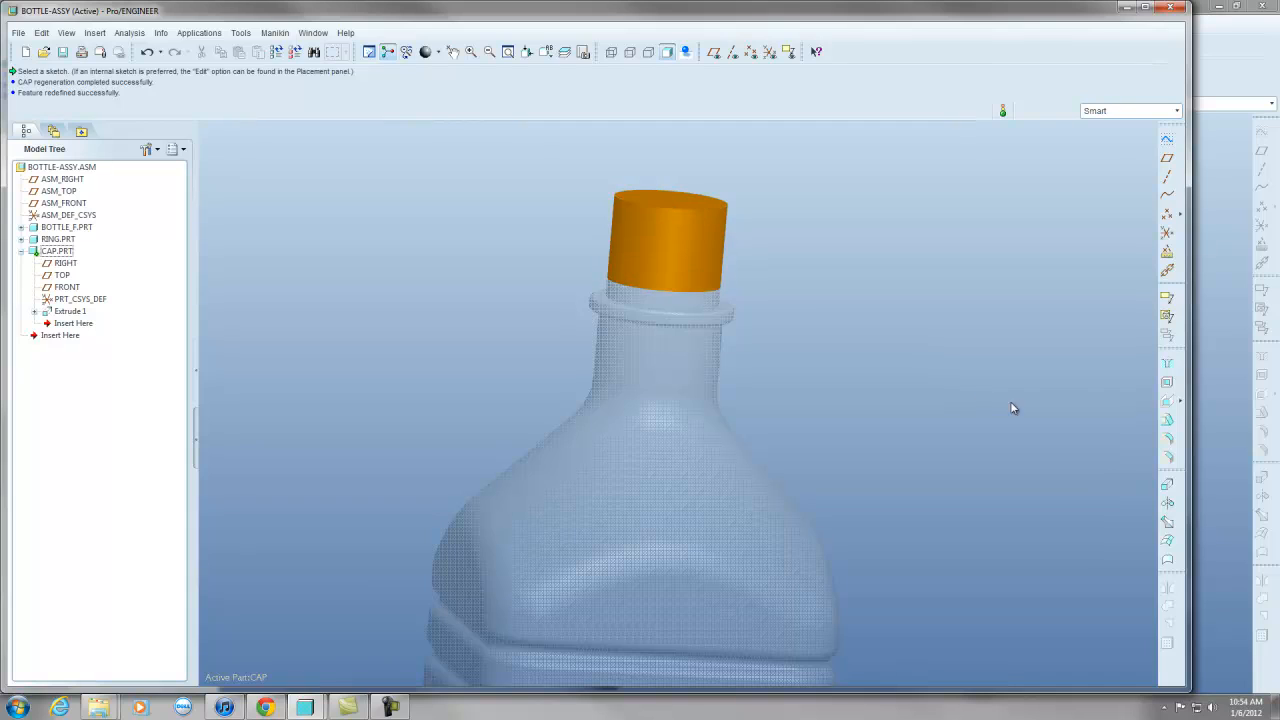
click(1167, 438)
click(723, 208)
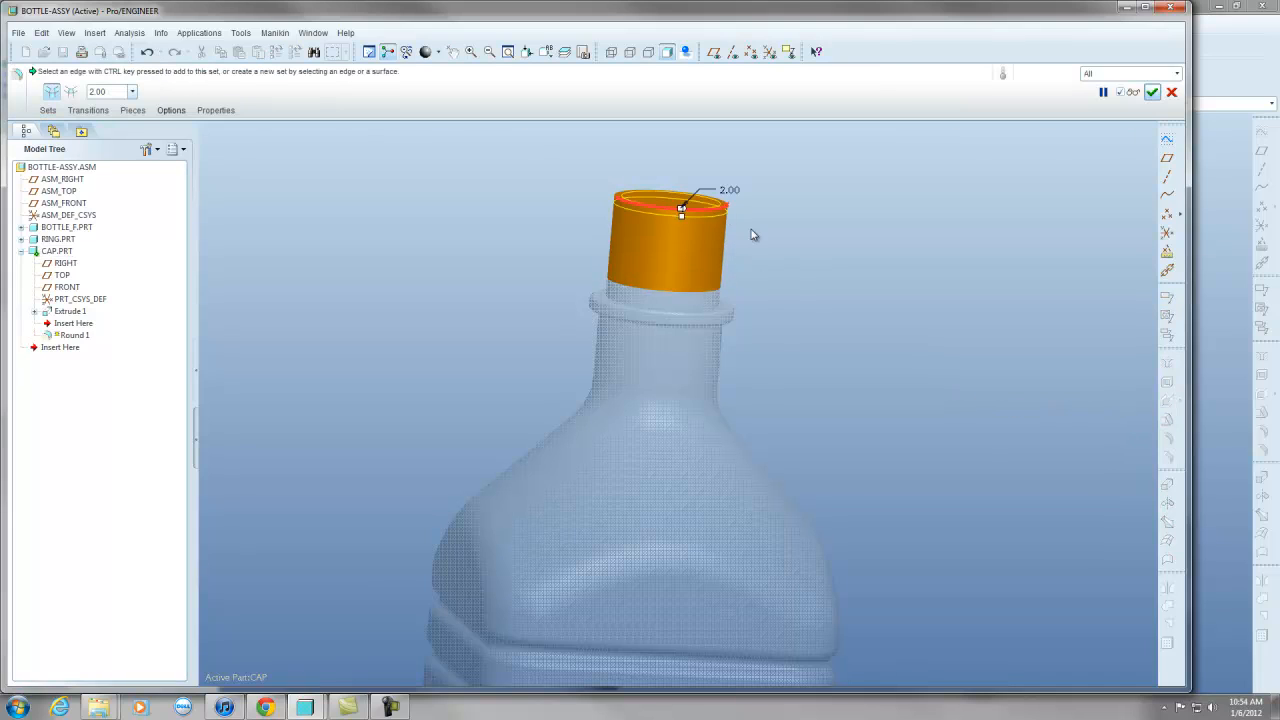
drag(678, 215, 683, 222)
click(1152, 91)
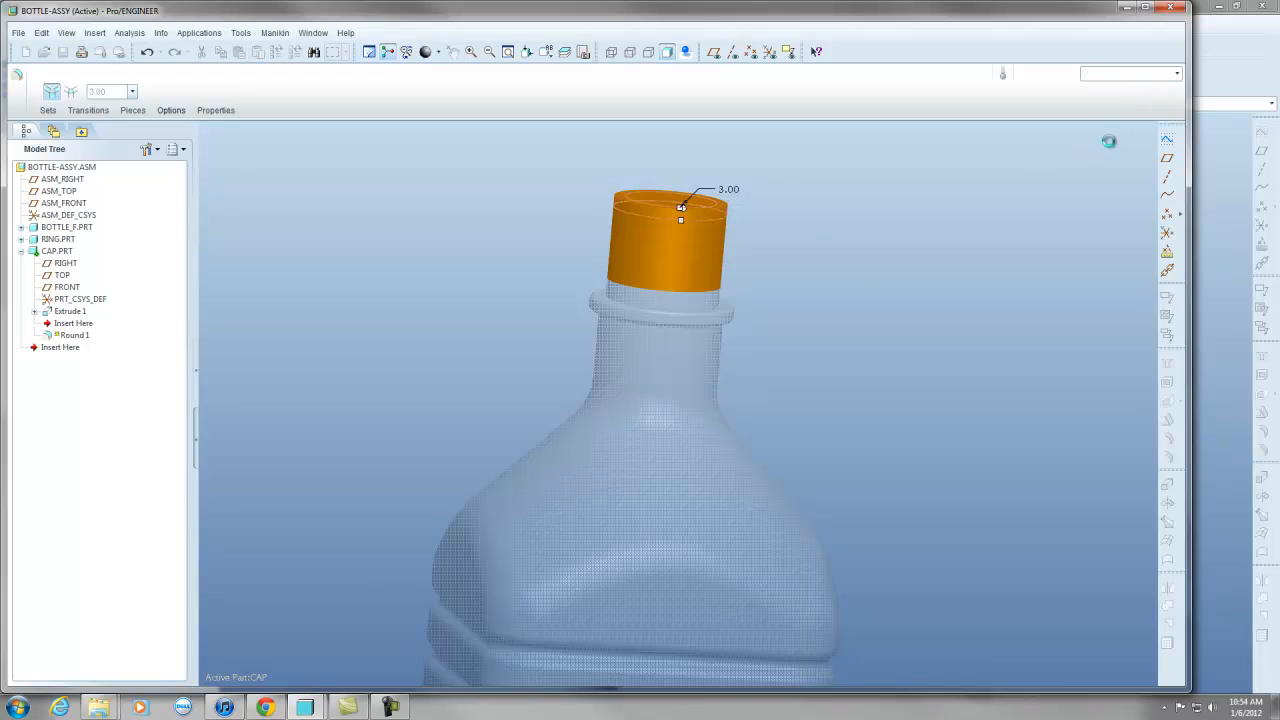
Reactivate the top-level assembly and save BOTTLE-ASSY.ASM.
right_click(86, 168)
click(120, 175)
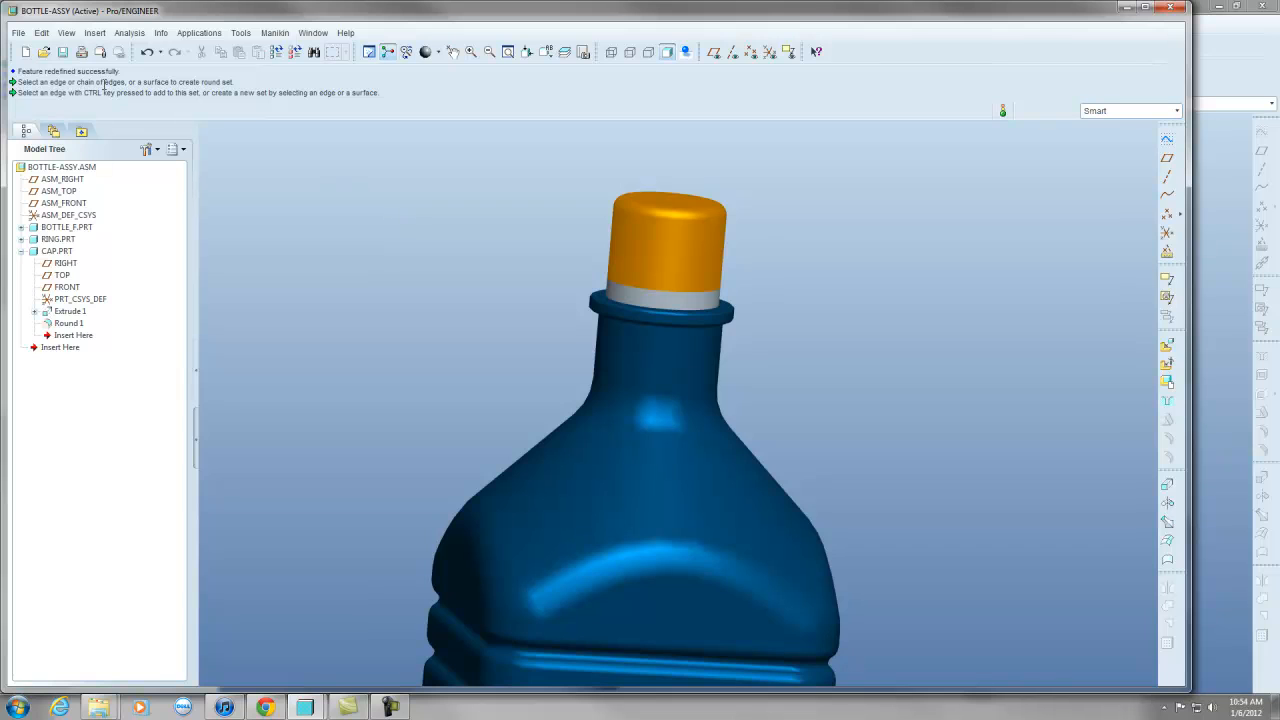
click(62, 51)
click(525, 548)
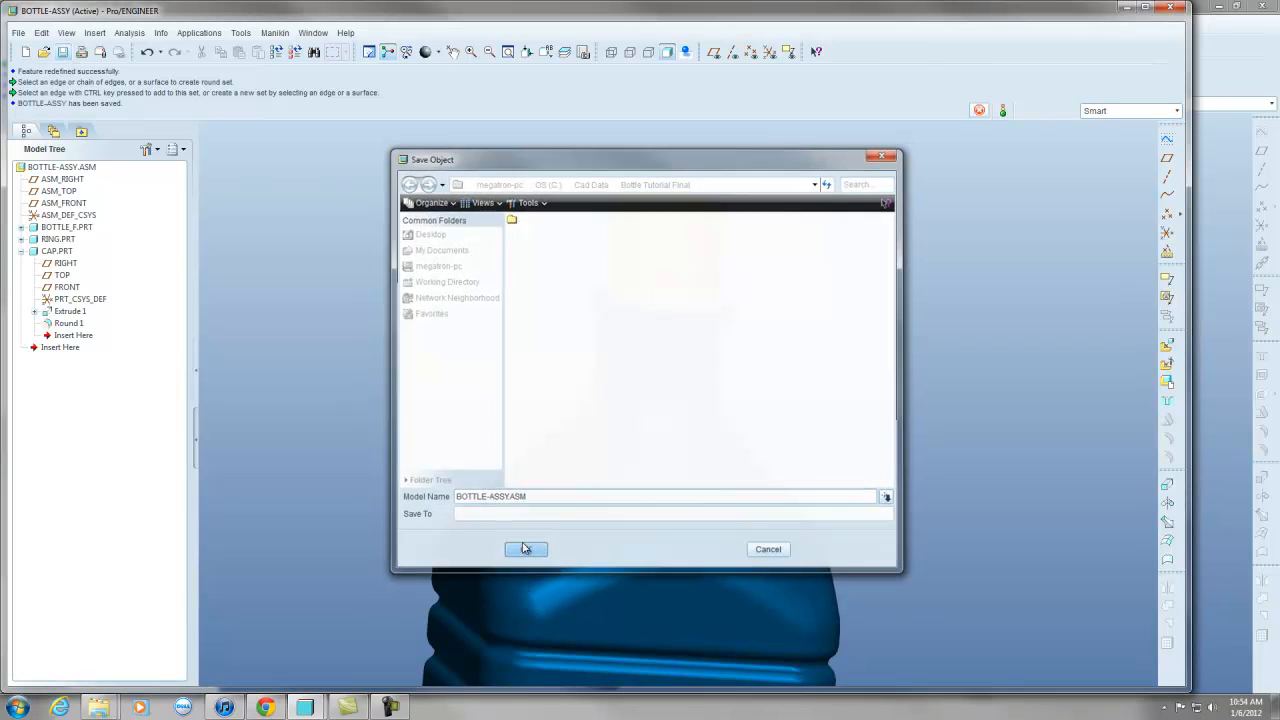
Cut the BOTTLE_F.PRT geometry out of CAP.PRT with the Cut Out component operation, keeping the Reference option.
scroll(478, 206, up, 5)
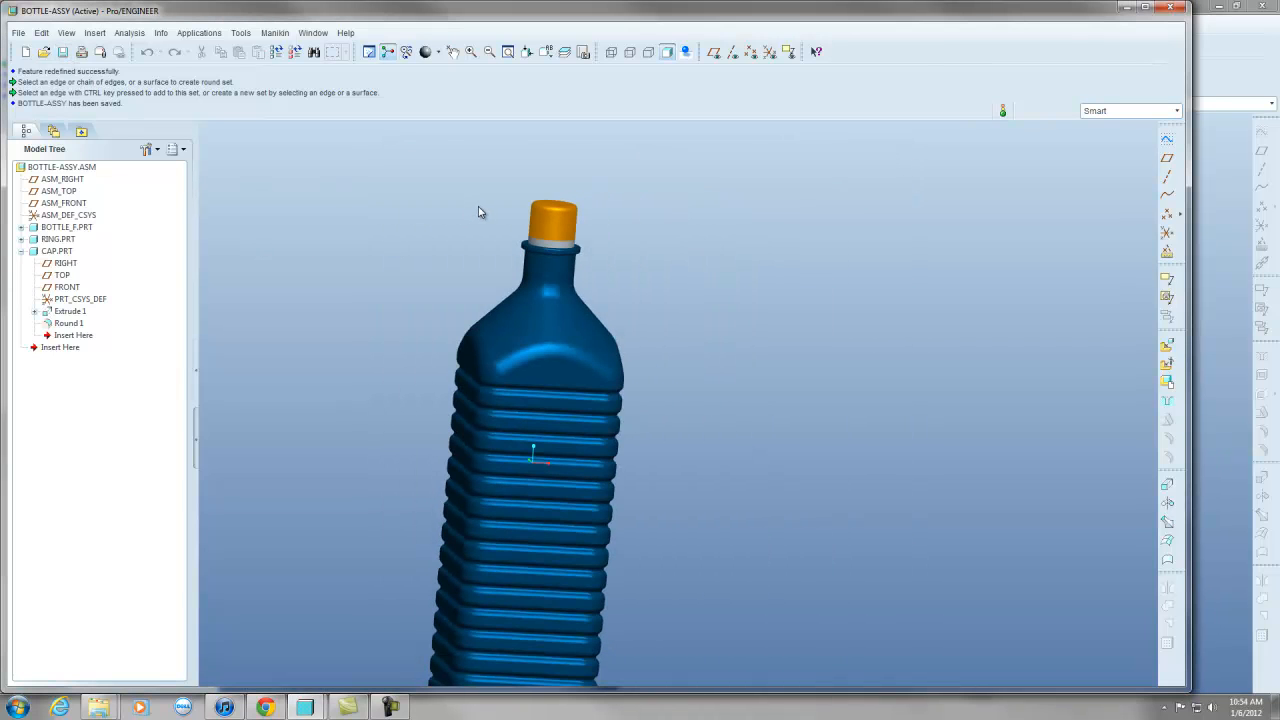
scroll(476, 211, down, 4)
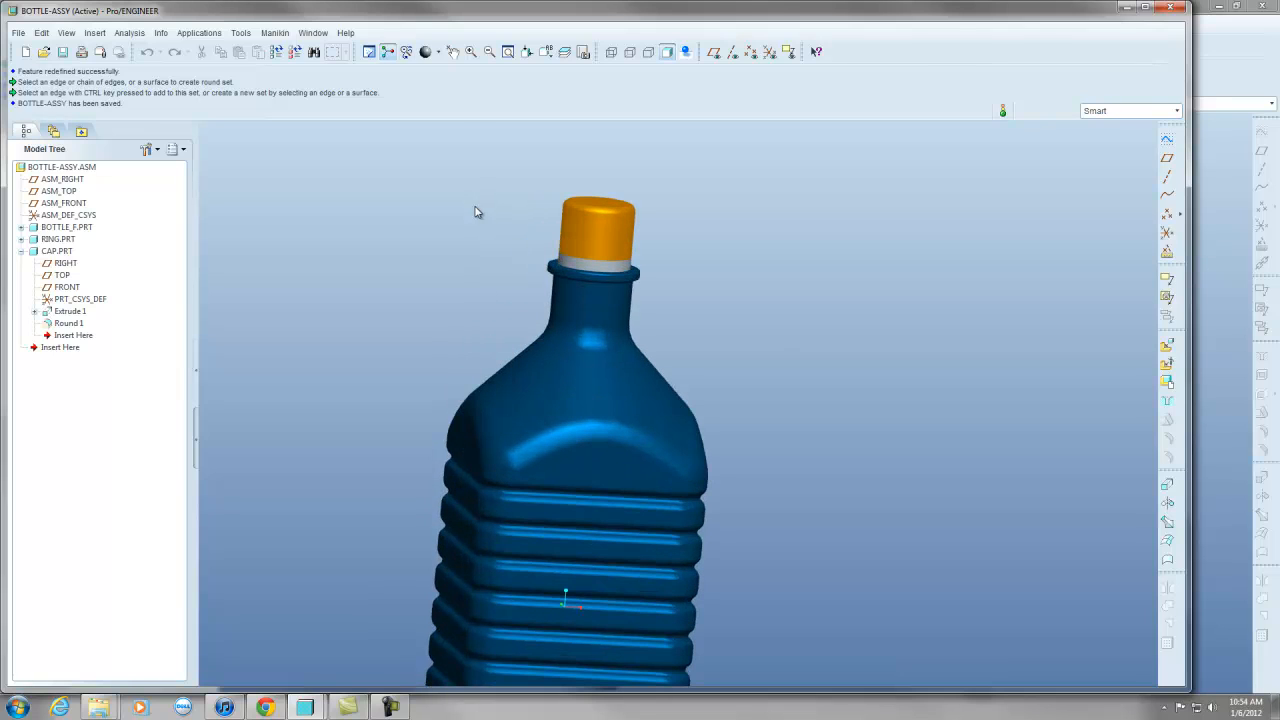
click(42, 33)
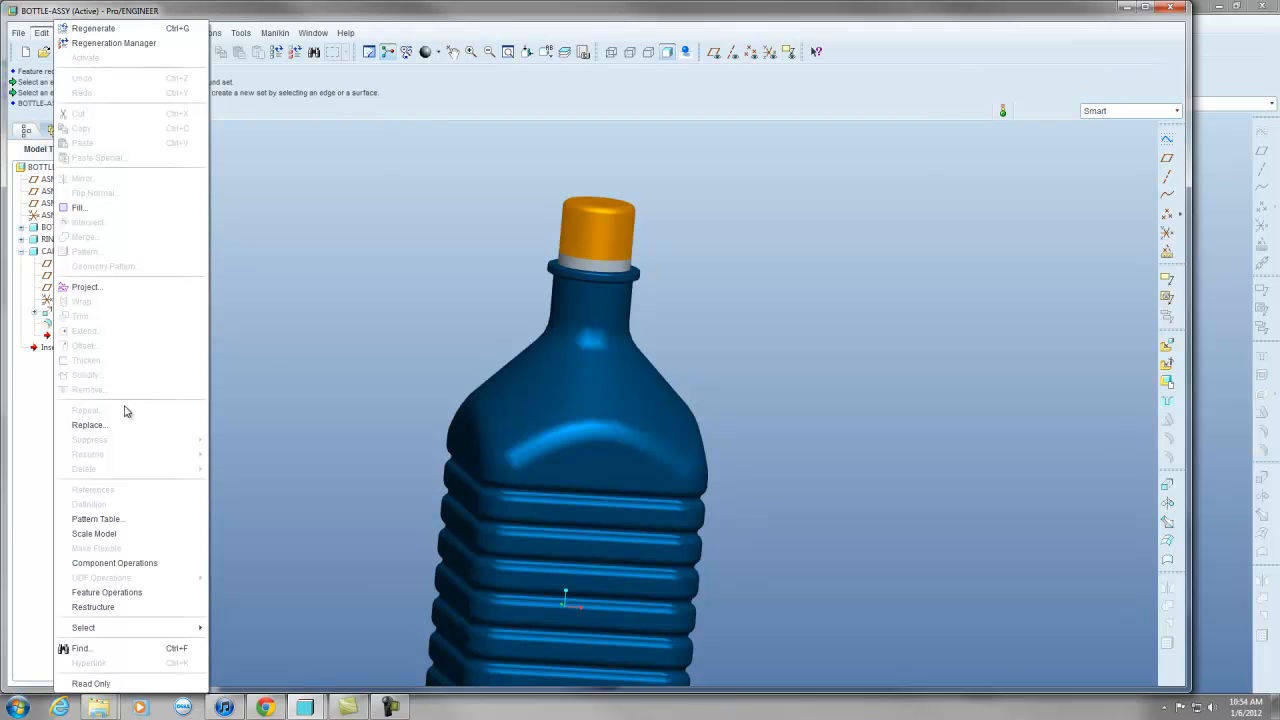
click(150, 563)
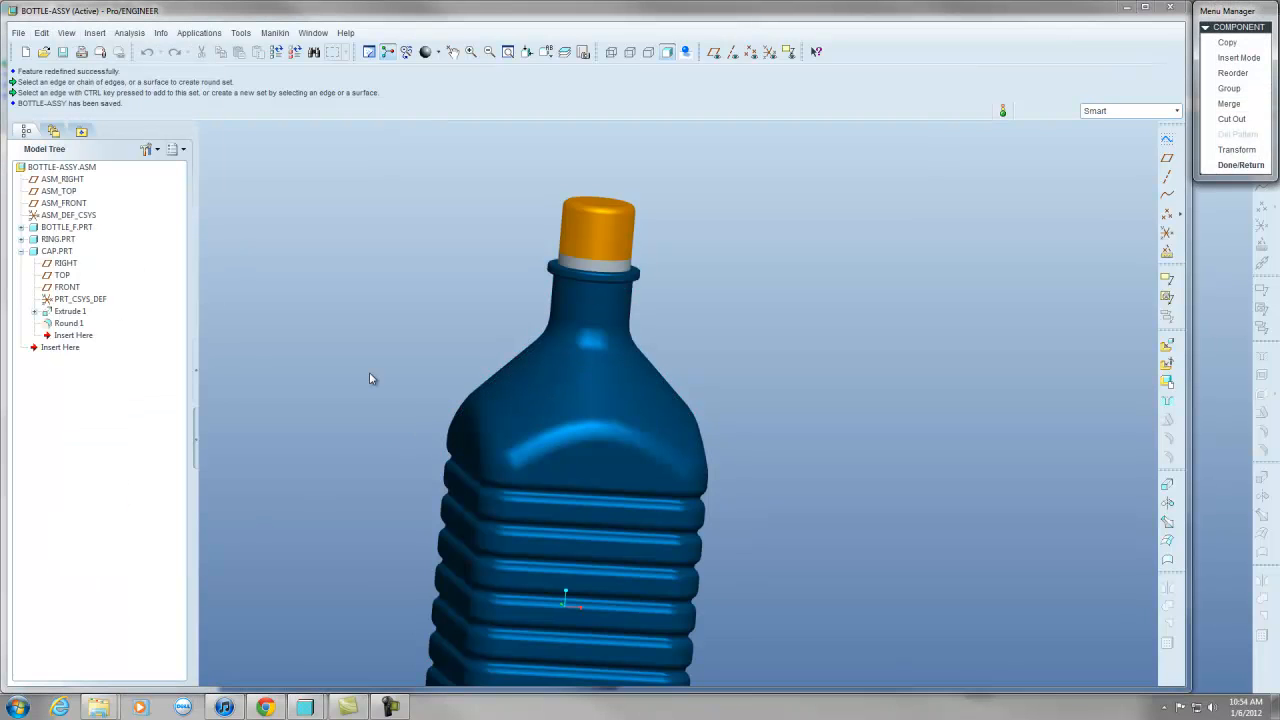
click(1233, 120)
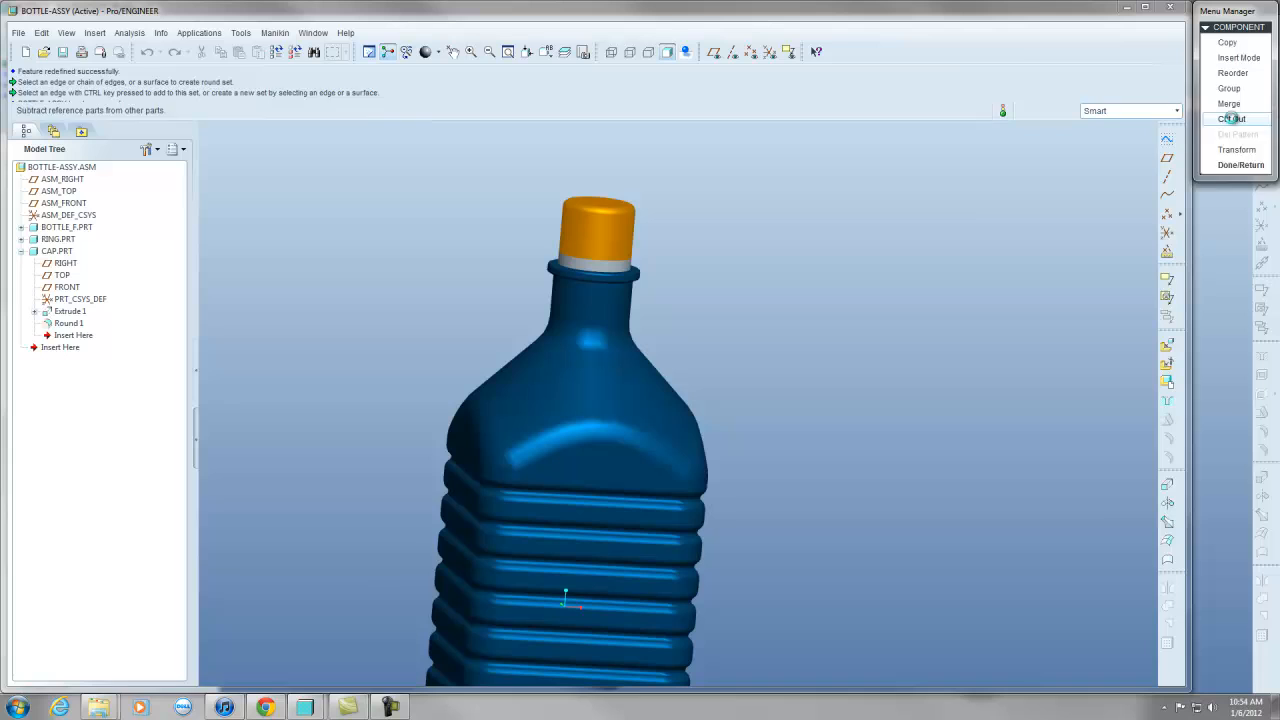
click(622, 221)
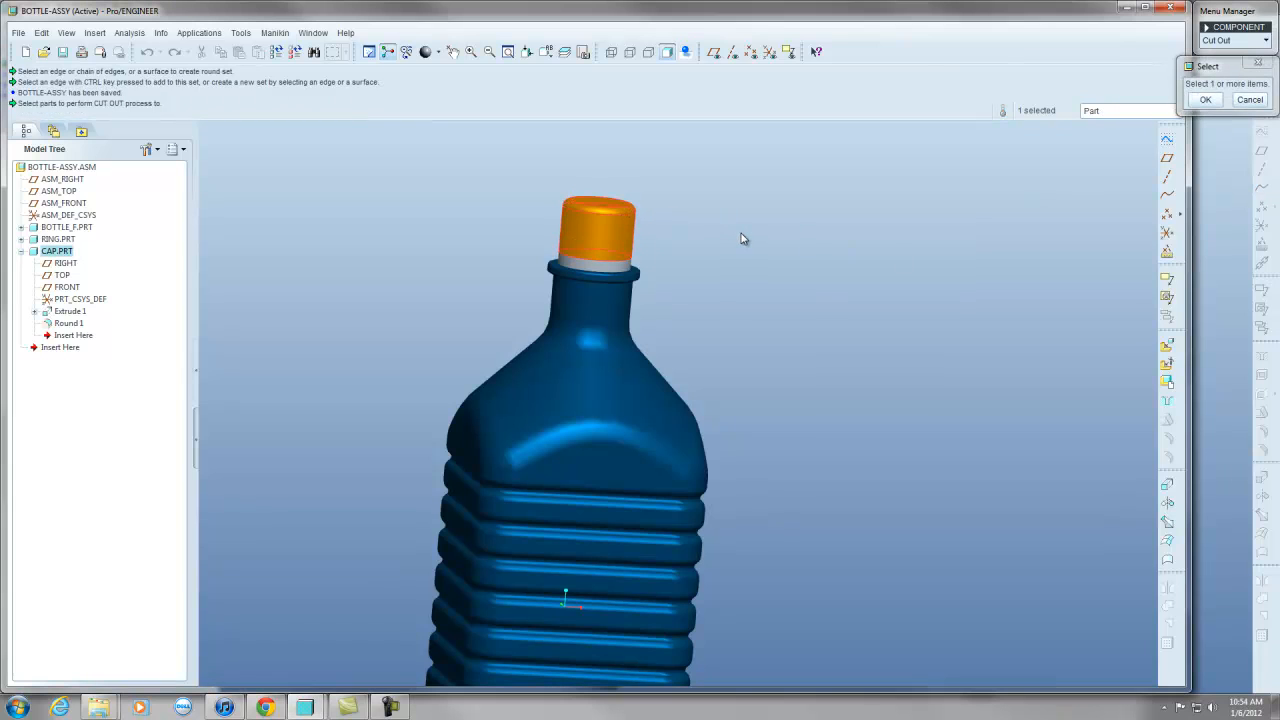
middle_click(741, 238)
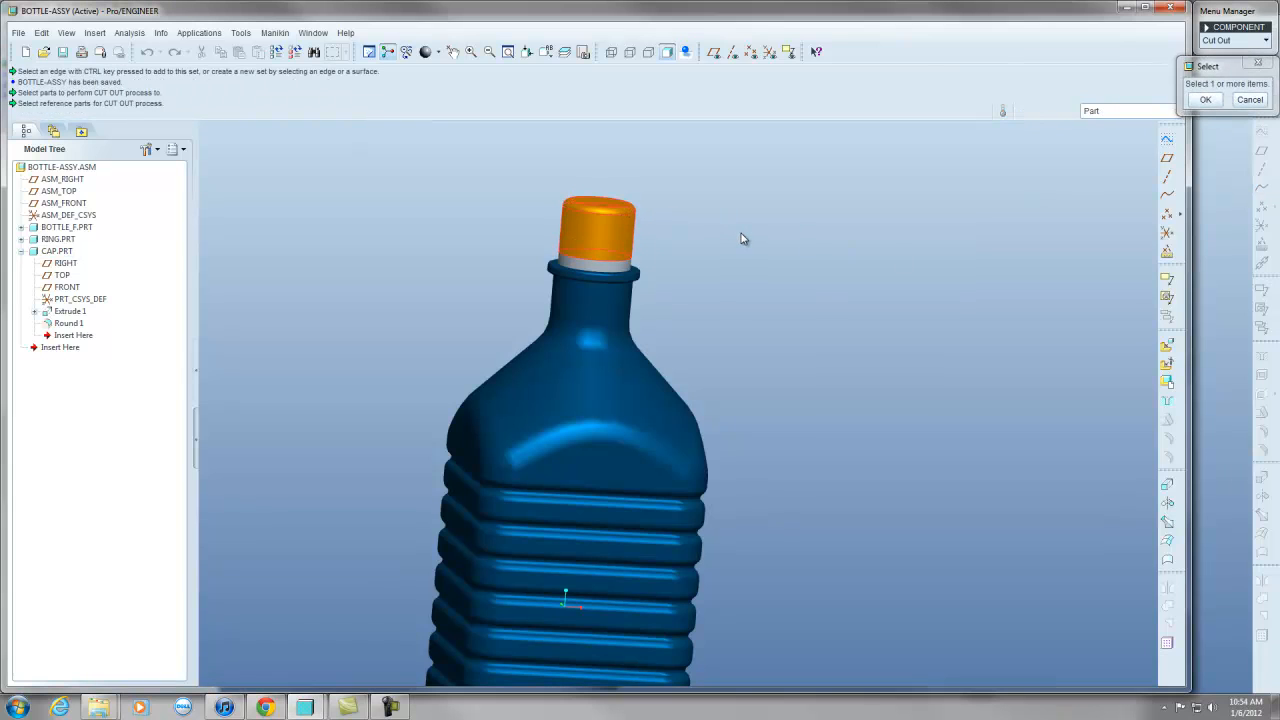
click(612, 326)
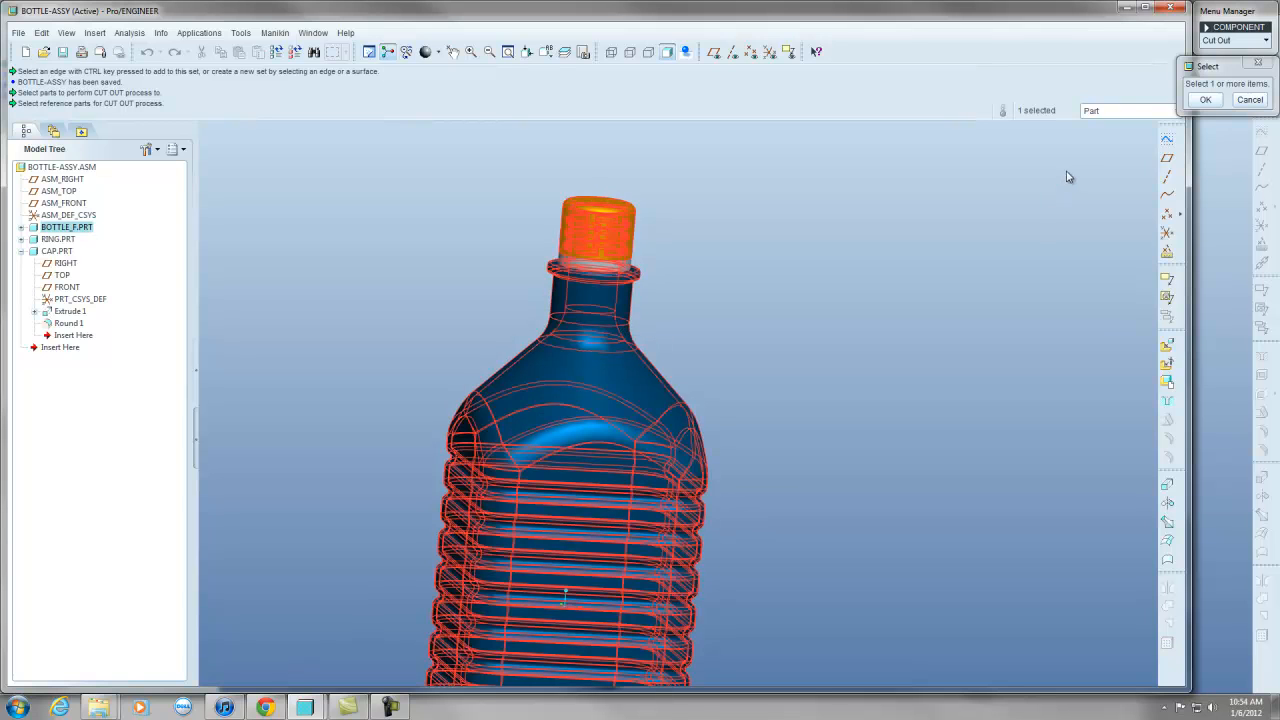
click(1207, 100)
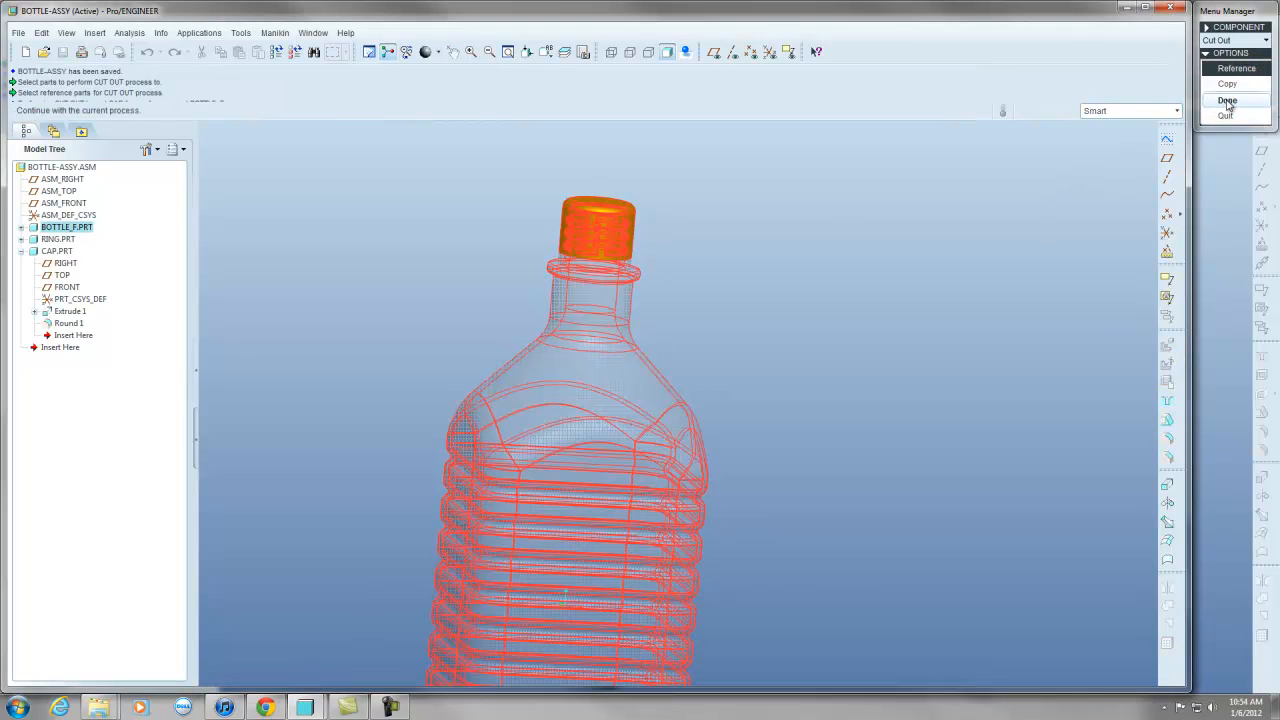
click(1227, 101)
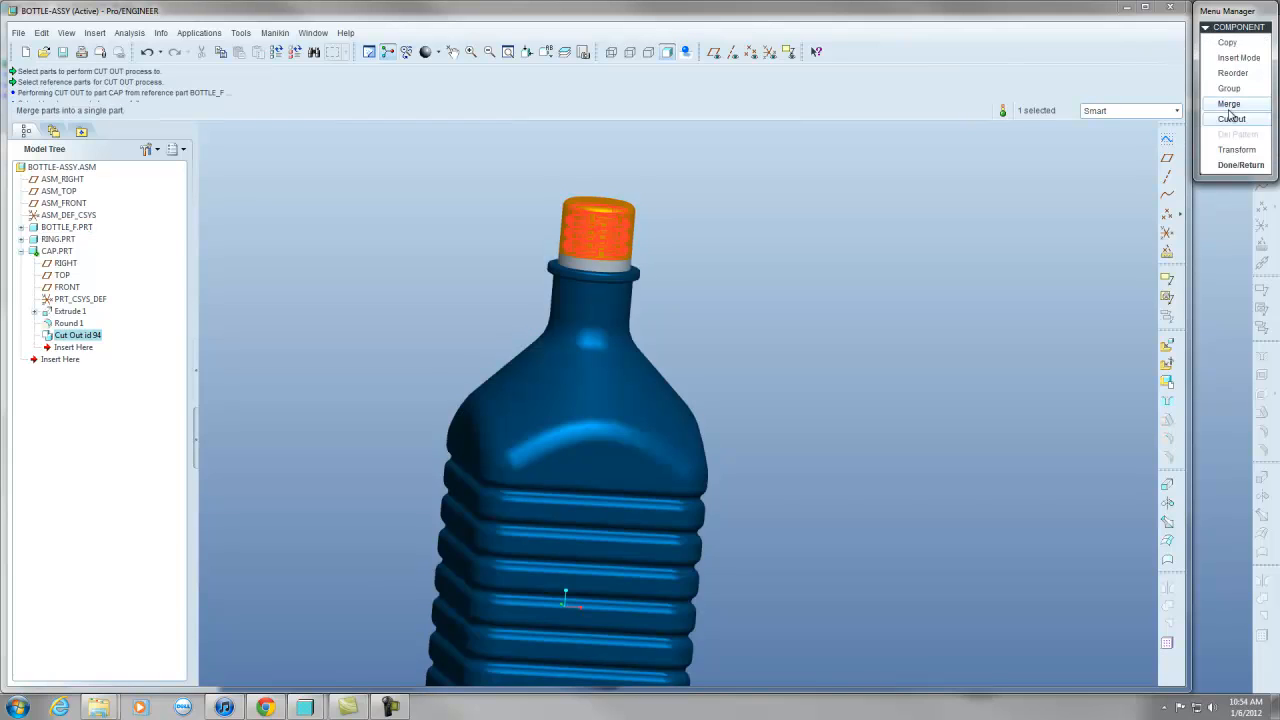
click(1240, 166)
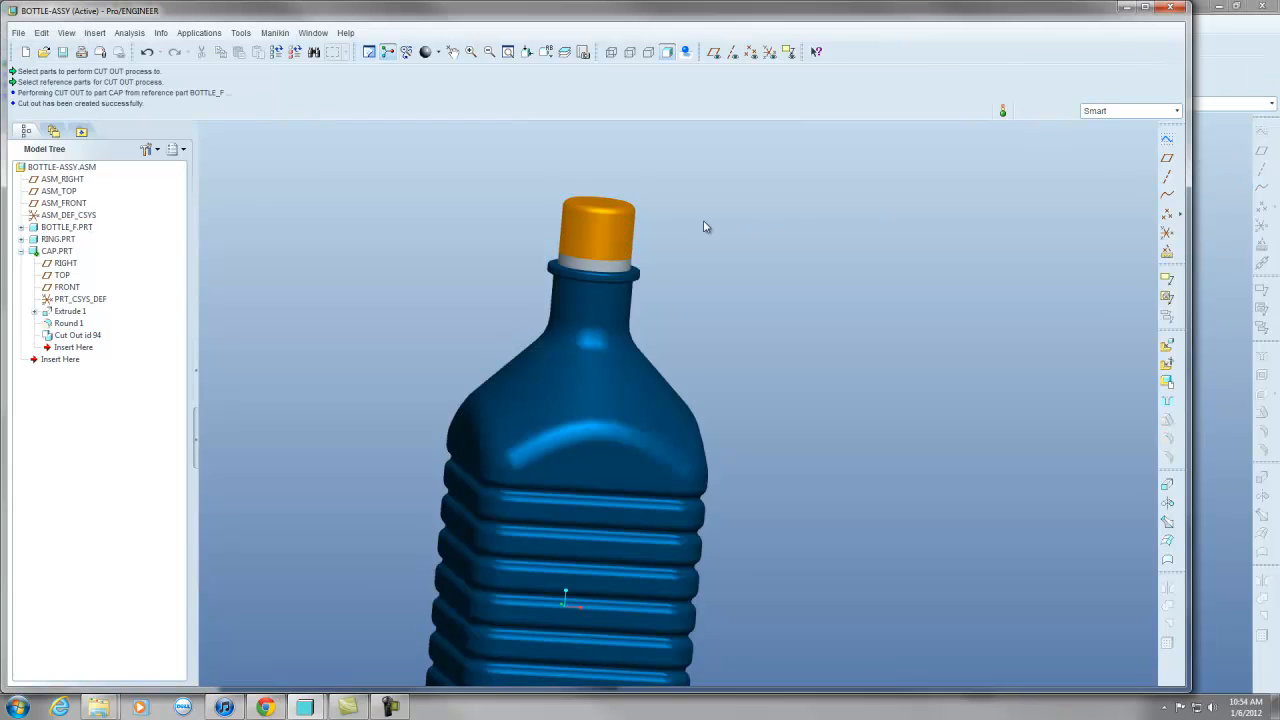
Open CAP.PRT from the assembly in its own window.
click(628, 234)
right_click(628, 230)
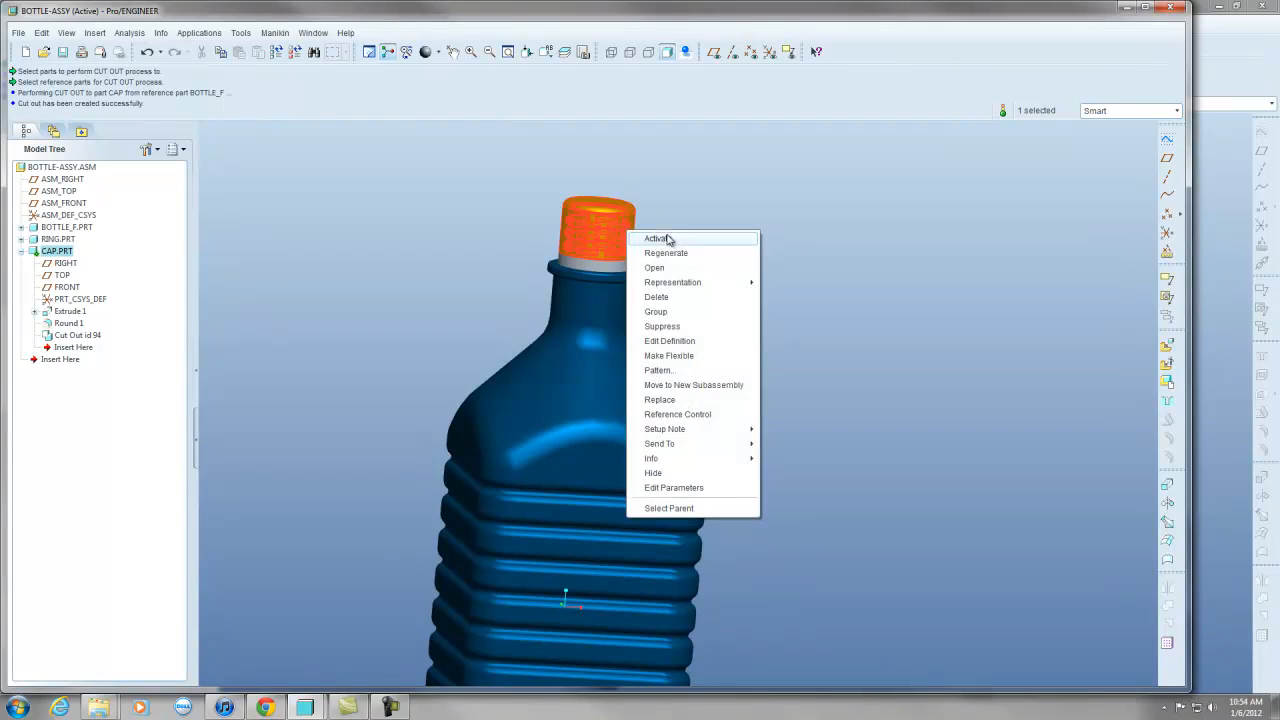
click(668, 267)
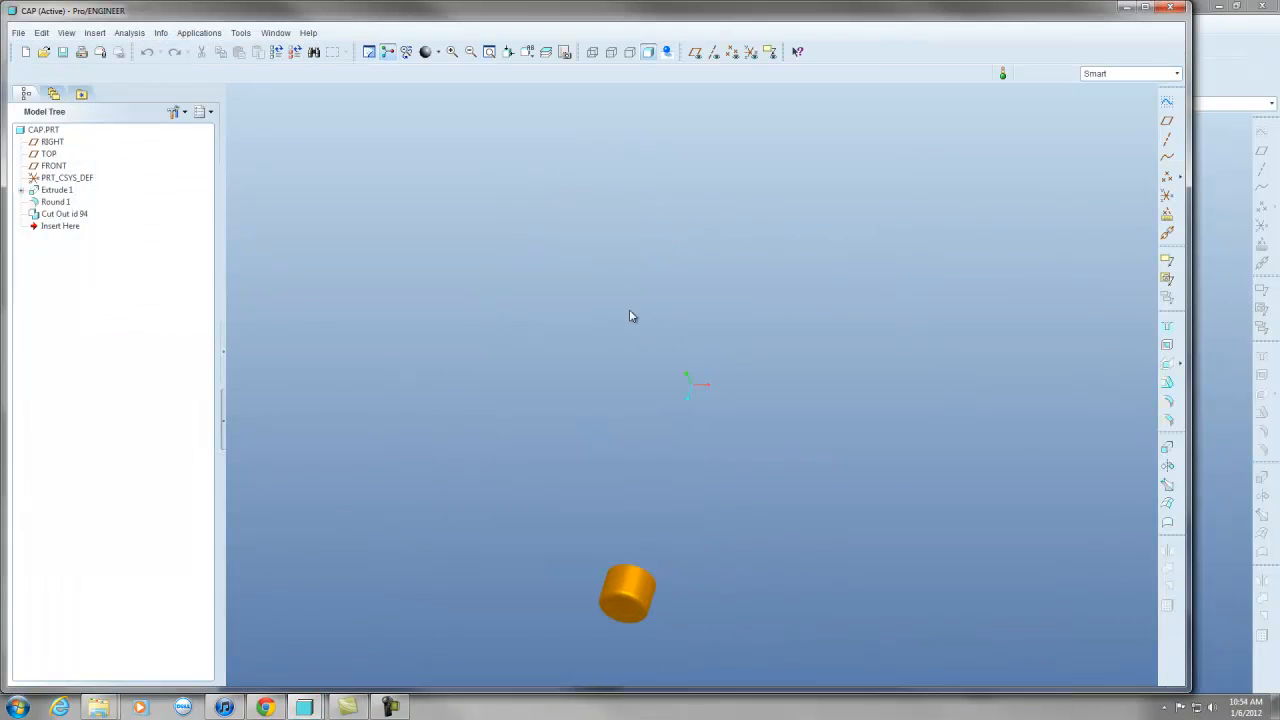
Examine the open end of the cap, looking at the ring-shaped groove, thread recesses and solid core.
scroll(636, 274, up, 3)
middle_drag(657, 354, 582, 458)
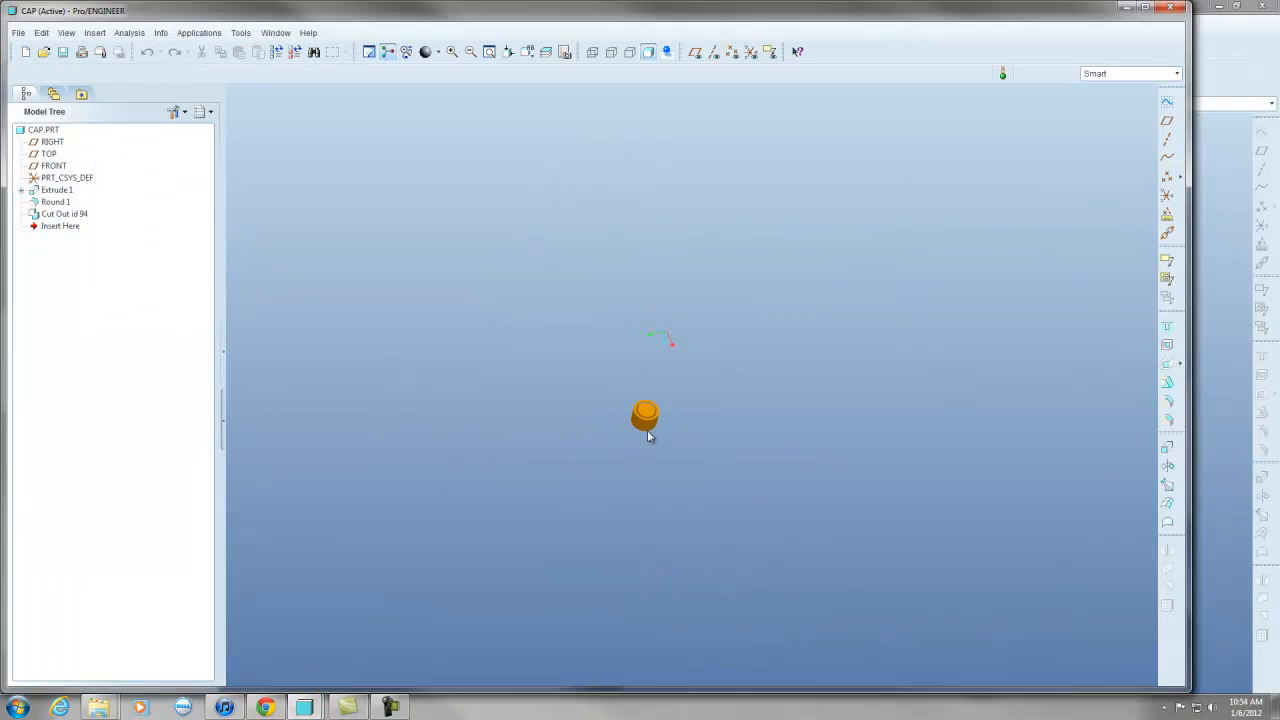
scroll(645, 420, down, 5)
scroll(609, 313, down, 2)
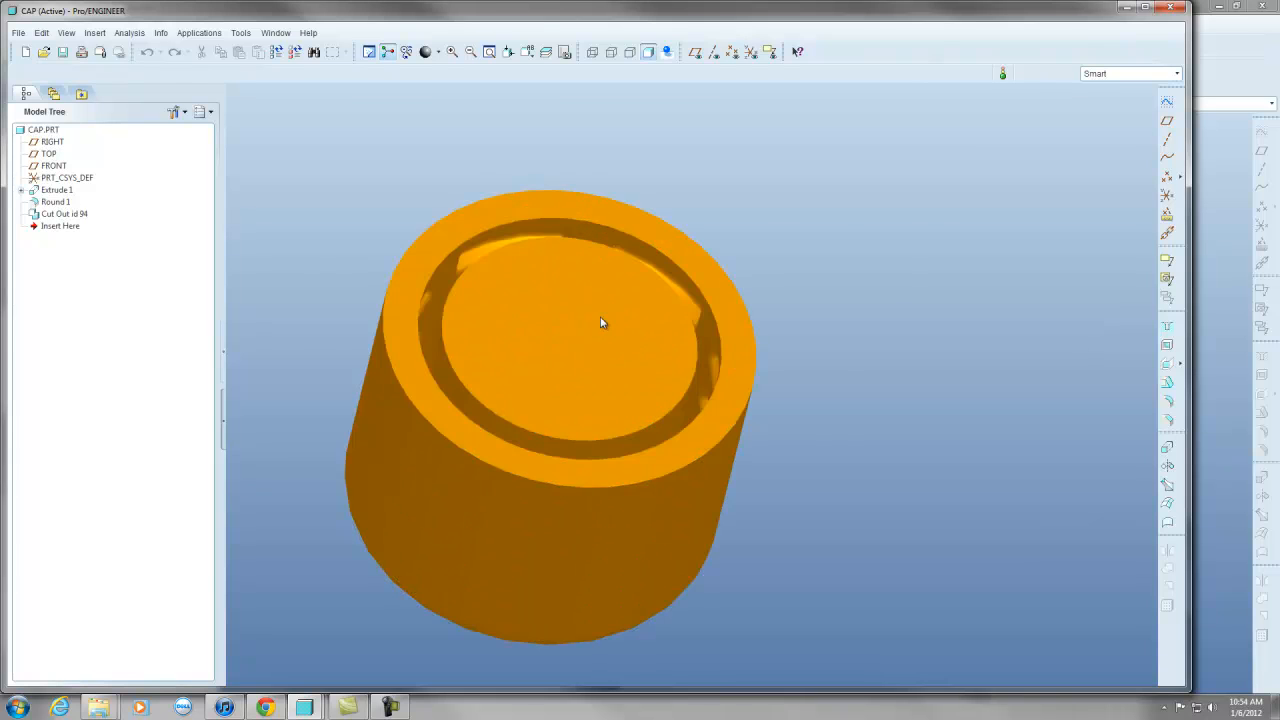
middle_drag(603, 322, 583, 343)
scroll(605, 334, up, 5)
scroll(696, 153, down, 2)
scroll(694, 160, down, 5)
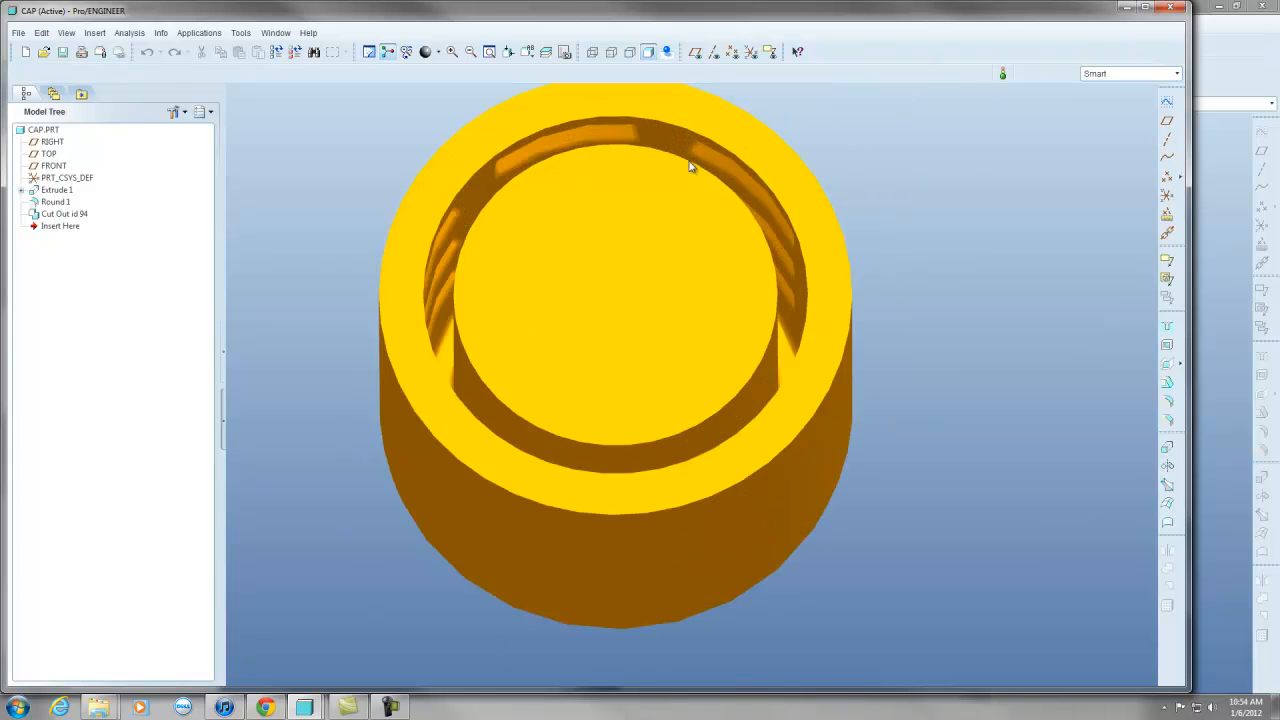
scroll(646, 232, up, 3)
scroll(662, 155, down, 11)
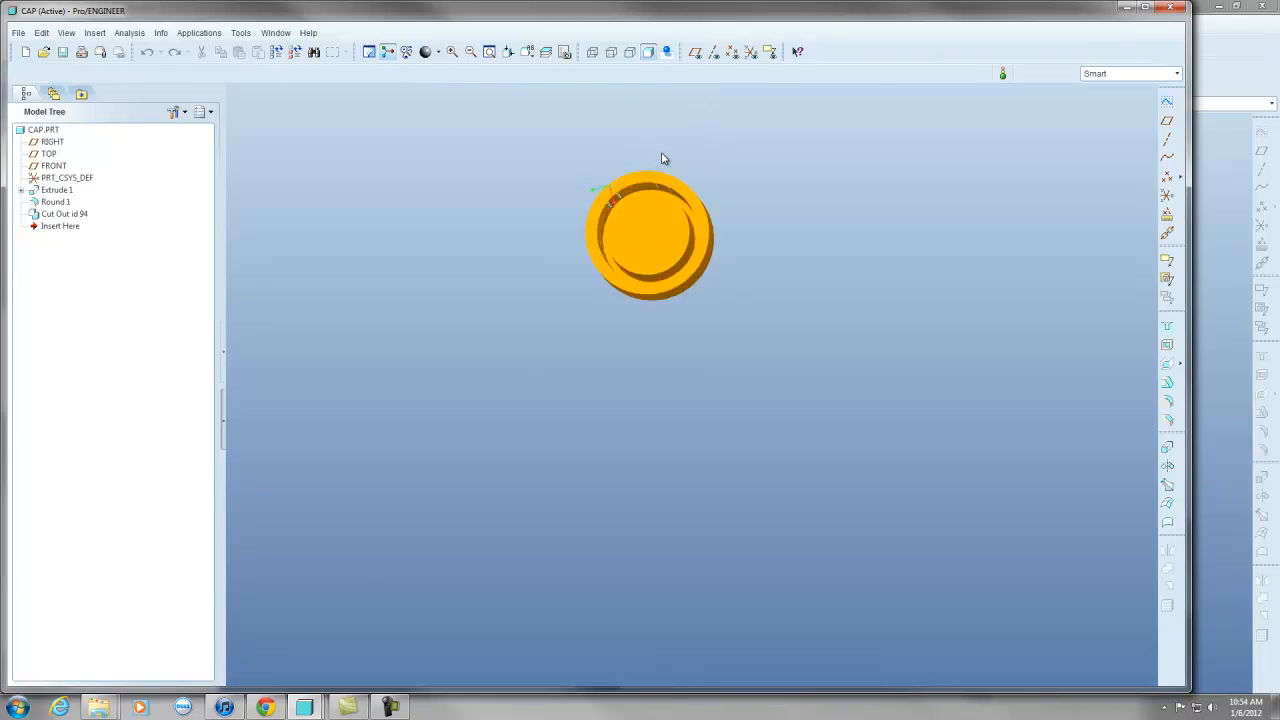
scroll(643, 208, up, 1)
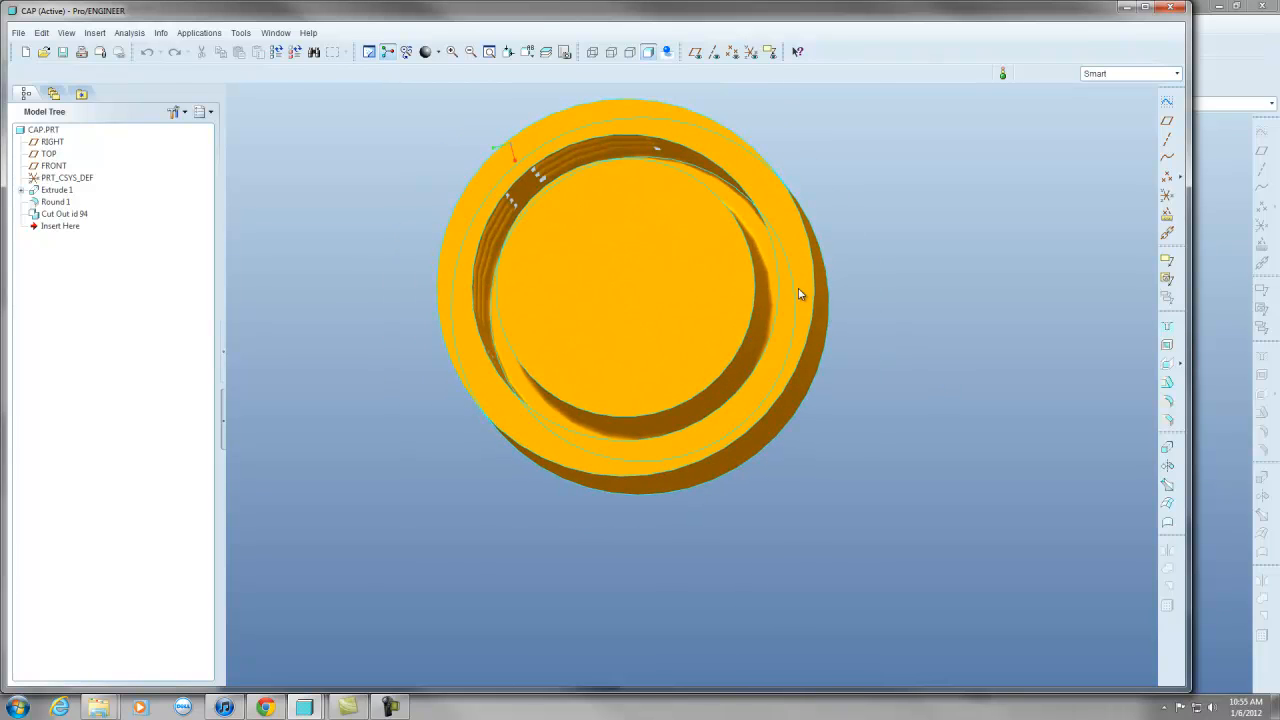
scroll(682, 201, up, 1)
middle_drag(681, 194, 686, 191)
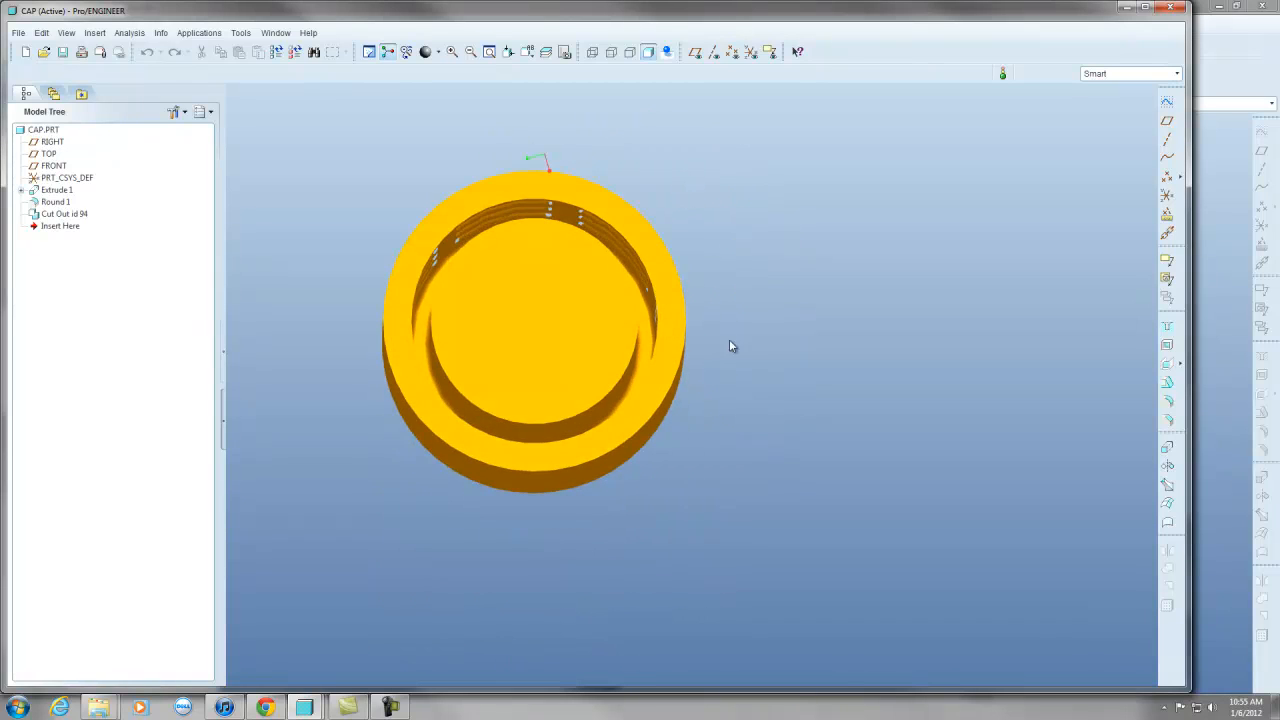
Begin an Extrude with an internal sketch on the flat end face of the cap's core, referencing the cut-out's round surface.
click(1168, 449)
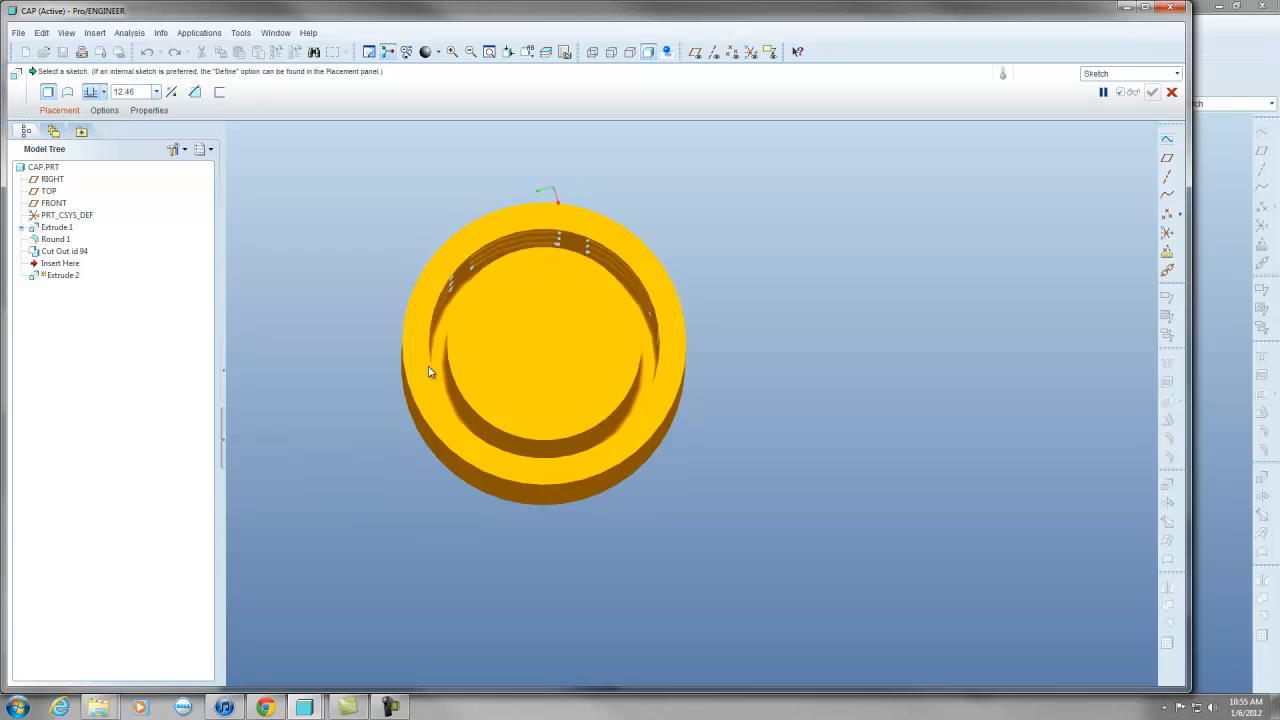
click(76, 113)
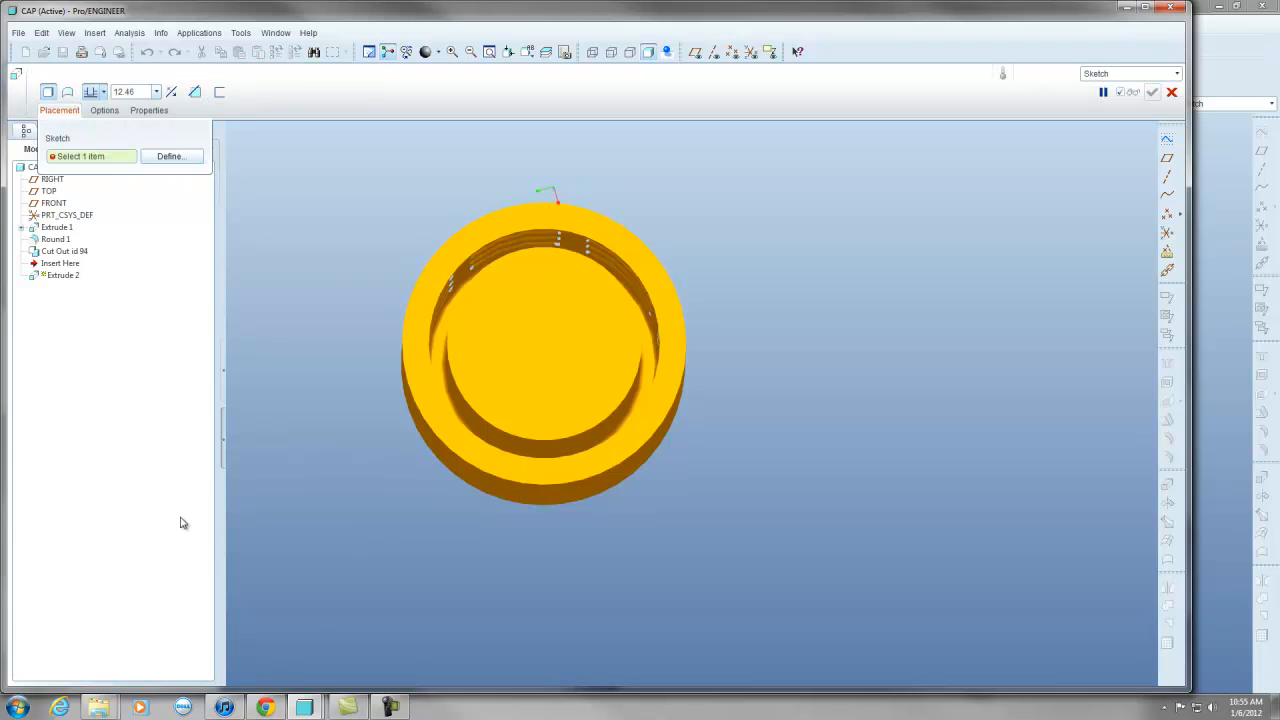
click(178, 156)
click(519, 308)
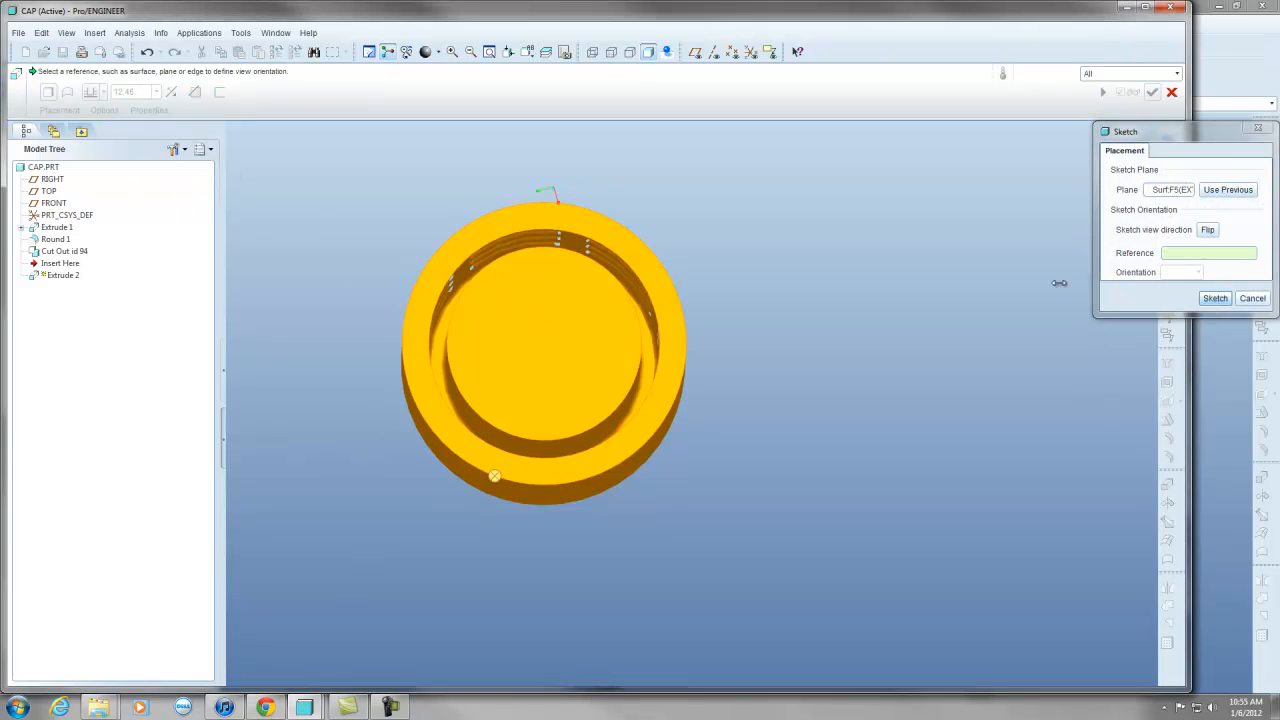
click(1212, 292)
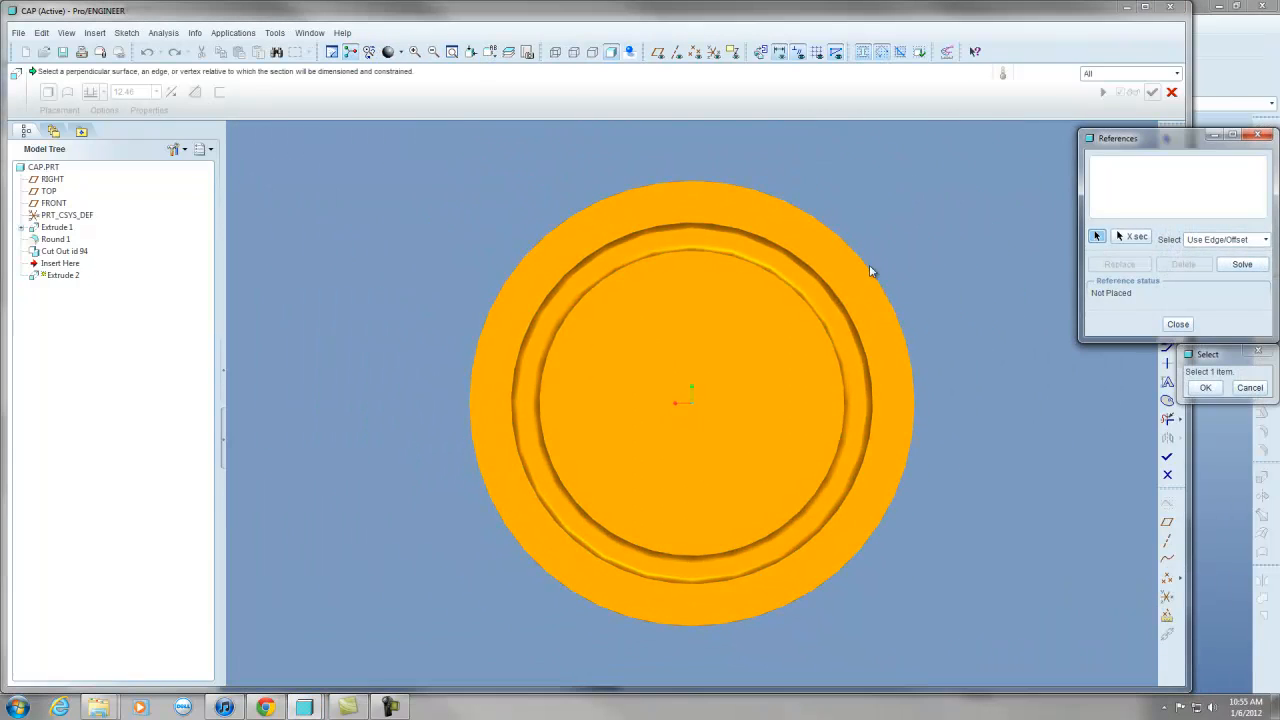
click(811, 310)
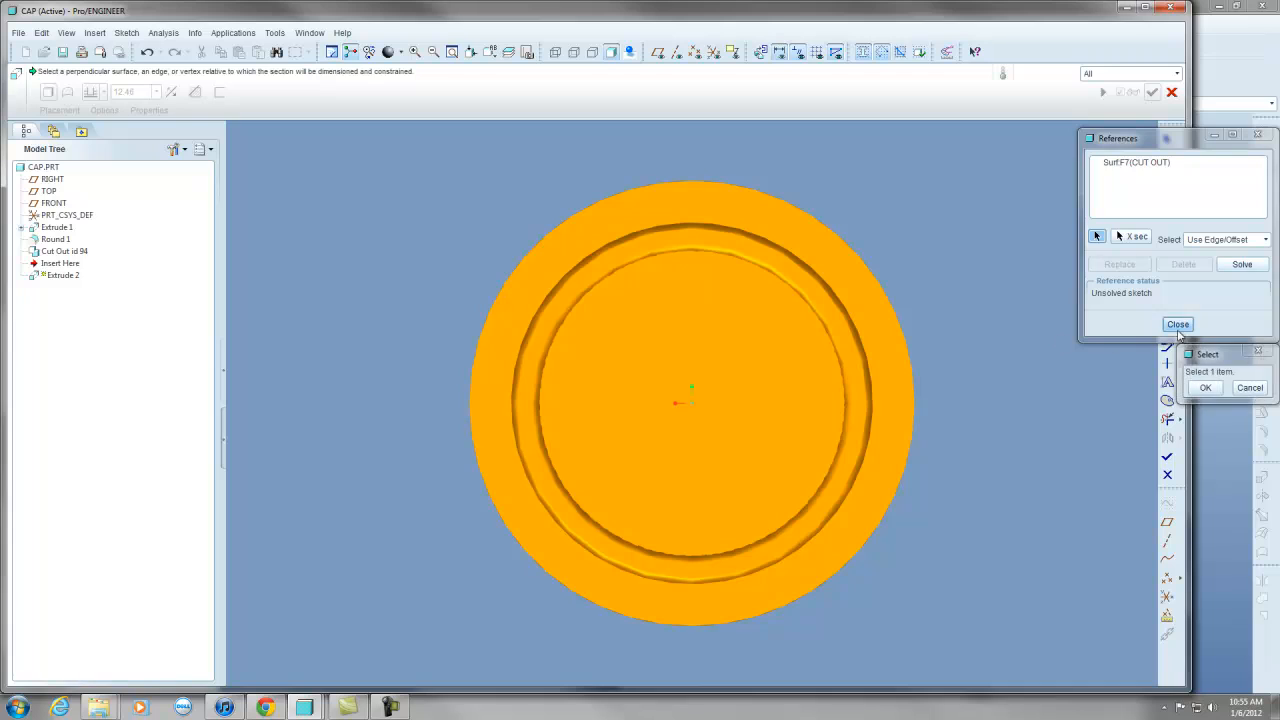
click(1177, 324)
Sketch a circle centred on the cap with its outline inside the ring-shaped groove, and finish the sketch.
click(1166, 196)
click(690, 401)
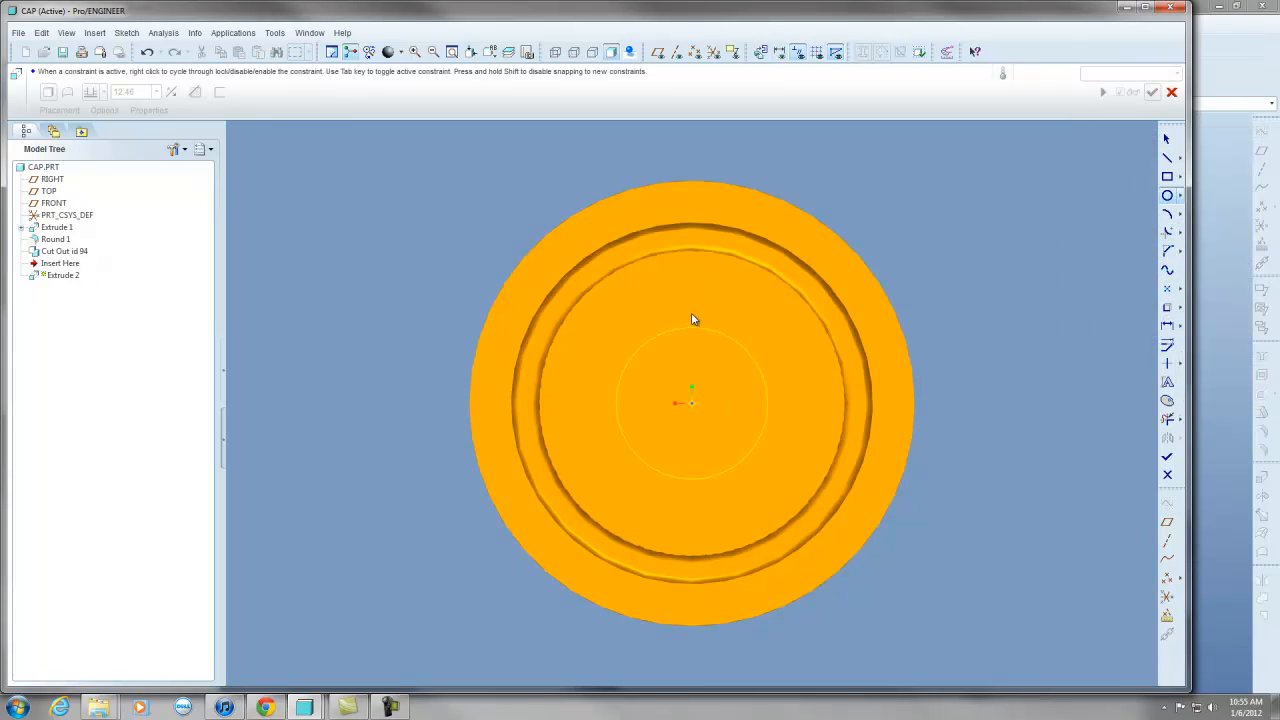
click(694, 239)
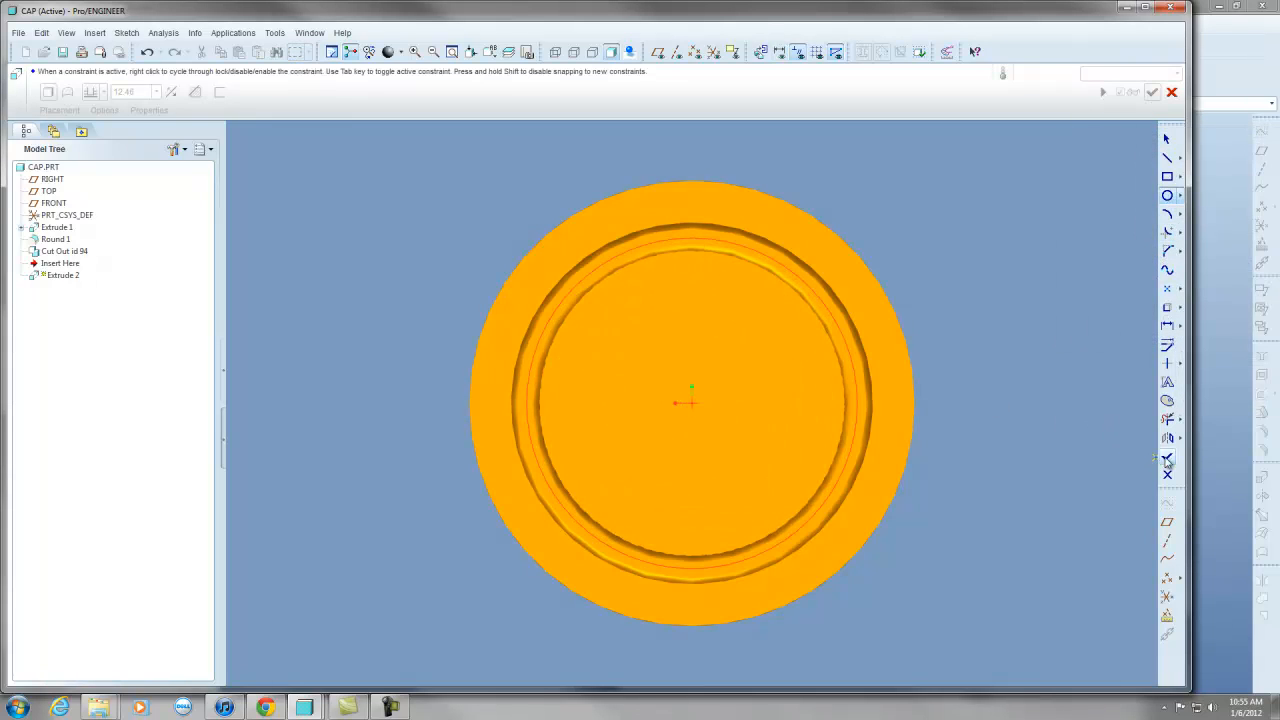
click(1166, 456)
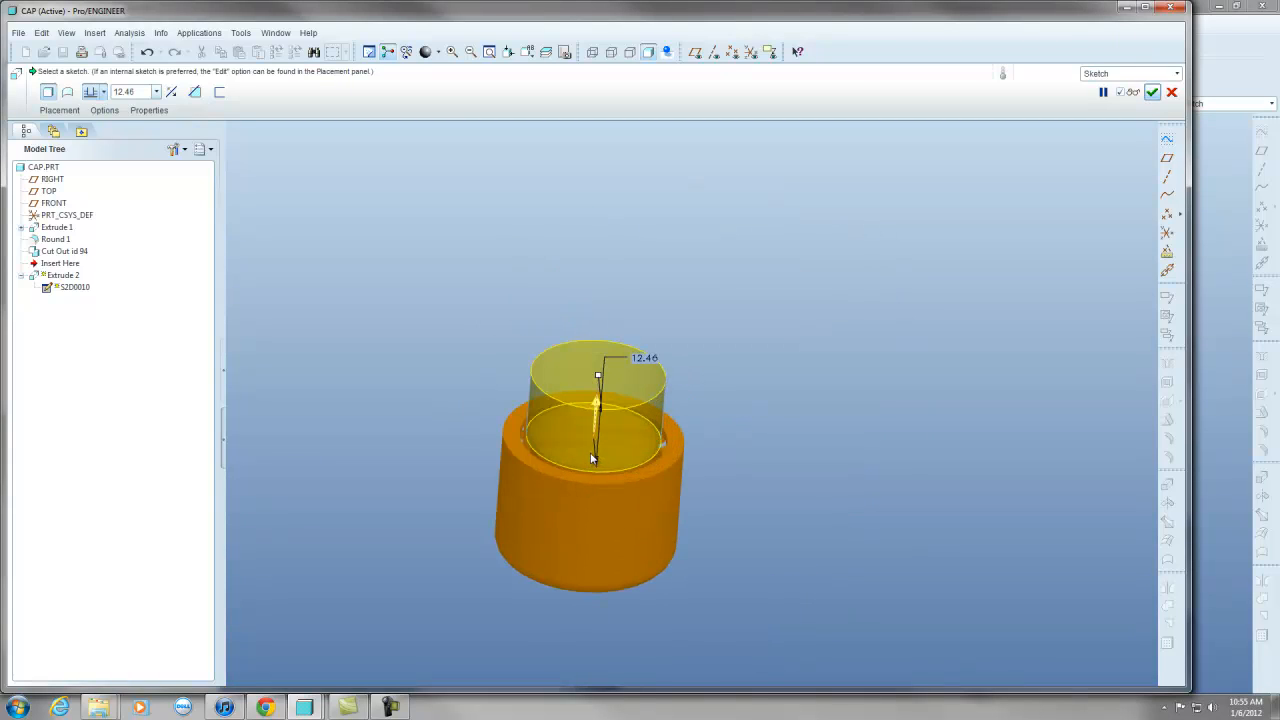
Extrude the circle as a material-removing cut into the cap, up to the selected bottom edge of the groove, to remove the core.
click(174, 92)
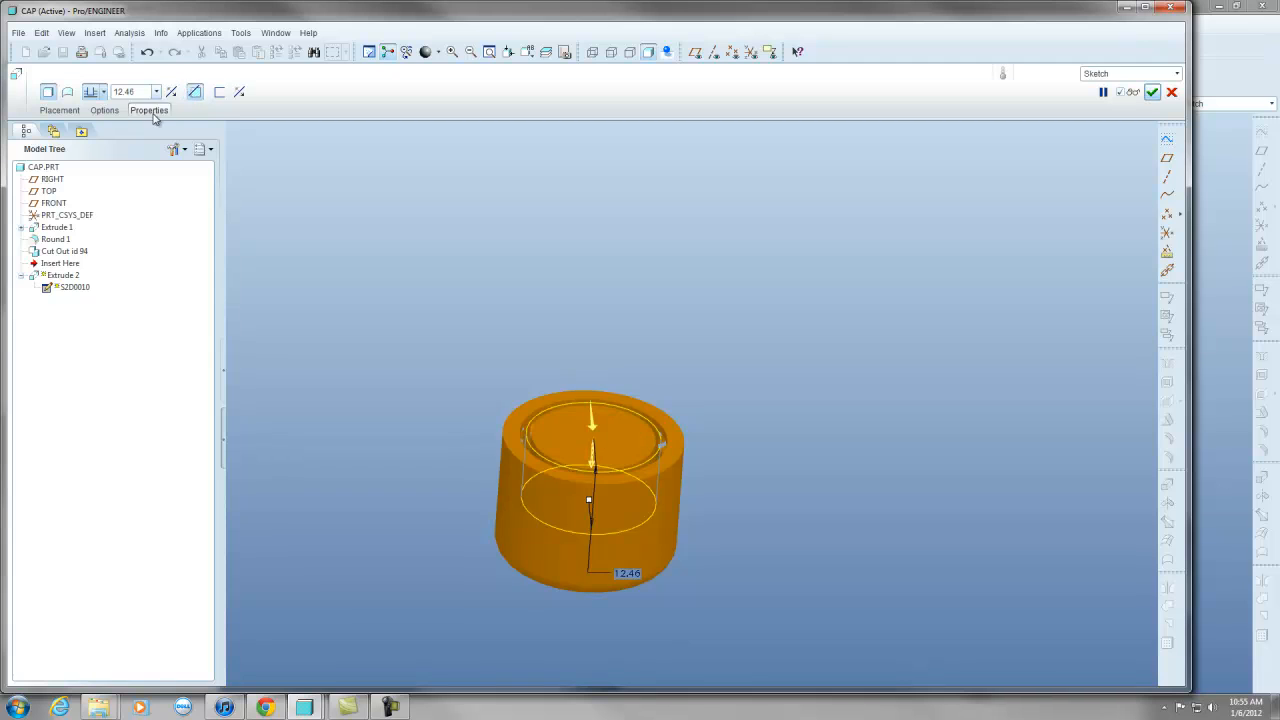
click(103, 92)
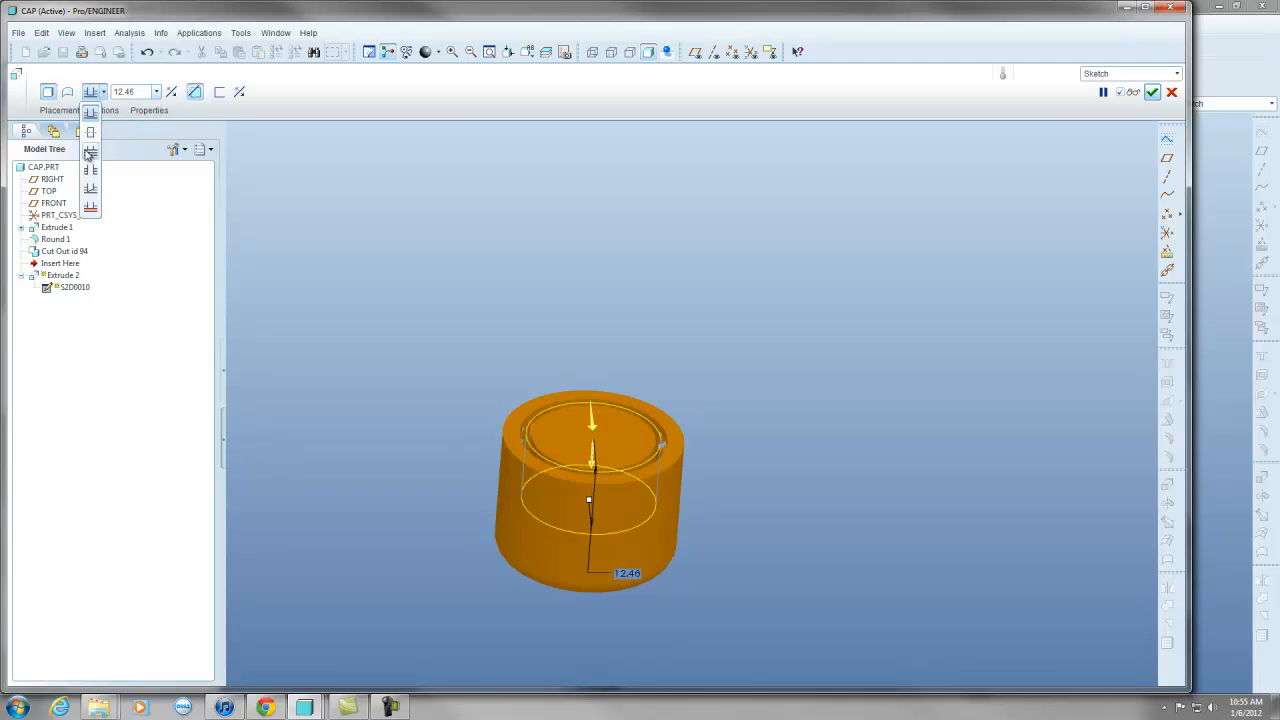
click(89, 210)
middle_drag(539, 347, 546, 382)
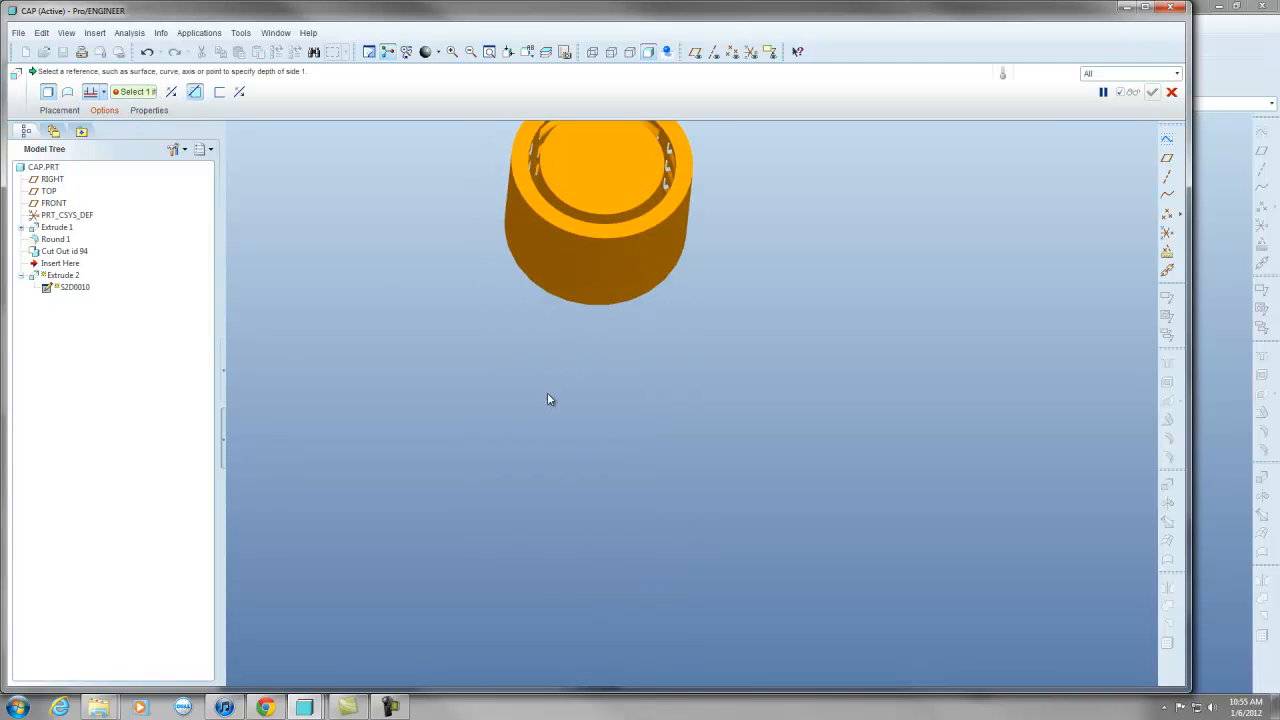
scroll(547, 392, up, 3)
scroll(569, 270, down, 7)
middle_drag(542, 301, 538, 325)
scroll(548, 461, down, 1)
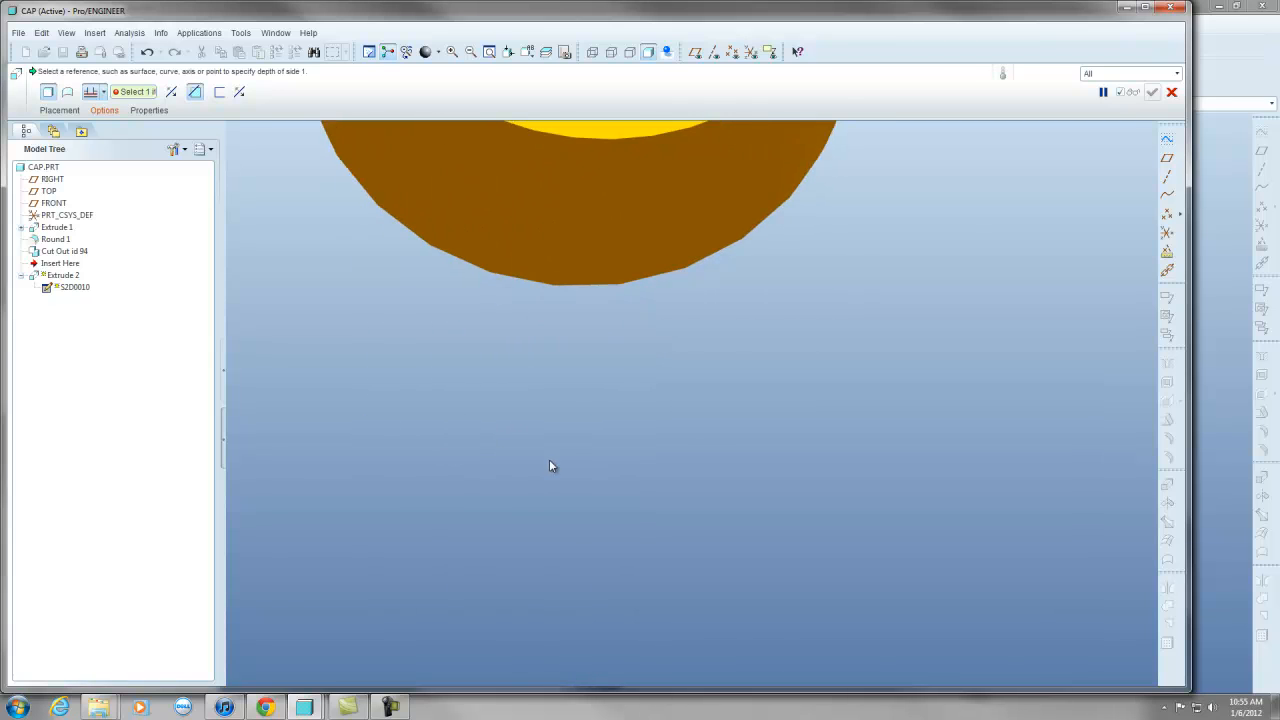
scroll(548, 461, up, 8)
scroll(544, 360, down, 5)
scroll(490, 337, down, 4)
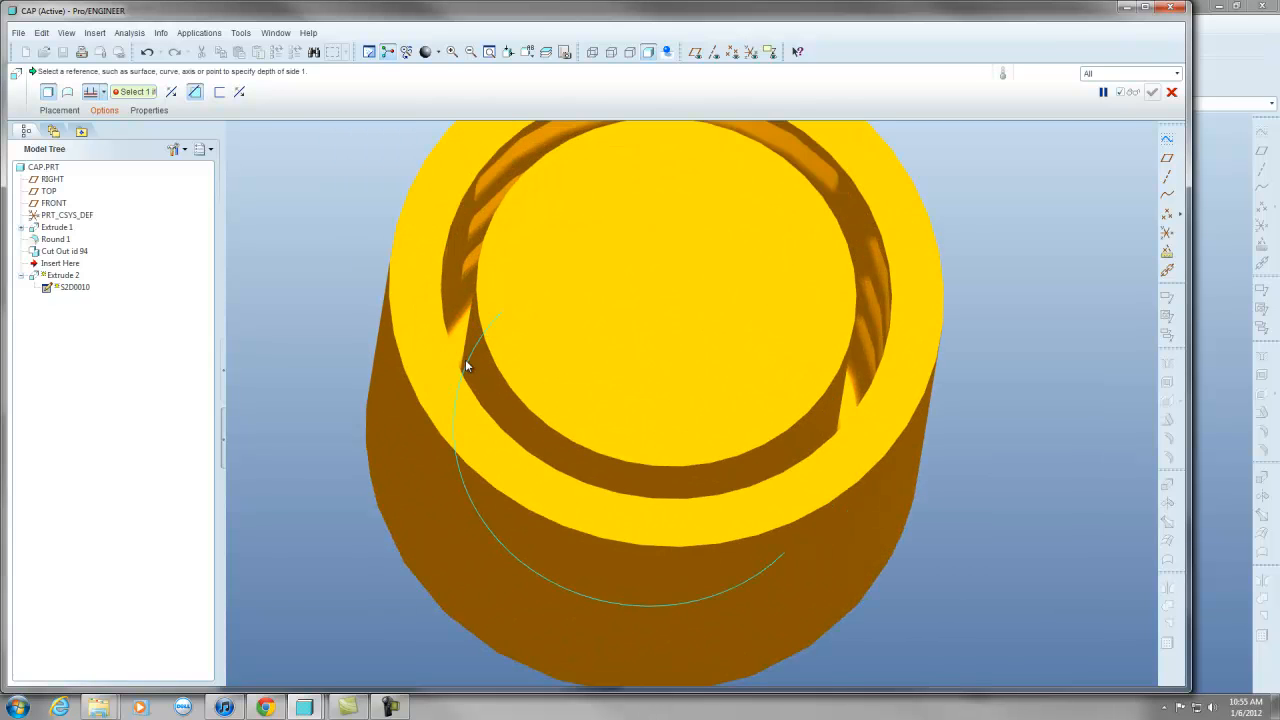
click(460, 369)
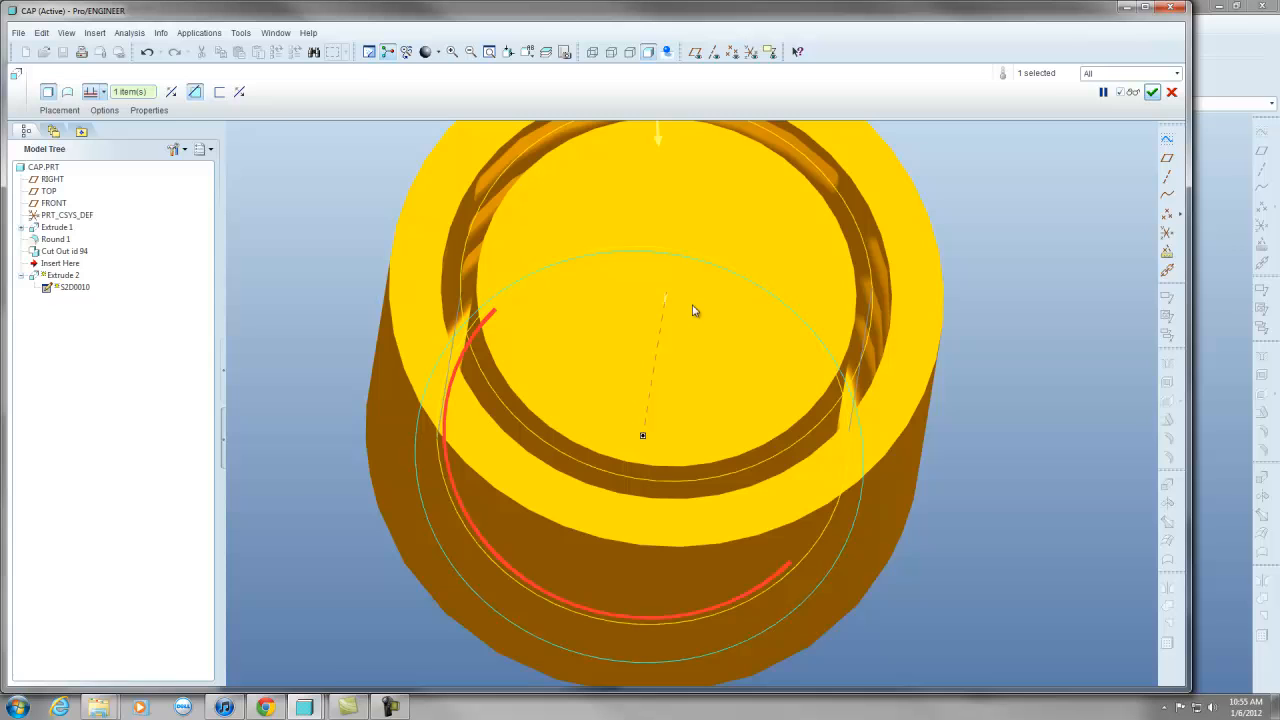
click(1152, 91)
Inspect the hollowed interior of the cap and its thread recesses.
click(708, 364)
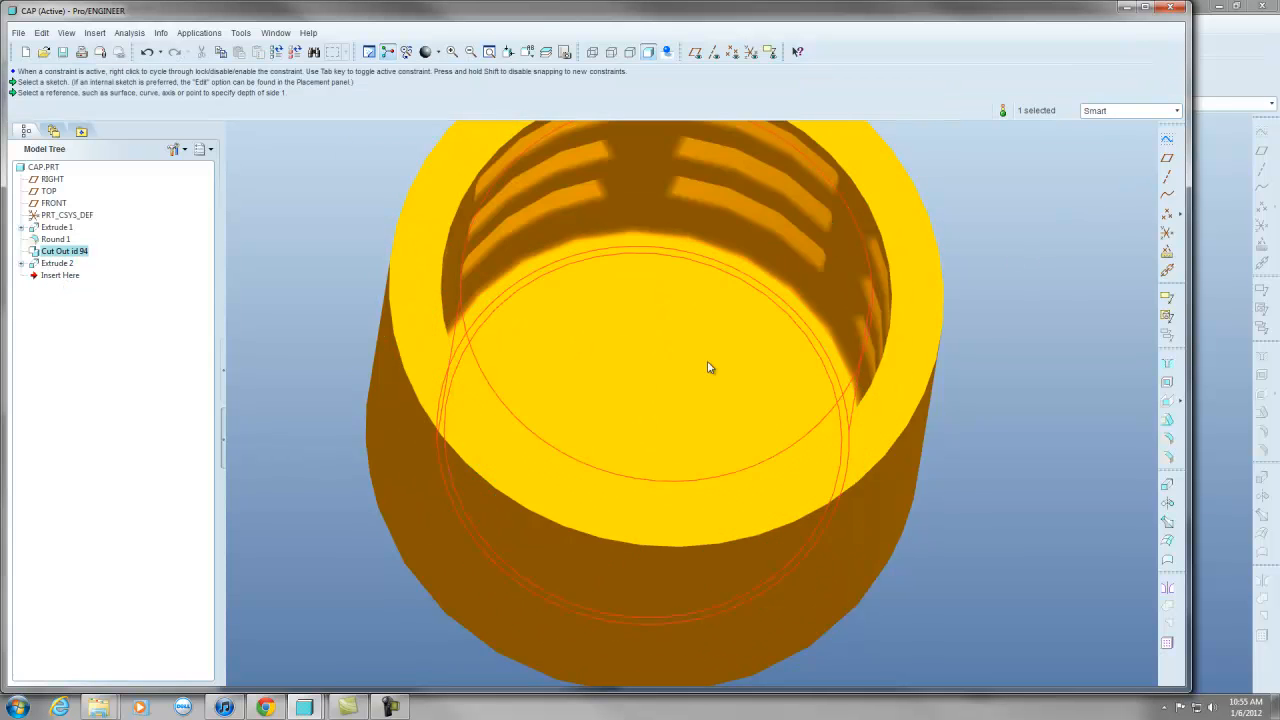
click(1081, 408)
scroll(1081, 408, up, 2)
scroll(652, 307, up, 4)
middle_drag(724, 312, 734, 274)
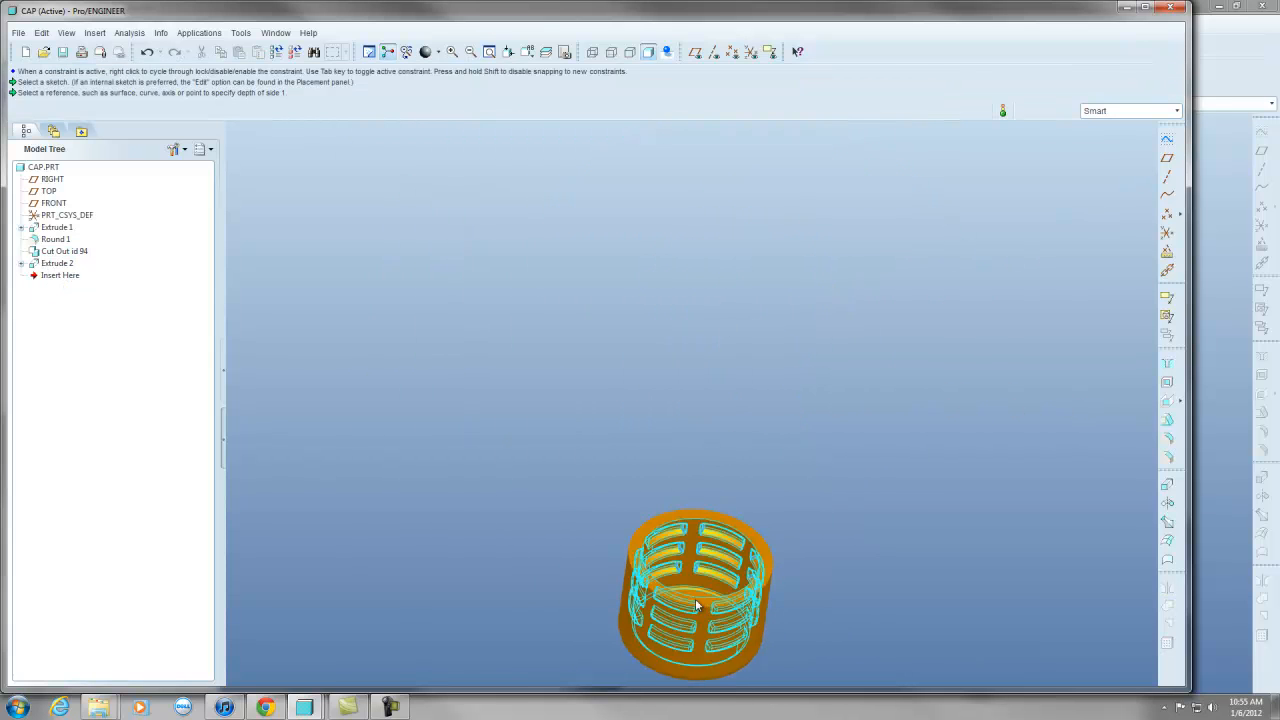
Save the cap part as CAP.PRT in the Bottle Tutorial Final folder after checking its hollow interior.
scroll(690, 570, down, 6)
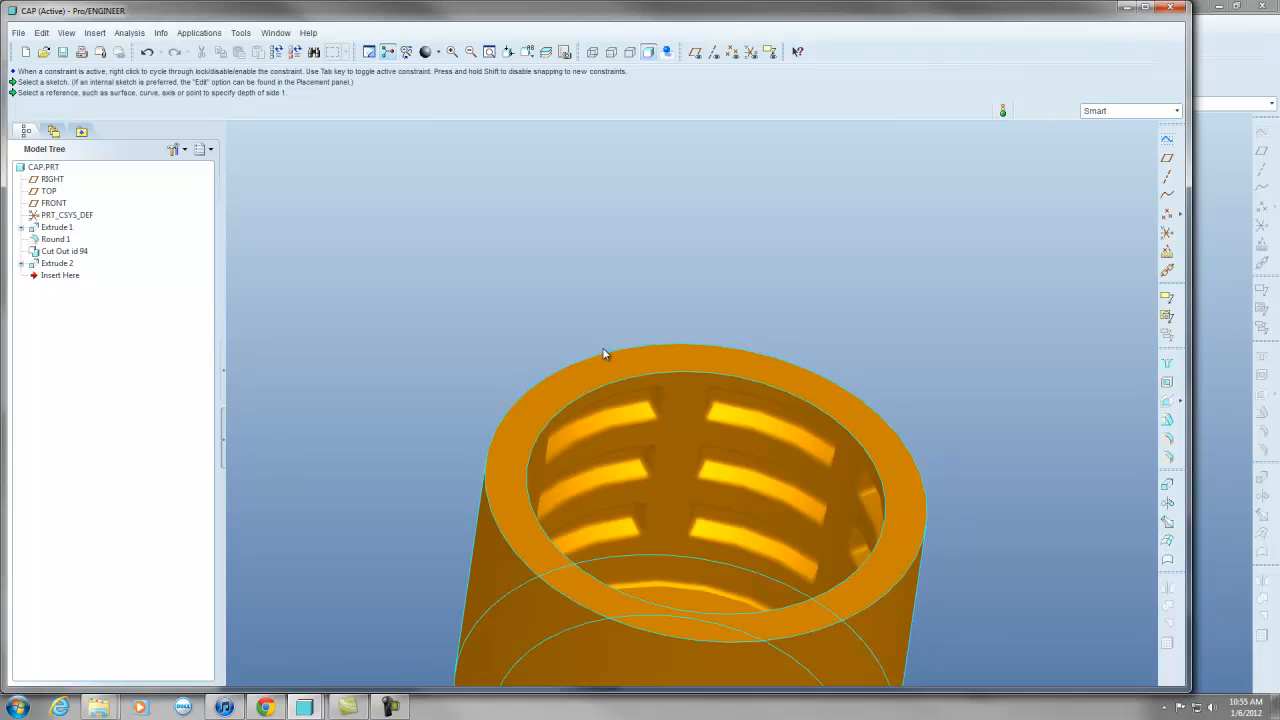
scroll(602, 342, up, 4)
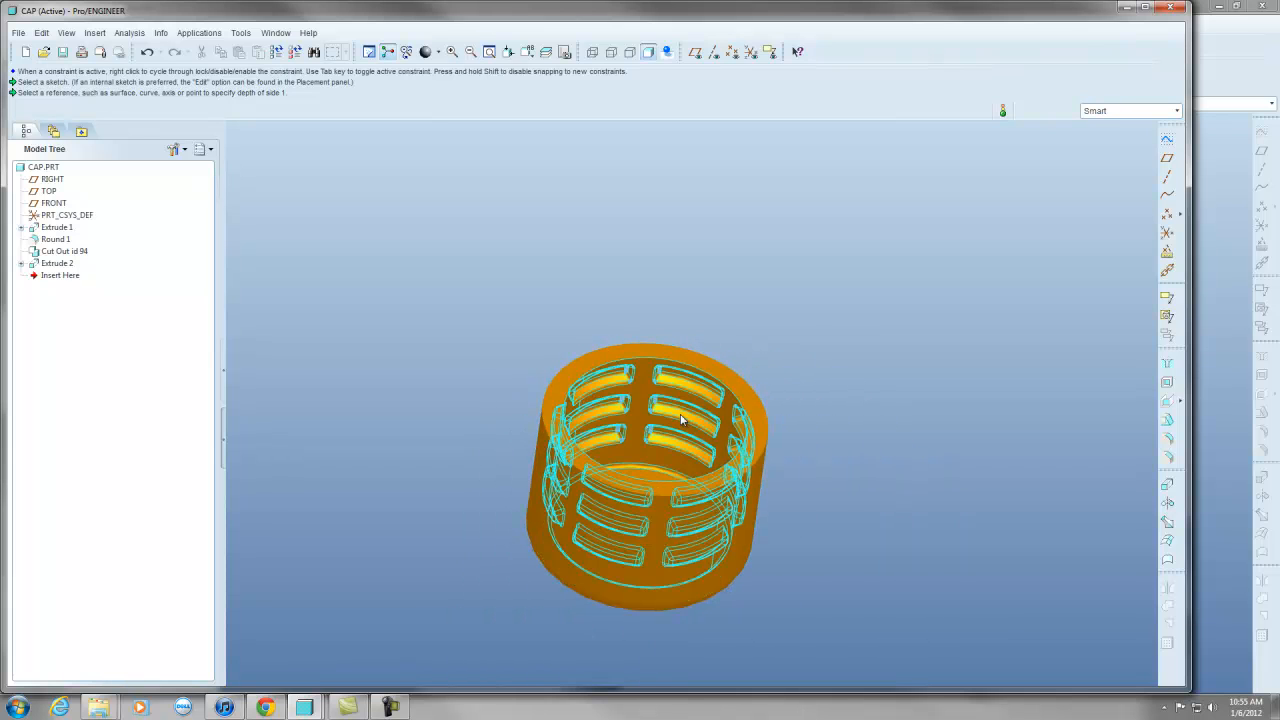
scroll(681, 420, down, 8)
scroll(657, 411, up, 5)
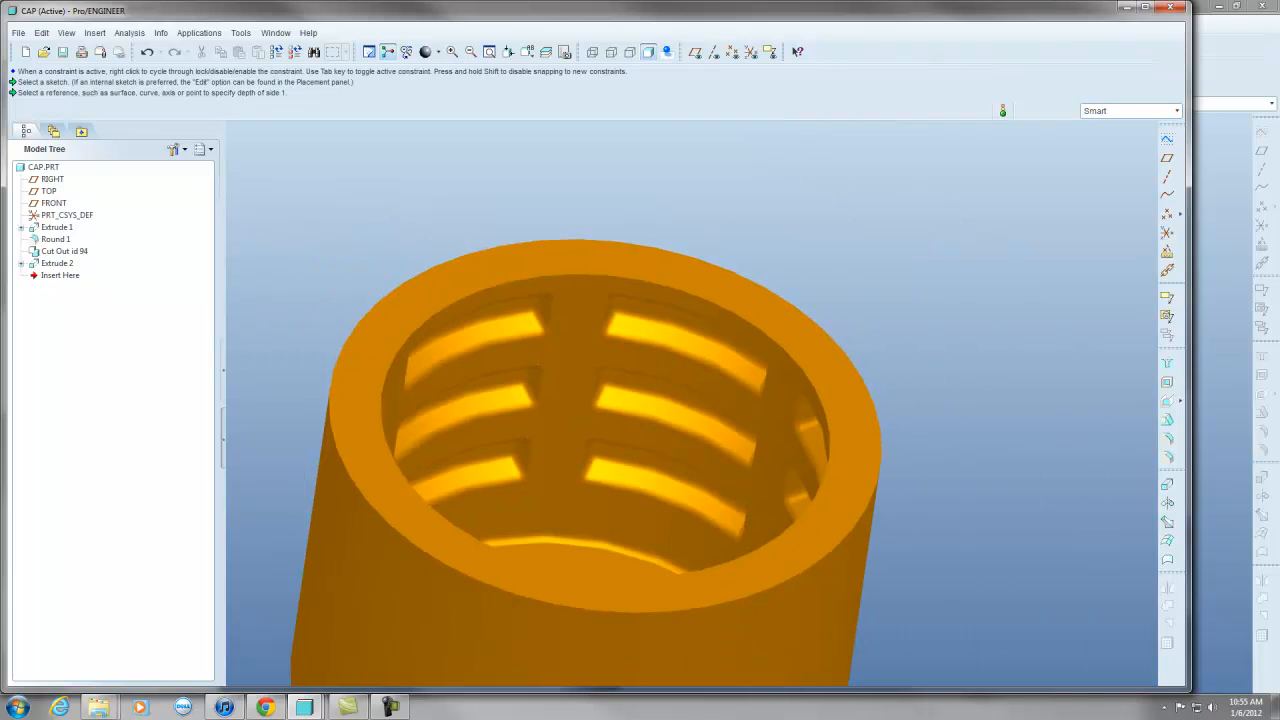
click(18, 32)
click(38, 128)
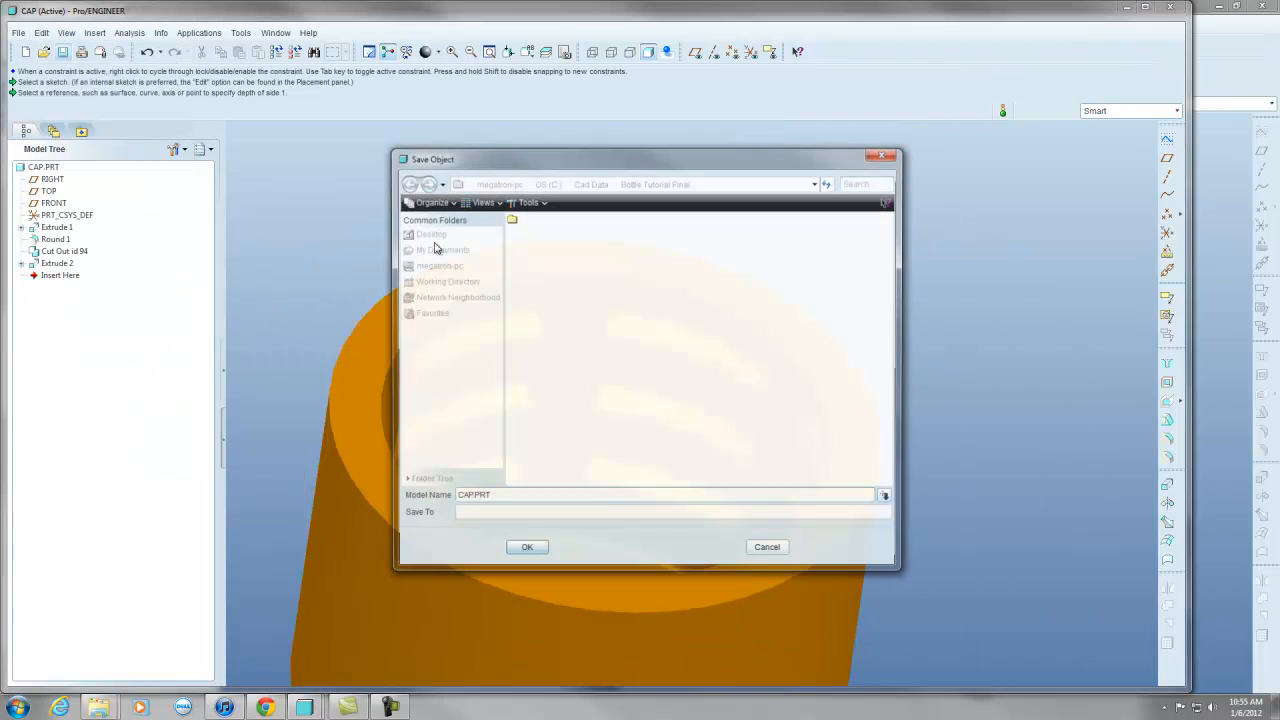
click(528, 549)
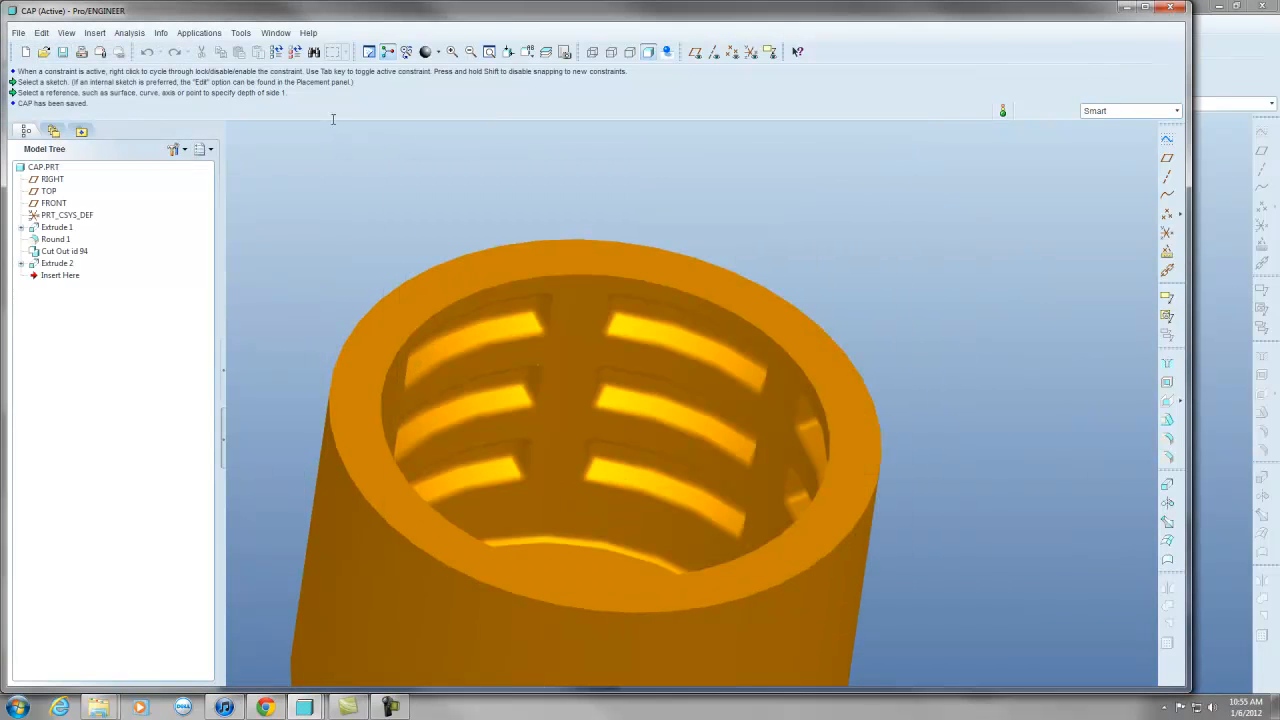
Return to the BOTTLE-ASSY assembly and hide the cap to examine the threaded neck and ring.
click(275, 32)
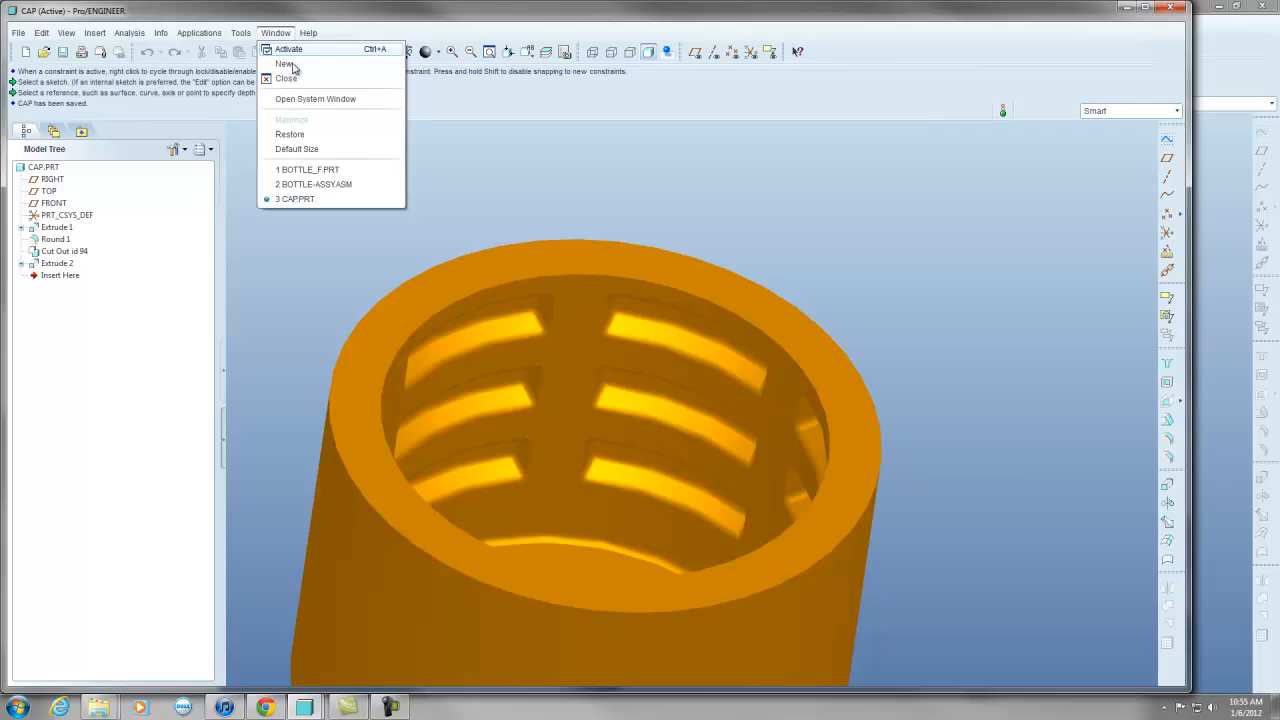
click(303, 186)
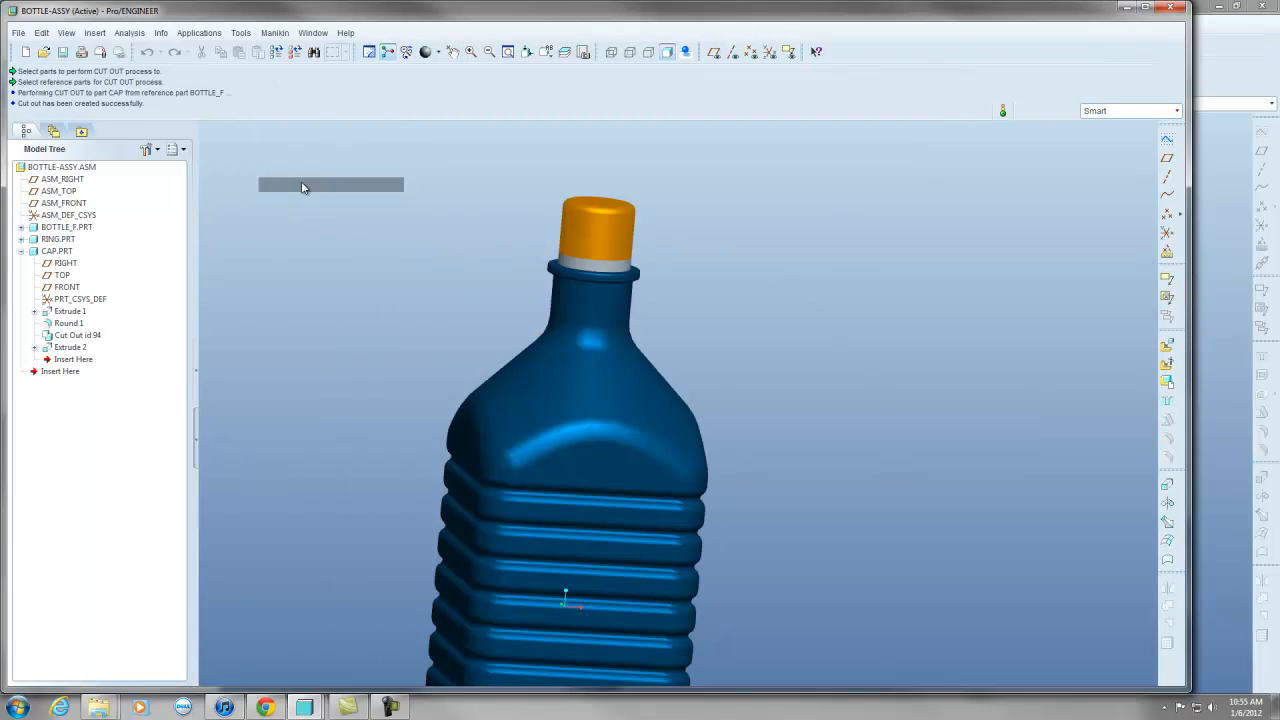
click(615, 245)
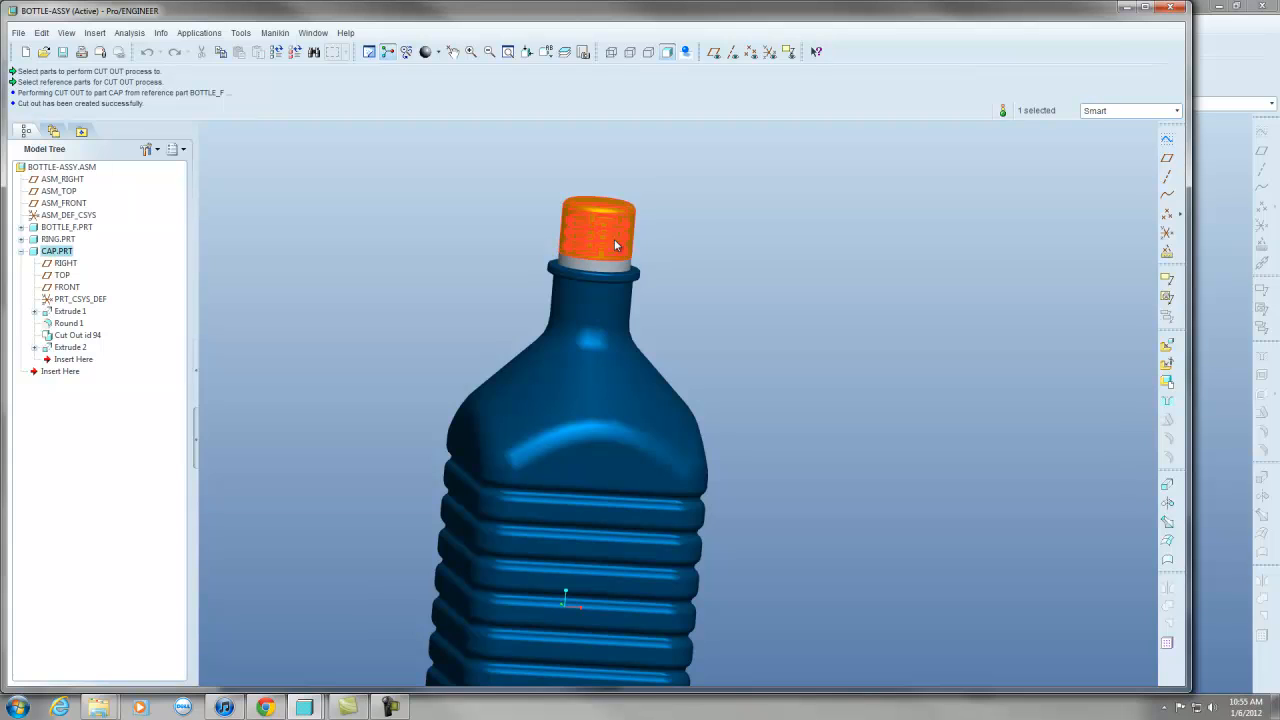
right_click(614, 241)
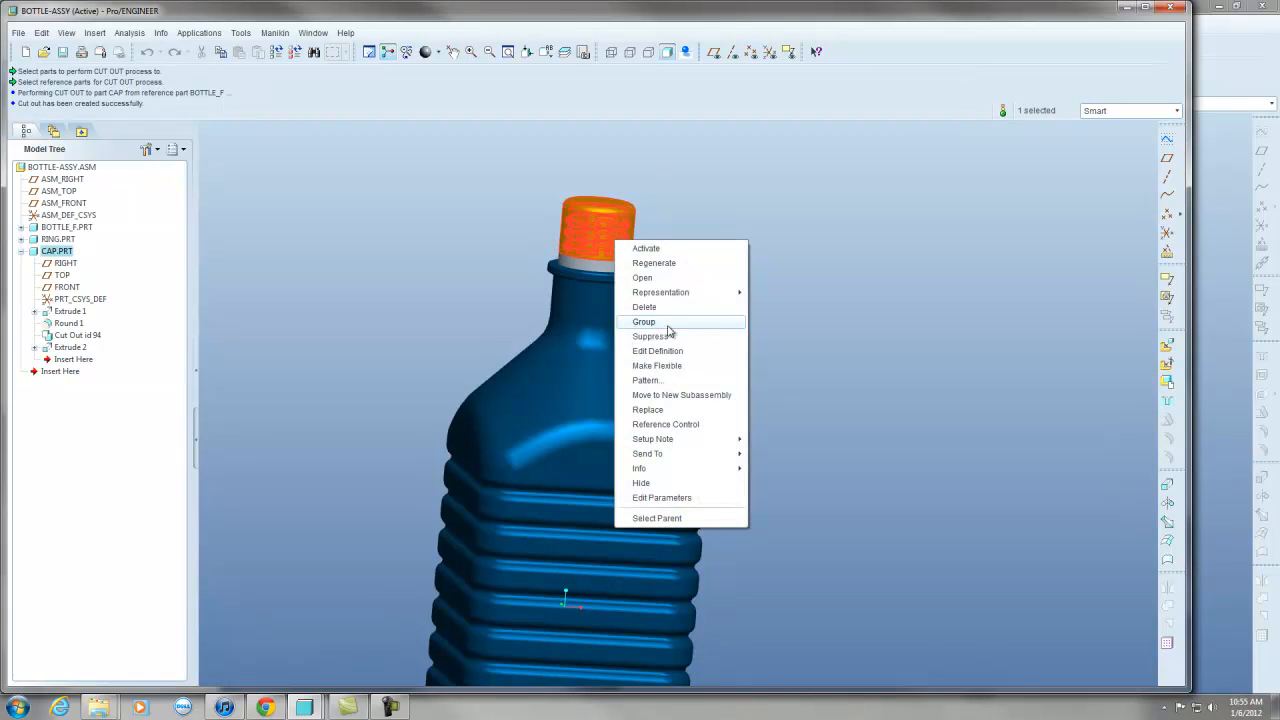
click(668, 484)
scroll(593, 233, up, 3)
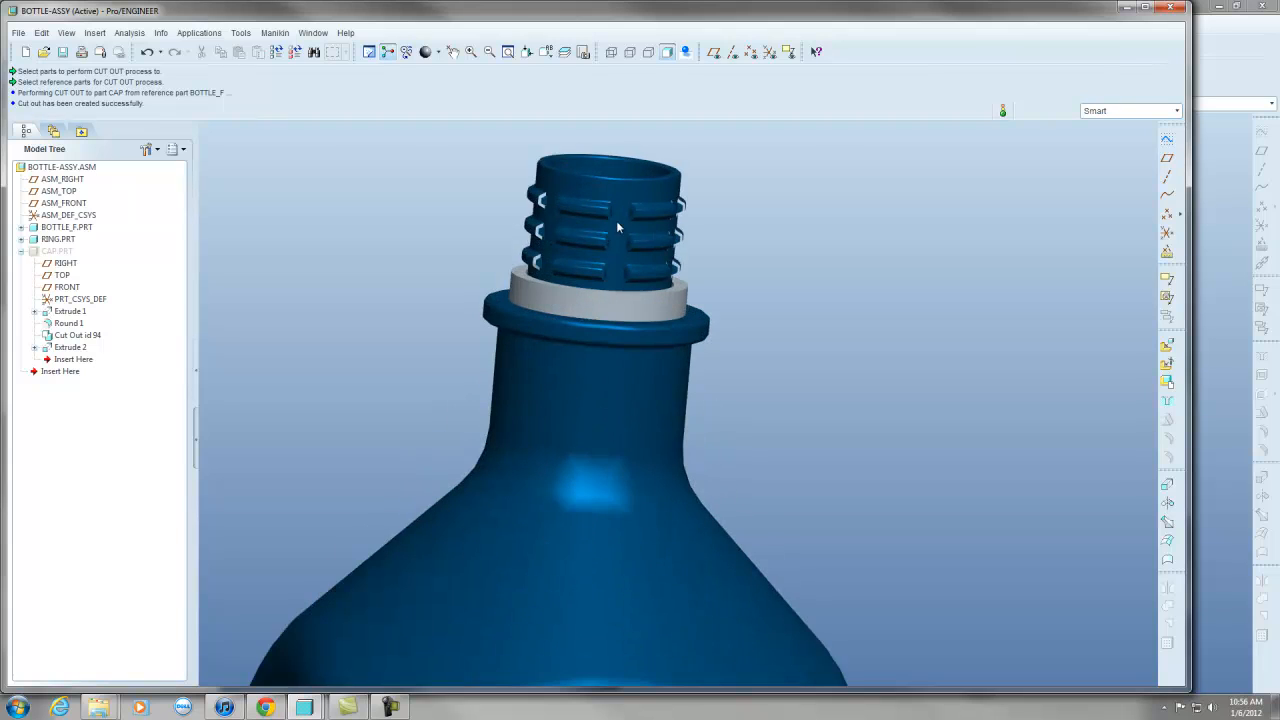
scroll(600, 242, down, 3)
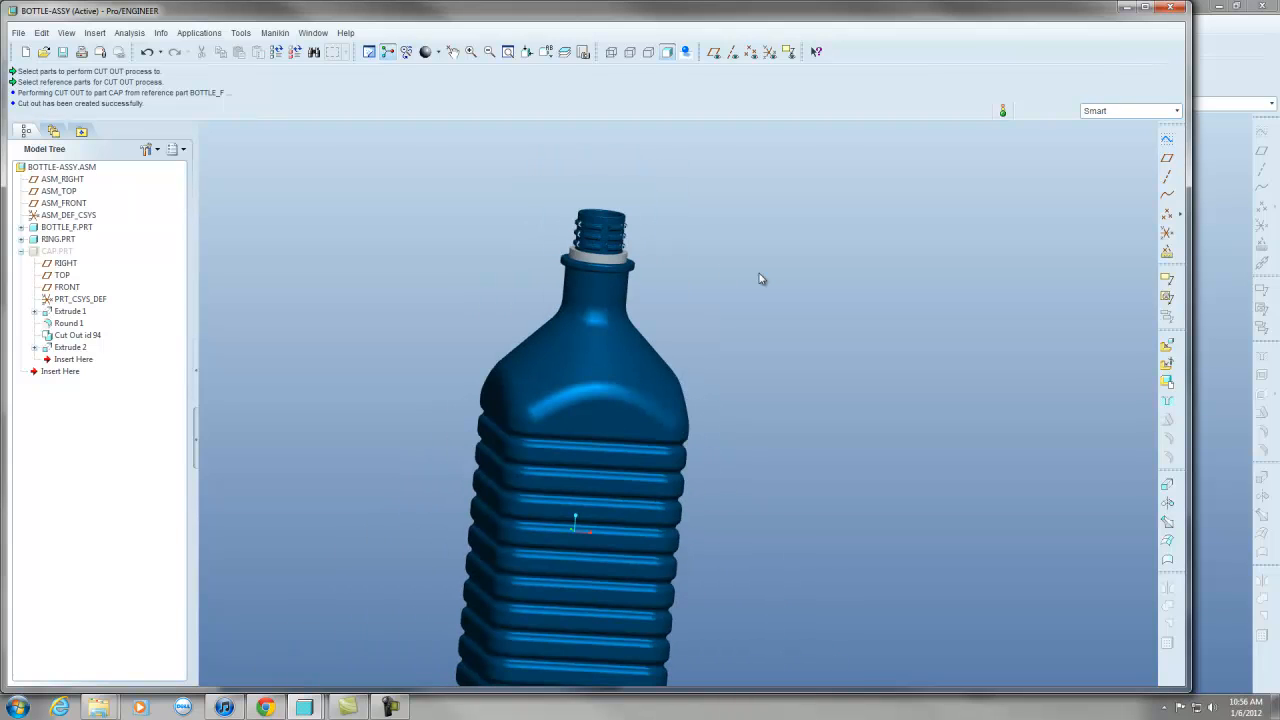
scroll(591, 230, down, 3)
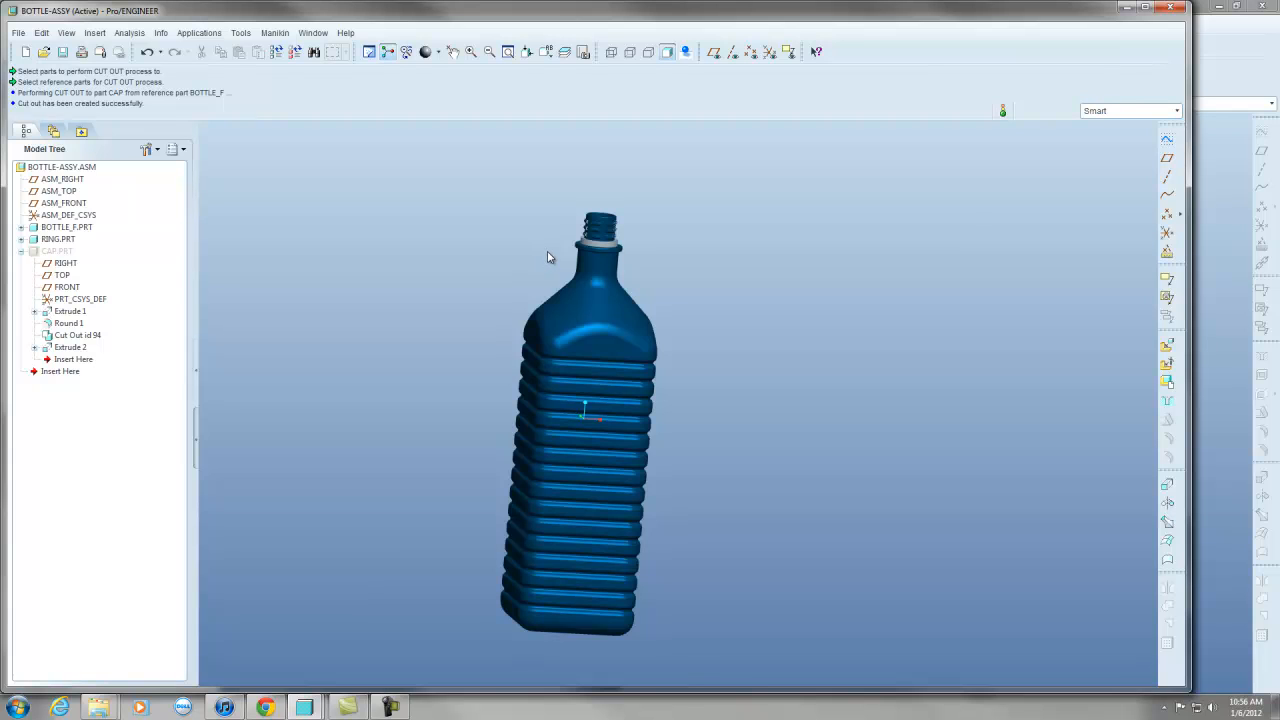
scroll(552, 258, up, 10)
scroll(580, 250, down, 10)
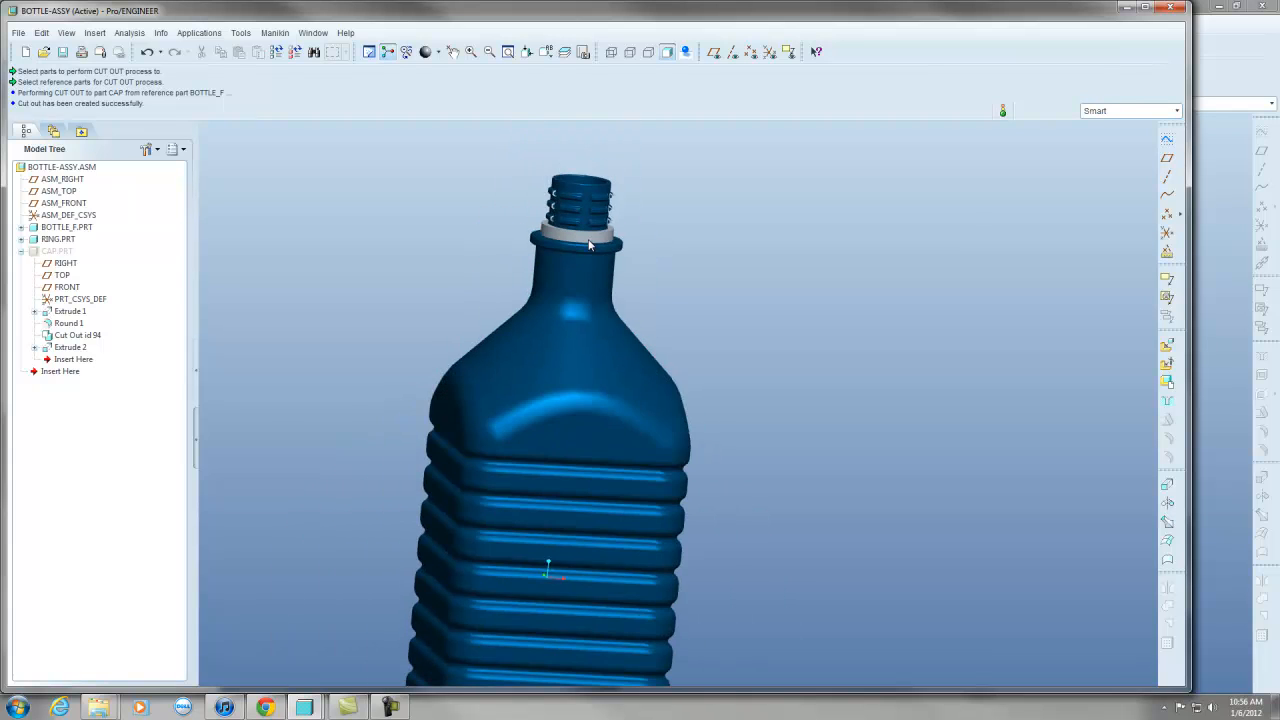
Switch to the BOTTLE_F part and apply the model's existing metallic blue appearance to the whole part.
click(305, 33)
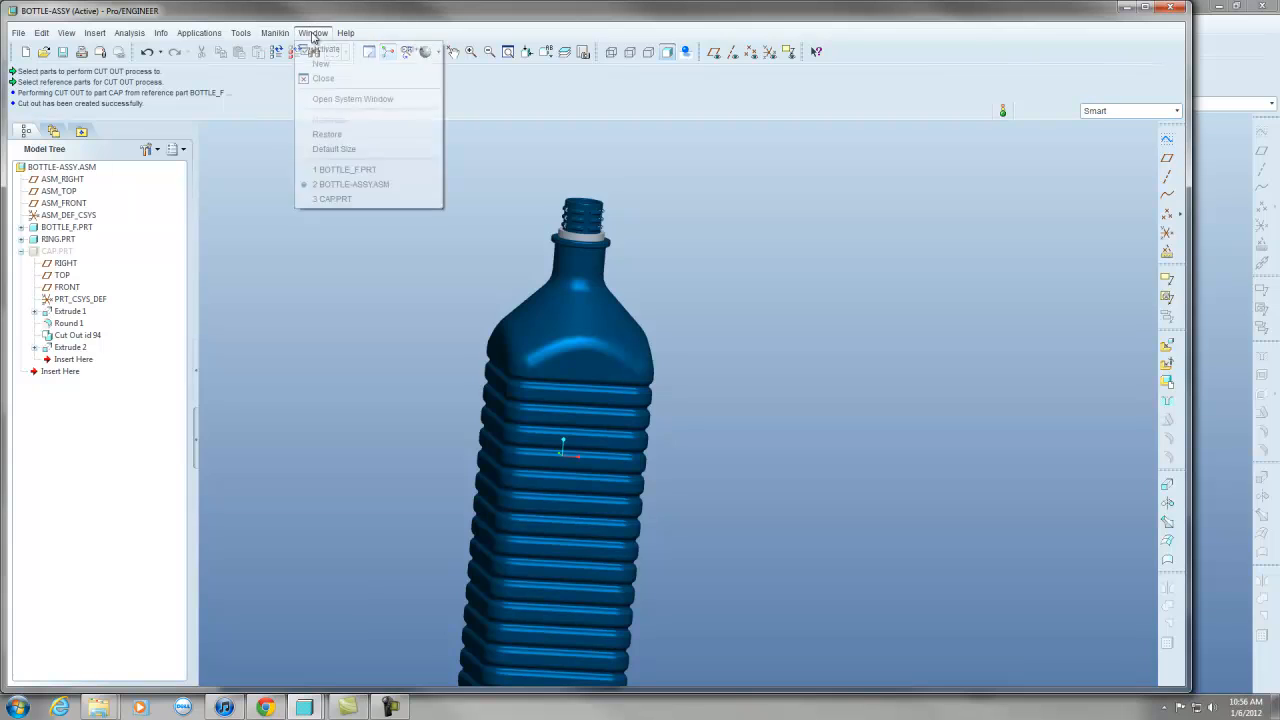
click(340, 172)
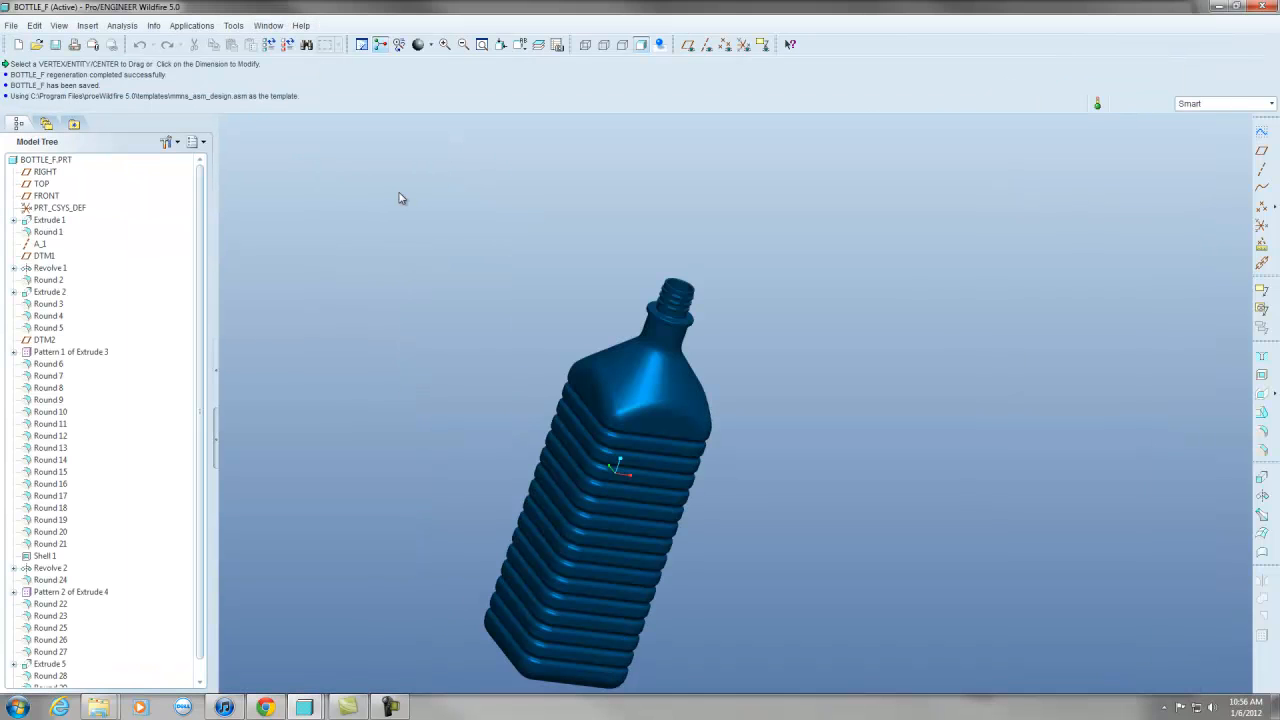
click(420, 45)
click(428, 205)
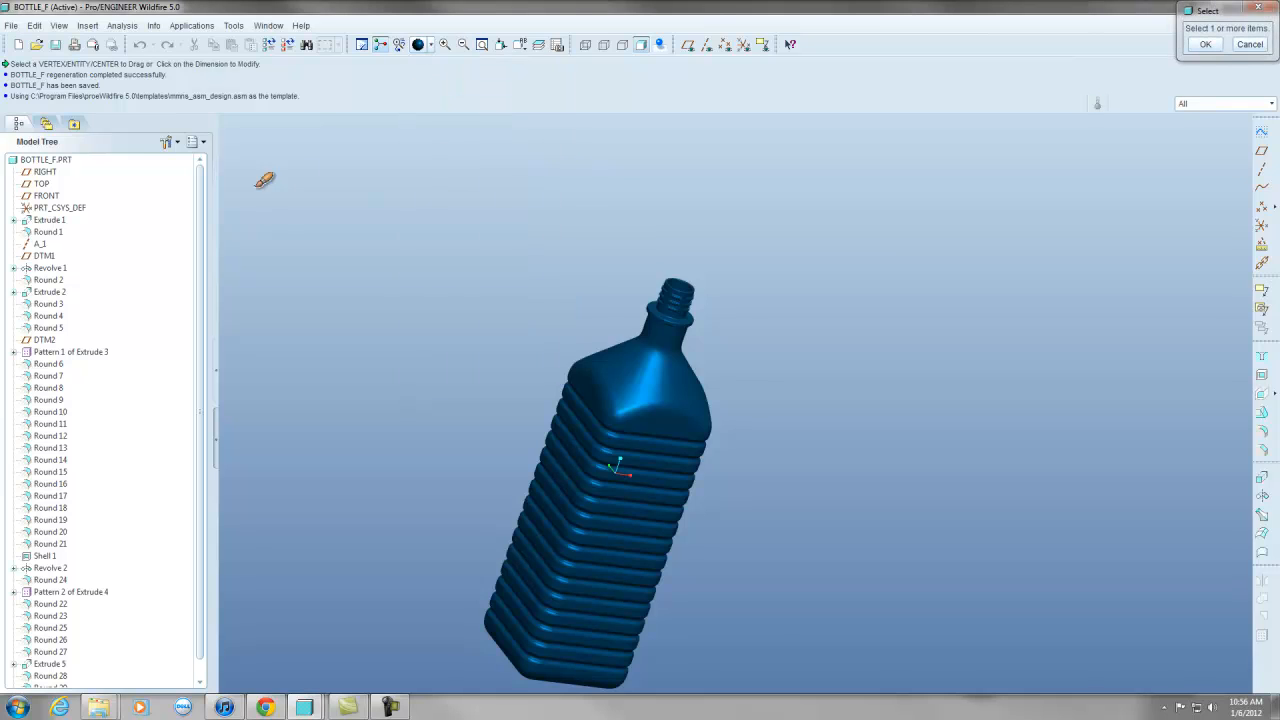
click(50, 160)
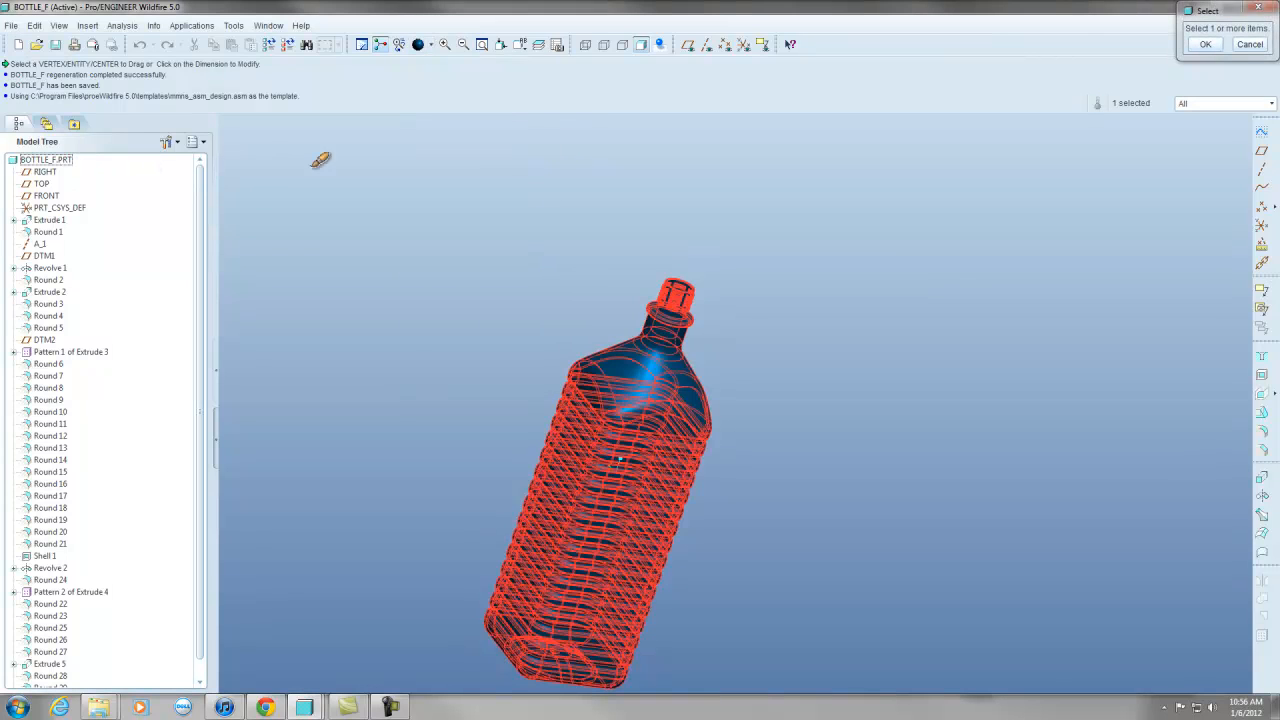
click(1203, 47)
Set the transparency of the bottle's ptc-metallic-blue appearance to 72 and save BOTTLE_F.PRT.
click(431, 47)
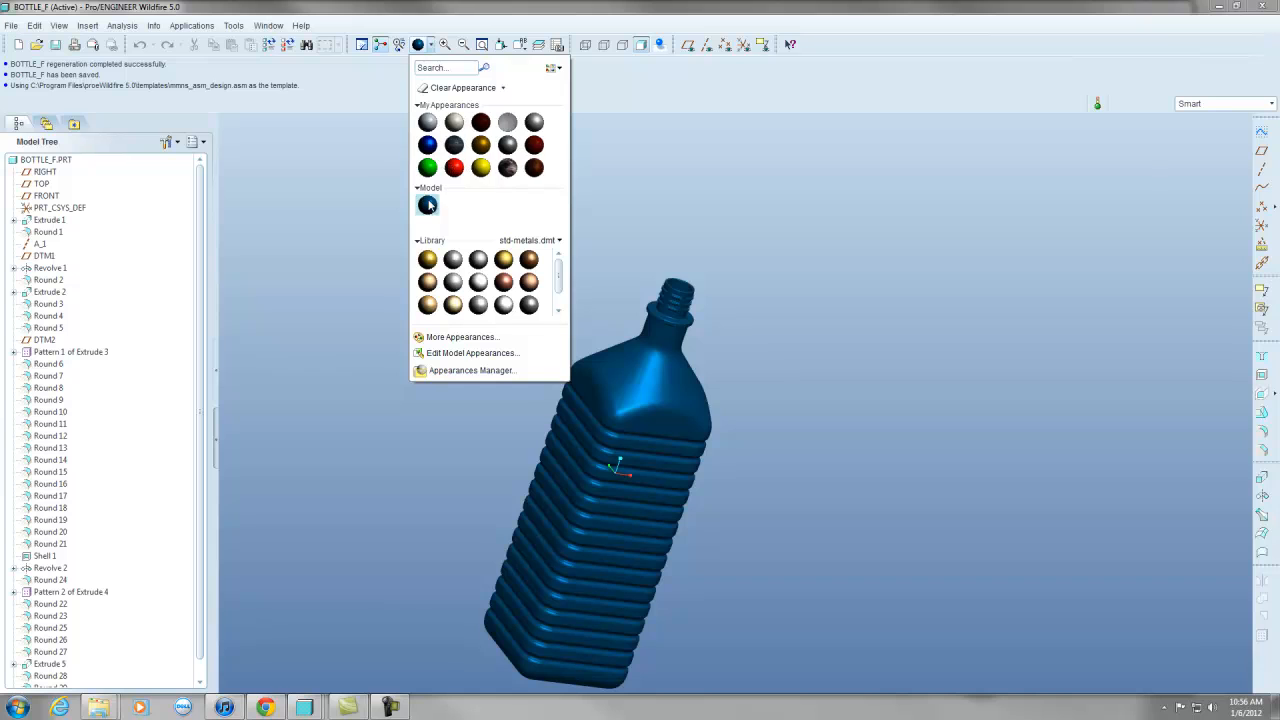
right_click(428, 203)
click(458, 208)
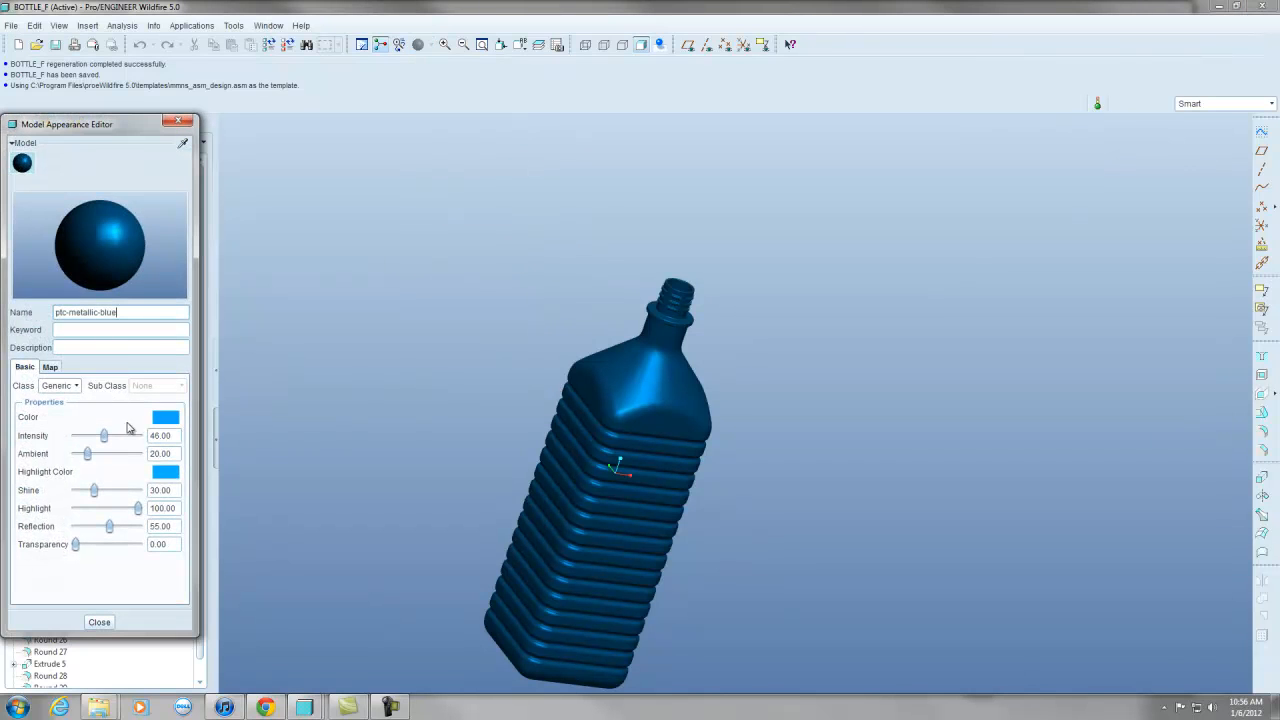
drag(80, 546, 122, 546)
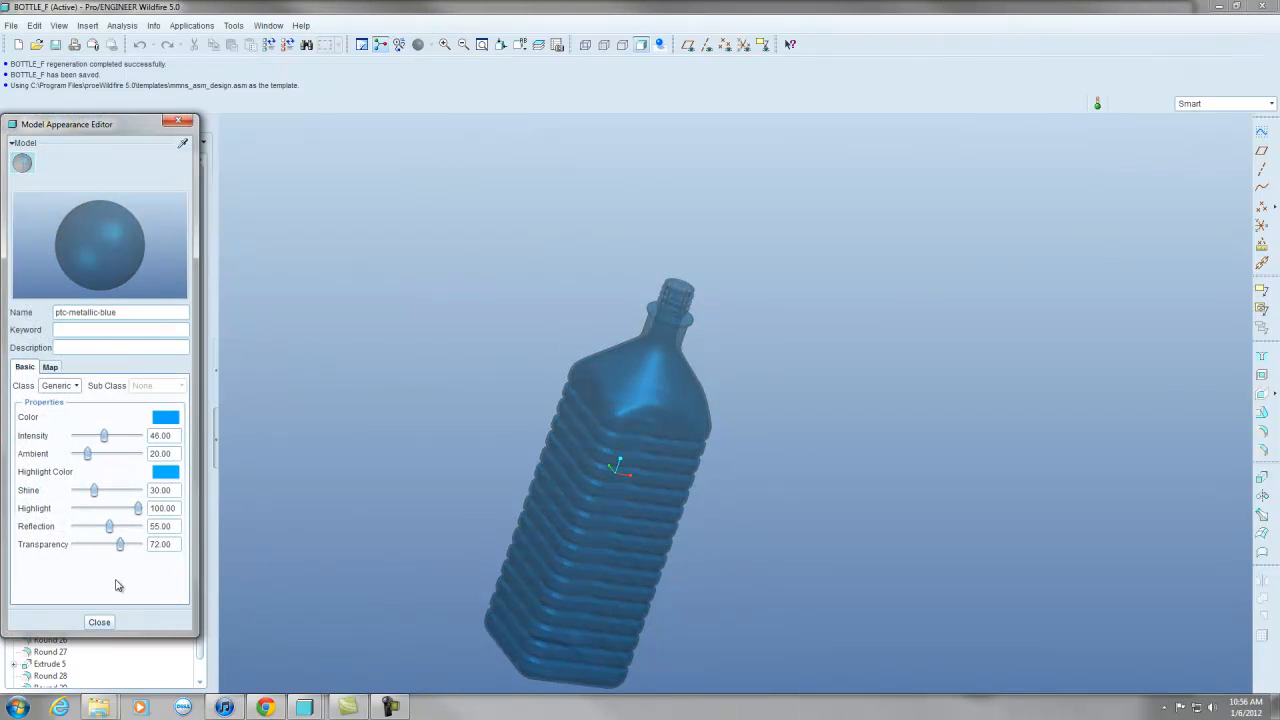
click(99, 622)
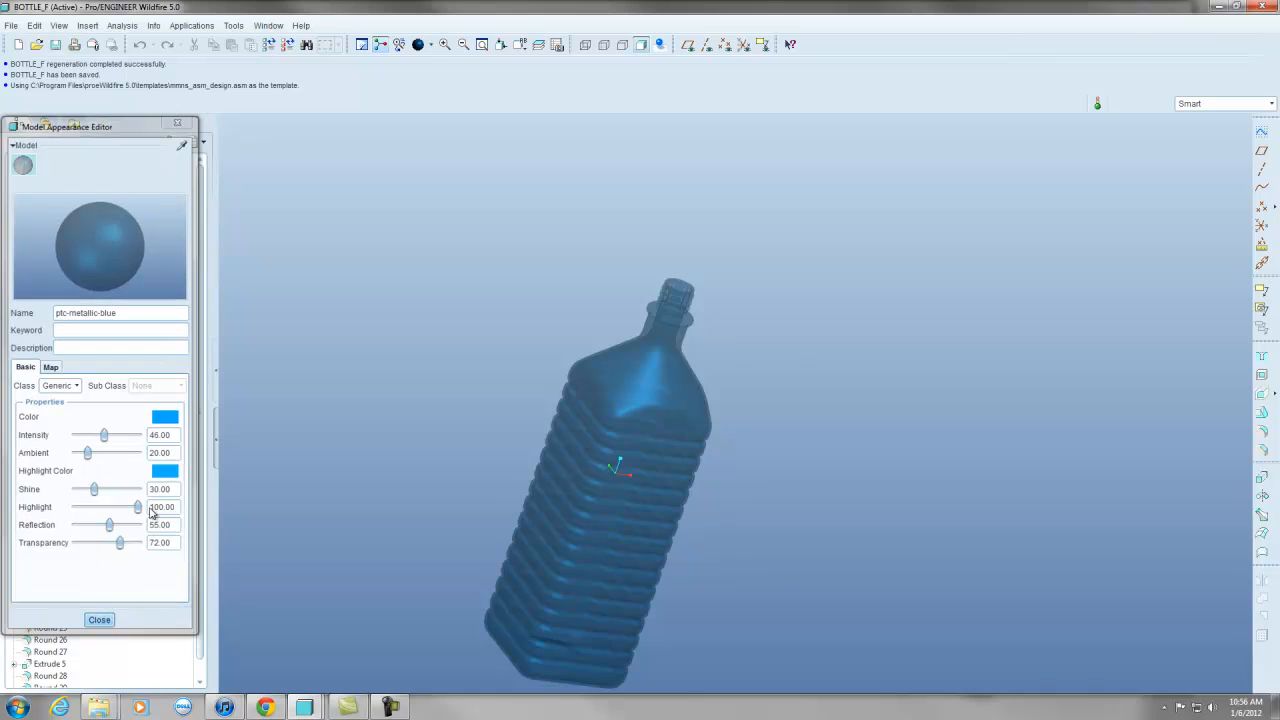
click(54, 45)
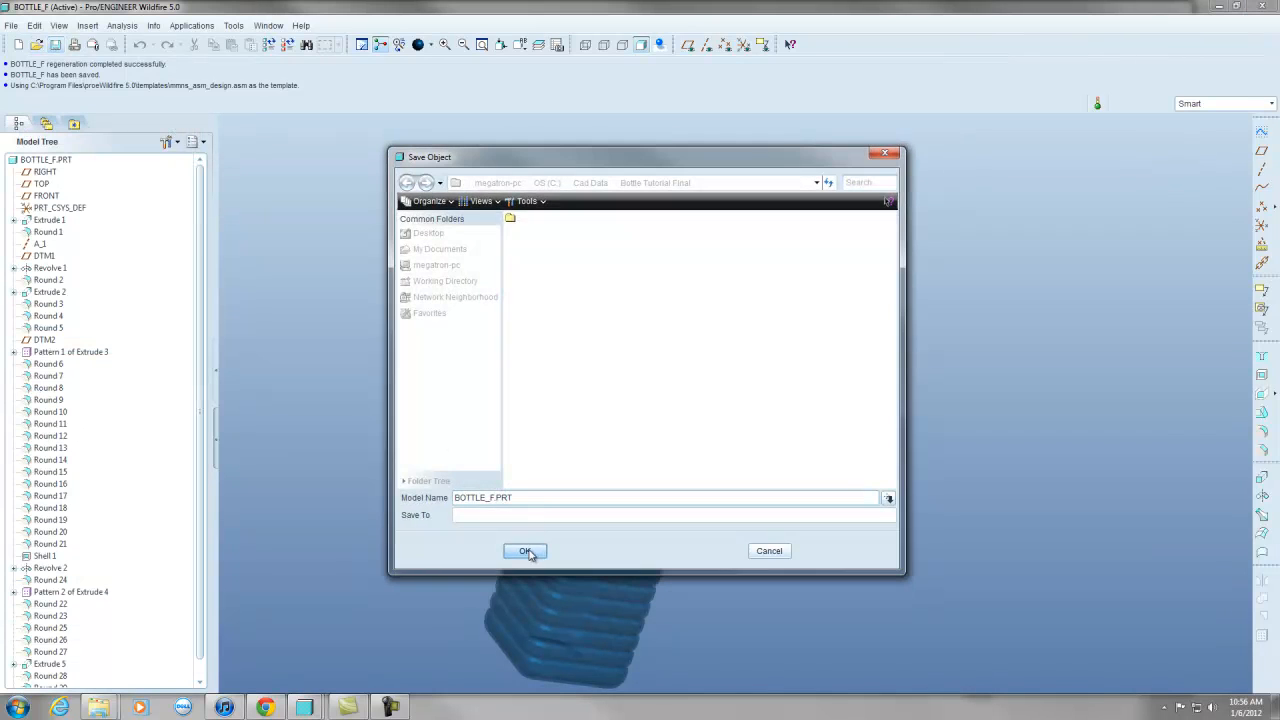
click(523, 549)
Return to the BOTTLE-ASSY assembly and unhide the cap.
click(273, 27)
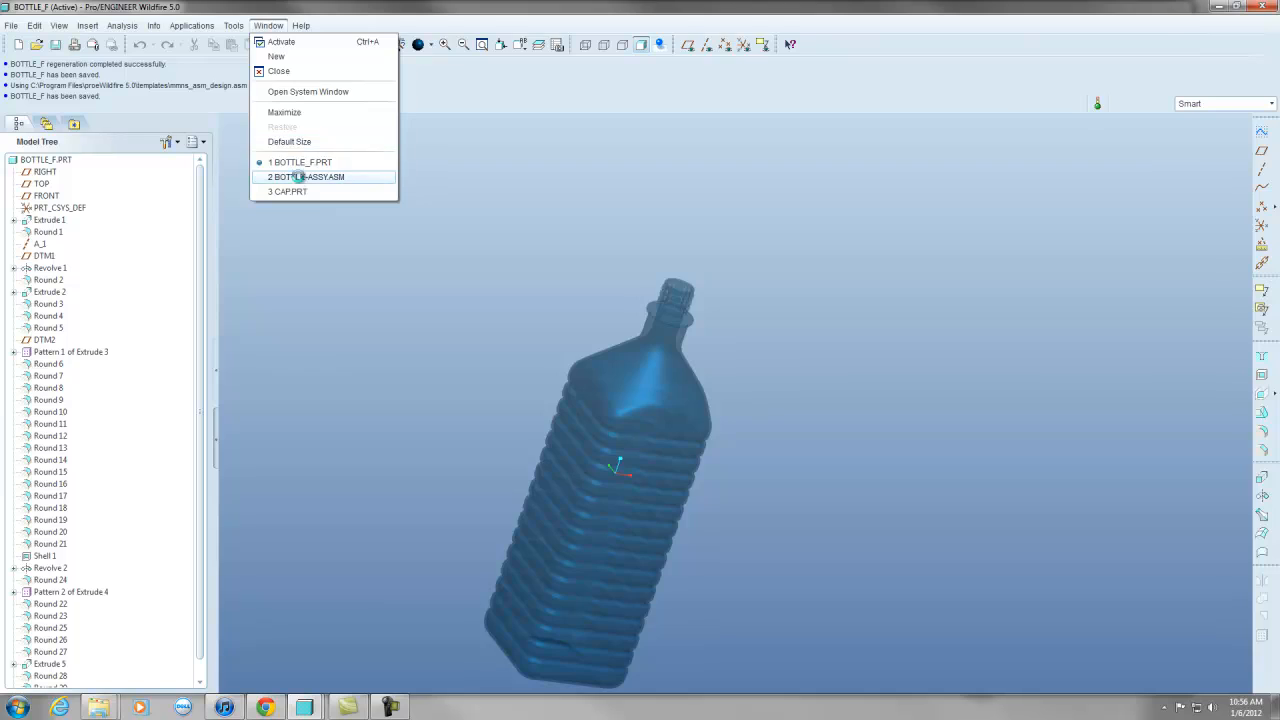
click(300, 172)
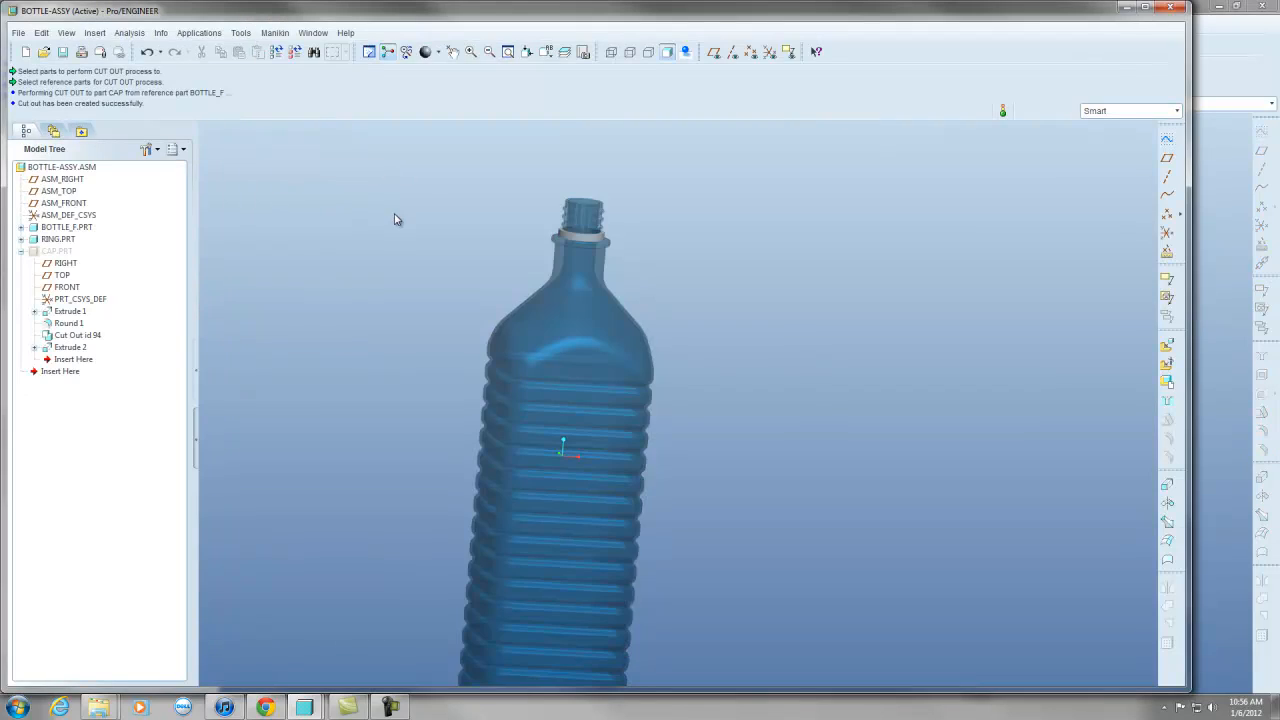
click(60, 253)
right_click(61, 255)
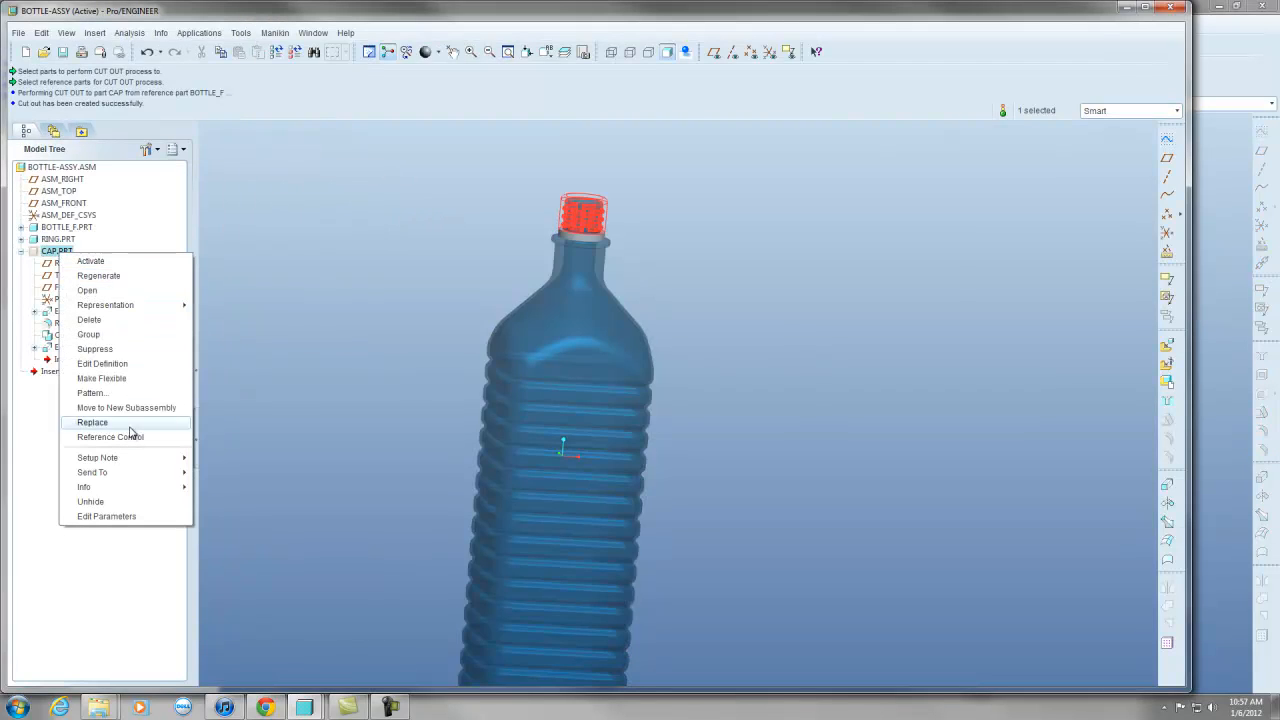
click(121, 501)
Examine the complete assembly from several angles, looking through the transparent bottle into the neck and cap.
middle_drag(441, 354, 606, 309)
scroll(610, 325, down, 1)
scroll(815, 232, up, 1)
scroll(656, 339, up, 1)
scroll(648, 339, down, 3)
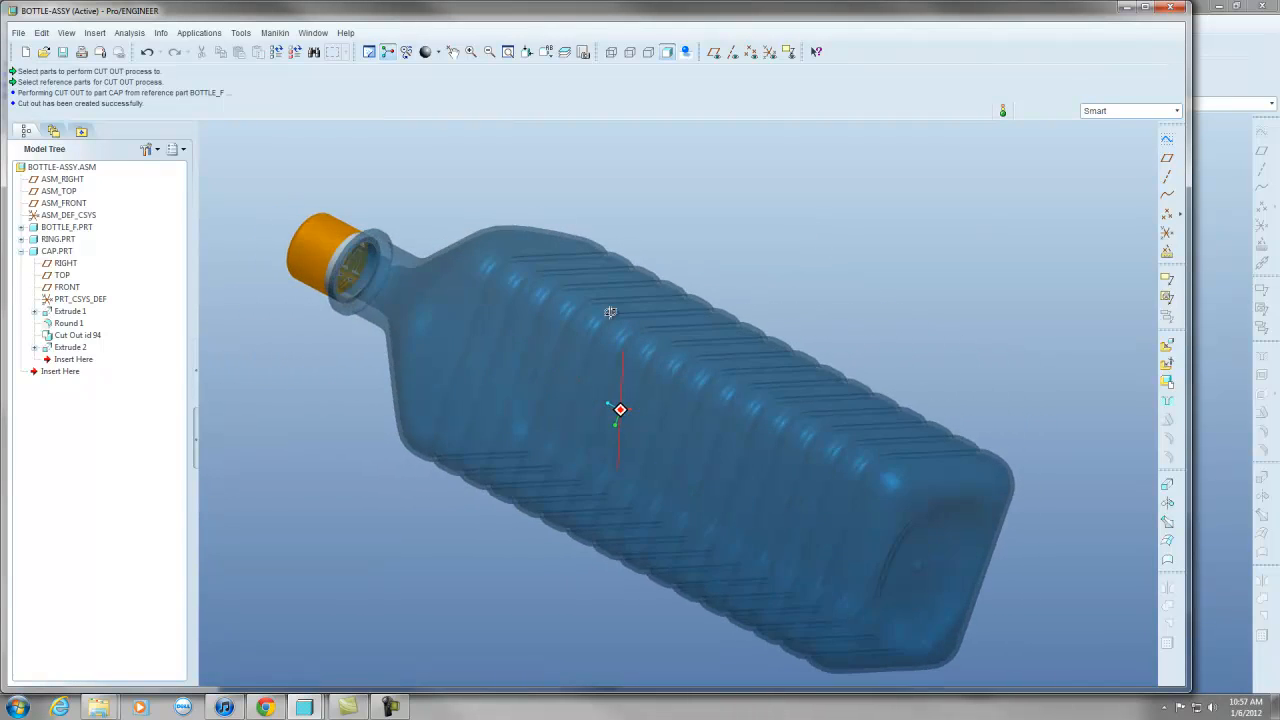
scroll(449, 222, up, 1)
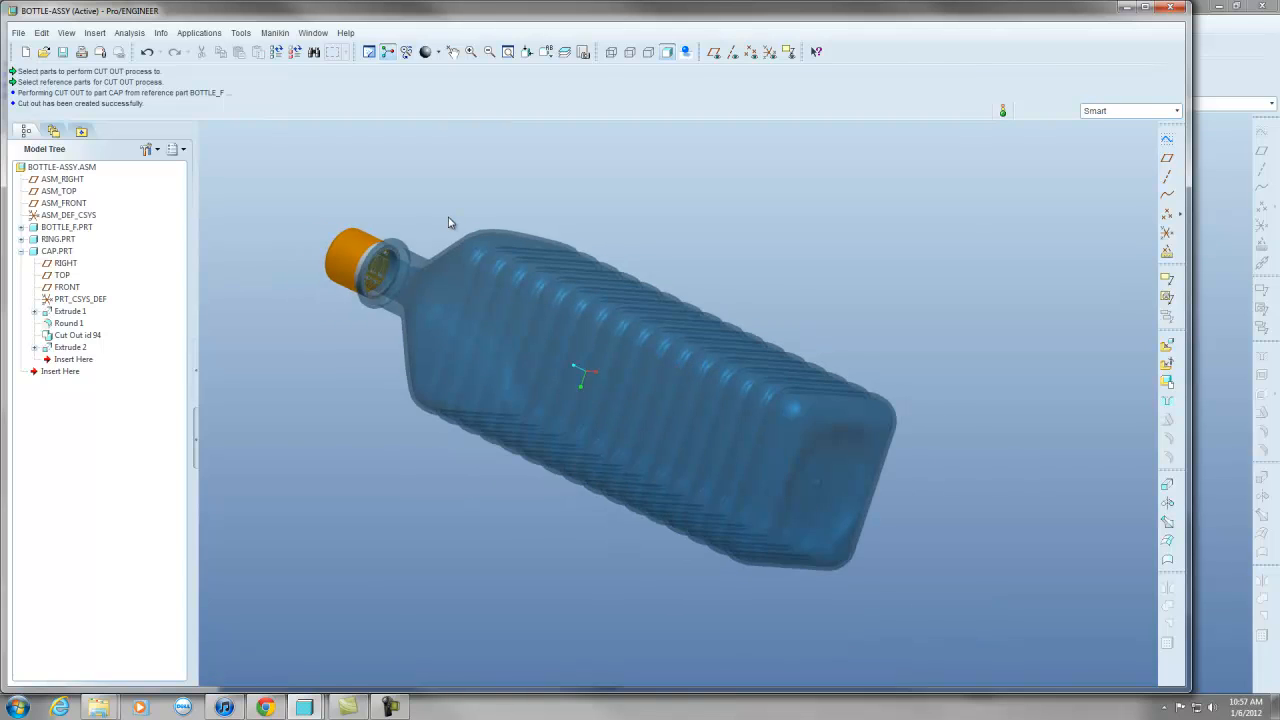
scroll(449, 222, down, 1)
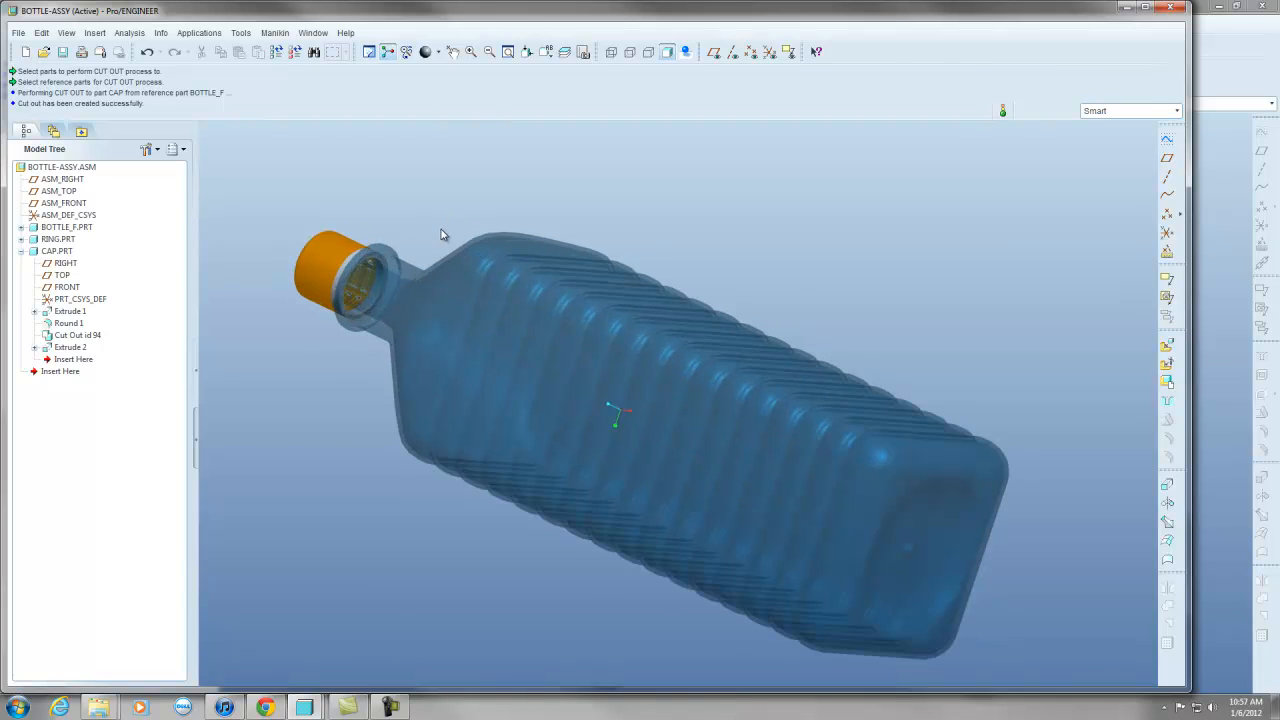